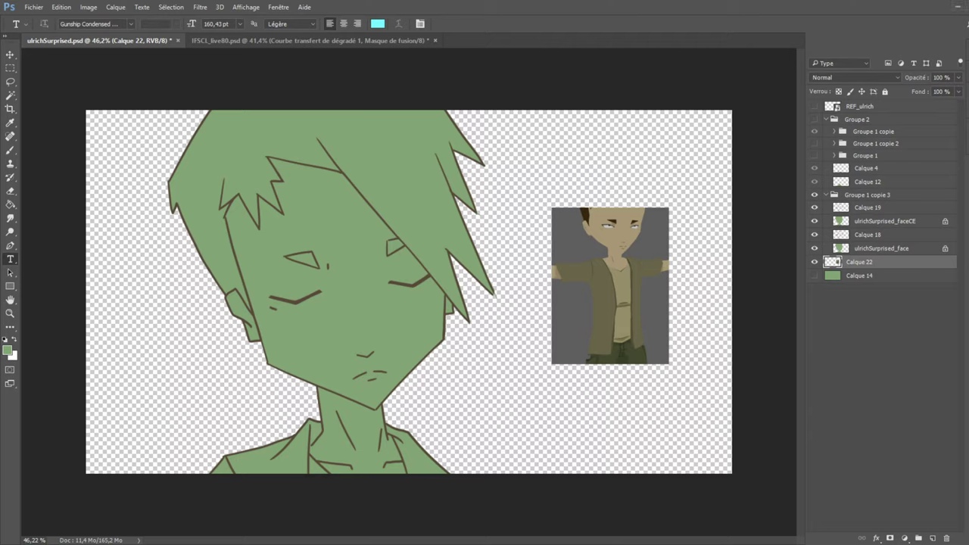
Compare the two face poses and the reference image by toggling the visibility of Groupe 1 copie 3, Calque 22 and Groupe 2.
{"action": "left_click", "coordinate": [827, 194]}
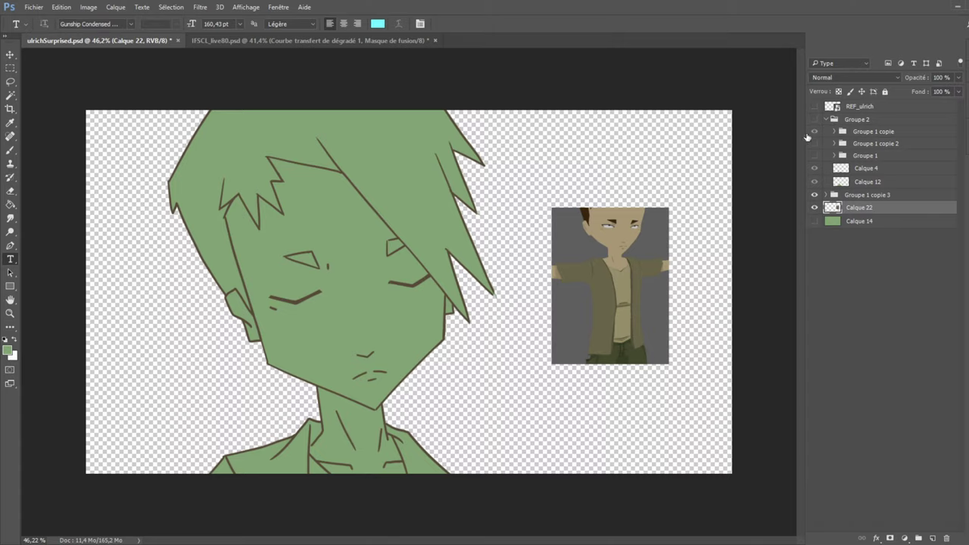
{"action": "left_click", "coordinate": [815, 194]}
{"action": "left_click", "coordinate": [815, 195]}
{"action": "left_click", "coordinate": [815, 207]}
{"action": "left_click", "coordinate": [815, 208]}
{"action": "left_click", "coordinate": [815, 194]}
{"action": "left_click", "coordinate": [815, 195]}
{"action": "left_click", "coordinate": [814, 119]}
{"action": "left_click", "coordinate": [815, 119]}
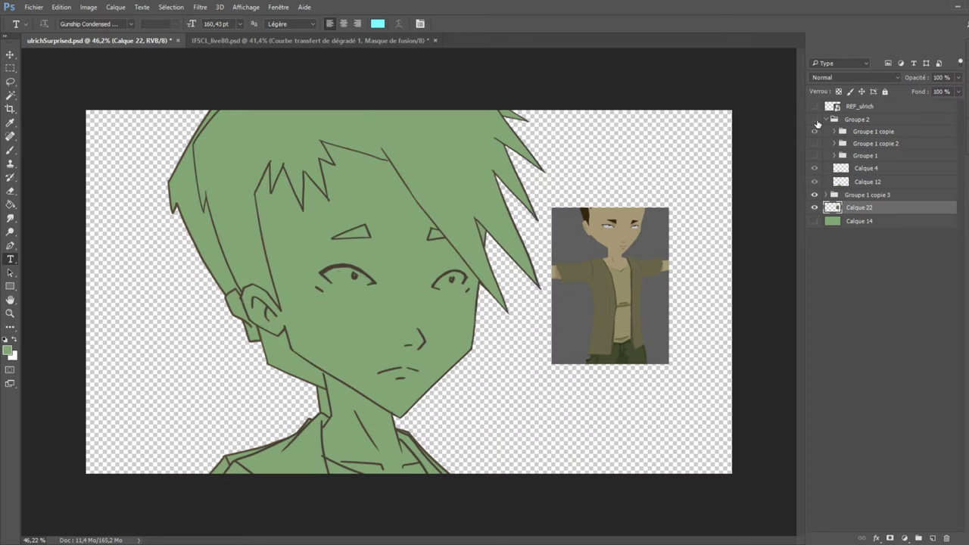
{"action": "left_click", "coordinate": [815, 194]}
{"action": "left_click", "coordinate": [815, 194]}
{"action": "left_click", "coordinate": [833, 194]}
{"action": "left_click", "coordinate": [826, 194]}
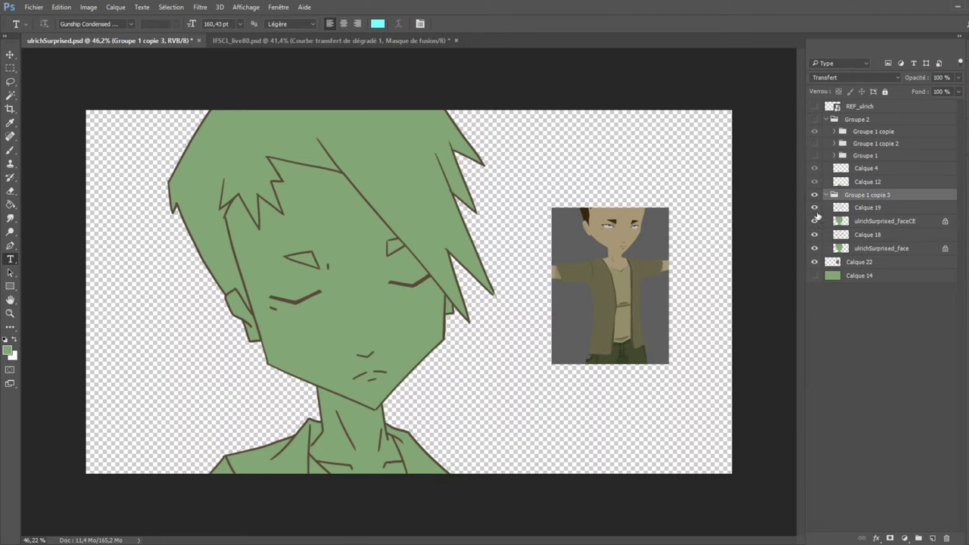
Thin the closed-eyelid lines of both eyes on Calque 19 with the Eraser.
{"action": "left_click", "coordinate": [815, 207]}
{"action": "left_click", "coordinate": [814, 207]}
{"action": "left_click", "coordinate": [864, 208]}
{"action": "scroll", "coordinate": [407, 234], "scroll_direction": "up", "scroll_amount": 2}
{"action": "key", "text": "e"}
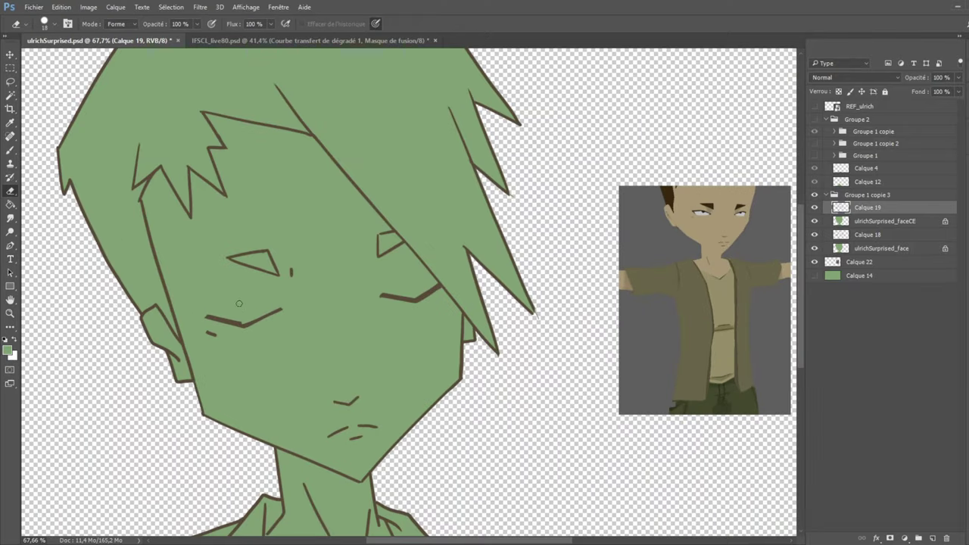
{"action": "left_click_drag", "start_coordinate": [240, 324], "coordinate": [192, 311]}
{"action": "key", "text": "ctrl+z"}
{"action": "key", "text": "ctrl+z"}
{"action": "mouse_move", "coordinate": [414, 296]}
{"action": "left_mouse_down"}
{"action": "mouse_move", "coordinate": [380, 294]}
{"action": "mouse_move", "coordinate": [439, 285]}
{"action": "left_mouse_up"}
{"action": "key", "text": "ctrl+minus"}
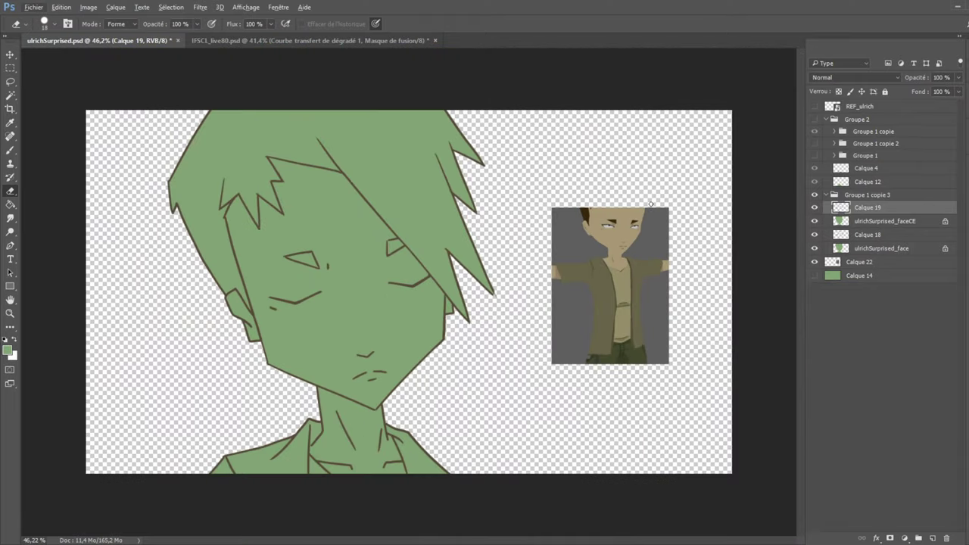
Compare the open-eye and closed-eye layers in Groupe 1 copie 3, and check the REF_ulrich reference, by toggling layer visibility.
{"action": "left_click", "coordinate": [833, 197]}
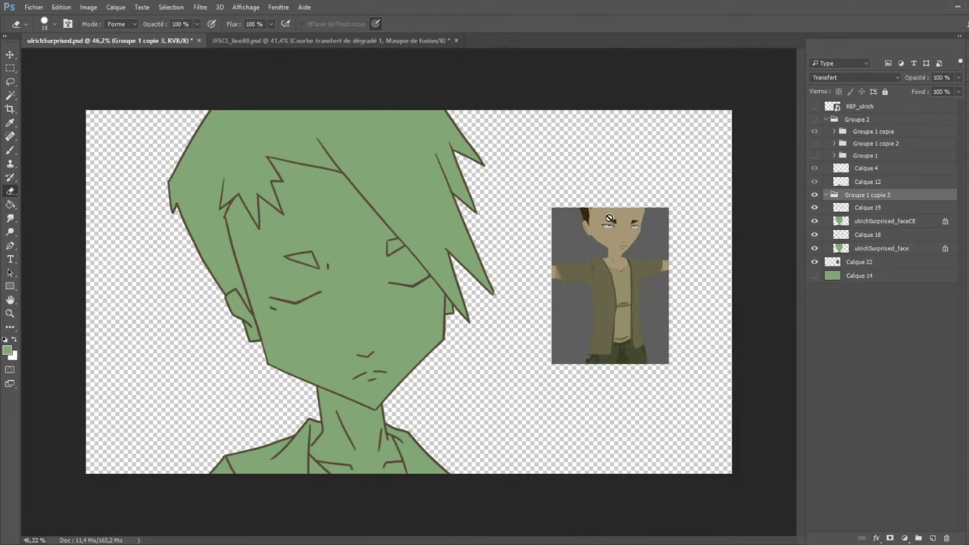
{"action": "scroll", "coordinate": [424, 272], "scroll_direction": "up", "scroll_amount": 1}
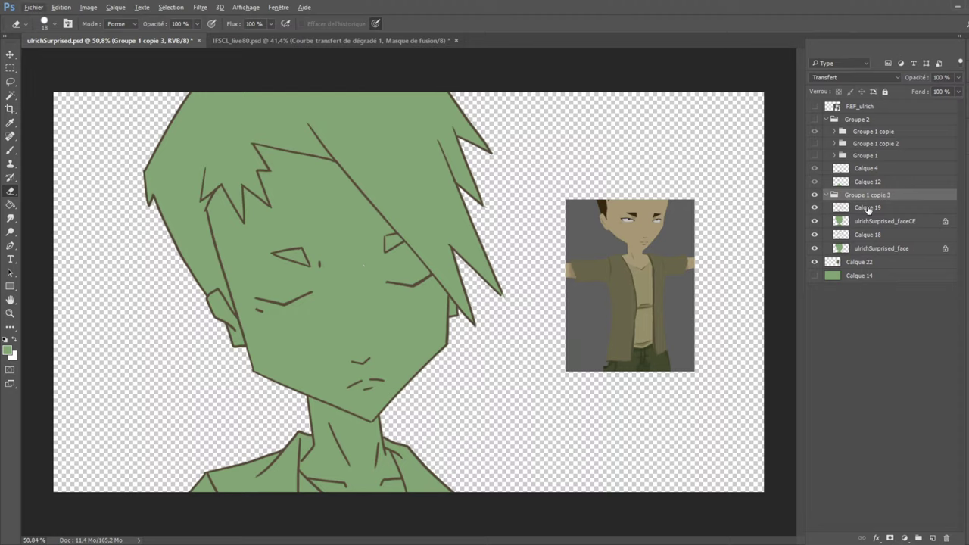
{"action": "left_click", "coordinate": [814, 224]}
{"action": "left_click", "coordinate": [814, 221]}
{"action": "left_click", "coordinate": [815, 234]}
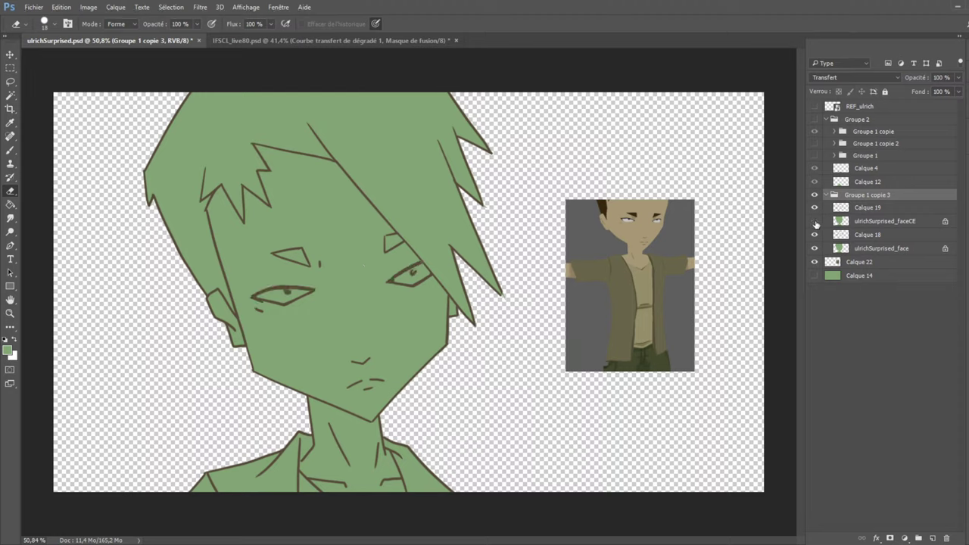
{"action": "left_click", "coordinate": [814, 248]}
{"action": "left_click", "coordinate": [815, 248]}
{"action": "left_click", "coordinate": [815, 222]}
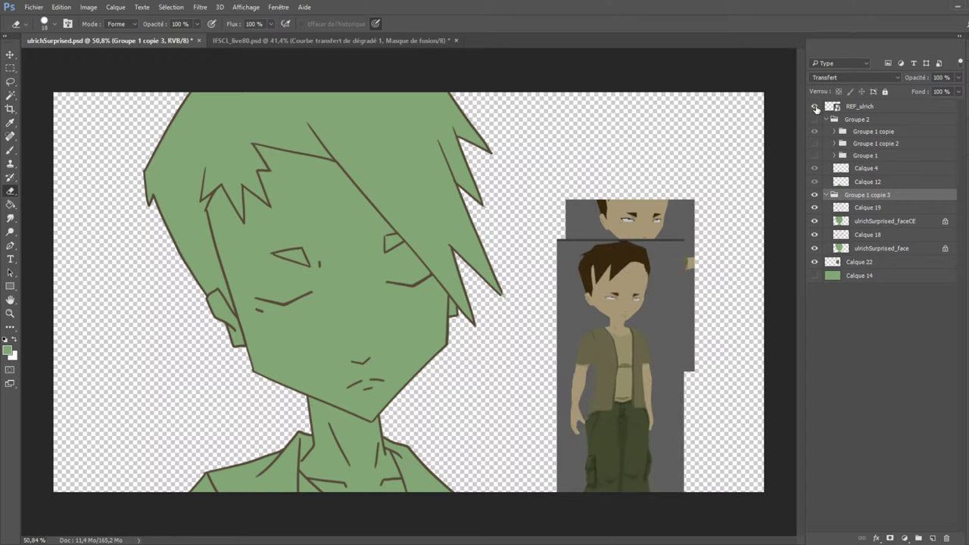
{"action": "left_click", "coordinate": [815, 106]}
{"action": "left_click", "coordinate": [814, 106]}
Hide Calque 19 and ulrichSurprised_faceCE, and inspect the open-eye line art on Calque 18.
{"action": "left_click", "coordinate": [815, 221]}
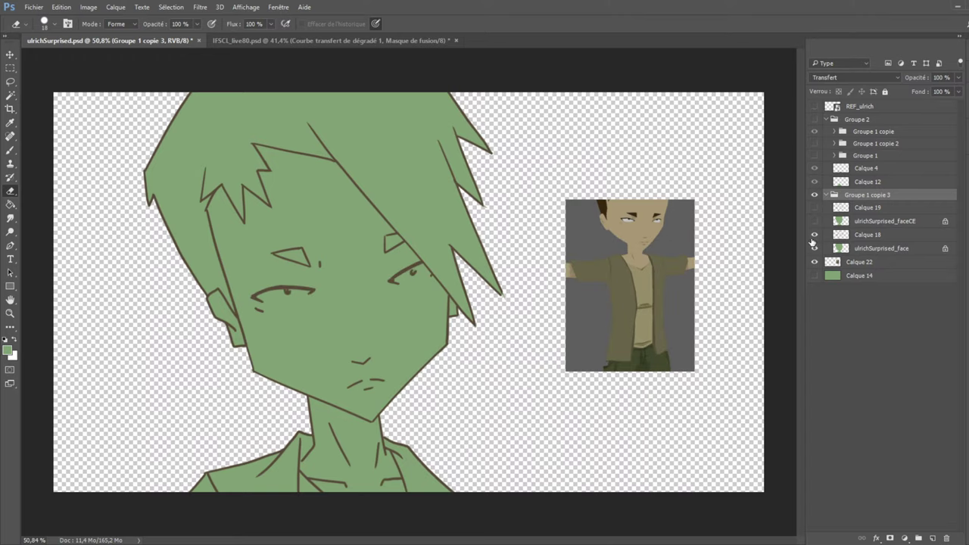
{"action": "left_click", "coordinate": [810, 247]}
{"action": "left_click", "coordinate": [815, 235]}
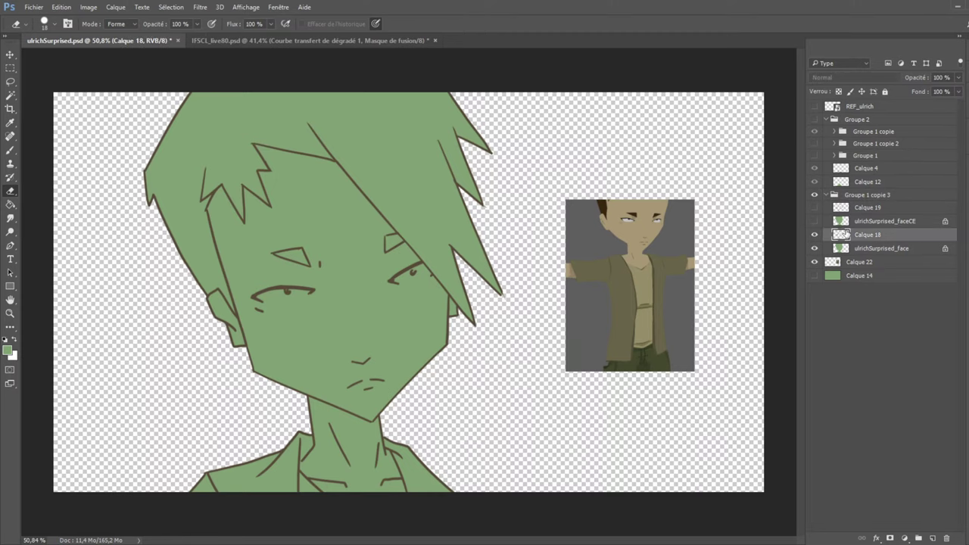
{"action": "scroll", "coordinate": [388, 248], "scroll_direction": "up", "scroll_amount": 3}
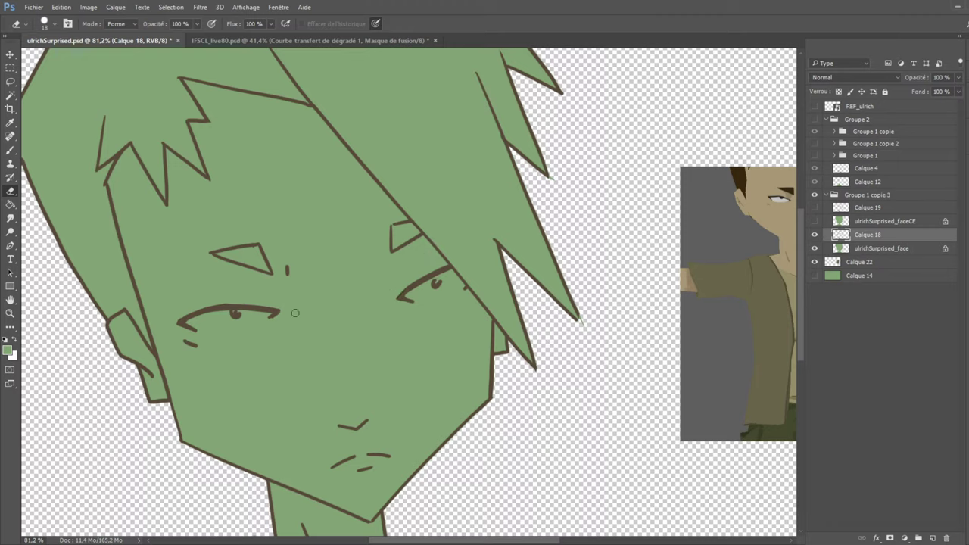
{"action": "scroll", "coordinate": [269, 313], "scroll_direction": "down", "scroll_amount": 1}
{"action": "scroll", "coordinate": [269, 314], "scroll_direction": "down", "scroll_amount": 9}
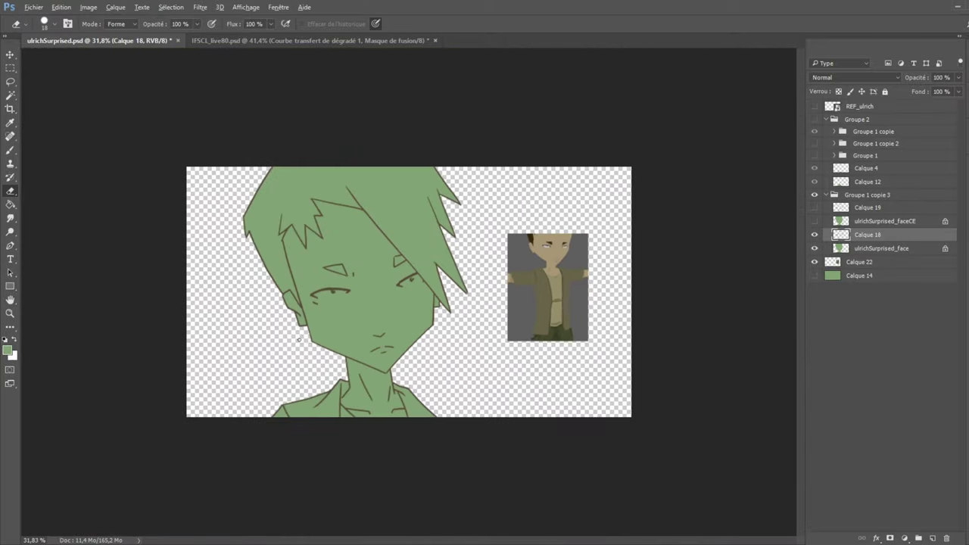
{"action": "scroll", "coordinate": [300, 340], "scroll_direction": "up", "scroll_amount": 6}
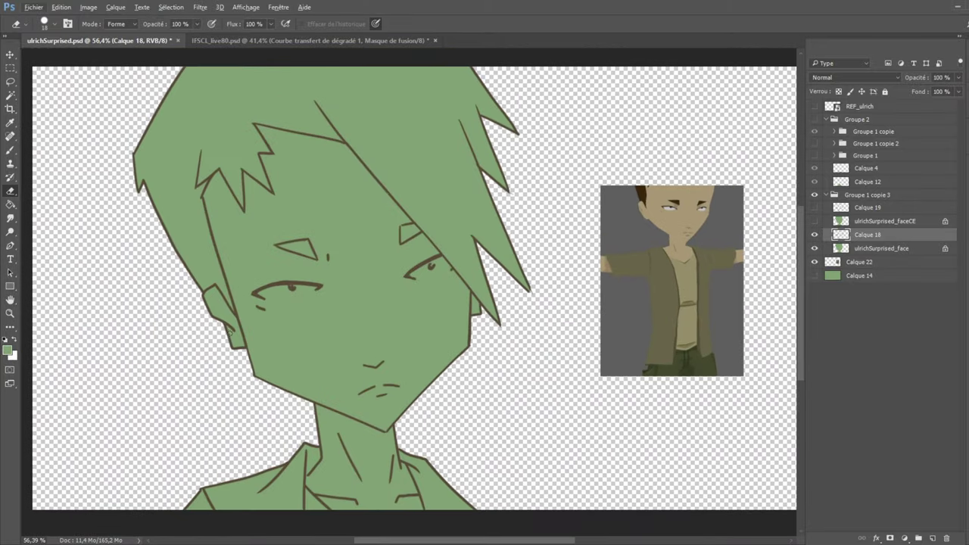
Show Calque 19 and ulrichSurprised_faceCE, hide Calque 18 and ulrichSurprised_face, and make ulrichSurprised_faceCE the active layer.
{"action": "left_click", "coordinate": [815, 221]}
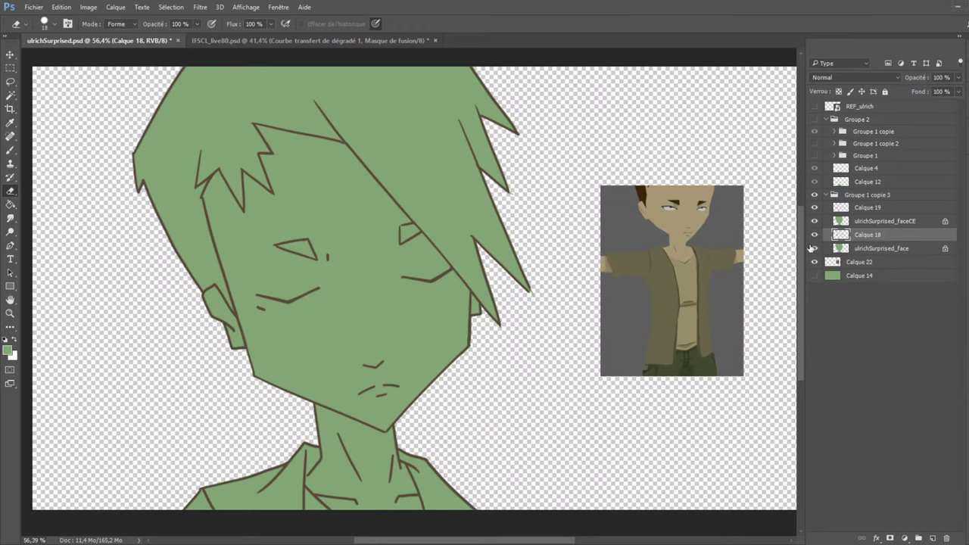
{"action": "left_click", "coordinate": [814, 235]}
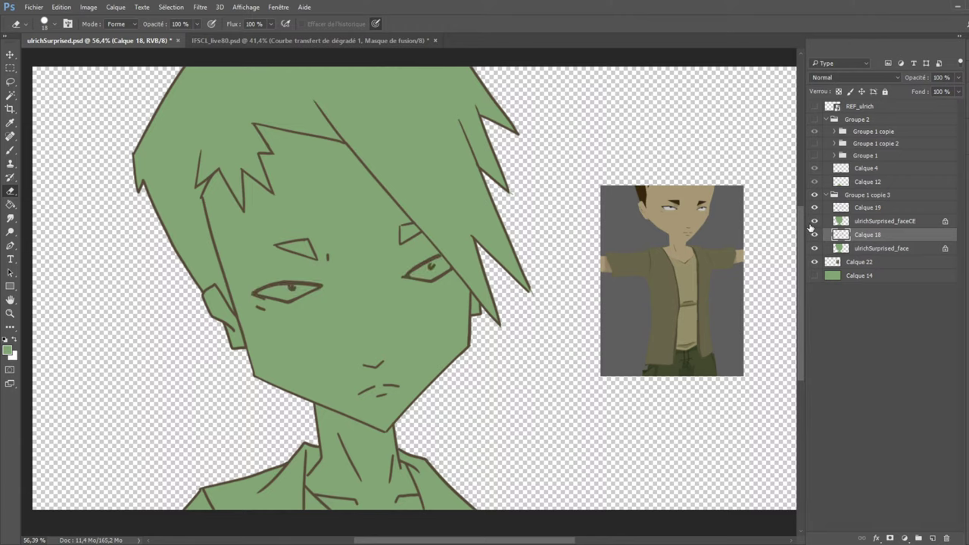
{"action": "left_click", "coordinate": [814, 221]}
{"action": "left_click", "coordinate": [815, 248]}
{"action": "left_click", "coordinate": [815, 221]}
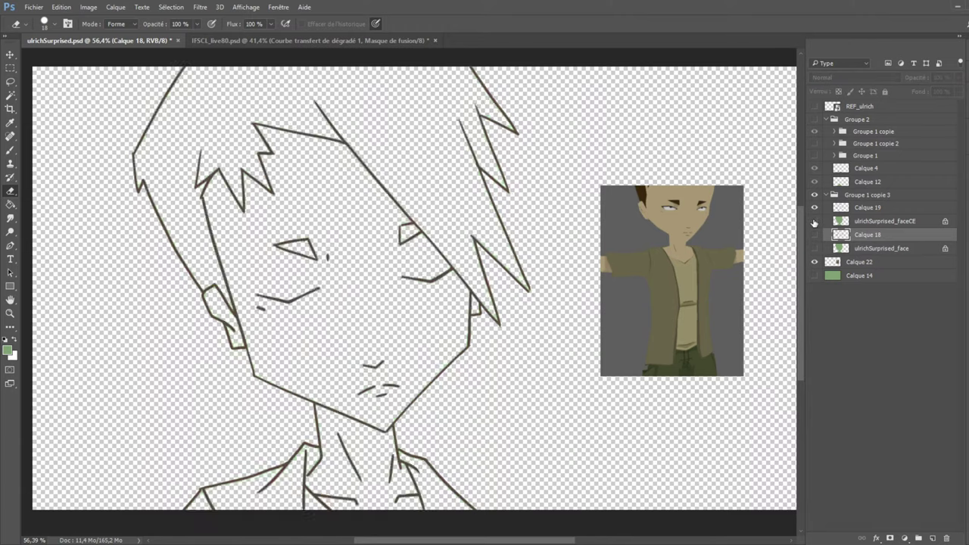
{"action": "left_click", "coordinate": [814, 221]}
{"action": "left_click", "coordinate": [882, 222]}
{"action": "scroll", "coordinate": [560, 303], "scroll_direction": "down", "scroll_amount": 2}
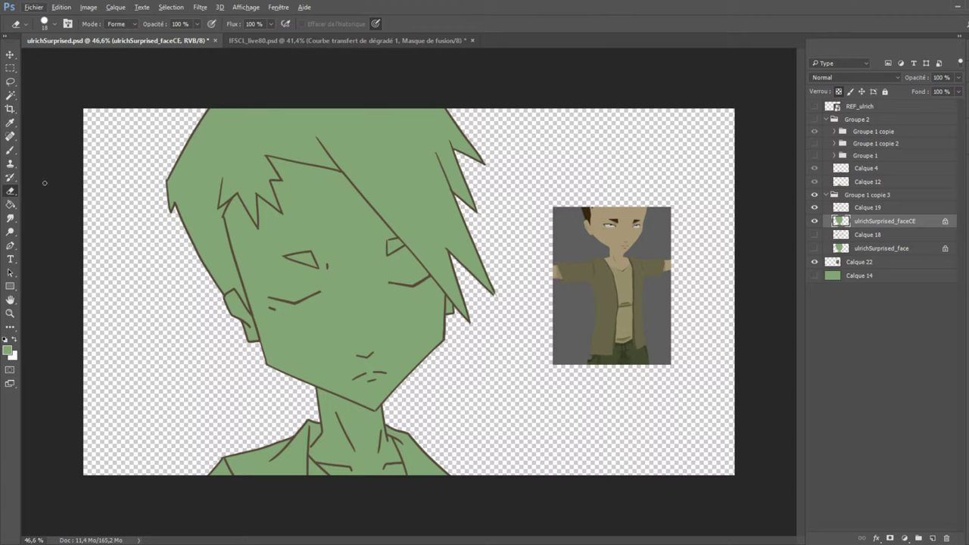
Sample the skin colour from the reference character and try a contiguous Paint Bucket fill on ulrichSurprised_faceCE.
{"action": "left_click", "coordinate": [11, 204]}
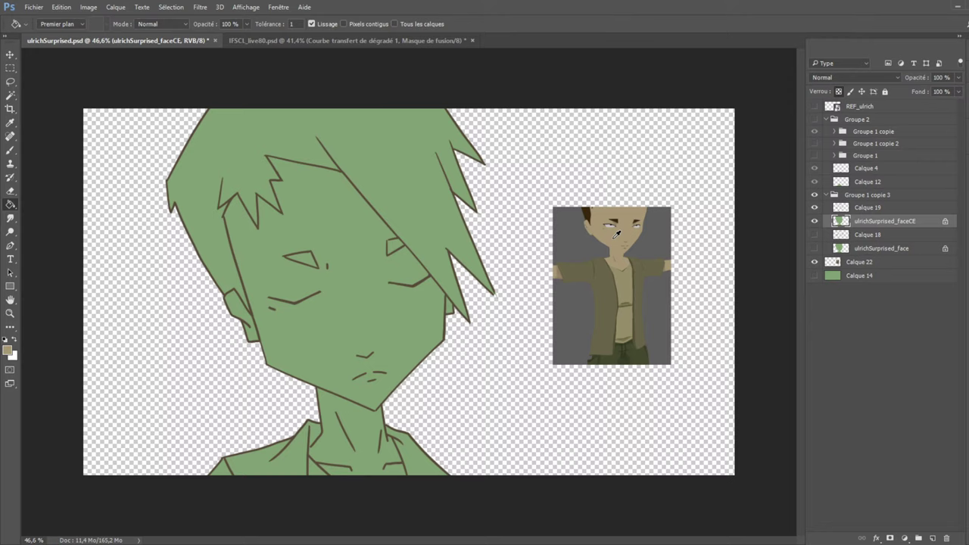
{"action": "left_click", "coordinate": [815, 221]}
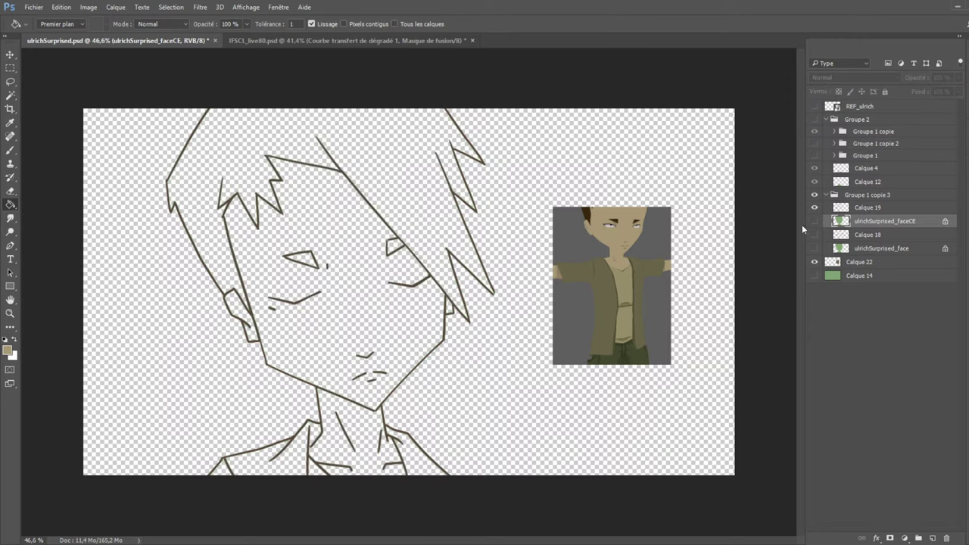
{"action": "left_click", "coordinate": [815, 221]}
{"action": "left_click", "coordinate": [344, 23]}
{"action": "left_click", "coordinate": [375, 405]}
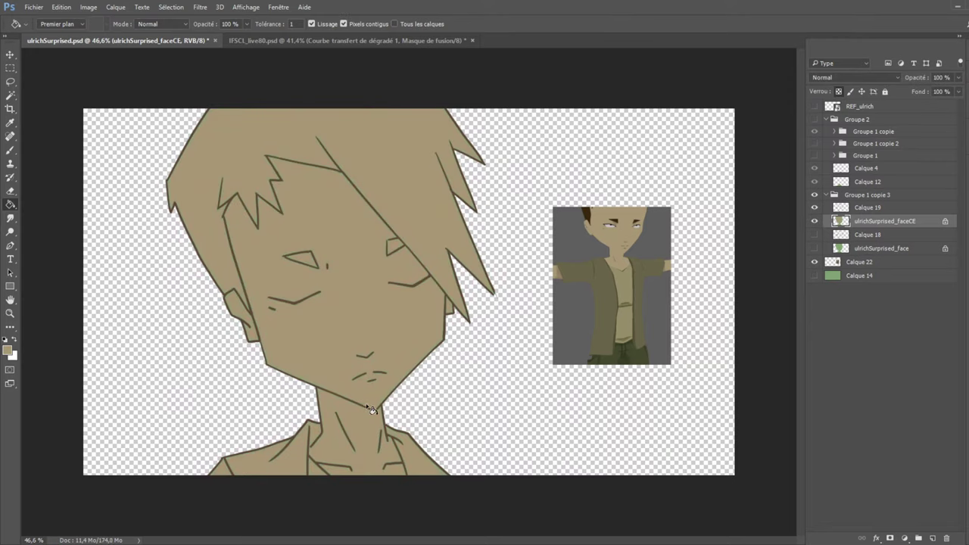
Select the face and ears with the Polygonal Lasso, following the jaw, the fringe and the jagged hairline.
{"action": "left_click", "coordinate": [10, 95]}
{"action": "left_click", "coordinate": [15, 82]}
{"action": "key", "text": "shift+l"}
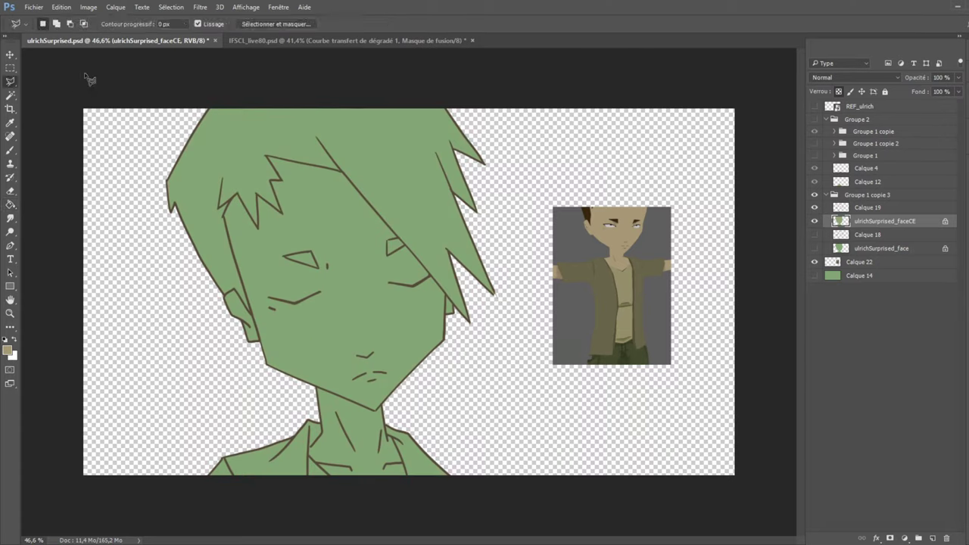
{"action": "left_click", "coordinate": [409, 477]}
{"action": "left_click", "coordinate": [382, 407]}
{"action": "left_click", "coordinate": [445, 342]}
{"action": "left_click", "coordinate": [446, 315]}
{"action": "left_click", "coordinate": [446, 297]}
{"action": "left_click", "coordinate": [343, 173]}
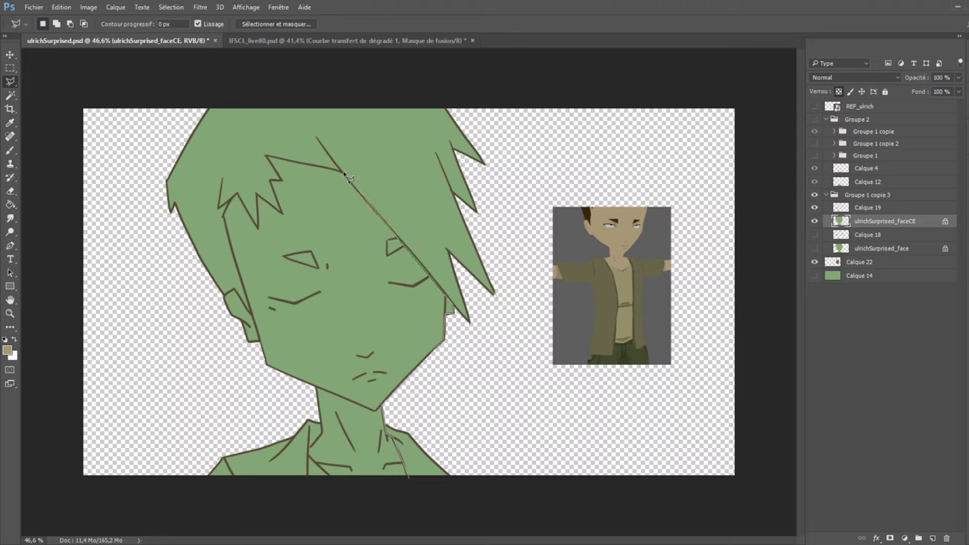
{"action": "left_click", "coordinate": [266, 157]}
{"action": "left_click", "coordinate": [277, 180]}
{"action": "left_click", "coordinate": [283, 214]}
{"action": "left_click", "coordinate": [259, 229]}
{"action": "left_click", "coordinate": [237, 195]}
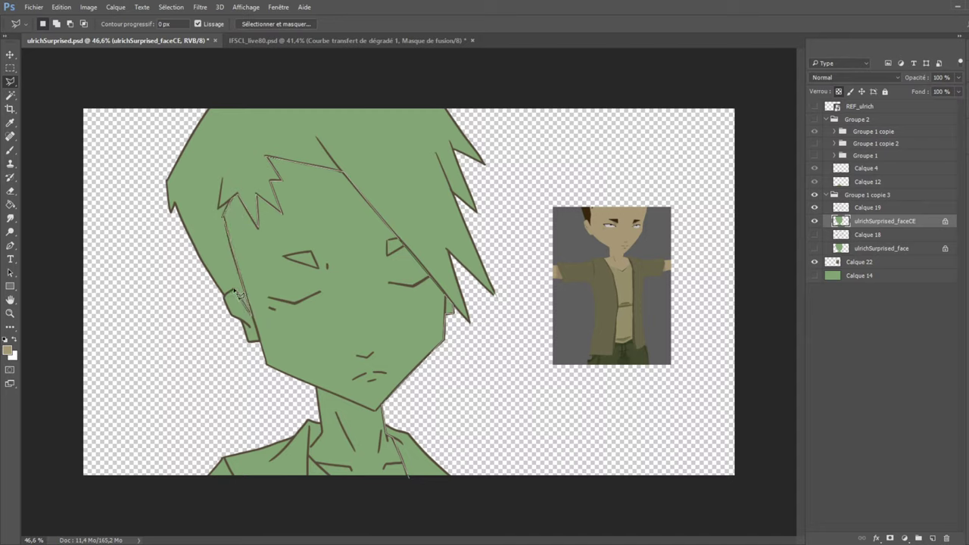
{"action": "mouse_move", "coordinate": [229, 303]}
{"action": "left_mouse_down"}
{"action": "mouse_move", "coordinate": [242, 355]}
{"action": "mouse_move", "coordinate": [265, 365]}
{"action": "mouse_move", "coordinate": [263, 375]}
{"action": "mouse_move", "coordinate": [256, 351]}
{"action": "mouse_move", "coordinate": [317, 390]}
{"action": "mouse_move", "coordinate": [362, 399]}
{"action": "mouse_move", "coordinate": [385, 408]}
{"action": "left_mouse_up"}
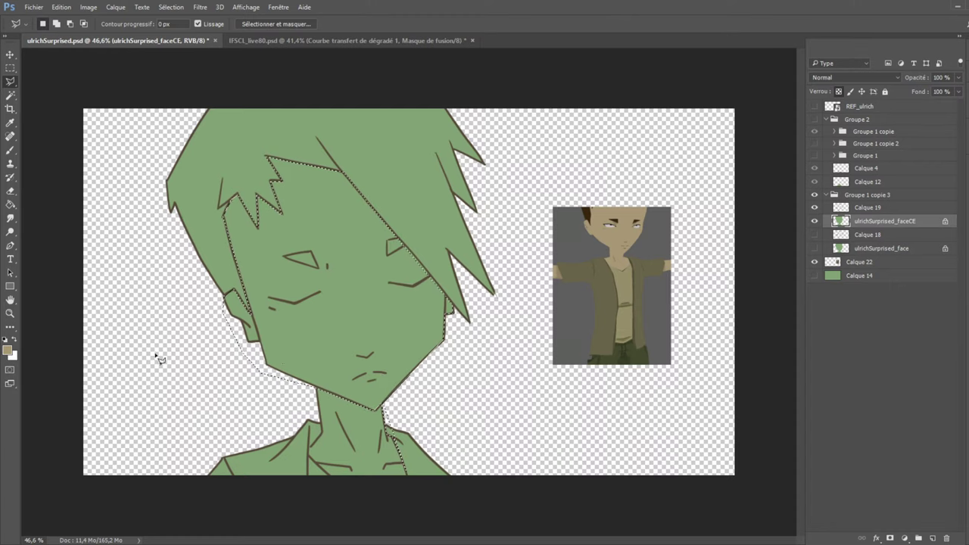
Add the missed strip along the diagonal fringe edge to the face selection.
{"action": "scroll", "coordinate": [381, 349], "scroll_direction": "up", "scroll_amount": 2}
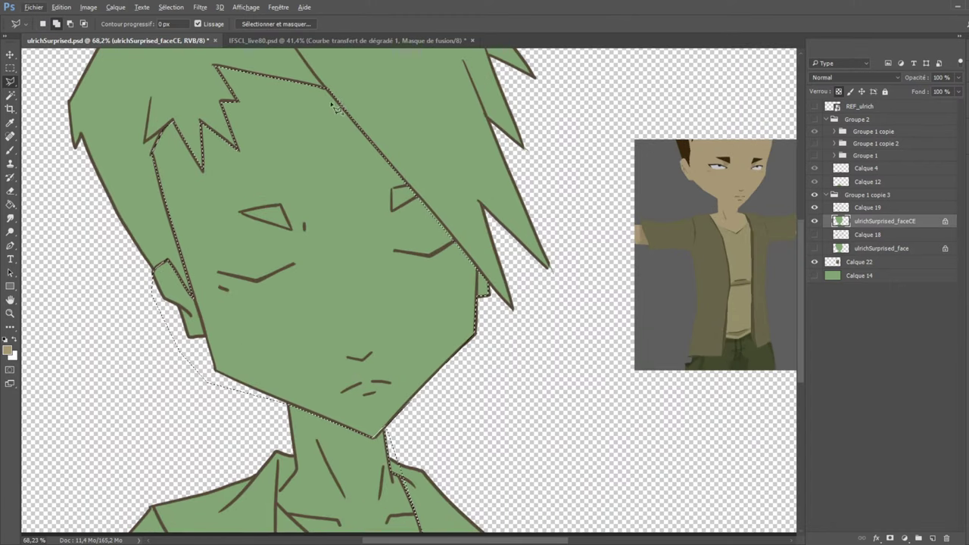
{"action": "mouse_move", "coordinate": [336, 107]}
{"action": "left_mouse_down"}
{"action": "mouse_move", "coordinate": [434, 203]}
{"action": "mouse_move", "coordinate": [505, 305]}
{"action": "mouse_move", "coordinate": [460, 283]}
{"action": "mouse_move", "coordinate": [412, 237]}
{"action": "mouse_move", "coordinate": [384, 228]}
{"action": "mouse_move", "coordinate": [395, 256]}
{"action": "left_mouse_up"}
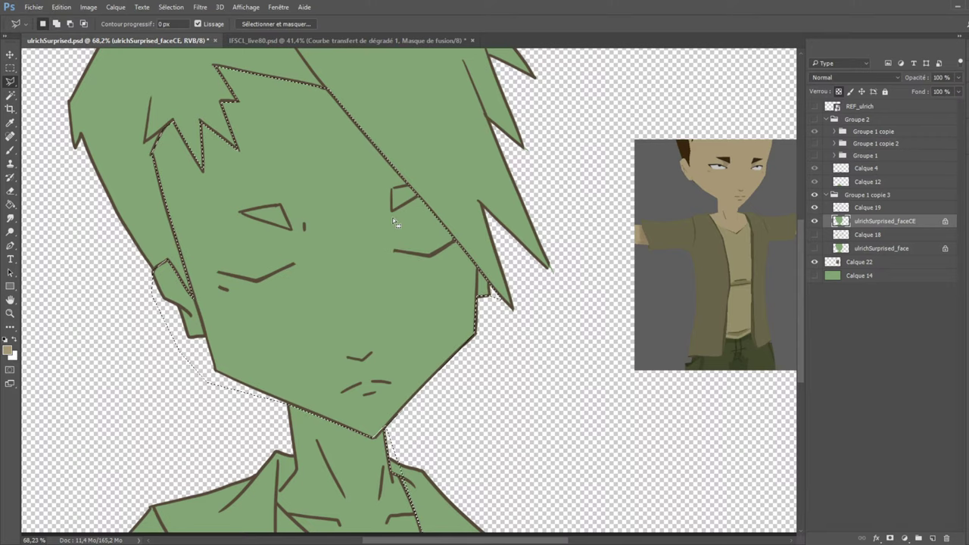
{"action": "scroll", "coordinate": [392, 218], "scroll_direction": "down", "scroll_amount": 3}
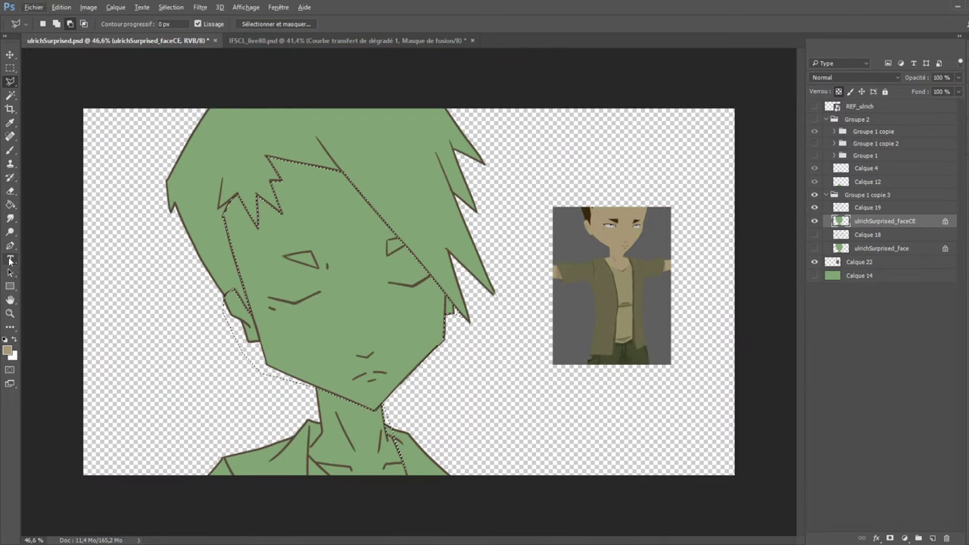
Add the neck and the open chest area down to the canvas edge to the skin selection.
{"action": "scroll", "coordinate": [253, 396], "scroll_direction": "up", "scroll_amount": 2}
{"action": "scroll", "coordinate": [328, 390], "scroll_direction": "down", "scroll_amount": 1}
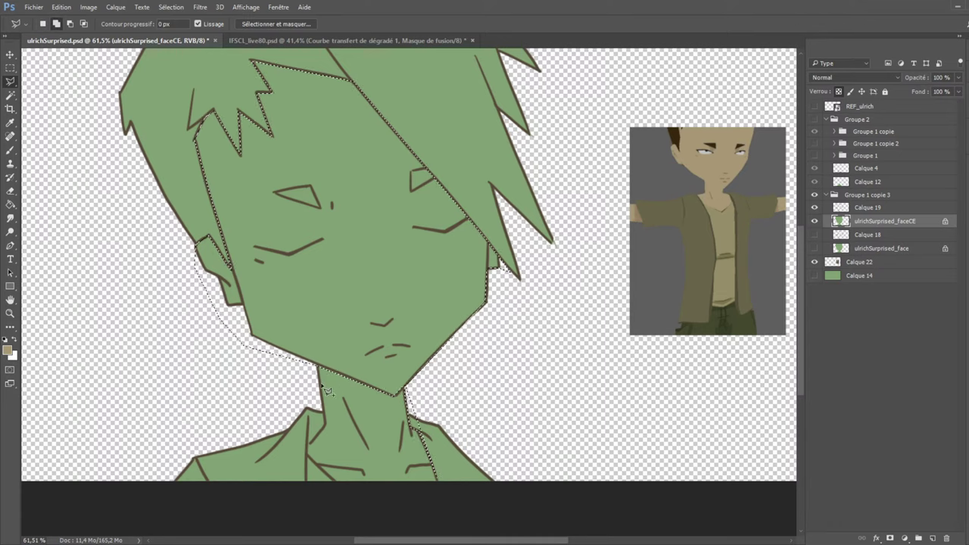
{"action": "mouse_move", "coordinate": [319, 368]}
{"action": "left_mouse_down"}
{"action": "mouse_move", "coordinate": [327, 426]}
{"action": "mouse_move", "coordinate": [308, 459]}
{"action": "mouse_move", "coordinate": [351, 498]}
{"action": "mouse_move", "coordinate": [419, 470]}
{"action": "mouse_move", "coordinate": [439, 487]}
{"action": "mouse_move", "coordinate": [401, 377]}
{"action": "left_mouse_up"}
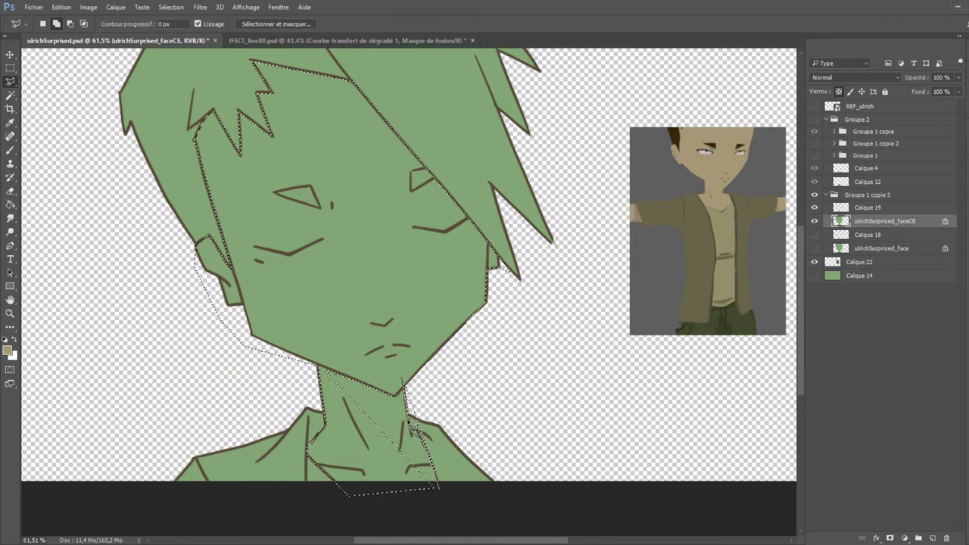
{"action": "left_click", "coordinate": [326, 366]}
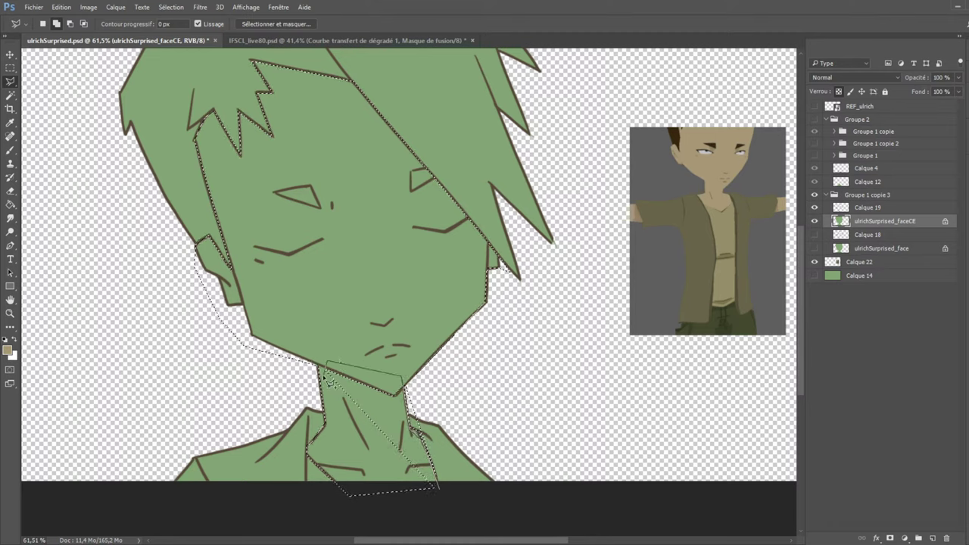
{"action": "mouse_move", "coordinate": [432, 486]}
{"action": "left_mouse_down"}
{"action": "mouse_move", "coordinate": [444, 500]}
{"action": "mouse_move", "coordinate": [405, 390]}
{"action": "left_mouse_up"}
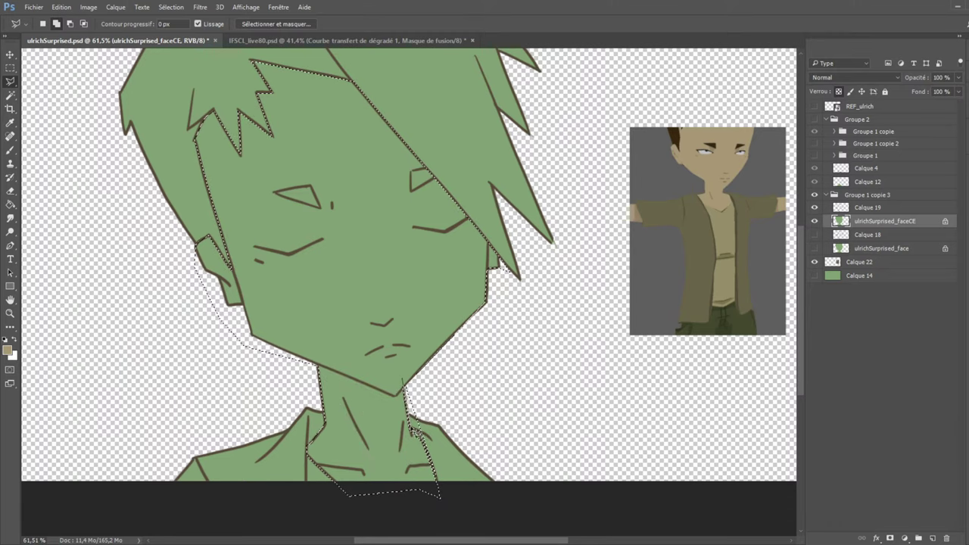
Subtract the excess strip beside the character's neck and collar from the skin selection with the Polygonal Lasso.
{"action": "left_click", "coordinate": [444, 492]}
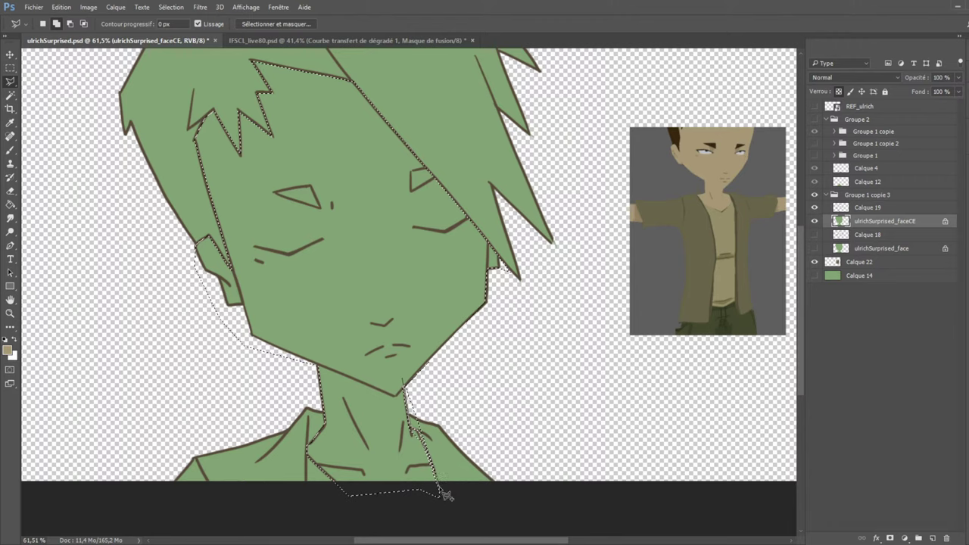
{"action": "left_click", "coordinate": [388, 386]}
{"action": "left_click", "coordinate": [444, 490]}
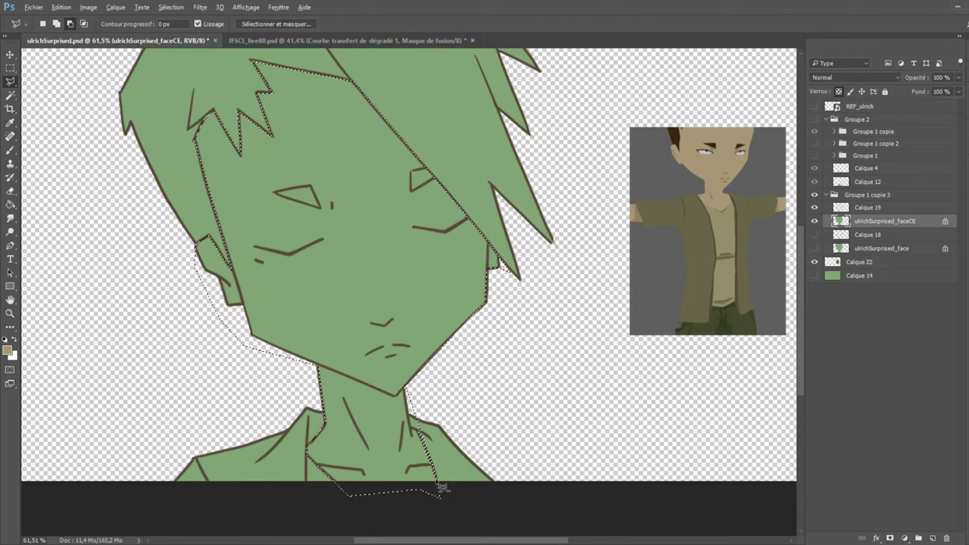
{"action": "left_click", "coordinate": [424, 439]}
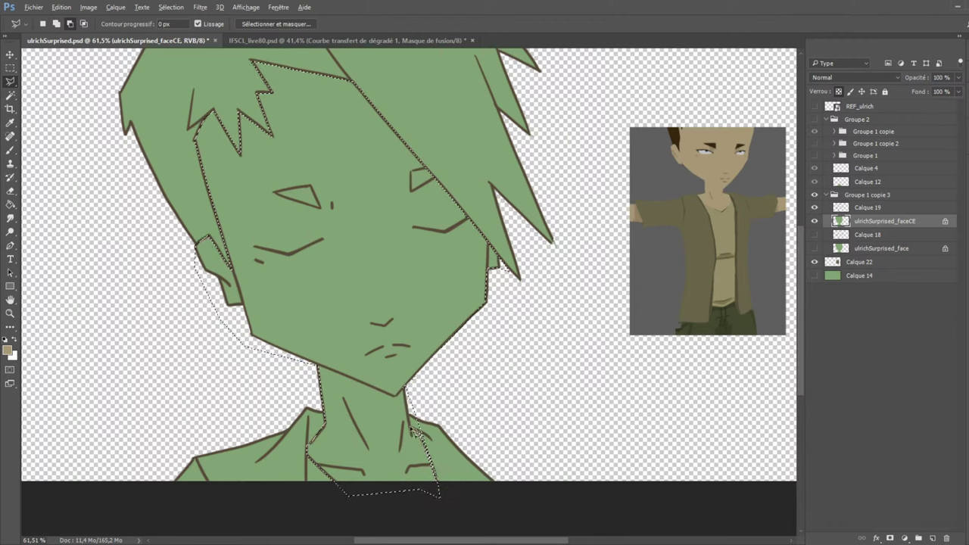
{"action": "left_click", "coordinate": [418, 382]}
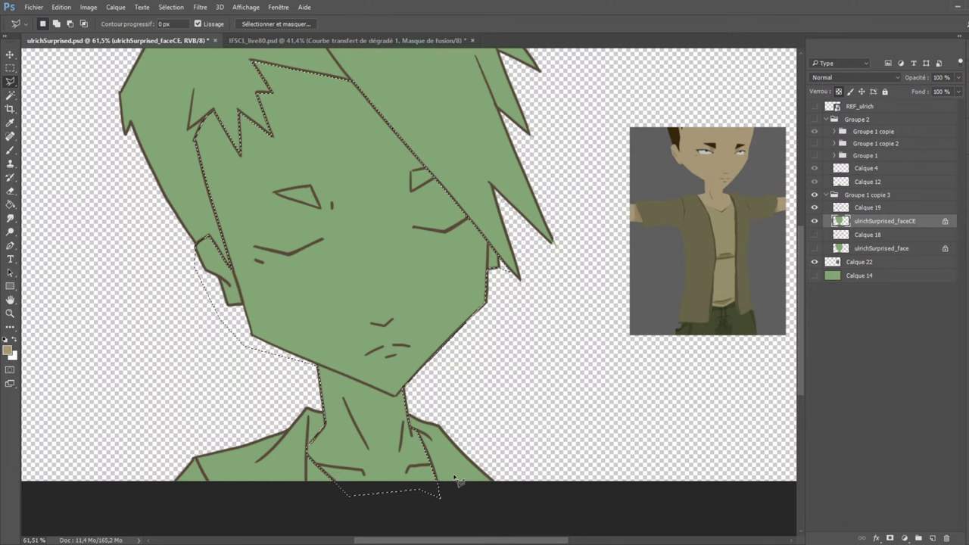
Fill the skin selection on ulrichSurprised_faceCE with the sampled skin colour using the Rectangle tool in Pixels mode, and deselect.
{"action": "scroll", "coordinate": [239, 299], "scroll_direction": "down", "scroll_amount": 2}
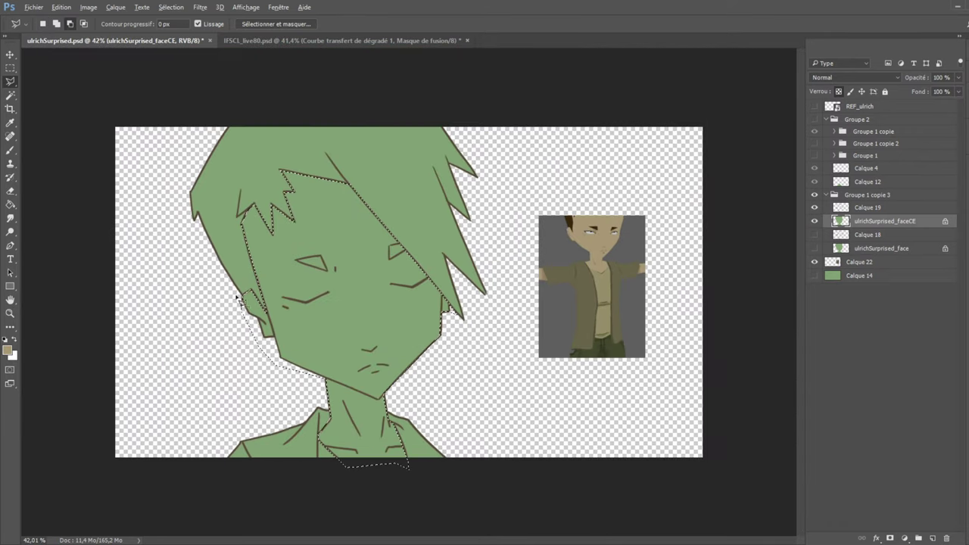
{"action": "scroll", "coordinate": [239, 300], "scroll_direction": "up", "scroll_amount": 2}
{"action": "key", "text": "u"}
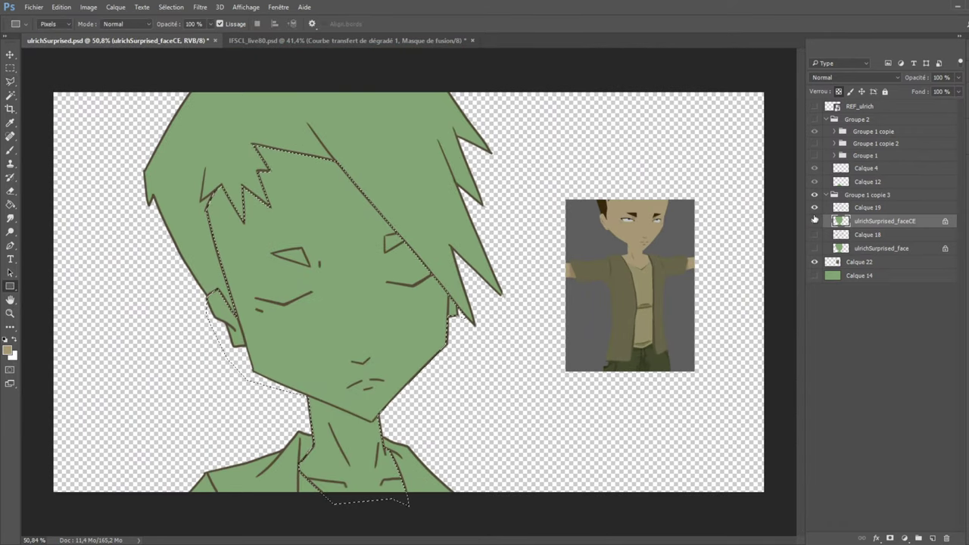
{"action": "left_click", "coordinate": [815, 220]}
{"action": "left_click", "coordinate": [815, 220]}
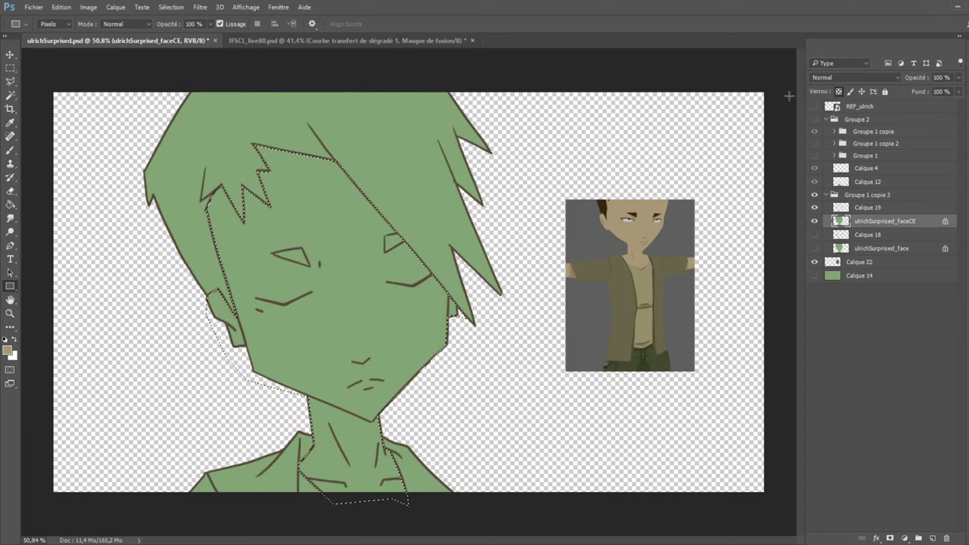
{"action": "left_click_drag", "start_coordinate": [495, 114], "coordinate": [143, 510]}
{"action": "left_click", "coordinate": [10, 68]}
{"action": "left_click", "coordinate": [178, 174]}
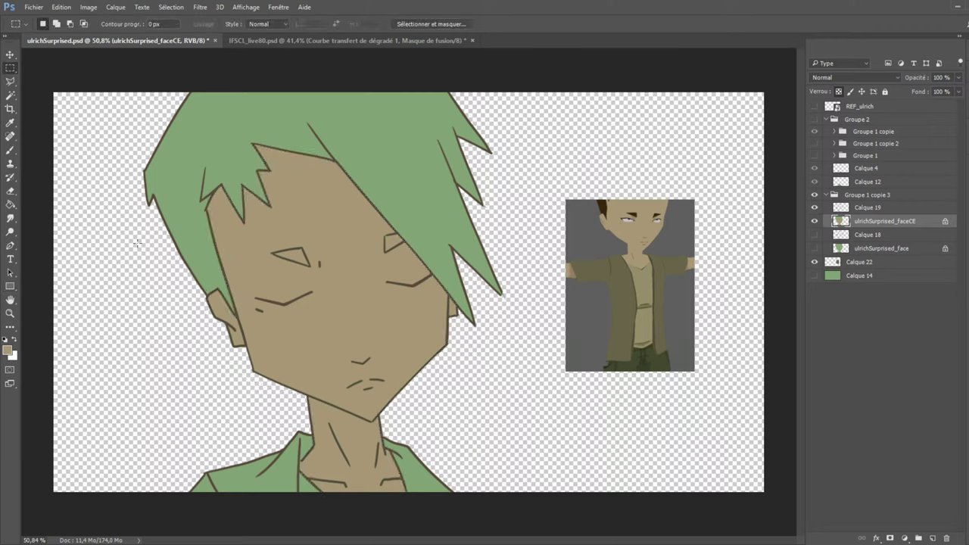
Sample the olive jacket colour from the reference character for the Paint Bucket and check which layer holds the reference.
{"action": "left_click", "coordinate": [10, 204]}
{"action": "left_click", "coordinate": [661, 262], "text": "alt"}
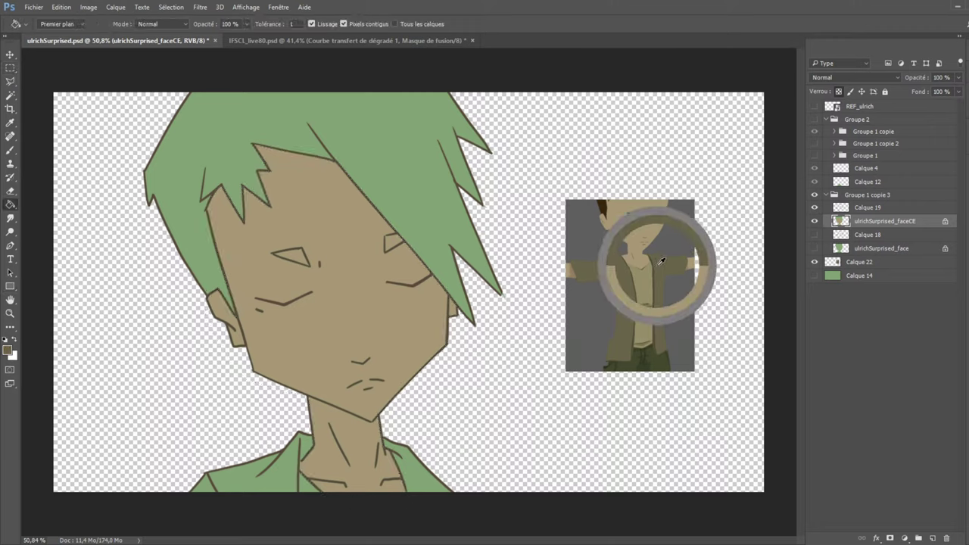
{"action": "left_click", "coordinate": [815, 262]}
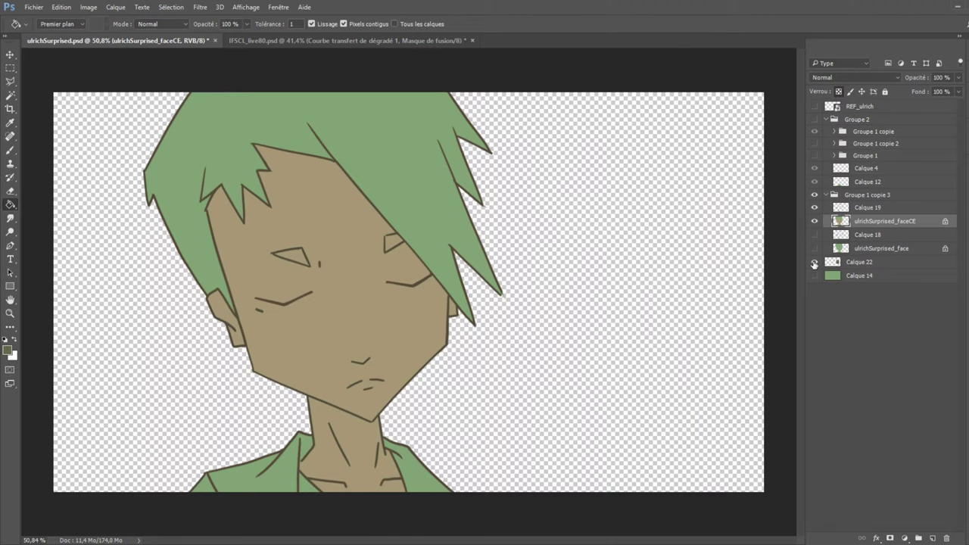
{"action": "left_click", "coordinate": [815, 262]}
Try Paint Bucket fills of the jacket with Calque 22 and with ulrichSurprised_faceCE active, undoing each.
{"action": "left_click", "coordinate": [845, 264]}
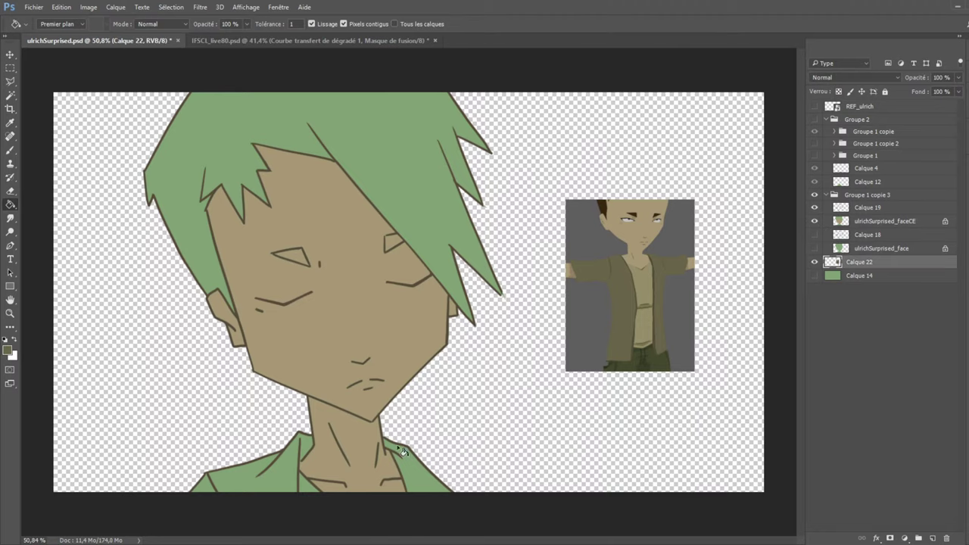
{"action": "left_click", "coordinate": [426, 477]}
{"action": "key", "text": "ctrl+z"}
{"action": "left_click", "coordinate": [874, 221]}
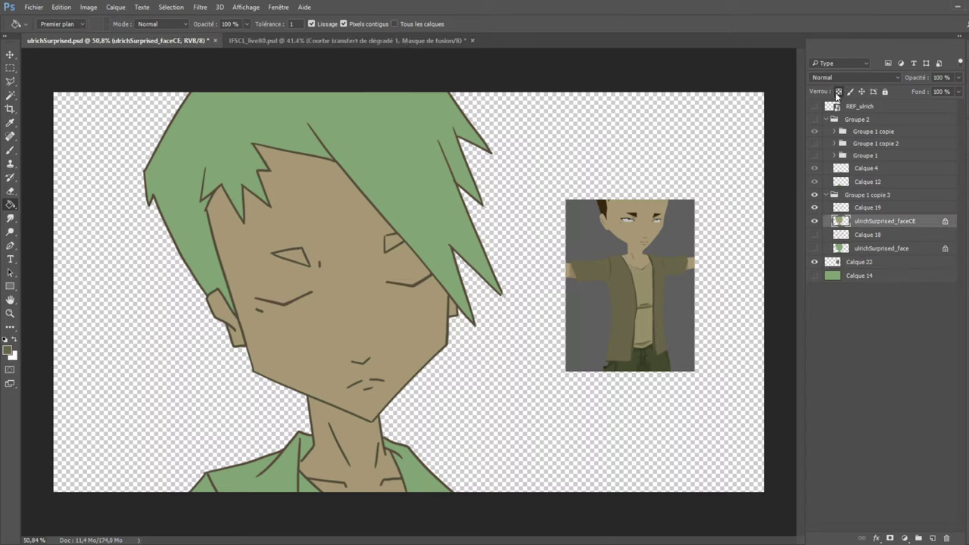
{"action": "left_click", "coordinate": [422, 483]}
{"action": "key", "text": "ctrl+z"}
Hide the line art layer Calque 19 and fill both parts of the jacket on ulrichSurprised_faceCE with the sampled olive.
{"action": "left_click", "coordinate": [344, 23]}
{"action": "left_click", "coordinate": [815, 207]}
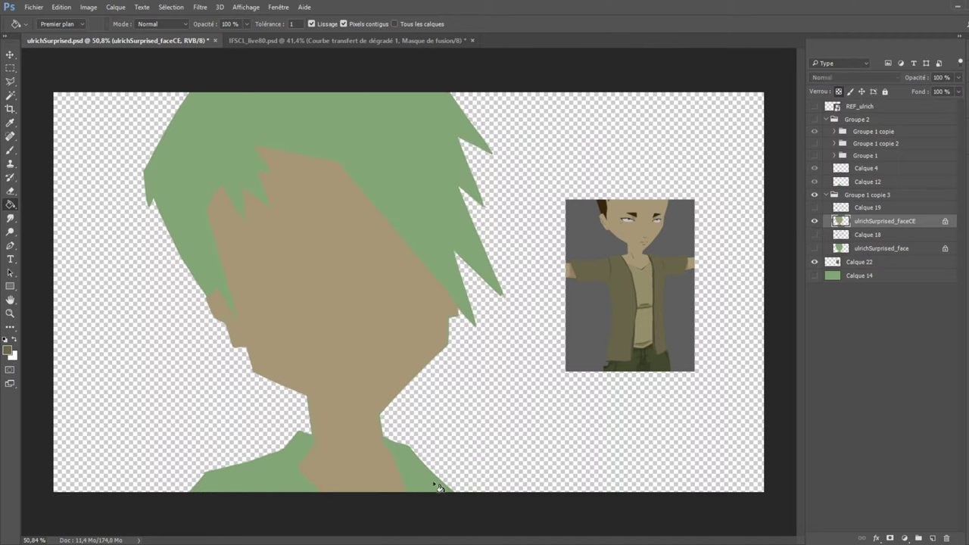
{"action": "left_click", "coordinate": [433, 484]}
{"action": "left_click", "coordinate": [325, 468]}
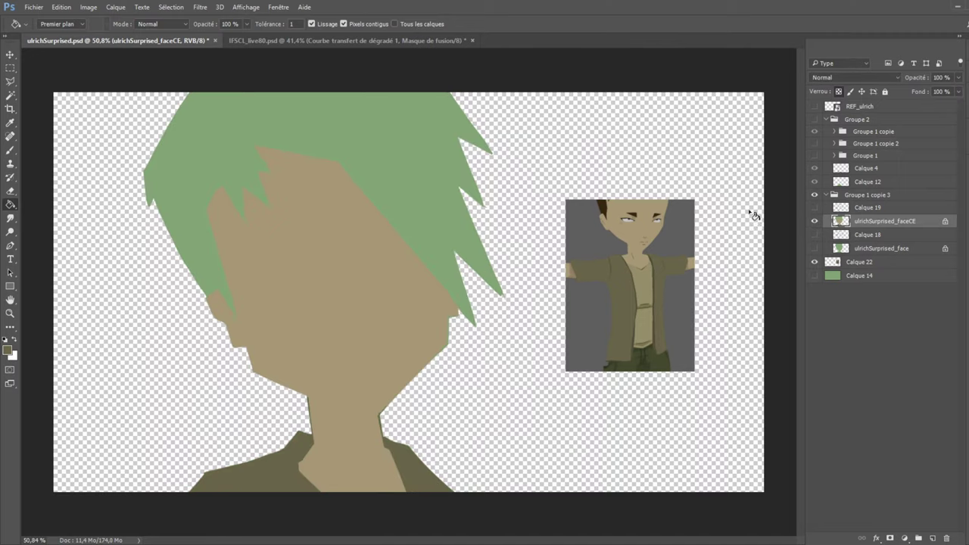
Brush over the leftover colour fringe along the neck and jaw with the skin colour sampled from the drawing.
{"action": "left_click", "coordinate": [14, 149]}
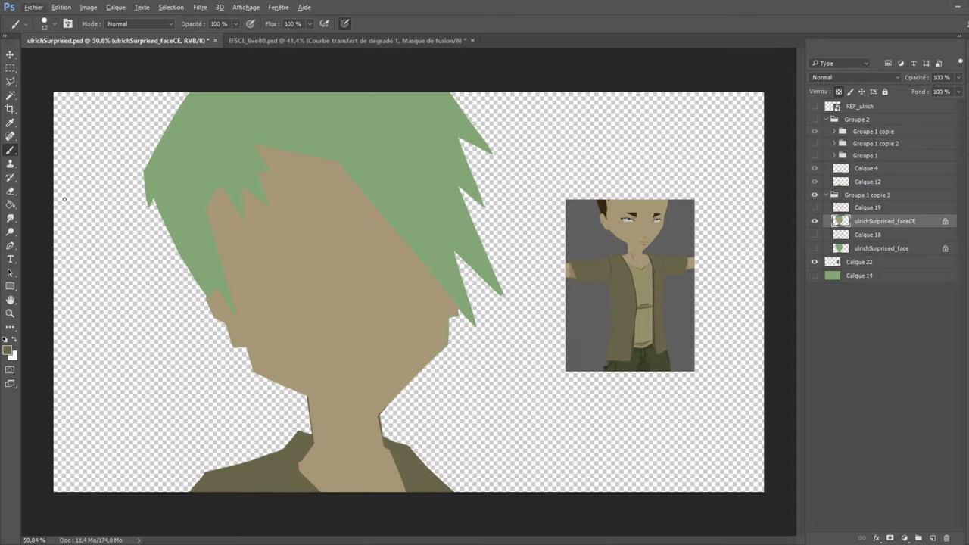
{"action": "left_click", "coordinate": [383, 422], "text": "alt"}
Fill the hair with the dark brown sampled from the reference character's hair using the Paint Bucket.
{"action": "left_click", "coordinate": [10, 204]}
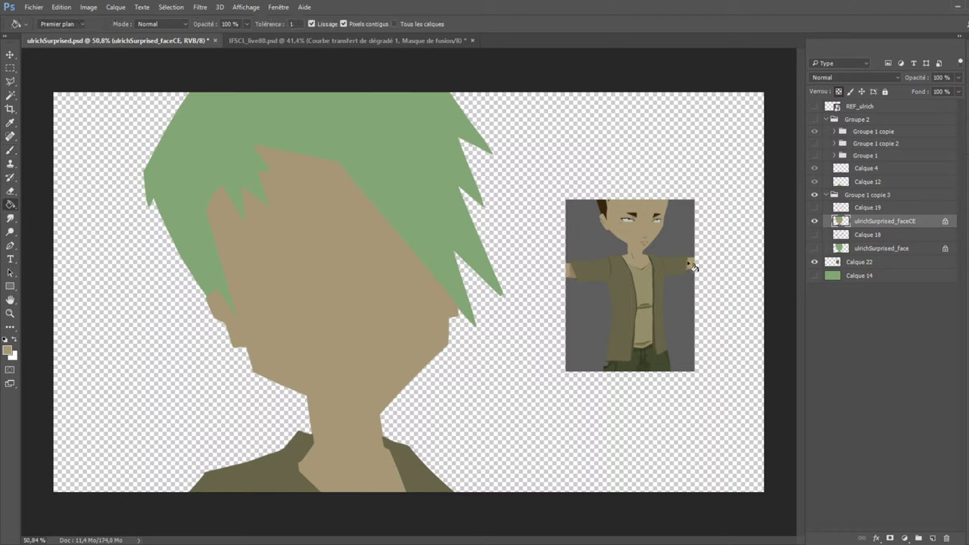
{"action": "left_click", "coordinate": [607, 199], "text": "alt"}
{"action": "left_click", "coordinate": [367, 167]}
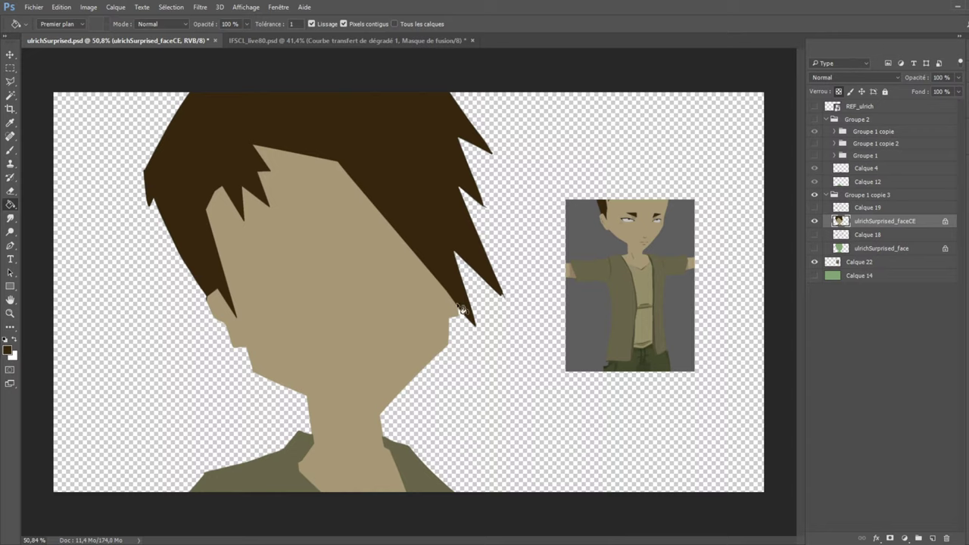
Show the line art layer Calque 19 again and compare it with and without the colour layer.
{"action": "left_click", "coordinate": [815, 248]}
{"action": "left_click", "coordinate": [815, 248]}
{"action": "left_click", "coordinate": [813, 207]}
{"action": "left_click", "coordinate": [814, 221]}
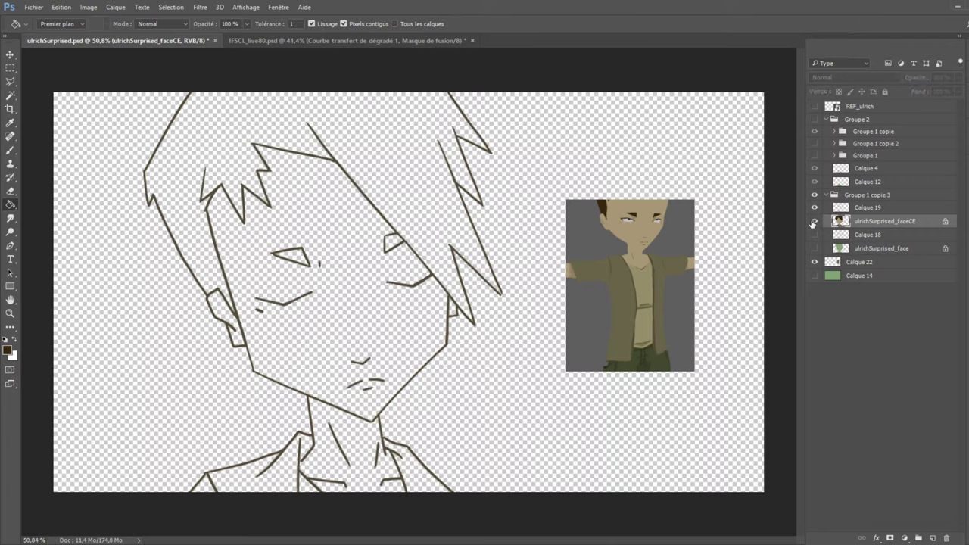
{"action": "left_click", "coordinate": [814, 220]}
Lock the transparent pixels of Calque 19 and recolour its line art with a brown sampled from the drawing.
{"action": "left_click", "coordinate": [848, 207]}
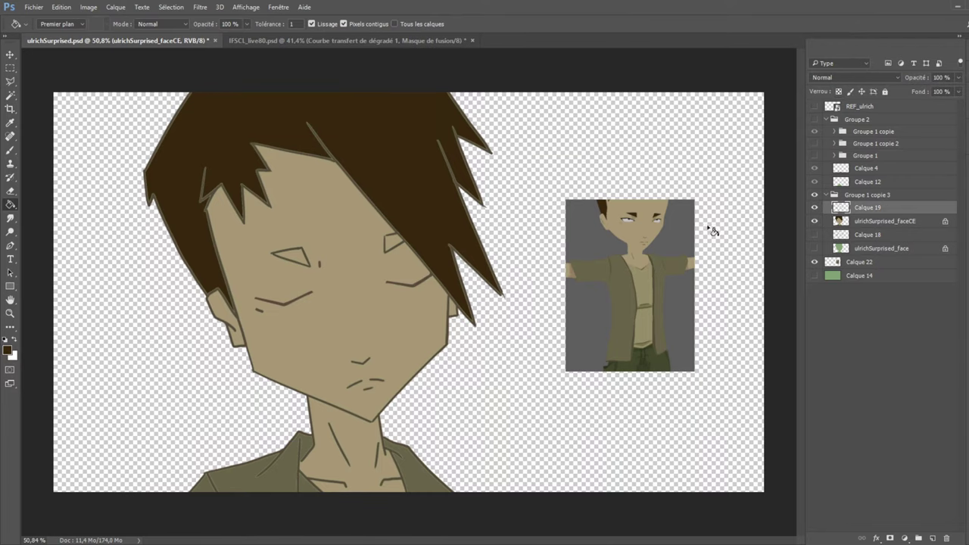
{"action": "left_click", "coordinate": [10, 287]}
{"action": "left_click", "coordinate": [285, 302], "text": "alt"}
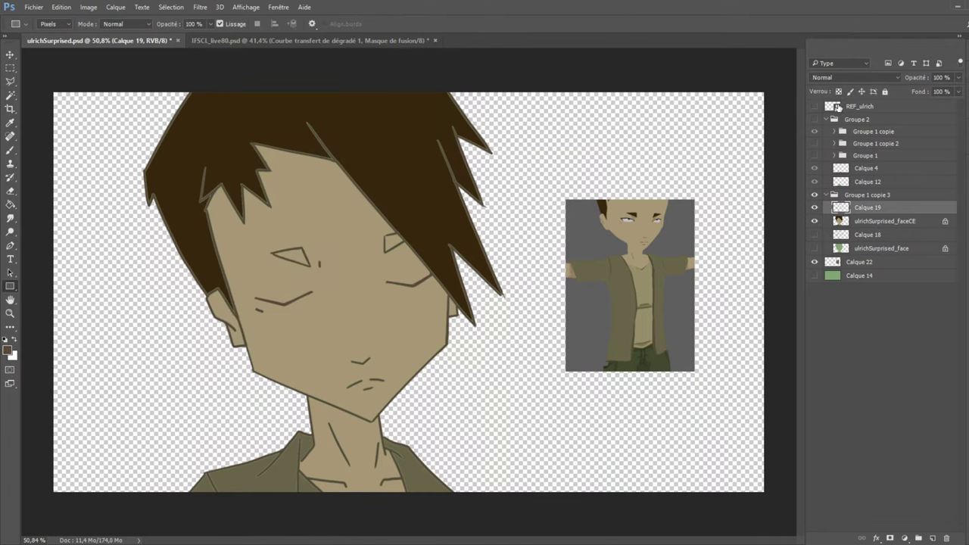
{"action": "scroll", "coordinate": [546, 177], "scroll_direction": "down", "scroll_amount": 2}
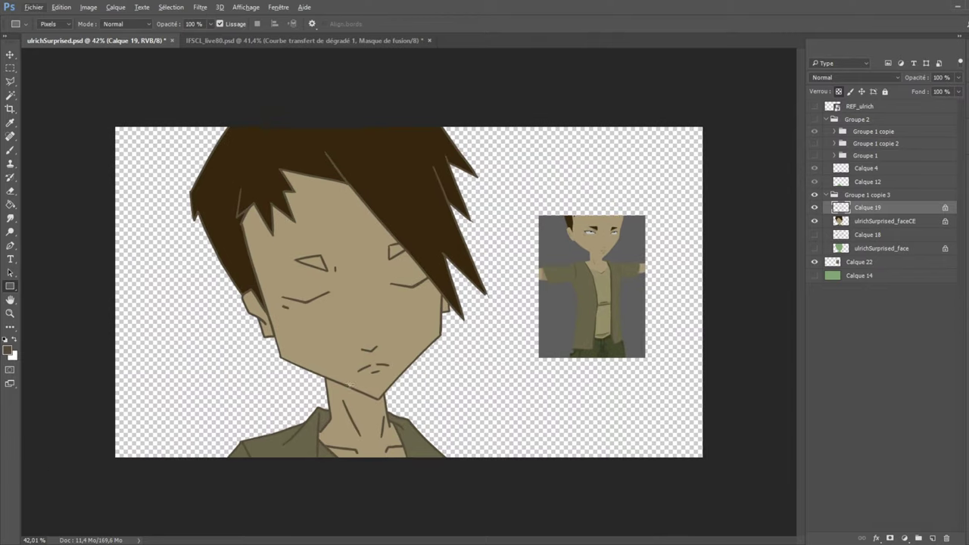
{"action": "scroll", "coordinate": [350, 385], "scroll_direction": "up", "scroll_amount": 2}
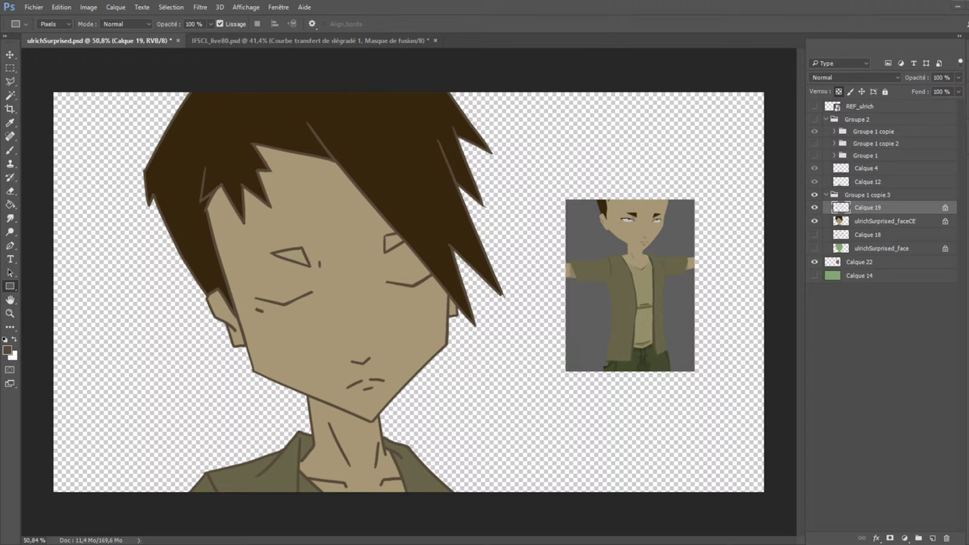
Paste the copied cartoon frame as a colour reference, enlarge it to about 293%, and place it beside the drawing's face.
{"action": "key", "text": "ctrl+v"}
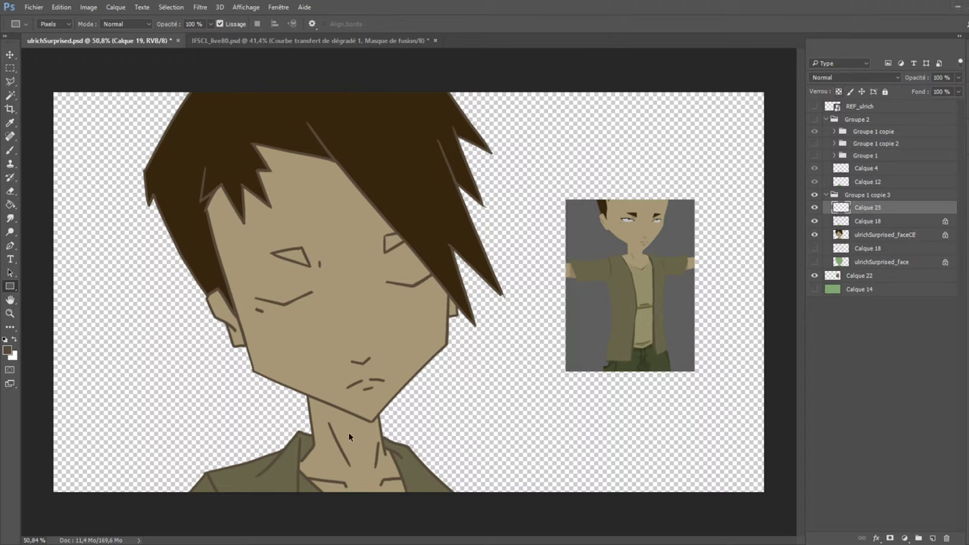
{"action": "key", "text": "ctrl+t"}
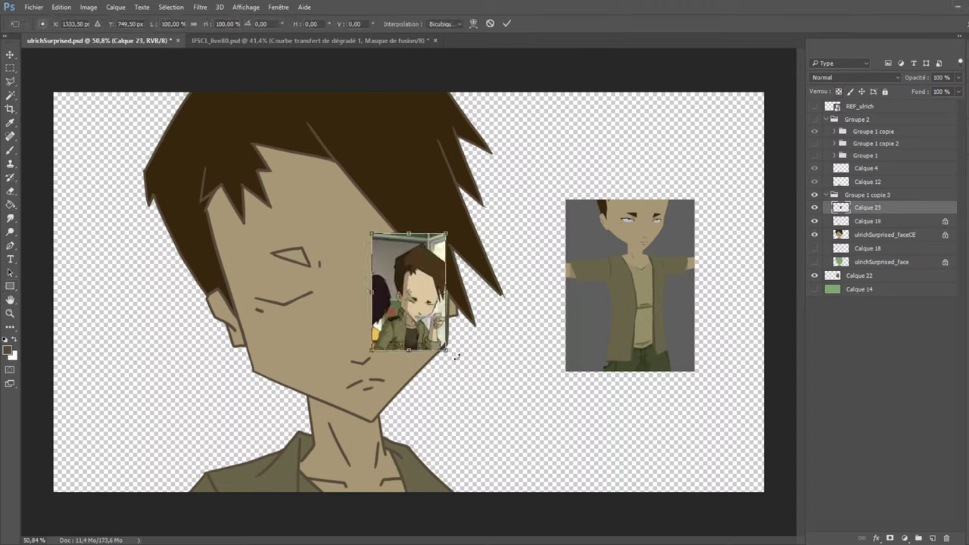
{"action": "left_click_drag", "start_coordinate": [446, 351], "coordinate": [588, 536]}
{"action": "left_click_drag", "start_coordinate": [480, 379], "coordinate": [585, 399]}
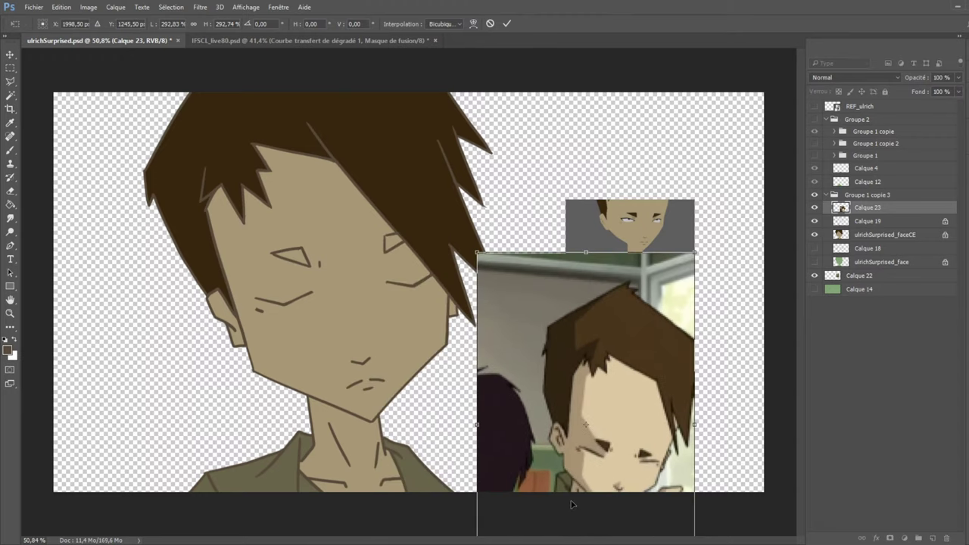
{"action": "key", "text": "Return"}
{"action": "key", "text": "u"}
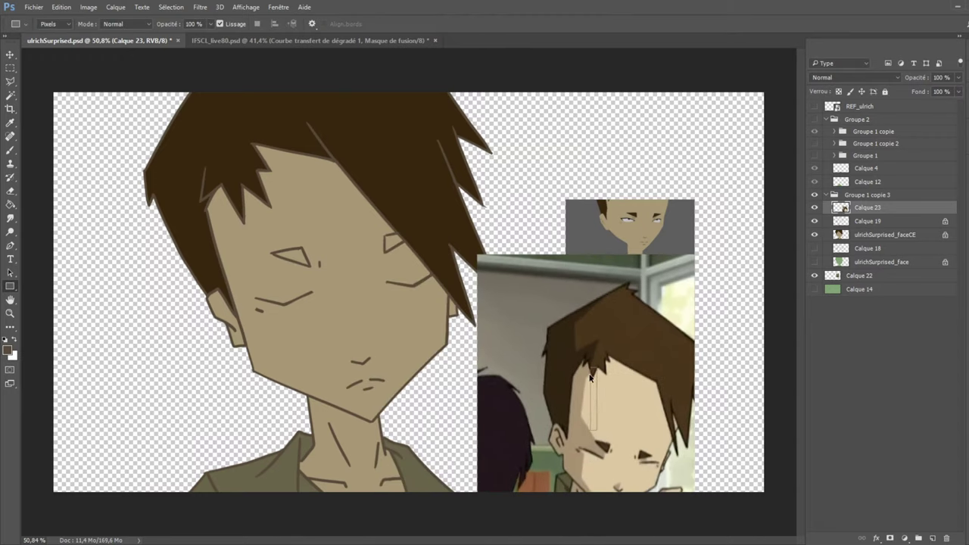
{"action": "left_click", "coordinate": [10, 67]}
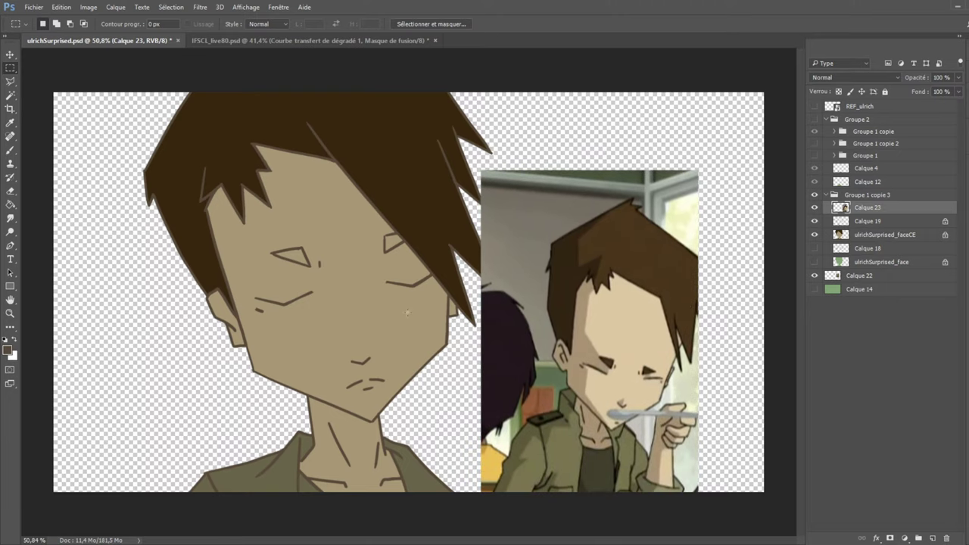
Recolour the line art on Calque 19 with a dark outline colour sampled from the pasted cartoon frame.
{"action": "left_click", "coordinate": [863, 221]}
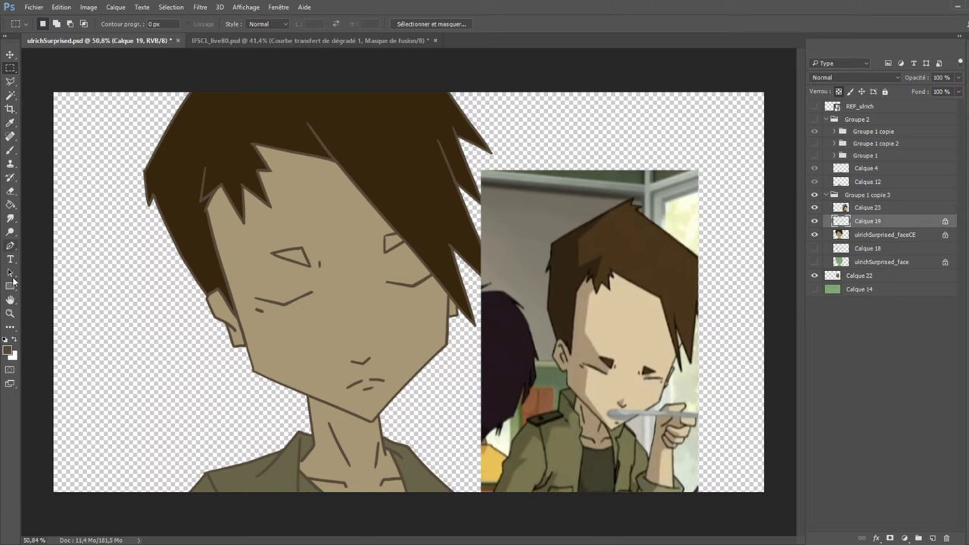
{"action": "key", "text": "u"}
{"action": "mouse_move", "coordinate": [536, 362]}
{"action": "left_mouse_down"}
{"action": "mouse_move", "coordinate": [578, 344]}
{"action": "mouse_move", "coordinate": [602, 363]}
{"action": "mouse_move", "coordinate": [581, 391]}
{"action": "left_mouse_up"}
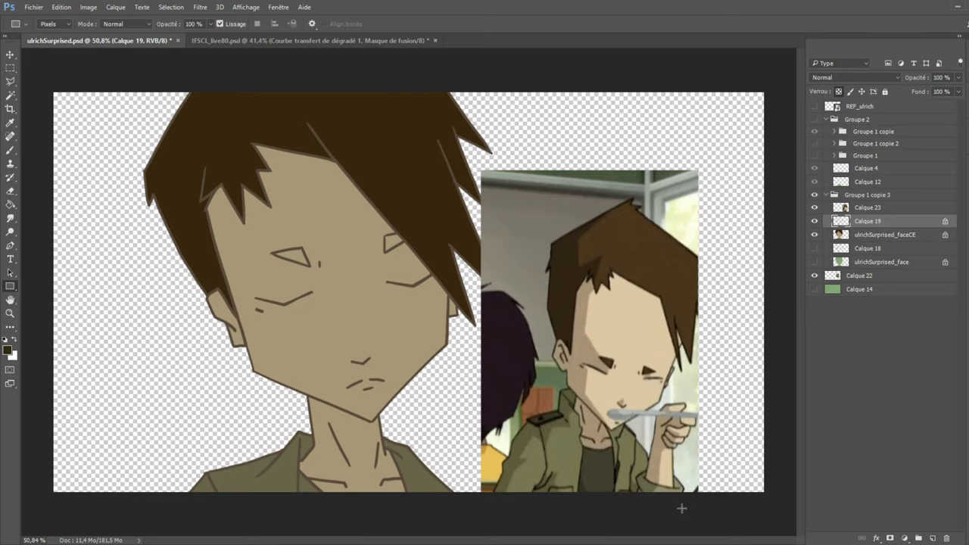
{"action": "key", "text": "alt+BackSpace"}
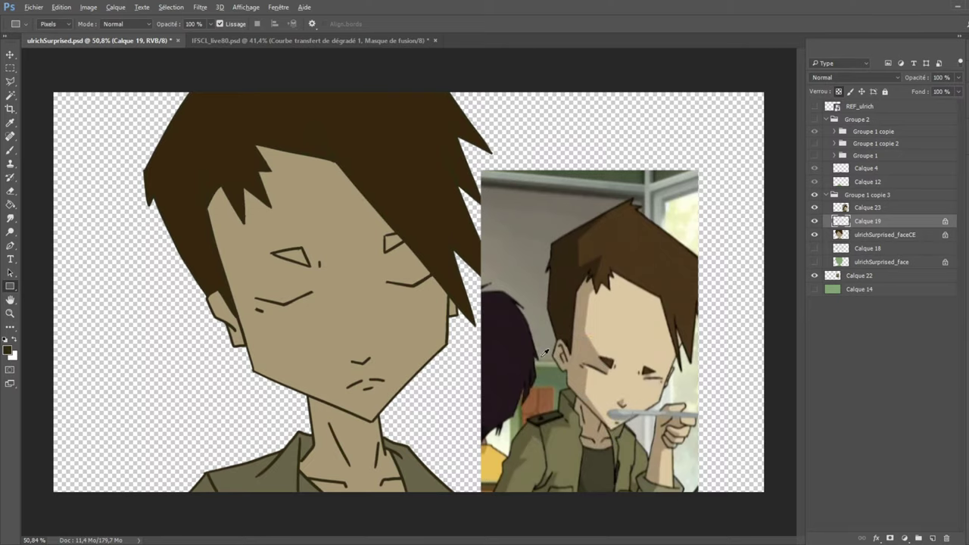
Try a lighter brown on the line art, undo it, and refill the lines with a dark brown based on the pasted reference.
{"action": "scroll", "coordinate": [569, 333], "scroll_direction": "down", "scroll_amount": 5}
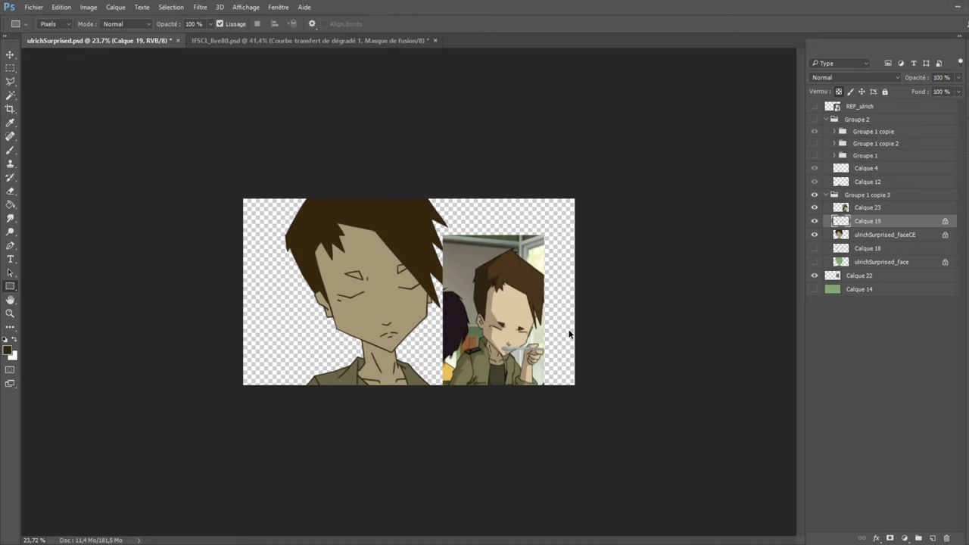
{"action": "scroll", "coordinate": [570, 335], "scroll_direction": "up", "scroll_amount": 4}
{"action": "left_click_drag", "start_coordinate": [588, 402], "coordinate": [567, 382]}
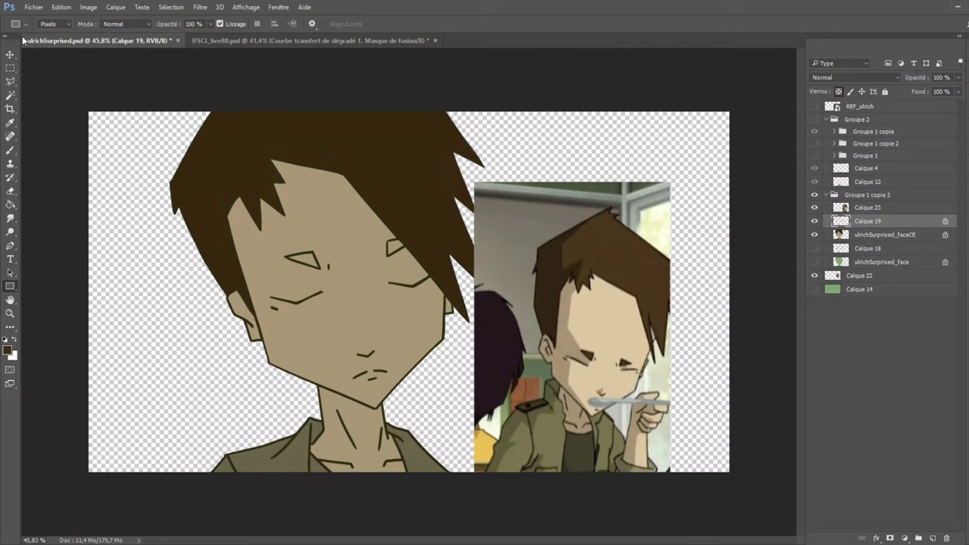
{"action": "key", "text": "alt+BackSpace"}
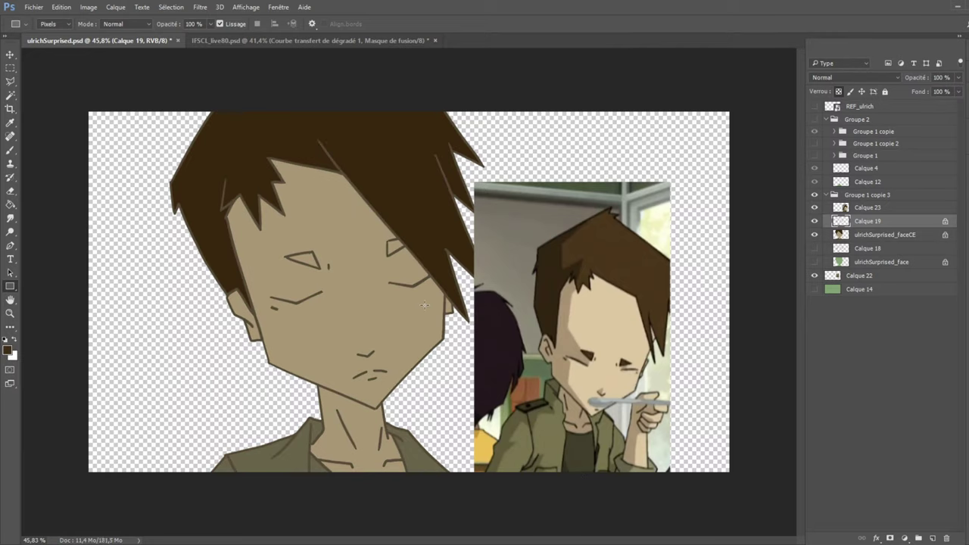
{"action": "key", "text": "ctrl+z"}
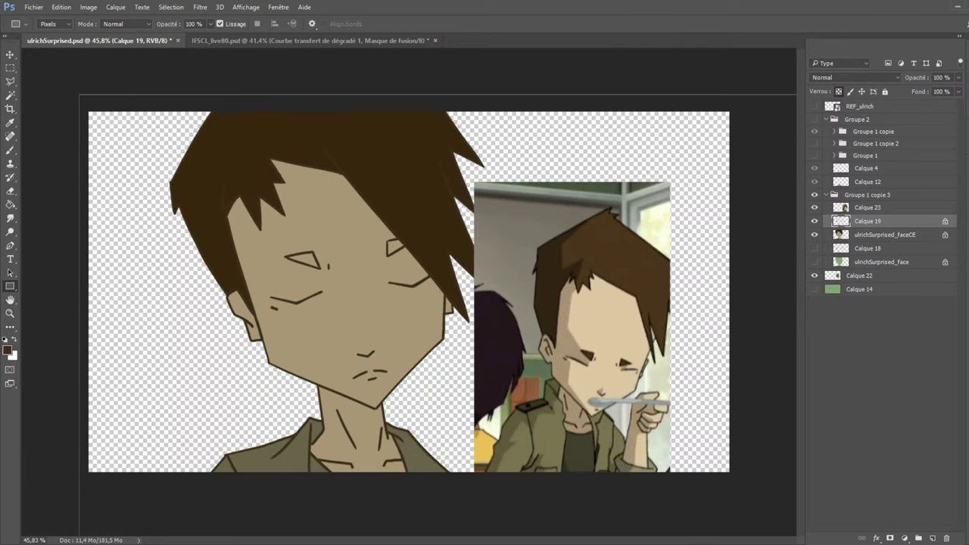
{"action": "left_click_drag", "start_coordinate": [596, 274], "coordinate": [596, 274]}
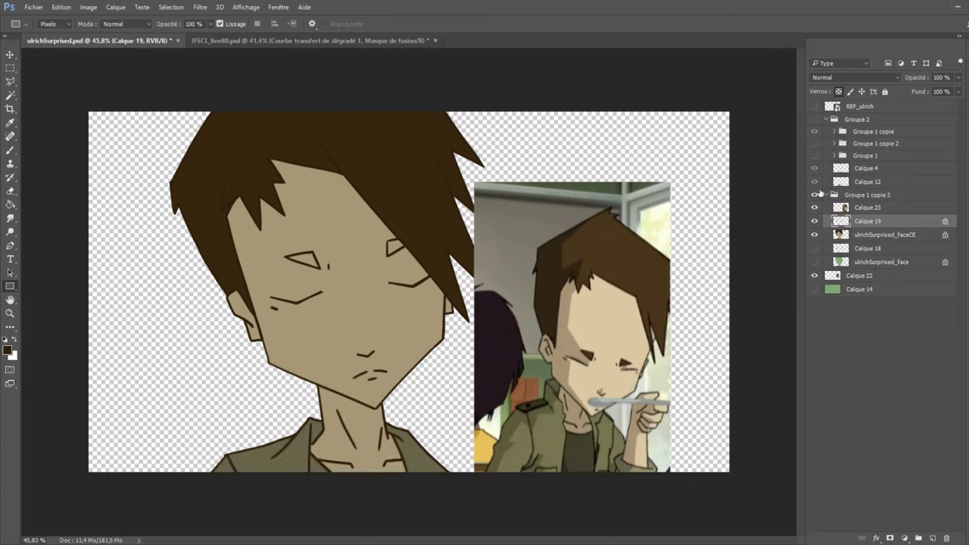
Show Calque 18 in place of the reference and closed-eye layers, lock its transparent pixels, and recolour its line art dark brown.
{"action": "left_click_drag", "start_coordinate": [815, 207], "coordinate": [815, 237]}
{"action": "left_click", "coordinate": [814, 235]}
{"action": "left_click", "coordinate": [815, 248]}
{"action": "left_click", "coordinate": [868, 248]}
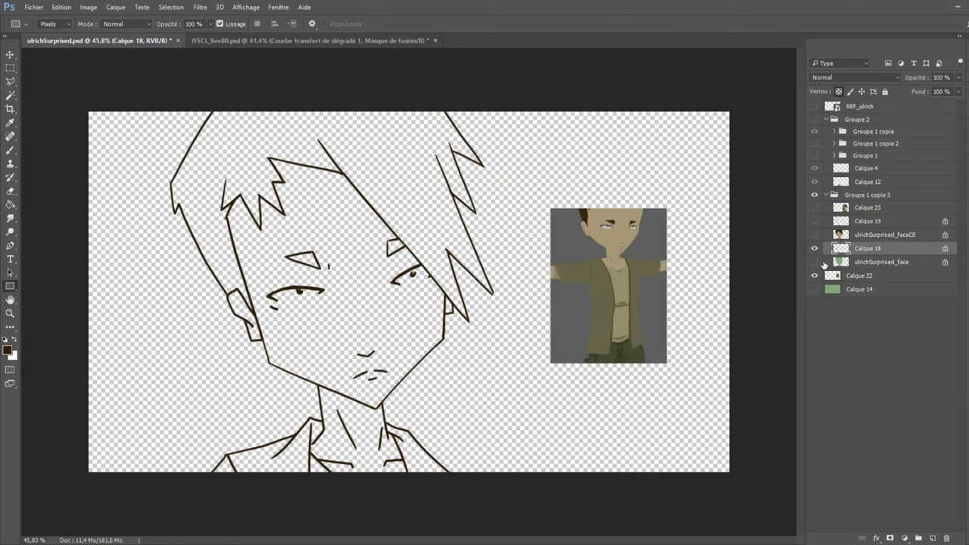
Show the ulrichSurprised_face layer and fill it with the skin colour sampled from the 3D character reference.
{"action": "left_click", "coordinate": [816, 262]}
{"action": "left_click", "coordinate": [610, 225]}
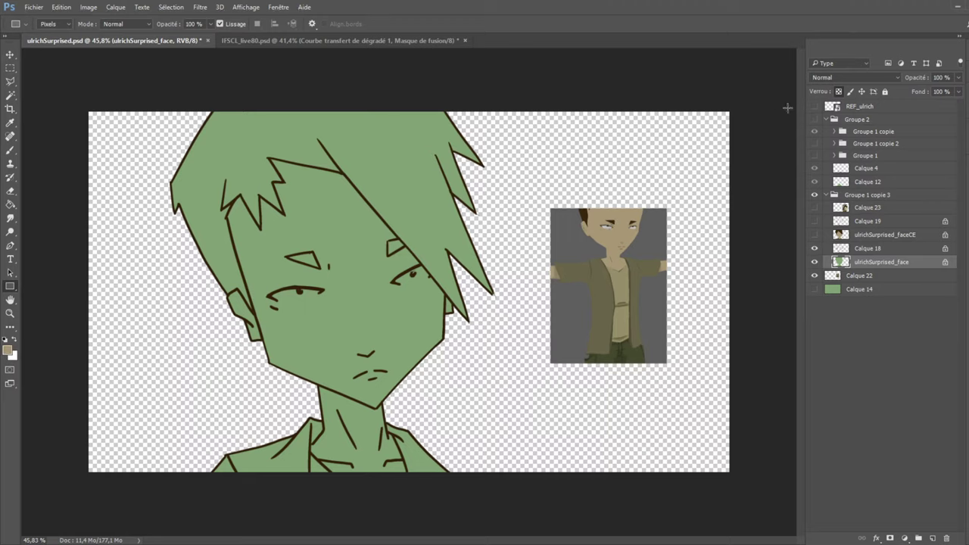
{"action": "key", "text": "alt+BackSpace"}
Hide the open-eye layers and show ulrichSurprised_faceCE, Calque 19 and the cartoon reference on Calque 23 again.
{"action": "left_click", "coordinate": [815, 235]}
{"action": "left_click_drag", "start_coordinate": [814, 236], "coordinate": [814, 220]}
{"action": "left_click", "coordinate": [815, 235]}
{"action": "left_click", "coordinate": [815, 261]}
{"action": "left_click", "coordinate": [816, 208]}
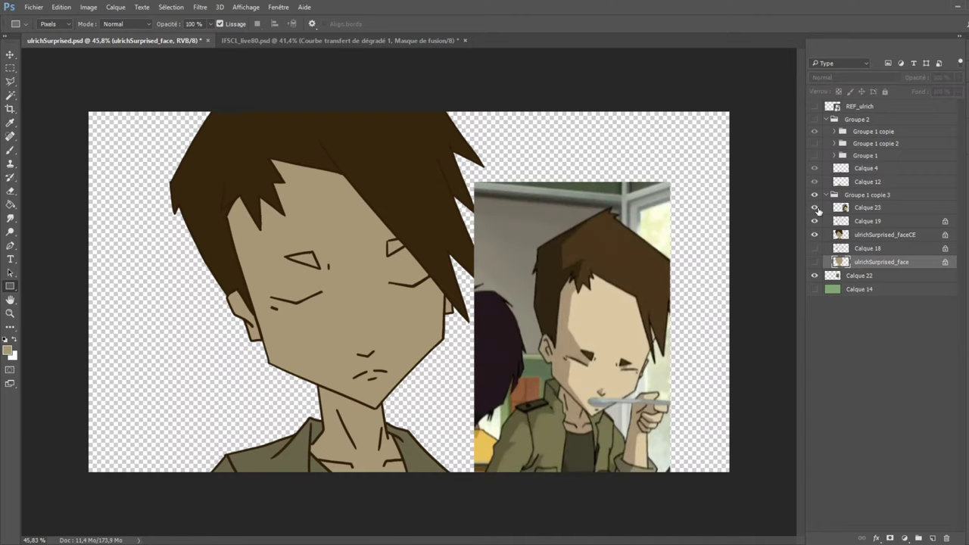
Try filling the skin on ulrichSurprised_faceCE with the light tone sampled from the cartoon frame, and undo the fill.
{"action": "left_click", "coordinate": [839, 211]}
{"action": "key", "text": "g"}
{"action": "left_click", "coordinate": [591, 304], "text": "alt"}
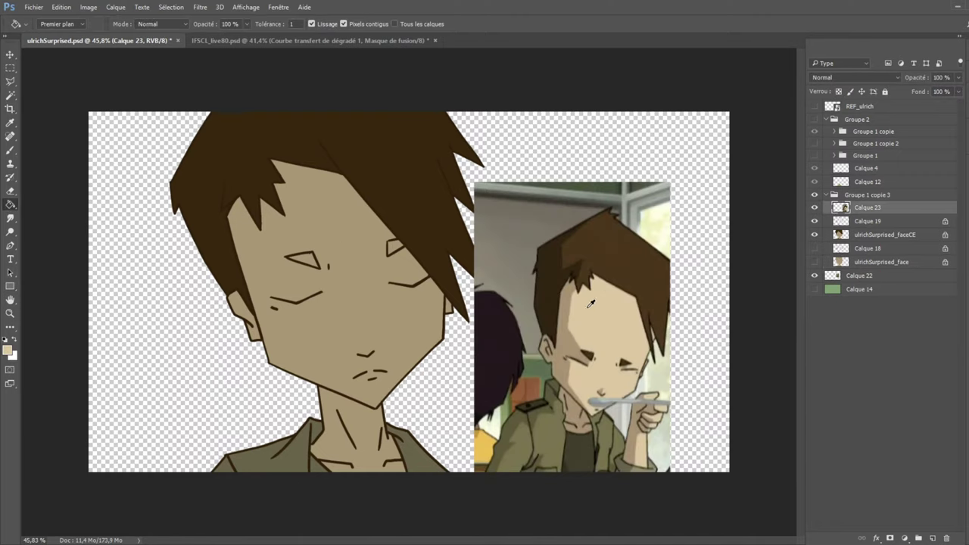
{"action": "left_click", "coordinate": [418, 333]}
{"action": "key", "text": "ctrl+z"}
{"action": "left_click", "coordinate": [879, 235]}
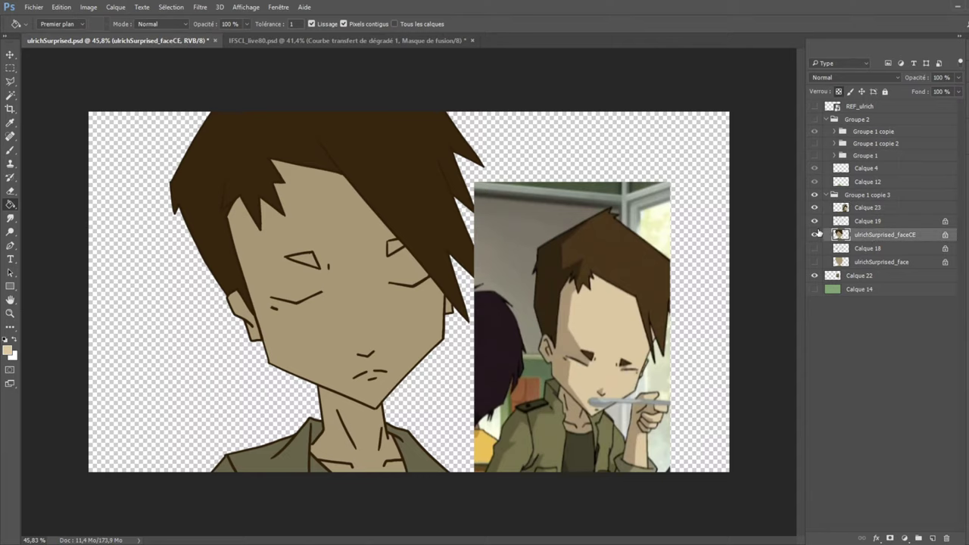
{"action": "left_click", "coordinate": [815, 235]}
{"action": "left_click", "coordinate": [815, 235]}
{"action": "left_click", "coordinate": [426, 317]}
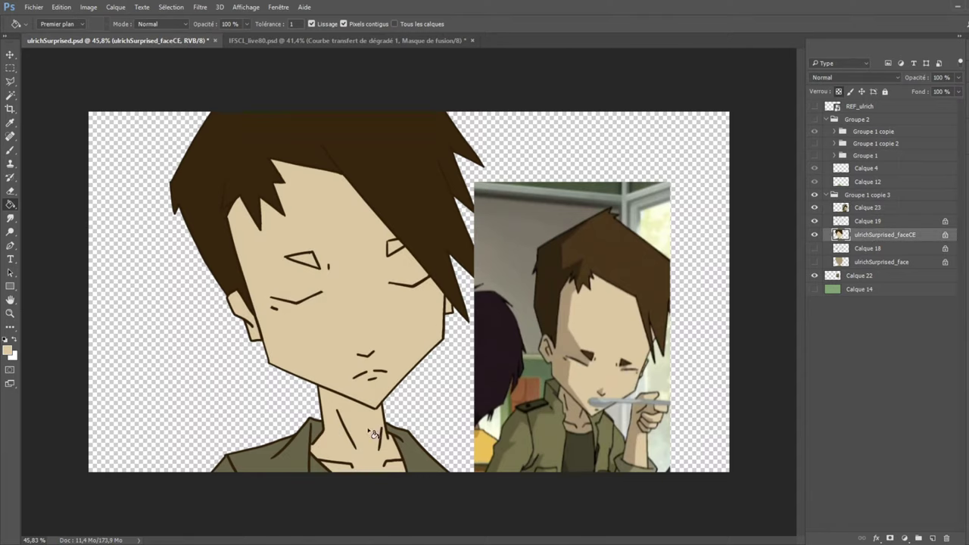
{"action": "scroll", "coordinate": [407, 380], "scroll_direction": "down", "scroll_amount": 5}
{"action": "scroll", "coordinate": [418, 345], "scroll_direction": "up", "scroll_amount": 5}
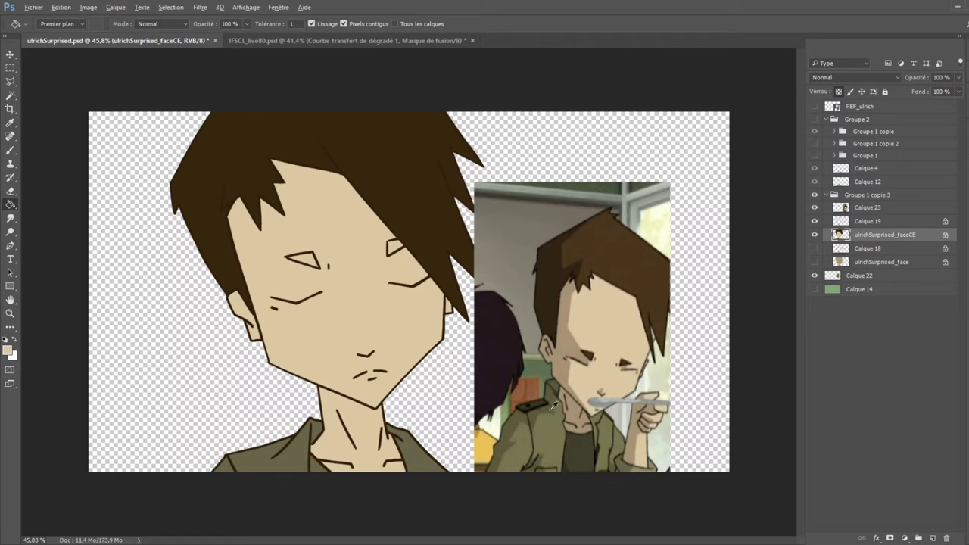
{"action": "left_click", "coordinate": [539, 410]}
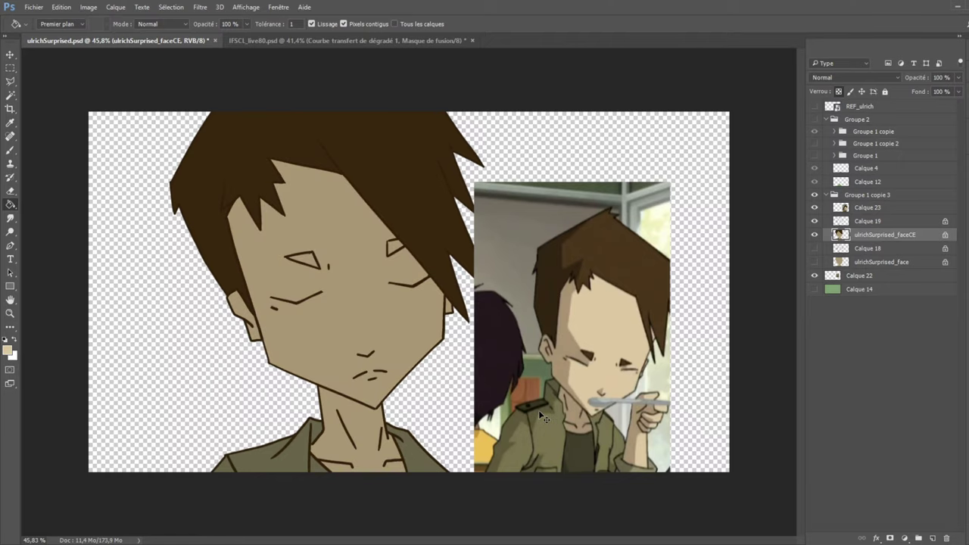
Resample the light skin tone from the cartoon frame and try brush strokes on the face and jaw, undoing them.
{"action": "left_click", "coordinate": [584, 341], "text": "alt"}
{"action": "left_click", "coordinate": [622, 339], "text": "alt"}
{"action": "key", "text": "b"}
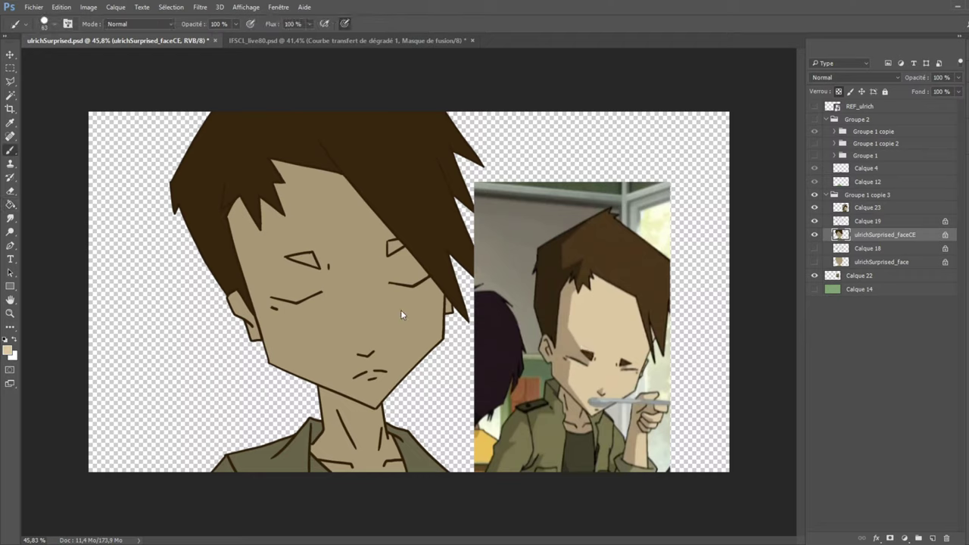
{"action": "mouse_move", "coordinate": [271, 226]}
{"action": "left_mouse_down"}
{"action": "mouse_move", "coordinate": [289, 300]}
{"action": "mouse_move", "coordinate": [290, 274]}
{"action": "mouse_move", "coordinate": [309, 305]}
{"action": "left_mouse_up"}
{"action": "key", "text": "ctrl+z"}
{"action": "left_click", "coordinate": [12, 82]}
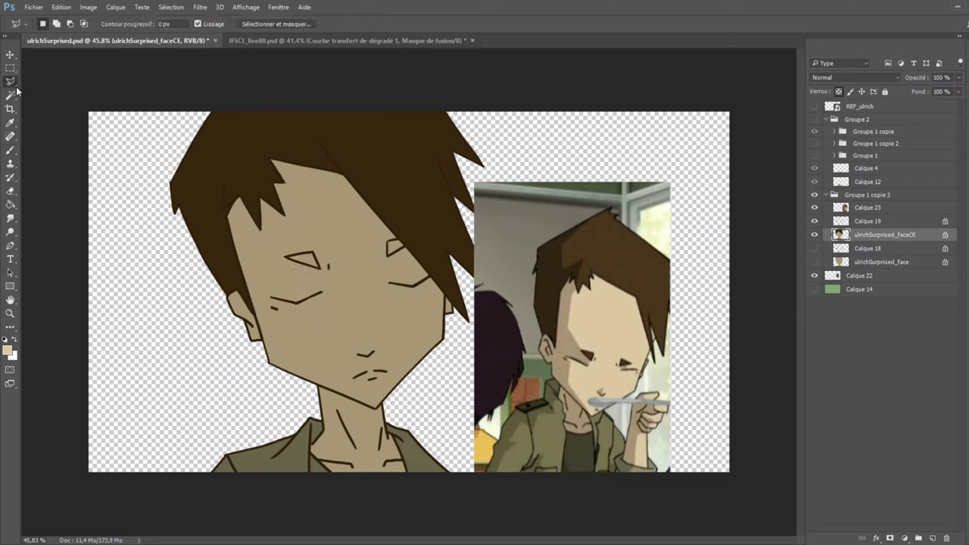
{"action": "left_click", "coordinate": [14, 148]}
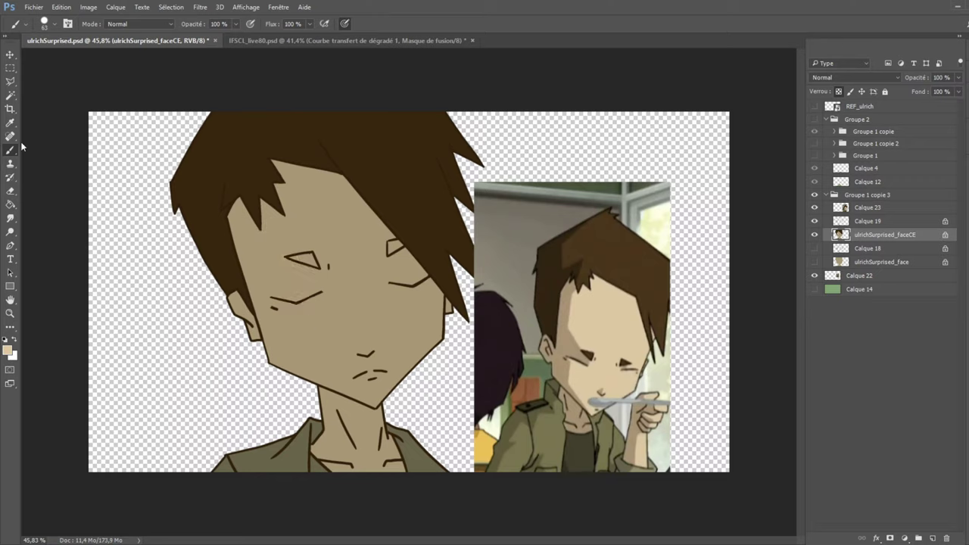
{"action": "left_click_drag", "start_coordinate": [283, 334], "coordinate": [347, 393]}
{"action": "key", "text": "ctrl+z"}
Brush thin light-skin guide lines, 13 px wide, along the shadow edges of the jaw, cheek, eyes and forehead.
{"action": "left_click_drag", "start_coordinate": [280, 336], "coordinate": [347, 388]}
{"action": "left_click_drag", "start_coordinate": [314, 266], "coordinate": [315, 297]}
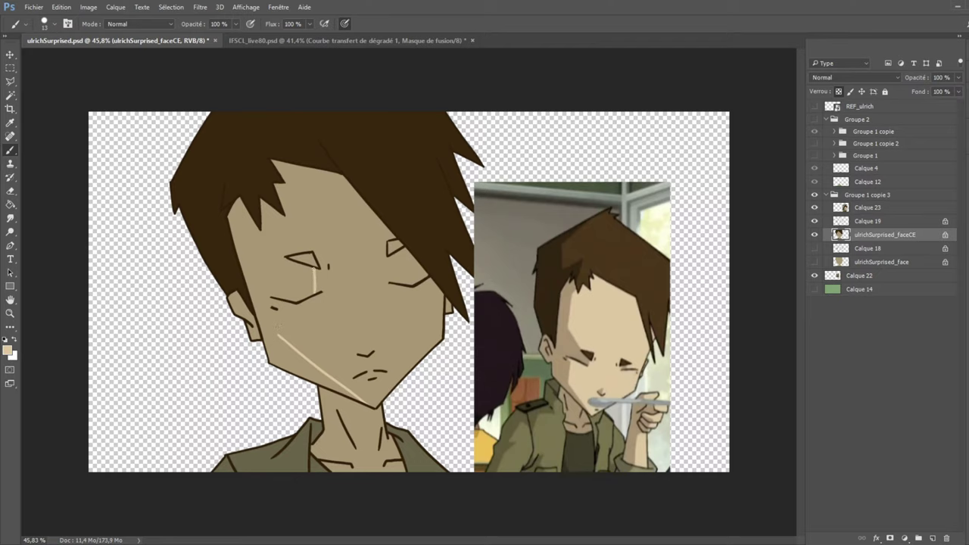
{"action": "left_click_drag", "start_coordinate": [284, 259], "coordinate": [274, 213]}
{"action": "left_click_drag", "start_coordinate": [283, 345], "coordinate": [290, 312]}
{"action": "left_click", "coordinate": [285, 327], "text": "alt"}
{"action": "left_click", "coordinate": [286, 318], "text": "alt"}
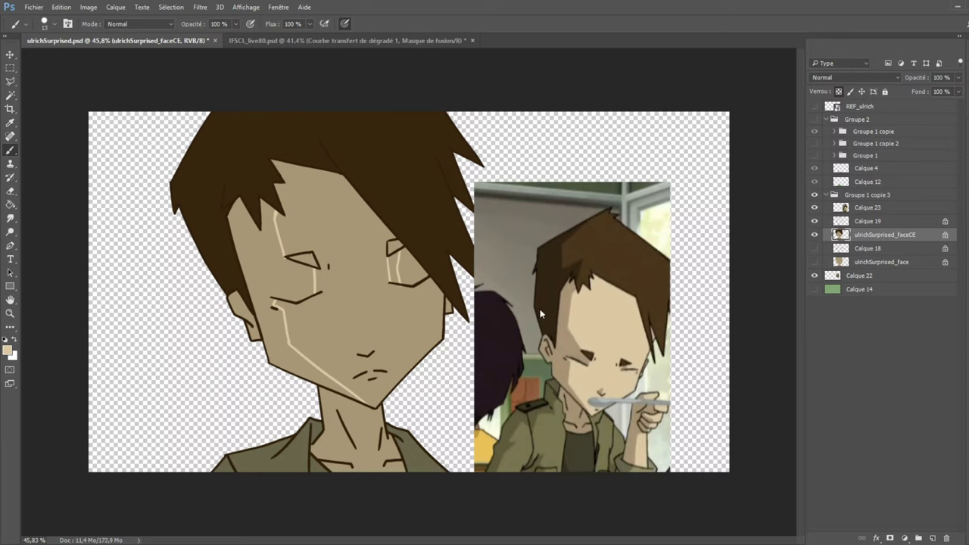
Select the lit area of the face with the Polygonal Lasso, following the guide lines from the chin up and around through the hair.
{"action": "key", "text": "l"}
{"action": "left_click", "coordinate": [372, 407]}
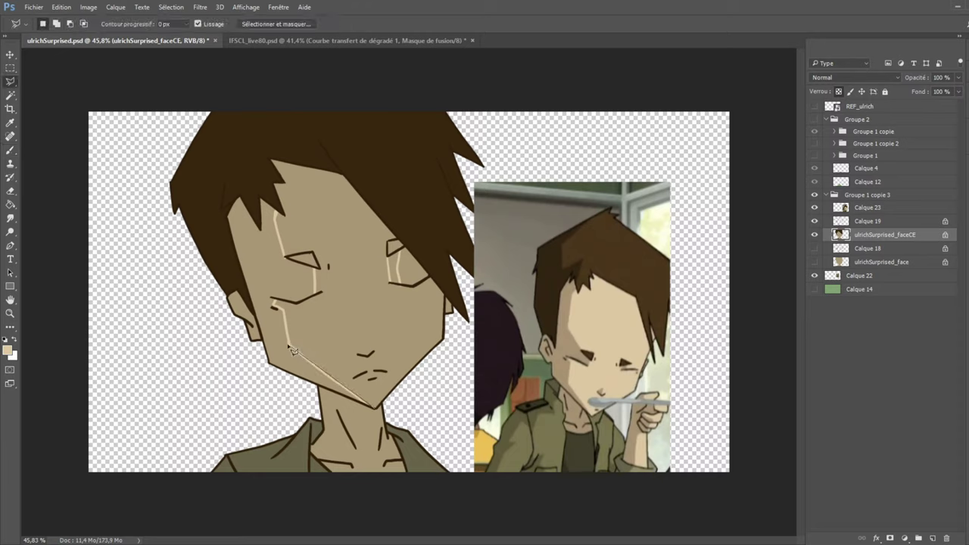
{"action": "left_click", "coordinate": [290, 346]}
{"action": "left_click", "coordinate": [277, 306]}
{"action": "left_click", "coordinate": [320, 293]}
{"action": "left_click", "coordinate": [314, 267]}
{"action": "left_click", "coordinate": [286, 257]}
{"action": "left_click", "coordinate": [260, 152]}
{"action": "left_click", "coordinate": [393, 160]}
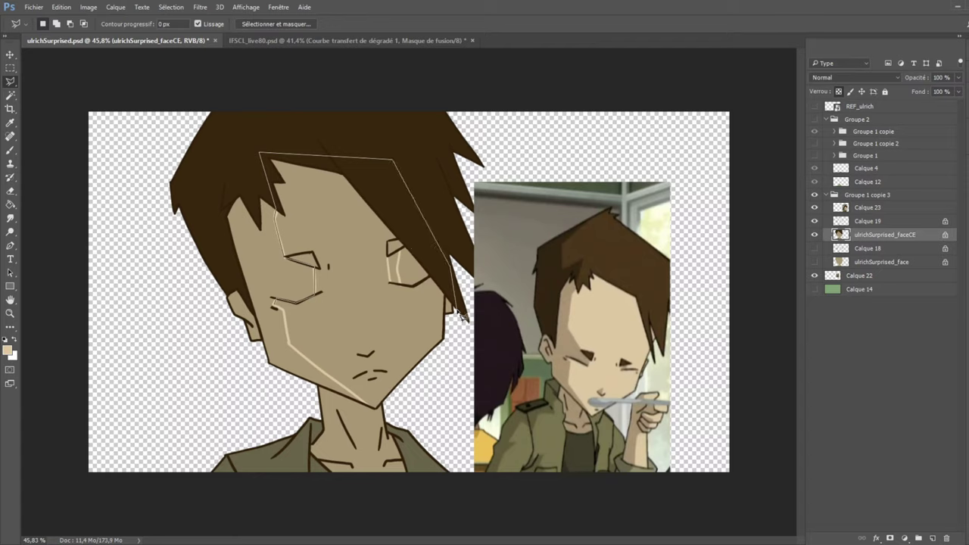
{"action": "left_click", "coordinate": [461, 317]}
{"action": "left_click", "coordinate": [423, 395]}
{"action": "left_click", "coordinate": [377, 406]}
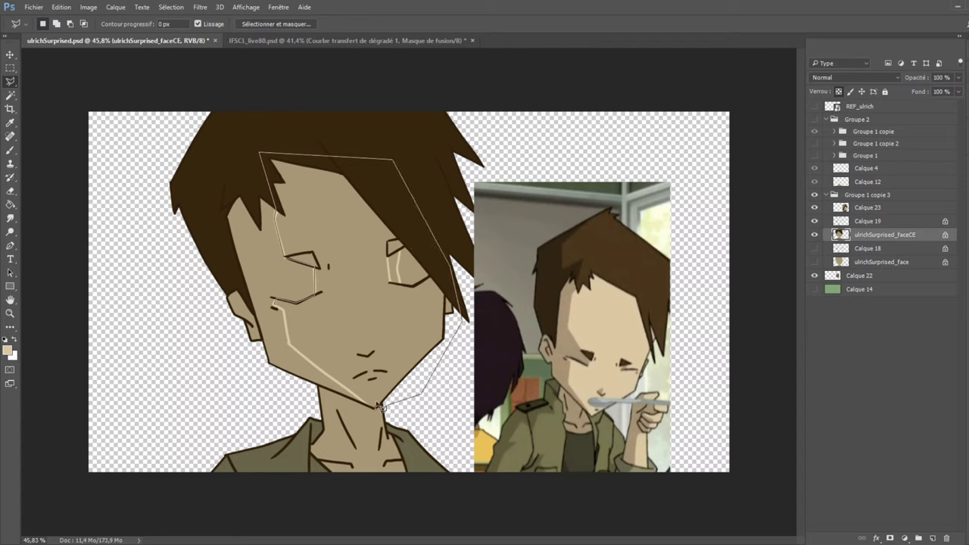
Subtract the shaded strip at the inner corner of the hair-side eye from the face selection.
{"action": "left_click", "coordinate": [290, 347]}
{"action": "left_click", "coordinate": [278, 311]}
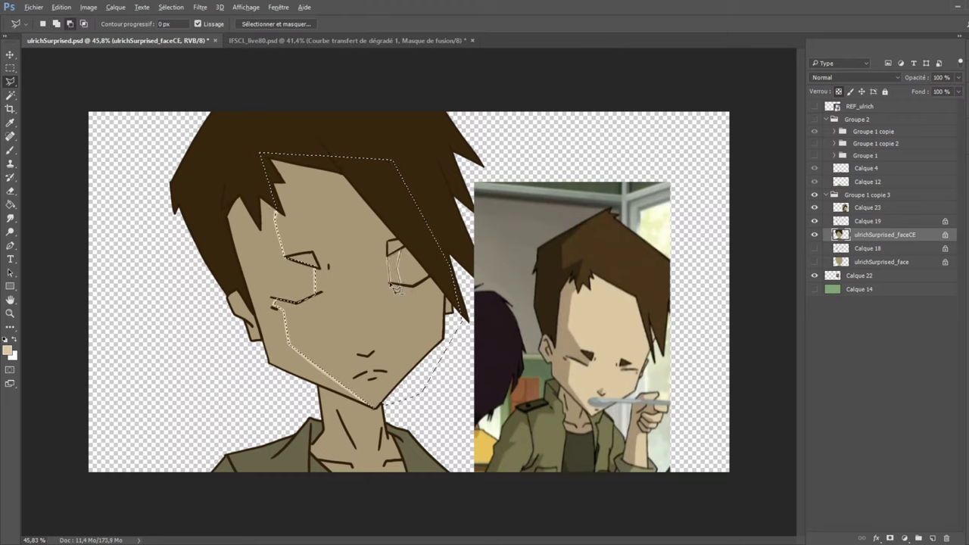
{"action": "left_click", "coordinate": [410, 281]}
Try filling the selection with a light-skin rectangle, undo it, and try the Magic Wand on the selected hair.
{"action": "left_click", "coordinate": [10, 286]}
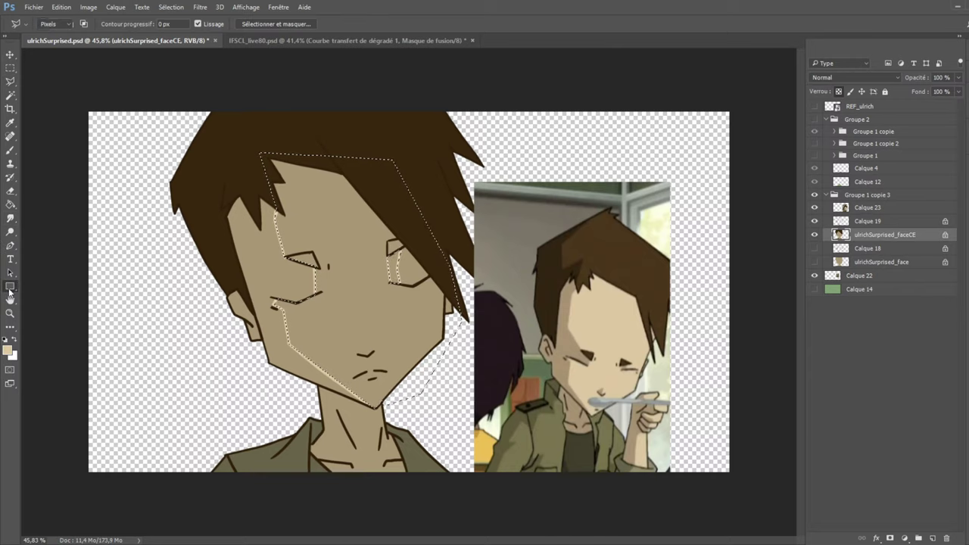
{"action": "left_click_drag", "start_coordinate": [131, 111], "coordinate": [533, 484]}
{"action": "key", "text": "ctrl+z"}
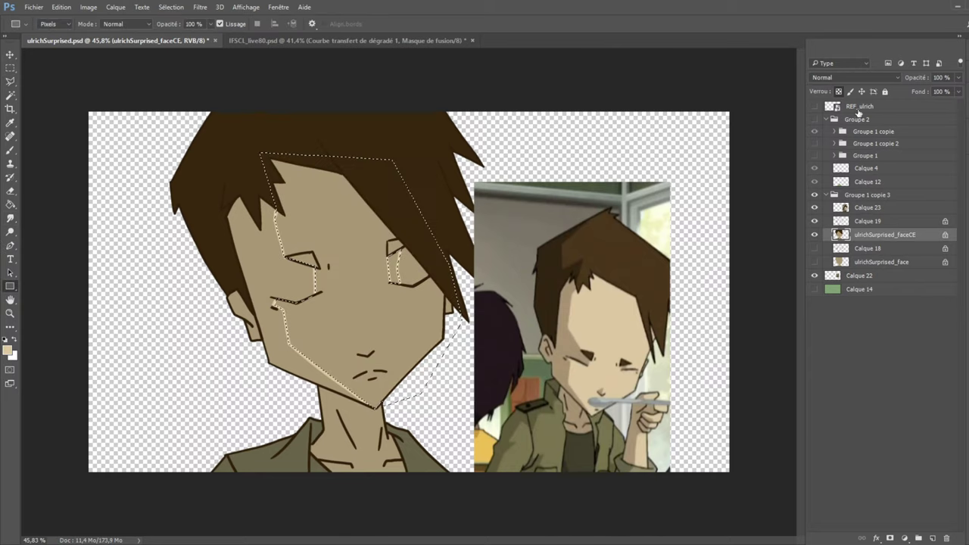
{"action": "left_click", "coordinate": [10, 95]}
{"action": "key", "text": "ctrl+d"}
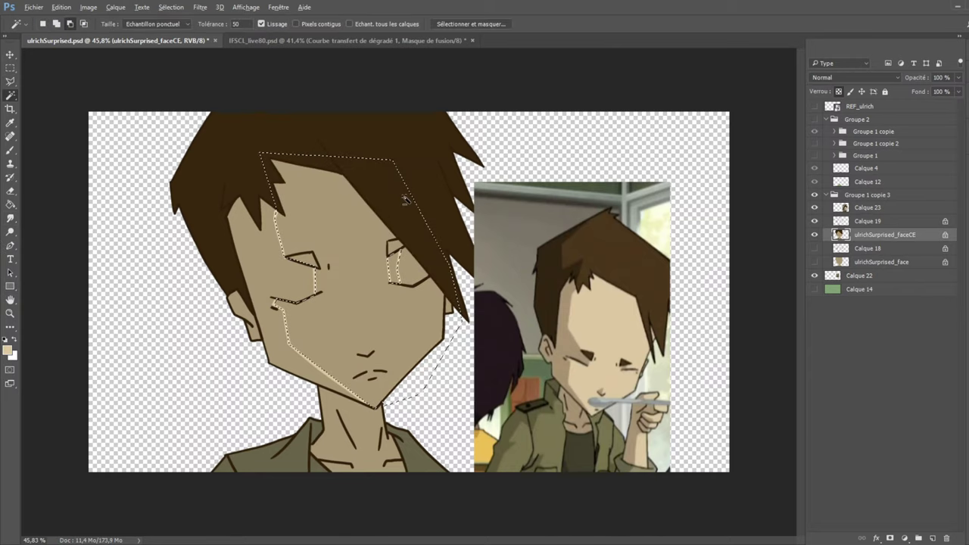
{"action": "left_click", "coordinate": [437, 185]}
Subtract the hair from the face selection by tracing the fringe edge with the Polygonal Lasso.
{"action": "left_click", "coordinate": [10, 81]}
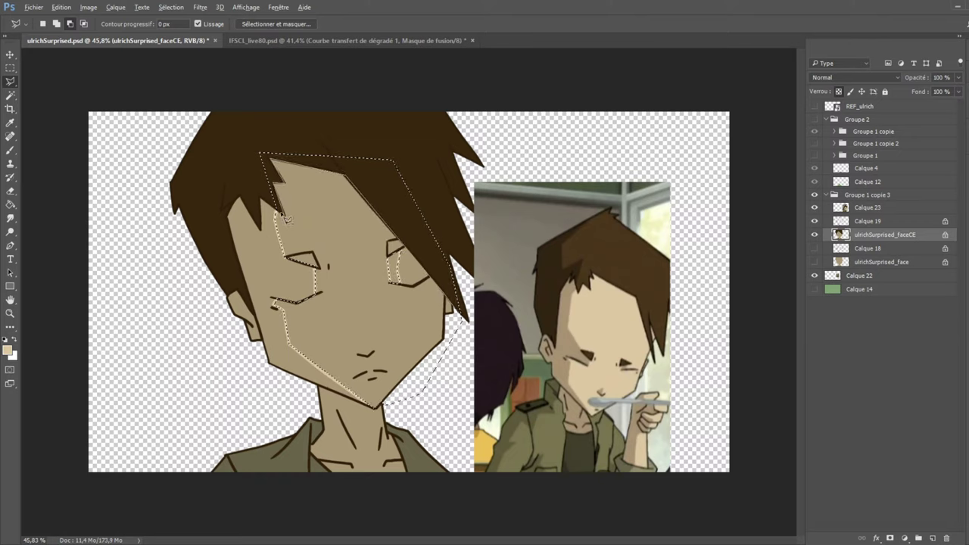
{"action": "left_click", "coordinate": [332, 112]}
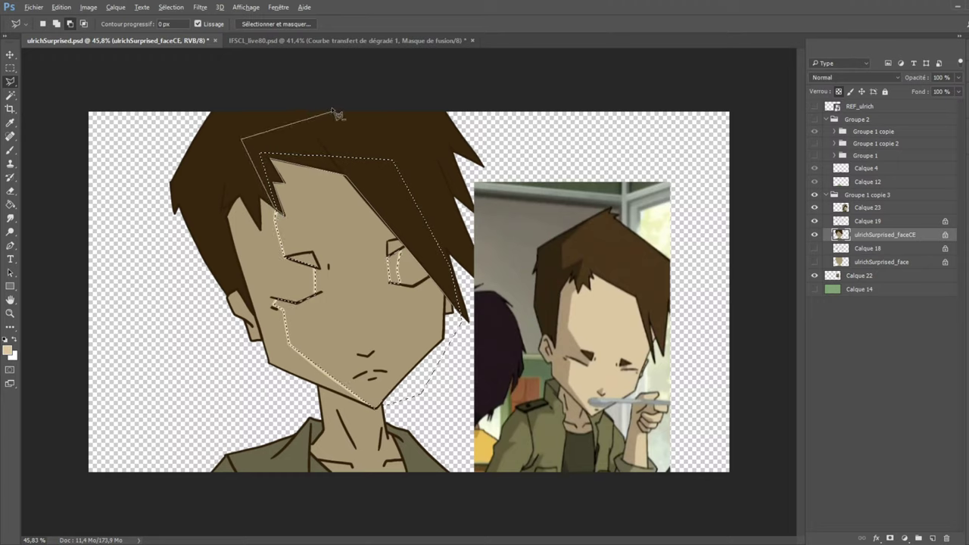
{"action": "left_click", "coordinate": [420, 123]}
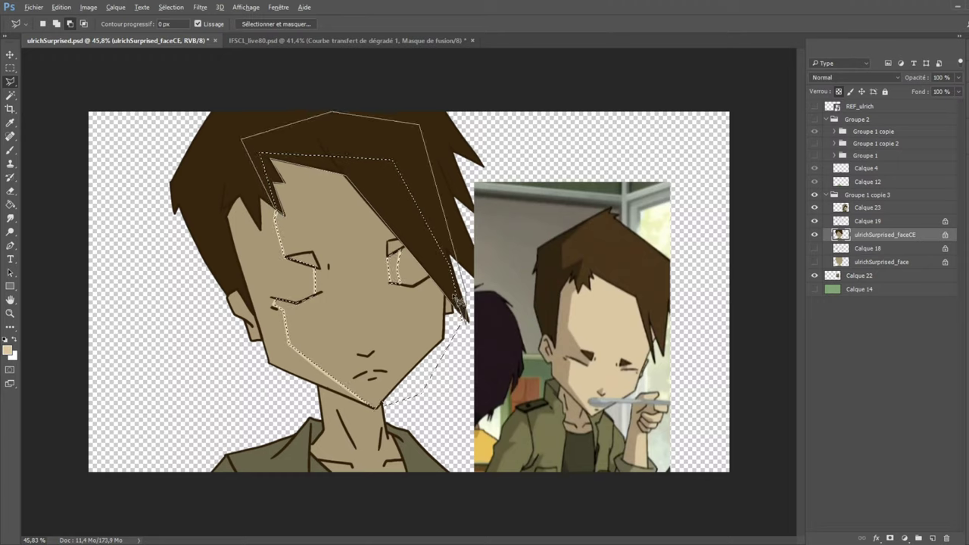
{"action": "double_click", "coordinate": [477, 339]}
Fill the selected lit area of the face with the light skin tone and deselect it.
{"action": "key", "text": "u"}
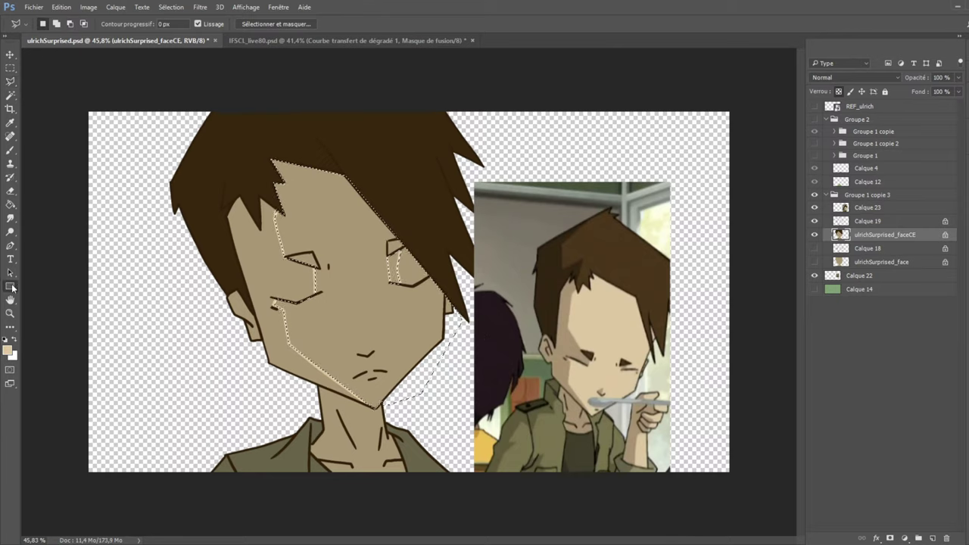
{"action": "key", "text": "alt+BackSpace"}
{"action": "key", "text": "ctrl+d"}
{"action": "key", "text": "m"}
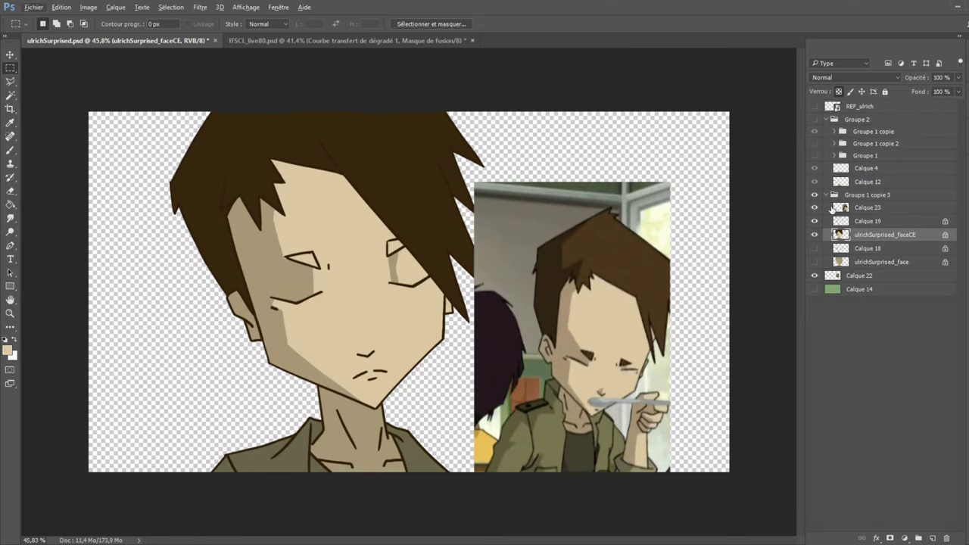
Hide the cartoon reference on Calque 23 and set the blend mode of Calque 19 to Produit.
{"action": "left_click", "coordinate": [815, 212]}
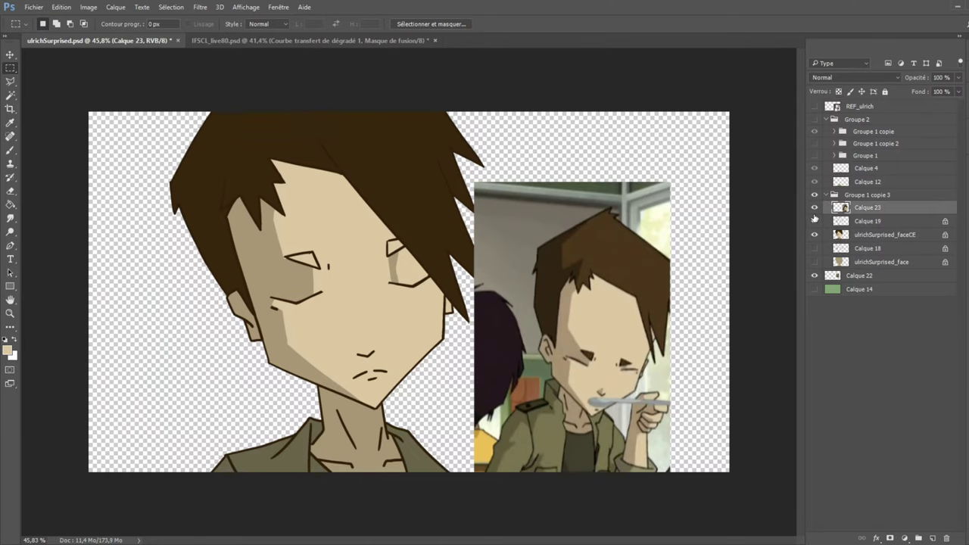
{"action": "left_click", "coordinate": [815, 220]}
{"action": "left_click", "coordinate": [814, 207]}
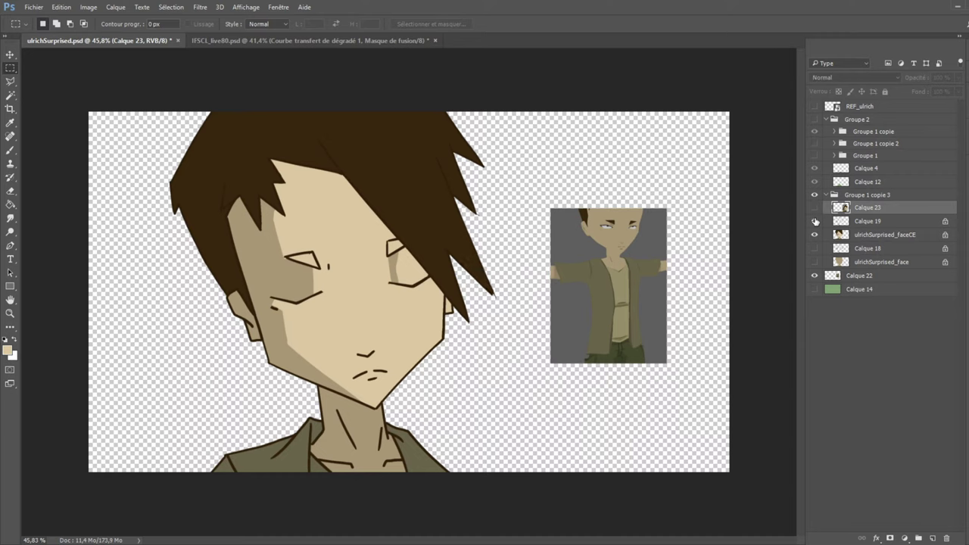
{"action": "left_click", "coordinate": [859, 222]}
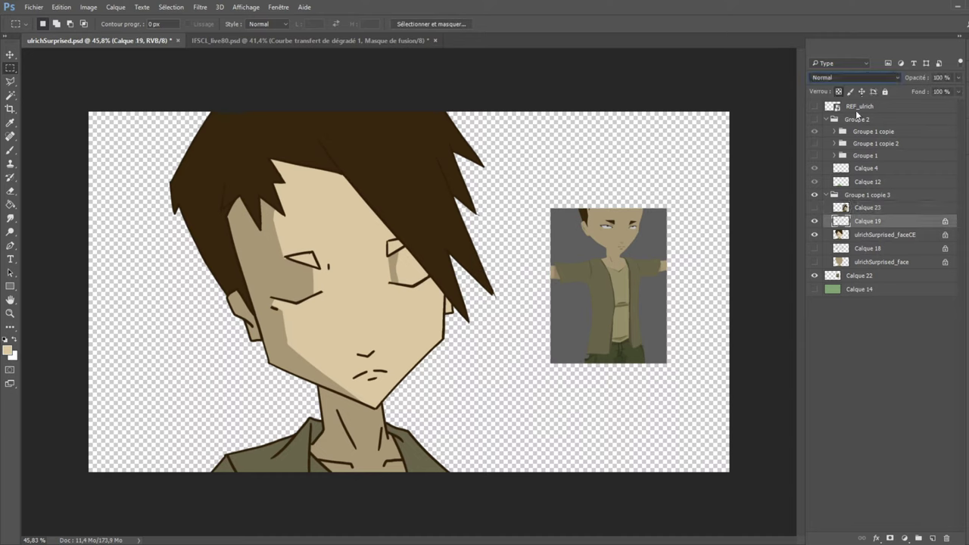
{"action": "key", "text": "alt+shift+m"}
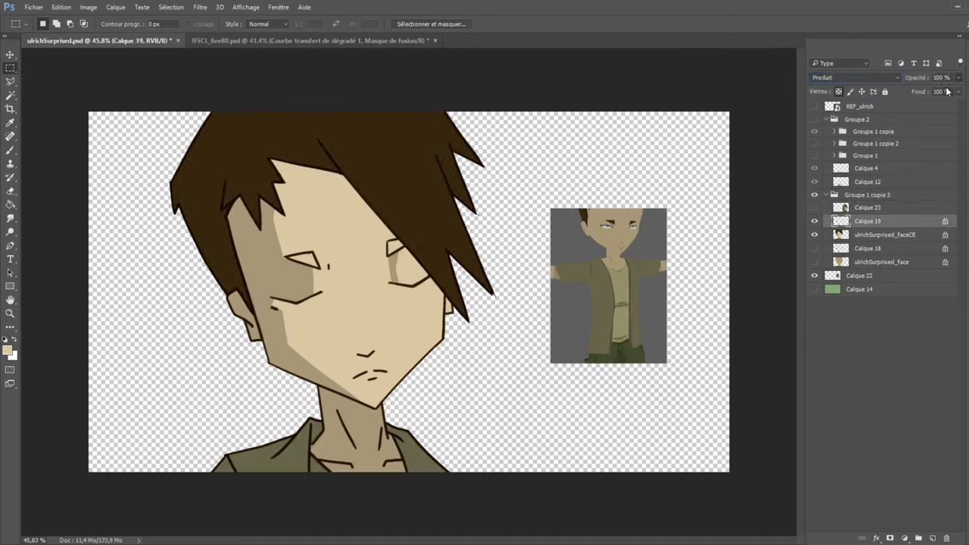
Try a reduced opacity of about 63% on Calque 19 and restore it to 100%.
{"action": "key", "text": "6"}
{"action": "key", "text": "2"}
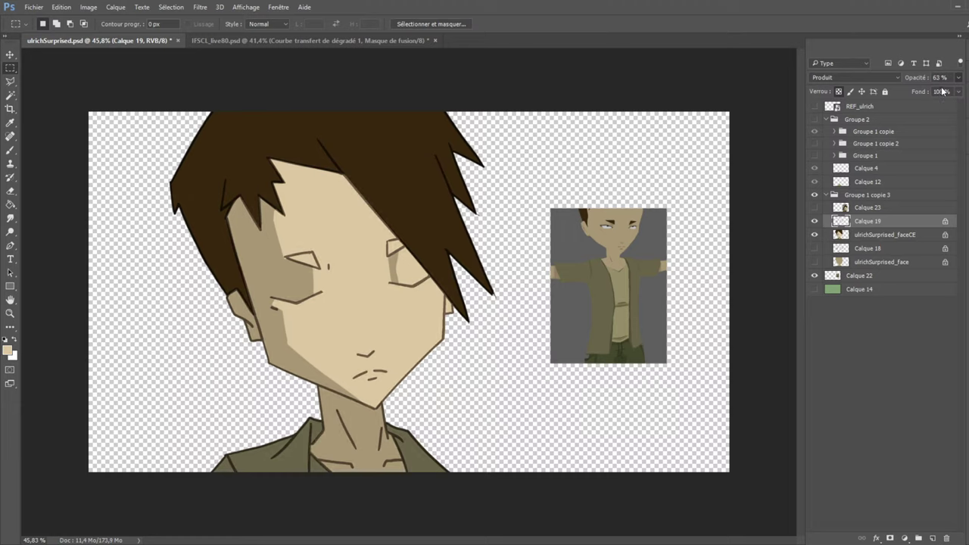
{"action": "key", "text": "7"}
{"action": "key", "text": "4"}
{"action": "key", "text": "0"}
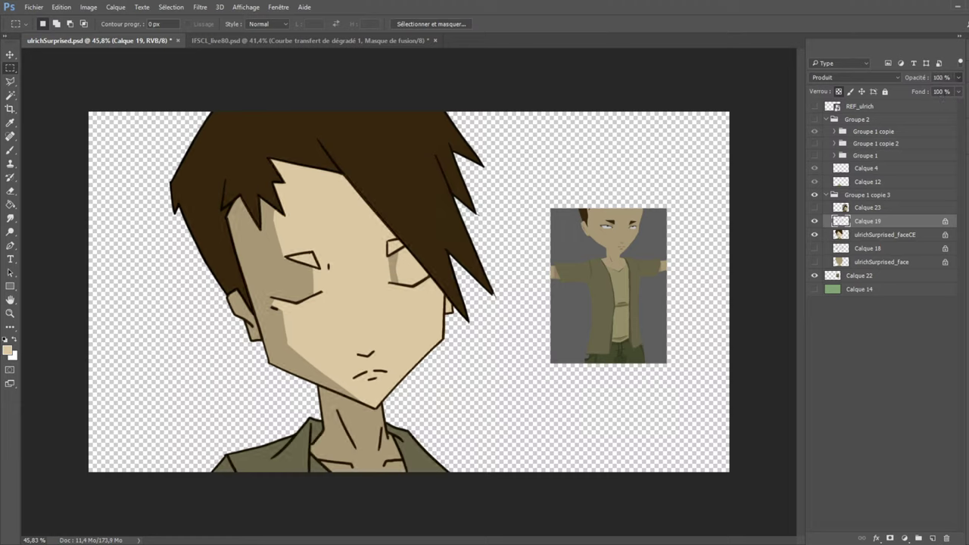
Show the cartoon reference on Calque 23 again and sample a lighter brown from its hair.
{"action": "key", "text": "b"}
{"action": "left_click", "coordinate": [418, 193], "text": "alt"}
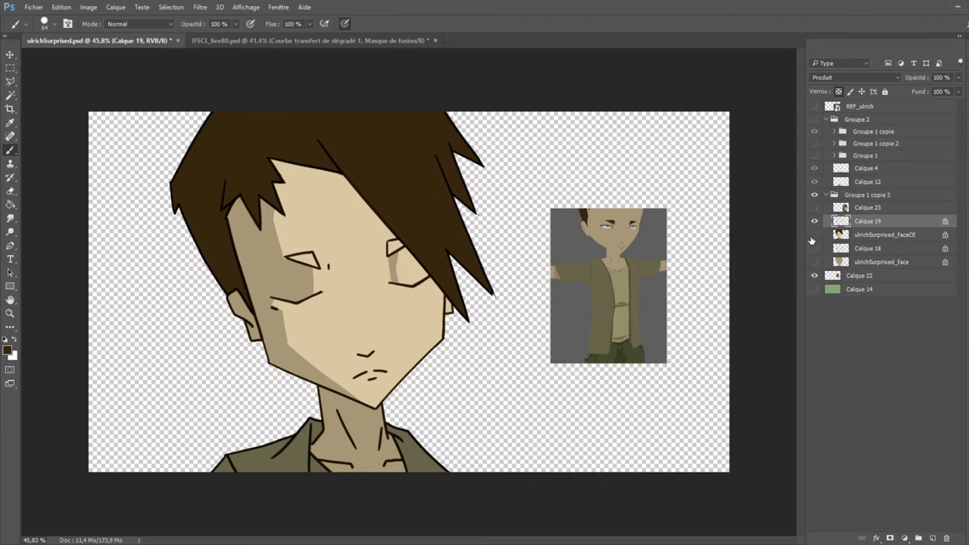
{"action": "left_click", "coordinate": [814, 235]}
{"action": "left_click", "coordinate": [814, 235]}
{"action": "left_click", "coordinate": [814, 207]}
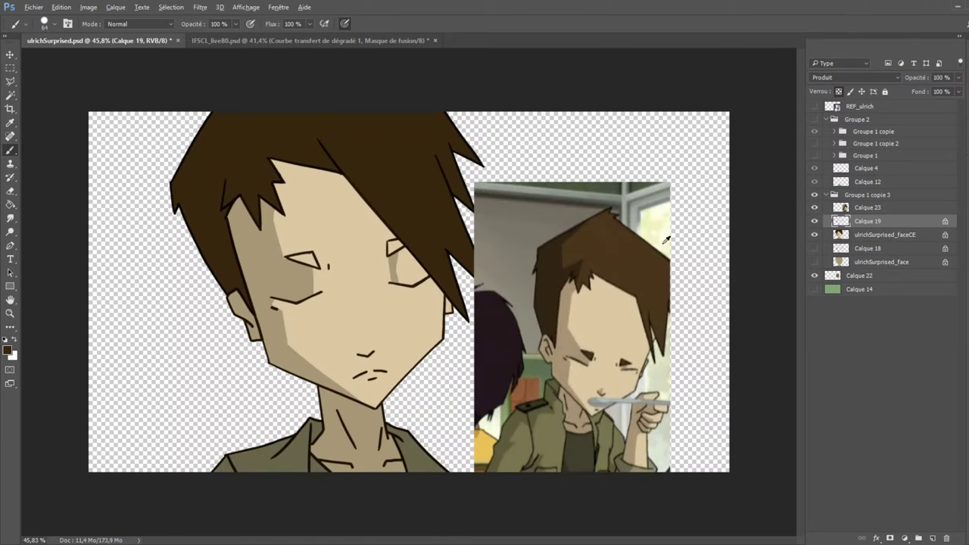
{"action": "left_click", "coordinate": [16, 82]}
{"action": "left_click", "coordinate": [13, 149]}
Outline the lit part of the hair with the Polygonal Lasso and subtract the forehead area below the jagged fringe.
{"action": "left_click", "coordinate": [14, 82]}
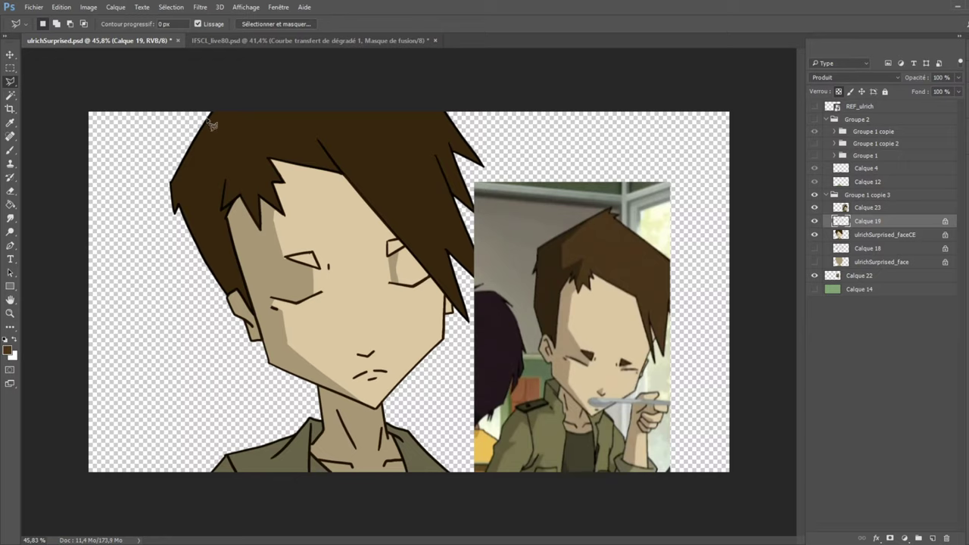
{"action": "left_click", "coordinate": [220, 110]}
{"action": "left_click", "coordinate": [207, 180]}
{"action": "left_click", "coordinate": [241, 157]}
{"action": "left_click", "coordinate": [236, 196]}
{"action": "left_click", "coordinate": [270, 262]}
{"action": "left_click", "coordinate": [336, 210]}
{"action": "left_click", "coordinate": [473, 355]}
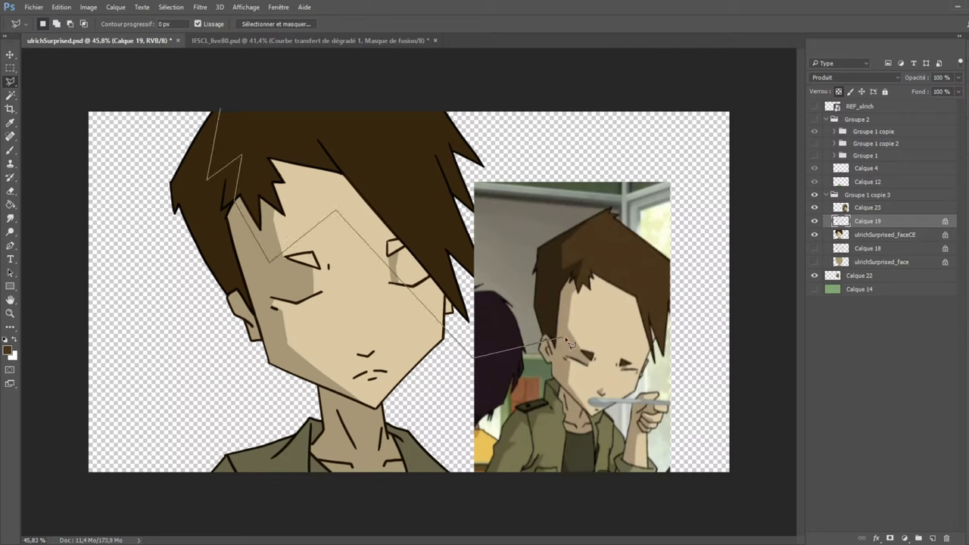
{"action": "left_click", "coordinate": [564, 338]}
{"action": "left_click", "coordinate": [520, 88]}
{"action": "double_click", "coordinate": [236, 84]}
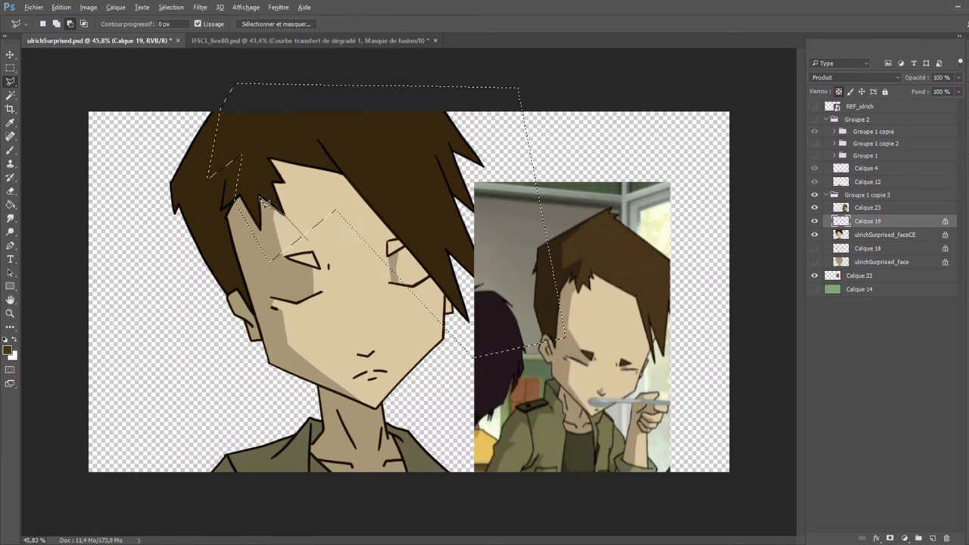
{"action": "left_click", "coordinate": [222, 201]}
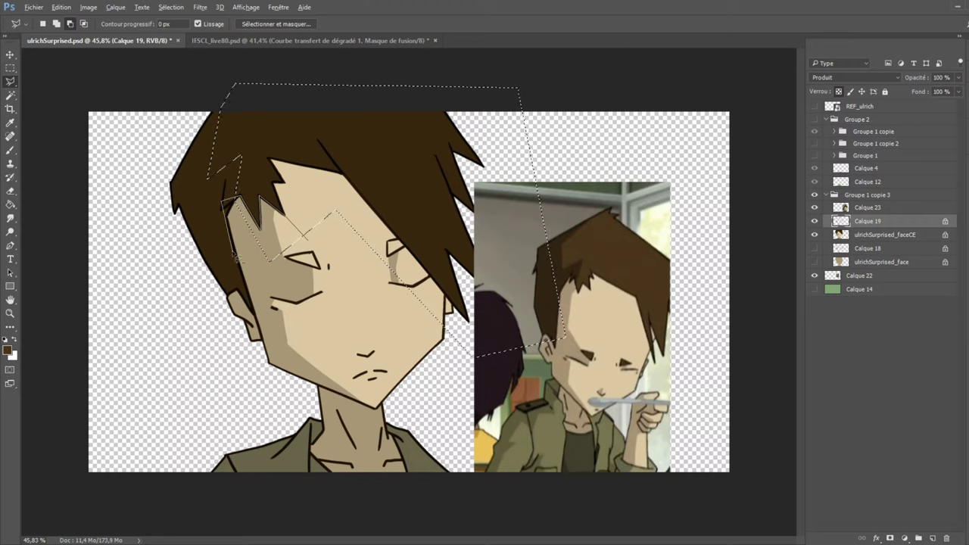
{"action": "double_click", "coordinate": [324, 248]}
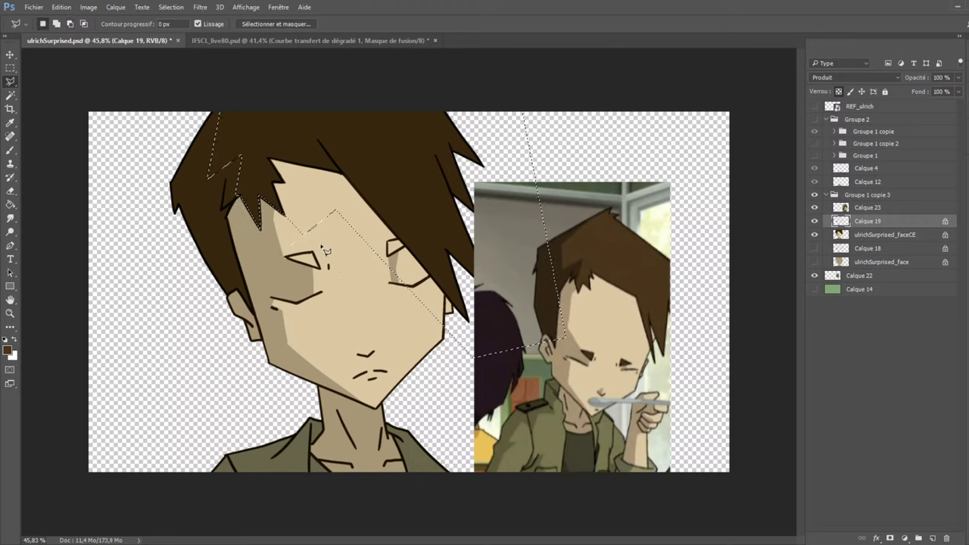
Check the artwork by toggling the visibility of Calque 23 and ulrichSurprised_faceCE.
{"action": "left_click", "coordinate": [10, 286]}
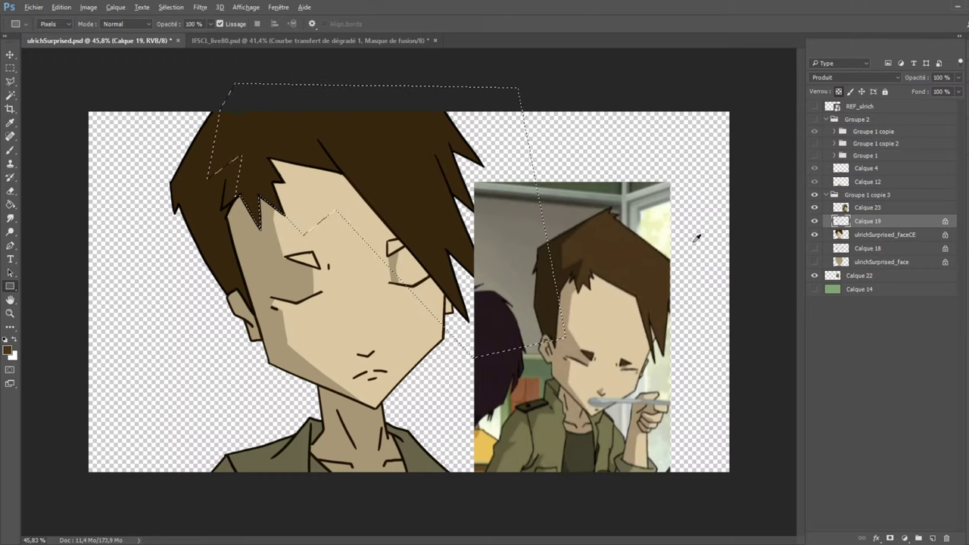
{"action": "left_click", "coordinate": [814, 208]}
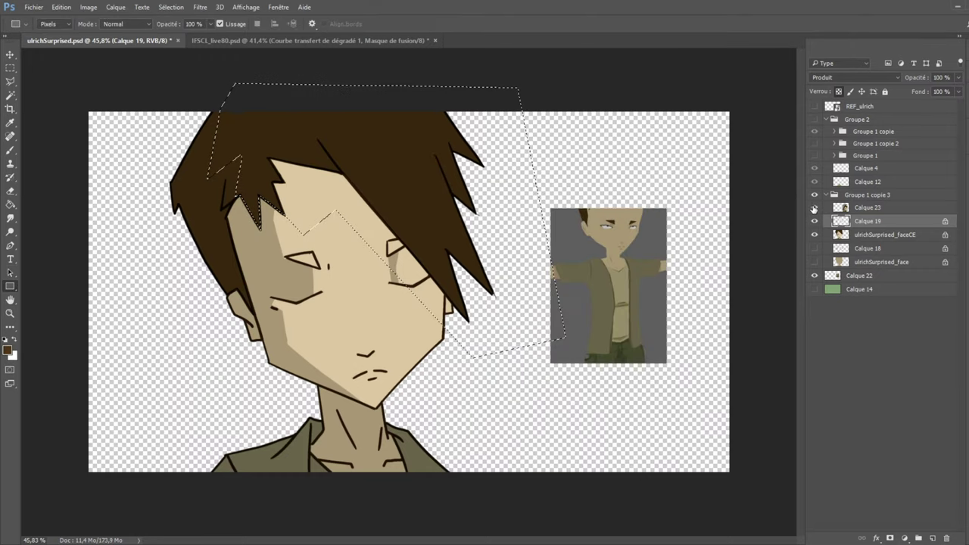
{"action": "left_click", "coordinate": [815, 208]}
{"action": "left_click", "coordinate": [815, 235]}
{"action": "left_click", "coordinate": [814, 235]}
Fill the selected lit hair area on ulrichSurprised_faceCE with the lighter brown and deselect it.
{"action": "left_click", "coordinate": [882, 234]}
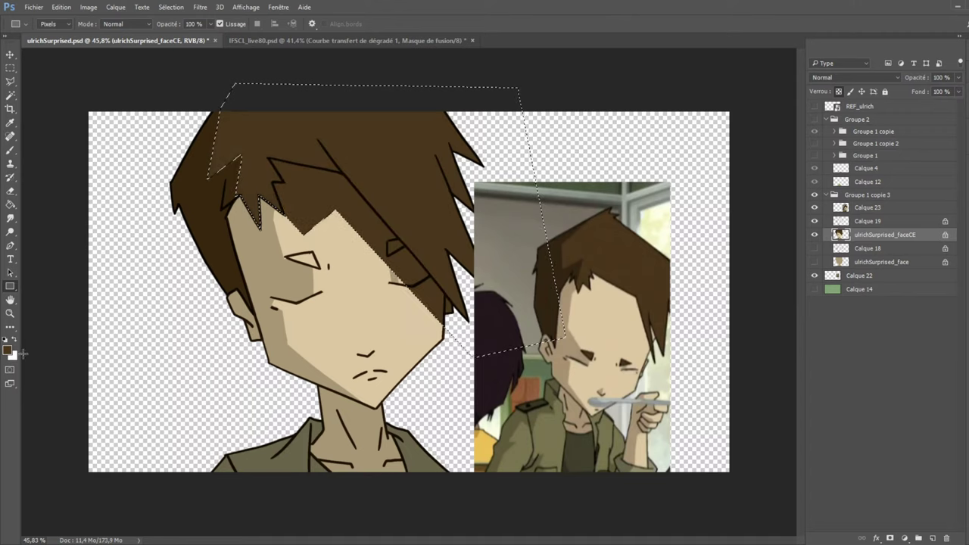
{"action": "key", "text": "Delete"}
{"action": "left_click", "coordinate": [11, 204]}
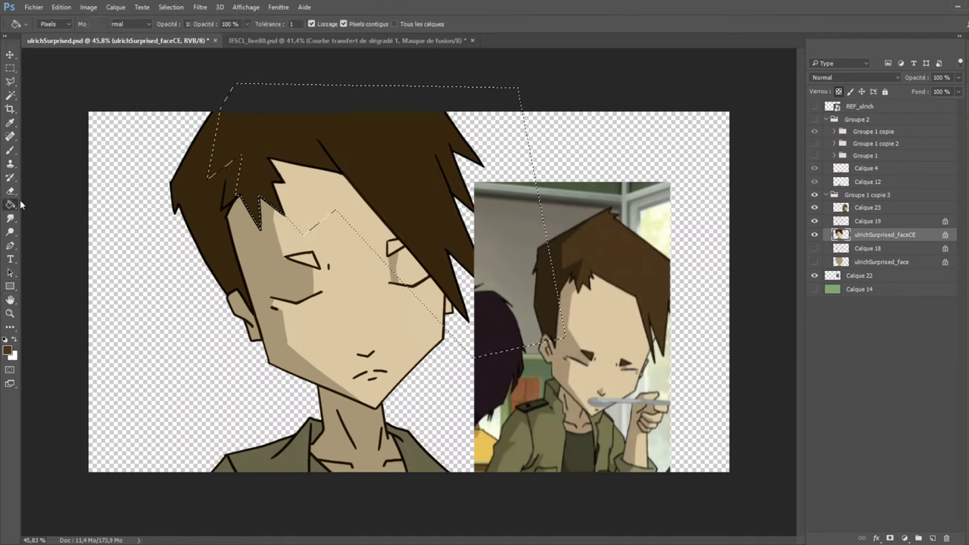
{"action": "left_click", "coordinate": [227, 148]}
{"action": "left_click", "coordinate": [11, 68]}
{"action": "left_click", "coordinate": [135, 168]}
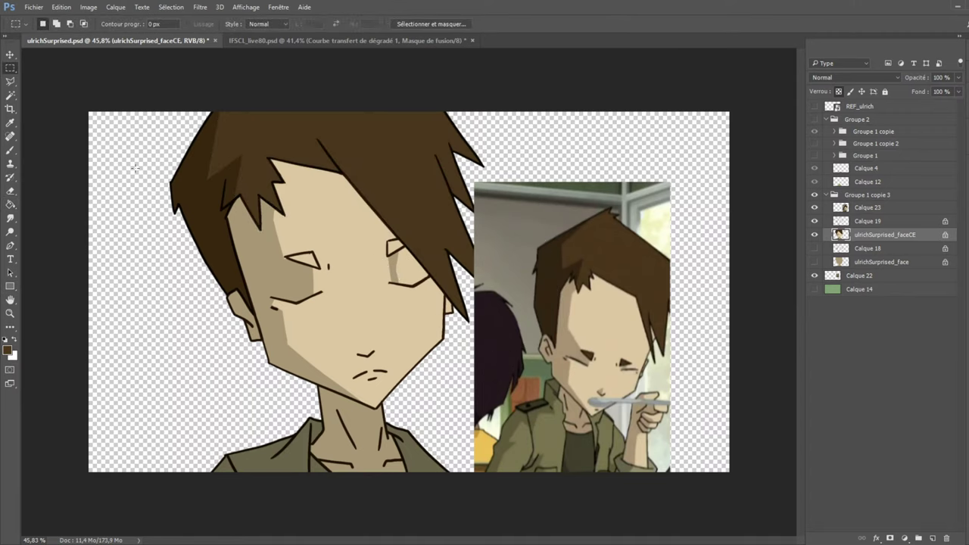
Paint both eyebrows dark brown with the brush and sample the shaded skin tone beside one of them.
{"action": "left_click", "coordinate": [11, 150]}
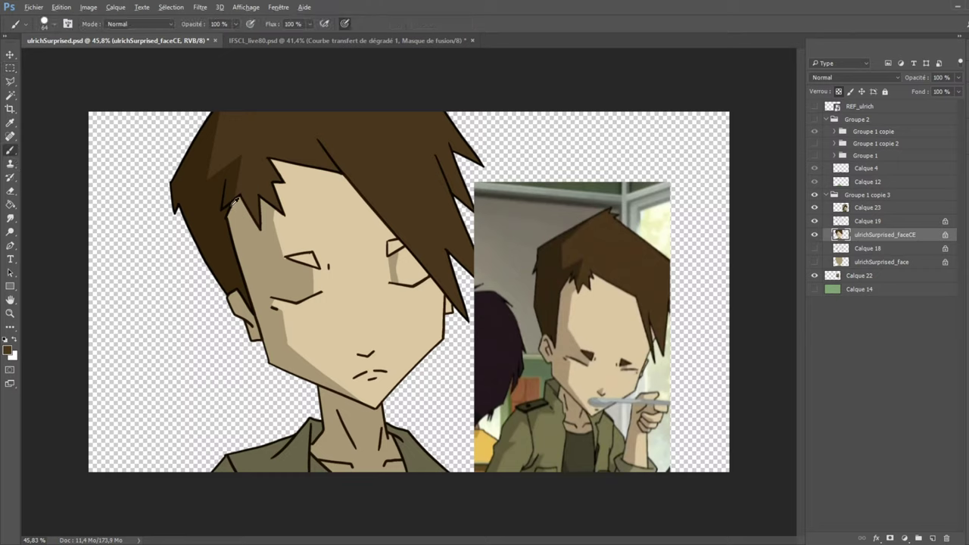
{"action": "left_click", "coordinate": [392, 247]}
{"action": "left_click_drag", "start_coordinate": [402, 244], "coordinate": [397, 243]}
{"action": "left_click_drag", "start_coordinate": [315, 259], "coordinate": [295, 261]}
{"action": "left_click", "coordinate": [288, 255], "text": "alt"}
Hide the reference images on Calque 23 and Calque 22 and save the document.
{"action": "left_click", "coordinate": [600, 359], "text": "ctrl"}
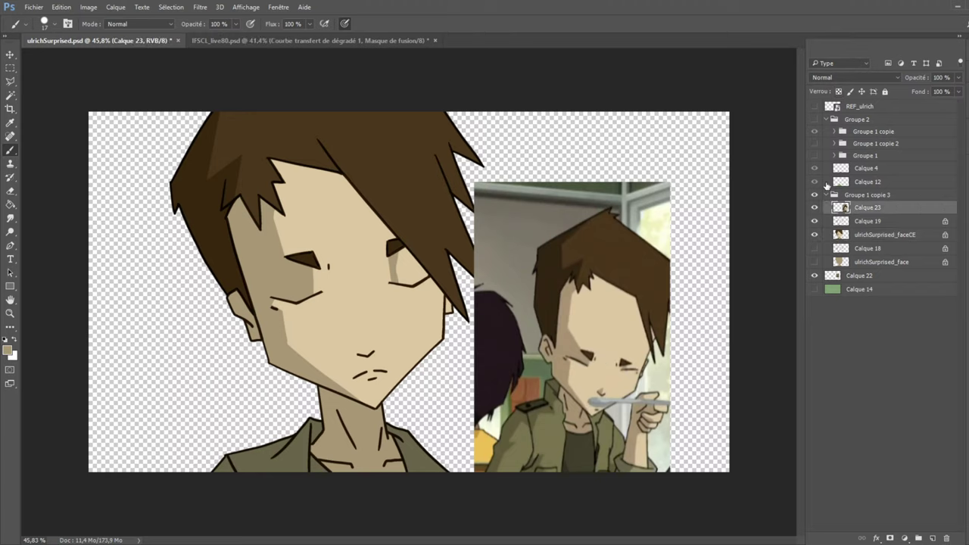
{"action": "left_click", "coordinate": [815, 207]}
{"action": "left_click", "coordinate": [608, 315], "text": "ctrl"}
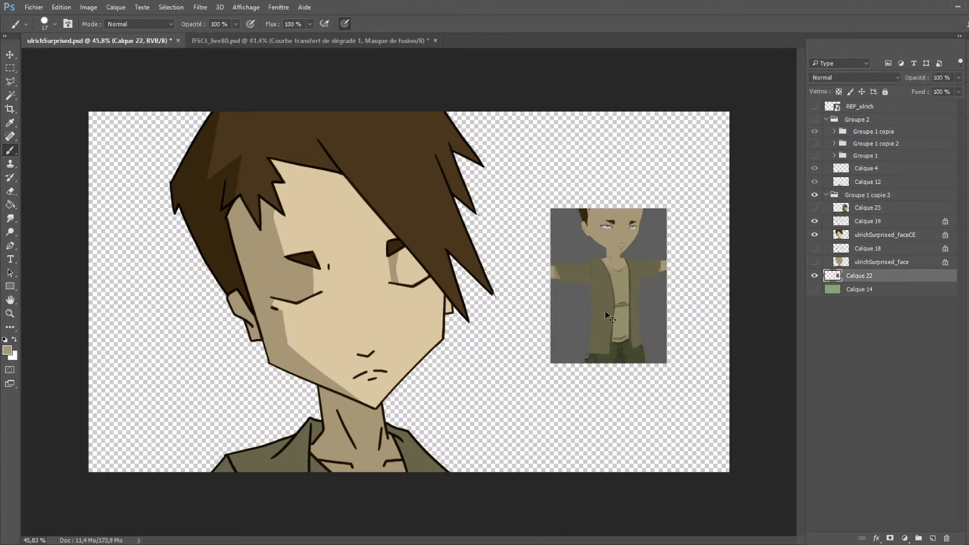
{"action": "left_click", "coordinate": [814, 276]}
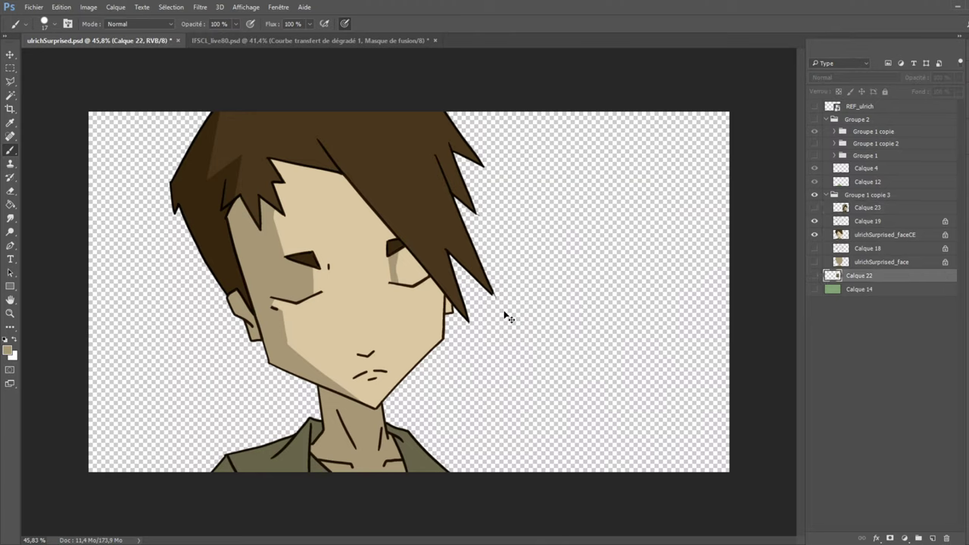
{"action": "key", "text": "ctrl+s"}
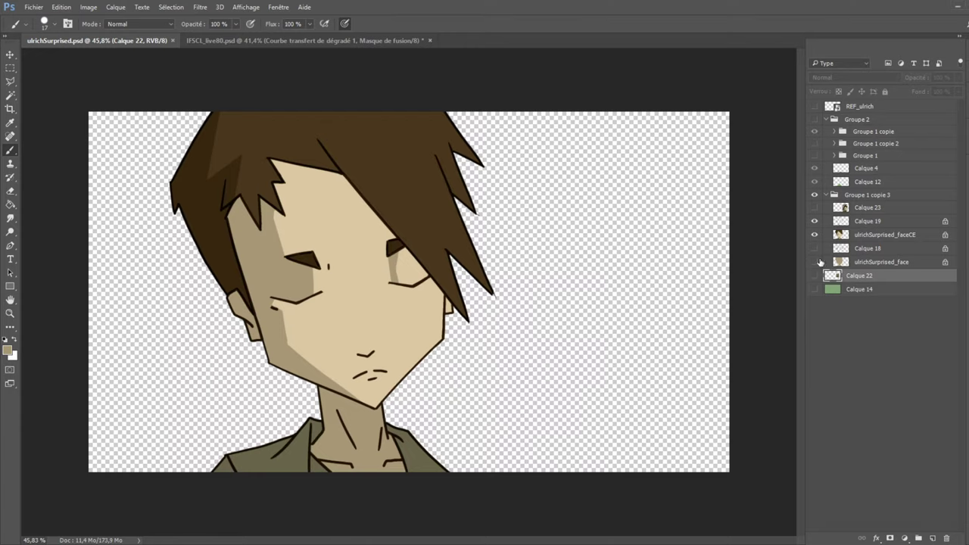
Compare the coloured drawing with the cartoon reference by toggling Calque 23, Calque 19 and ulrichSurprised_faceCE.
{"action": "left_click", "coordinate": [815, 221]}
{"action": "left_click", "coordinate": [815, 235]}
{"action": "left_click", "coordinate": [815, 208]}
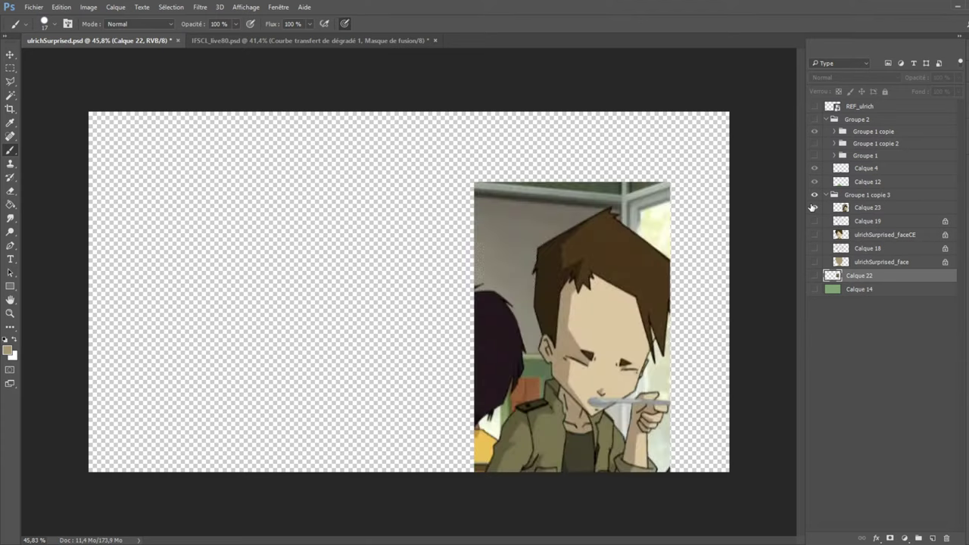
{"action": "left_click", "coordinate": [815, 207]}
{"action": "left_click", "coordinate": [815, 221]}
{"action": "left_click", "coordinate": [815, 207]}
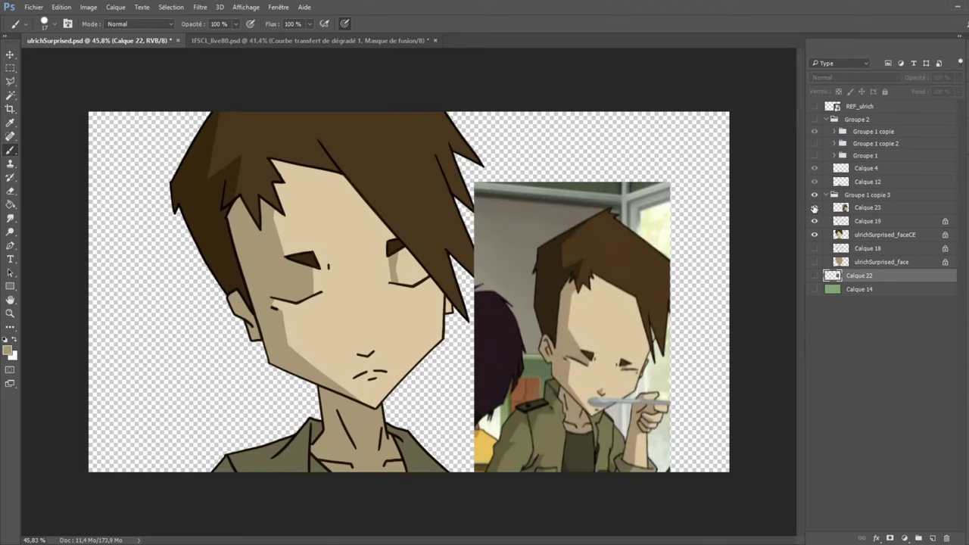
{"action": "left_click", "coordinate": [814, 234]}
{"action": "left_click", "coordinate": [814, 235]}
Retouch the face shadow edges around the eyes and along the cheek on ulrichSurprised_faceCE with the brush.
{"action": "left_click", "coordinate": [837, 233]}
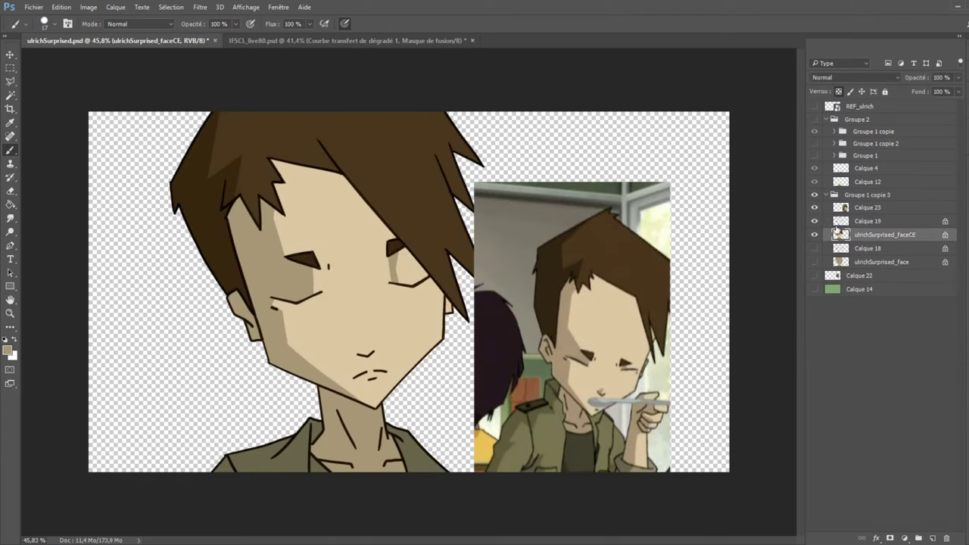
{"action": "left_click", "coordinate": [395, 259]}
{"action": "left_click_drag", "start_coordinate": [282, 313], "coordinate": [290, 354]}
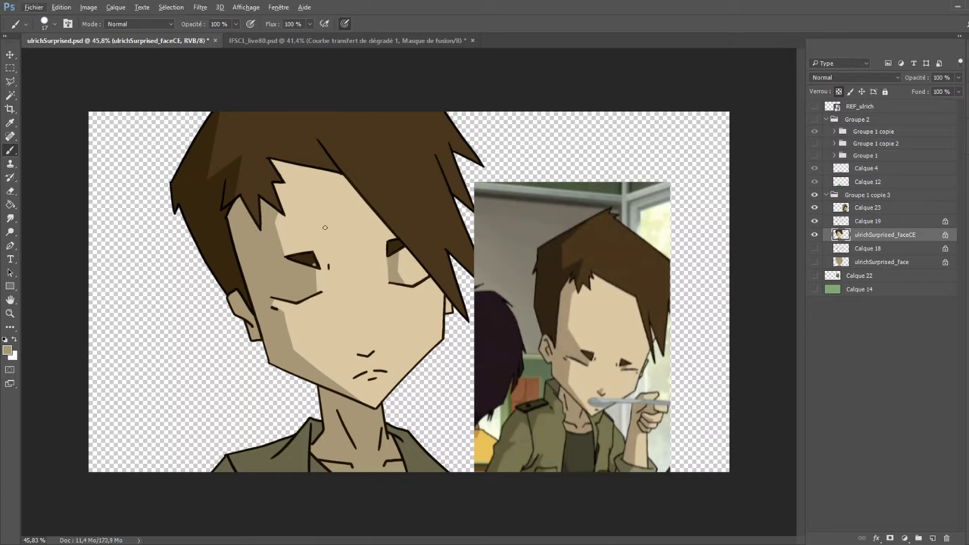
Sample the dark brown from the eyebrow and hide the cartoon reference on Calque 23.
{"action": "scroll", "coordinate": [403, 198], "scroll_direction": "down", "scroll_amount": 2}
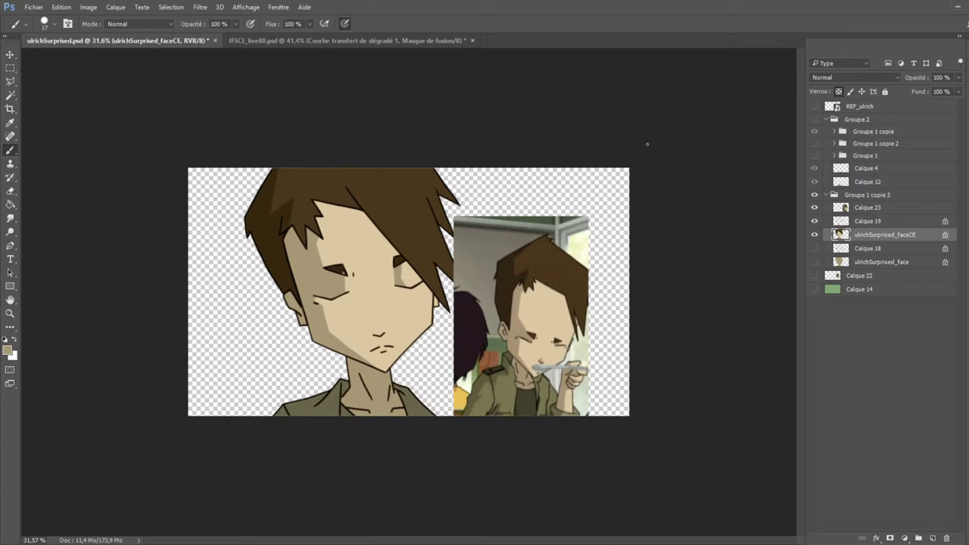
{"action": "scroll", "coordinate": [608, 202], "scroll_direction": "up", "scroll_amount": 2}
{"action": "left_click", "coordinate": [815, 206]}
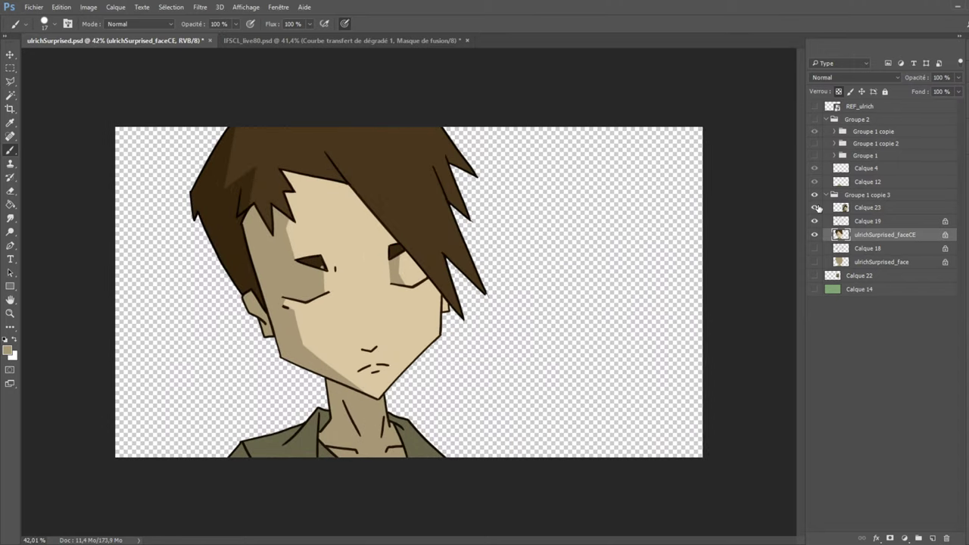
{"action": "left_click", "coordinate": [815, 207]}
{"action": "left_click", "coordinate": [320, 257], "text": "alt"}
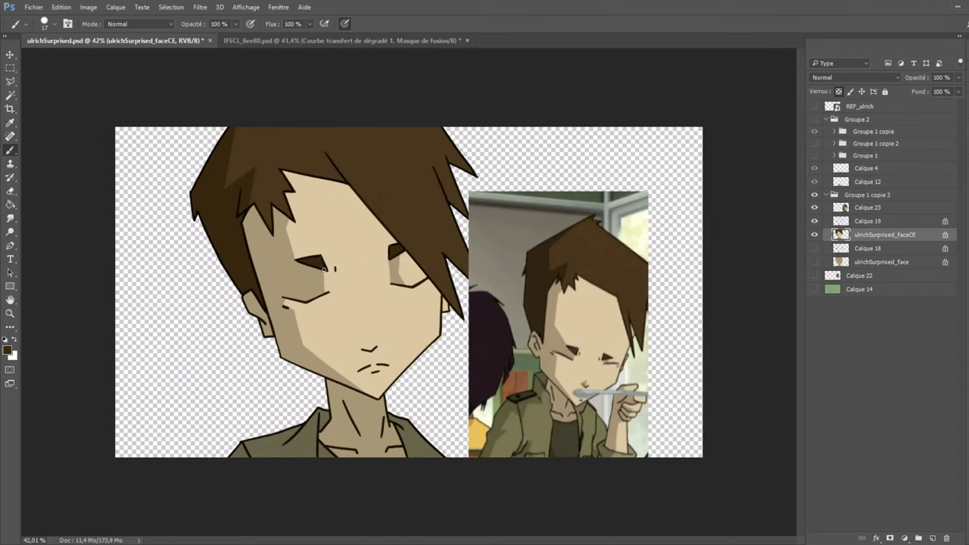
{"action": "left_click", "coordinate": [815, 209]}
{"action": "left_click", "coordinate": [815, 208]}
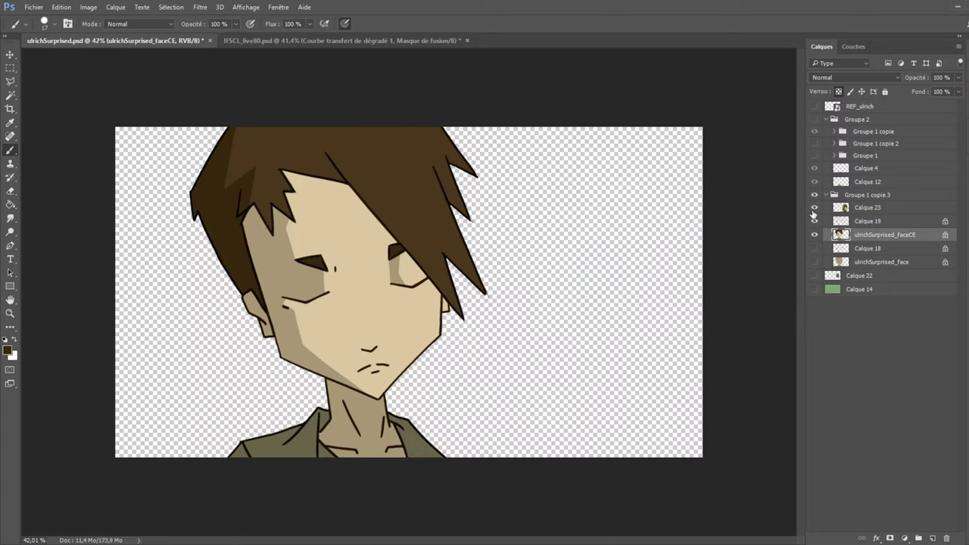
{"action": "left_click", "coordinate": [815, 208]}
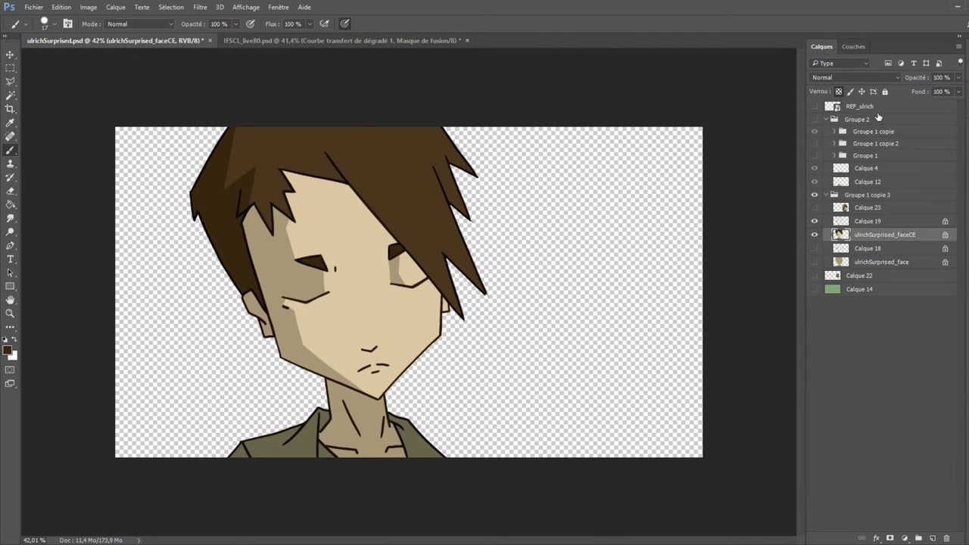
View the flat version on Calque 18 and ulrichSurprised_face, and restore the coloured version with Calque 19 and ulrichSurprised_faceCE.
{"action": "left_click_drag", "start_coordinate": [815, 220], "coordinate": [815, 234]}
{"action": "left_click", "coordinate": [815, 248]}
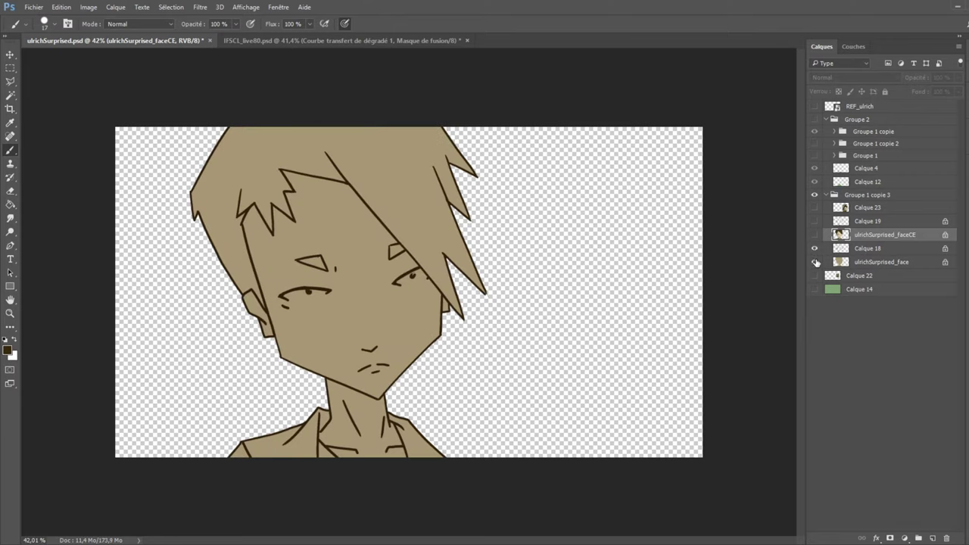
{"action": "left_click", "coordinate": [815, 248]}
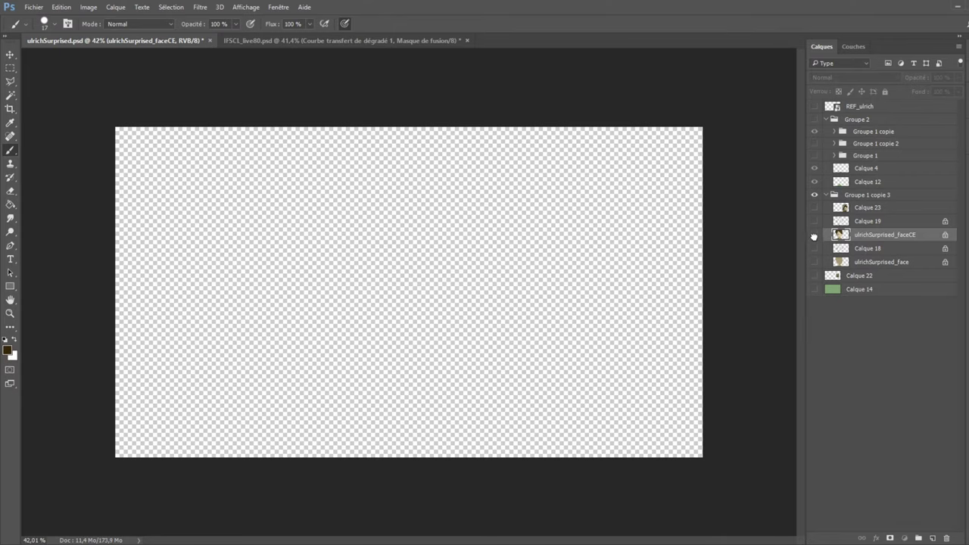
{"action": "left_click_drag", "start_coordinate": [815, 238], "coordinate": [815, 221]}
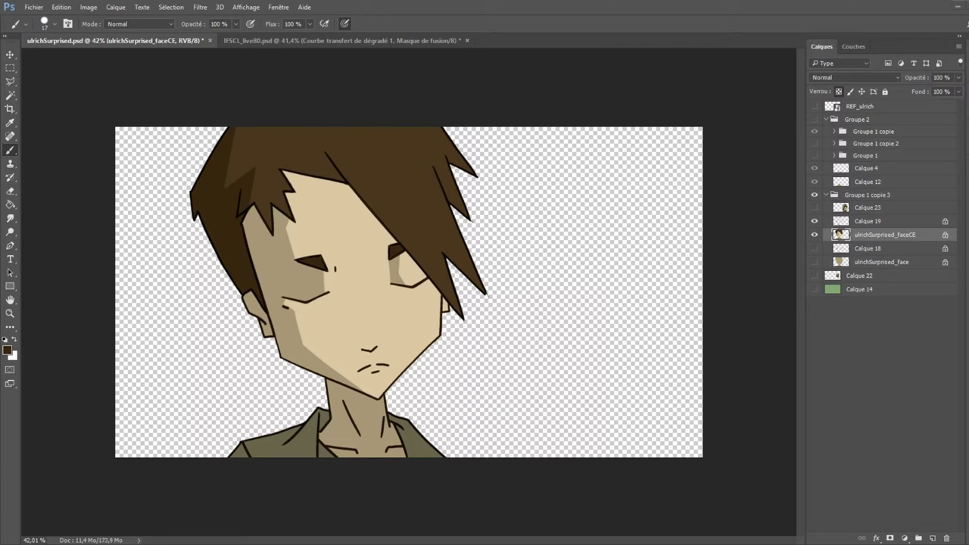
Paste the copied collar reference image and move it to the empty canvas area beside the character.
{"action": "key", "text": "ctrl+v"}
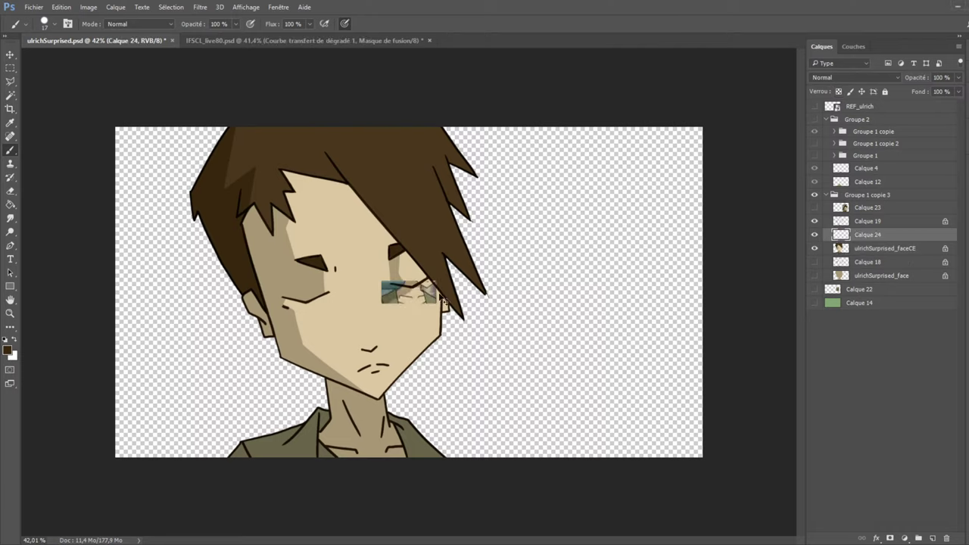
{"action": "left_click_drag", "start_coordinate": [421, 303], "coordinate": [602, 359]}
Fill the jacket on ulrichSurprised_faceCE with greens sampled from the collar reference, ending with the darker shade.
{"action": "left_click", "coordinate": [11, 204]}
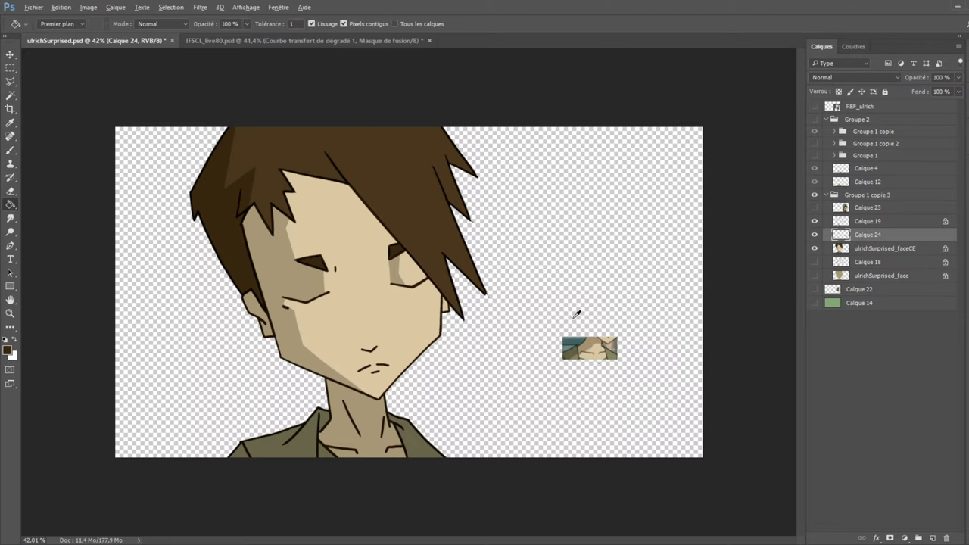
{"action": "left_click", "coordinate": [610, 353], "text": "alt"}
{"action": "left_click", "coordinate": [815, 248]}
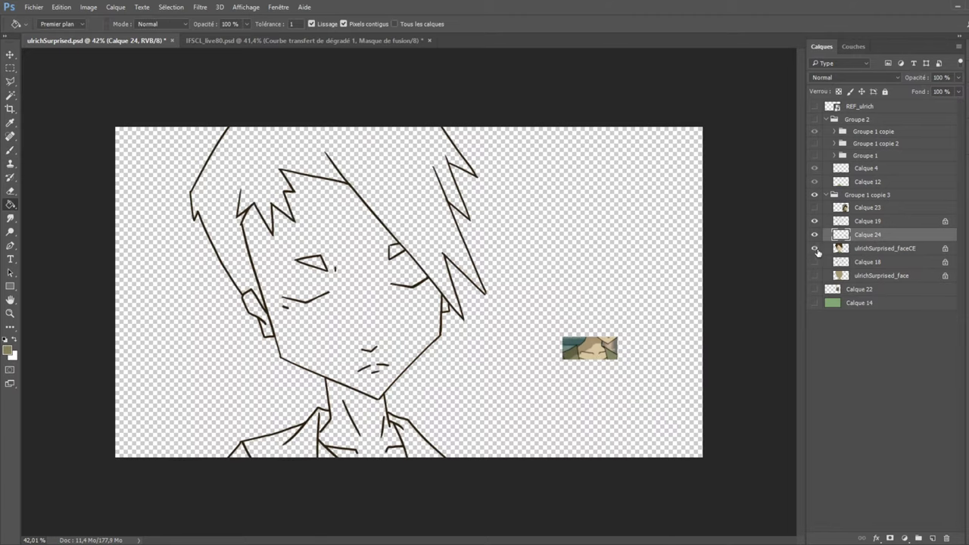
{"action": "left_click", "coordinate": [814, 248]}
{"action": "left_click", "coordinate": [858, 248]}
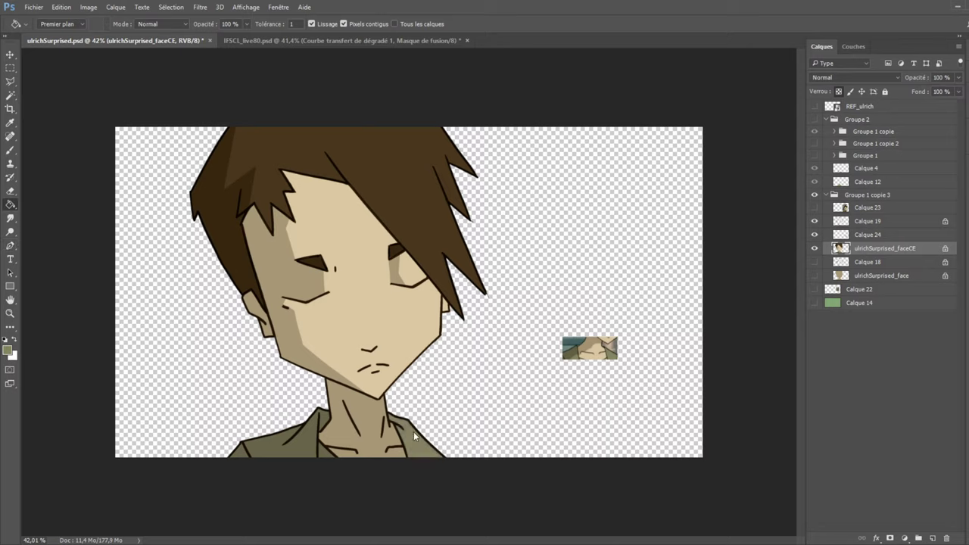
{"action": "left_click", "coordinate": [303, 451]}
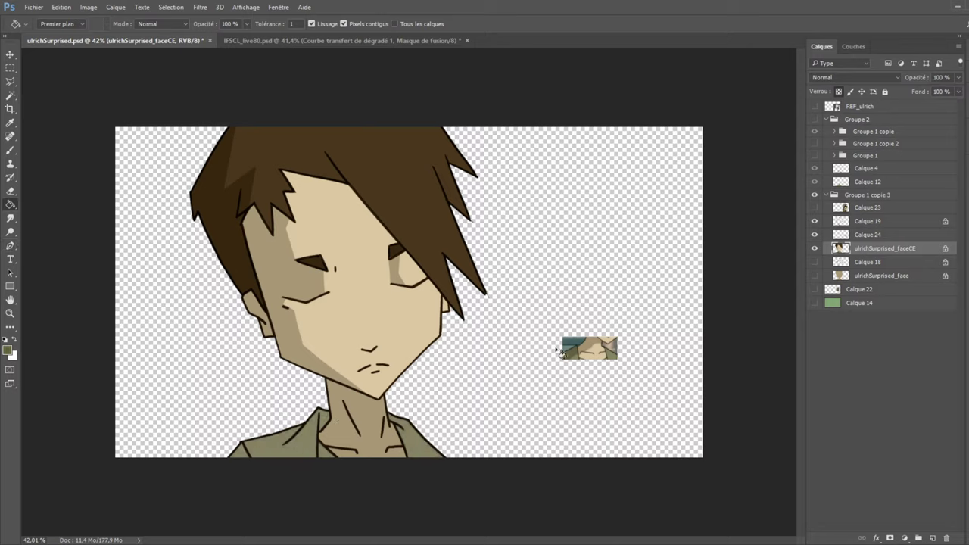
{"action": "left_click", "coordinate": [330, 452]}
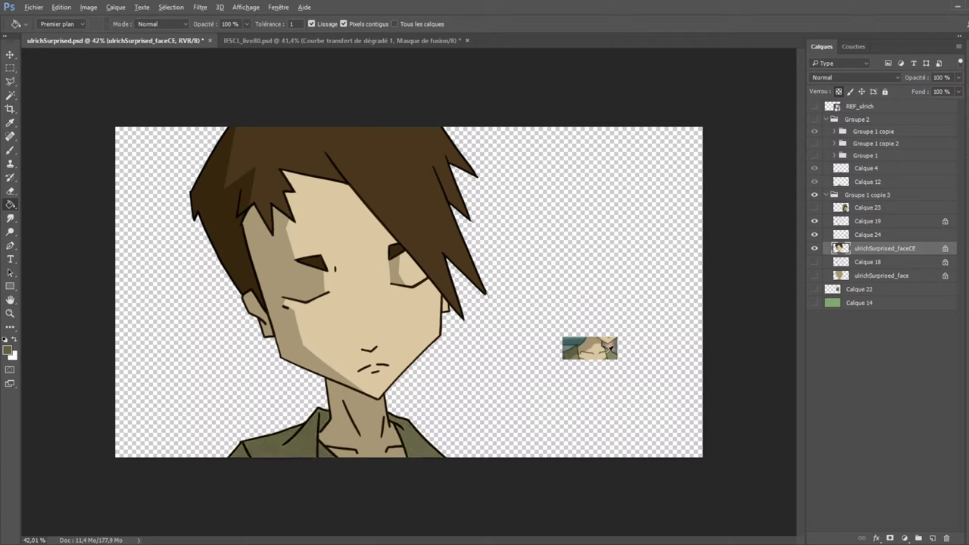
Enlarge the brush and paint the lighter reference green over the lit side of the jacket beside the neck.
{"action": "left_click", "coordinate": [10, 151]}
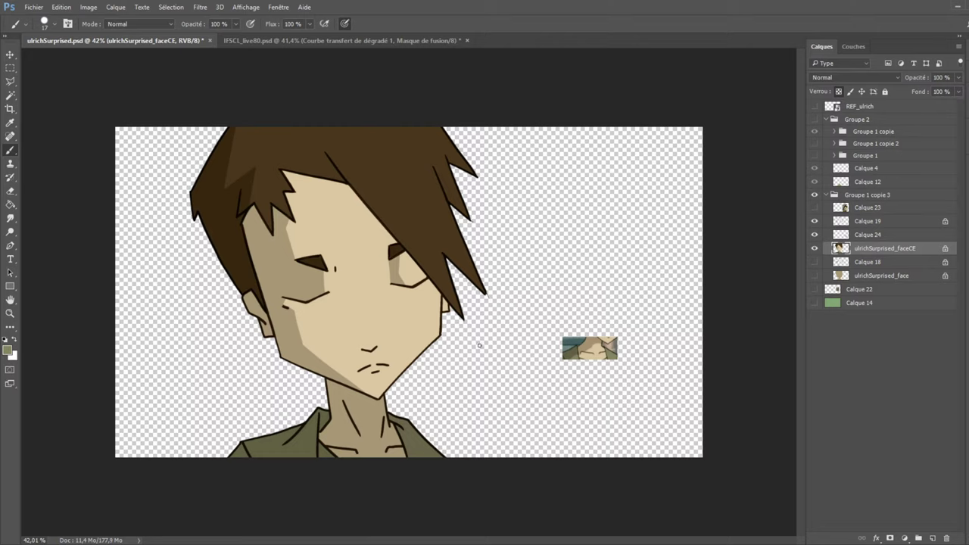
{"action": "key", "text": "bracketright"}
{"action": "key", "text": "bracketright"}
{"action": "key", "text": "bracketright"}
{"action": "key", "text": "bracketright"}
{"action": "key", "text": "bracketright"}
{"action": "key", "text": "bracketright"}
{"action": "key", "text": "bracketright"}
{"action": "key", "text": "bracketright"}
{"action": "mouse_move", "coordinate": [374, 422]}
{"action": "left_mouse_down"}
{"action": "mouse_move", "coordinate": [388, 444]}
{"action": "mouse_move", "coordinate": [458, 467]}
{"action": "left_mouse_up"}
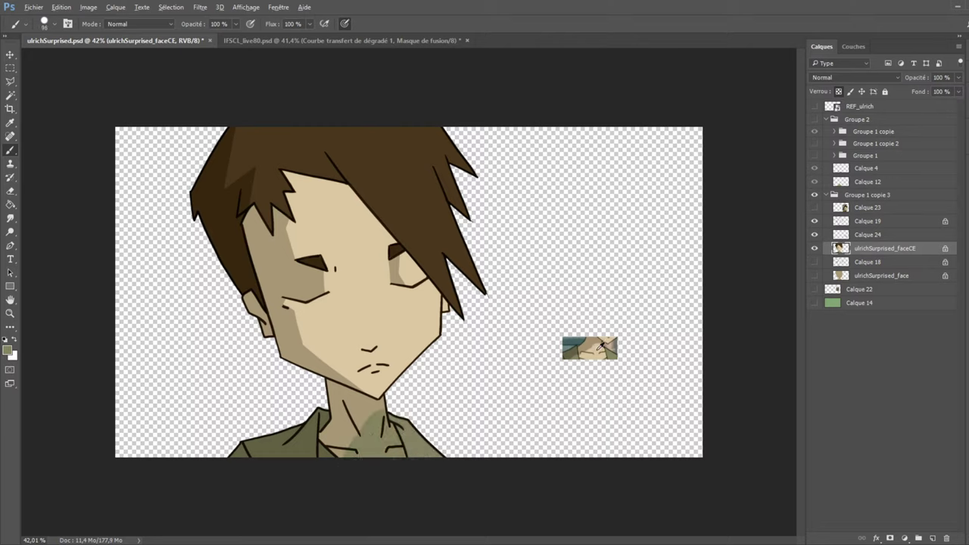
Paint the lit skin of the neck and upper chest with the light skin colour sampled from the collar reference, and reduce the brush size.
{"action": "left_click", "coordinate": [600, 345], "text": "alt"}
{"action": "mouse_move", "coordinate": [383, 413]}
{"action": "left_mouse_down"}
{"action": "mouse_move", "coordinate": [394, 454]}
{"action": "mouse_move", "coordinate": [381, 415]}
{"action": "mouse_move", "coordinate": [359, 440]}
{"action": "mouse_move", "coordinate": [375, 440]}
{"action": "mouse_move", "coordinate": [397, 461]}
{"action": "left_mouse_up"}
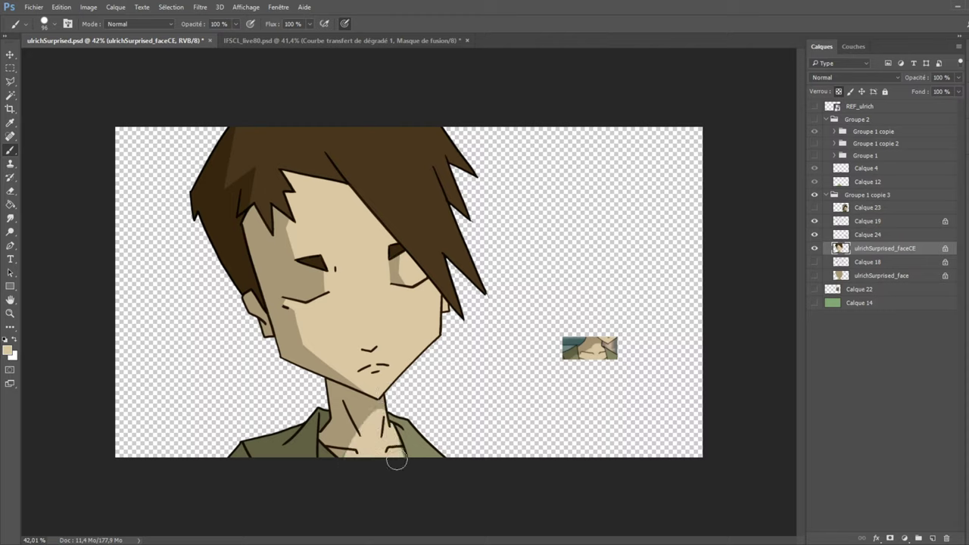
{"action": "key", "text": "bracketleft"}
{"action": "key", "text": "bracketleft"}
{"action": "key", "text": "bracketleft"}
{"action": "key", "text": "bracketleft"}
{"action": "scroll", "coordinate": [391, 382], "scroll_direction": "down", "scroll_amount": 3}
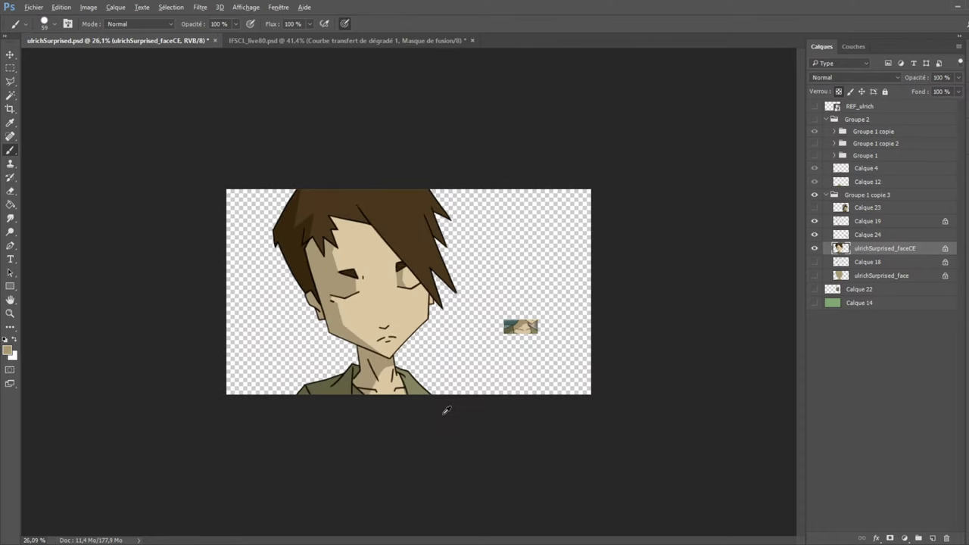
{"action": "scroll", "coordinate": [439, 405], "scroll_direction": "up", "scroll_amount": 3}
{"action": "left_click", "coordinate": [398, 418], "text": "alt"}
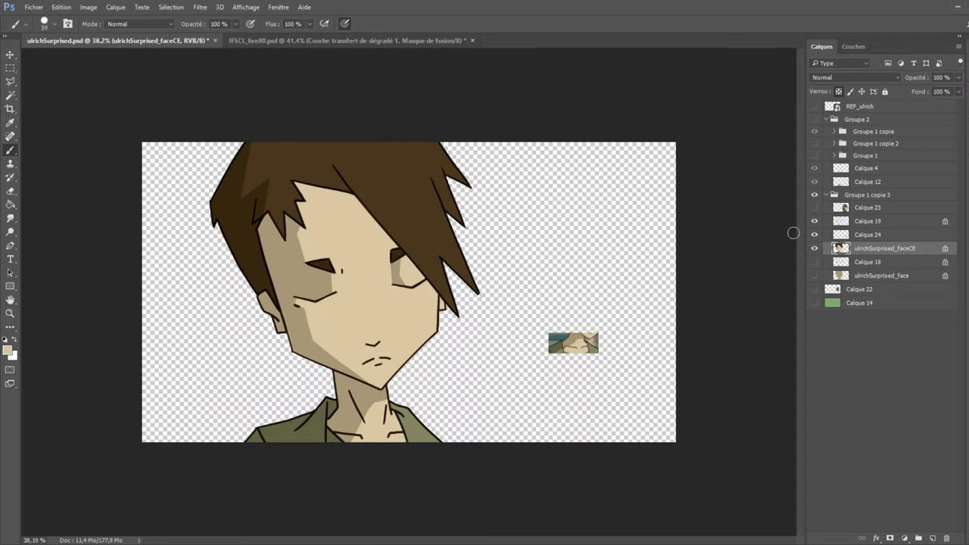
Select the Calque 19 line art and sample a dark outline colour from the collar reference image.
{"action": "left_click", "coordinate": [815, 221]}
{"action": "left_click", "coordinate": [815, 221]}
{"action": "left_click", "coordinate": [863, 221]}
{"action": "key", "text": "u"}
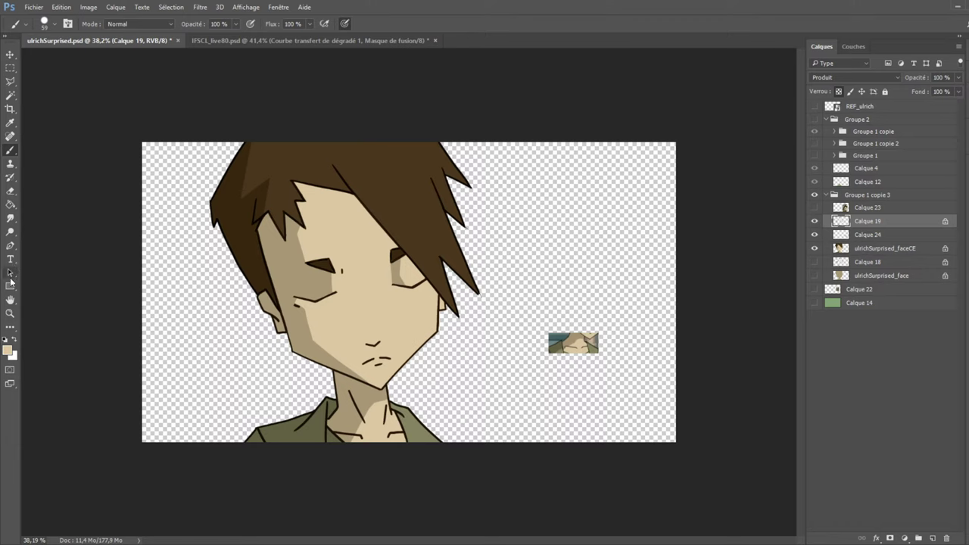
{"action": "scroll", "coordinate": [530, 320], "scroll_direction": "up", "scroll_amount": 2}
{"action": "left_click", "coordinate": [649, 349], "text": "alt"}
{"action": "left_click_drag", "start_coordinate": [648, 348], "coordinate": [647, 351]}
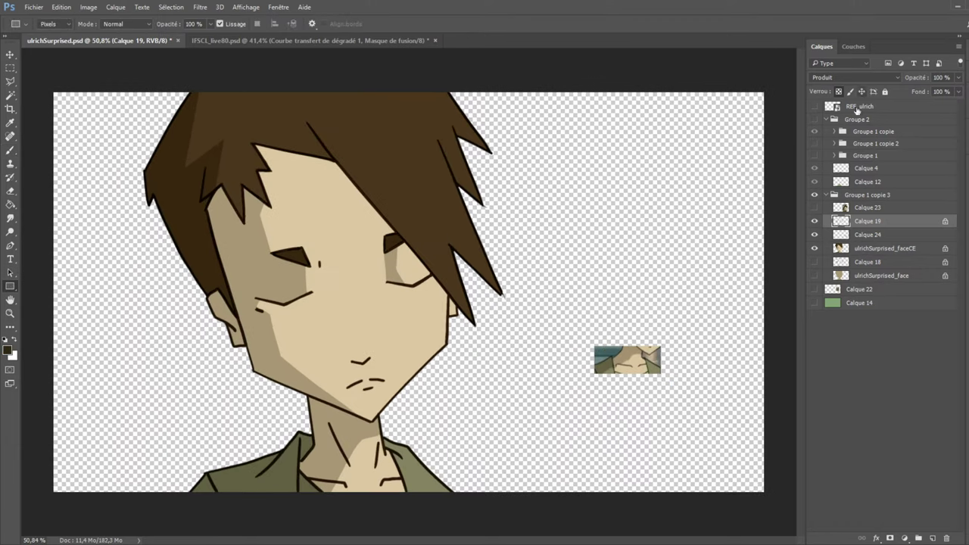
Resample the dark outline colour from the collar reference and compare the drawing with Calque 19 hidden and shown.
{"action": "left_click", "coordinate": [814, 221]}
{"action": "left_click", "coordinate": [813, 222]}
{"action": "left_click_drag", "start_coordinate": [619, 349], "coordinate": [619, 350]}
{"action": "scroll", "coordinate": [630, 387], "scroll_direction": "up", "scroll_amount": 2}
{"action": "left_click_drag", "start_coordinate": [652, 335], "coordinate": [650, 331]}
{"action": "scroll", "coordinate": [480, 250], "scroll_direction": "down", "scroll_amount": 3}
{"action": "left_click", "coordinate": [815, 221]}
{"action": "left_click", "coordinate": [815, 221]}
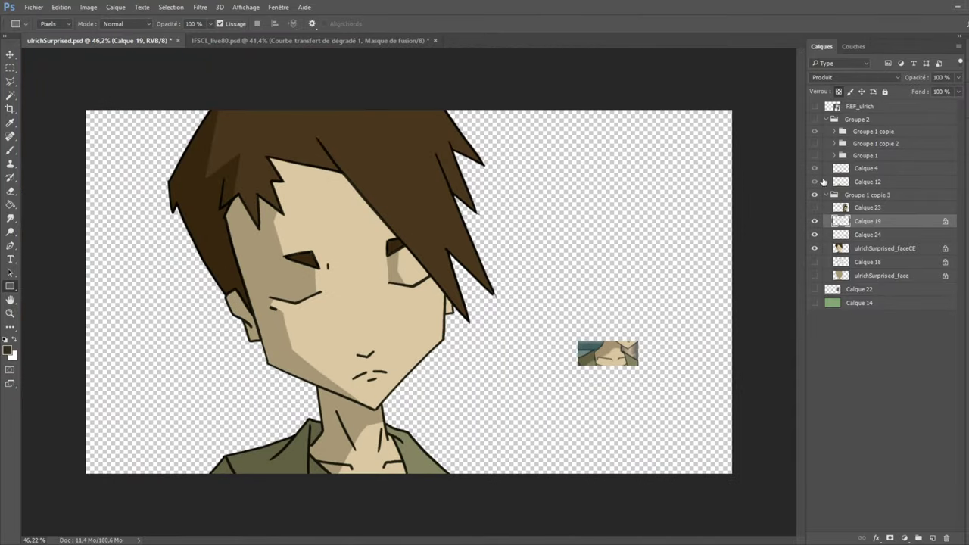
Compare the Produit and Normal blend modes on Calque 19 and leave it set to Normal.
{"action": "left_click", "coordinate": [847, 79]}
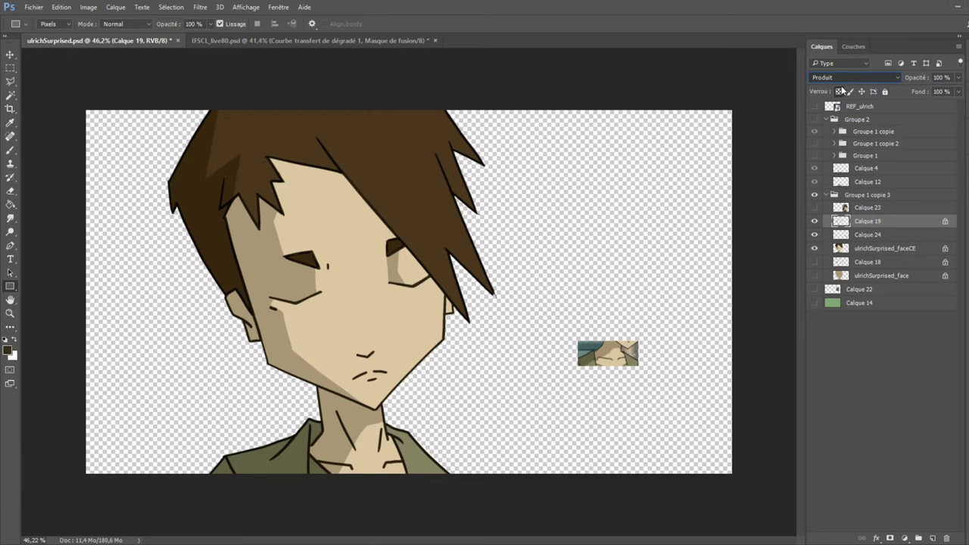
{"action": "scroll", "coordinate": [847, 82], "scroll_direction": "up", "scroll_amount": 3}
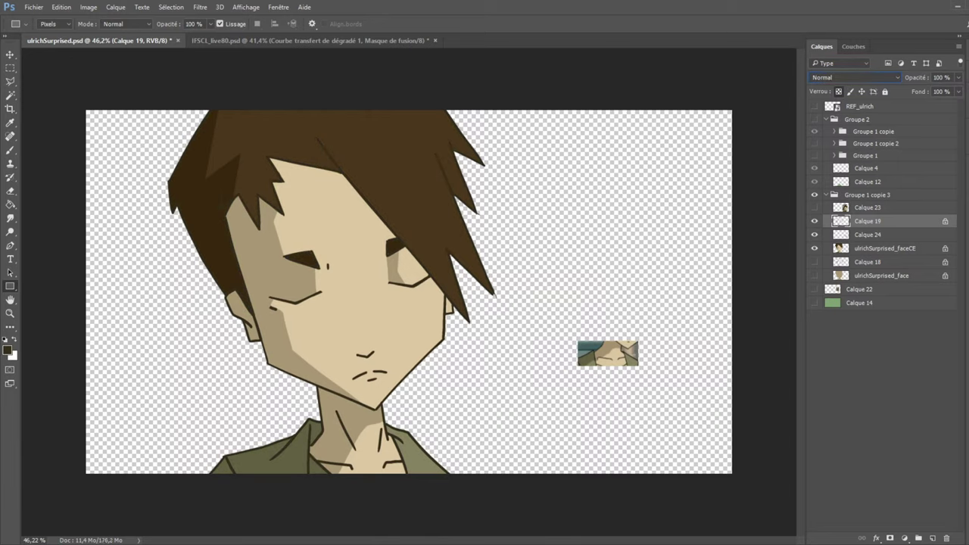
{"action": "key", "text": "shift+alt+m"}
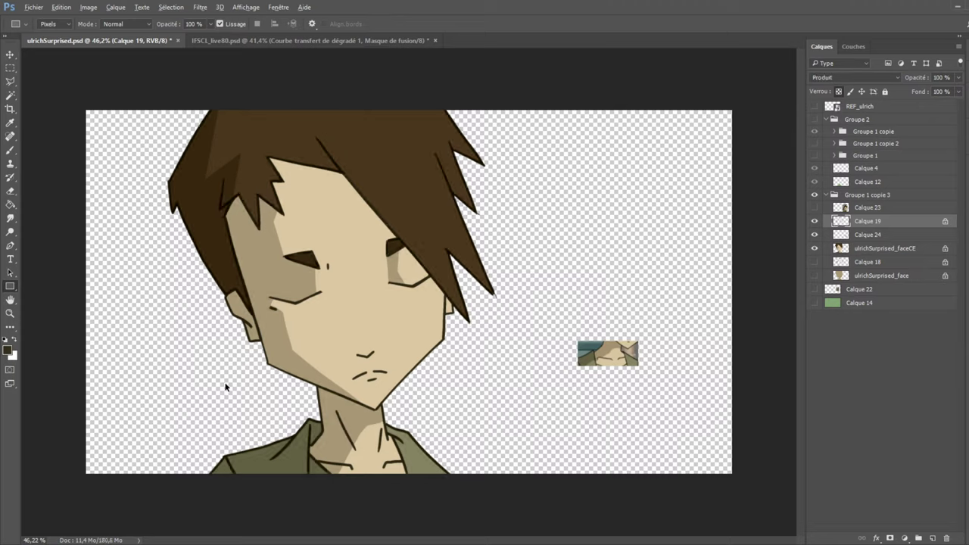
{"action": "left_click", "coordinate": [854, 78]}
{"action": "left_click", "coordinate": [841, 91]}
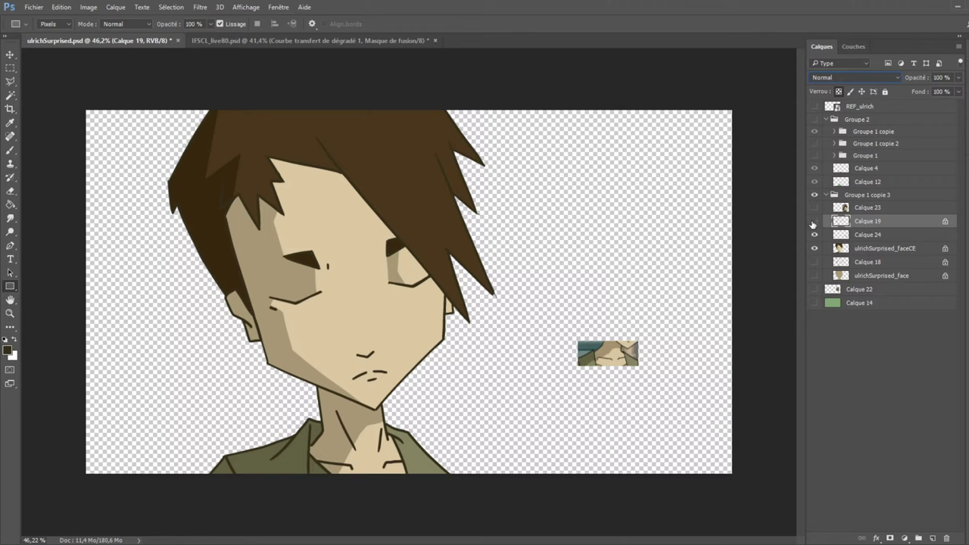
View the Calque 18 line art alone, and redisplay the coloured ulrichSurprised_faceCE version beside the Calque 23 reference.
{"action": "left_click_drag", "start_coordinate": [815, 221], "coordinate": [815, 267]}
{"action": "left_click", "coordinate": [814, 262]}
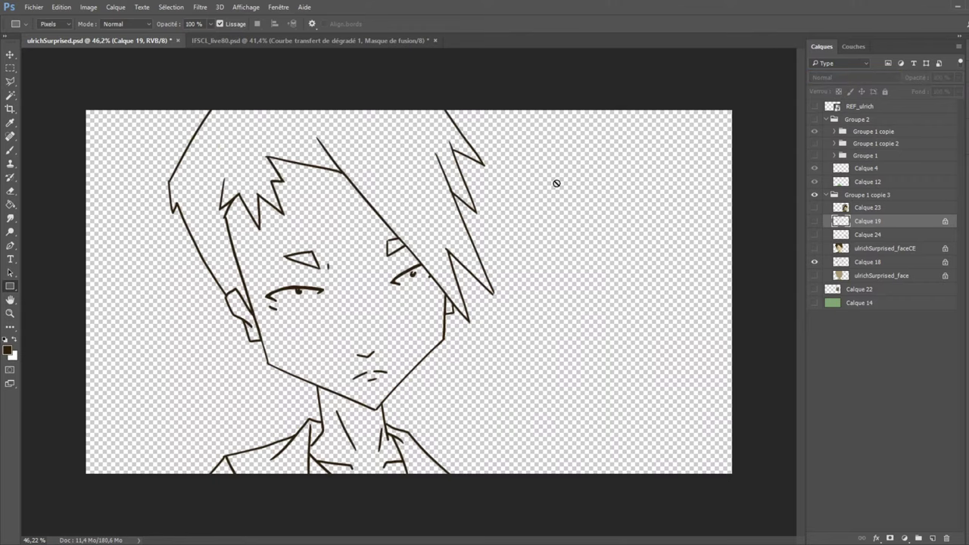
{"action": "left_click_drag", "start_coordinate": [815, 207], "coordinate": [815, 235]}
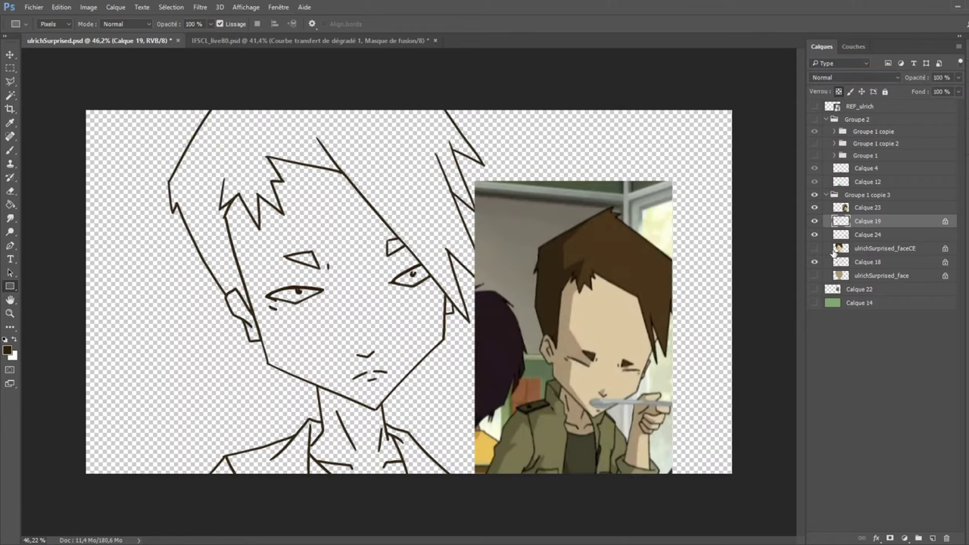
{"action": "left_click", "coordinate": [815, 248]}
{"action": "left_click", "coordinate": [815, 262]}
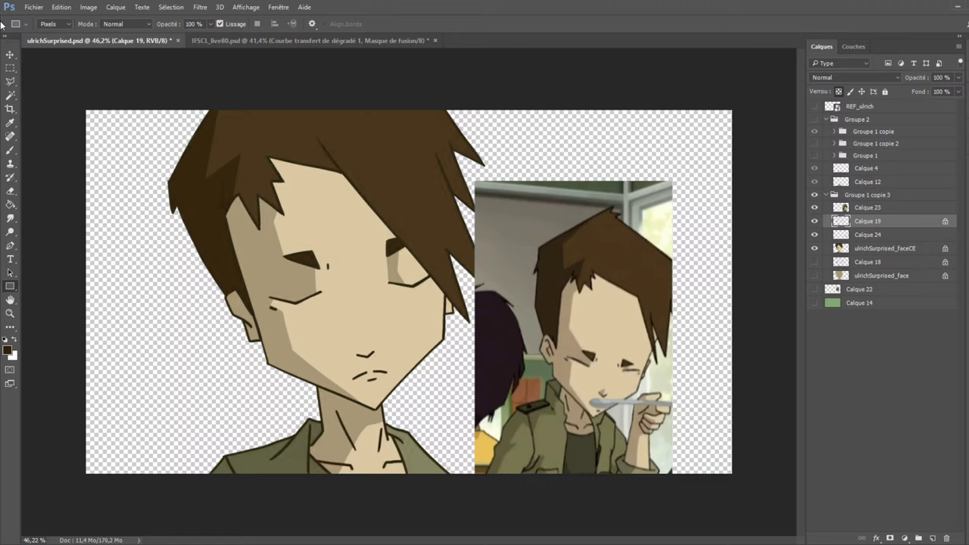
Reset the foreground colour to black, hide the Calque 23 reference and brush the hair and eyebrow outlines on Calque 19 black.
{"action": "left_click", "coordinate": [5, 339]}
{"action": "scroll", "coordinate": [279, 306], "scroll_direction": "down", "scroll_amount": 1}
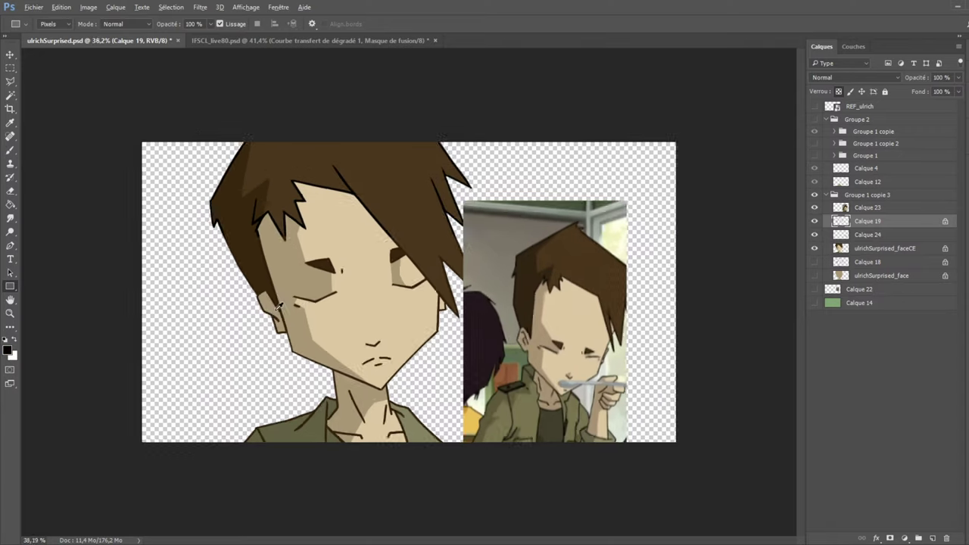
{"action": "scroll", "coordinate": [279, 306], "scroll_direction": "up", "scroll_amount": 2}
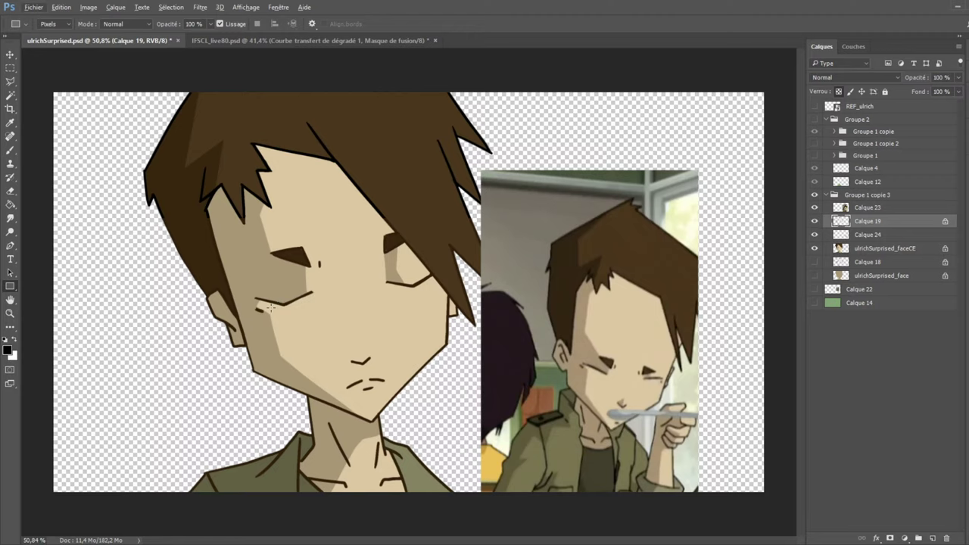
{"action": "left_click", "coordinate": [815, 207]}
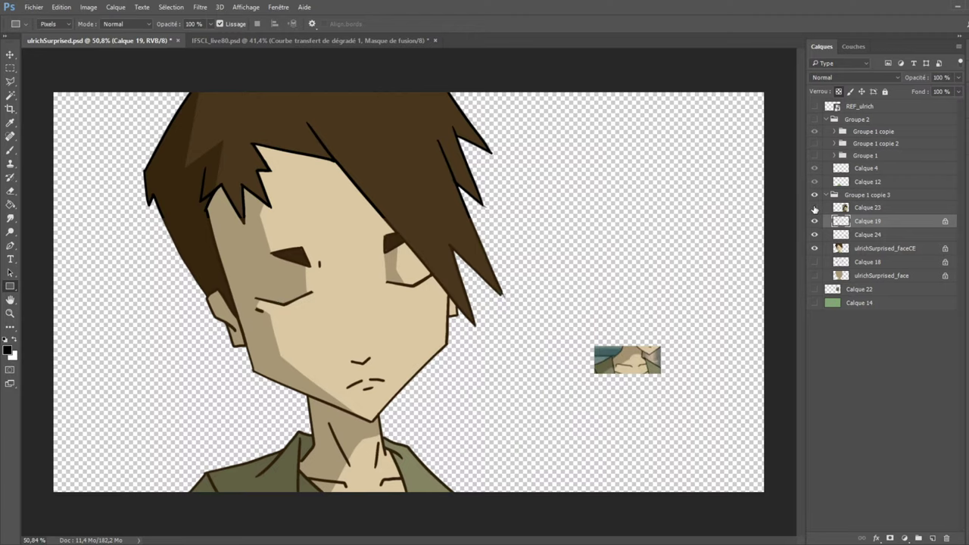
{"action": "left_click", "coordinate": [11, 149]}
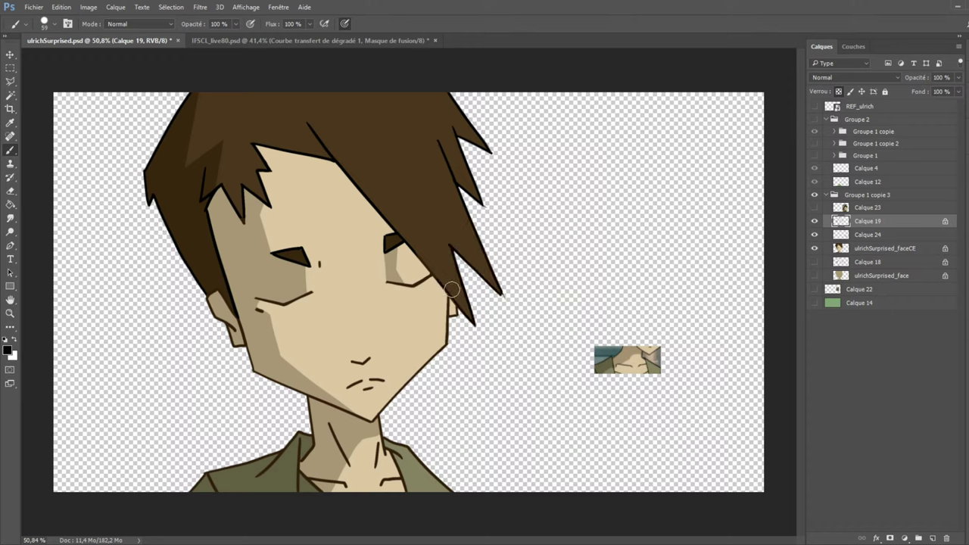
Switch to the flat version with Calque 18 and ulrichSurprised_face, and brush the eye, eyebrow and hair outlines on Calque 18 black.
{"action": "left_click", "coordinate": [815, 220]}
{"action": "left_click", "coordinate": [815, 234]}
{"action": "left_click", "coordinate": [815, 248]}
{"action": "left_click", "coordinate": [815, 261]}
{"action": "left_click", "coordinate": [815, 275]}
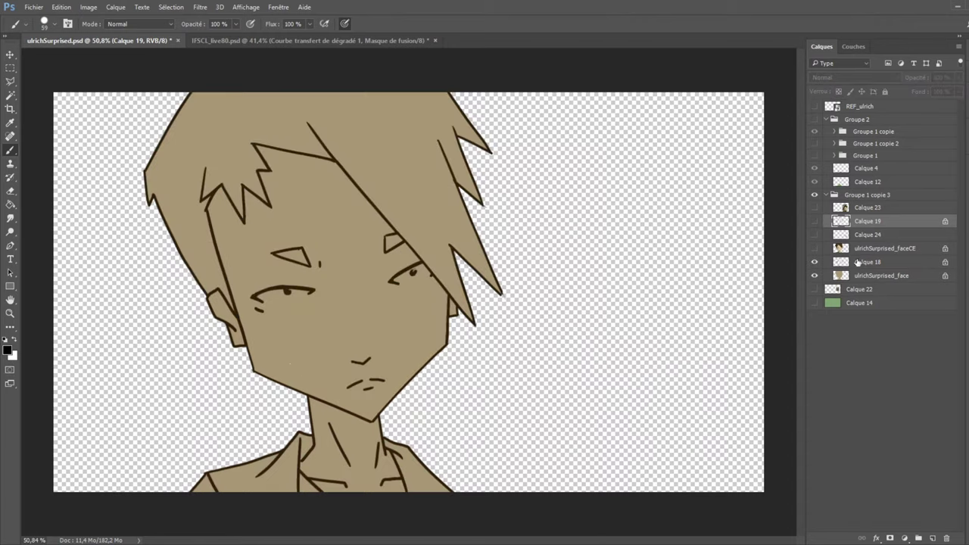
{"action": "left_click", "coordinate": [858, 262]}
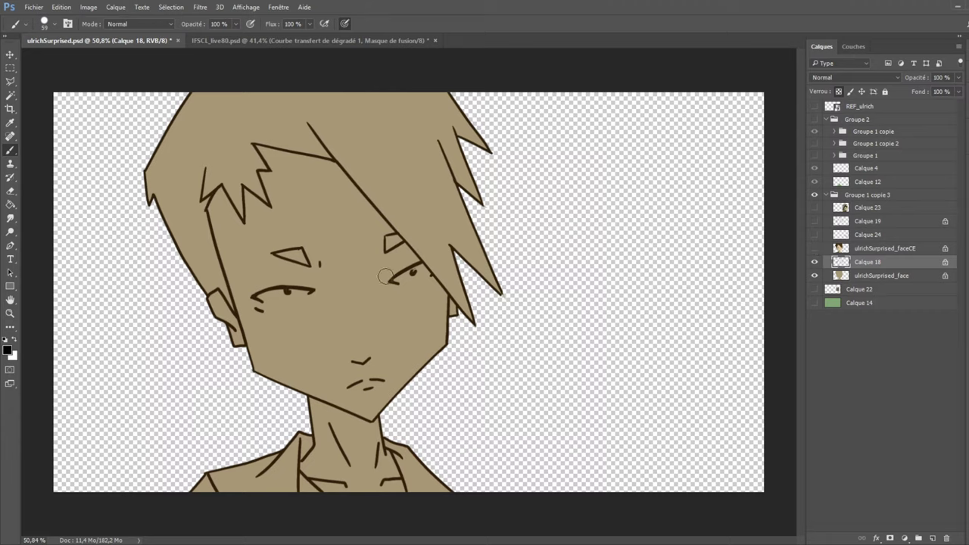
{"action": "mouse_move", "coordinate": [388, 284]}
{"action": "left_mouse_down"}
{"action": "mouse_move", "coordinate": [423, 267]}
{"action": "mouse_move", "coordinate": [436, 277]}
{"action": "left_mouse_up"}
{"action": "left_click_drag", "start_coordinate": [293, 250], "coordinate": [310, 259]}
{"action": "mouse_move", "coordinate": [288, 290]}
{"action": "left_mouse_down"}
{"action": "mouse_move", "coordinate": [315, 289]}
{"action": "mouse_move", "coordinate": [274, 288]}
{"action": "mouse_move", "coordinate": [239, 307]}
{"action": "left_mouse_up"}
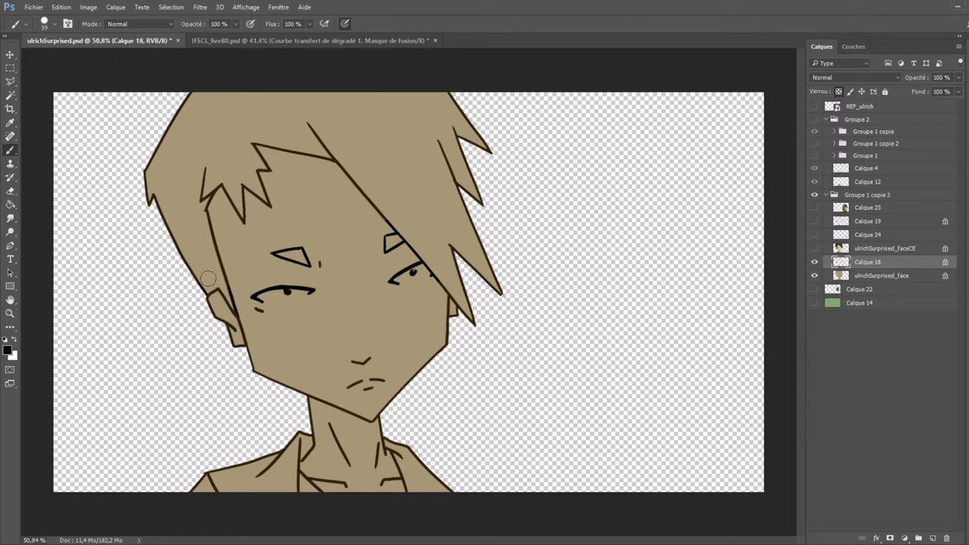
{"action": "mouse_move", "coordinate": [459, 301]}
{"action": "left_mouse_down"}
{"action": "mouse_move", "coordinate": [477, 324]}
{"action": "mouse_move", "coordinate": [460, 301]}
{"action": "left_mouse_up"}
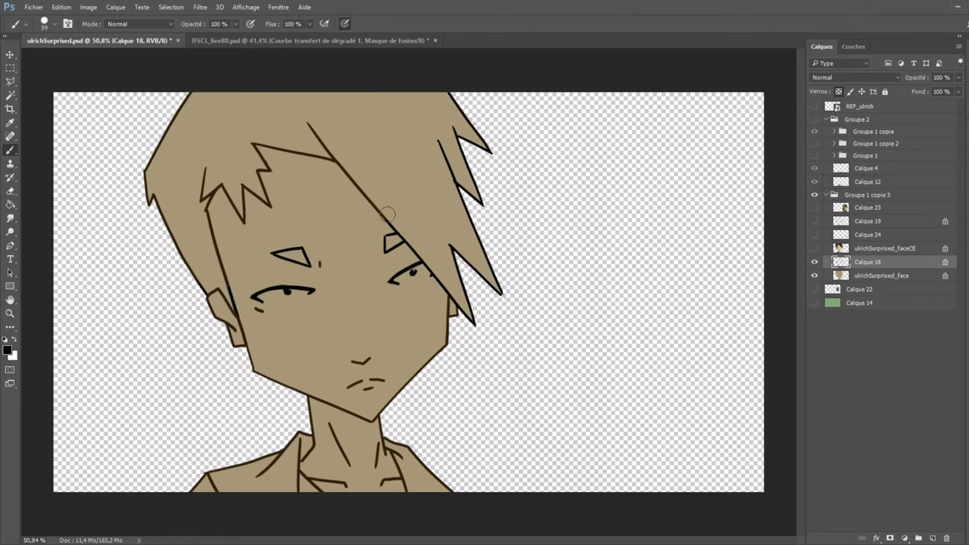
{"action": "mouse_move", "coordinate": [374, 206]}
{"action": "left_mouse_down"}
{"action": "mouse_move", "coordinate": [329, 158]}
{"action": "mouse_move", "coordinate": [265, 144]}
{"action": "mouse_move", "coordinate": [243, 188]}
{"action": "mouse_move", "coordinate": [221, 189]}
{"action": "mouse_move", "coordinate": [204, 208]}
{"action": "mouse_move", "coordinate": [230, 289]}
{"action": "mouse_move", "coordinate": [158, 206]}
{"action": "mouse_move", "coordinate": [162, 138]}
{"action": "mouse_move", "coordinate": [190, 92]}
{"action": "left_mouse_up"}
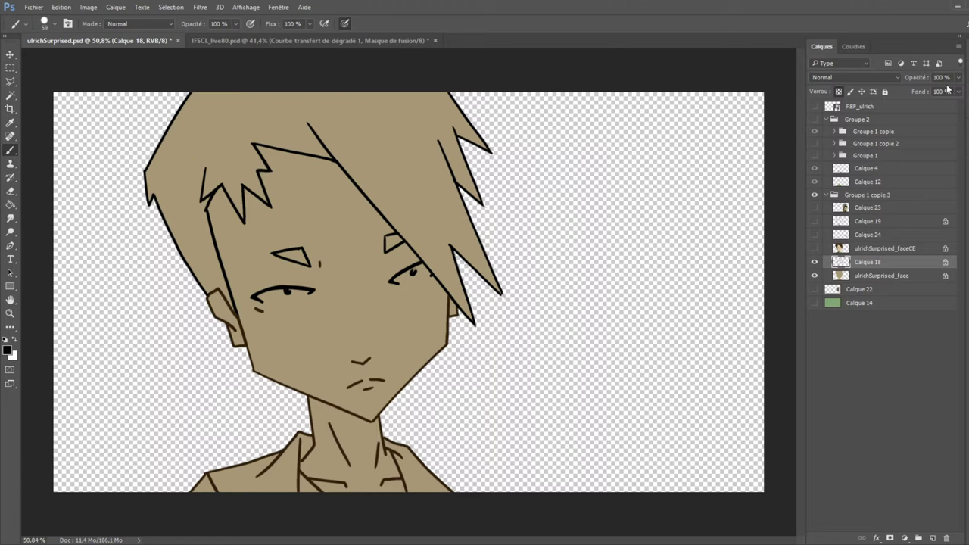
Hide the layers of Groupe 1 copie 3 and show Groupe 2 with Groupe 1 expanded in place of Groupe 1 copie.
{"action": "left_click_drag", "start_coordinate": [815, 276], "coordinate": [820, 206]}
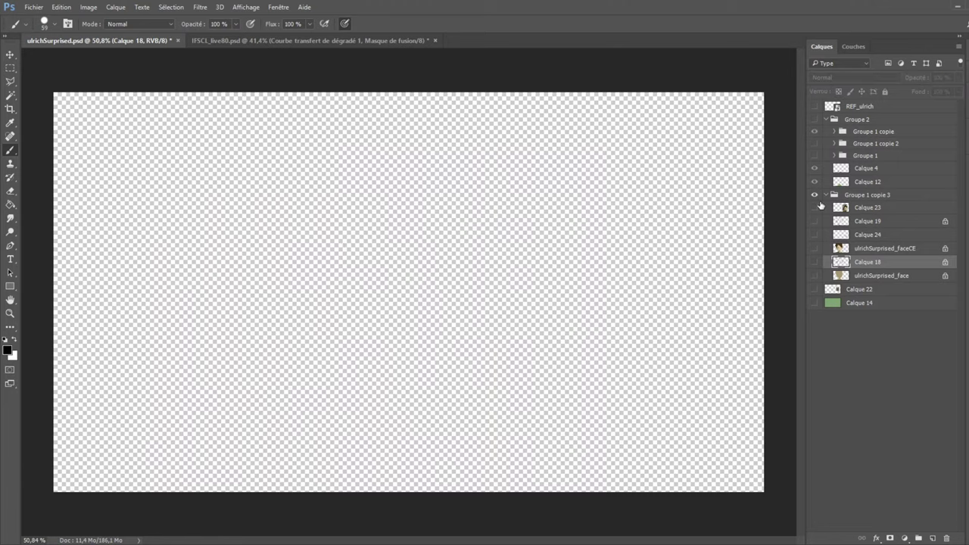
{"action": "left_click", "coordinate": [827, 197]}
{"action": "left_click", "coordinate": [814, 120]}
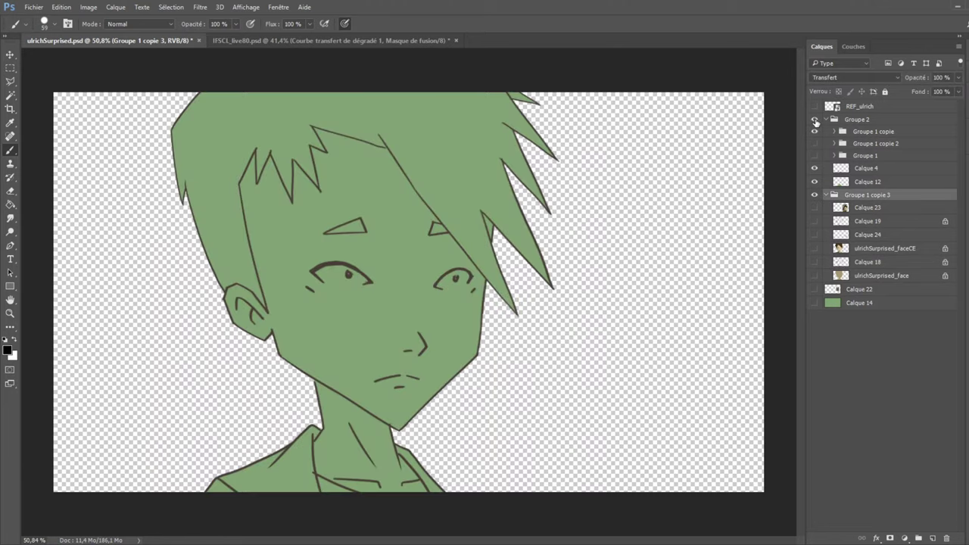
{"action": "left_click", "coordinate": [815, 132]}
{"action": "left_click", "coordinate": [815, 155]}
{"action": "left_click", "coordinate": [833, 155]}
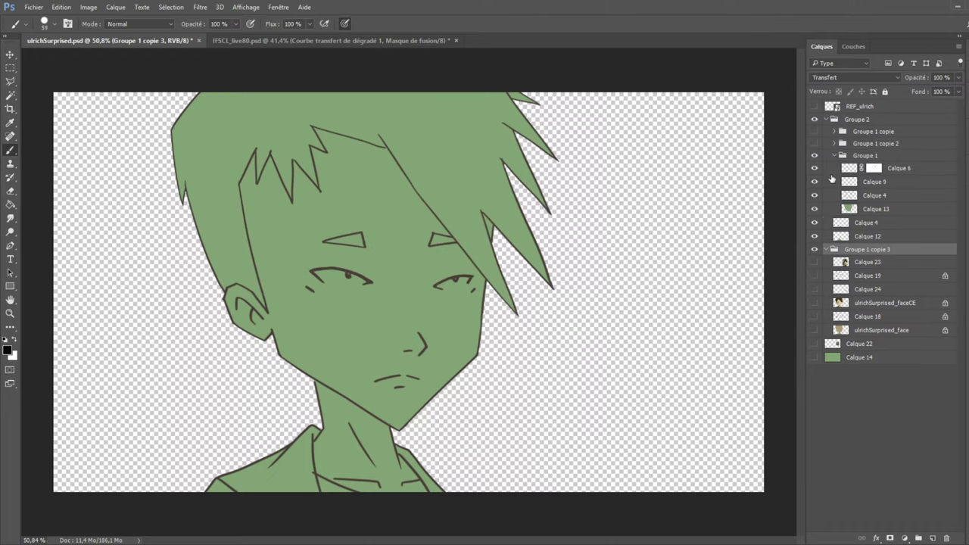
Brush the hair outlines on Calque 4 in Groupe 1 black with its transparent pixels locked, and unlock them when finished.
{"action": "left_click", "coordinate": [815, 195]}
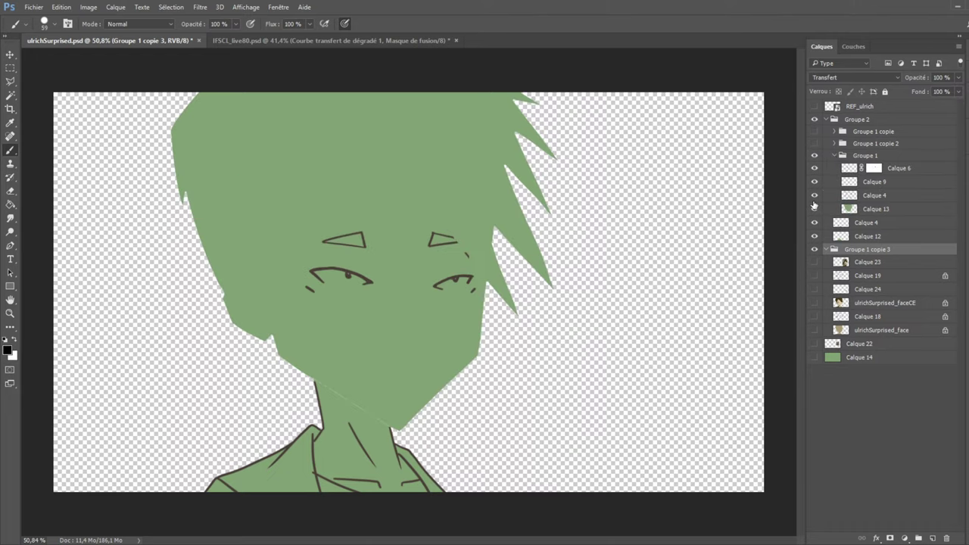
{"action": "left_click", "coordinate": [815, 195]}
{"action": "left_click", "coordinate": [815, 196]}
{"action": "left_click", "coordinate": [815, 196]}
{"action": "left_click", "coordinate": [874, 195]}
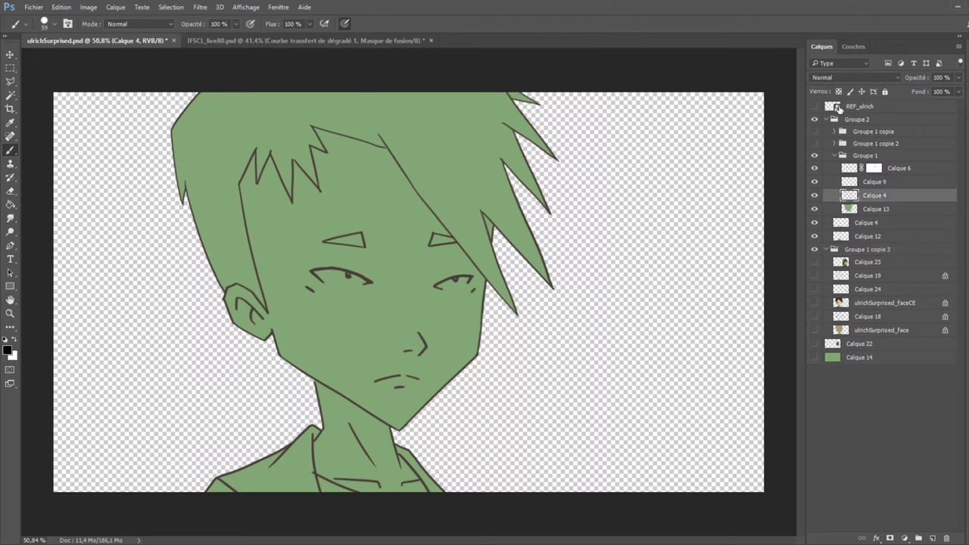
{"action": "left_click", "coordinate": [838, 91]}
{"action": "mouse_move", "coordinate": [518, 311]}
{"action": "left_mouse_down"}
{"action": "mouse_move", "coordinate": [475, 202]}
{"action": "mouse_move", "coordinate": [487, 244]}
{"action": "mouse_move", "coordinate": [481, 220]}
{"action": "mouse_move", "coordinate": [490, 213]}
{"action": "mouse_move", "coordinate": [554, 288]}
{"action": "left_mouse_up"}
{"action": "mouse_move", "coordinate": [504, 158]}
{"action": "left_mouse_down"}
{"action": "mouse_move", "coordinate": [551, 212]}
{"action": "mouse_move", "coordinate": [502, 117]}
{"action": "mouse_move", "coordinate": [556, 159]}
{"action": "mouse_move", "coordinate": [515, 80]}
{"action": "left_mouse_up"}
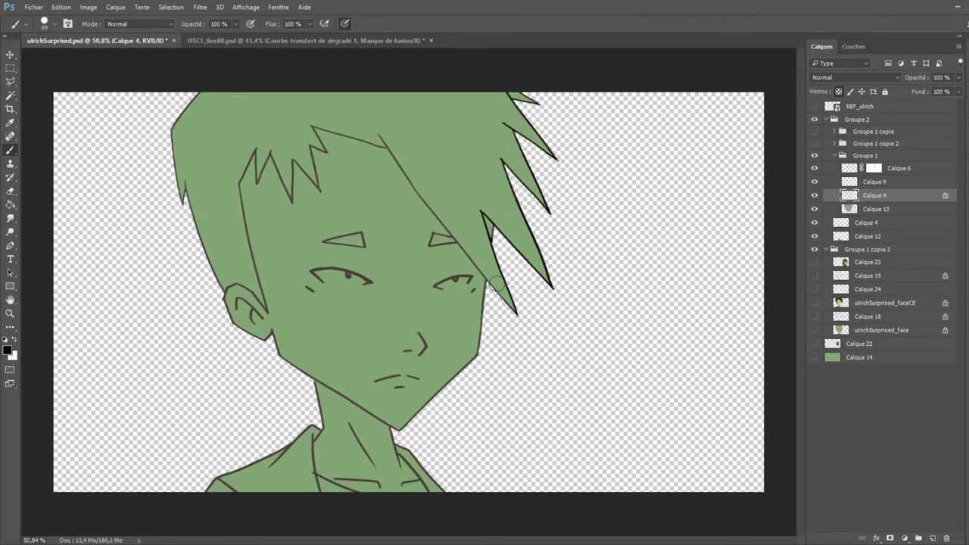
{"action": "mouse_move", "coordinate": [516, 313]}
{"action": "left_mouse_down"}
{"action": "mouse_move", "coordinate": [463, 243]}
{"action": "mouse_move", "coordinate": [427, 240]}
{"action": "mouse_move", "coordinate": [445, 237]}
{"action": "mouse_move", "coordinate": [471, 256]}
{"action": "mouse_move", "coordinate": [385, 142]}
{"action": "mouse_move", "coordinate": [387, 154]}
{"action": "mouse_move", "coordinate": [309, 125]}
{"action": "mouse_move", "coordinate": [317, 185]}
{"action": "mouse_move", "coordinate": [291, 156]}
{"action": "mouse_move", "coordinate": [295, 202]}
{"action": "mouse_move", "coordinate": [275, 140]}
{"action": "mouse_move", "coordinate": [269, 175]}
{"action": "mouse_move", "coordinate": [272, 146]}
{"action": "mouse_move", "coordinate": [253, 173]}
{"action": "mouse_move", "coordinate": [245, 200]}
{"action": "mouse_move", "coordinate": [258, 244]}
{"action": "mouse_move", "coordinate": [238, 179]}
{"action": "mouse_move", "coordinate": [271, 312]}
{"action": "left_mouse_up"}
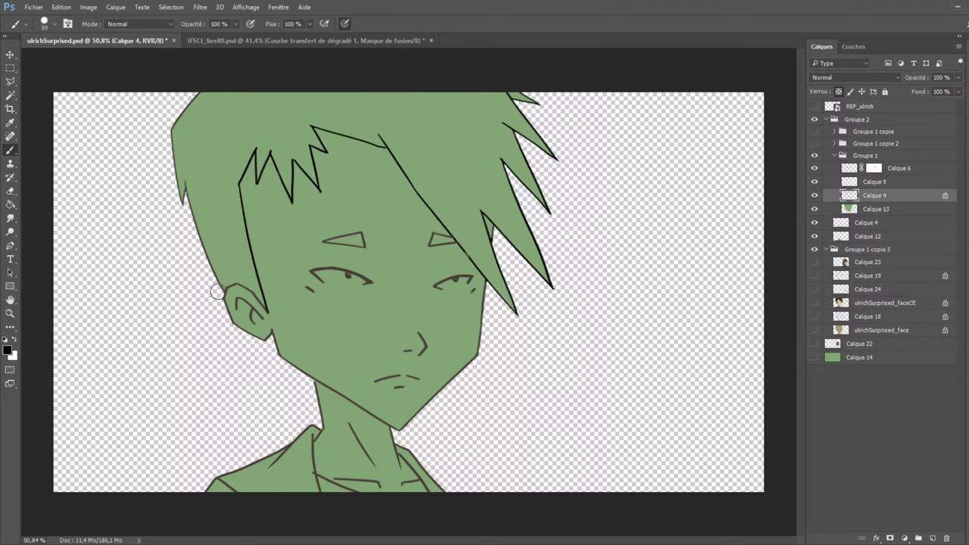
{"action": "mouse_move", "coordinate": [219, 287]}
{"action": "left_mouse_down"}
{"action": "mouse_move", "coordinate": [192, 192]}
{"action": "mouse_move", "coordinate": [189, 225]}
{"action": "mouse_move", "coordinate": [170, 125]}
{"action": "mouse_move", "coordinate": [214, 75]}
{"action": "mouse_move", "coordinate": [170, 156]}
{"action": "mouse_move", "coordinate": [168, 125]}
{"action": "mouse_move", "coordinate": [185, 122]}
{"action": "mouse_move", "coordinate": [181, 98]}
{"action": "left_mouse_up"}
{"action": "key", "text": "e"}
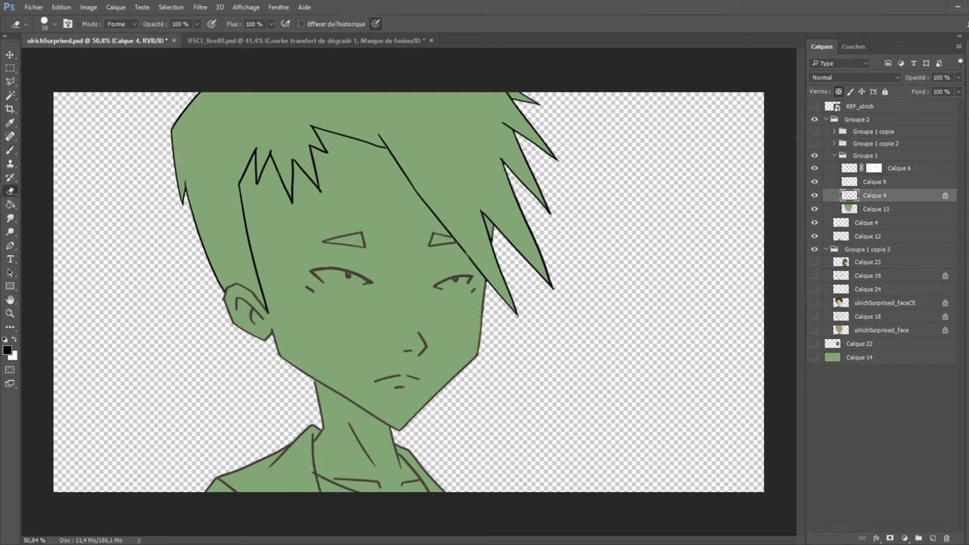
{"action": "left_click", "coordinate": [838, 92]}
Examine Groupe 1 copie 2 with its Calque 11 outlines hidden and shown, and switch the display back to Groupe 1.
{"action": "left_click", "coordinate": [815, 155]}
{"action": "left_click", "coordinate": [815, 143]}
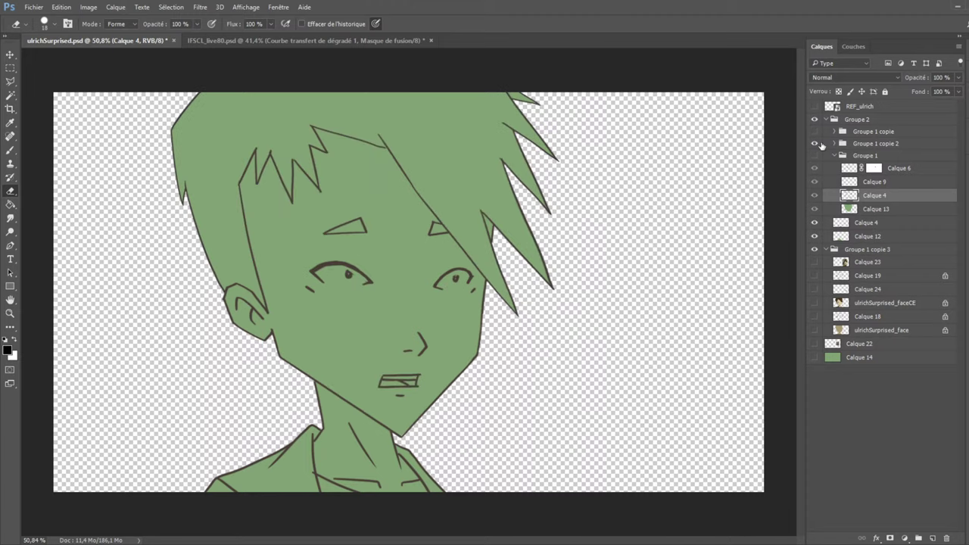
{"action": "left_click", "coordinate": [848, 143]}
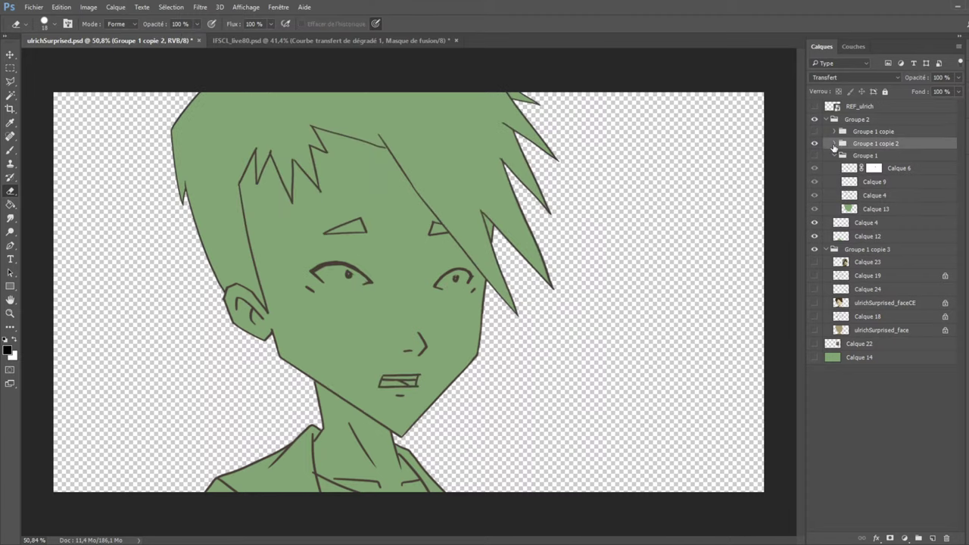
{"action": "left_click", "coordinate": [834, 143]}
{"action": "left_click", "coordinate": [815, 156]}
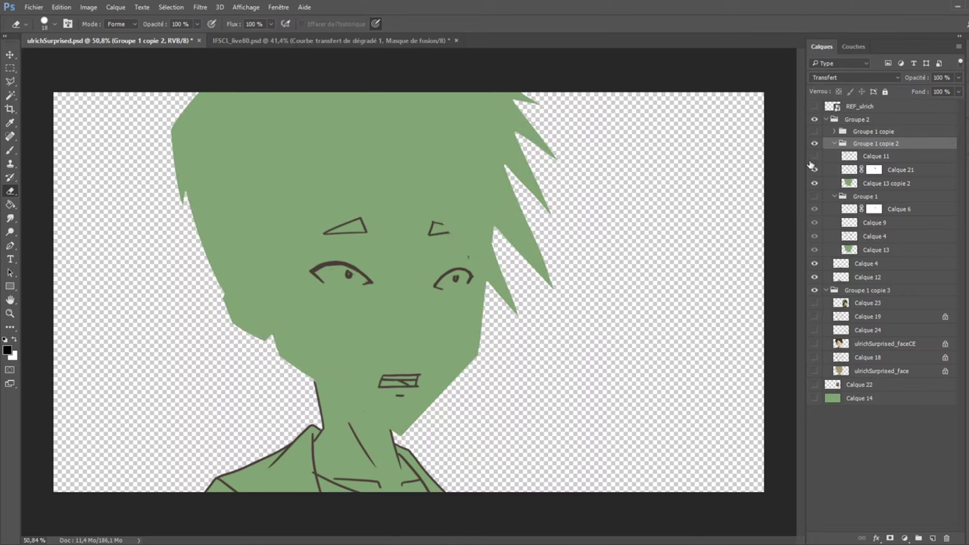
{"action": "left_click", "coordinate": [815, 156]}
{"action": "left_click", "coordinate": [837, 156]}
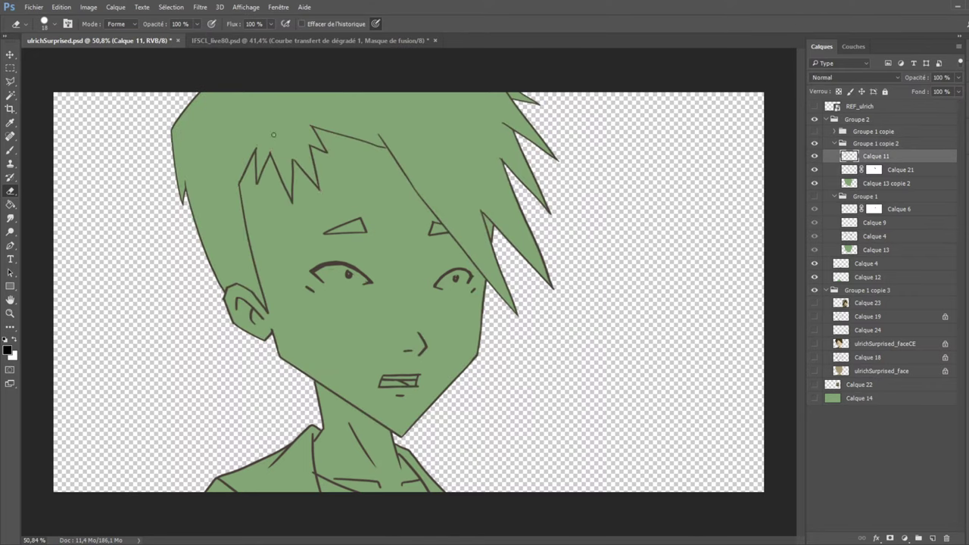
{"action": "left_click", "coordinate": [840, 143]}
{"action": "left_click", "coordinate": [815, 144]}
{"action": "left_click", "coordinate": [814, 196]}
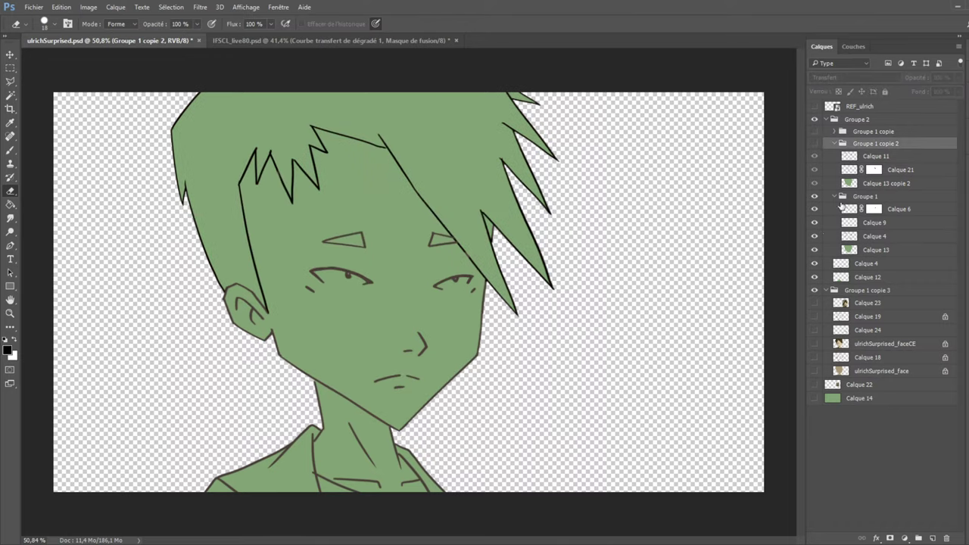
Compare the face versions in Groupe 1, Groupe 1 copie 2 and Groupe 1 copie, and examine the Calque 4 outlines.
{"action": "left_click", "coordinate": [815, 236]}
{"action": "left_click", "coordinate": [815, 236]}
{"action": "left_click", "coordinate": [827, 236]}
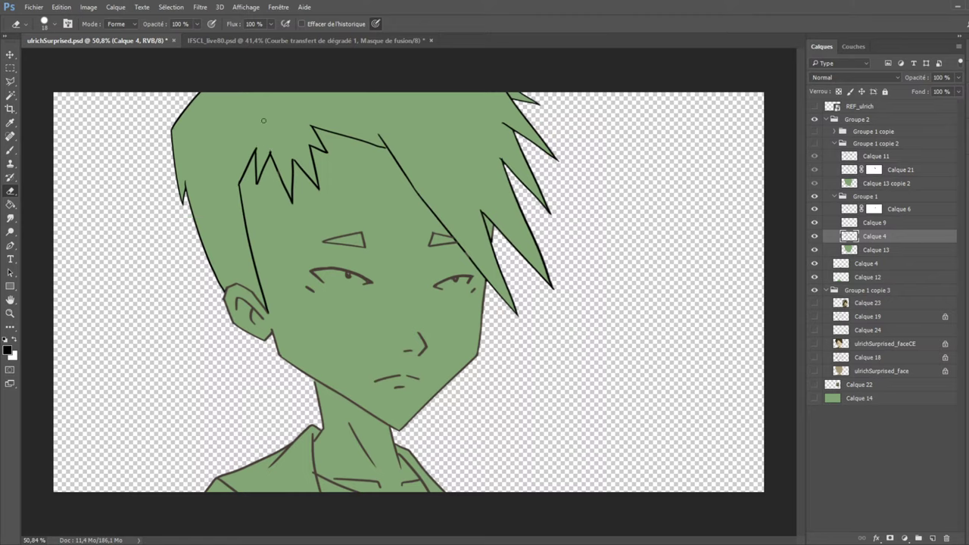
{"action": "left_click", "coordinate": [815, 144]}
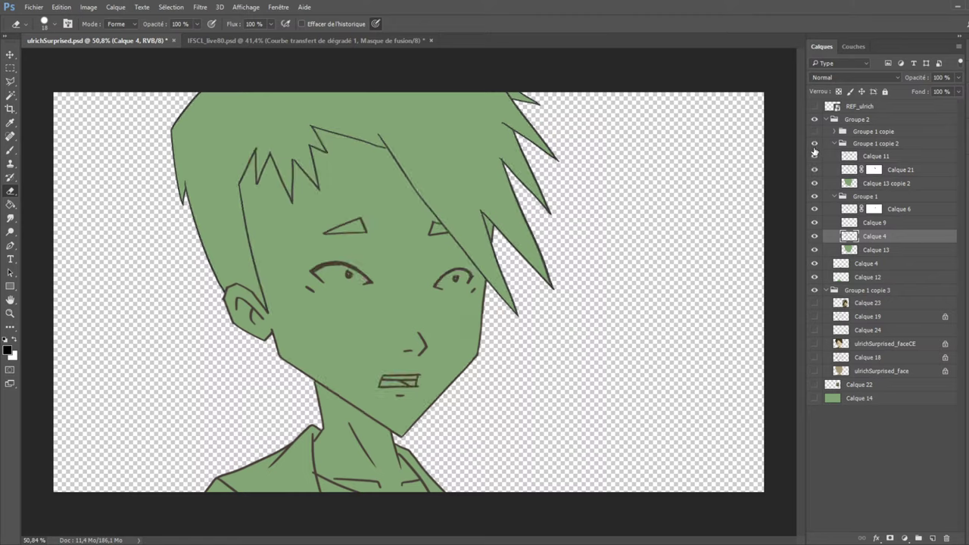
{"action": "left_click", "coordinate": [814, 144]}
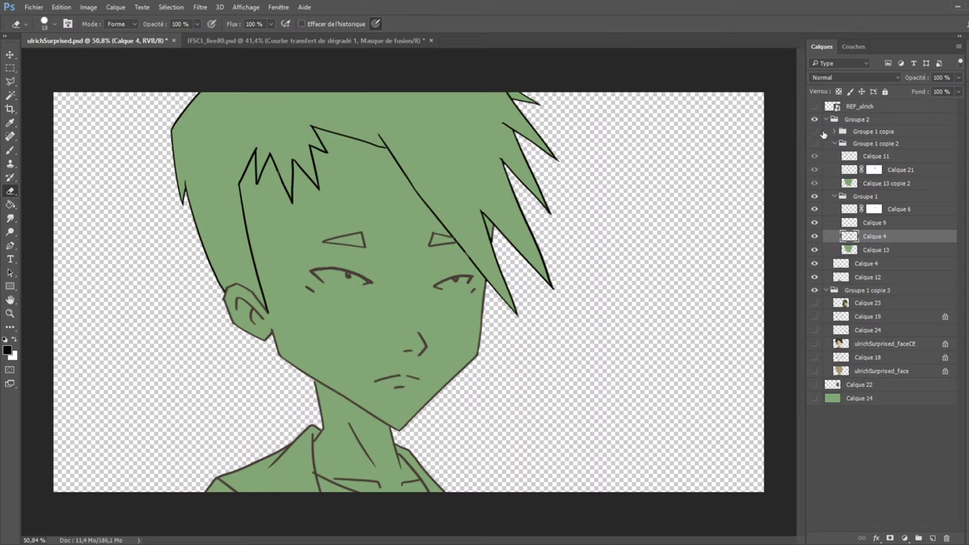
{"action": "left_click", "coordinate": [815, 131]}
{"action": "left_click", "coordinate": [815, 196]}
{"action": "left_click", "coordinate": [833, 131]}
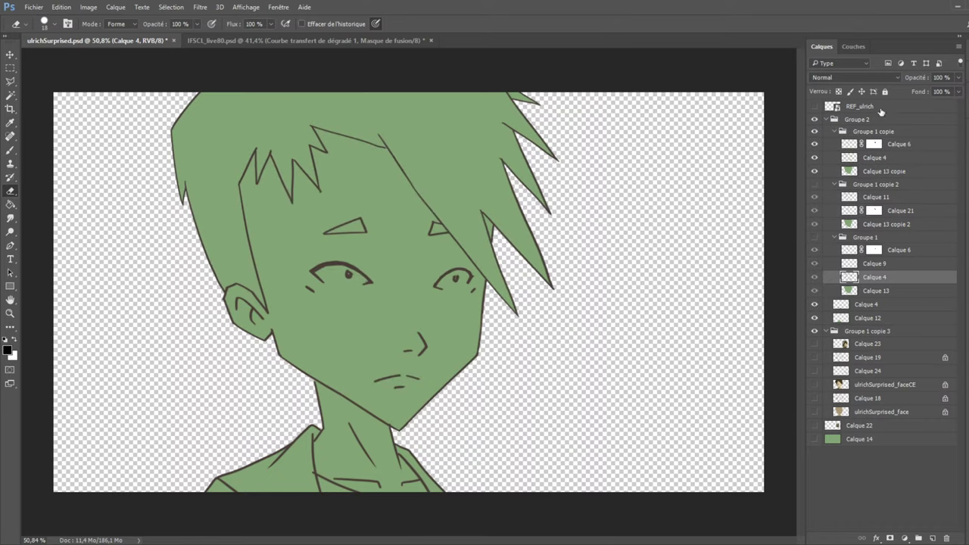
{"action": "left_click", "coordinate": [872, 158]}
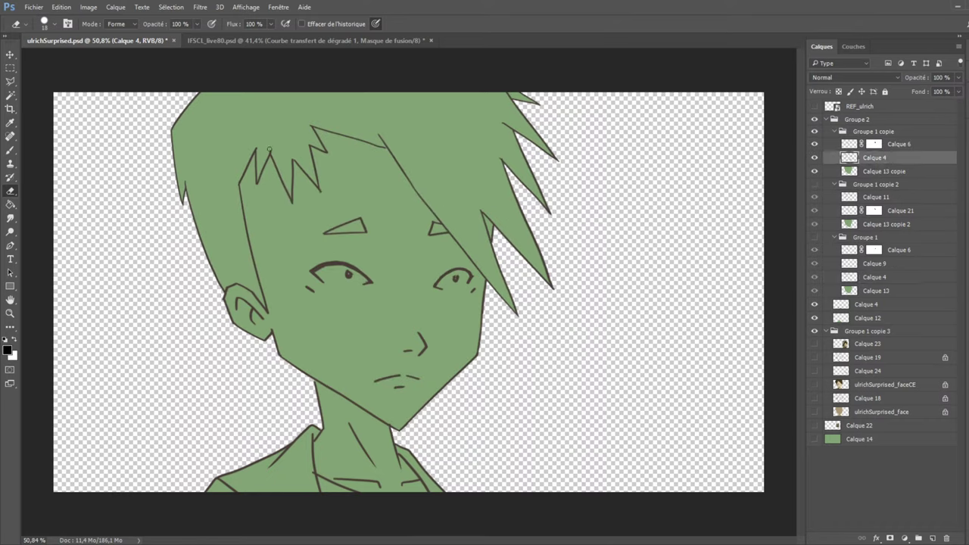
Examine Groupe 1 copie 2 on its own, checking its Calque 21 and Calque 11 outlines, and hide the group again.
{"action": "left_click", "coordinate": [832, 133]}
{"action": "left_click", "coordinate": [815, 133]}
{"action": "left_click", "coordinate": [814, 184]}
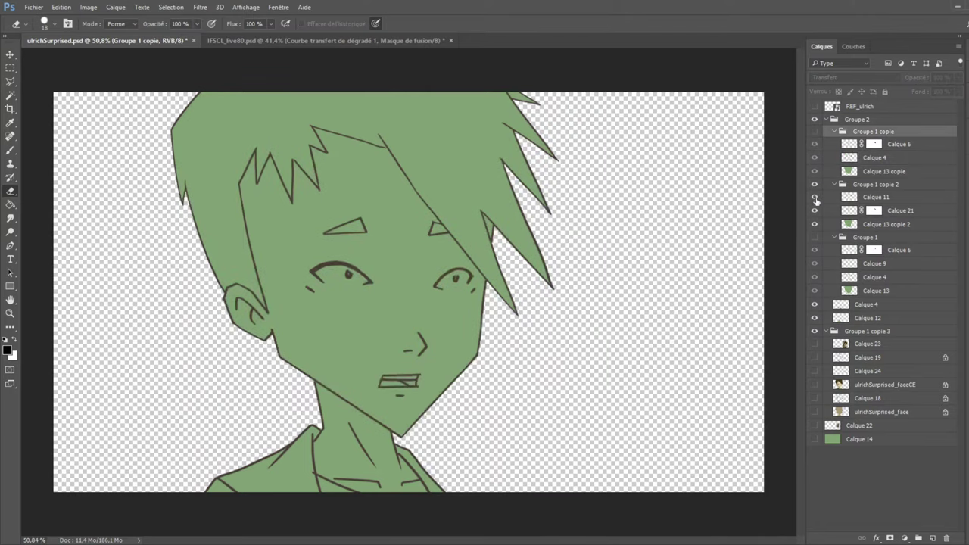
{"action": "left_click", "coordinate": [848, 210]}
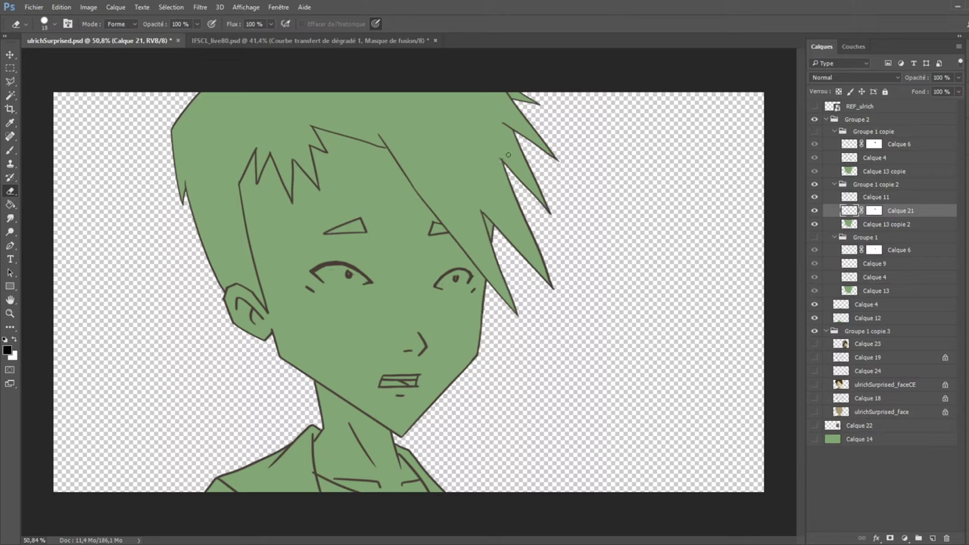
{"action": "left_click", "coordinate": [861, 197]}
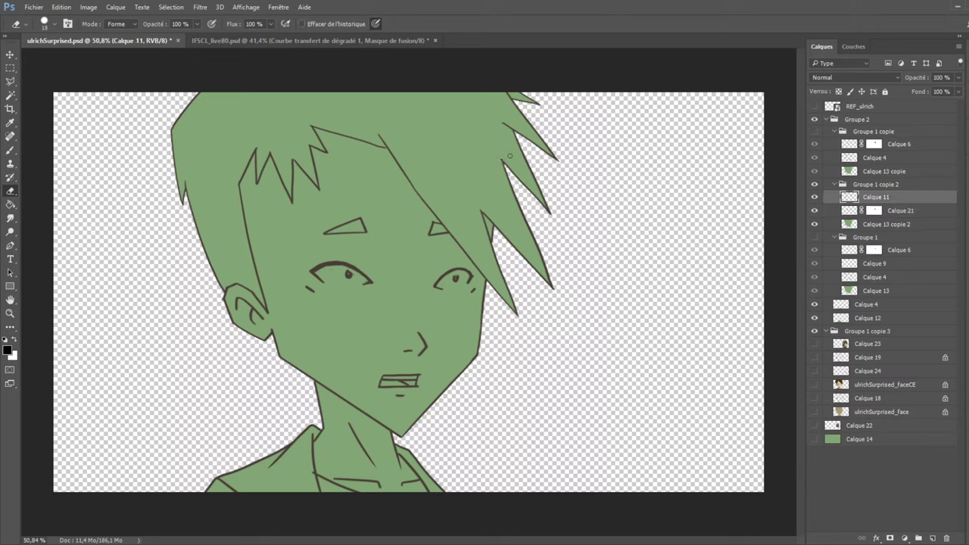
{"action": "left_click", "coordinate": [839, 186]}
{"action": "left_click", "coordinate": [814, 184]}
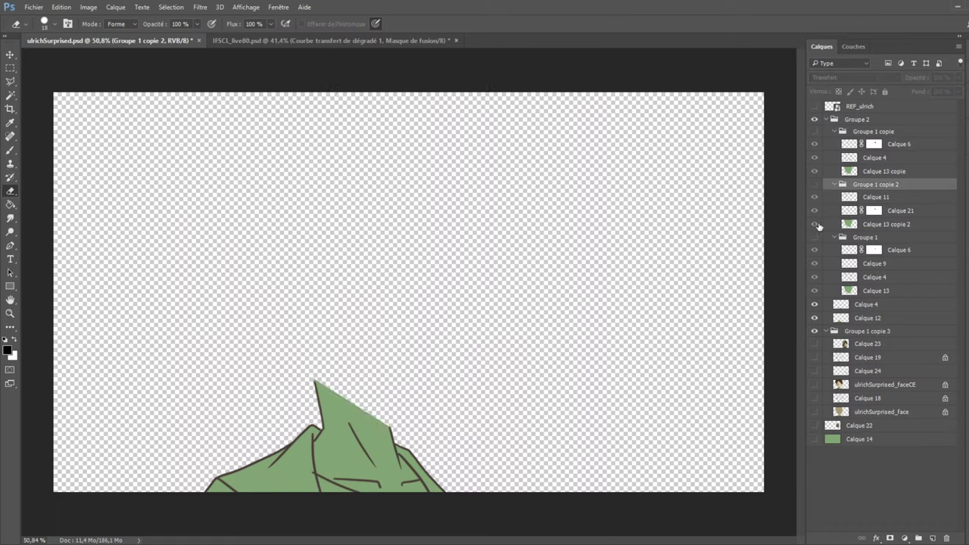
Display Groupe 1, check which outlines Calque 6 and Calque 4 hold, and make Calque 4 the active layer.
{"action": "left_click", "coordinate": [814, 237]}
{"action": "left_click", "coordinate": [815, 250]}
{"action": "left_click", "coordinate": [815, 251]}
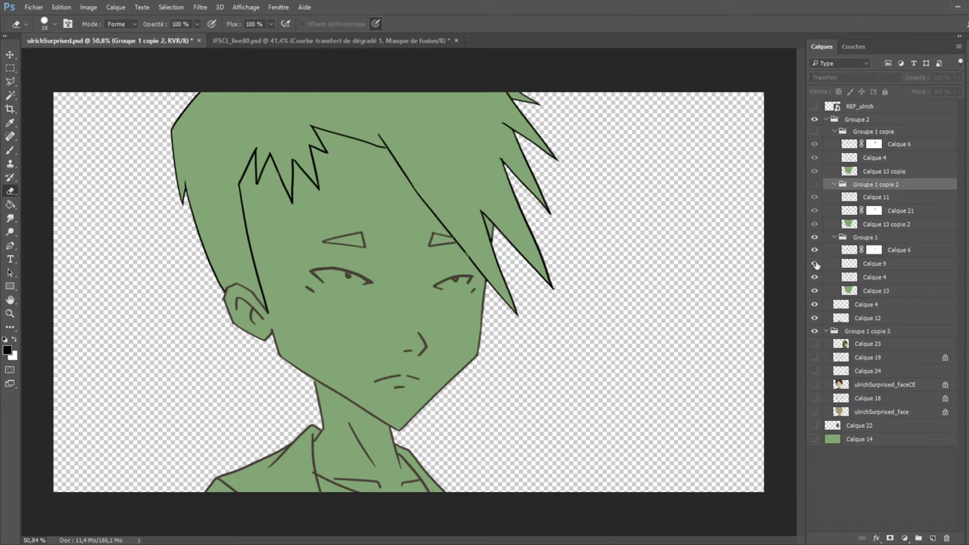
{"action": "left_click", "coordinate": [815, 278]}
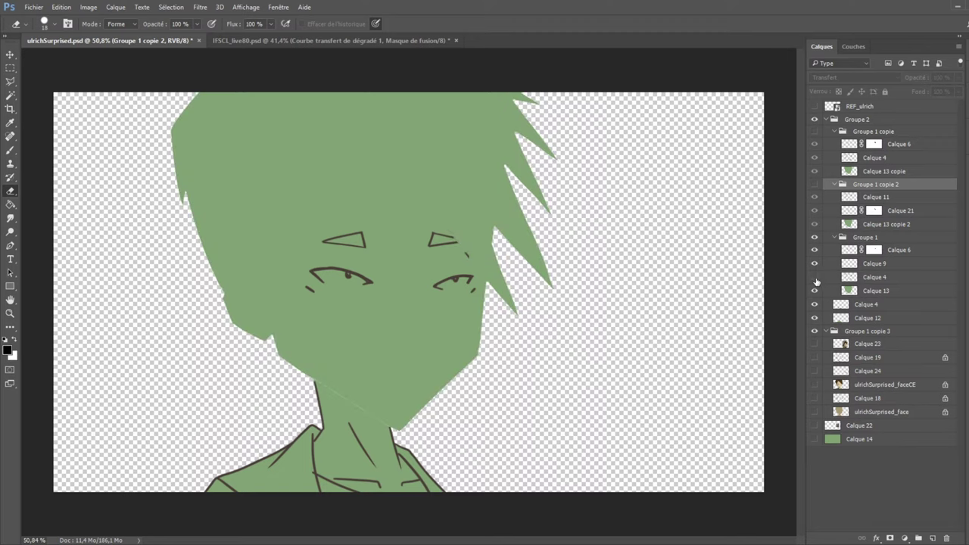
{"action": "left_click", "coordinate": [849, 277]}
{"action": "left_click", "coordinate": [815, 277]}
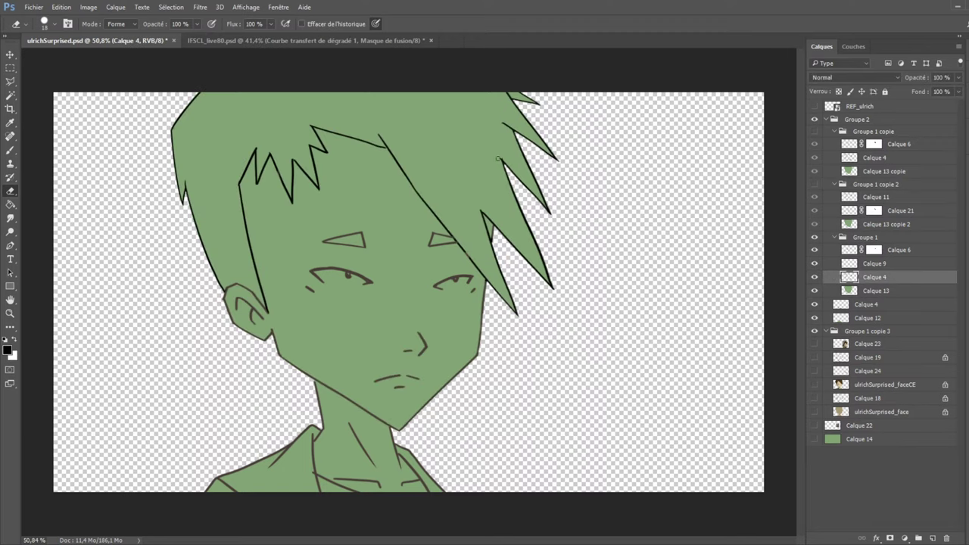
{"action": "left_click", "coordinate": [10, 81]}
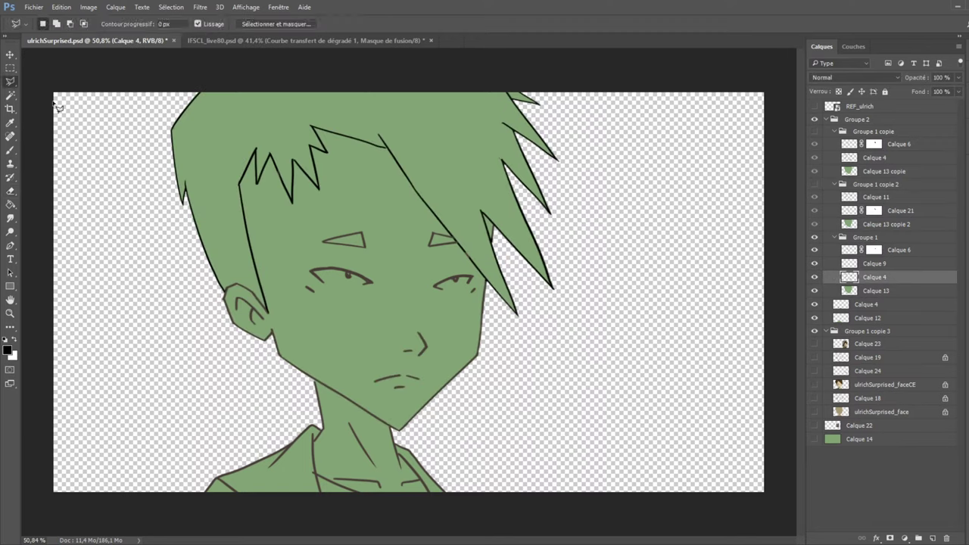
{"action": "mouse_move", "coordinate": [489, 254]}
{"action": "left_mouse_down"}
{"action": "mouse_move", "coordinate": [460, 263]}
{"action": "mouse_move", "coordinate": [483, 237]}
{"action": "left_mouse_up"}
{"action": "left_click", "coordinate": [849, 251]}
{"action": "left_click", "coordinate": [875, 277]}
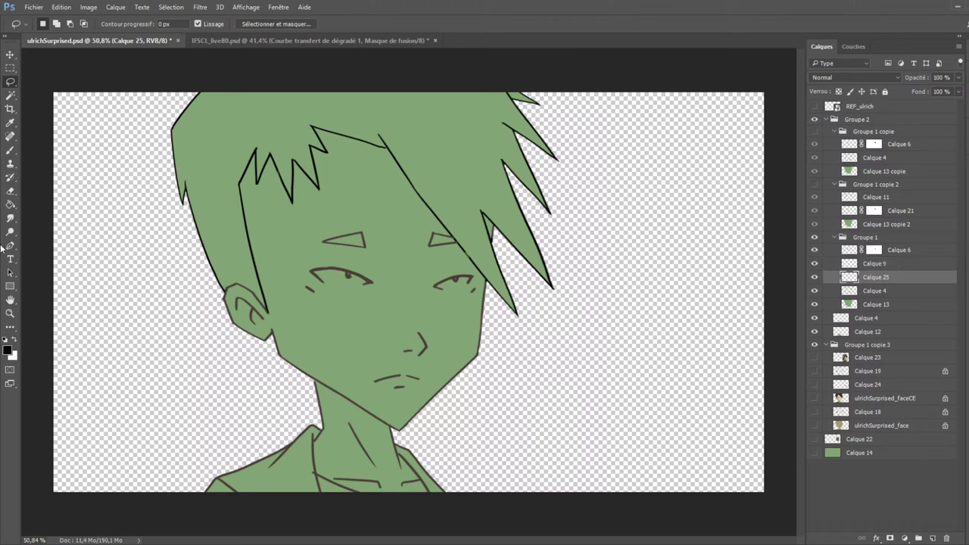
Lock the transparent pixels of Calque 4 and Calque 6 in Groupe 1, and cover the Calque 6 eye and eyebrow outlines with black.
{"action": "left_click", "coordinate": [10, 287]}
{"action": "mouse_move", "coordinate": [459, 235]}
{"action": "left_mouse_down"}
{"action": "mouse_move", "coordinate": [435, 241]}
{"action": "mouse_move", "coordinate": [452, 224]}
{"action": "mouse_move", "coordinate": [445, 229]}
{"action": "left_mouse_up"}
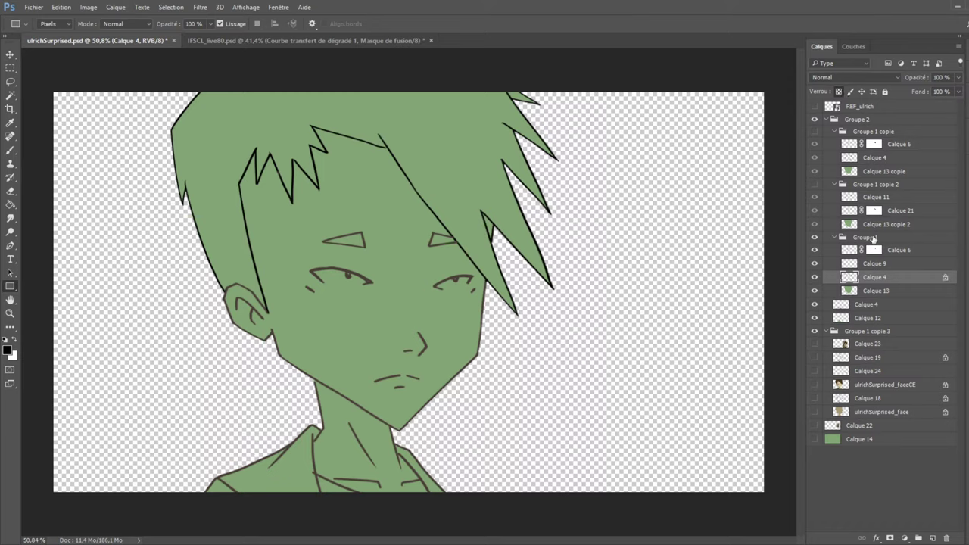
{"action": "left_click", "coordinate": [852, 255]}
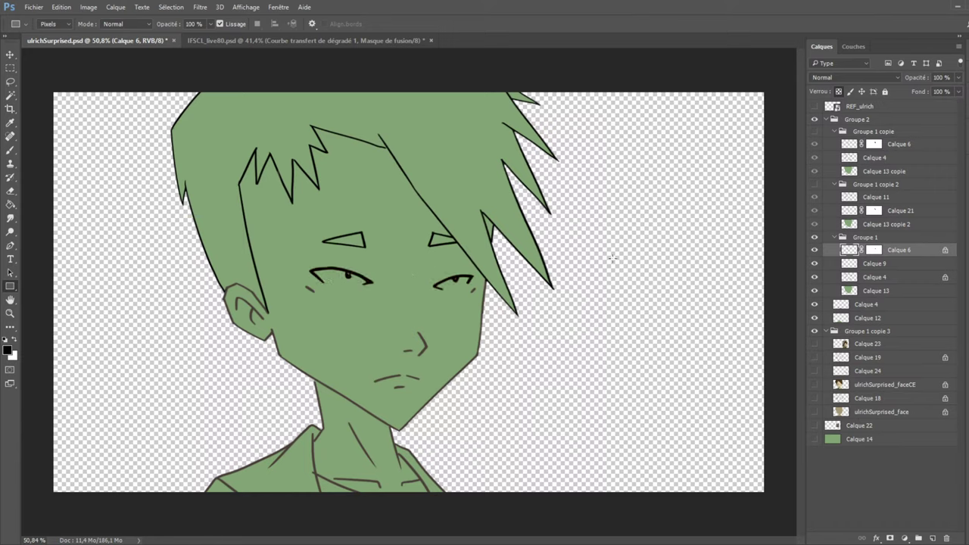
Display Groupe 1 copie 2 in place of Groupe 1 and check which outlines Calque 11 and Calque 21 hold.
{"action": "left_click", "coordinate": [815, 184]}
{"action": "left_click", "coordinate": [815, 237]}
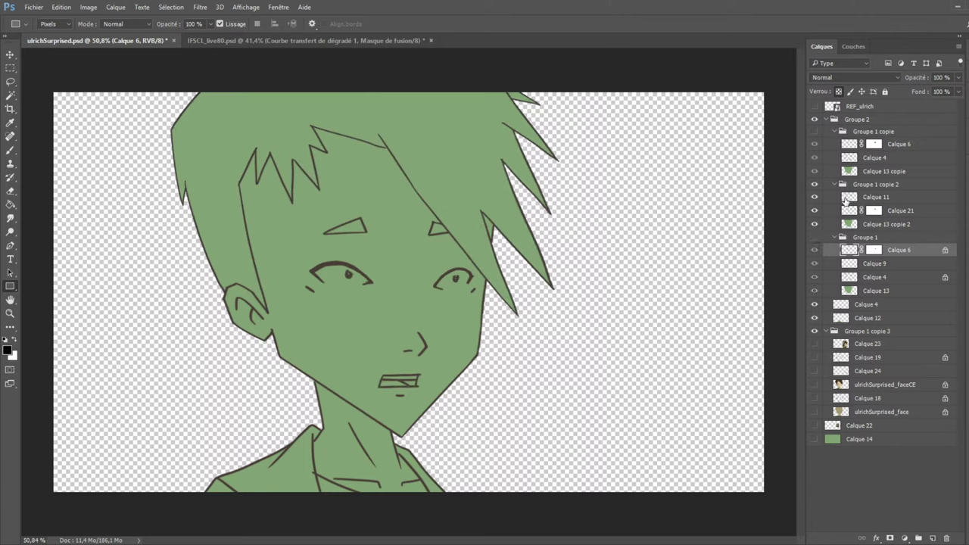
{"action": "left_click", "coordinate": [815, 197]}
{"action": "left_click", "coordinate": [815, 211]}
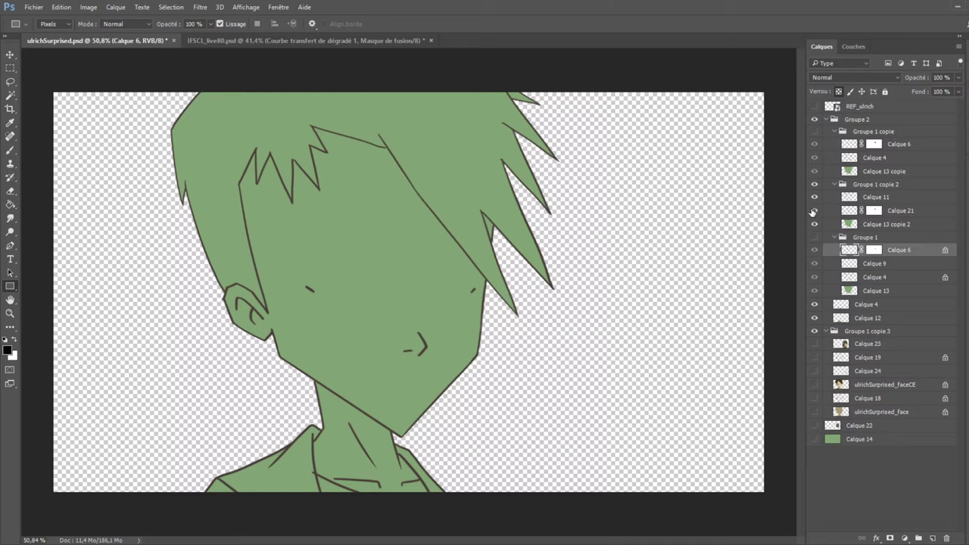
{"action": "left_click", "coordinate": [815, 210]}
Lock the transparent pixels of Calque 21 in Groupe 1 copie 2 and paint its eye and eyebrow outlines black.
{"action": "left_click", "coordinate": [831, 210]}
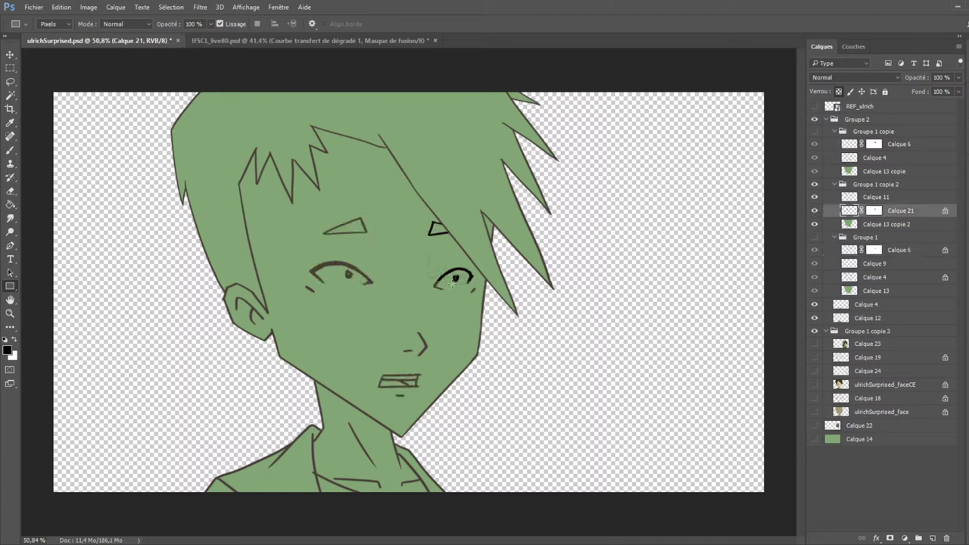
{"action": "left_click_drag", "start_coordinate": [443, 280], "coordinate": [436, 288]}
{"action": "left_click_drag", "start_coordinate": [371, 280], "coordinate": [303, 278]}
{"action": "left_click", "coordinate": [10, 191]}
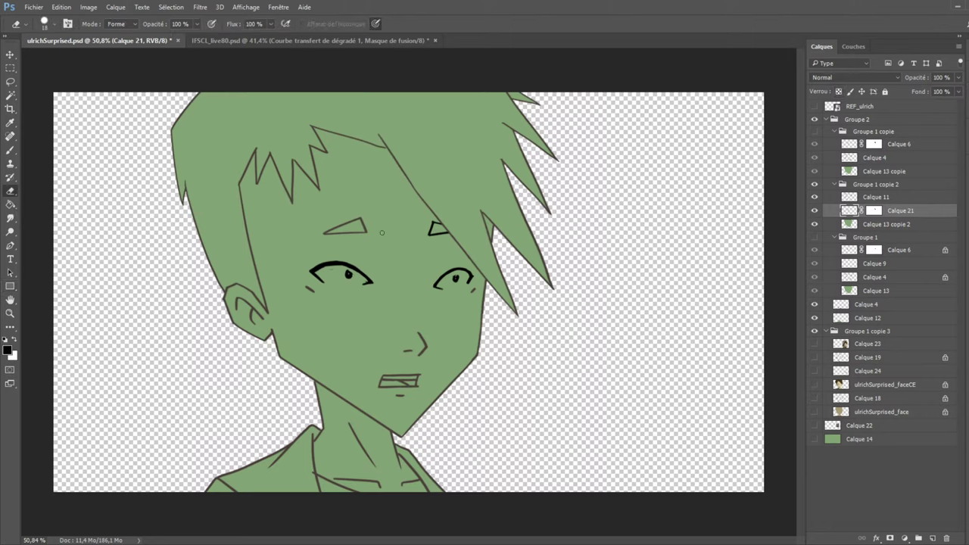
{"action": "left_click", "coordinate": [10, 150]}
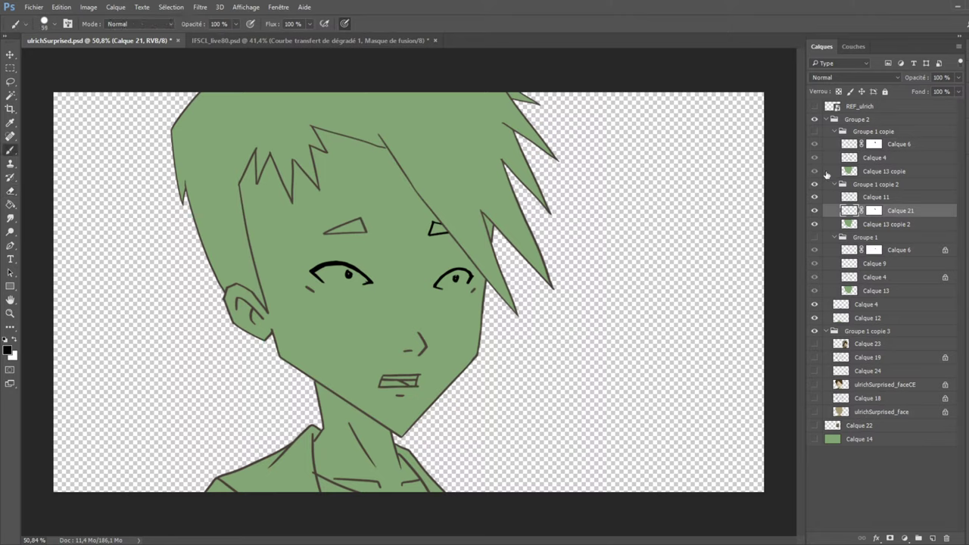
{"action": "left_click", "coordinate": [815, 213]}
{"action": "left_click", "coordinate": [814, 211]}
Display Groupe 1 in place of Groupe 1 copie 2, check its outline layers and delete Calque 9.
{"action": "left_click", "coordinate": [814, 239]}
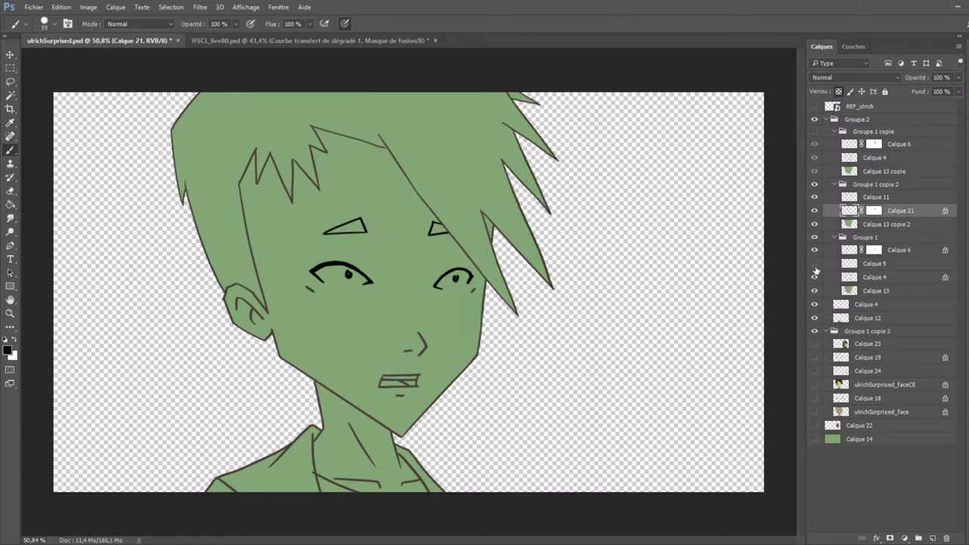
{"action": "left_click", "coordinate": [815, 265]}
{"action": "left_click", "coordinate": [815, 184]}
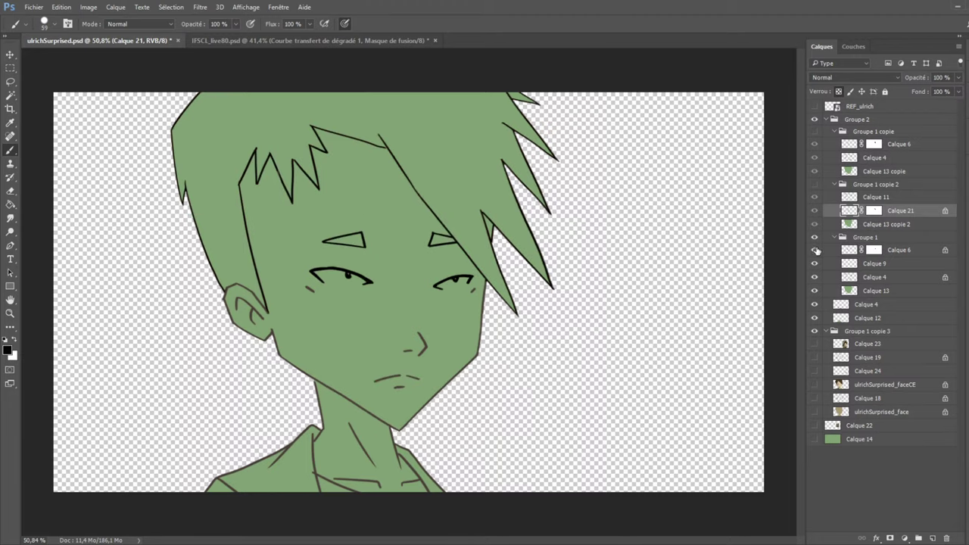
{"action": "left_click", "coordinate": [815, 263]}
{"action": "left_click", "coordinate": [815, 263]}
{"action": "left_click", "coordinate": [814, 250]}
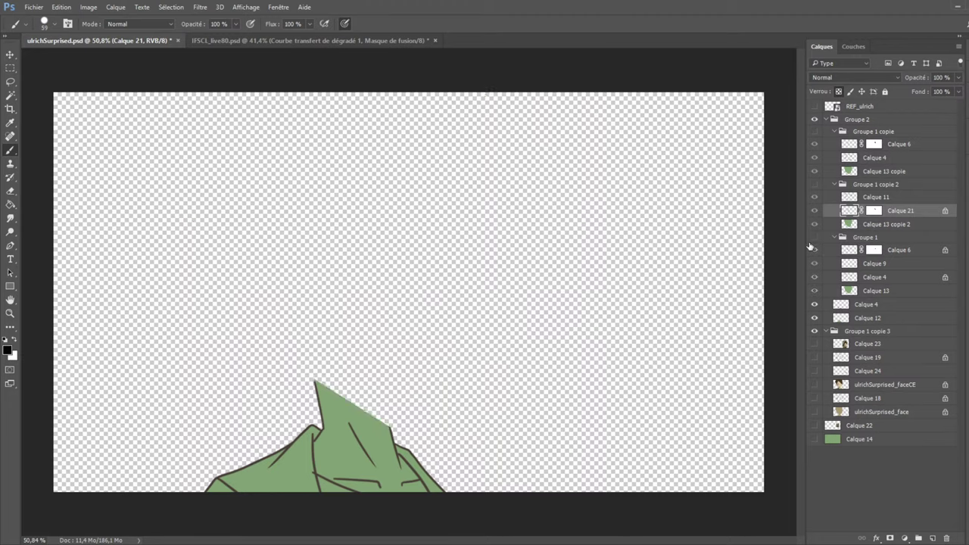
{"action": "left_click", "coordinate": [815, 250]}
{"action": "left_click", "coordinate": [815, 265]}
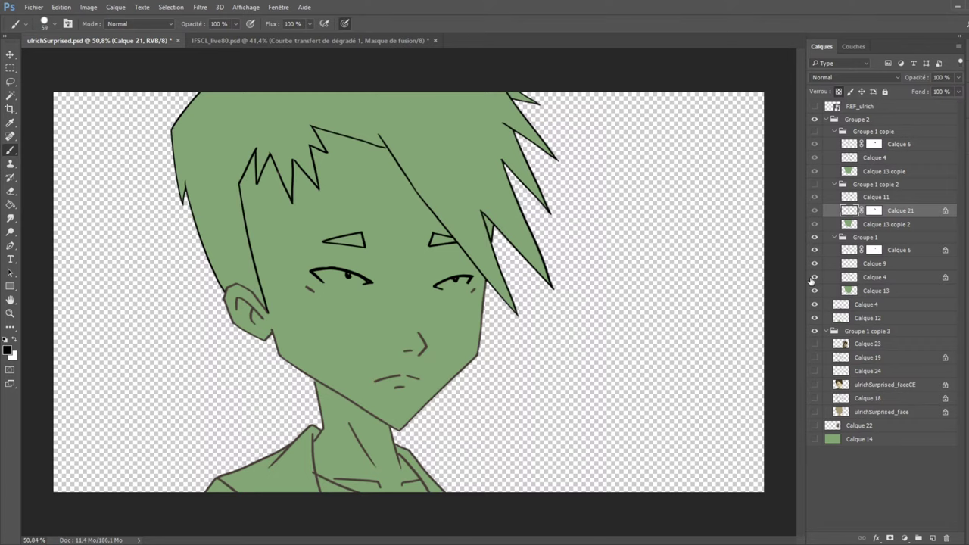
{"action": "left_click", "coordinate": [815, 264]}
{"action": "left_click", "coordinate": [875, 263]}
{"action": "key", "text": "Delete"}
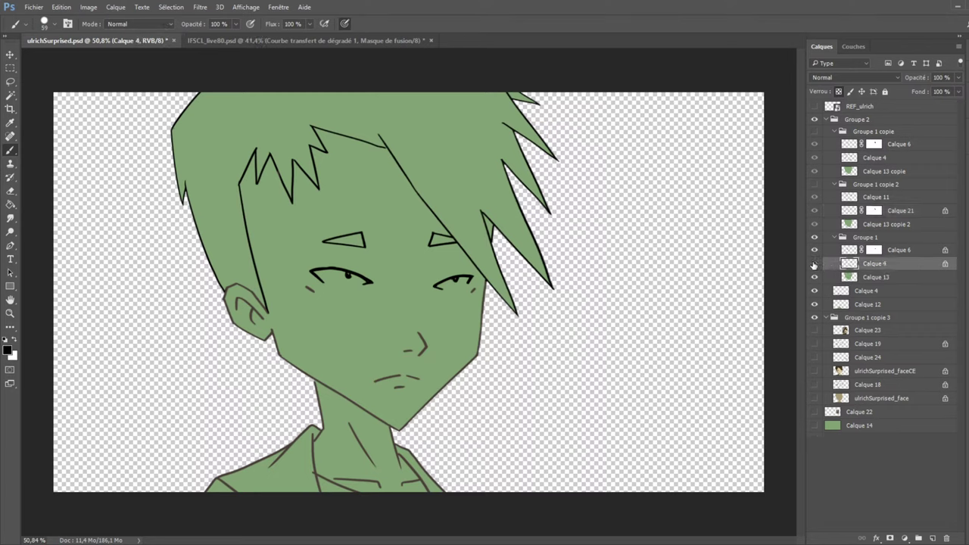
Copy all of Calque 4 from Groupe 1 and paste it above Calque 11 in Groupe 1 copie 2, with that group displayed instead.
{"action": "left_click", "coordinate": [814, 264]}
{"action": "left_click", "coordinate": [815, 264]}
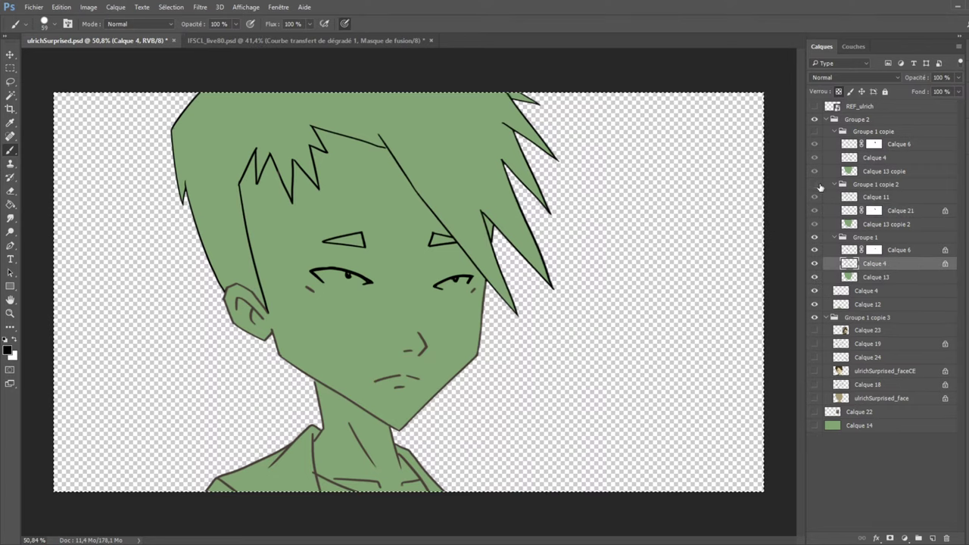
{"action": "left_click", "coordinate": [814, 184]}
{"action": "left_click", "coordinate": [815, 184]}
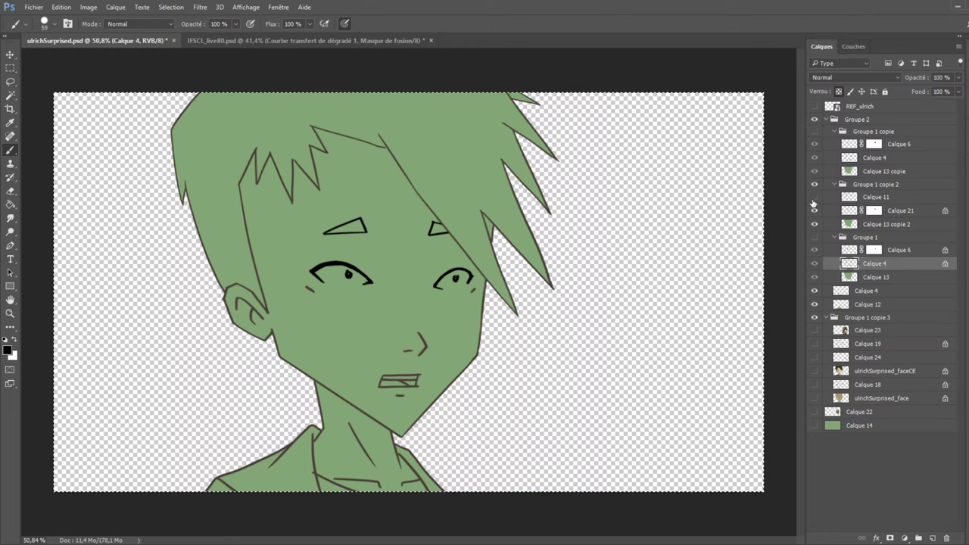
{"action": "left_click", "coordinate": [815, 185]}
{"action": "left_click", "coordinate": [870, 198]}
{"action": "key", "text": "ctrl+shift+alt+n"}
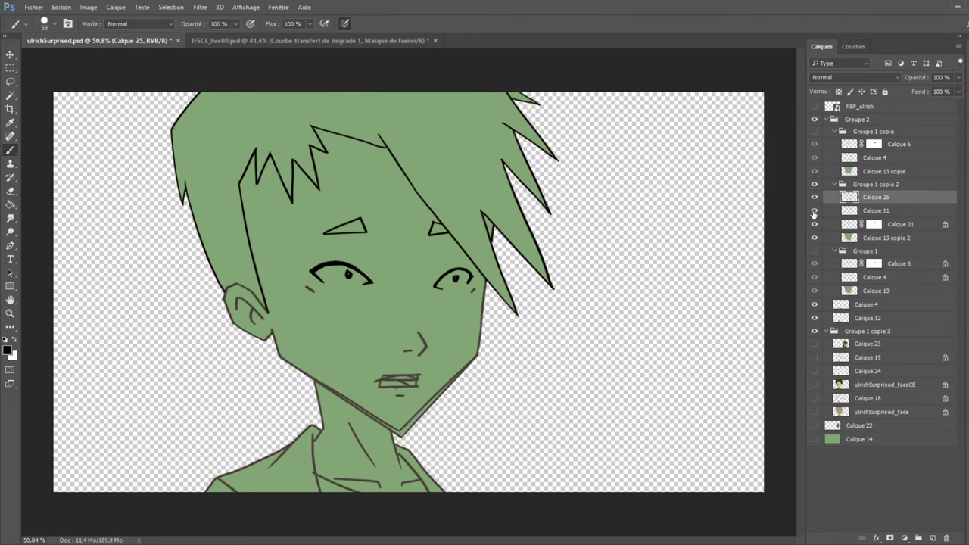
Delete the jaw, nose and mouth outlines from the pasted layer using a rectangular selection around the lower face.
{"action": "left_click", "coordinate": [815, 187]}
{"action": "left_click", "coordinate": [815, 187]}
{"action": "key", "text": "m"}
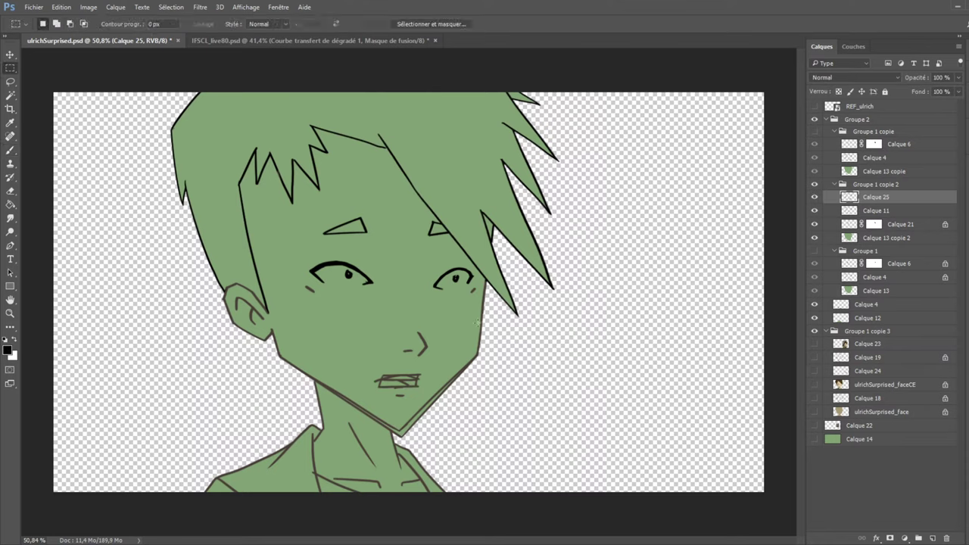
{"action": "left_click_drag", "start_coordinate": [427, 390], "coordinate": [480, 321]}
{"action": "left_click", "coordinate": [278, 446]}
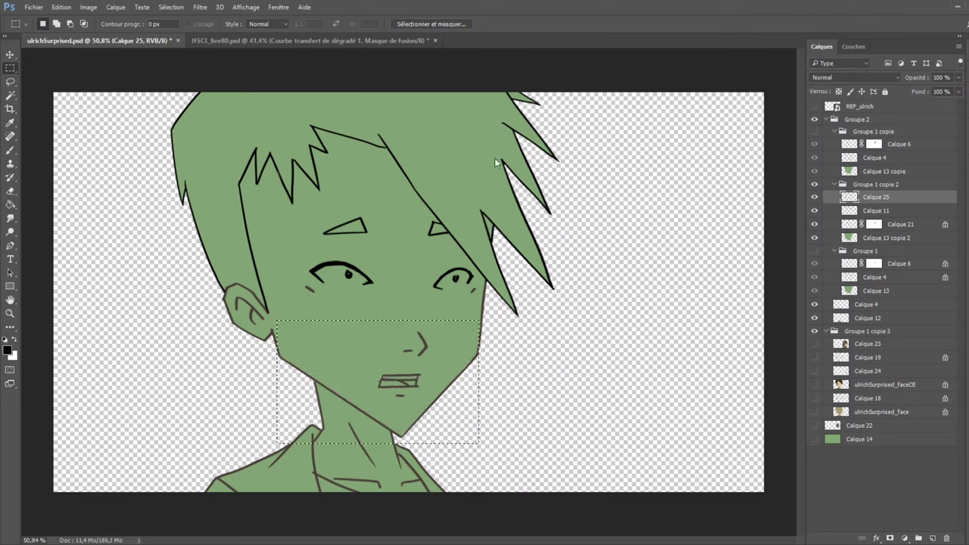
Remove the outlines outside the lower-face selection from Calque 11, and check it against the pasted outlines with Calque 21 hidden.
{"action": "left_click", "coordinate": [877, 211]}
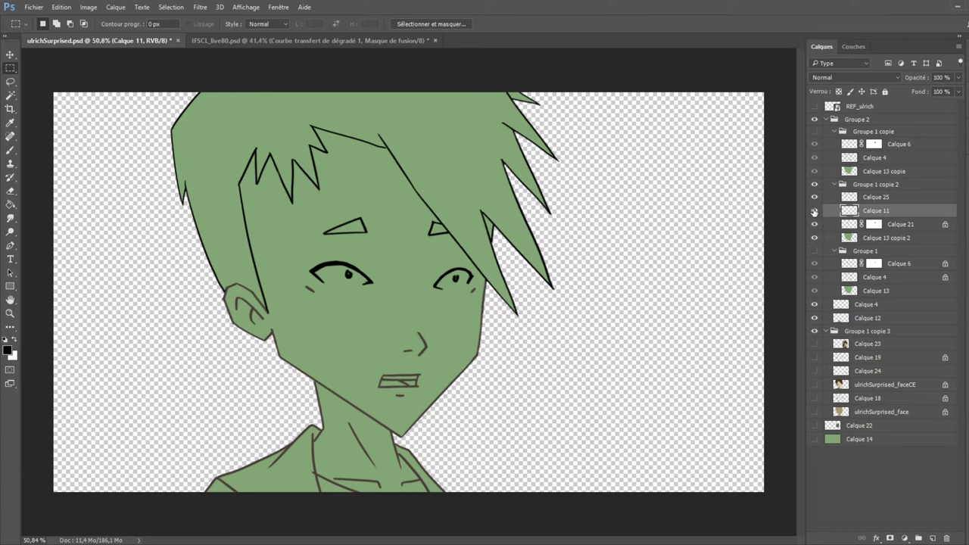
{"action": "left_click", "coordinate": [815, 211]}
{"action": "left_click", "coordinate": [815, 197]}
{"action": "left_click", "coordinate": [814, 211]}
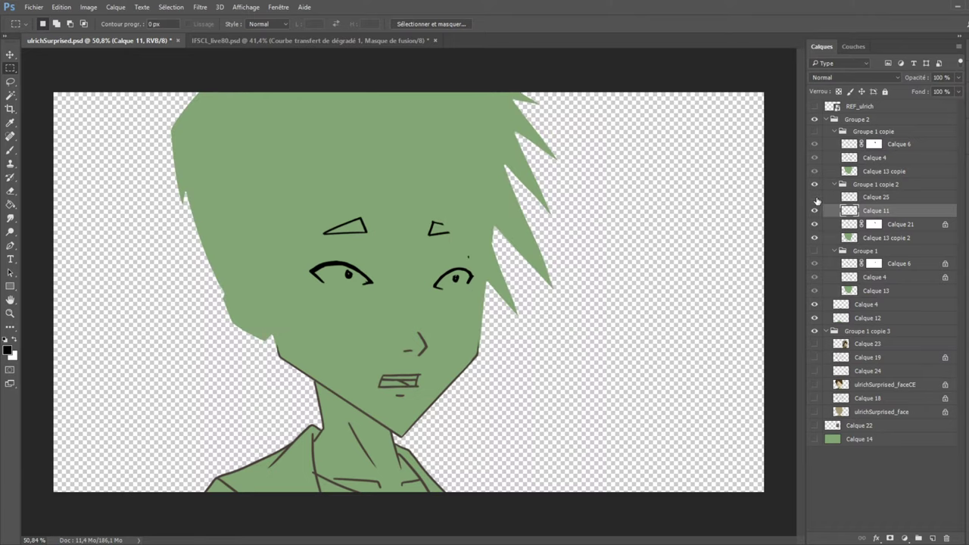
{"action": "left_click", "coordinate": [815, 224]}
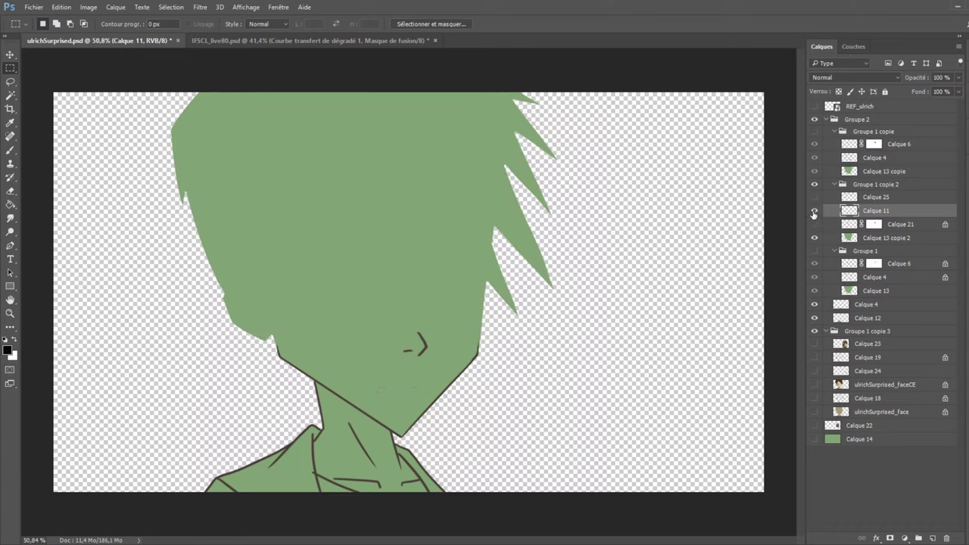
{"action": "left_click", "coordinate": [815, 210]}
{"action": "left_click", "coordinate": [815, 198]}
{"action": "left_click", "coordinate": [815, 211]}
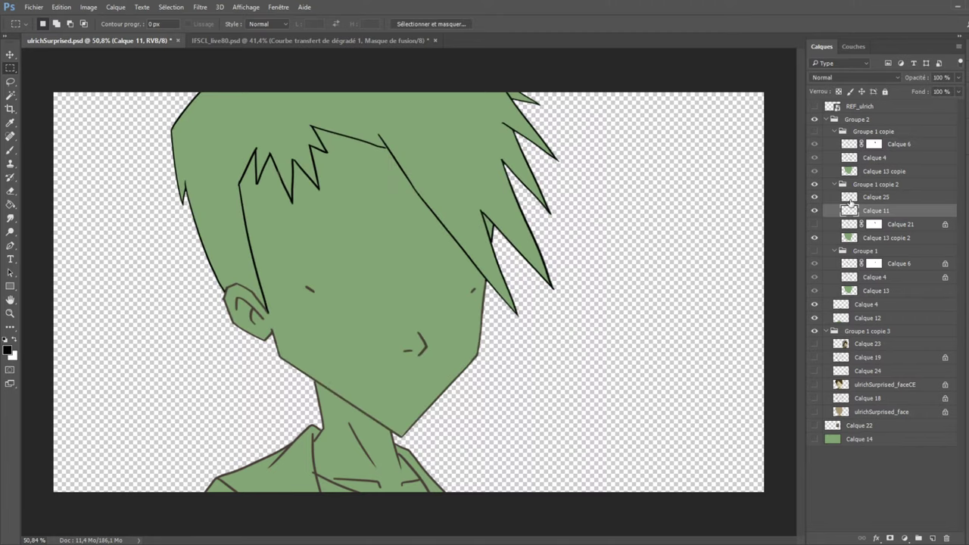
Merge the pasted Calque 25 outlines down into Calque 11 in Groupe 1 copie 2 and show Calque 21 again.
{"action": "left_click", "coordinate": [867, 197]}
{"action": "key", "text": "ctrl+e"}
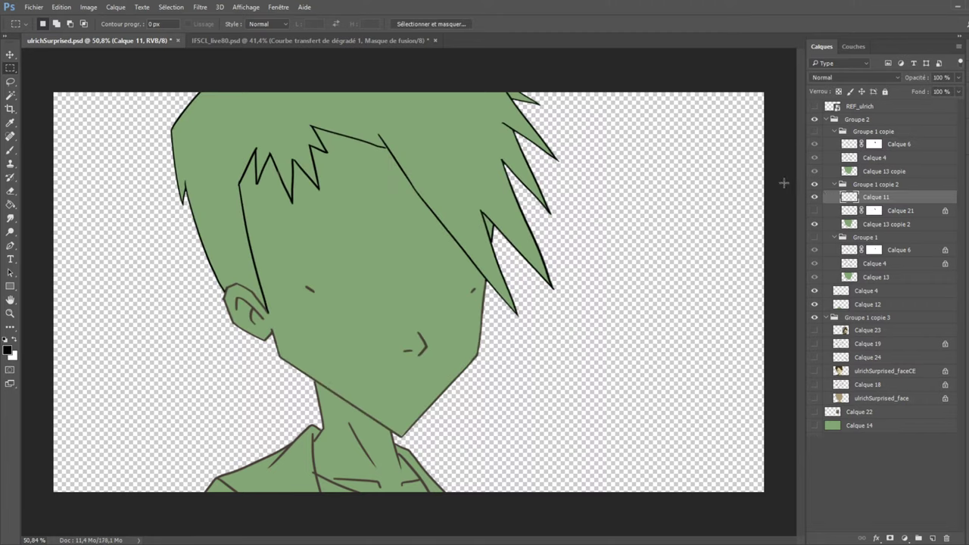
{"action": "left_click", "coordinate": [814, 211]}
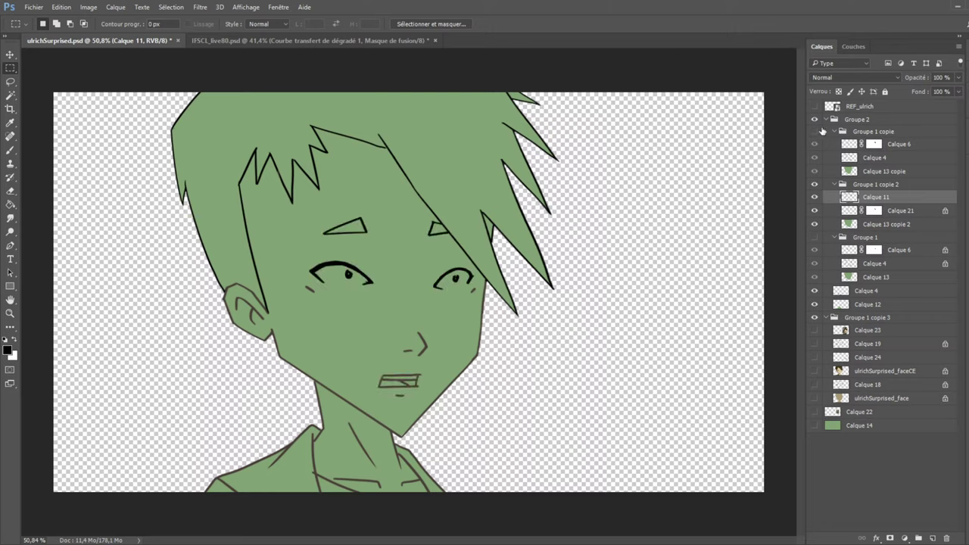
Display Groupe 1 copie, paste the black hair outlines above its Calque 6, and delete that group's old Calque 4.
{"action": "left_click", "coordinate": [815, 132]}
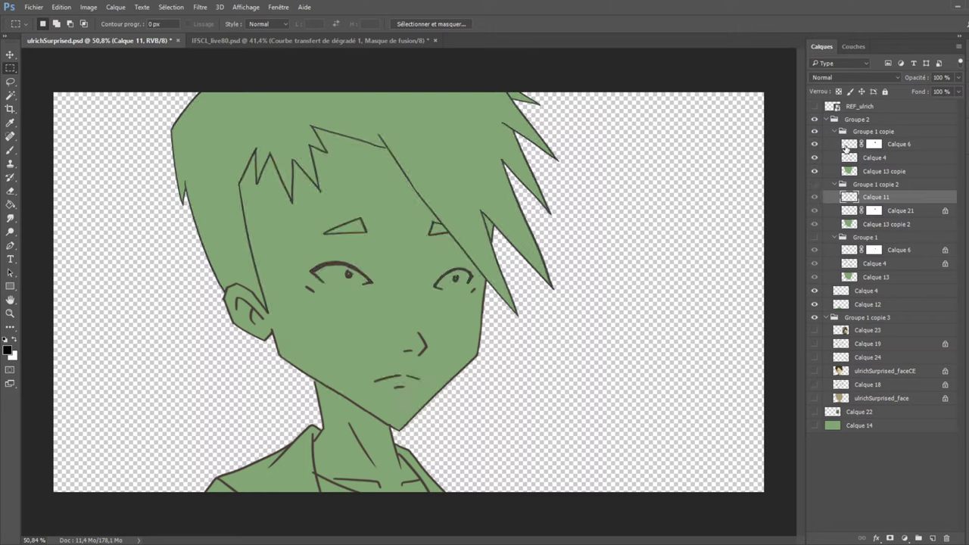
{"action": "left_click", "coordinate": [846, 149]}
{"action": "key", "text": "ctrl+shift+alt+e"}
{"action": "left_click", "coordinate": [815, 171]}
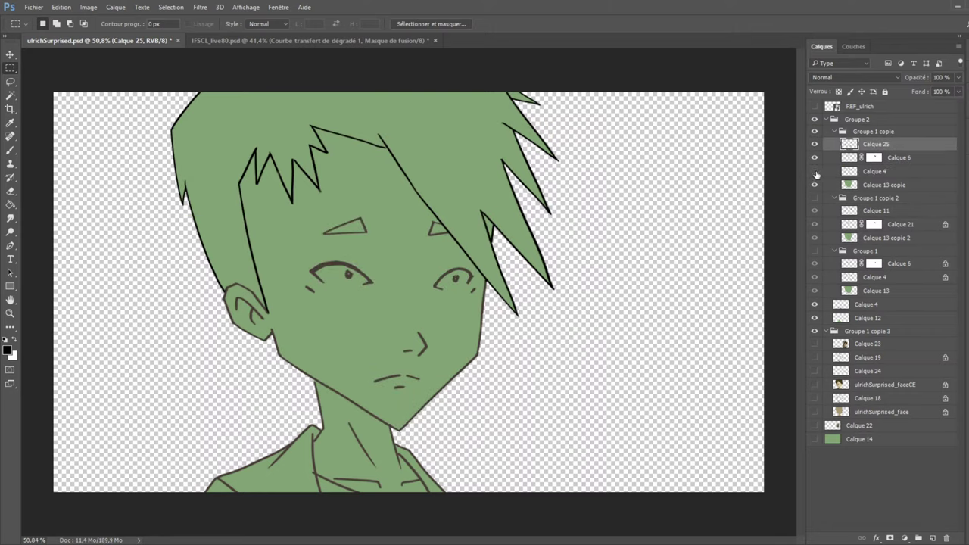
{"action": "left_click", "coordinate": [837, 171]}
{"action": "left_click", "coordinate": [953, 538]}
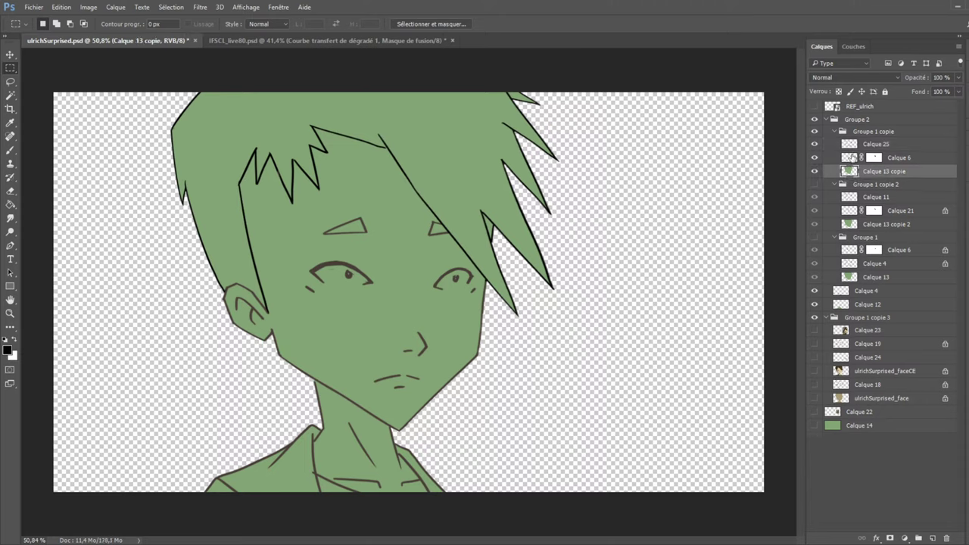
Recolour the eyebrow and eye outlines on Groupe 1 copie's Calque 6 black using pixel rectangles with transparency locked.
{"action": "left_click", "coordinate": [861, 159]}
{"action": "left_click", "coordinate": [11, 287]}
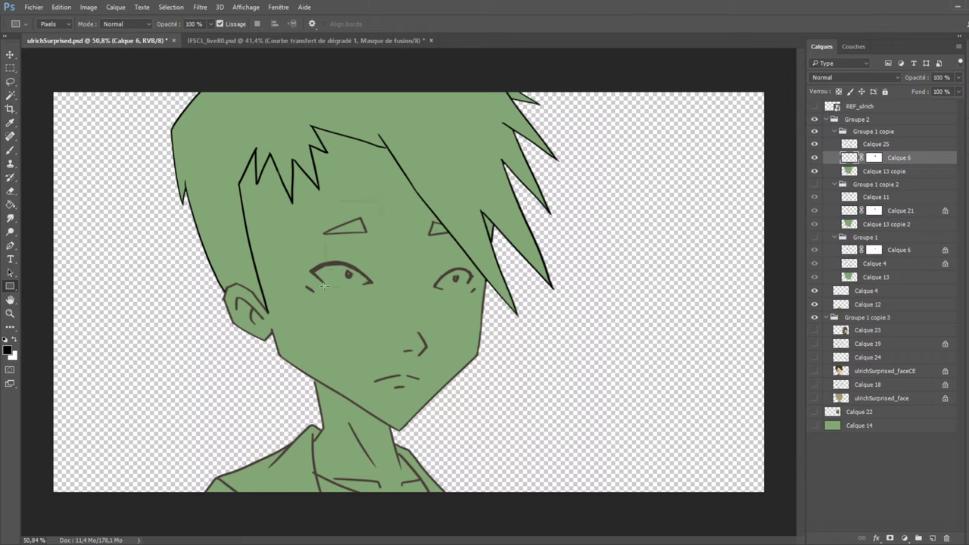
{"action": "left_click_drag", "start_coordinate": [324, 286], "coordinate": [323, 288]}
{"action": "key", "text": "ctrl+z"}
{"action": "key", "text": "slash"}
{"action": "left_click_drag", "start_coordinate": [428, 220], "coordinate": [470, 289]}
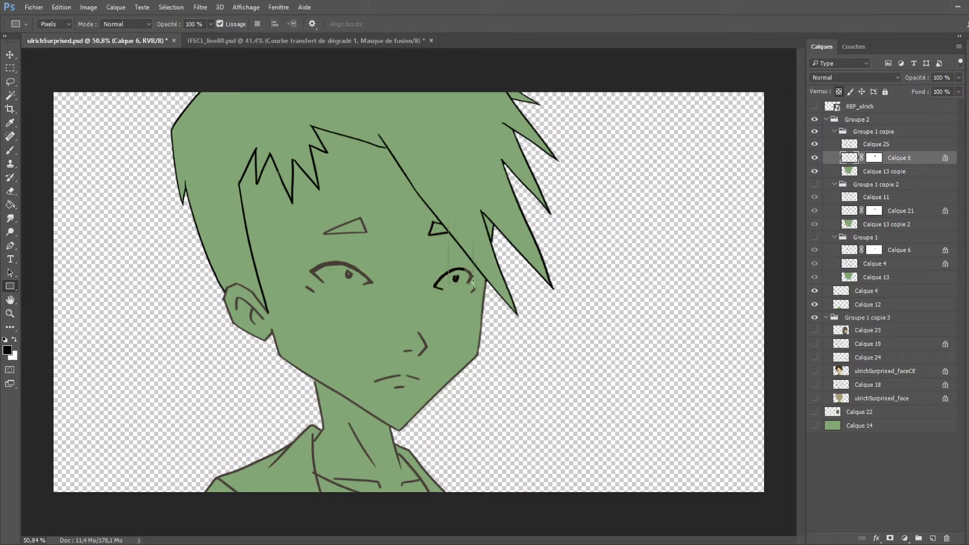
{"action": "mouse_move", "coordinate": [371, 218]}
{"action": "left_mouse_down"}
{"action": "mouse_move", "coordinate": [333, 292]}
{"action": "mouse_move", "coordinate": [327, 280]}
{"action": "left_mouse_up"}
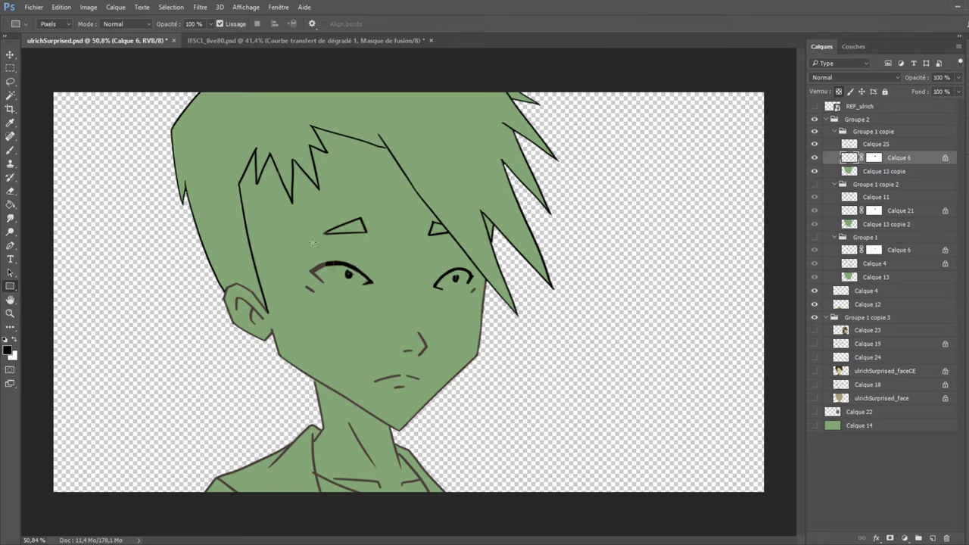
{"action": "left_click_drag", "start_coordinate": [305, 222], "coordinate": [329, 285]}
Collapse Groupe 1 copie and Groupe 1 copie 2, hide both, and display Groupe 1.
{"action": "left_click", "coordinate": [838, 134]}
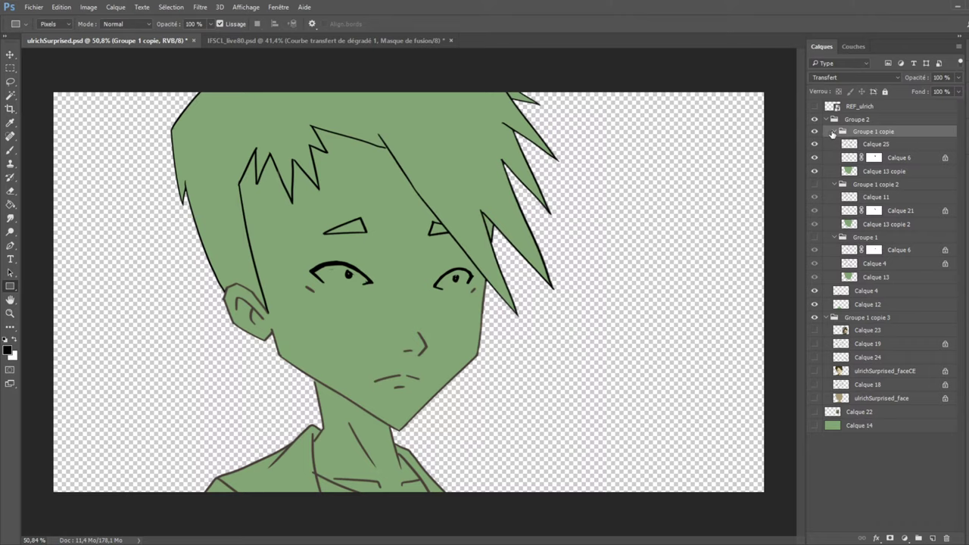
{"action": "left_click", "coordinate": [834, 133]}
{"action": "left_click", "coordinate": [815, 131]}
{"action": "left_click", "coordinate": [815, 143]}
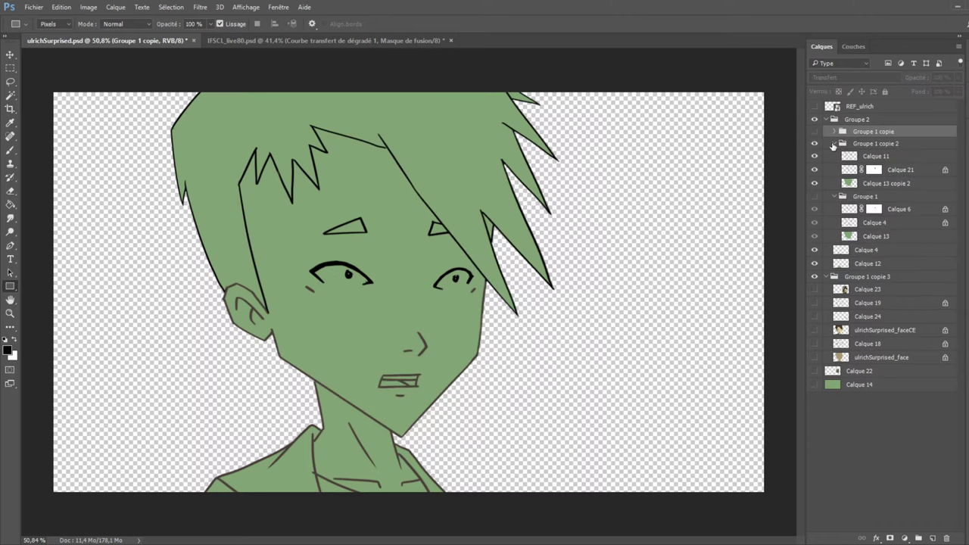
{"action": "left_click", "coordinate": [828, 143]}
{"action": "left_click", "coordinate": [833, 143]}
{"action": "left_click", "coordinate": [814, 143]}
{"action": "left_click", "coordinate": [814, 155]}
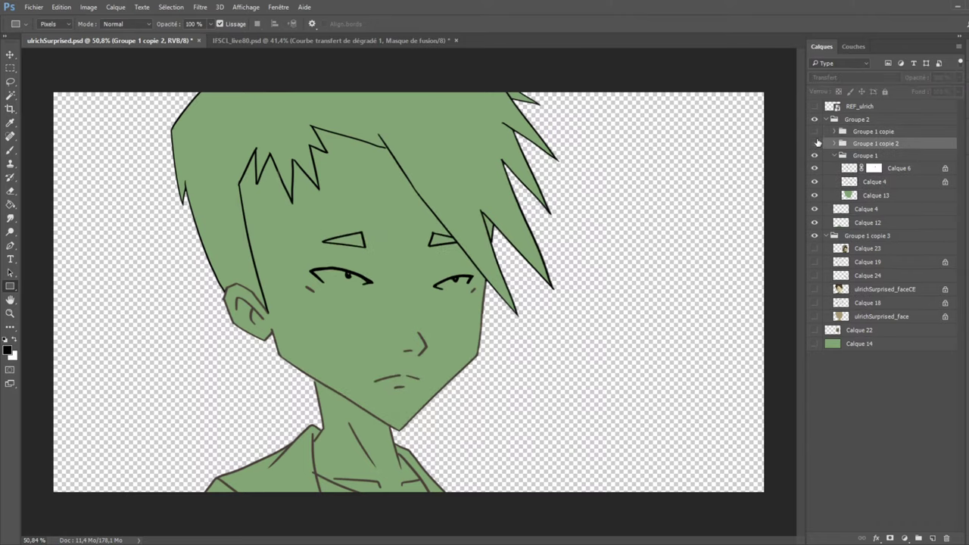
Compare the face versions by toggling Groupe 1 copie and Groupe 1 copie 2 over Groupe 1, keeping Groupe 1 copie displayed.
{"action": "left_click", "coordinate": [814, 143]}
{"action": "left_click", "coordinate": [815, 131]}
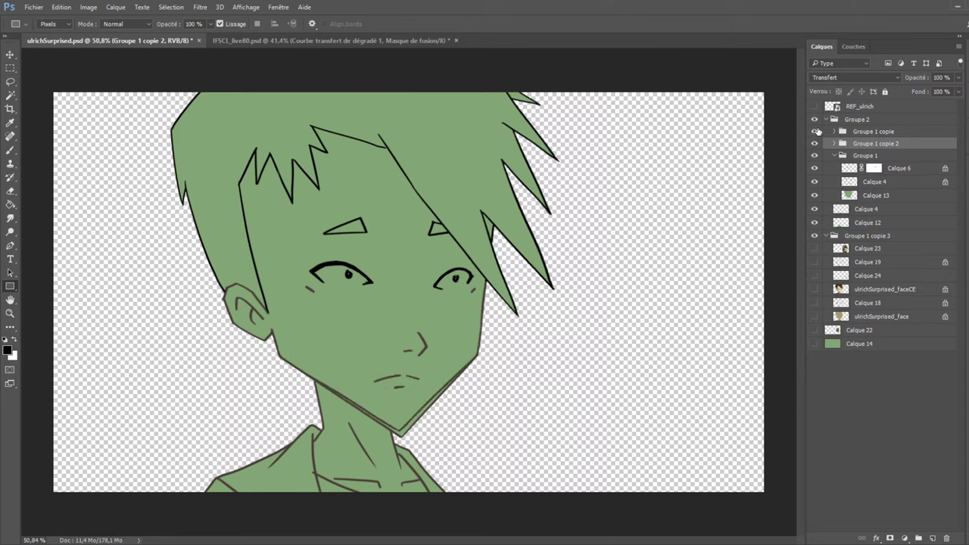
{"action": "left_click", "coordinate": [815, 131]}
{"action": "left_click", "coordinate": [815, 131]}
{"action": "left_click", "coordinate": [815, 131]}
{"action": "left_click", "coordinate": [815, 143]}
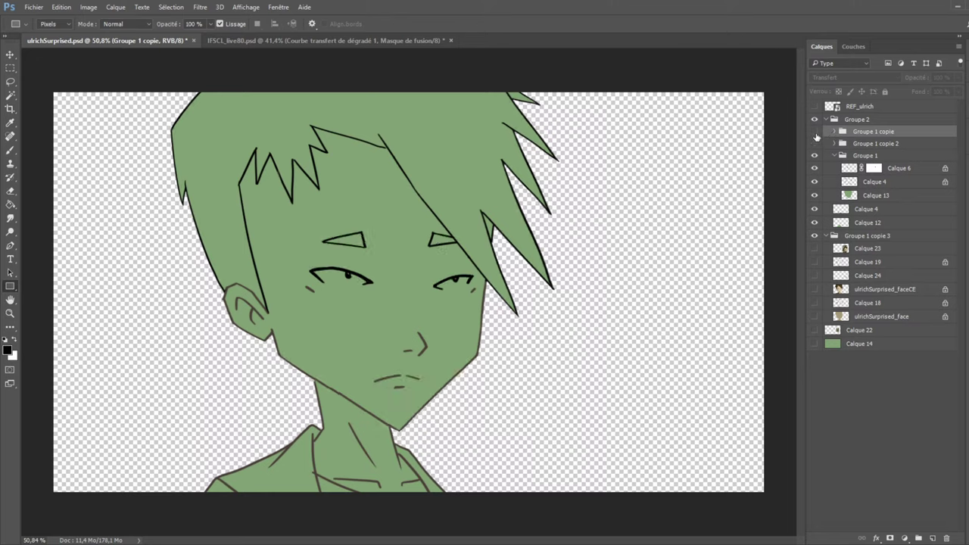
{"action": "left_click", "coordinate": [815, 131]}
Expand Groupe 1 copie, unlock the transparent pixels of its Calque 6, switch to the Eraser, and save the document.
{"action": "left_click", "coordinate": [834, 132]}
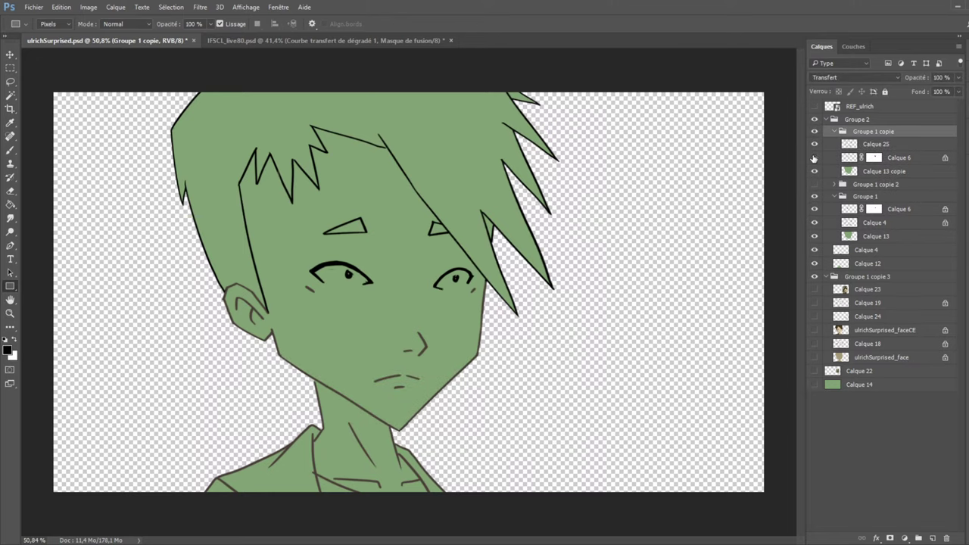
{"action": "left_click", "coordinate": [830, 156]}
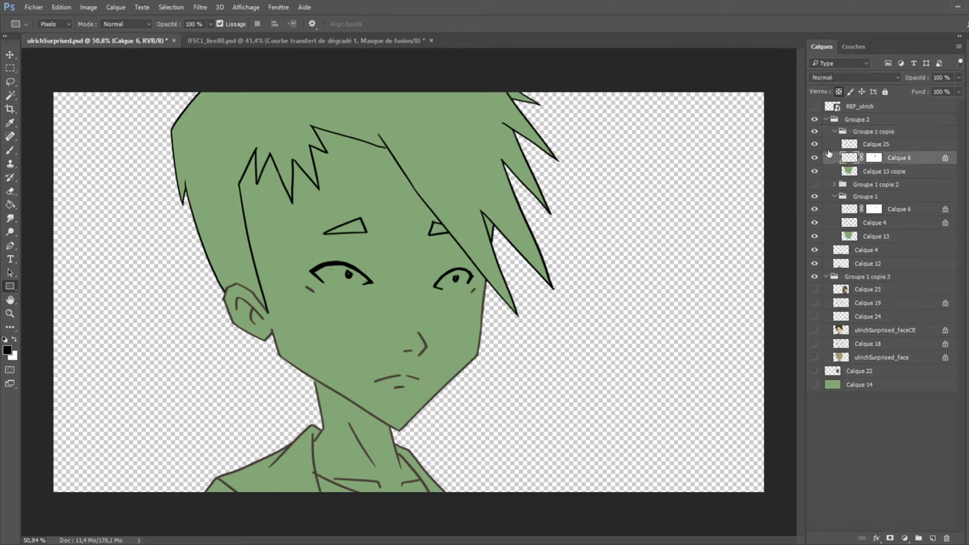
{"action": "key", "text": "e"}
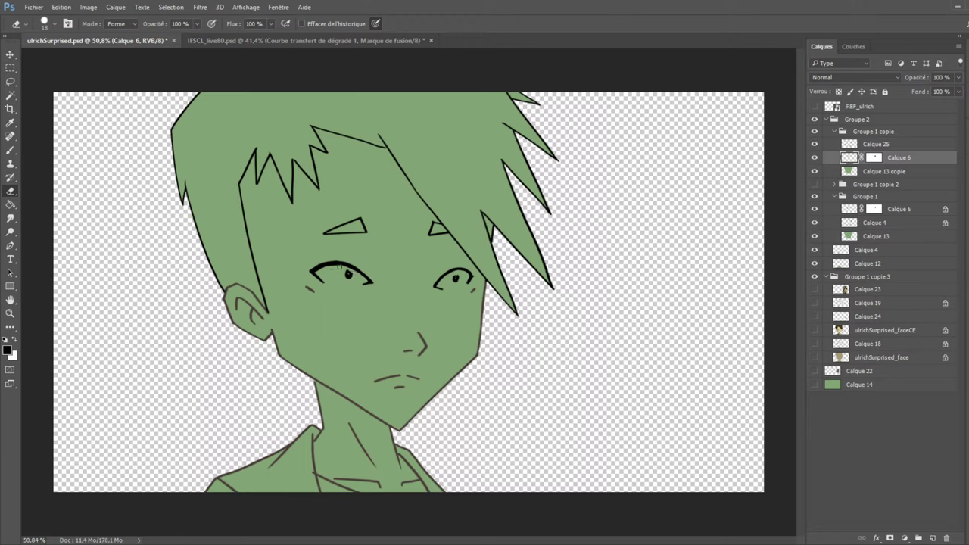
{"action": "key", "text": "ctrl+s"}
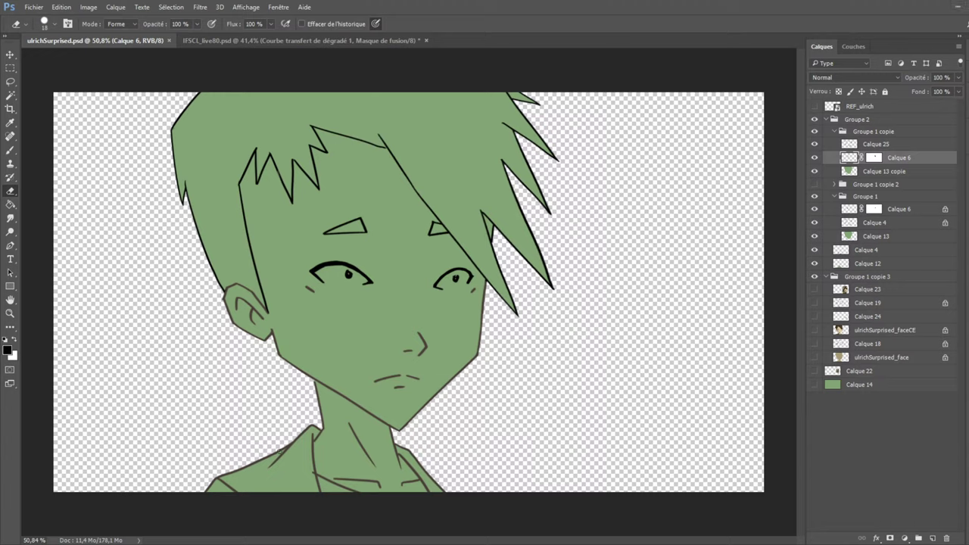
Check Groupe 1 copie against Groupe 1, collapse it, and collapse and hide the whole Groupe 2.
{"action": "left_click", "coordinate": [815, 131]}
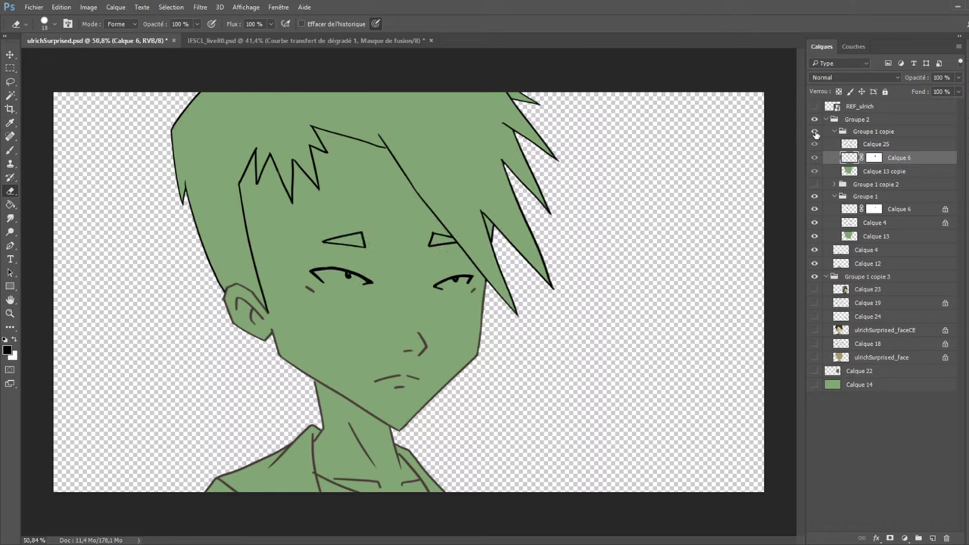
{"action": "left_click", "coordinate": [816, 133]}
{"action": "left_click", "coordinate": [836, 133]}
{"action": "left_click", "coordinate": [834, 132]}
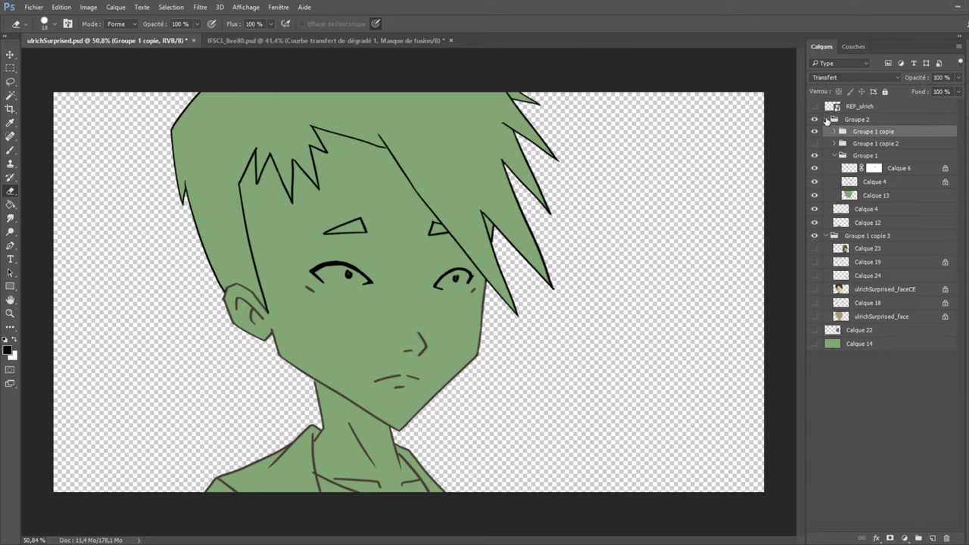
{"action": "left_click", "coordinate": [833, 120]}
{"action": "left_click", "coordinate": [827, 119]}
{"action": "left_click", "coordinate": [815, 120]}
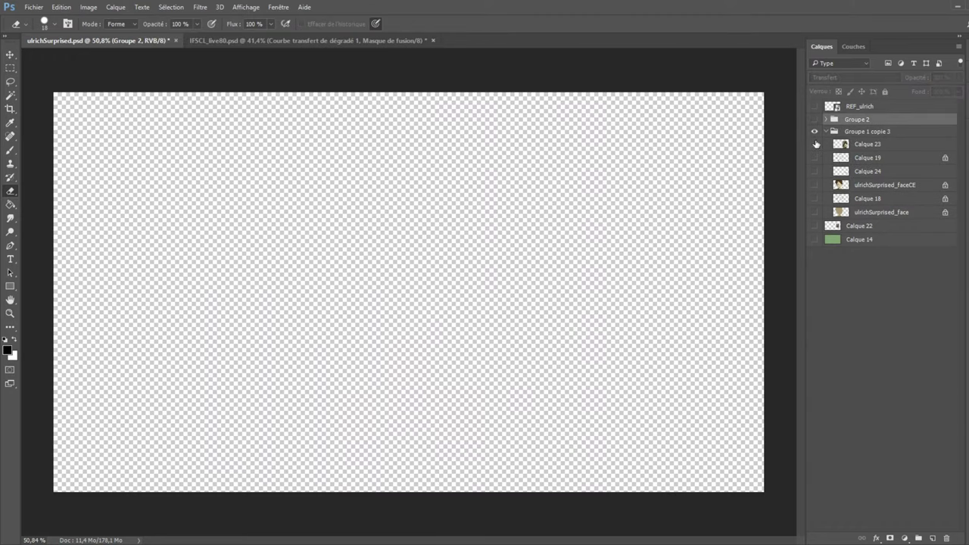
Examine the Calque 23 reference, Calque 19 outlines and Calque 24 in Groupe 1 copie 3 by showing and hiding them.
{"action": "left_click_drag", "start_coordinate": [816, 144], "coordinate": [815, 158]}
{"action": "left_click", "coordinate": [815, 158]}
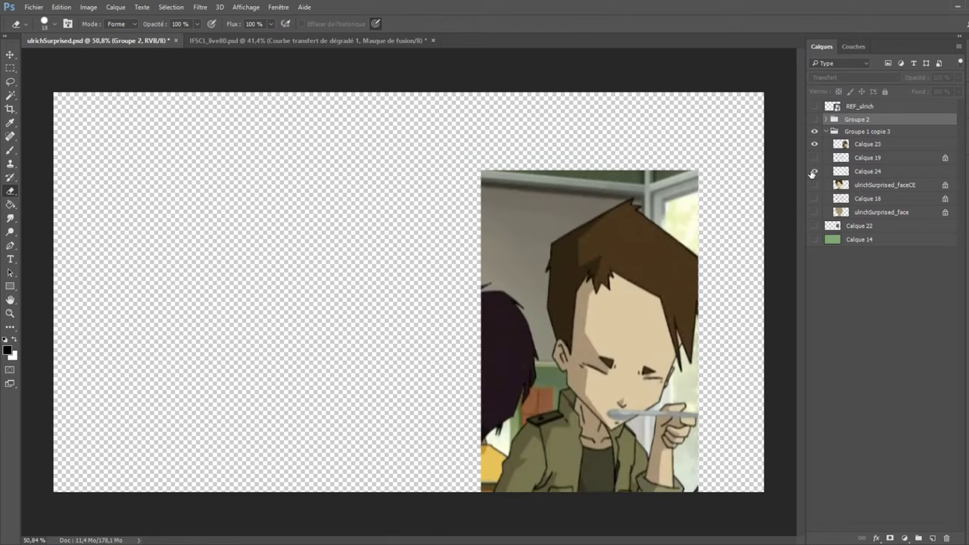
{"action": "left_click", "coordinate": [816, 144]}
{"action": "left_click", "coordinate": [814, 158]}
{"action": "left_click", "coordinate": [815, 171]}
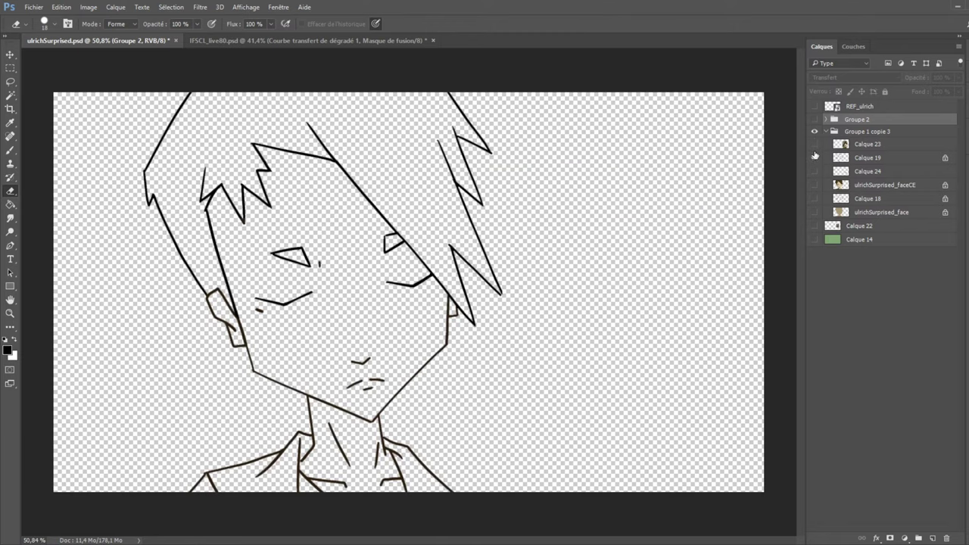
{"action": "left_click", "coordinate": [815, 144]}
{"action": "left_click", "coordinate": [815, 144]}
{"action": "left_click", "coordinate": [815, 157]}
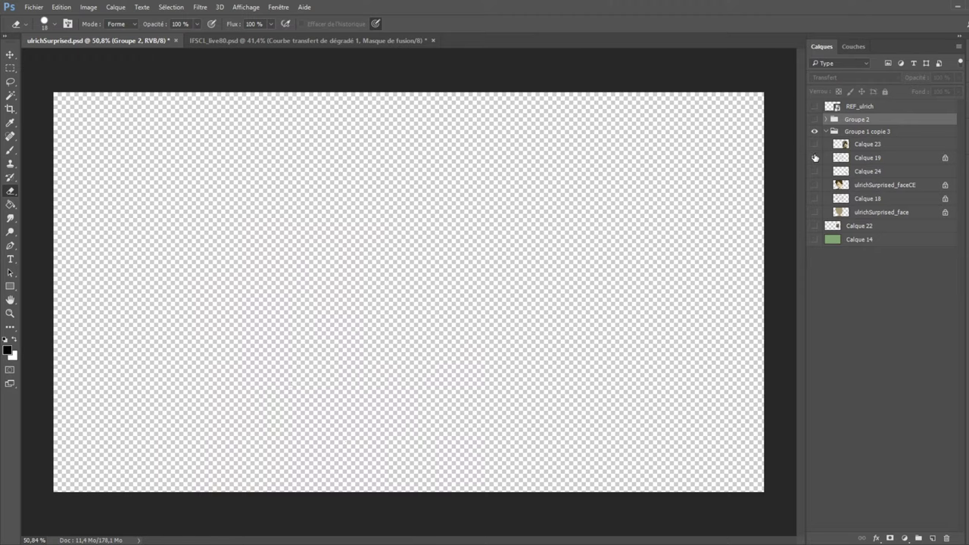
{"action": "left_click", "coordinate": [815, 158]}
{"action": "left_click", "coordinate": [815, 157]}
Display Calque 19 with ulrichSurprised_faceCE, hide Calque 24, and move ulrichSurprised_faceCE directly beneath Calque 19.
{"action": "left_click", "coordinate": [814, 172]}
{"action": "left_click", "coordinate": [814, 185]}
{"action": "left_click", "coordinate": [815, 157]}
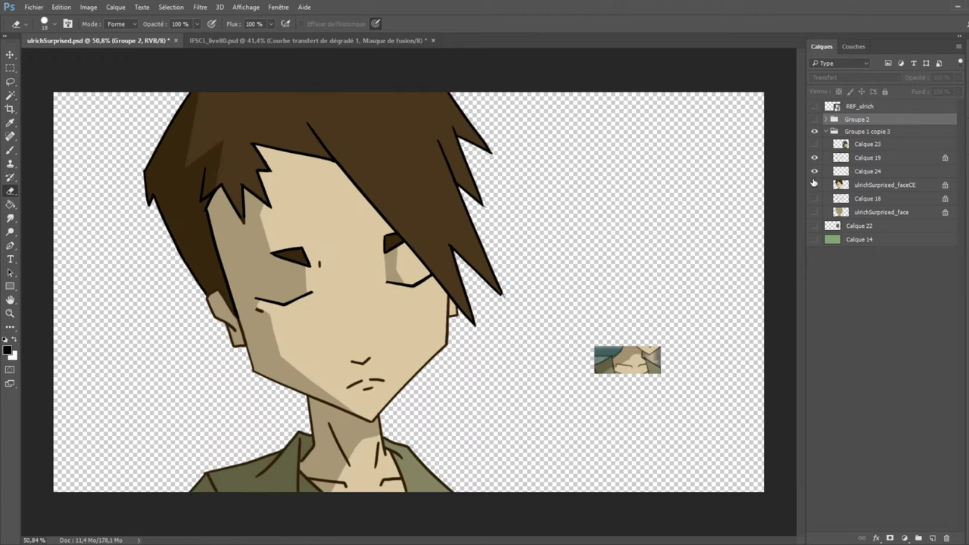
{"action": "left_click", "coordinate": [815, 171]}
{"action": "left_click_drag", "start_coordinate": [831, 185], "coordinate": [834, 168]}
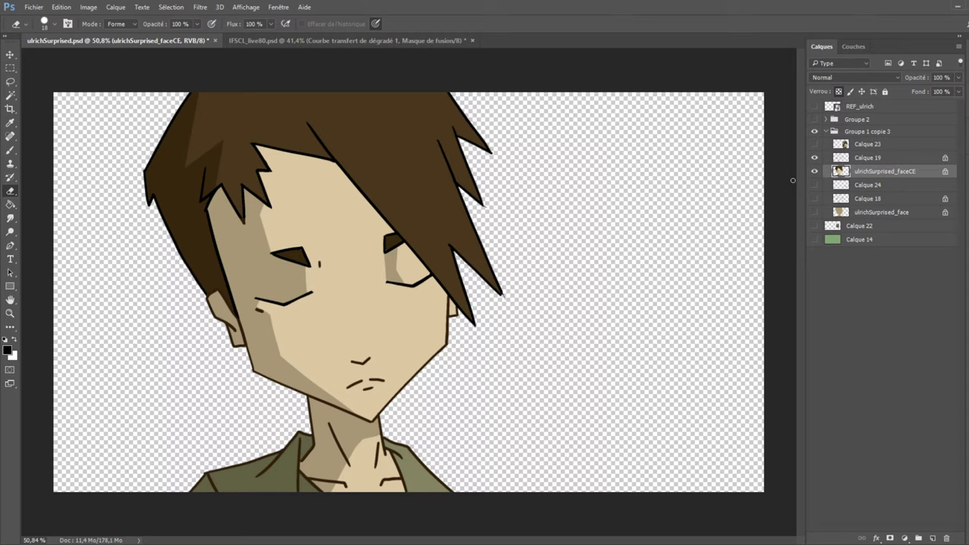
Examine the Calque 19 outlines and the ulrichSurprised_faceCE colours separately by toggling each layer's visibility.
{"action": "left_click", "coordinate": [815, 144]}
{"action": "left_click", "coordinate": [815, 143]}
{"action": "left_click", "coordinate": [815, 157]}
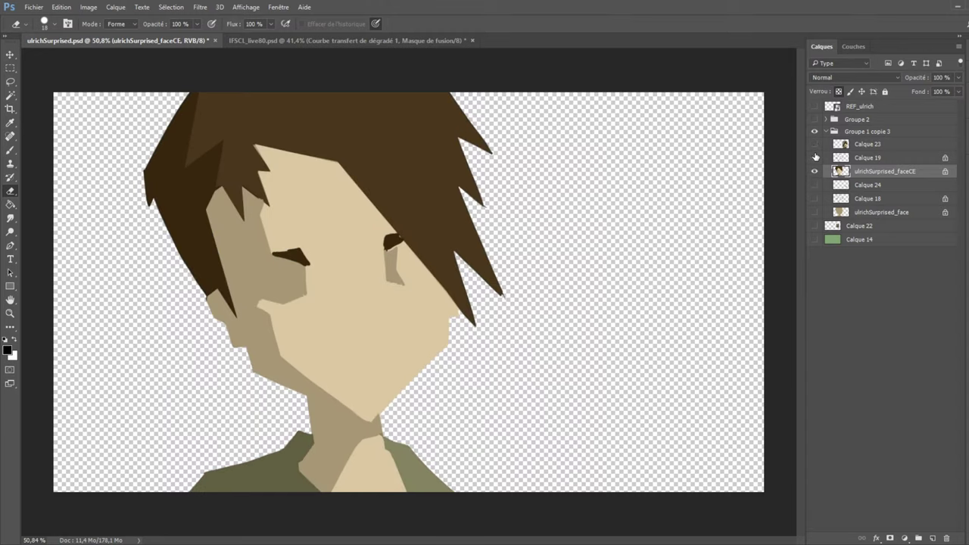
{"action": "left_click", "coordinate": [815, 157]}
{"action": "left_click", "coordinate": [868, 157]}
{"action": "key", "text": "h"}
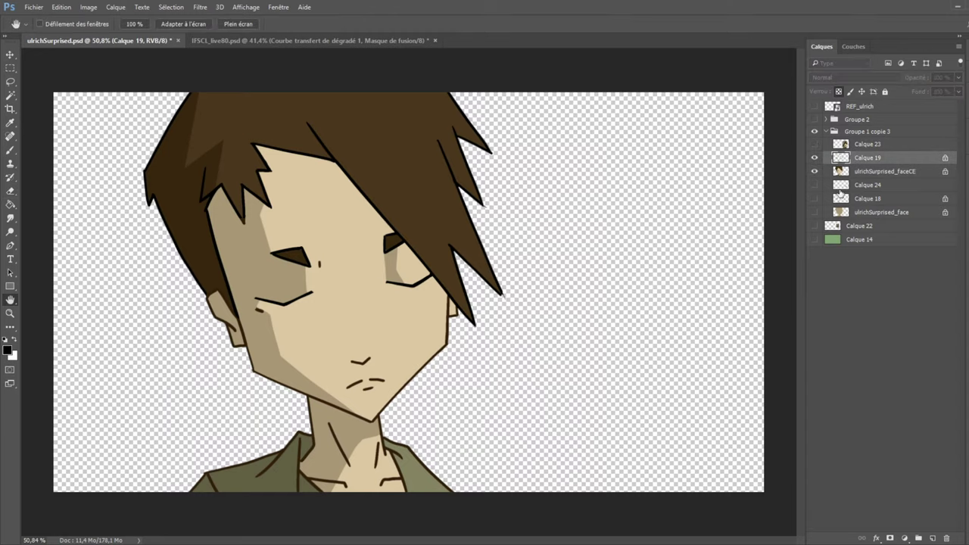
{"action": "key", "text": "e"}
{"action": "left_click", "coordinate": [815, 171]}
{"action": "left_click", "coordinate": [815, 171]}
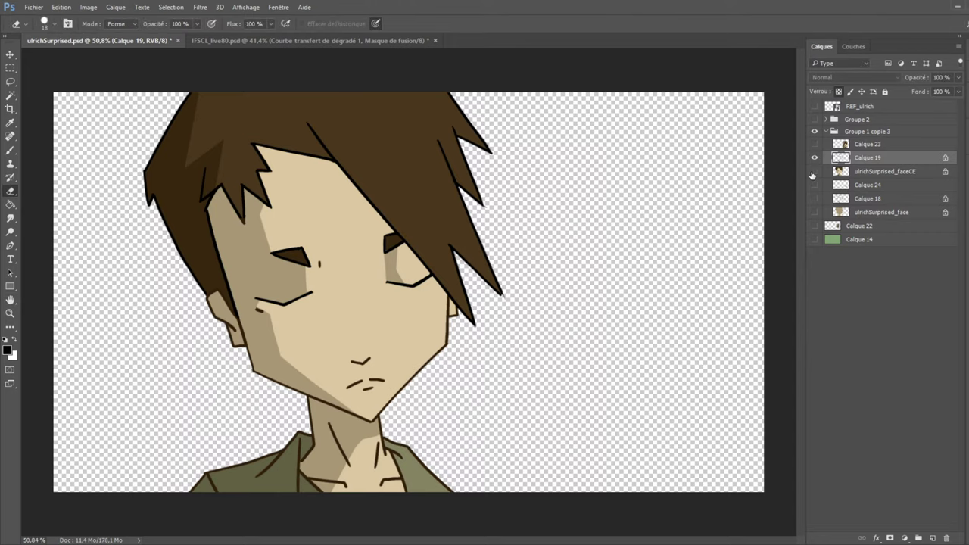
{"action": "left_click", "coordinate": [815, 171]}
{"action": "left_click", "coordinate": [814, 172]}
Frame the whole character with a rectangular selection on ulrichSurprised_faceCE, check the Calque 19 outlines, and clear the selection.
{"action": "left_click", "coordinate": [906, 172]}
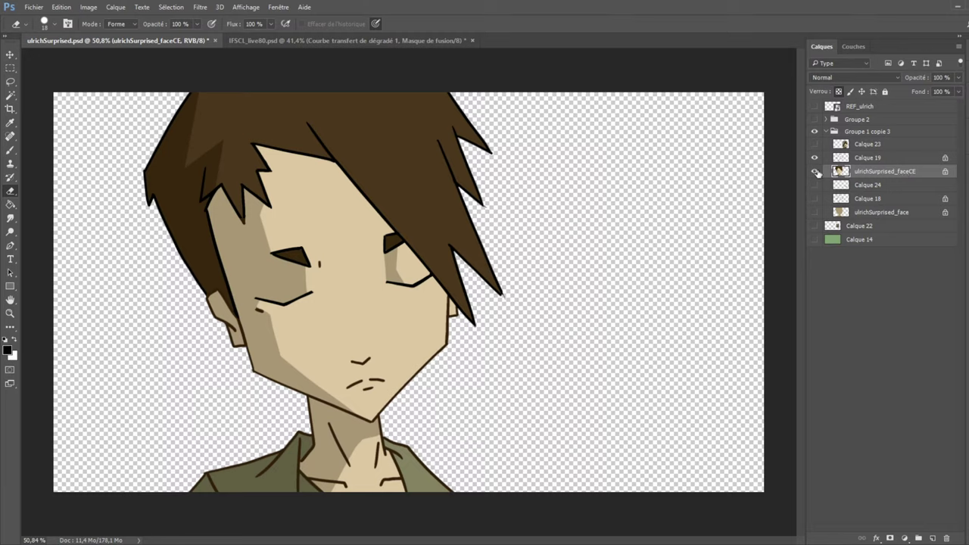
{"action": "left_click", "coordinate": [10, 68]}
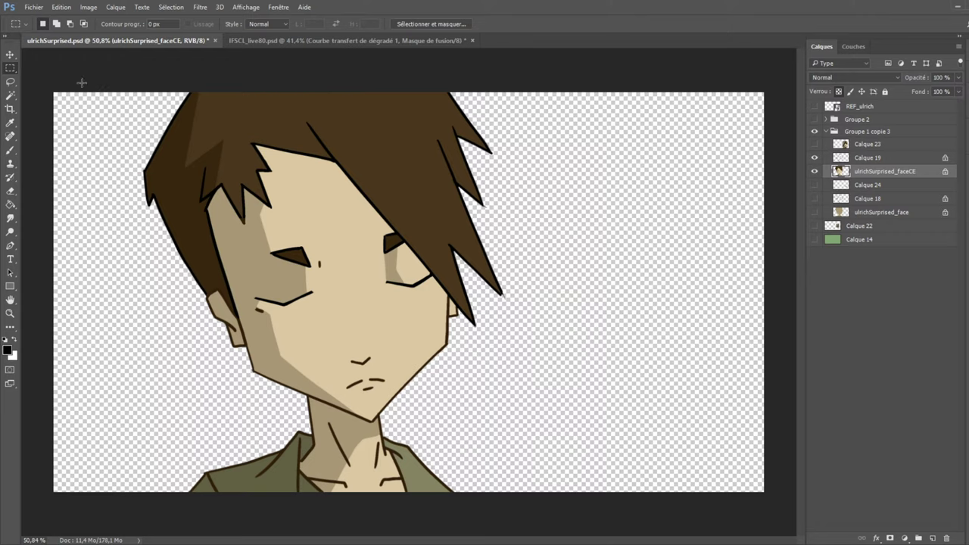
{"action": "left_click_drag", "start_coordinate": [81, 84], "coordinate": [598, 542]}
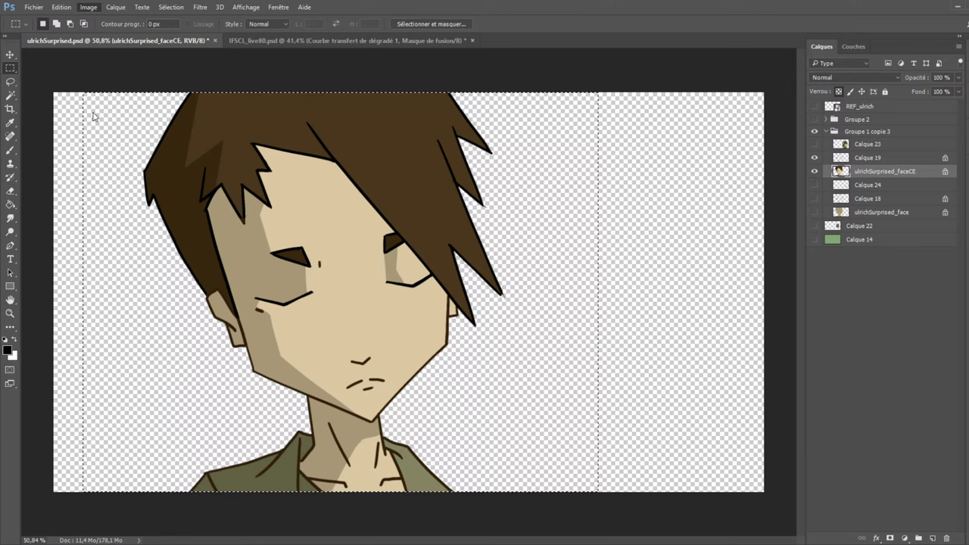
{"action": "key", "text": "ctrl+alt+shift+c"}
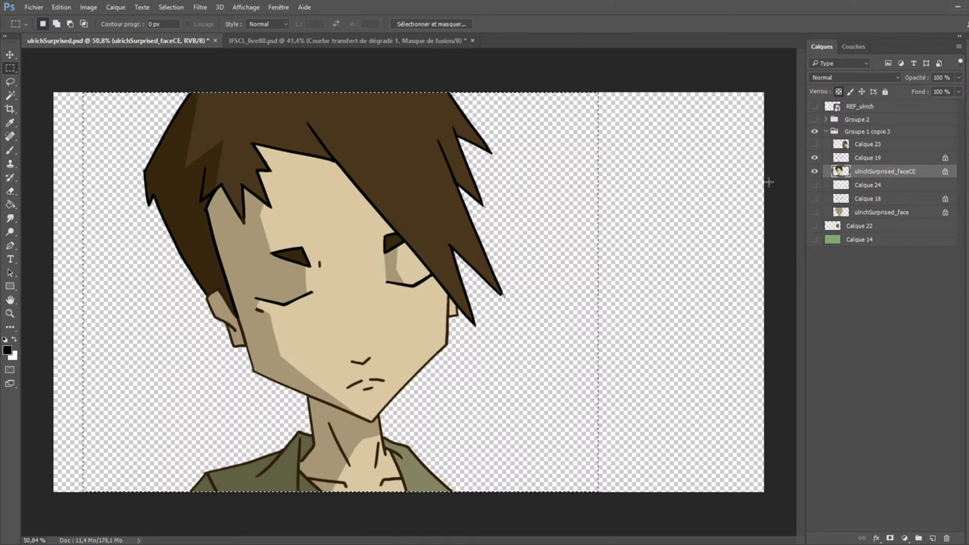
{"action": "left_click", "coordinate": [815, 157]}
{"action": "left_click", "coordinate": [815, 157]}
{"action": "left_click", "coordinate": [858, 157]}
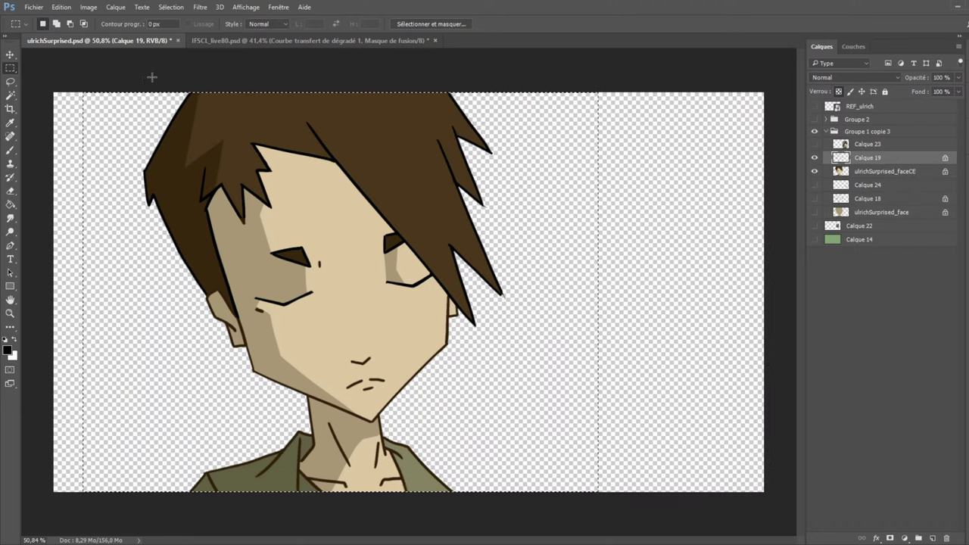
{"action": "left_click", "coordinate": [151, 77]}
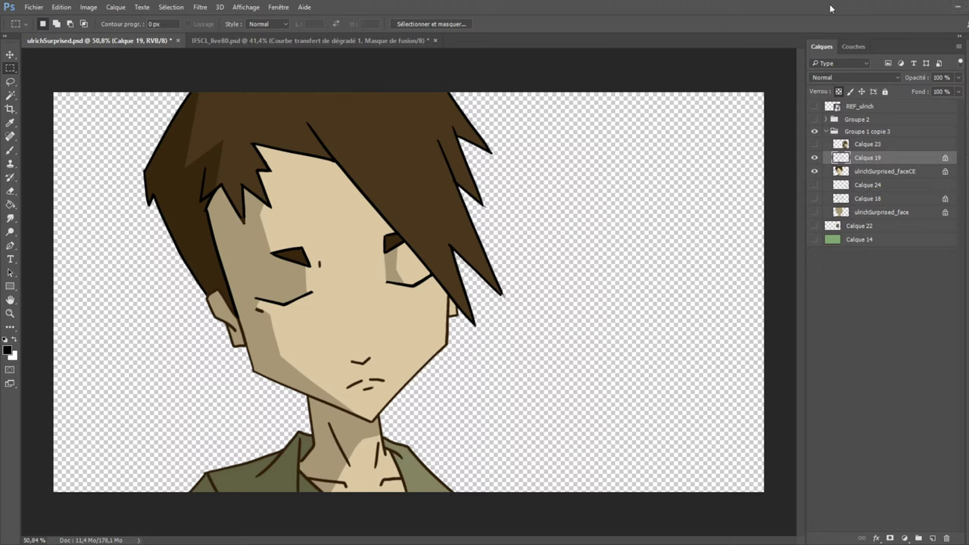
Compare ulrichSurprised_faceCE with the Calque 19 outlines, and select the whole canvas on ulrichSurprised_faceCE to copy its colours.
{"action": "left_click", "coordinate": [815, 172]}
{"action": "left_click", "coordinate": [814, 171]}
{"action": "left_click", "coordinate": [815, 158]}
{"action": "left_click", "coordinate": [814, 171]}
{"action": "left_click", "coordinate": [815, 171]}
{"action": "left_click", "coordinate": [849, 169], "text": "ctrl"}
{"action": "left_click", "coordinate": [851, 170]}
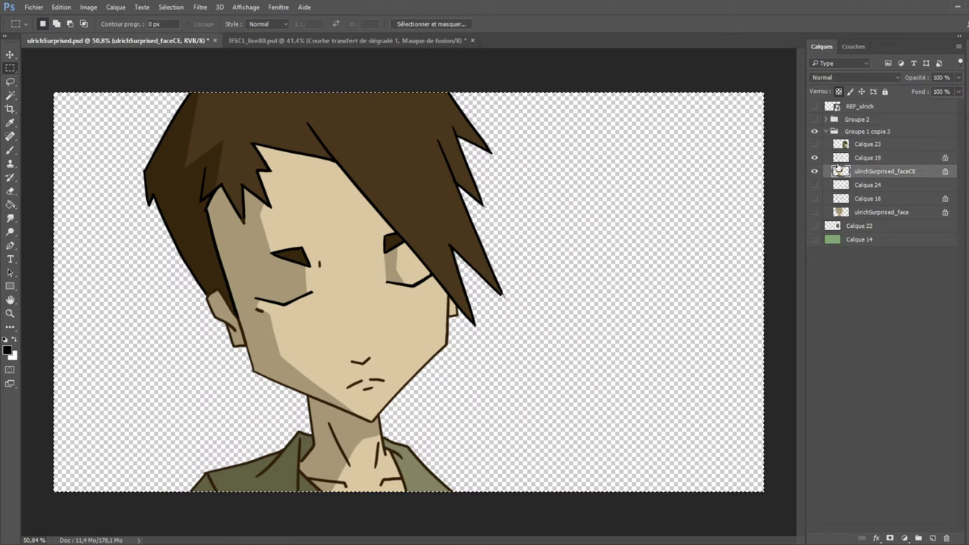
Hide Calque 19 and ulrichSurprised_faceCE, and show the Calque 18 outlines with the ulrichSurprised_face layer.
{"action": "left_click", "coordinate": [815, 157]}
{"action": "left_click", "coordinate": [815, 171]}
{"action": "left_click", "coordinate": [815, 198]}
{"action": "left_click", "coordinate": [815, 212]}
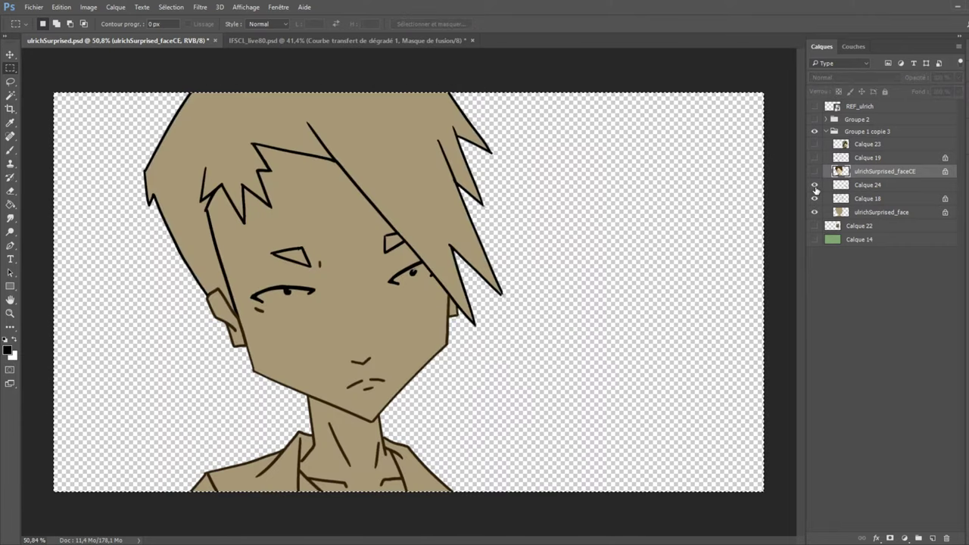
{"action": "left_click", "coordinate": [815, 198]}
{"action": "left_click", "coordinate": [815, 199]}
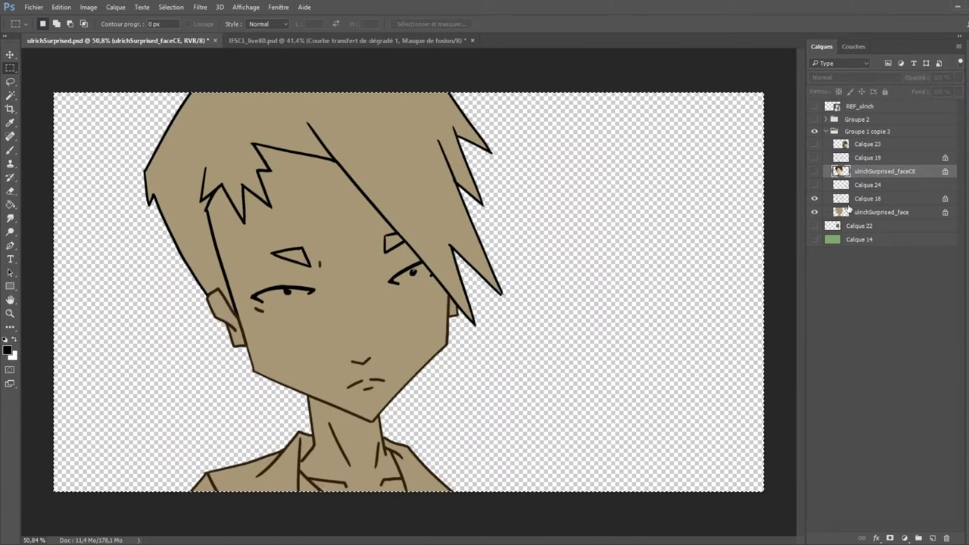
Paste the copied face colours onto a layer directly beneath Calque 18 and delete the ulrichSurprised_face layer.
{"action": "left_click", "coordinate": [868, 199]}
{"action": "key", "text": "ctrl+v"}
{"action": "left_click_drag", "start_coordinate": [873, 201], "coordinate": [871, 220]}
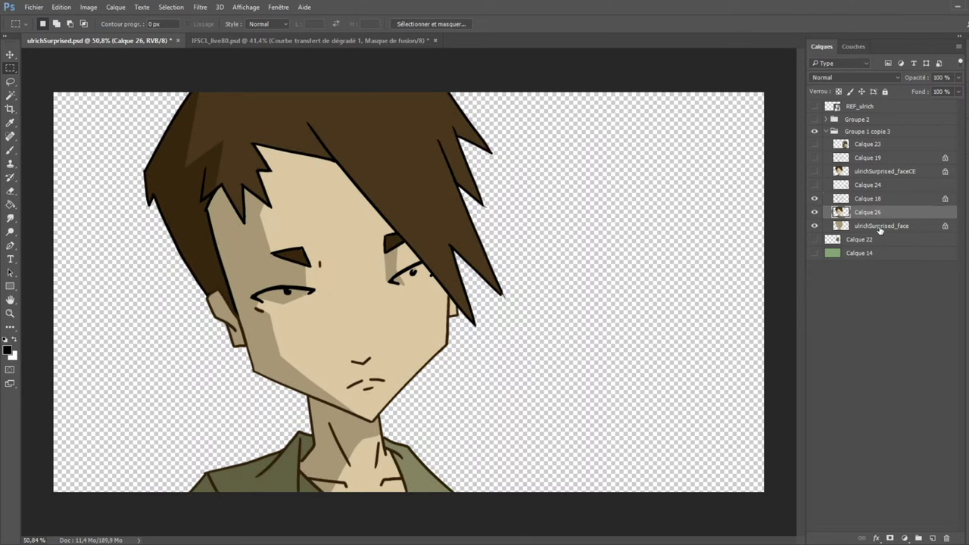
{"action": "left_click", "coordinate": [863, 227]}
{"action": "left_click", "coordinate": [948, 537]}
{"action": "left_click", "coordinate": [853, 198]}
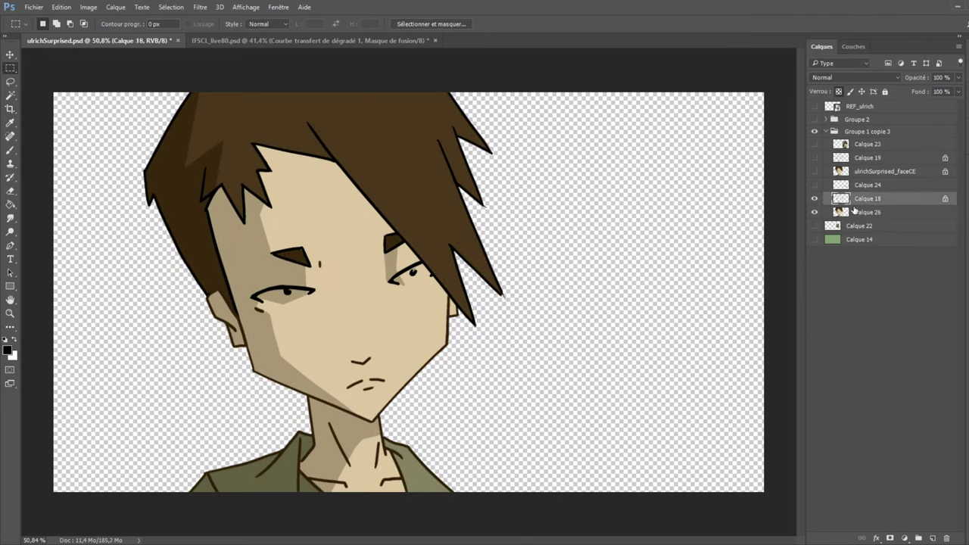
Check the reference layers for an eye colour, and paint the eye beside the long fringe light grey on Calque 26 with a size 33 brush.
{"action": "left_click", "coordinate": [11, 151]}
{"action": "left_click", "coordinate": [814, 184]}
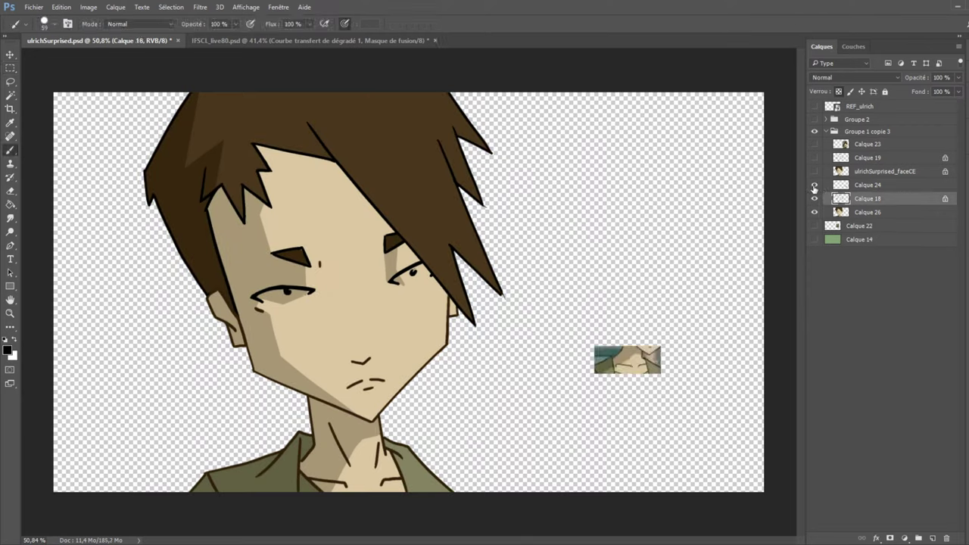
{"action": "left_click", "coordinate": [815, 185]}
{"action": "left_click", "coordinate": [815, 106]}
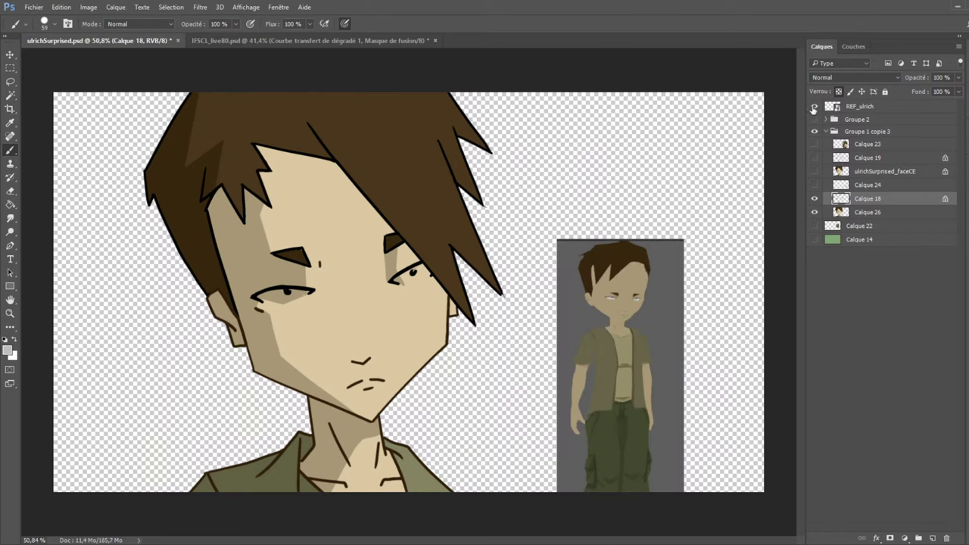
{"action": "left_click", "coordinate": [815, 106]}
{"action": "left_click", "coordinate": [814, 119]}
{"action": "left_click", "coordinate": [814, 120]}
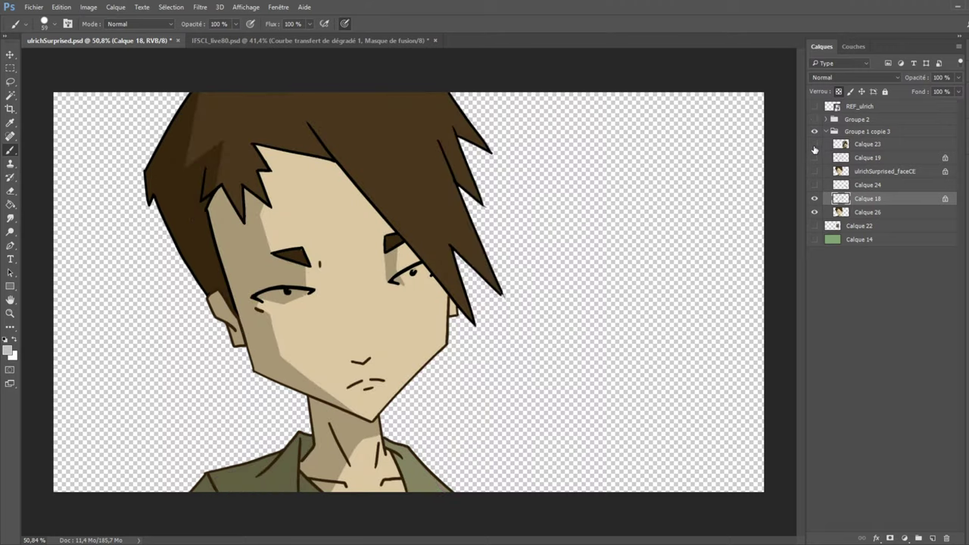
{"action": "left_click", "coordinate": [815, 144]}
{"action": "left_click", "coordinate": [815, 144]}
{"action": "left_click", "coordinate": [863, 212]}
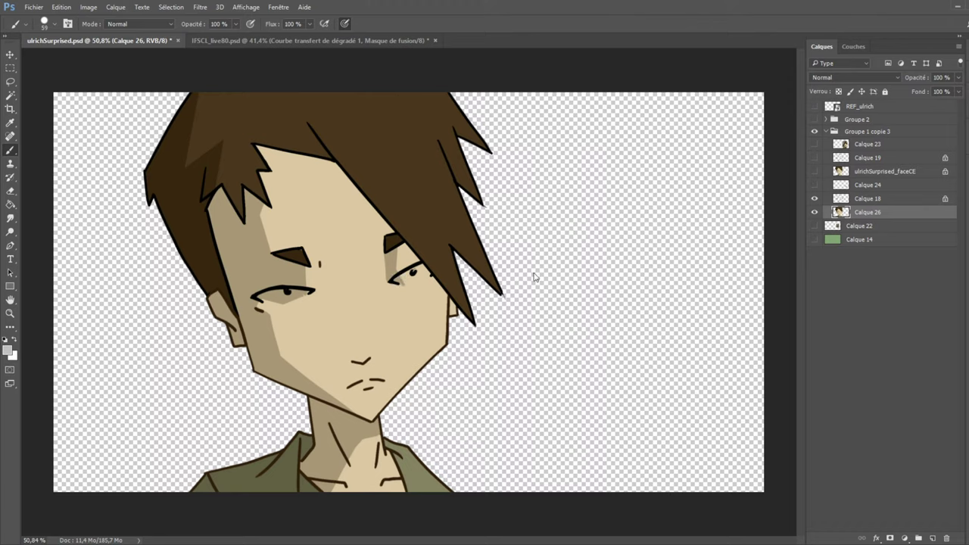
{"action": "key", "text": "bracketleft"}
Paste the copied eye reference image, place it beside the character and enlarge it to about 211%.
{"action": "left_click", "coordinate": [10, 67]}
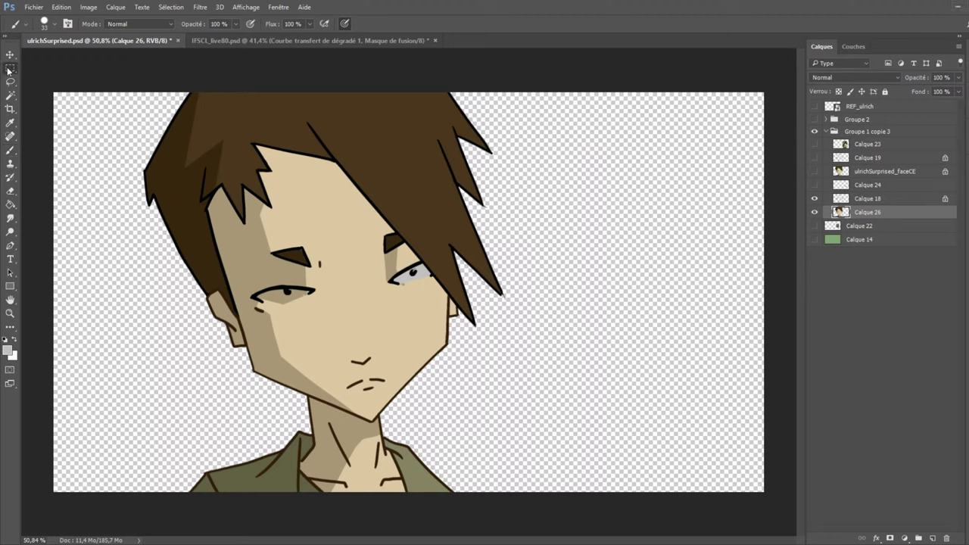
{"action": "key", "text": "ctrl+v"}
{"action": "left_click_drag", "start_coordinate": [433, 315], "coordinate": [621, 332]}
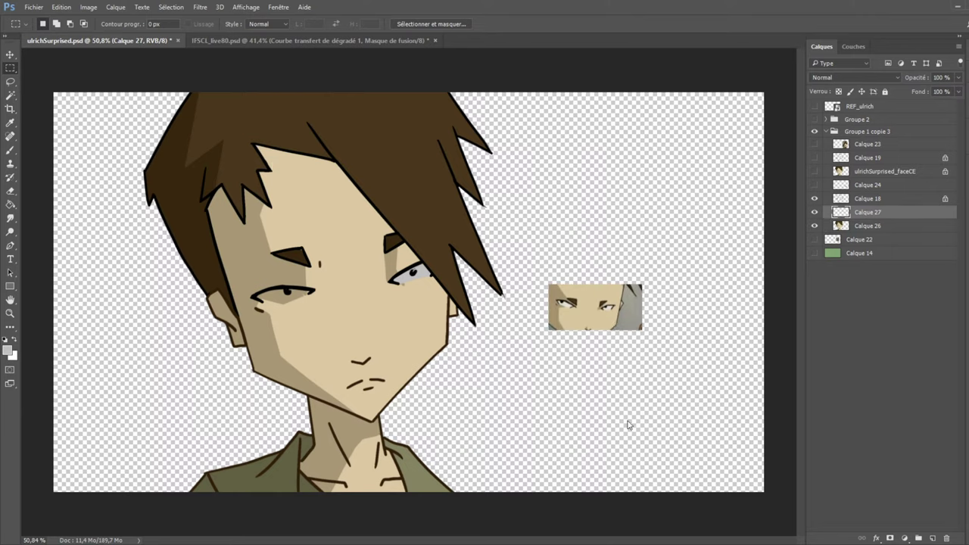
{"action": "key", "text": "ctrl+t"}
{"action": "left_click_drag", "start_coordinate": [640, 328], "coordinate": [747, 381]}
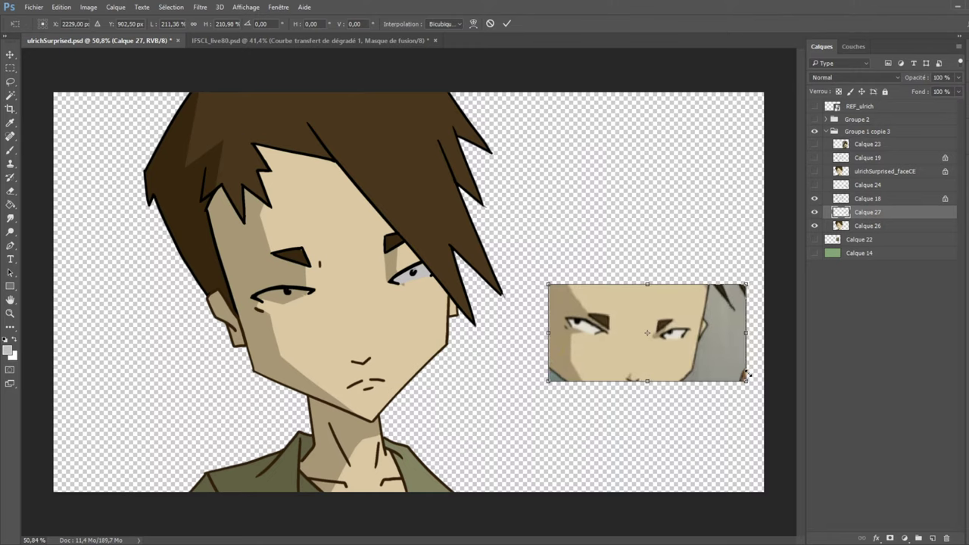
{"action": "key", "text": "Return"}
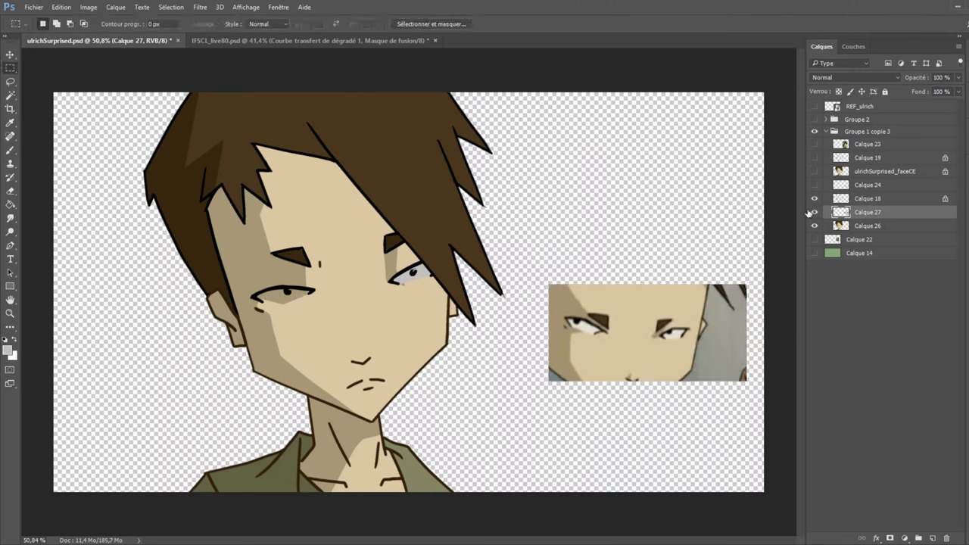
{"action": "left_click", "coordinate": [813, 212]}
{"action": "left_click", "coordinate": [813, 213]}
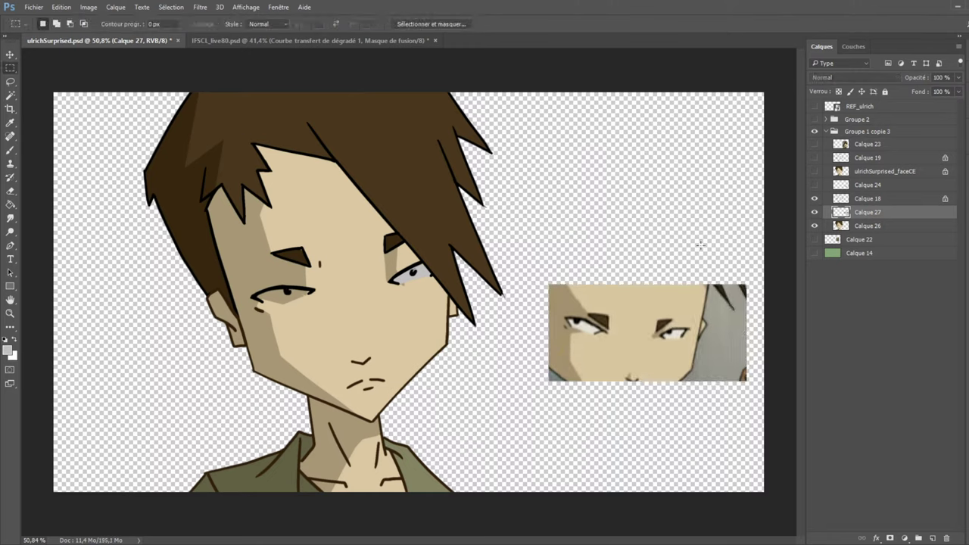
Sample the off-white from the reference image's eye and brush it over the whites of both eyes on Calque 27.
{"action": "left_click", "coordinate": [10, 150]}
{"action": "left_click", "coordinate": [673, 333], "text": "alt"}
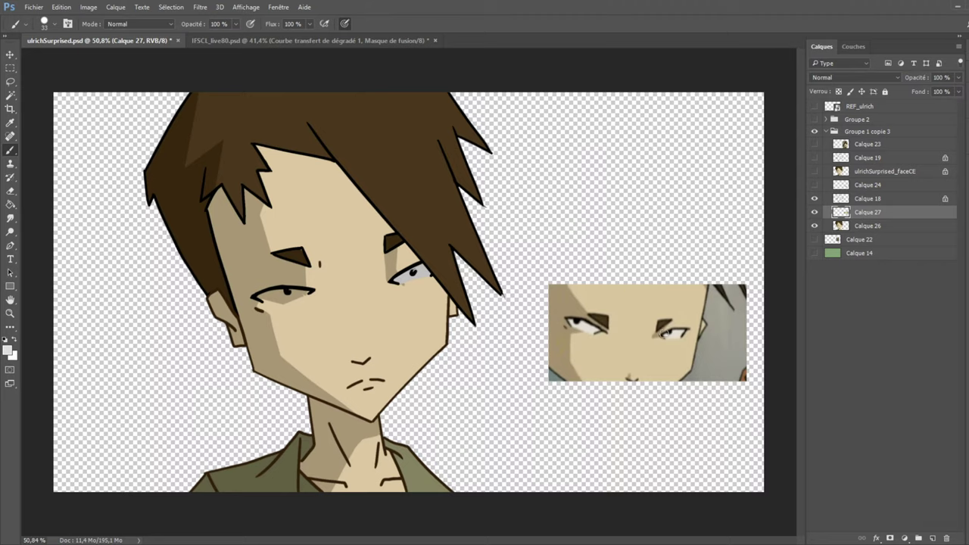
{"action": "mouse_move", "coordinate": [427, 273]}
{"action": "left_mouse_down"}
{"action": "mouse_move", "coordinate": [398, 280]}
{"action": "mouse_move", "coordinate": [426, 266]}
{"action": "left_mouse_up"}
{"action": "mouse_move", "coordinate": [299, 295]}
{"action": "left_mouse_down"}
{"action": "mouse_move", "coordinate": [283, 302]}
{"action": "mouse_move", "coordinate": [309, 293]}
{"action": "mouse_move", "coordinate": [264, 301]}
{"action": "left_mouse_up"}
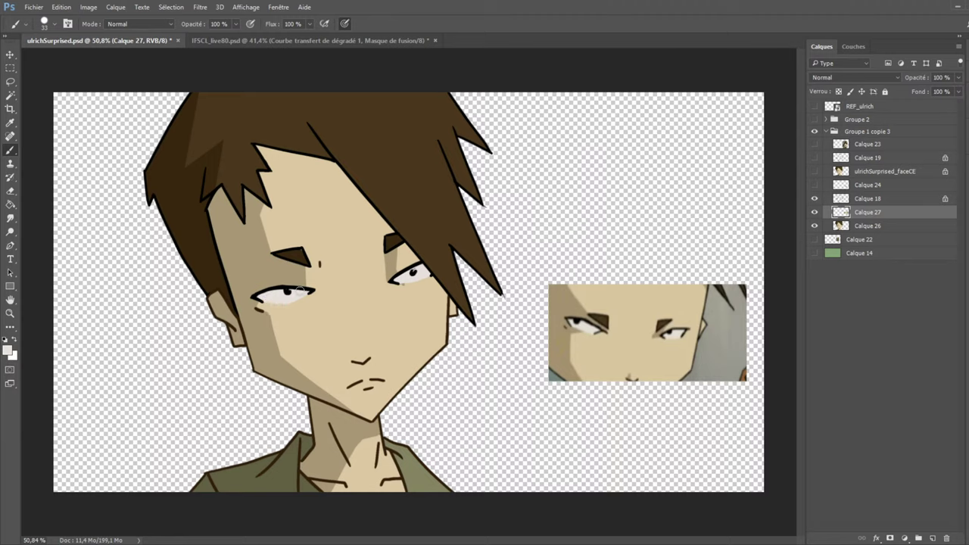
Sample the skin tone and paint it along the lower edges of the eye whites on Calque 27 to trim them.
{"action": "left_click", "coordinate": [295, 309], "text": "alt"}
{"action": "left_click_drag", "start_coordinate": [315, 293], "coordinate": [275, 303]}
{"action": "left_click", "coordinate": [815, 213]}
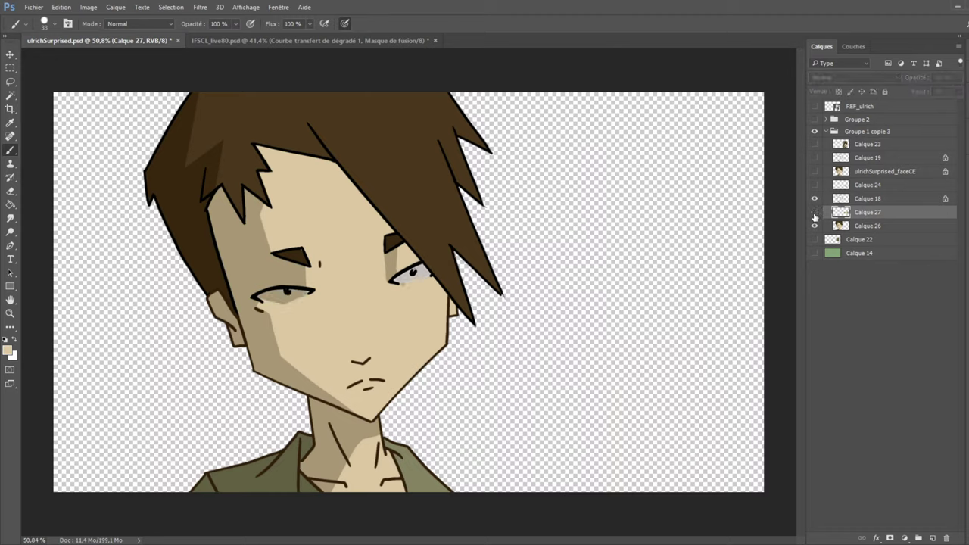
{"action": "left_click", "coordinate": [815, 212]}
Cut the eye reference image from Calque 27 onto its own layer and hide that layer.
{"action": "left_click", "coordinate": [10, 68]}
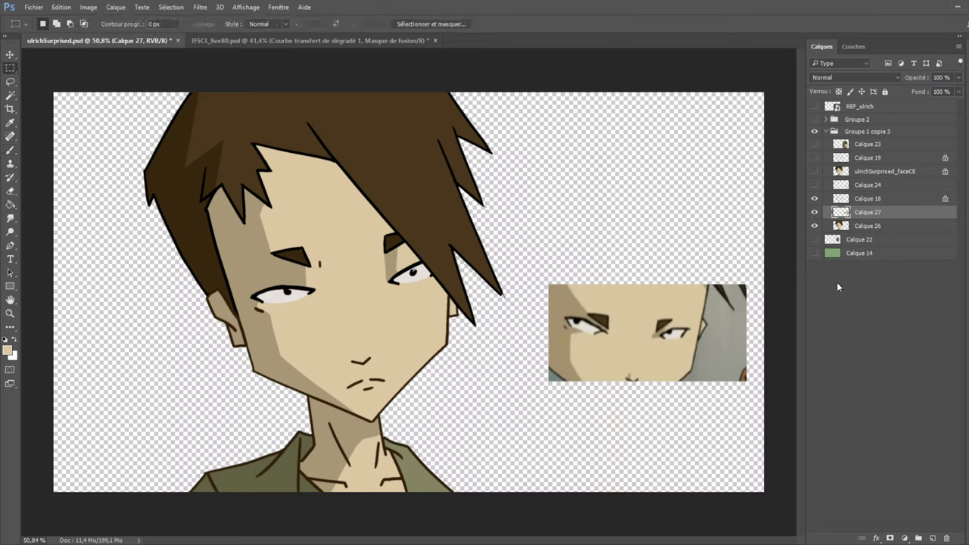
{"action": "key", "text": "ctrl+shift+j"}
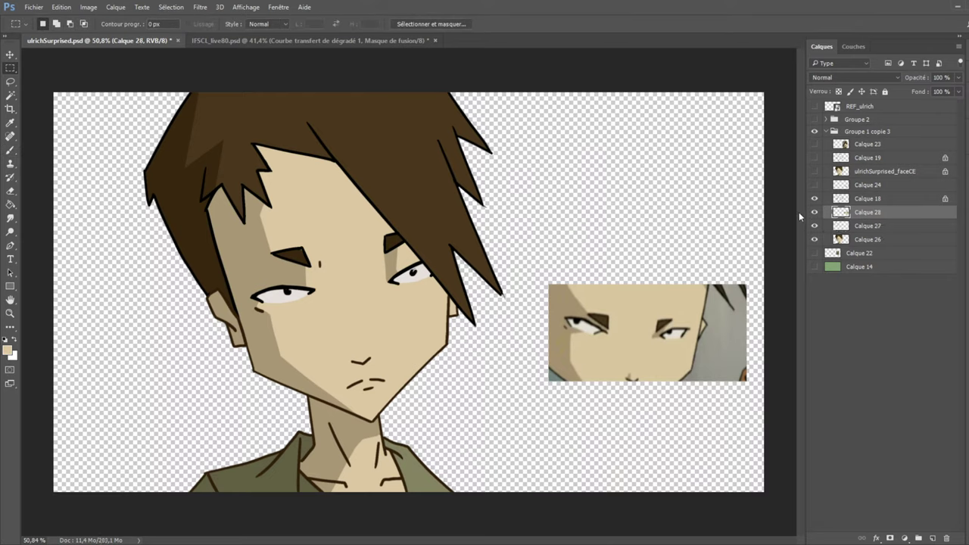
{"action": "left_click", "coordinate": [815, 212]}
Examine the Calque 18 outlines against the colours beneath by toggling the layer's visibility.
{"action": "left_click", "coordinate": [815, 198]}
{"action": "left_click", "coordinate": [814, 199]}
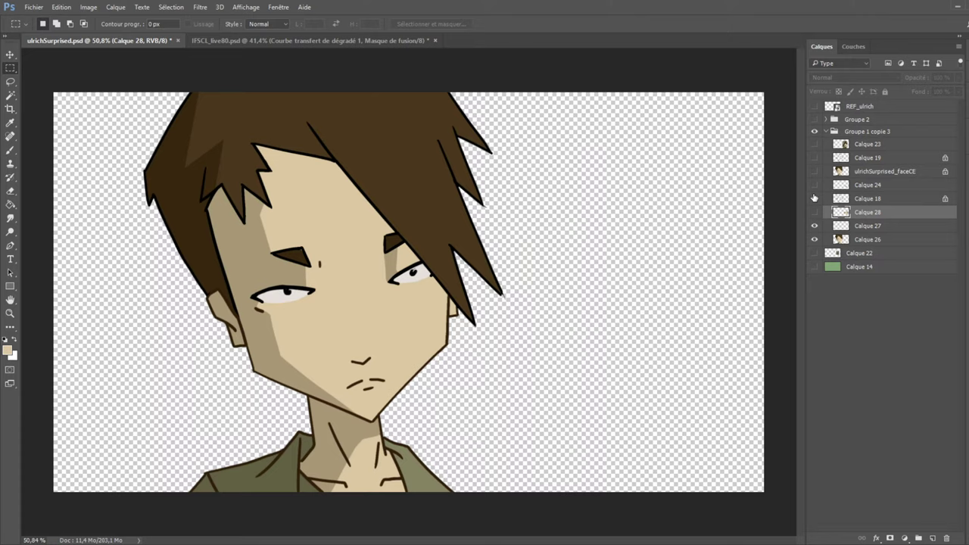
{"action": "left_click", "coordinate": [815, 198]}
{"action": "left_click", "coordinate": [815, 198]}
{"action": "left_click", "coordinate": [815, 198]}
{"action": "left_click", "coordinate": [815, 198]}
{"action": "left_click", "coordinate": [846, 198]}
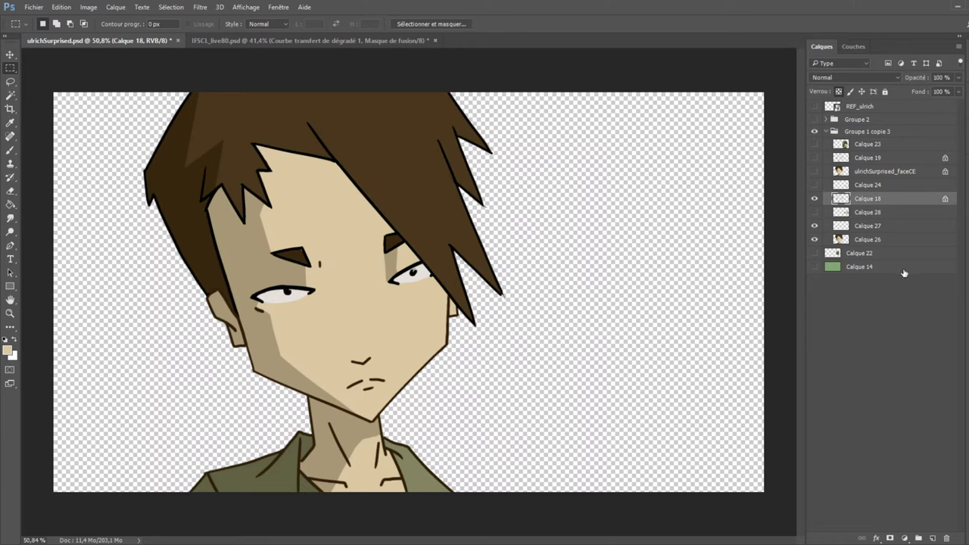
{"action": "left_click", "coordinate": [10, 190]}
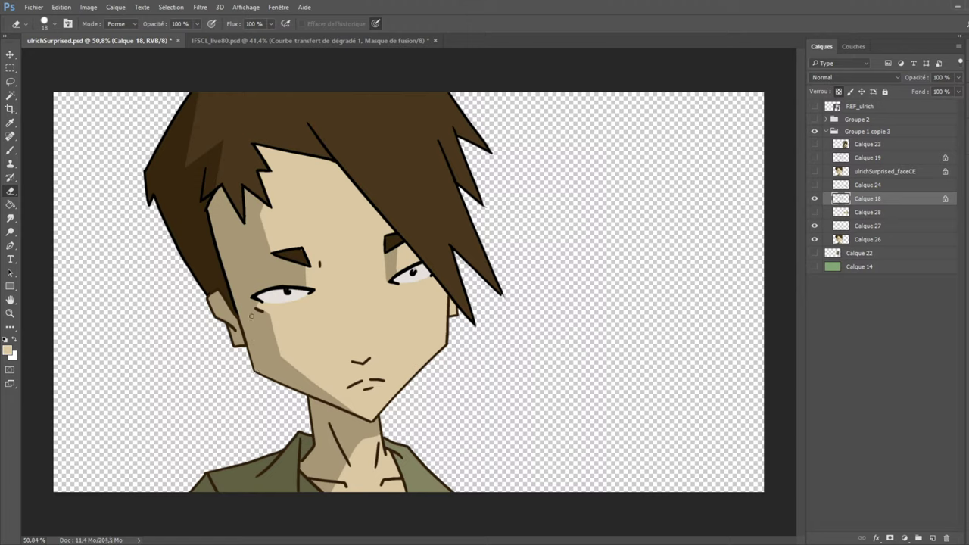
{"action": "left_click", "coordinate": [815, 198]}
{"action": "left_click", "coordinate": [816, 197]}
Delete the skin-tone strokes under both eyes on Calque 27 using the Magic Wand, with Calque 26 hidden while selecting them.
{"action": "left_click", "coordinate": [846, 226]}
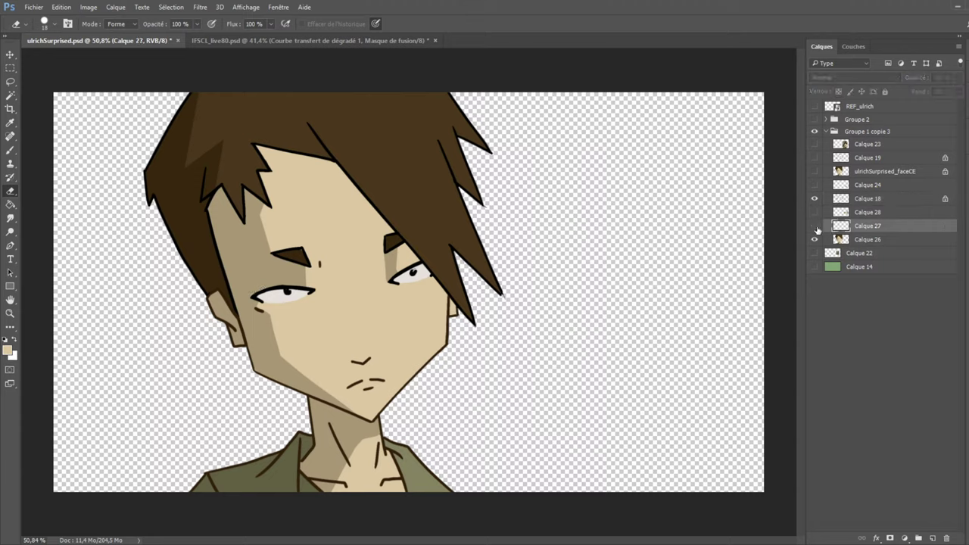
{"action": "left_click", "coordinate": [814, 228]}
{"action": "left_click", "coordinate": [815, 227]}
{"action": "left_click", "coordinate": [814, 239]}
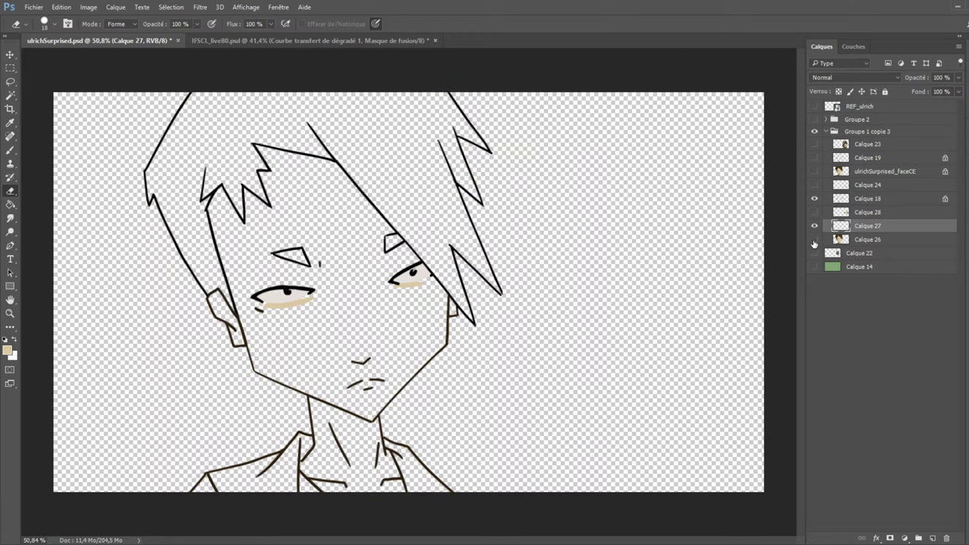
{"action": "key", "text": "w"}
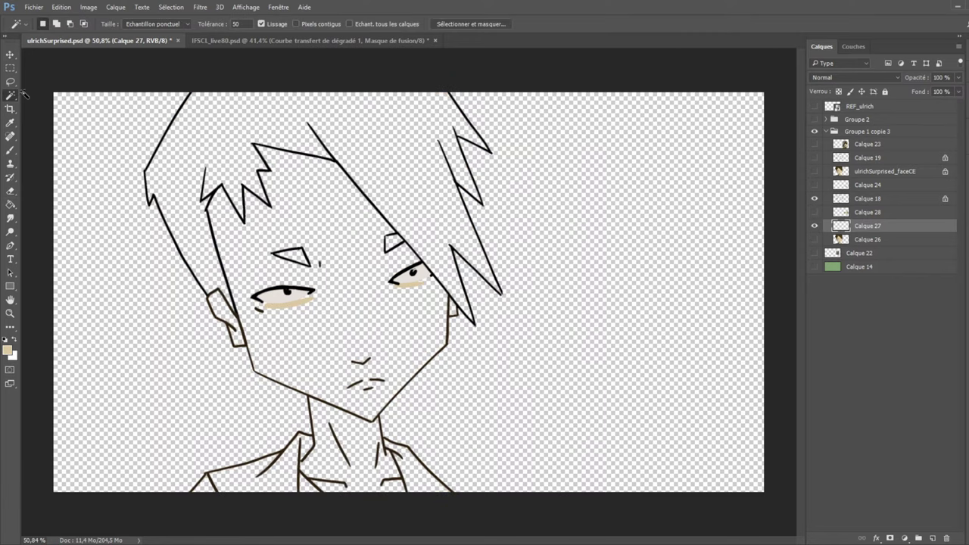
{"action": "left_click", "coordinate": [295, 303]}
{"action": "left_click", "coordinate": [413, 284], "text": "shift"}
{"action": "key", "text": "Delete"}
{"action": "key", "text": "ctrl+d"}
{"action": "left_click", "coordinate": [815, 240]}
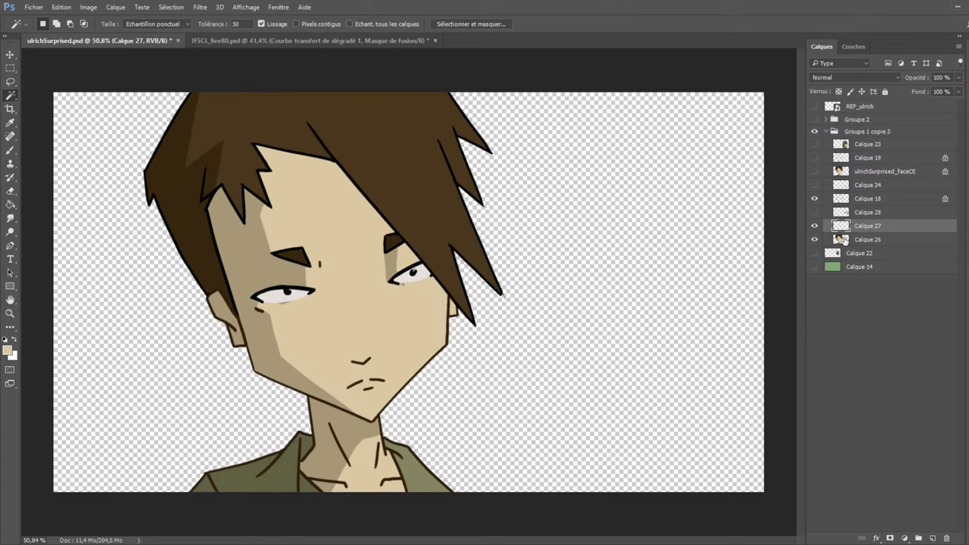
{"action": "left_click", "coordinate": [846, 239]}
{"action": "key", "text": "ctrl+shift+alt+n"}
{"action": "key", "text": "ctrl+z"}
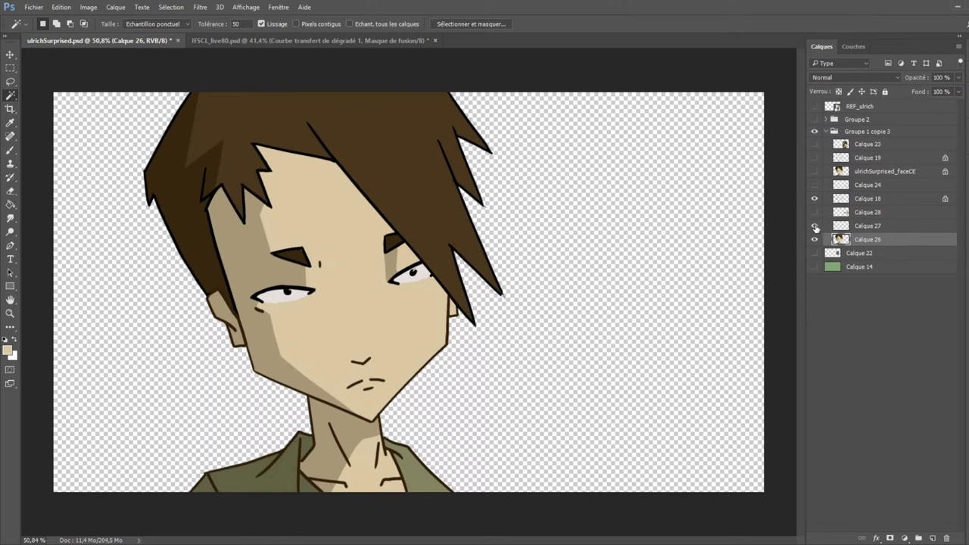
Check the eye reference on Calque 28 and sample the off-white of the painted eye as the Brush colour.
{"action": "left_click", "coordinate": [815, 212]}
{"action": "left_click", "coordinate": [815, 217]}
{"action": "left_click", "coordinate": [10, 68]}
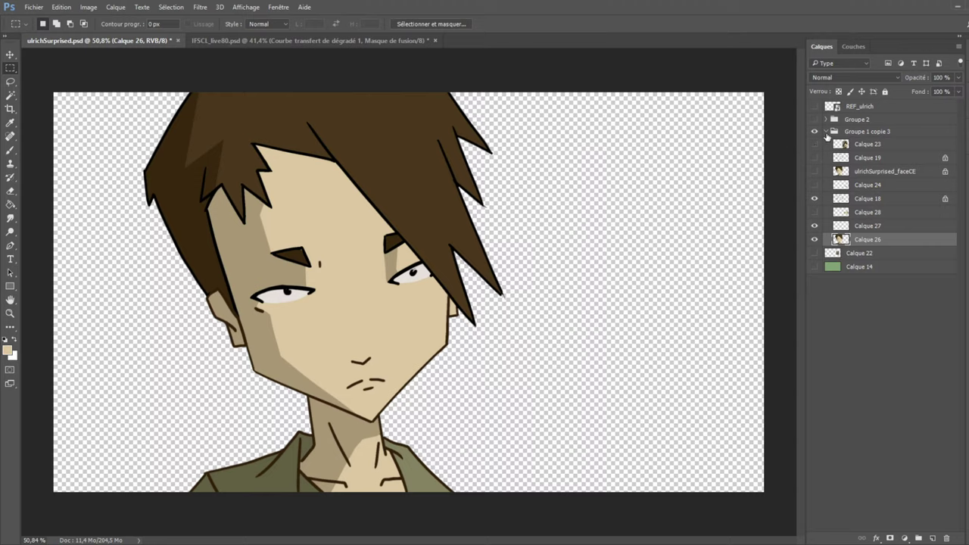
{"action": "left_click", "coordinate": [11, 149]}
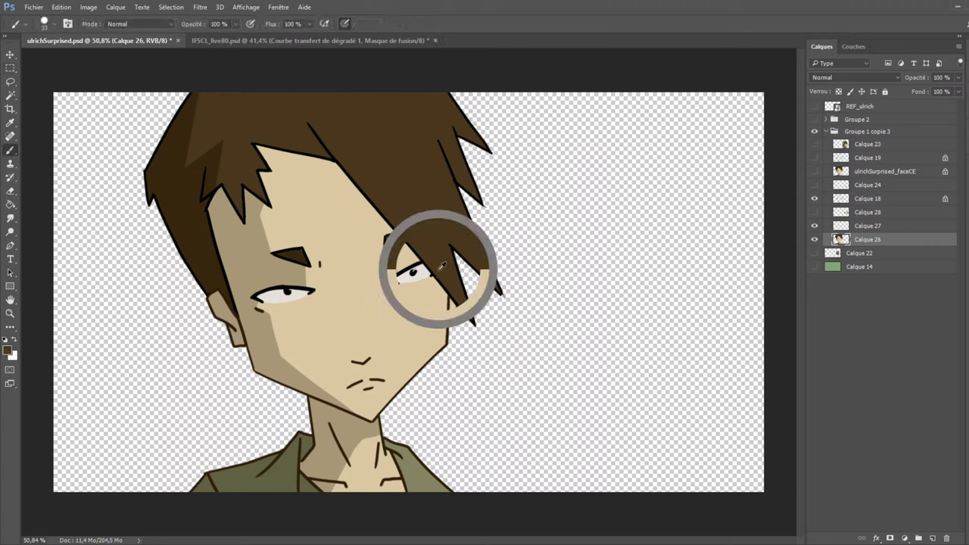
Hide Groupe 1 copie 3, show and expand Groupe 2, and display its lower Calque 4 with the neck and collar lines.
{"action": "left_click", "coordinate": [833, 134]}
{"action": "left_click", "coordinate": [815, 132]}
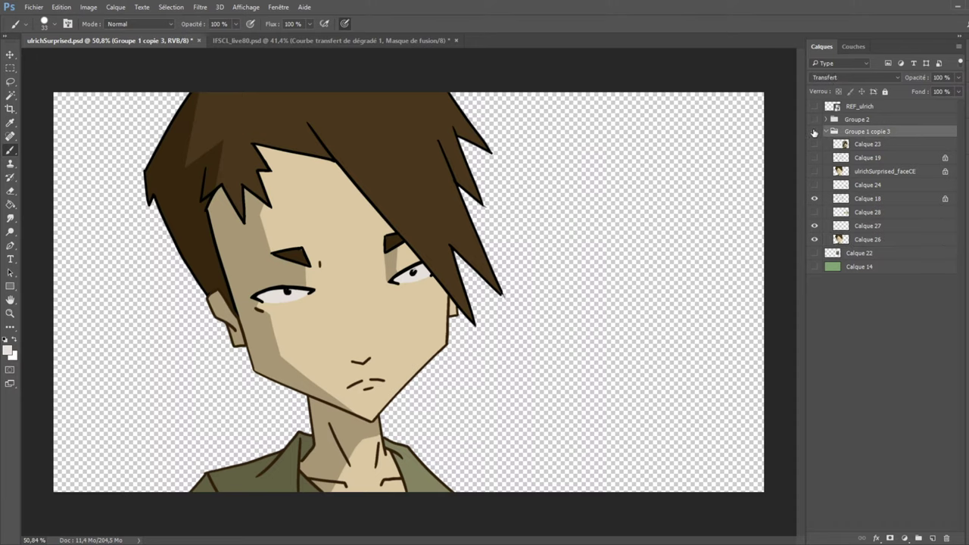
{"action": "left_click", "coordinate": [815, 119]}
{"action": "left_click", "coordinate": [826, 119]}
{"action": "left_click", "coordinate": [815, 209]}
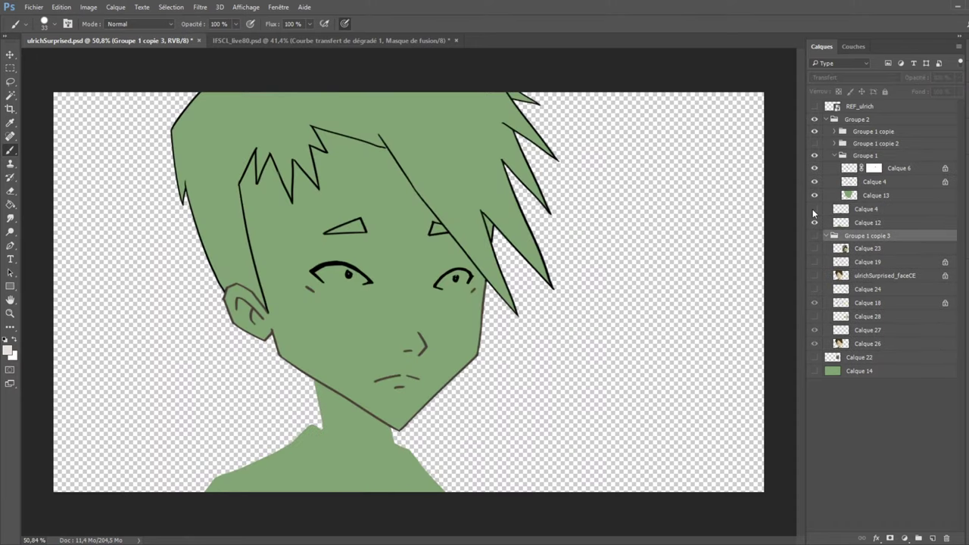
{"action": "left_click", "coordinate": [815, 209]}
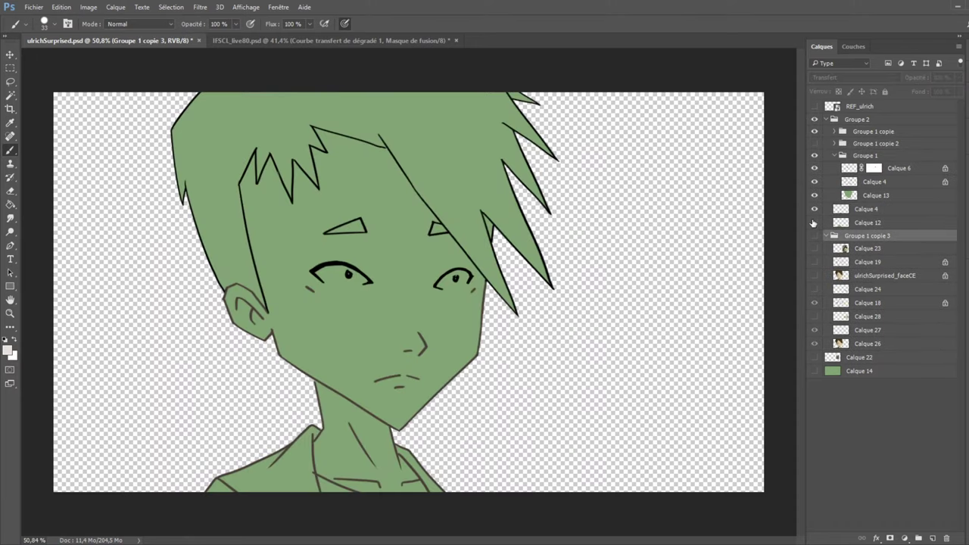
{"action": "left_click", "coordinate": [815, 223]}
{"action": "left_click", "coordinate": [815, 222]}
Check the green Calque 13 fill and hide Groupe 1 copie so that only the Groupe 1 eye version shows.
{"action": "left_click", "coordinate": [814, 195]}
{"action": "left_click", "coordinate": [814, 195]}
{"action": "left_click", "coordinate": [874, 182]}
{"action": "left_click", "coordinate": [815, 131]}
{"action": "left_click", "coordinate": [815, 143]}
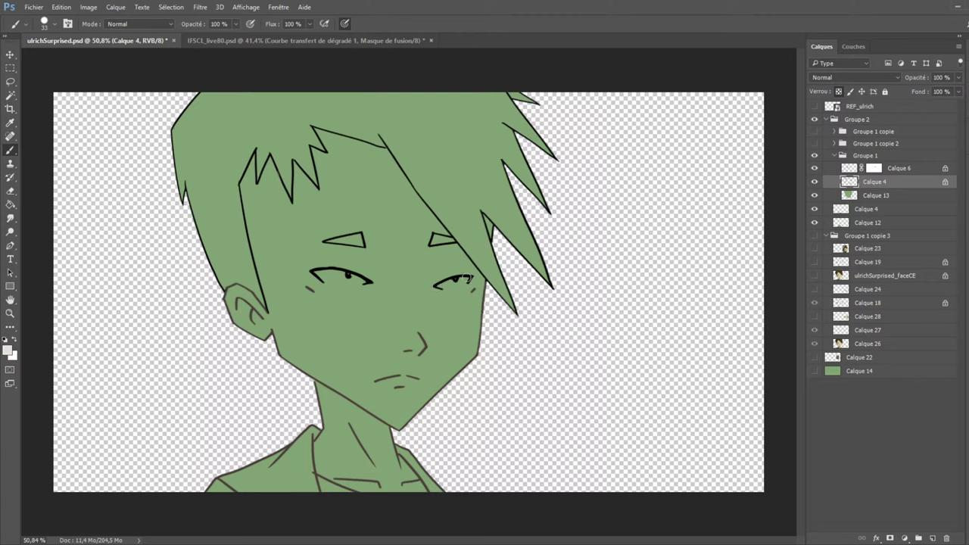
Lock the transparent pixels of Calque 13 and paint the whites of both eyes off-white within the outlines.
{"action": "left_click", "coordinate": [876, 197]}
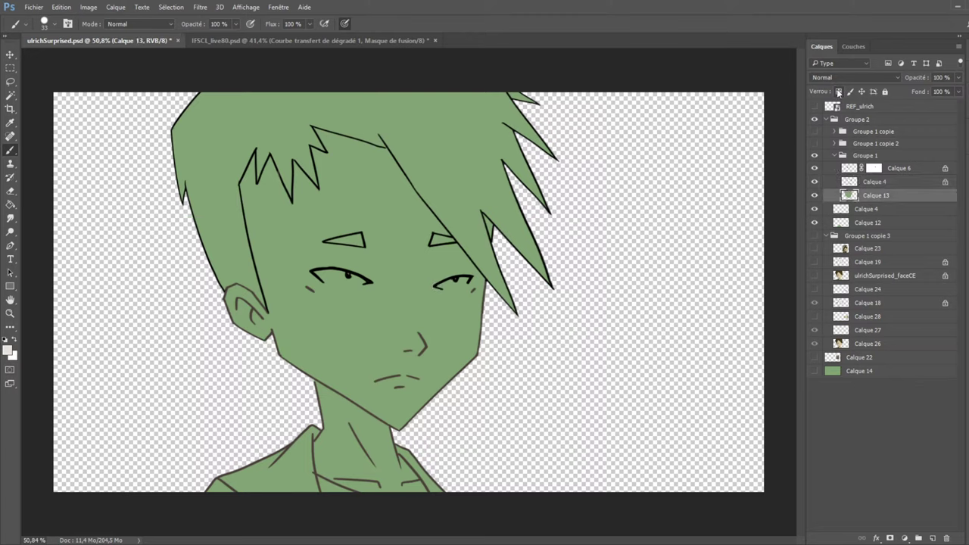
{"action": "mouse_move", "coordinate": [438, 285]}
{"action": "left_mouse_down"}
{"action": "mouse_move", "coordinate": [467, 280]}
{"action": "mouse_move", "coordinate": [444, 285]}
{"action": "left_mouse_up"}
{"action": "left_click_drag", "start_coordinate": [322, 277], "coordinate": [363, 281]}
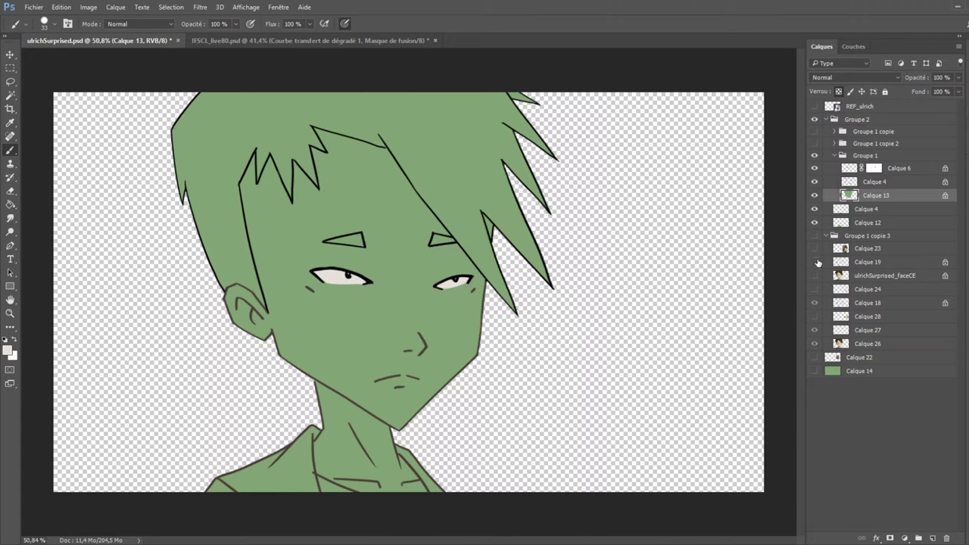
Sample the hair's dark brown from the Groupe 1 copie 3 reference, and display only the Groupe 1 version again.
{"action": "left_click", "coordinate": [814, 156]}
{"action": "left_click", "coordinate": [814, 237]}
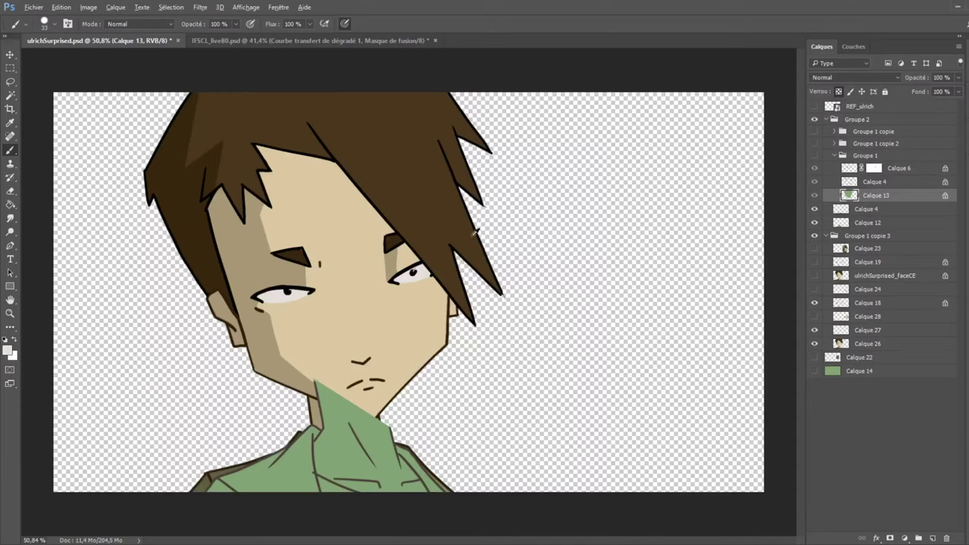
{"action": "left_click", "coordinate": [815, 155]}
{"action": "left_click", "coordinate": [815, 237]}
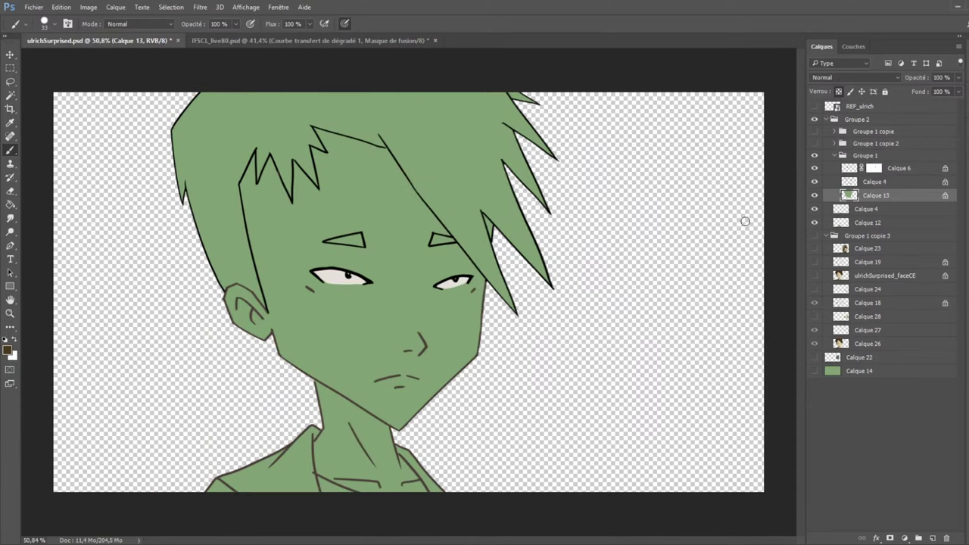
Select the hair area inside the Groupe 1 Calque 4 outlines with the Magic Wand limited to contiguous pixels, leaving the face out.
{"action": "left_click", "coordinate": [12, 94]}
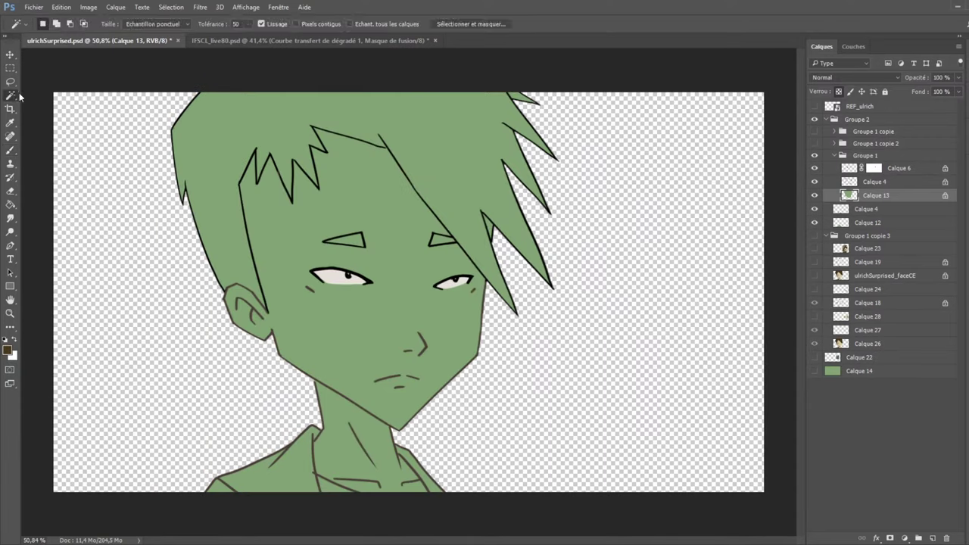
{"action": "left_click", "coordinate": [905, 183]}
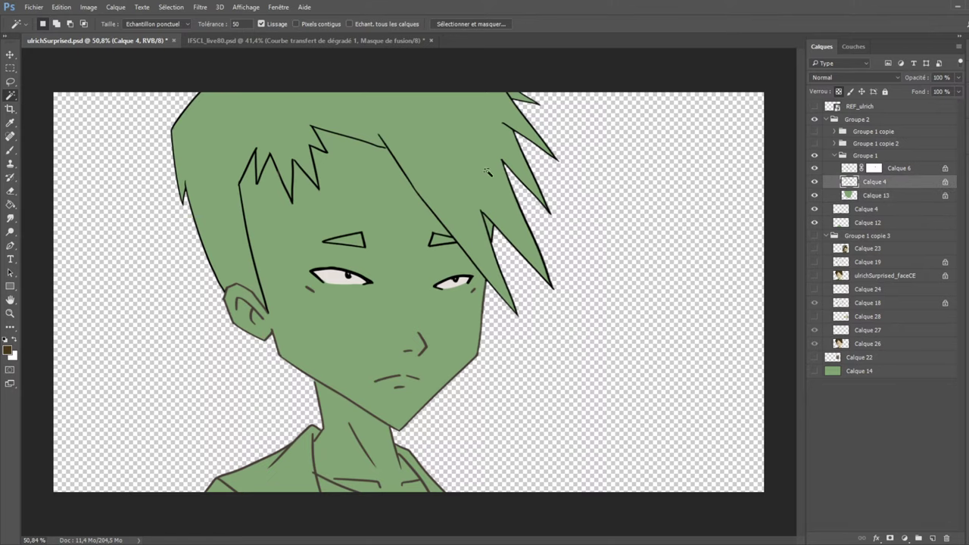
{"action": "left_click", "coordinate": [481, 171]}
{"action": "left_click", "coordinate": [296, 23]}
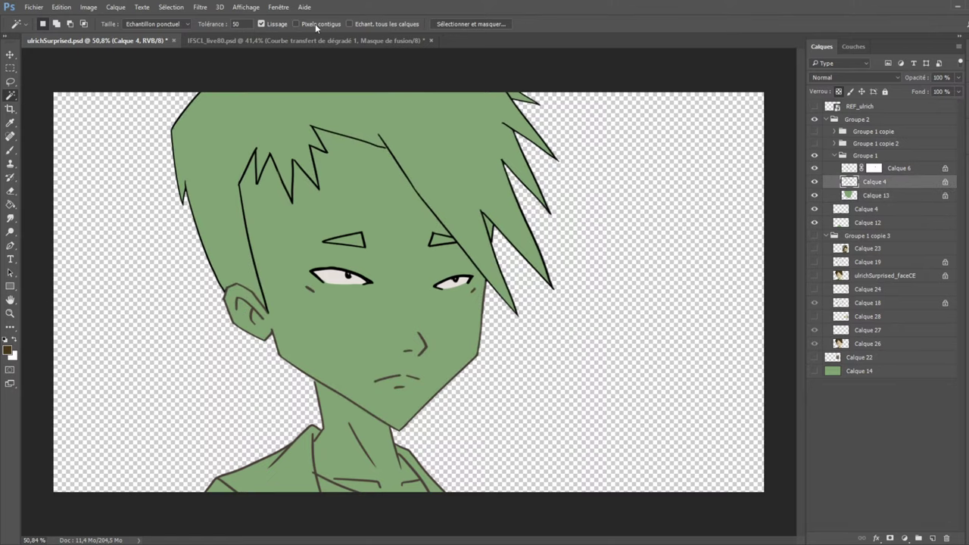
{"action": "left_click", "coordinate": [458, 186]}
{"action": "left_click", "coordinate": [353, 239], "text": "shift"}
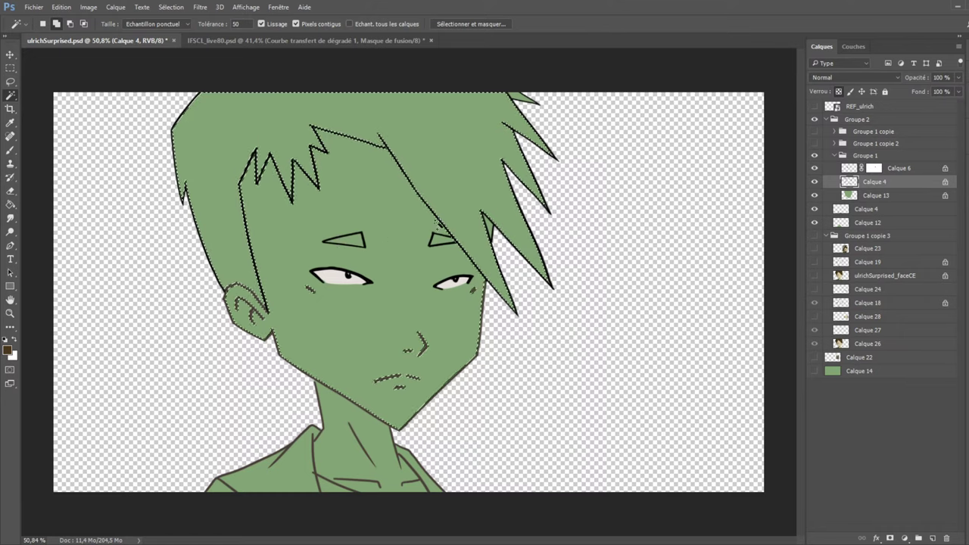
{"action": "key", "text": "ctrl+z"}
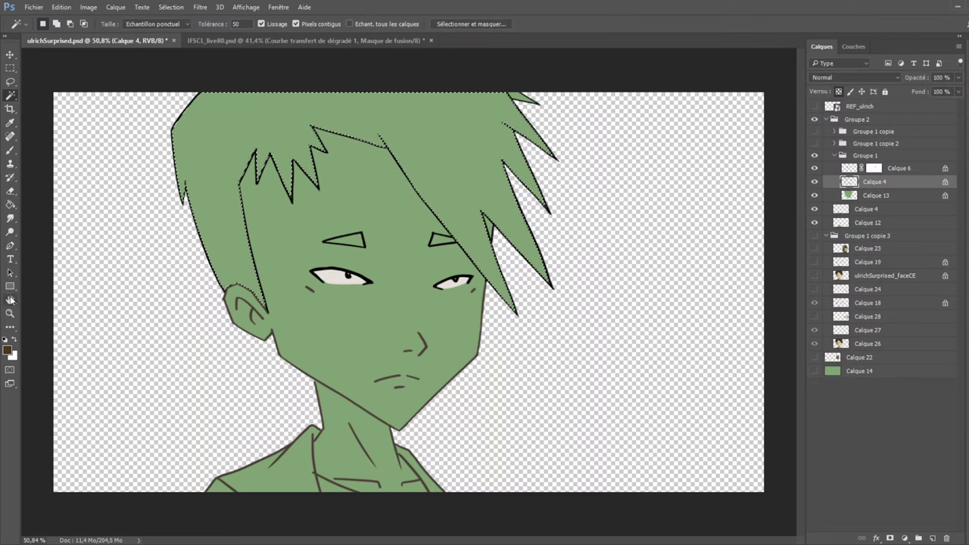
Fill the selected hair area on Calque 13 with the dark brown and clear the selection.
{"action": "key", "text": "u"}
{"action": "key", "text": "alt+bracketleft"}
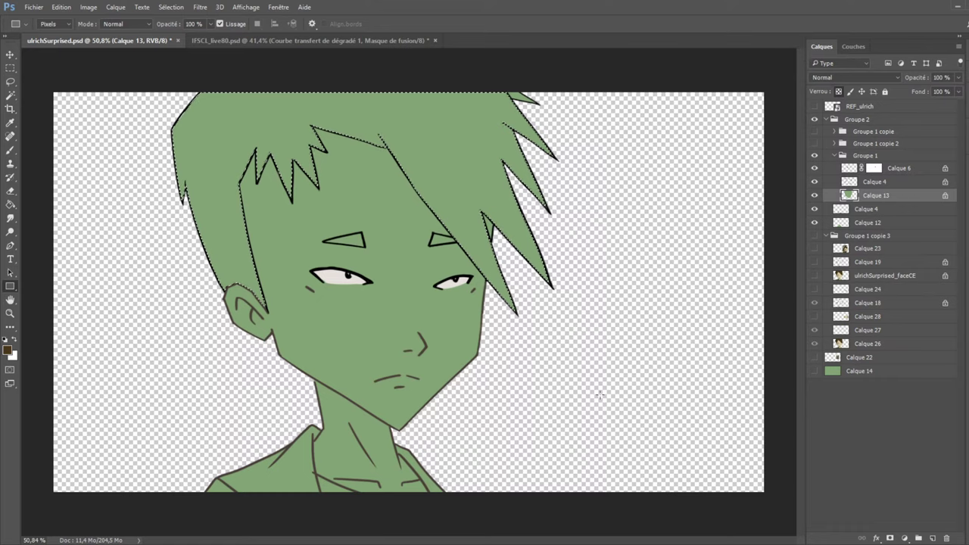
{"action": "key", "text": "alt+BackSpace"}
{"action": "left_click", "coordinate": [10, 67]}
{"action": "left_click", "coordinate": [95, 106]}
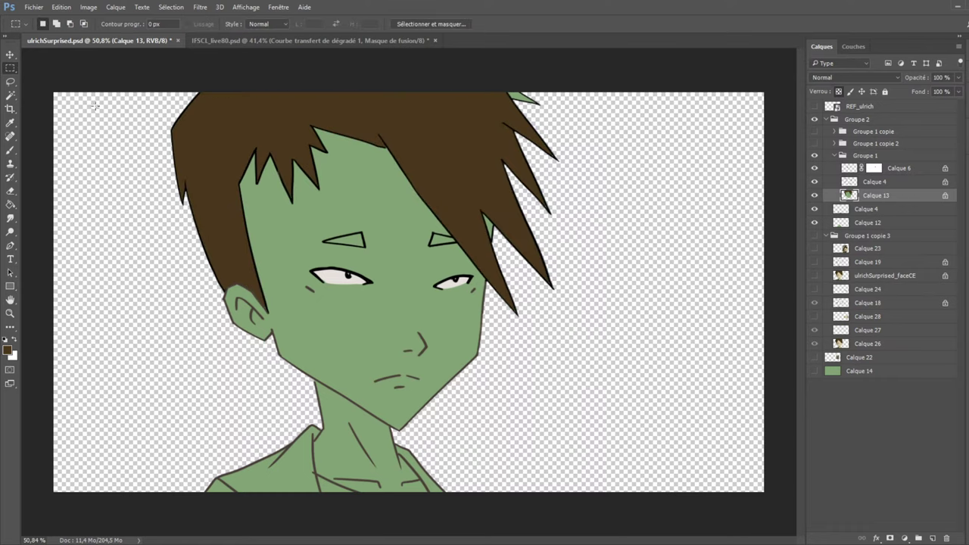
Brush dark brown over the unfilled hair tip at the canvas's upper edge and over both eyebrows on Calque 13.
{"action": "left_click", "coordinate": [10, 149]}
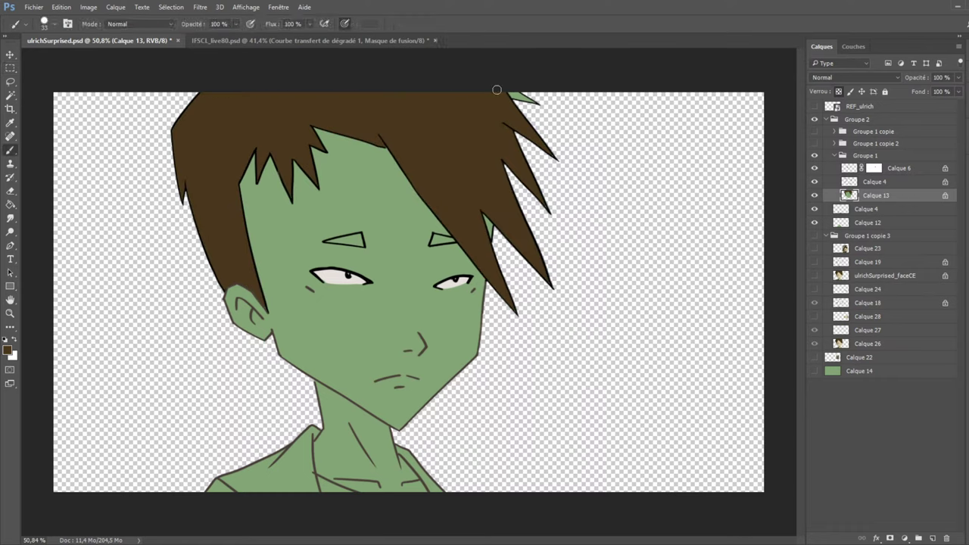
{"action": "mouse_move", "coordinate": [518, 93]}
{"action": "left_mouse_down"}
{"action": "mouse_move", "coordinate": [537, 106]}
{"action": "mouse_move", "coordinate": [510, 100]}
{"action": "left_mouse_up"}
{"action": "left_click_drag", "start_coordinate": [436, 241], "coordinate": [462, 232]}
{"action": "left_click_drag", "start_coordinate": [326, 242], "coordinate": [359, 240]}
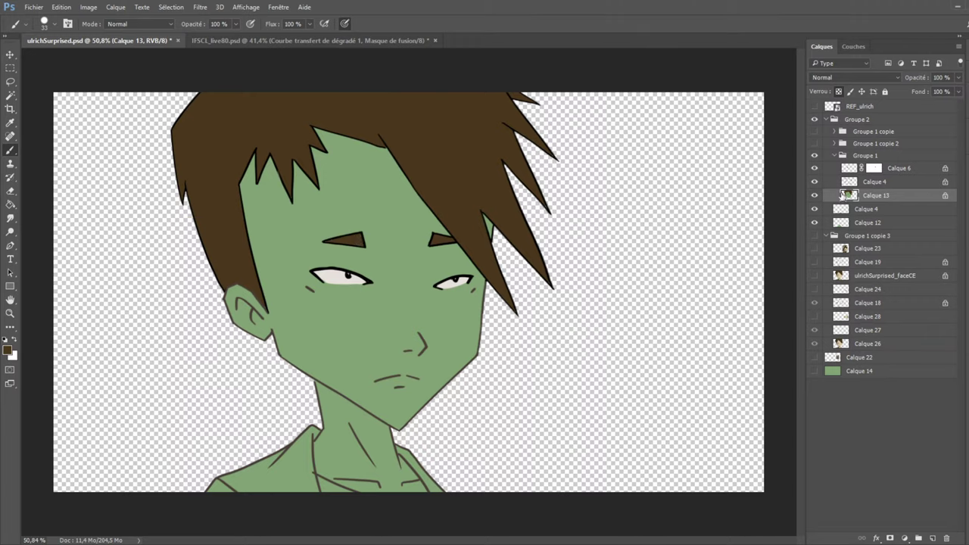
Sample the beige skin tone from the Groupe 1 copie 3 reference and fill the face and ear with it on Calque 13.
{"action": "left_click", "coordinate": [815, 157]}
{"action": "left_click", "coordinate": [815, 237]}
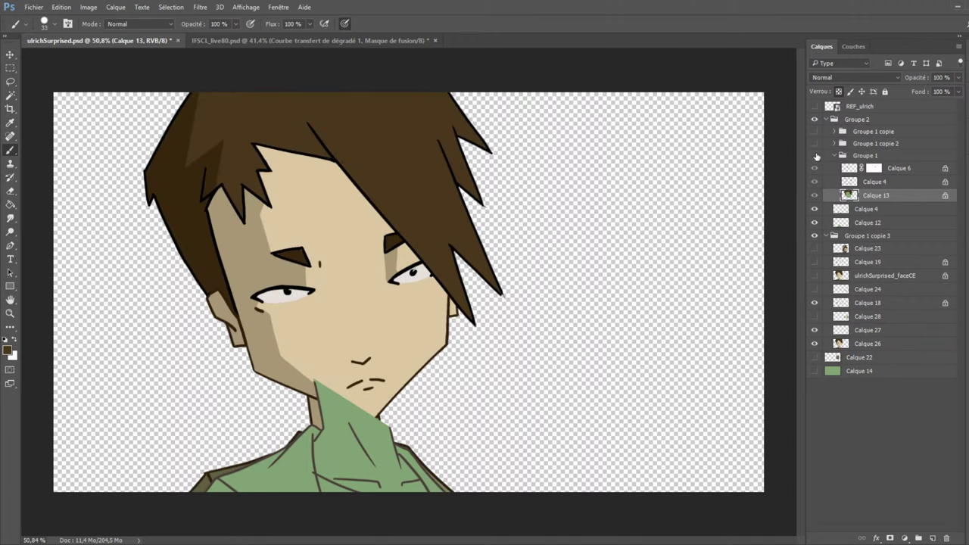
{"action": "left_click", "coordinate": [815, 157]}
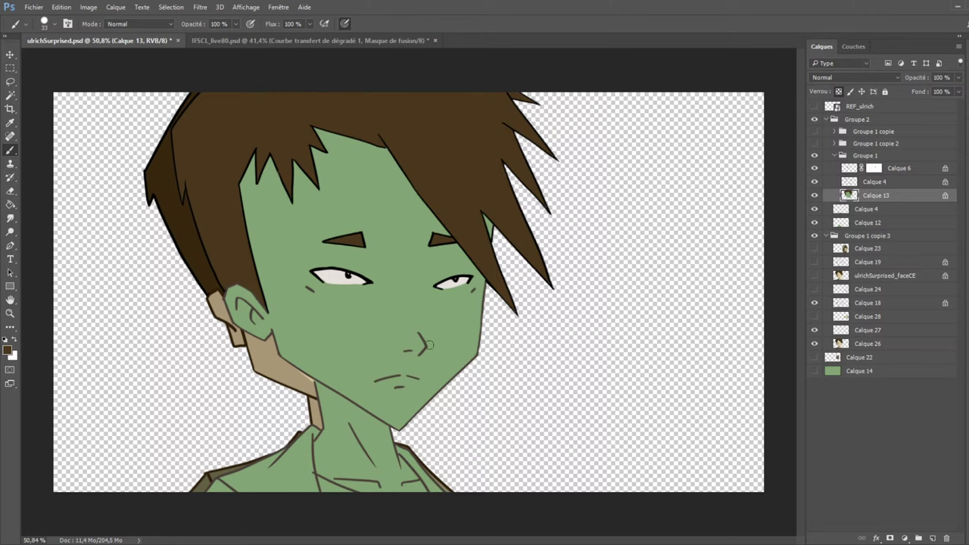
{"action": "left_click", "coordinate": [312, 379], "text": "alt"}
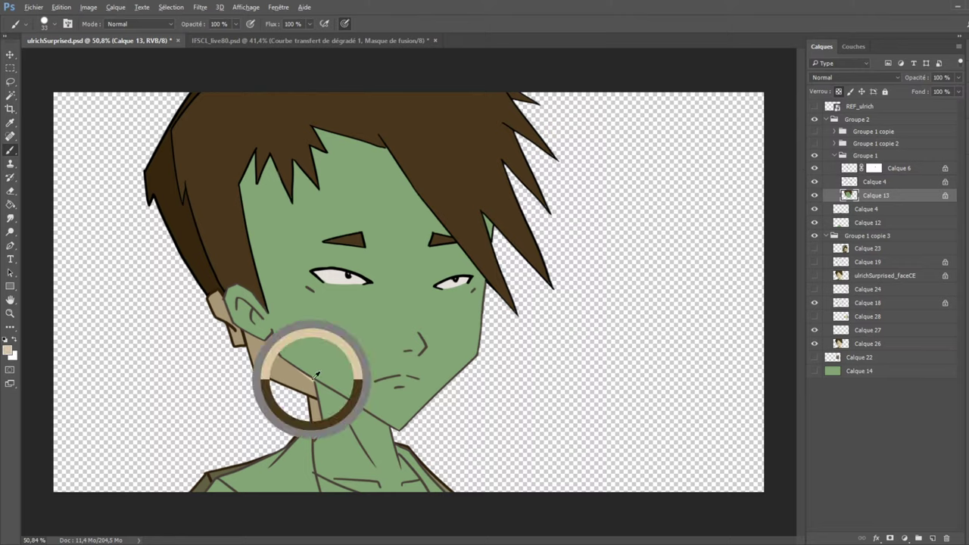
{"action": "left_click", "coordinate": [16, 202]}
{"action": "left_click", "coordinate": [262, 356]}
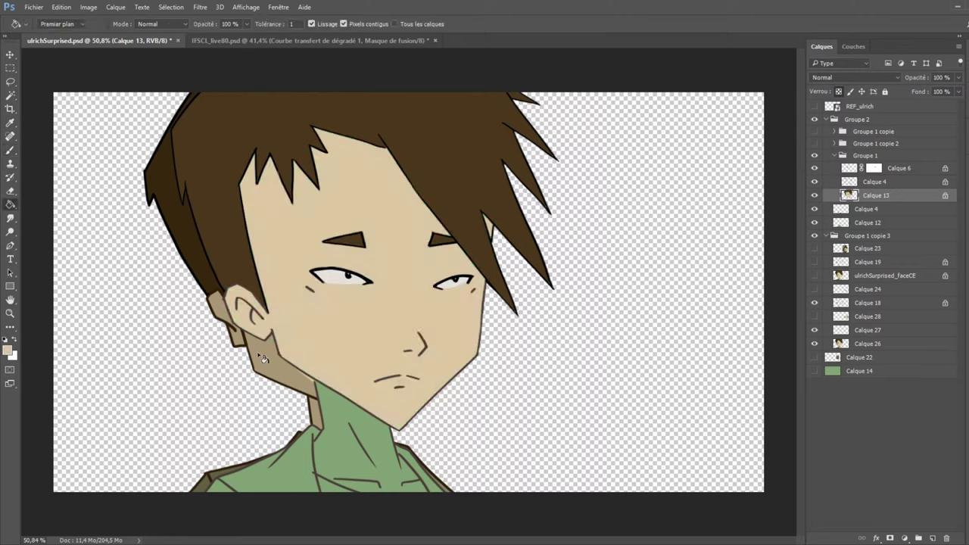
Fill the green neck and collar area on Calque 12 with the beige skin tone using the Paint Bucket.
{"action": "left_click", "coordinate": [11, 150]}
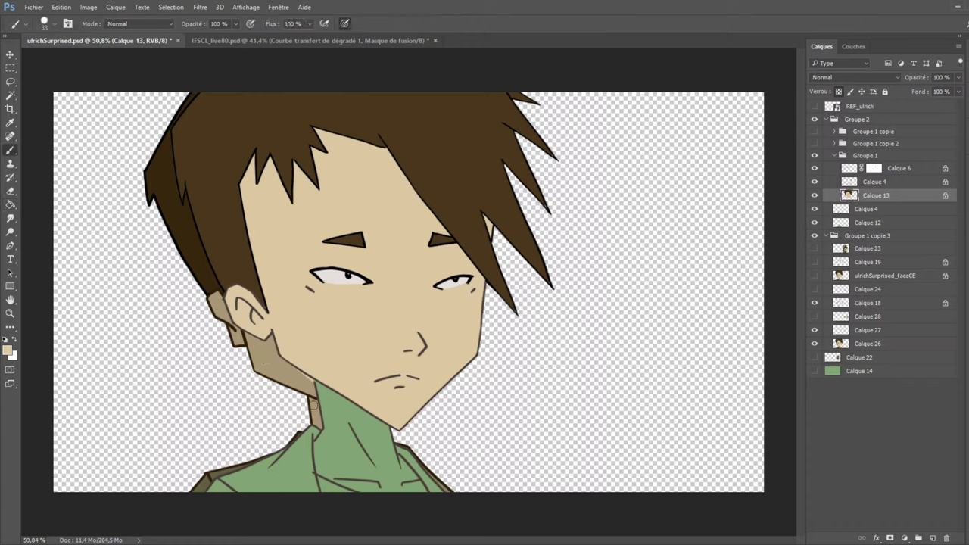
{"action": "left_click", "coordinate": [865, 225]}
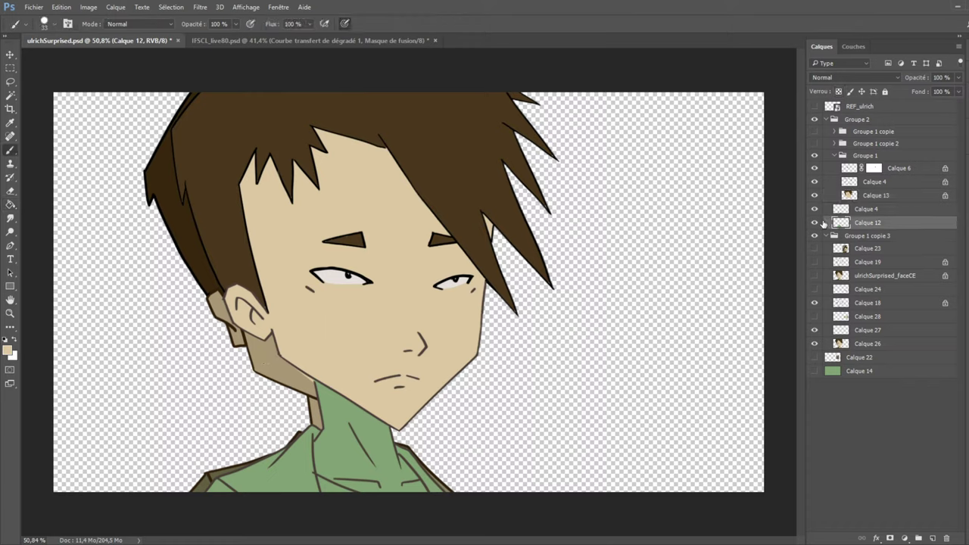
{"action": "left_click", "coordinate": [11, 203]}
{"action": "left_click", "coordinate": [350, 419]}
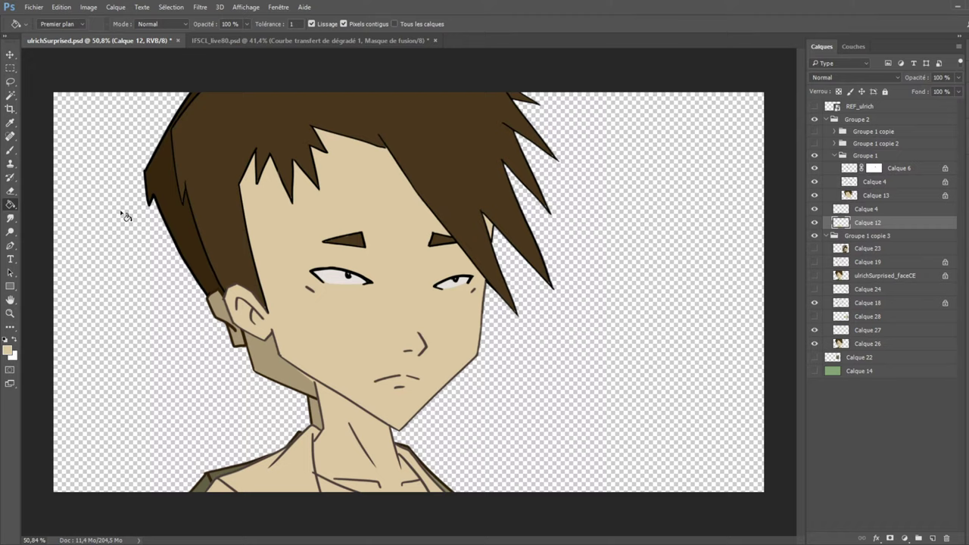
Lock Calque 12's transparent pixels and paint both sides of the jacket collar in the reference's olive green with a 72 px Brush.
{"action": "left_click", "coordinate": [11, 150]}
{"action": "left_click", "coordinate": [220, 465], "text": "alt"}
{"action": "key", "text": "bracketright"}
{"action": "key", "text": "bracketright"}
{"action": "key", "text": "bracketright"}
{"action": "key", "text": "bracketright"}
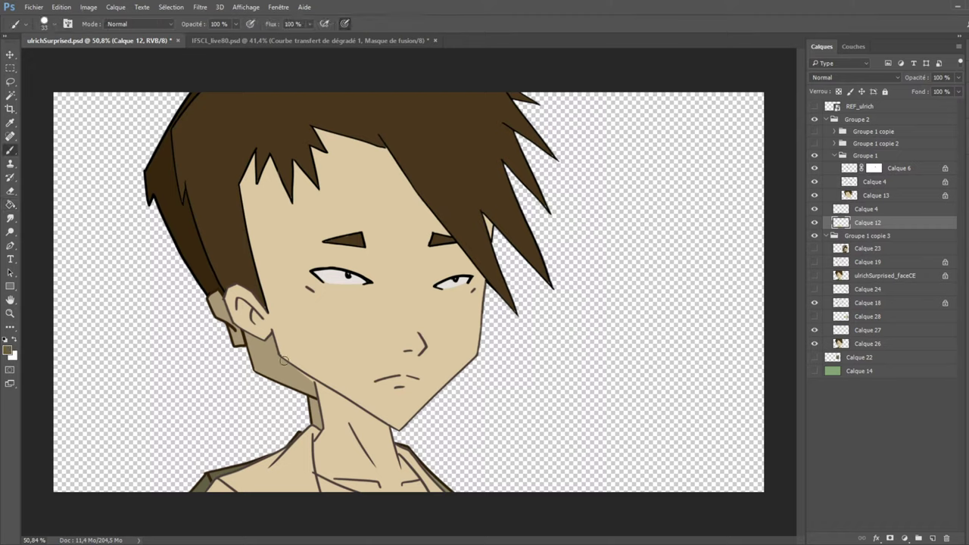
{"action": "left_click", "coordinate": [839, 91]}
{"action": "mouse_move", "coordinate": [316, 430]}
{"action": "left_mouse_down"}
{"action": "mouse_move", "coordinate": [317, 508]}
{"action": "mouse_move", "coordinate": [311, 427]}
{"action": "mouse_move", "coordinate": [292, 501]}
{"action": "mouse_move", "coordinate": [265, 455]}
{"action": "mouse_move", "coordinate": [249, 496]}
{"action": "mouse_move", "coordinate": [221, 485]}
{"action": "left_mouse_up"}
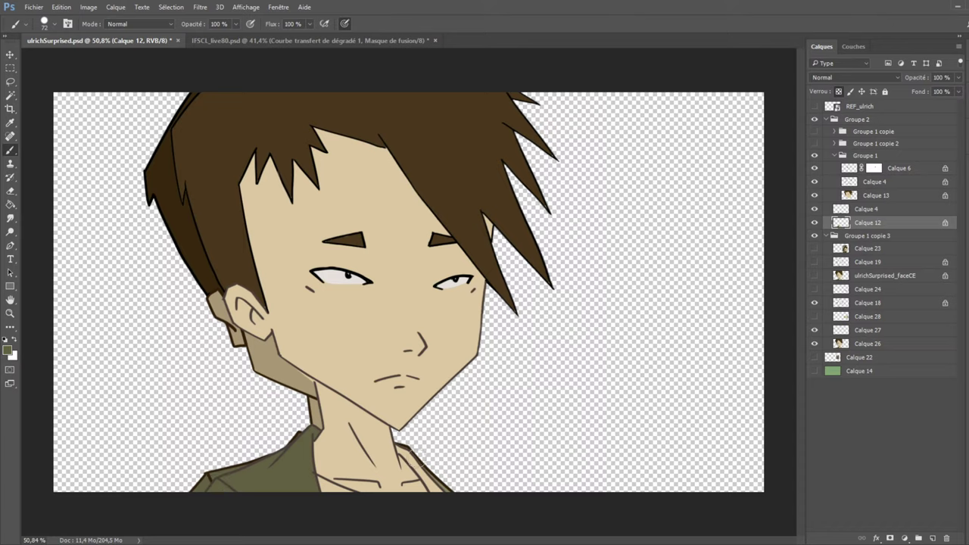
{"action": "left_click_drag", "start_coordinate": [402, 450], "coordinate": [439, 500]}
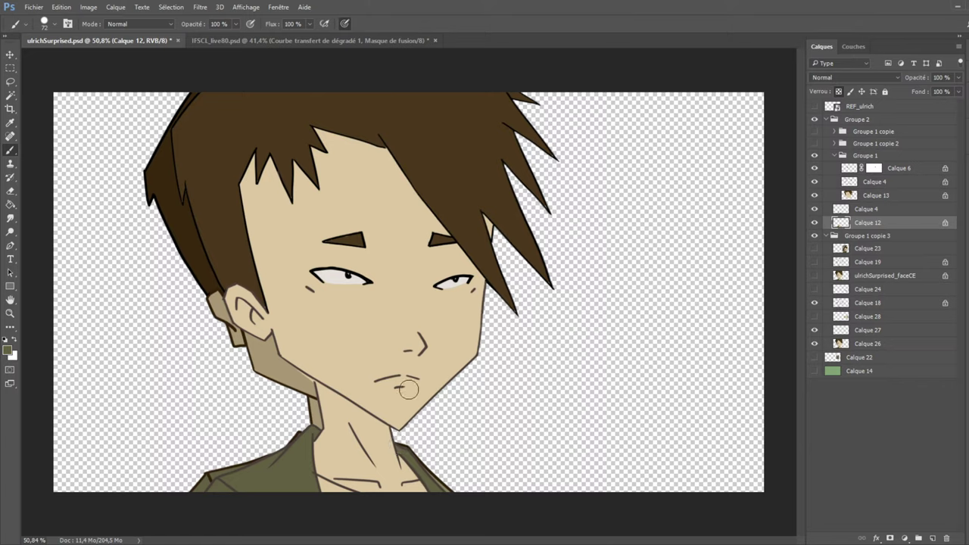
Hide Groupe 1 copie 3 and check the Calque 12 colours and the neck and collar lines on the lower Calque 4.
{"action": "left_click", "coordinate": [814, 235]}
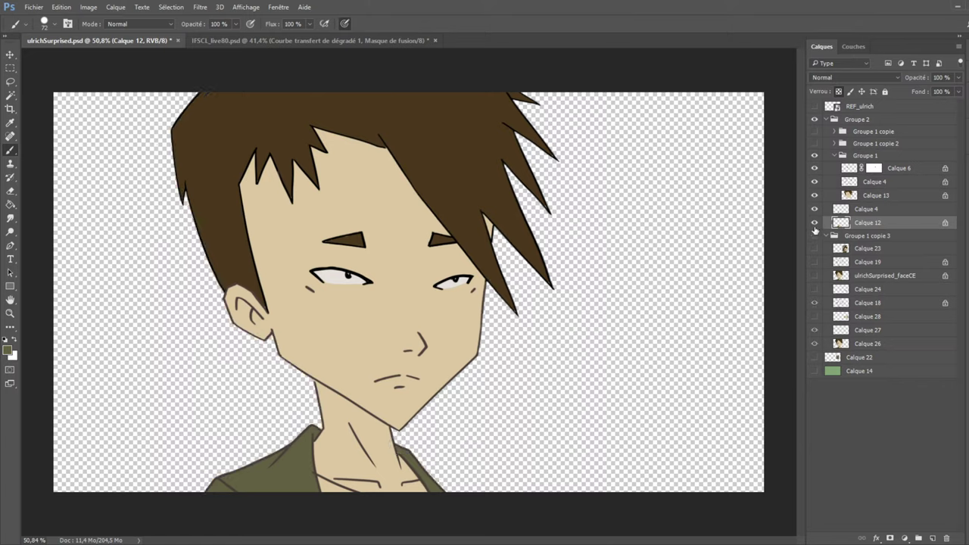
{"action": "left_click", "coordinate": [815, 223]}
{"action": "left_click", "coordinate": [815, 223]}
{"action": "left_click", "coordinate": [815, 209]}
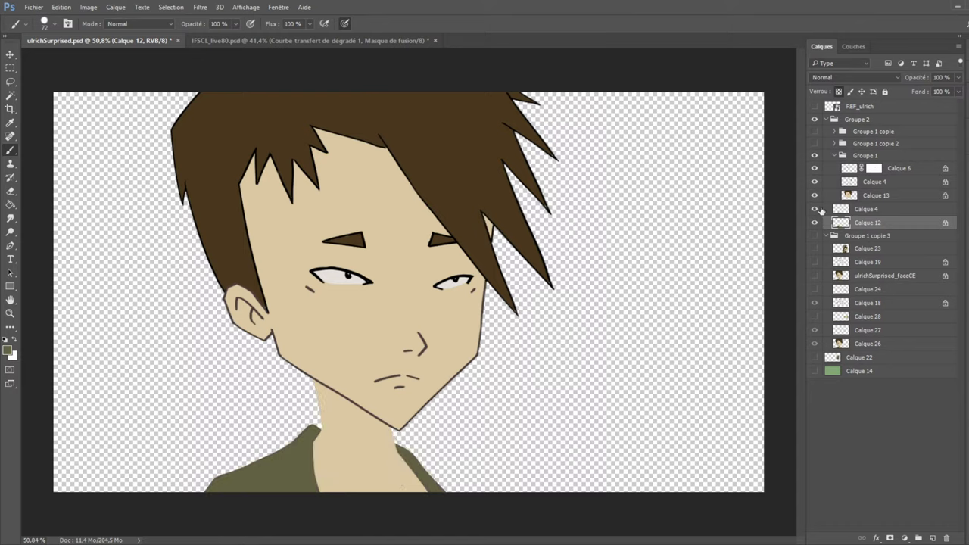
{"action": "left_click", "coordinate": [816, 209]}
{"action": "left_click", "coordinate": [870, 209]}
{"action": "left_click", "coordinate": [10, 191]}
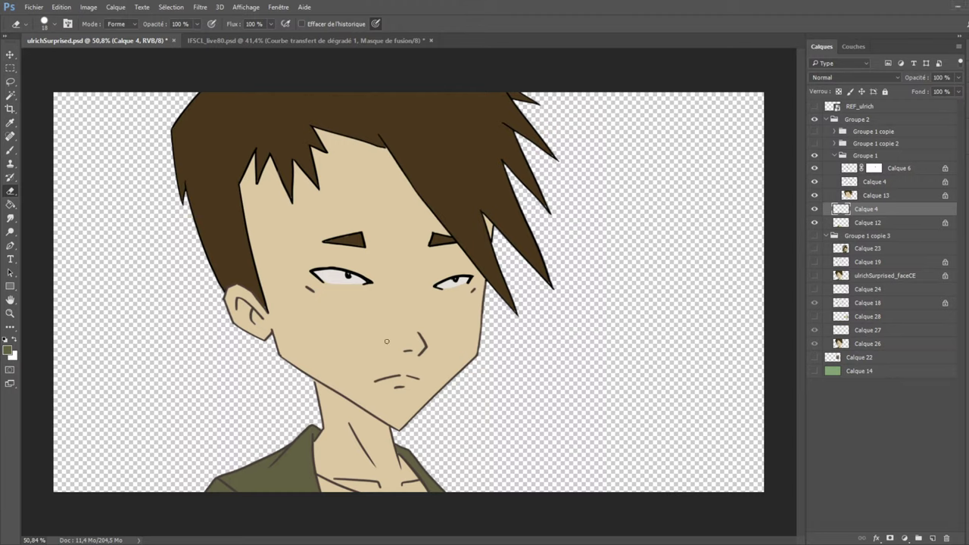
{"action": "left_click", "coordinate": [10, 164]}
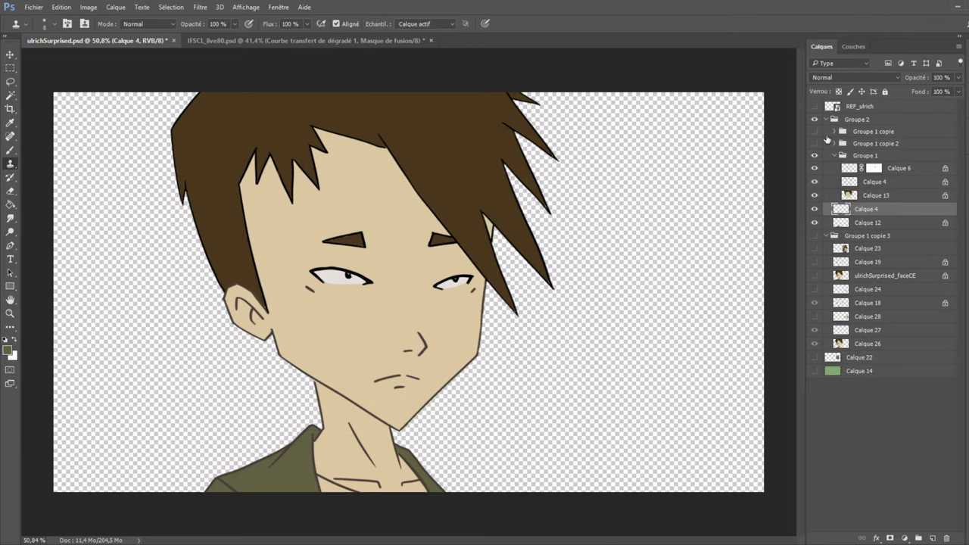
Check the lower Calque 4 lines, the reference and the Calque 13 colours, and make Calque 13 active with the Brush tool.
{"action": "left_click", "coordinate": [814, 209]}
{"action": "left_click", "coordinate": [814, 209]}
{"action": "left_click", "coordinate": [814, 236]}
{"action": "left_click", "coordinate": [814, 235]}
{"action": "left_click", "coordinate": [10, 151]}
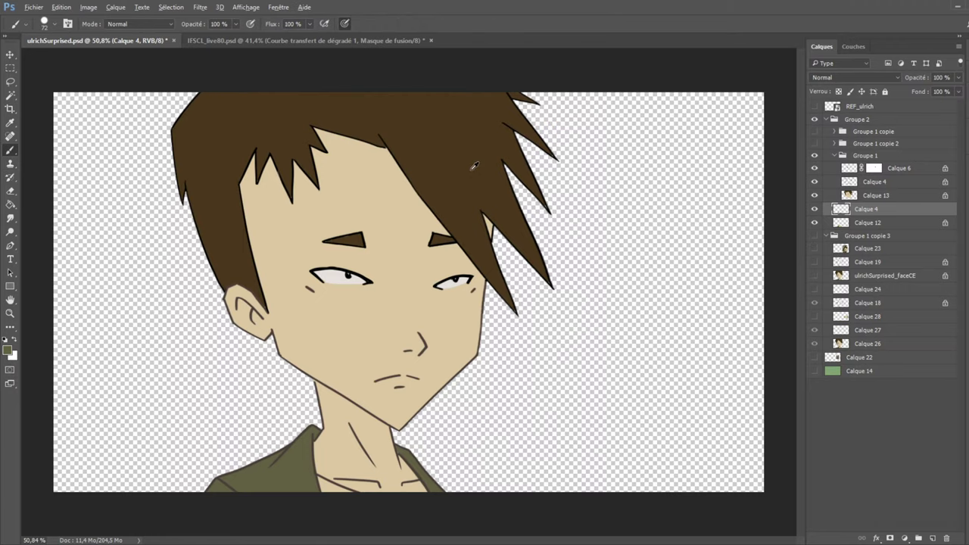
{"action": "left_click", "coordinate": [814, 195]}
{"action": "left_click", "coordinate": [814, 195]}
{"action": "left_click", "coordinate": [876, 199]}
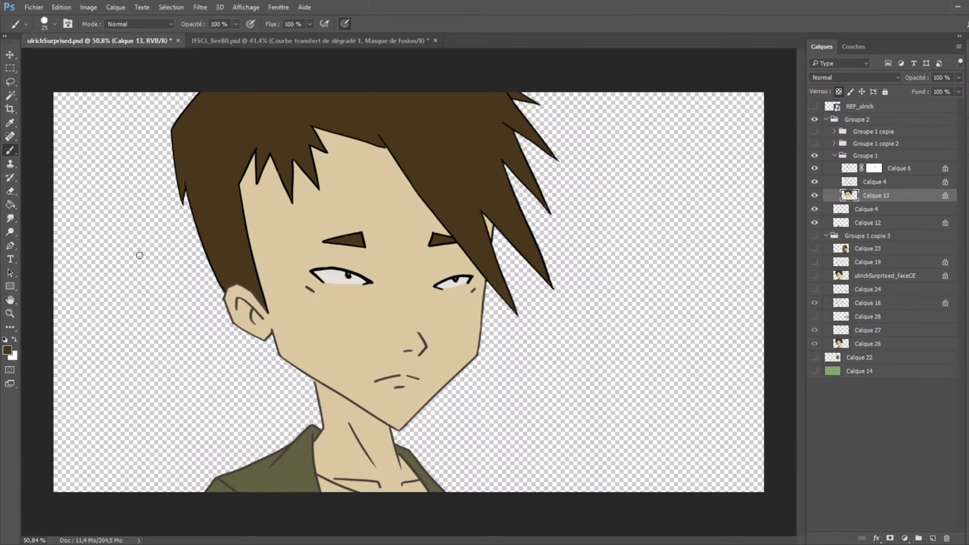
Show Groupe 1 copie 3 and compare its reference face with the coloured Groupe 1 face.
{"action": "left_click", "coordinate": [816, 236]}
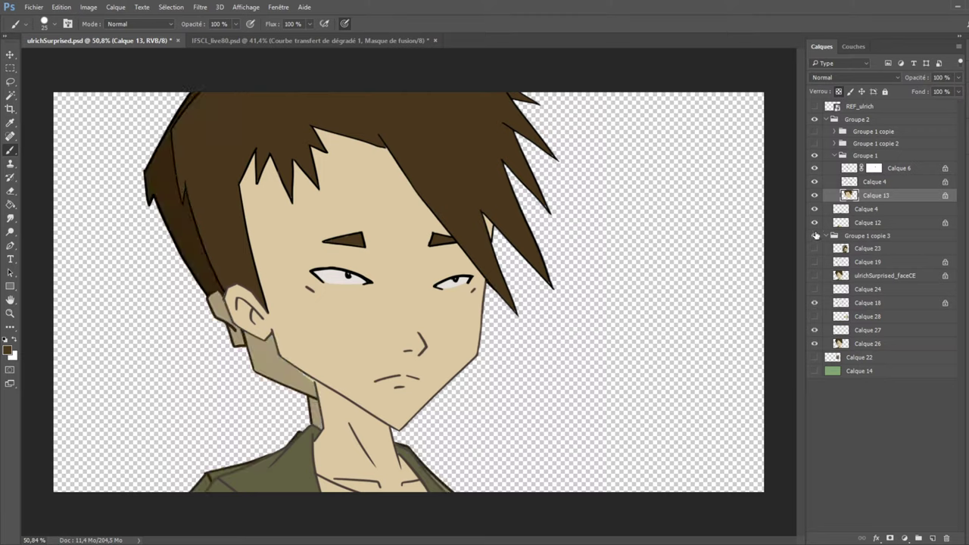
{"action": "left_click", "coordinate": [816, 156]}
{"action": "left_click", "coordinate": [816, 156]}
{"action": "left_click", "coordinate": [816, 156]}
{"action": "left_click", "coordinate": [816, 156]}
Make Groupe 1 active, check its Calque 13 colours against the reference, and collapse Groupe 1 copie 3 and Groupe 1.
{"action": "left_click", "coordinate": [836, 156]}
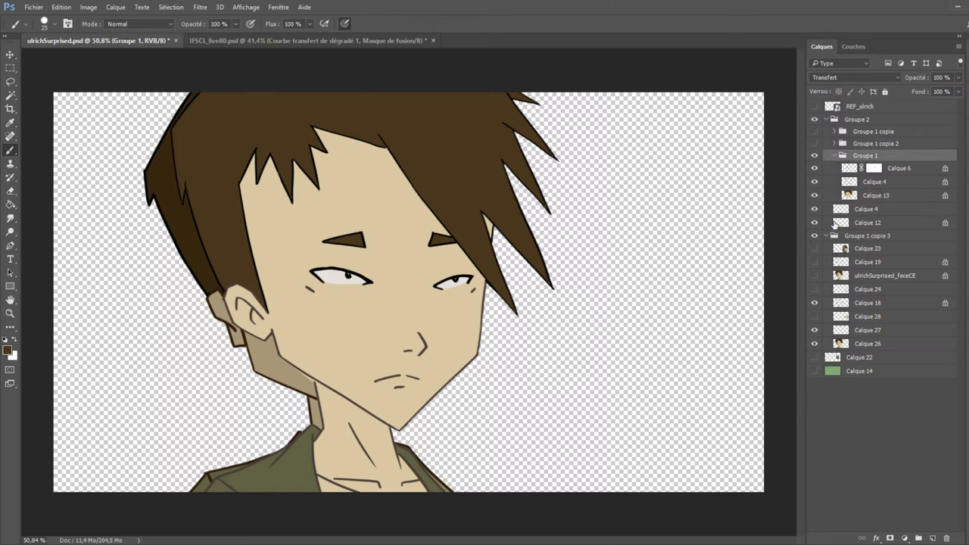
{"action": "left_click", "coordinate": [814, 199]}
{"action": "left_click", "coordinate": [814, 199]}
{"action": "left_click", "coordinate": [828, 235]}
{"action": "left_click", "coordinate": [814, 157]}
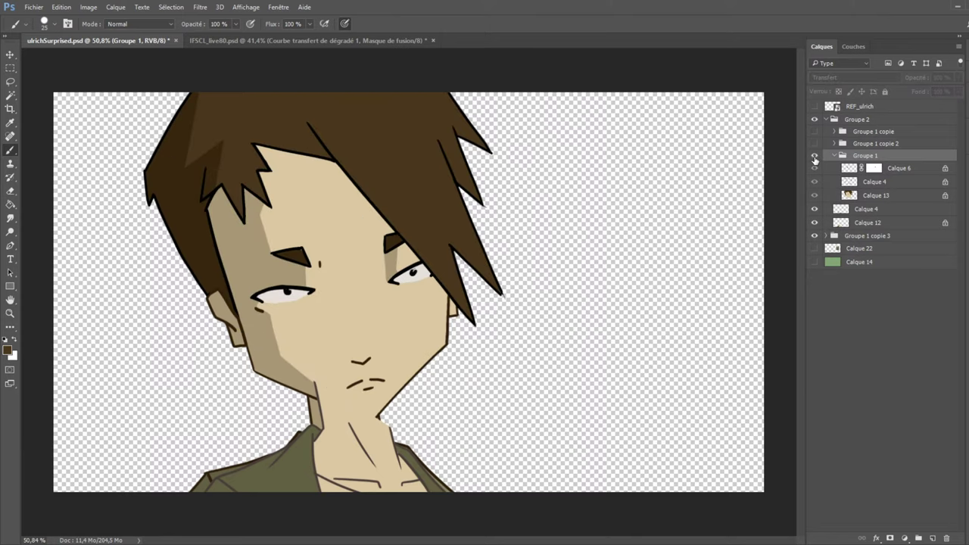
{"action": "left_click", "coordinate": [814, 157]}
{"action": "left_click", "coordinate": [835, 156]}
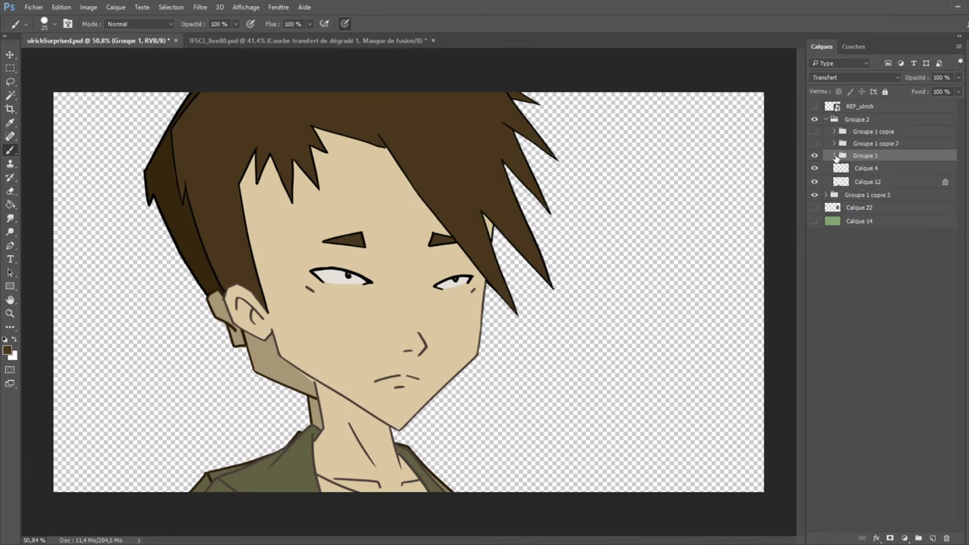
Expand Groupe 1 copie 3 and compare its face with the Groupe 2 drawing by repeatedly hiding and showing Groupe 2.
{"action": "left_click", "coordinate": [834, 194]}
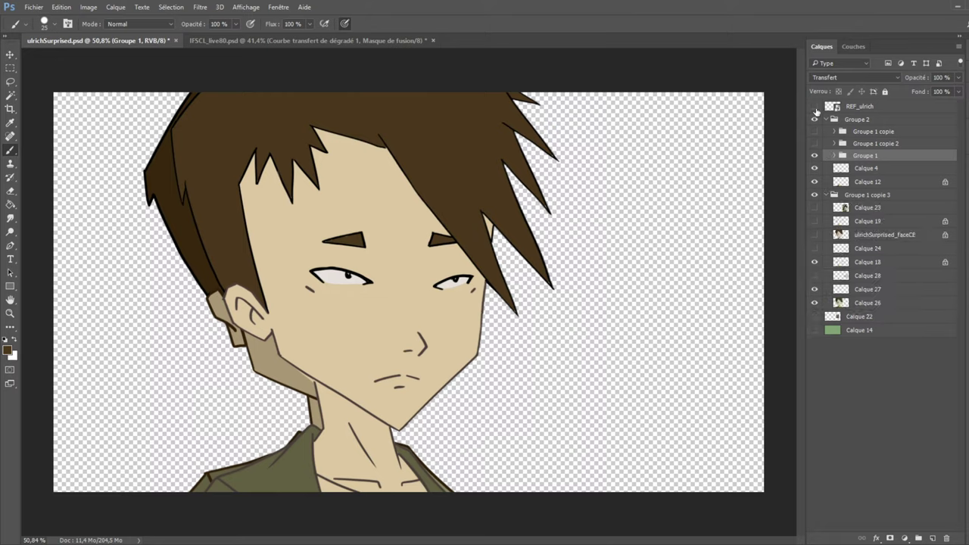
{"action": "left_click", "coordinate": [815, 121]}
{"action": "left_click", "coordinate": [815, 121]}
{"action": "left_click", "coordinate": [815, 120]}
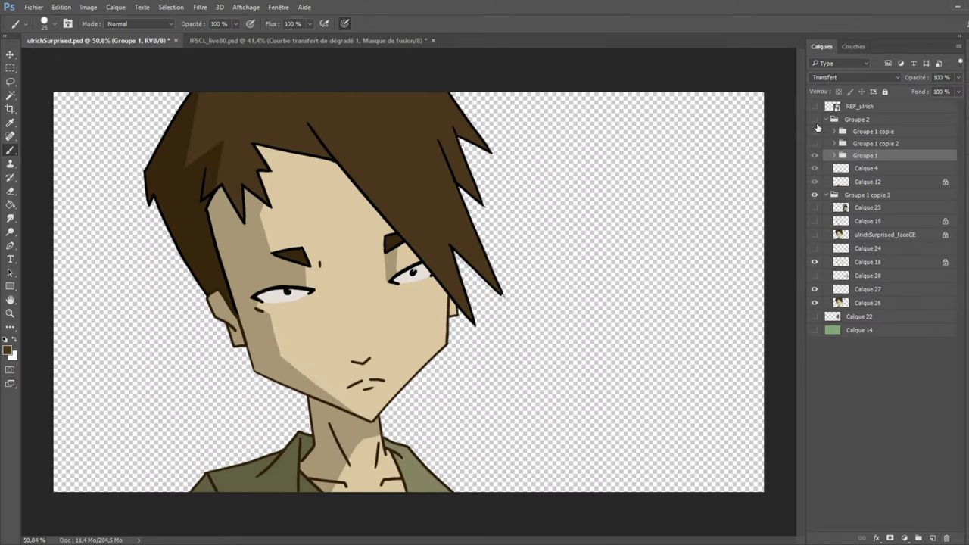
{"action": "left_click", "coordinate": [816, 123]}
{"action": "left_click", "coordinate": [816, 122]}
{"action": "left_click", "coordinate": [816, 123]}
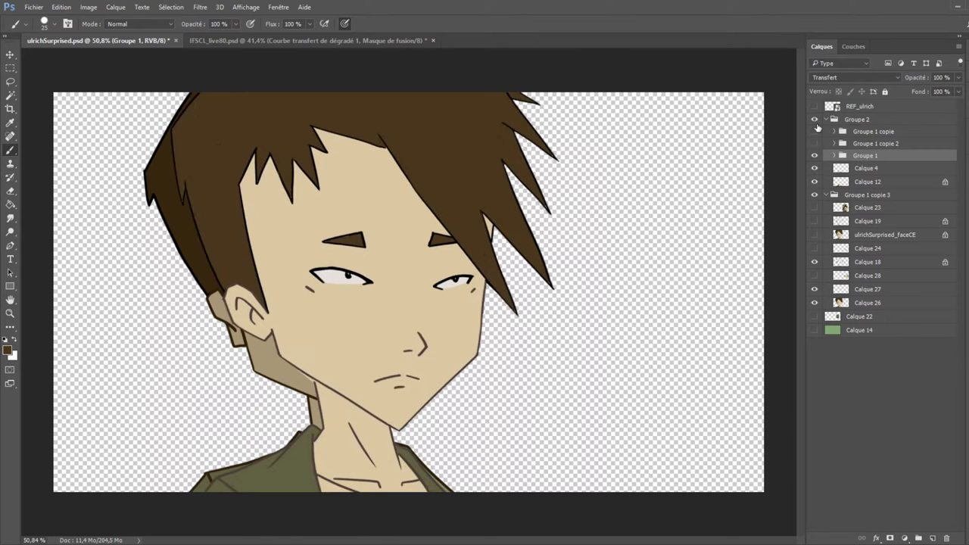
{"action": "left_click", "coordinate": [816, 123]}
{"action": "left_click", "coordinate": [817, 124]}
{"action": "left_click", "coordinate": [9, 287]}
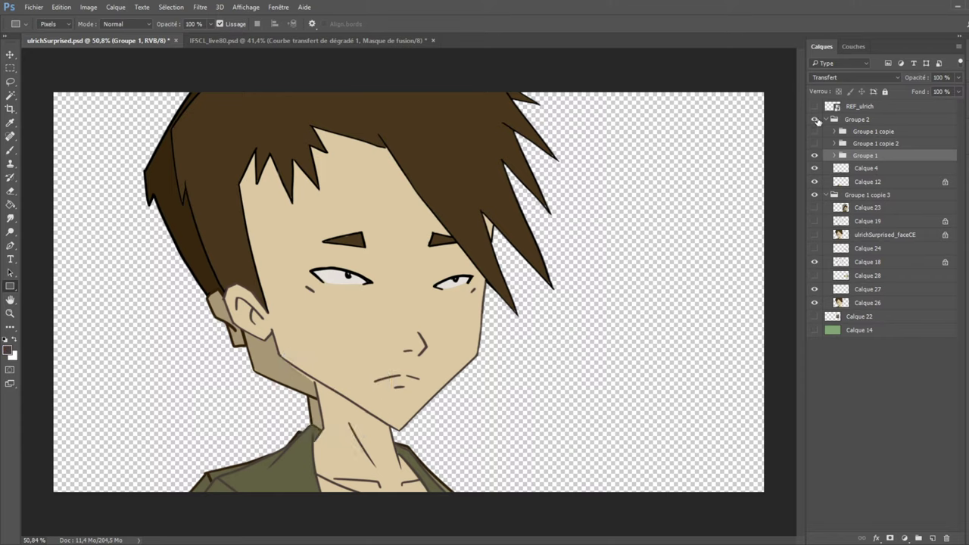
Hide Groupe 2, activate Calque 18, and brush its face, neck and jacket lines grey-brown with an enlarged brush.
{"action": "left_click", "coordinate": [815, 121]}
{"action": "left_click", "coordinate": [814, 262]}
{"action": "left_click", "coordinate": [814, 262]}
{"action": "left_click", "coordinate": [868, 262]}
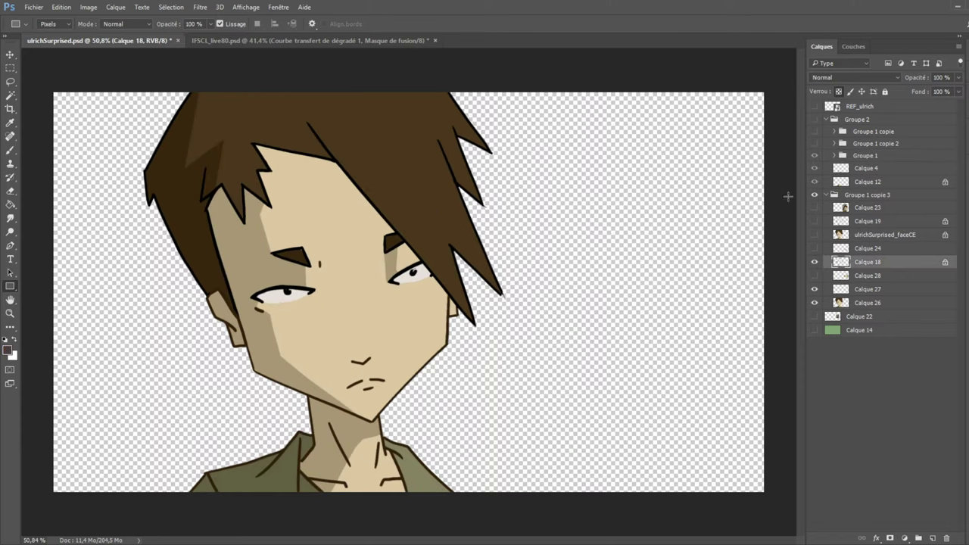
{"action": "left_click", "coordinate": [10, 217]}
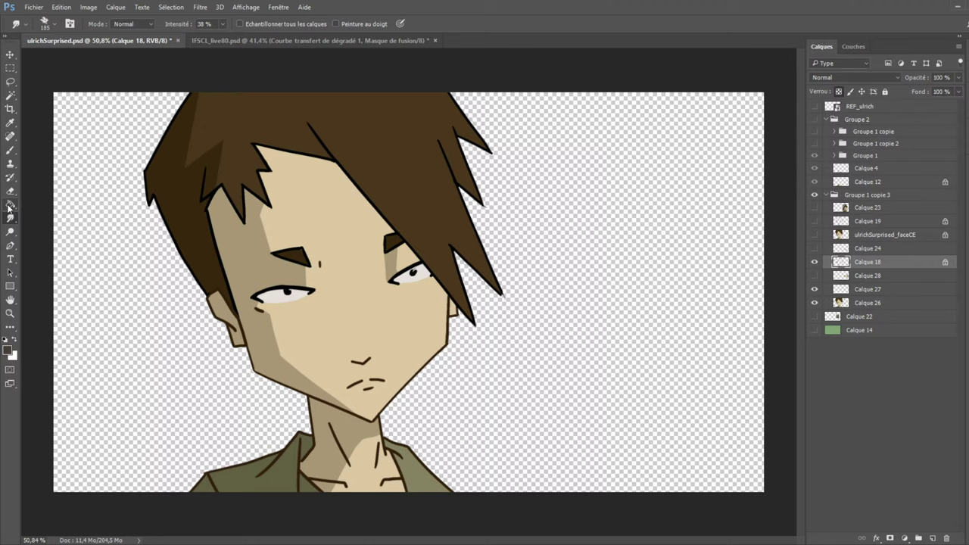
{"action": "left_click", "coordinate": [10, 151]}
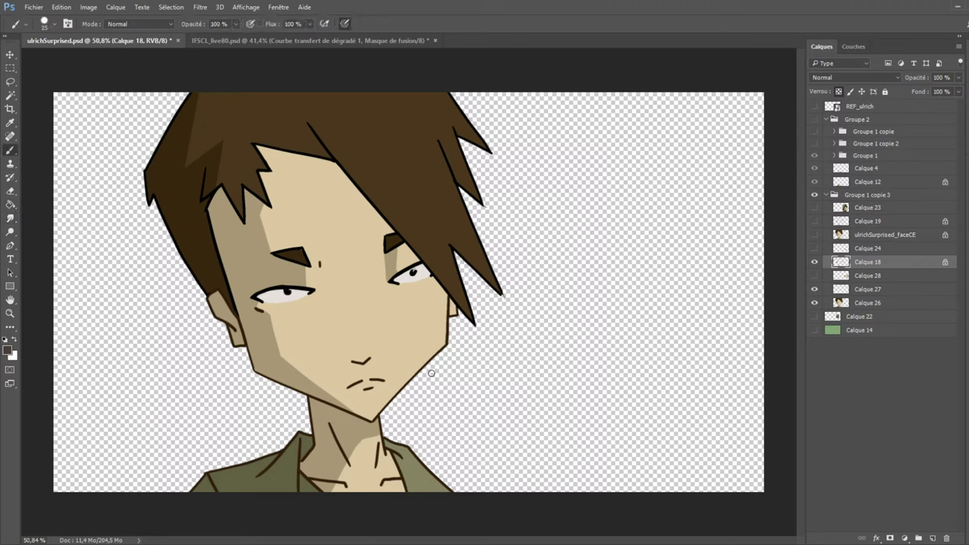
{"action": "key", "text": "bracketright"}
{"action": "key", "text": "bracketright"}
{"action": "key", "text": "bracketright"}
{"action": "key", "text": "bracketright"}
{"action": "key", "text": "bracketright"}
{"action": "key", "text": "bracketright"}
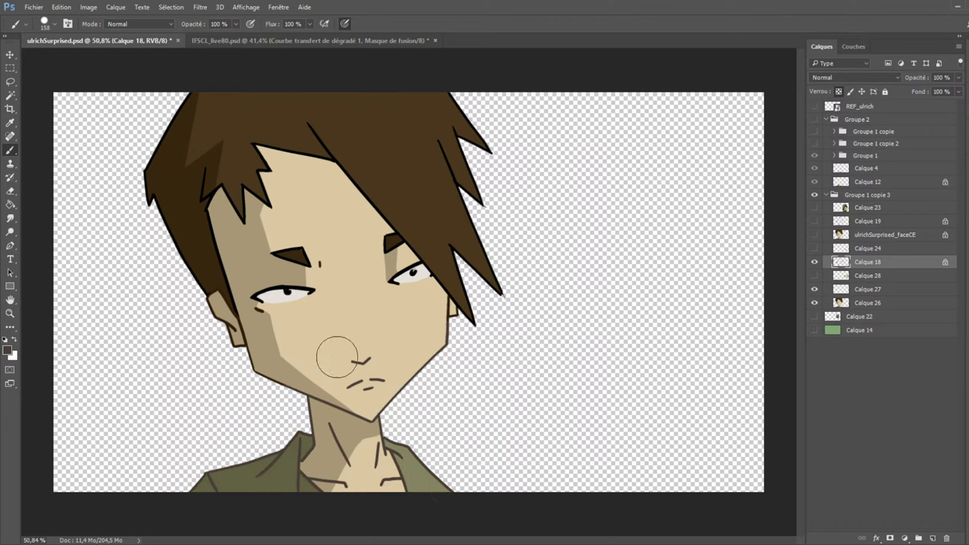
Touch up Calque 18 with a smaller brush, painting the hair edge by the ear black and the ear lines grey-brown.
{"action": "key", "text": "bracketleft"}
{"action": "key", "text": "bracketleft"}
{"action": "key", "text": "bracketleft"}
{"action": "key", "text": "bracketleft"}
{"action": "key", "text": "bracketleft"}
{"action": "left_click", "coordinate": [206, 290], "text": "alt"}
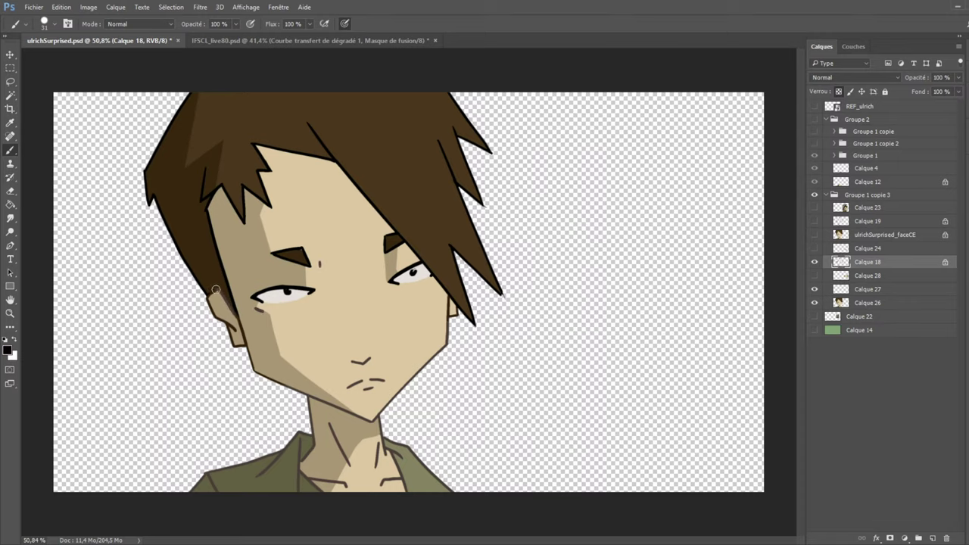
{"action": "left_click_drag", "start_coordinate": [213, 290], "coordinate": [230, 302]}
{"action": "left_click_drag", "start_coordinate": [212, 312], "coordinate": [236, 336]}
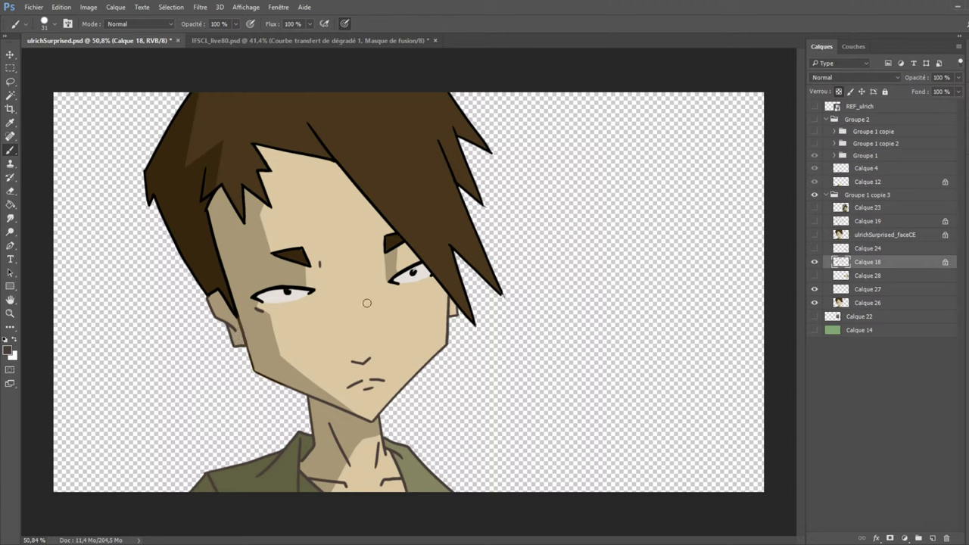
Check the Calque 18 lines, hide that layer, show ulrichSurprised_FaceCE, and show and activate Calque 19.
{"action": "key", "text": "bracketright"}
{"action": "key", "text": "bracketright"}
{"action": "key", "text": "bracketright"}
{"action": "key", "text": "bracketright"}
{"action": "key", "text": "bracketright"}
{"action": "key", "text": "bracketright"}
{"action": "left_click", "coordinate": [814, 262]}
{"action": "left_click", "coordinate": [815, 262]}
{"action": "left_click", "coordinate": [815, 222]}
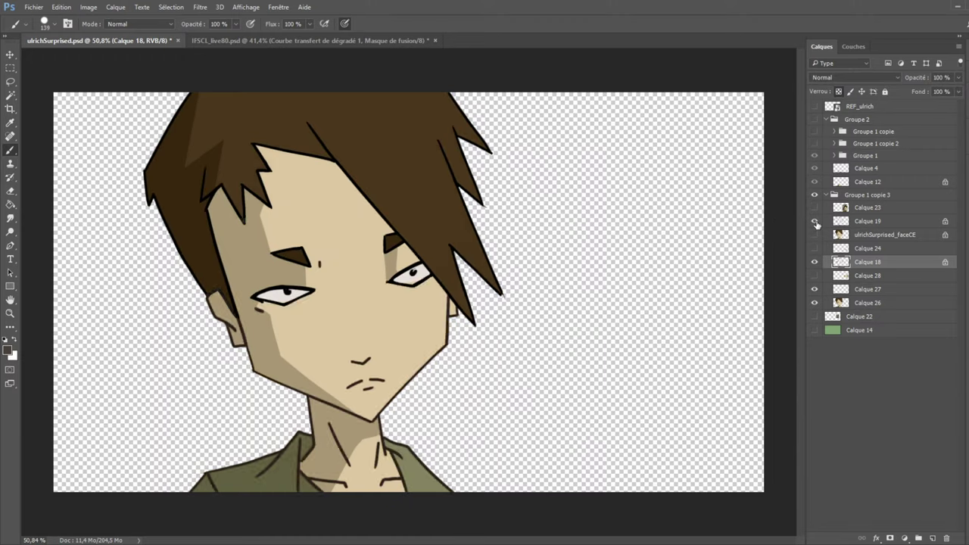
{"action": "left_click", "coordinate": [860, 221]}
{"action": "left_click", "coordinate": [815, 262]}
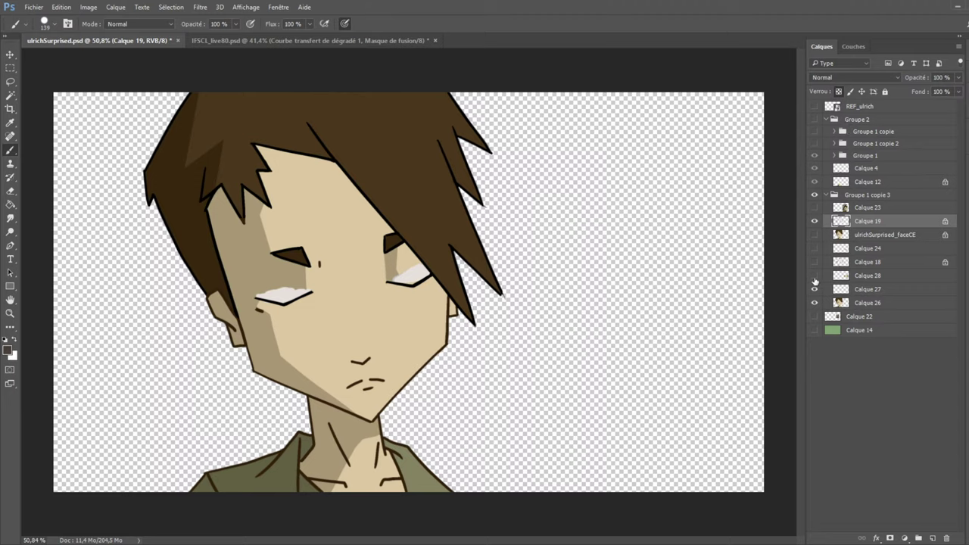
{"action": "left_click", "coordinate": [815, 235]}
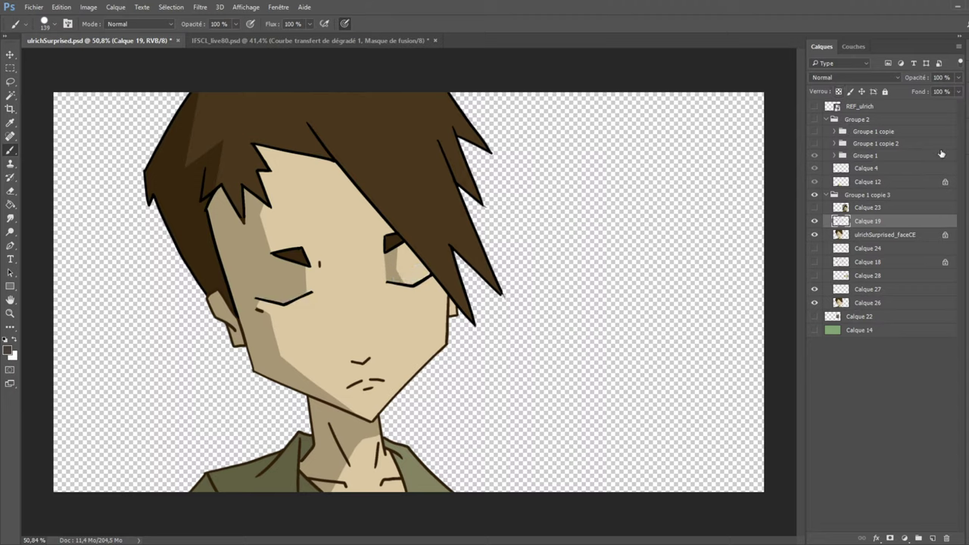
Undo the stray stroke, lock Calque 19's transparent pixels, and recolour its near ear and jaw lines grey-brown beside the black hair outline.
{"action": "mouse_move", "coordinate": [227, 325]}
{"action": "left_mouse_down"}
{"action": "mouse_move", "coordinate": [258, 400]}
{"action": "mouse_move", "coordinate": [259, 348]}
{"action": "left_mouse_up"}
{"action": "key", "text": "ctrl+z"}
{"action": "left_click", "coordinate": [839, 91]}
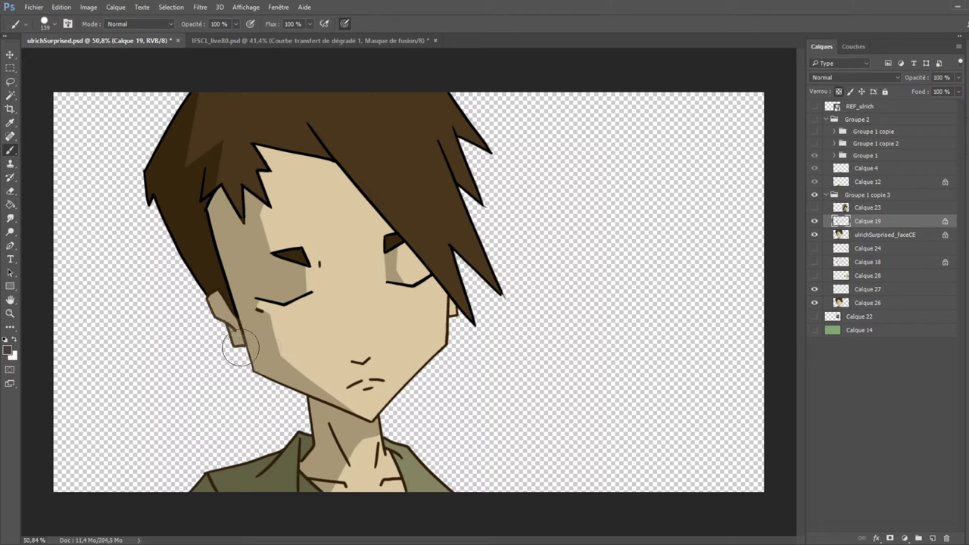
{"action": "left_click", "coordinate": [236, 303], "text": "alt"}
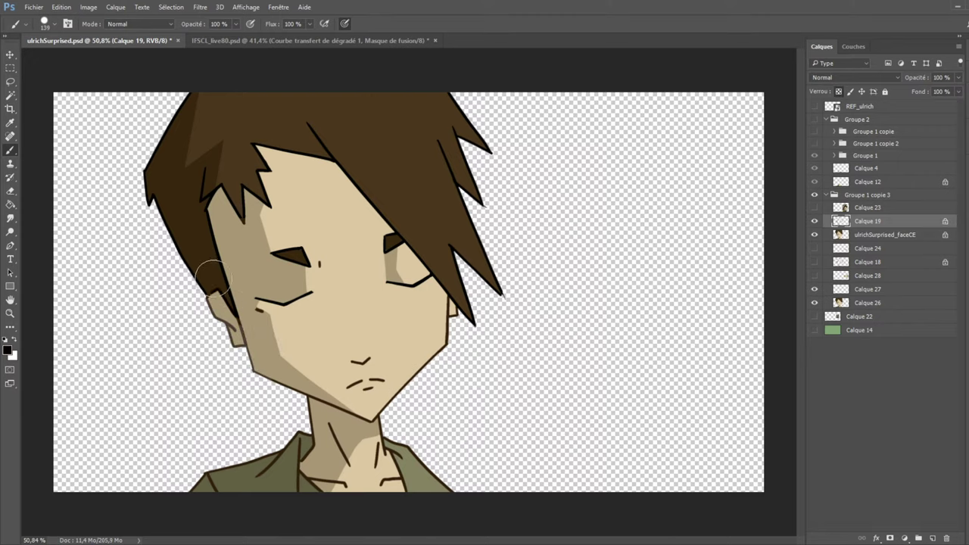
{"action": "left_click", "coordinate": [246, 327], "text": "alt"}
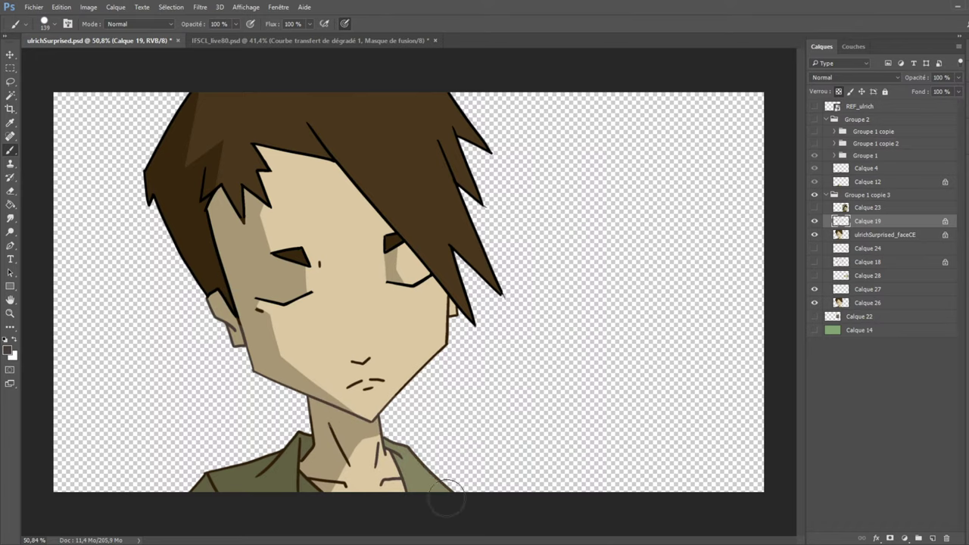
Recolour Calque 19's remaining face, far ear, neck and jacket lines grey-brown, using a small and then an enlarged brush.
{"action": "key", "text": "bracketleft"}
{"action": "key", "text": "bracketleft"}
{"action": "key", "text": "bracketleft"}
{"action": "key", "text": "bracketleft"}
{"action": "mouse_move", "coordinate": [449, 306]}
{"action": "left_mouse_down"}
{"action": "mouse_move", "coordinate": [449, 314]}
{"action": "mouse_move", "coordinate": [452, 289]}
{"action": "left_mouse_up"}
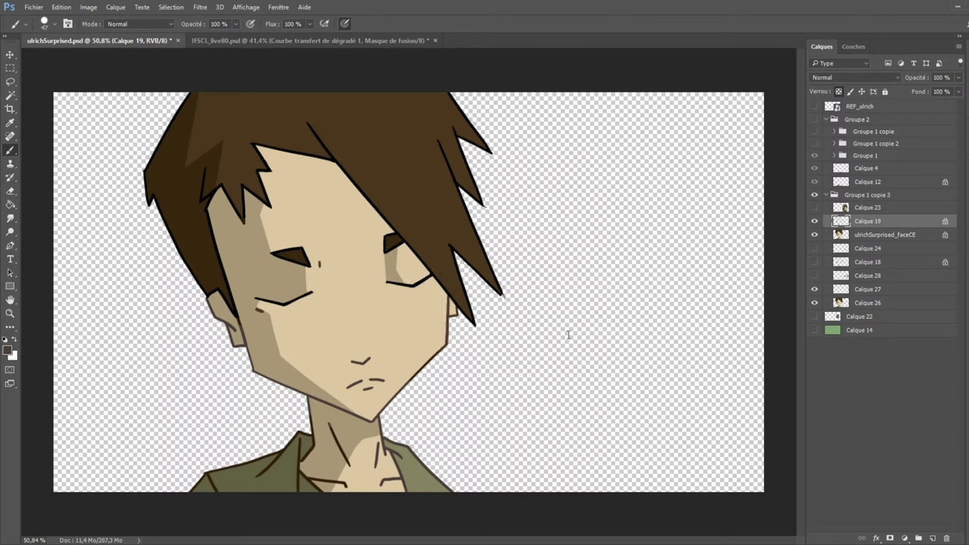
{"action": "key", "text": "bracketright"}
{"action": "key", "text": "bracketright"}
{"action": "key", "text": "bracketright"}
{"action": "key", "text": "bracketright"}
{"action": "key", "text": "bracketright"}
{"action": "key", "text": "bracketright"}
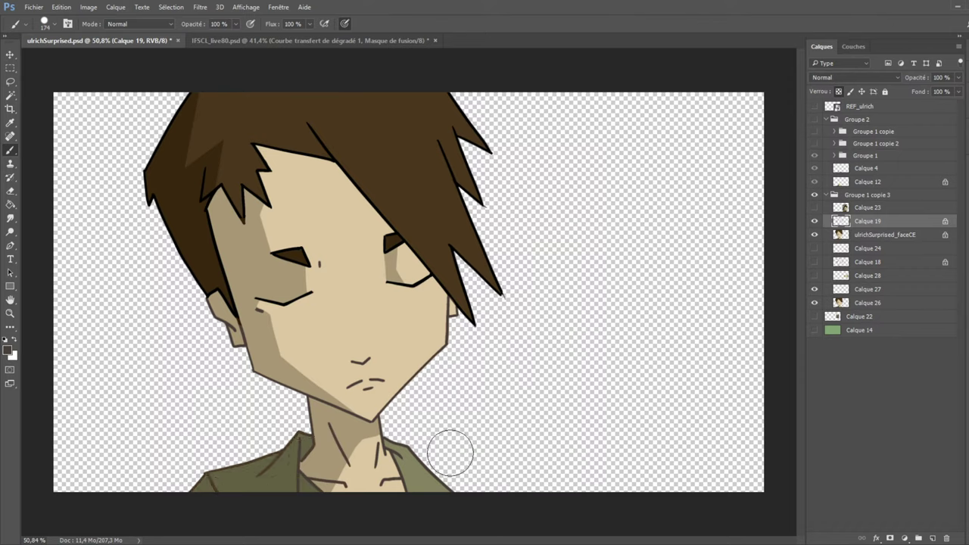
Compare the recoloured Calque 19 and Calque 18 lines by switching the layers of Groupe 1 copie 3 on and off.
{"action": "left_click", "coordinate": [815, 235]}
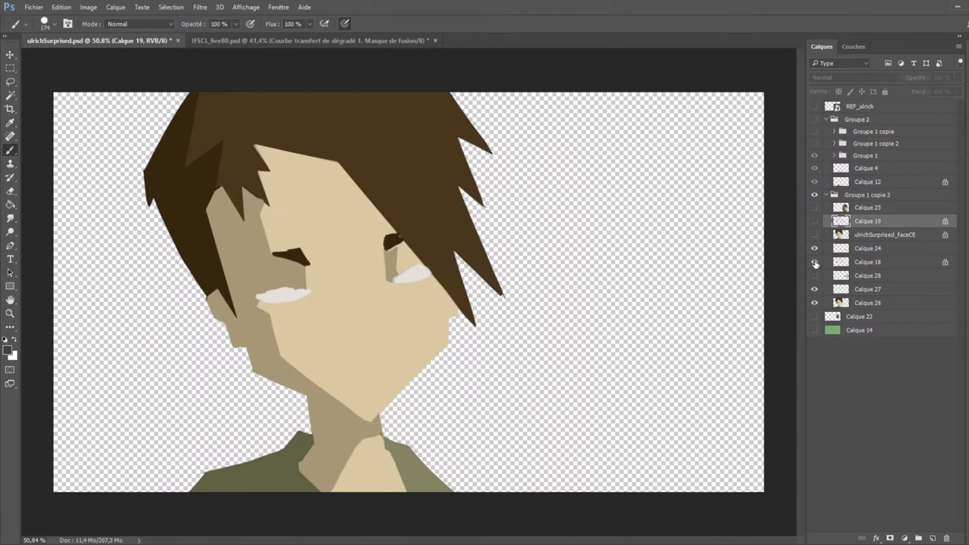
{"action": "left_click", "coordinate": [814, 262]}
{"action": "left_click", "coordinate": [815, 235]}
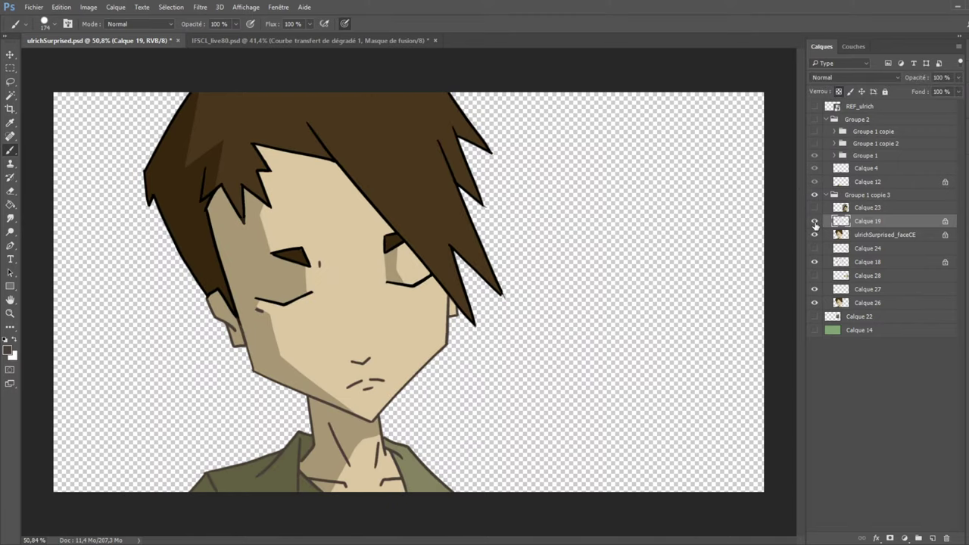
{"action": "left_click", "coordinate": [815, 234]}
{"action": "left_click", "coordinate": [815, 235]}
{"action": "left_click_drag", "start_coordinate": [815, 262], "coordinate": [815, 235]}
Show Groupe 2 and check what Groupe 1, Groupe 1 copie, Calque 4 and Calque 12 each contain.
{"action": "left_click", "coordinate": [815, 208]}
{"action": "left_click", "coordinate": [822, 156]}
{"action": "left_click", "coordinate": [815, 156]}
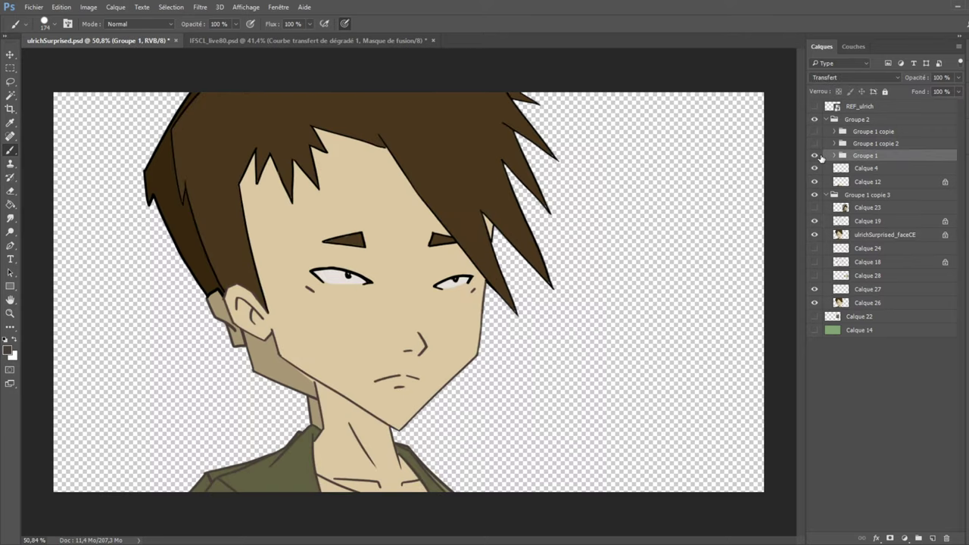
{"action": "left_click", "coordinate": [816, 156]}
{"action": "left_click", "coordinate": [815, 156]}
{"action": "left_click", "coordinate": [815, 131]}
{"action": "left_click", "coordinate": [815, 131]}
{"action": "left_click", "coordinate": [815, 182]}
{"action": "left_click", "coordinate": [815, 182]}
{"action": "left_click", "coordinate": [815, 168]}
{"action": "left_click", "coordinate": [815, 168]}
{"action": "left_click", "coordinate": [815, 182]}
{"action": "left_click", "coordinate": [815, 183]}
Paint a neck shadow on Calque 12 with a size 37 brush, using the darker beige sampled from the reference neck.
{"action": "left_click", "coordinate": [819, 183]}
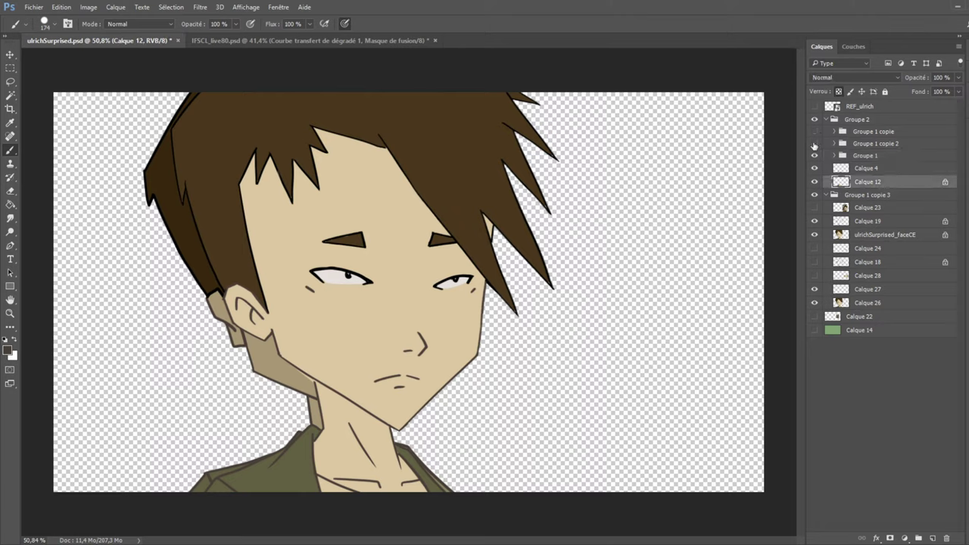
{"action": "left_click", "coordinate": [814, 120]}
{"action": "left_click", "coordinate": [814, 120]}
{"action": "key", "text": "bracketleft"}
{"action": "key", "text": "bracketleft"}
{"action": "key", "text": "bracketleft"}
{"action": "key", "text": "bracketleft"}
{"action": "key", "text": "bracketleft"}
{"action": "key", "text": "bracketleft"}
{"action": "left_click", "coordinate": [815, 120]}
{"action": "left_click", "coordinate": [368, 428], "text": "alt"}
{"action": "left_click", "coordinate": [815, 120]}
{"action": "left_click_drag", "start_coordinate": [390, 436], "coordinate": [361, 439]}
{"action": "left_click", "coordinate": [815, 120]}
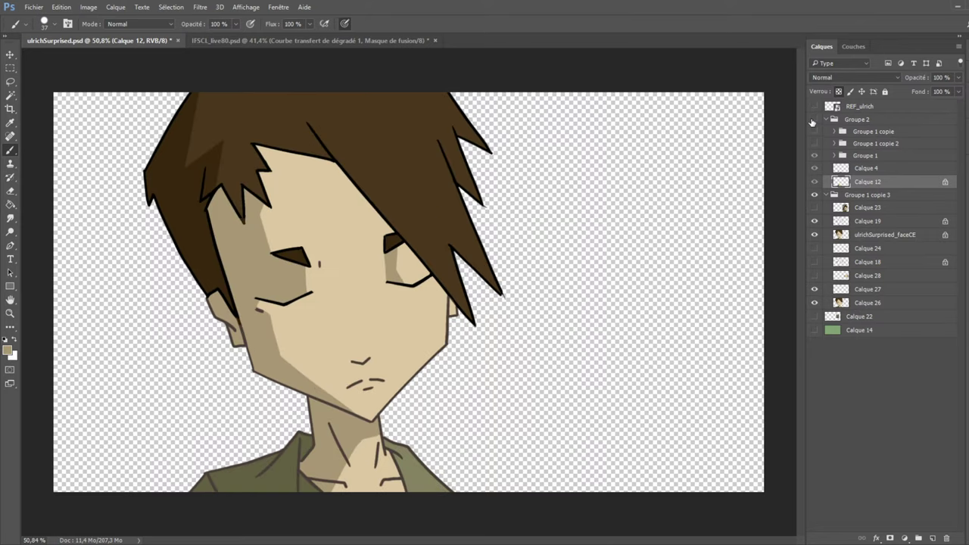
{"action": "left_click", "coordinate": [815, 119]}
{"action": "left_click_drag", "start_coordinate": [365, 439], "coordinate": [362, 490]}
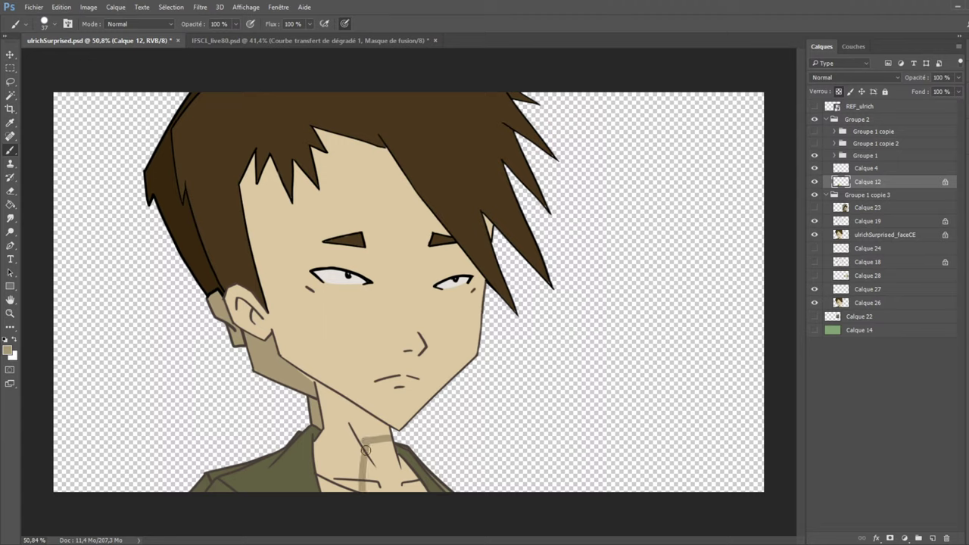
{"action": "mouse_move", "coordinate": [326, 394]}
{"action": "left_mouse_down"}
{"action": "mouse_move", "coordinate": [395, 432]}
{"action": "mouse_move", "coordinate": [315, 389]}
{"action": "mouse_move", "coordinate": [342, 426]}
{"action": "mouse_move", "coordinate": [328, 435]}
{"action": "mouse_move", "coordinate": [357, 484]}
{"action": "mouse_move", "coordinate": [350, 454]}
{"action": "mouse_move", "coordinate": [335, 493]}
{"action": "mouse_move", "coordinate": [324, 436]}
{"action": "mouse_move", "coordinate": [319, 461]}
{"action": "mouse_move", "coordinate": [331, 500]}
{"action": "left_mouse_up"}
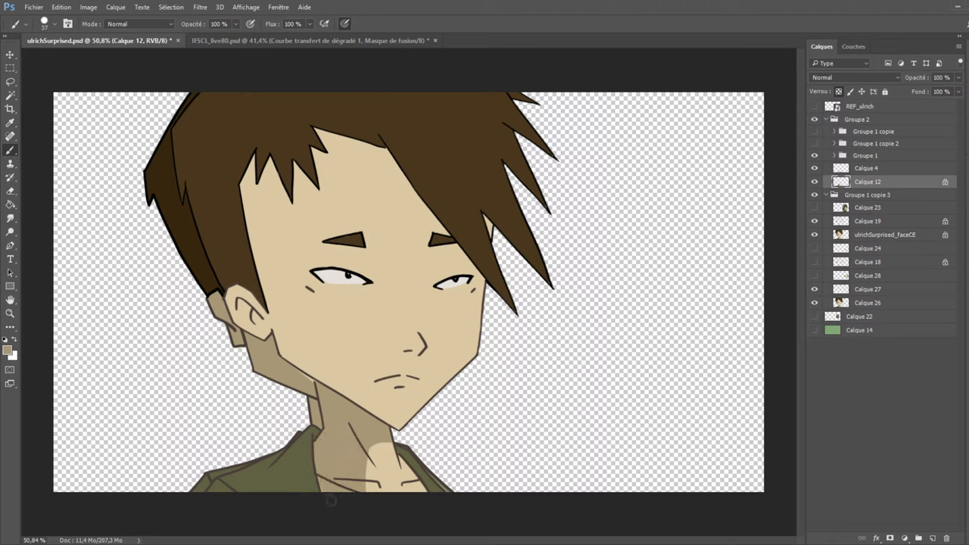
Sample the lighter olive from the reference jacket and paint it on the far side of the jacket in Calque 12.
{"action": "left_click", "coordinate": [815, 167]}
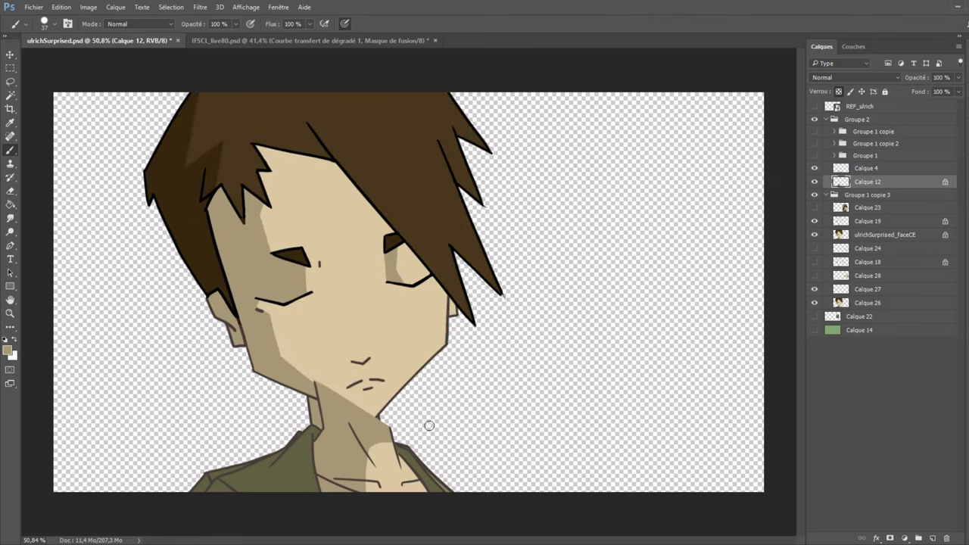
{"action": "left_click", "coordinate": [814, 155]}
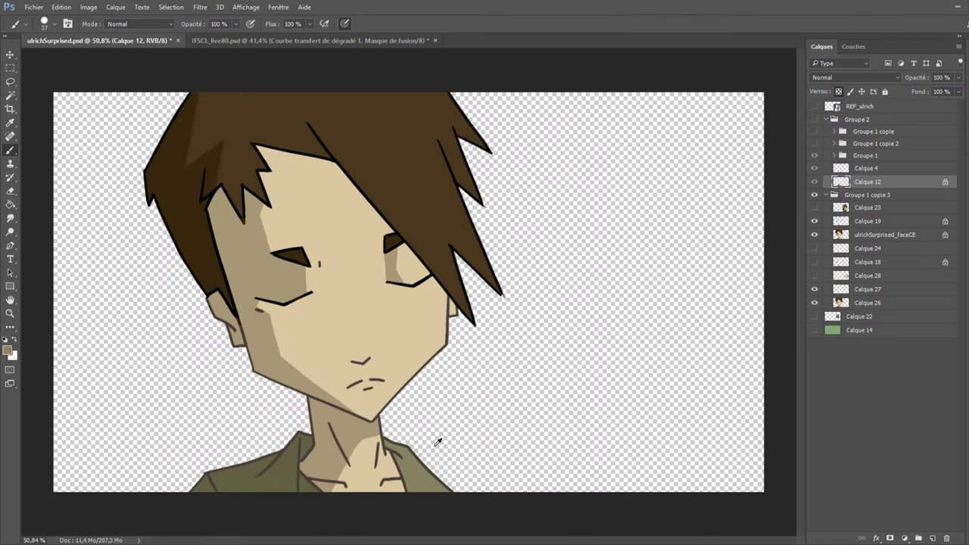
{"action": "left_click", "coordinate": [814, 120]}
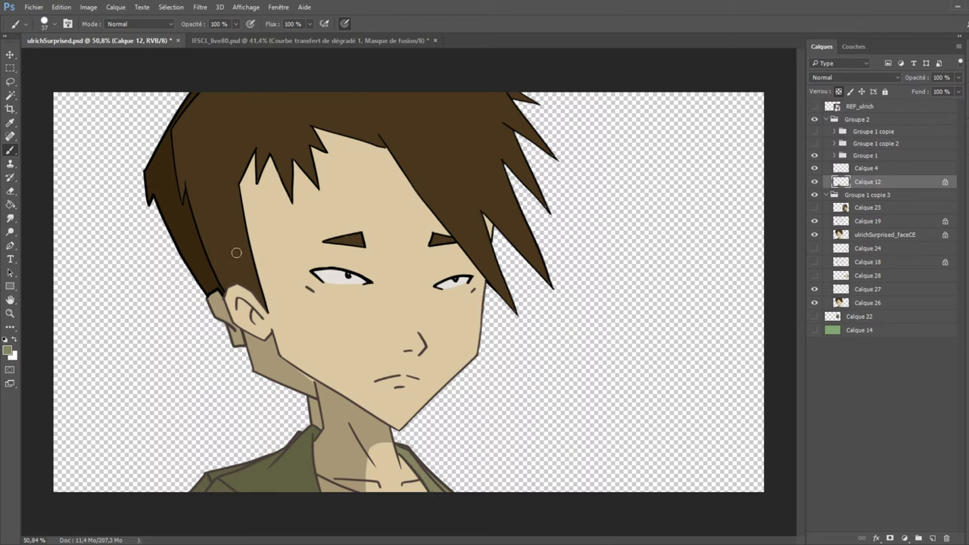
Check the Calque 12 colours, make Calque 13 in Groupe 1 active with transparent pixels locked, and compare with the reference face.
{"action": "left_click", "coordinate": [816, 155]}
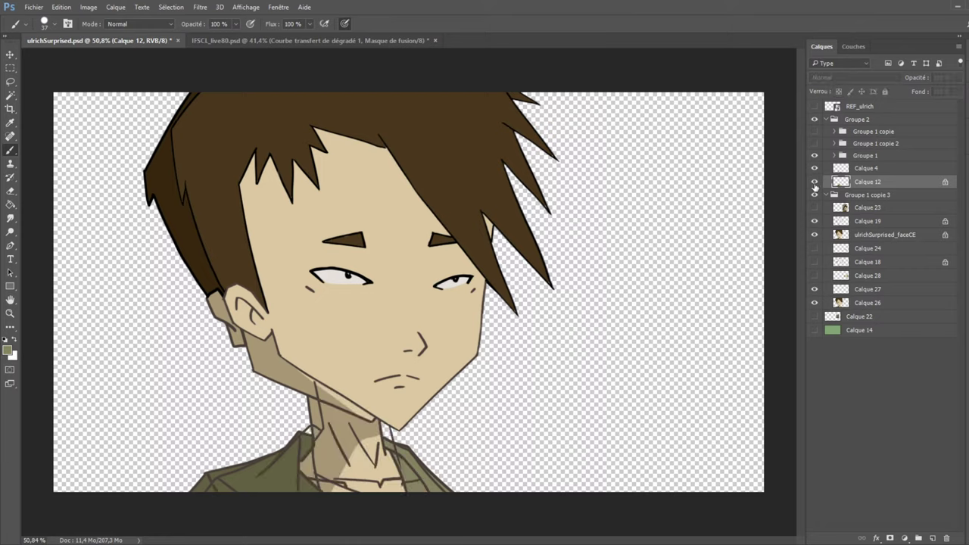
{"action": "left_click", "coordinate": [814, 156]}
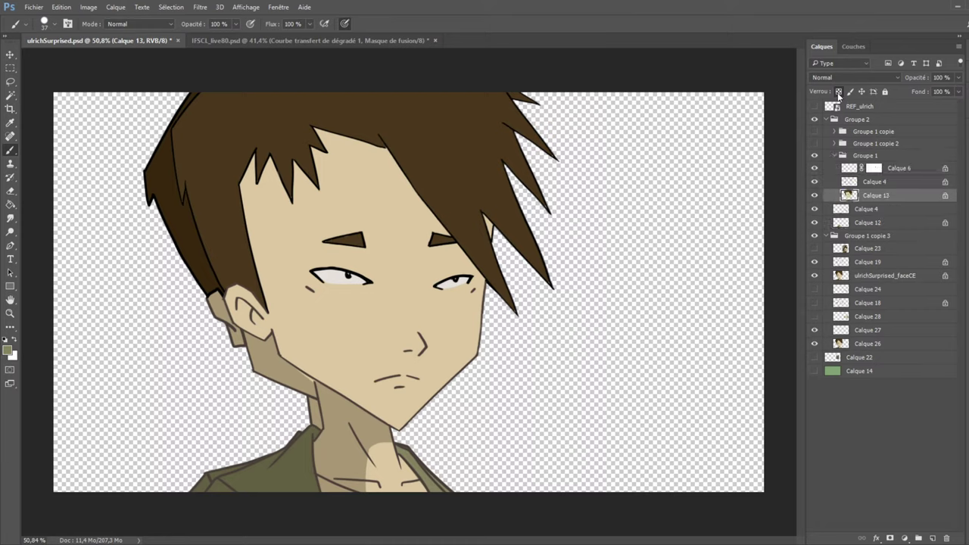
{"action": "left_click", "coordinate": [815, 194]}
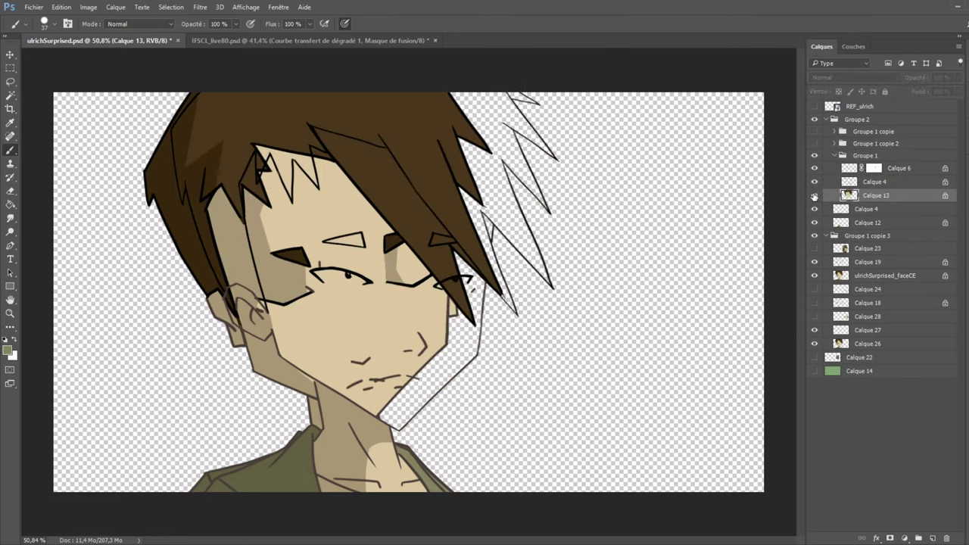
{"action": "left_click", "coordinate": [815, 120]}
{"action": "left_click", "coordinate": [815, 120]}
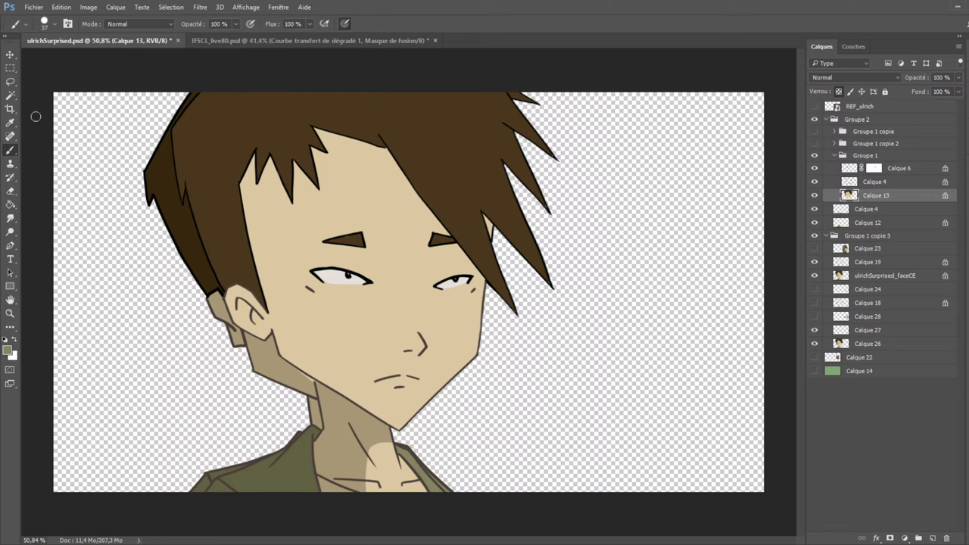
Replace the freehand lasso with the Polygonal Lasso on Calque 13 and compare the face shadow with the reference.
{"action": "key", "text": "l"}
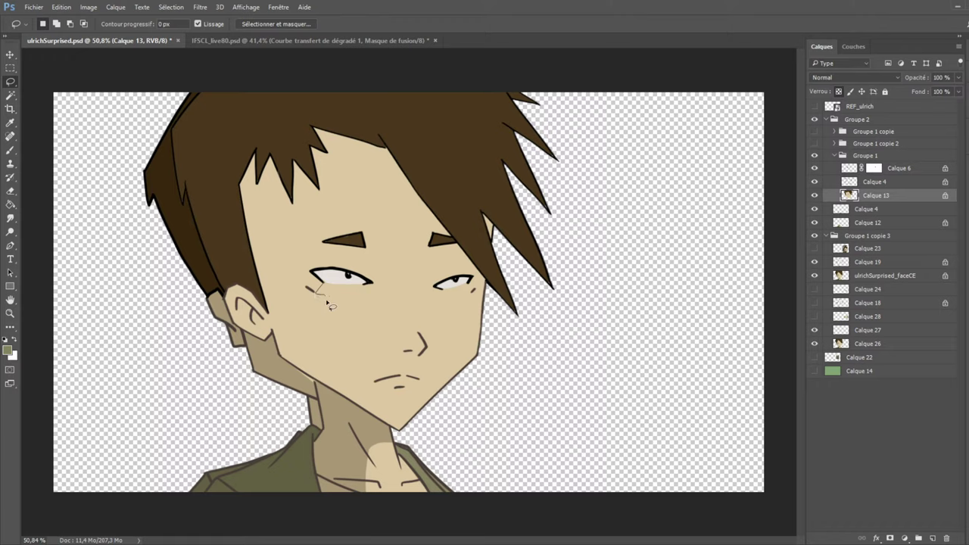
{"action": "mouse_move", "coordinate": [331, 306]}
{"action": "left_mouse_down"}
{"action": "mouse_move", "coordinate": [384, 406]}
{"action": "mouse_move", "coordinate": [356, 288]}
{"action": "left_mouse_up"}
{"action": "key", "text": "shift+l"}
{"action": "left_click", "coordinate": [814, 120]}
{"action": "left_click", "coordinate": [815, 120]}
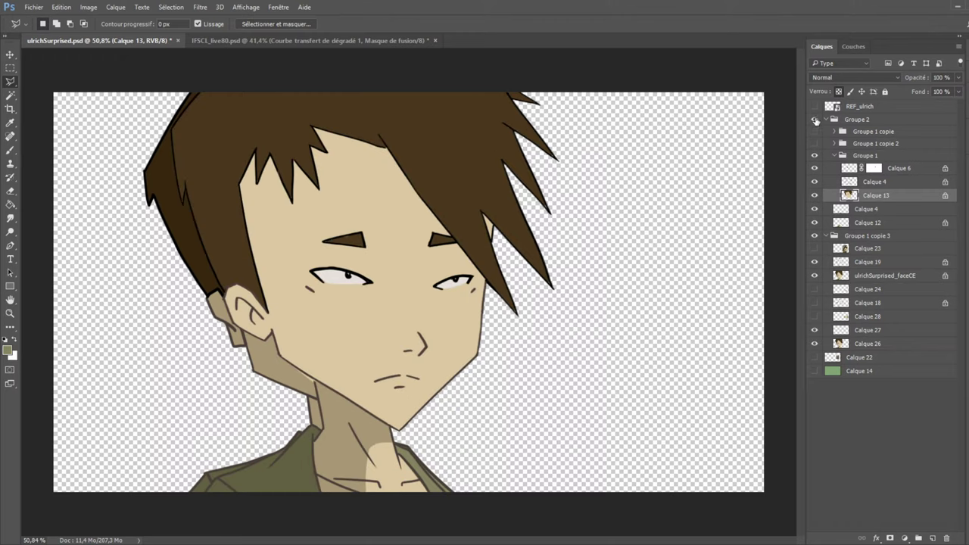
Outline a polygonal shadow selection from the chin past the eye and eyebrow, over the hair and down behind the ear.
{"action": "left_click", "coordinate": [390, 428]}
{"action": "left_click", "coordinate": [331, 347]}
{"action": "left_click", "coordinate": [326, 283]}
{"action": "left_click", "coordinate": [359, 279]}
{"action": "left_click", "coordinate": [351, 265]}
{"action": "left_click", "coordinate": [364, 249]}
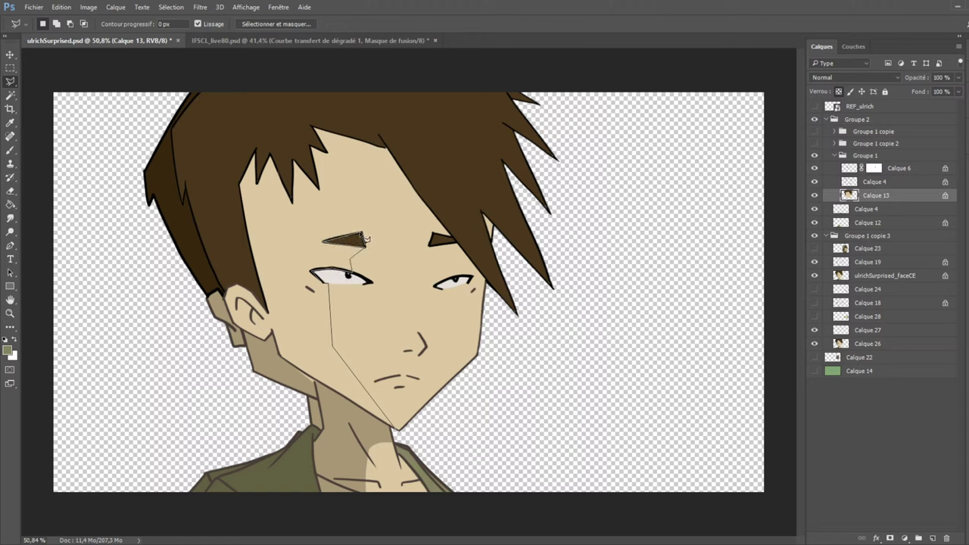
{"action": "left_click", "coordinate": [332, 161]}
{"action": "left_click", "coordinate": [343, 134]}
{"action": "left_click", "coordinate": [306, 113]}
{"action": "left_click", "coordinate": [213, 130]}
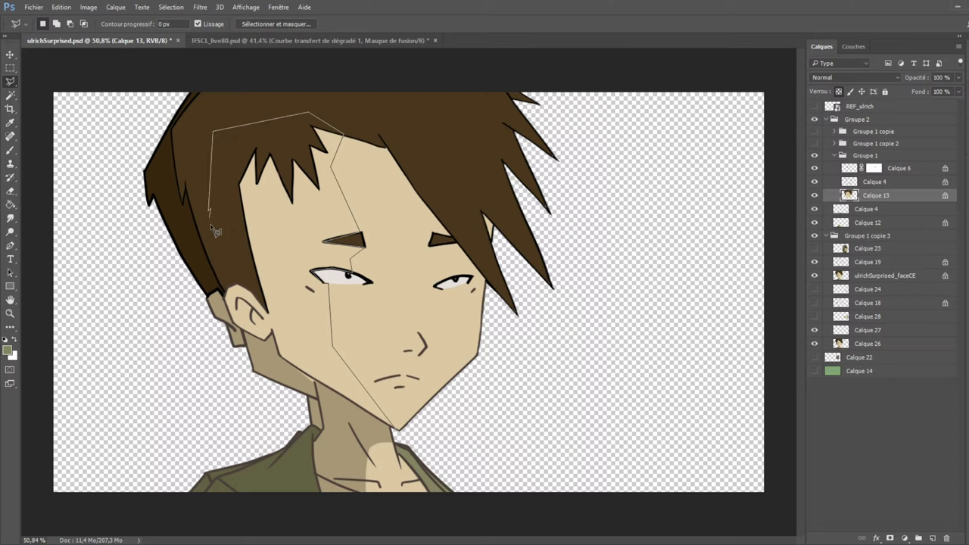
{"action": "left_click", "coordinate": [210, 209]}
{"action": "left_click", "coordinate": [209, 321]}
{"action": "left_click", "coordinate": [375, 437]}
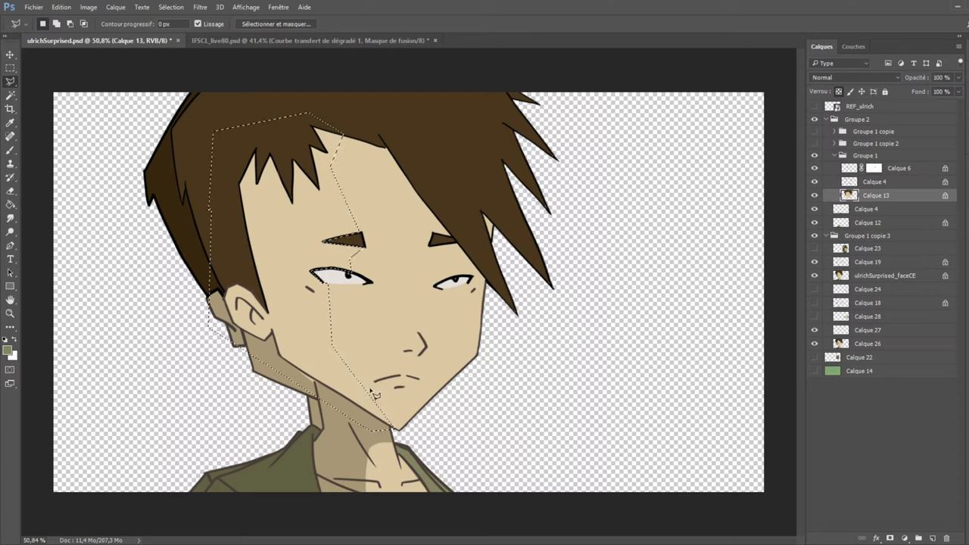
Subtract the forehead area above the nearer eyebrow from the selection, moving the shadow edge closer to the hairline.
{"action": "left_click", "coordinate": [331, 233]}
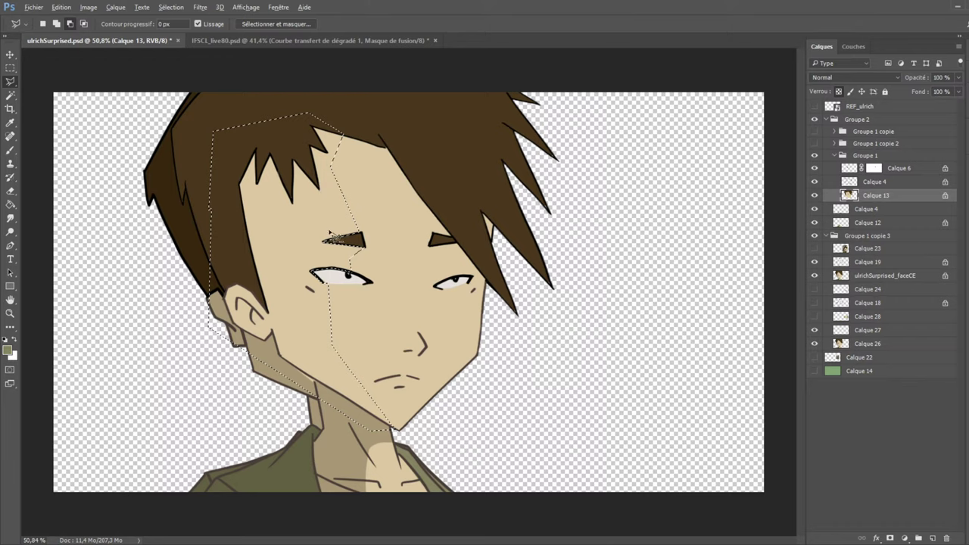
{"action": "left_click", "coordinate": [318, 174]}
{"action": "left_click", "coordinate": [342, 130]}
{"action": "left_click", "coordinate": [360, 118]}
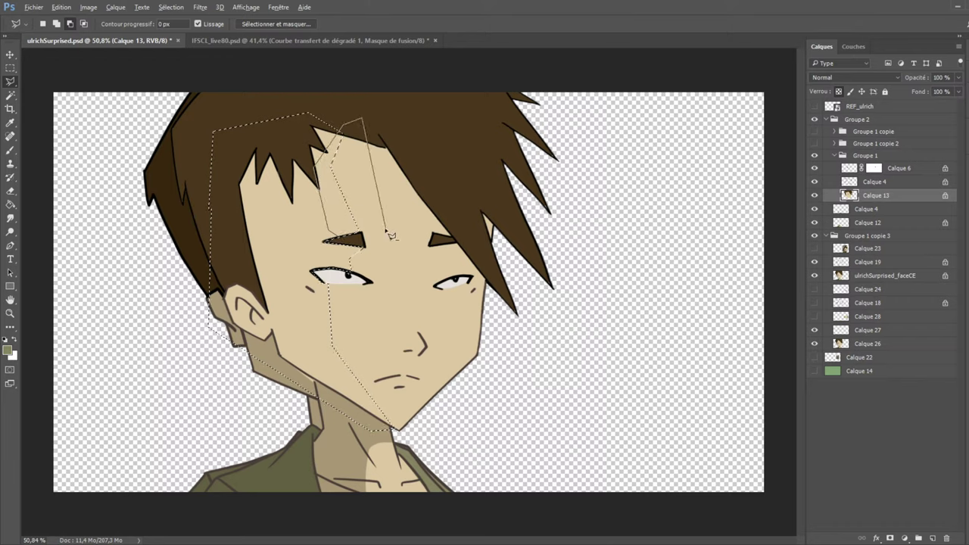
{"action": "double_click", "coordinate": [375, 252]}
{"action": "key", "text": "alt"}
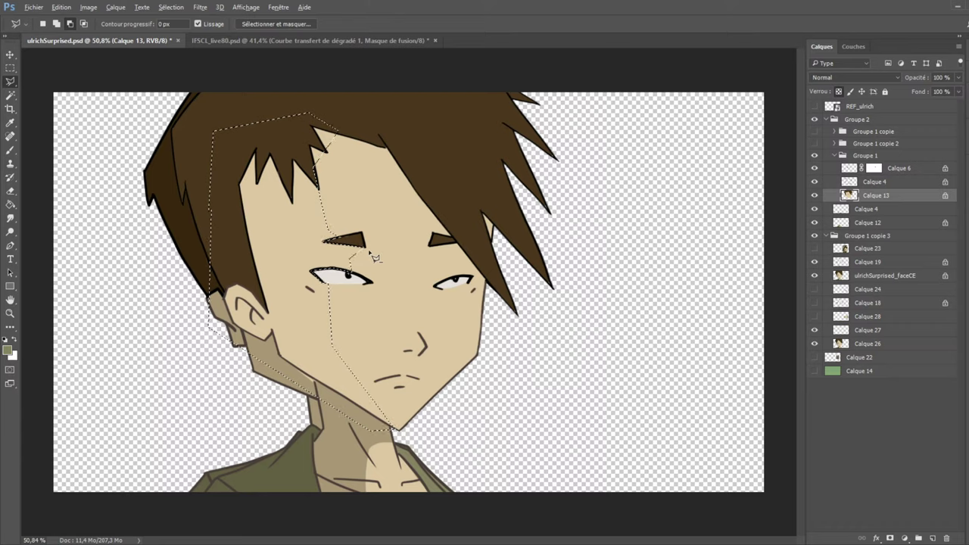
{"action": "left_click", "coordinate": [345, 246]}
{"action": "left_click", "coordinate": [326, 242]}
{"action": "left_click", "coordinate": [303, 161]}
{"action": "left_click", "coordinate": [350, 106]}
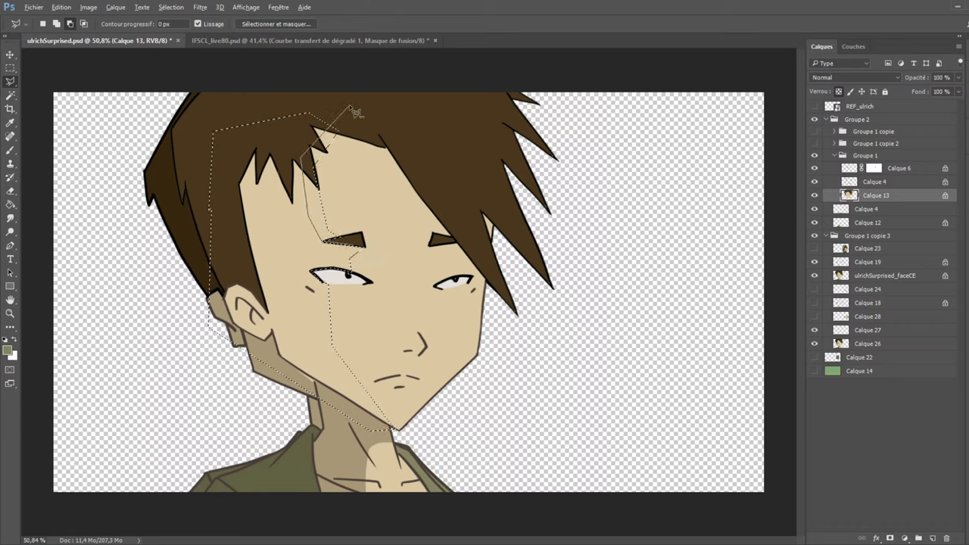
{"action": "left_click", "coordinate": [404, 161]}
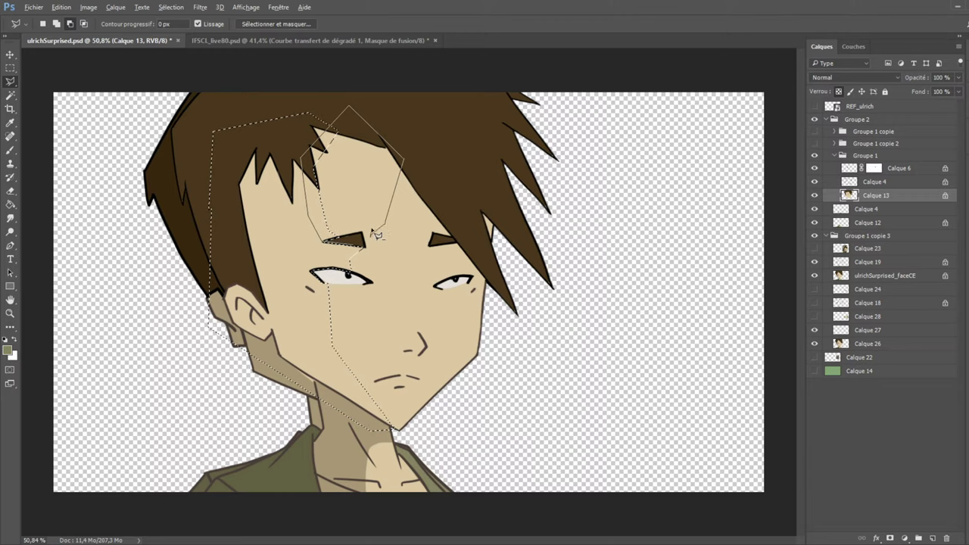
{"action": "left_click", "coordinate": [365, 243]}
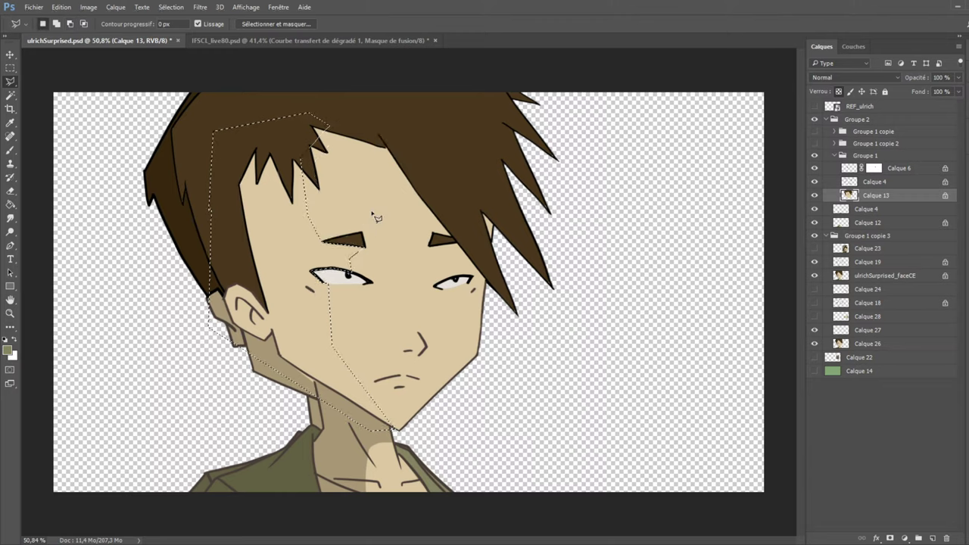
Add a narrow strip between the far eye and its eyebrow to the selection, and sample the shaded skin colour.
{"action": "left_click", "coordinate": [447, 276]}
{"action": "left_click", "coordinate": [430, 244]}
{"action": "left_click", "coordinate": [10, 286]}
{"action": "left_click", "coordinate": [295, 363], "text": "alt"}
Undo the trial fill and use the Magic Wand to remove the hair and the areas outside the face from the selection.
{"action": "key", "text": "alt+BackSpace"}
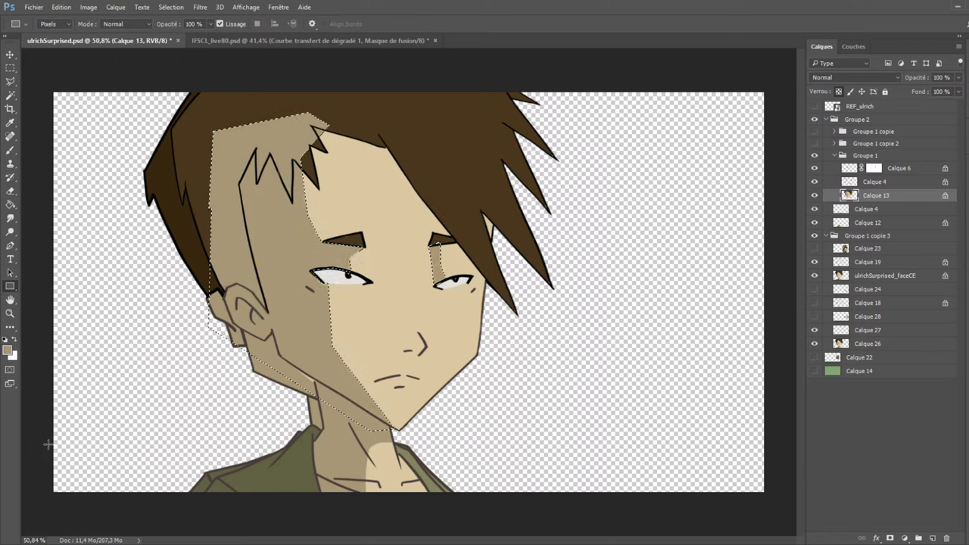
{"action": "key", "text": "ctrl+z"}
{"action": "left_click", "coordinate": [10, 94]}
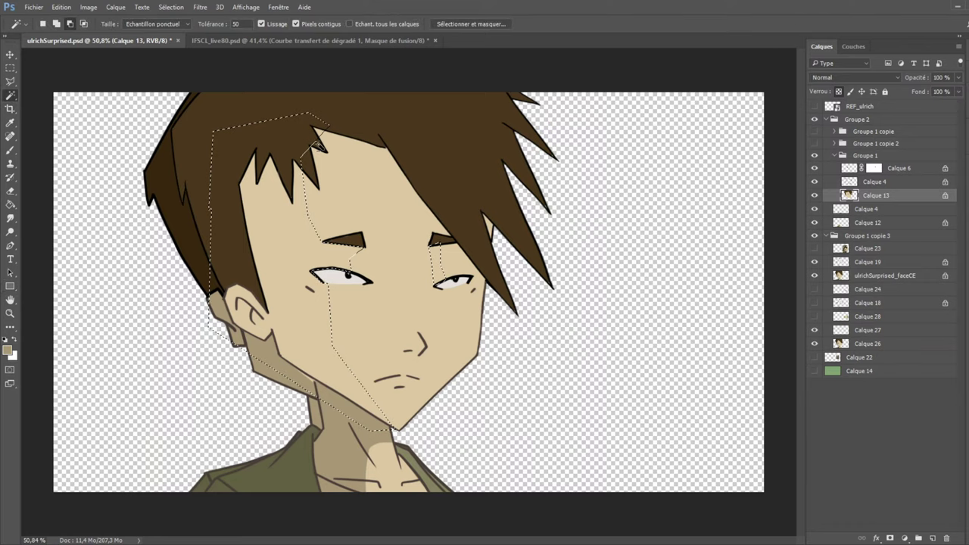
{"action": "left_click", "coordinate": [269, 136], "text": "alt"}
{"action": "left_click", "coordinate": [222, 303], "text": "alt"}
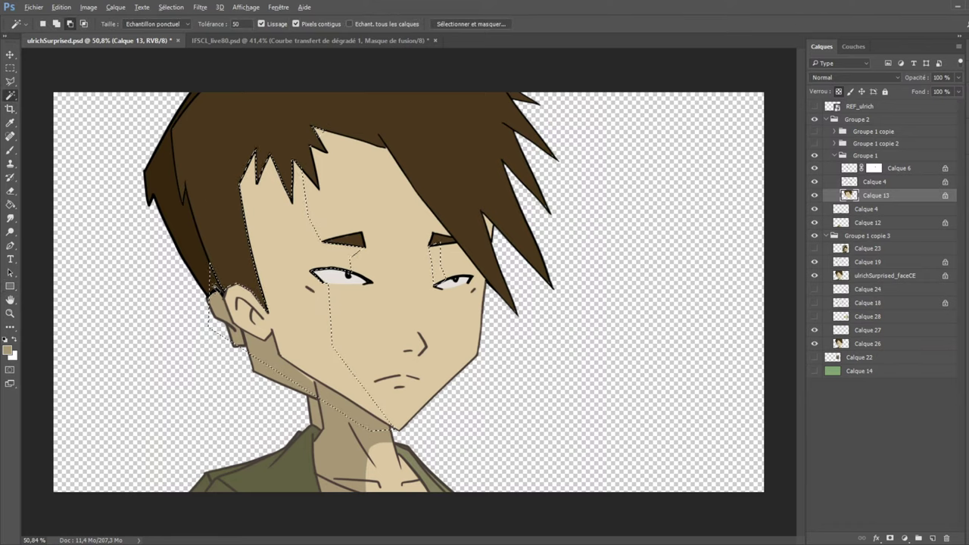
Fill the selected face areas on Calque 13 with the shaded skin colour and deselect.
{"action": "key", "text": "u"}
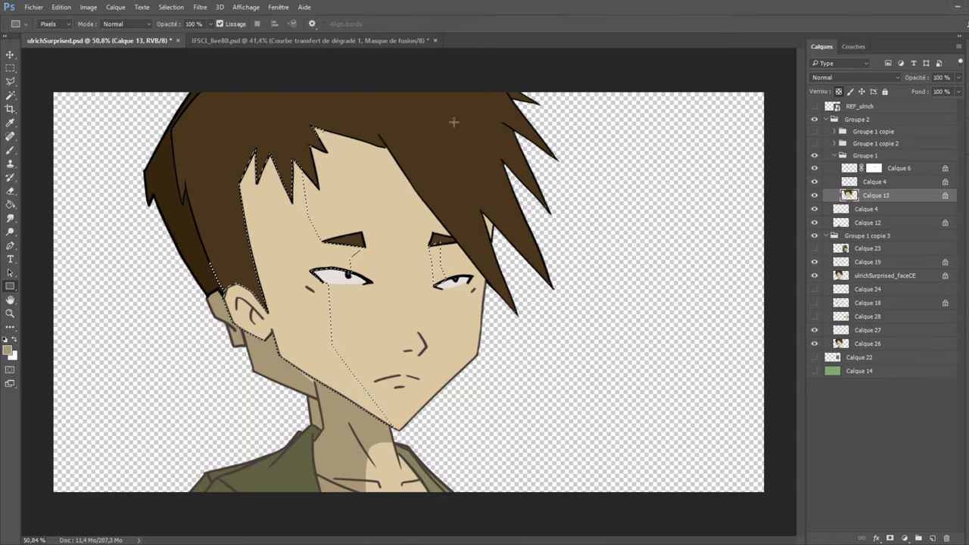
{"action": "left_click_drag", "start_coordinate": [477, 106], "coordinate": [101, 516]}
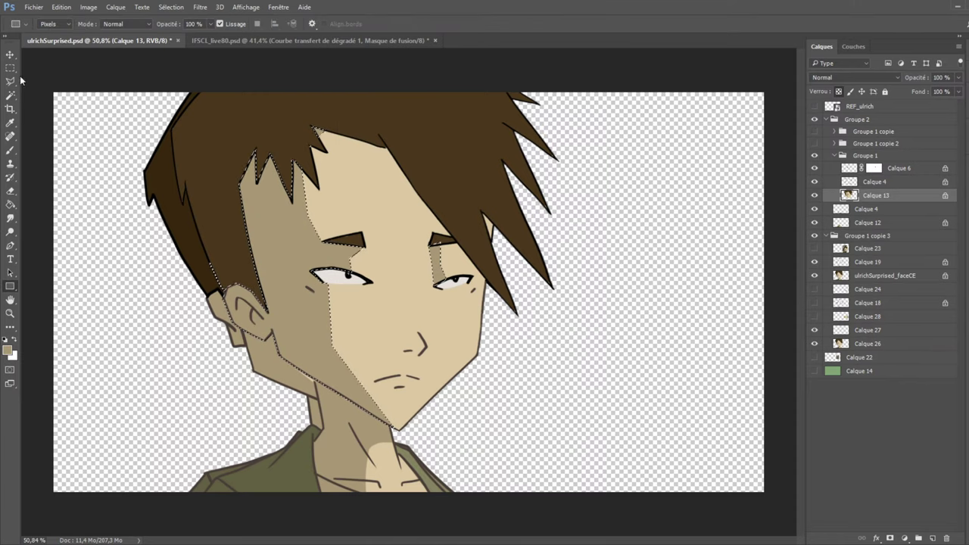
{"action": "key", "text": "m"}
{"action": "key", "text": "ctrl+d"}
{"action": "key", "text": "ctrl+minus"}
{"action": "key", "text": "ctrl+plus"}
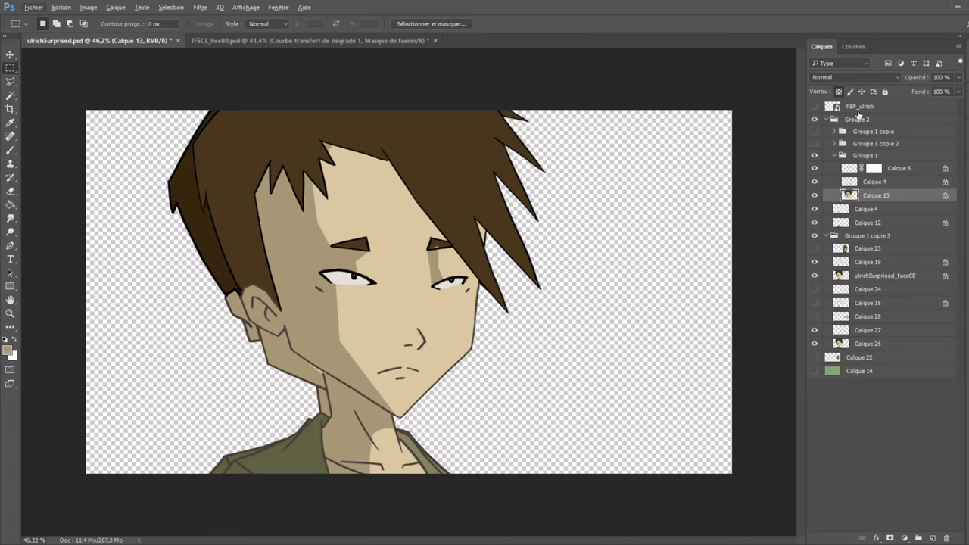
Toggle the visibility of Groupe 1 and Groupe 2 to compare the shaded face with the underlying pose.
{"action": "left_click", "coordinate": [815, 155]}
{"action": "left_click", "coordinate": [815, 156]}
{"action": "left_click", "coordinate": [815, 119]}
{"action": "left_click", "coordinate": [815, 120]}
{"action": "left_click", "coordinate": [815, 120]}
{"action": "left_click", "coordinate": [815, 120]}
{"action": "left_click", "coordinate": [816, 120]}
{"action": "left_click", "coordinate": [816, 120]}
Sample the dark brown hair colour, compare with Groupe 2 hidden, and brush a zigzag shadow guide on the upper hair of Calque 13.
{"action": "left_click", "coordinate": [11, 150]}
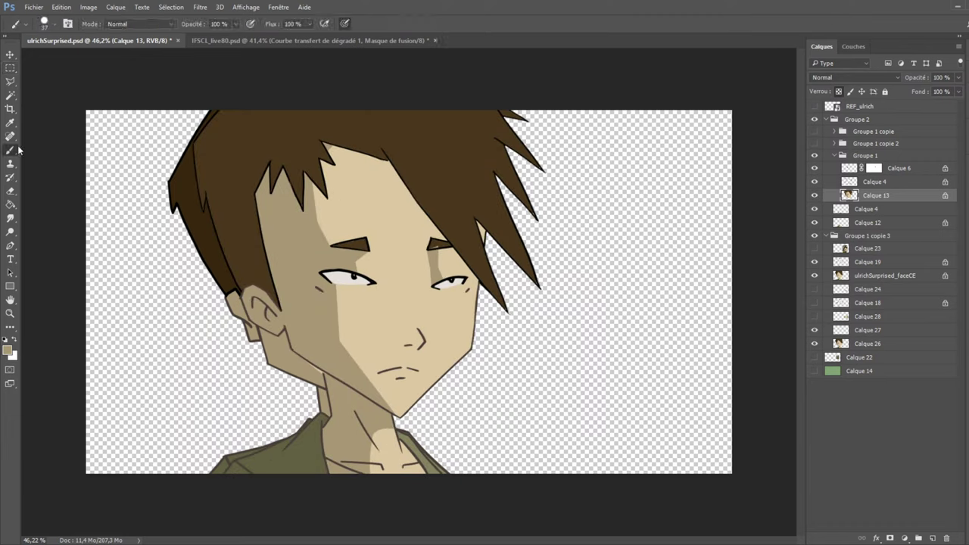
{"action": "left_click", "coordinate": [213, 243], "text": "alt"}
{"action": "left_click", "coordinate": [815, 119]}
{"action": "left_click", "coordinate": [815, 120]}
{"action": "left_click", "coordinate": [814, 120]}
{"action": "left_click", "coordinate": [815, 119]}
{"action": "mouse_move", "coordinate": [267, 148]}
{"action": "left_mouse_down"}
{"action": "mouse_move", "coordinate": [292, 130]}
{"action": "mouse_move", "coordinate": [281, 156]}
{"action": "mouse_move", "coordinate": [281, 113]}
{"action": "left_mouse_up"}
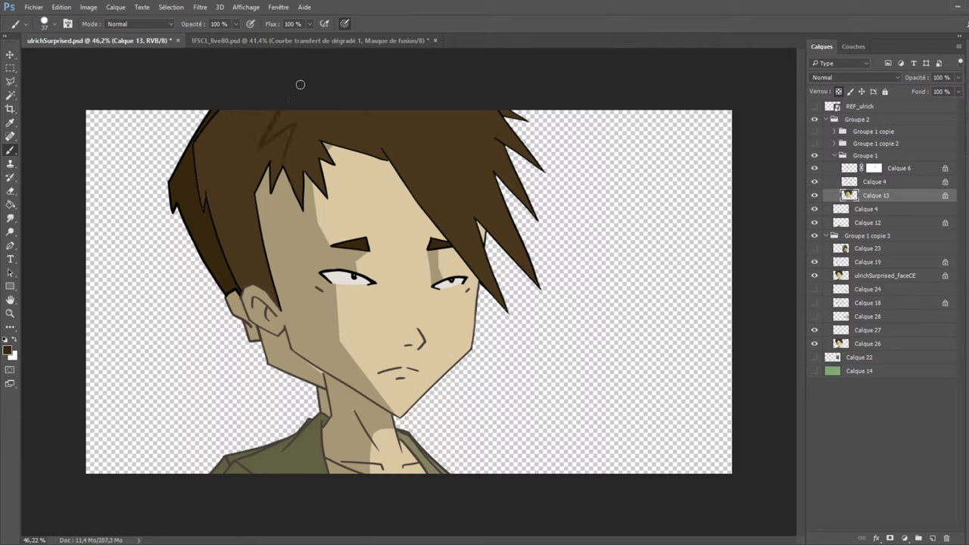
Outline a polygonal selection around the back of the hair, following the zigzag guide and enclosing the ear area.
{"action": "left_click", "coordinate": [10, 81]}
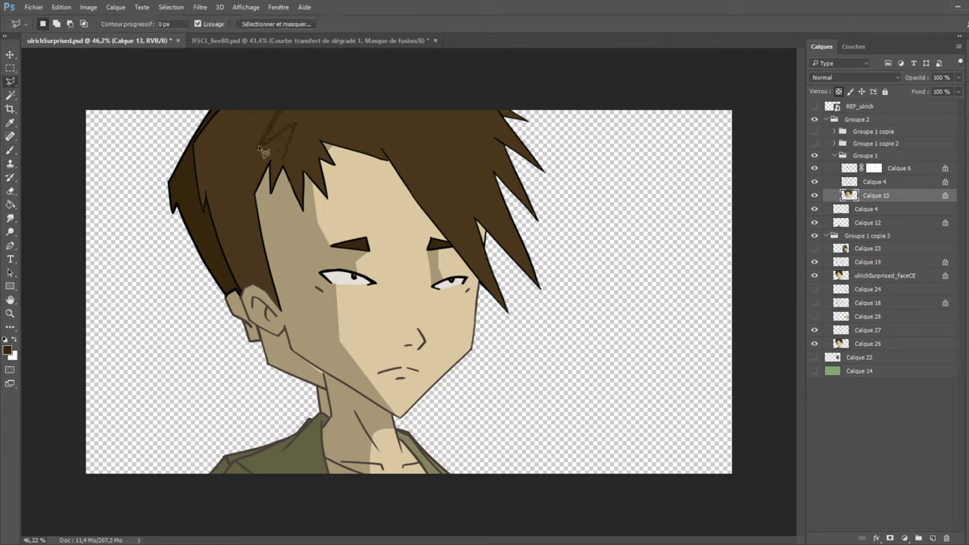
{"action": "left_click", "coordinate": [300, 120]}
{"action": "left_click", "coordinate": [286, 169]}
{"action": "left_click", "coordinate": [306, 341]}
{"action": "left_click", "coordinate": [214, 331]}
{"action": "left_click", "coordinate": [151, 125]}
{"action": "left_click", "coordinate": [183, 86]}
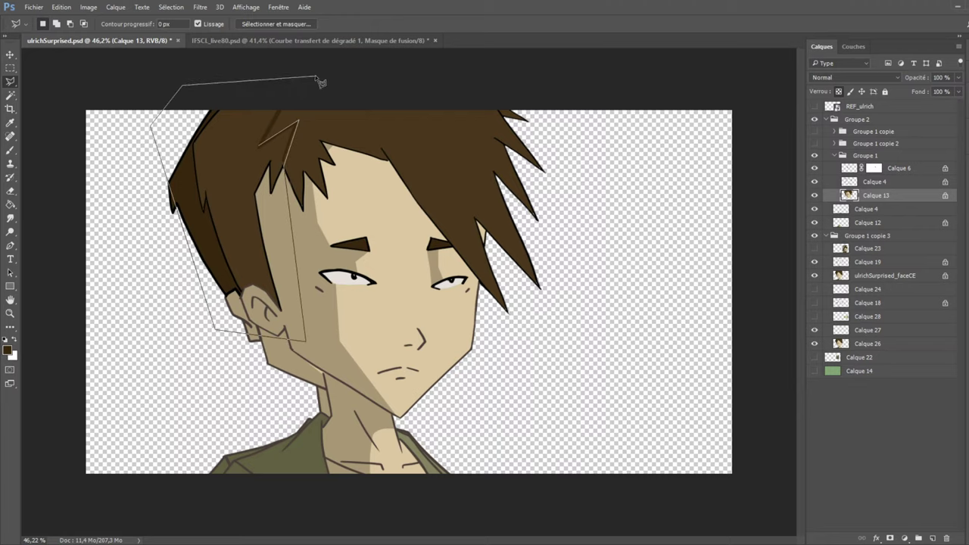
{"action": "double_click", "coordinate": [315, 75]}
Try to fill the whole outlined area with the dark brown hair colour.
{"action": "left_click", "coordinate": [9, 287]}
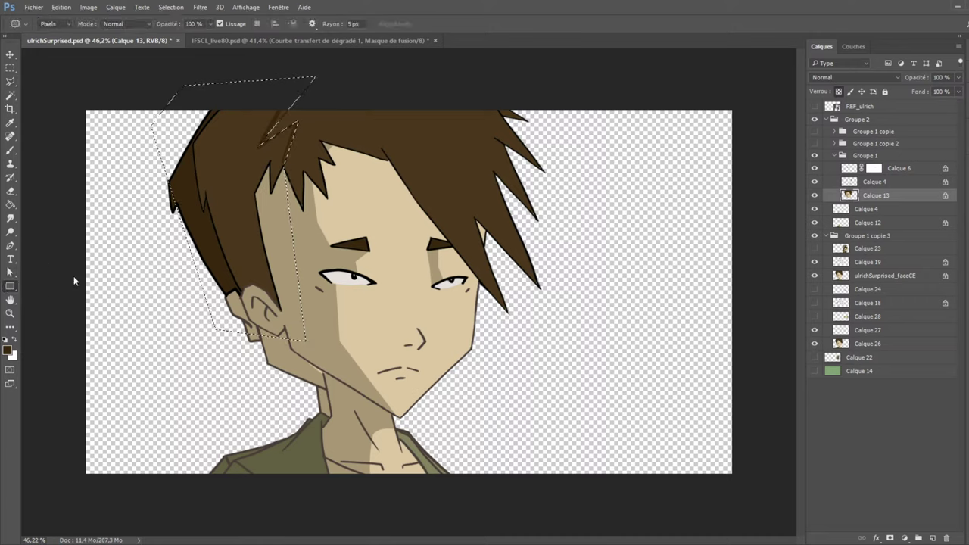
{"action": "left_click_drag", "start_coordinate": [145, 50], "coordinate": [462, 341]}
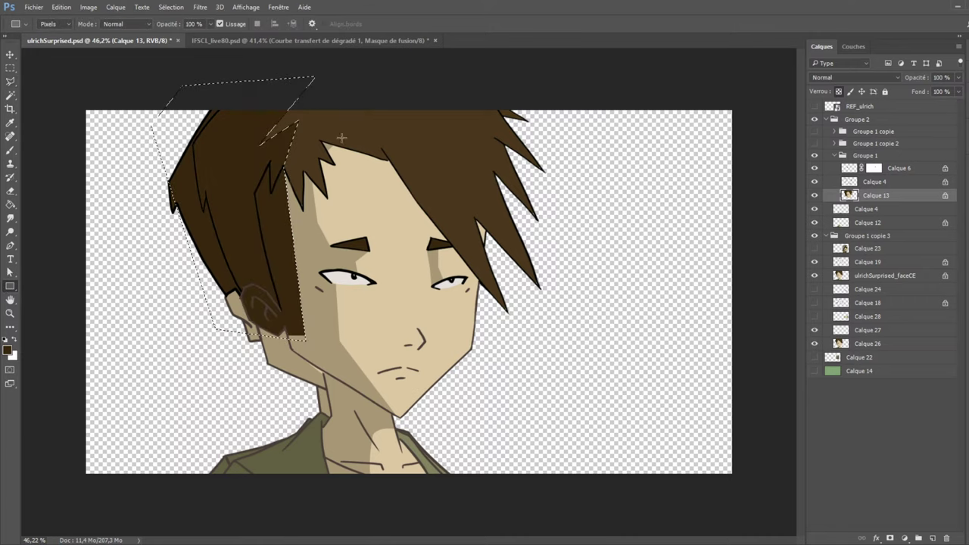
{"action": "key", "text": "ctrl+z"}
{"action": "key", "text": "ctrl+z"}
{"action": "key", "text": "ctrl+z"}
Restrict the selection to the lighter brown hair with the Magic Wand, fill it with dark brown and deselect.
{"action": "left_click", "coordinate": [10, 95]}
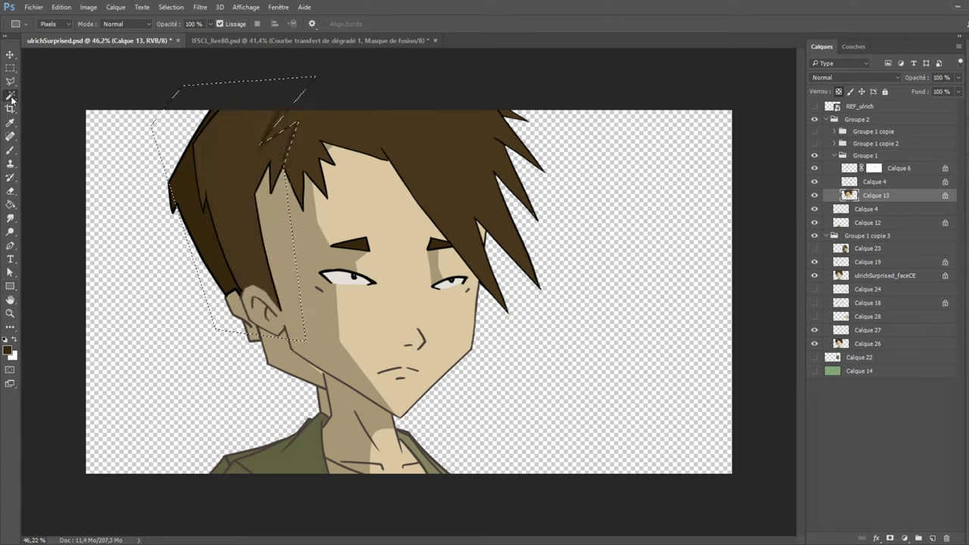
{"action": "left_click", "coordinate": [272, 217], "text": "alt"}
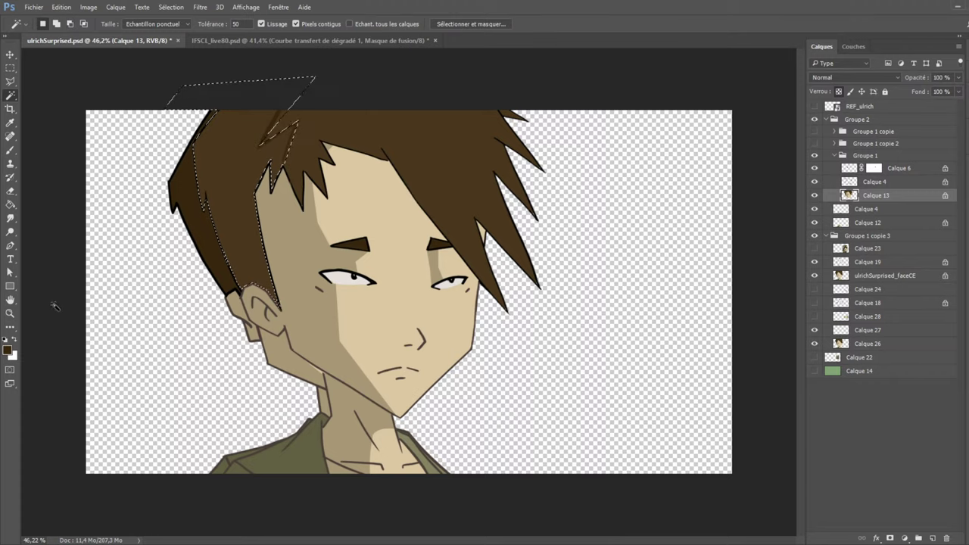
{"action": "left_click", "coordinate": [10, 286]}
{"action": "key", "text": "alt+BackSpace"}
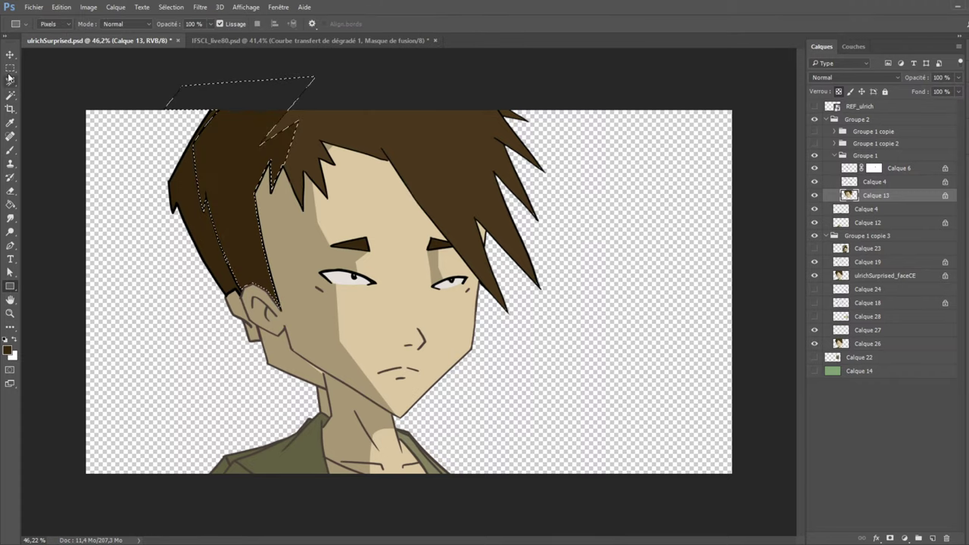
{"action": "left_click", "coordinate": [10, 67]}
{"action": "left_click", "coordinate": [164, 101]}
{"action": "key", "text": "ctrl+minus"}
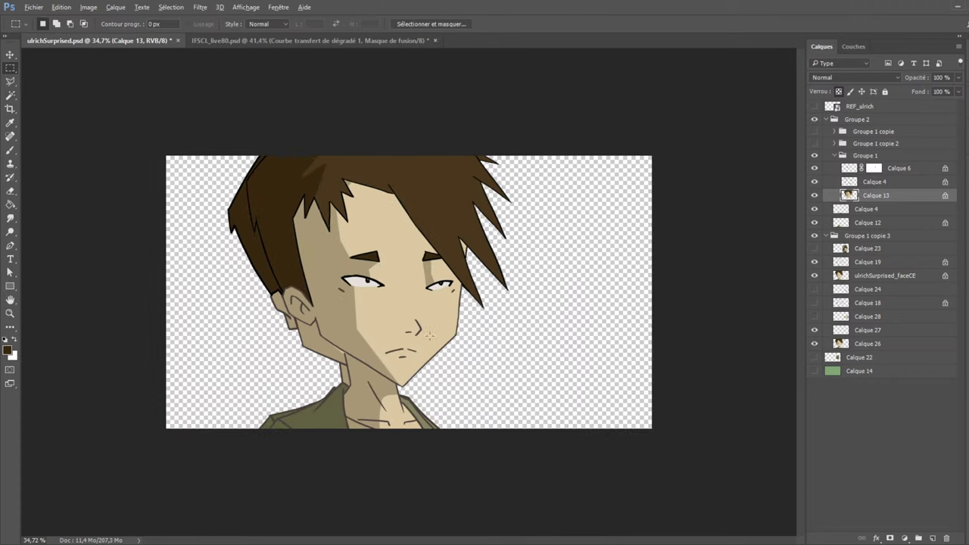
{"action": "key", "text": "ctrl+plus"}
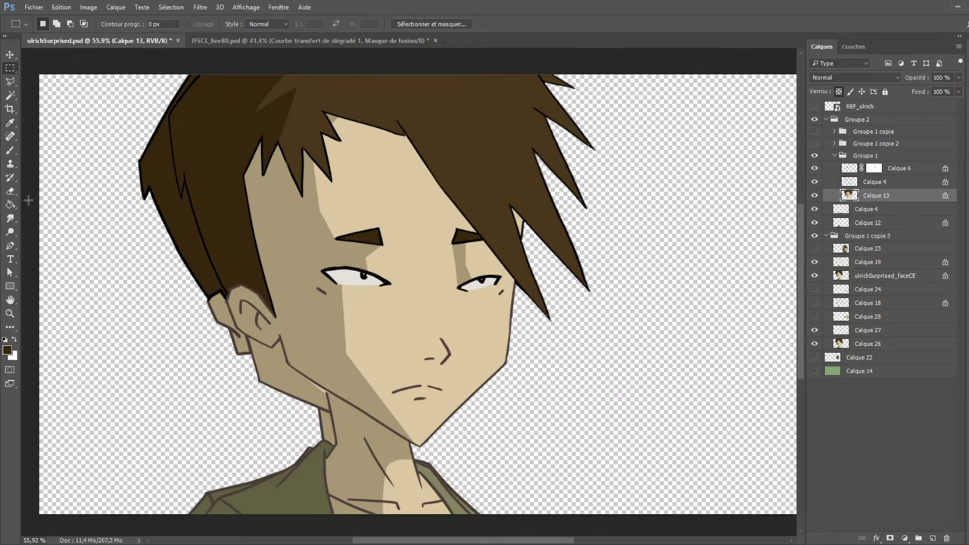
Select the line layer Calque 4 in Groupe 1 and brush the line between hair and ear black.
{"action": "left_click", "coordinate": [10, 149]}
{"action": "left_click", "coordinate": [813, 183]}
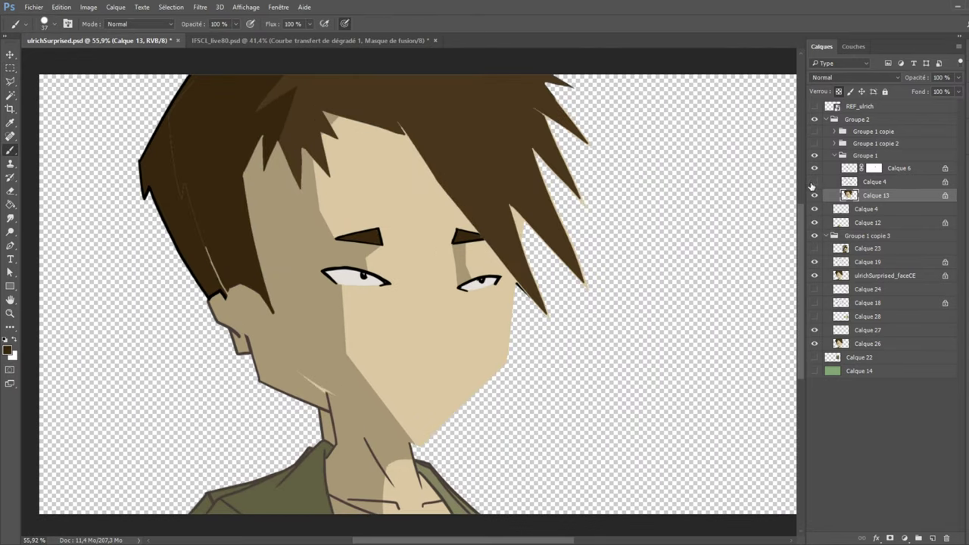
{"action": "left_click", "coordinate": [850, 181]}
{"action": "left_click", "coordinate": [814, 183]}
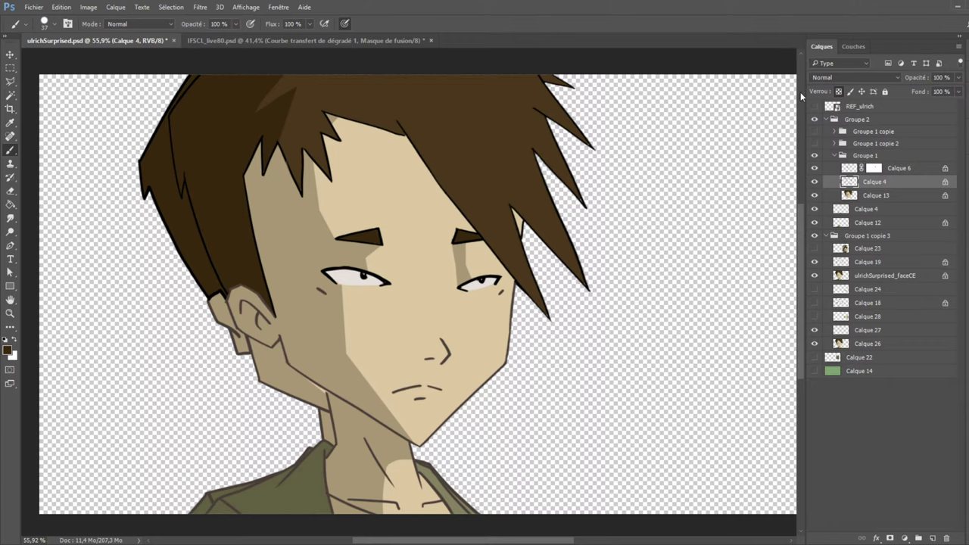
{"action": "left_click", "coordinate": [262, 261], "text": "alt"}
{"action": "left_click_drag", "start_coordinate": [278, 319], "coordinate": [238, 283]}
Show Groupe 1 copie 2 instead of Groupe 1, lock transparent pixels on Calque 11 and brush its hair-to-ear line black.
{"action": "left_click", "coordinate": [815, 155]}
{"action": "left_click", "coordinate": [815, 144]}
{"action": "left_click", "coordinate": [834, 143]}
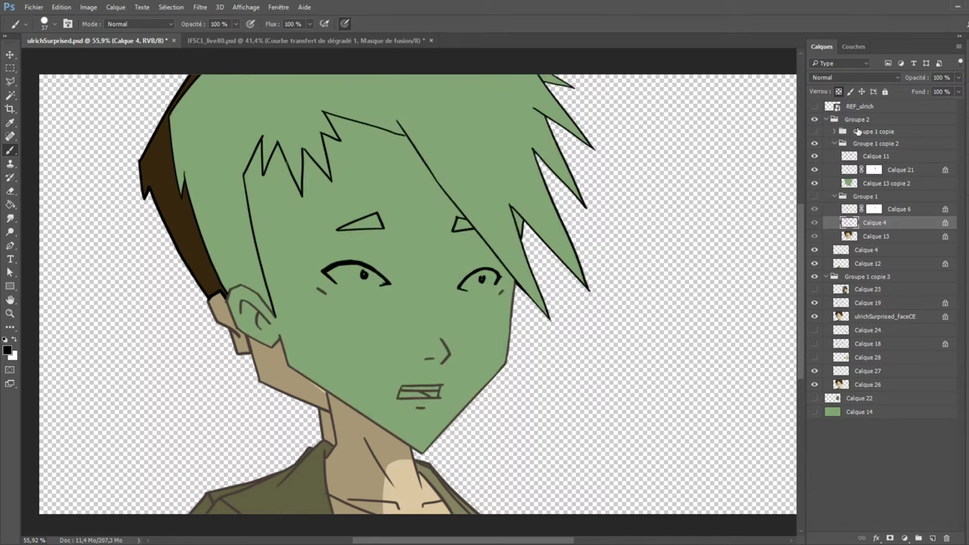
{"action": "left_click", "coordinate": [858, 156]}
{"action": "left_click", "coordinate": [815, 156]}
{"action": "left_click", "coordinate": [814, 156]}
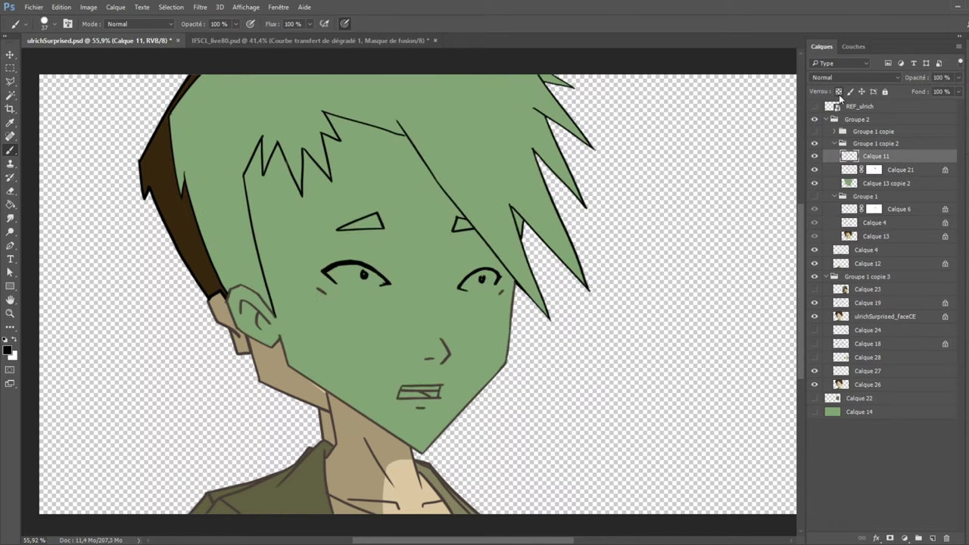
{"action": "left_click", "coordinate": [838, 91]}
{"action": "left_click_drag", "start_coordinate": [274, 313], "coordinate": [237, 284]}
Show Groupe 1 copie instead of Groupe 1 copie 2, lock transparent pixels on Calque 25 and brush its hair-to-ear line black.
{"action": "left_click", "coordinate": [815, 144]}
{"action": "left_click", "coordinate": [814, 131]}
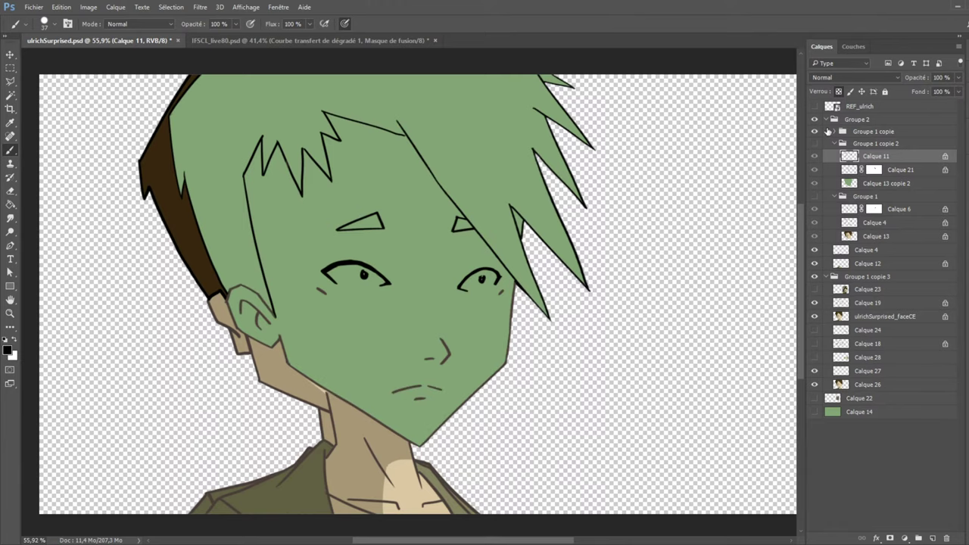
{"action": "left_click", "coordinate": [834, 131]}
{"action": "left_click", "coordinate": [860, 143]}
{"action": "left_click", "coordinate": [838, 91]}
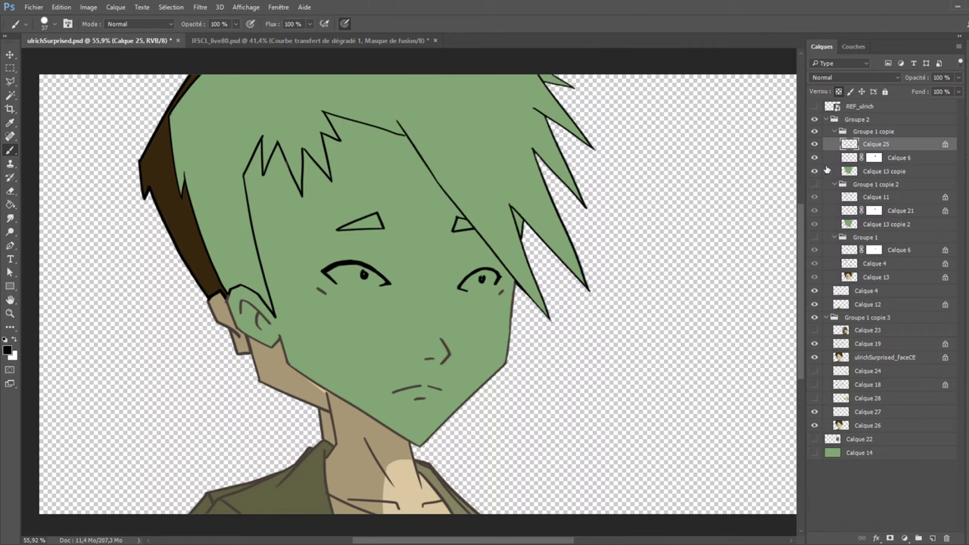
Hide Groupe 1 copie, show Groupe 1 again, collapse the finished groups and compare the drawing with Groupe 2 toggled.
{"action": "left_click", "coordinate": [815, 131]}
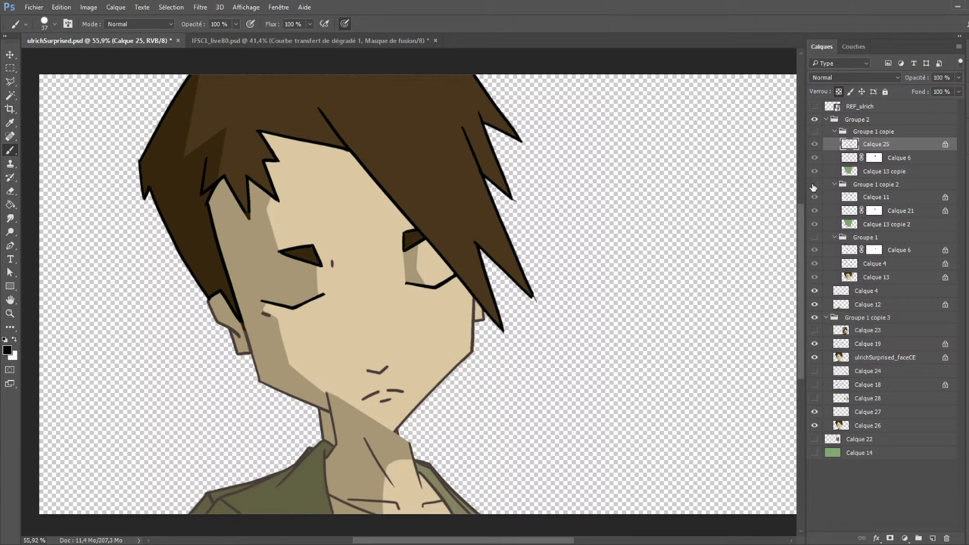
{"action": "left_click", "coordinate": [815, 184]}
{"action": "left_click", "coordinate": [815, 184]}
{"action": "left_click", "coordinate": [814, 237]}
{"action": "left_click", "coordinate": [834, 237]}
{"action": "left_click", "coordinate": [834, 184]}
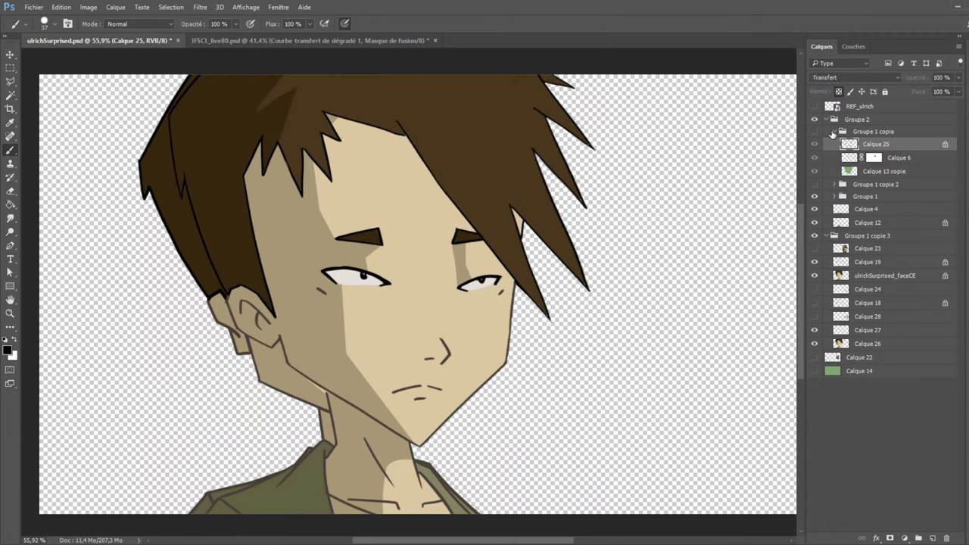
{"action": "left_click", "coordinate": [833, 131]}
{"action": "left_click", "coordinate": [815, 120]}
{"action": "left_click", "coordinate": [815, 119]}
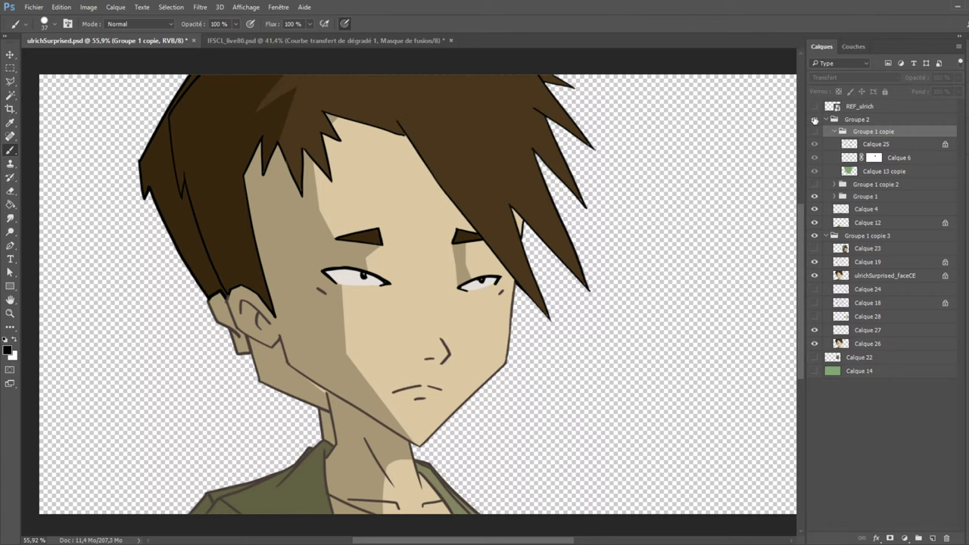
Compare the turned head with the original pose by repeatedly hiding and showing Groupe 2.
{"action": "left_click", "coordinate": [815, 120]}
{"action": "left_click", "coordinate": [815, 120]}
{"action": "left_click", "coordinate": [815, 119]}
{"action": "left_click", "coordinate": [815, 119]}
{"action": "left_click", "coordinate": [815, 119]}
{"action": "left_click", "coordinate": [815, 120]}
{"action": "left_click", "coordinate": [815, 119]}
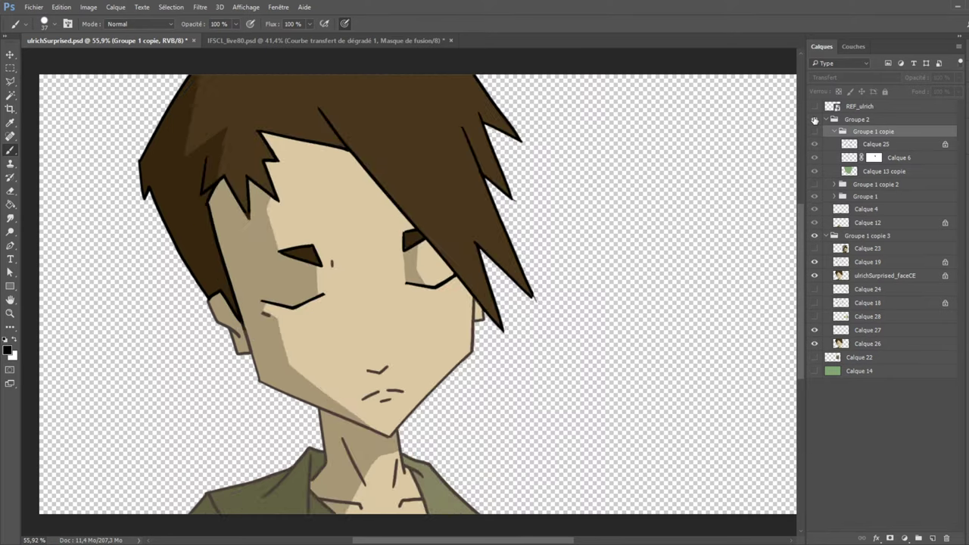
{"action": "left_click", "coordinate": [815, 119]}
{"action": "left_click", "coordinate": [815, 119]}
{"action": "left_click", "coordinate": [815, 119]}
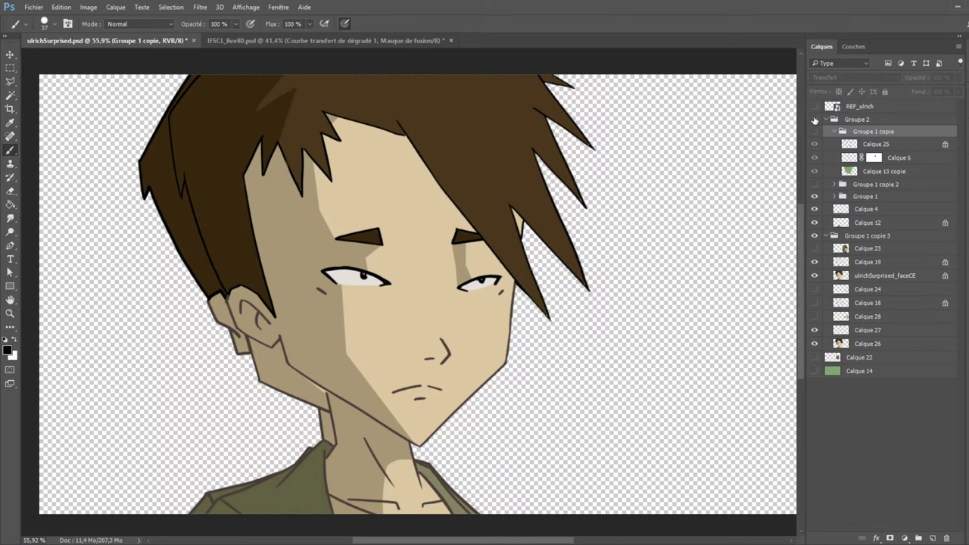
{"action": "left_click", "coordinate": [814, 120]}
{"action": "left_click", "coordinate": [815, 120]}
{"action": "left_click", "coordinate": [815, 120]}
{"action": "left_click", "coordinate": [815, 120]}
{"action": "left_click", "coordinate": [815, 120]}
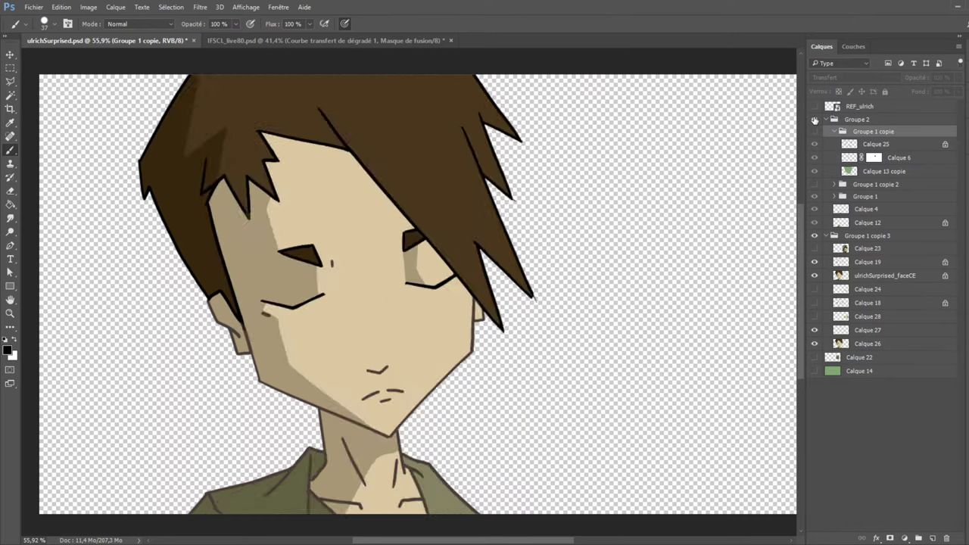
{"action": "left_click", "coordinate": [815, 119]}
{"action": "left_click", "coordinate": [814, 120]}
{"action": "left_click", "coordinate": [815, 119]}
{"action": "left_click", "coordinate": [815, 119]}
{"action": "left_click", "coordinate": [814, 120]}
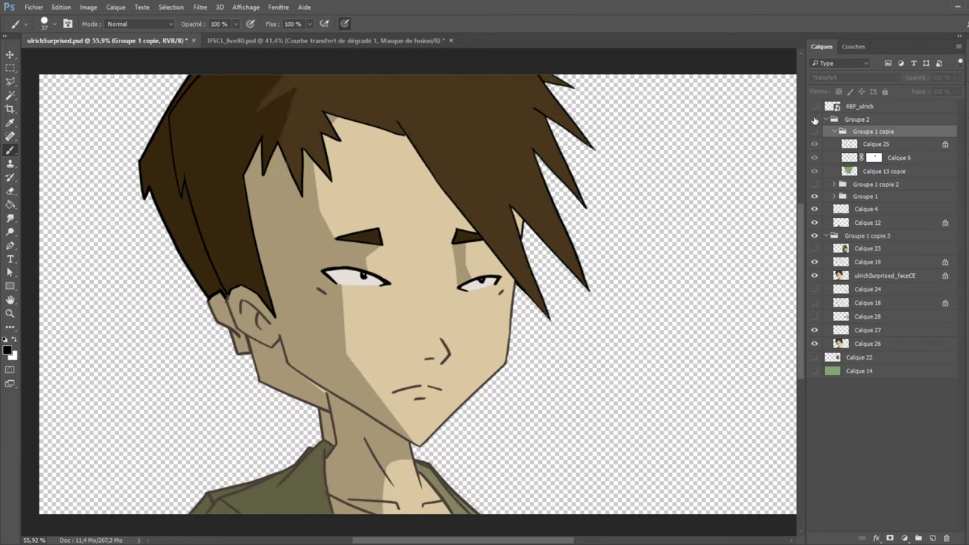
{"action": "left_click", "coordinate": [815, 120]}
{"action": "left_click", "coordinate": [814, 119]}
Collapse Groupe 1 copie and check what Calque 12 covers on the neck by hiding and showing it.
{"action": "left_click", "coordinate": [834, 132]}
{"action": "left_click", "coordinate": [864, 181]}
{"action": "left_click", "coordinate": [816, 181]}
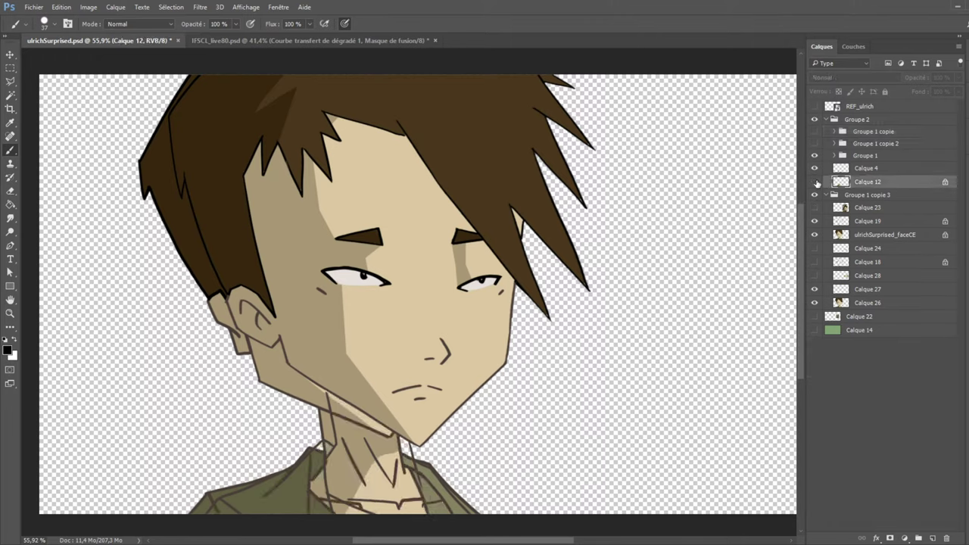
{"action": "left_click", "coordinate": [816, 182]}
Copy the shaded colours of Calque 13 in Groupe 1 and paste them above Calque 13 copie 2 in the visible Groupe 1 copie 2.
{"action": "left_click", "coordinate": [835, 156]}
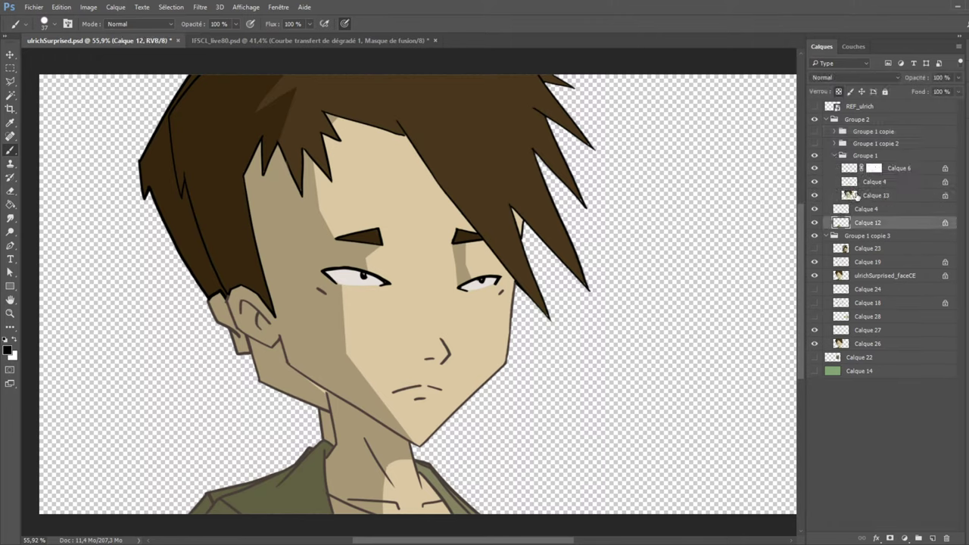
{"action": "left_click", "coordinate": [856, 195]}
{"action": "left_click", "coordinate": [815, 155]}
{"action": "left_click", "coordinate": [815, 143]}
{"action": "left_click", "coordinate": [836, 145]}
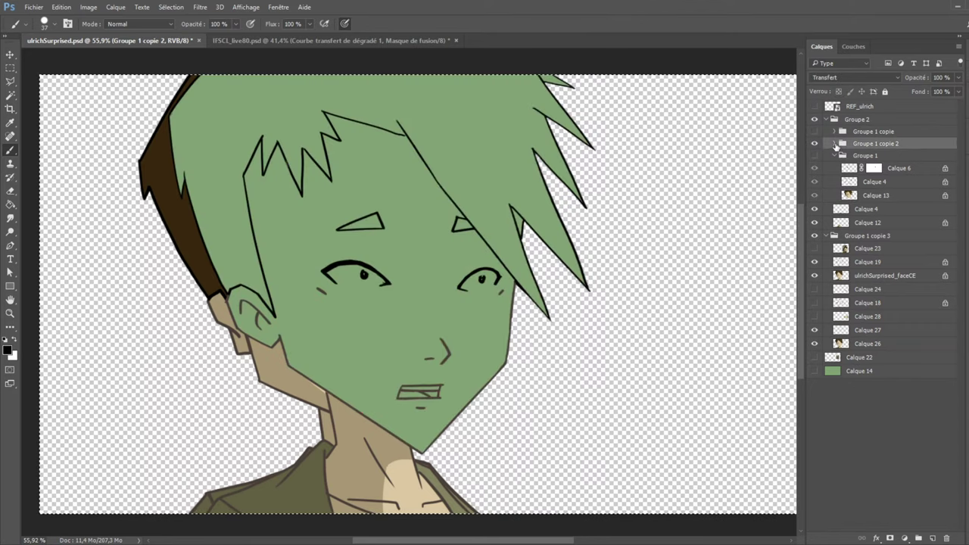
{"action": "left_click", "coordinate": [835, 144]}
{"action": "left_click", "coordinate": [861, 184]}
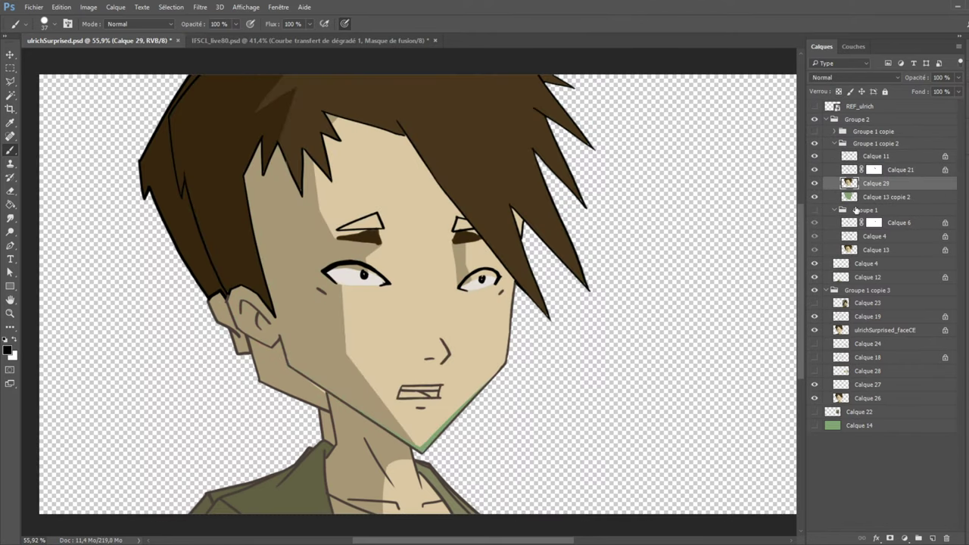
{"action": "left_click", "coordinate": [814, 183]}
{"action": "left_click", "coordinate": [814, 184]}
Merge the pasted shaded colours into Calque 13 copie 2 and lock its transparent pixels.
{"action": "left_click", "coordinate": [883, 197]}
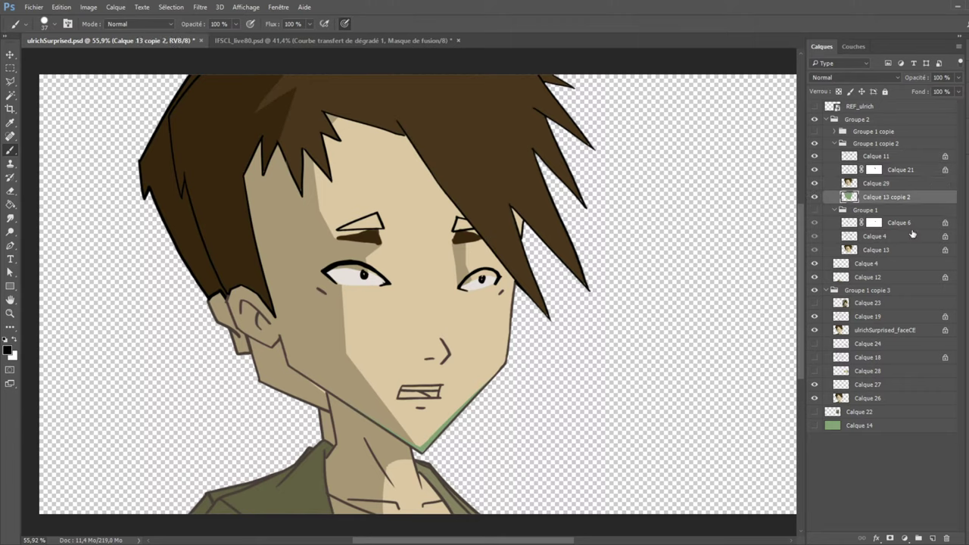
{"action": "left_click", "coordinate": [948, 538]}
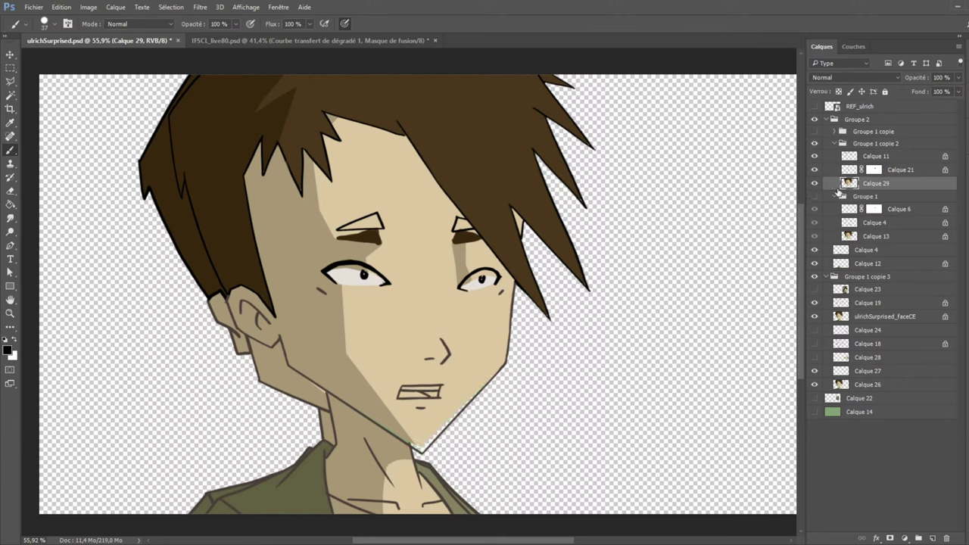
{"action": "key", "text": "ctrl+z"}
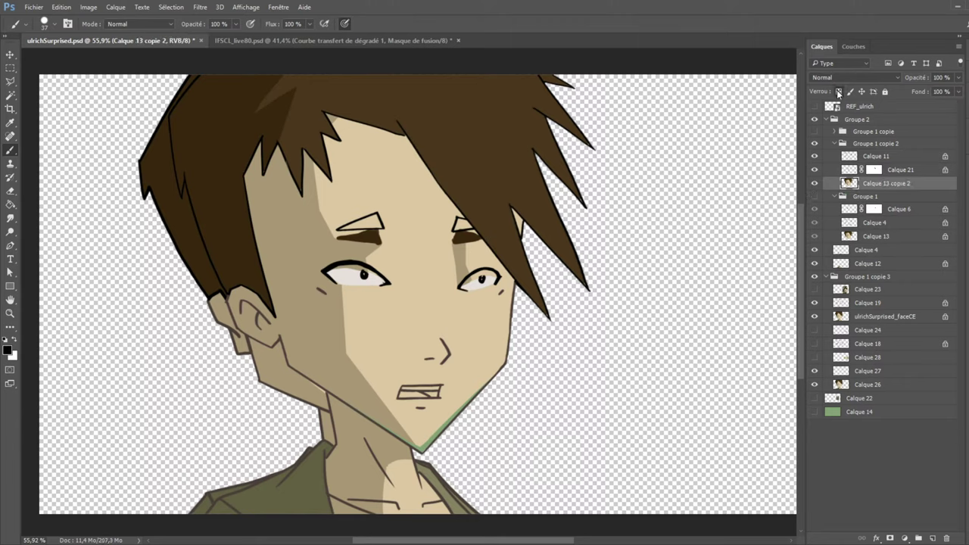
{"action": "left_click", "coordinate": [839, 92]}
Select the shadowed jaw area with the Polygonal Lasso and fill it with the sampled shaded skin colour down to the chin.
{"action": "left_click", "coordinate": [11, 81]}
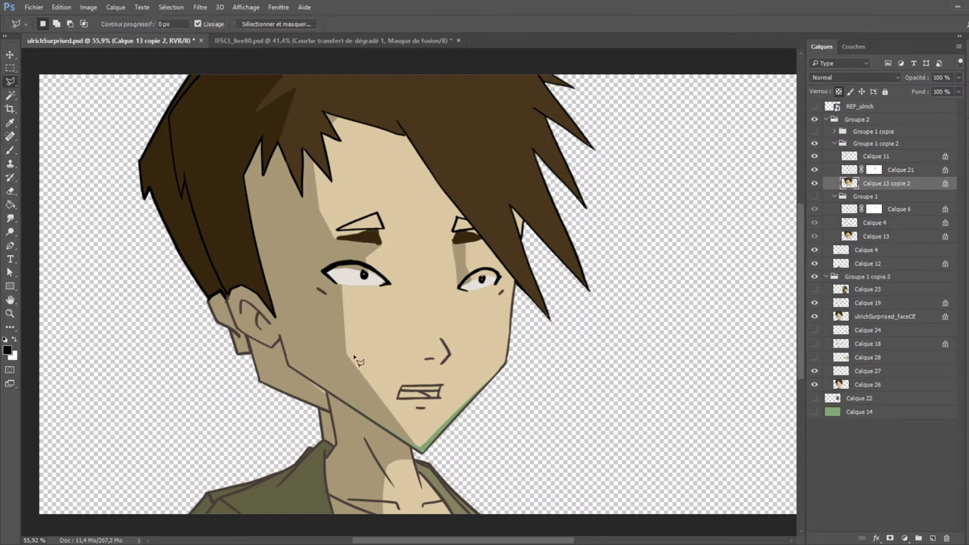
{"action": "left_click", "coordinate": [420, 451]}
{"action": "left_click", "coordinate": [288, 362]}
{"action": "left_click", "coordinate": [309, 338]}
{"action": "left_click", "coordinate": [347, 354]}
{"action": "left_click", "coordinate": [420, 451]}
{"action": "left_click", "coordinate": [11, 286]}
{"action": "left_click", "coordinate": [484, 364], "text": "alt"}
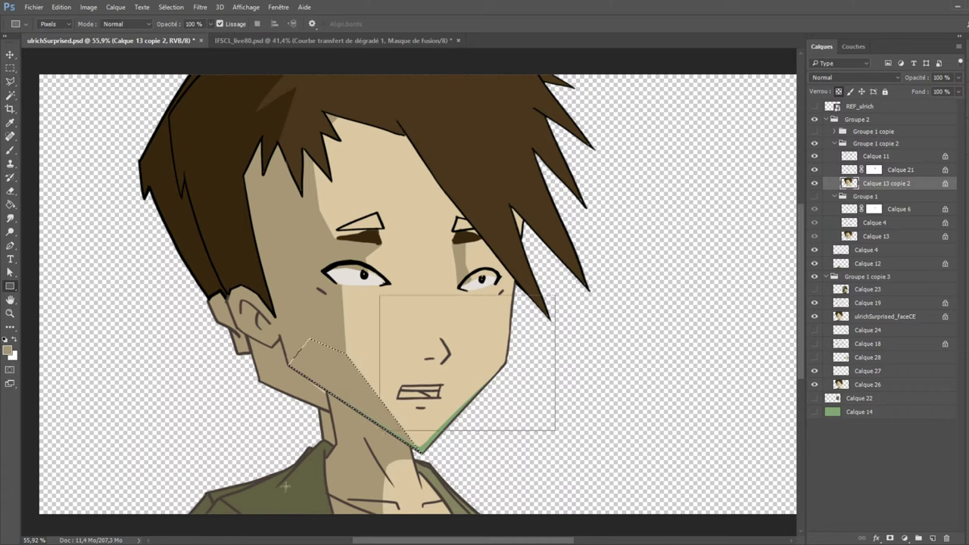
{"action": "scroll", "coordinate": [91, 241], "scroll_direction": "down", "scroll_amount": 1}
{"action": "key", "text": "ctrl+d"}
{"action": "key", "text": "m"}
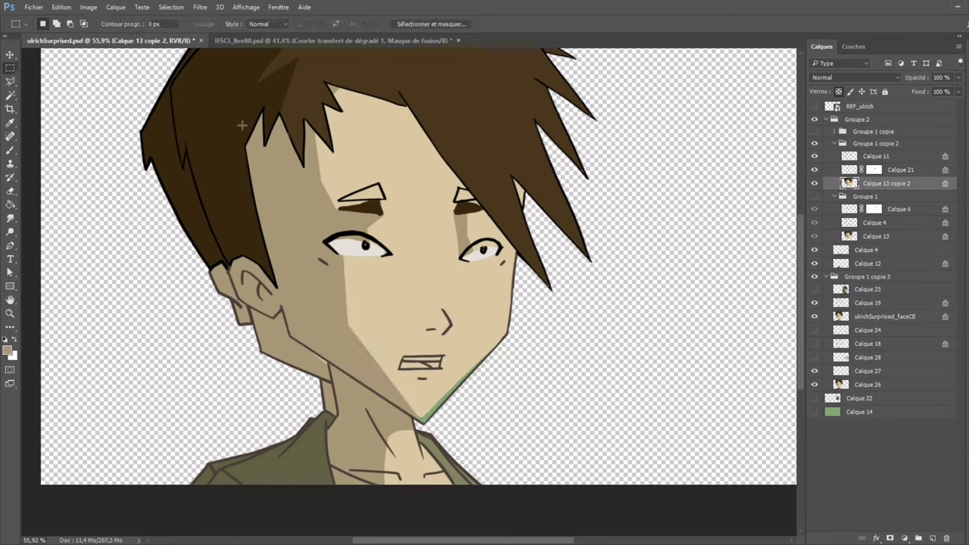
Select the lit lower part of the face with the Polygonal Lasso and fill it with light skin colour over the green chin edge.
{"action": "left_click", "coordinate": [11, 81]}
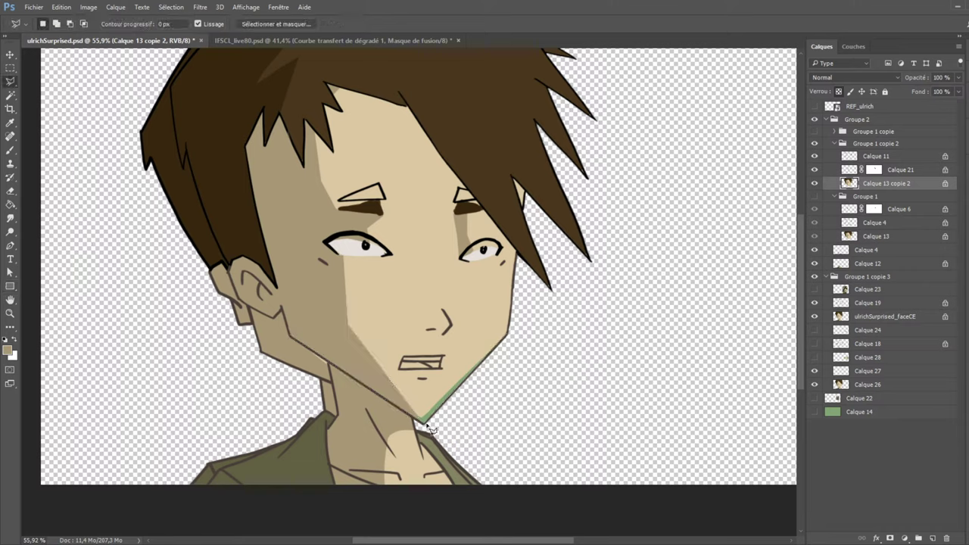
{"action": "left_click", "coordinate": [347, 325]}
{"action": "left_click", "coordinate": [511, 327]}
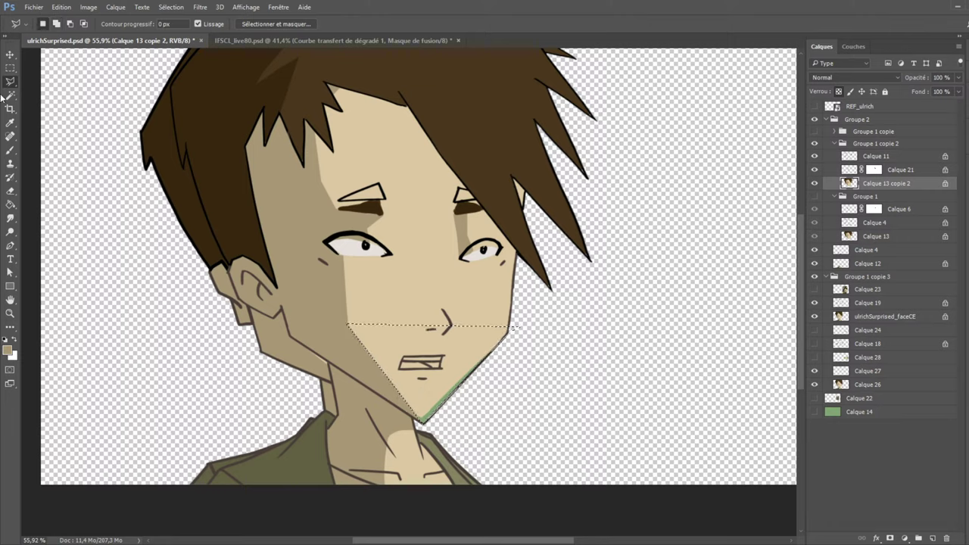
{"action": "left_click", "coordinate": [10, 286]}
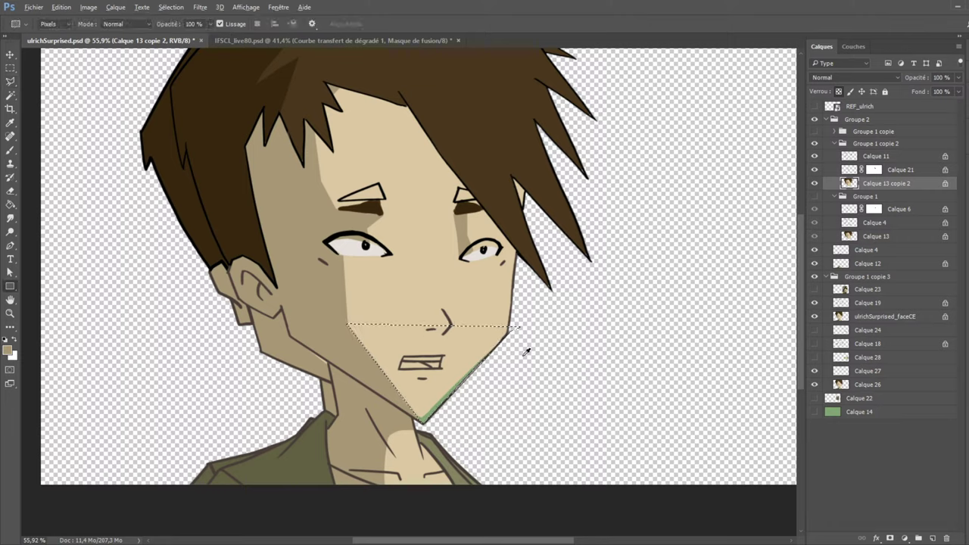
{"action": "left_click", "coordinate": [10, 68]}
{"action": "left_click", "coordinate": [111, 85]}
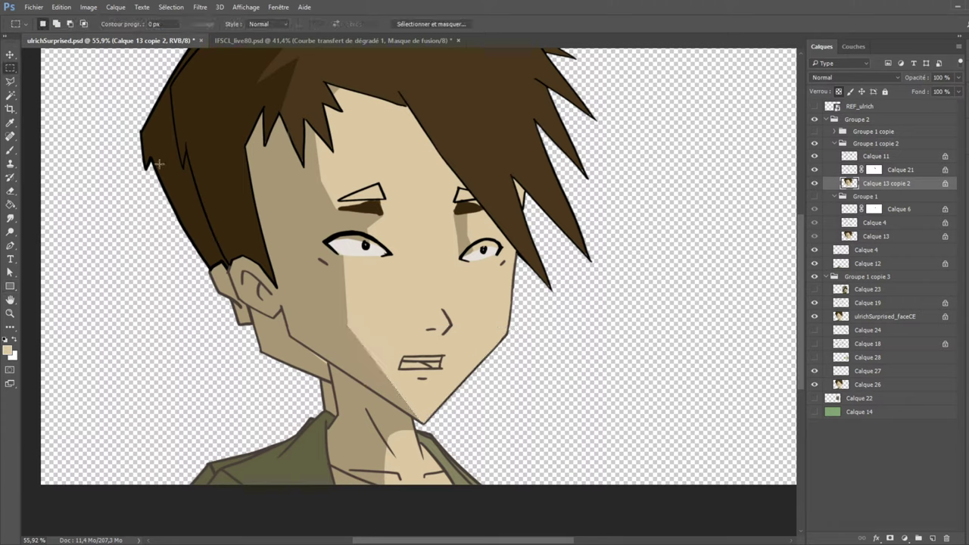
Lasso a narrow area along the cheek's shadow edge below the left eye, fill it with light skin colour and deselect.
{"action": "left_click", "coordinate": [11, 80]}
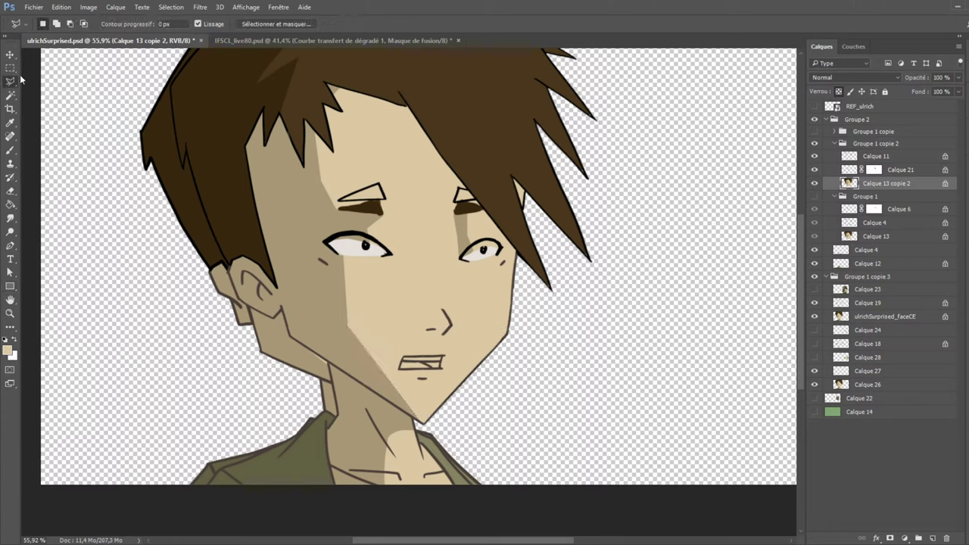
{"action": "left_click", "coordinate": [348, 324]}
{"action": "left_click", "coordinate": [343, 255]}
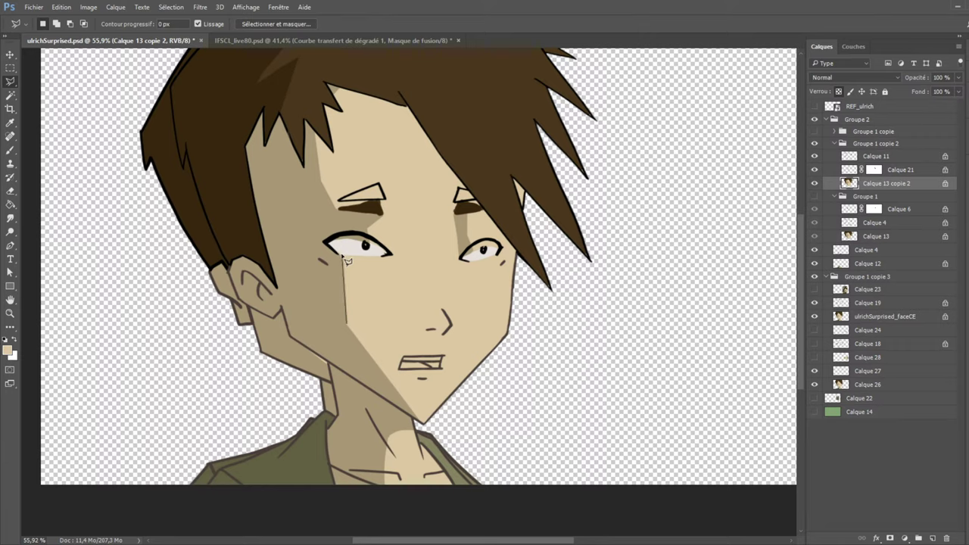
{"action": "left_click", "coordinate": [362, 311]}
{"action": "left_click", "coordinate": [348, 324]}
{"action": "left_click", "coordinate": [10, 286]}
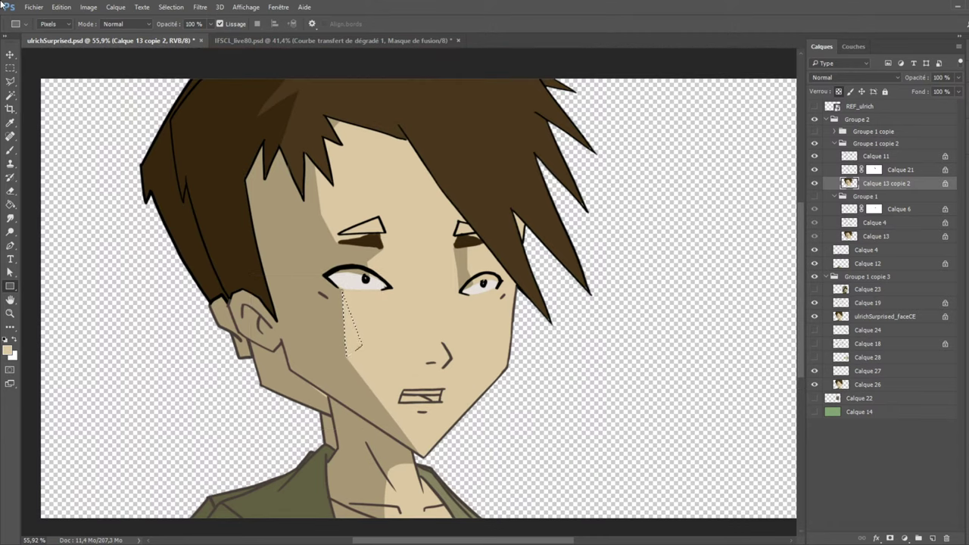
{"action": "key", "text": "ctrl+d"}
{"action": "left_click", "coordinate": [10, 68]}
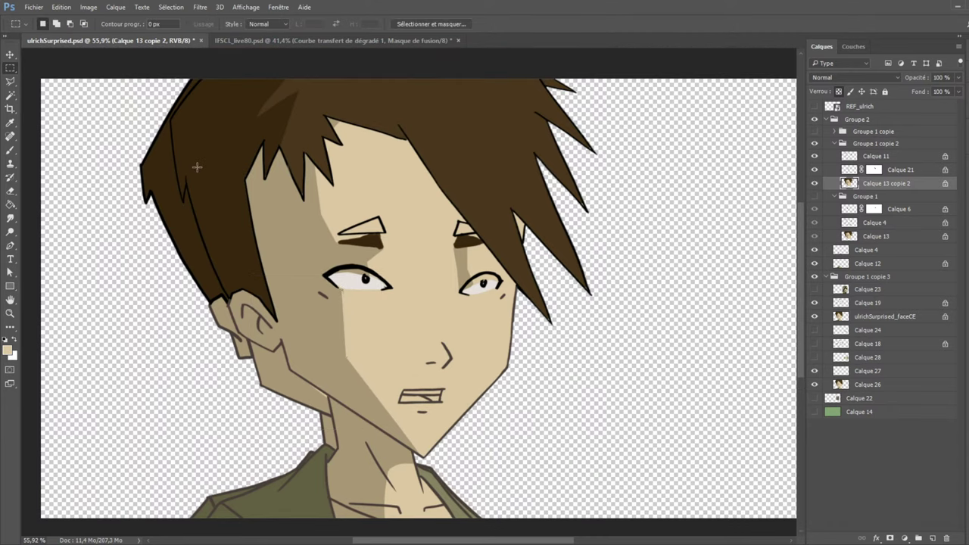
Brush the left eyebrow and eye with sampled brown, skin and eye-white tones to fit their outlines on Calque 13 copie 2.
{"action": "left_click", "coordinate": [10, 150]}
{"action": "left_click", "coordinate": [371, 240], "text": "alt"}
{"action": "mouse_move", "coordinate": [342, 233]}
{"action": "left_mouse_down"}
{"action": "mouse_move", "coordinate": [380, 229]}
{"action": "mouse_move", "coordinate": [347, 229]}
{"action": "mouse_move", "coordinate": [360, 250]}
{"action": "mouse_move", "coordinate": [371, 245]}
{"action": "mouse_move", "coordinate": [357, 251]}
{"action": "mouse_move", "coordinate": [362, 243]}
{"action": "mouse_move", "coordinate": [340, 237]}
{"action": "mouse_move", "coordinate": [382, 235]}
{"action": "mouse_move", "coordinate": [334, 243]}
{"action": "left_mouse_up"}
{"action": "key", "text": "ctrl+z"}
{"action": "left_click", "coordinate": [360, 251], "text": "alt"}
{"action": "key", "text": "ctrl+z"}
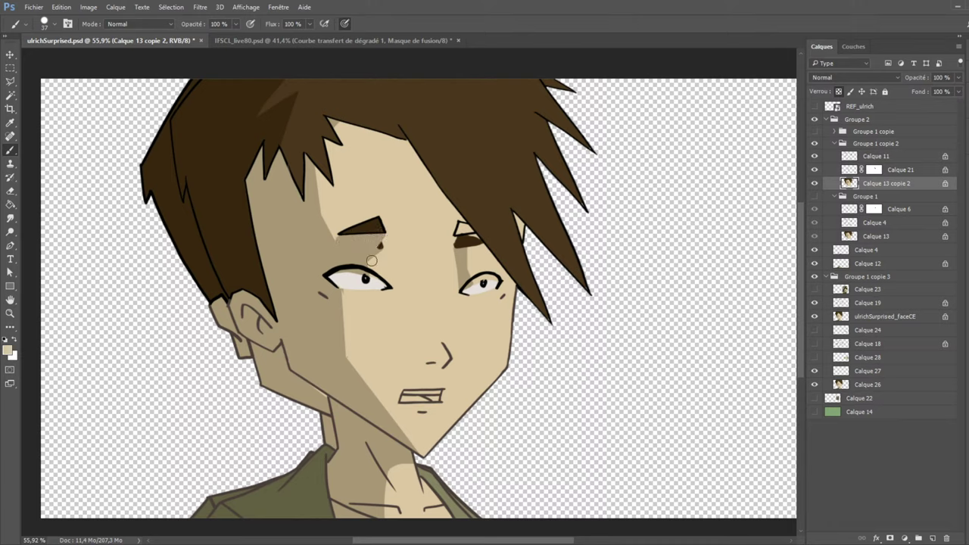
{"action": "left_click", "coordinate": [379, 246]}
{"action": "left_click", "coordinate": [375, 281], "text": "alt"}
{"action": "left_click", "coordinate": [345, 278], "text": "alt"}
Brush the right eyebrow brown, cover the old brow with skin tones and clean up the right eye's white within its outline.
{"action": "left_click", "coordinate": [462, 263], "text": "alt"}
{"action": "left_click", "coordinate": [454, 254], "text": "alt"}
{"action": "left_click_drag", "start_coordinate": [450, 234], "coordinate": [460, 299]}
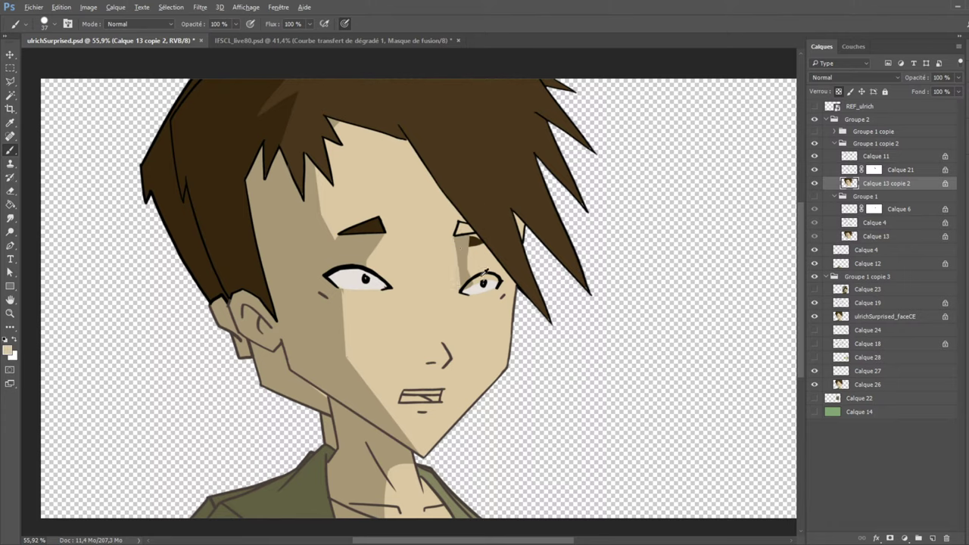
{"action": "left_click", "coordinate": [473, 286], "text": "alt"}
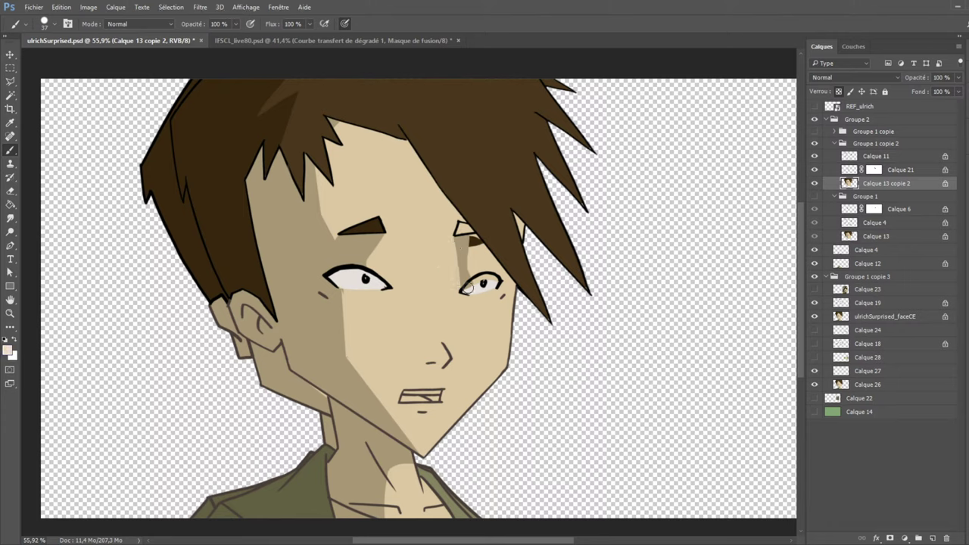
{"action": "left_click", "coordinate": [476, 237], "text": "alt"}
{"action": "left_click", "coordinate": [460, 227], "text": "alt"}
{"action": "left_click_drag", "start_coordinate": [460, 227], "coordinate": [477, 240]}
{"action": "left_click", "coordinate": [474, 242], "text": "alt"}
{"action": "left_click", "coordinate": [465, 252], "text": "alt"}
{"action": "left_click_drag", "start_coordinate": [468, 237], "coordinate": [467, 257]}
{"action": "left_click", "coordinate": [347, 299], "text": "alt"}
{"action": "scroll", "coordinate": [356, 277], "scroll_direction": "down", "scroll_amount": 3}
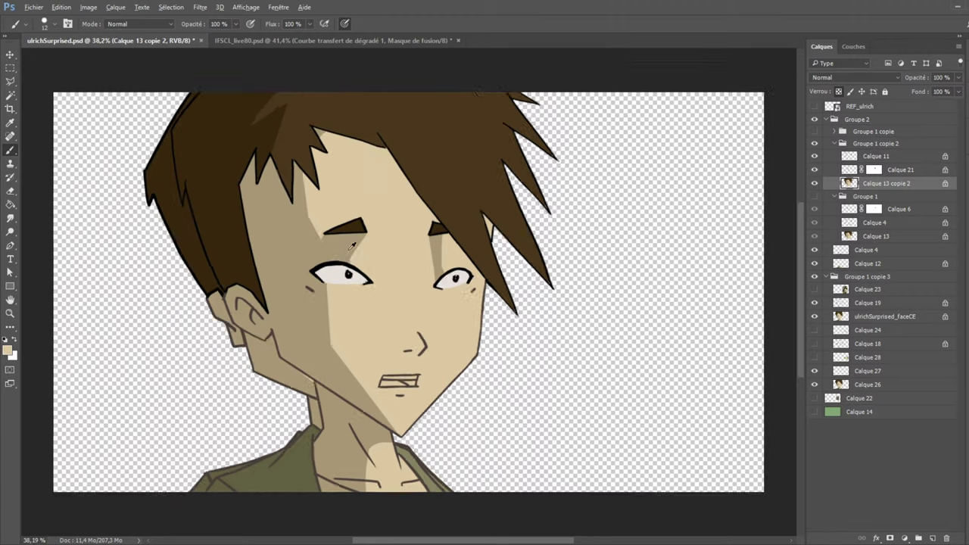
{"action": "scroll", "coordinate": [334, 227], "scroll_direction": "up", "scroll_amount": 2}
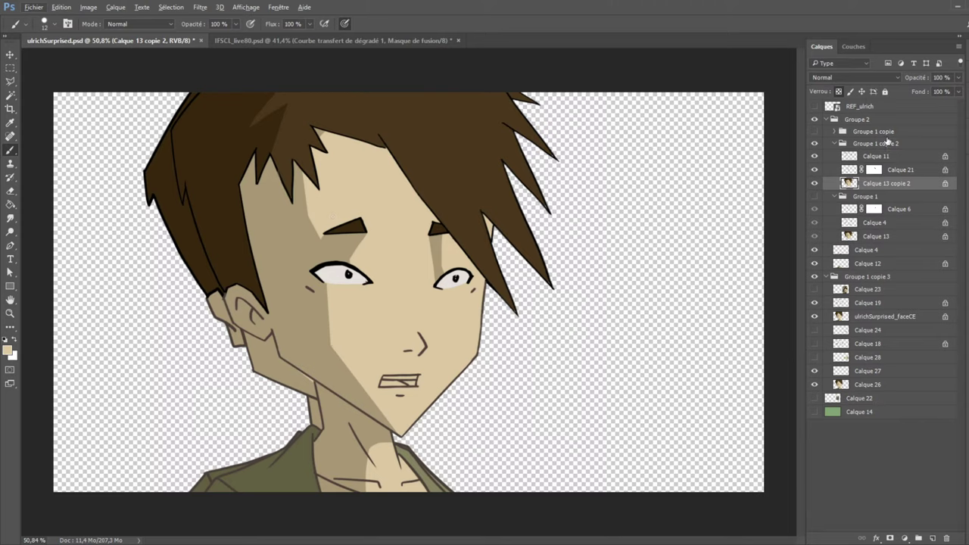
{"action": "left_click", "coordinate": [815, 144]}
{"action": "left_click", "coordinate": [815, 144]}
Copy Calque 13's shaded colours into Groupe 1 copie, shown instead of Groupe 1 copie 2, and delete its green Calque 13 copie layer.
{"action": "left_click", "coordinate": [857, 238]}
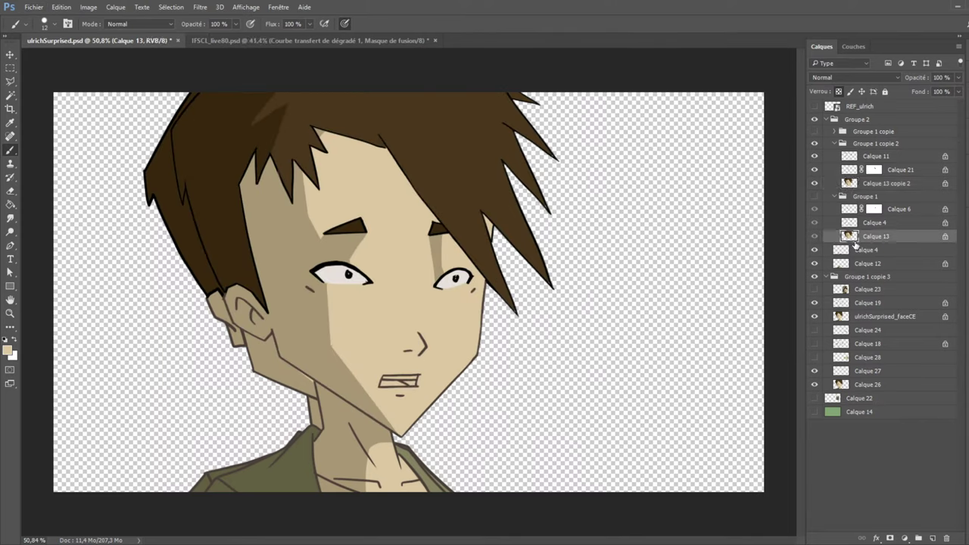
{"action": "key", "text": "ctrl+a"}
{"action": "left_click", "coordinate": [816, 144]}
{"action": "left_click", "coordinate": [816, 133]}
{"action": "left_click", "coordinate": [834, 132]}
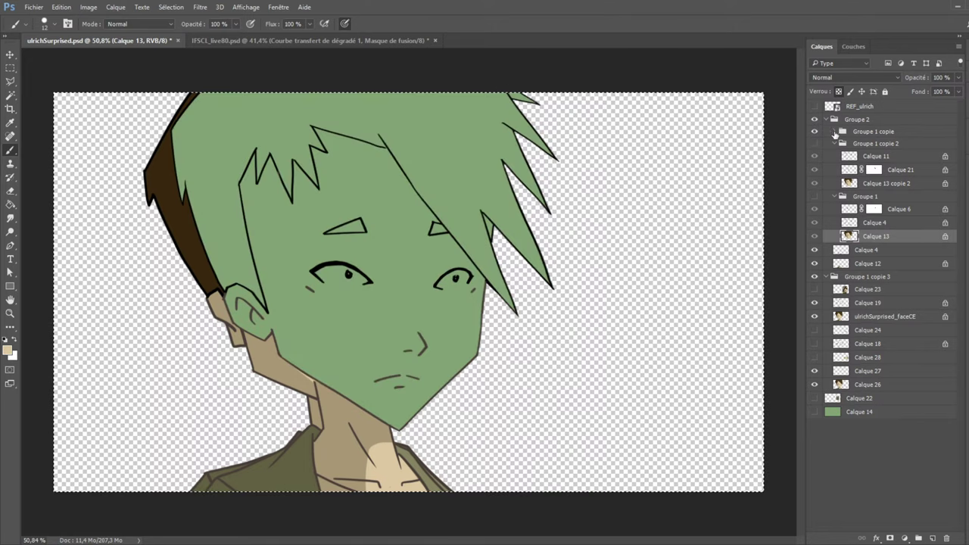
{"action": "left_click", "coordinate": [876, 172]}
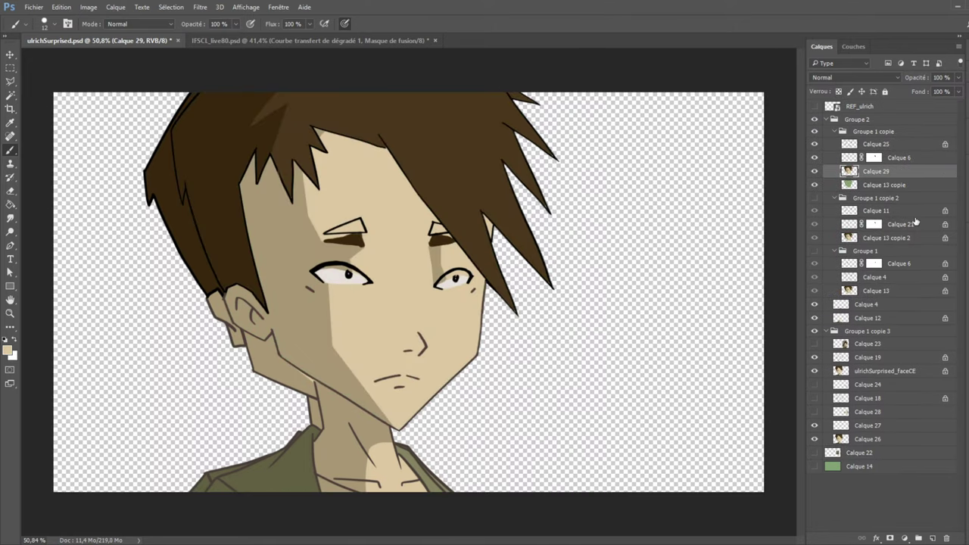
{"action": "left_click", "coordinate": [901, 191]}
{"action": "left_click", "coordinate": [945, 536]}
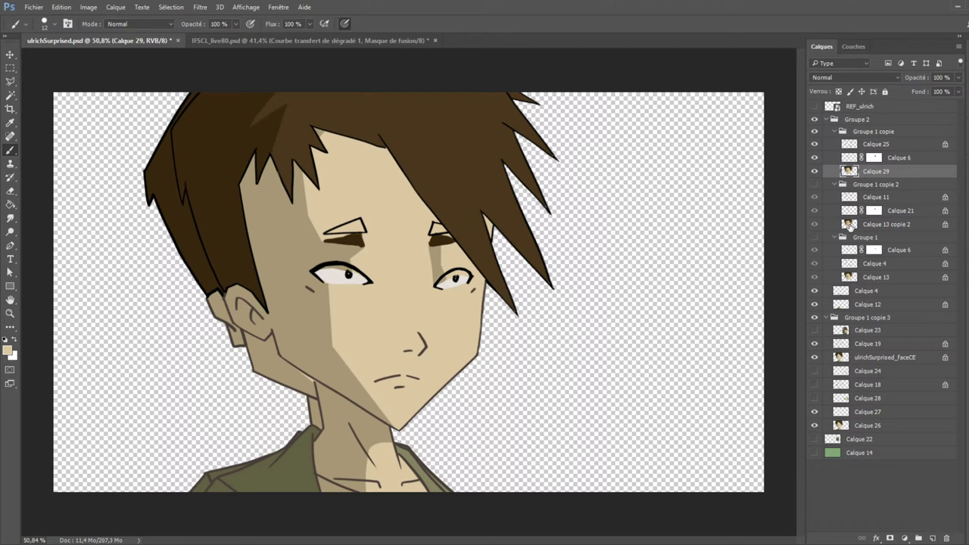
Try to copy the eye and eyebrow area from Calque 13 copie 2 and paste it above Calque 29 in Groupe 1 copie.
{"action": "left_click", "coordinate": [850, 226]}
{"action": "left_click", "coordinate": [10, 67]}
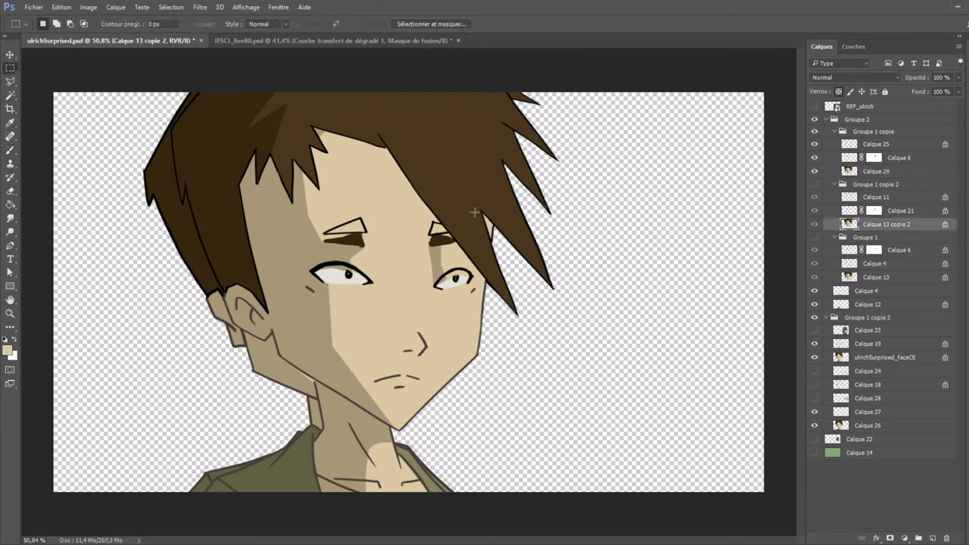
{"action": "left_click_drag", "start_coordinate": [476, 212], "coordinate": [293, 307]}
{"action": "left_click", "coordinate": [901, 171]}
{"action": "key", "text": "ctrl+v"}
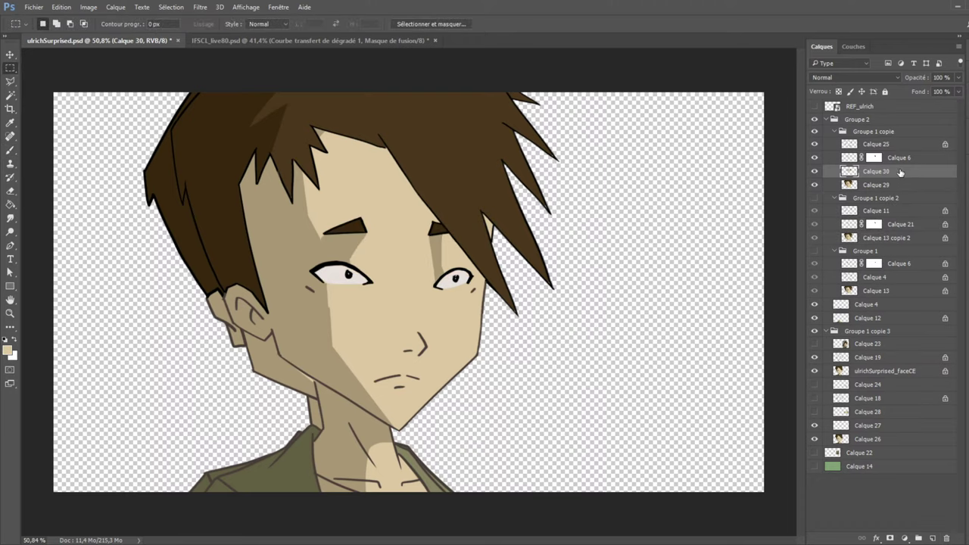
{"action": "key", "text": "ctrl+z"}
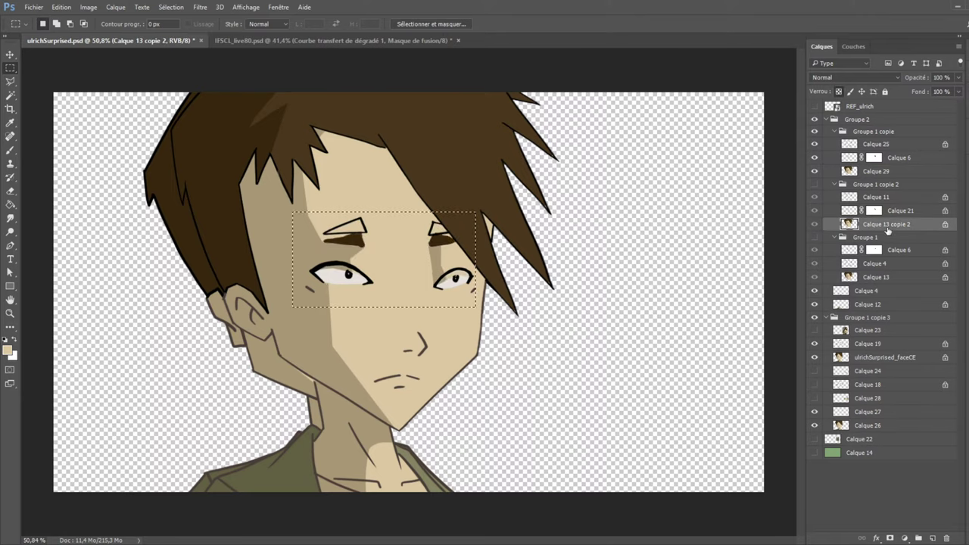
Copy a wider eye and eyebrow area from Calque 13 copie 2 and merge it into Calque 29 of Groupe 1 copie.
{"action": "left_click_drag", "start_coordinate": [486, 199], "coordinate": [309, 347]}
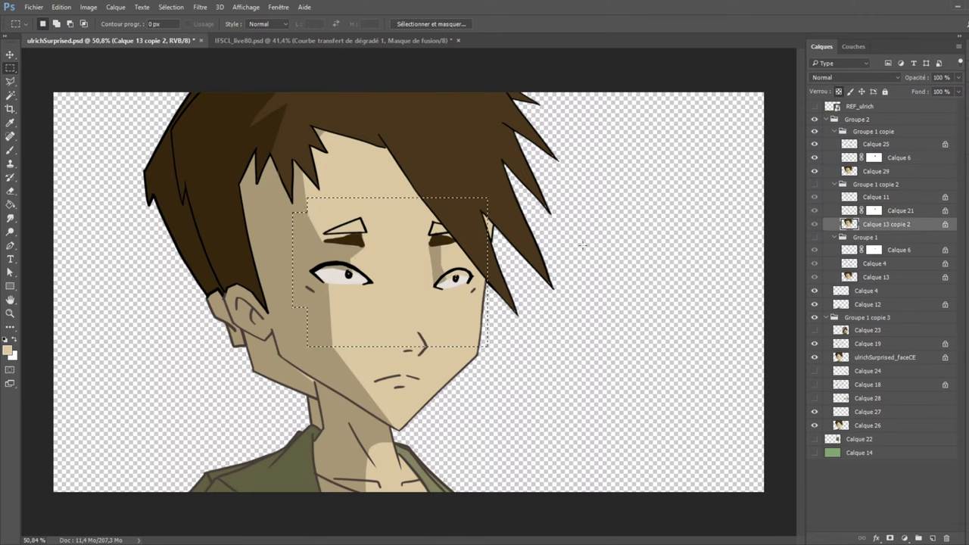
{"action": "left_click", "coordinate": [869, 171]}
{"action": "key", "text": "ctrl+v"}
{"action": "key", "text": "ctrl+z"}
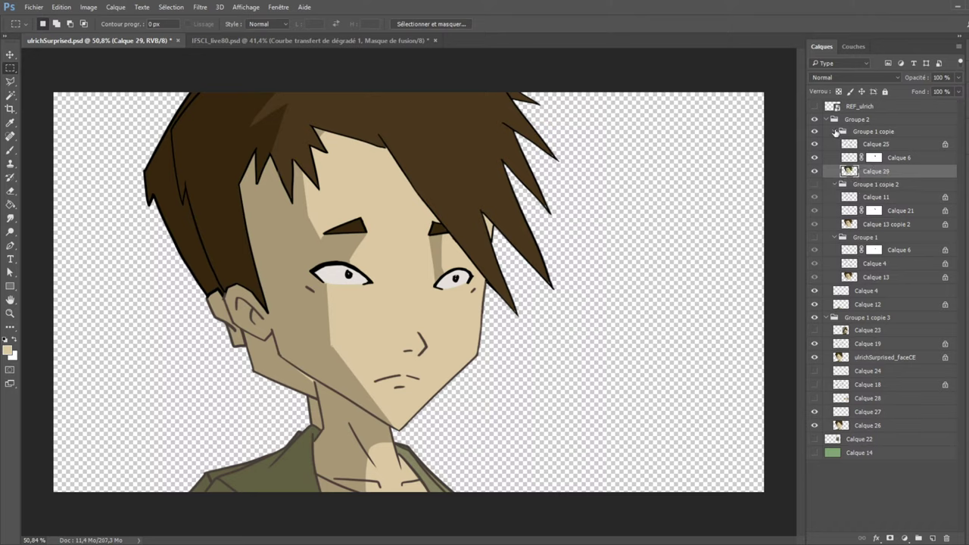
Collapse and hide Groupe 1 copie, and show Groupe 1 copie 2 with its layers expanded.
{"action": "left_click", "coordinate": [832, 133]}
{"action": "left_click", "coordinate": [833, 131]}
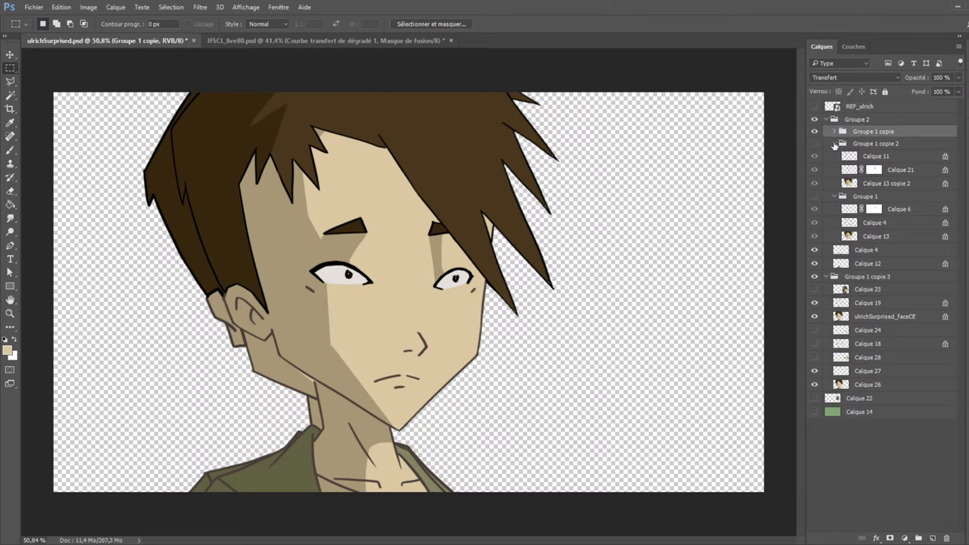
{"action": "left_click", "coordinate": [833, 143]}
{"action": "left_click", "coordinate": [815, 131]}
{"action": "left_click", "coordinate": [815, 144]}
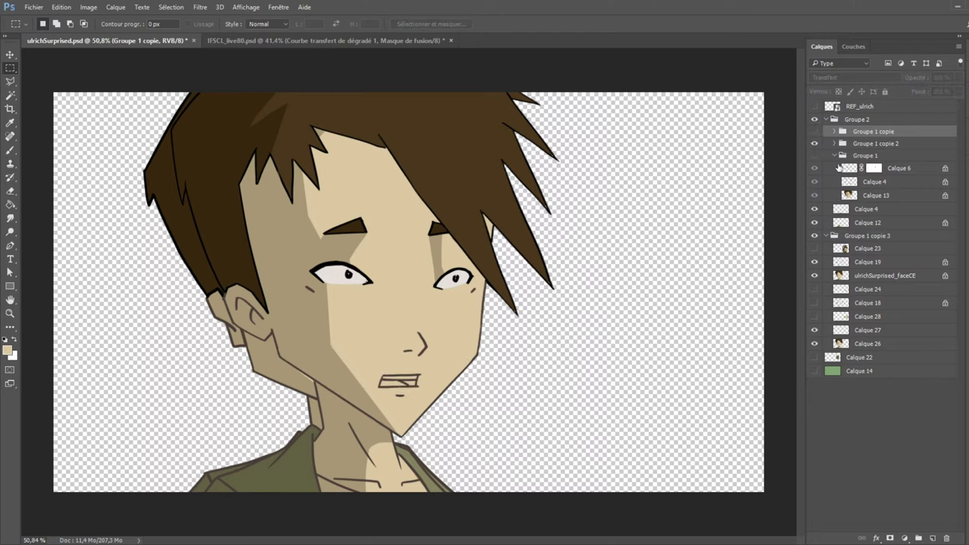
{"action": "left_click", "coordinate": [836, 145]}
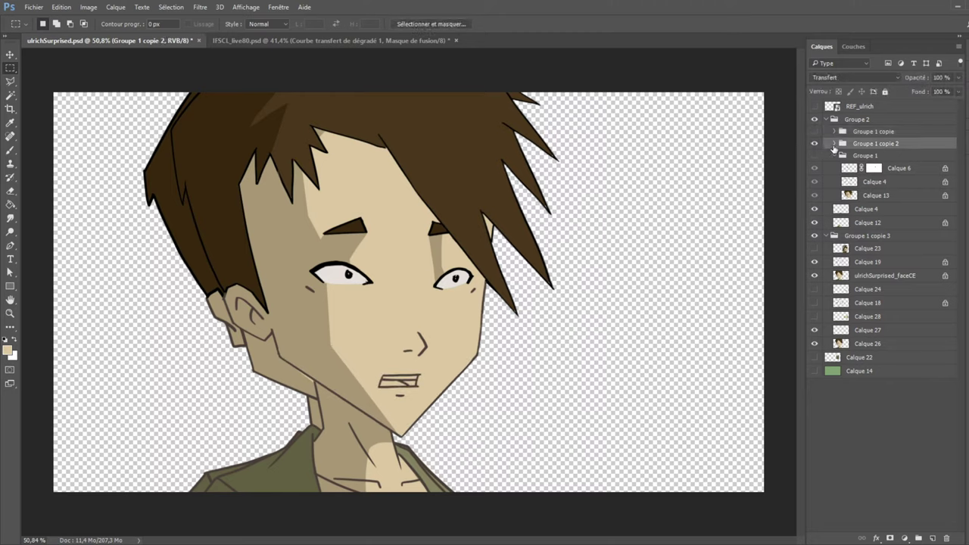
{"action": "left_click", "coordinate": [834, 144]}
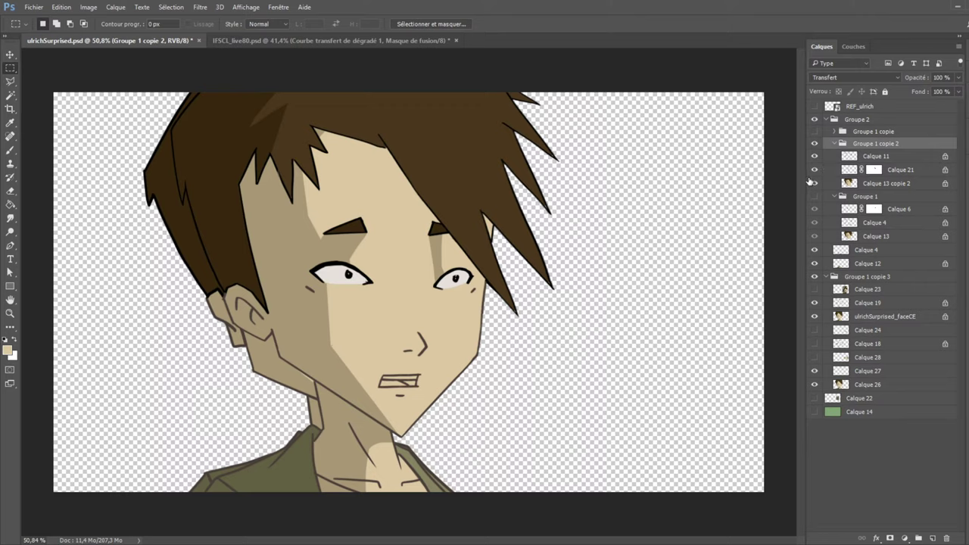
Select Calque 21 in Groupe 1 copie 2, switch to the Brush tool and save the document.
{"action": "left_click", "coordinate": [832, 174]}
{"action": "left_click", "coordinate": [10, 190]}
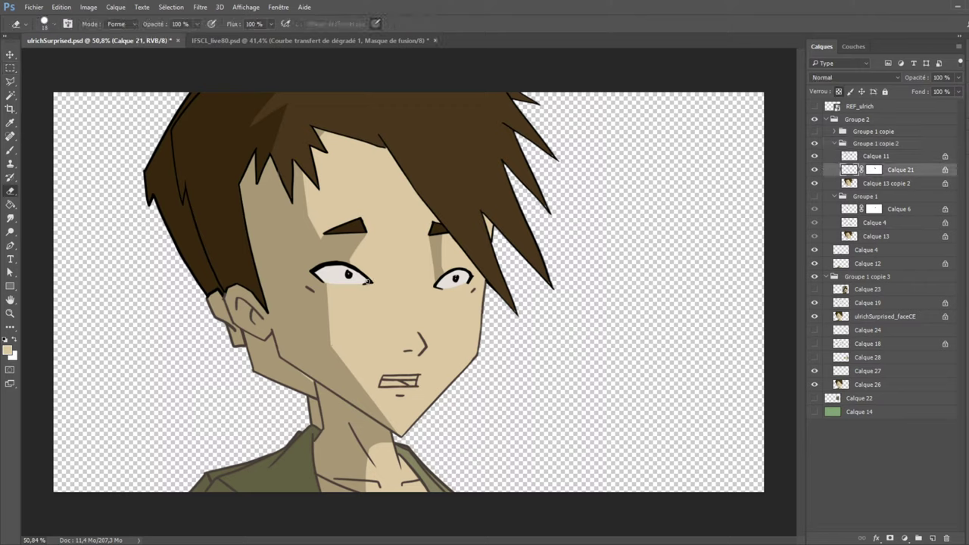
{"action": "left_click", "coordinate": [9, 149]}
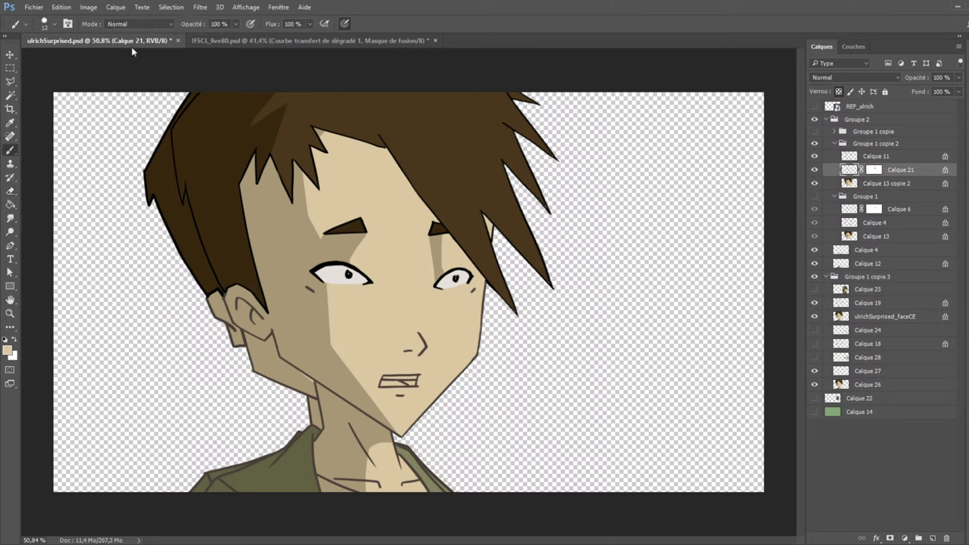
{"action": "key", "text": "ctrl+s"}
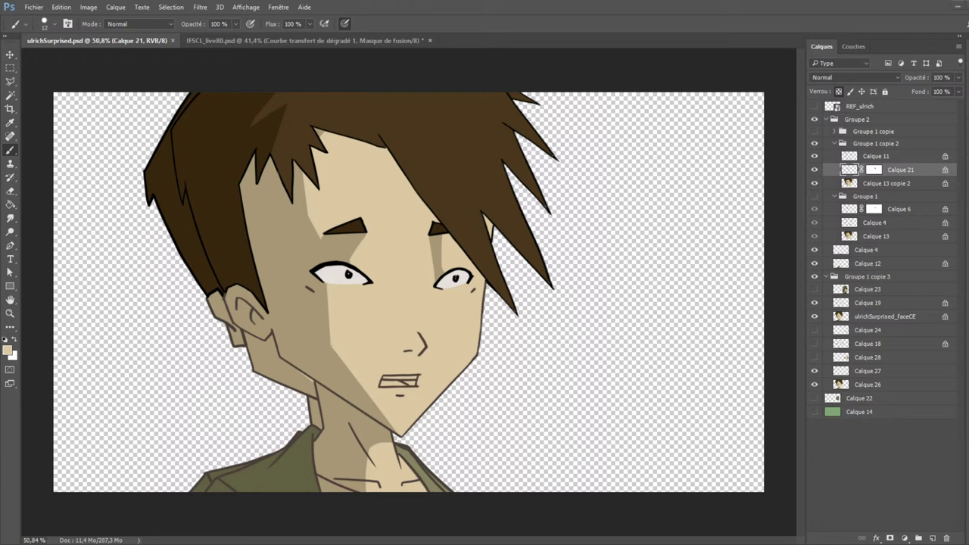
Paste the open-mouth reference image above Calque 21, place it beside the head and sample the red of its mouth.
{"action": "key", "text": "ctrl+v"}
{"action": "left_click_drag", "start_coordinate": [428, 295], "coordinate": [651, 362]}
{"action": "left_click", "coordinate": [10, 204]}
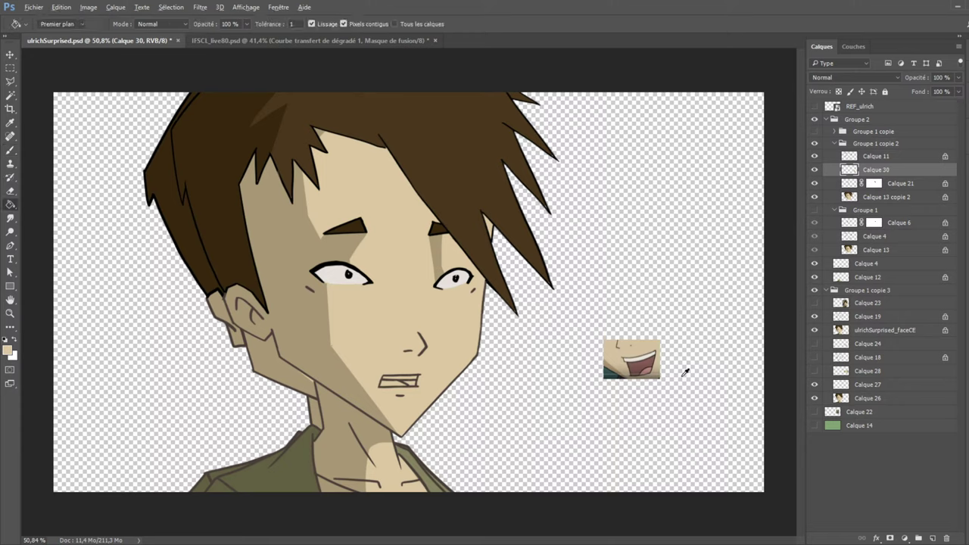
{"action": "left_click", "coordinate": [643, 363], "text": "alt"}
Brush the mouth interior and teeth on Calque 13 copie 2 with the red and off-white sampled from the reference.
{"action": "left_click", "coordinate": [815, 170]}
{"action": "left_click", "coordinate": [815, 169]}
{"action": "left_click", "coordinate": [815, 183]}
{"action": "left_click", "coordinate": [815, 183]}
{"action": "left_click", "coordinate": [815, 197]}
{"action": "left_click", "coordinate": [815, 197]}
{"action": "left_click", "coordinate": [824, 194]}
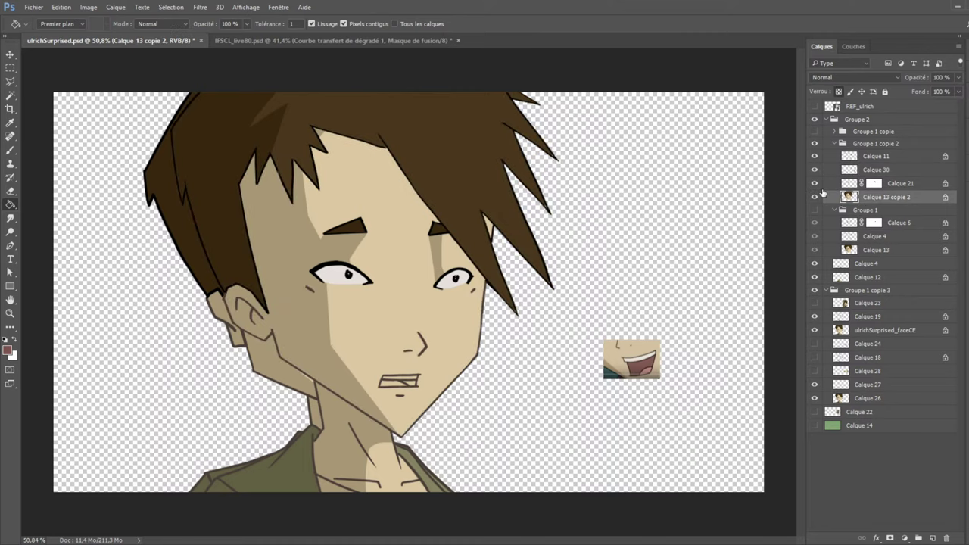
{"action": "key", "text": "b"}
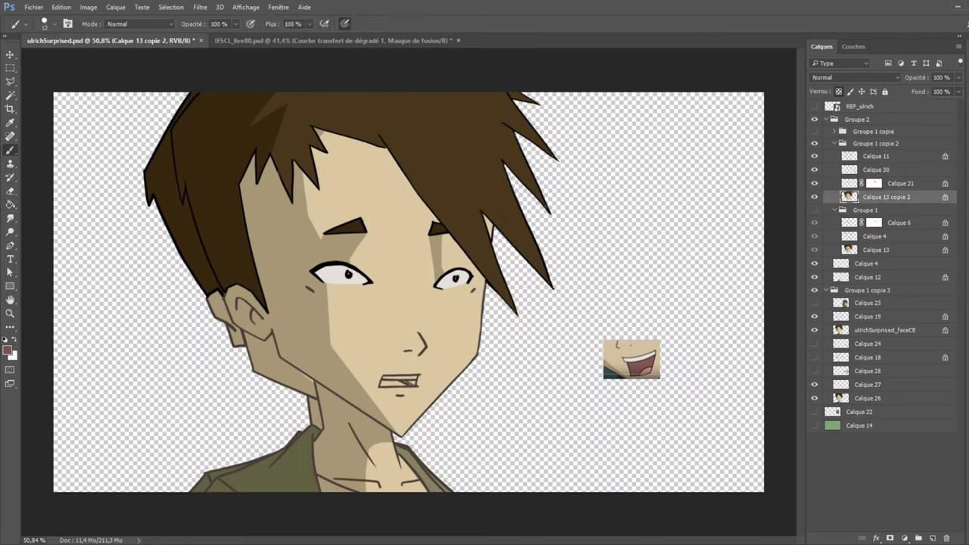
{"action": "left_click", "coordinate": [645, 369], "text": "alt"}
{"action": "left_click", "coordinate": [627, 341], "text": "alt"}
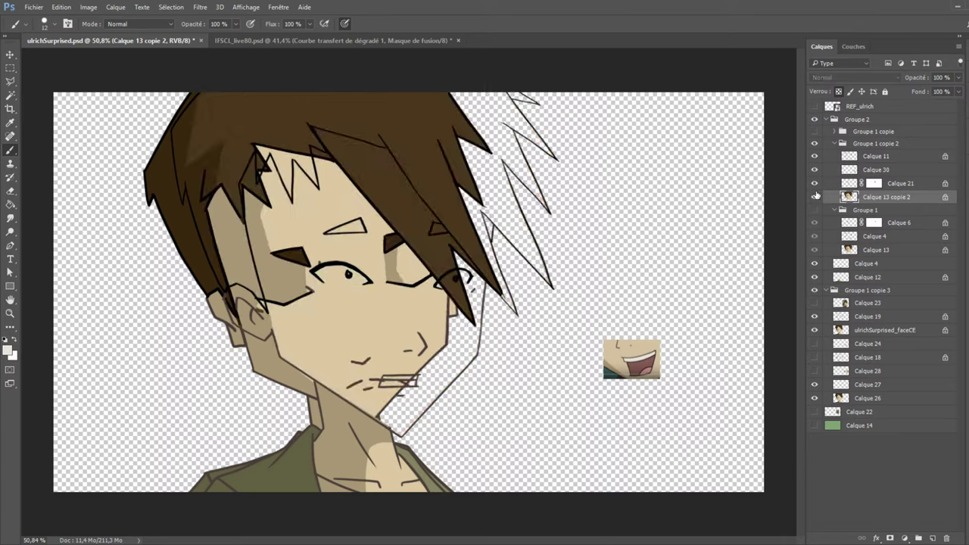
Delete the open-mouth reference layer Calque 30 from Groupe 1 copie 2.
{"action": "left_click", "coordinate": [816, 171]}
{"action": "left_click", "coordinate": [816, 170]}
{"action": "left_click", "coordinate": [878, 183]}
{"action": "left_click", "coordinate": [875, 170]}
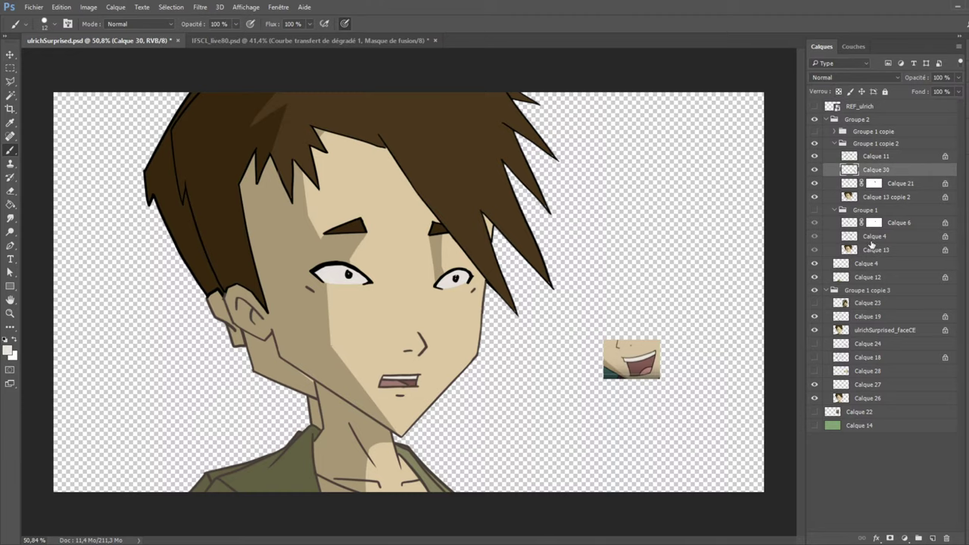
{"action": "left_click", "coordinate": [946, 537]}
{"action": "key", "text": "ctrl+minus"}
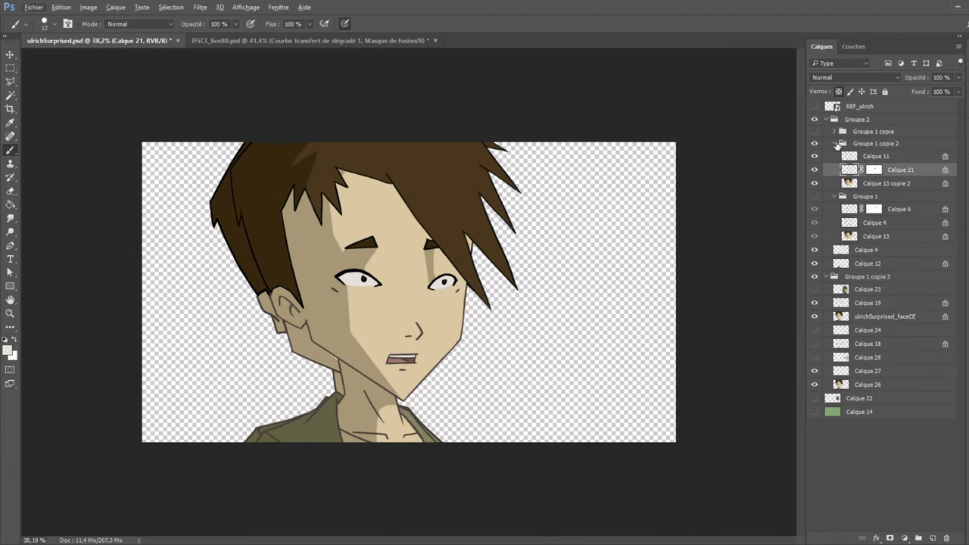
Collapse Groupe 1 copie 2 and Groupe 1, compare the three expression variants of Groupe 2 and hide them all.
{"action": "left_click", "coordinate": [835, 144]}
{"action": "left_click", "coordinate": [835, 144]}
{"action": "left_click", "coordinate": [835, 156]}
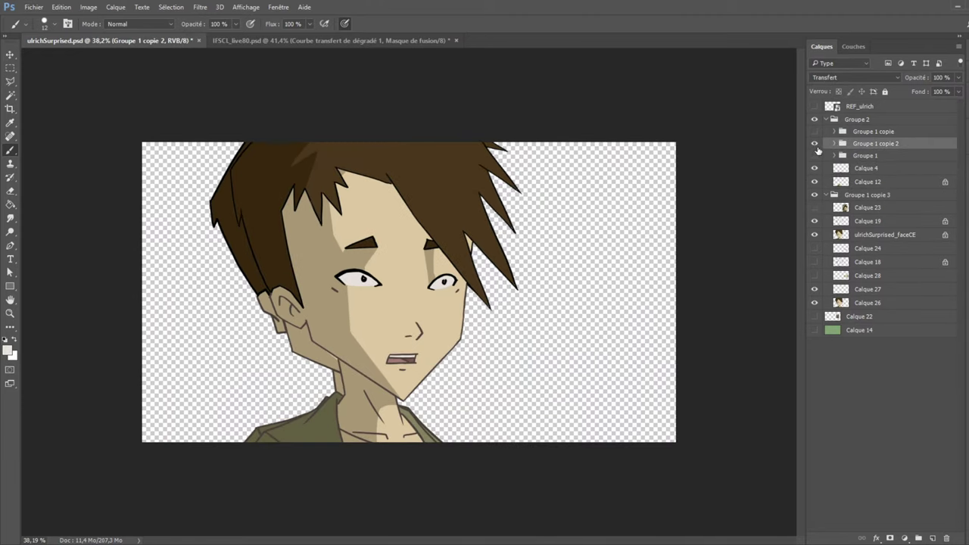
{"action": "left_click", "coordinate": [815, 144]}
{"action": "left_click", "coordinate": [815, 155]}
{"action": "left_click", "coordinate": [815, 144]}
{"action": "left_click", "coordinate": [816, 131]}
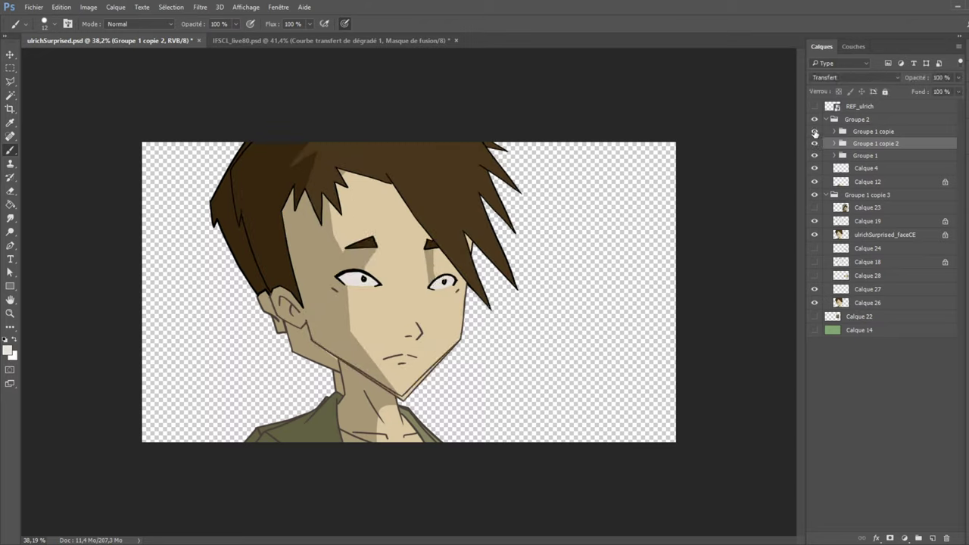
{"action": "left_click", "coordinate": [815, 144]}
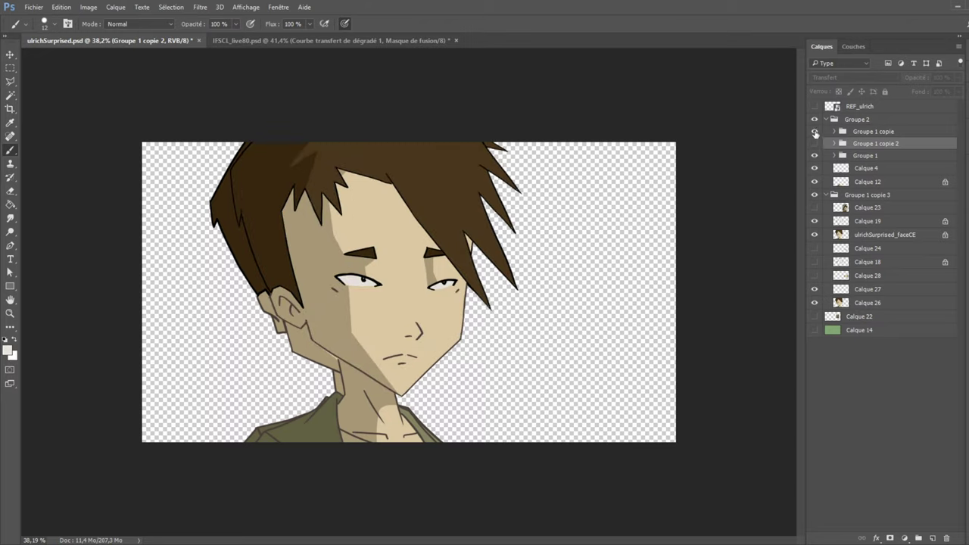
{"action": "left_click", "coordinate": [816, 133]}
{"action": "left_click", "coordinate": [816, 144]}
{"action": "left_click", "coordinate": [816, 157]}
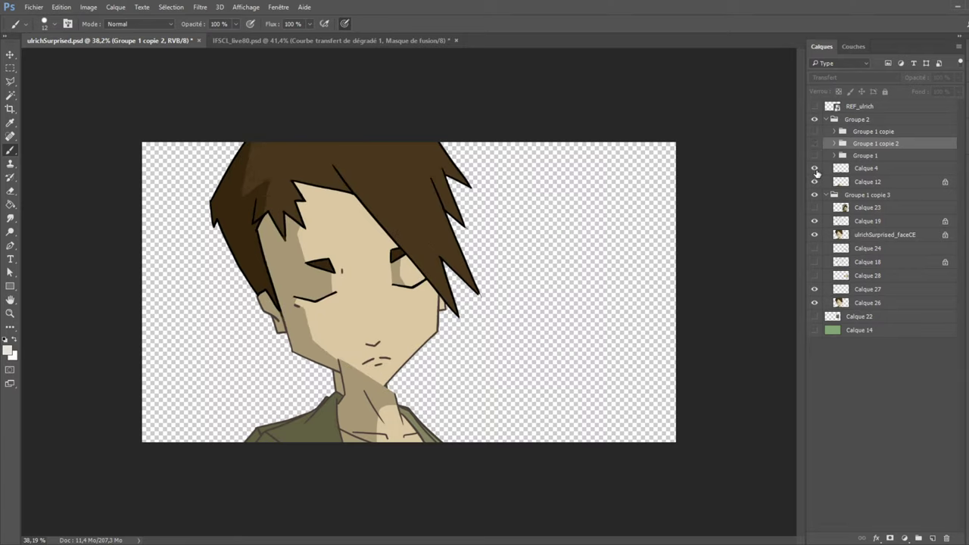
Check the neck lines and colours on Calque 4 and Calque 12, and hide both layers.
{"action": "left_click", "coordinate": [815, 168]}
{"action": "left_click", "coordinate": [815, 167]}
{"action": "left_click", "coordinate": [815, 168]}
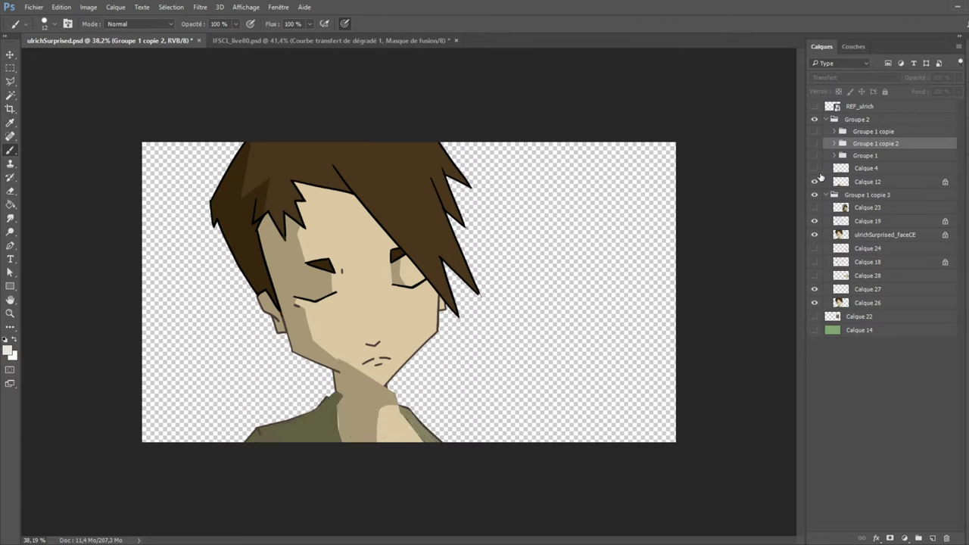
{"action": "left_click", "coordinate": [816, 170]}
{"action": "left_click", "coordinate": [815, 168]}
{"action": "left_click", "coordinate": [815, 181]}
{"action": "left_click", "coordinate": [815, 182]}
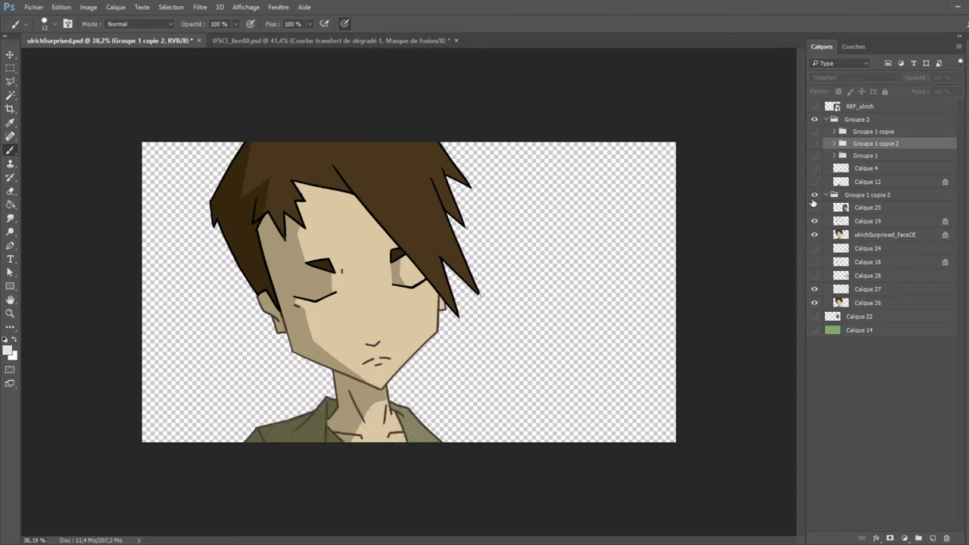
Check Calque 23 and hide Calque 19 and ulrichSurprised_faceCE to expose the base colours of Groupe 1 copie 3.
{"action": "left_click", "coordinate": [815, 208]}
{"action": "left_click", "coordinate": [814, 208]}
{"action": "left_click", "coordinate": [814, 221]}
{"action": "left_click", "coordinate": [814, 234]}
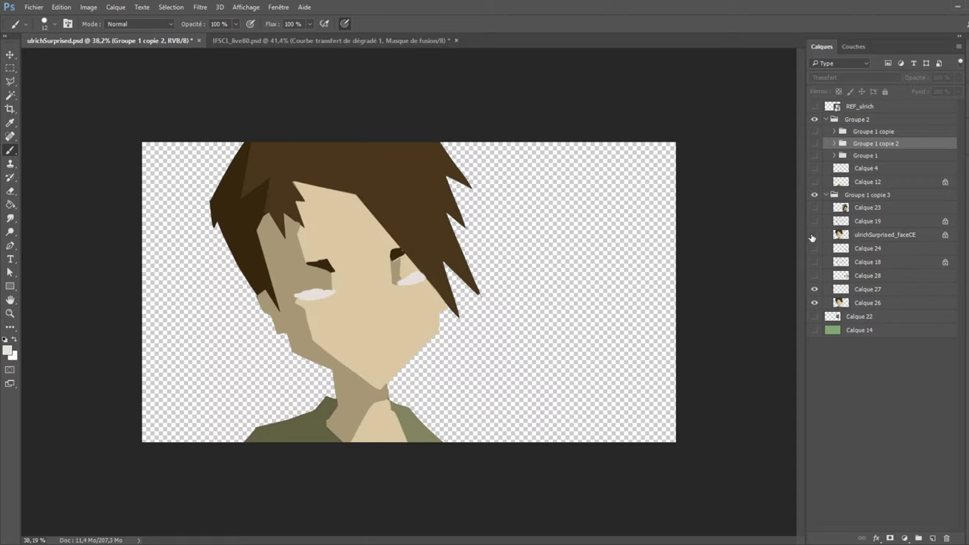
Merge the eye whites on Calque 27 into the colour layer Calque 26.
{"action": "left_click", "coordinate": [815, 290]}
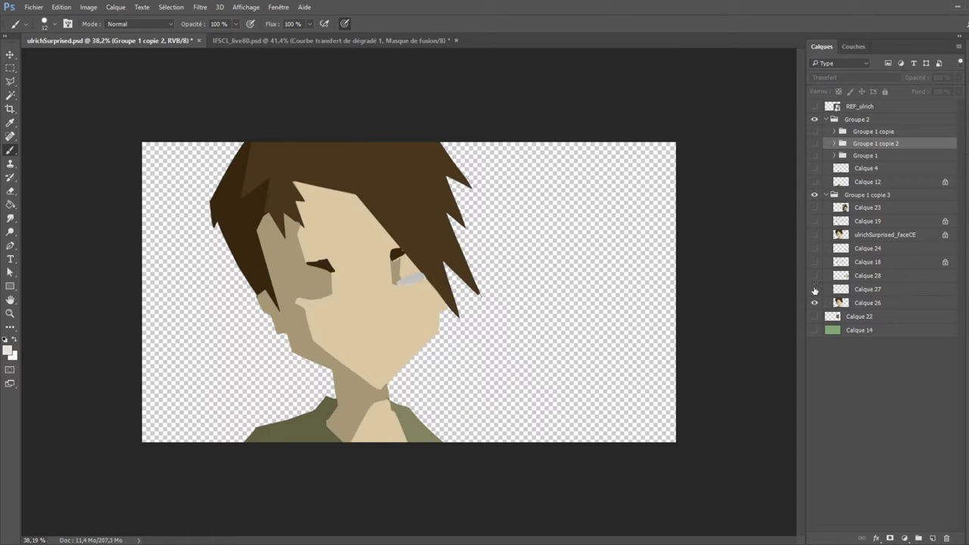
{"action": "left_click", "coordinate": [814, 290]}
{"action": "left_click", "coordinate": [840, 289]}
{"action": "key", "text": "Delete"}
Show the Calque 18 outlines, move reference layers Calque 24 and Calque 28 below Calque 26 and merge them.
{"action": "left_click", "coordinate": [815, 276]}
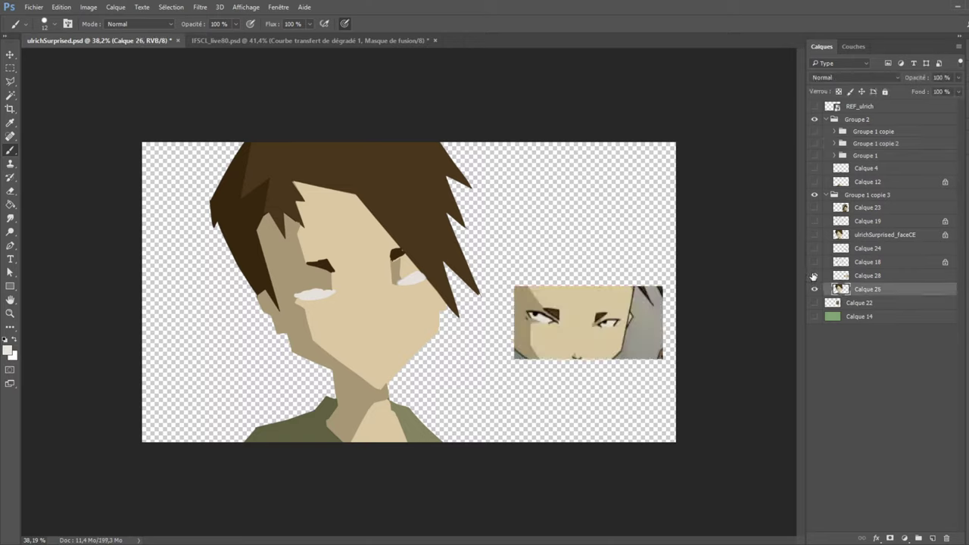
{"action": "left_click", "coordinate": [814, 276]}
{"action": "key", "text": "alt+bracketright"}
{"action": "key", "text": "alt+bracketright"}
{"action": "left_click", "coordinate": [815, 262]}
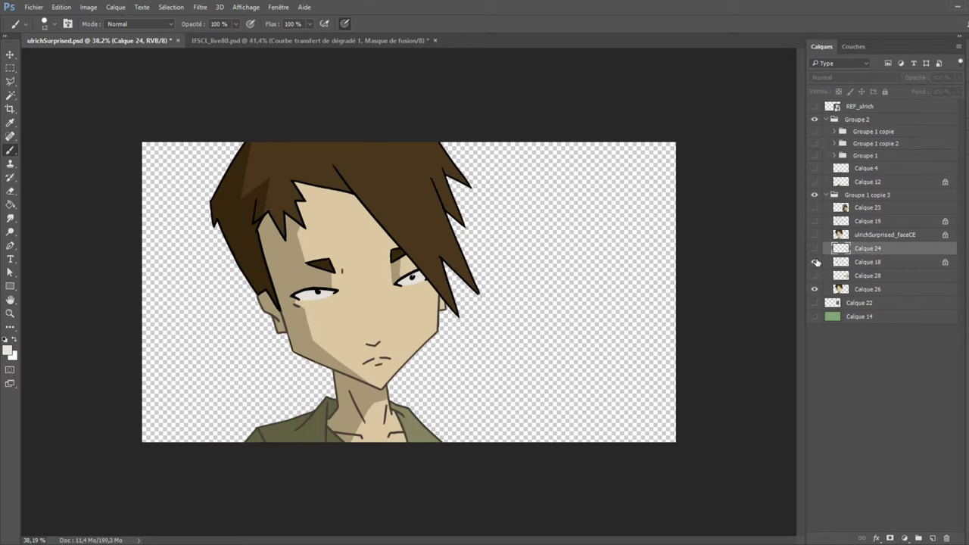
{"action": "mouse_move", "coordinate": [863, 291]}
{"action": "left_mouse_down"}
{"action": "mouse_move", "coordinate": [858, 270]}
{"action": "mouse_move", "coordinate": [855, 288]}
{"action": "left_mouse_up"}
{"action": "left_click", "coordinate": [815, 248]}
{"action": "left_click", "coordinate": [815, 290]}
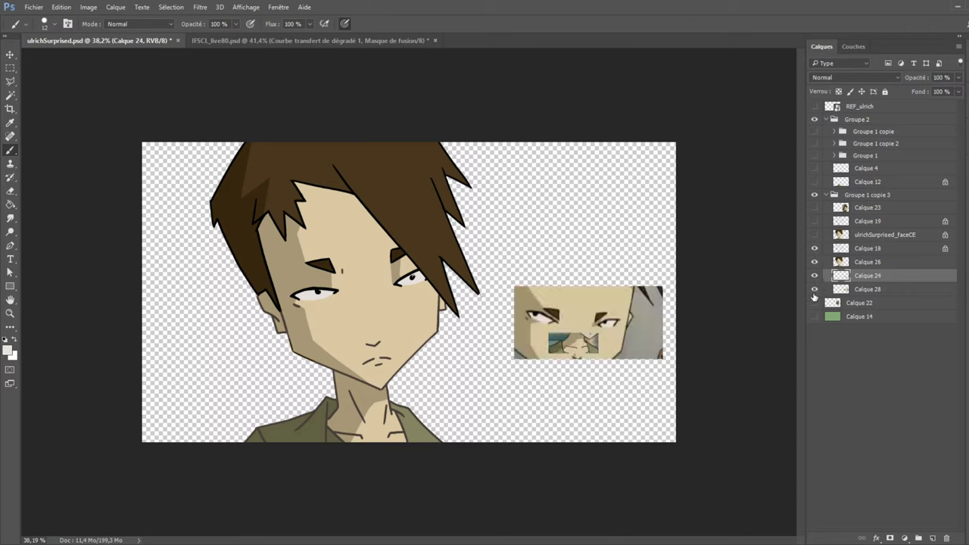
{"action": "key", "text": "ctrl+e"}
Move the full-body reference on Calque 22 above the eyes reference, merge it with Calque 28 outside the group and hide it.
{"action": "left_click", "coordinate": [815, 290]}
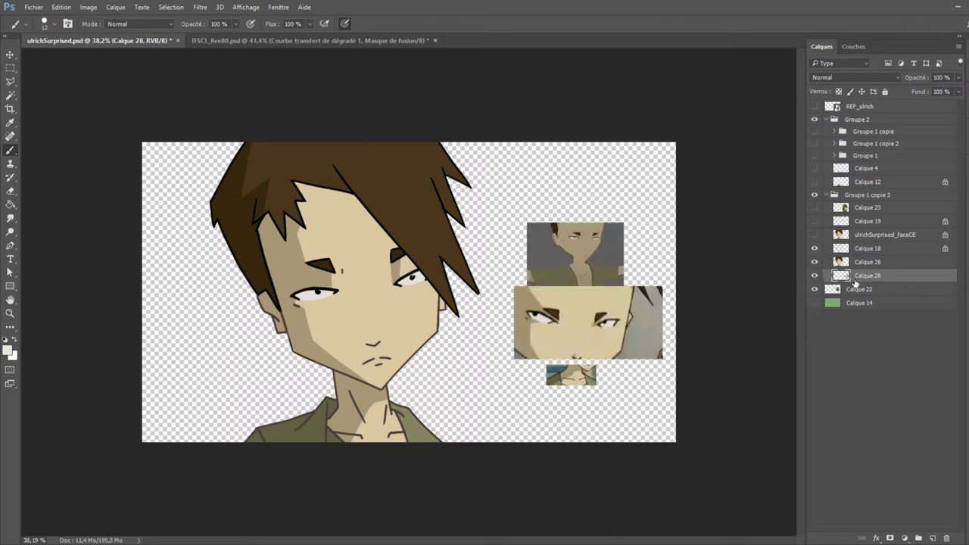
{"action": "left_click_drag", "start_coordinate": [859, 277], "coordinate": [861, 296]}
{"action": "left_click_drag", "start_coordinate": [578, 314], "coordinate": [598, 249]}
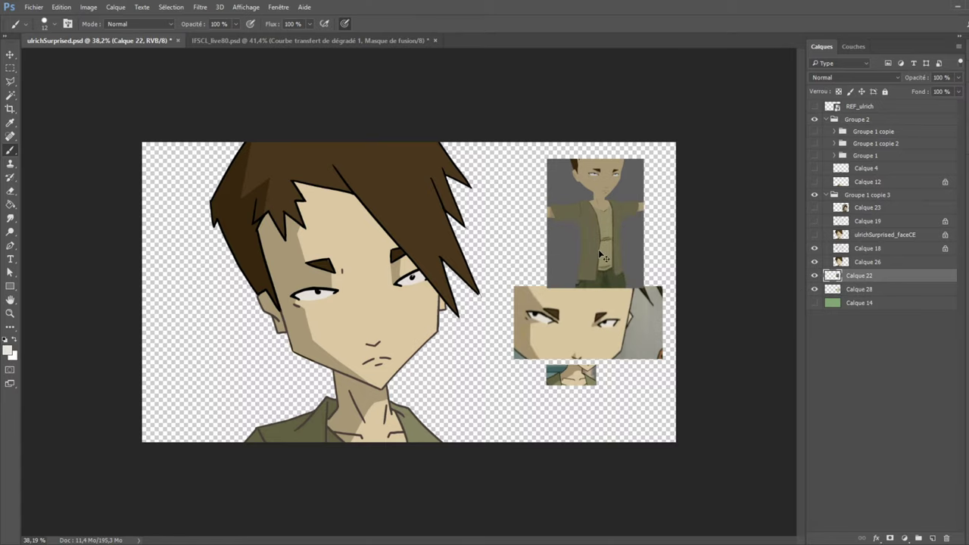
{"action": "key", "text": "ctrl+e"}
{"action": "left_click", "coordinate": [815, 276]}
Move Calque 23's classroom reference to the canvas's left side, merge it into Calque 28 and hide the combined references.
{"action": "left_click", "coordinate": [815, 237]}
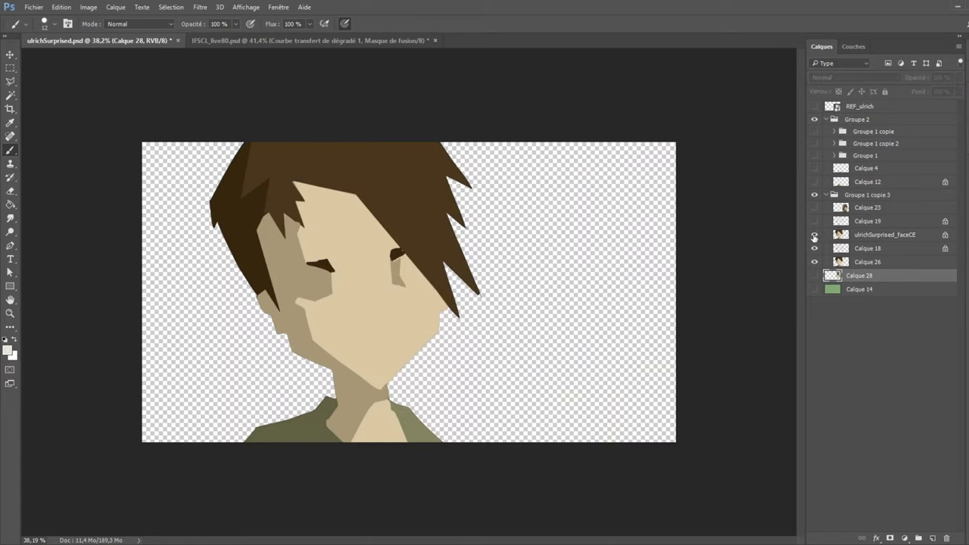
{"action": "left_click", "coordinate": [815, 237]}
{"action": "left_click", "coordinate": [814, 208]}
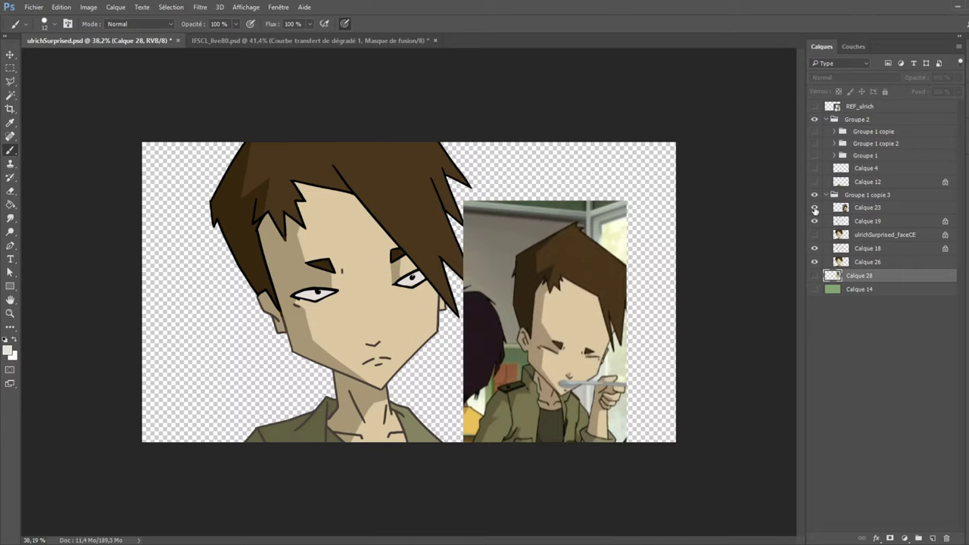
{"action": "left_click", "coordinate": [816, 222]}
{"action": "left_click_drag", "start_coordinate": [814, 250], "coordinate": [863, 269]}
{"action": "left_click", "coordinate": [815, 275]}
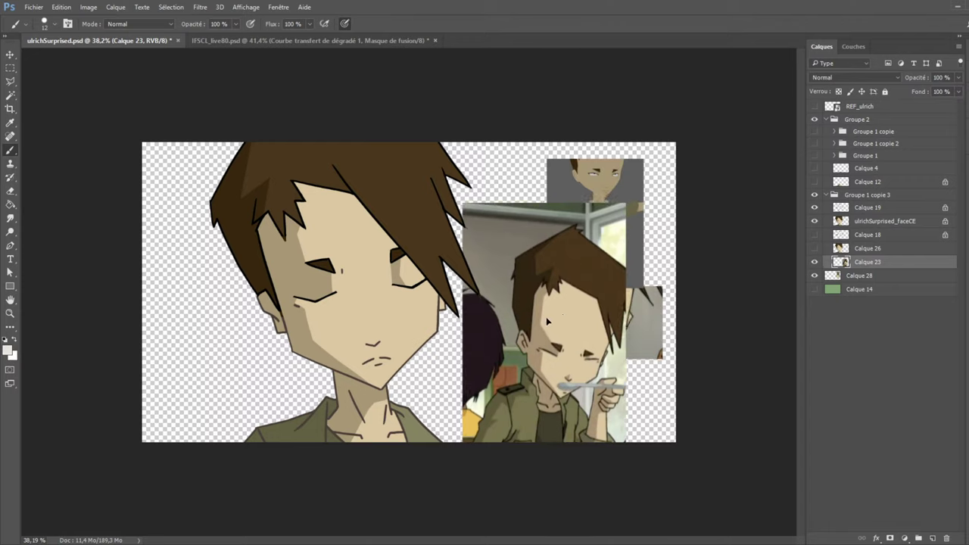
{"action": "left_click_drag", "start_coordinate": [569, 318], "coordinate": [239, 334]}
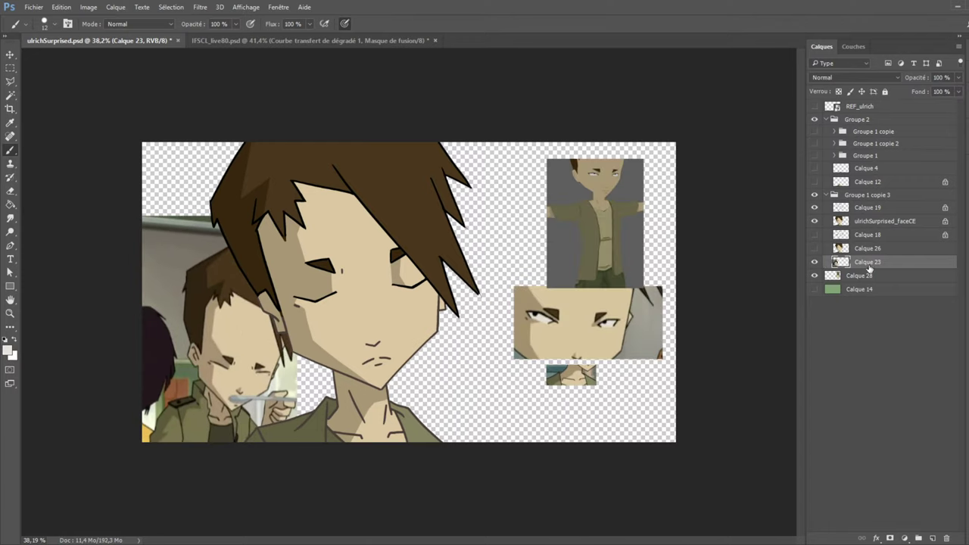
{"action": "key", "text": "ctrl+e"}
{"action": "left_click", "coordinate": [815, 262]}
Hide the closed-eye head's Calque 19 outlines and ulrichSurprised_faceCE colours, and select Calque 18.
{"action": "left_click", "coordinate": [815, 207]}
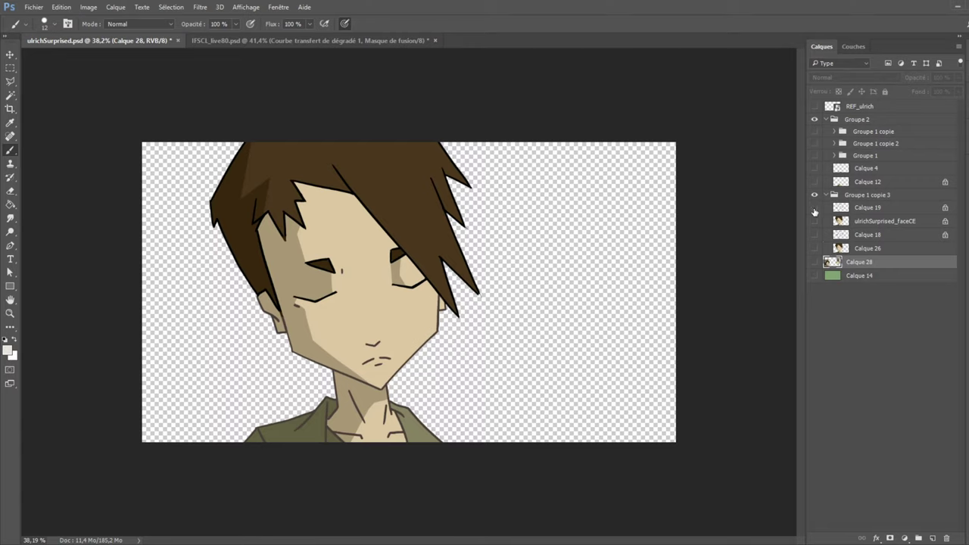
{"action": "left_click", "coordinate": [814, 221]}
{"action": "left_click", "coordinate": [867, 222]}
{"action": "left_click", "coordinate": [823, 235]}
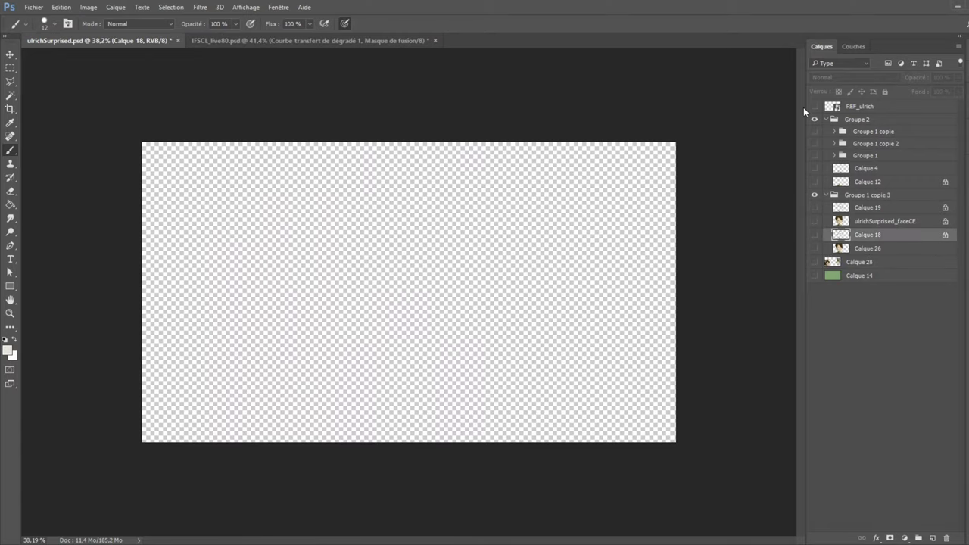
Delete the REF_ulrich reference layer and show the neck layers Calque 4 and Calque 12 in Groupe 2.
{"action": "left_click", "coordinate": [814, 106]}
{"action": "left_click_drag", "start_coordinate": [858, 107], "coordinate": [947, 539]}
{"action": "left_click", "coordinate": [815, 168]}
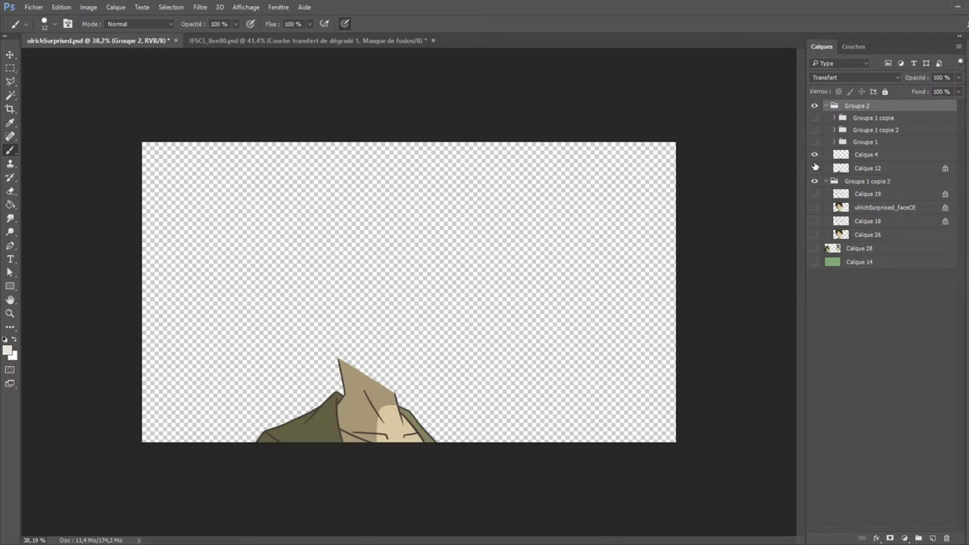
Hide the neck layers Calque 4 and Calque 12, show Calque 18 and Calque 26 in Groupe 1 copie 3, and save the document.
{"action": "left_click", "coordinate": [815, 168]}
{"action": "left_click", "coordinate": [814, 221]}
{"action": "left_click", "coordinate": [815, 235]}
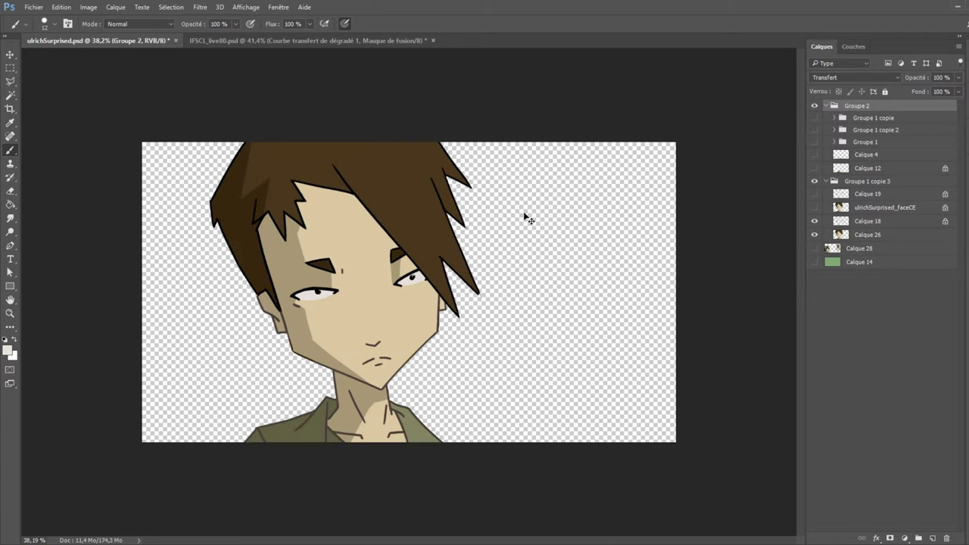
{"action": "left_click_drag", "start_coordinate": [528, 219], "coordinate": [235, 55]}
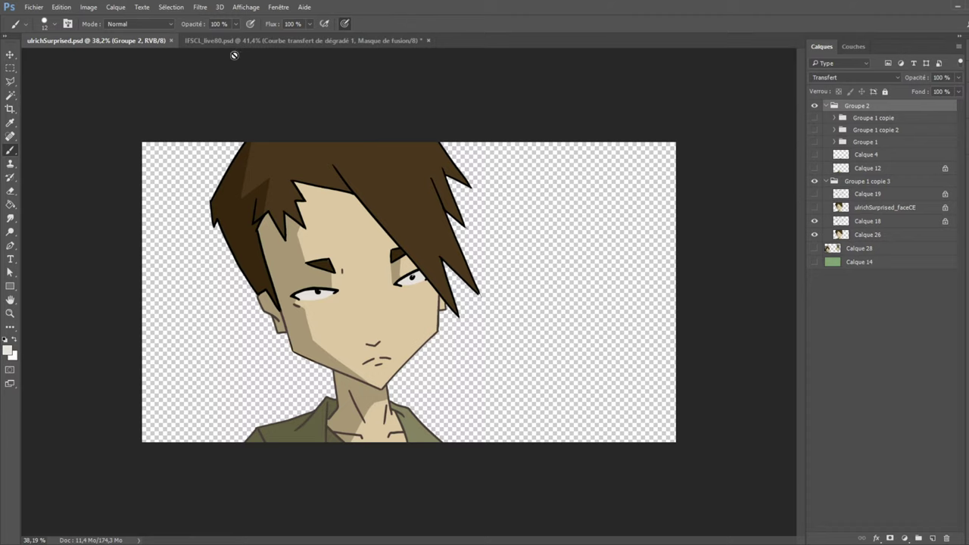
{"action": "scroll", "coordinate": [303, 127], "scroll_direction": "up", "scroll_amount": 2}
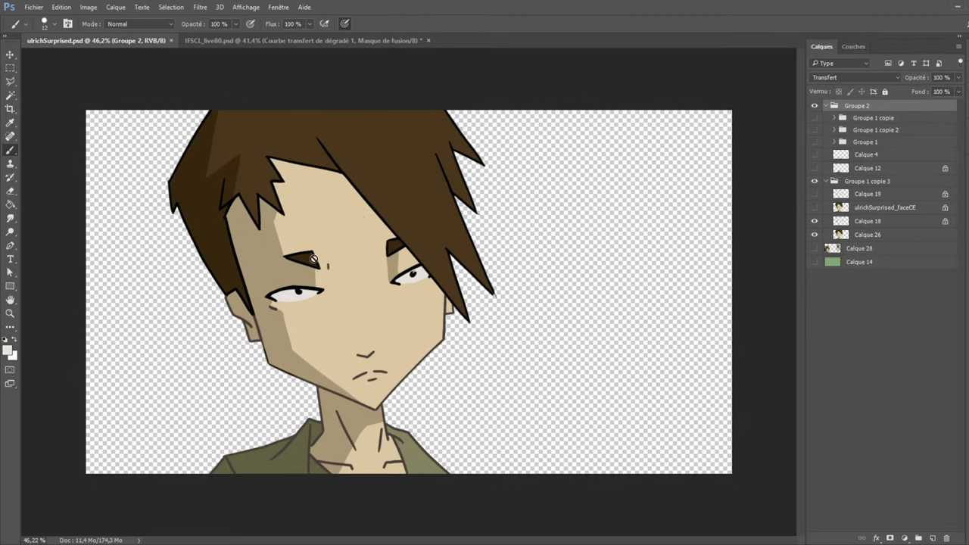
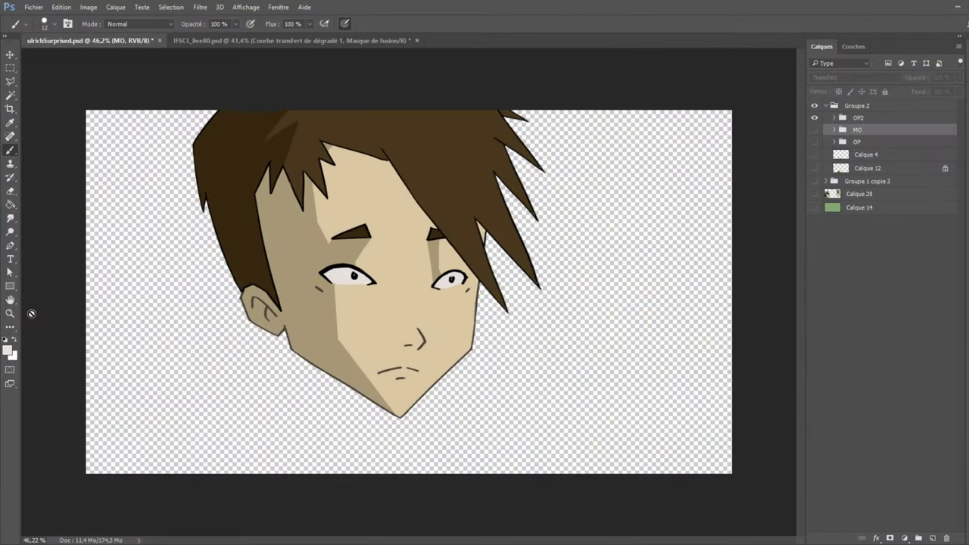
Hide the OP2 head group, show the OP group and duplicate it.
{"action": "left_click", "coordinate": [814, 118]}
{"action": "left_click", "coordinate": [815, 130]}
{"action": "left_click", "coordinate": [814, 130]}
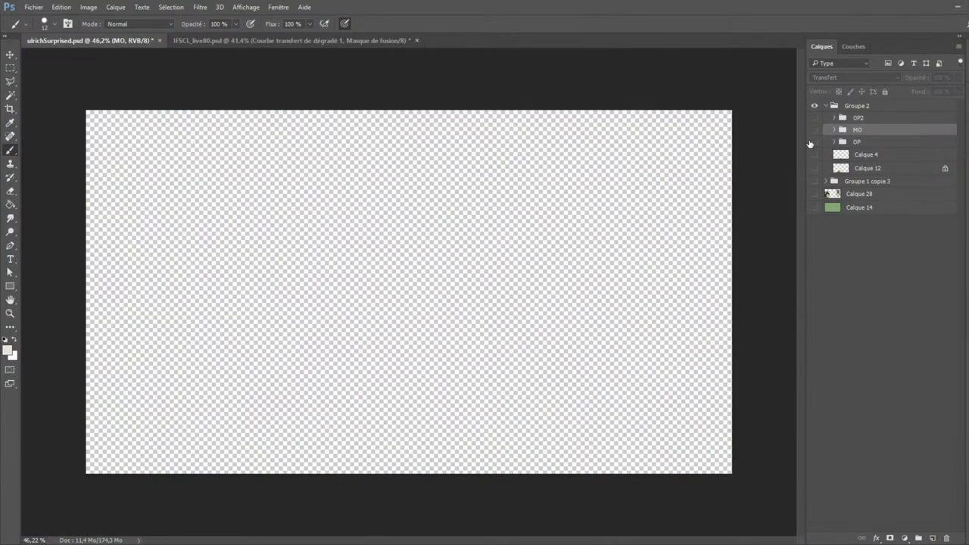
{"action": "left_click", "coordinate": [815, 142]}
{"action": "left_click", "coordinate": [849, 141]}
{"action": "left_click", "coordinate": [834, 141]}
{"action": "left_click", "coordinate": [834, 141]}
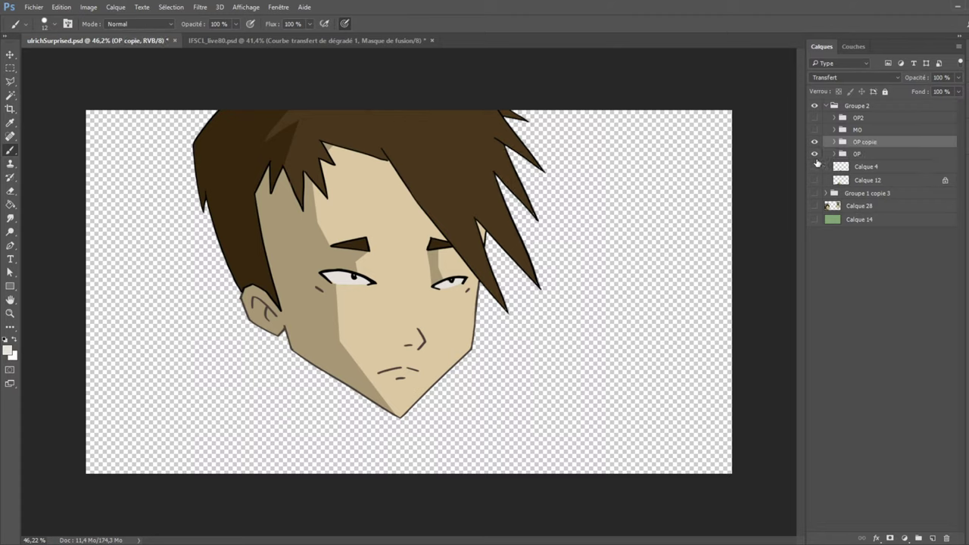
Move the duplicated OP group below the original, hide the original and rename the copy CE.
{"action": "left_click_drag", "start_coordinate": [868, 145], "coordinate": [863, 156]}
{"action": "double_click", "coordinate": [863, 156]}
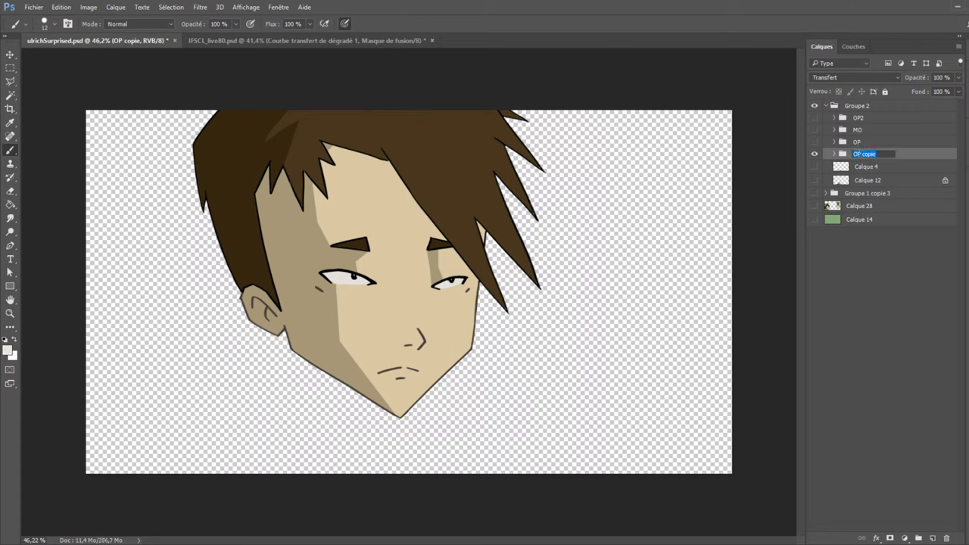
{"action": "type", "text": "CE"}
{"action": "key", "text": "Return"}
Expand the CE group, select its Calque 6 eye layer and sample black from the eye outline.
{"action": "left_click", "coordinate": [835, 154]}
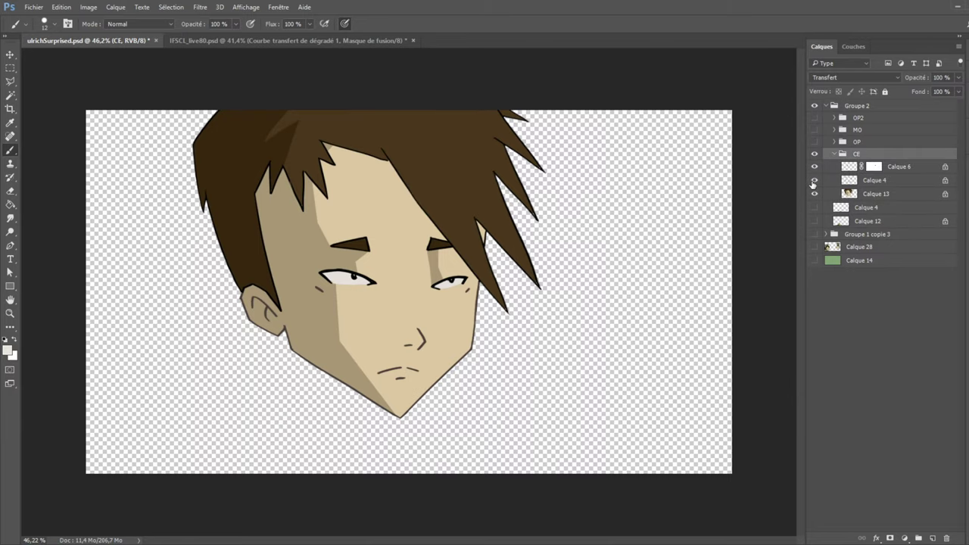
{"action": "left_click", "coordinate": [815, 167]}
{"action": "left_click", "coordinate": [848, 167]}
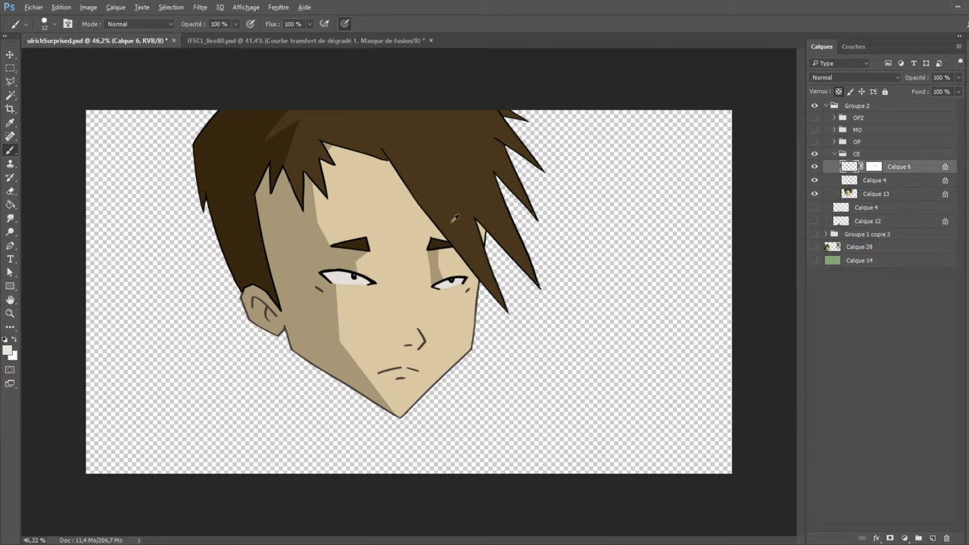
{"action": "scroll", "coordinate": [364, 231], "scroll_direction": "up", "scroll_amount": 3}
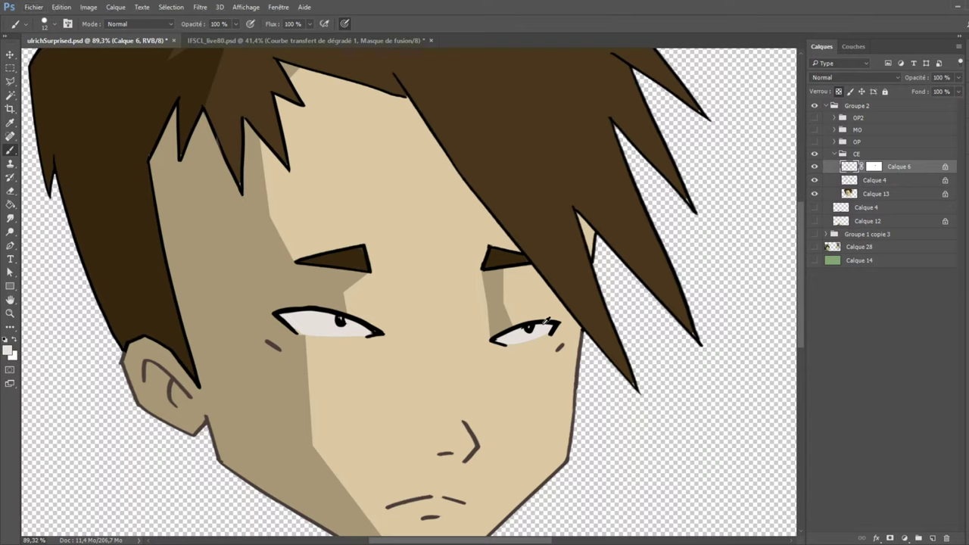
{"action": "left_click", "coordinate": [548, 323], "text": "alt"}
Toggle the visibility of the CE group's layers to check which one holds the outlines, eyes and colours.
{"action": "left_click", "coordinate": [815, 193]}
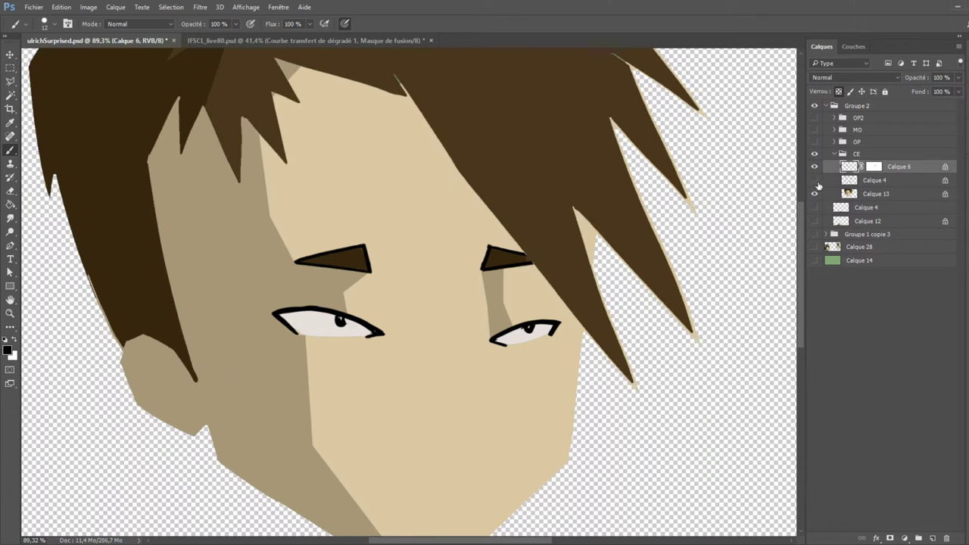
{"action": "left_click", "coordinate": [814, 190]}
{"action": "left_click", "coordinate": [815, 168]}
{"action": "left_click", "coordinate": [815, 167]}
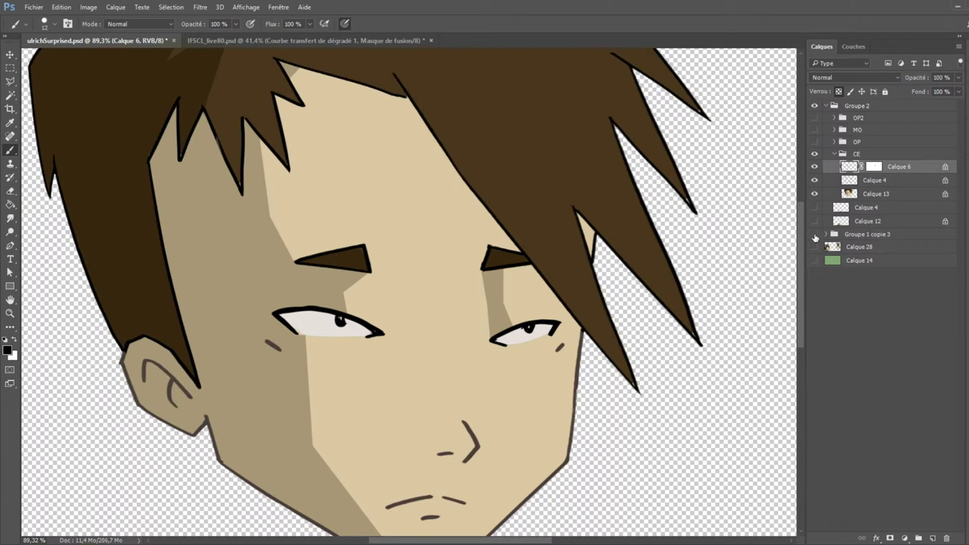
Show the Calque 28 references and examine how the closed eyes are drawn on the classroom image.
{"action": "left_click", "coordinate": [815, 246]}
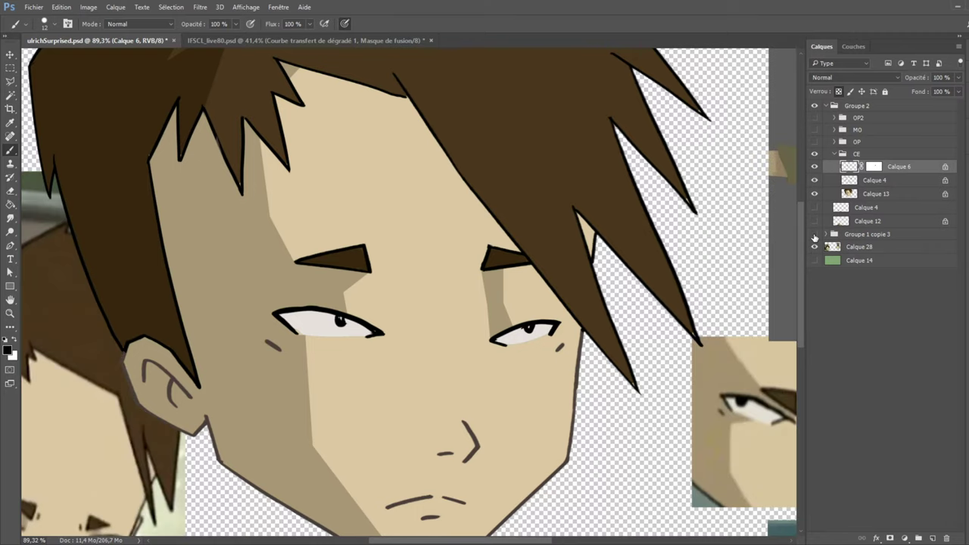
{"action": "scroll", "coordinate": [284, 93], "scroll_direction": "down", "scroll_amount": 2}
{"action": "scroll", "coordinate": [392, 158], "scroll_direction": "up", "scroll_amount": 1}
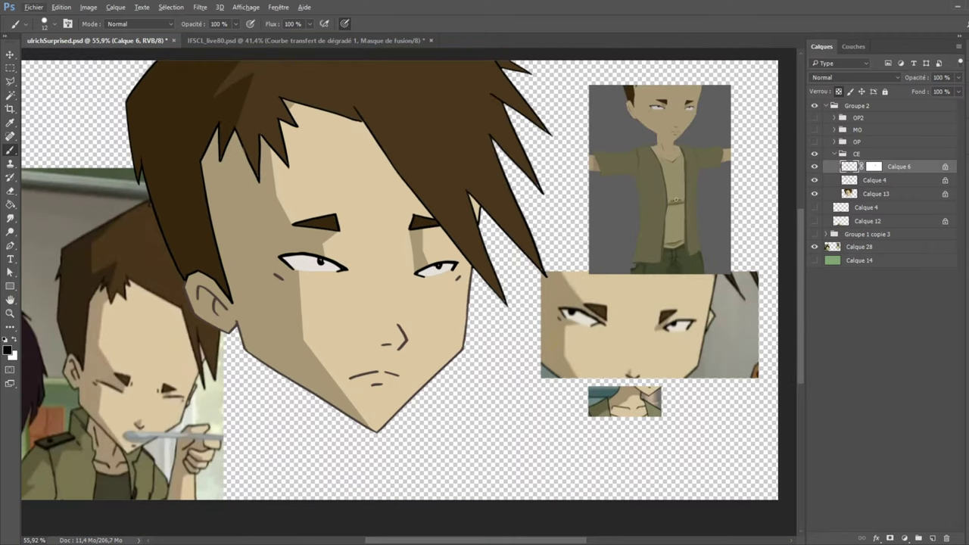
{"action": "scroll", "coordinate": [293, 302], "scroll_direction": "up", "scroll_amount": 5}
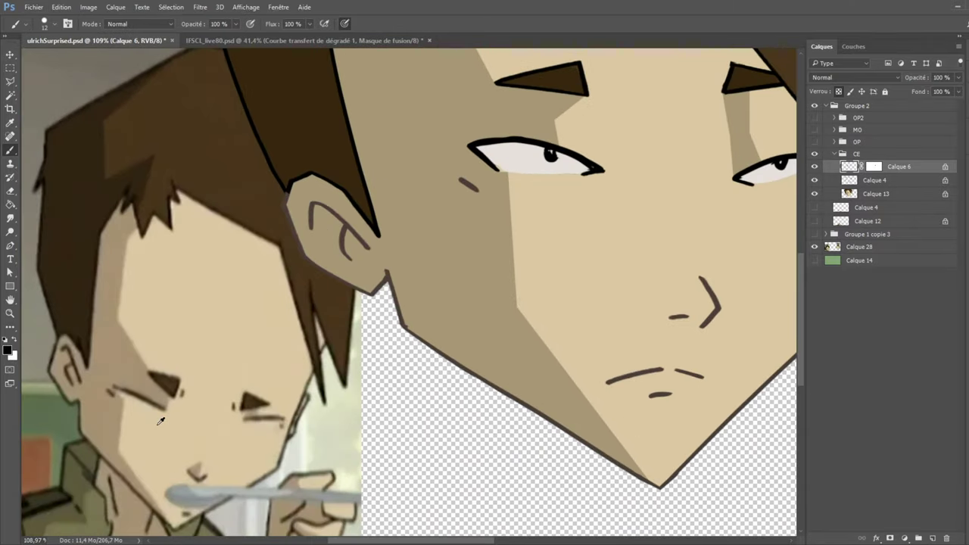
{"action": "scroll", "coordinate": [148, 412], "scroll_direction": "down", "scroll_amount": 4}
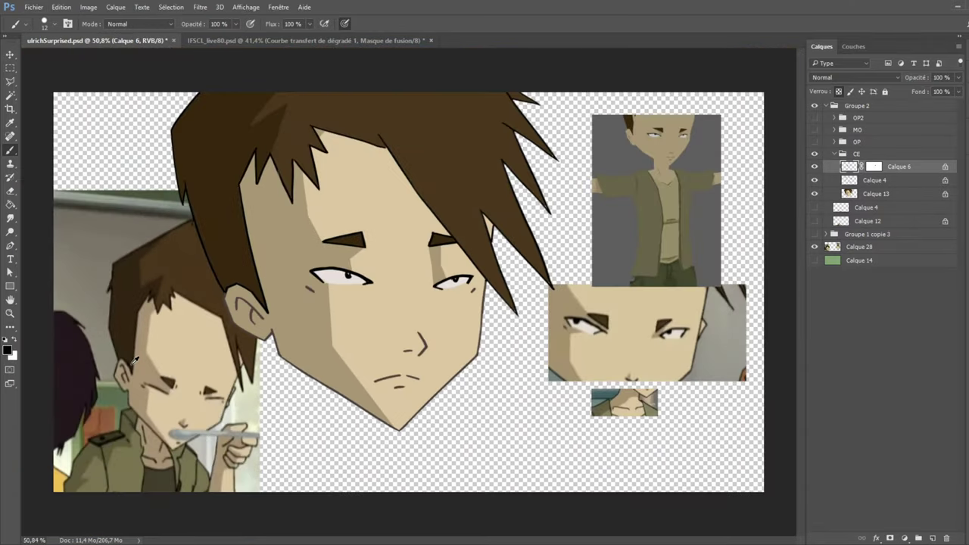
{"action": "scroll", "coordinate": [125, 383], "scroll_direction": "up", "scroll_amount": 5}
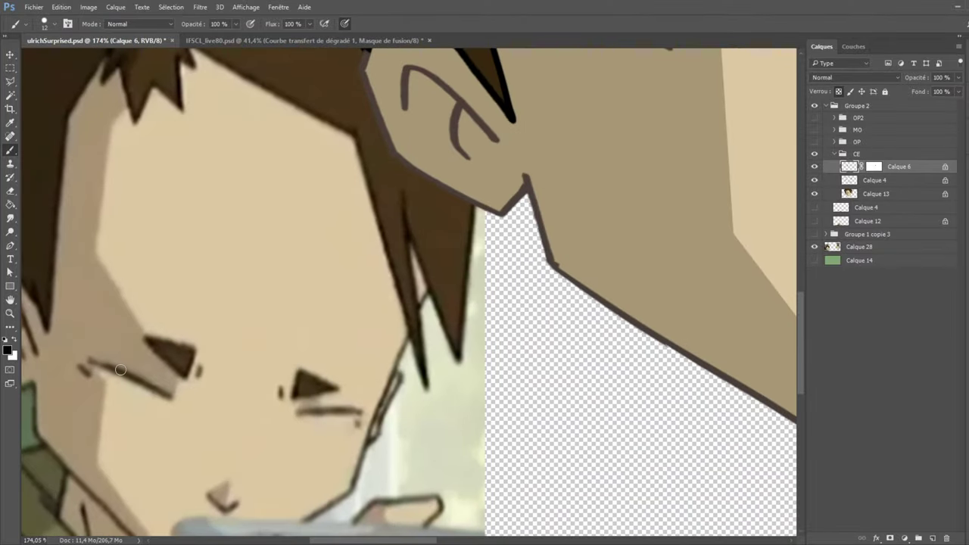
{"action": "scroll", "coordinate": [264, 422], "scroll_direction": "down", "scroll_amount": 5}
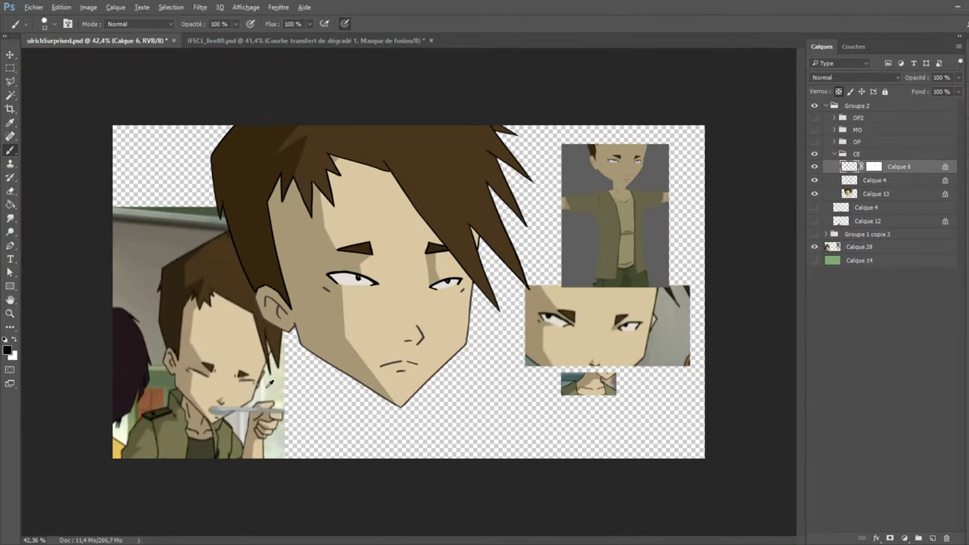
{"action": "scroll", "coordinate": [412, 294], "scroll_direction": "up", "scroll_amount": 1}
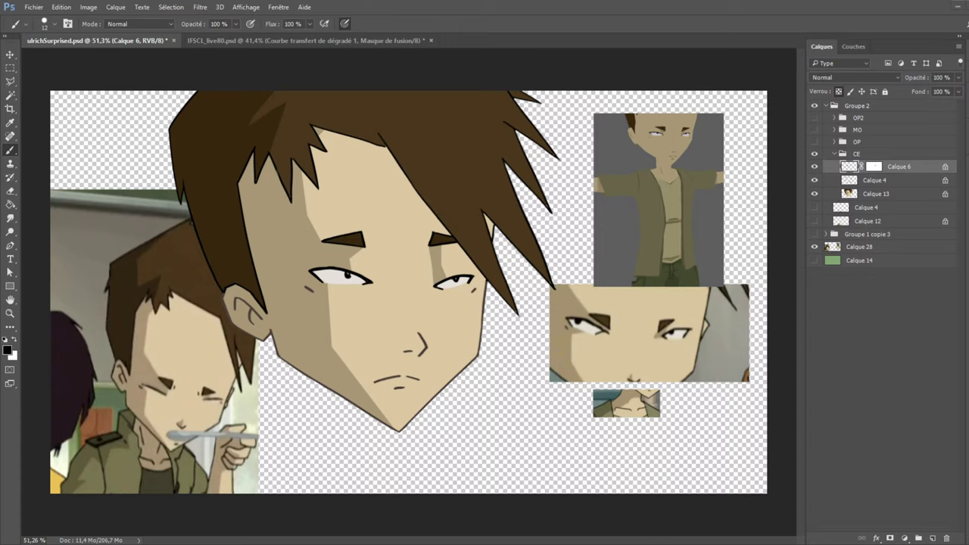
Redraw both eyes on Calque 6 as closed, with black lash lines along the lower lids and no pupils or upper outlines.
{"action": "left_click", "coordinate": [814, 167]}
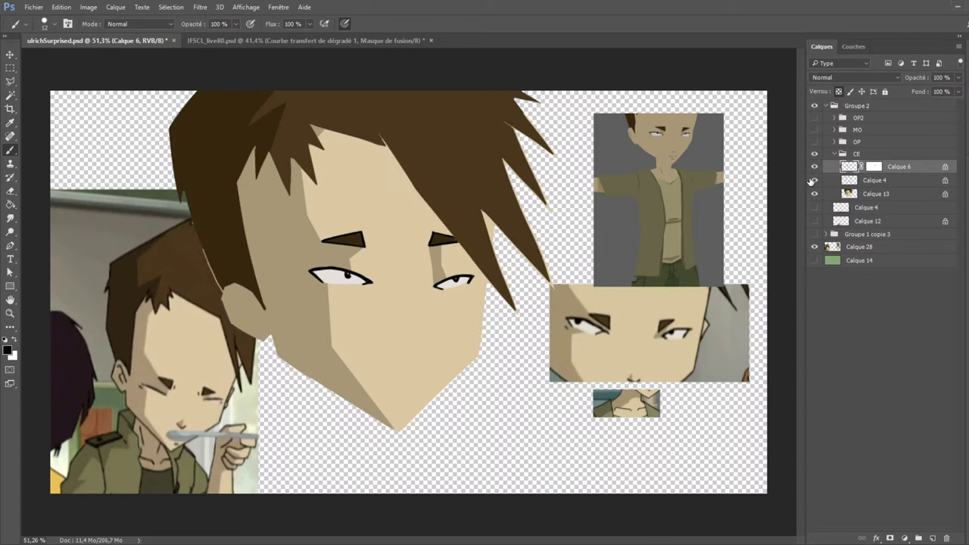
{"action": "left_click", "coordinate": [814, 166]}
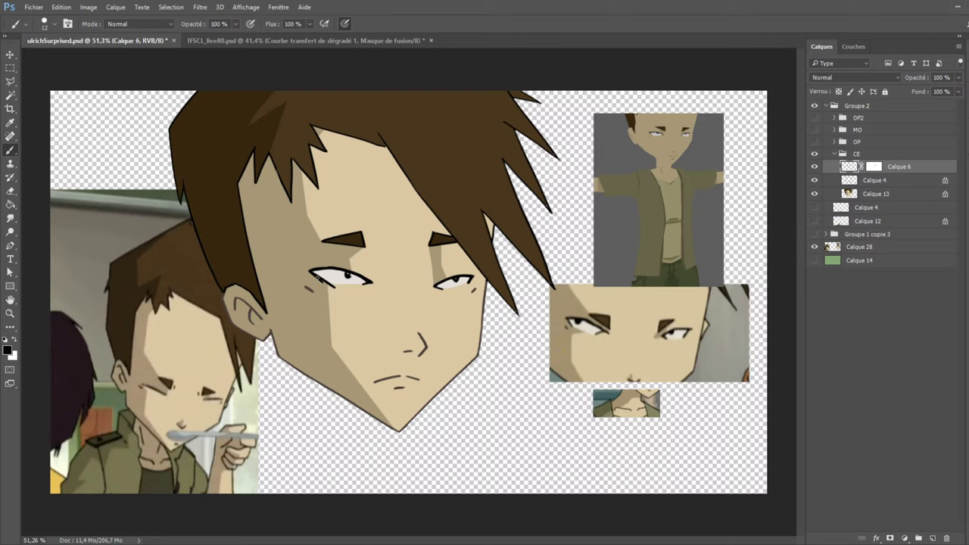
{"action": "mouse_move", "coordinate": [335, 286]}
{"action": "left_mouse_down"}
{"action": "mouse_move", "coordinate": [360, 283]}
{"action": "mouse_move", "coordinate": [326, 278]}
{"action": "mouse_move", "coordinate": [367, 284]}
{"action": "left_mouse_up"}
{"action": "key", "text": "ctrl+z"}
{"action": "key", "text": "ctrl+z"}
{"action": "mouse_move", "coordinate": [331, 272]}
{"action": "left_mouse_down"}
{"action": "mouse_move", "coordinate": [360, 274]}
{"action": "mouse_move", "coordinate": [311, 270]}
{"action": "mouse_move", "coordinate": [342, 292]}
{"action": "left_mouse_up"}
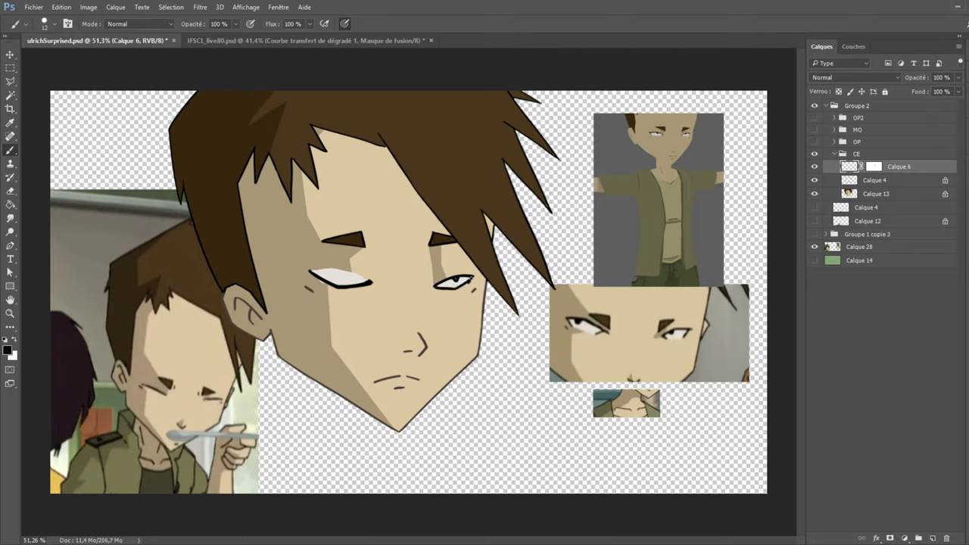
{"action": "mouse_move", "coordinate": [469, 280]}
{"action": "left_mouse_down"}
{"action": "mouse_move", "coordinate": [459, 287]}
{"action": "mouse_move", "coordinate": [471, 278]}
{"action": "left_mouse_up"}
{"action": "left_click_drag", "start_coordinate": [311, 274], "coordinate": [349, 282]}
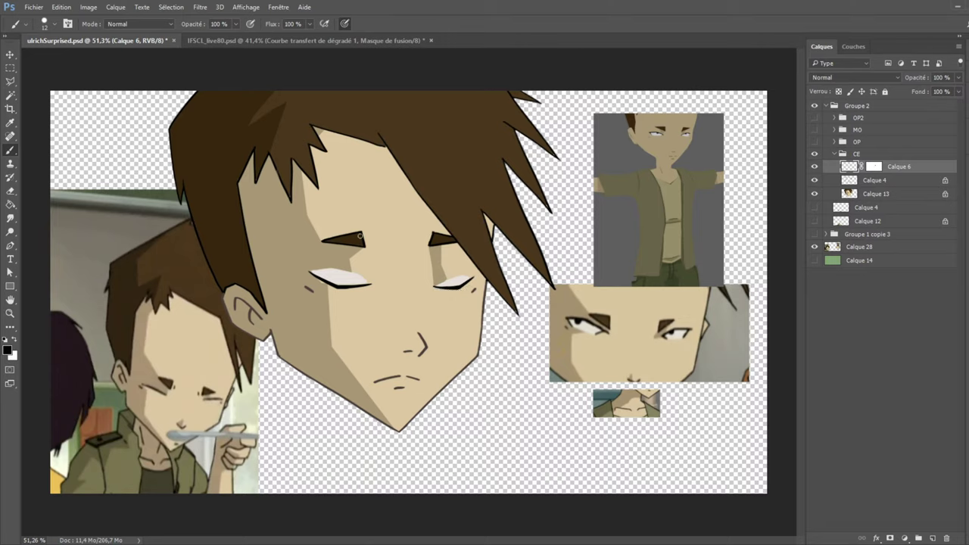
Paint over the eye whites on Calque 13 with sampled skin and shadow colours, enlarging the brush to 40.
{"action": "key", "text": "alt+bracketleft"}
{"action": "key", "text": "alt+bracketleft"}
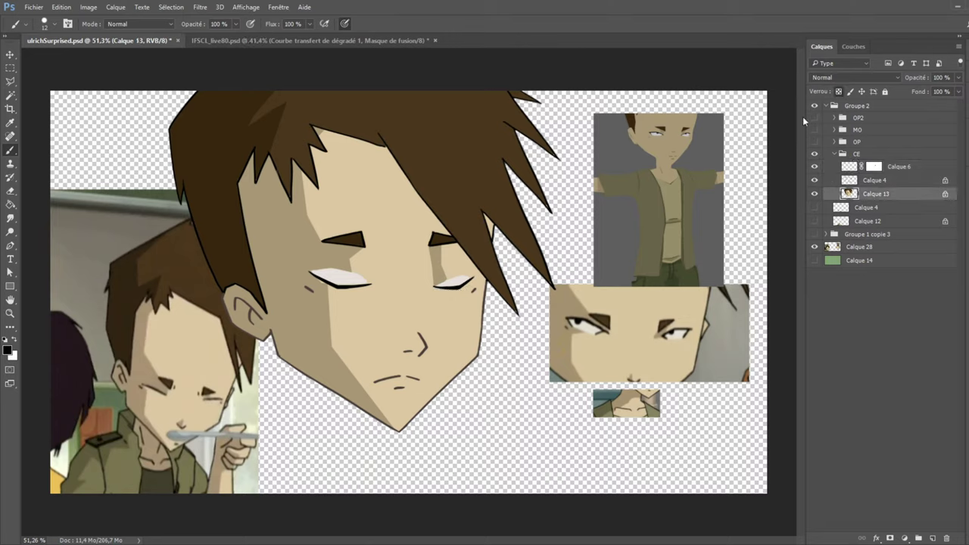
{"action": "left_click", "coordinate": [445, 277], "text": "alt"}
{"action": "left_click_drag", "start_coordinate": [444, 277], "coordinate": [441, 285]}
{"action": "left_click", "coordinate": [358, 261], "text": "alt"}
{"action": "mouse_move", "coordinate": [354, 271]}
{"action": "left_mouse_down"}
{"action": "mouse_move", "coordinate": [367, 282]}
{"action": "mouse_move", "coordinate": [316, 273]}
{"action": "mouse_move", "coordinate": [322, 282]}
{"action": "left_mouse_up"}
{"action": "key", "text": "bracketright"}
{"action": "key", "text": "bracketright"}
{"action": "key", "text": "bracketright"}
{"action": "left_click", "coordinate": [340, 259], "text": "alt"}
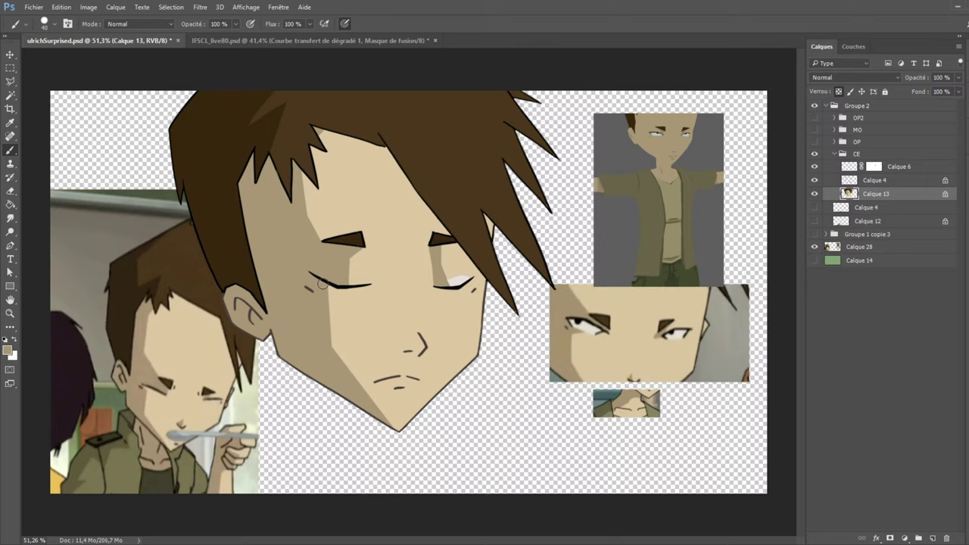
Cover the remaining white of the eye beside the long fringe with the sampled skin colour and hide the Calque 28 references.
{"action": "left_click", "coordinate": [453, 275], "text": "alt"}
{"action": "left_click_drag", "start_coordinate": [447, 282], "coordinate": [462, 277]}
{"action": "key", "text": "ctrl+minus"}
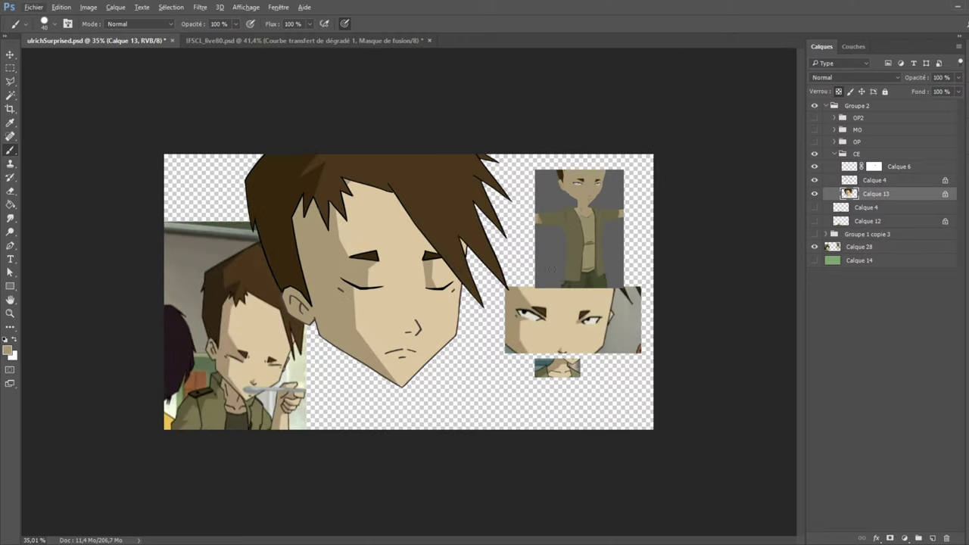
{"action": "left_click", "coordinate": [814, 180]}
{"action": "left_click", "coordinate": [815, 247]}
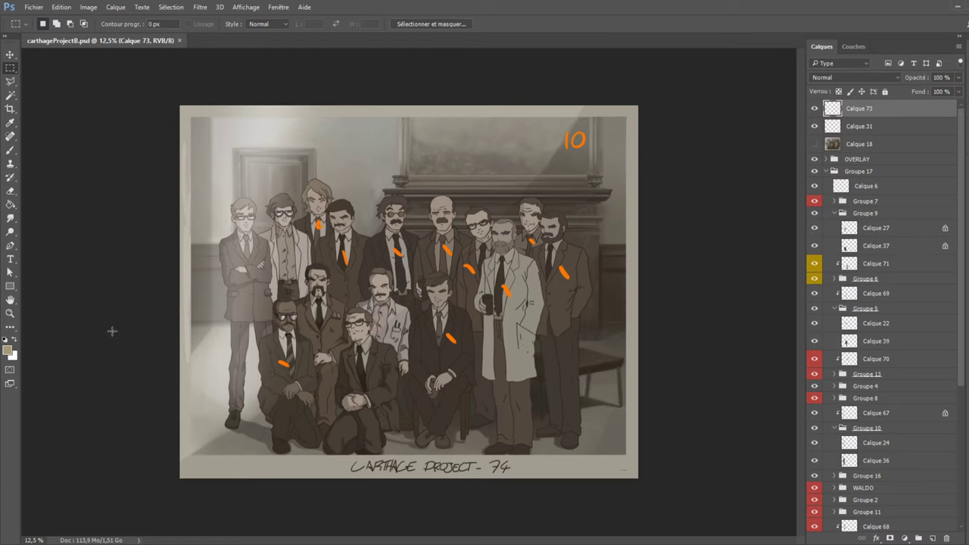
Hide the OVERLAY group in carthageProjectB.psd and check Groupe 17's visibility.
{"action": "scroll", "coordinate": [262, 318], "scroll_direction": "up", "scroll_amount": 2}
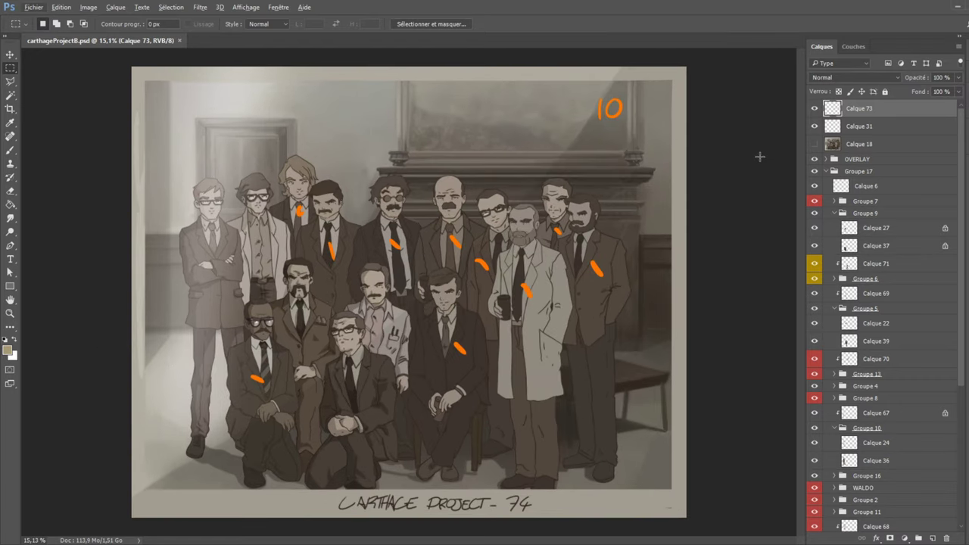
{"action": "left_click", "coordinate": [814, 160]}
{"action": "left_click", "coordinate": [814, 159]}
{"action": "left_click", "coordinate": [814, 160]}
{"action": "left_click", "coordinate": [814, 173]}
{"action": "left_click", "coordinate": [814, 173]}
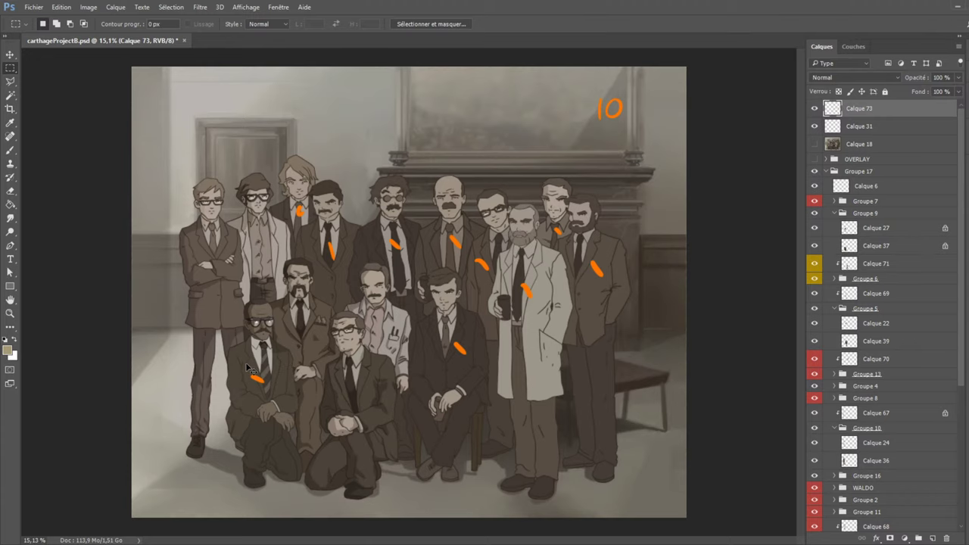
Select the kneeling man's Calque 37 and toggle Calque 27, Calque 37 and Calque 71 to examine what each contains.
{"action": "left_click", "coordinate": [277, 353], "text": "ctrl"}
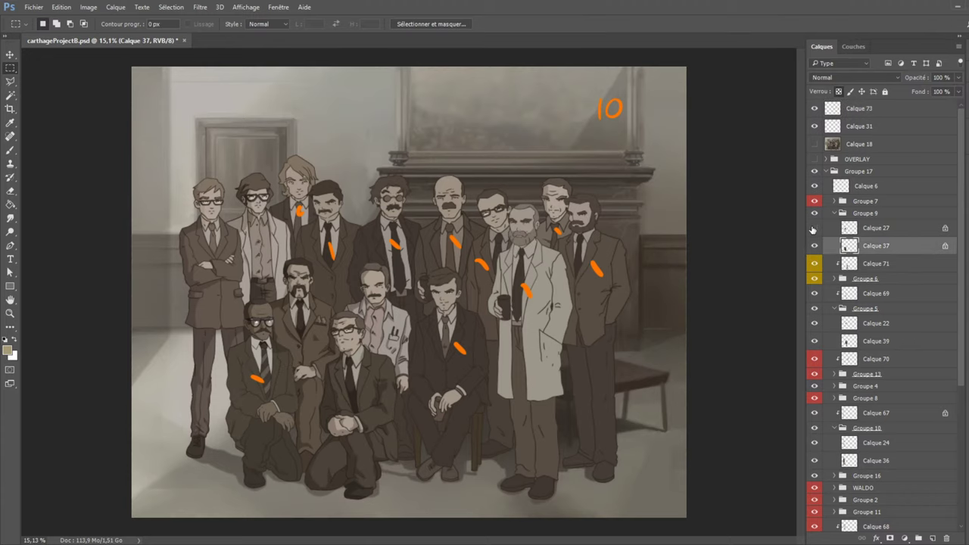
{"action": "left_click", "coordinate": [814, 228]}
{"action": "left_click", "coordinate": [814, 228]}
{"action": "left_click", "coordinate": [814, 245]}
{"action": "left_click", "coordinate": [814, 246]}
{"action": "left_click", "coordinate": [814, 263]}
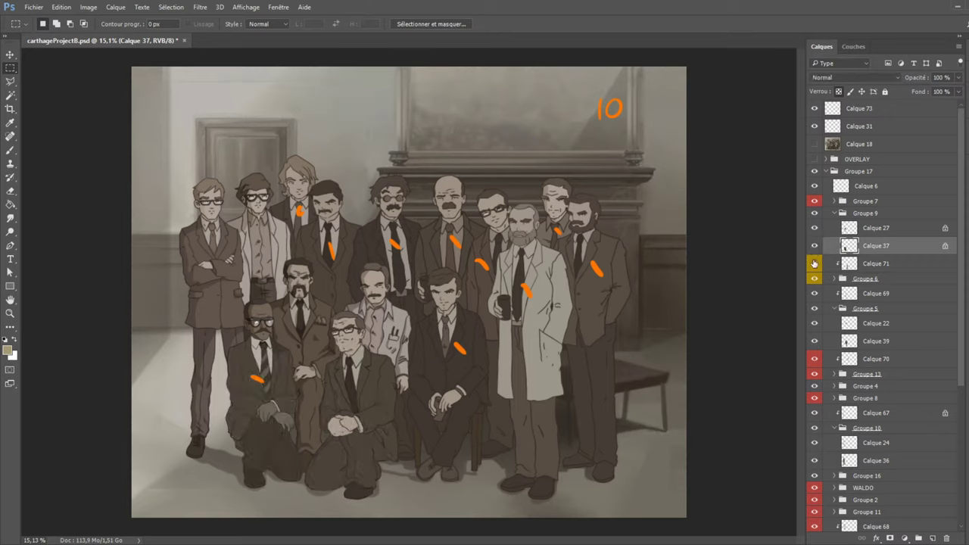
{"action": "left_click", "coordinate": [814, 263]}
{"action": "left_click", "coordinate": [814, 263]}
{"action": "left_click", "coordinate": [814, 263]}
Collapse Groupe 9 and add a new layer above it as a clipping mask.
{"action": "left_click", "coordinate": [834, 216]}
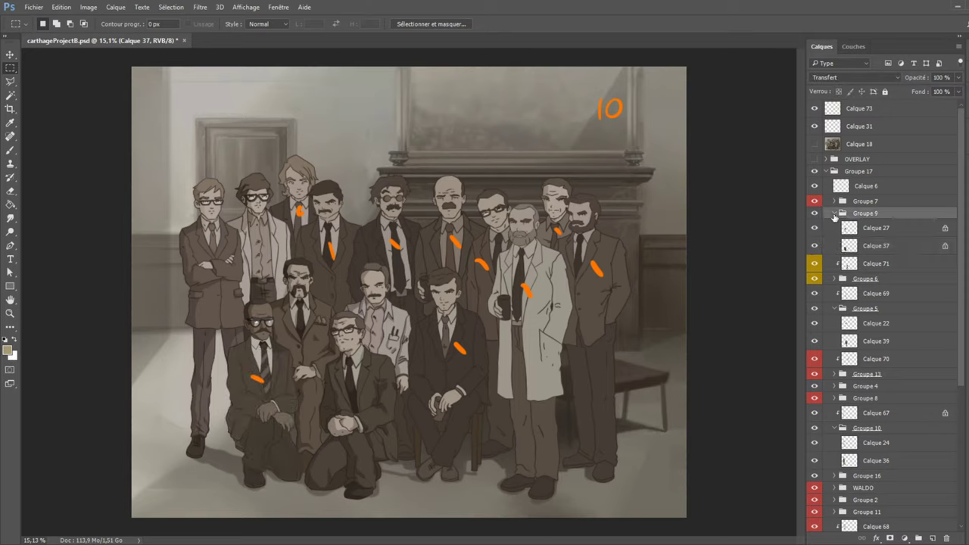
{"action": "left_click", "coordinate": [834, 216]}
{"action": "left_click", "coordinate": [932, 538]}
{"action": "key", "text": "ctrl+alt+g"}
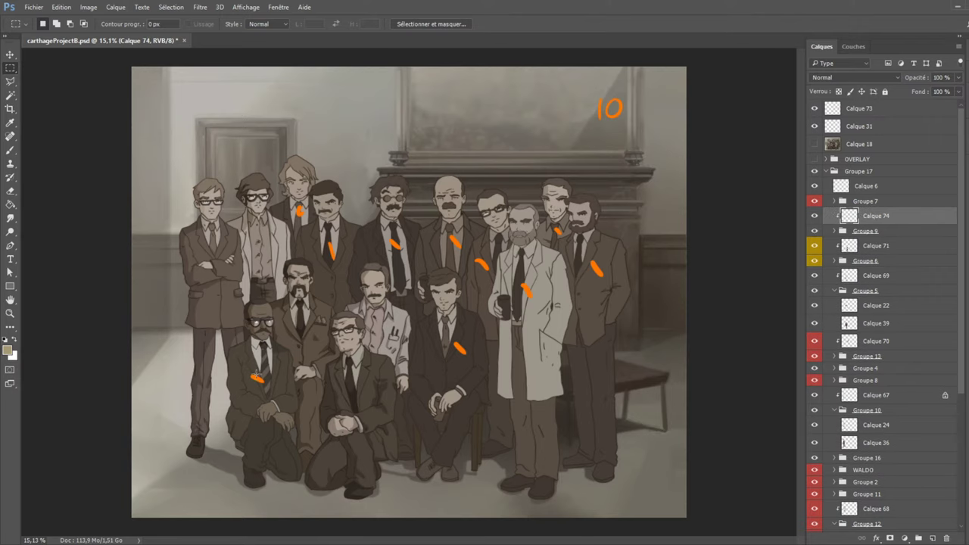
Sample the dark brown of the neighbouring suit and start the collar shadow on the kneeling man with the striped tie in Calque 74.
{"action": "scroll", "coordinate": [82, 398], "scroll_direction": "up", "scroll_amount": 5}
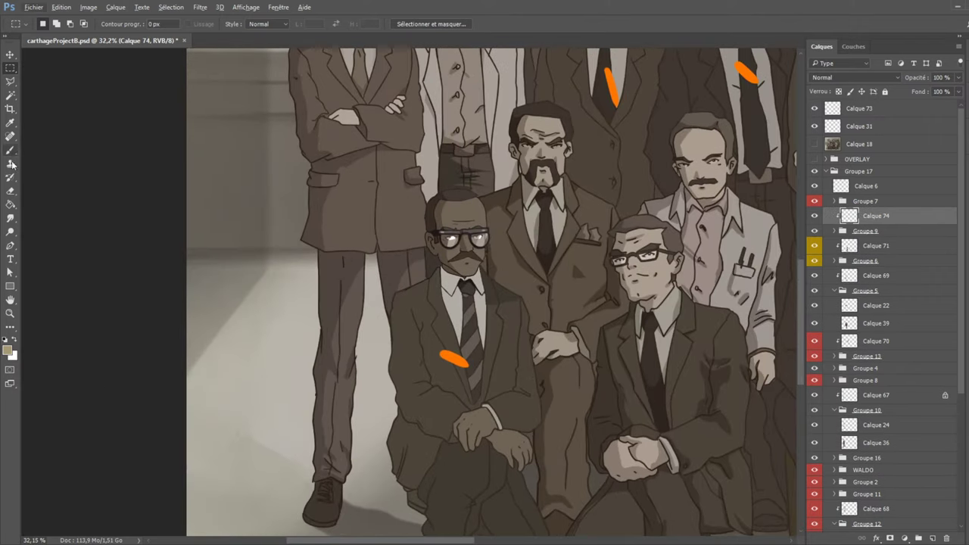
{"action": "left_click", "coordinate": [11, 151]}
{"action": "left_click", "coordinate": [622, 318], "text": "alt"}
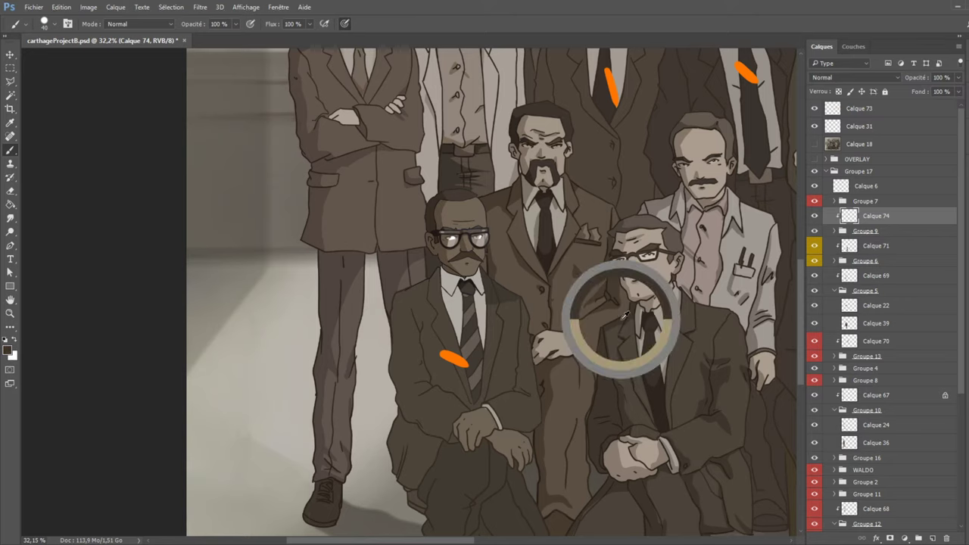
{"action": "scroll", "coordinate": [454, 314], "scroll_direction": "up", "scroll_amount": 2}
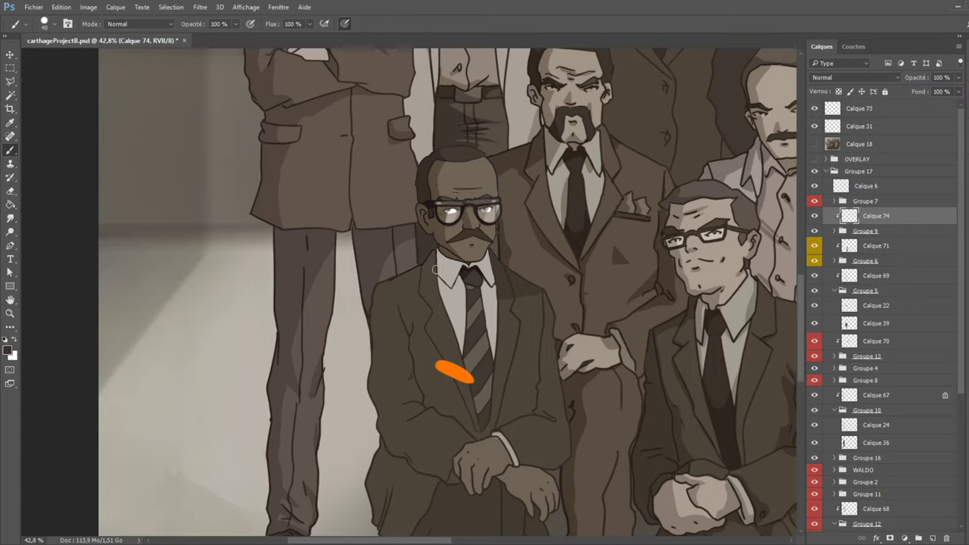
{"action": "left_click", "coordinate": [815, 216]}
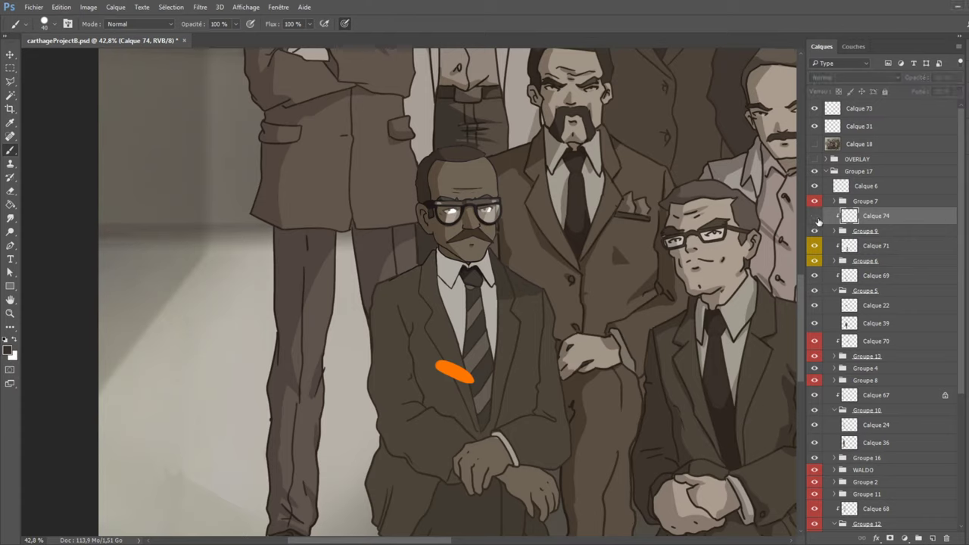
{"action": "left_click", "coordinate": [815, 216]}
{"action": "left_click", "coordinate": [814, 144]}
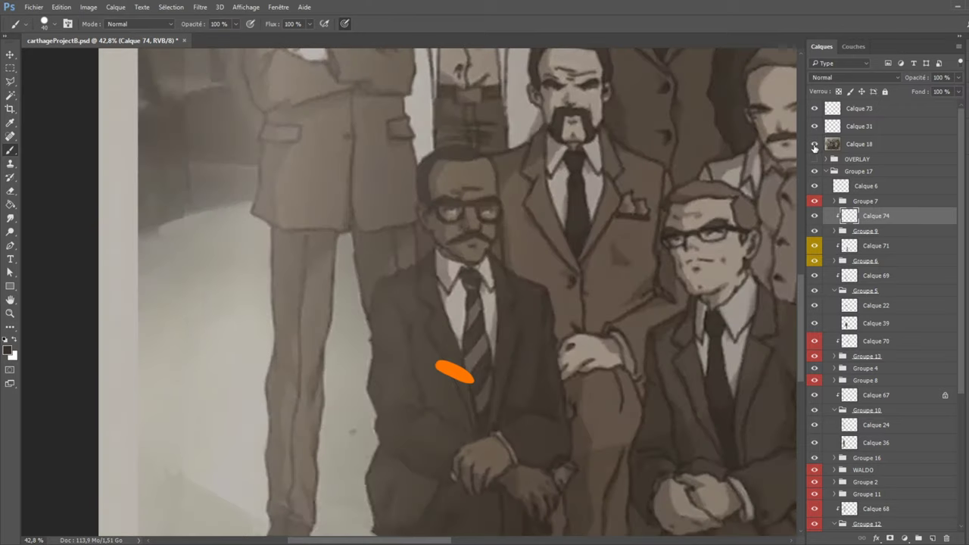
{"action": "left_click", "coordinate": [815, 144]}
{"action": "left_click_drag", "start_coordinate": [444, 257], "coordinate": [441, 282]}
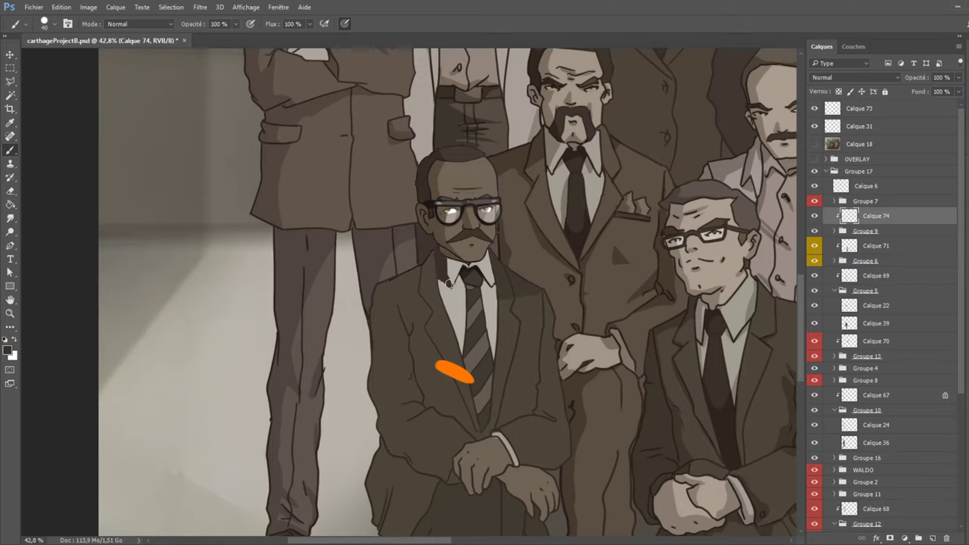
Extend the shadow down the lapel beside the shirt with a 21 px brush, cleaning its edge against the Calque 18 reference.
{"action": "left_click", "coordinate": [814, 145]}
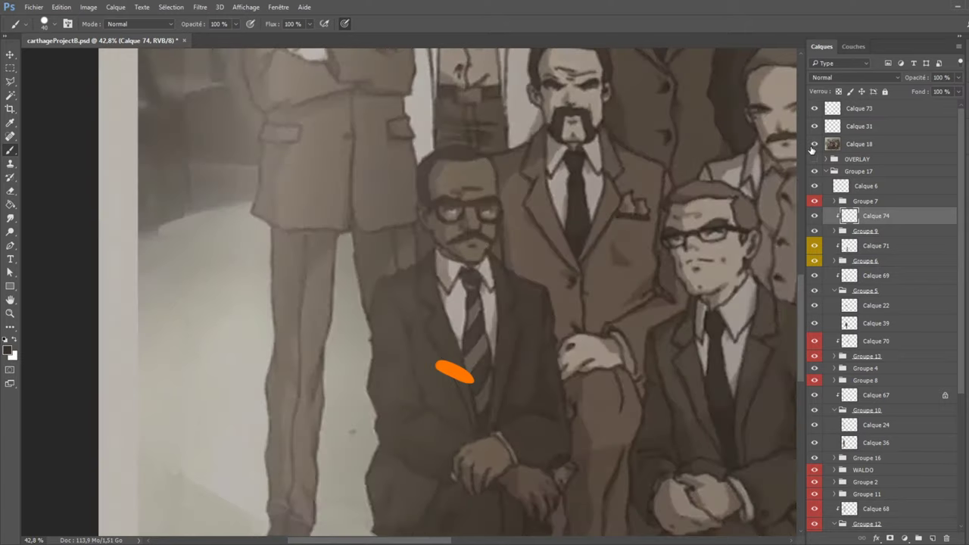
{"action": "left_click", "coordinate": [814, 144]}
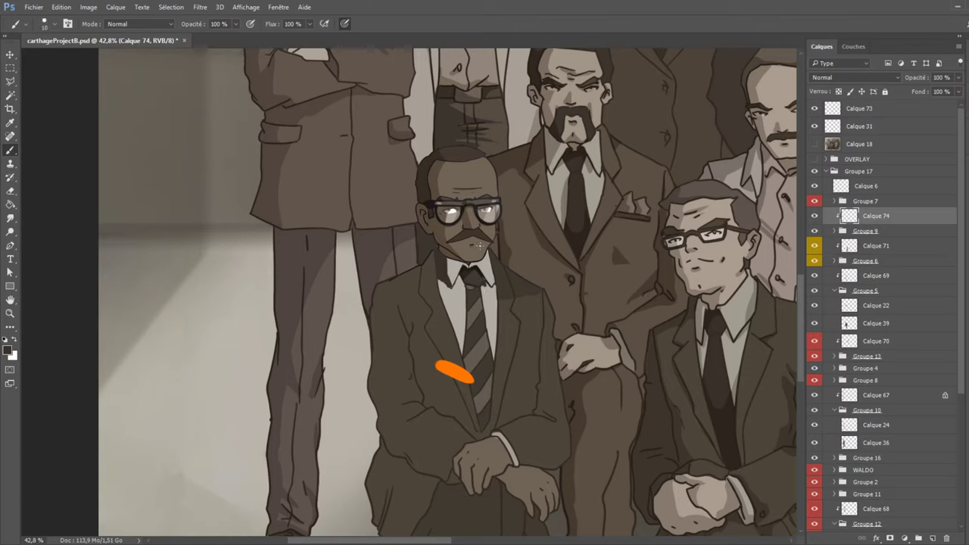
{"action": "left_click", "coordinate": [814, 143]}
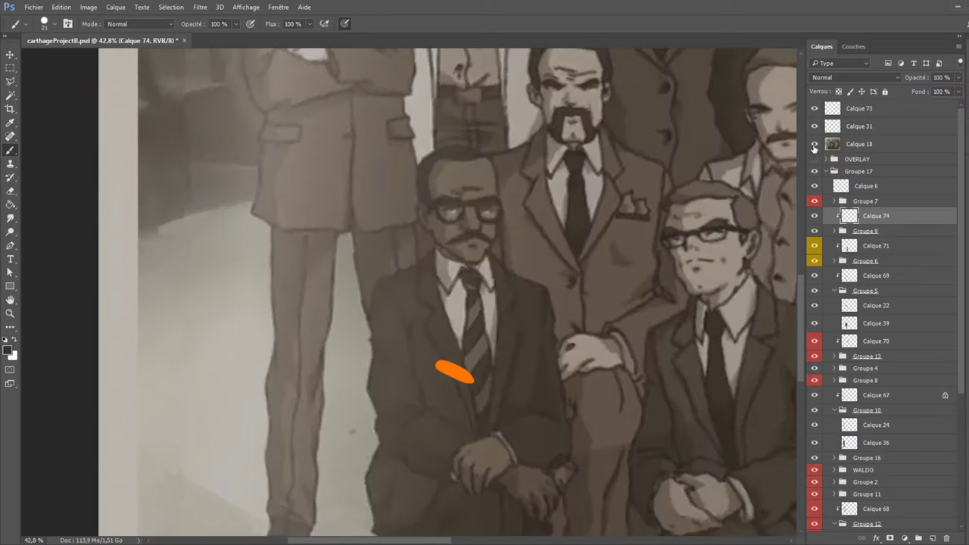
{"action": "left_click", "coordinate": [814, 143]}
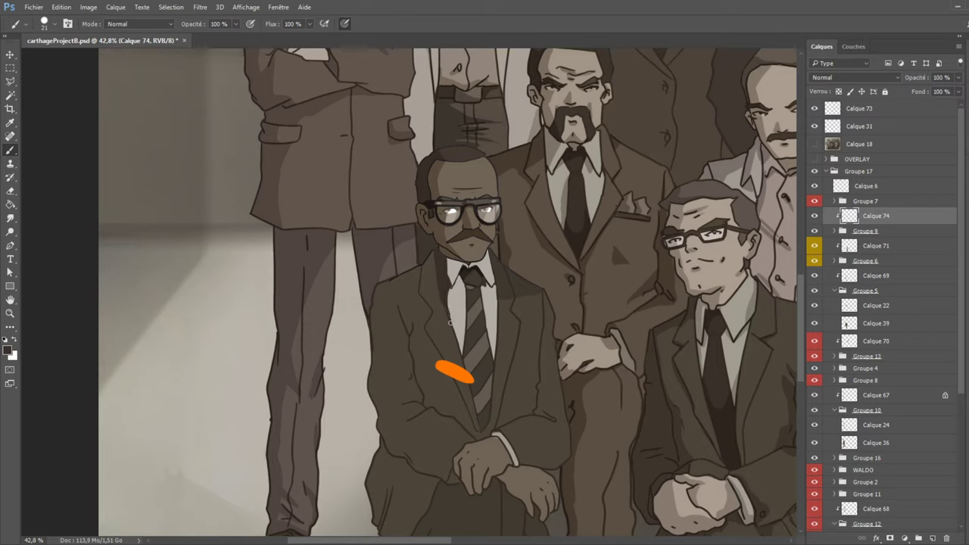
{"action": "left_click", "coordinate": [10, 191]}
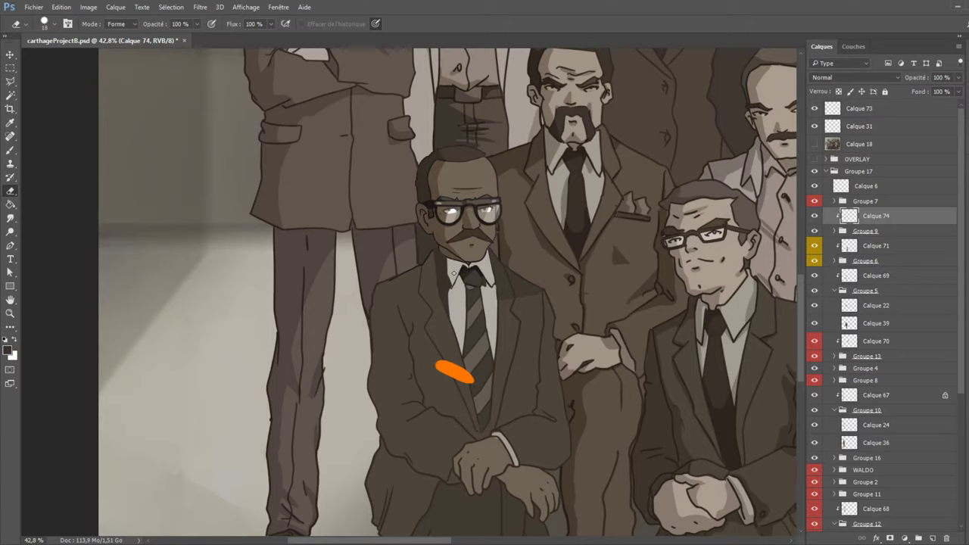
{"action": "left_click", "coordinate": [12, 150]}
{"action": "left_click", "coordinate": [814, 145]}
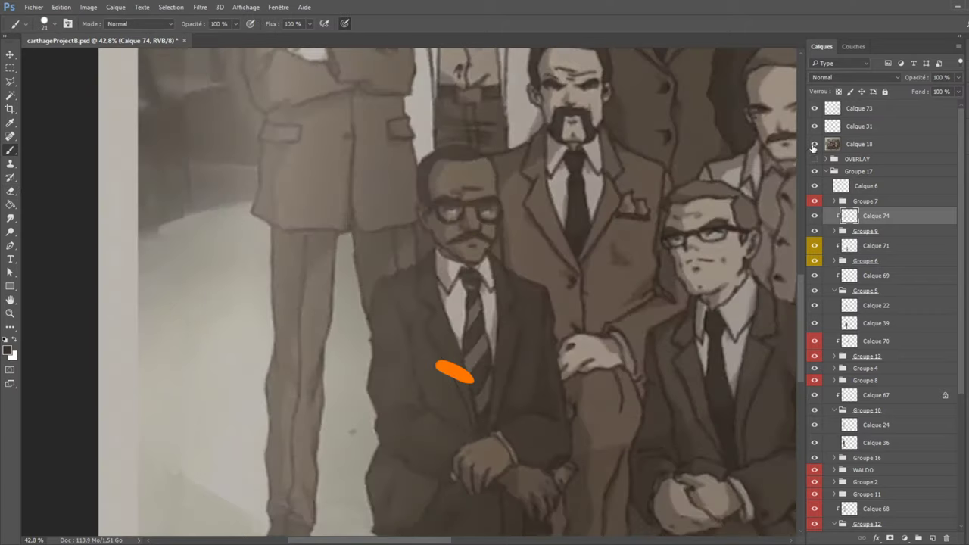
{"action": "left_click", "coordinate": [814, 144]}
Set Calque 74's blend mode to Produit and compare the shading with the Calque 18 reference.
{"action": "scroll", "coordinate": [840, 75], "scroll_direction": "down", "scroll_amount": 3}
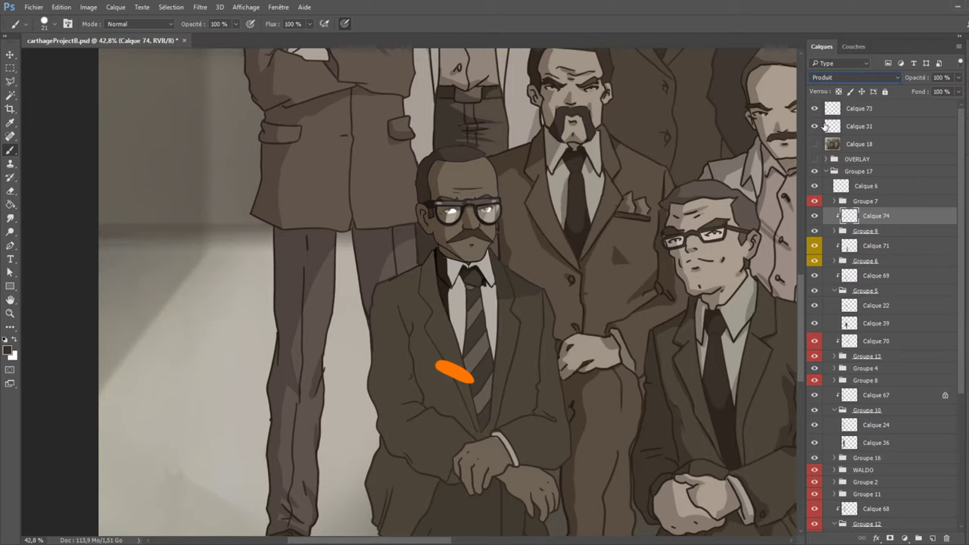
{"action": "left_click", "coordinate": [814, 144]}
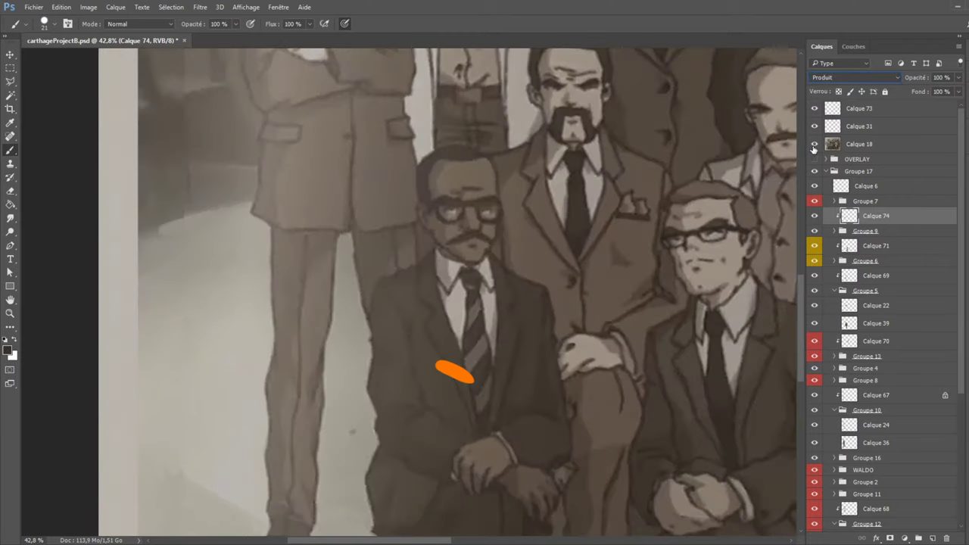
{"action": "left_click", "coordinate": [814, 146]}
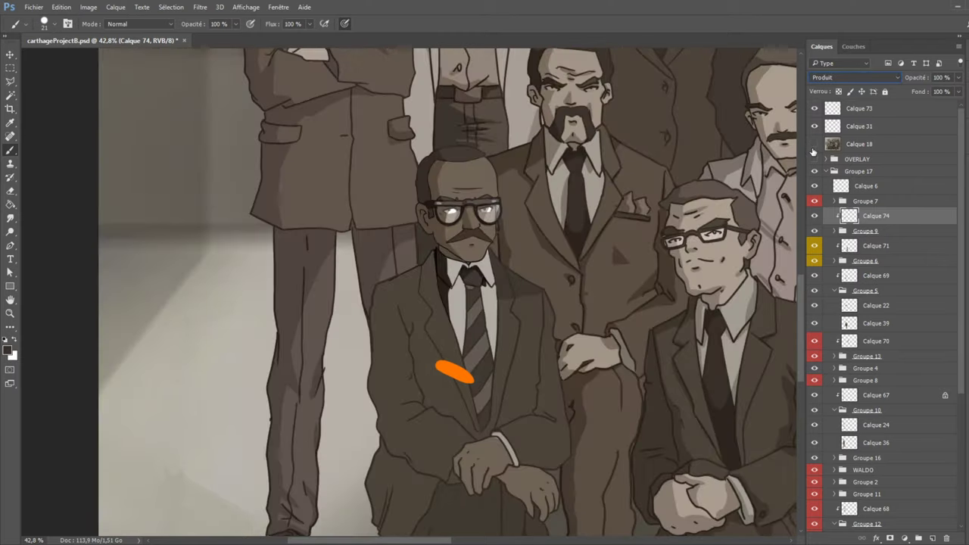
{"action": "left_click", "coordinate": [814, 146]}
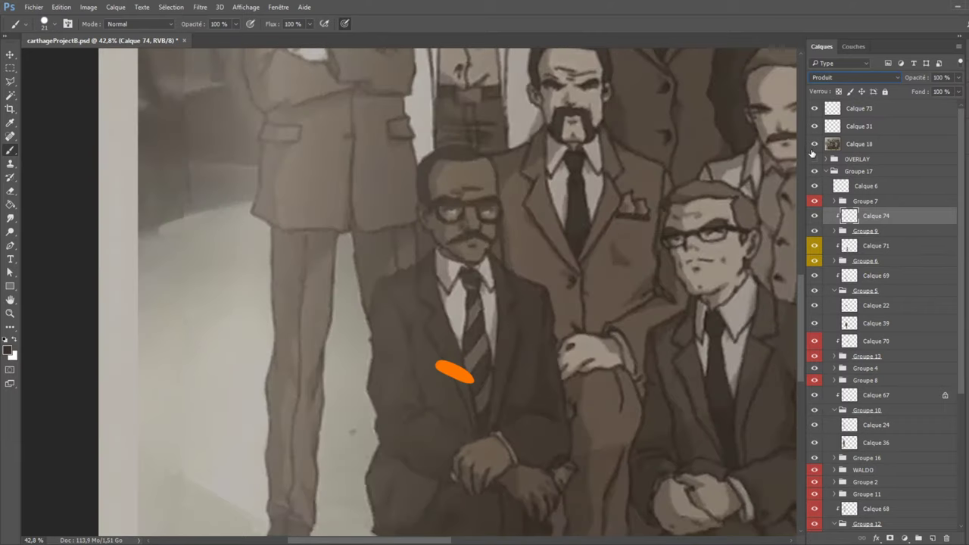
{"action": "left_click", "coordinate": [814, 145]}
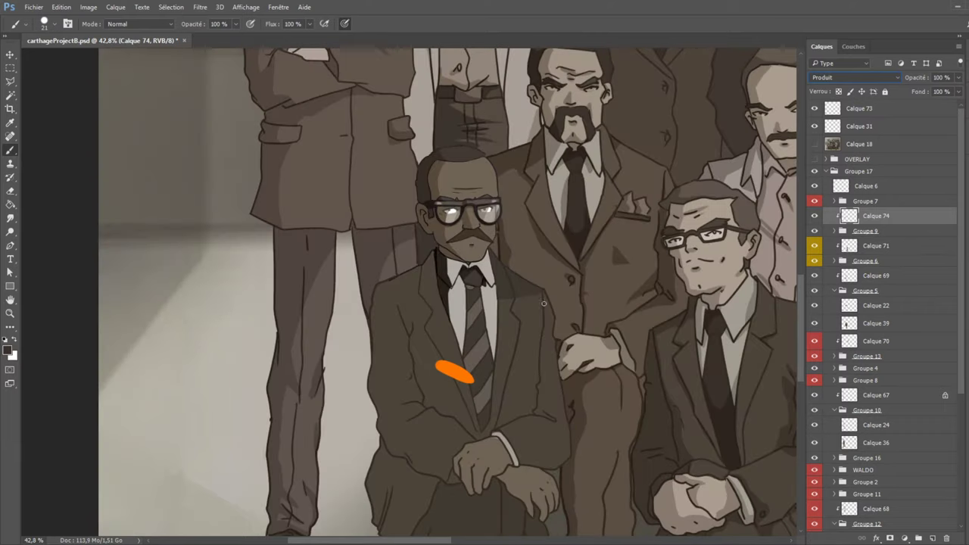
Paint narrow shadows along the inner edges of both jacket sleeves, following the Calque 18 reference.
{"action": "mouse_move", "coordinate": [543, 289]}
{"action": "left_mouse_down"}
{"action": "mouse_move", "coordinate": [548, 402]}
{"action": "mouse_move", "coordinate": [536, 412]}
{"action": "mouse_move", "coordinate": [545, 323]}
{"action": "mouse_move", "coordinate": [558, 422]}
{"action": "left_mouse_up"}
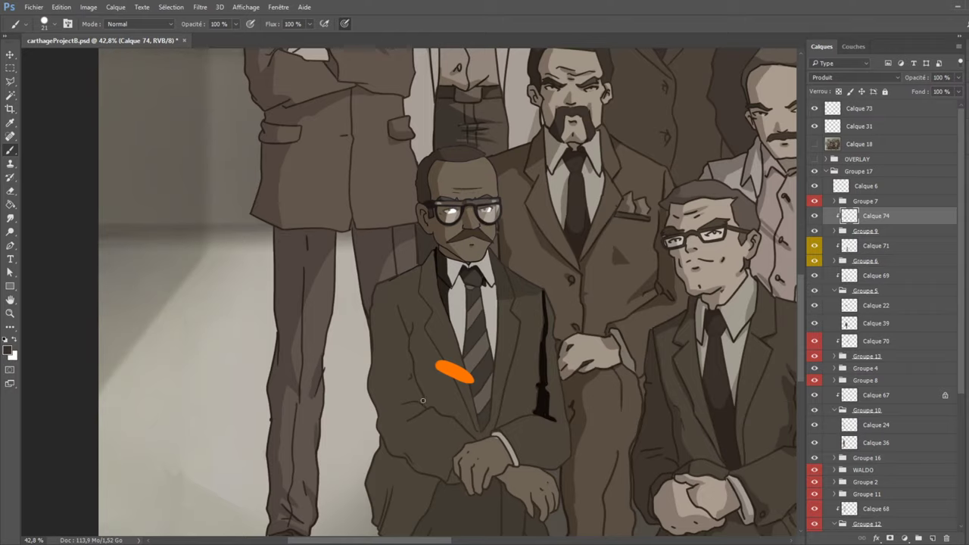
{"action": "left_click", "coordinate": [815, 143]}
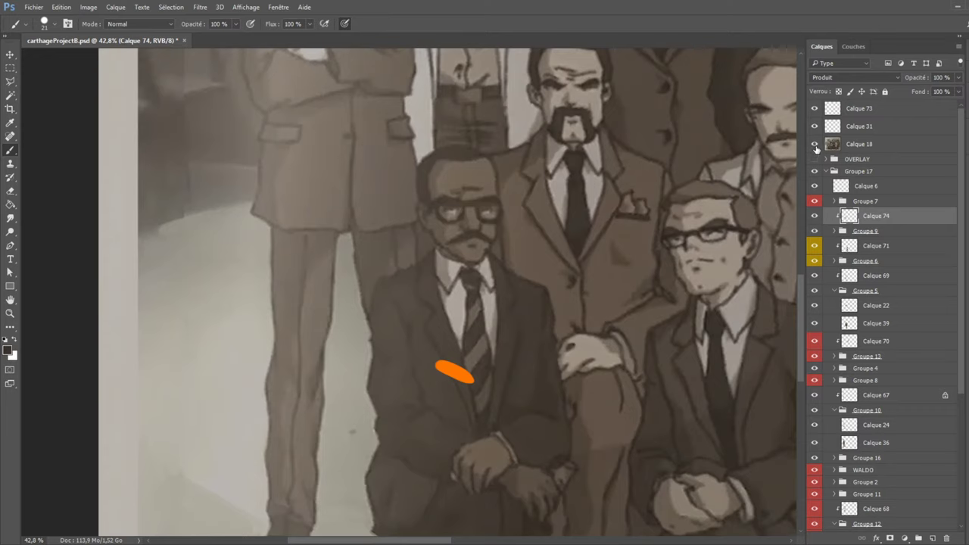
{"action": "left_click", "coordinate": [814, 144]}
{"action": "left_click_drag", "start_coordinate": [413, 363], "coordinate": [426, 406]}
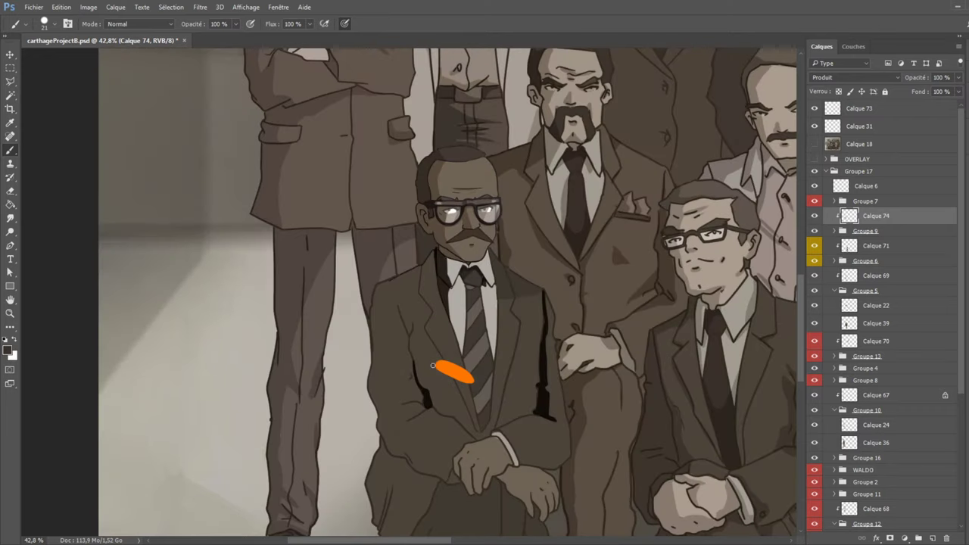
{"action": "scroll", "coordinate": [467, 354], "scroll_direction": "down", "scroll_amount": 2}
{"action": "left_click_drag", "start_coordinate": [432, 362], "coordinate": [439, 373]}
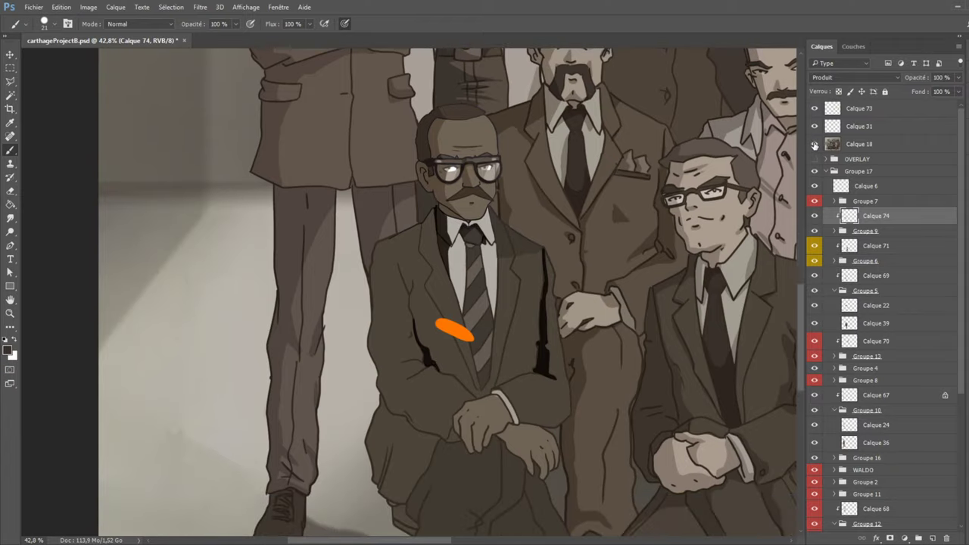
Outline the inner edge of the shadow over the shoulder and down the outer upper sleeve, checking against Calque 18.
{"action": "left_click", "coordinate": [814, 145]}
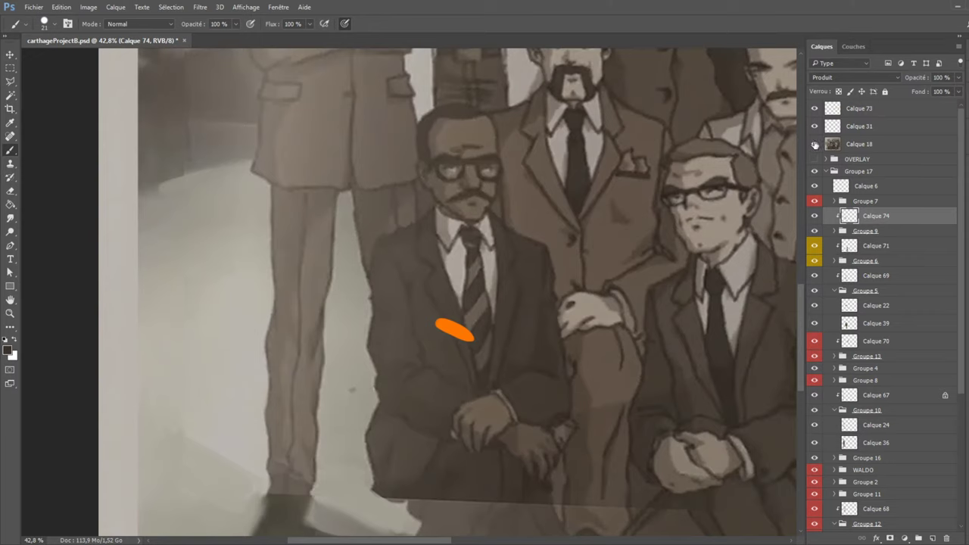
{"action": "left_click", "coordinate": [814, 145]}
{"action": "mouse_move", "coordinate": [431, 232]}
{"action": "left_mouse_down"}
{"action": "mouse_move", "coordinate": [383, 247]}
{"action": "mouse_move", "coordinate": [374, 273]}
{"action": "left_mouse_up"}
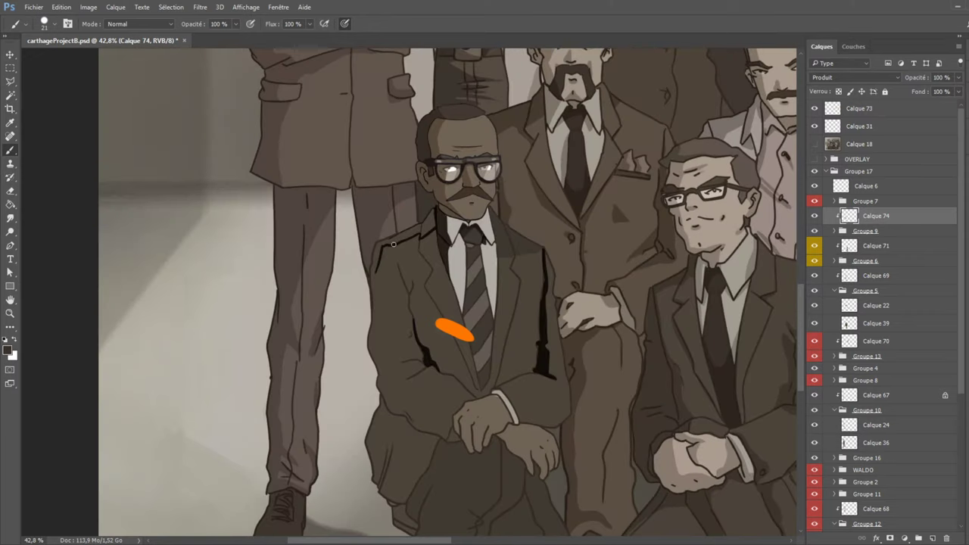
{"action": "left_click", "coordinate": [814, 145]}
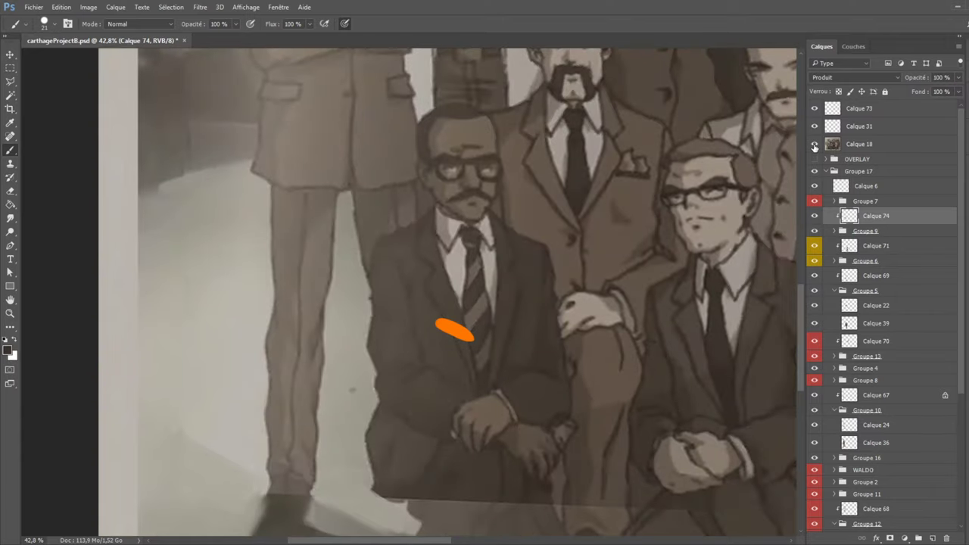
{"action": "left_click", "coordinate": [815, 144]}
{"action": "left_click_drag", "start_coordinate": [382, 324], "coordinate": [383, 377]}
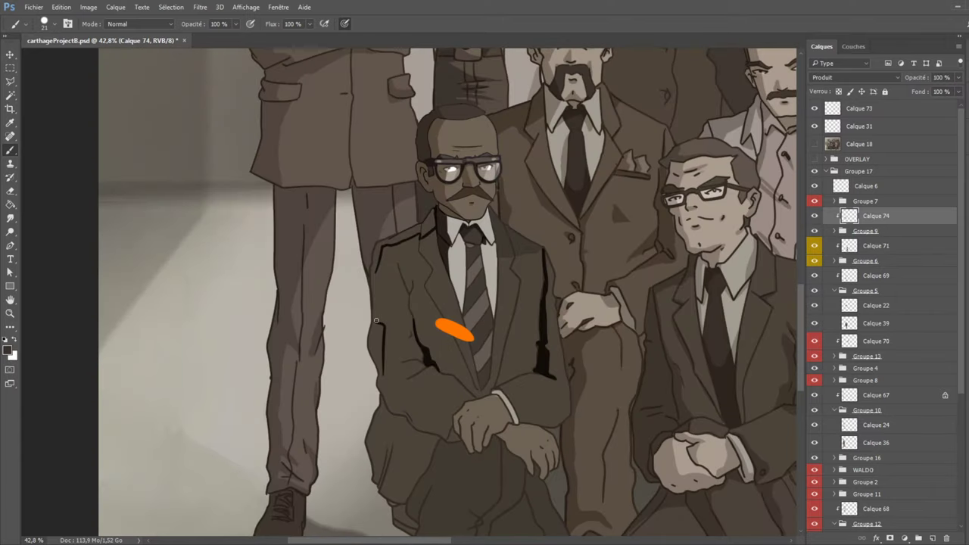
{"action": "mouse_move", "coordinate": [376, 320]}
{"action": "left_mouse_down"}
{"action": "mouse_move", "coordinate": [377, 270]}
{"action": "mouse_move", "coordinate": [395, 247]}
{"action": "left_mouse_up"}
Continue the shadow outline from the elbow along the forearm to the cuff, checking against Calque 18.
{"action": "left_click", "coordinate": [815, 145]}
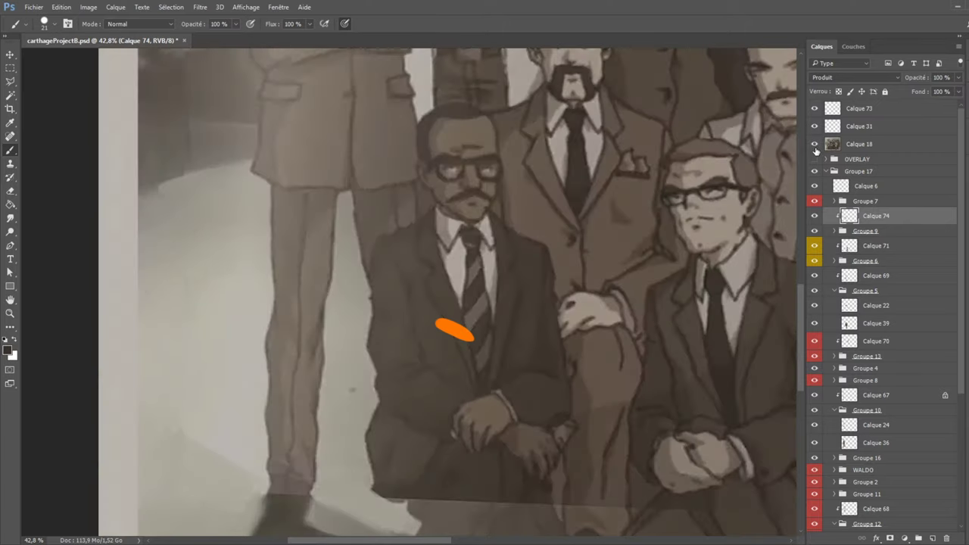
{"action": "left_click", "coordinate": [815, 144]}
{"action": "mouse_move", "coordinate": [404, 380]}
{"action": "left_mouse_down"}
{"action": "mouse_move", "coordinate": [468, 404]}
{"action": "mouse_move", "coordinate": [437, 403]}
{"action": "mouse_move", "coordinate": [459, 435]}
{"action": "left_mouse_up"}
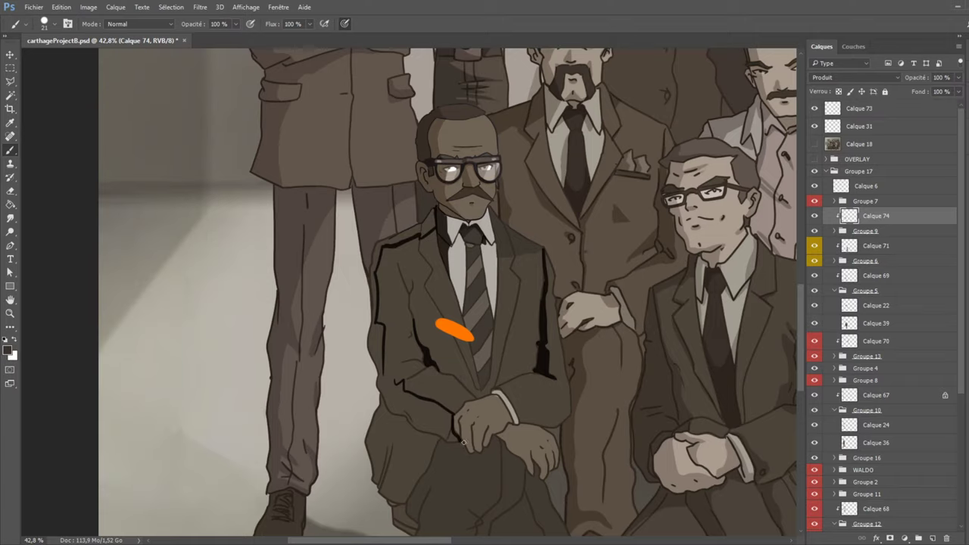
{"action": "left_click", "coordinate": [814, 144]}
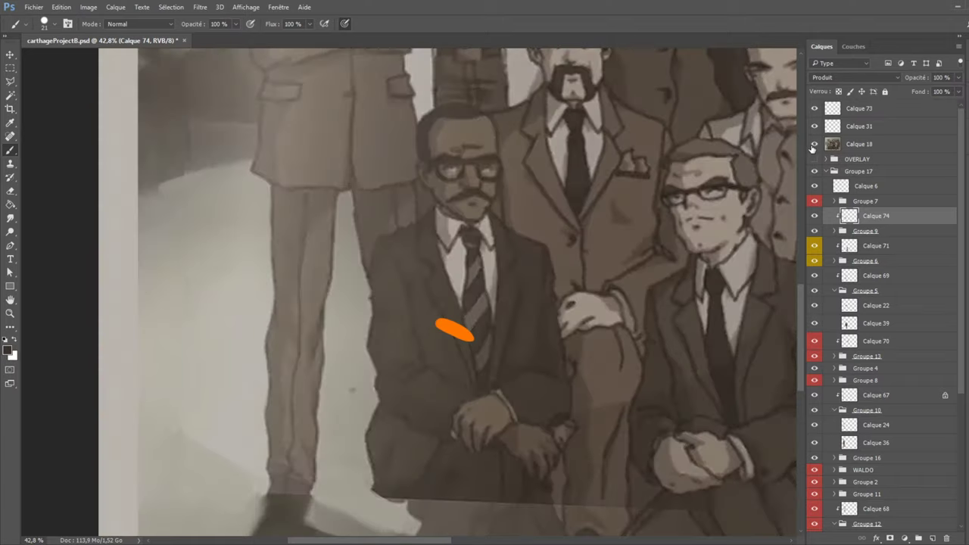
{"action": "left_click", "coordinate": [814, 145]}
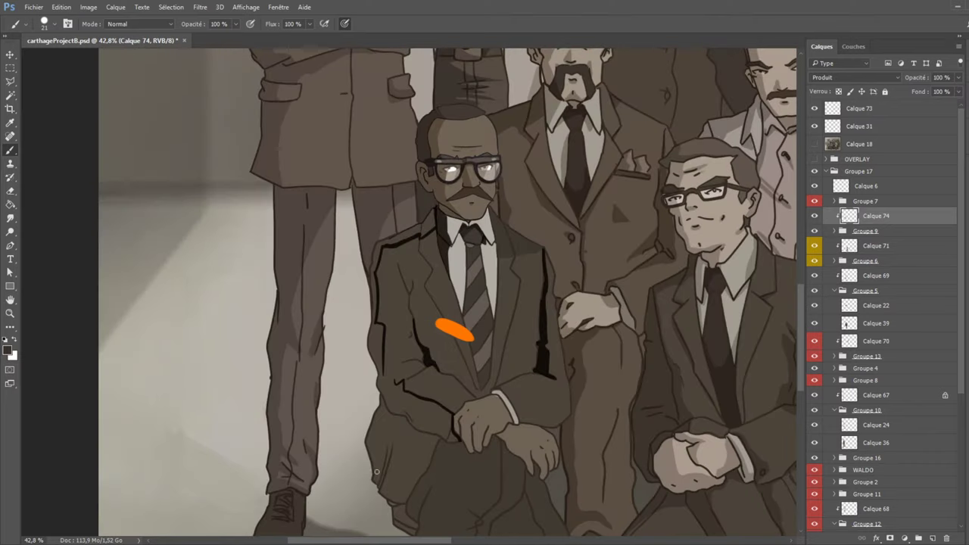
Paint the shadows on the kneeling man's bent leg below the forearm, using Calque 18 as a guide.
{"action": "left_click_drag", "start_coordinate": [393, 438], "coordinate": [381, 485]}
{"action": "left_click", "coordinate": [814, 144]}
{"action": "left_click", "coordinate": [814, 145]}
{"action": "mouse_move", "coordinate": [417, 477]}
{"action": "left_mouse_down"}
{"action": "mouse_move", "coordinate": [386, 487]}
{"action": "mouse_move", "coordinate": [411, 479]}
{"action": "mouse_move", "coordinate": [416, 492]}
{"action": "mouse_move", "coordinate": [421, 473]}
{"action": "mouse_move", "coordinate": [403, 504]}
{"action": "mouse_move", "coordinate": [382, 492]}
{"action": "mouse_move", "coordinate": [399, 505]}
{"action": "mouse_move", "coordinate": [413, 485]}
{"action": "mouse_move", "coordinate": [397, 499]}
{"action": "mouse_move", "coordinate": [394, 435]}
{"action": "mouse_move", "coordinate": [378, 469]}
{"action": "mouse_move", "coordinate": [374, 415]}
{"action": "mouse_move", "coordinate": [377, 480]}
{"action": "left_mouse_up"}
{"action": "left_click_drag", "start_coordinate": [391, 440], "coordinate": [381, 480]}
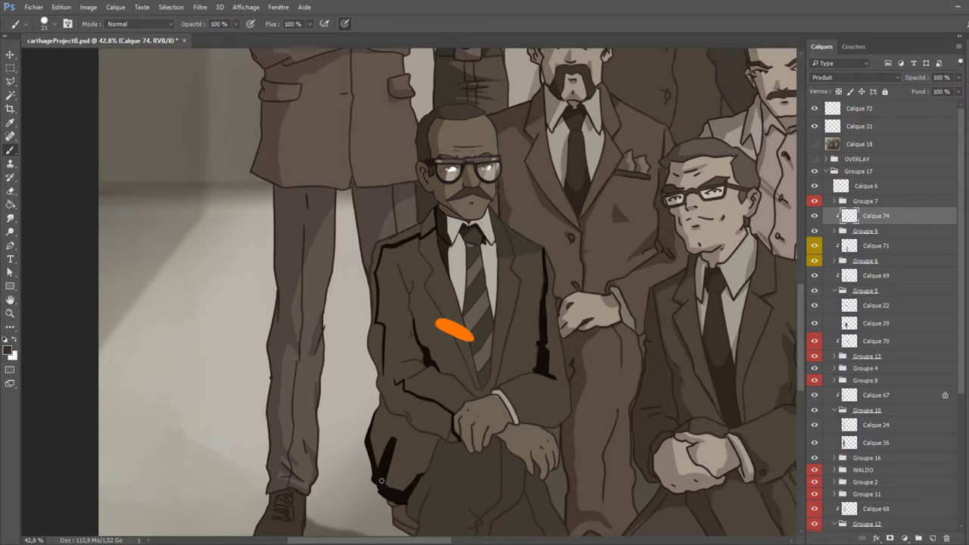
Close the sleeve's shadow outline along the underside of the forearm and the outer arm up to the collar.
{"action": "mouse_move", "coordinate": [455, 440]}
{"action": "left_mouse_down"}
{"action": "mouse_move", "coordinate": [409, 423]}
{"action": "mouse_move", "coordinate": [383, 395]}
{"action": "mouse_move", "coordinate": [380, 353]}
{"action": "left_mouse_up"}
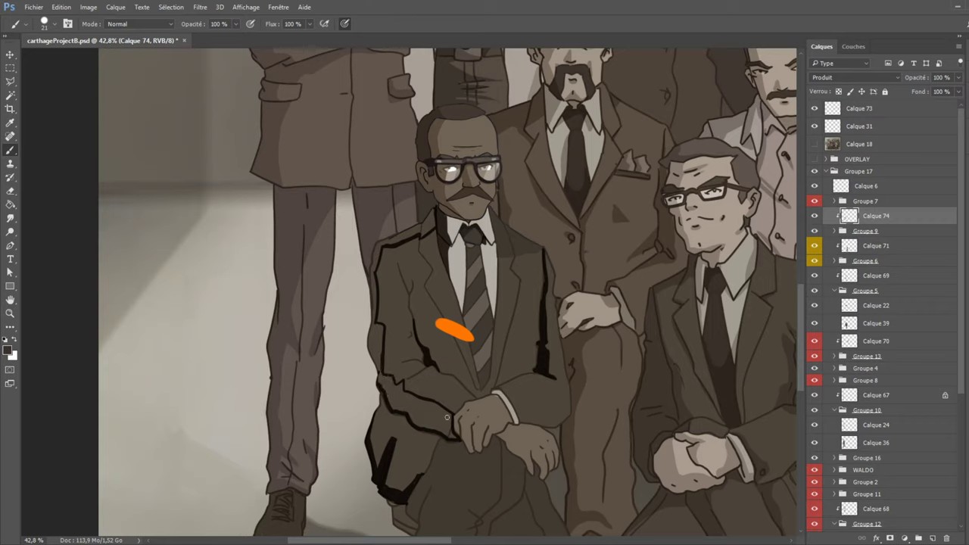
{"action": "left_click", "coordinate": [453, 436]}
{"action": "mouse_move", "coordinate": [380, 387]}
{"action": "left_mouse_down"}
{"action": "mouse_move", "coordinate": [370, 332]}
{"action": "mouse_move", "coordinate": [368, 350]}
{"action": "mouse_move", "coordinate": [374, 254]}
{"action": "mouse_move", "coordinate": [436, 201]}
{"action": "left_mouse_up"}
Select the areas enclosed by the sleeve's shadow outline from collar to cuff, fill them with the dark foreground colour and deselect.
{"action": "left_click", "coordinate": [10, 95]}
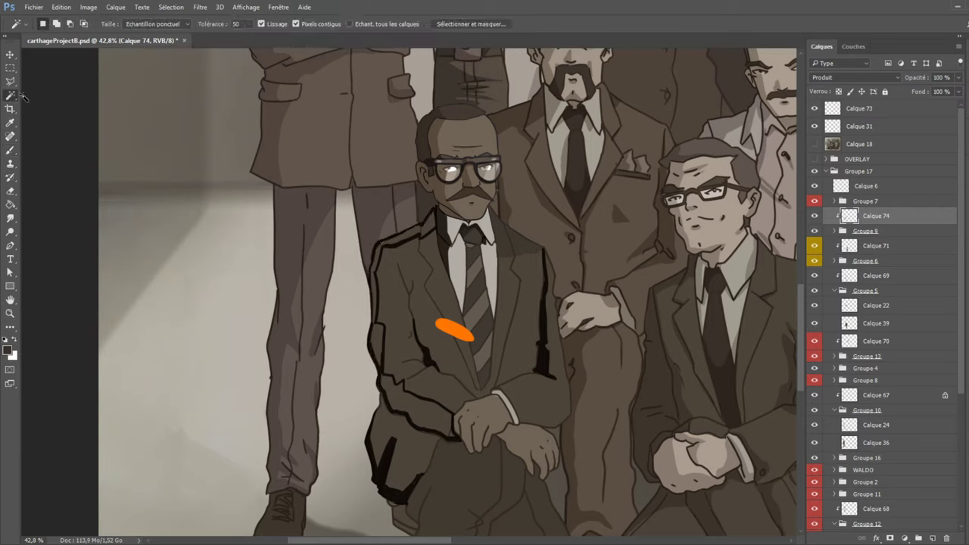
{"action": "left_click", "coordinate": [423, 224]}
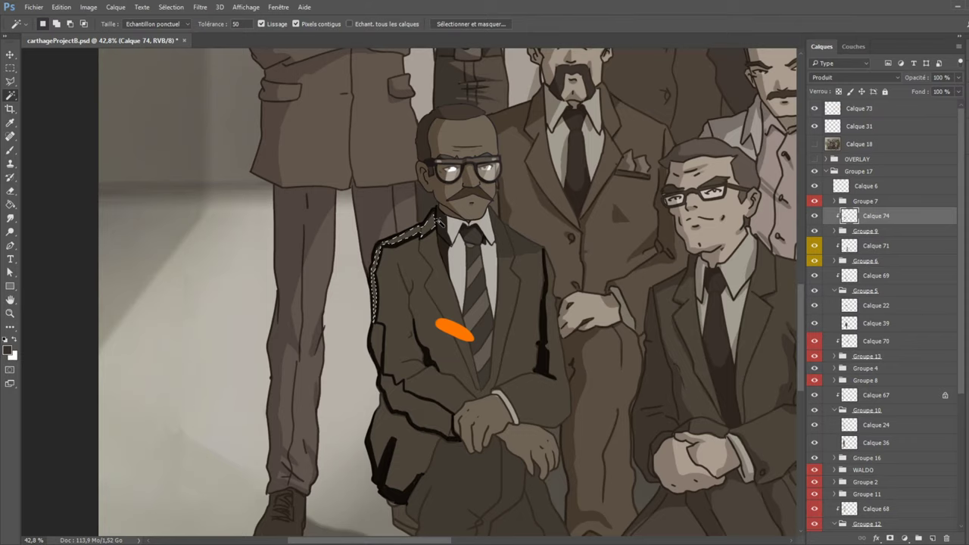
{"action": "left_click", "coordinate": [400, 401], "text": "shift"}
{"action": "left_click", "coordinate": [171, 7]}
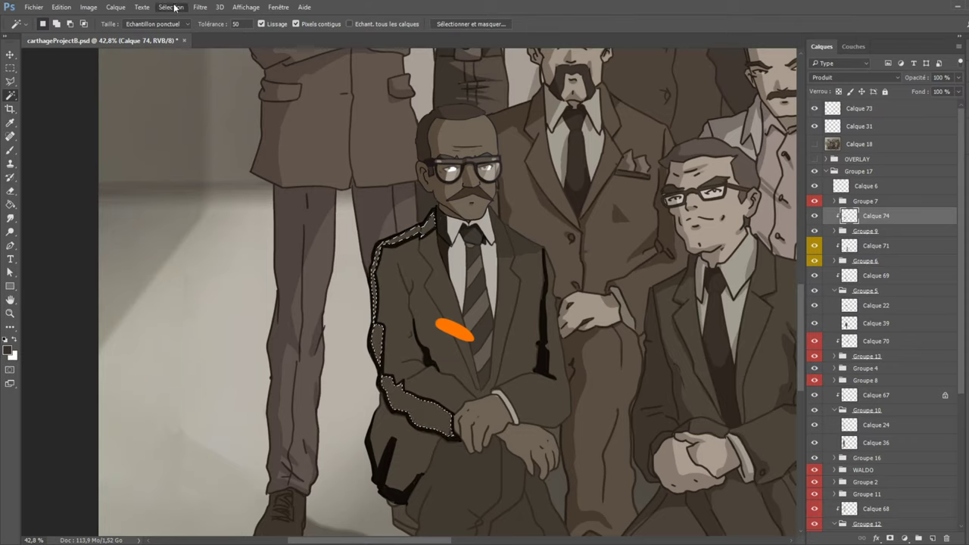
{"action": "left_click", "coordinate": [573, 185]}
{"action": "left_click", "coordinate": [10, 287]}
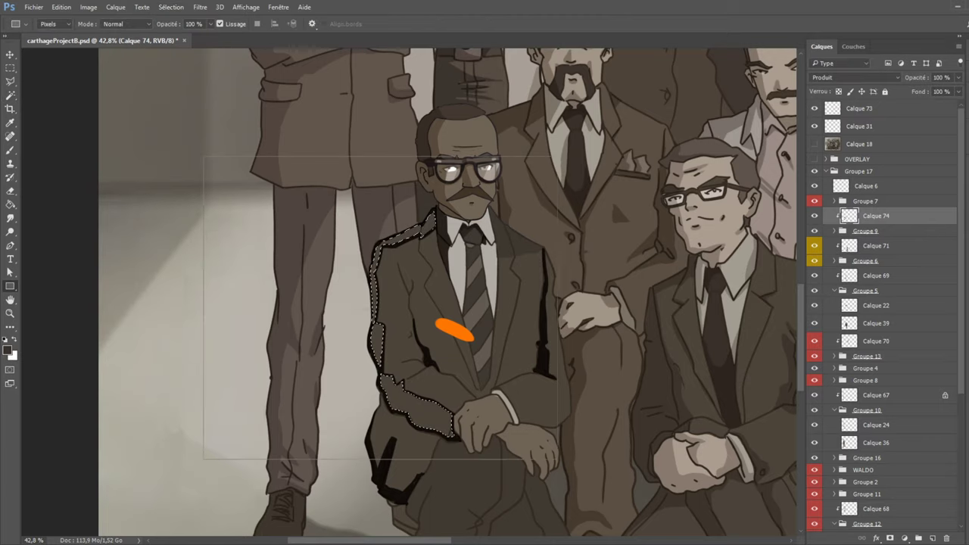
{"action": "scroll", "coordinate": [451, 293], "scroll_direction": "down", "scroll_amount": 1}
{"action": "key", "text": "alt+BackSpace"}
{"action": "key", "text": "ctrl+d"}
{"action": "left_click", "coordinate": [10, 68]}
{"action": "scroll", "coordinate": [144, 100], "scroll_direction": "down", "scroll_amount": 2}
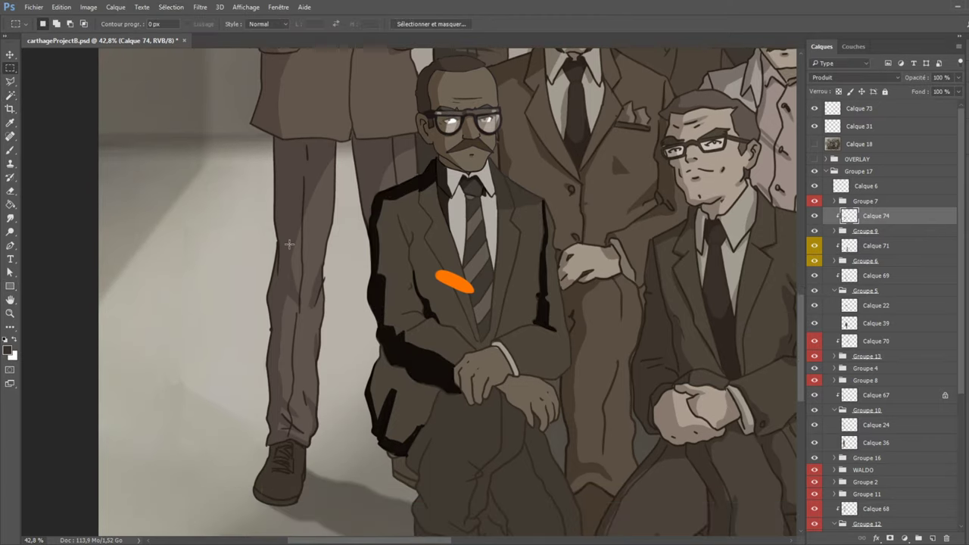
Paint the shadow on the jacket's lower front just above the folded forearm, using Calque 18 as a guide.
{"action": "left_click", "coordinate": [11, 152]}
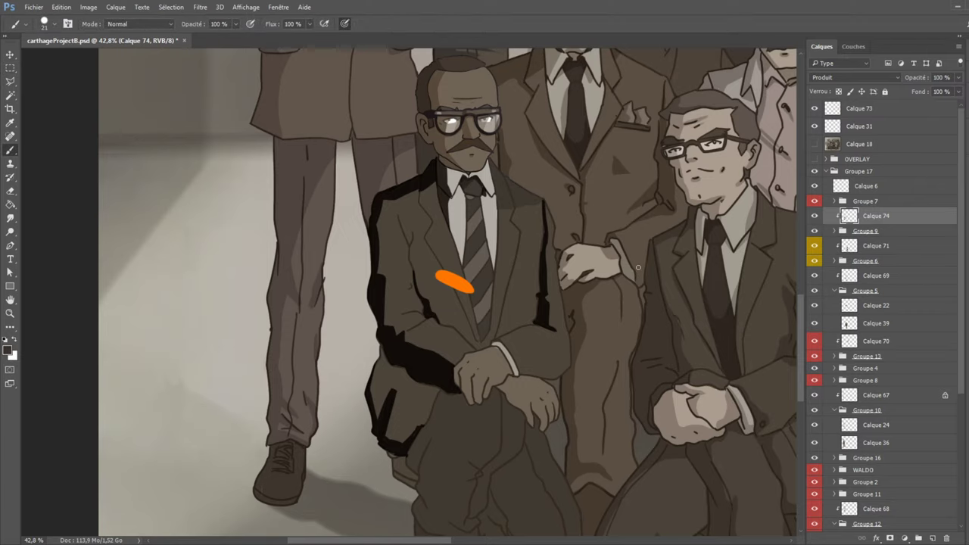
{"action": "left_click", "coordinate": [814, 144]}
{"action": "left_click", "coordinate": [814, 143]}
{"action": "left_click", "coordinate": [814, 144]}
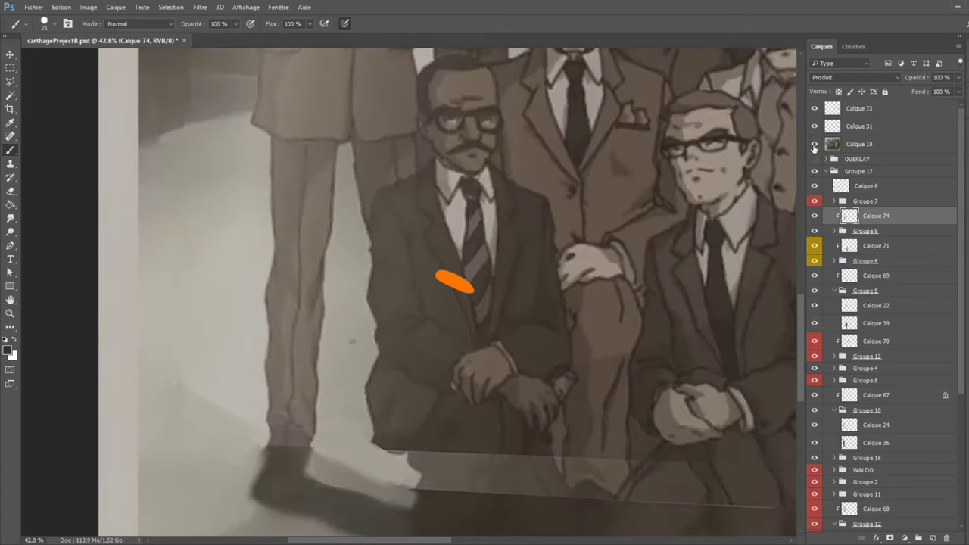
{"action": "left_click", "coordinate": [814, 145]}
{"action": "mouse_move", "coordinate": [507, 277]}
{"action": "left_mouse_down"}
{"action": "mouse_move", "coordinate": [505, 320]}
{"action": "mouse_move", "coordinate": [535, 323]}
{"action": "mouse_move", "coordinate": [498, 341]}
{"action": "mouse_move", "coordinate": [529, 323]}
{"action": "mouse_move", "coordinate": [509, 322]}
{"action": "mouse_move", "coordinate": [509, 297]}
{"action": "mouse_move", "coordinate": [520, 324]}
{"action": "mouse_move", "coordinate": [502, 330]}
{"action": "mouse_move", "coordinate": [506, 305]}
{"action": "mouse_move", "coordinate": [496, 336]}
{"action": "left_mouse_up"}
{"action": "key", "text": "ctrl+z"}
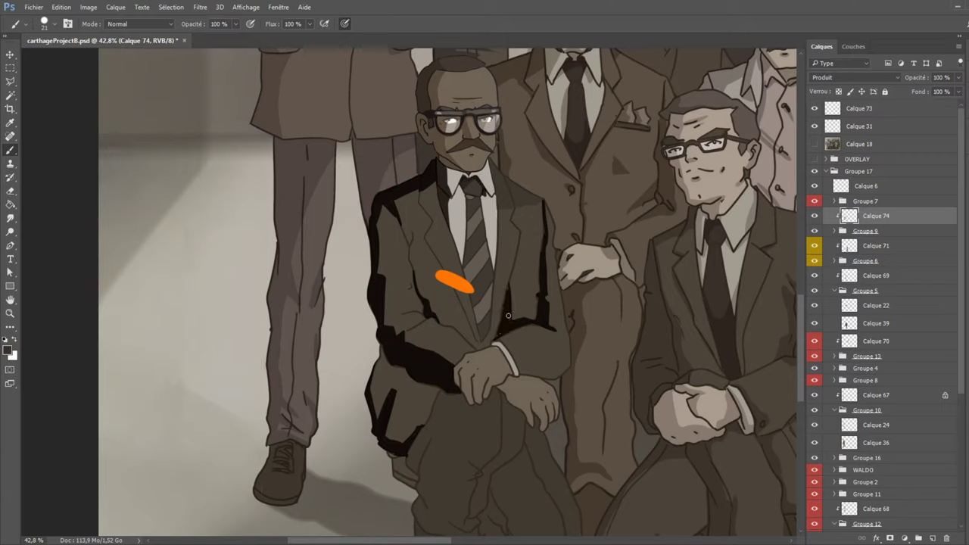
Hide Calque 73 and paint the shadows under the cuffed forearm and across the jacket's lower opening, checking against Calque 18.
{"action": "left_click", "coordinate": [814, 110]}
{"action": "left_click", "coordinate": [814, 160]}
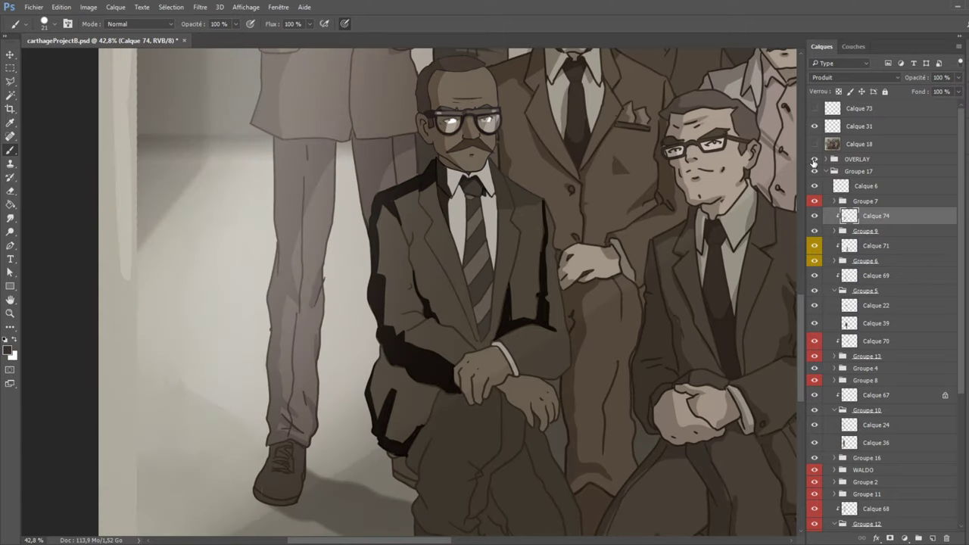
{"action": "left_click", "coordinate": [814, 160]}
{"action": "left_click", "coordinate": [814, 144]}
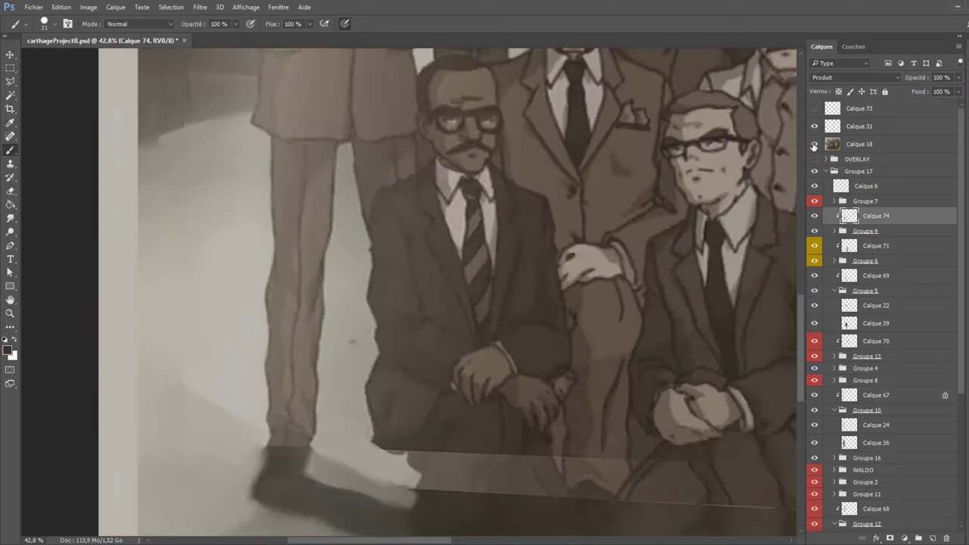
{"action": "left_click", "coordinate": [814, 144]}
{"action": "mouse_move", "coordinate": [564, 362]}
{"action": "left_mouse_down"}
{"action": "mouse_move", "coordinate": [517, 375]}
{"action": "mouse_move", "coordinate": [568, 366]}
{"action": "left_mouse_up"}
{"action": "mouse_move", "coordinate": [470, 343]}
{"action": "left_mouse_down"}
{"action": "mouse_move", "coordinate": [493, 340]}
{"action": "mouse_move", "coordinate": [470, 342]}
{"action": "mouse_move", "coordinate": [477, 345]}
{"action": "left_mouse_up"}
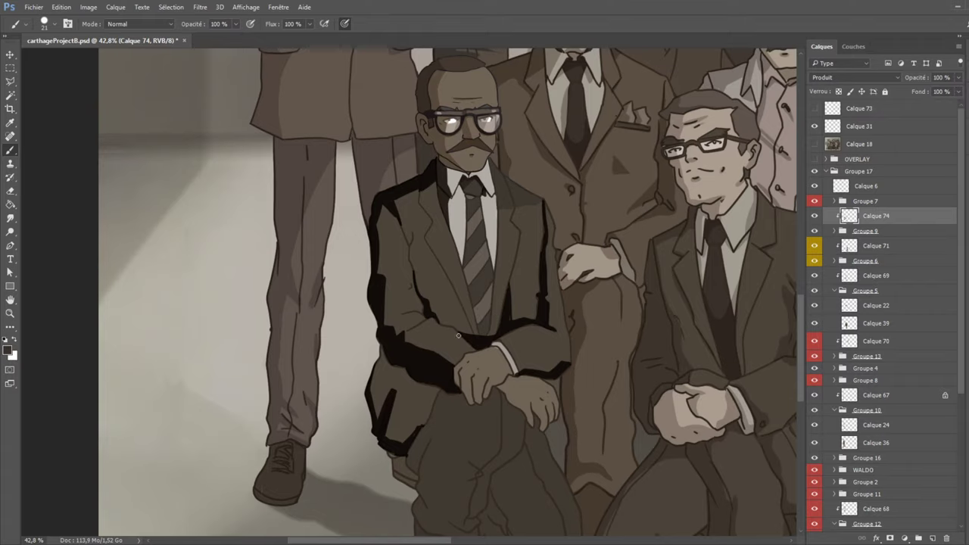
Paint the shadows on the hanging hand from the wrist below the cuff to the fingers, following Calque 18.
{"action": "left_click", "coordinate": [814, 144]}
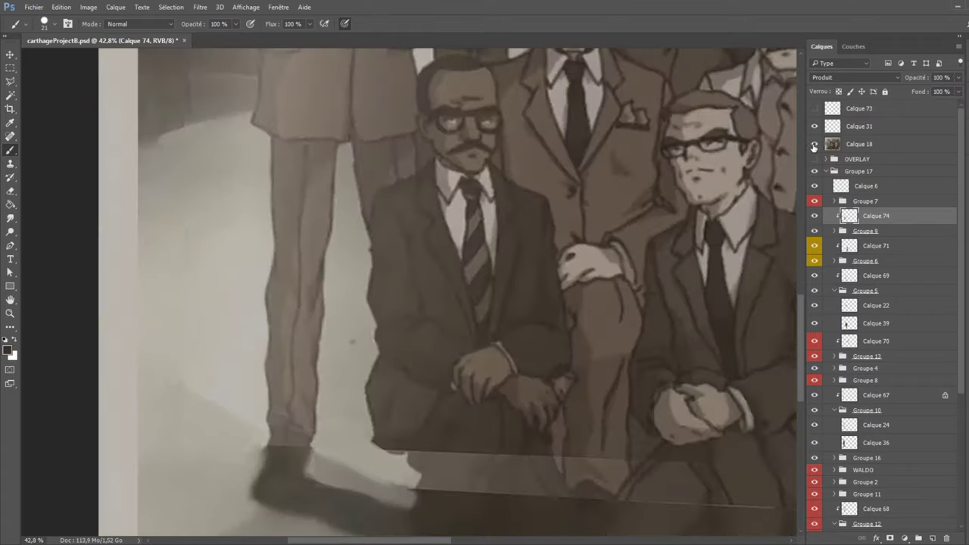
{"action": "left_click", "coordinate": [814, 144]}
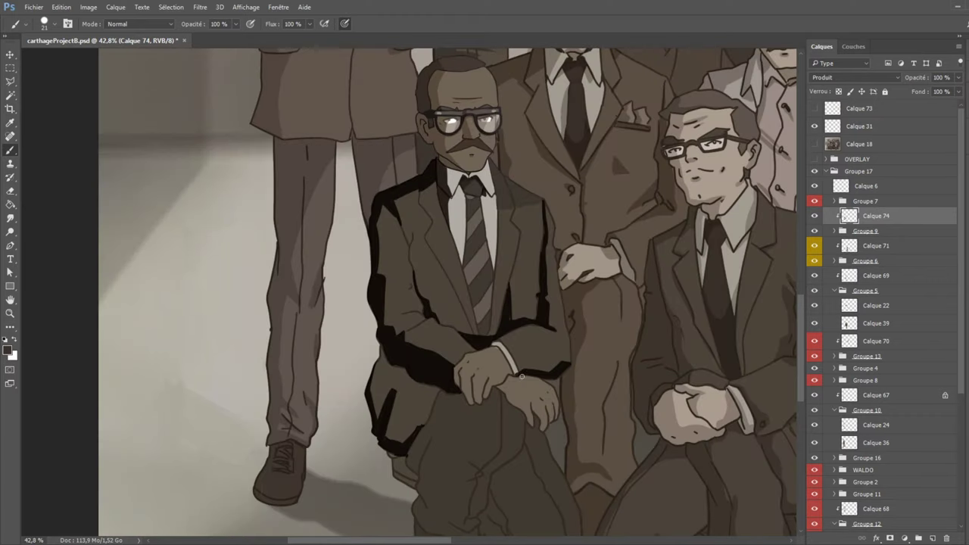
{"action": "mouse_move", "coordinate": [521, 376]}
{"action": "left_mouse_down"}
{"action": "mouse_move", "coordinate": [498, 385]}
{"action": "mouse_move", "coordinate": [510, 394]}
{"action": "mouse_move", "coordinate": [515, 376]}
{"action": "mouse_move", "coordinate": [501, 387]}
{"action": "mouse_move", "coordinate": [530, 418]}
{"action": "left_mouse_up"}
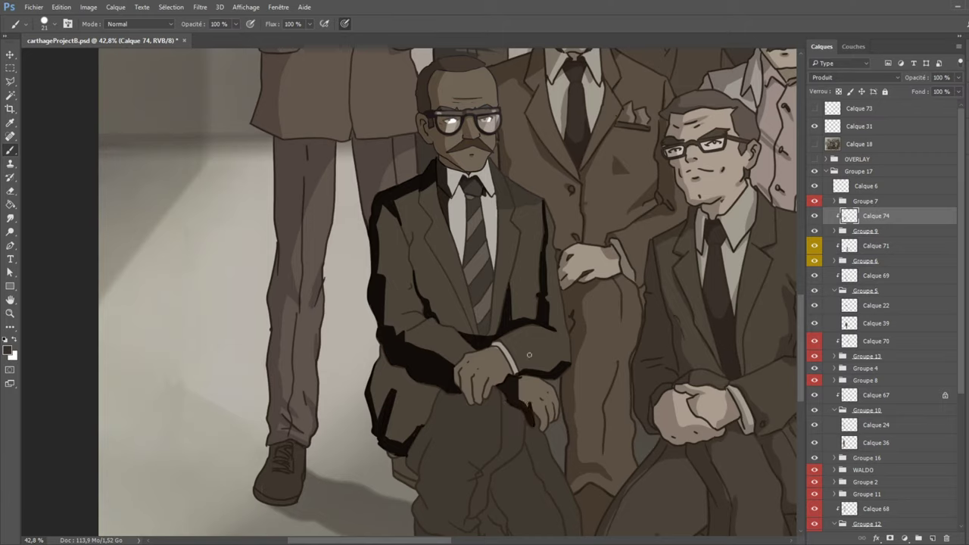
{"action": "left_click", "coordinate": [815, 143]}
{"action": "left_click", "coordinate": [814, 144]}
{"action": "mouse_move", "coordinate": [530, 402]}
{"action": "left_mouse_down"}
{"action": "mouse_move", "coordinate": [542, 428]}
{"action": "mouse_move", "coordinate": [531, 403]}
{"action": "mouse_move", "coordinate": [540, 409]}
{"action": "left_mouse_up"}
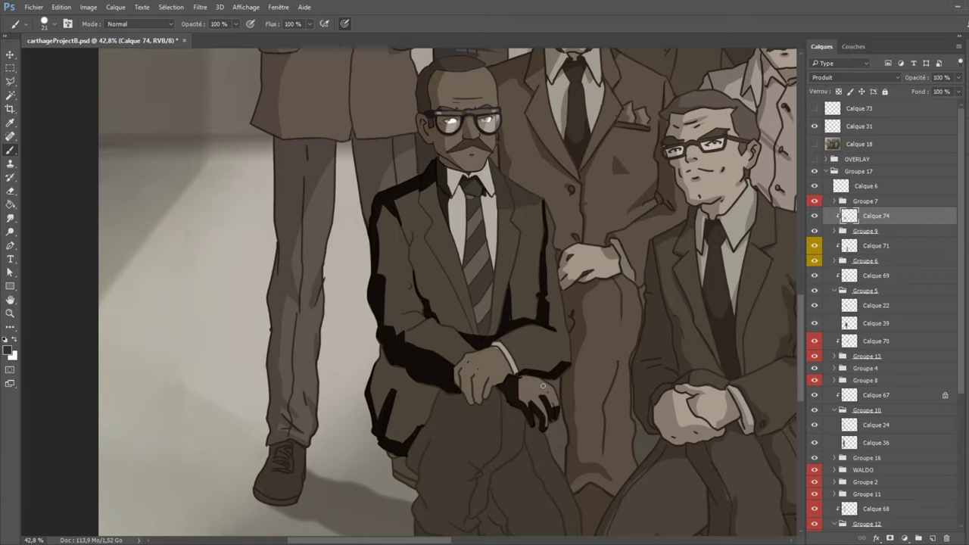
{"action": "left_click", "coordinate": [815, 144]}
{"action": "left_click", "coordinate": [815, 144]}
{"action": "mouse_move", "coordinate": [545, 417]}
{"action": "left_mouse_down"}
{"action": "mouse_move", "coordinate": [547, 430]}
{"action": "mouse_move", "coordinate": [557, 421]}
{"action": "left_mouse_up"}
Paint the shadow over the fingers of the hand resting on the other wrist, checking against Calque 18.
{"action": "left_click", "coordinate": [814, 144]}
{"action": "left_click", "coordinate": [814, 146]}
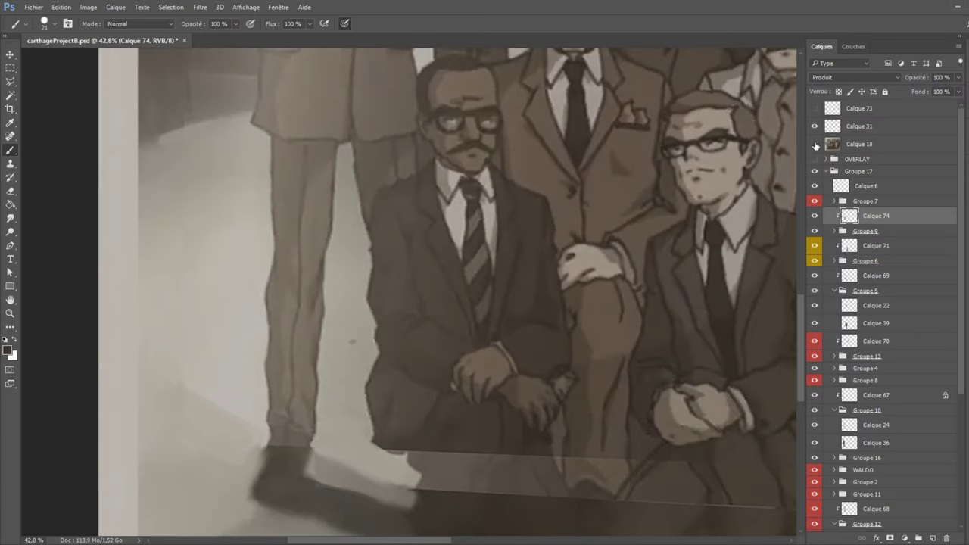
{"action": "mouse_move", "coordinate": [461, 378]}
{"action": "left_mouse_down"}
{"action": "mouse_move", "coordinate": [490, 388]}
{"action": "mouse_move", "coordinate": [480, 400]}
{"action": "mouse_move", "coordinate": [462, 388]}
{"action": "mouse_move", "coordinate": [472, 404]}
{"action": "mouse_move", "coordinate": [454, 369]}
{"action": "left_mouse_up"}
Paint a shadow down the shirt and tie along the inner edge of the lapel on the cuffed arm's side.
{"action": "scroll", "coordinate": [476, 370], "scroll_direction": "down", "scroll_amount": 3}
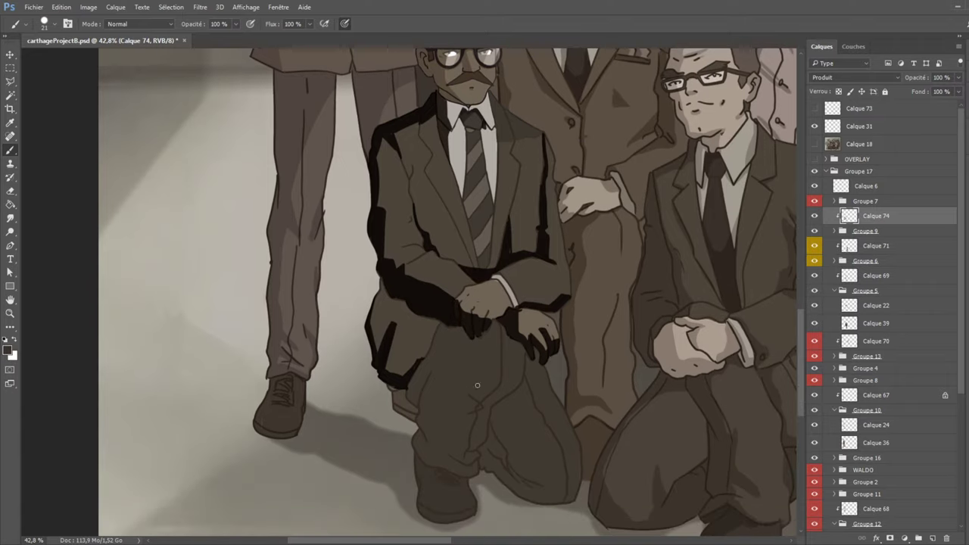
{"action": "left_click", "coordinate": [814, 144]}
{"action": "left_click", "coordinate": [814, 144]}
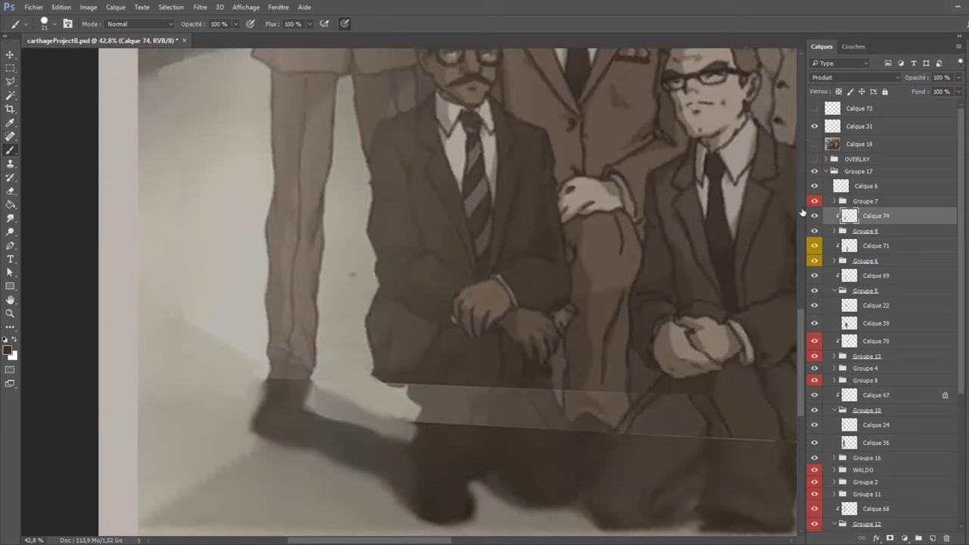
{"action": "left_click_drag", "start_coordinate": [494, 146], "coordinate": [492, 195]}
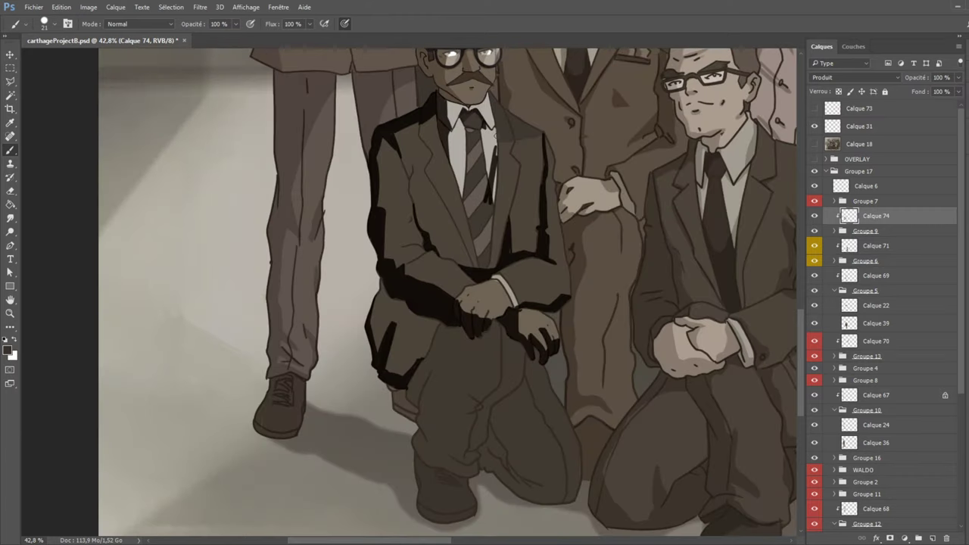
{"action": "left_click_drag", "start_coordinate": [496, 135], "coordinate": [481, 244]}
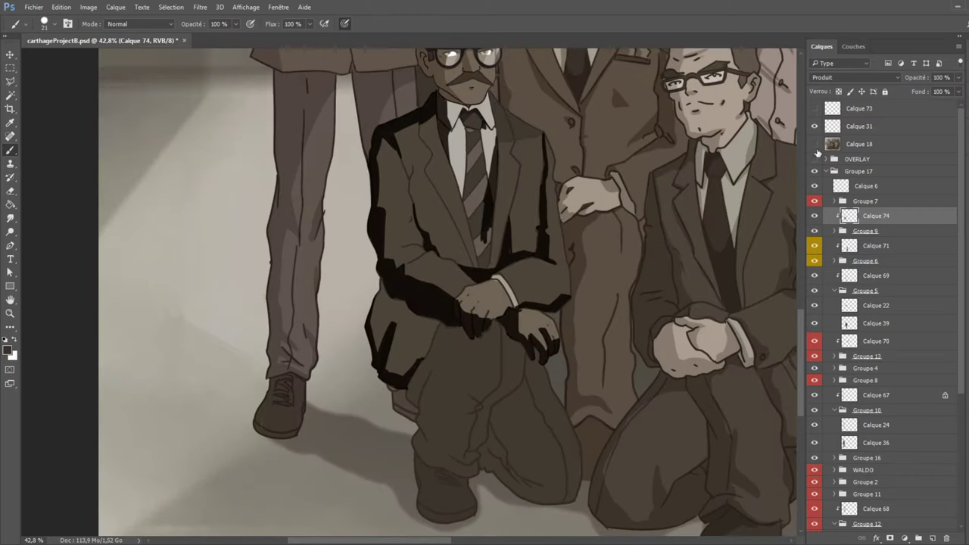
Outline and fill the V-shaped shadow over the lower tie between the lapels, using Calque 18 as a guide.
{"action": "left_click", "coordinate": [815, 147]}
{"action": "left_click", "coordinate": [814, 149]}
{"action": "left_click", "coordinate": [815, 145]}
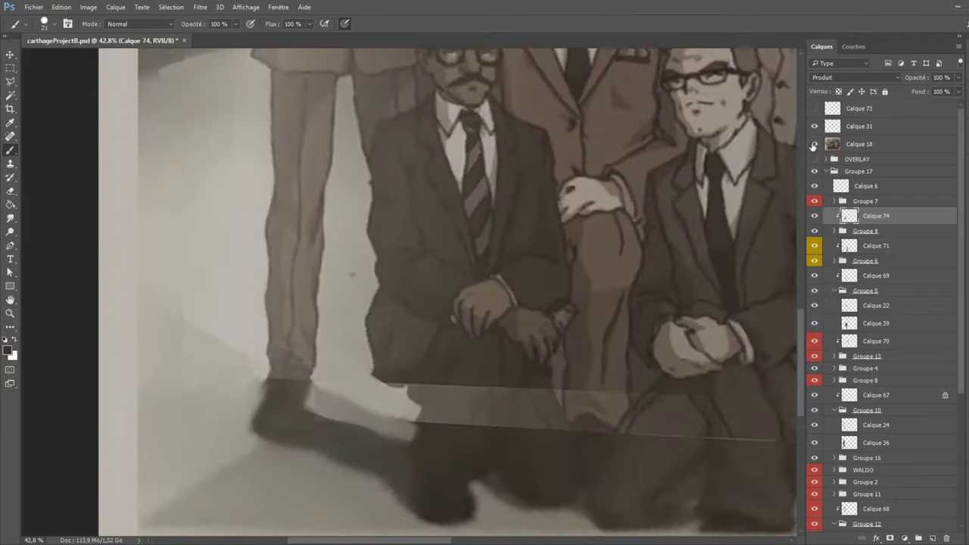
{"action": "left_click", "coordinate": [815, 146]}
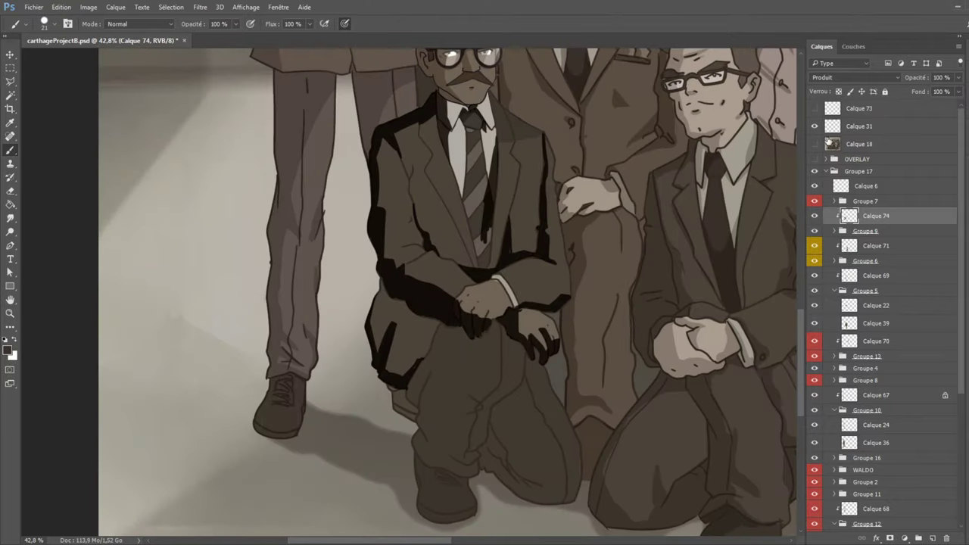
{"action": "left_click", "coordinate": [815, 144]}
{"action": "left_click", "coordinate": [815, 144]}
{"action": "left_click_drag", "start_coordinate": [456, 184], "coordinate": [480, 214]}
{"action": "left_click", "coordinate": [814, 145]}
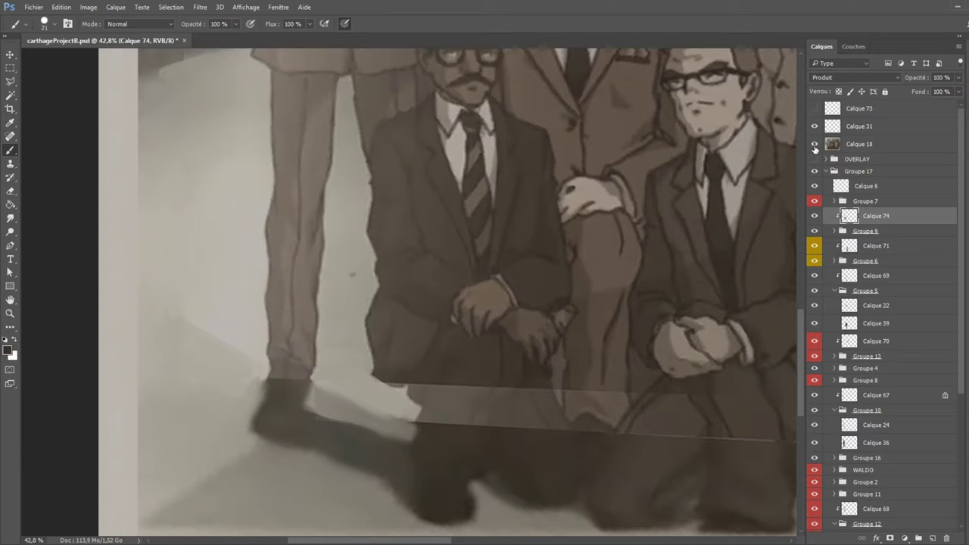
{"action": "left_click", "coordinate": [815, 145]}
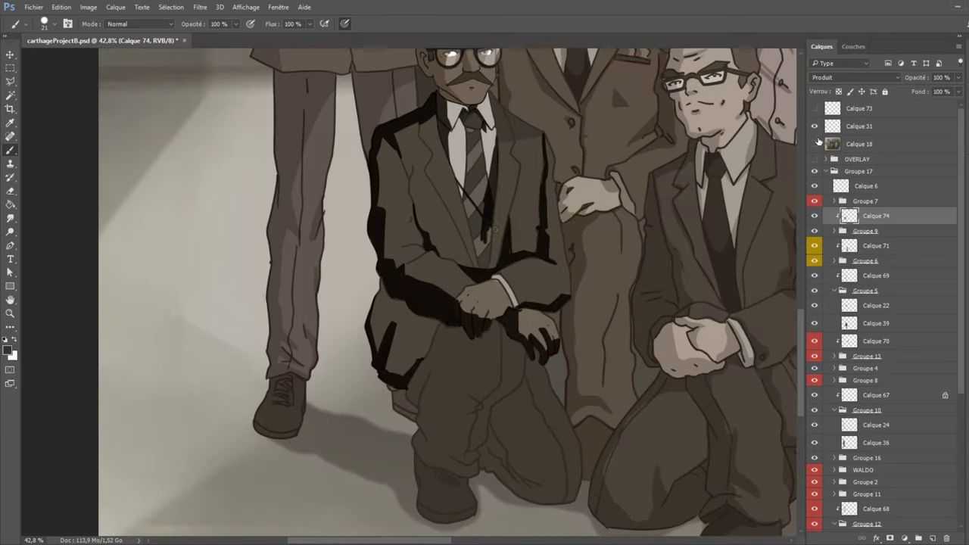
{"action": "mouse_move", "coordinate": [491, 225]}
{"action": "left_mouse_down"}
{"action": "mouse_move", "coordinate": [485, 261]}
{"action": "mouse_move", "coordinate": [485, 235]}
{"action": "mouse_move", "coordinate": [481, 246]}
{"action": "left_mouse_up"}
{"action": "mouse_move", "coordinate": [462, 194]}
{"action": "left_mouse_down"}
{"action": "mouse_move", "coordinate": [482, 260]}
{"action": "mouse_move", "coordinate": [477, 219]}
{"action": "left_mouse_up"}
{"action": "left_click_drag", "start_coordinate": [458, 182], "coordinate": [479, 222]}
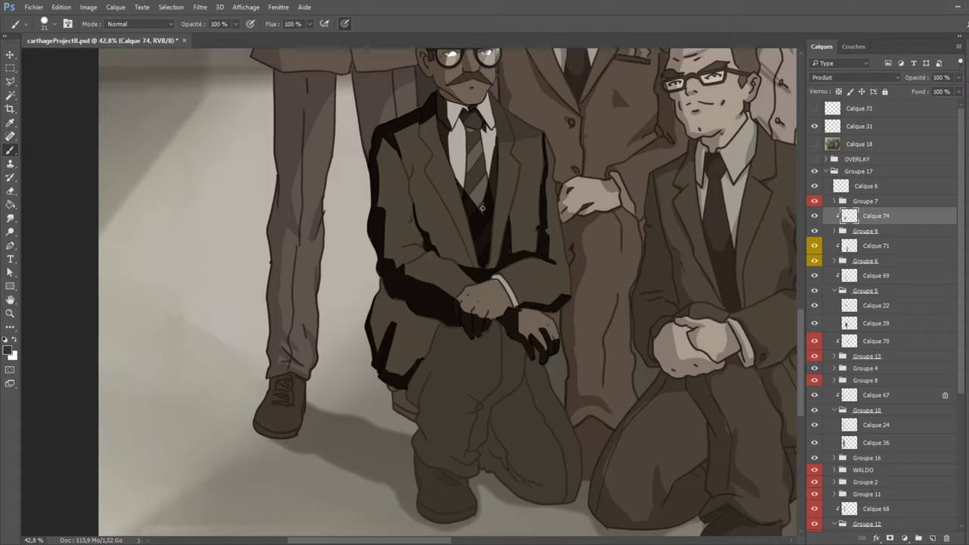
Compare the figure with and without Calque 74, and paint the shadow down the outer edge of the front trouser leg.
{"action": "scroll", "coordinate": [329, 337], "scroll_direction": "down", "scroll_amount": 2}
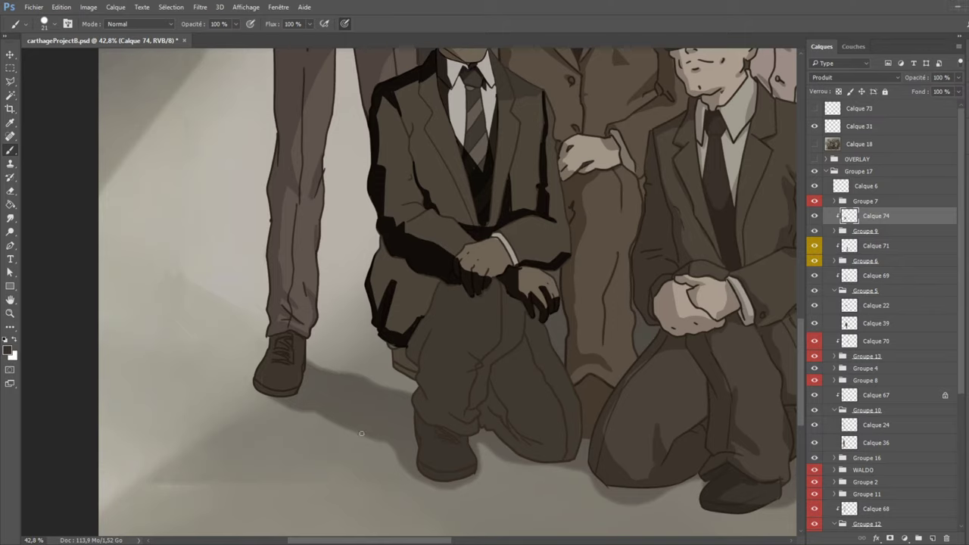
{"action": "left_click", "coordinate": [814, 216]}
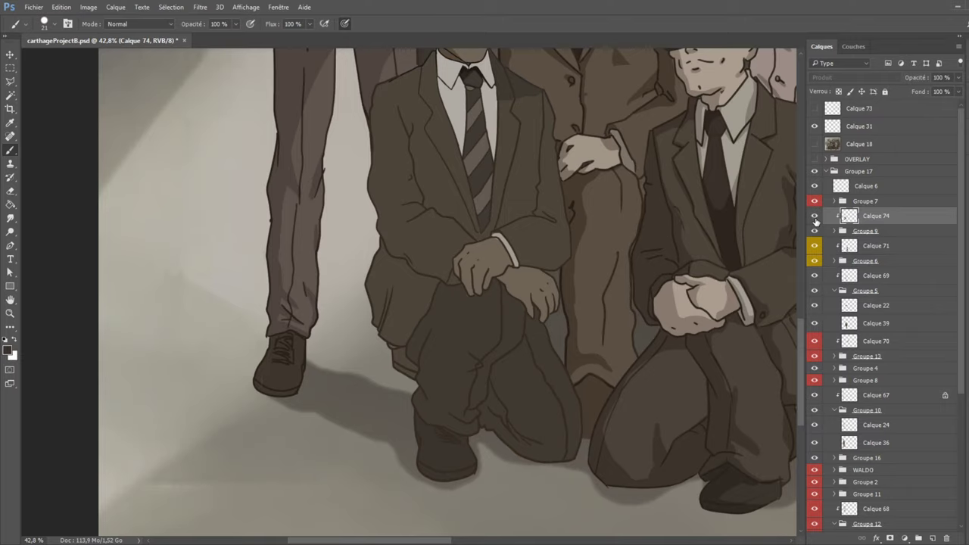
{"action": "left_click", "coordinate": [814, 216]}
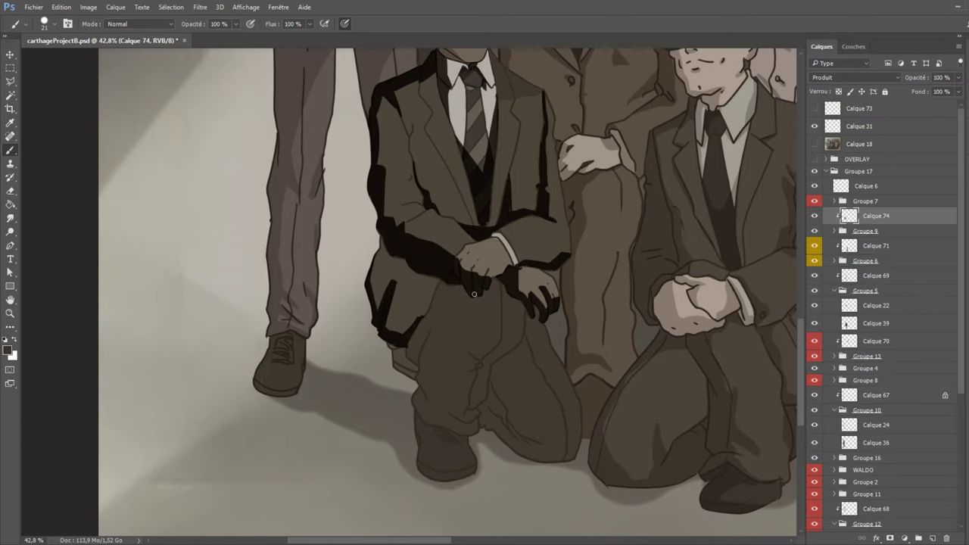
{"action": "left_click", "coordinate": [815, 144]}
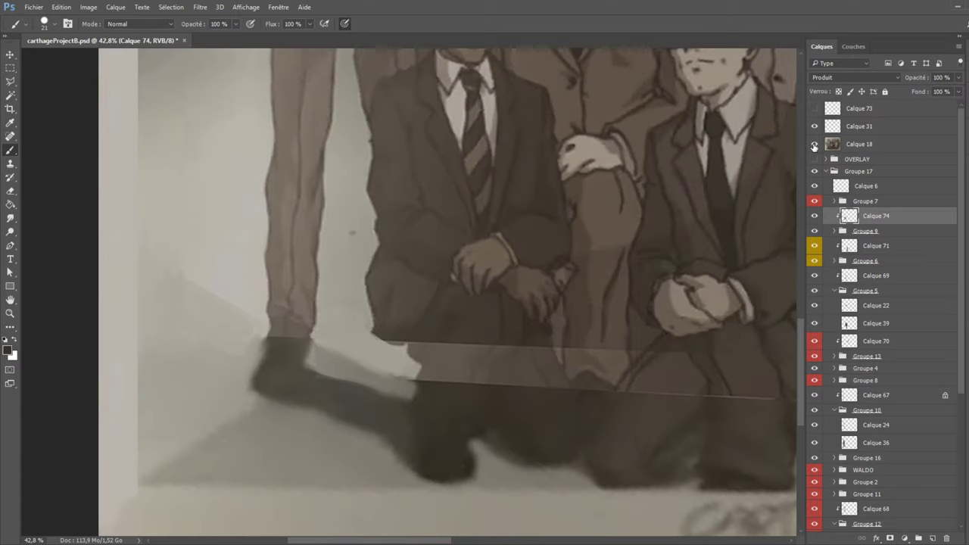
{"action": "left_click", "coordinate": [815, 144]}
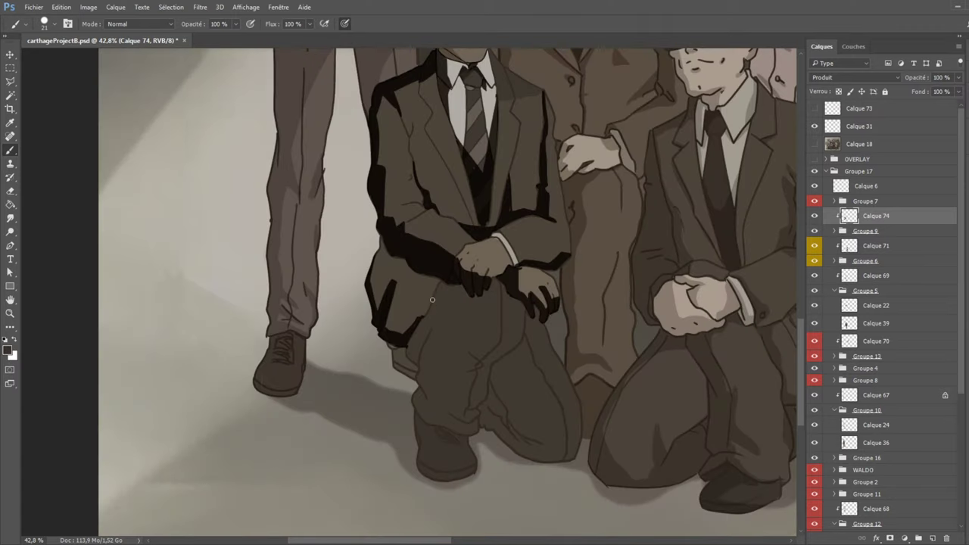
{"action": "left_click_drag", "start_coordinate": [438, 318], "coordinate": [426, 357]}
{"action": "mouse_move", "coordinate": [431, 304]}
{"action": "left_mouse_down"}
{"action": "mouse_move", "coordinate": [411, 357]}
{"action": "mouse_move", "coordinate": [418, 329]}
{"action": "mouse_move", "coordinate": [440, 315]}
{"action": "mouse_move", "coordinate": [439, 326]}
{"action": "mouse_move", "coordinate": [427, 336]}
{"action": "mouse_move", "coordinate": [423, 328]}
{"action": "mouse_move", "coordinate": [445, 283]}
{"action": "mouse_move", "coordinate": [421, 356]}
{"action": "mouse_move", "coordinate": [420, 371]}
{"action": "mouse_move", "coordinate": [429, 343]}
{"action": "mouse_move", "coordinate": [422, 371]}
{"action": "mouse_move", "coordinate": [431, 410]}
{"action": "mouse_move", "coordinate": [417, 365]}
{"action": "mouse_move", "coordinate": [430, 411]}
{"action": "mouse_move", "coordinate": [420, 347]}
{"action": "mouse_move", "coordinate": [426, 398]}
{"action": "left_mouse_up"}
Paint shadows on the front trouser hem, the back of the shoe and the underside of the kneeling leg, following Calque 18.
{"action": "left_click", "coordinate": [814, 144]}
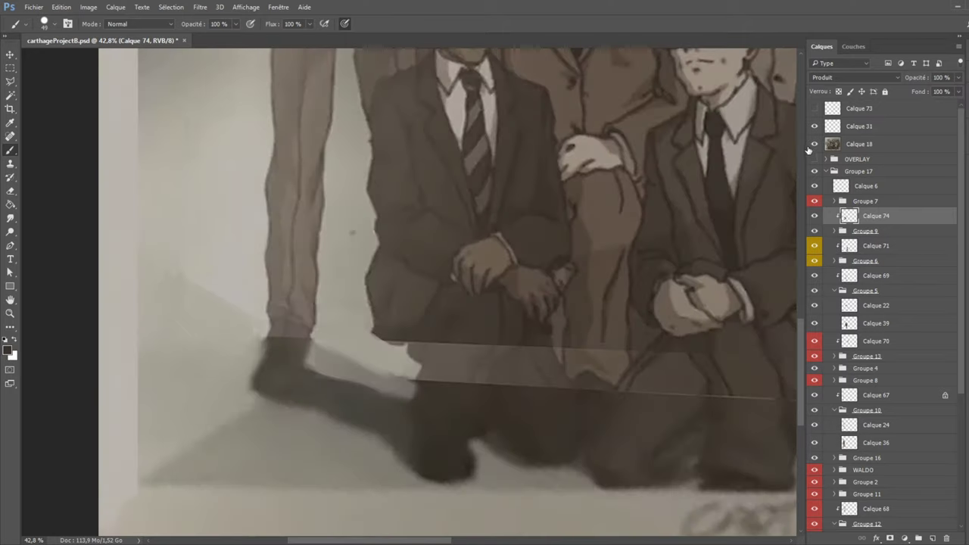
{"action": "left_click", "coordinate": [814, 143]}
{"action": "left_click", "coordinate": [814, 159]}
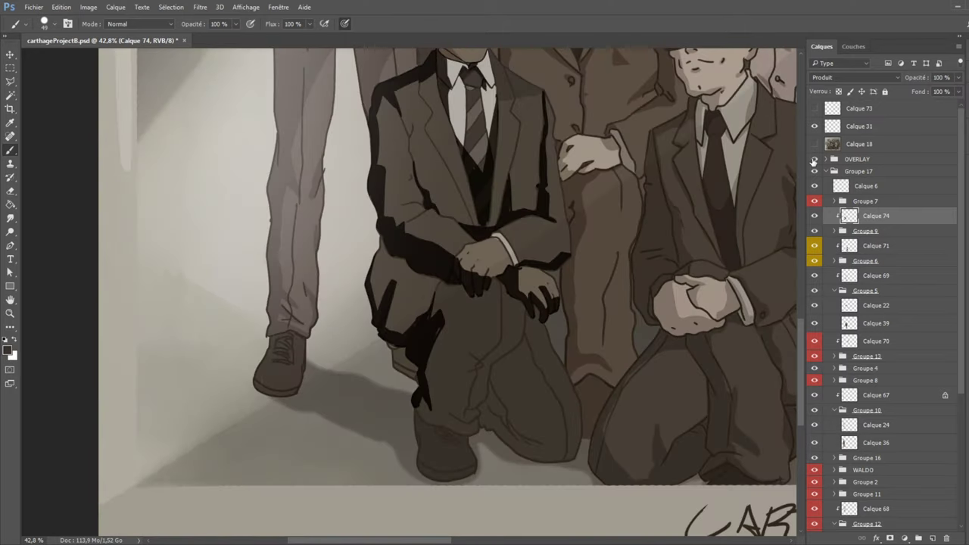
{"action": "left_click", "coordinate": [814, 159]}
{"action": "left_click", "coordinate": [814, 144]}
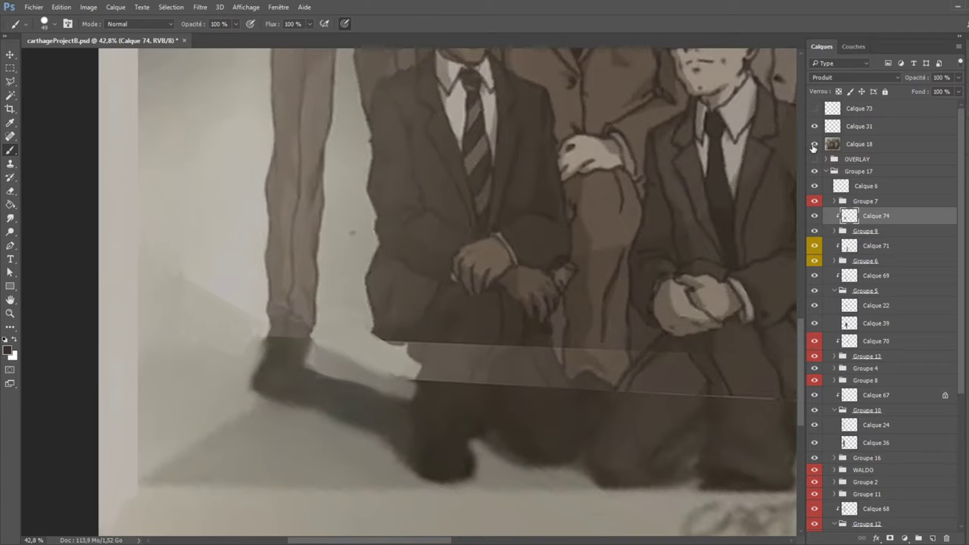
{"action": "left_click", "coordinate": [814, 145]}
{"action": "left_click", "coordinate": [814, 144]}
{"action": "left_click", "coordinate": [814, 144]}
{"action": "mouse_move", "coordinate": [502, 406]}
{"action": "left_mouse_down"}
{"action": "mouse_move", "coordinate": [518, 438]}
{"action": "mouse_move", "coordinate": [508, 421]}
{"action": "mouse_move", "coordinate": [537, 439]}
{"action": "mouse_move", "coordinate": [526, 445]}
{"action": "mouse_move", "coordinate": [553, 446]}
{"action": "left_mouse_up"}
{"action": "mouse_move", "coordinate": [464, 434]}
{"action": "left_mouse_down"}
{"action": "mouse_move", "coordinate": [426, 437]}
{"action": "mouse_move", "coordinate": [419, 473]}
{"action": "mouse_move", "coordinate": [421, 420]}
{"action": "mouse_move", "coordinate": [418, 448]}
{"action": "mouse_move", "coordinate": [430, 423]}
{"action": "mouse_move", "coordinate": [480, 431]}
{"action": "left_mouse_up"}
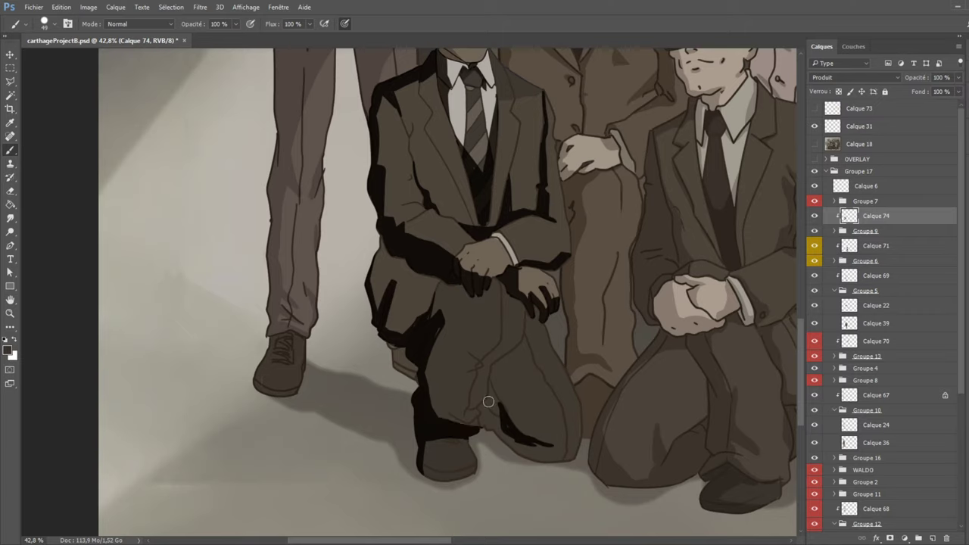
{"action": "mouse_move", "coordinate": [492, 384]}
{"action": "left_mouse_down"}
{"action": "mouse_move", "coordinate": [480, 418]}
{"action": "mouse_move", "coordinate": [487, 408]}
{"action": "mouse_move", "coordinate": [502, 419]}
{"action": "mouse_move", "coordinate": [520, 453]}
{"action": "mouse_move", "coordinate": [535, 457]}
{"action": "mouse_move", "coordinate": [531, 446]}
{"action": "mouse_move", "coordinate": [560, 427]}
{"action": "mouse_move", "coordinate": [537, 467]}
{"action": "mouse_move", "coordinate": [558, 444]}
{"action": "left_mouse_up"}
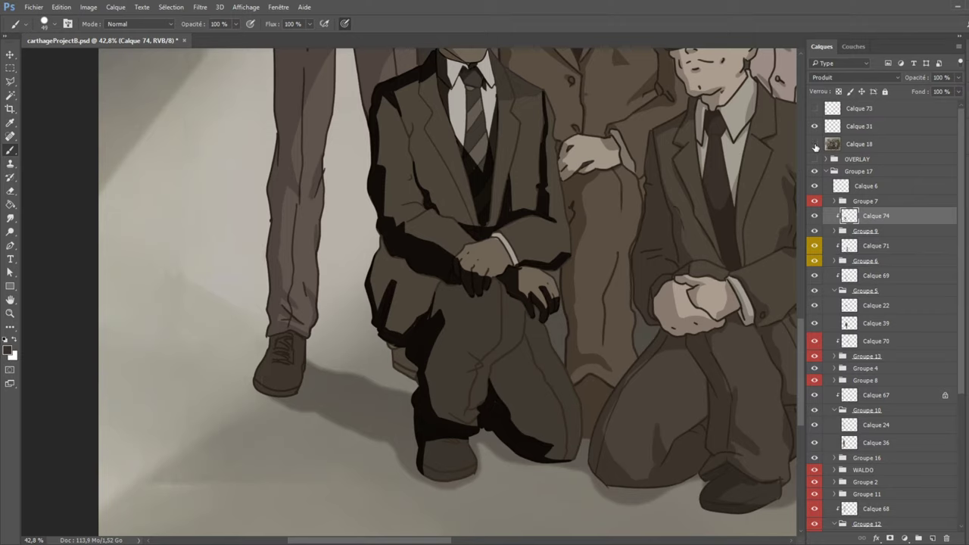
Paint the shadows on the inner side of the kneeling leg and in the fold below the front knee, following Calque 18.
{"action": "left_click", "coordinate": [814, 146]}
{"action": "left_click", "coordinate": [814, 145]}
{"action": "left_click_drag", "start_coordinate": [506, 382], "coordinate": [496, 366]}
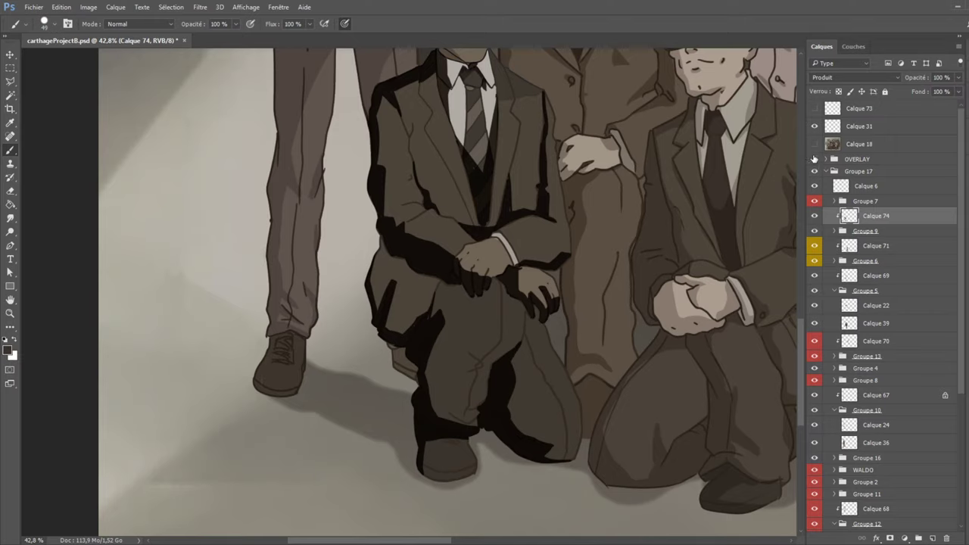
{"action": "left_click", "coordinate": [814, 144]}
{"action": "left_click", "coordinate": [814, 144]}
{"action": "mouse_move", "coordinate": [481, 353]}
{"action": "left_mouse_down"}
{"action": "mouse_move", "coordinate": [484, 320]}
{"action": "mouse_move", "coordinate": [478, 352]}
{"action": "mouse_move", "coordinate": [452, 368]}
{"action": "mouse_move", "coordinate": [479, 363]}
{"action": "mouse_move", "coordinate": [451, 369]}
{"action": "mouse_move", "coordinate": [487, 367]}
{"action": "mouse_move", "coordinate": [478, 359]}
{"action": "mouse_move", "coordinate": [492, 359]}
{"action": "mouse_move", "coordinate": [470, 350]}
{"action": "mouse_move", "coordinate": [502, 351]}
{"action": "mouse_move", "coordinate": [473, 355]}
{"action": "mouse_move", "coordinate": [496, 352]}
{"action": "mouse_move", "coordinate": [524, 306]}
{"action": "mouse_move", "coordinate": [455, 365]}
{"action": "left_mouse_up"}
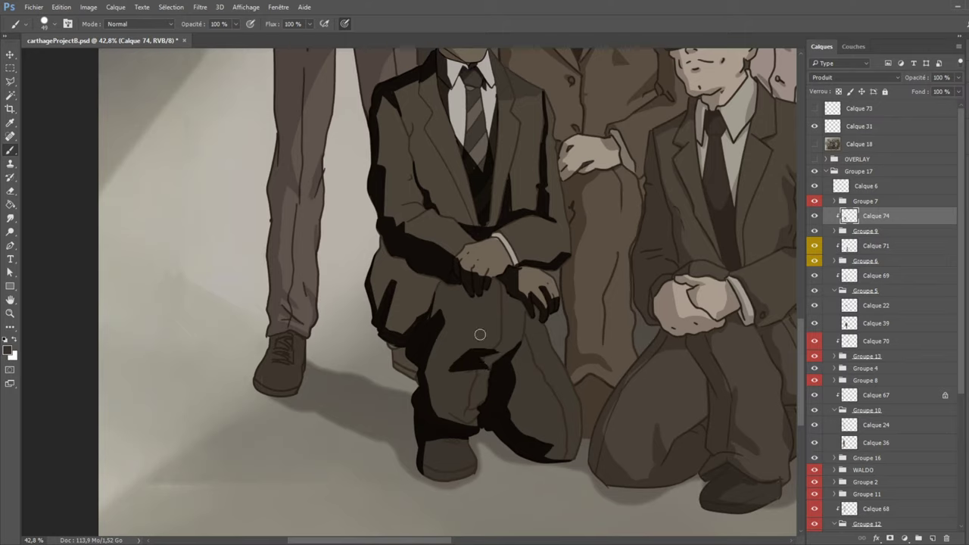
Paint shadows on the front trouser hem folds and the lower edge of the shoe, using Calque 18 as a guide.
{"action": "left_click", "coordinate": [815, 146]}
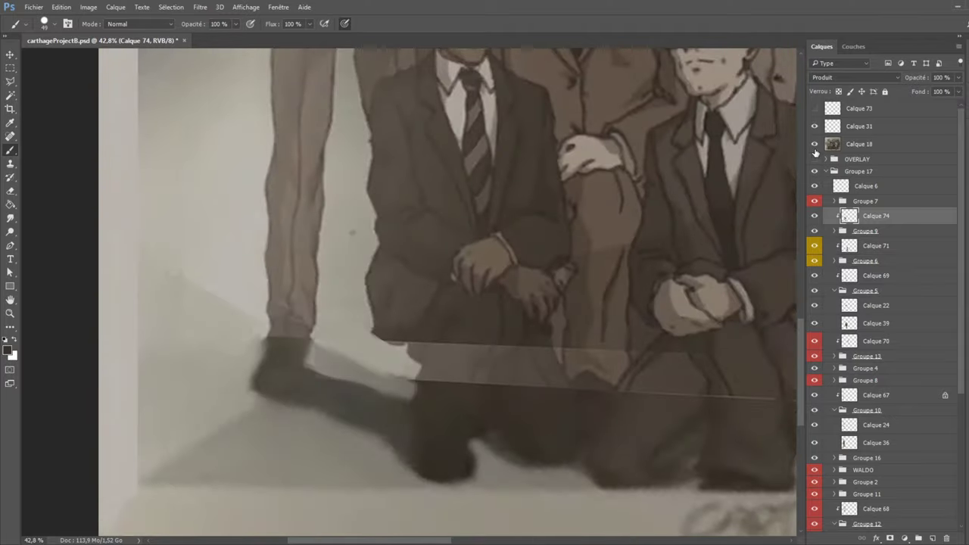
{"action": "left_click", "coordinate": [815, 145]}
{"action": "mouse_move", "coordinate": [444, 411]}
{"action": "left_mouse_down"}
{"action": "mouse_move", "coordinate": [471, 426]}
{"action": "mouse_move", "coordinate": [480, 400]}
{"action": "mouse_move", "coordinate": [471, 415]}
{"action": "mouse_move", "coordinate": [462, 407]}
{"action": "mouse_move", "coordinate": [487, 400]}
{"action": "mouse_move", "coordinate": [447, 413]}
{"action": "mouse_move", "coordinate": [476, 421]}
{"action": "left_mouse_up"}
{"action": "mouse_move", "coordinate": [439, 459]}
{"action": "left_mouse_down"}
{"action": "mouse_move", "coordinate": [462, 486]}
{"action": "mouse_move", "coordinate": [471, 474]}
{"action": "left_mouse_up"}
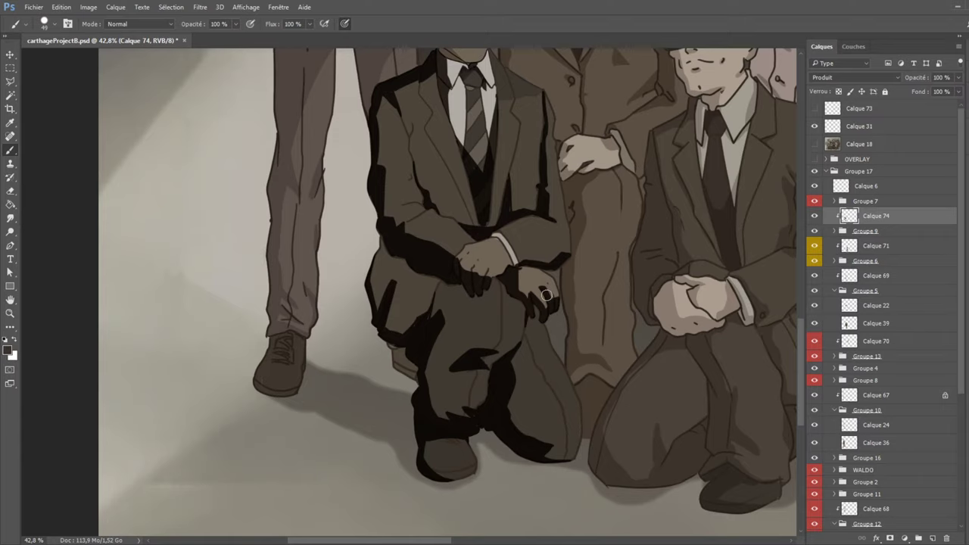
{"action": "left_click", "coordinate": [814, 144]}
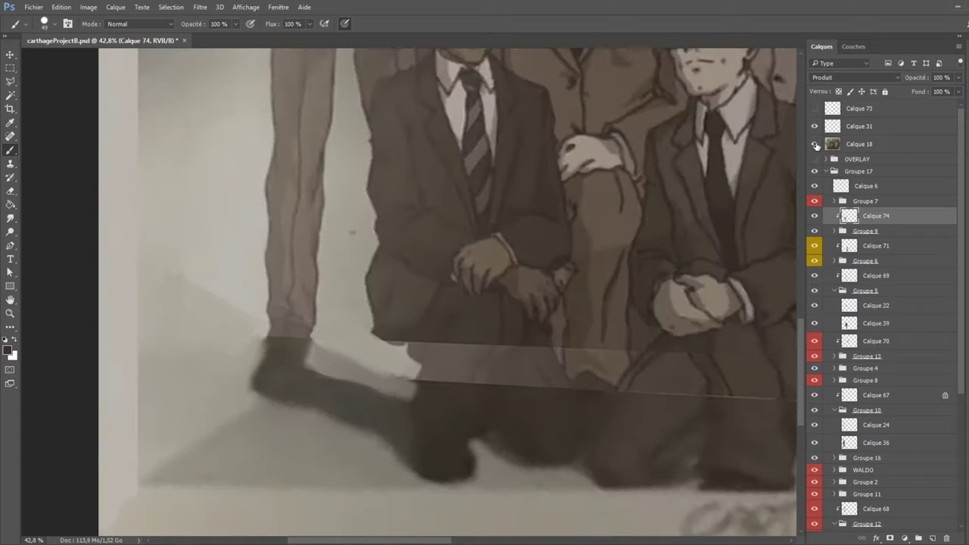
{"action": "left_click", "coordinate": [814, 144]}
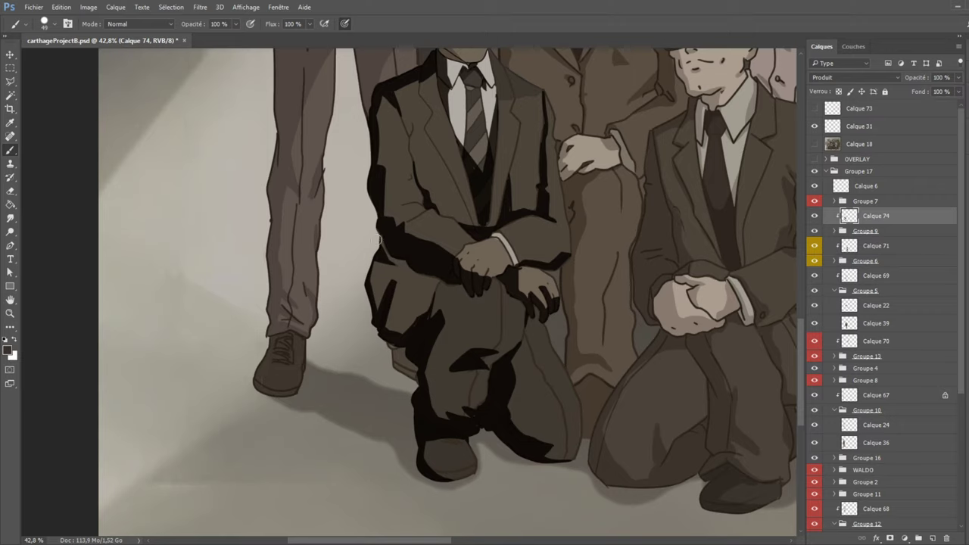
Set the opacity of Calque 74 to 20%.
{"action": "scroll", "coordinate": [614, 334], "scroll_direction": "down", "scroll_amount": 2}
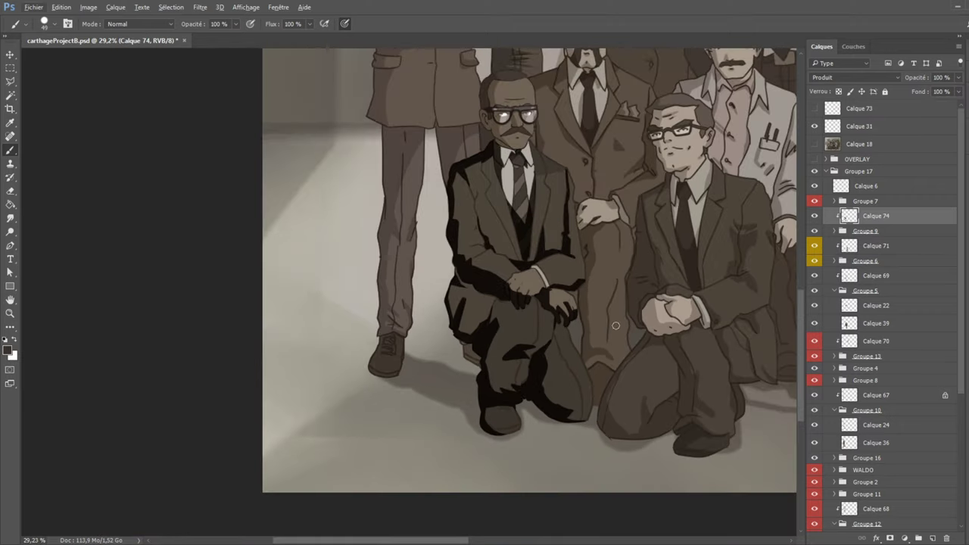
{"action": "left_click", "coordinate": [939, 76]}
{"action": "type", "text": "23"}
{"action": "key", "text": "Return"}
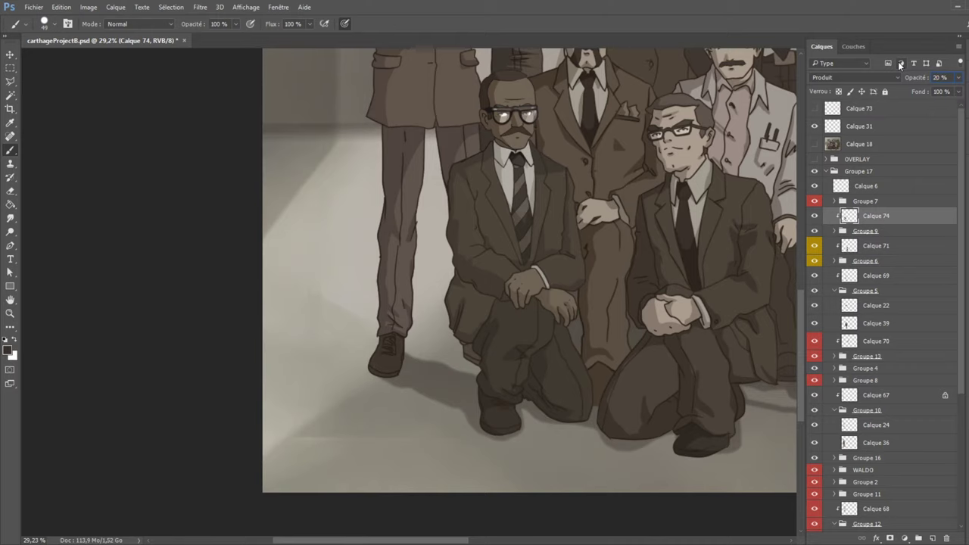
Examine how the kneeling man's softened shadows fit in with the rest of the group.
{"action": "left_click", "coordinate": [10, 67]}
{"action": "scroll", "coordinate": [512, 186], "scroll_direction": "down", "scroll_amount": 2}
{"action": "key", "text": "ctrl+0"}
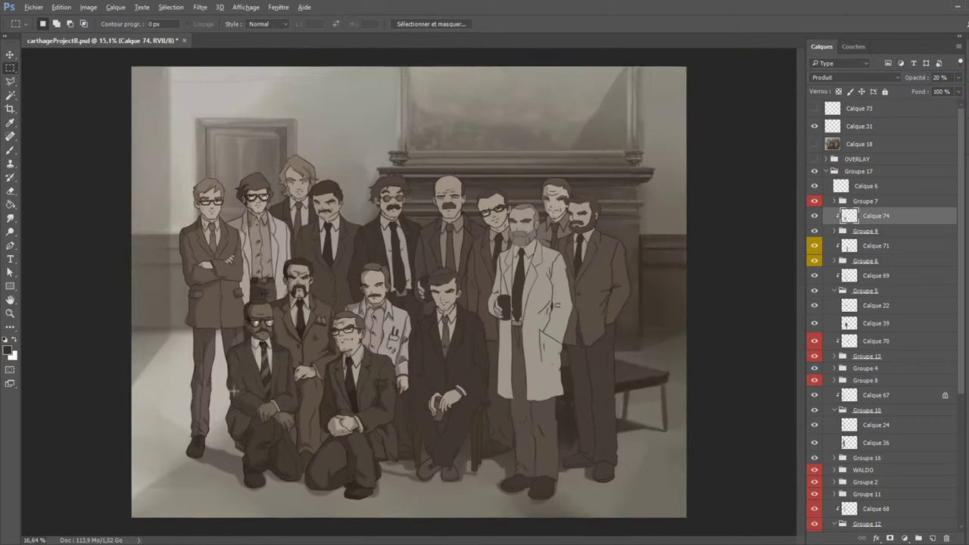
{"action": "scroll", "coordinate": [165, 355], "scroll_direction": "up", "scroll_amount": 2}
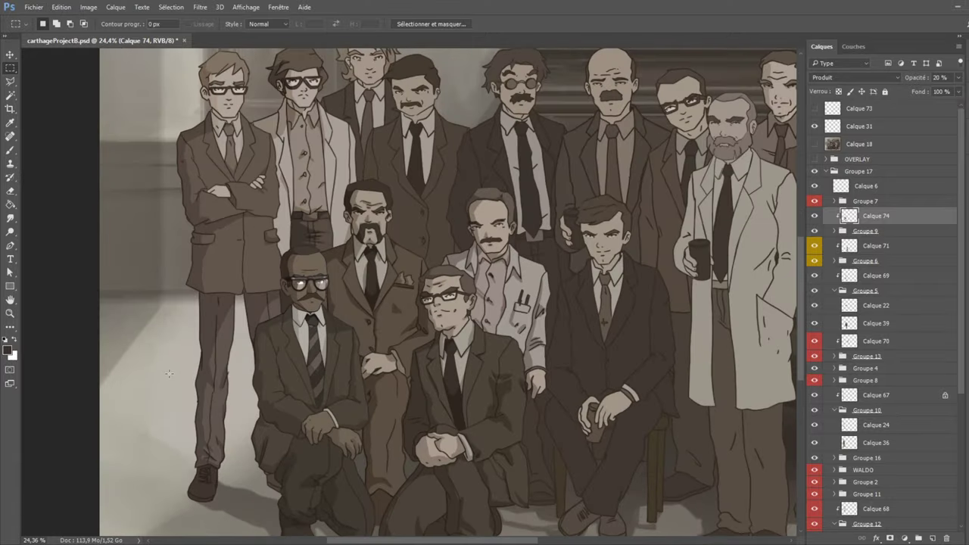
{"action": "scroll", "coordinate": [167, 367], "scroll_direction": "down", "scroll_amount": 2}
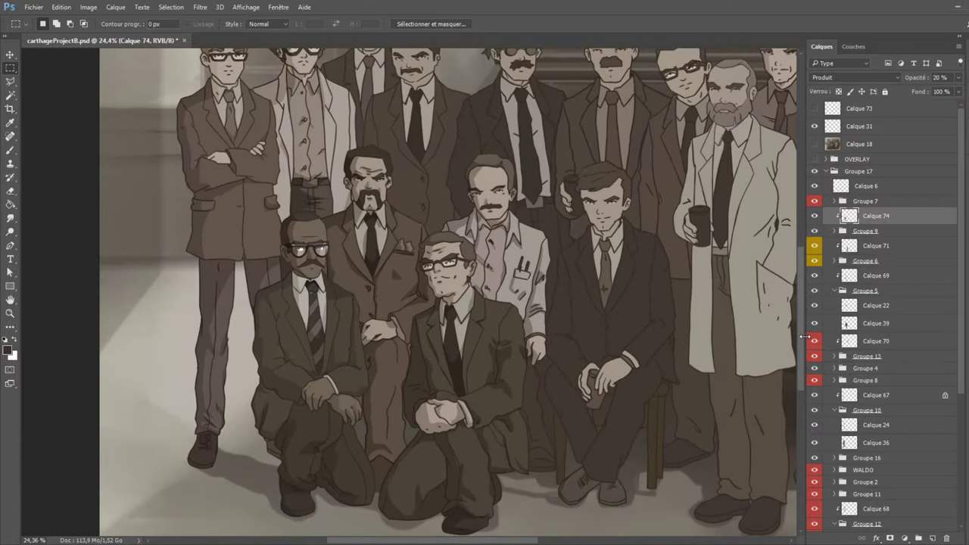
{"action": "left_click", "coordinate": [10, 149]}
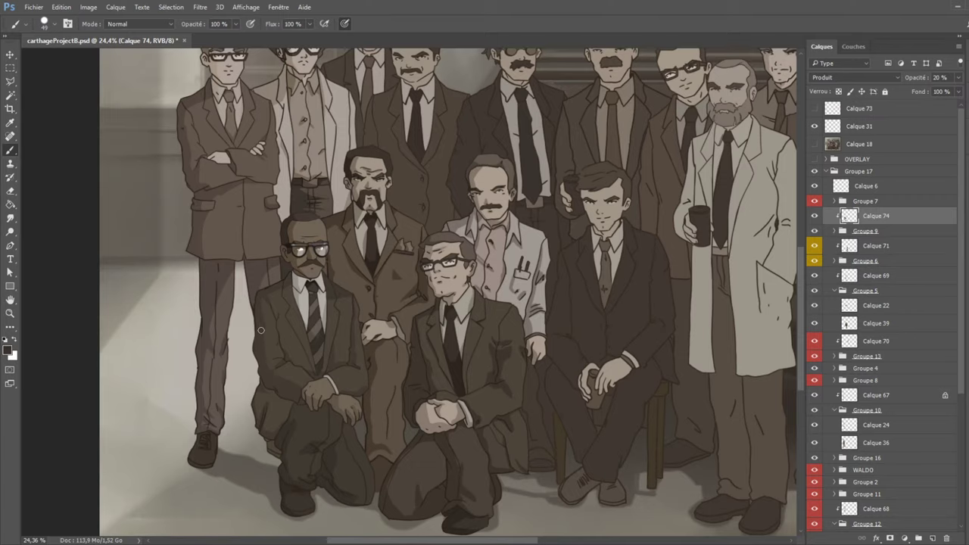
{"action": "scroll", "coordinate": [437, 352], "scroll_direction": "down", "scroll_amount": 2}
{"action": "scroll", "coordinate": [306, 373], "scroll_direction": "up", "scroll_amount": 1}
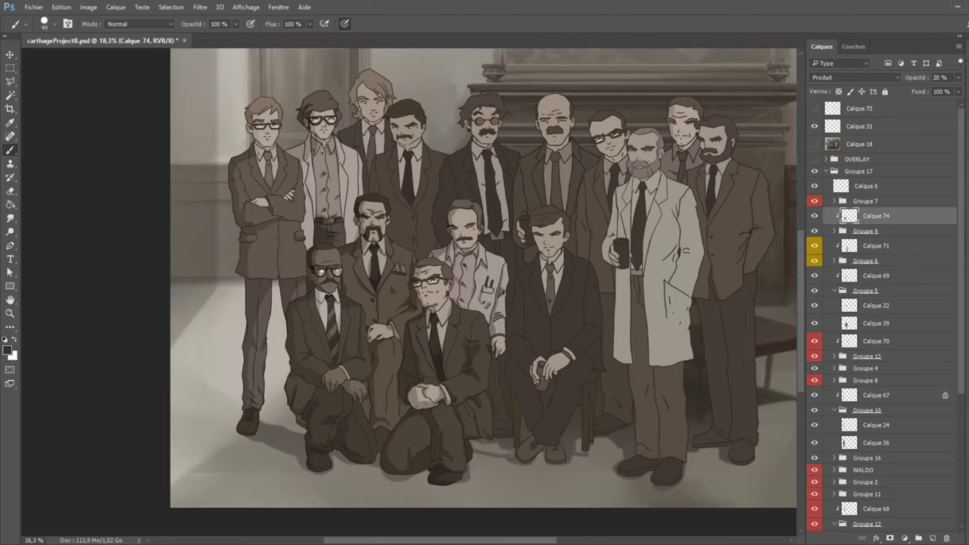
{"action": "left_click_drag", "start_coordinate": [930, 77], "coordinate": [925, 80]}
Sample the standing man's shoe colour from Calque 36 with Calque 67 temporarily hidden, and reselect Calque 67.
{"action": "left_click", "coordinate": [249, 433], "text": "ctrl"}
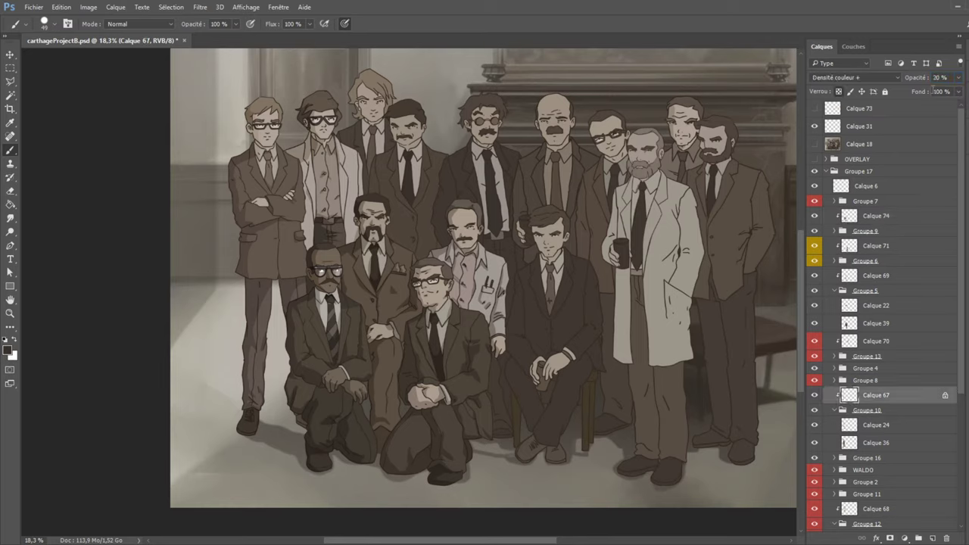
{"action": "left_click", "coordinate": [859, 443]}
{"action": "left_click", "coordinate": [816, 394]}
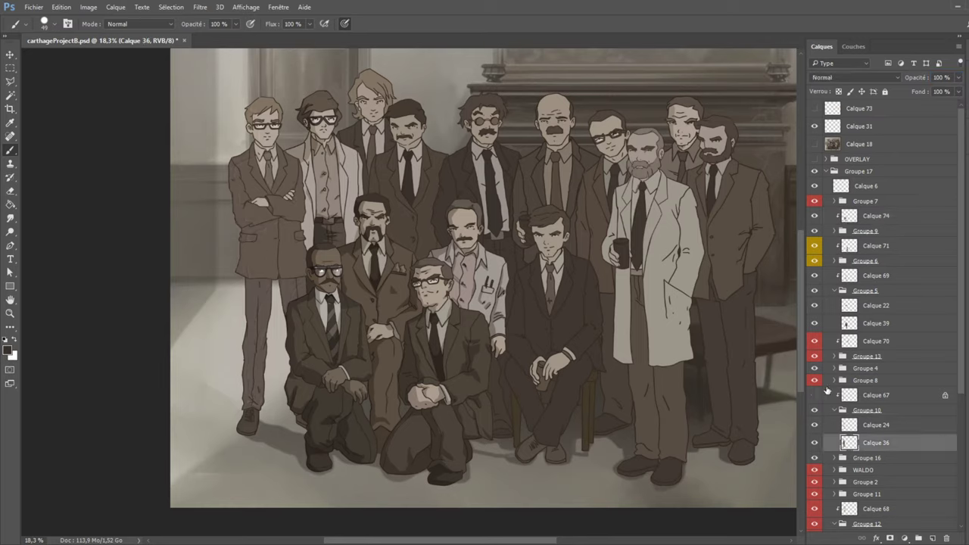
{"action": "left_click", "coordinate": [251, 424]}
{"action": "left_click", "coordinate": [864, 394]}
{"action": "left_click", "coordinate": [815, 395]}
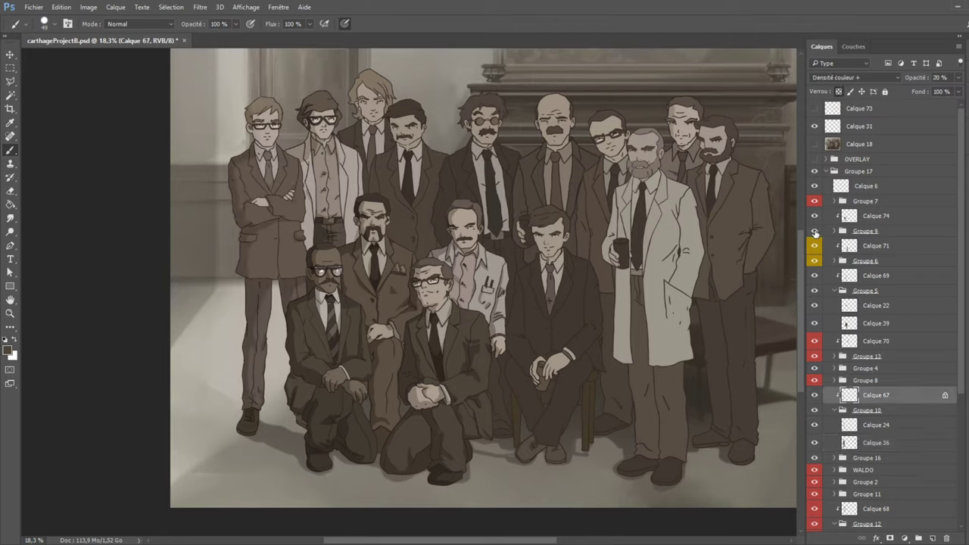
Hide Groupe 9, and briefly switch Calque 67 to Normal at 100% opacity to sample its shading colour, undoing the layer changes.
{"action": "left_click", "coordinate": [815, 231]}
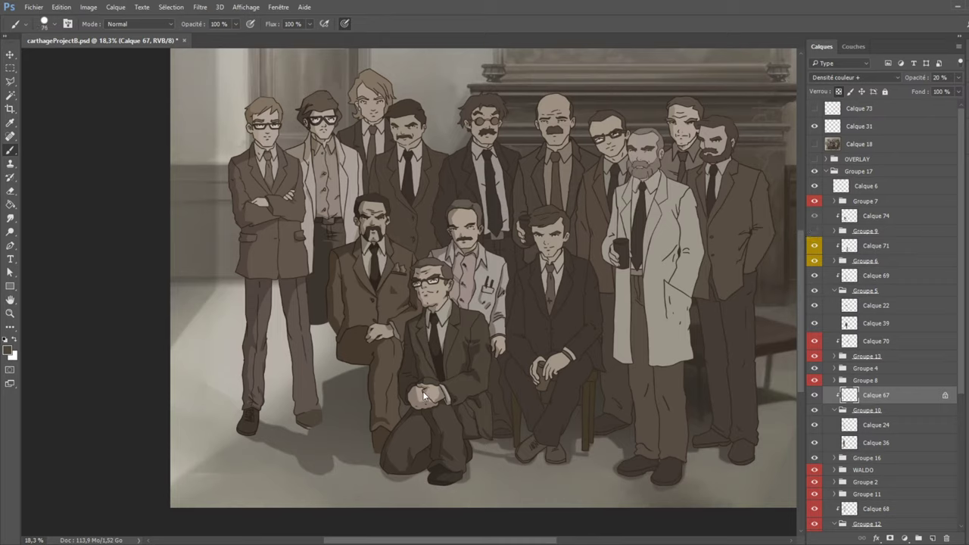
{"action": "left_click", "coordinate": [856, 78]}
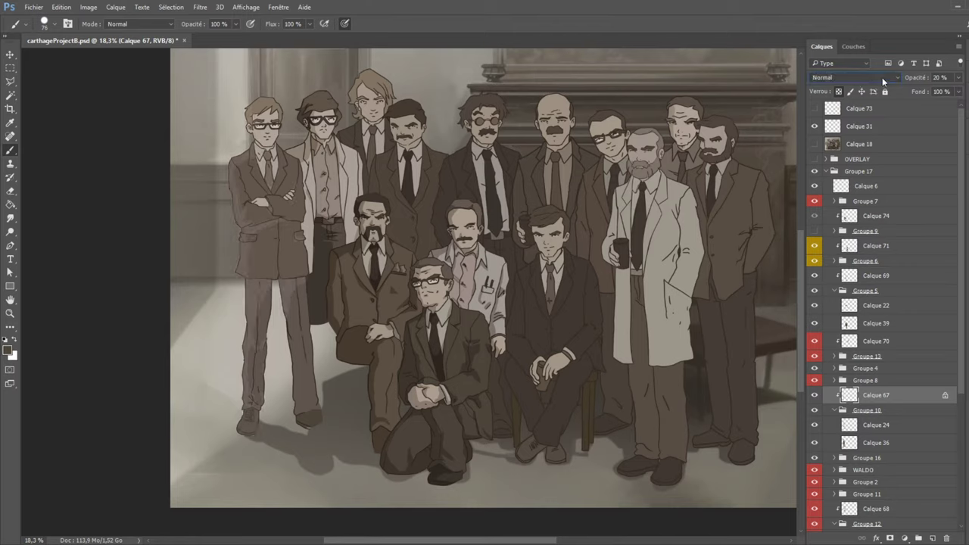
{"action": "left_click_drag", "start_coordinate": [959, 77], "coordinate": [966, 87]}
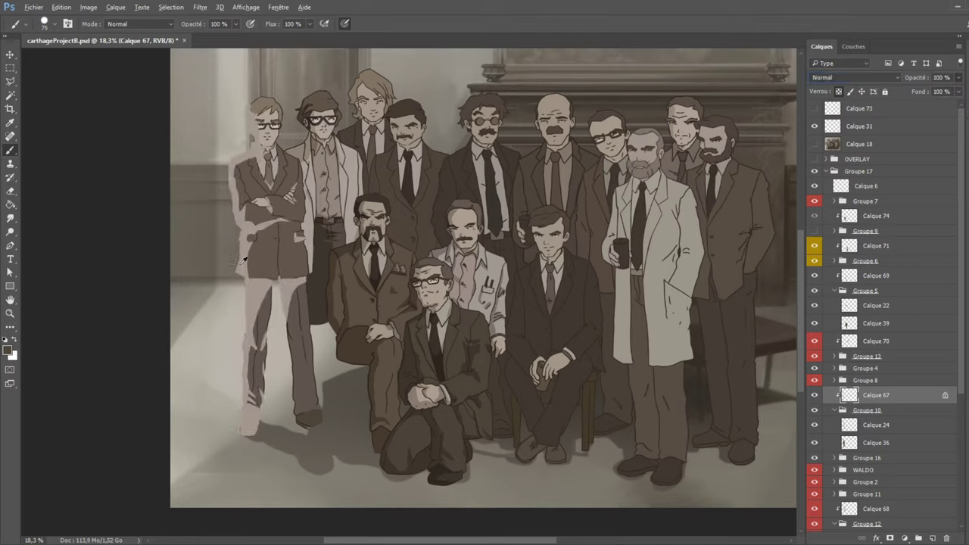
{"action": "key", "text": "ctrl+alt+z"}
{"action": "key", "text": "ctrl+alt+z"}
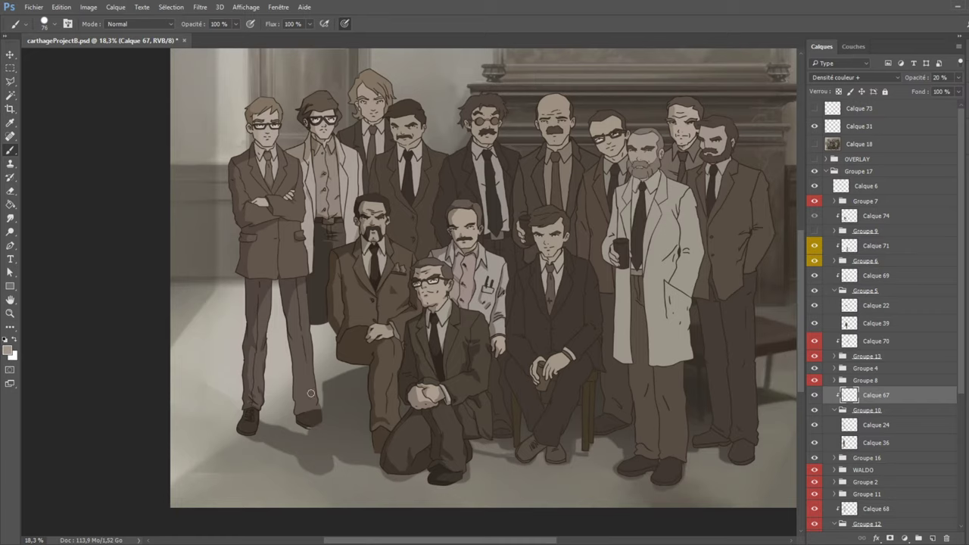
Paint the shadow over the standing man's rear trouser leg on Calque 67 with a sampled dark colour, and show Groupe 9 again.
{"action": "left_click", "coordinate": [288, 294], "text": "alt"}
{"action": "mouse_move", "coordinate": [294, 347]}
{"action": "left_mouse_down"}
{"action": "mouse_move", "coordinate": [298, 424]}
{"action": "mouse_move", "coordinate": [324, 397]}
{"action": "left_mouse_up"}
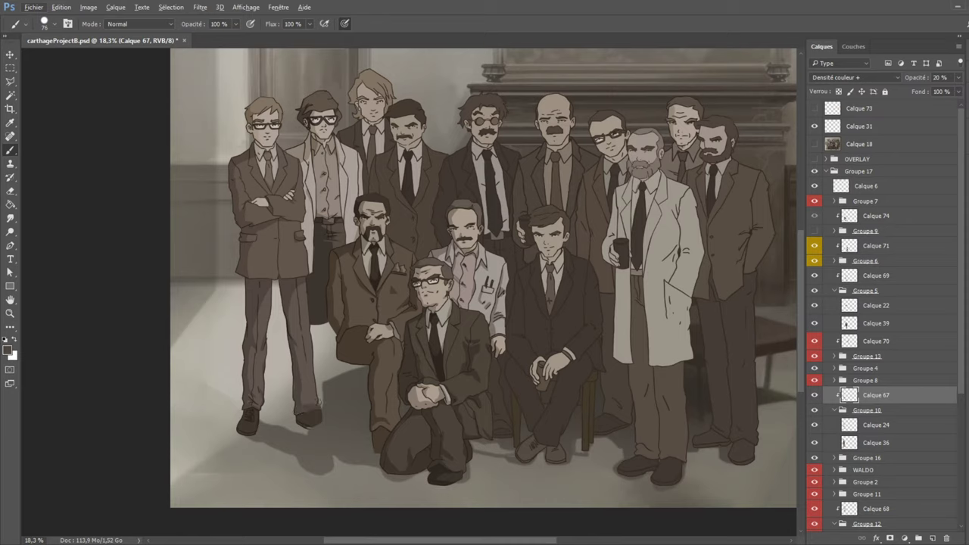
{"action": "left_click", "coordinate": [307, 410]}
{"action": "left_click", "coordinate": [814, 230]}
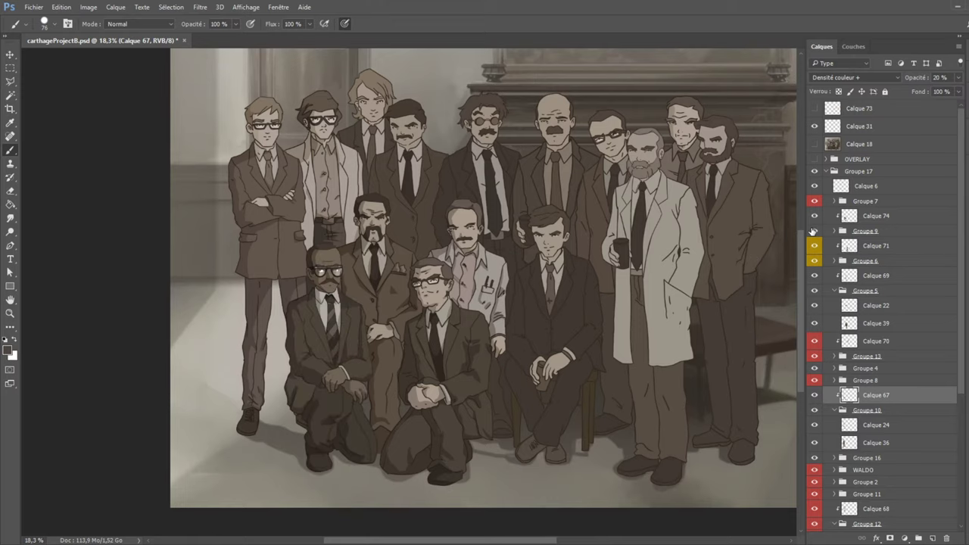
Try the Normal blend mode on Calque 69 to expose its shading colour, and undo the change.
{"action": "scroll", "coordinate": [350, 368], "scroll_direction": "up", "scroll_amount": 2}
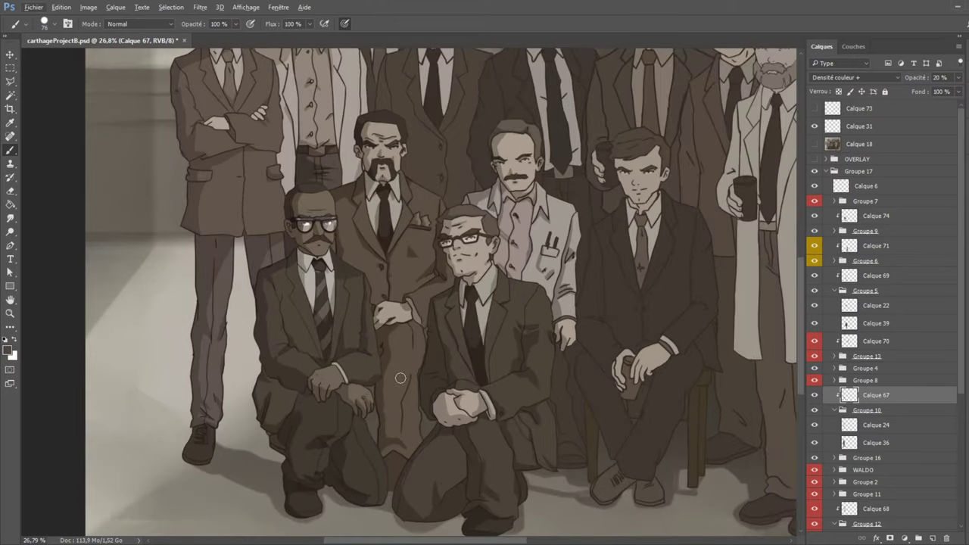
{"action": "left_click", "coordinate": [863, 279]}
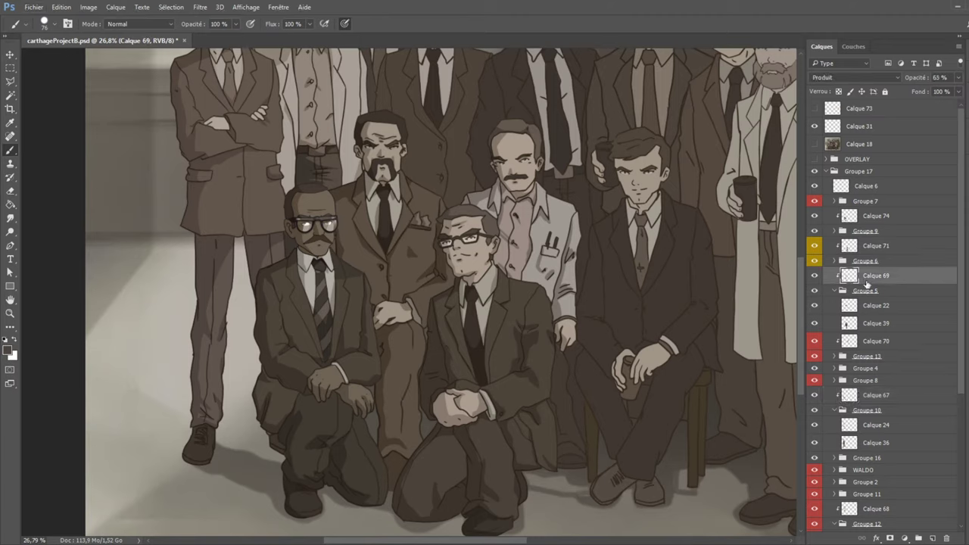
{"action": "scroll", "coordinate": [870, 76], "scroll_direction": "up", "scroll_amount": 3}
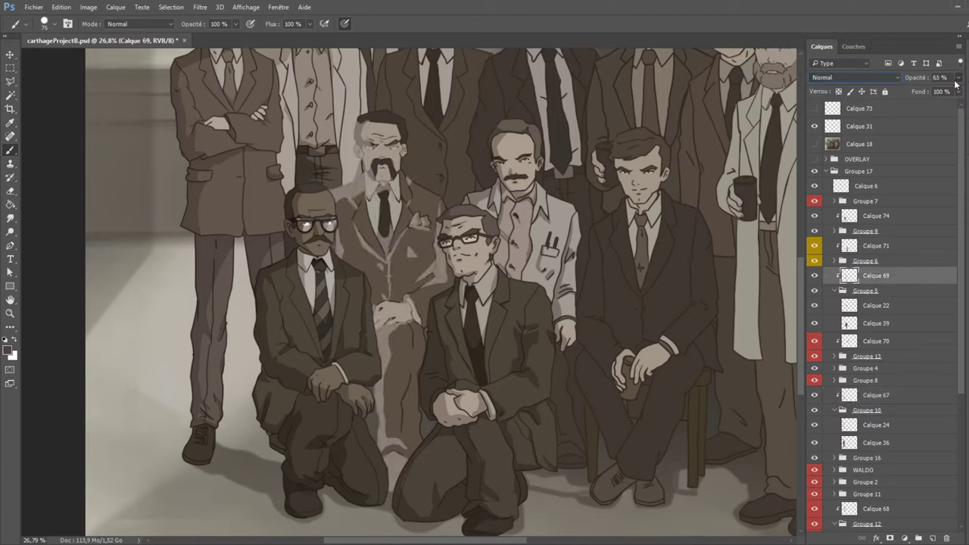
{"action": "left_click_drag", "start_coordinate": [958, 77], "coordinate": [962, 95]}
{"action": "key", "text": "ctrl+alt+z"}
{"action": "key", "text": "ctrl+alt+z"}
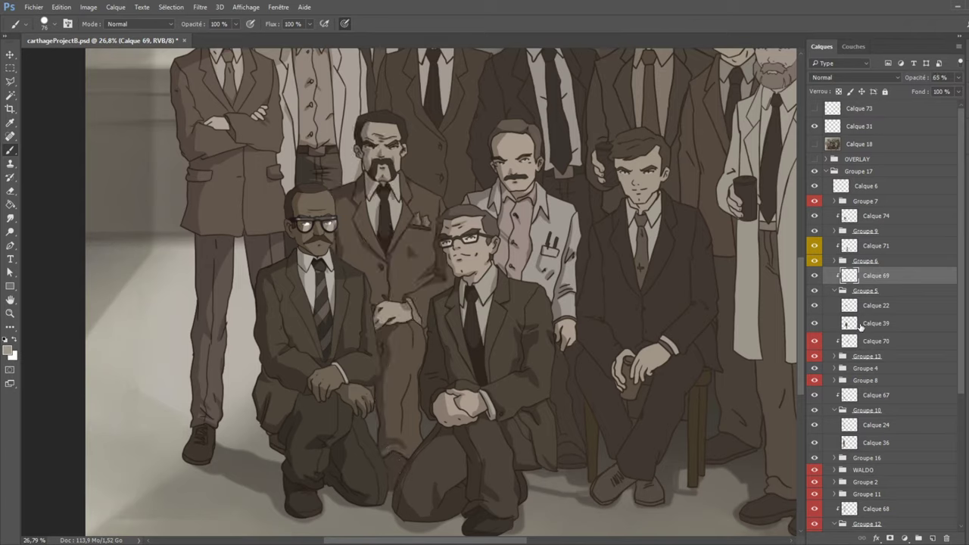
Toggle Calque 39 to identify its contents, lock its transparent pixels, and switch to a dark foreground colour.
{"action": "left_click", "coordinate": [863, 326]}
{"action": "left_click", "coordinate": [815, 323]}
{"action": "left_click", "coordinate": [815, 323]}
{"action": "left_click", "coordinate": [839, 92]}
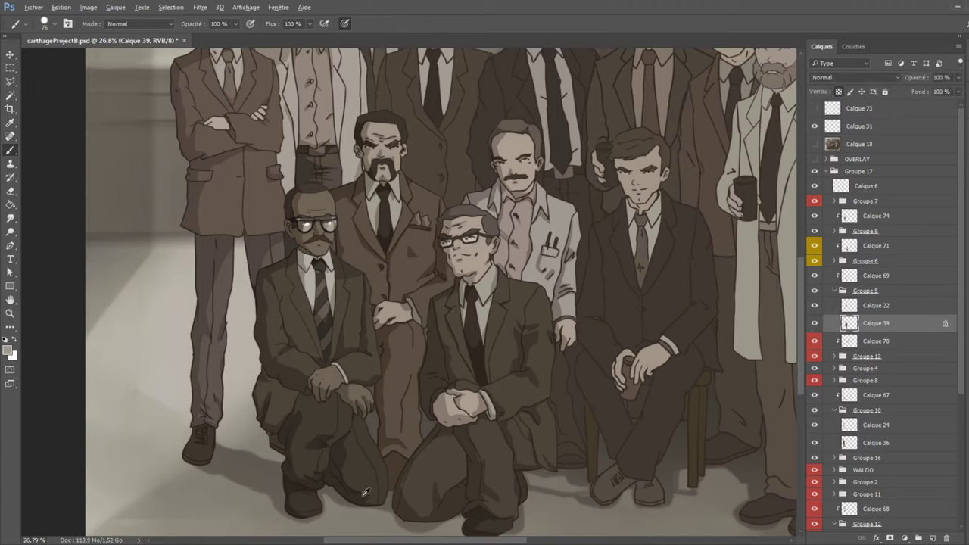
{"action": "key", "text": "d"}
{"action": "key", "text": "ctrl+0"}
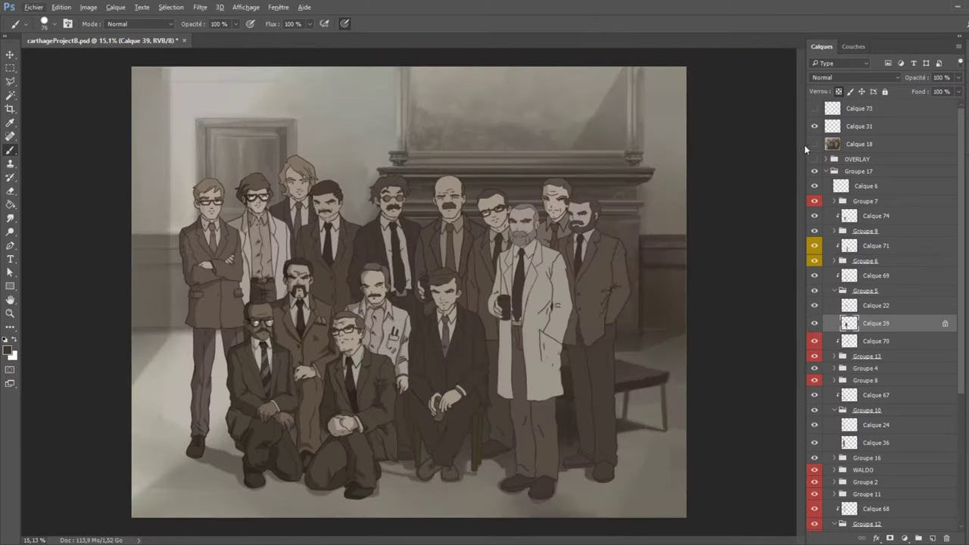
Compare the group with Calque 18, and check which layer holds the dark-haired man with a moustache in the back row.
{"action": "left_click", "coordinate": [814, 144]}
{"action": "left_click", "coordinate": [814, 144]}
{"action": "scroll", "coordinate": [311, 215], "scroll_direction": "up", "scroll_amount": 6}
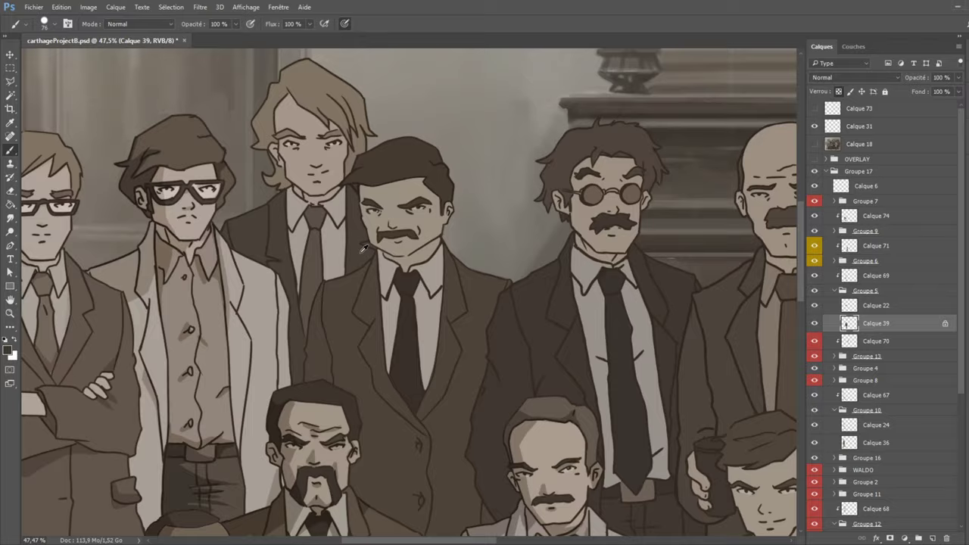
{"action": "scroll", "coordinate": [365, 249], "scroll_direction": "up", "scroll_amount": 2}
{"action": "left_click", "coordinate": [455, 216], "text": "ctrl"}
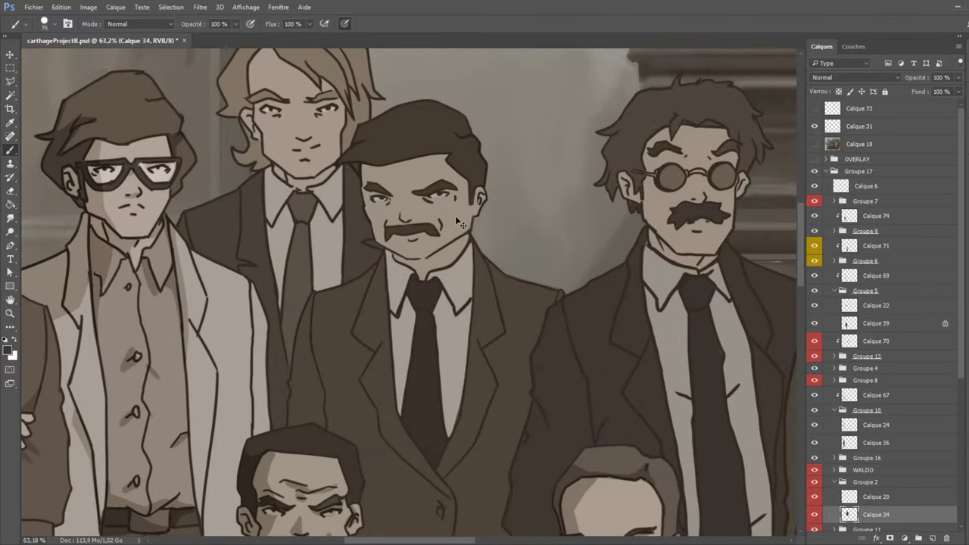
{"action": "left_click", "coordinate": [814, 514]}
{"action": "left_click", "coordinate": [814, 514]}
{"action": "scroll", "coordinate": [342, 413], "scroll_direction": "down", "scroll_amount": 2}
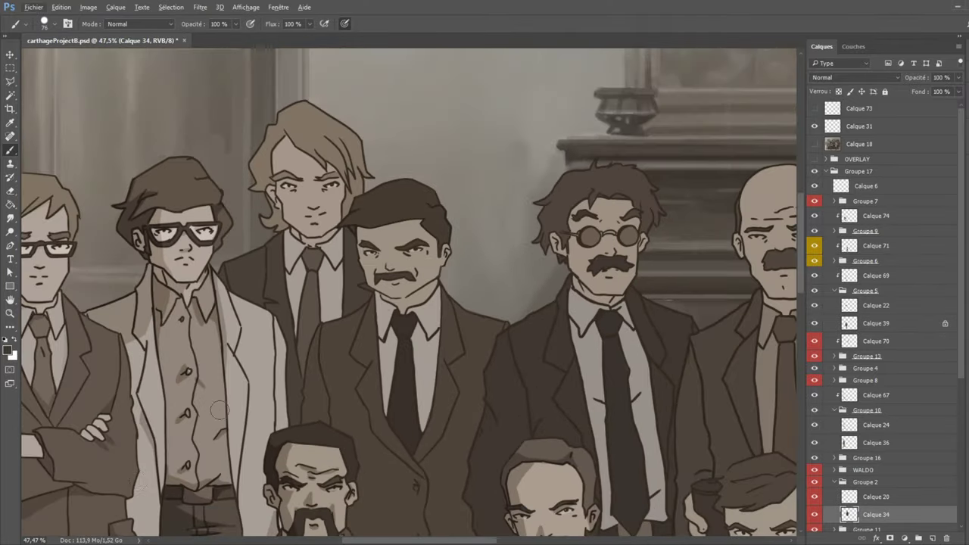
{"action": "scroll", "coordinate": [303, 340], "scroll_direction": "down", "scroll_amount": 3}
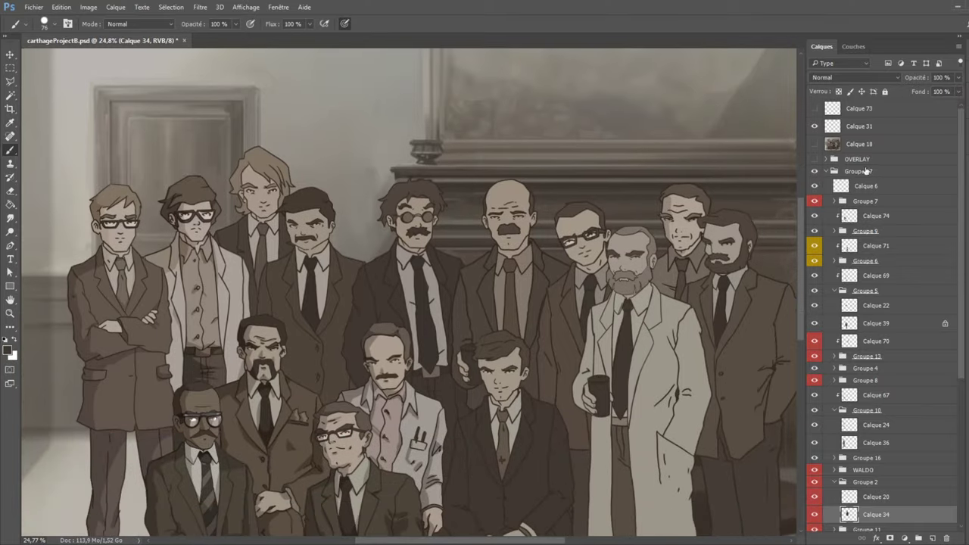
Check the orange marks on Calque 73, add a new layer above it, and activate the Eyedropper.
{"action": "left_click", "coordinate": [814, 108]}
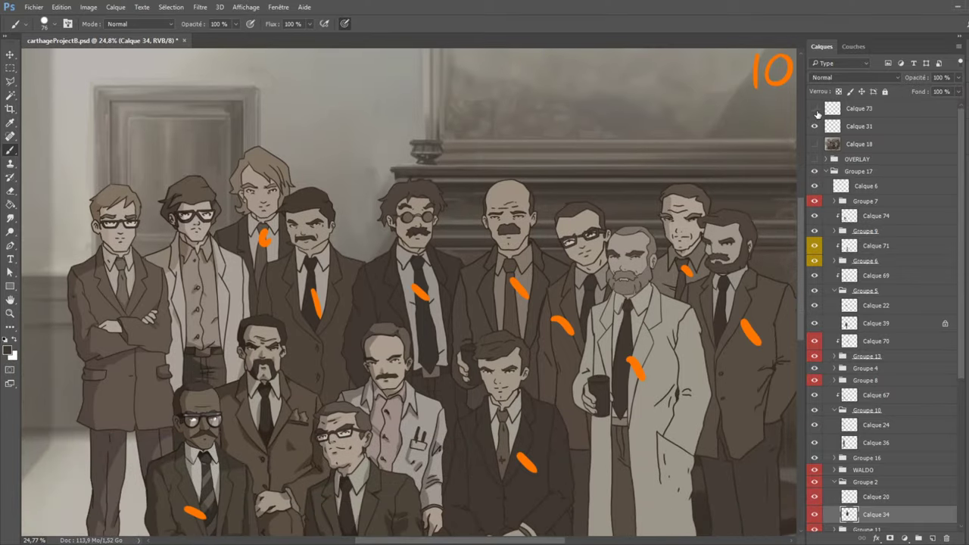
{"action": "left_click", "coordinate": [814, 108]}
{"action": "left_click", "coordinate": [858, 108]}
{"action": "left_click", "coordinate": [932, 537]}
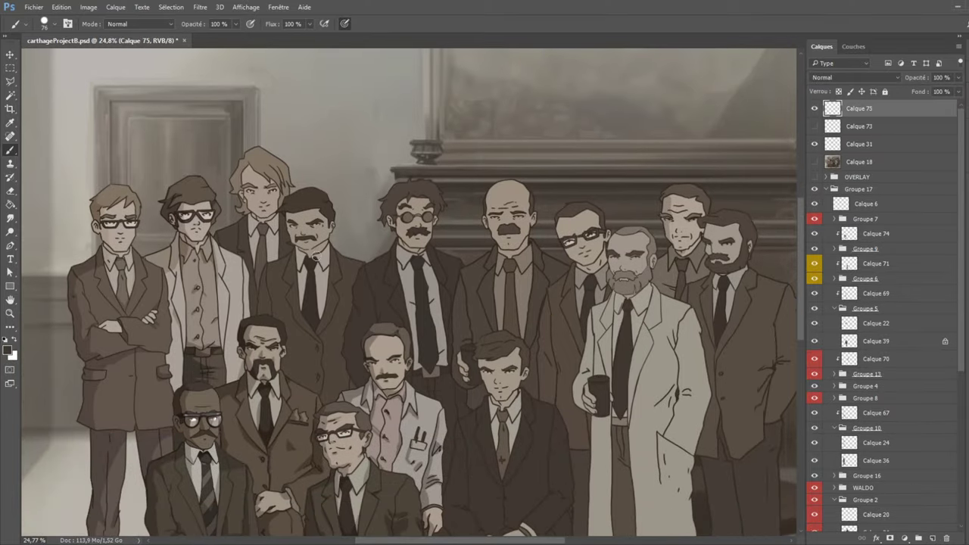
{"action": "key", "text": "i"}
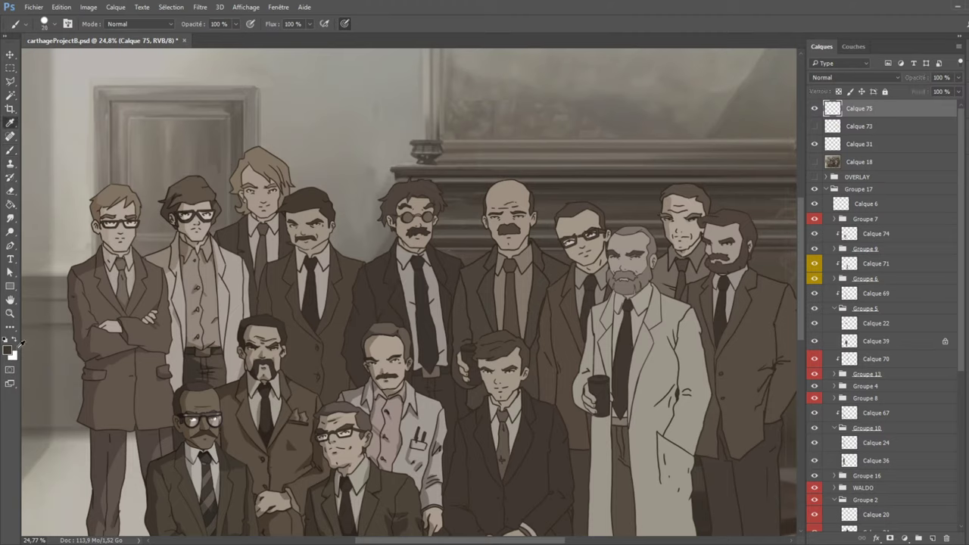
Number the figures of the group in red on Calque 75, starting with 1 to 4 across the back row.
{"action": "key", "text": "b"}
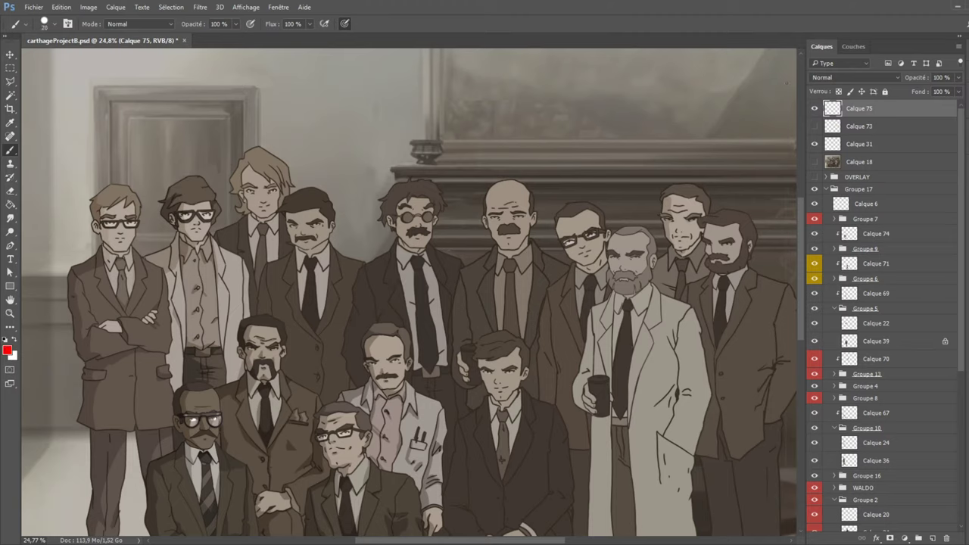
{"action": "key", "text": "ctrl+z"}
{"action": "scroll", "coordinate": [466, 250], "scroll_direction": "up", "scroll_amount": 3}
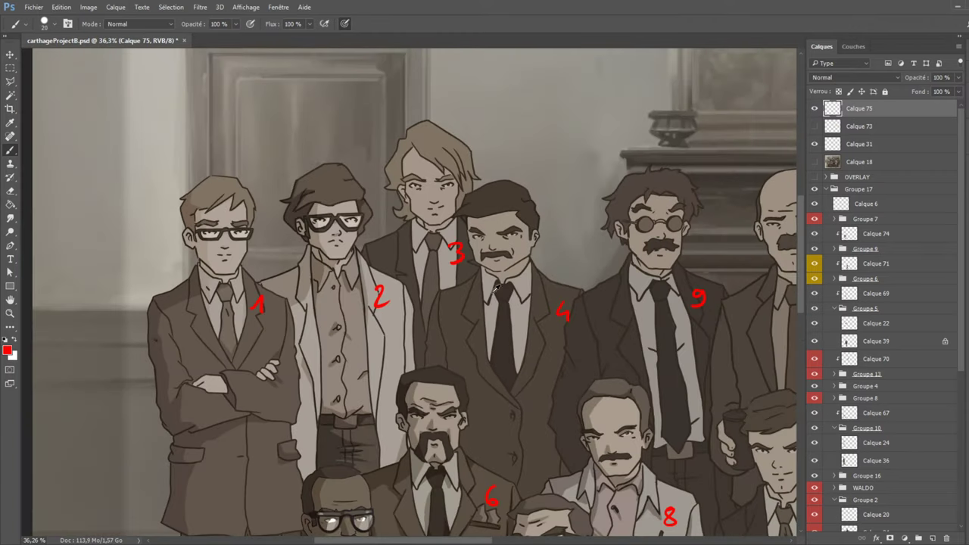
Select Calque 34 for figure 4, sample the dark hair colour of figure 6, and toggle the layer to check its contents.
{"action": "left_click", "coordinate": [468, 313], "text": "ctrl"}
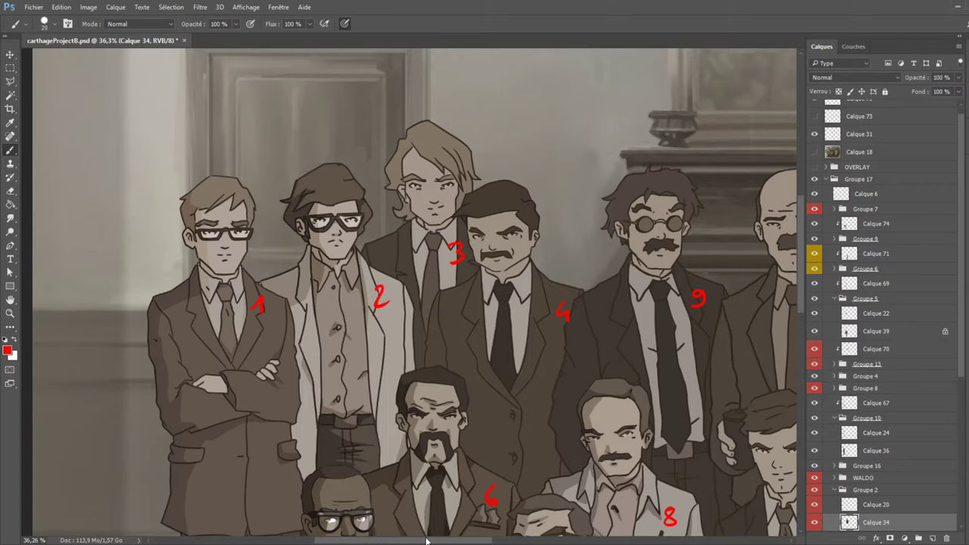
{"action": "scroll", "coordinate": [342, 313], "scroll_direction": "up", "scroll_amount": 5}
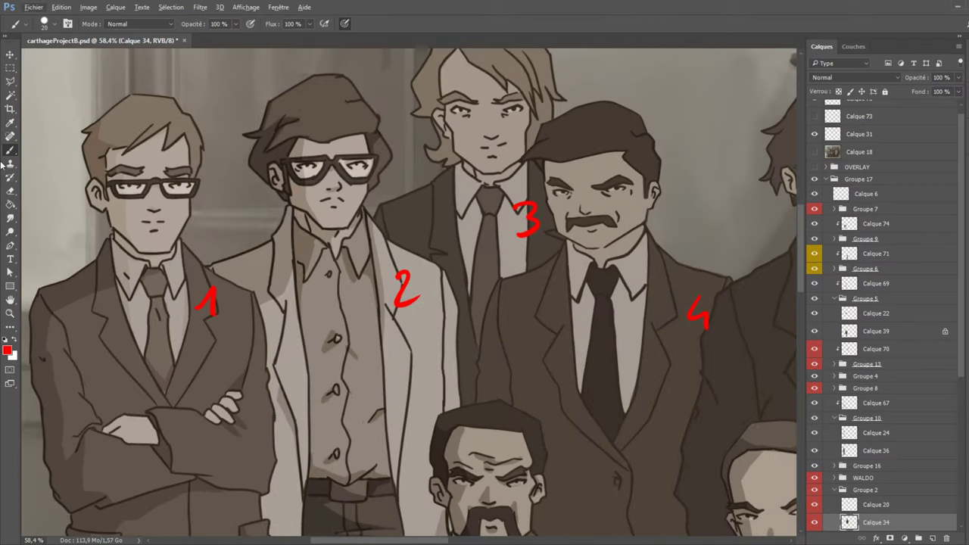
{"action": "left_click", "coordinate": [489, 411], "text": "alt"}
{"action": "scroll", "coordinate": [666, 424], "scroll_direction": "down", "scroll_amount": 1}
{"action": "left_click", "coordinate": [814, 522]}
{"action": "left_click", "coordinate": [813, 523]}
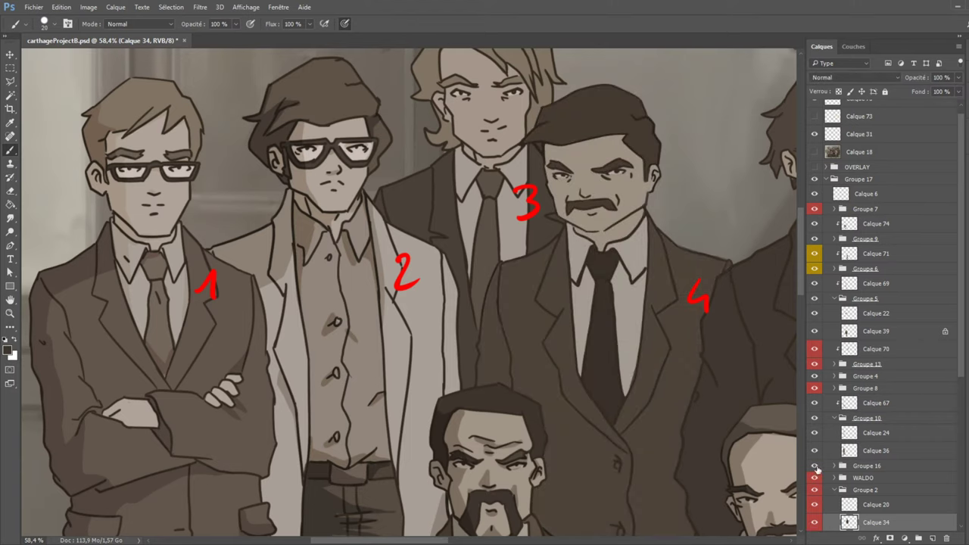
Select Calque 39 of figure 6 and hide Calque 69 and Groupe 5 to uncover figure 4's suit.
{"action": "scroll", "coordinate": [842, 469], "scroll_direction": "down", "scroll_amount": 3}
{"action": "scroll", "coordinate": [526, 397], "scroll_direction": "down", "scroll_amount": 2}
{"action": "left_click", "coordinate": [517, 404], "text": "ctrl"}
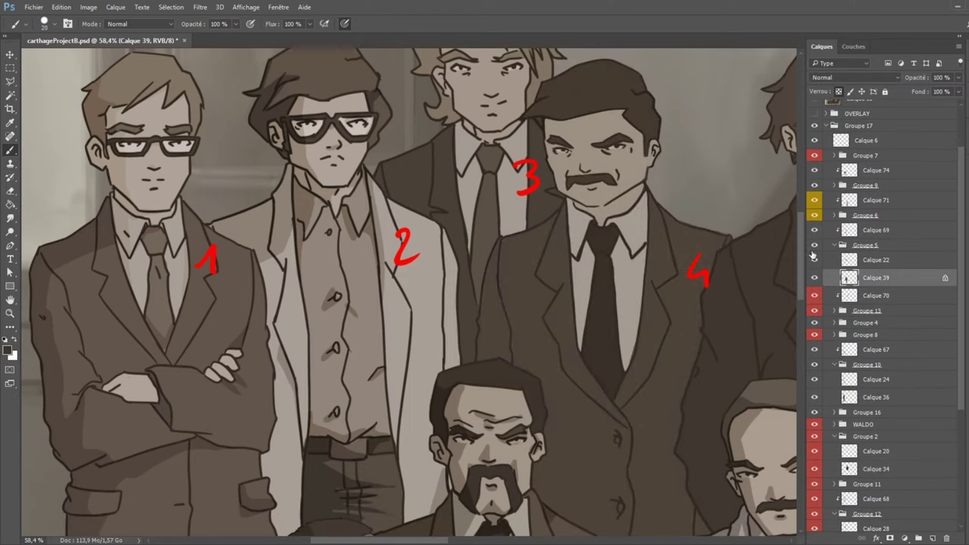
{"action": "left_click", "coordinate": [815, 229]}
{"action": "left_click", "coordinate": [815, 245]}
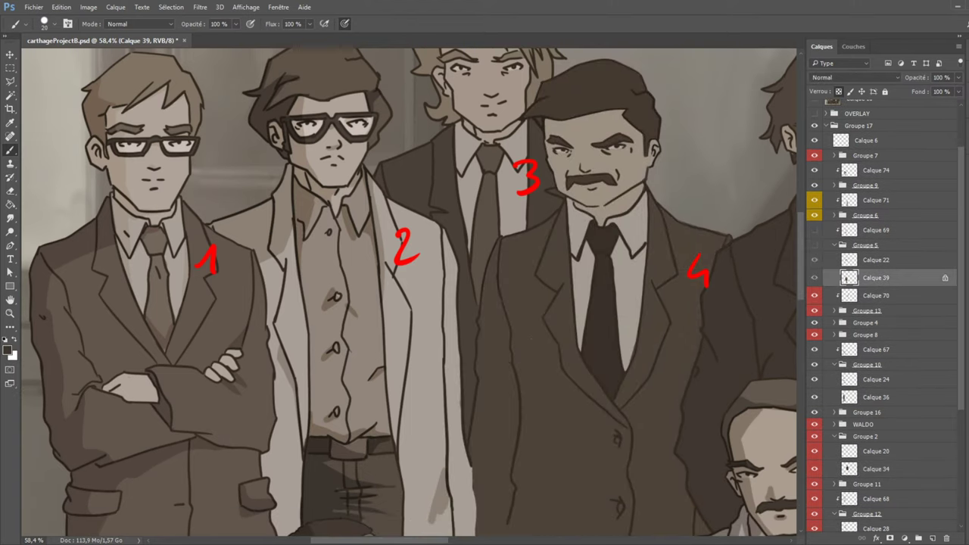
Check Calque 34's contents, add a new layer for figure 4, and clip it directly above Groupe 2.
{"action": "left_click", "coordinate": [531, 337], "text": "ctrl"}
{"action": "left_click", "coordinate": [814, 470]}
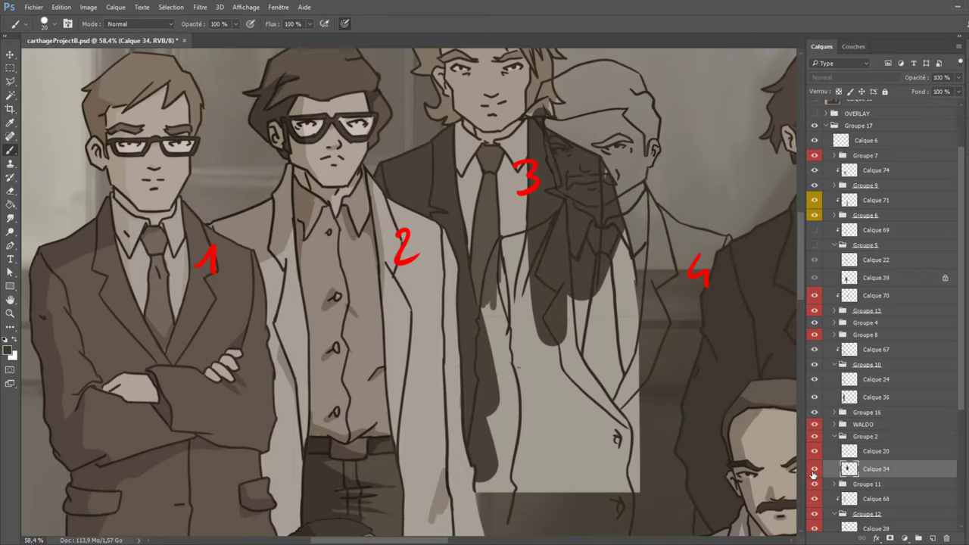
{"action": "left_click", "coordinate": [814, 469]}
{"action": "left_click", "coordinate": [933, 538]}
{"action": "key", "text": "ctrl+alt+g"}
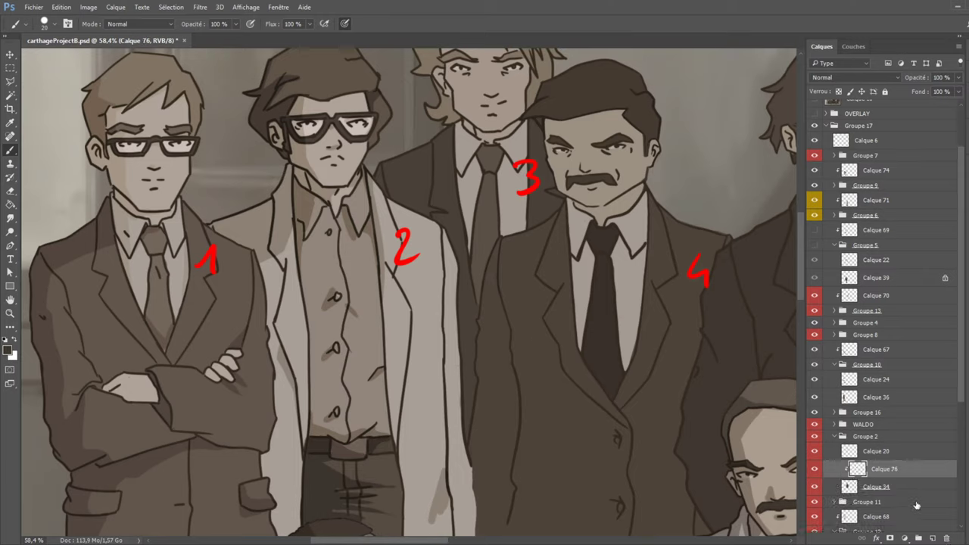
{"action": "left_click_drag", "start_coordinate": [869, 474], "coordinate": [909, 430]}
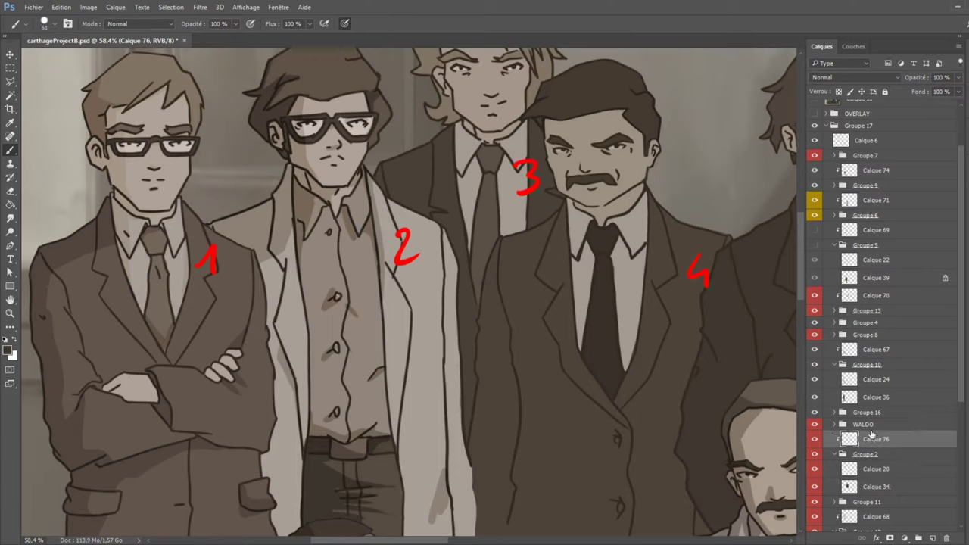
Paint a first shadow on figure 4's shoulder, set the layer's blend mode to Produit, and compare with Calque 18.
{"action": "left_click_drag", "start_coordinate": [527, 237], "coordinate": [556, 209]}
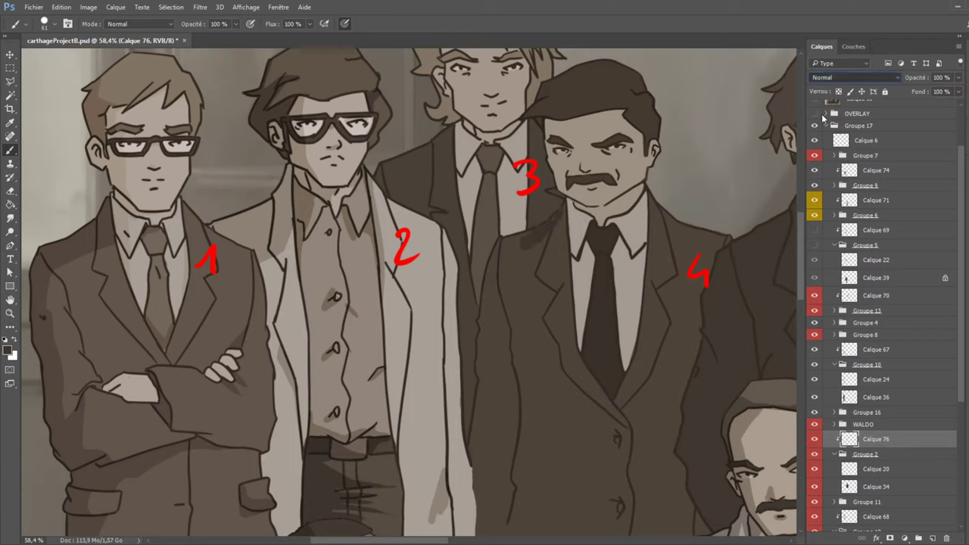
{"action": "key", "text": "shift+alt+m"}
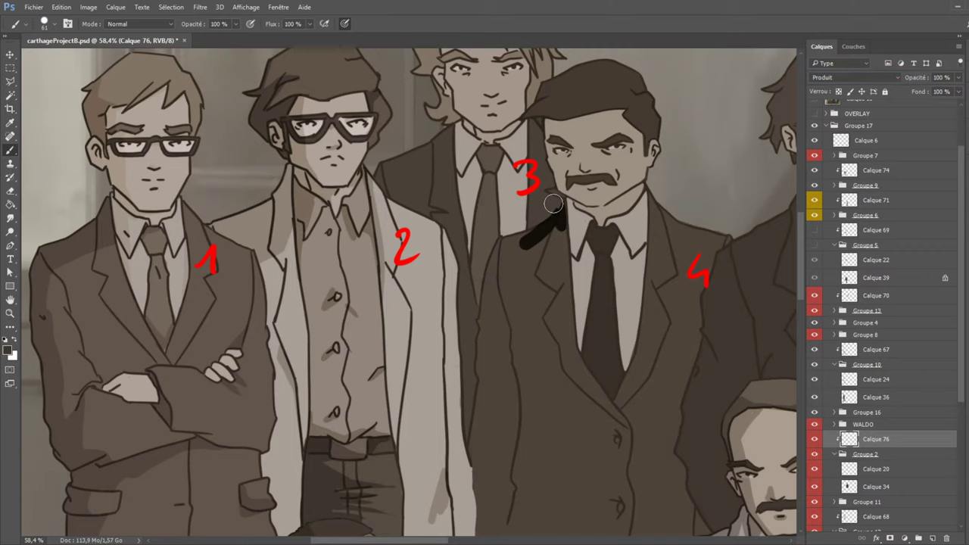
{"action": "scroll", "coordinate": [833, 151], "scroll_direction": "up", "scroll_amount": 2}
{"action": "left_click", "coordinate": [815, 134]}
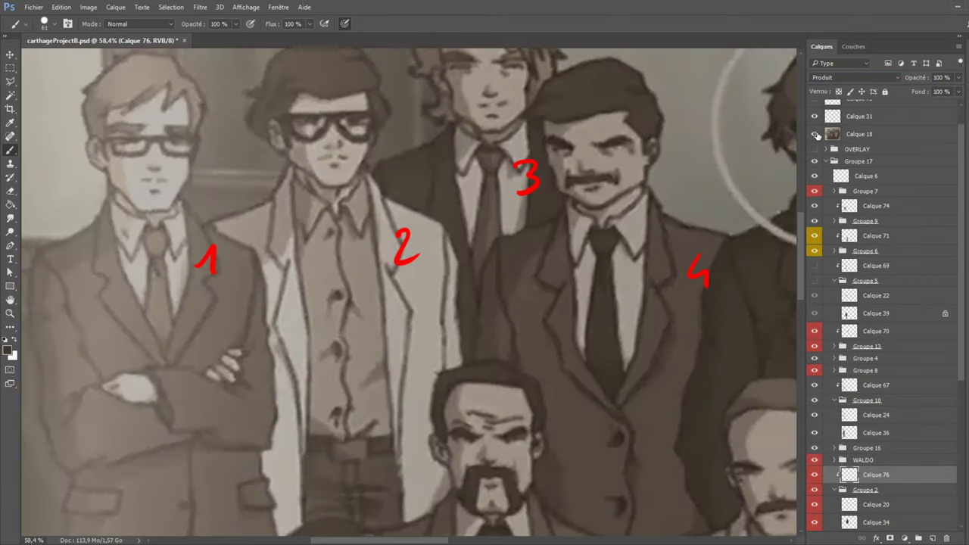
{"action": "left_click", "coordinate": [816, 134]}
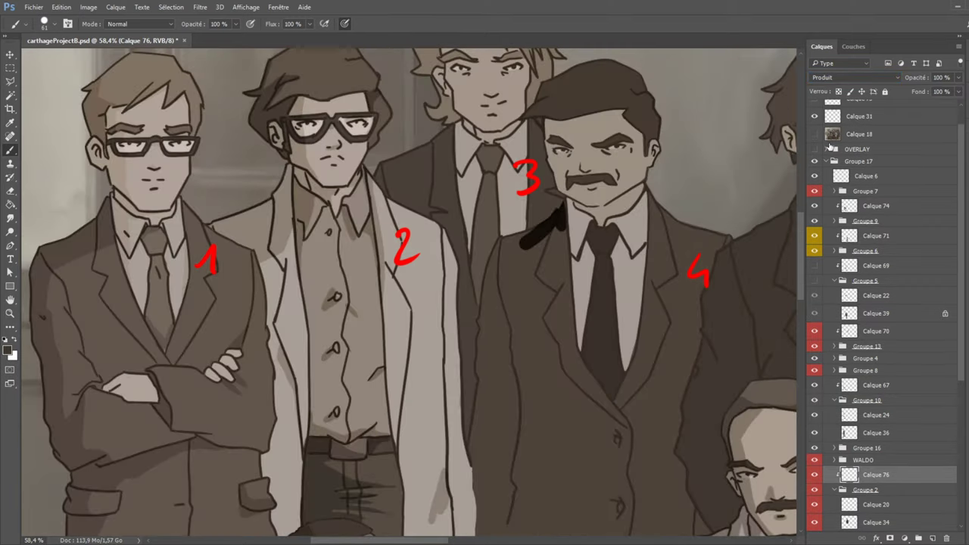
Shade figure 4's neck under the chin with a 24 px brush, using Calque 18 as reference.
{"action": "key", "text": "bracketleft"}
{"action": "key", "text": "bracketleft"}
{"action": "key", "text": "bracketleft"}
{"action": "key", "text": "bracketleft"}
{"action": "left_click_drag", "start_coordinate": [589, 218], "coordinate": [606, 207]}
{"action": "left_click", "coordinate": [814, 134]}
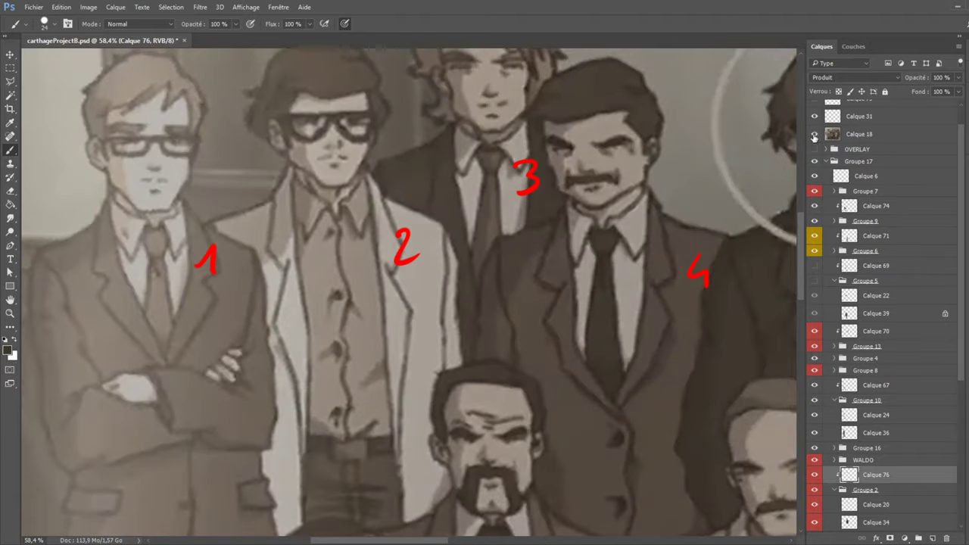
{"action": "left_click", "coordinate": [815, 135]}
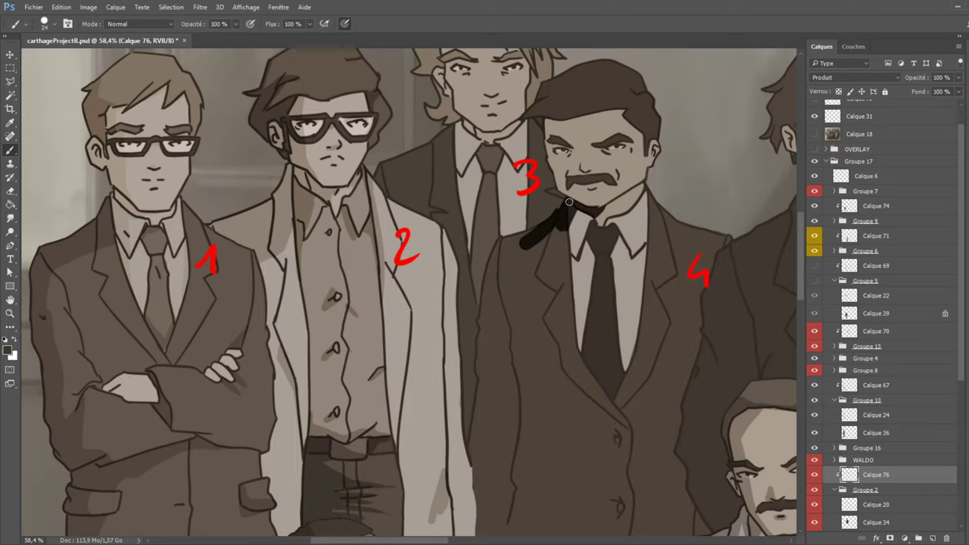
Widen the shadow from figure 4's neck onto the shoulder, checking it against Calque 18.
{"action": "left_click", "coordinate": [814, 134]}
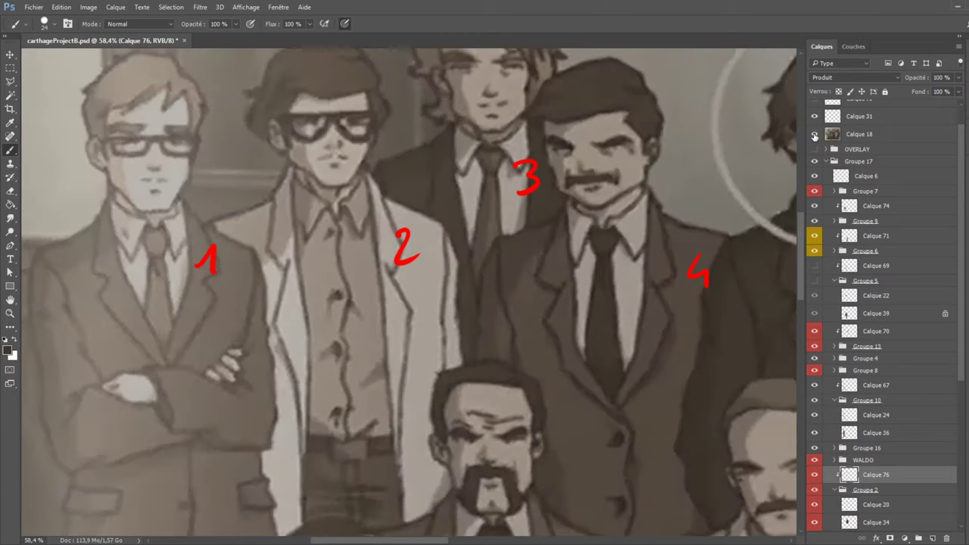
{"action": "left_click", "coordinate": [814, 134]}
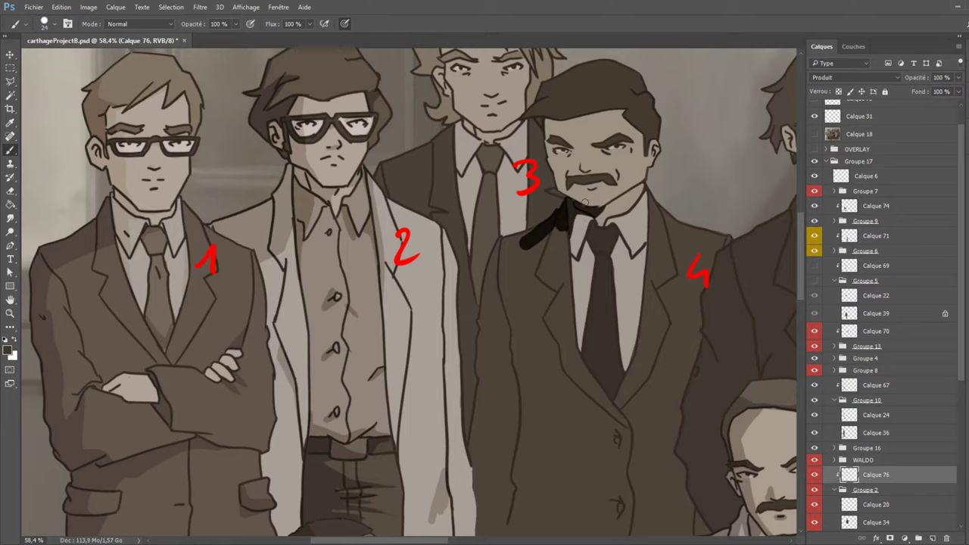
{"action": "left_click", "coordinate": [815, 135]}
{"action": "left_click", "coordinate": [815, 134]}
{"action": "left_click", "coordinate": [815, 135]}
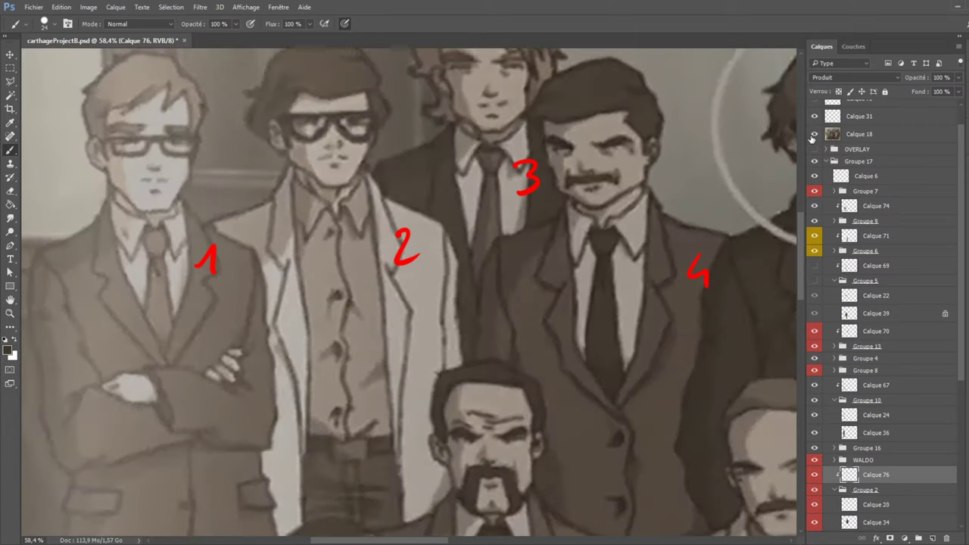
{"action": "left_click", "coordinate": [814, 135]}
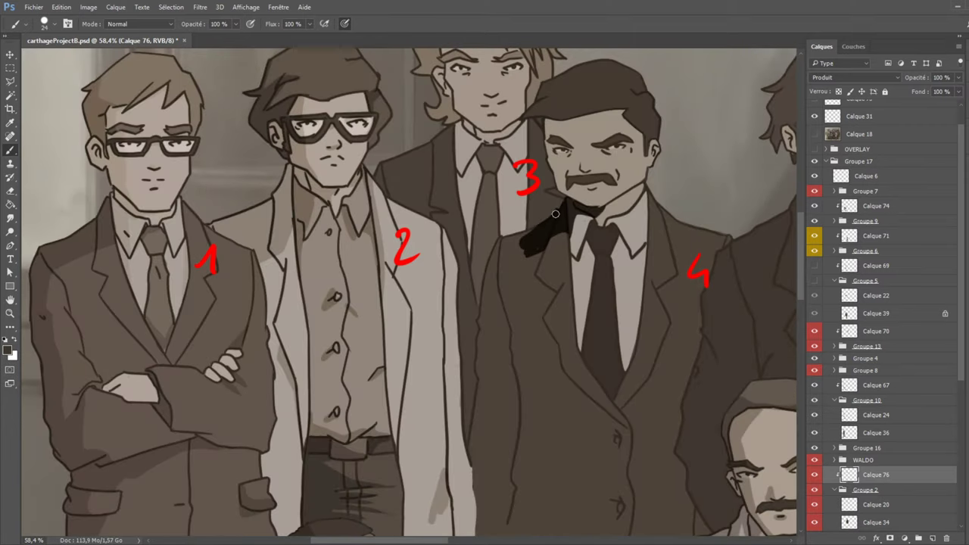
Extend figure 4's shoulder shadow down to the top of the sleeve, following Calque 18.
{"action": "left_click", "coordinate": [816, 136]}
{"action": "left_click", "coordinate": [816, 137]}
{"action": "left_click_drag", "start_coordinate": [502, 301], "coordinate": [530, 249]}
{"action": "mouse_move", "coordinate": [503, 300]}
{"action": "left_mouse_down"}
{"action": "mouse_move", "coordinate": [505, 237]}
{"action": "mouse_move", "coordinate": [504, 297]}
{"action": "mouse_move", "coordinate": [528, 239]}
{"action": "left_mouse_up"}
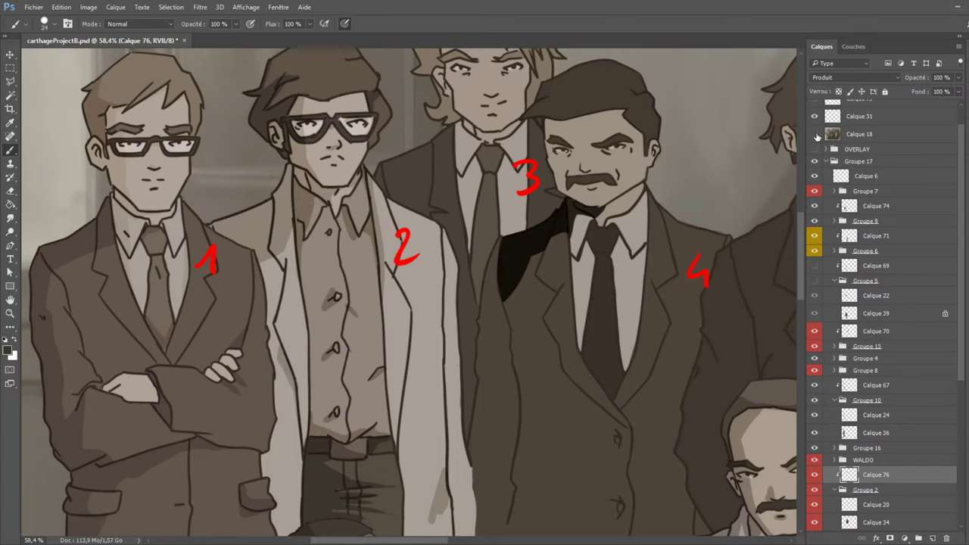
Shade the outer edge of figure 4's sleeve from the armpit down past the elbow, following Calque 18.
{"action": "left_click", "coordinate": [815, 136]}
{"action": "left_click", "coordinate": [816, 136]}
{"action": "left_click_drag", "start_coordinate": [496, 299], "coordinate": [503, 312]}
{"action": "mouse_move", "coordinate": [493, 272]}
{"action": "left_mouse_down"}
{"action": "mouse_move", "coordinate": [495, 294]}
{"action": "mouse_move", "coordinate": [485, 286]}
{"action": "mouse_move", "coordinate": [476, 316]}
{"action": "mouse_move", "coordinate": [489, 290]}
{"action": "mouse_move", "coordinate": [483, 385]}
{"action": "left_mouse_up"}
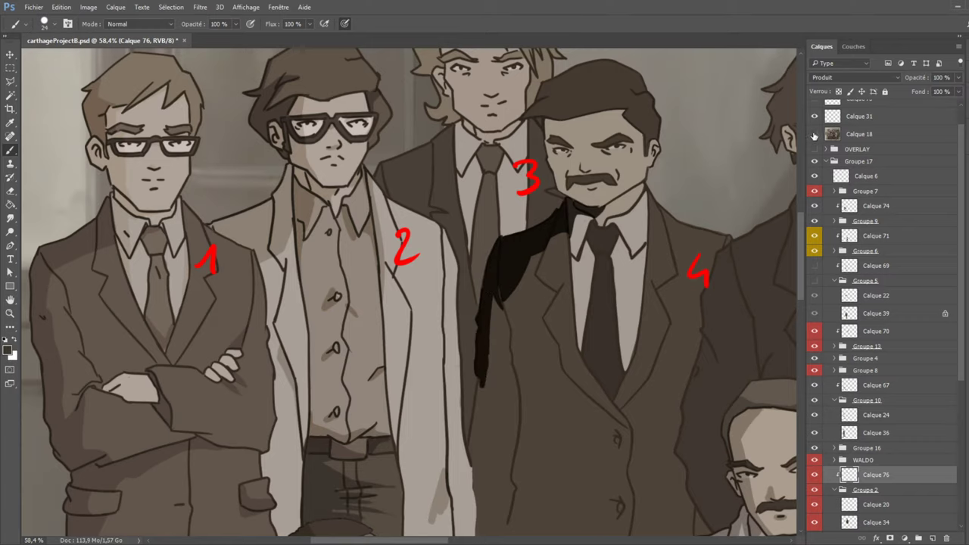
{"action": "left_click", "coordinate": [815, 134]}
{"action": "left_click", "coordinate": [815, 135]}
{"action": "left_click_drag", "start_coordinate": [492, 370], "coordinate": [474, 422]}
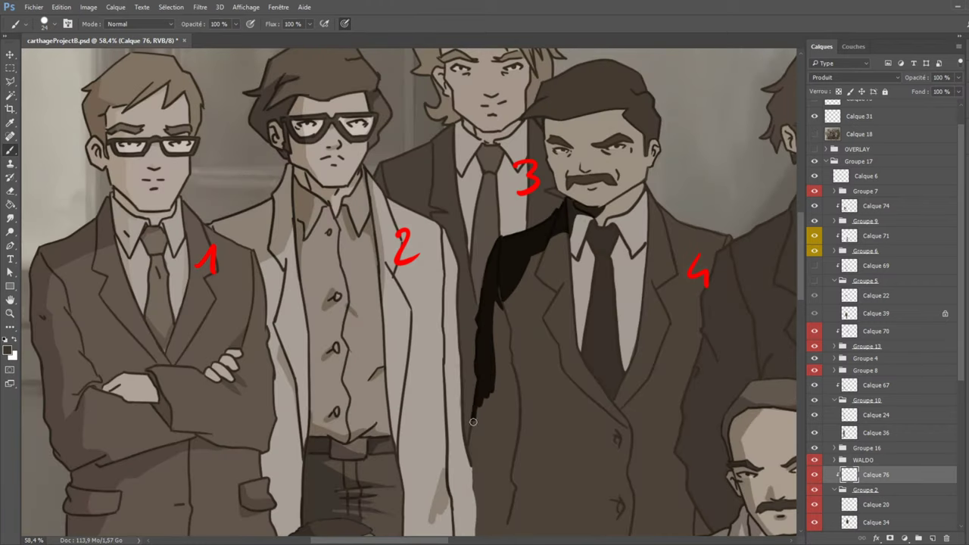
{"action": "left_click_drag", "start_coordinate": [484, 382], "coordinate": [473, 465]}
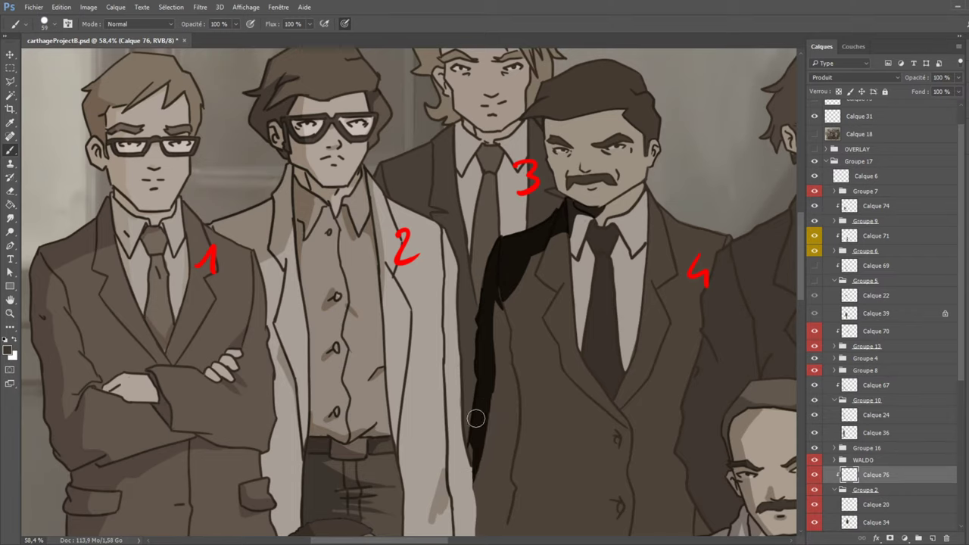
Fill the lower part of figure 4's sleeve with shadow using a 59 px brush, based on Calque 18.
{"action": "left_click", "coordinate": [814, 135]}
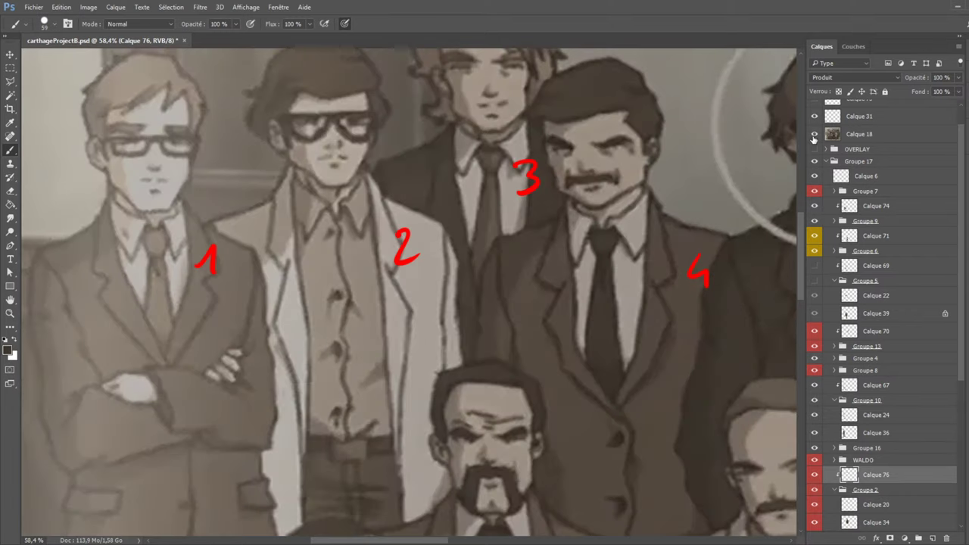
{"action": "left_click", "coordinate": [814, 134]}
{"action": "mouse_move", "coordinate": [511, 352]}
{"action": "left_mouse_down"}
{"action": "mouse_move", "coordinate": [514, 410]}
{"action": "mouse_move", "coordinate": [504, 404]}
{"action": "mouse_move", "coordinate": [500, 493]}
{"action": "mouse_move", "coordinate": [487, 395]}
{"action": "mouse_move", "coordinate": [483, 473]}
{"action": "mouse_move", "coordinate": [474, 443]}
{"action": "mouse_move", "coordinate": [493, 480]}
{"action": "mouse_move", "coordinate": [509, 487]}
{"action": "mouse_move", "coordinate": [495, 514]}
{"action": "left_mouse_up"}
{"action": "left_click_drag", "start_coordinate": [471, 435], "coordinate": [471, 518]}
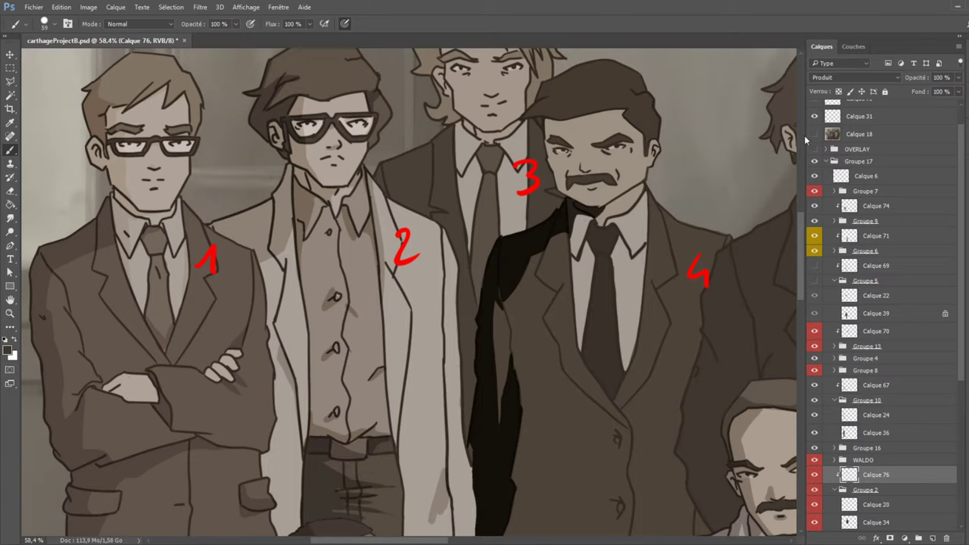
Shade the lower tip of figure 4's shirt and tie above the jacket closure, using Calque 18 as reference.
{"action": "left_click", "coordinate": [814, 135]}
{"action": "left_click", "coordinate": [814, 134]}
{"action": "left_click_drag", "start_coordinate": [576, 330], "coordinate": [604, 376]}
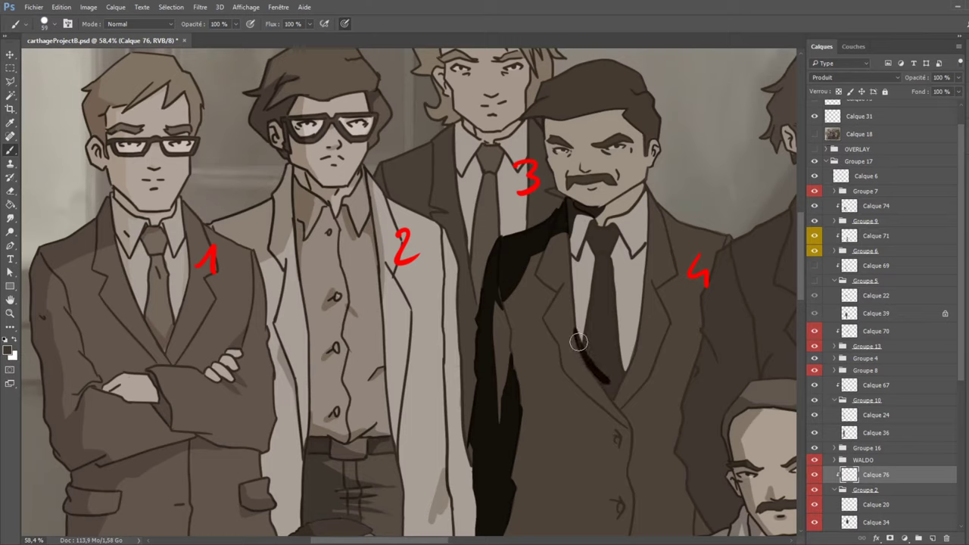
{"action": "mouse_move", "coordinate": [577, 335]}
{"action": "left_mouse_down"}
{"action": "mouse_move", "coordinate": [617, 352]}
{"action": "mouse_move", "coordinate": [611, 365]}
{"action": "mouse_move", "coordinate": [632, 341]}
{"action": "mouse_move", "coordinate": [616, 385]}
{"action": "mouse_move", "coordinate": [621, 365]}
{"action": "mouse_move", "coordinate": [612, 387]}
{"action": "mouse_move", "coordinate": [604, 378]}
{"action": "mouse_move", "coordinate": [612, 393]}
{"action": "mouse_move", "coordinate": [599, 373]}
{"action": "mouse_move", "coordinate": [611, 365]}
{"action": "mouse_move", "coordinate": [594, 365]}
{"action": "mouse_move", "coordinate": [616, 385]}
{"action": "left_mouse_up"}
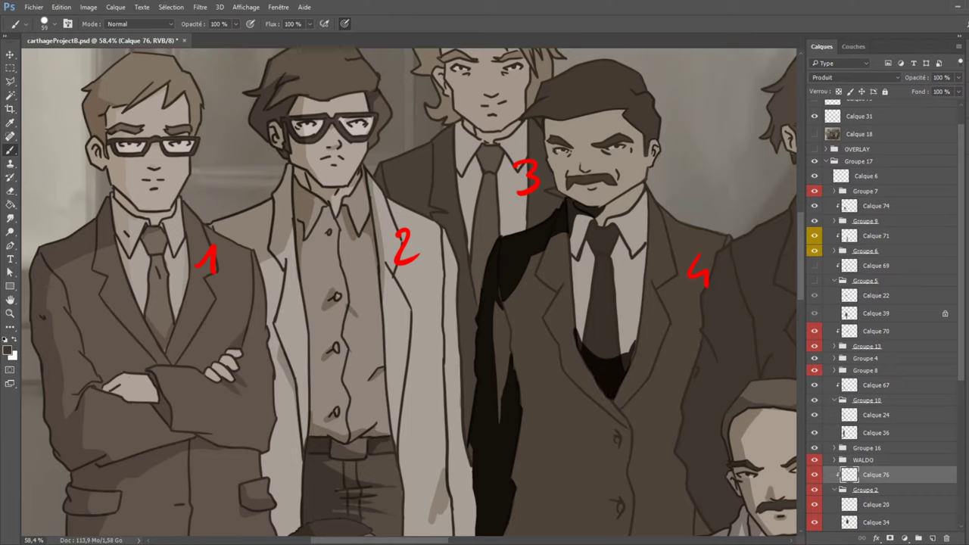
Clean up the shirt shadow's edge along figure 4's lapel with the Eraser and a 14 px brush.
{"action": "key", "text": "e"}
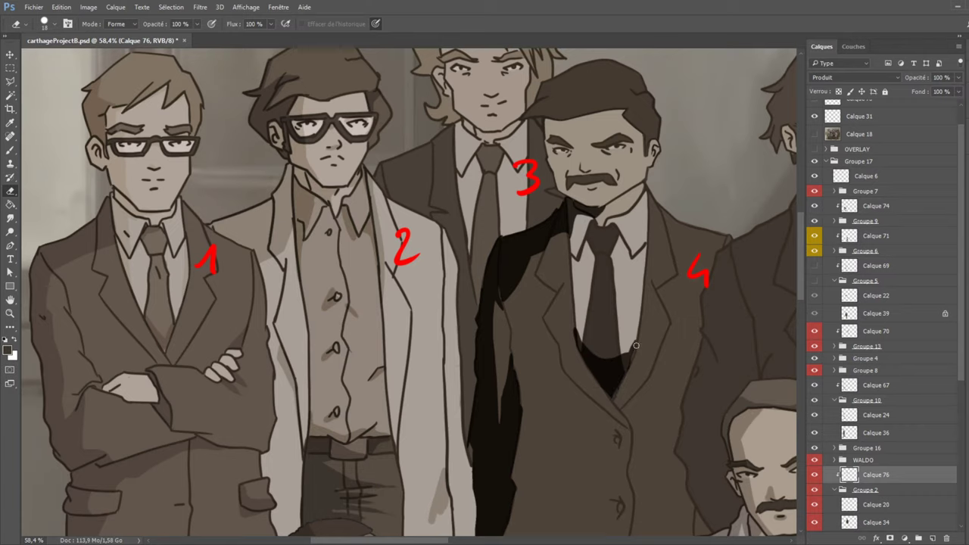
{"action": "left_click", "coordinate": [10, 149]}
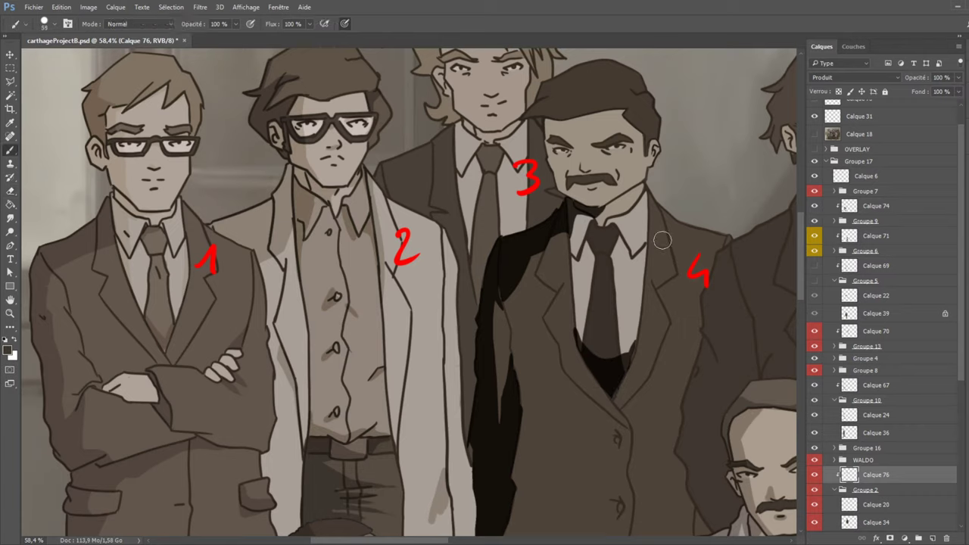
{"action": "key", "text": "bracketleft"}
{"action": "key", "text": "bracketleft"}
{"action": "key", "text": "bracketleft"}
{"action": "key", "text": "bracketleft"}
{"action": "mouse_move", "coordinate": [632, 353]}
{"action": "left_mouse_down"}
{"action": "mouse_move", "coordinate": [635, 342]}
{"action": "mouse_move", "coordinate": [615, 381]}
{"action": "mouse_move", "coordinate": [631, 349]}
{"action": "left_mouse_up"}
Toggle the OVERLAY group, Groupe 17, Calque 75 and Calque 18 to examine what each contributes to the image.
{"action": "left_click", "coordinate": [815, 149]}
{"action": "left_click", "coordinate": [814, 149]}
{"action": "left_click", "coordinate": [815, 149]}
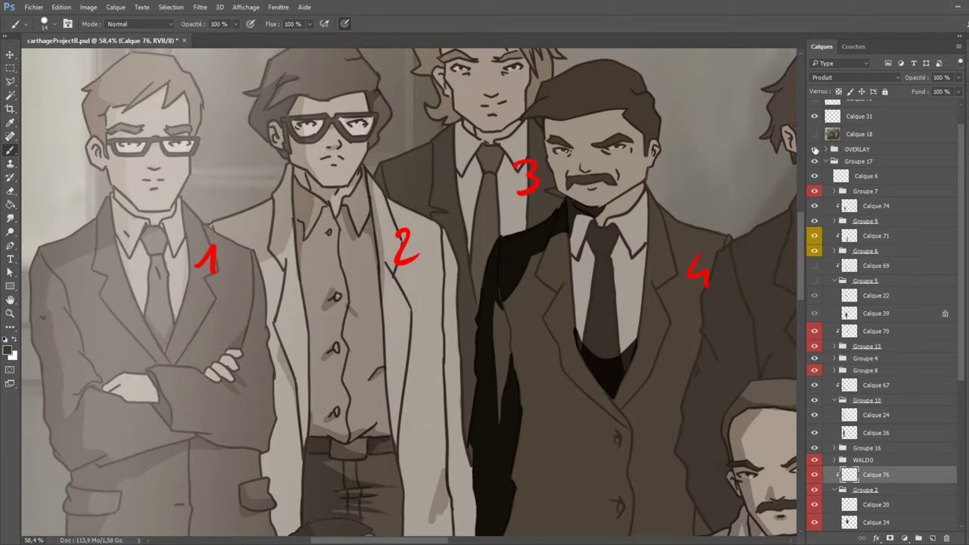
{"action": "left_click", "coordinate": [815, 149]}
{"action": "scroll", "coordinate": [817, 159], "scroll_direction": "up", "scroll_amount": 1}
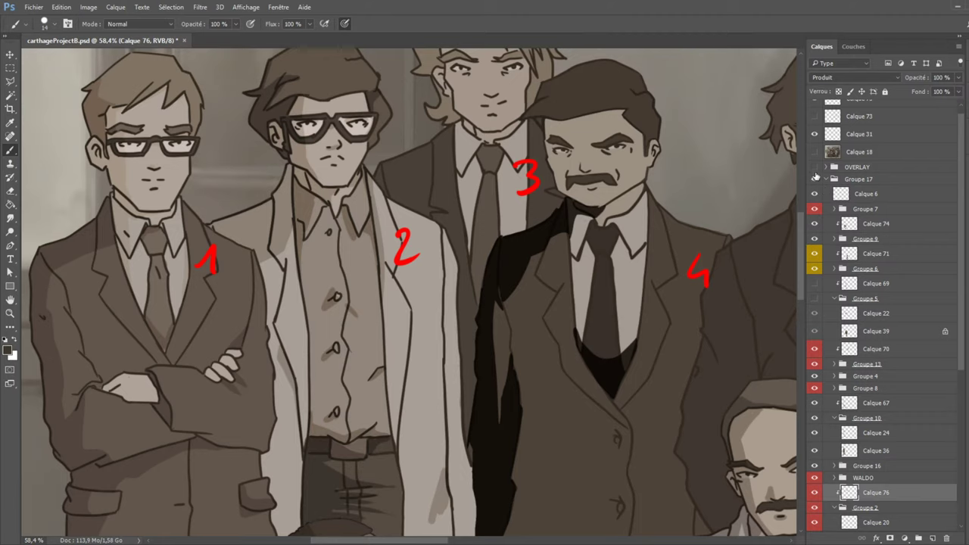
{"action": "left_click", "coordinate": [815, 179]}
{"action": "left_click", "coordinate": [815, 180]}
{"action": "scroll", "coordinate": [814, 185], "scroll_direction": "up", "scroll_amount": 1}
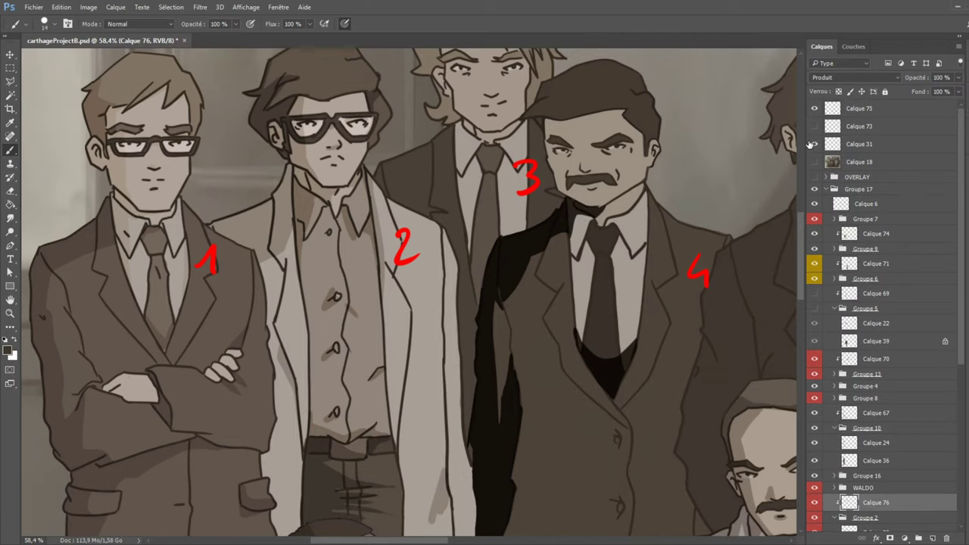
{"action": "left_click", "coordinate": [815, 109]}
{"action": "left_click", "coordinate": [815, 108]}
{"action": "left_click", "coordinate": [813, 162]}
{"action": "left_click", "coordinate": [813, 162]}
{"action": "left_click", "coordinate": [814, 188]}
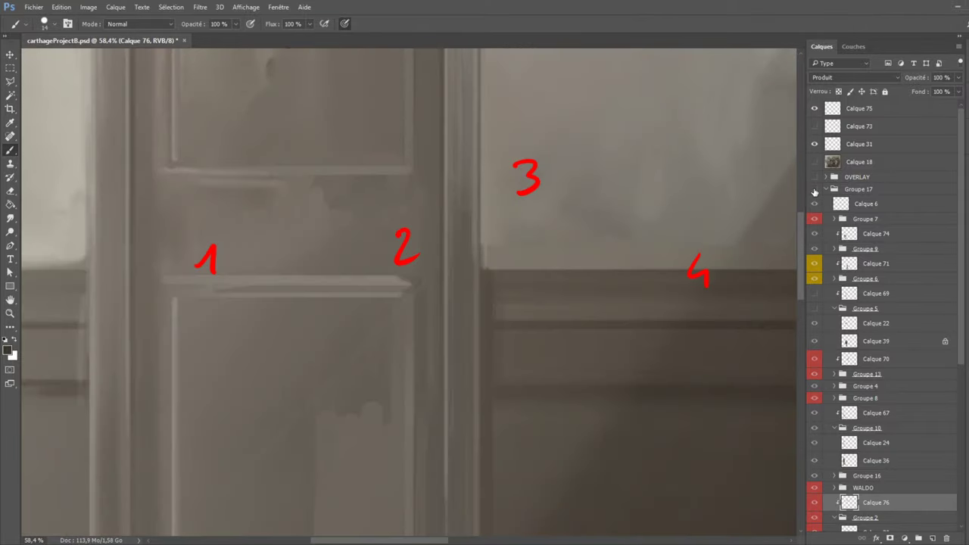
{"action": "left_click", "coordinate": [814, 188]}
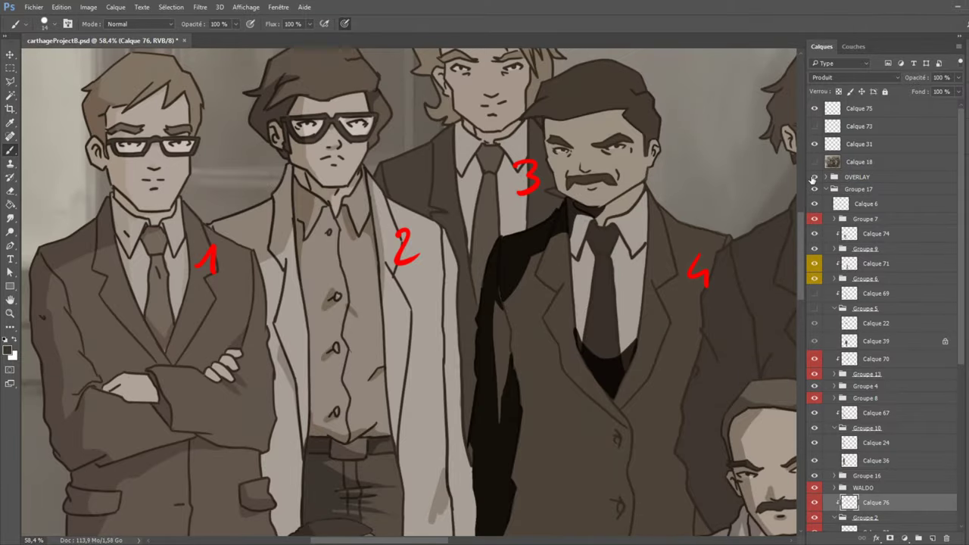
Toggle the OVERLAY group, Groupe 17 and Calque 18 to compare figure 4's shading with the reference sketch.
{"action": "left_click", "coordinate": [814, 177]}
{"action": "left_click", "coordinate": [814, 177]}
{"action": "left_click_drag", "start_coordinate": [438, 540], "coordinate": [460, 540]}
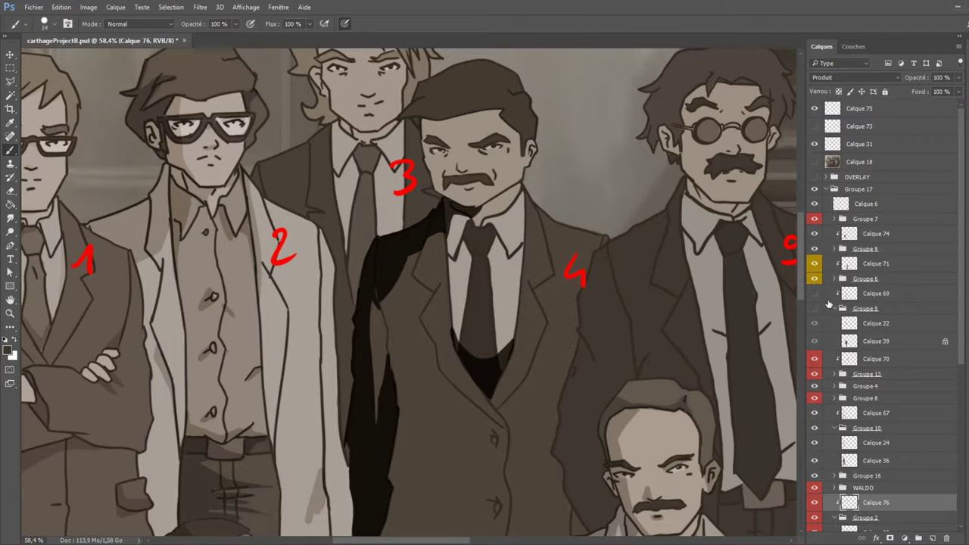
{"action": "left_click", "coordinate": [814, 188]}
{"action": "left_click", "coordinate": [815, 188]}
{"action": "left_click", "coordinate": [814, 167]}
{"action": "left_click", "coordinate": [814, 167]}
{"action": "left_click", "coordinate": [814, 164]}
{"action": "left_click", "coordinate": [813, 164]}
{"action": "left_click", "coordinate": [814, 164]}
{"action": "left_click", "coordinate": [814, 163]}
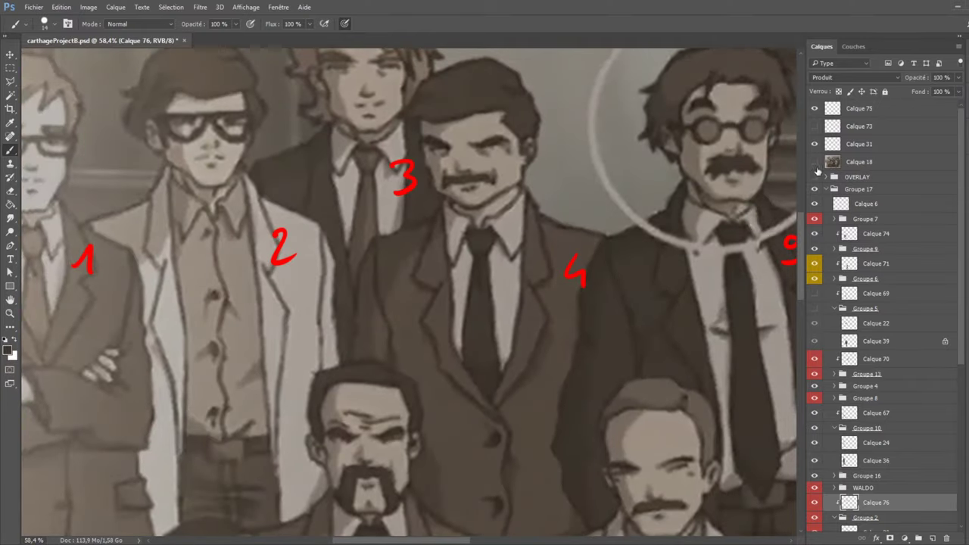
Shade under figure 4's brow nearer his ear and down the shadowed side of his face with a 14 px brush, following Calque 18.
{"action": "left_click_drag", "start_coordinate": [496, 144], "coordinate": [508, 141]}
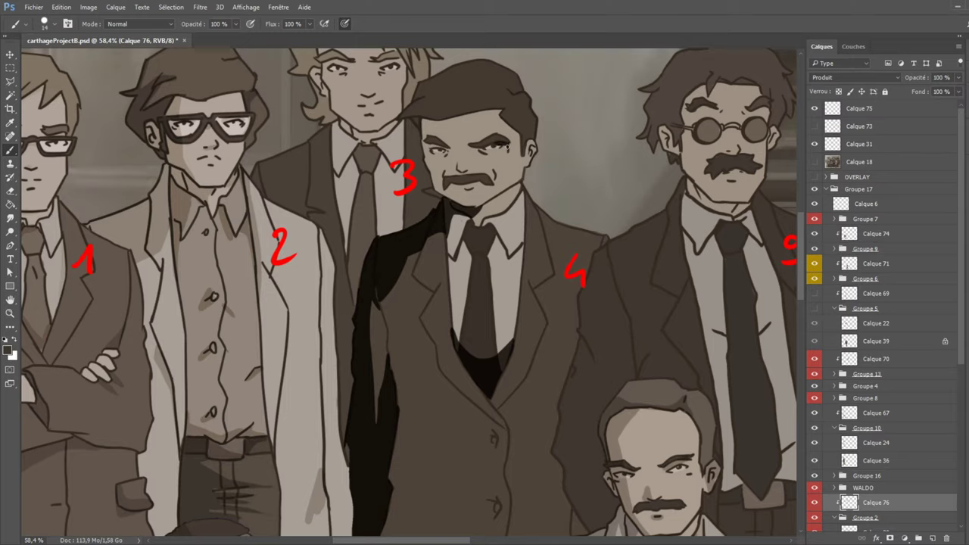
{"action": "left_click", "coordinate": [814, 162]}
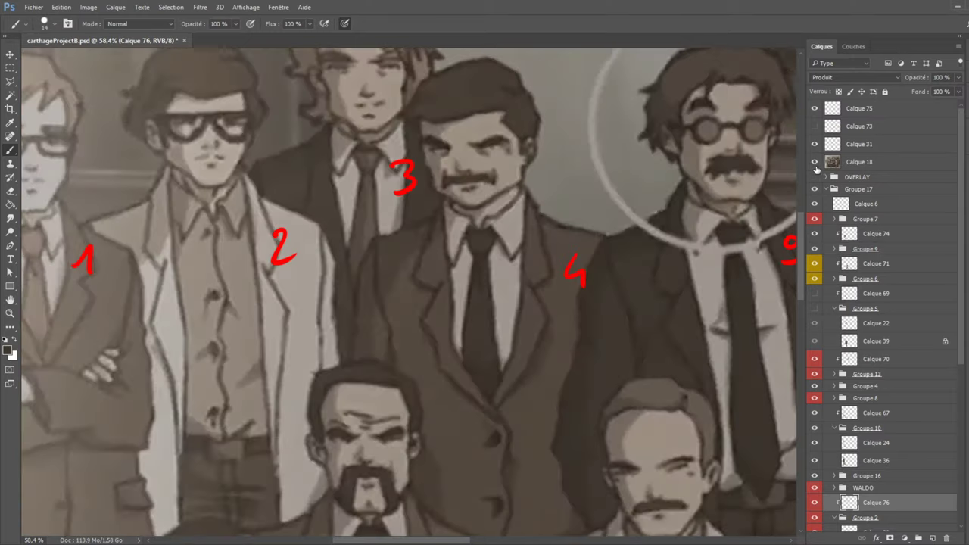
{"action": "left_click", "coordinate": [814, 162]}
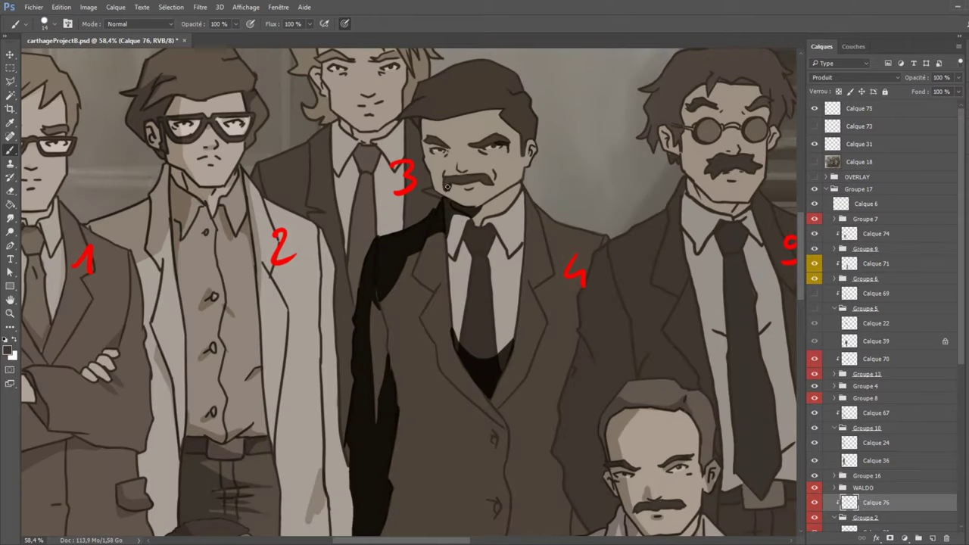
{"action": "mouse_move", "coordinate": [447, 188]}
{"action": "left_mouse_down"}
{"action": "mouse_move", "coordinate": [460, 204]}
{"action": "mouse_move", "coordinate": [441, 192]}
{"action": "mouse_move", "coordinate": [441, 169]}
{"action": "left_mouse_up"}
{"action": "left_click", "coordinate": [814, 163]}
{"action": "left_click", "coordinate": [814, 162]}
{"action": "mouse_move", "coordinate": [445, 151]}
{"action": "left_mouse_down"}
{"action": "mouse_move", "coordinate": [437, 166]}
{"action": "mouse_move", "coordinate": [426, 156]}
{"action": "mouse_move", "coordinate": [436, 161]}
{"action": "mouse_move", "coordinate": [446, 148]}
{"action": "mouse_move", "coordinate": [425, 156]}
{"action": "mouse_move", "coordinate": [429, 123]}
{"action": "left_mouse_up"}
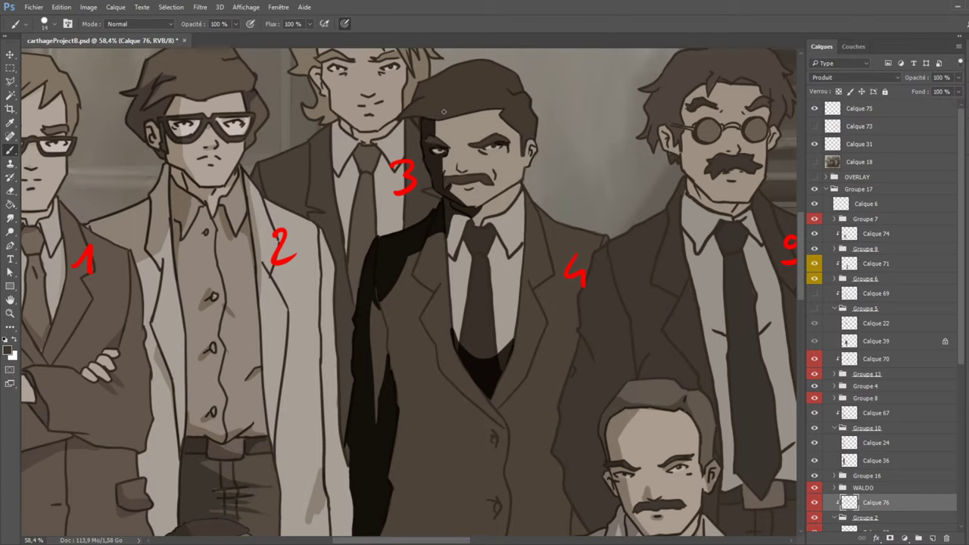
Darken figure 4's eye on the shadowed side of his face and the hair tip beside his forehead, using Calque 18 as reference.
{"action": "left_click", "coordinate": [814, 161]}
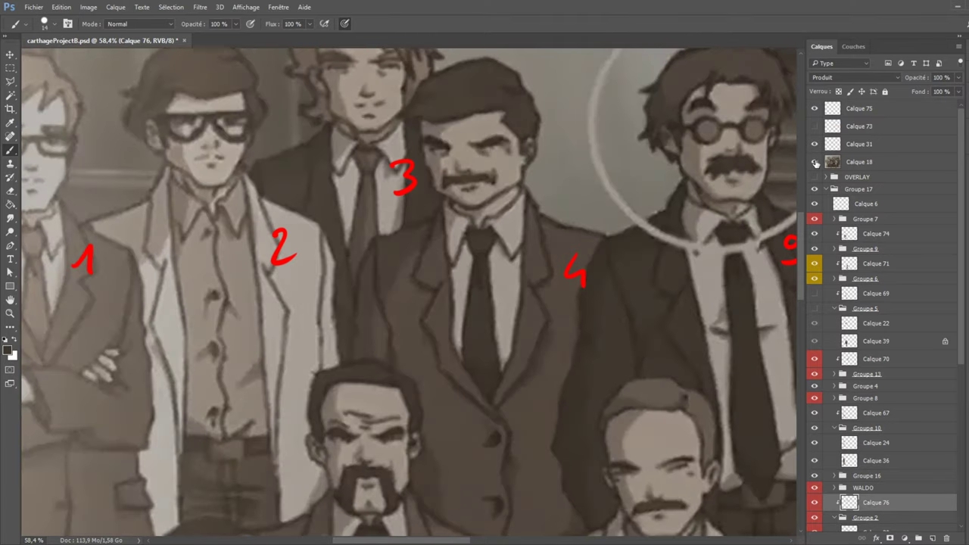
{"action": "left_click", "coordinate": [814, 161]}
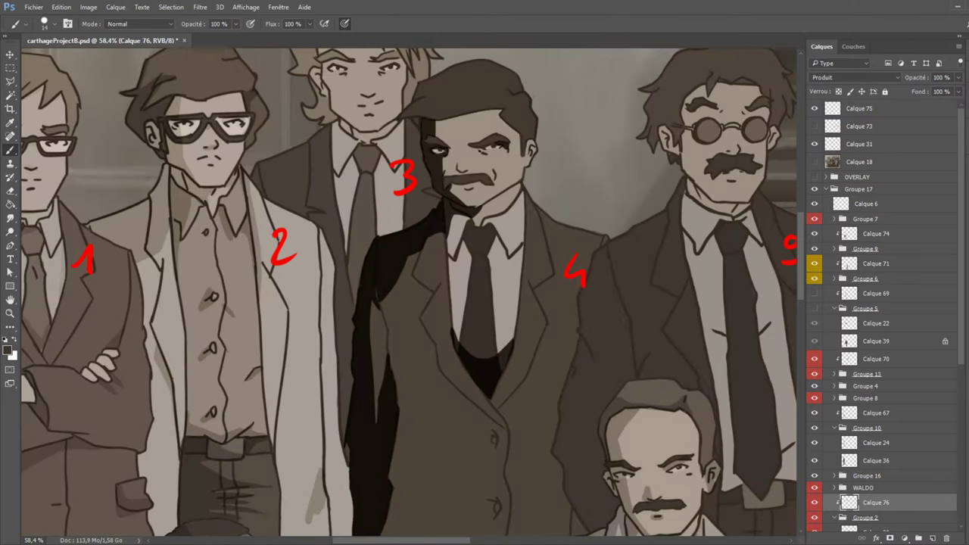
{"action": "mouse_move", "coordinate": [475, 148]}
{"action": "left_mouse_down"}
{"action": "mouse_move", "coordinate": [506, 104]}
{"action": "mouse_move", "coordinate": [433, 151]}
{"action": "left_mouse_up"}
{"action": "left_click", "coordinate": [814, 162]}
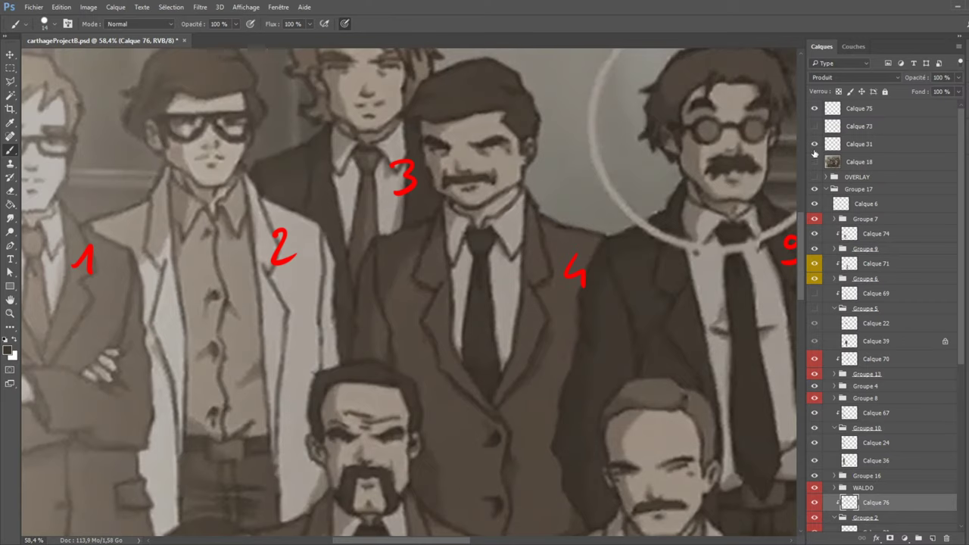
{"action": "left_click", "coordinate": [814, 161]}
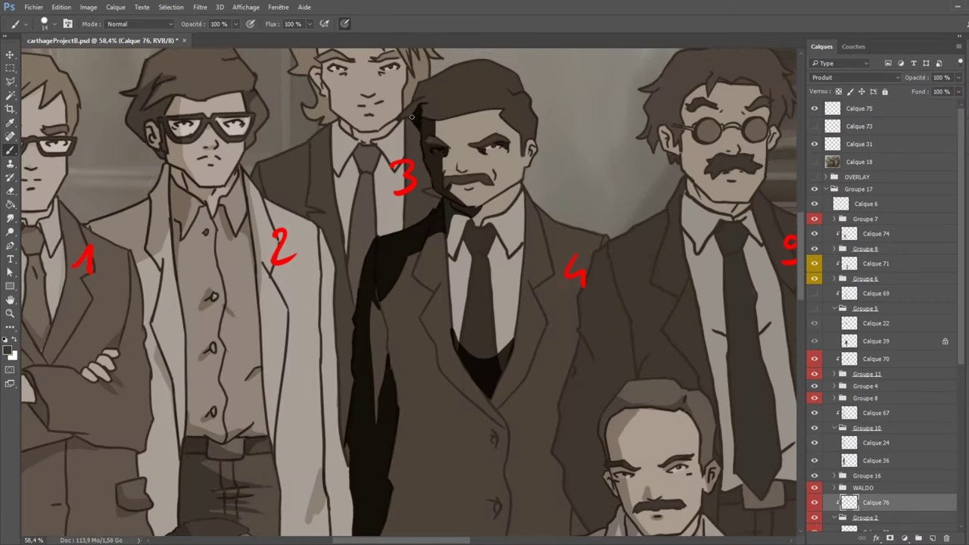
{"action": "mouse_move", "coordinate": [412, 117]}
{"action": "left_mouse_down"}
{"action": "mouse_move", "coordinate": [406, 108]}
{"action": "mouse_move", "coordinate": [425, 96]}
{"action": "left_mouse_up"}
{"action": "mouse_move", "coordinate": [423, 97]}
{"action": "left_mouse_down"}
{"action": "mouse_move", "coordinate": [425, 79]}
{"action": "mouse_move", "coordinate": [417, 96]}
{"action": "left_mouse_up"}
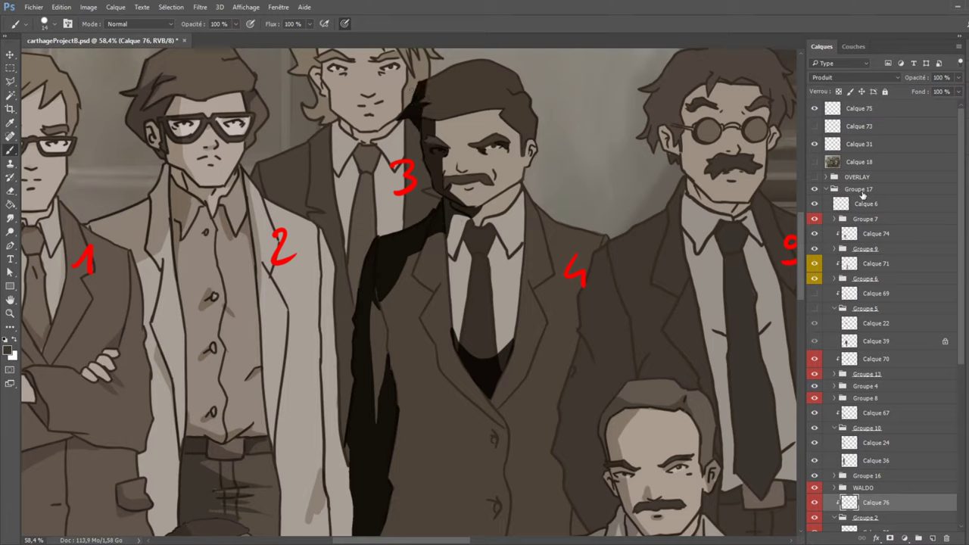
Compare the OVERLAY group and Calque 18 with the painting, and shade a small notch in figure 4's hair above the ear side.
{"action": "left_click", "coordinate": [815, 177]}
{"action": "left_click", "coordinate": [815, 177]}
{"action": "left_click", "coordinate": [815, 176]}
{"action": "left_click", "coordinate": [815, 176]}
{"action": "left_click", "coordinate": [815, 162]}
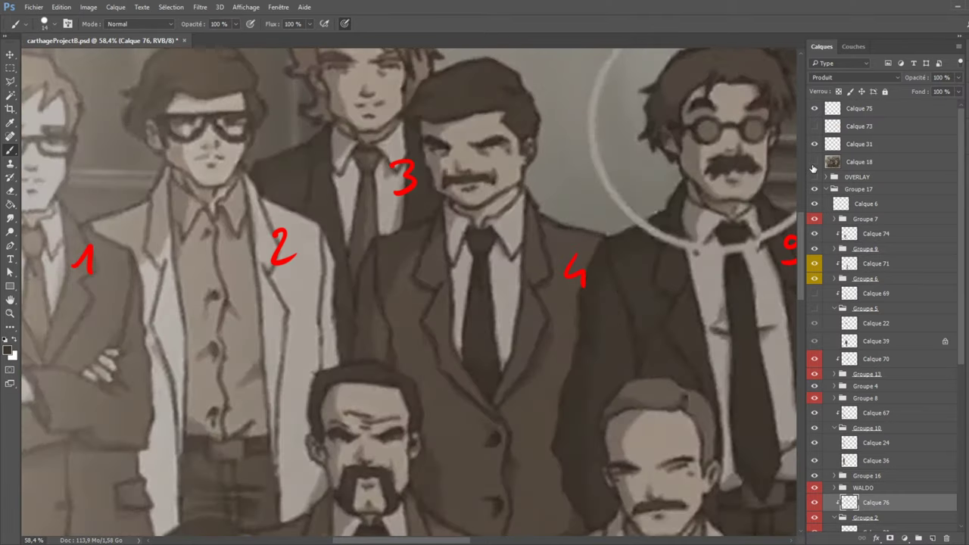
{"action": "left_click", "coordinate": [814, 162]}
{"action": "left_click", "coordinate": [814, 163]}
{"action": "left_click", "coordinate": [814, 162]}
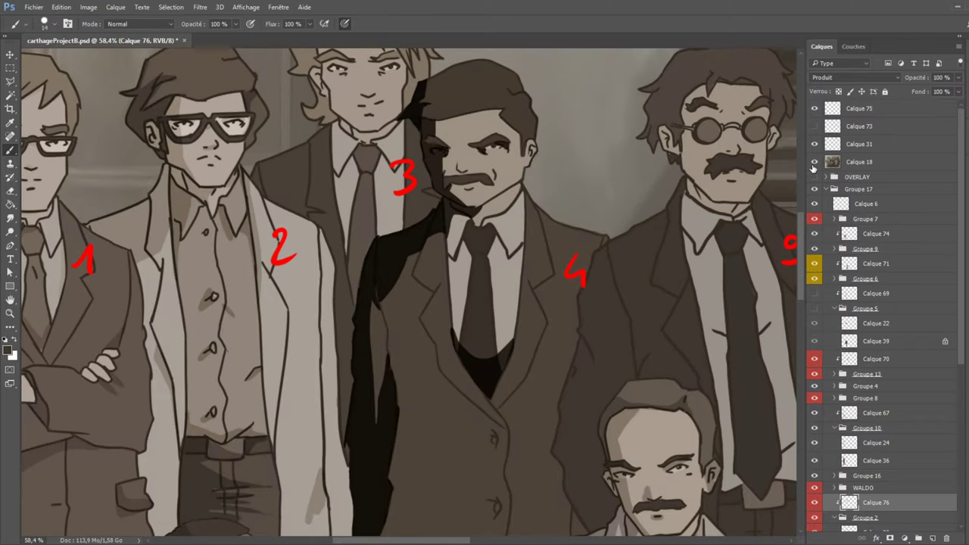
{"action": "left_click", "coordinate": [814, 162]}
{"action": "left_click", "coordinate": [813, 162]}
{"action": "mouse_move", "coordinate": [503, 87]}
{"action": "left_mouse_down"}
{"action": "mouse_move", "coordinate": [522, 94]}
{"action": "mouse_move", "coordinate": [512, 91]}
{"action": "left_mouse_up"}
Toggle the OVERLAY group and Calque 18 to examine the shadows on figure 4's head.
{"action": "left_click", "coordinate": [814, 178]}
{"action": "left_click", "coordinate": [815, 177]}
{"action": "left_click", "coordinate": [814, 162]}
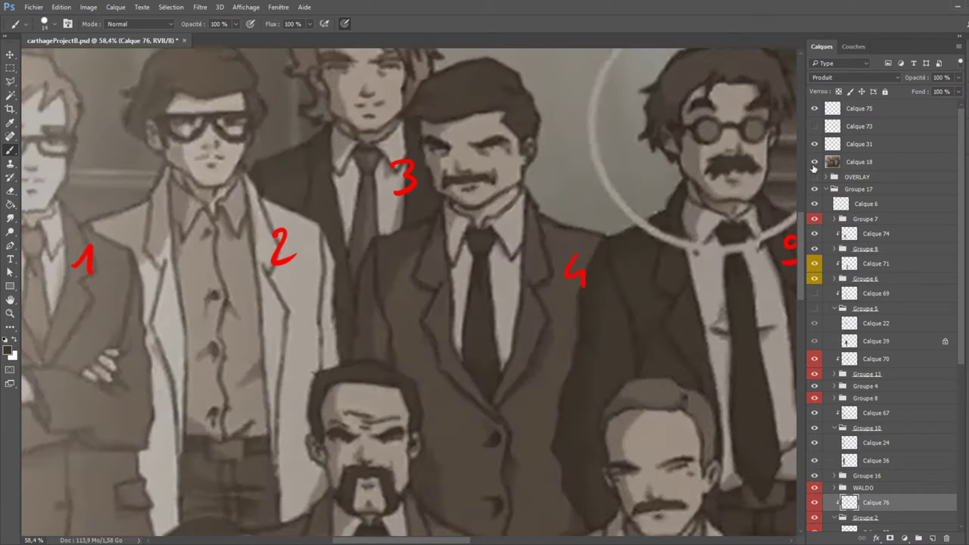
{"action": "left_click", "coordinate": [814, 163]}
{"action": "left_click", "coordinate": [814, 163]}
{"action": "left_click", "coordinate": [815, 162]}
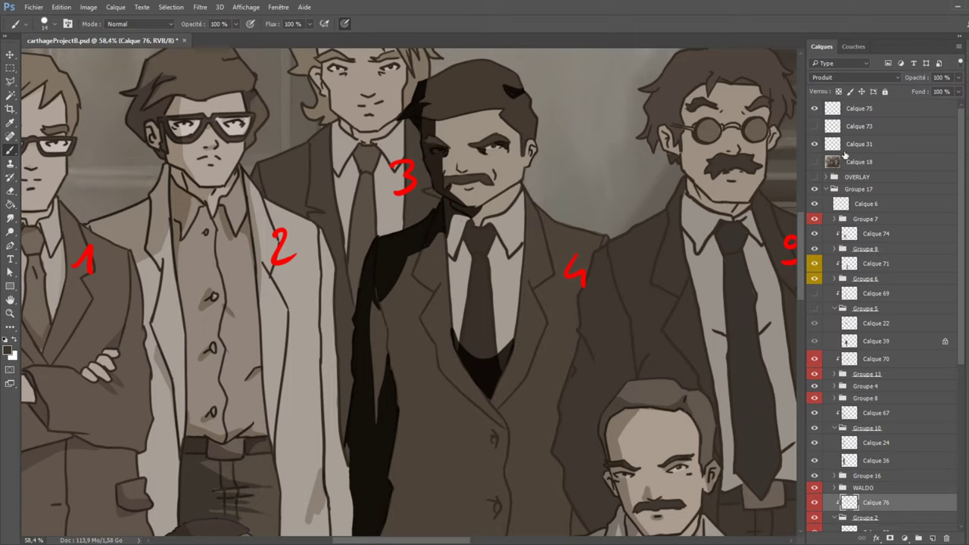
{"action": "left_click", "coordinate": [815, 162]}
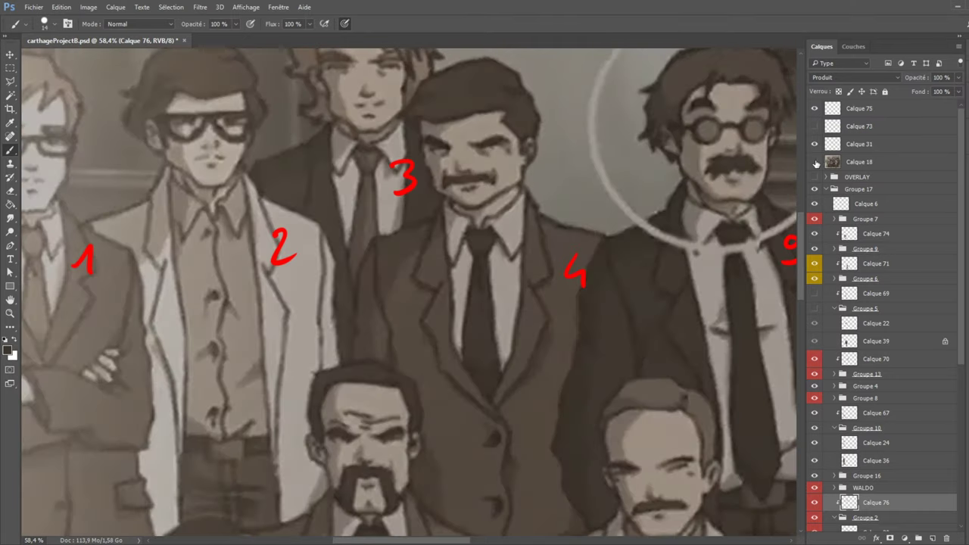
{"action": "left_click", "coordinate": [815, 163]}
{"action": "left_click", "coordinate": [815, 163]}
{"action": "left_click", "coordinate": [815, 163]}
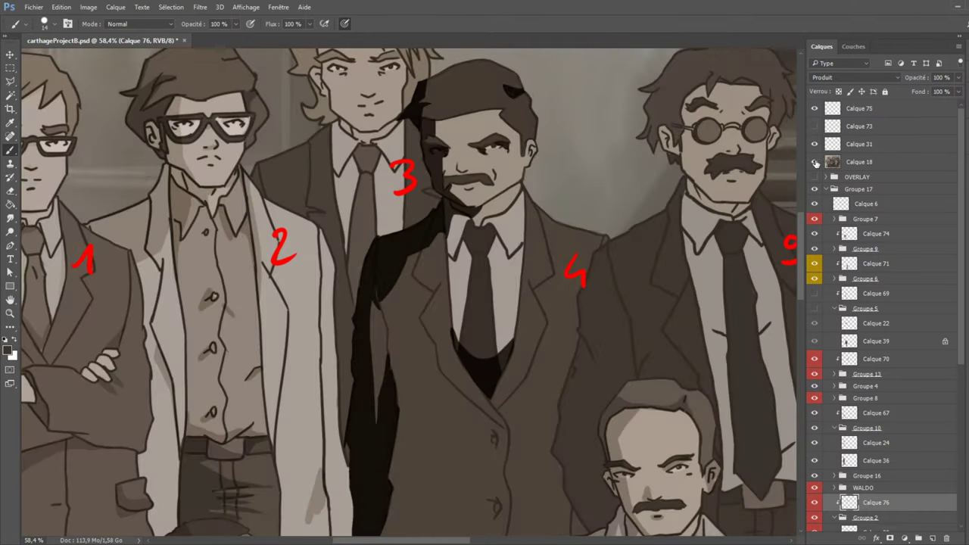
Fill figure 4's moustache with shadow and shade the jaw beneath it, using Calque 18 as reference.
{"action": "left_click", "coordinate": [815, 163]}
{"action": "left_click", "coordinate": [816, 163]}
{"action": "left_click_drag", "start_coordinate": [454, 172], "coordinate": [494, 173]}
{"action": "left_click", "coordinate": [815, 163]}
{"action": "left_click", "coordinate": [815, 162]}
{"action": "left_click_drag", "start_coordinate": [450, 191], "coordinate": [468, 199]}
{"action": "left_click", "coordinate": [815, 164]}
{"action": "left_click", "coordinate": [815, 164]}
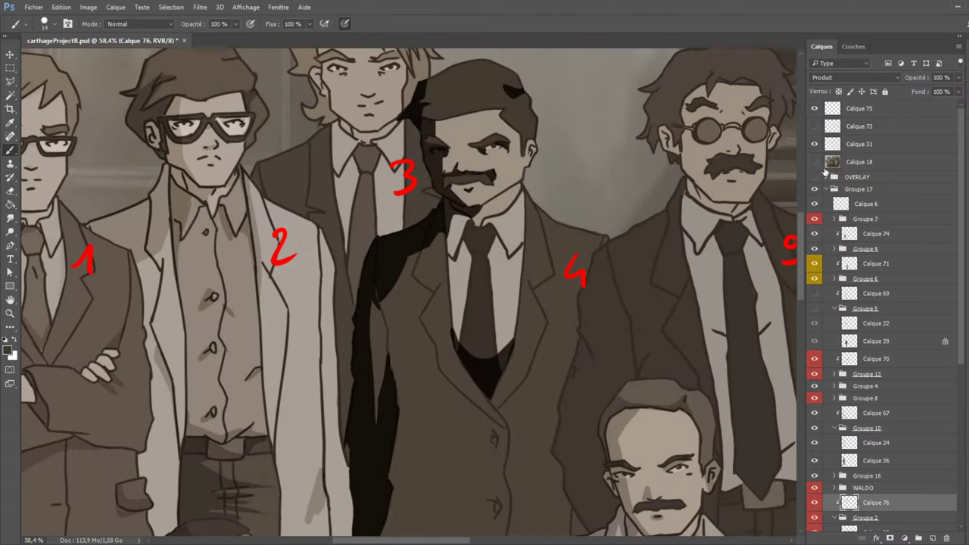
Shade figure 4's visible ear and the hair just above it, checking against Calque 18.
{"action": "left_click", "coordinate": [814, 164]}
{"action": "left_click", "coordinate": [814, 164]}
{"action": "left_click_drag", "start_coordinate": [528, 161], "coordinate": [527, 144]}
{"action": "left_click", "coordinate": [814, 164]}
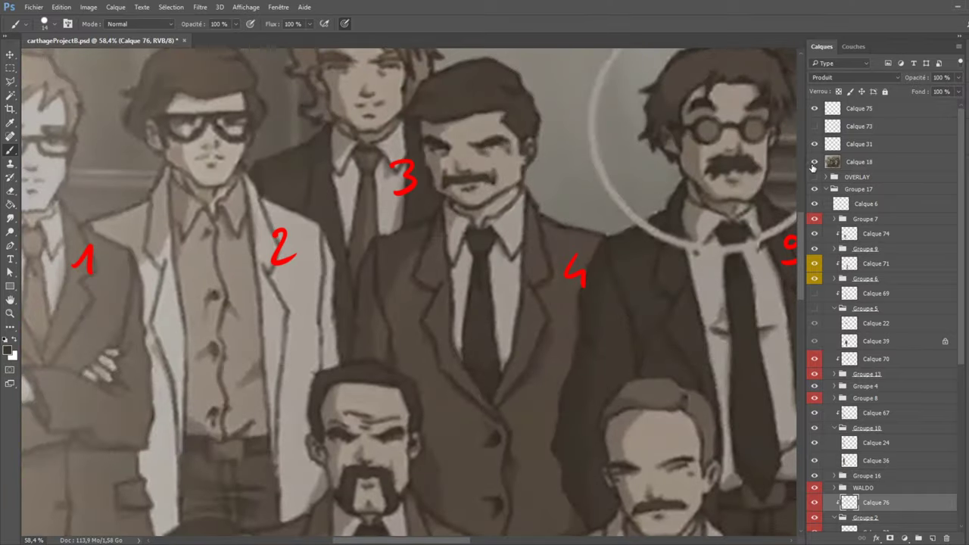
{"action": "left_click", "coordinate": [814, 164]}
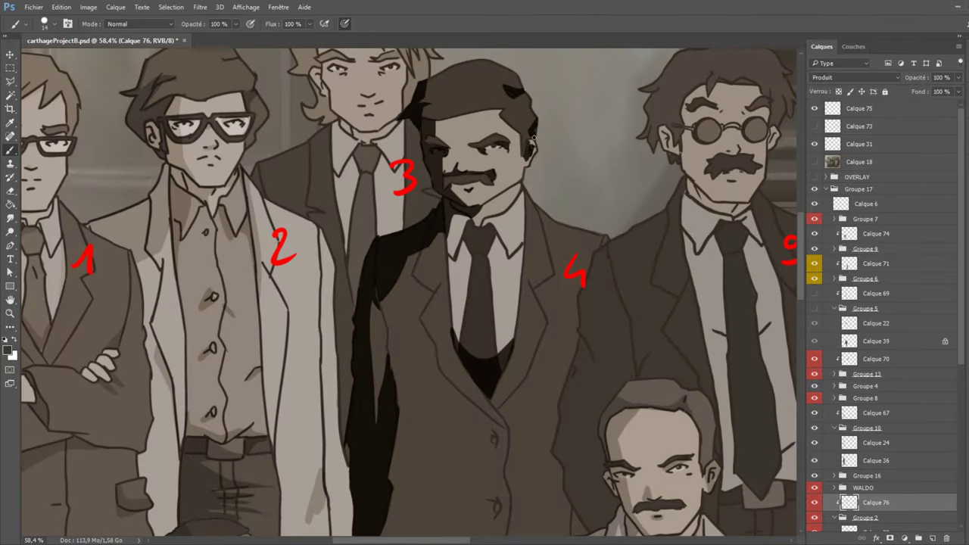
Extend the shadow up the outer edge of figure 4's hair on the dark side, comparing with the OVERLAY group and Calque 18.
{"action": "left_click", "coordinate": [815, 176]}
{"action": "left_click", "coordinate": [815, 176]}
{"action": "left_click", "coordinate": [815, 162]}
{"action": "left_click", "coordinate": [814, 162]}
{"action": "left_click", "coordinate": [813, 162]}
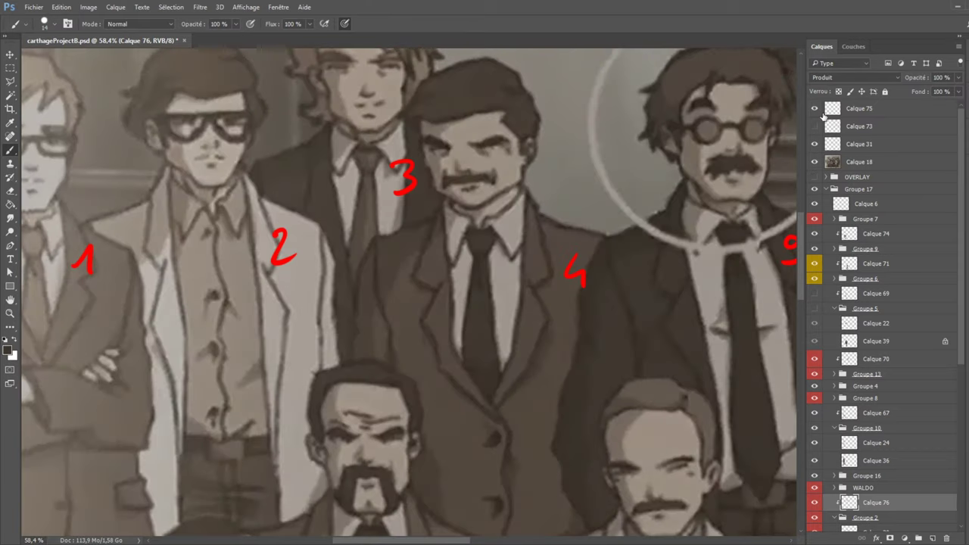
{"action": "left_click", "coordinate": [815, 162]}
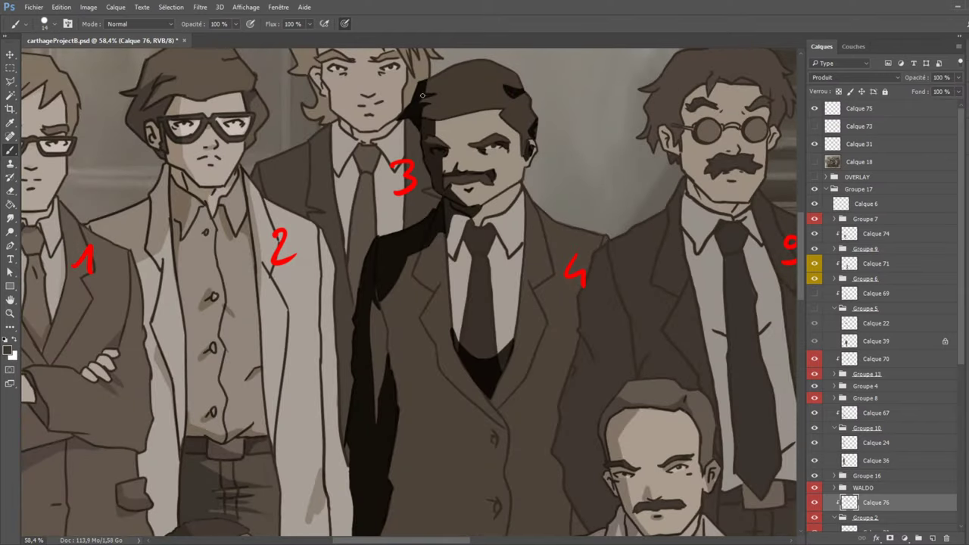
{"action": "mouse_move", "coordinate": [427, 94]}
{"action": "left_mouse_down"}
{"action": "mouse_move", "coordinate": [478, 60]}
{"action": "mouse_move", "coordinate": [455, 65]}
{"action": "left_mouse_up"}
Shade the fold beneath figure 4's jacket closure and the lower edge of the lapel opposite the dark sleeve, following Calque 18.
{"action": "scroll", "coordinate": [579, 207], "scroll_direction": "down", "scroll_amount": 3}
{"action": "scroll", "coordinate": [579, 206], "scroll_direction": "up", "scroll_amount": 2}
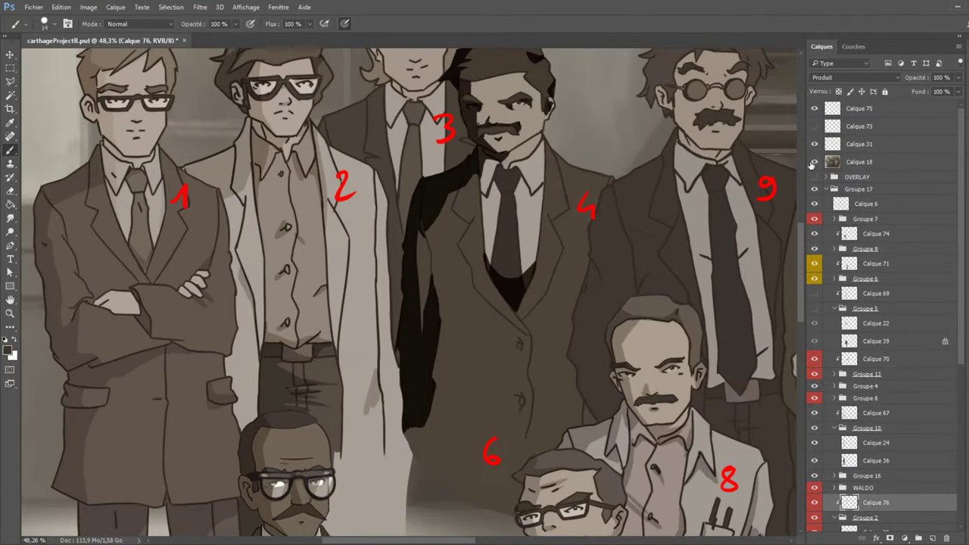
{"action": "left_click", "coordinate": [814, 162]}
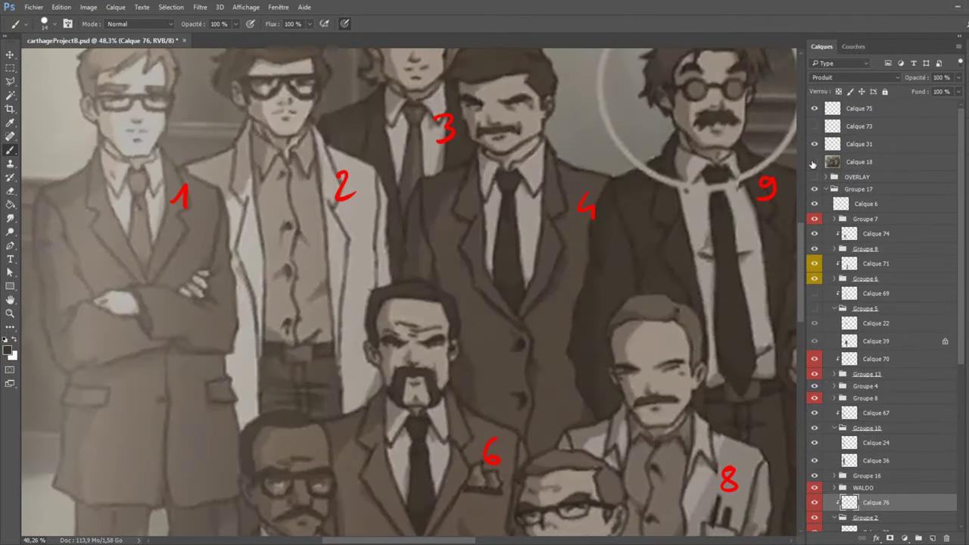
{"action": "left_click", "coordinate": [814, 162]}
{"action": "left_click_drag", "start_coordinate": [531, 343], "coordinate": [531, 385]}
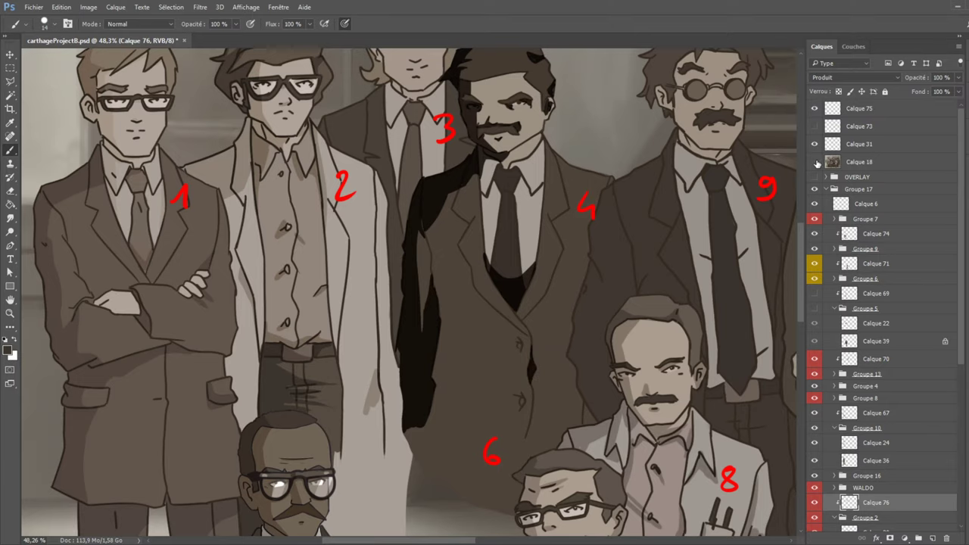
{"action": "left_click", "coordinate": [814, 162]}
{"action": "left_click", "coordinate": [814, 162]}
{"action": "mouse_move", "coordinate": [560, 258]}
{"action": "left_mouse_down"}
{"action": "mouse_move", "coordinate": [551, 289]}
{"action": "mouse_move", "coordinate": [561, 263]}
{"action": "mouse_move", "coordinate": [521, 322]}
{"action": "mouse_move", "coordinate": [554, 291]}
{"action": "mouse_move", "coordinate": [560, 258]}
{"action": "left_mouse_up"}
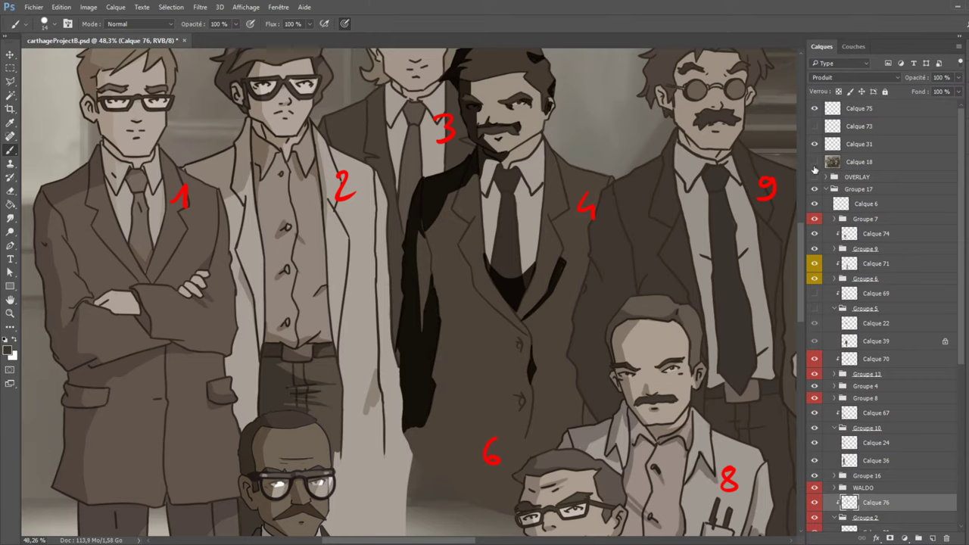
{"action": "left_click", "coordinate": [815, 164]}
{"action": "left_click", "coordinate": [815, 163]}
{"action": "scroll", "coordinate": [960, 371], "scroll_direction": "down", "scroll_amount": 2}
{"action": "scroll", "coordinate": [960, 379], "scroll_direction": "down", "scroll_amount": 1}
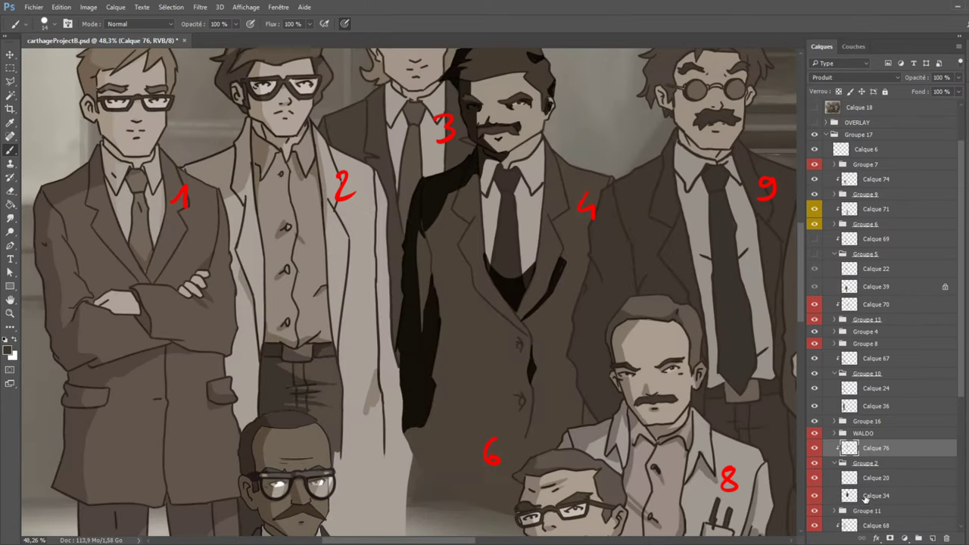
{"action": "left_click", "coordinate": [860, 477]}
{"action": "left_click", "coordinate": [505, 200]}
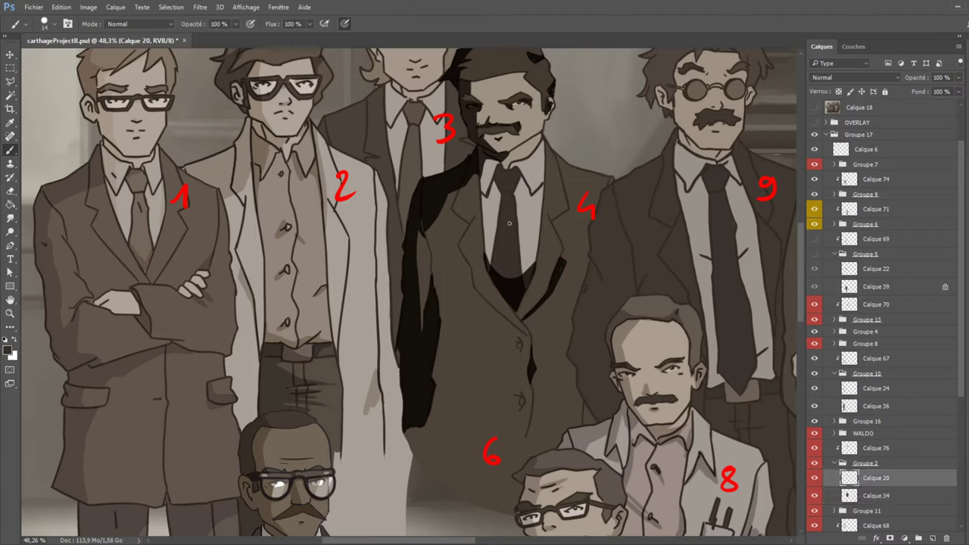
{"action": "left_click", "coordinate": [560, 269], "text": "alt"}
{"action": "left_click", "coordinate": [874, 452]}
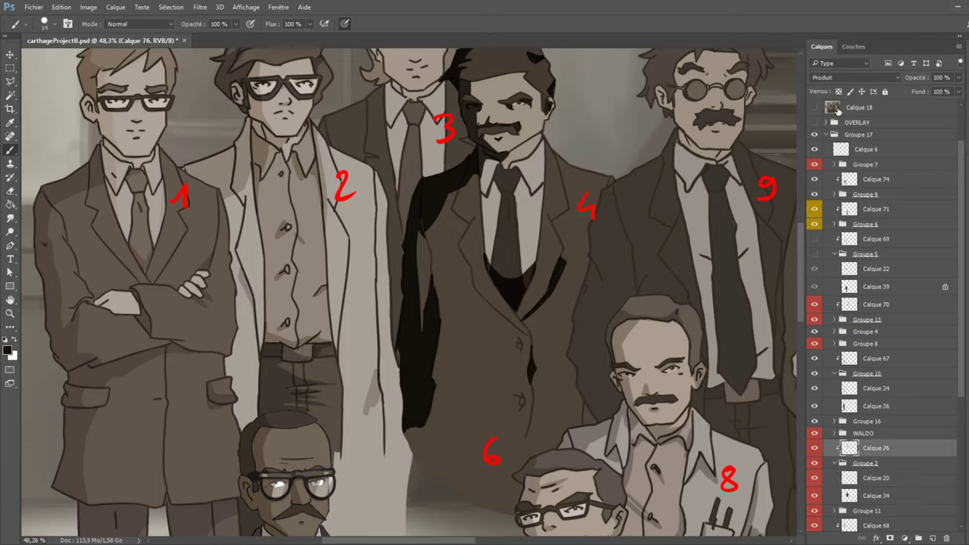
{"action": "scroll", "coordinate": [844, 79], "scroll_direction": "up", "scroll_amount": 3}
{"action": "left_click", "coordinate": [562, 270], "text": "alt"}
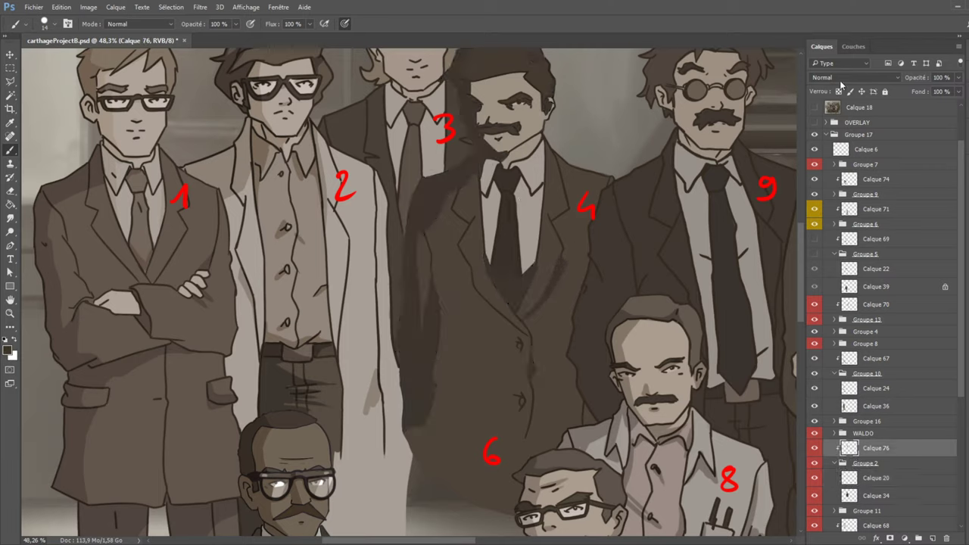
{"action": "key", "text": "shift+alt+m"}
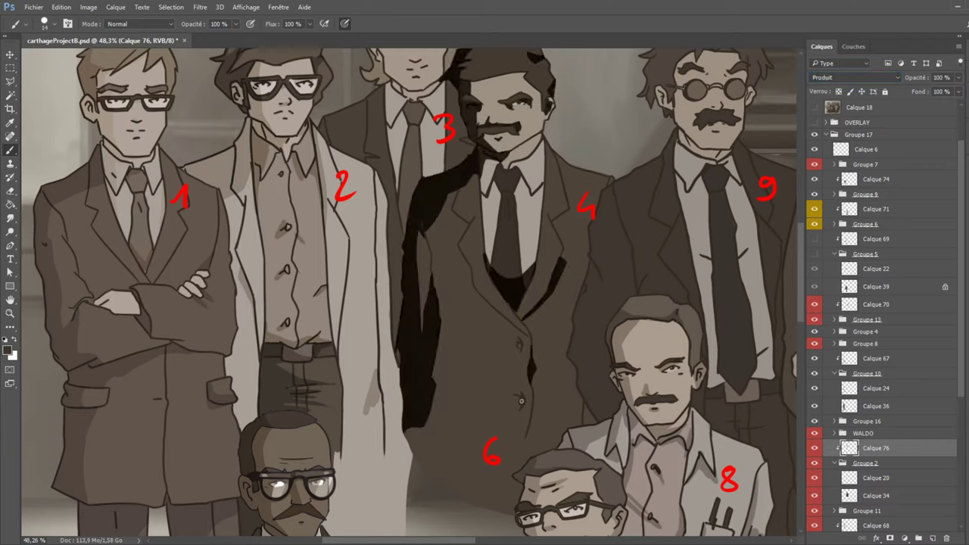
Shade both of figure 4's jacket buttons and the notch of his lapel on Calque 76, checking against Calque 18.
{"action": "left_click_drag", "start_coordinate": [521, 401], "coordinate": [521, 400]}
{"action": "left_click_drag", "start_coordinate": [520, 343], "coordinate": [518, 345]}
{"action": "left_click_drag", "start_coordinate": [565, 218], "coordinate": [560, 219]}
{"action": "left_click", "coordinate": [815, 108]}
{"action": "left_click", "coordinate": [814, 109]}
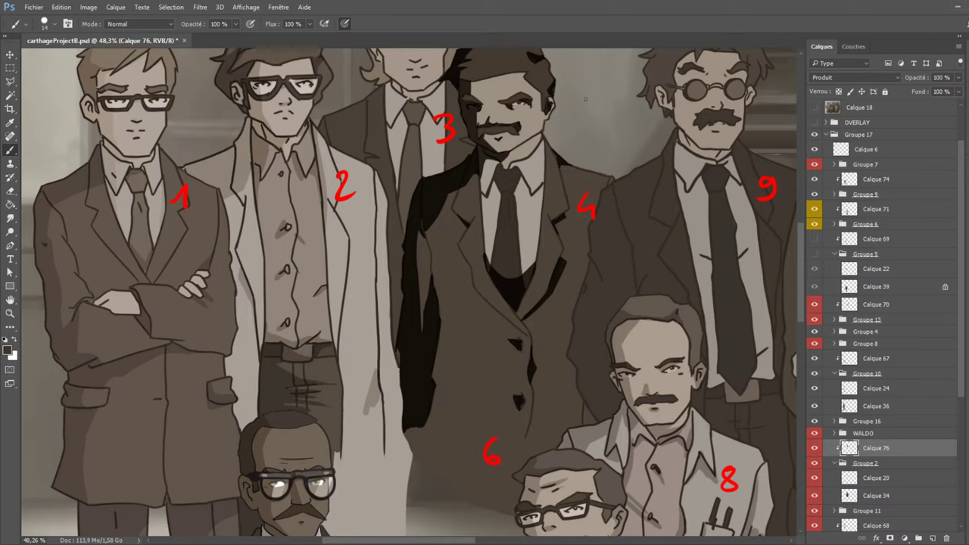
Shade the side of figure 4's jacket from beside the dark sleeve down to the hem on Calque 76, checking against Calque 18.
{"action": "left_click", "coordinate": [815, 122]}
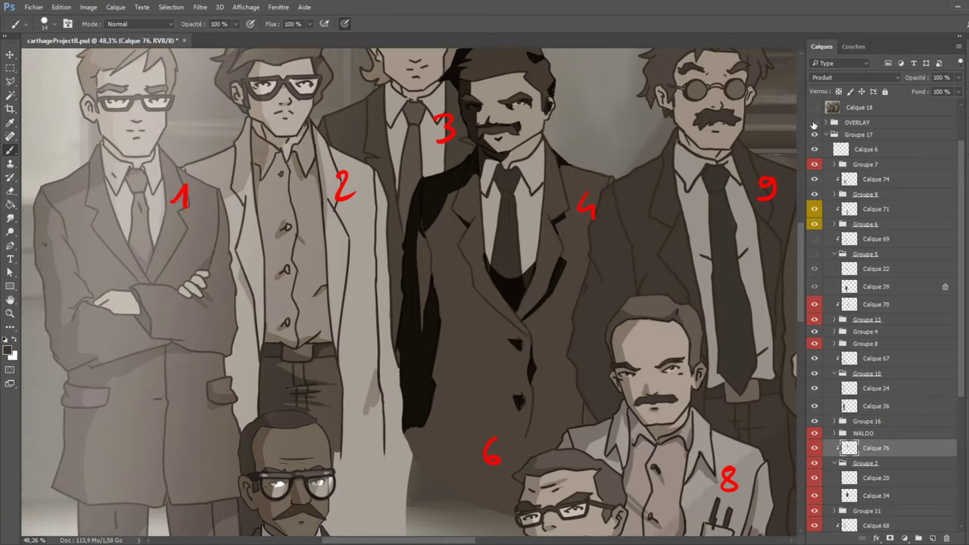
{"action": "left_click", "coordinate": [815, 122]}
{"action": "left_click", "coordinate": [814, 108]}
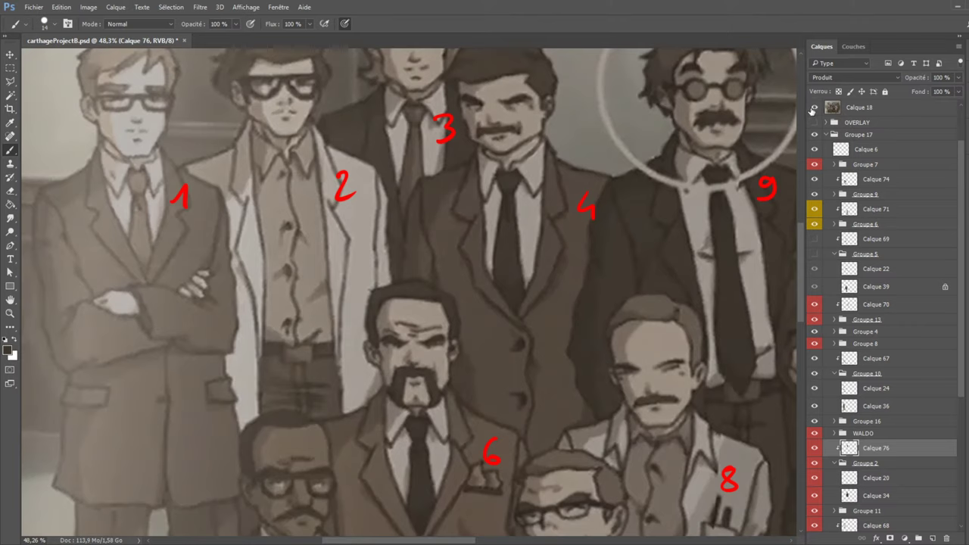
{"action": "left_click", "coordinate": [814, 109]}
{"action": "mouse_move", "coordinate": [440, 309]}
{"action": "left_mouse_down"}
{"action": "mouse_move", "coordinate": [464, 365]}
{"action": "mouse_move", "coordinate": [471, 425]}
{"action": "left_mouse_up"}
{"action": "left_click_drag", "start_coordinate": [460, 348], "coordinate": [471, 431]}
{"action": "mouse_move", "coordinate": [458, 396]}
{"action": "left_mouse_down"}
{"action": "mouse_move", "coordinate": [457, 335]}
{"action": "mouse_move", "coordinate": [470, 438]}
{"action": "left_mouse_up"}
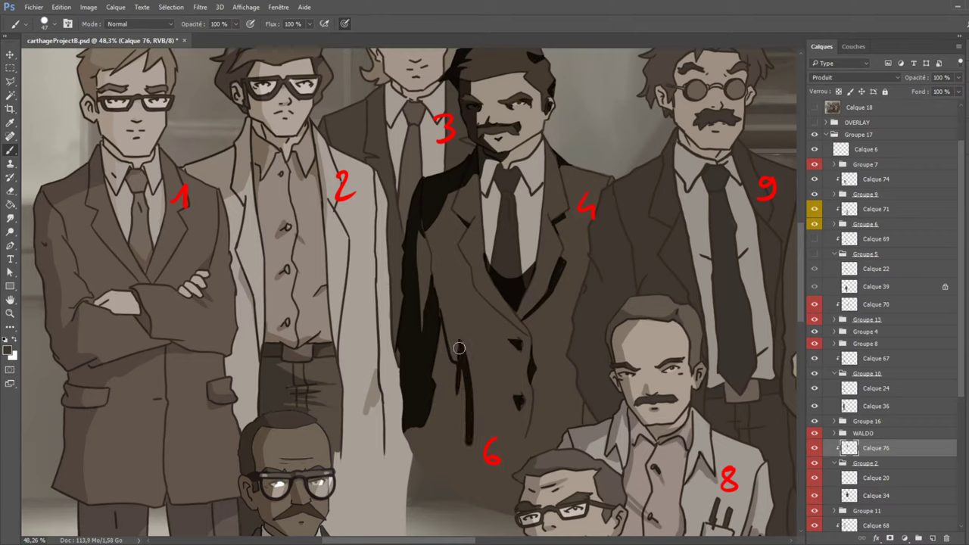
{"action": "left_click_drag", "start_coordinate": [458, 348], "coordinate": [448, 390]}
{"action": "mouse_move", "coordinate": [463, 438]}
{"action": "left_mouse_down"}
{"action": "mouse_move", "coordinate": [457, 372]}
{"action": "mouse_move", "coordinate": [436, 317]}
{"action": "mouse_move", "coordinate": [443, 428]}
{"action": "mouse_move", "coordinate": [449, 402]}
{"action": "mouse_move", "coordinate": [462, 412]}
{"action": "mouse_move", "coordinate": [471, 492]}
{"action": "mouse_move", "coordinate": [412, 432]}
{"action": "mouse_move", "coordinate": [421, 498]}
{"action": "left_mouse_up"}
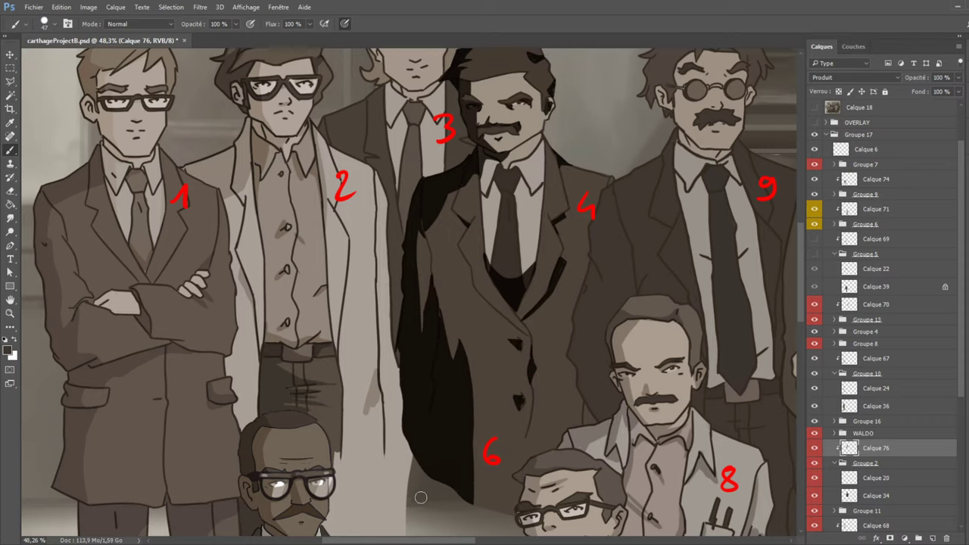
Shade along the front opening edge of figure 4's jacket from the closure down past the buttons, following Calque 18.
{"action": "left_click", "coordinate": [815, 109]}
{"action": "left_click", "coordinate": [817, 110]}
{"action": "mouse_move", "coordinate": [535, 337]}
{"action": "left_mouse_down"}
{"action": "mouse_move", "coordinate": [535, 364]}
{"action": "mouse_move", "coordinate": [537, 305]}
{"action": "mouse_move", "coordinate": [526, 451]}
{"action": "left_mouse_up"}
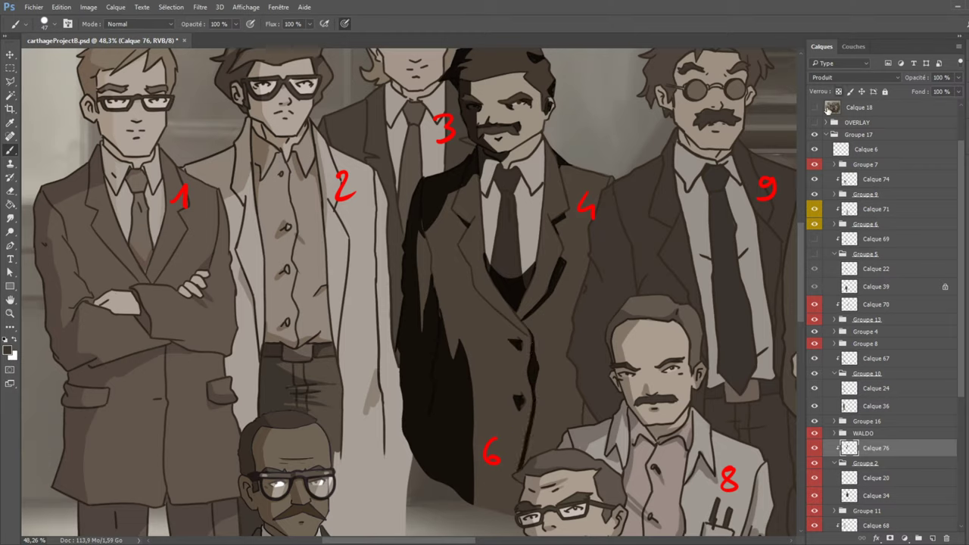
Shade the lower edge of figure 4's lapel on the dark-sleeve side, comparing with the OVERLAY group and Calque 18.
{"action": "left_click", "coordinate": [815, 122]}
{"action": "left_click", "coordinate": [815, 123]}
{"action": "left_click", "coordinate": [815, 108]}
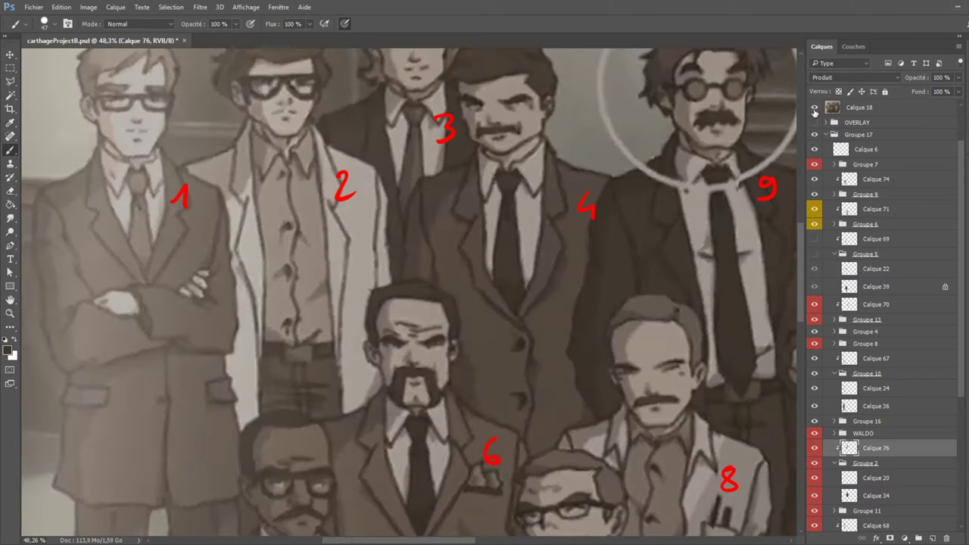
{"action": "left_click", "coordinate": [815, 109]}
{"action": "left_click", "coordinate": [814, 109]}
{"action": "left_click", "coordinate": [815, 108]}
{"action": "left_click", "coordinate": [815, 109]}
{"action": "left_click", "coordinate": [814, 108]}
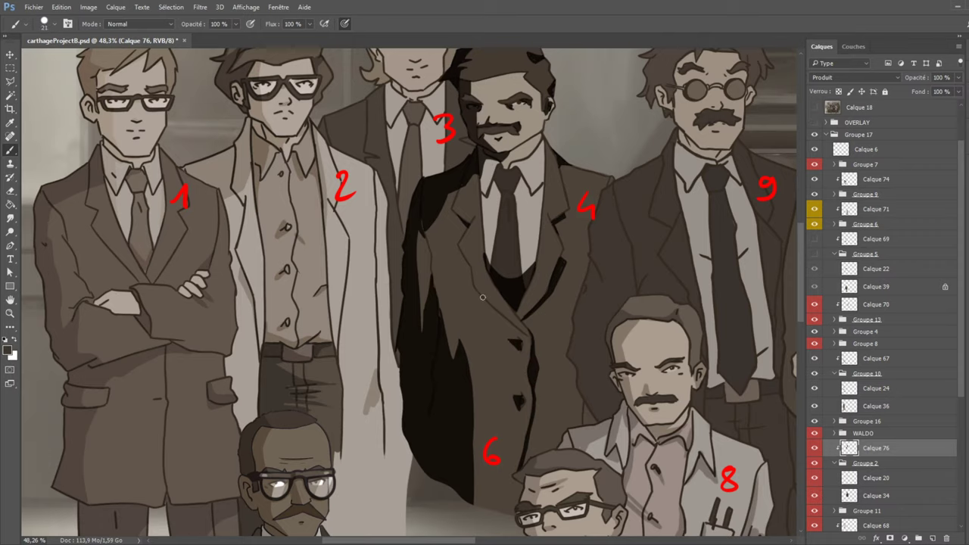
{"action": "mouse_move", "coordinate": [483, 297]}
{"action": "left_mouse_down"}
{"action": "mouse_move", "coordinate": [530, 345]}
{"action": "mouse_move", "coordinate": [475, 283]}
{"action": "left_mouse_up"}
Compare with Calque 18, hide the WALDO group covering figure 4's lighter arm, and shade the seam between that arm and his torso.
{"action": "left_click", "coordinate": [815, 134]}
{"action": "left_click", "coordinate": [814, 134]}
{"action": "left_click", "coordinate": [815, 108]}
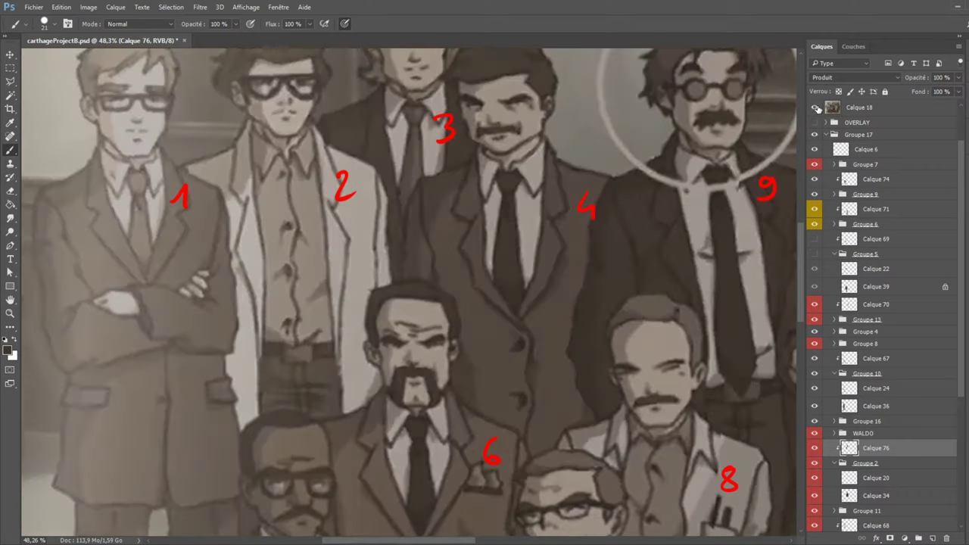
{"action": "left_click", "coordinate": [815, 108]}
{"action": "left_click", "coordinate": [816, 107]}
{"action": "left_click", "coordinate": [815, 108]}
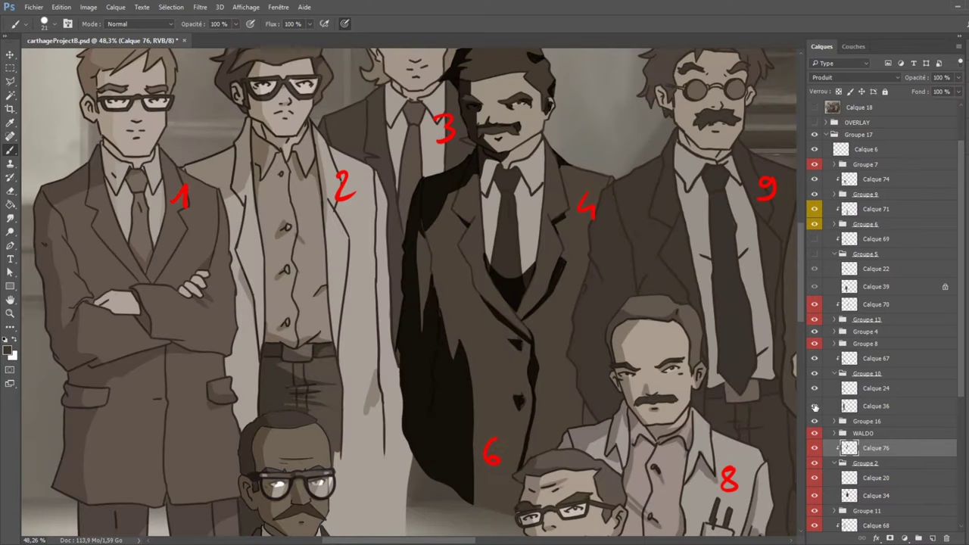
{"action": "left_click", "coordinate": [816, 107]}
{"action": "left_click", "coordinate": [816, 110]}
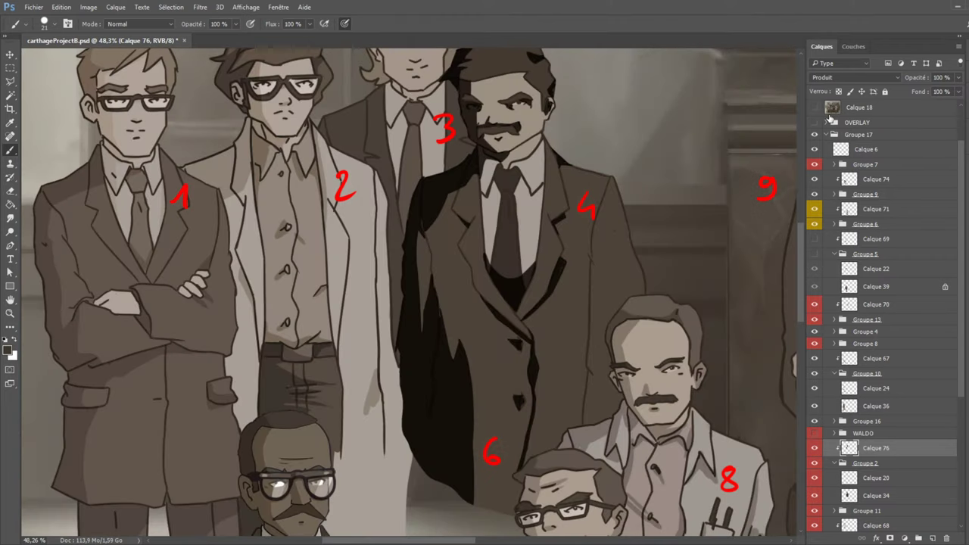
{"action": "left_click_drag", "start_coordinate": [594, 233], "coordinate": [608, 421]}
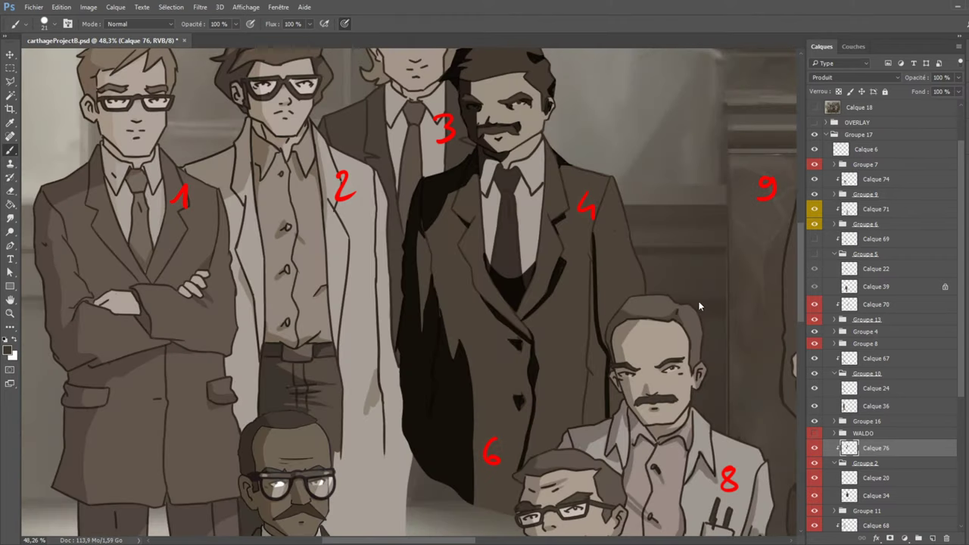
Widen the shadow between figure 4's torso and lighter sleeve using a larger brush, redoing the strokes that overshoot.
{"action": "key", "text": "bracketright"}
{"action": "key", "text": "bracketright"}
{"action": "key", "text": "bracketright"}
{"action": "key", "text": "bracketright"}
{"action": "key", "text": "bracketright"}
{"action": "key", "text": "bracketright"}
{"action": "key", "text": "bracketright"}
{"action": "left_click_drag", "start_coordinate": [593, 231], "coordinate": [583, 385]}
{"action": "mouse_move", "coordinate": [592, 338]}
{"action": "left_mouse_down"}
{"action": "mouse_move", "coordinate": [599, 466]}
{"action": "mouse_move", "coordinate": [599, 369]}
{"action": "mouse_move", "coordinate": [595, 434]}
{"action": "mouse_move", "coordinate": [587, 368]}
{"action": "left_mouse_up"}
{"action": "key", "text": "ctrl+z"}
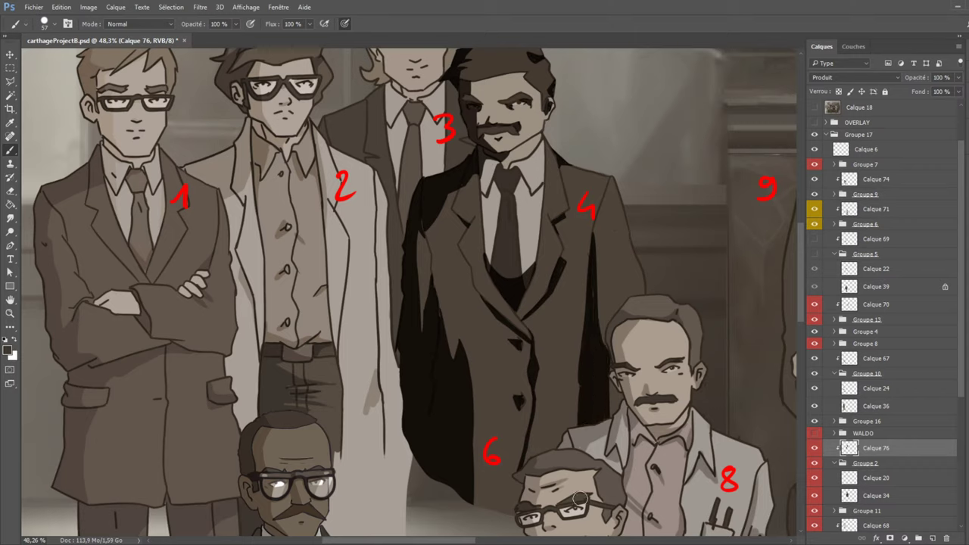
{"action": "key", "text": "ctrl+z"}
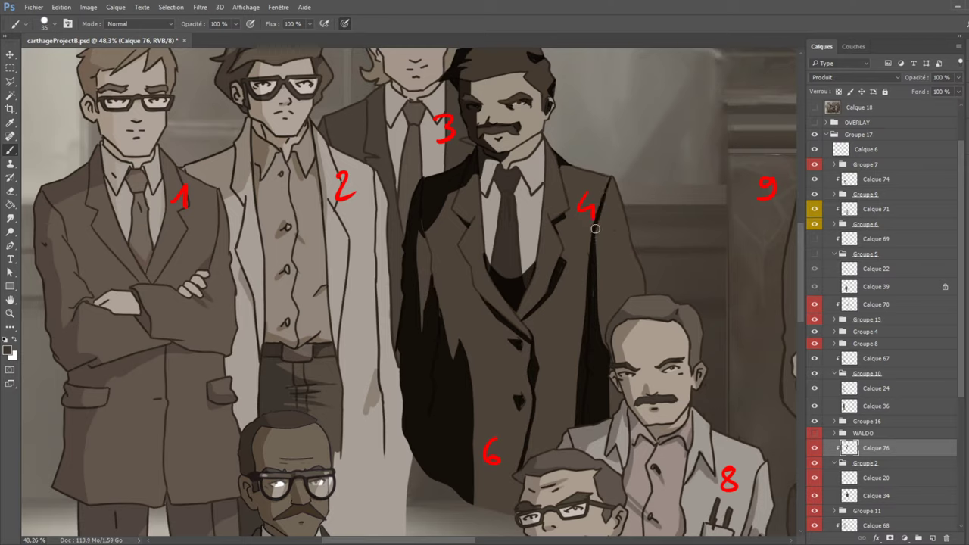
{"action": "left_click_drag", "start_coordinate": [596, 229], "coordinate": [596, 338]}
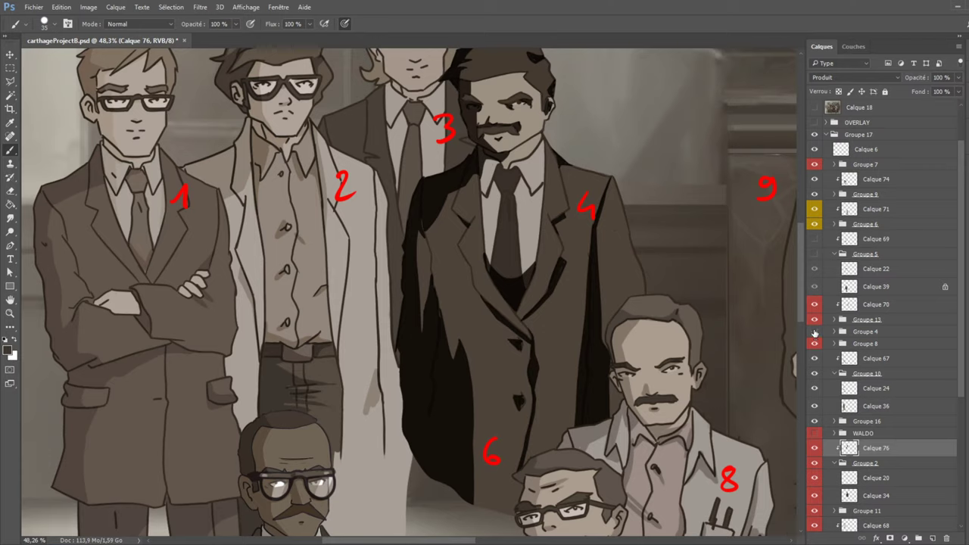
Find the group holding figure 8 and hide it, Groupe 13, to uncover the lower part of figure 4's lighter sleeve.
{"action": "left_click", "coordinate": [814, 374]}
{"action": "left_click", "coordinate": [814, 373]}
{"action": "left_click", "coordinate": [814, 194]}
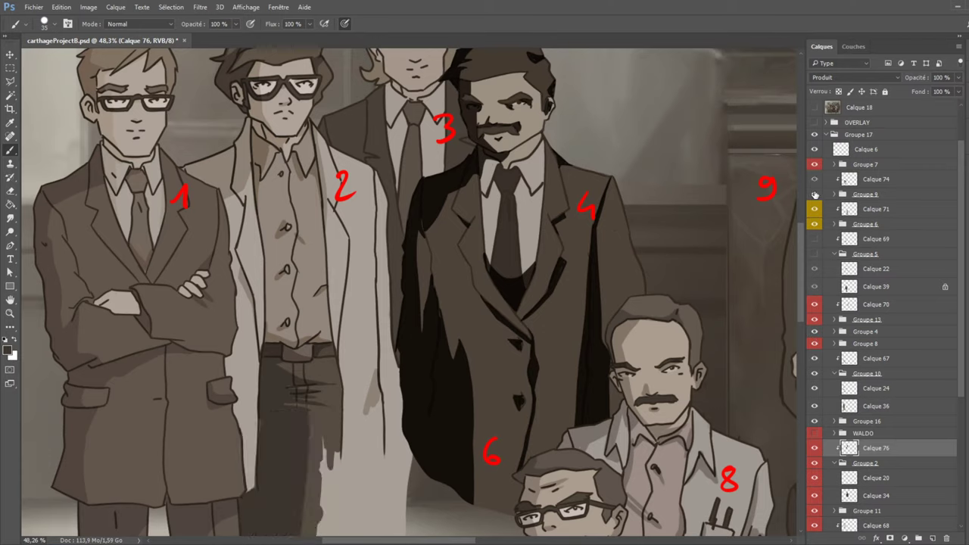
{"action": "left_click", "coordinate": [815, 194]}
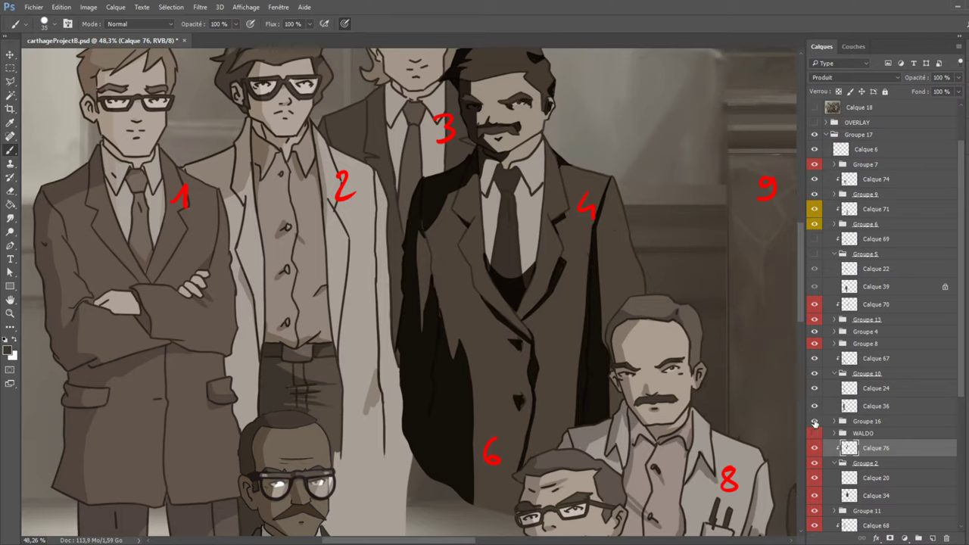
{"action": "left_click", "coordinate": [813, 448]}
{"action": "left_click", "coordinate": [814, 448]}
{"action": "left_click", "coordinate": [814, 449]}
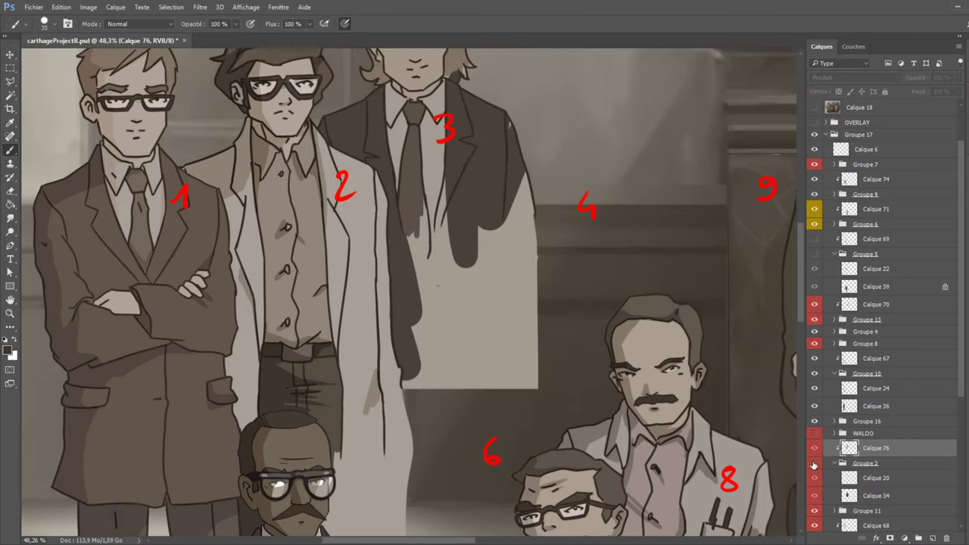
{"action": "left_click", "coordinate": [815, 450]}
{"action": "left_click", "coordinate": [815, 450]}
{"action": "left_click", "coordinate": [815, 450]}
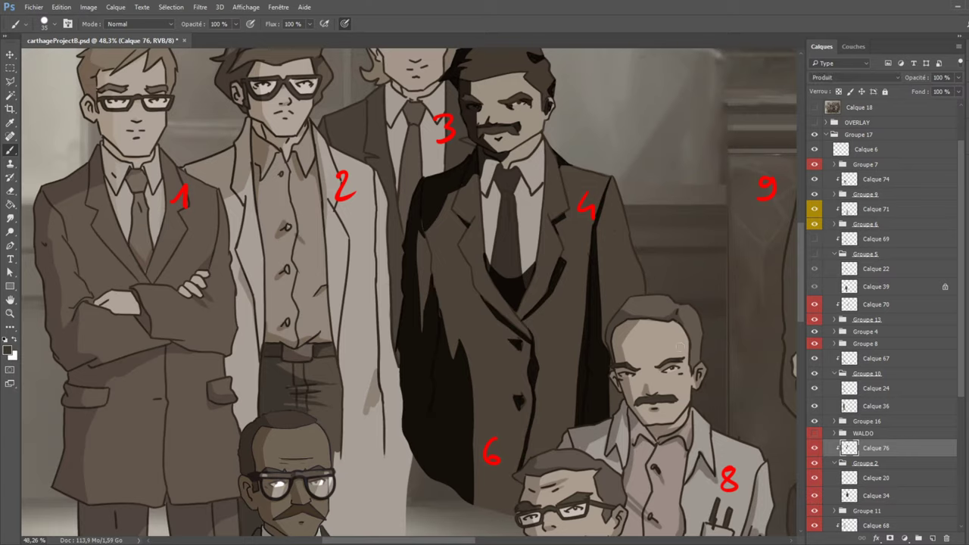
{"action": "left_click", "coordinate": [815, 320]}
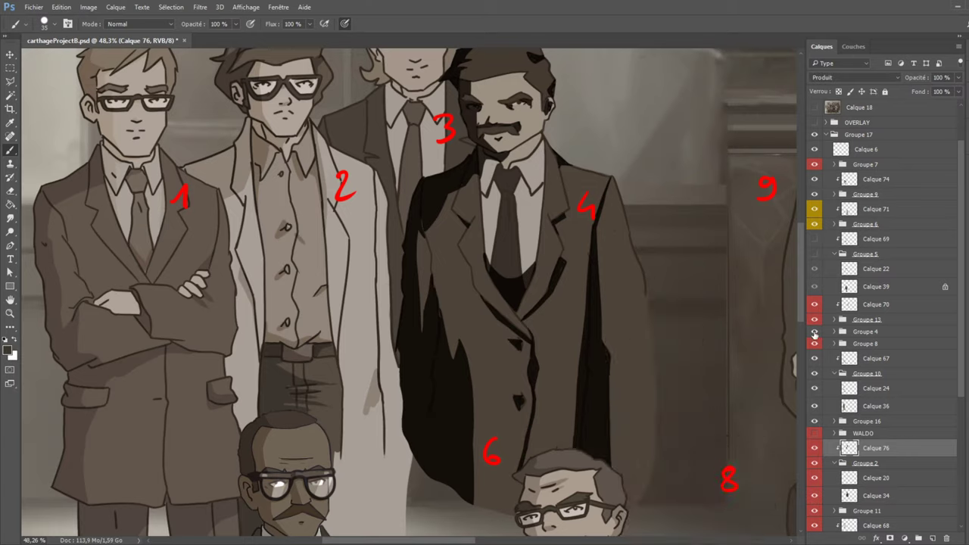
{"action": "left_click", "coordinate": [815, 320]}
{"action": "left_click", "coordinate": [814, 304]}
Shade the elbow fold, outer edge and lower end of figure 4's lighter sleeve on Calque 76.
{"action": "left_click_drag", "start_coordinate": [606, 358], "coordinate": [626, 374]}
{"action": "mouse_move", "coordinate": [643, 278]}
{"action": "left_mouse_down"}
{"action": "mouse_move", "coordinate": [639, 342]}
{"action": "mouse_move", "coordinate": [653, 423]}
{"action": "mouse_move", "coordinate": [649, 329]}
{"action": "left_mouse_up"}
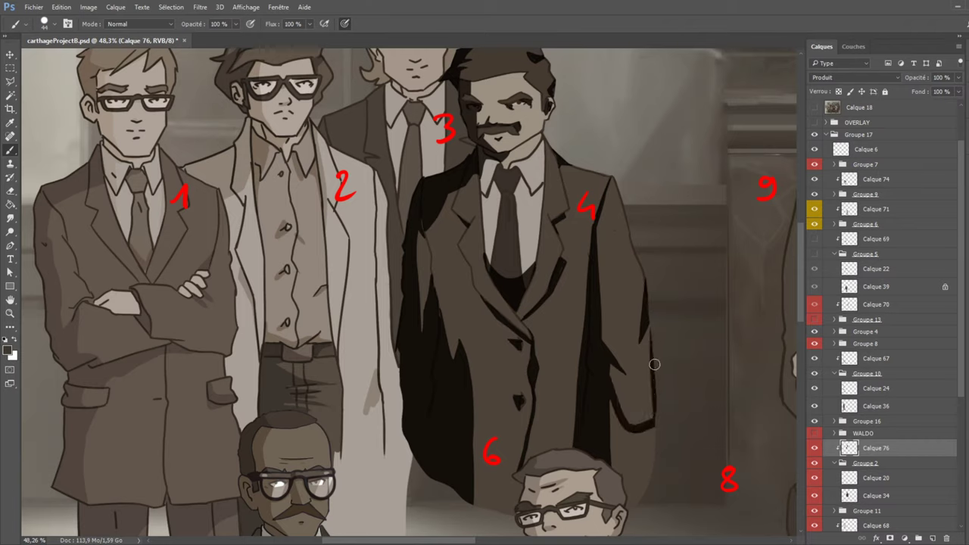
{"action": "mouse_move", "coordinate": [655, 364]}
{"action": "left_mouse_down"}
{"action": "mouse_move", "coordinate": [654, 467]}
{"action": "mouse_move", "coordinate": [654, 339]}
{"action": "mouse_move", "coordinate": [645, 490]}
{"action": "mouse_move", "coordinate": [633, 432]}
{"action": "mouse_move", "coordinate": [602, 387]}
{"action": "mouse_move", "coordinate": [621, 444]}
{"action": "mouse_move", "coordinate": [618, 489]}
{"action": "mouse_move", "coordinate": [634, 439]}
{"action": "left_mouse_up"}
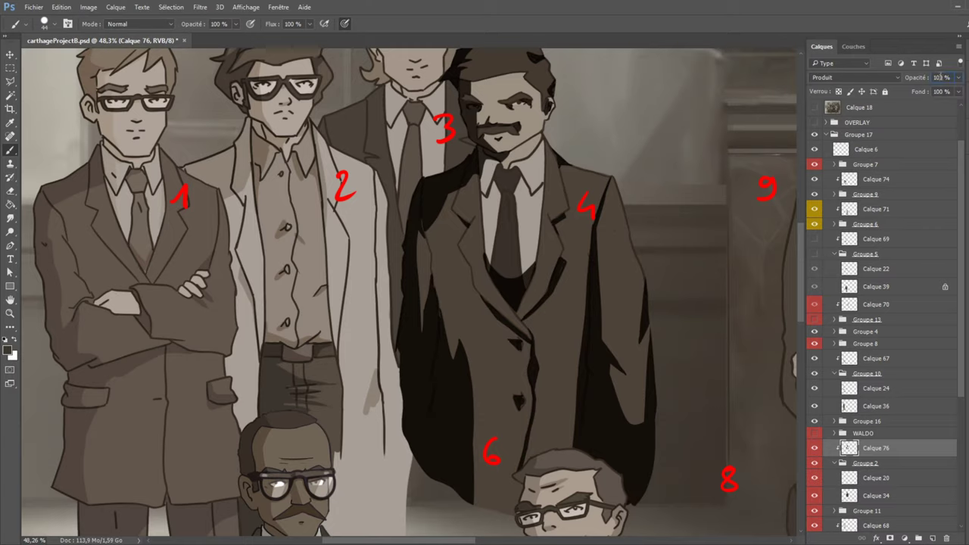
Set Calque 76's opacity to 30% and compare figure 4's finished shading with the reference on Calque 18.
{"action": "type", "text": "20"}
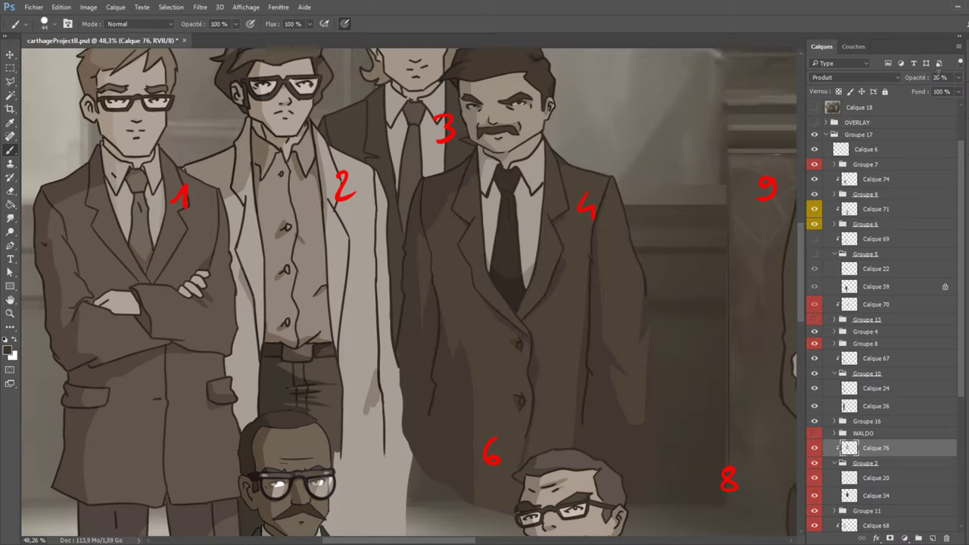
{"action": "type", "text": "30"}
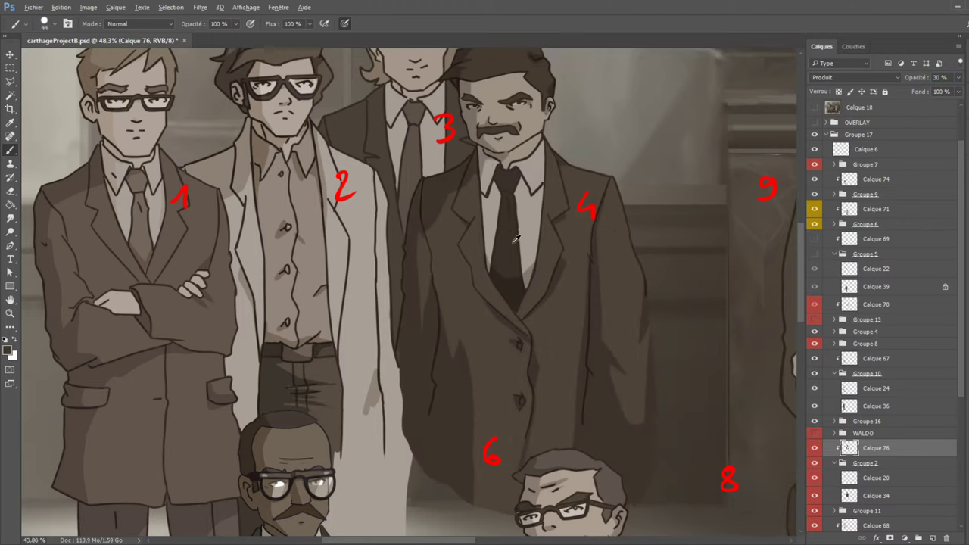
{"action": "scroll", "coordinate": [516, 240], "scroll_direction": "down", "scroll_amount": 2}
{"action": "left_click", "coordinate": [813, 108]}
{"action": "left_click", "coordinate": [813, 107]}
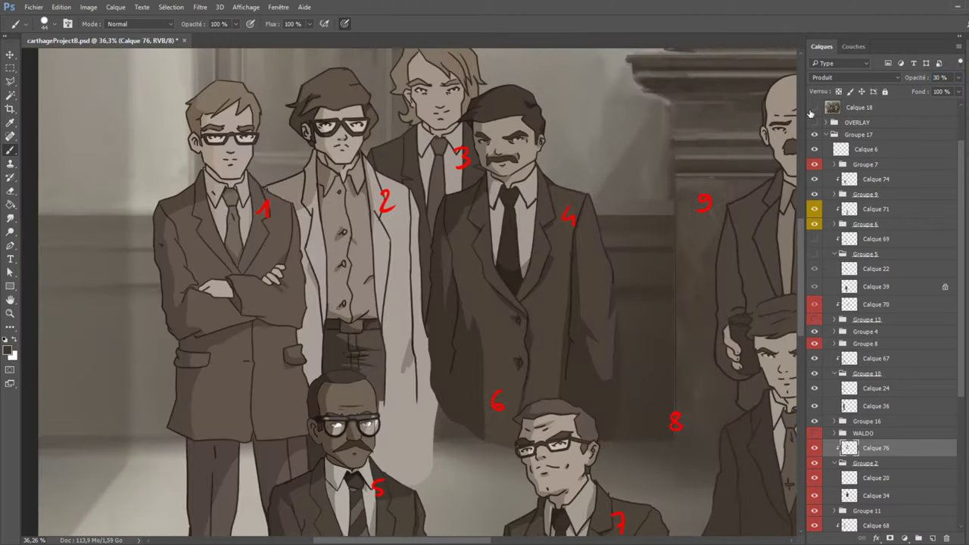
{"action": "left_click", "coordinate": [814, 108]}
{"action": "left_click", "coordinate": [813, 107]}
{"action": "left_click", "coordinate": [813, 107]}
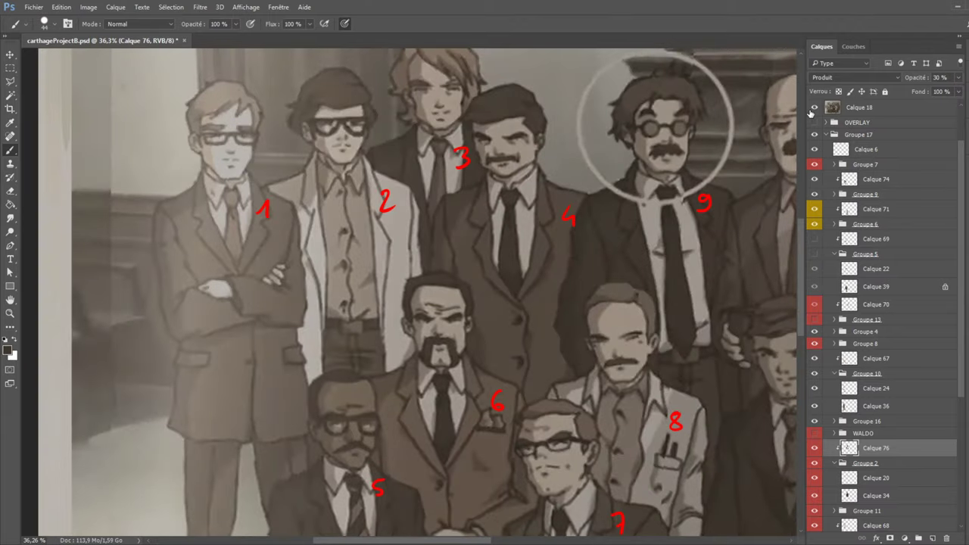
{"action": "left_click", "coordinate": [813, 107]}
{"action": "left_click", "coordinate": [814, 107]}
{"action": "left_click", "coordinate": [813, 107]}
{"action": "left_click", "coordinate": [813, 109]}
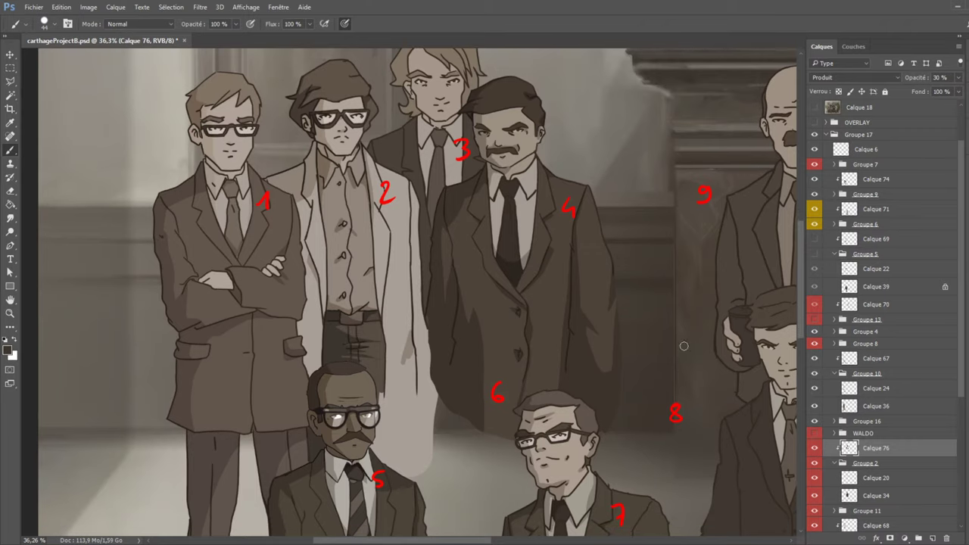
Show figure 8 (Groupe 13), figure 6 (Groupe 5) and the WALDO group again.
{"action": "scroll", "coordinate": [579, 417], "scroll_direction": "down", "scroll_amount": 3}
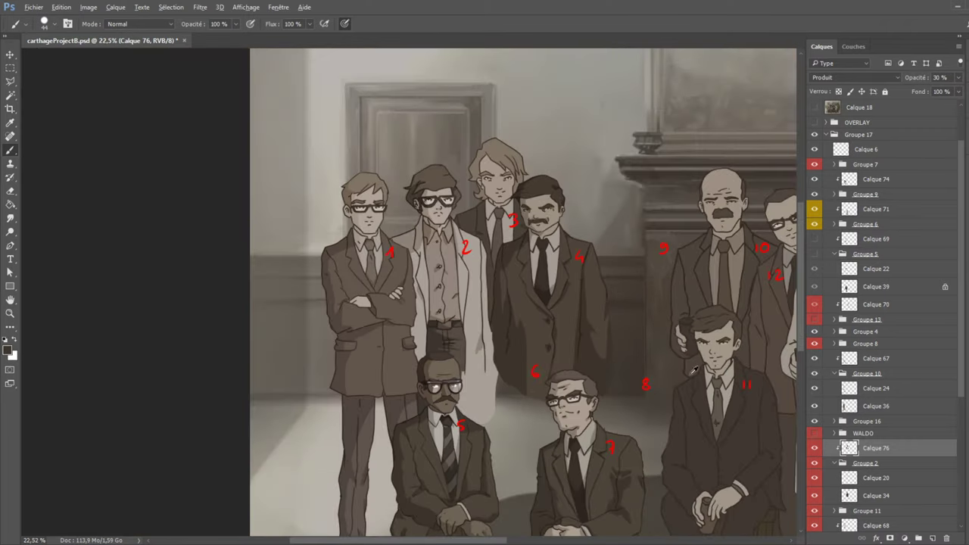
{"action": "scroll", "coordinate": [579, 416], "scroll_direction": "up", "scroll_amount": 1}
{"action": "scroll", "coordinate": [836, 362], "scroll_direction": "up", "scroll_amount": 1}
{"action": "left_click", "coordinate": [815, 355]}
{"action": "left_click", "coordinate": [856, 356]}
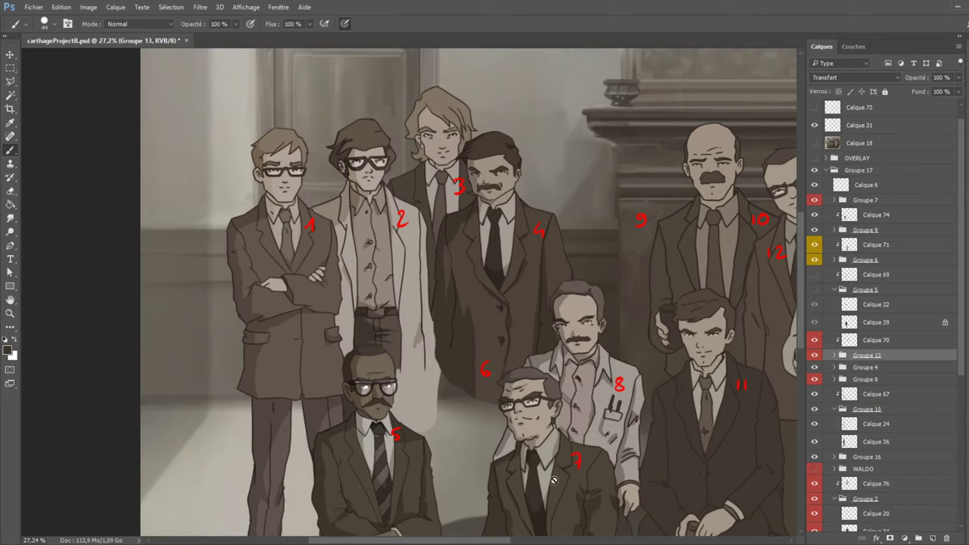
{"action": "left_click", "coordinate": [815, 290]}
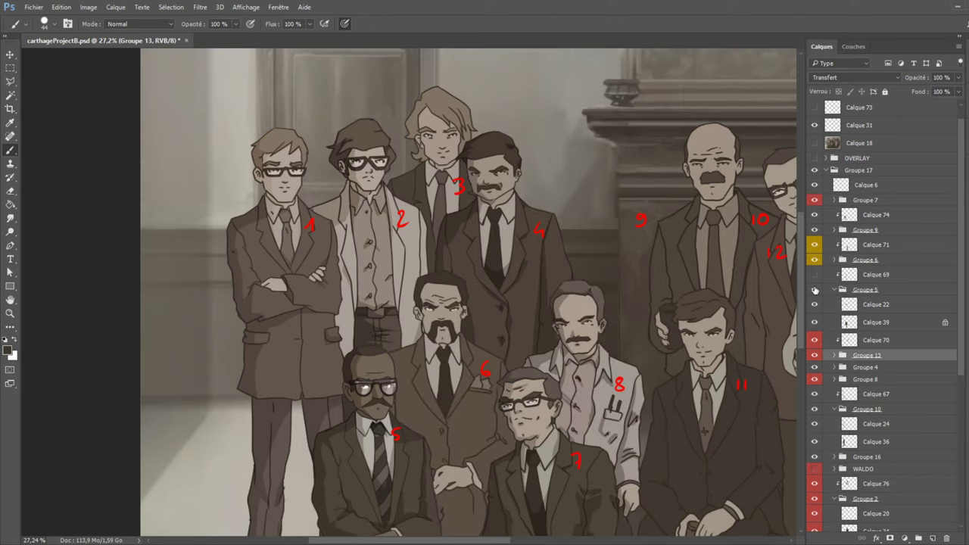
{"action": "scroll", "coordinate": [378, 465], "scroll_direction": "up", "scroll_amount": 2}
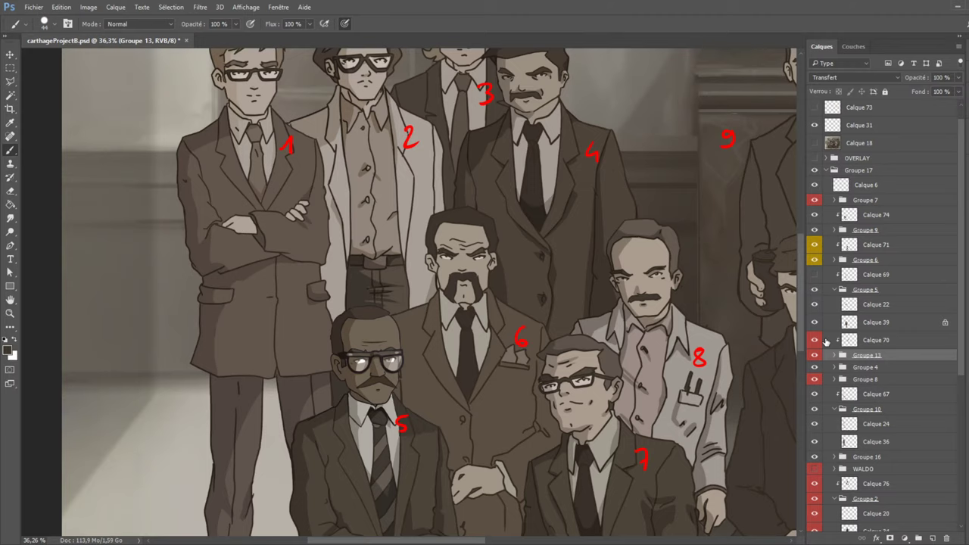
{"action": "left_click", "coordinate": [815, 469]}
Locate and hide Groupe 6 and Groupe 9, the seated figures 7 and 5 covering figure 6, and save the document.
{"action": "left_click", "coordinate": [574, 371], "text": "ctrl"}
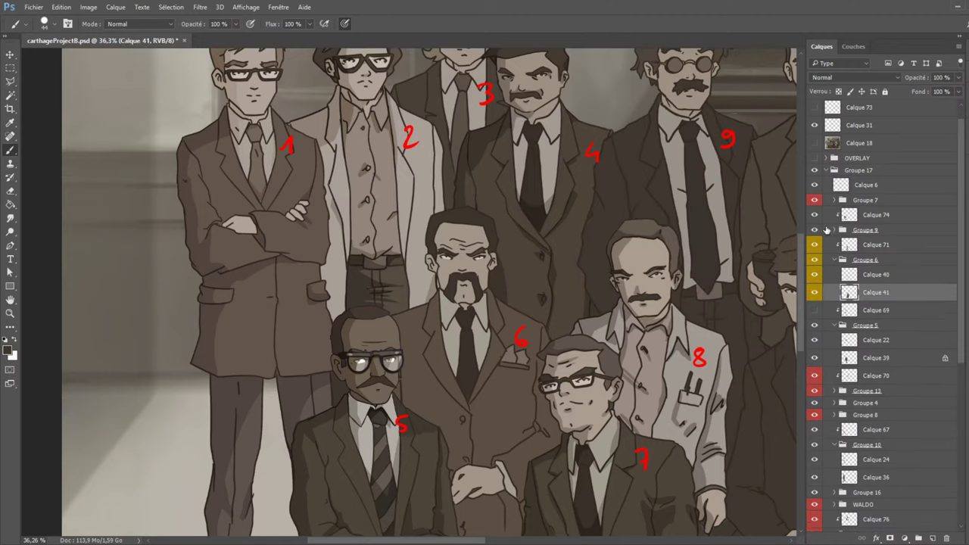
{"action": "left_click", "coordinate": [833, 262]}
{"action": "left_click", "coordinate": [815, 260]}
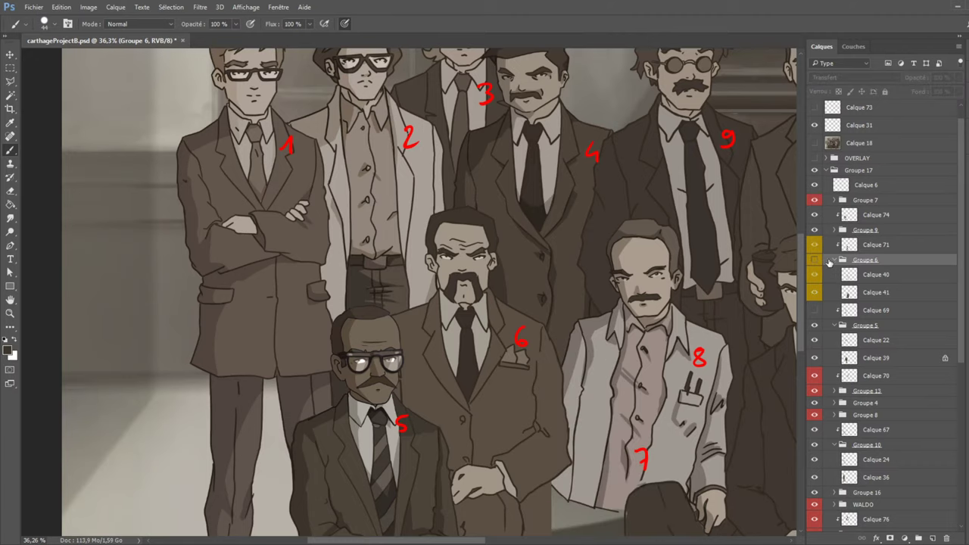
{"action": "left_click", "coordinate": [835, 260]}
{"action": "left_click", "coordinate": [383, 446], "text": "ctrl"}
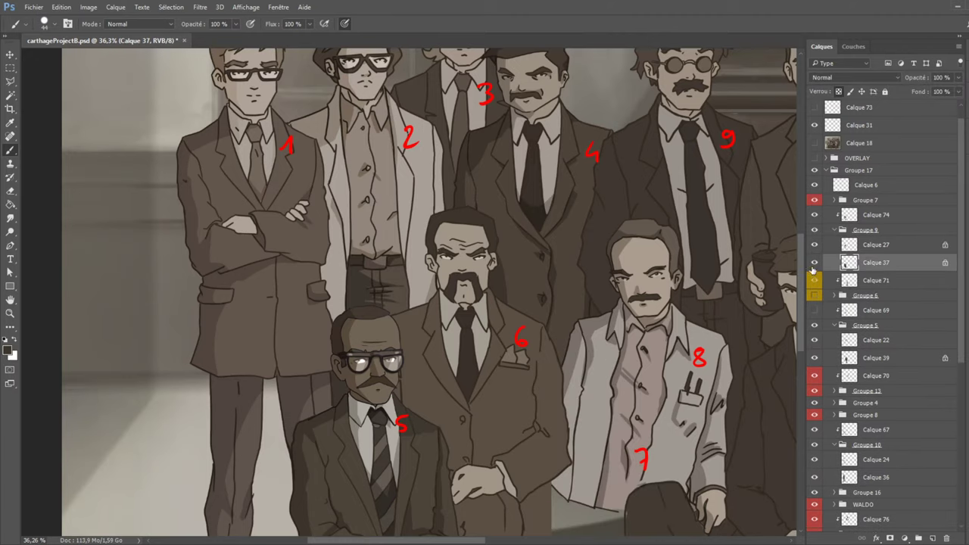
{"action": "left_click", "coordinate": [815, 231]}
{"action": "scroll", "coordinate": [539, 278], "scroll_direction": "up", "scroll_amount": 1}
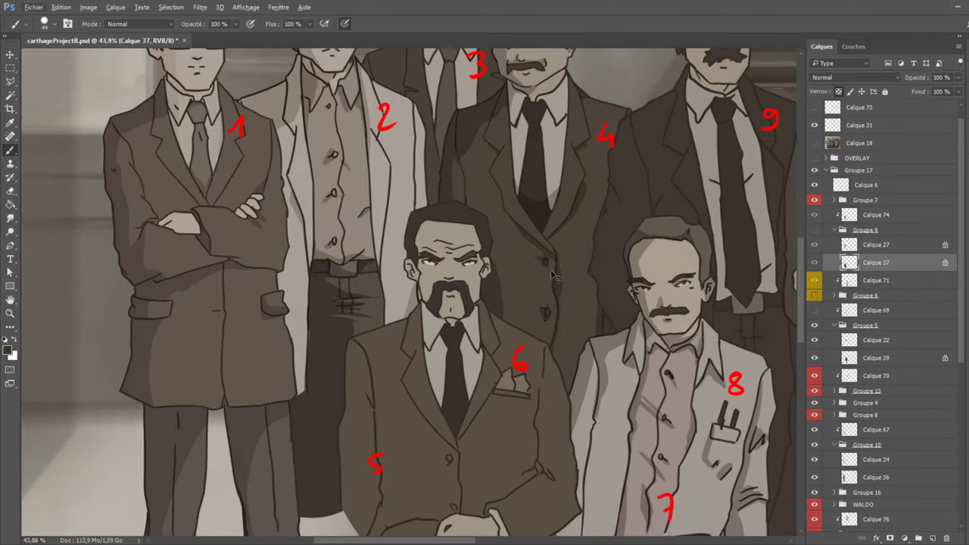
{"action": "key", "text": "ctrl+s"}
{"action": "scroll", "coordinate": [569, 307], "scroll_direction": "down", "scroll_amount": 2}
{"action": "scroll", "coordinate": [544, 319], "scroll_direction": "up", "scroll_amount": 1}
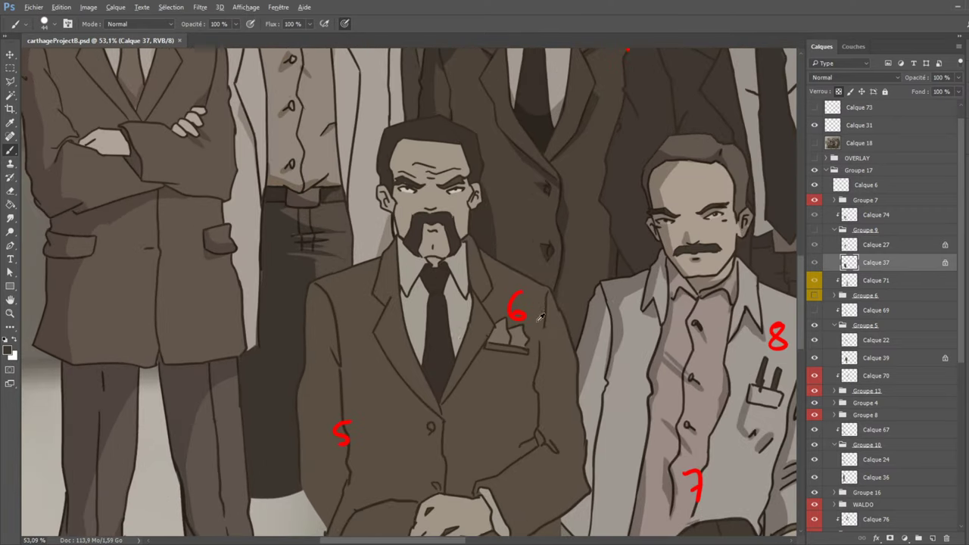
Show the shading layer Calque 69 on the seated moustached man in the dark suit and make it the active layer.
{"action": "scroll", "coordinate": [266, 335], "scroll_direction": "up", "scroll_amount": 1}
{"action": "scroll", "coordinate": [361, 345], "scroll_direction": "up", "scroll_amount": 1}
{"action": "scroll", "coordinate": [361, 346], "scroll_direction": "down", "scroll_amount": 1}
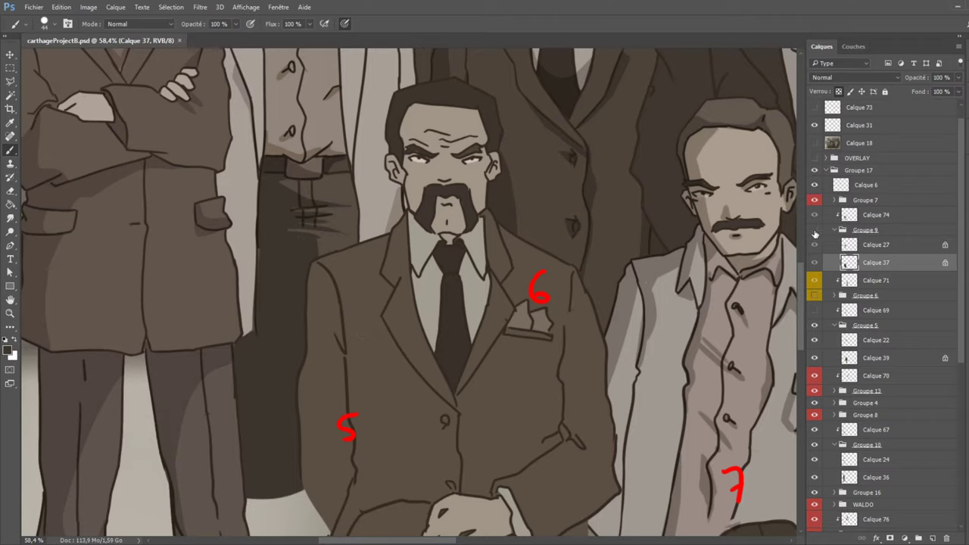
{"action": "left_click", "coordinate": [522, 278], "text": "ctrl"}
{"action": "left_click", "coordinate": [815, 311]}
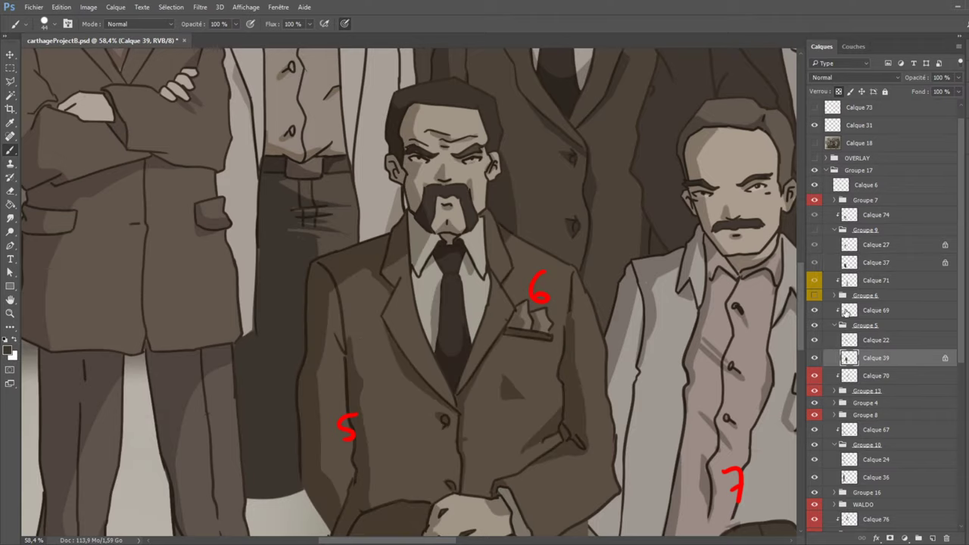
{"action": "left_click", "coordinate": [863, 310]}
Toggle the visibility of Calque 32, Groupe 13 and Calque 30 to examine which layers make up figure 11.
{"action": "scroll", "coordinate": [640, 149], "scroll_direction": "down", "scroll_amount": 4}
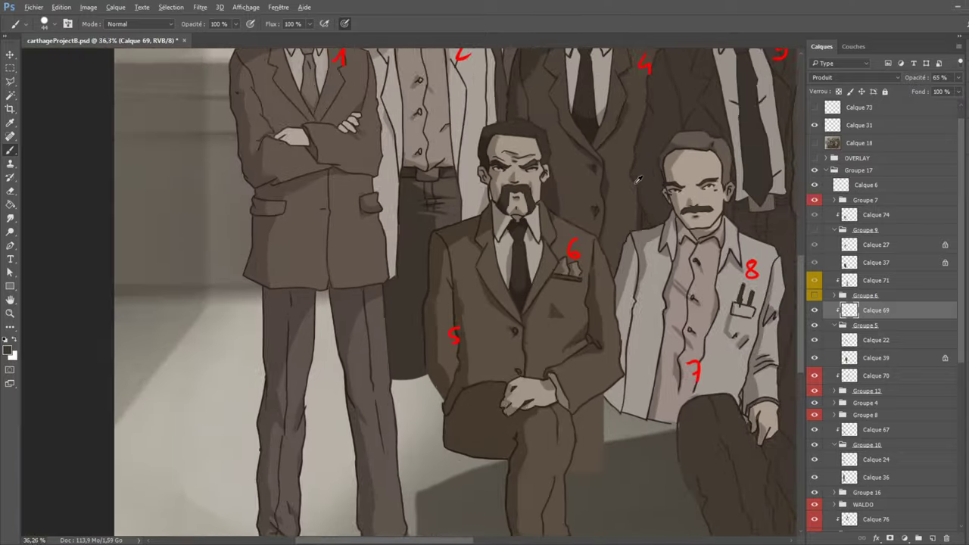
{"action": "scroll", "coordinate": [749, 209], "scroll_direction": "up", "scroll_amount": 2}
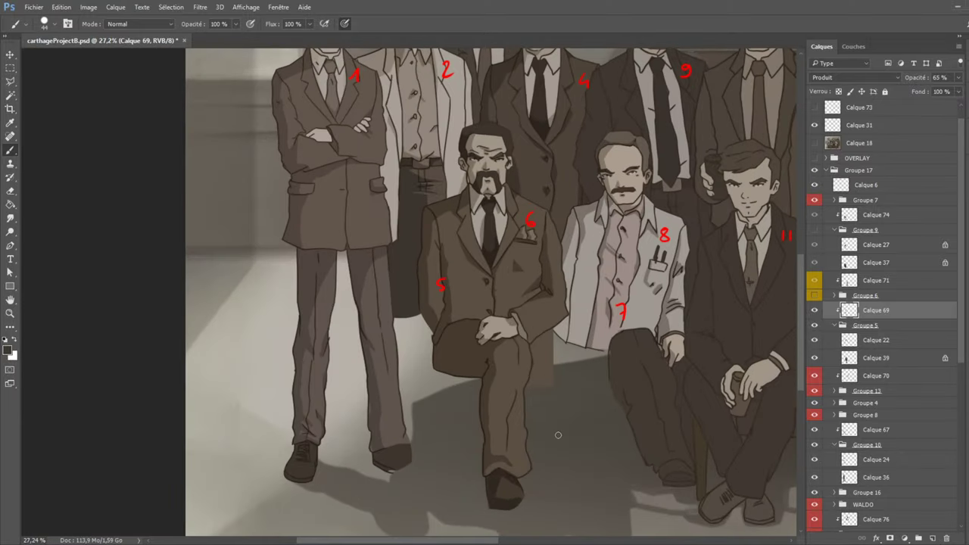
{"action": "scroll", "coordinate": [563, 514], "scroll_direction": "up", "scroll_amount": 1}
{"action": "left_click_drag", "start_coordinate": [760, 222], "coordinate": [514, 321]}
{"action": "scroll", "coordinate": [514, 321], "scroll_direction": "up", "scroll_amount": 3}
{"action": "scroll", "coordinate": [513, 321], "scroll_direction": "up", "scroll_amount": 2}
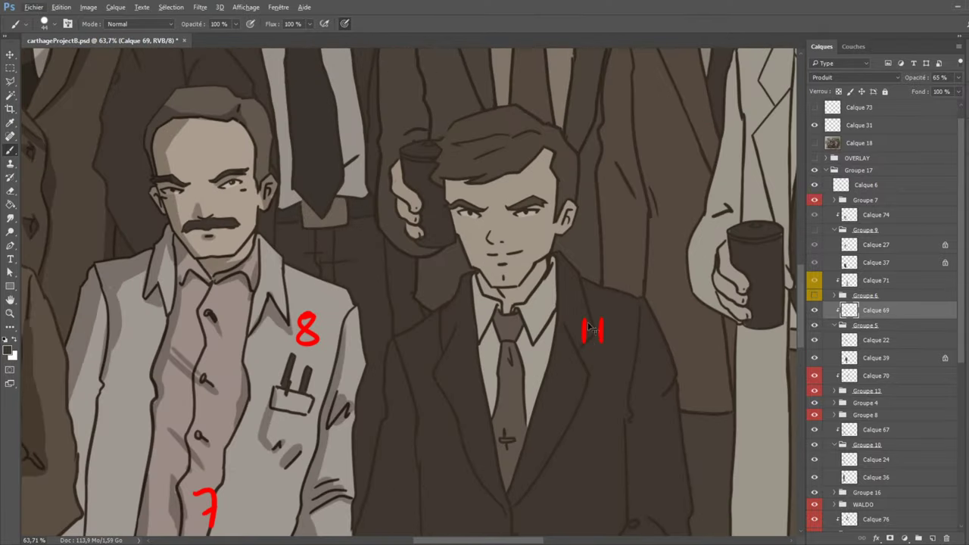
{"action": "left_click", "coordinate": [593, 327], "text": "ctrl"}
{"action": "left_click", "coordinate": [814, 436]}
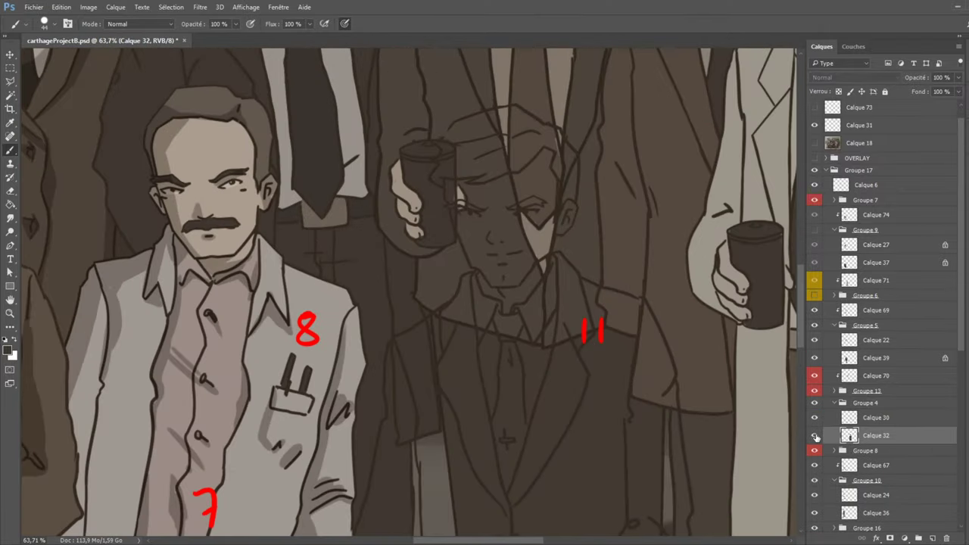
{"action": "left_click", "coordinate": [815, 436]}
{"action": "left_click", "coordinate": [815, 391]}
{"action": "left_click", "coordinate": [815, 390]}
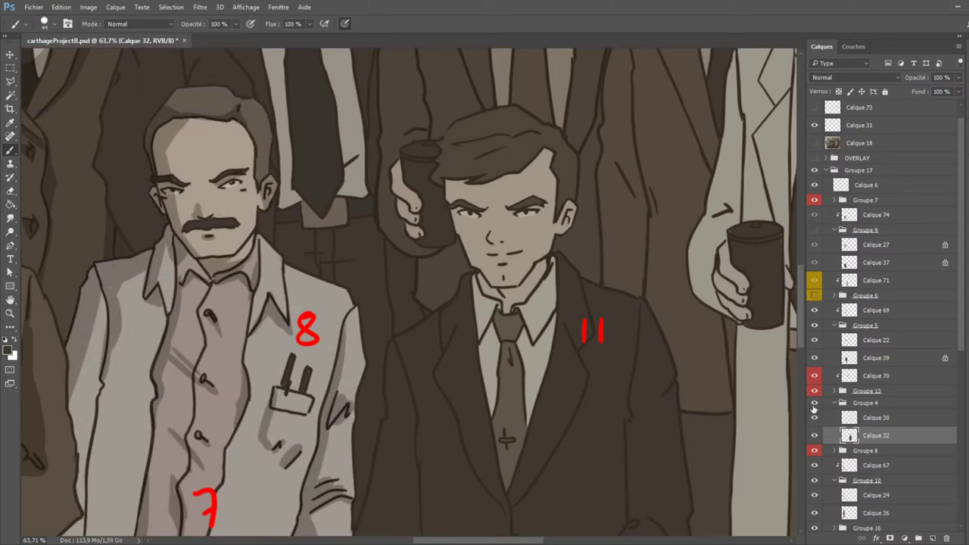
{"action": "left_click", "coordinate": [815, 417]}
{"action": "left_click", "coordinate": [815, 417]}
{"action": "left_click", "coordinate": [815, 417]}
{"action": "left_click", "coordinate": [815, 417]}
Add a new empty layer above Groupe 4 and clip it to that group.
{"action": "left_click", "coordinate": [851, 406]}
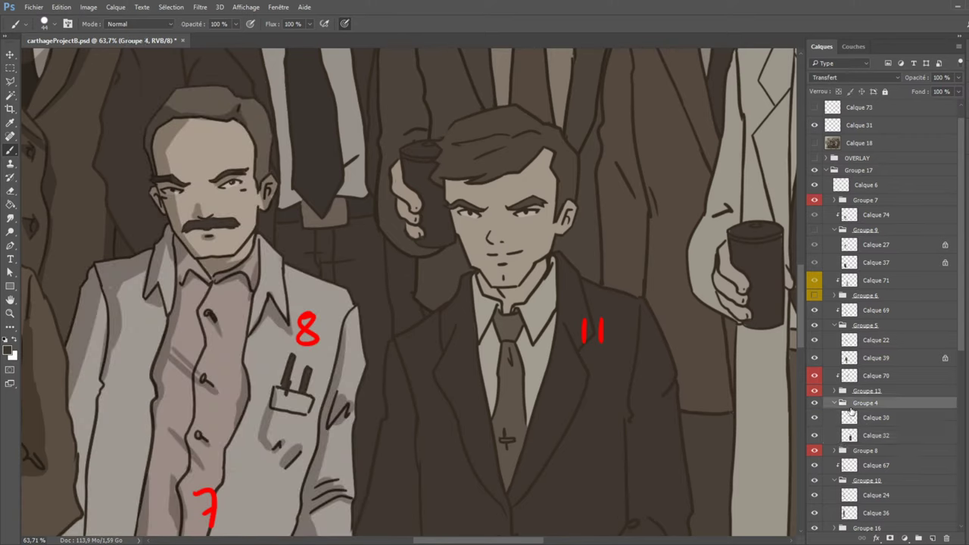
{"action": "left_click", "coordinate": [929, 538]}
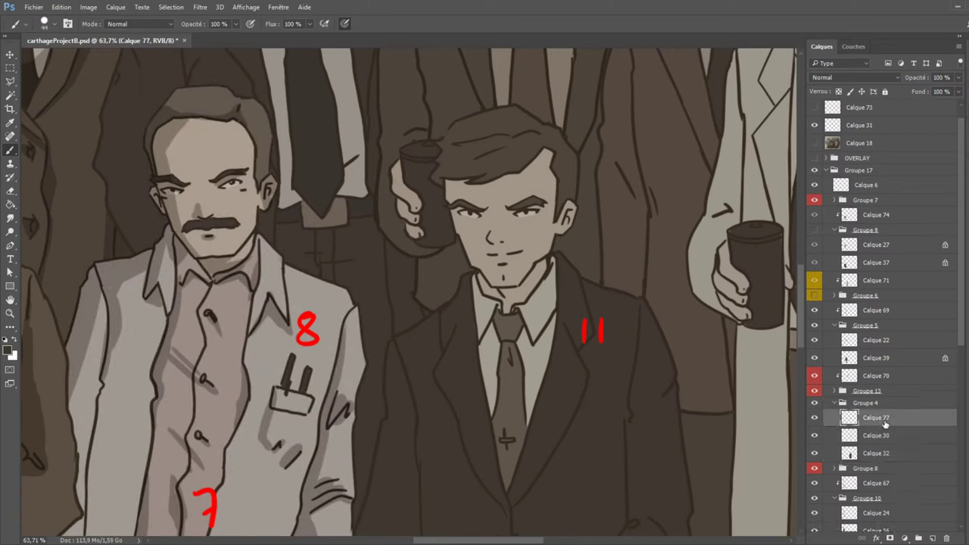
{"action": "left_click_drag", "start_coordinate": [889, 394], "coordinate": [890, 396]}
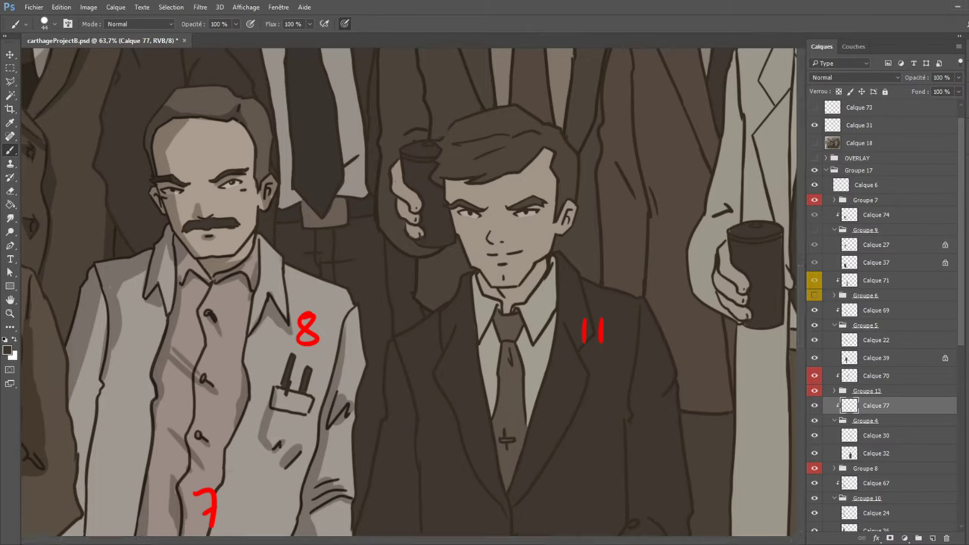
Paste the reference portrait photo, move its layer unclipped above Calque 69, and place the photo beside figure 11's head.
{"action": "key", "text": "ctrl+v"}
{"action": "left_click_drag", "start_coordinate": [444, 340], "coordinate": [559, 409]}
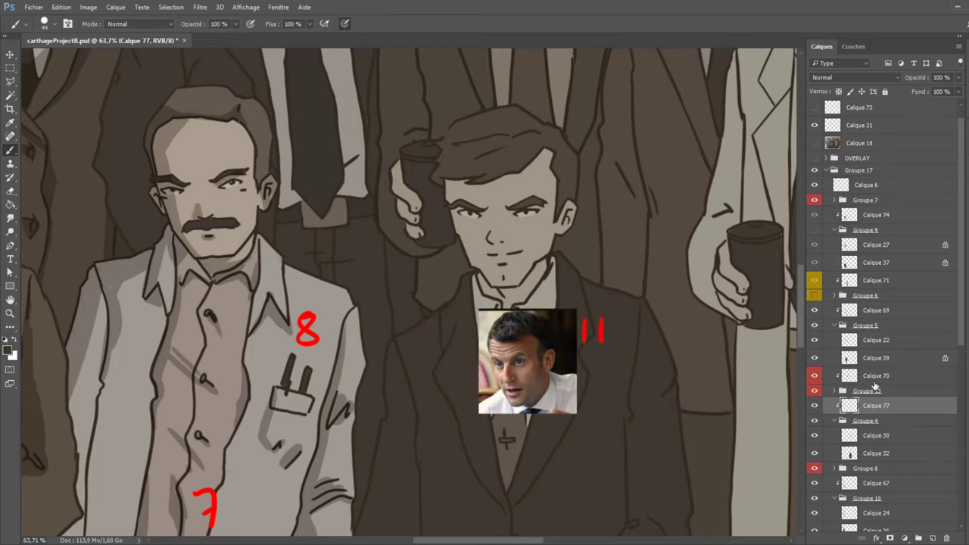
{"action": "left_click_drag", "start_coordinate": [878, 400], "coordinate": [879, 303]}
{"action": "left_click_drag", "start_coordinate": [555, 411], "coordinate": [686, 252]}
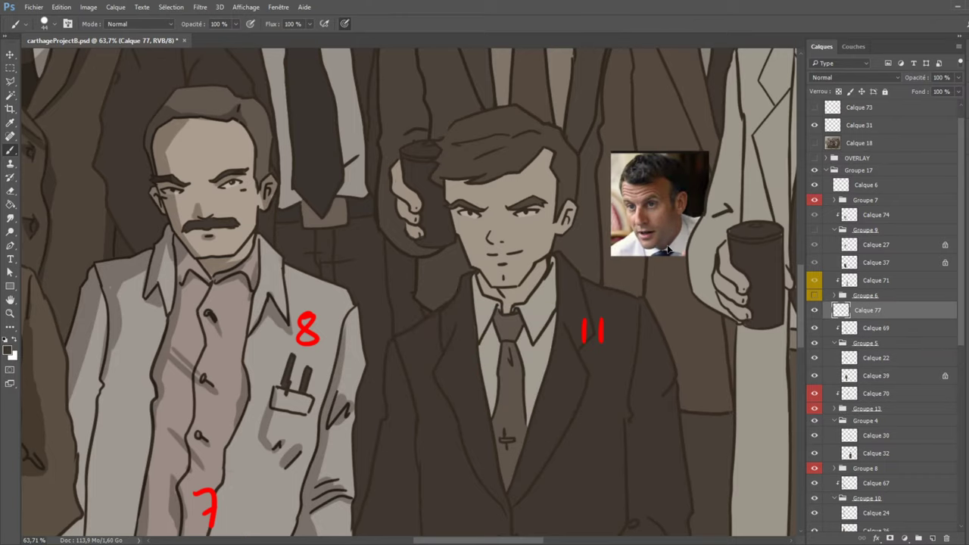
Toggle the visibility of Calque 32, Calque 30, Groupe 13 and Groupe 4 to check which contain figure 11.
{"action": "scroll", "coordinate": [545, 296], "scroll_direction": "up", "scroll_amount": 3}
{"action": "left_click", "coordinate": [533, 271], "text": "ctrl"}
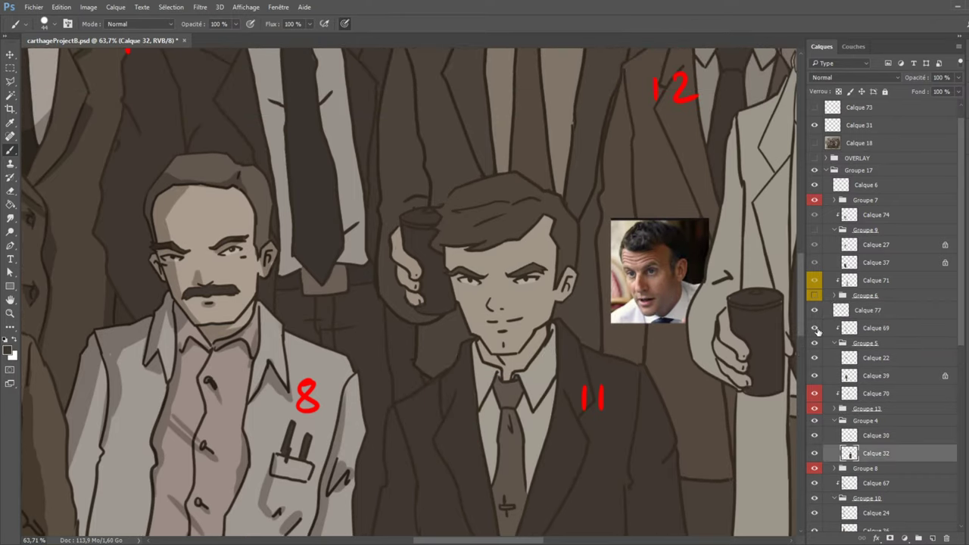
{"action": "left_click", "coordinate": [816, 453]}
{"action": "left_click", "coordinate": [815, 453]}
{"action": "left_click", "coordinate": [816, 436]}
{"action": "left_click", "coordinate": [815, 436]}
{"action": "left_click", "coordinate": [821, 413]}
{"action": "left_click", "coordinate": [815, 409]}
{"action": "left_click", "coordinate": [815, 409]}
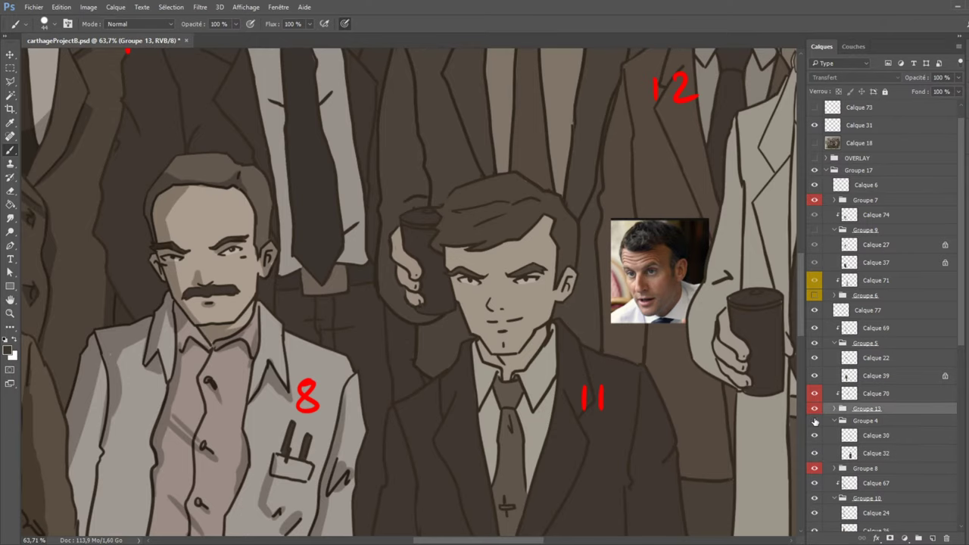
{"action": "left_click", "coordinate": [815, 421]}
{"action": "left_click", "coordinate": [815, 421]}
Create a fresh shading layer directly above Groupe 4 and clip it to the group.
{"action": "left_click", "coordinate": [865, 421]}
{"action": "left_click", "coordinate": [933, 538]}
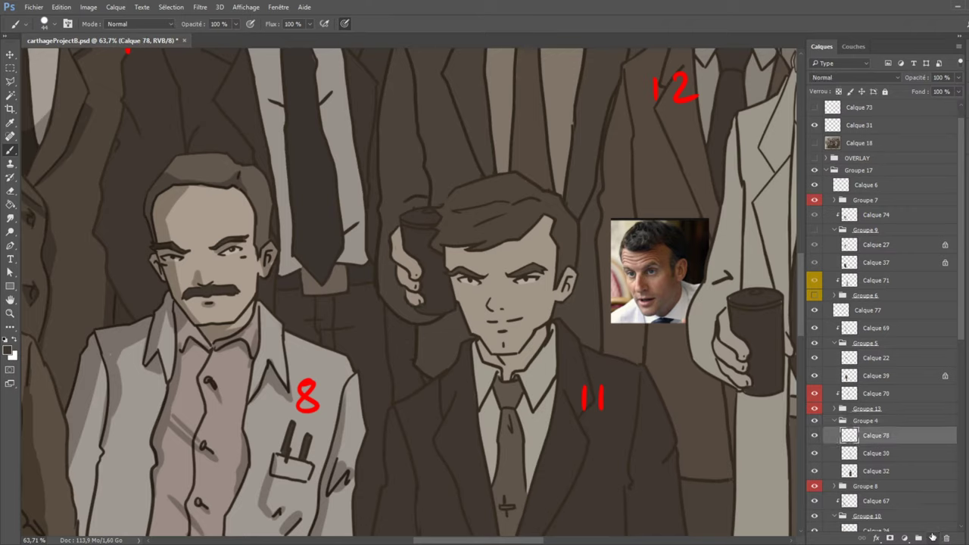
{"action": "left_click_drag", "start_coordinate": [884, 443], "coordinate": [889, 415]}
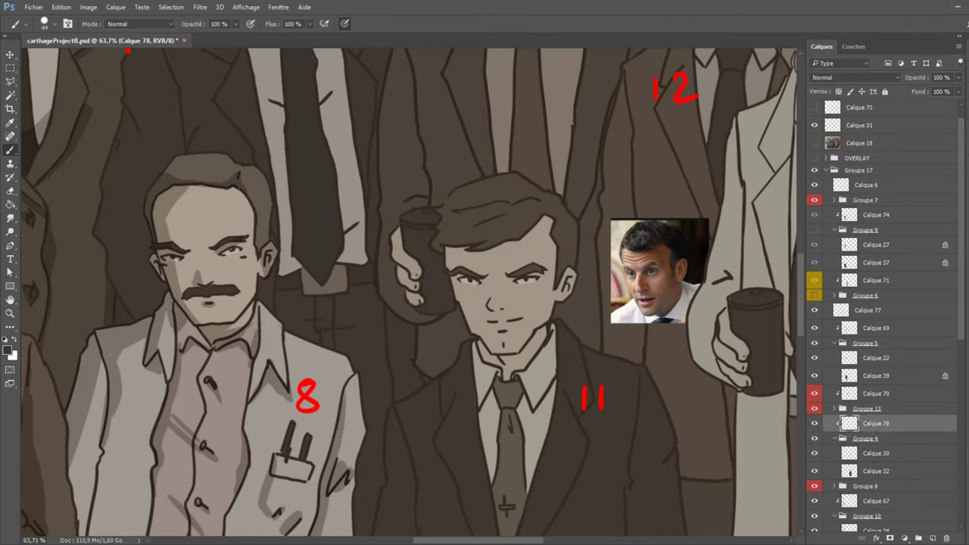
Paint a first dark shadow patch on the side of figure 11's forehead and set the layer's blend mode to Produit.
{"action": "left_click", "coordinate": [815, 157]}
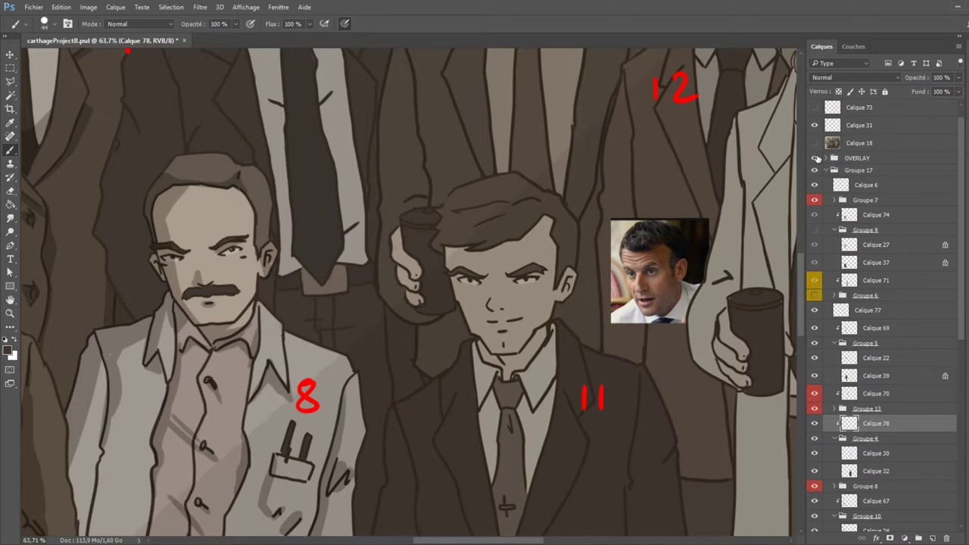
{"action": "left_click", "coordinate": [815, 157]}
{"action": "left_click", "coordinate": [816, 144]}
{"action": "left_click", "coordinate": [815, 147]}
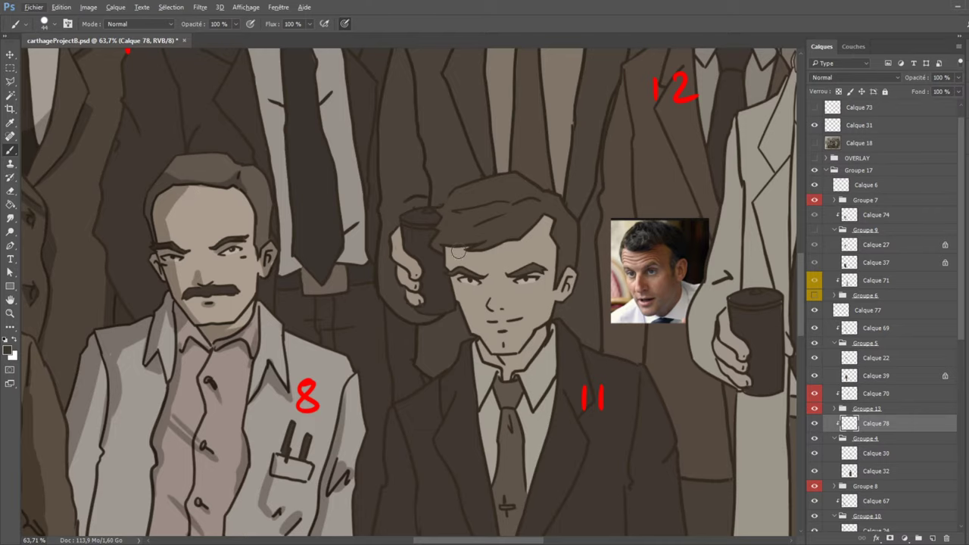
{"action": "left_click_drag", "start_coordinate": [459, 252], "coordinate": [450, 272]}
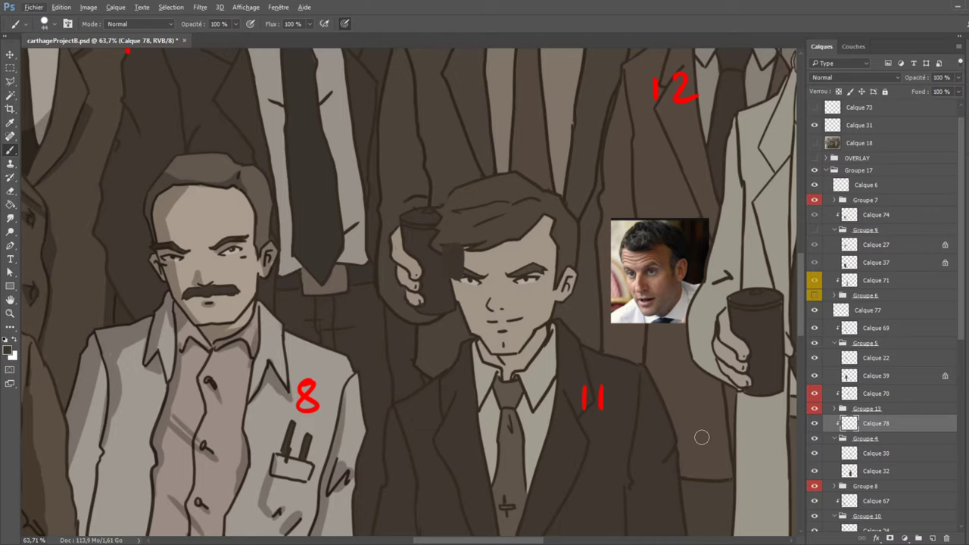
{"action": "left_click", "coordinate": [834, 82]}
{"action": "left_click", "coordinate": [833, 124]}
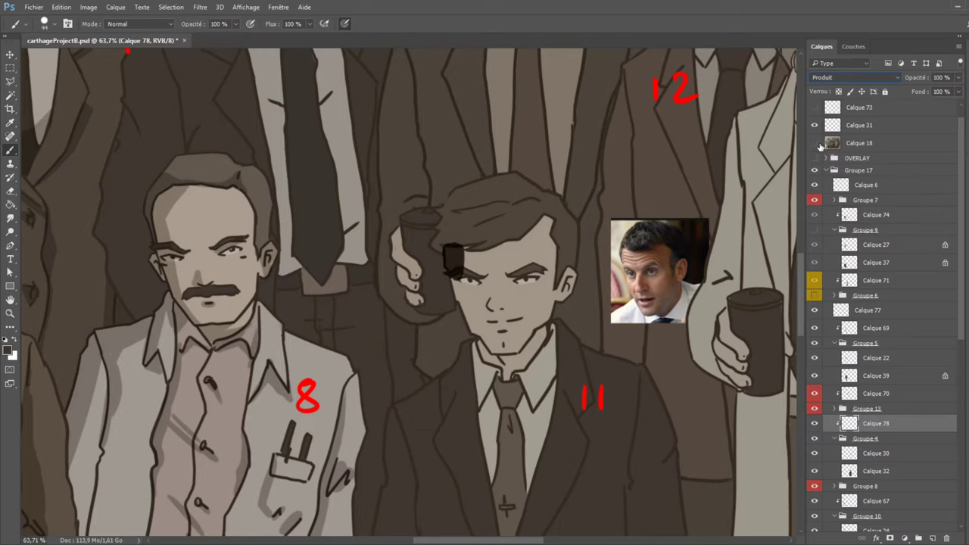
Paint the shadow along the side of figure 11's face from the eye down the cheek to the chin, comparing with Calque 18.
{"action": "left_click", "coordinate": [815, 144]}
{"action": "left_click", "coordinate": [814, 144]}
{"action": "mouse_move", "coordinate": [465, 289]}
{"action": "left_mouse_down"}
{"action": "mouse_move", "coordinate": [459, 281]}
{"action": "mouse_move", "coordinate": [459, 301]}
{"action": "mouse_move", "coordinate": [477, 322]}
{"action": "left_mouse_up"}
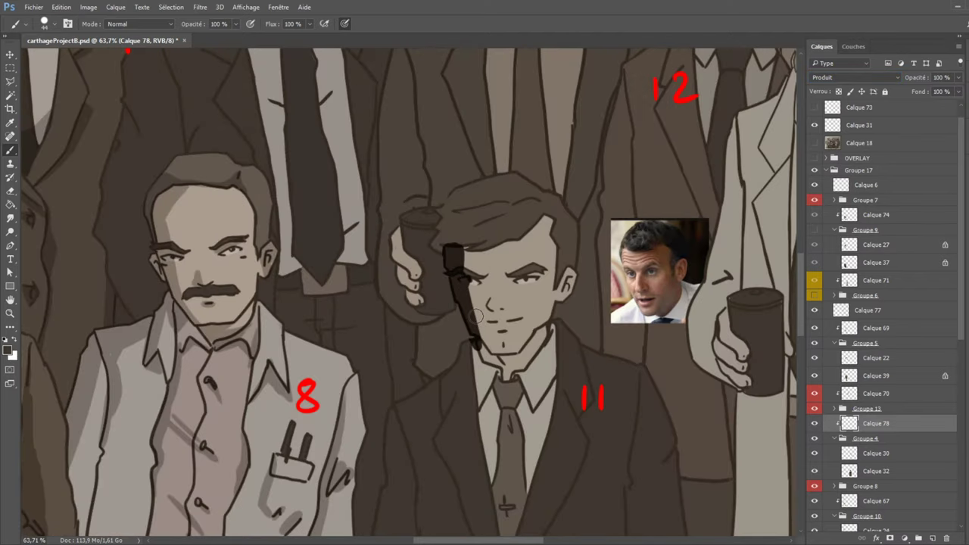
{"action": "left_click", "coordinate": [815, 144]}
{"action": "left_click", "coordinate": [815, 144]}
{"action": "left_click", "coordinate": [814, 144]}
{"action": "left_click", "coordinate": [815, 144]}
{"action": "mouse_move", "coordinate": [497, 347]}
{"action": "left_mouse_down"}
{"action": "mouse_move", "coordinate": [526, 354]}
{"action": "mouse_move", "coordinate": [485, 336]}
{"action": "mouse_move", "coordinate": [465, 275]}
{"action": "left_mouse_up"}
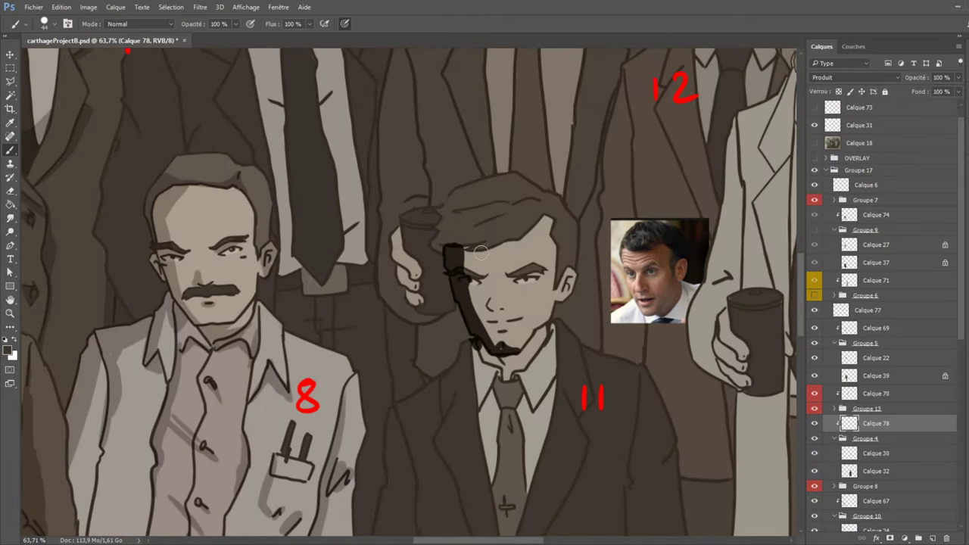
Compare with the OVERLAY group and Calque 18, and paint the shadow under figure 11's nose.
{"action": "left_click", "coordinate": [815, 158]}
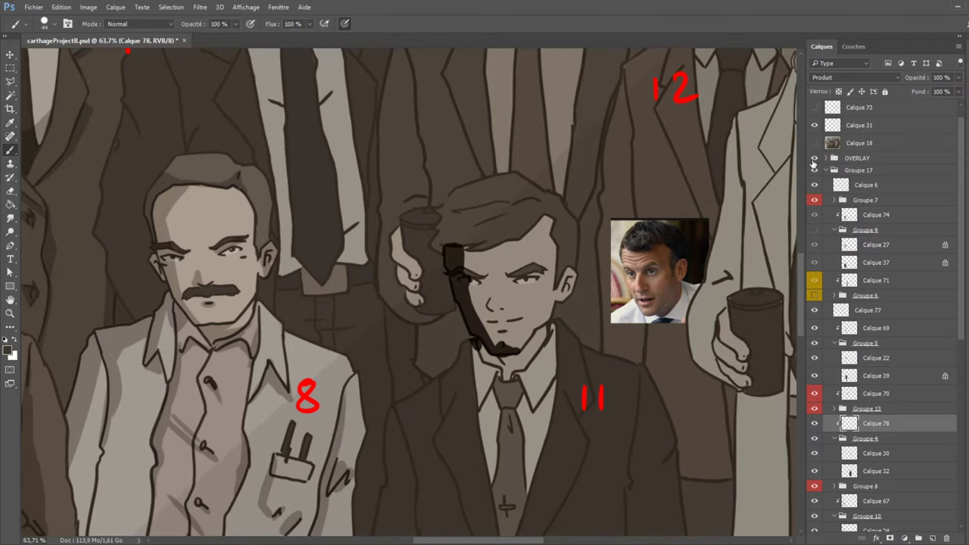
{"action": "left_click", "coordinate": [815, 157]}
{"action": "left_click", "coordinate": [814, 144]}
{"action": "left_click", "coordinate": [814, 144]}
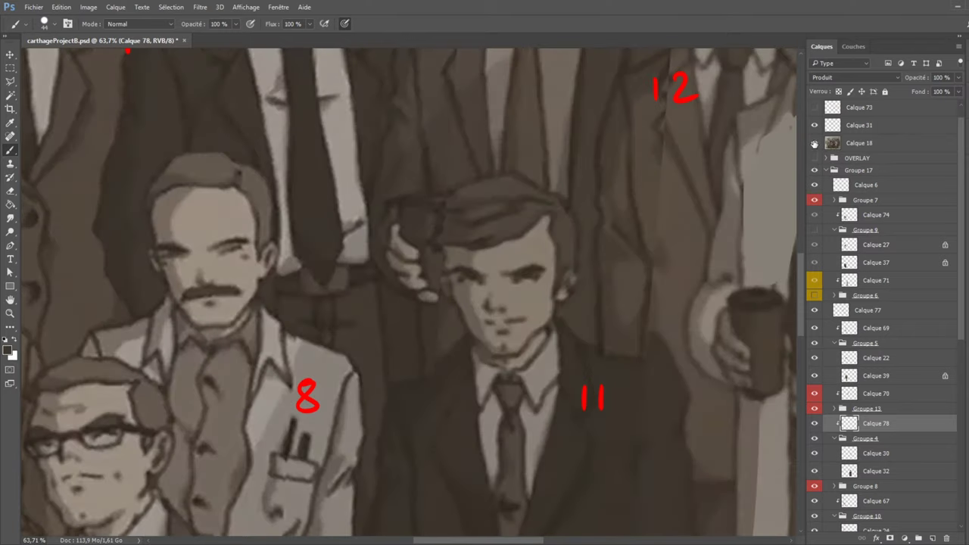
{"action": "mouse_move", "coordinate": [490, 297]}
{"action": "left_mouse_down"}
{"action": "mouse_move", "coordinate": [495, 310]}
{"action": "mouse_move", "coordinate": [509, 301]}
{"action": "left_mouse_up"}
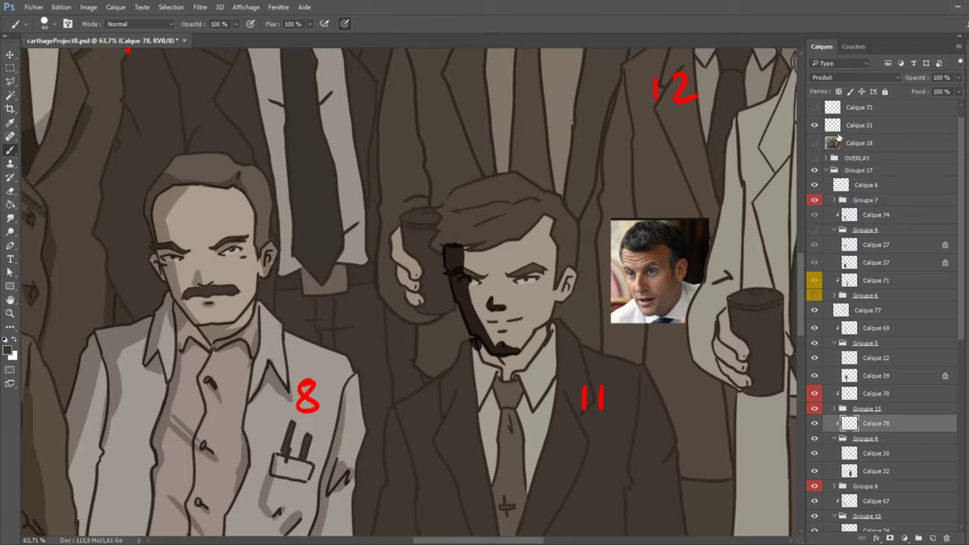
Paint small shadows around figure 11's eyes with a size 16 brush, following the Calque 18 reference.
{"action": "left_click", "coordinate": [815, 144]}
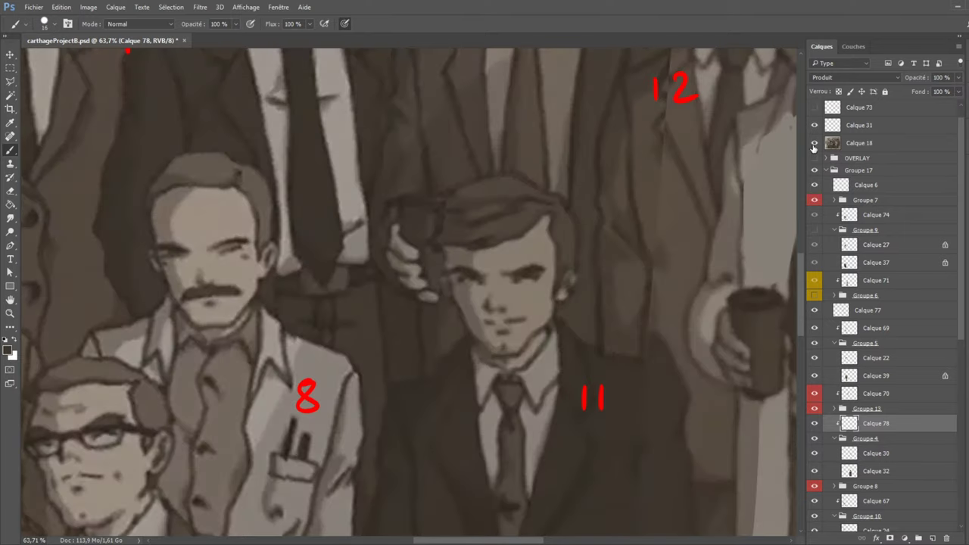
{"action": "left_click", "coordinate": [815, 144]}
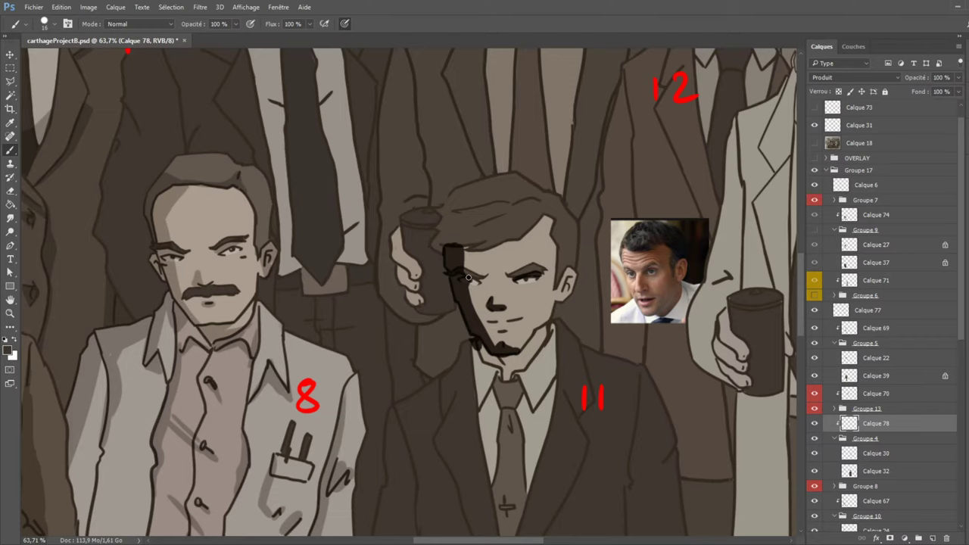
{"action": "left_click_drag", "start_coordinate": [469, 278], "coordinate": [483, 282]}
Paint dark shadow strands over the front of figure 11's hair, checking against Calque 18 and enlarging the brush to 49.
{"action": "left_click", "coordinate": [814, 143]}
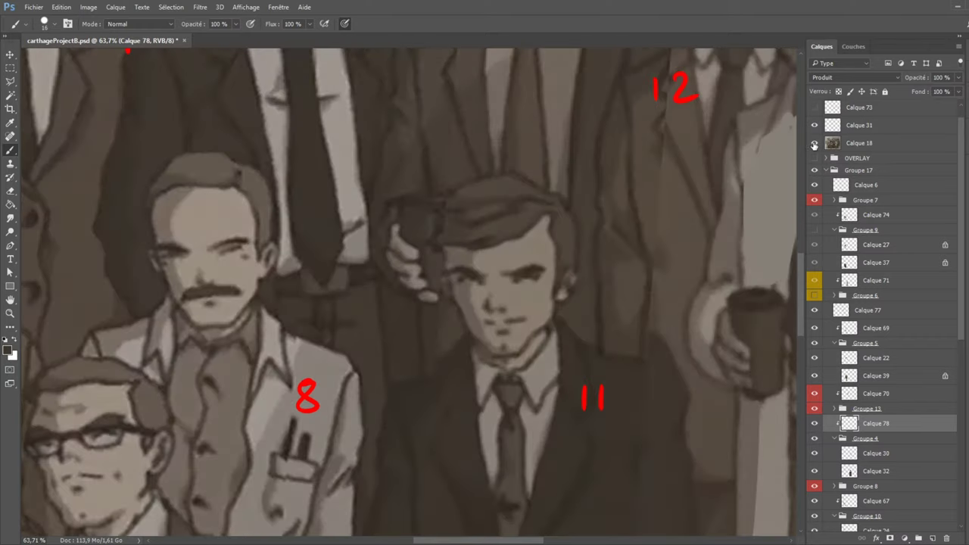
{"action": "left_click", "coordinate": [815, 143]}
{"action": "mouse_move", "coordinate": [497, 200]}
{"action": "left_mouse_down"}
{"action": "mouse_move", "coordinate": [465, 219]}
{"action": "mouse_move", "coordinate": [509, 210]}
{"action": "mouse_move", "coordinate": [466, 228]}
{"action": "mouse_move", "coordinate": [489, 228]}
{"action": "mouse_move", "coordinate": [469, 232]}
{"action": "mouse_move", "coordinate": [497, 243]}
{"action": "mouse_move", "coordinate": [472, 248]}
{"action": "mouse_move", "coordinate": [508, 237]}
{"action": "mouse_move", "coordinate": [441, 257]}
{"action": "left_mouse_up"}
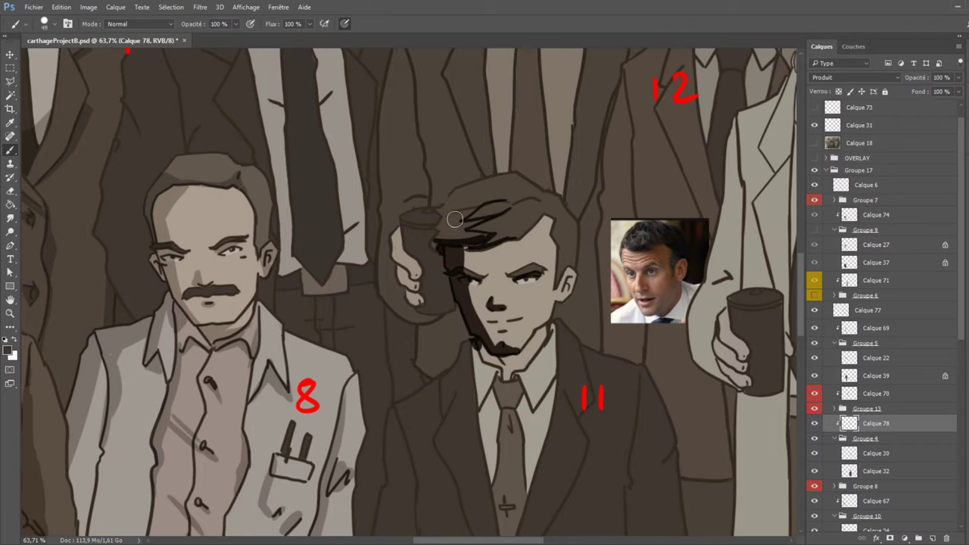
{"action": "mouse_move", "coordinate": [497, 194]}
{"action": "left_mouse_down"}
{"action": "mouse_move", "coordinate": [445, 230]}
{"action": "mouse_move", "coordinate": [486, 219]}
{"action": "mouse_move", "coordinate": [450, 231]}
{"action": "mouse_move", "coordinate": [487, 235]}
{"action": "mouse_move", "coordinate": [449, 235]}
{"action": "mouse_move", "coordinate": [467, 240]}
{"action": "mouse_move", "coordinate": [469, 223]}
{"action": "mouse_move", "coordinate": [438, 240]}
{"action": "mouse_move", "coordinate": [454, 209]}
{"action": "mouse_move", "coordinate": [445, 227]}
{"action": "mouse_move", "coordinate": [487, 191]}
{"action": "mouse_move", "coordinate": [439, 210]}
{"action": "mouse_move", "coordinate": [502, 194]}
{"action": "left_mouse_up"}
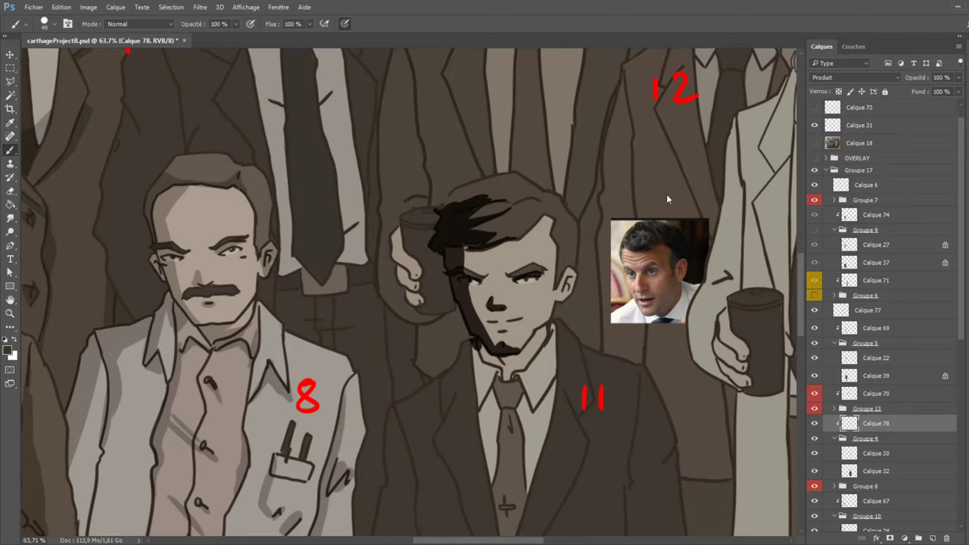
Extend the shadow strands along the top of figure 11's hair with a size 17 brush, using Calque 18 as reference.
{"action": "left_click", "coordinate": [814, 143]}
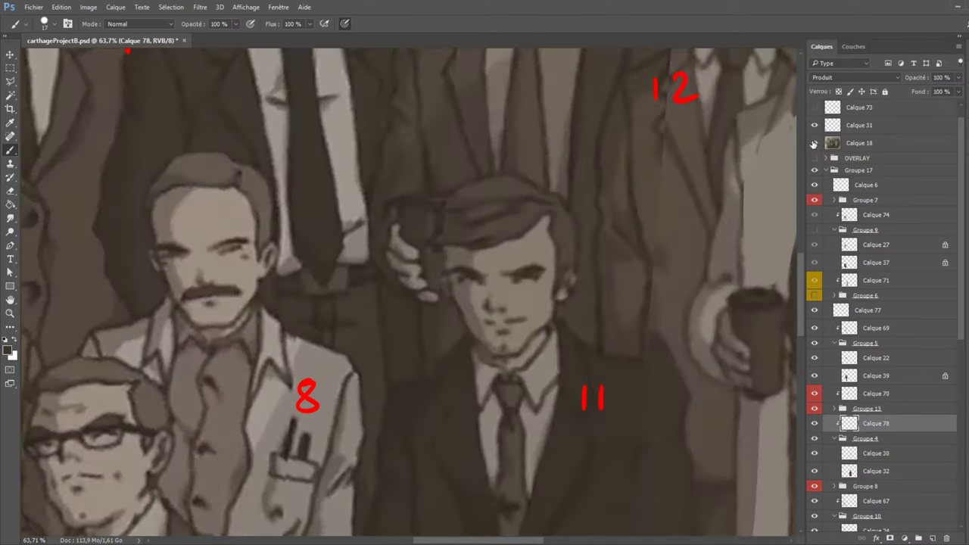
{"action": "left_click", "coordinate": [814, 143]}
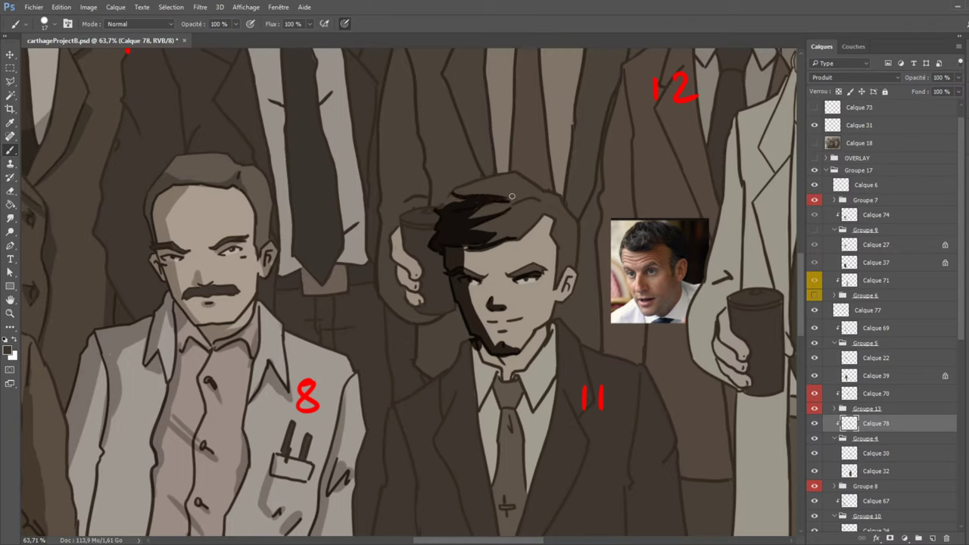
{"action": "left_click_drag", "start_coordinate": [512, 196], "coordinate": [532, 195]}
{"action": "mouse_move", "coordinate": [456, 201]}
{"action": "left_mouse_down"}
{"action": "mouse_move", "coordinate": [445, 201]}
{"action": "mouse_move", "coordinate": [458, 199]}
{"action": "left_mouse_up"}
Paint shadows along figure 11's sideburn and inside the ear, checking against the Calque 18 reference.
{"action": "left_click", "coordinate": [815, 143]}
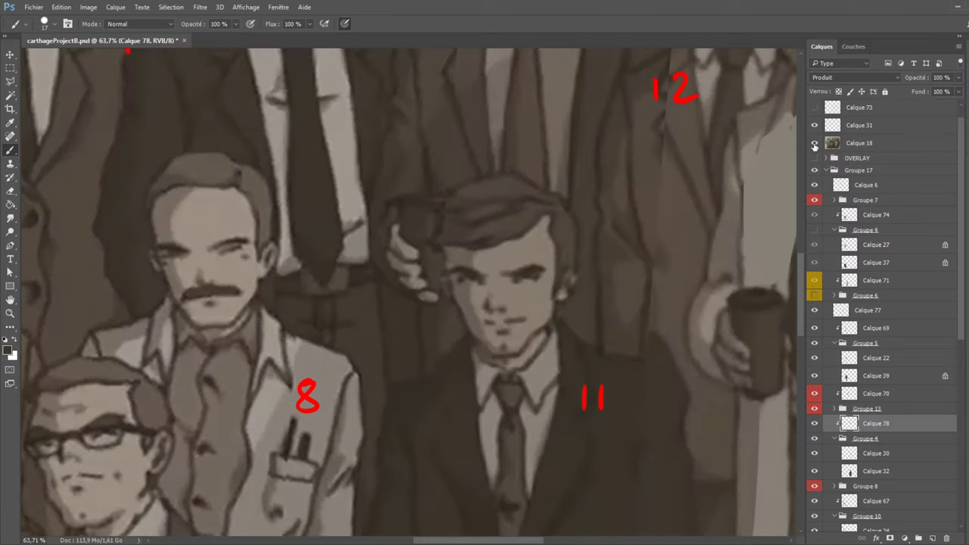
{"action": "left_click", "coordinate": [814, 144]}
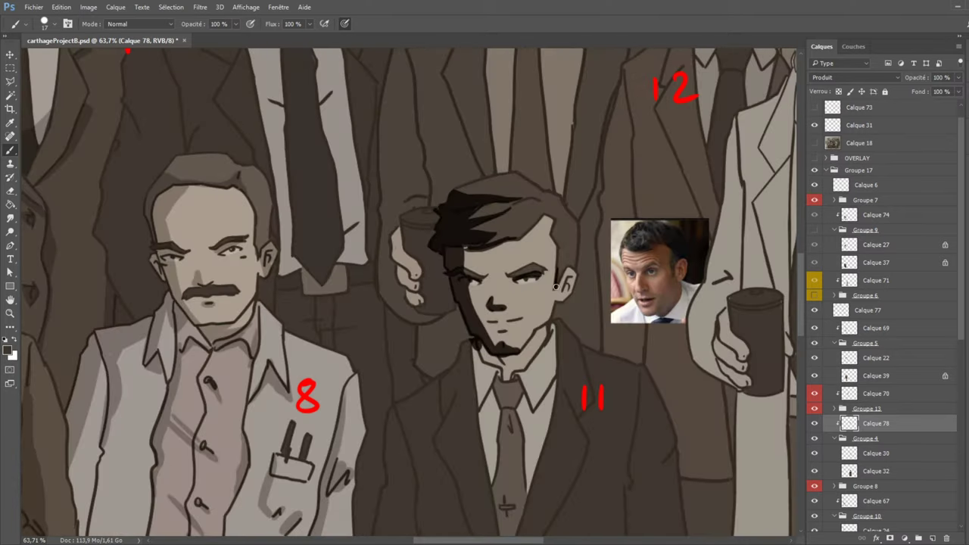
{"action": "mouse_move", "coordinate": [557, 278]}
{"action": "left_mouse_down"}
{"action": "mouse_move", "coordinate": [559, 252]}
{"action": "mouse_move", "coordinate": [559, 269]}
{"action": "left_mouse_up"}
{"action": "left_click", "coordinate": [814, 144]}
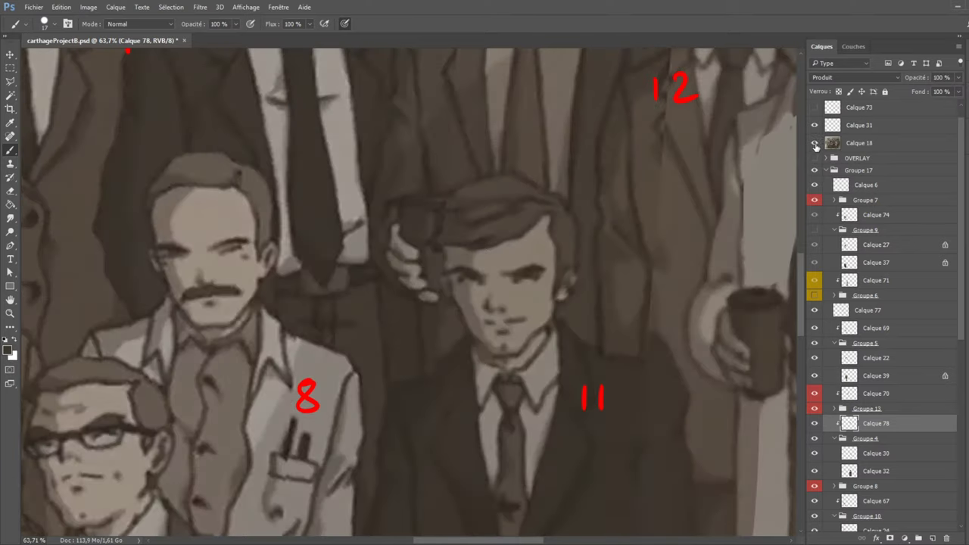
{"action": "left_click", "coordinate": [814, 144]}
{"action": "mouse_move", "coordinate": [577, 275]}
{"action": "left_mouse_down"}
{"action": "mouse_move", "coordinate": [566, 288]}
{"action": "mouse_move", "coordinate": [562, 273]}
{"action": "mouse_move", "coordinate": [576, 269]}
{"action": "left_mouse_up"}
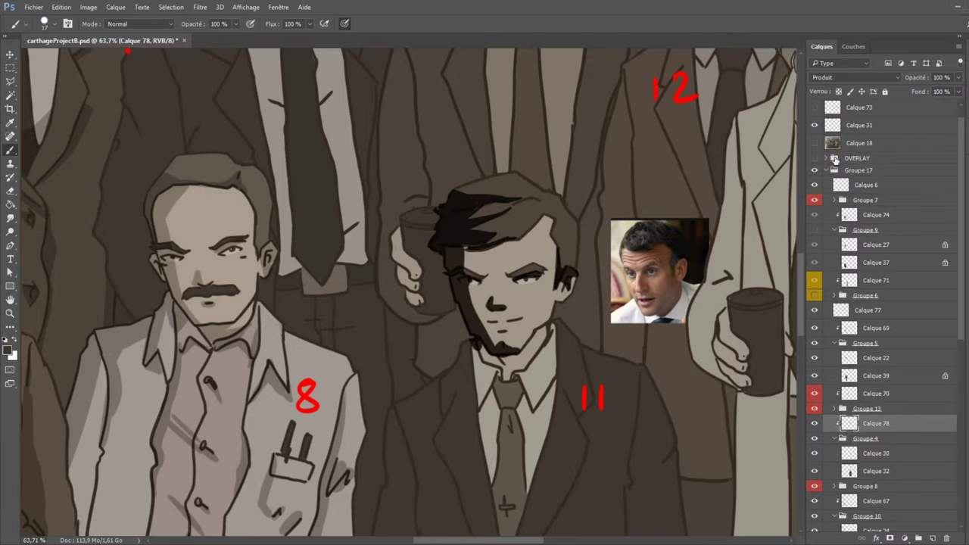
{"action": "left_click", "coordinate": [815, 144]}
{"action": "left_click", "coordinate": [814, 144]}
Paint the shadows at the back of figure 11's neck and under the jaw, following the Calque 18 reference.
{"action": "left_click", "coordinate": [815, 143]}
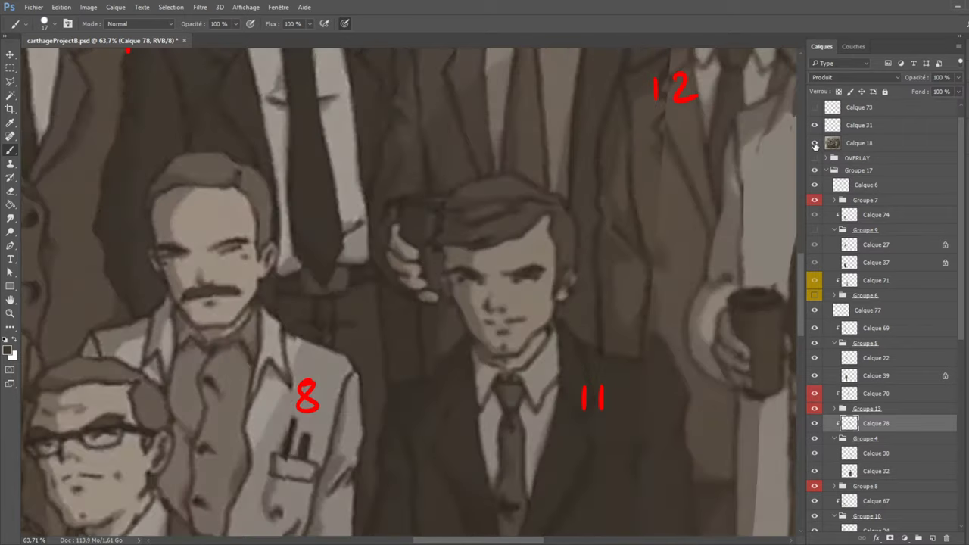
{"action": "left_click", "coordinate": [815, 144]}
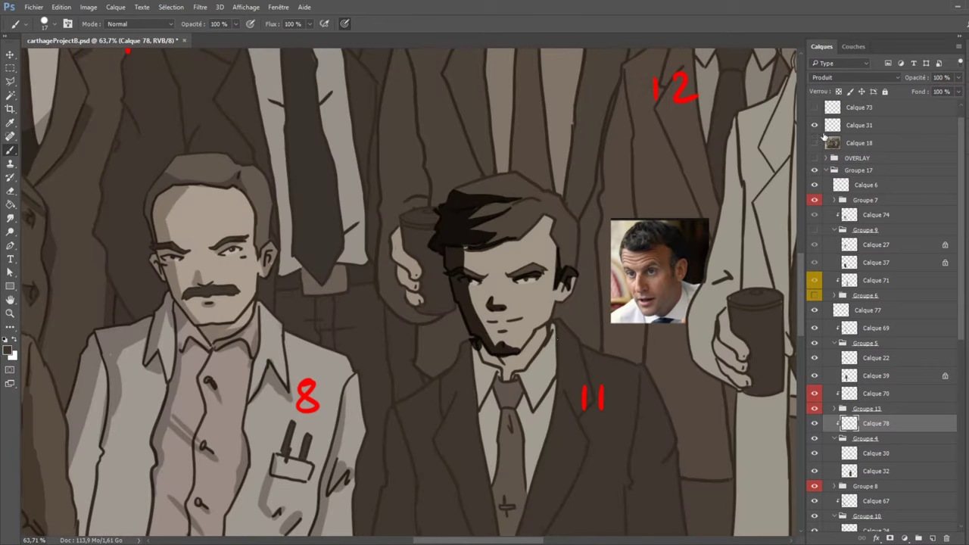
{"action": "left_click_drag", "start_coordinate": [534, 335], "coordinate": [566, 321]}
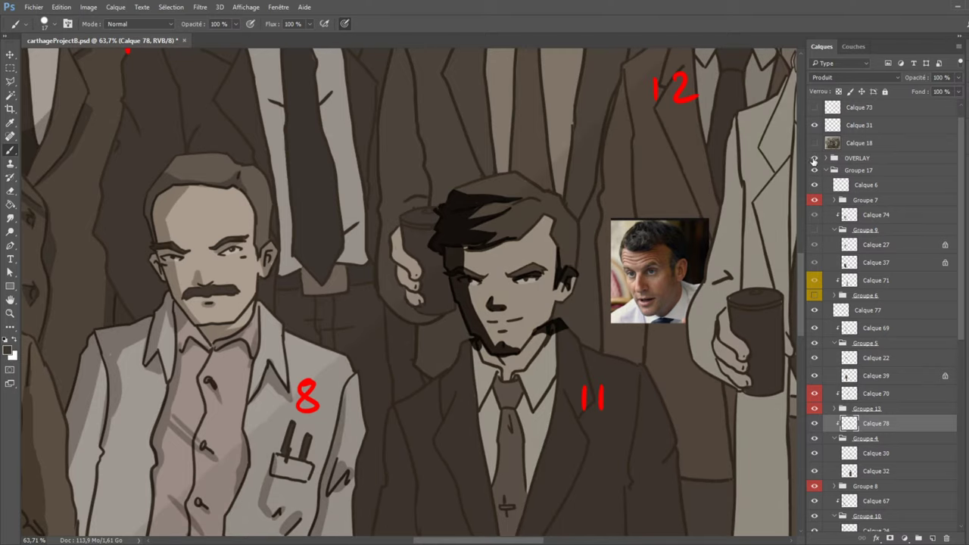
{"action": "left_click", "coordinate": [815, 145]}
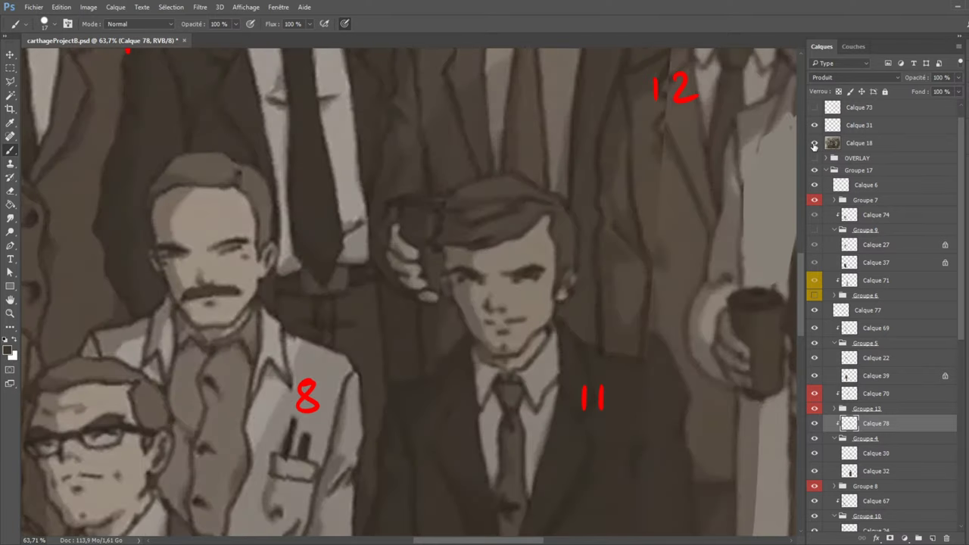
{"action": "left_click", "coordinate": [814, 144]}
{"action": "left_click_drag", "start_coordinate": [509, 356], "coordinate": [480, 350]}
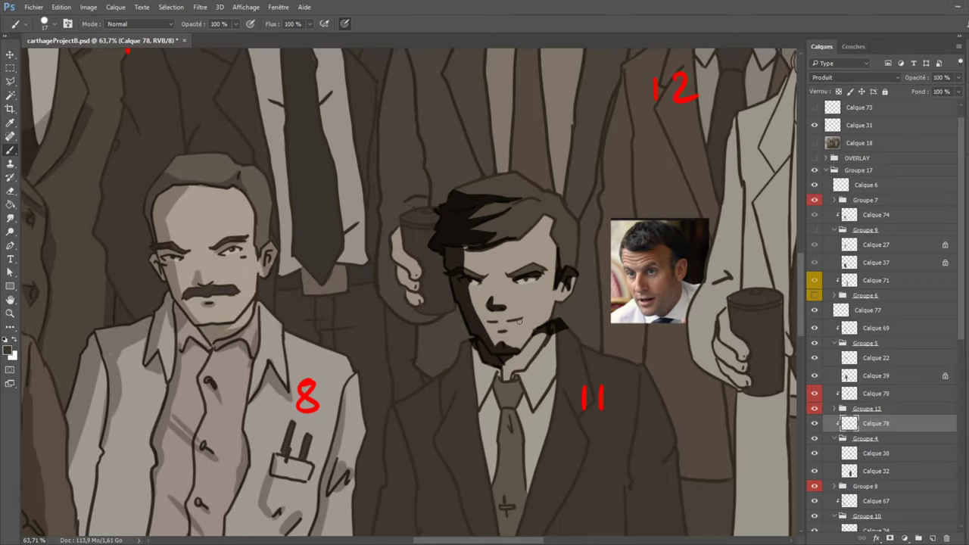
Paint a dark shadow beside figure 11's tie knot and down the side of the tie facing figure 8, using Calque 18 as reference.
{"action": "left_click", "coordinate": [815, 143]}
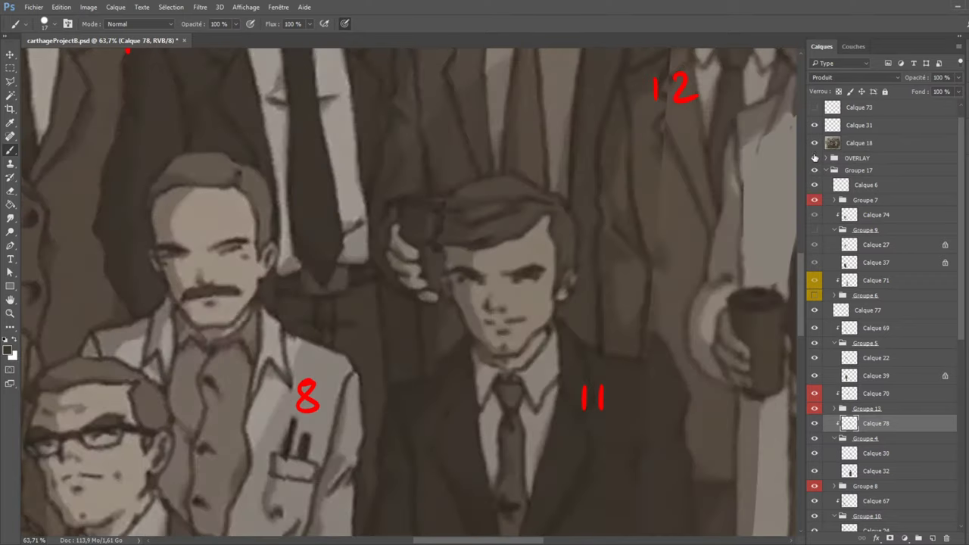
{"action": "left_click", "coordinate": [815, 144]}
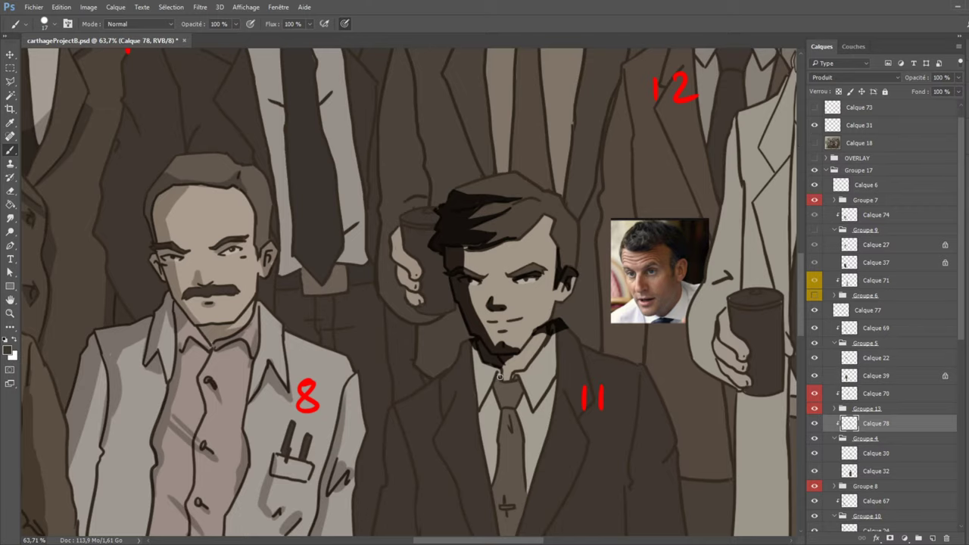
{"action": "mouse_move", "coordinate": [500, 376]}
{"action": "left_mouse_down"}
{"action": "mouse_move", "coordinate": [502, 407]}
{"action": "mouse_move", "coordinate": [496, 379]}
{"action": "left_mouse_up"}
{"action": "left_click", "coordinate": [815, 158]}
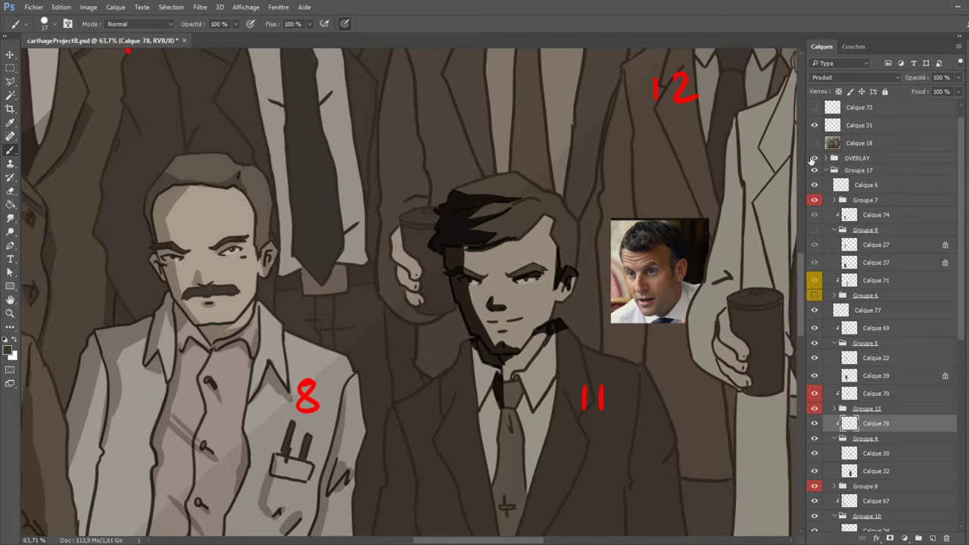
{"action": "left_click", "coordinate": [815, 143]}
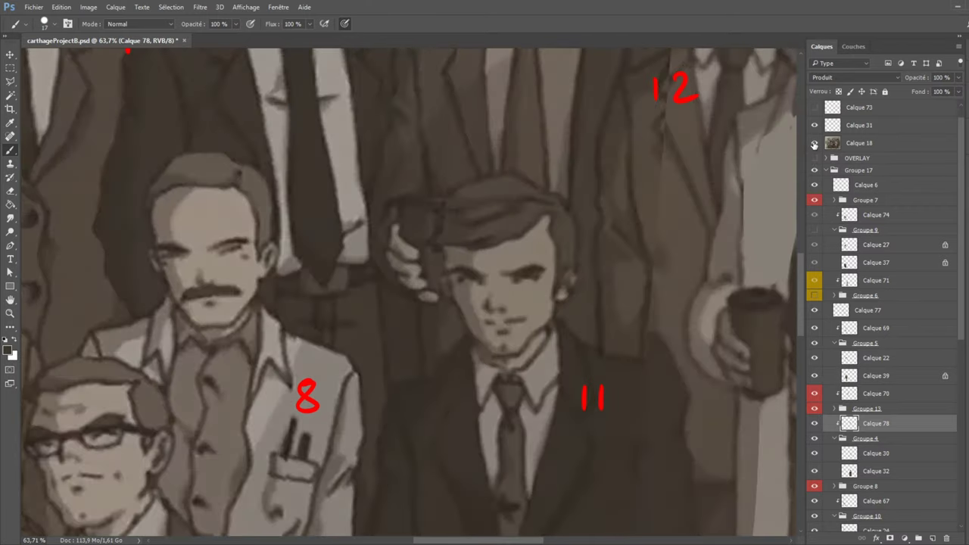
{"action": "left_click", "coordinate": [815, 143]}
{"action": "mouse_move", "coordinate": [507, 412]}
{"action": "left_mouse_down"}
{"action": "mouse_move", "coordinate": [500, 447]}
{"action": "mouse_move", "coordinate": [508, 424]}
{"action": "left_mouse_up"}
{"action": "scroll", "coordinate": [728, 316], "scroll_direction": "down", "scroll_amount": 4}
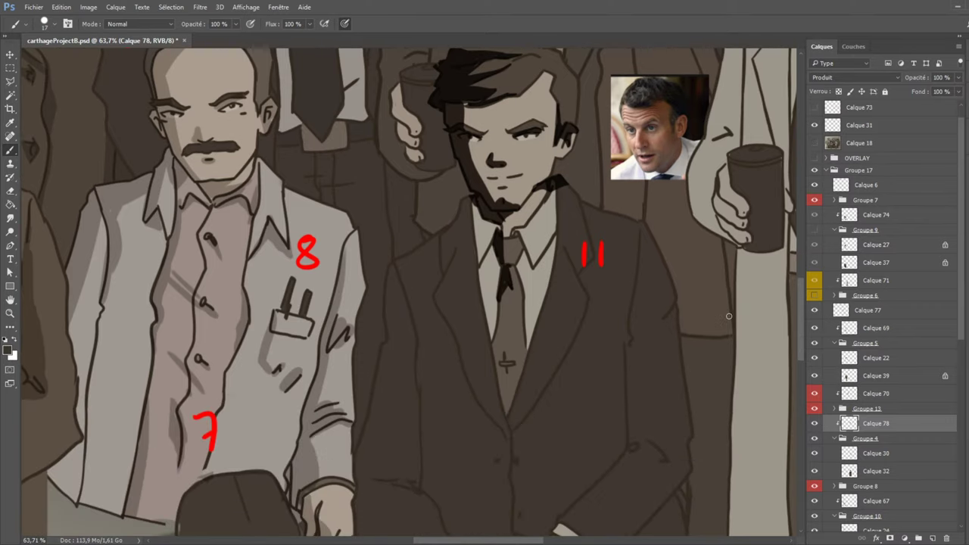
{"action": "mouse_move", "coordinate": [506, 287]}
{"action": "left_mouse_down"}
{"action": "mouse_move", "coordinate": [503, 364]}
{"action": "mouse_move", "coordinate": [497, 347]}
{"action": "mouse_move", "coordinate": [504, 395]}
{"action": "mouse_move", "coordinate": [497, 347]}
{"action": "mouse_move", "coordinate": [501, 383]}
{"action": "mouse_move", "coordinate": [508, 356]}
{"action": "left_mouse_up"}
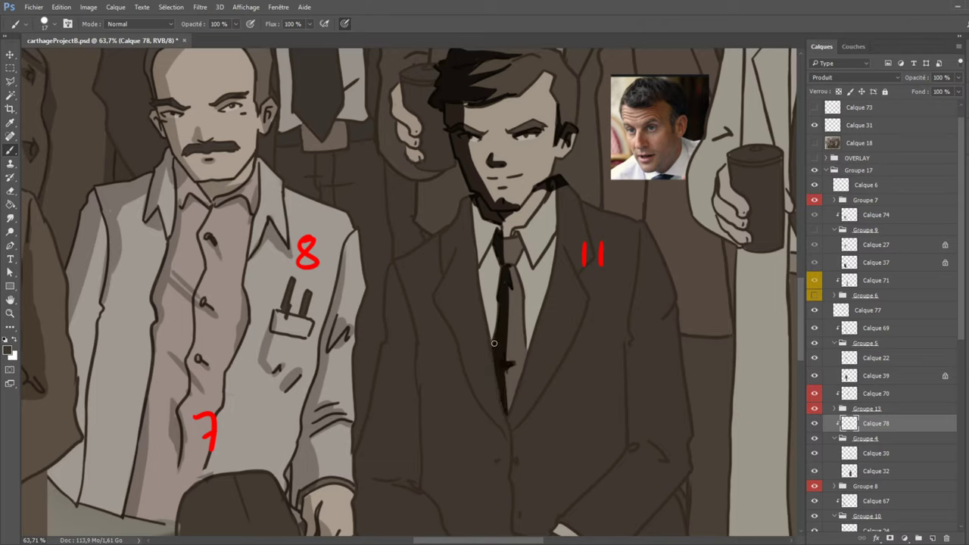
Paint shadows along the edge of figure 11's jacket lapel nearer figure 8 and beside the jacket buttons, following Calque 18.
{"action": "left_click", "coordinate": [815, 144]}
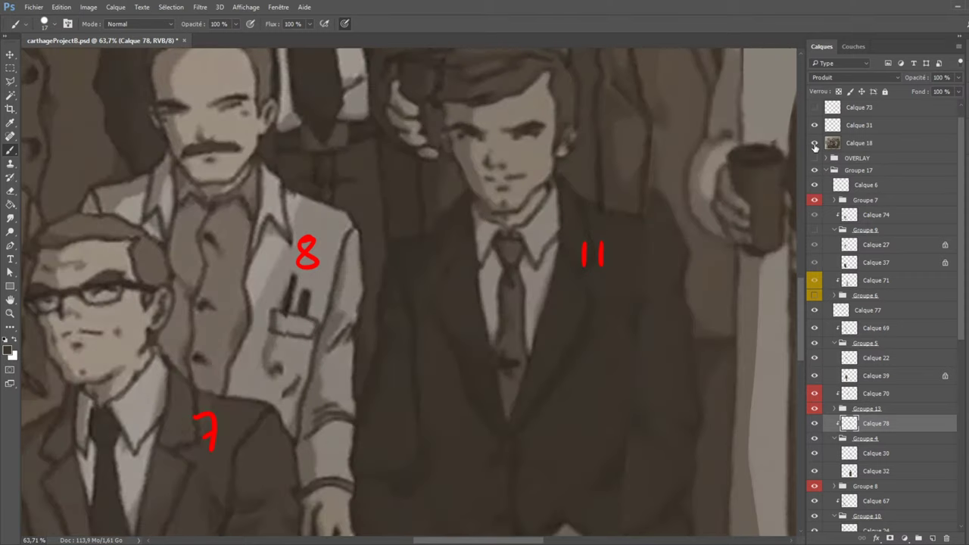
{"action": "left_click", "coordinate": [815, 143]}
{"action": "mouse_move", "coordinate": [437, 292]}
{"action": "left_mouse_down"}
{"action": "mouse_move", "coordinate": [466, 335]}
{"action": "mouse_move", "coordinate": [471, 393]}
{"action": "left_mouse_up"}
{"action": "left_click_drag", "start_coordinate": [465, 341], "coordinate": [470, 375]}
{"action": "left_click_drag", "start_coordinate": [435, 297], "coordinate": [462, 338]}
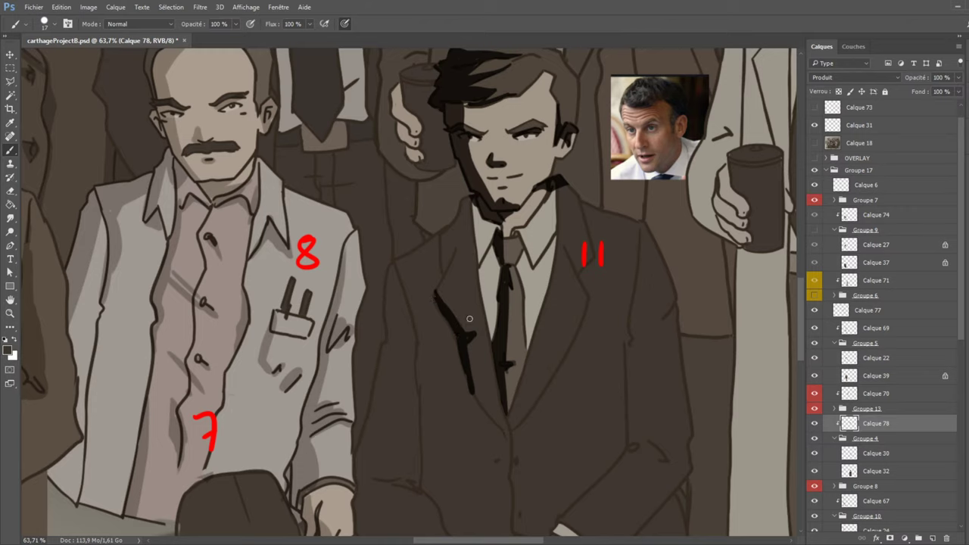
{"action": "mouse_move", "coordinate": [469, 388]}
{"action": "left_mouse_down"}
{"action": "mouse_move", "coordinate": [511, 444]}
{"action": "mouse_move", "coordinate": [469, 385]}
{"action": "mouse_move", "coordinate": [475, 298]}
{"action": "mouse_move", "coordinate": [523, 465]}
{"action": "left_mouse_up"}
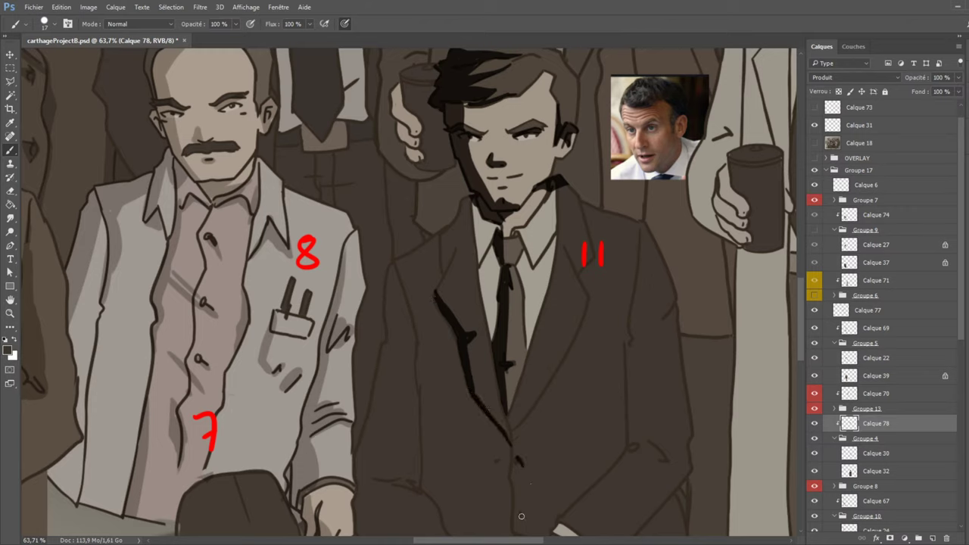
{"action": "left_click_drag", "start_coordinate": [521, 516], "coordinate": [529, 521]}
Darken the lower end of figure 11's tie and shade under both shirt collar points, checking against Calque 18.
{"action": "left_click", "coordinate": [815, 143]}
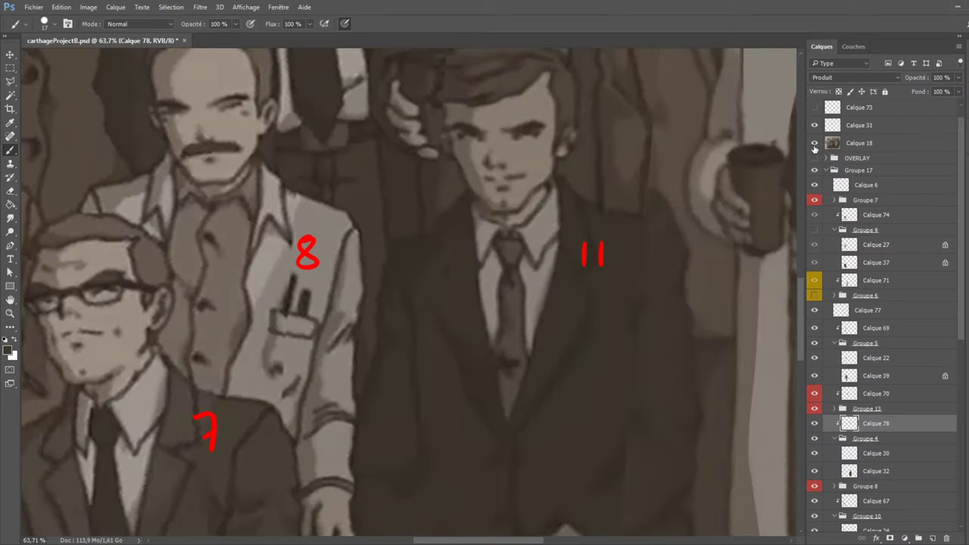
{"action": "left_click", "coordinate": [814, 143]}
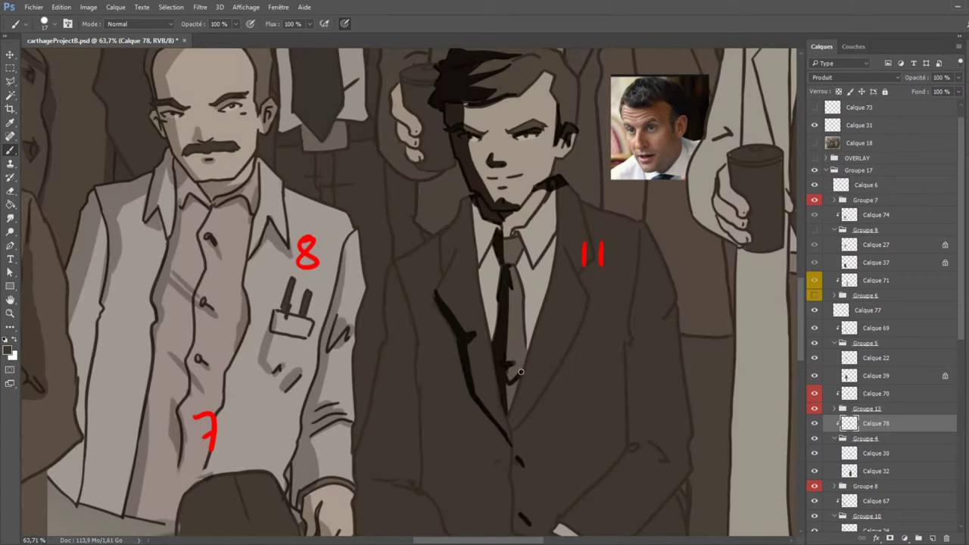
{"action": "mouse_move", "coordinate": [517, 383]}
{"action": "left_mouse_down"}
{"action": "mouse_move", "coordinate": [507, 412]}
{"action": "mouse_move", "coordinate": [514, 387]}
{"action": "left_mouse_up"}
{"action": "left_click", "coordinate": [815, 143]}
{"action": "left_click", "coordinate": [815, 144]}
{"action": "mouse_move", "coordinate": [482, 263]}
{"action": "left_mouse_down"}
{"action": "mouse_move", "coordinate": [545, 235]}
{"action": "mouse_move", "coordinate": [537, 265]}
{"action": "mouse_move", "coordinate": [555, 235]}
{"action": "left_mouse_up"}
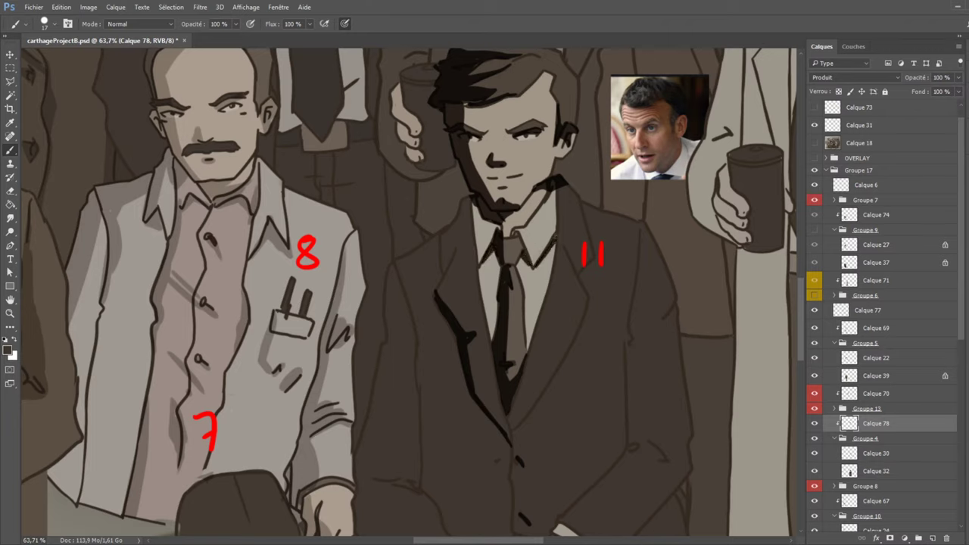
Shade figure 11's lapel farther from figure 8 at the neck, notch and outer edge, using Calque 18 as reference.
{"action": "left_click", "coordinate": [815, 143]}
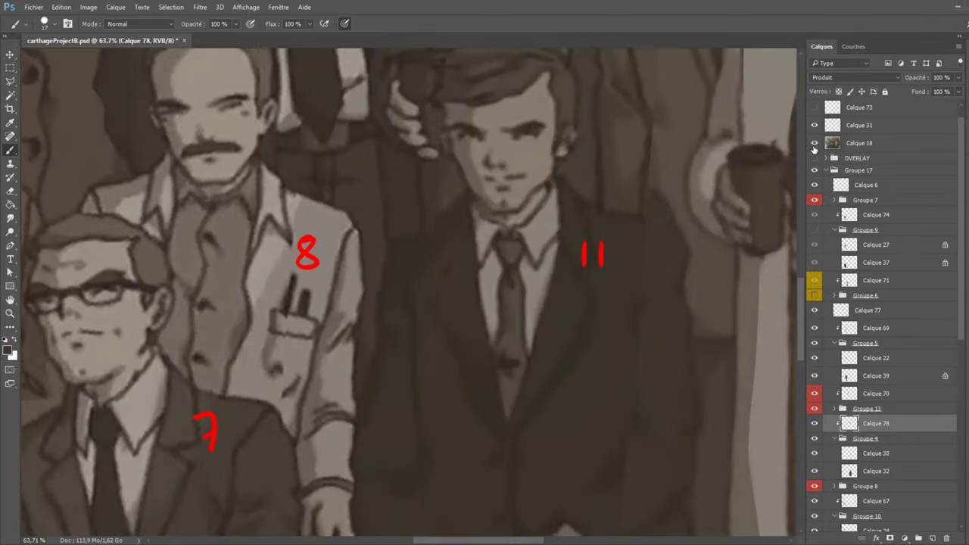
{"action": "left_click", "coordinate": [815, 143]}
{"action": "mouse_move", "coordinate": [592, 242]}
{"action": "left_mouse_down"}
{"action": "mouse_move", "coordinate": [581, 198]}
{"action": "mouse_move", "coordinate": [588, 210]}
{"action": "mouse_move", "coordinate": [567, 201]}
{"action": "mouse_move", "coordinate": [563, 186]}
{"action": "mouse_move", "coordinate": [560, 231]}
{"action": "left_mouse_up"}
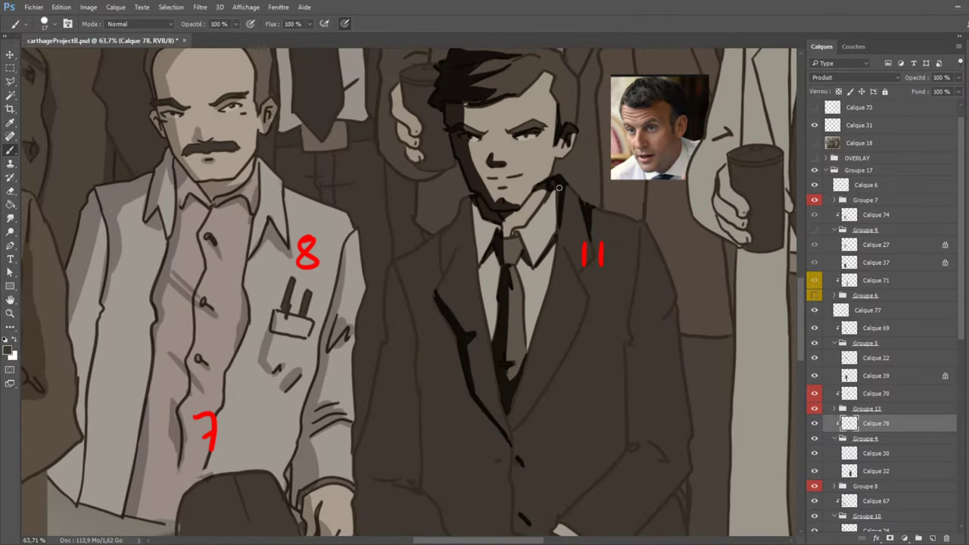
{"action": "left_click_drag", "start_coordinate": [560, 188], "coordinate": [558, 240]}
{"action": "left_click", "coordinate": [814, 144]}
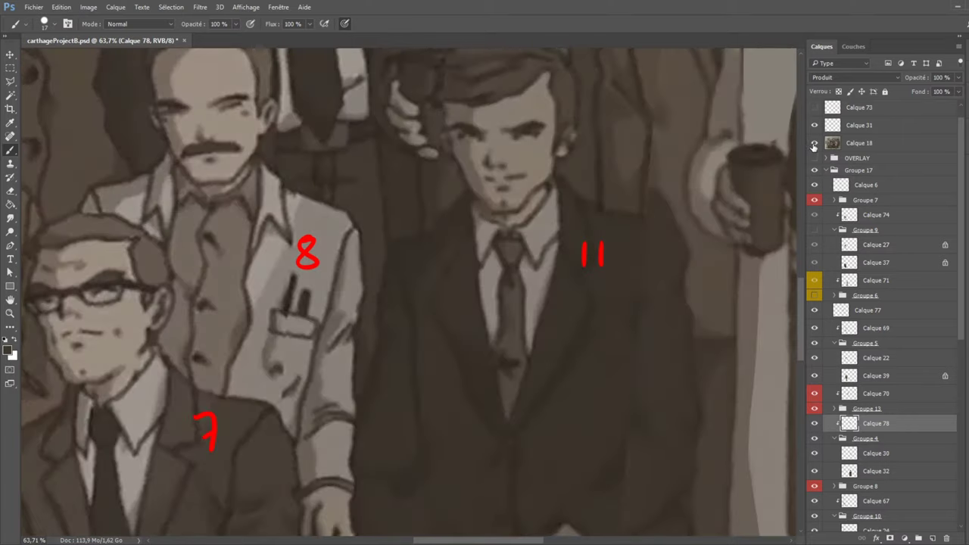
{"action": "left_click", "coordinate": [814, 143]}
{"action": "left_click_drag", "start_coordinate": [581, 273], "coordinate": [593, 298]}
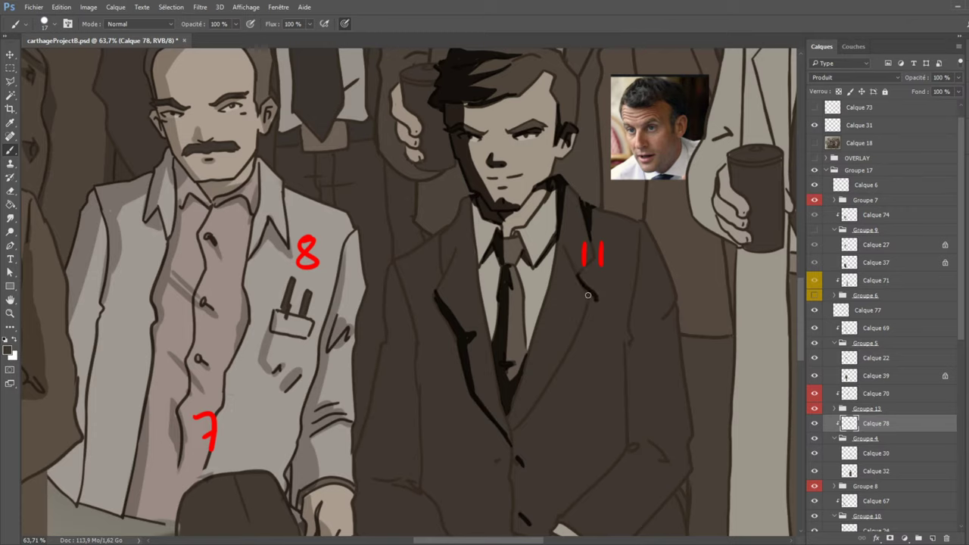
{"action": "mouse_move", "coordinate": [524, 420]}
{"action": "left_mouse_down"}
{"action": "mouse_move", "coordinate": [600, 302]}
{"action": "mouse_move", "coordinate": [553, 379]}
{"action": "mouse_move", "coordinate": [594, 298]}
{"action": "mouse_move", "coordinate": [583, 284]}
{"action": "mouse_move", "coordinate": [606, 297]}
{"action": "mouse_move", "coordinate": [597, 303]}
{"action": "left_mouse_up"}
Outline and fill a dark shadow over figure 11's shoulder on the side facing figure 8, following Calque 18.
{"action": "left_click", "coordinate": [814, 144]}
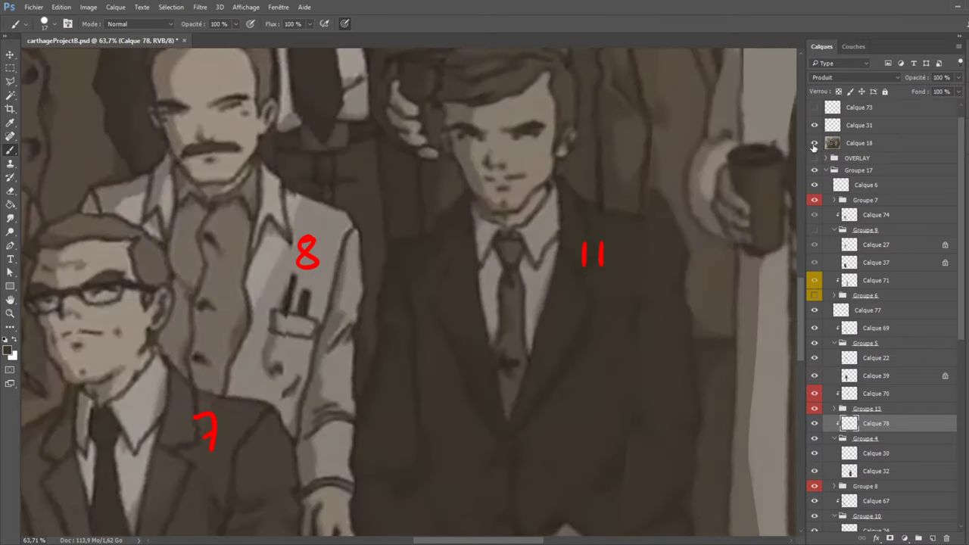
{"action": "left_click", "coordinate": [814, 144]}
{"action": "left_click_drag", "start_coordinate": [471, 219], "coordinate": [438, 255]}
{"action": "left_click", "coordinate": [814, 143]}
{"action": "left_click", "coordinate": [814, 144]}
{"action": "mouse_move", "coordinate": [409, 290]}
{"action": "left_mouse_down"}
{"action": "mouse_move", "coordinate": [436, 265]}
{"action": "mouse_move", "coordinate": [441, 231]}
{"action": "left_mouse_up"}
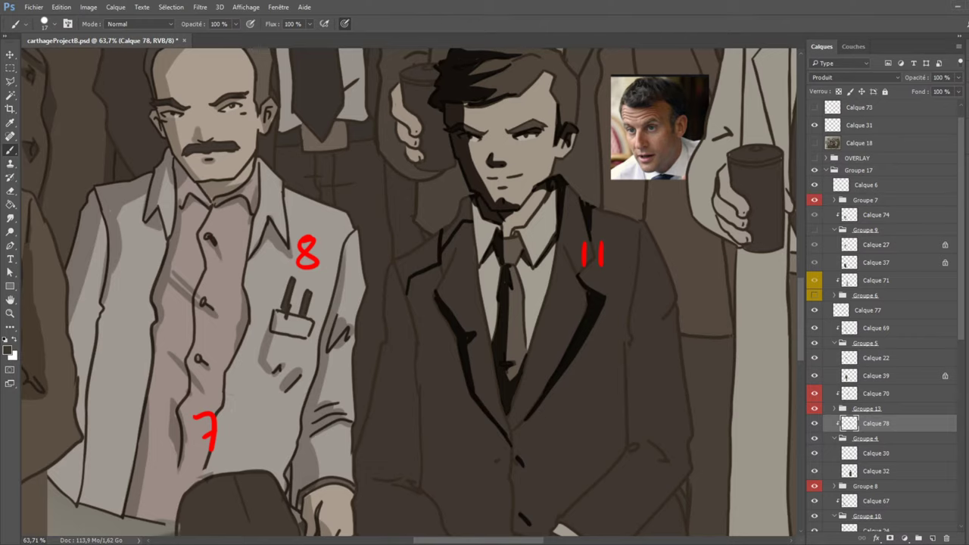
{"action": "scroll", "coordinate": [523, 120], "scroll_direction": "down", "scroll_amount": 1}
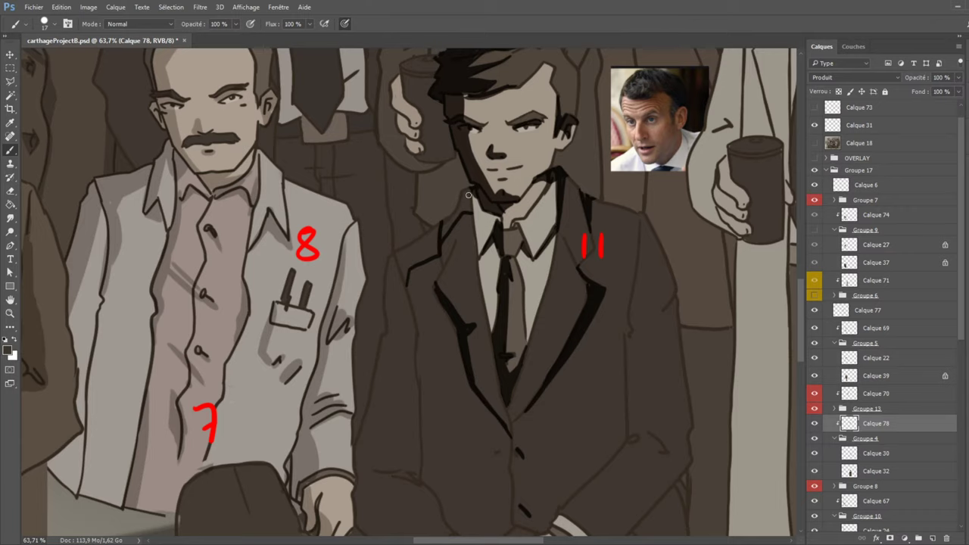
{"action": "mouse_move", "coordinate": [470, 190]}
{"action": "left_mouse_down"}
{"action": "mouse_move", "coordinate": [440, 236]}
{"action": "mouse_move", "coordinate": [452, 198]}
{"action": "mouse_move", "coordinate": [435, 251]}
{"action": "mouse_move", "coordinate": [437, 226]}
{"action": "mouse_move", "coordinate": [418, 253]}
{"action": "mouse_move", "coordinate": [411, 255]}
{"action": "mouse_move", "coordinate": [418, 243]}
{"action": "mouse_move", "coordinate": [407, 250]}
{"action": "mouse_move", "coordinate": [405, 273]}
{"action": "left_mouse_up"}
{"action": "left_click", "coordinate": [12, 203]}
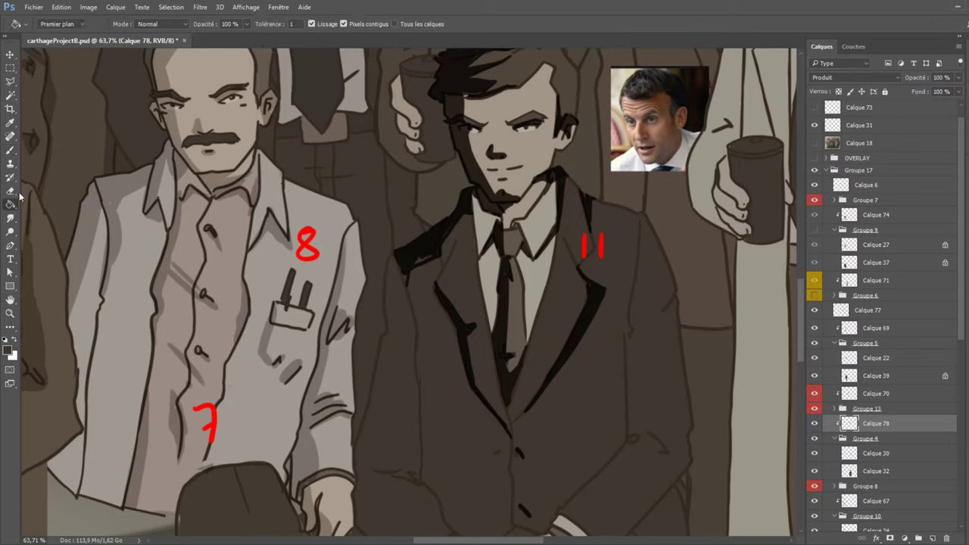
{"action": "left_click", "coordinate": [11, 192]}
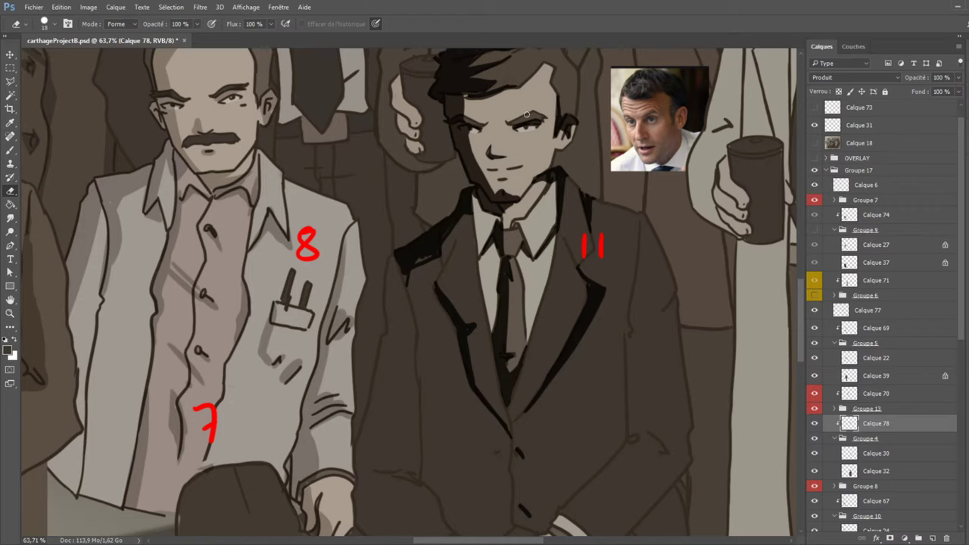
{"action": "left_click", "coordinate": [11, 150]}
Extend the shoulder shadow down the outer edge of figure 11's upper sleeve, checking against Calque 18.
{"action": "scroll", "coordinate": [118, 190], "scroll_direction": "down", "scroll_amount": 3}
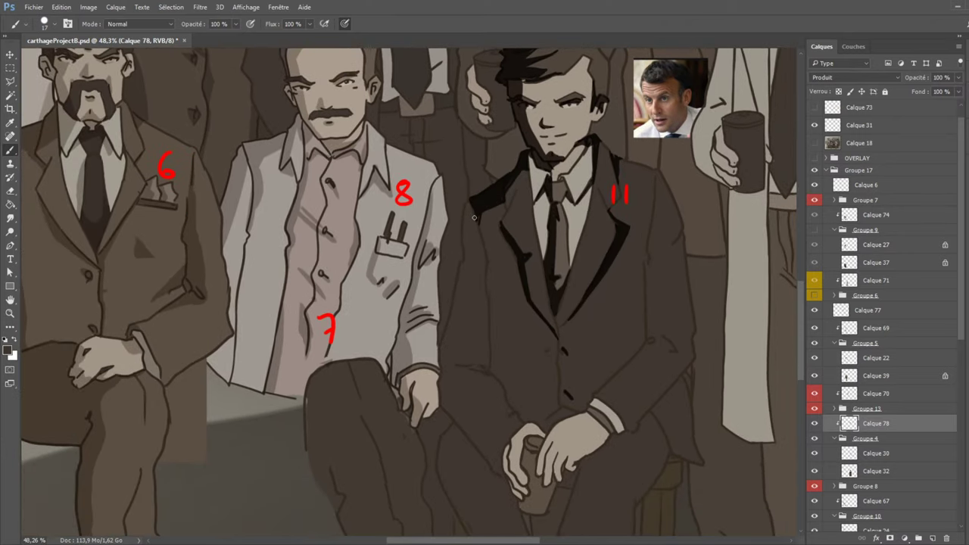
{"action": "left_click", "coordinate": [814, 142]}
{"action": "left_click", "coordinate": [815, 142]}
{"action": "left_click_drag", "start_coordinate": [467, 223], "coordinate": [472, 263]}
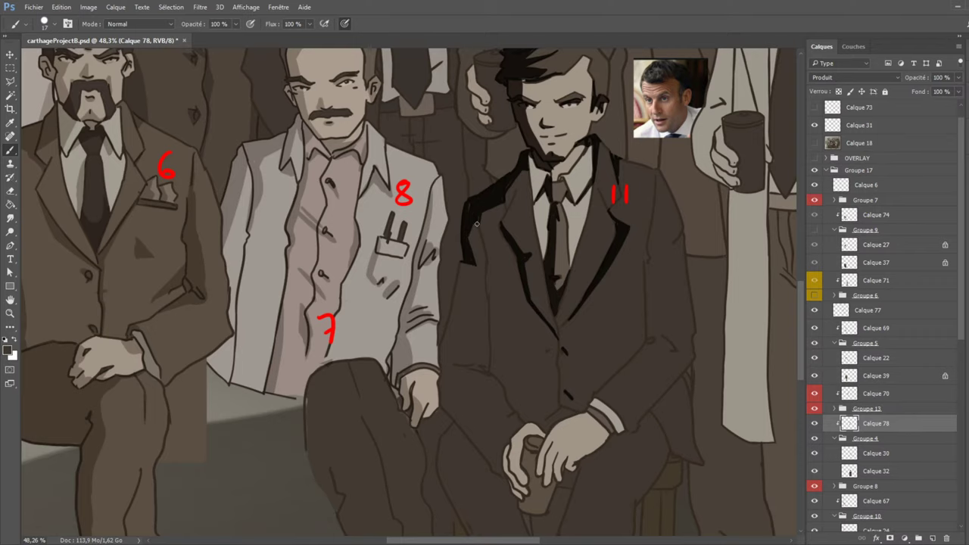
Paint the dark fold shadows at the elbow of figure 11's sleeve nearer figure 8, following the Calque 18 reference.
{"action": "left_click", "coordinate": [814, 142]}
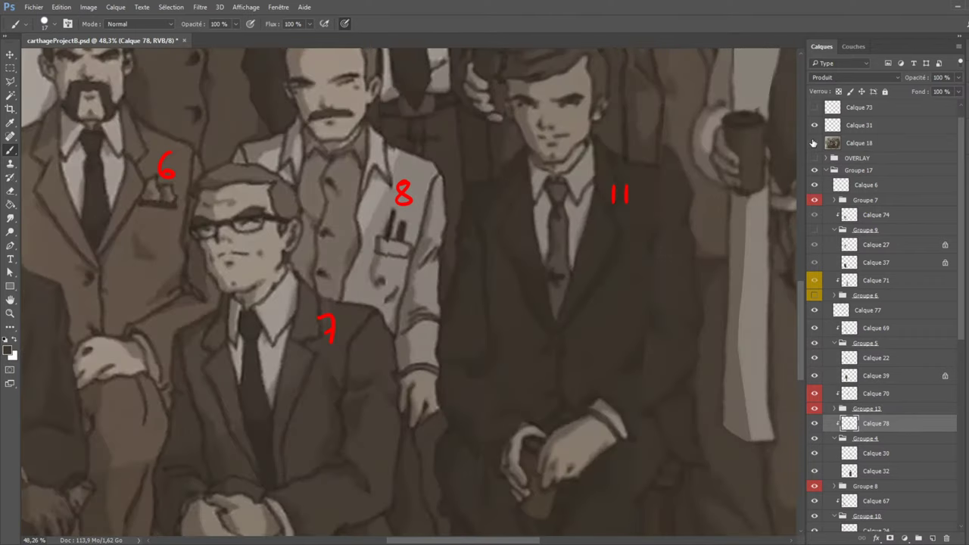
{"action": "left_click", "coordinate": [814, 143]}
{"action": "mouse_move", "coordinate": [490, 346]}
{"action": "left_mouse_down"}
{"action": "mouse_move", "coordinate": [452, 375]}
{"action": "mouse_move", "coordinate": [511, 375]}
{"action": "mouse_move", "coordinate": [494, 366]}
{"action": "mouse_move", "coordinate": [492, 342]}
{"action": "mouse_move", "coordinate": [502, 377]}
{"action": "mouse_move", "coordinate": [495, 356]}
{"action": "mouse_move", "coordinate": [456, 370]}
{"action": "mouse_move", "coordinate": [508, 354]}
{"action": "mouse_move", "coordinate": [494, 366]}
{"action": "mouse_move", "coordinate": [508, 374]}
{"action": "mouse_move", "coordinate": [493, 359]}
{"action": "mouse_move", "coordinate": [517, 374]}
{"action": "mouse_move", "coordinate": [502, 385]}
{"action": "mouse_move", "coordinate": [522, 370]}
{"action": "left_mouse_up"}
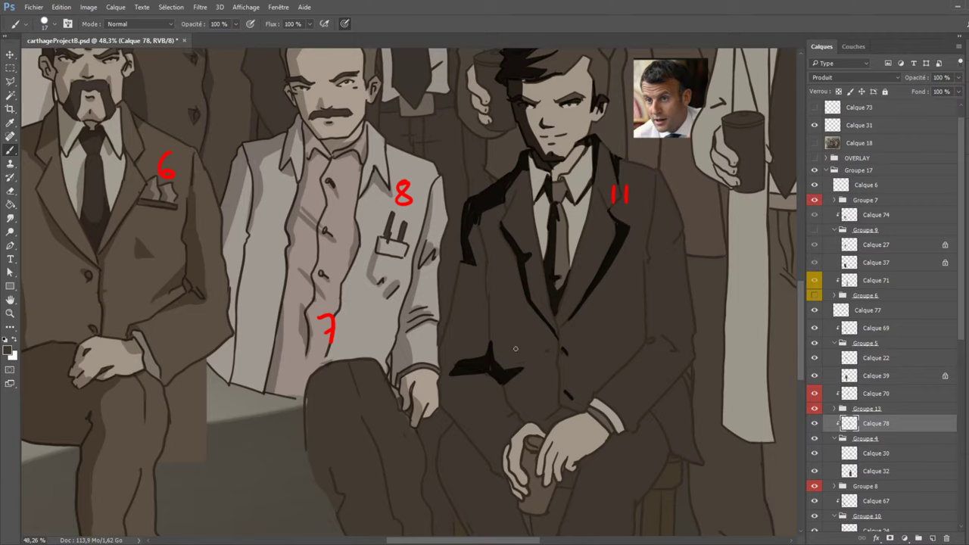
{"action": "mouse_move", "coordinate": [505, 391]}
{"action": "left_mouse_down"}
{"action": "mouse_move", "coordinate": [511, 406]}
{"action": "mouse_move", "coordinate": [506, 394]}
{"action": "left_mouse_up"}
Paint the shadow along the outer edge of figure 11's sleeve from the upper arm past the elbow to the hand.
{"action": "left_click", "coordinate": [814, 143]}
{"action": "left_click", "coordinate": [815, 144]}
{"action": "mouse_move", "coordinate": [461, 266]}
{"action": "left_mouse_down"}
{"action": "mouse_move", "coordinate": [439, 377]}
{"action": "mouse_move", "coordinate": [447, 358]}
{"action": "mouse_move", "coordinate": [454, 368]}
{"action": "mouse_move", "coordinate": [442, 378]}
{"action": "mouse_move", "coordinate": [450, 372]}
{"action": "mouse_move", "coordinate": [467, 432]}
{"action": "mouse_move", "coordinate": [498, 463]}
{"action": "left_mouse_up"}
{"action": "scroll", "coordinate": [447, 333], "scroll_direction": "down", "scroll_amount": 3}
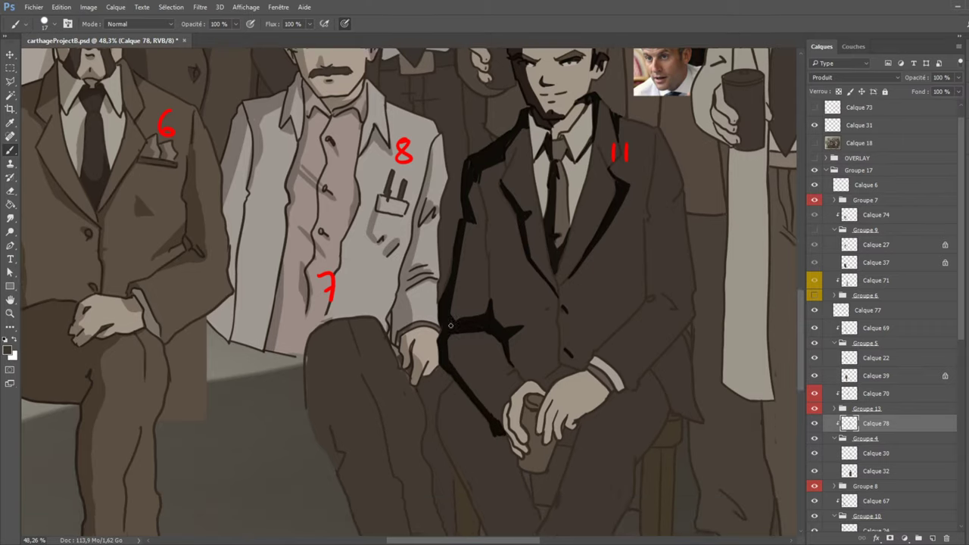
Paint dark shadow along the lower and upper edges of figure 11's hand resting over the cup, following Calque 18.
{"action": "left_click", "coordinate": [814, 144]}
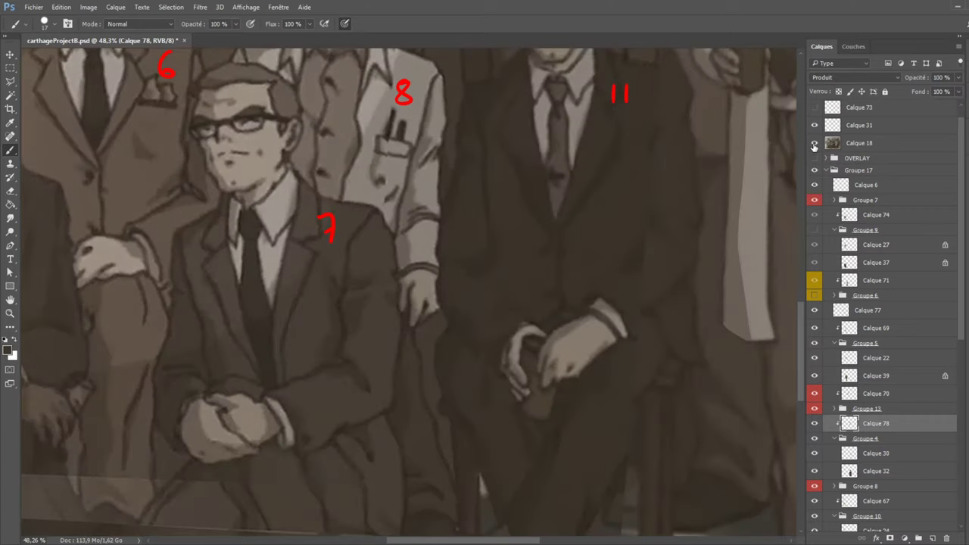
{"action": "left_click", "coordinate": [815, 143]}
{"action": "left_click_drag", "start_coordinate": [605, 334], "coordinate": [571, 364]}
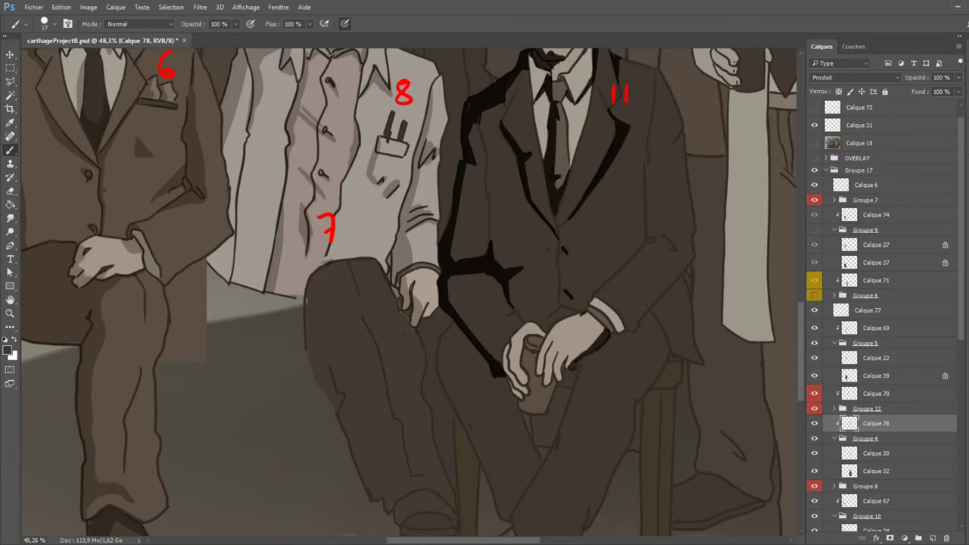
{"action": "mouse_move", "coordinate": [567, 322]}
{"action": "left_mouse_down"}
{"action": "mouse_move", "coordinate": [550, 333]}
{"action": "mouse_move", "coordinate": [580, 314]}
{"action": "mouse_move", "coordinate": [554, 329]}
{"action": "left_mouse_up"}
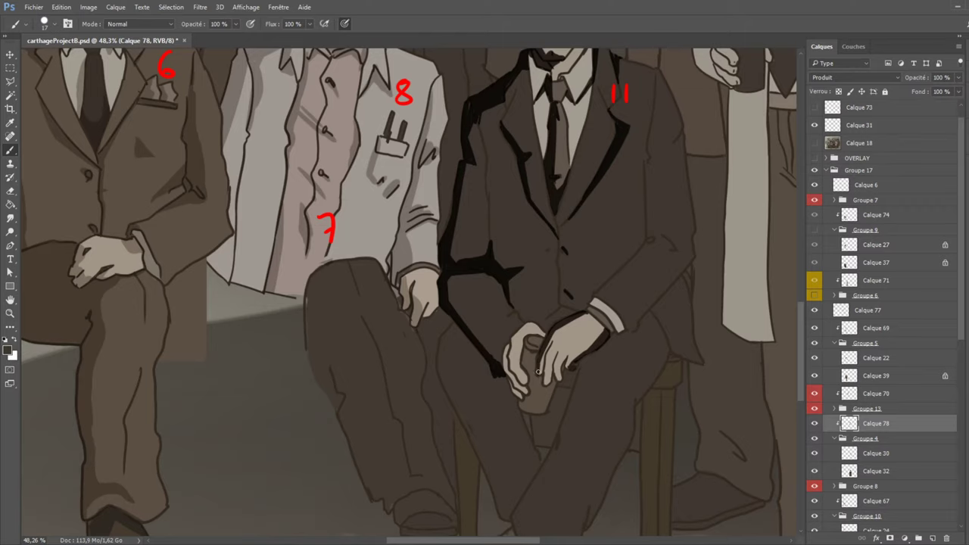
Fill dark shadows on the fingers of figure 11's hand resting over the cup, checking against the Calque 18 reference.
{"action": "left_click", "coordinate": [815, 143]}
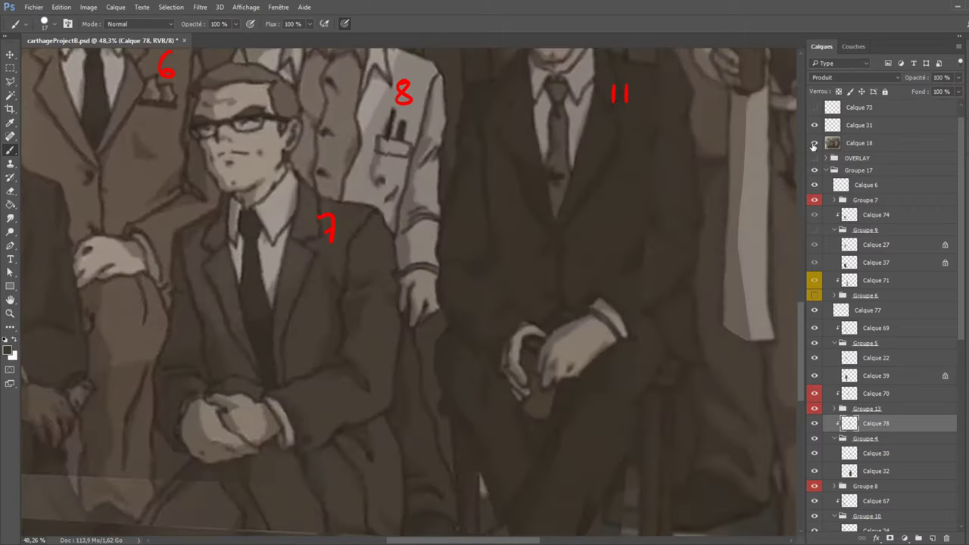
{"action": "left_click", "coordinate": [815, 143]}
{"action": "left_click_drag", "start_coordinate": [554, 331], "coordinate": [547, 382]}
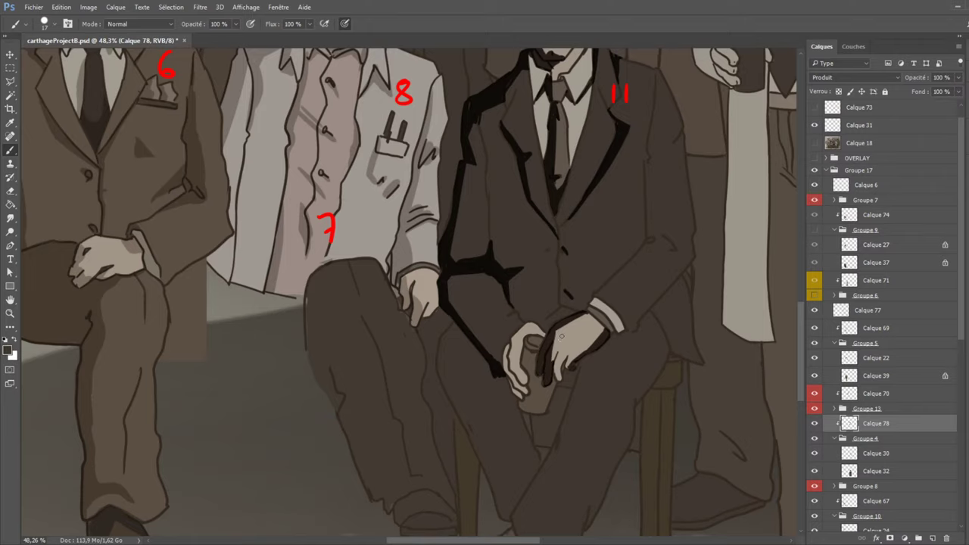
{"action": "left_click", "coordinate": [815, 143]}
{"action": "left_click", "coordinate": [815, 143]}
{"action": "mouse_move", "coordinate": [555, 355]}
{"action": "left_mouse_down"}
{"action": "mouse_move", "coordinate": [556, 378]}
{"action": "mouse_move", "coordinate": [564, 361]}
{"action": "mouse_move", "coordinate": [558, 378]}
{"action": "left_mouse_up"}
Paint the shadow down the outer side and fingers of figure 11's other hand, the one holding the cup nearer figure 8.
{"action": "left_click", "coordinate": [814, 143]}
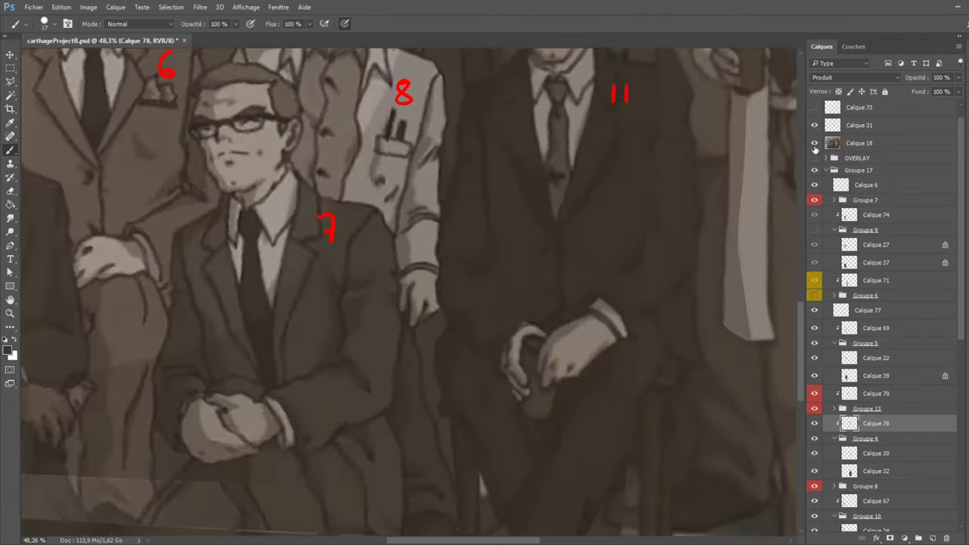
{"action": "left_click", "coordinate": [815, 144]}
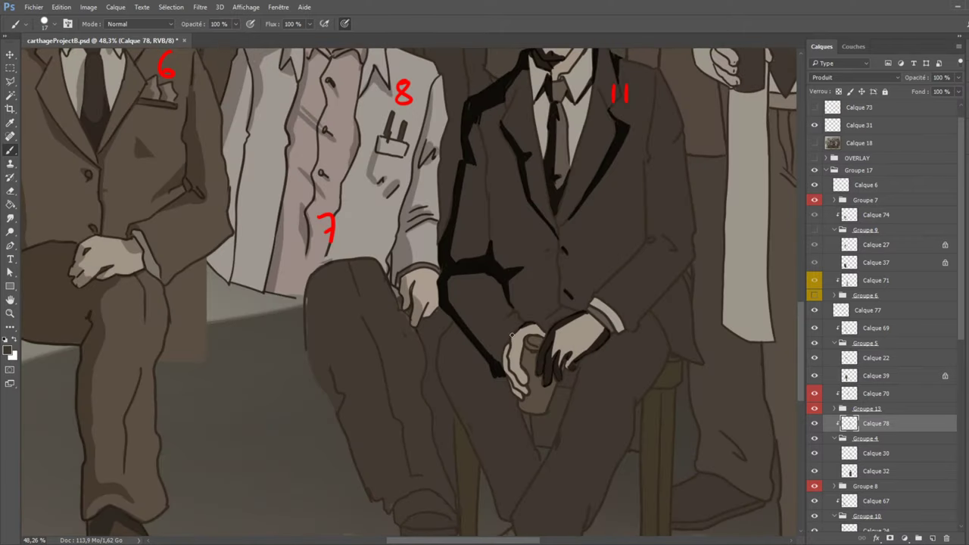
{"action": "left_click", "coordinate": [815, 144]}
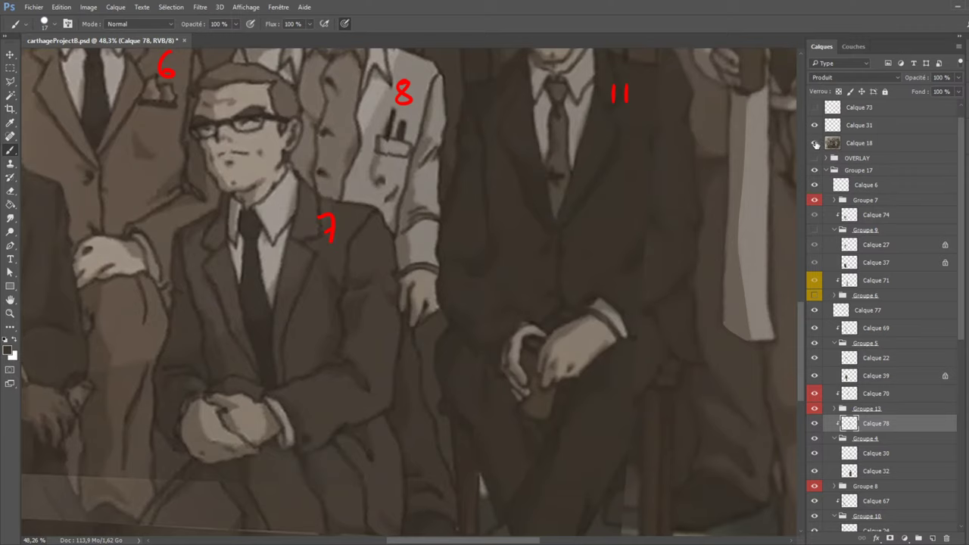
{"action": "left_click", "coordinate": [814, 144]}
{"action": "mouse_move", "coordinate": [515, 336]}
{"action": "left_mouse_down"}
{"action": "mouse_move", "coordinate": [510, 376]}
{"action": "mouse_move", "coordinate": [506, 344]}
{"action": "mouse_move", "coordinate": [505, 364]}
{"action": "mouse_move", "coordinate": [508, 350]}
{"action": "mouse_move", "coordinate": [513, 379]}
{"action": "mouse_move", "coordinate": [529, 373]}
{"action": "mouse_move", "coordinate": [521, 399]}
{"action": "left_mouse_up"}
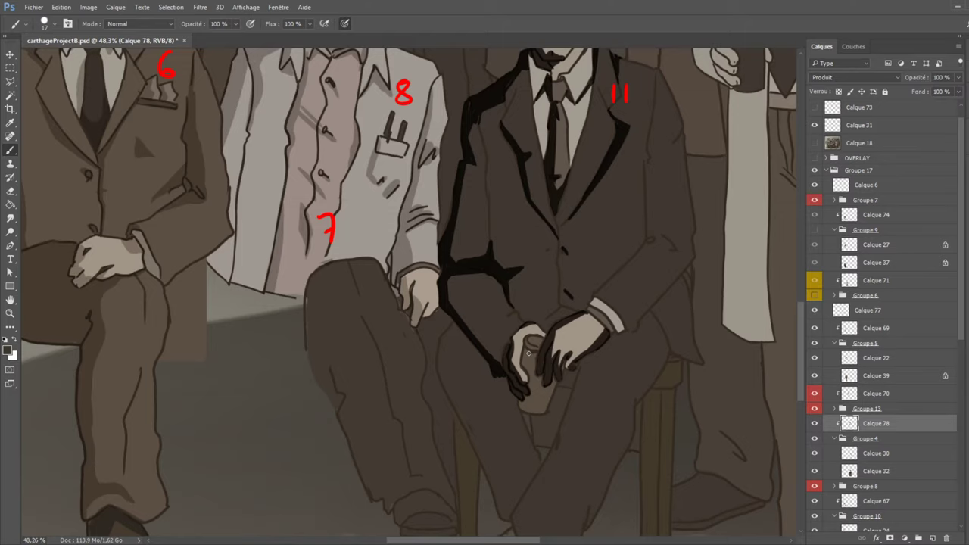
Fill the shadow at figure 11's sleeve end beside the cup-holding hand and add a small fold shadow on that forearm.
{"action": "left_click", "coordinate": [814, 143]}
{"action": "left_click", "coordinate": [814, 143]}
{"action": "left_click", "coordinate": [814, 143]}
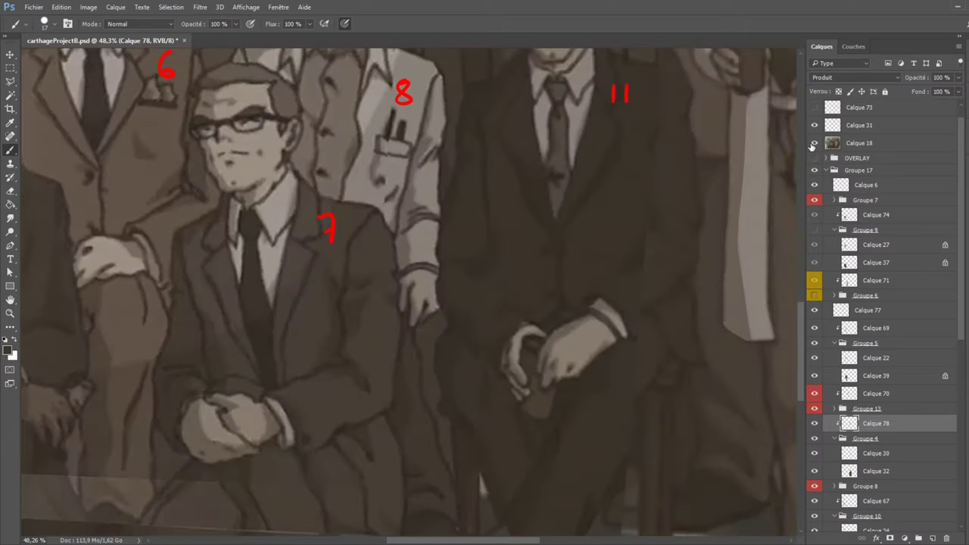
{"action": "left_click", "coordinate": [814, 143]}
{"action": "mouse_move", "coordinate": [489, 350]}
{"action": "left_mouse_down"}
{"action": "mouse_move", "coordinate": [501, 343]}
{"action": "mouse_move", "coordinate": [501, 362]}
{"action": "mouse_move", "coordinate": [498, 347]}
{"action": "mouse_move", "coordinate": [492, 354]}
{"action": "left_mouse_up"}
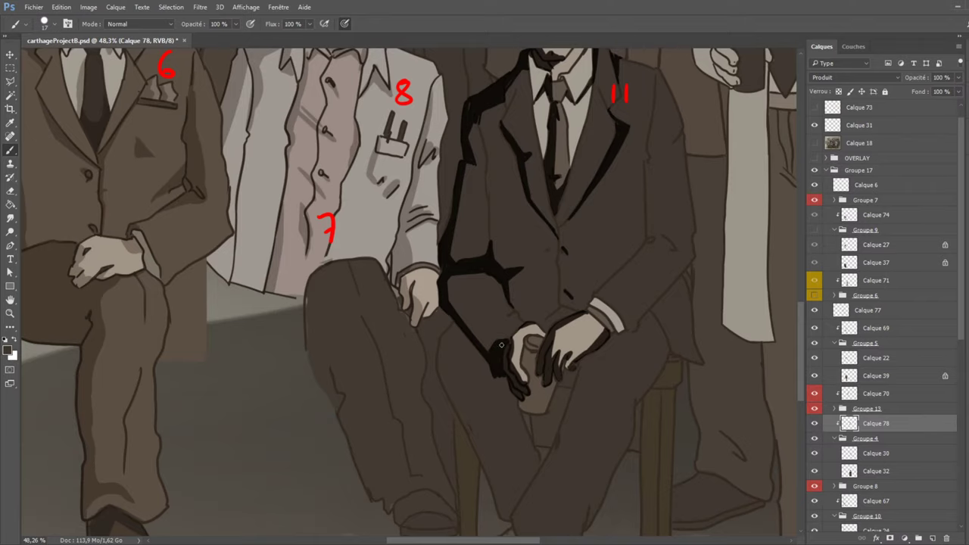
{"action": "left_click", "coordinate": [814, 143]}
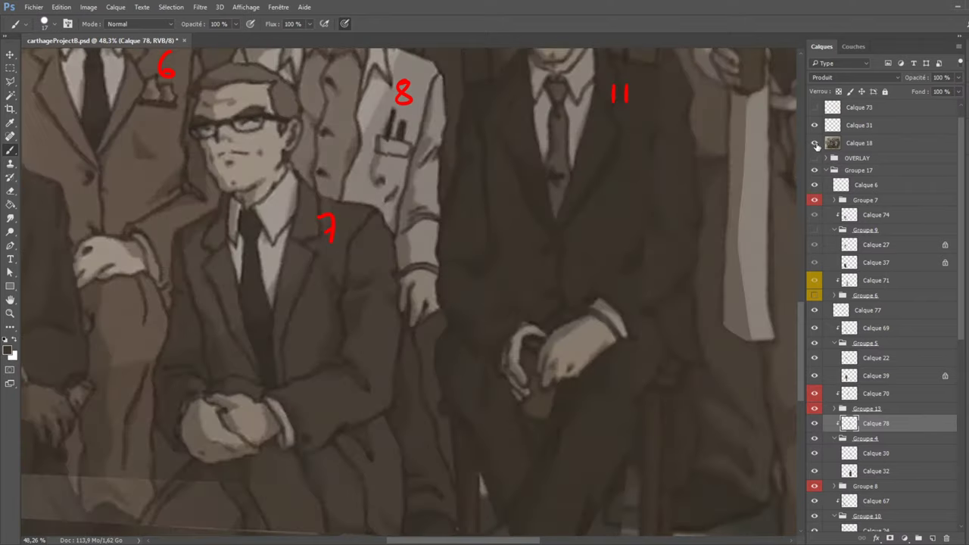
{"action": "left_click", "coordinate": [814, 143]}
{"action": "mouse_move", "coordinate": [512, 310]}
{"action": "left_mouse_down"}
{"action": "mouse_move", "coordinate": [496, 321]}
{"action": "mouse_move", "coordinate": [505, 312]}
{"action": "left_mouse_up"}
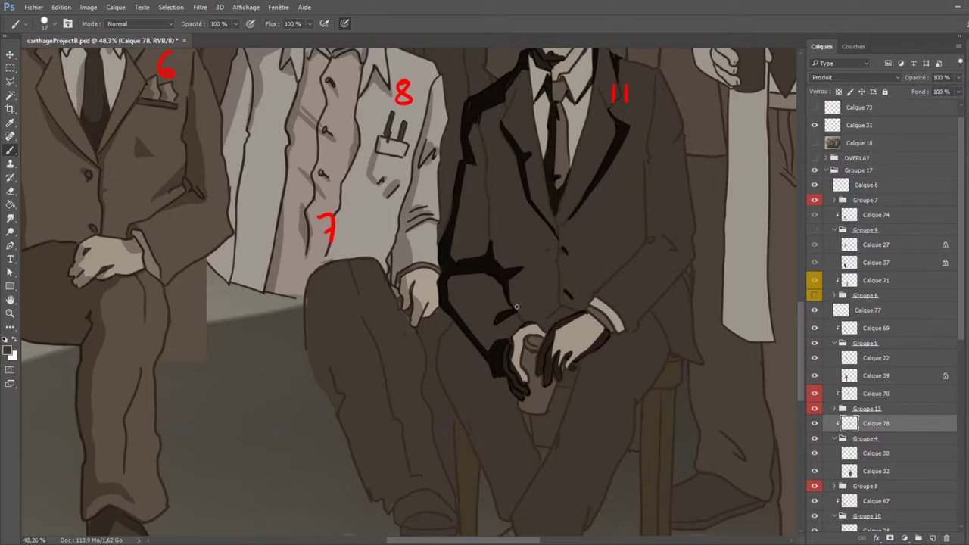
Paint shadow along figure 11's jacket front opening from the button down to the hands, following Calque 18.
{"action": "left_click", "coordinate": [814, 143]}
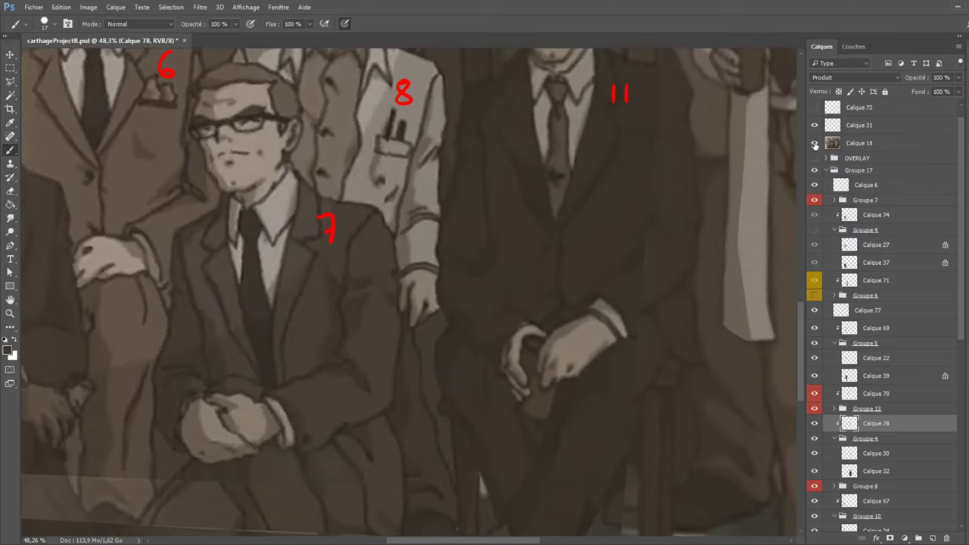
{"action": "left_click", "coordinate": [814, 143]}
{"action": "mouse_move", "coordinate": [547, 247]}
{"action": "left_mouse_down"}
{"action": "mouse_move", "coordinate": [553, 241]}
{"action": "mouse_move", "coordinate": [558, 304]}
{"action": "mouse_move", "coordinate": [571, 314]}
{"action": "left_mouse_up"}
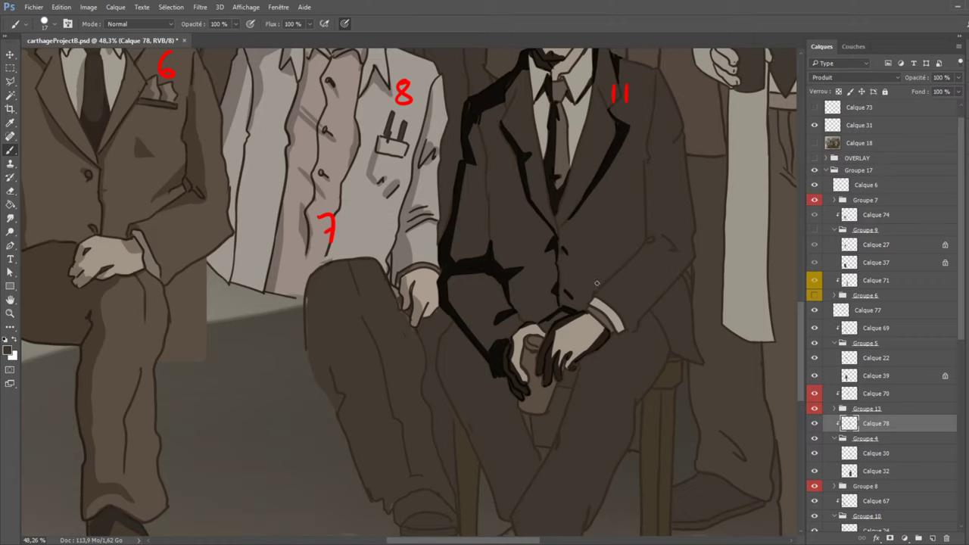
Paint the shadow cast below figure 11's hand and cuff, tapering down the inner thigh of the trousers.
{"action": "left_click", "coordinate": [814, 143]}
{"action": "left_click", "coordinate": [815, 143]}
{"action": "mouse_move", "coordinate": [612, 338]}
{"action": "left_mouse_down"}
{"action": "mouse_move", "coordinate": [562, 460]}
{"action": "mouse_move", "coordinate": [560, 439]}
{"action": "mouse_move", "coordinate": [576, 400]}
{"action": "mouse_move", "coordinate": [563, 449]}
{"action": "mouse_move", "coordinate": [558, 436]}
{"action": "mouse_move", "coordinate": [586, 356]}
{"action": "mouse_move", "coordinate": [578, 396]}
{"action": "mouse_move", "coordinate": [603, 369]}
{"action": "mouse_move", "coordinate": [602, 345]}
{"action": "mouse_move", "coordinate": [599, 367]}
{"action": "mouse_move", "coordinate": [586, 378]}
{"action": "mouse_move", "coordinate": [587, 355]}
{"action": "mouse_move", "coordinate": [568, 387]}
{"action": "left_mouse_up"}
{"action": "left_click_drag", "start_coordinate": [557, 439], "coordinate": [567, 456]}
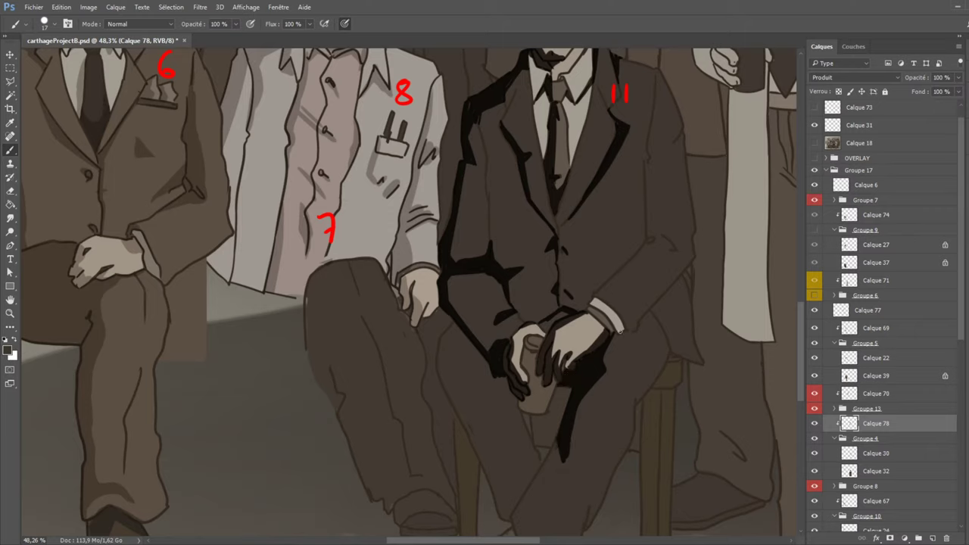
Paint a dark shadow beneath figure 11's forearm and elbow on the side away from figure 8, following Calque 18.
{"action": "scroll", "coordinate": [619, 331], "scroll_direction": "down", "scroll_amount": 3}
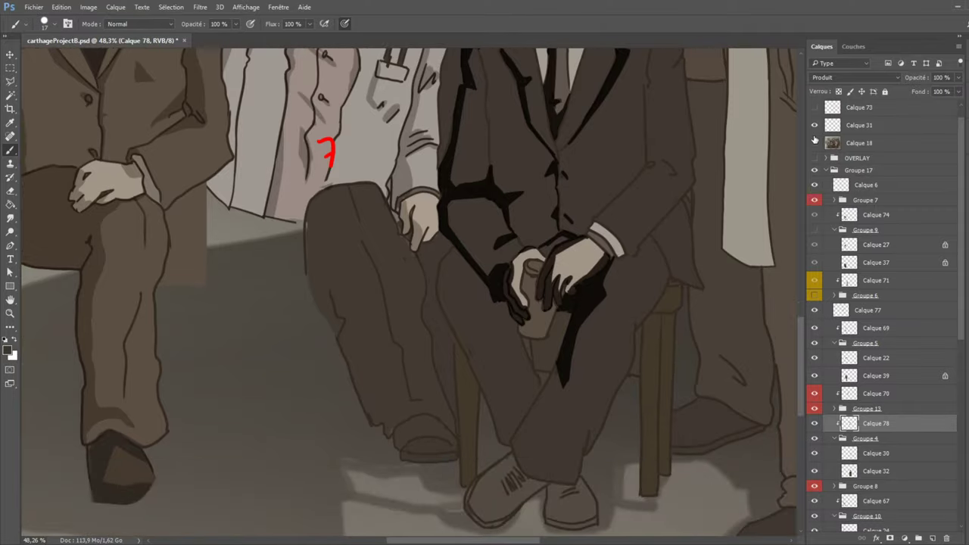
{"action": "left_click", "coordinate": [815, 142]}
{"action": "left_click", "coordinate": [815, 143]}
{"action": "mouse_move", "coordinate": [686, 216]}
{"action": "left_mouse_down"}
{"action": "mouse_move", "coordinate": [651, 238]}
{"action": "mouse_move", "coordinate": [680, 201]}
{"action": "left_mouse_up"}
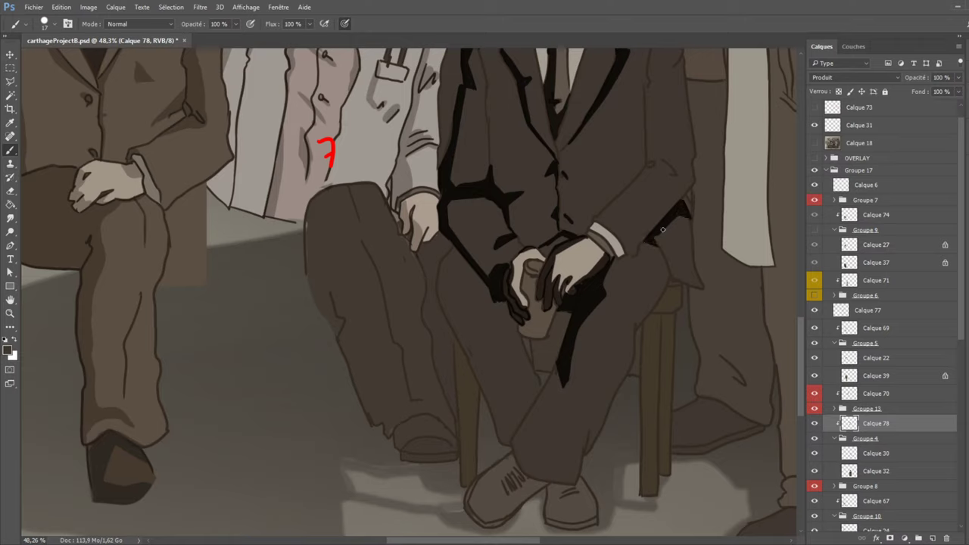
Outline the inner arm and elbow fold shadow on figure 11's far sleeve, and fill it with a larger 40 px brush.
{"action": "left_click", "coordinate": [815, 145]}
{"action": "left_click", "coordinate": [815, 144]}
{"action": "mouse_move", "coordinate": [649, 113]}
{"action": "left_mouse_down"}
{"action": "mouse_move", "coordinate": [655, 152]}
{"action": "mouse_move", "coordinate": [677, 171]}
{"action": "left_mouse_up"}
{"action": "mouse_move", "coordinate": [612, 211]}
{"action": "left_mouse_down"}
{"action": "mouse_move", "coordinate": [658, 162]}
{"action": "mouse_move", "coordinate": [650, 160]}
{"action": "left_mouse_up"}
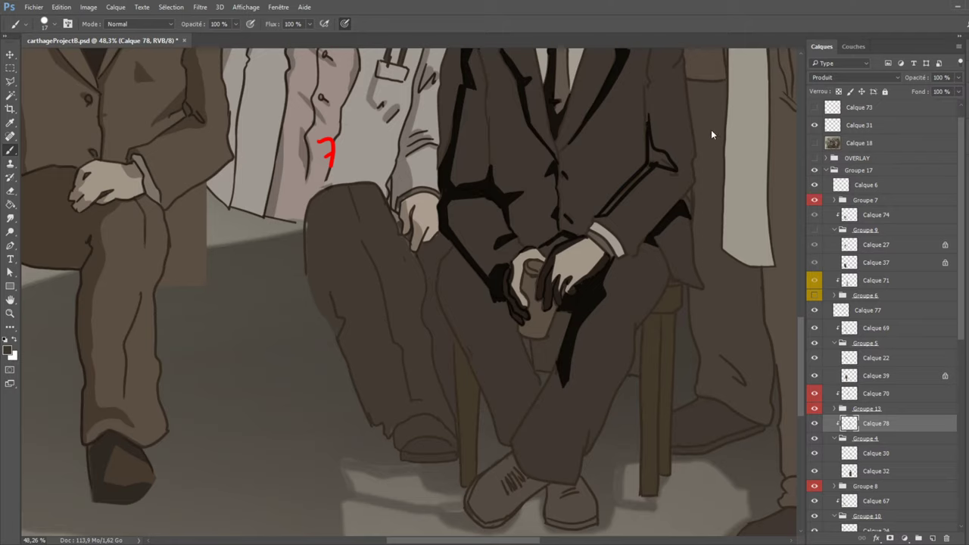
{"action": "key", "text": "bracketright"}
{"action": "key", "text": "bracketright"}
{"action": "key", "text": "bracketright"}
{"action": "mouse_move", "coordinate": [602, 217]}
{"action": "left_mouse_down"}
{"action": "mouse_move", "coordinate": [648, 167]}
{"action": "mouse_move", "coordinate": [658, 138]}
{"action": "mouse_move", "coordinate": [657, 146]}
{"action": "mouse_move", "coordinate": [648, 118]}
{"action": "mouse_move", "coordinate": [652, 158]}
{"action": "mouse_move", "coordinate": [674, 161]}
{"action": "mouse_move", "coordinate": [651, 94]}
{"action": "mouse_move", "coordinate": [652, 143]}
{"action": "mouse_move", "coordinate": [646, 89]}
{"action": "left_mouse_up"}
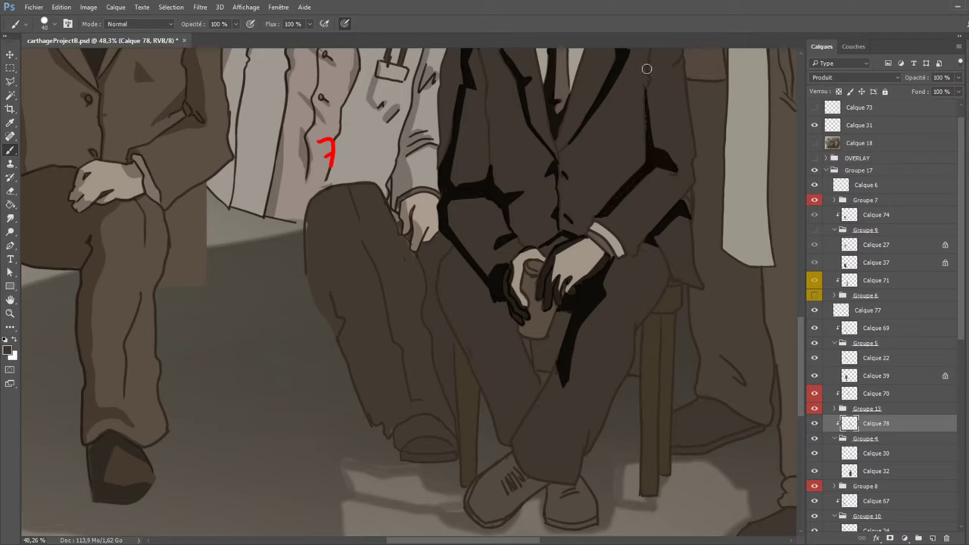
Extend the inner arm shadow up figure 11's far sleeve towards the armpit, checking against Calque 18.
{"action": "scroll", "coordinate": [800, 336], "scroll_direction": "up", "scroll_amount": 5}
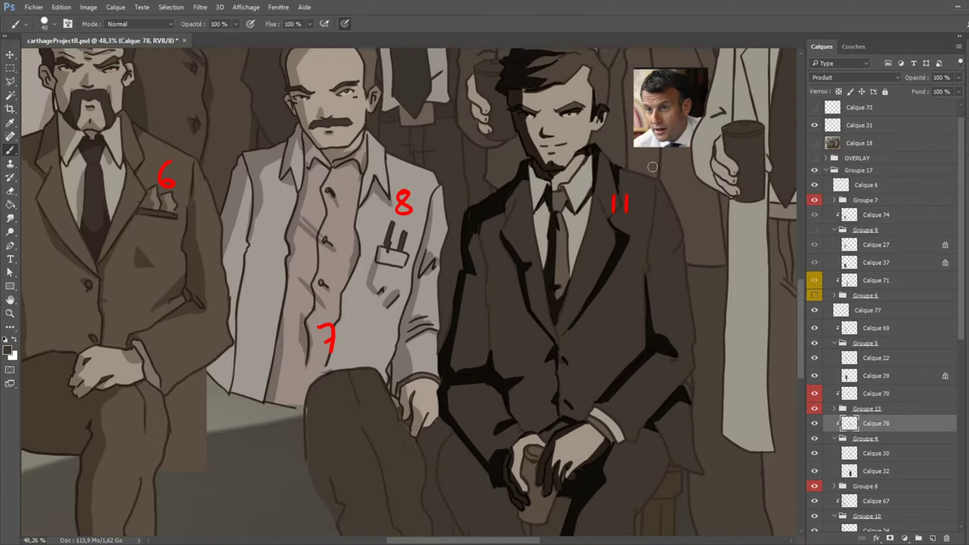
{"action": "left_click", "coordinate": [814, 143]}
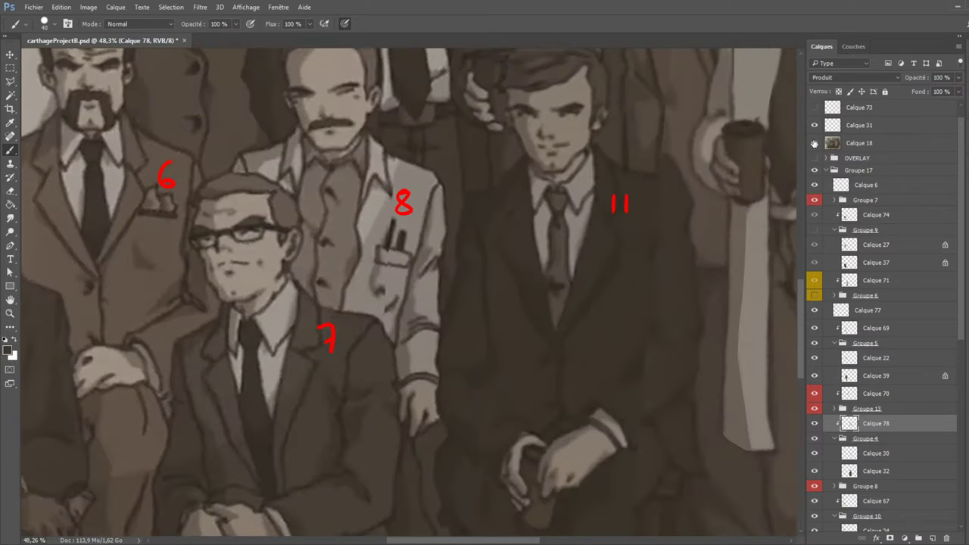
{"action": "left_click", "coordinate": [814, 143]}
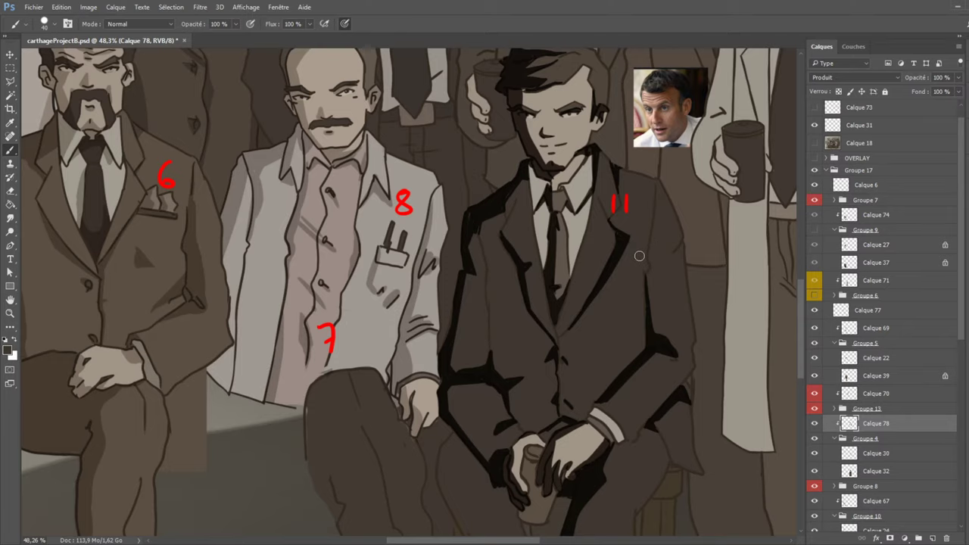
{"action": "left_click_drag", "start_coordinate": [640, 254], "coordinate": [646, 266]}
Paint the shadow along figure 11's jacket hem beside the stool and fill the dark area between the hem and thigh.
{"action": "scroll", "coordinate": [660, 425], "scroll_direction": "down", "scroll_amount": 2}
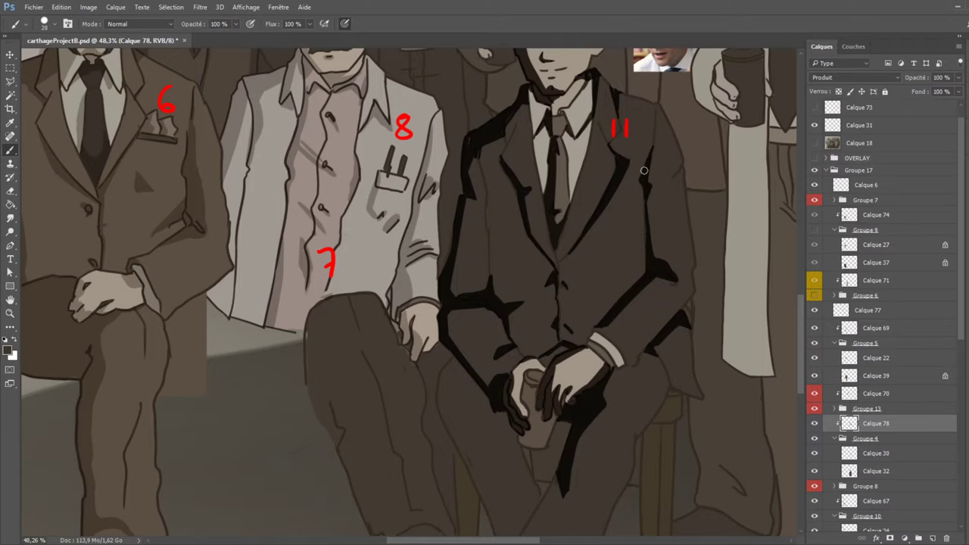
{"action": "scroll", "coordinate": [661, 154], "scroll_direction": "down", "scroll_amount": 3}
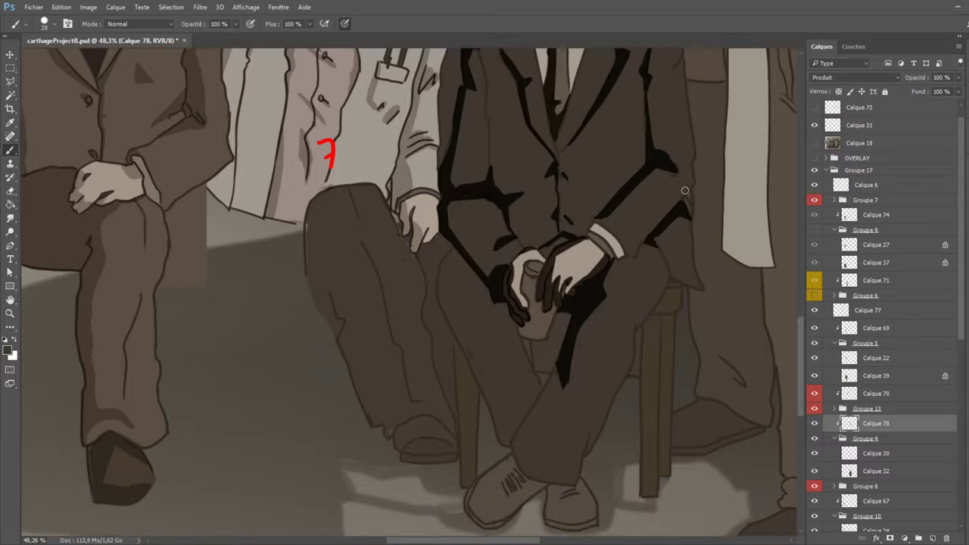
{"action": "left_click", "coordinate": [815, 144]}
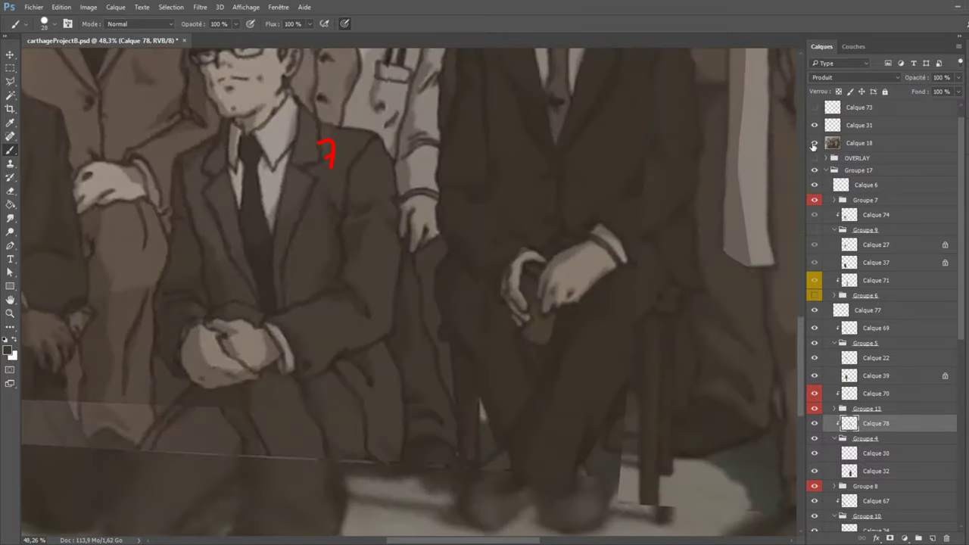
{"action": "left_click", "coordinate": [814, 143]}
{"action": "mouse_move", "coordinate": [665, 250]}
{"action": "left_mouse_down"}
{"action": "mouse_move", "coordinate": [682, 279]}
{"action": "mouse_move", "coordinate": [709, 292]}
{"action": "left_mouse_up"}
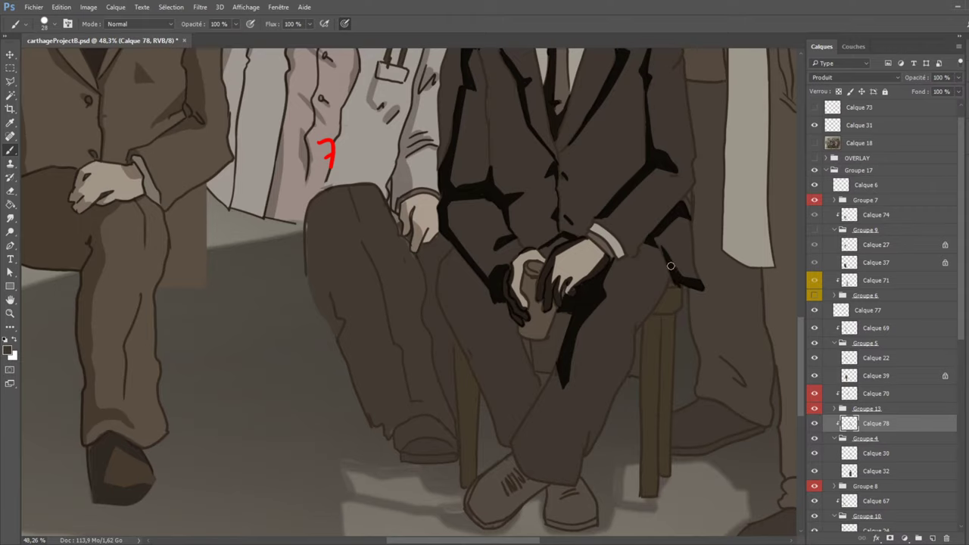
{"action": "left_click", "coordinate": [814, 144]}
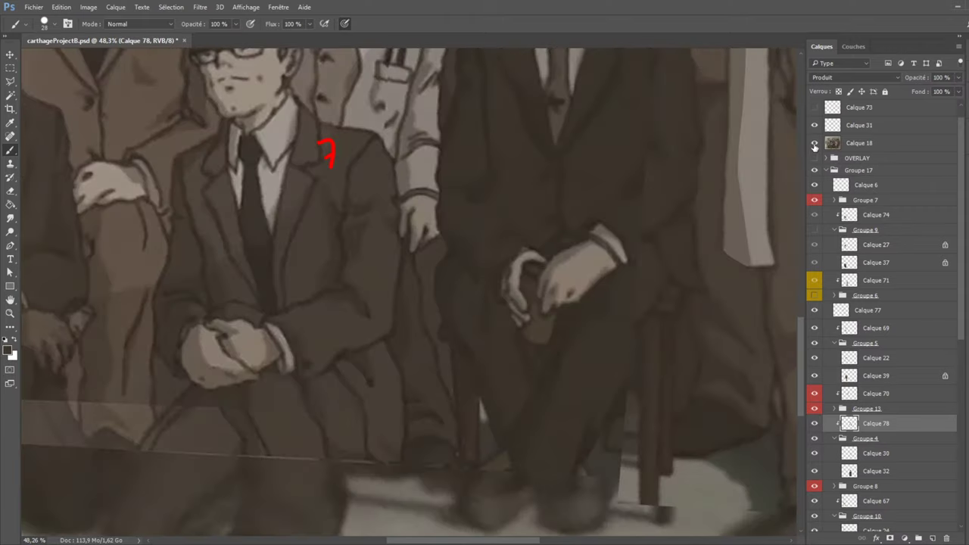
{"action": "left_click", "coordinate": [815, 144]}
{"action": "mouse_move", "coordinate": [672, 283]}
{"action": "left_mouse_down"}
{"action": "mouse_move", "coordinate": [662, 303]}
{"action": "mouse_move", "coordinate": [679, 294]}
{"action": "mouse_move", "coordinate": [673, 285]}
{"action": "left_mouse_up"}
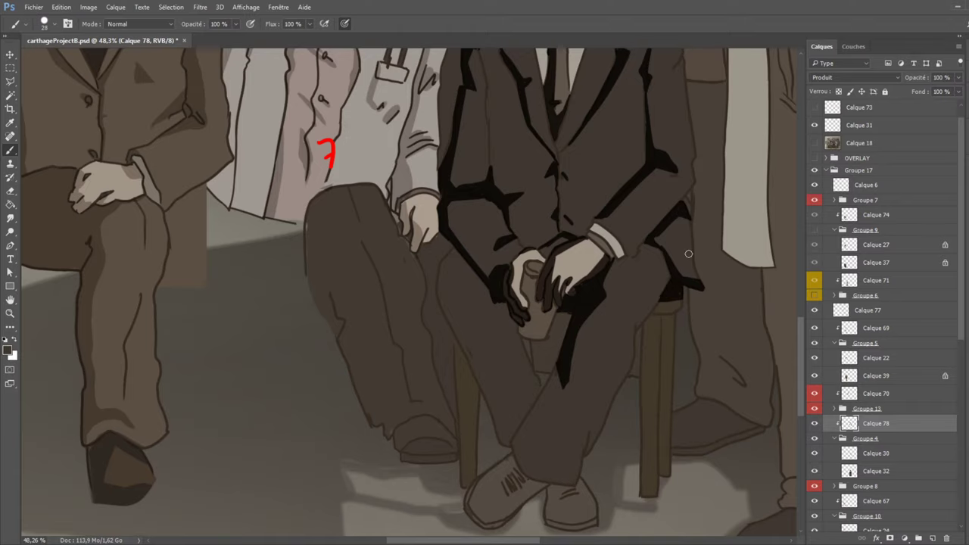
Shade the upper part of the stool's rear leg and the edge of its front leg facing figure 11.
{"action": "left_click", "coordinate": [815, 143]}
{"action": "left_click", "coordinate": [815, 144]}
{"action": "mouse_move", "coordinate": [668, 335]}
{"action": "left_mouse_down"}
{"action": "mouse_move", "coordinate": [658, 412]}
{"action": "mouse_move", "coordinate": [663, 338]}
{"action": "mouse_move", "coordinate": [681, 325]}
{"action": "mouse_move", "coordinate": [665, 318]}
{"action": "mouse_move", "coordinate": [699, 283]}
{"action": "left_mouse_up"}
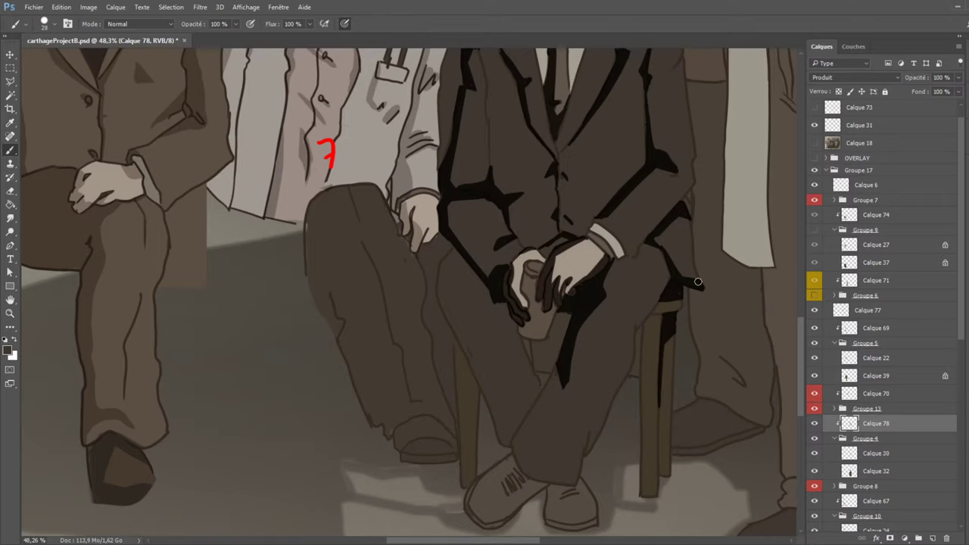
{"action": "left_click", "coordinate": [815, 144]}
{"action": "left_click", "coordinate": [814, 144]}
{"action": "left_click_drag", "start_coordinate": [648, 319], "coordinate": [642, 434]}
{"action": "left_click_drag", "start_coordinate": [644, 400], "coordinate": [641, 471]}
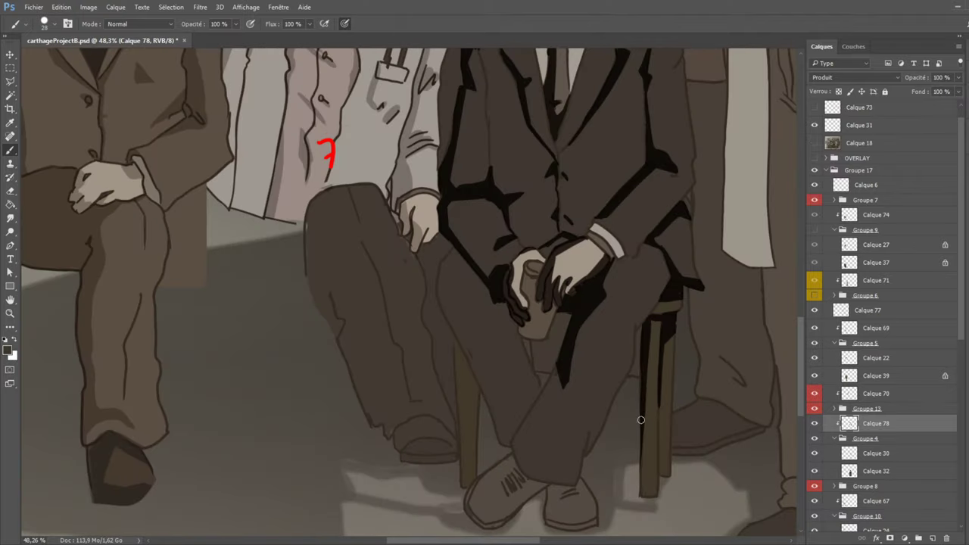
Fill the dark shadow down the full length of the stool's rear leg behind the front one.
{"action": "mouse_move", "coordinate": [640, 373]}
{"action": "left_mouse_down"}
{"action": "mouse_move", "coordinate": [641, 478]}
{"action": "mouse_move", "coordinate": [660, 418]}
{"action": "mouse_move", "coordinate": [665, 334]}
{"action": "mouse_move", "coordinate": [656, 500]}
{"action": "left_mouse_up"}
{"action": "key", "text": "ctrl+z"}
{"action": "left_click_drag", "start_coordinate": [668, 333], "coordinate": [660, 478]}
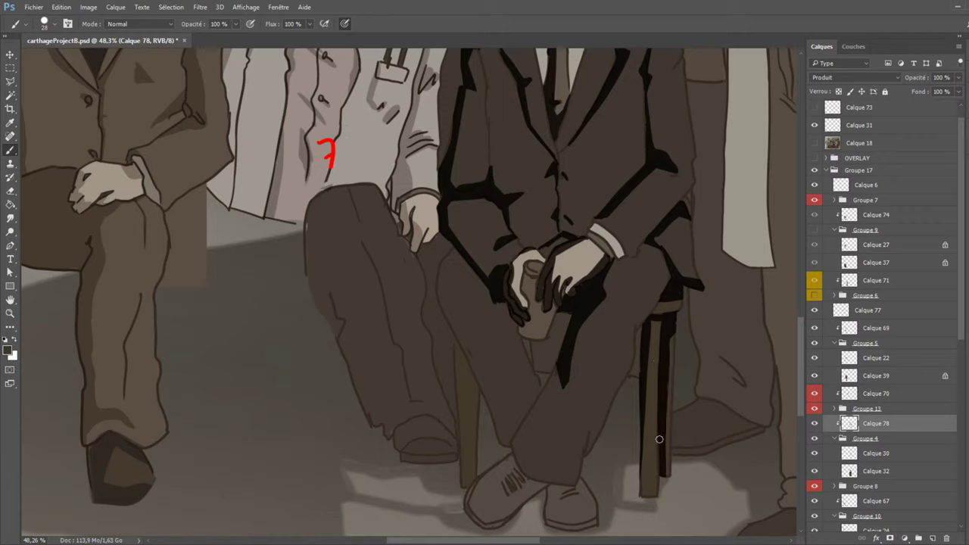
{"action": "left_click_drag", "start_coordinate": [659, 441], "coordinate": [659, 497]}
Extend the thigh shadow down figure 11's crossed trouser leg and fill the broad dark area at the shin.
{"action": "left_click", "coordinate": [814, 143]}
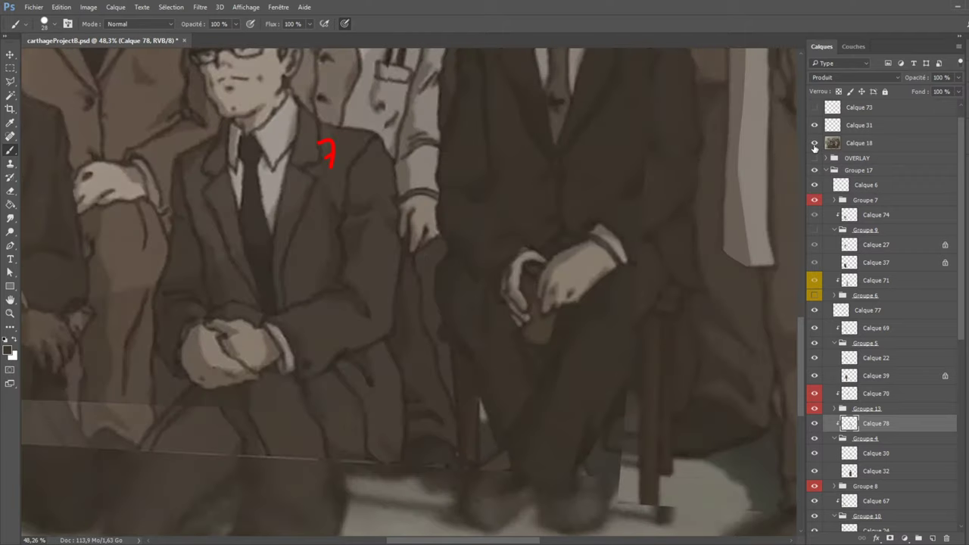
{"action": "left_click", "coordinate": [815, 143]}
{"action": "mouse_move", "coordinate": [563, 372]}
{"action": "left_mouse_down"}
{"action": "mouse_move", "coordinate": [550, 426]}
{"action": "mouse_move", "coordinate": [547, 382]}
{"action": "mouse_move", "coordinate": [516, 447]}
{"action": "mouse_move", "coordinate": [523, 463]}
{"action": "mouse_move", "coordinate": [541, 412]}
{"action": "mouse_move", "coordinate": [553, 455]}
{"action": "mouse_move", "coordinate": [548, 448]}
{"action": "mouse_move", "coordinate": [530, 460]}
{"action": "mouse_move", "coordinate": [564, 427]}
{"action": "mouse_move", "coordinate": [551, 409]}
{"action": "mouse_move", "coordinate": [554, 446]}
{"action": "mouse_move", "coordinate": [557, 407]}
{"action": "left_mouse_up"}
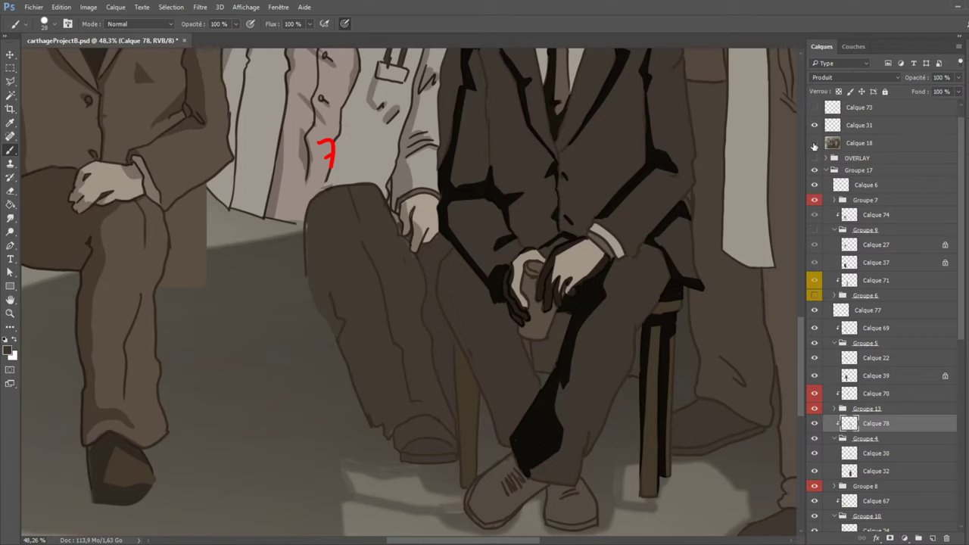
Paint the dark shadow on figure 11's shoe beneath the trouser hem, on the side facing the other shoe.
{"action": "left_click", "coordinate": [815, 143]}
{"action": "left_click", "coordinate": [815, 144]}
{"action": "mouse_move", "coordinate": [582, 484]}
{"action": "left_mouse_down"}
{"action": "mouse_move", "coordinate": [560, 498]}
{"action": "mouse_move", "coordinate": [551, 522]}
{"action": "mouse_move", "coordinate": [548, 490]}
{"action": "mouse_move", "coordinate": [576, 490]}
{"action": "mouse_move", "coordinate": [548, 496]}
{"action": "left_mouse_up"}
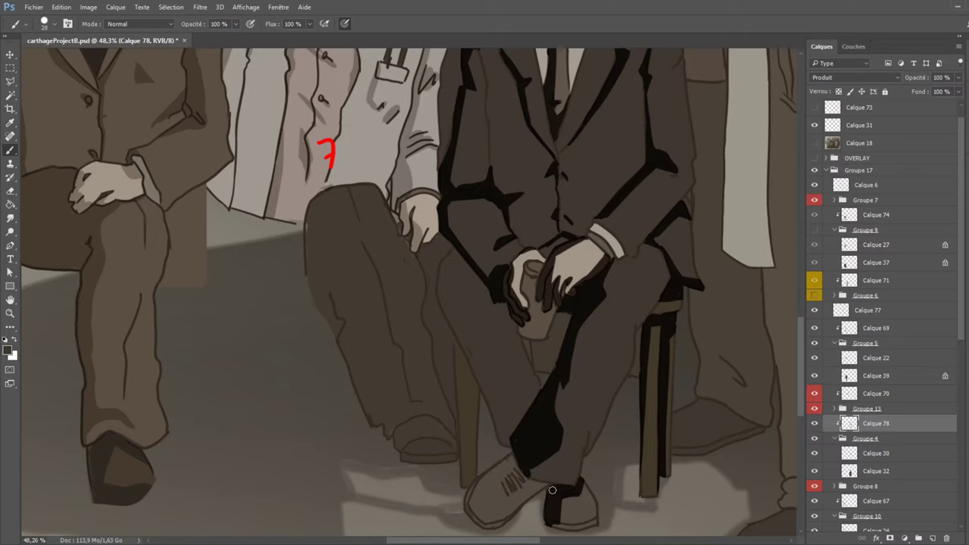
Shade the upper and heel of figure 11's crossed front shoe and extend the shadow along the other shoe's sole.
{"action": "left_click", "coordinate": [815, 144]}
{"action": "left_click", "coordinate": [815, 144]}
{"action": "mouse_move", "coordinate": [524, 480]}
{"action": "left_mouse_down"}
{"action": "mouse_move", "coordinate": [484, 490]}
{"action": "mouse_move", "coordinate": [475, 524]}
{"action": "mouse_move", "coordinate": [471, 500]}
{"action": "mouse_move", "coordinate": [516, 455]}
{"action": "mouse_move", "coordinate": [521, 483]}
{"action": "left_mouse_up"}
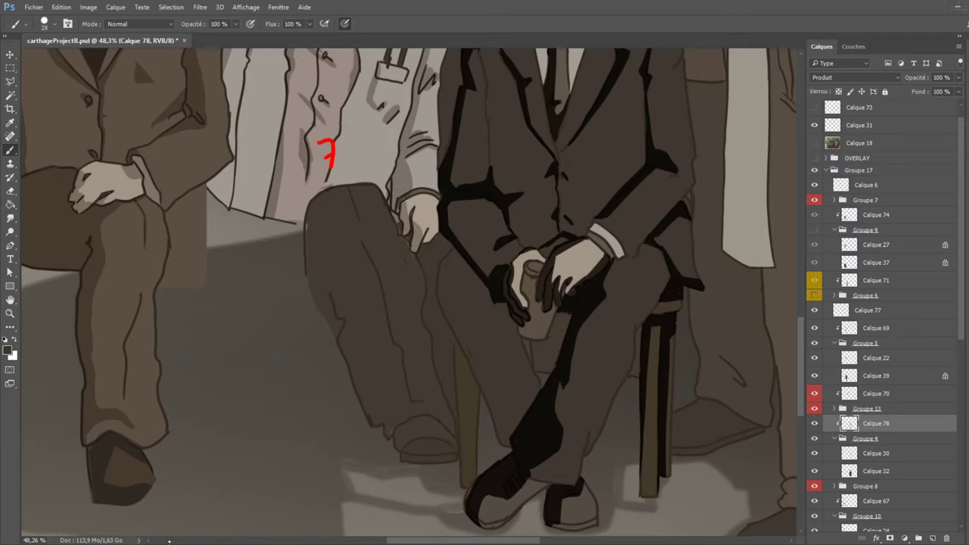
{"action": "left_click_drag", "start_coordinate": [471, 478], "coordinate": [469, 517]}
{"action": "left_click_drag", "start_coordinate": [553, 515], "coordinate": [583, 518]}
Paint shadows around figure 11's knee on figure 8's side, including its outer edge and a fold down the thigh.
{"action": "left_click", "coordinate": [815, 143]}
{"action": "left_click", "coordinate": [816, 144]}
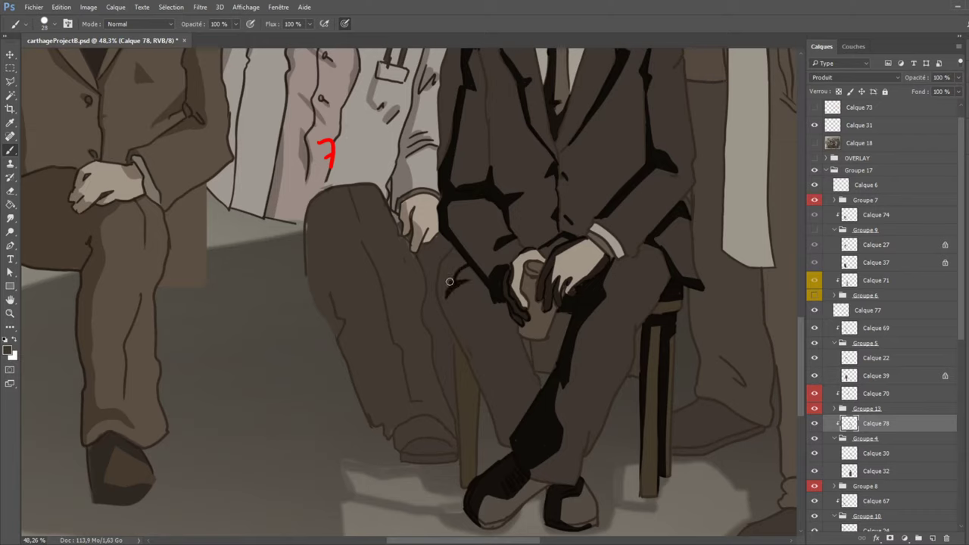
{"action": "mouse_move", "coordinate": [446, 297]}
{"action": "left_mouse_down"}
{"action": "mouse_move", "coordinate": [457, 253]}
{"action": "mouse_move", "coordinate": [444, 264]}
{"action": "mouse_move", "coordinate": [438, 297]}
{"action": "mouse_move", "coordinate": [455, 357]}
{"action": "left_mouse_up"}
{"action": "left_click", "coordinate": [815, 144]}
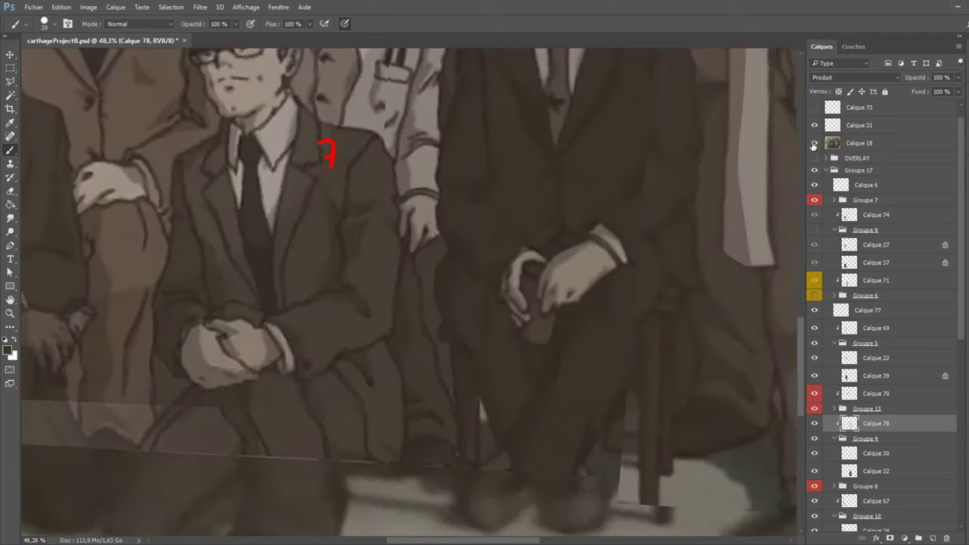
{"action": "left_click", "coordinate": [814, 144]}
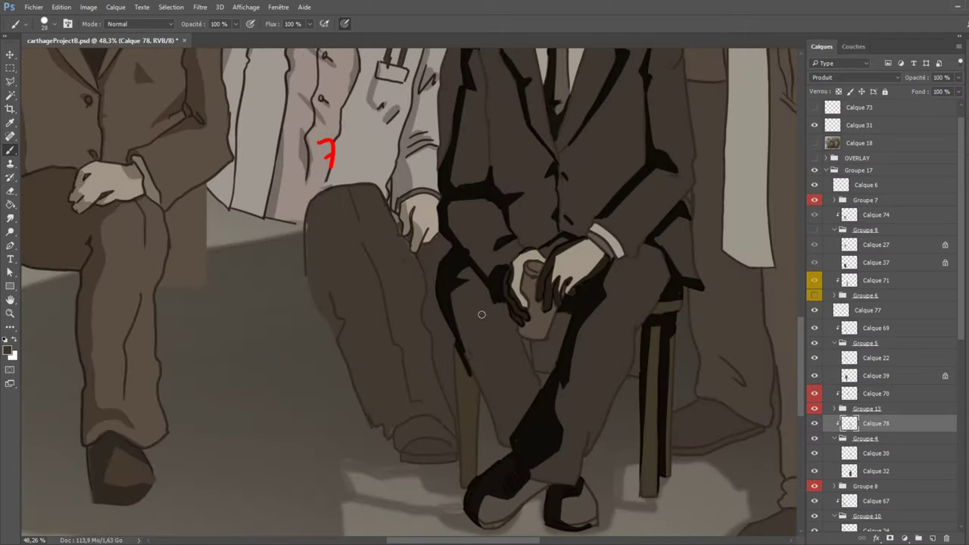
{"action": "left_click_drag", "start_coordinate": [485, 297], "coordinate": [473, 342]}
{"action": "left_click_drag", "start_coordinate": [488, 294], "coordinate": [480, 334]}
Shade the outer edge of that lower trouser leg down to the shoe and darken the stool leg behind it.
{"action": "left_click", "coordinate": [815, 144]}
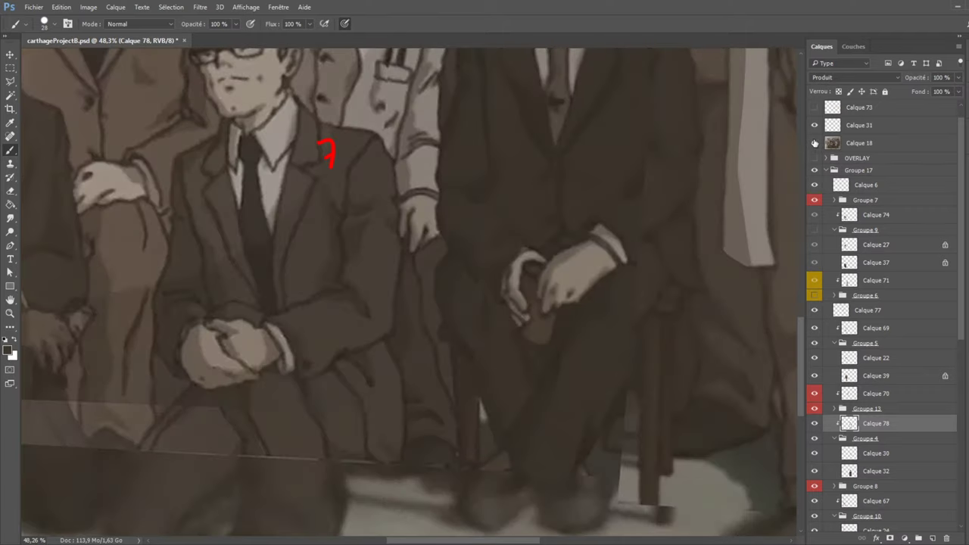
{"action": "left_click", "coordinate": [815, 142]}
{"action": "mouse_move", "coordinate": [453, 313]}
{"action": "left_mouse_down"}
{"action": "mouse_move", "coordinate": [478, 355]}
{"action": "mouse_move", "coordinate": [477, 382]}
{"action": "mouse_move", "coordinate": [455, 326]}
{"action": "mouse_move", "coordinate": [477, 362]}
{"action": "mouse_move", "coordinate": [505, 443]}
{"action": "left_mouse_up"}
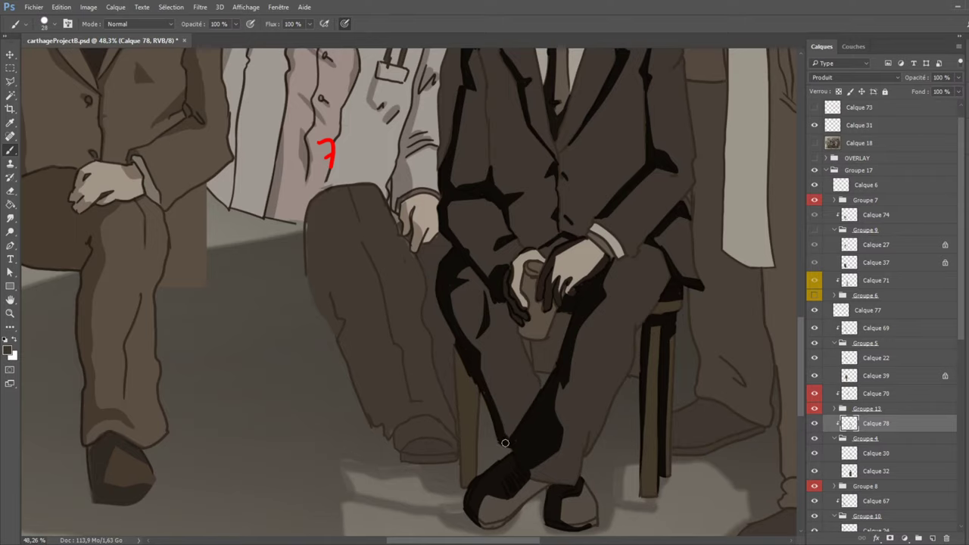
{"action": "left_click", "coordinate": [814, 144]}
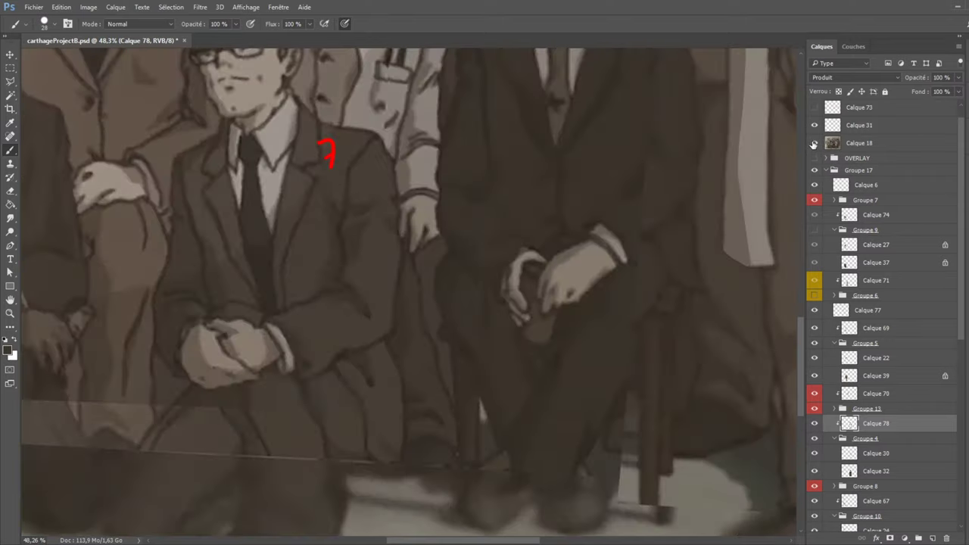
{"action": "left_click", "coordinate": [814, 144]}
{"action": "mouse_move", "coordinate": [467, 446]}
{"action": "left_mouse_down"}
{"action": "mouse_move", "coordinate": [455, 346]}
{"action": "mouse_move", "coordinate": [459, 489]}
{"action": "left_mouse_up"}
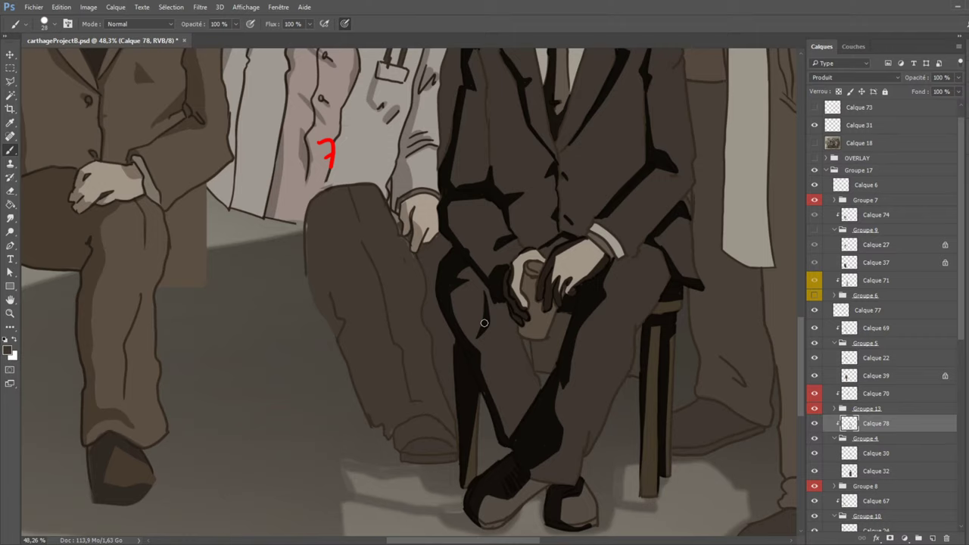
Paint the dark shadow on the upper part of the cup between figure 11's hands.
{"action": "left_click", "coordinate": [814, 143]}
{"action": "left_click", "coordinate": [814, 145]}
{"action": "mouse_move", "coordinate": [540, 260]}
{"action": "left_mouse_down"}
{"action": "mouse_move", "coordinate": [525, 282]}
{"action": "mouse_move", "coordinate": [524, 292]}
{"action": "mouse_move", "coordinate": [534, 282]}
{"action": "mouse_move", "coordinate": [530, 303]}
{"action": "left_mouse_up"}
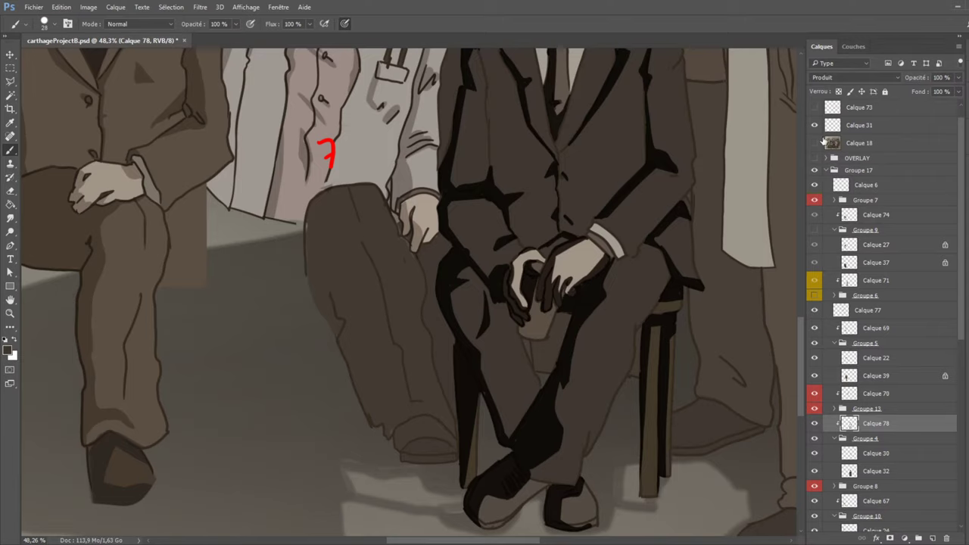
Add a small shadow on the outer edge of figure 11's trouser leg above the rear shoe, checking it against Calque 18.
{"action": "left_click", "coordinate": [815, 143]}
{"action": "left_click", "coordinate": [815, 144]}
{"action": "scroll", "coordinate": [561, 291], "scroll_direction": "down", "scroll_amount": 2}
{"action": "left_click", "coordinate": [814, 142]}
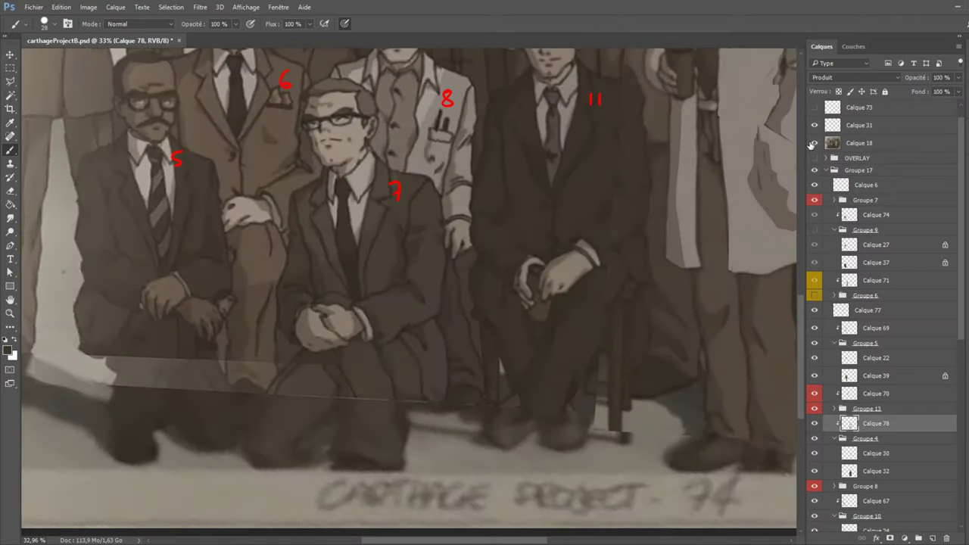
{"action": "left_click", "coordinate": [814, 143]}
{"action": "mouse_move", "coordinate": [576, 383]}
{"action": "left_mouse_down"}
{"action": "mouse_move", "coordinate": [574, 368]}
{"action": "mouse_move", "coordinate": [574, 384]}
{"action": "left_mouse_up"}
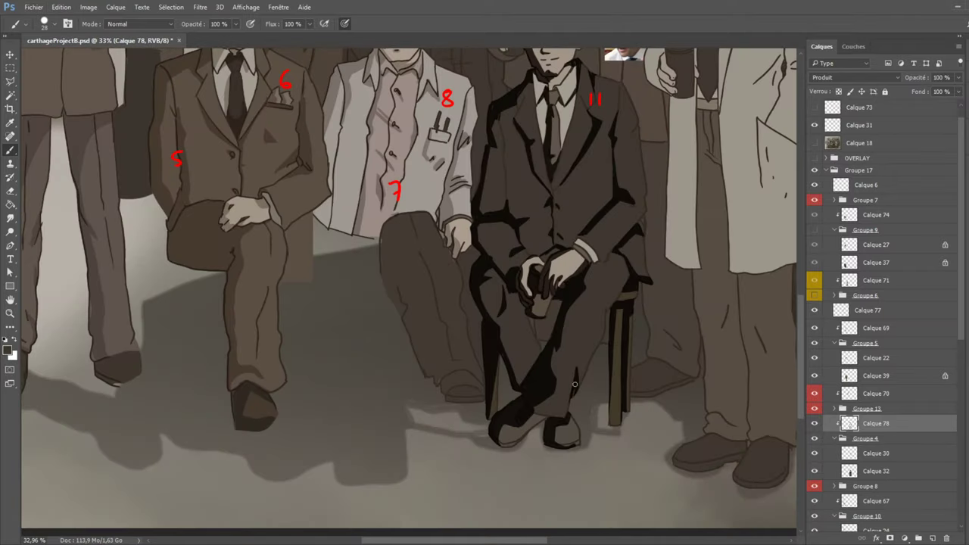
{"action": "left_click", "coordinate": [814, 144]}
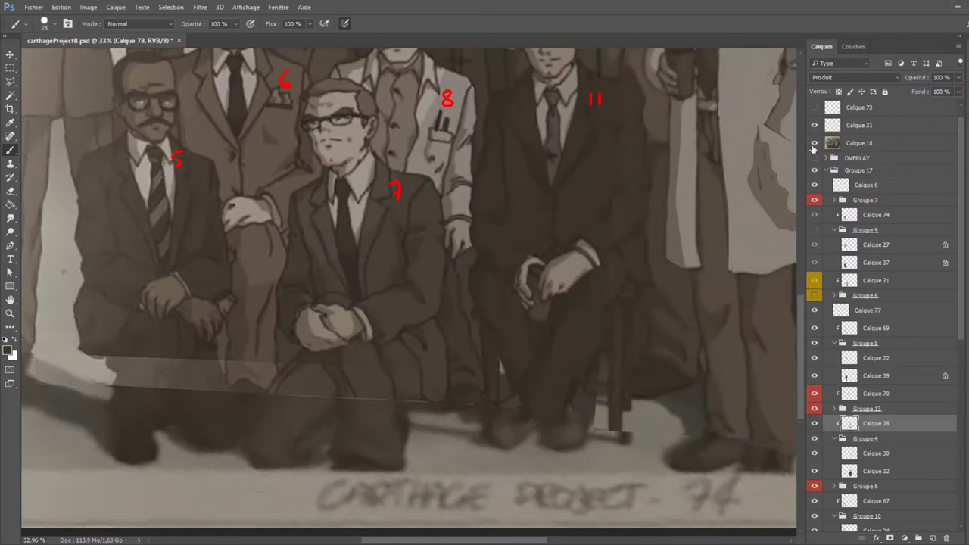
{"action": "left_click", "coordinate": [815, 144]}
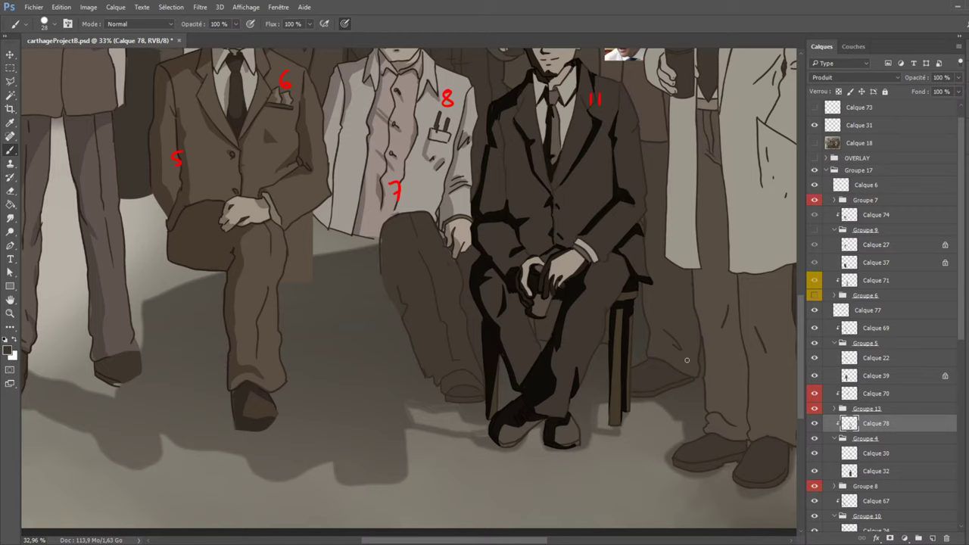
Paint a shadow where figure 11's sleeve on figure 8's side meets the jacket front.
{"action": "scroll", "coordinate": [685, 364], "scroll_direction": "up", "scroll_amount": 1}
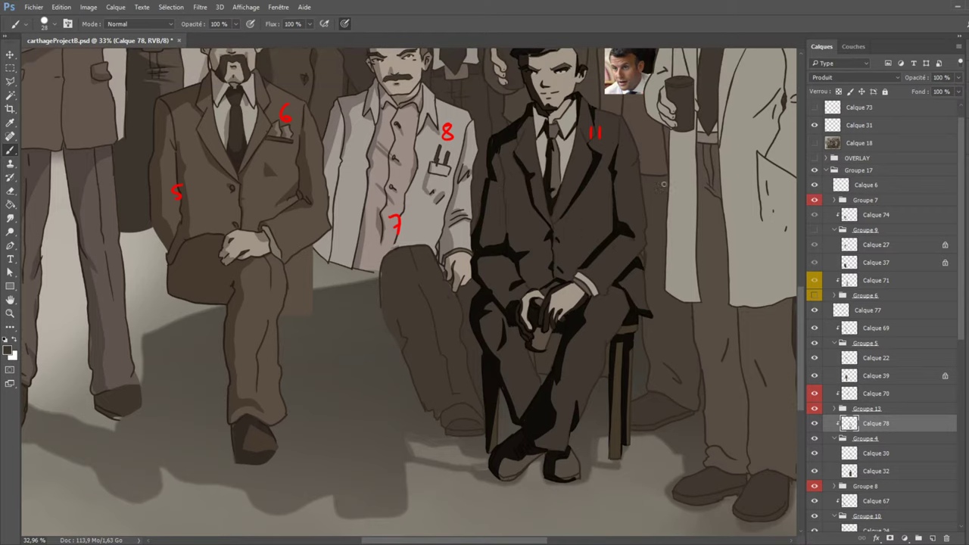
{"action": "left_click", "coordinate": [815, 144]}
{"action": "left_click", "coordinate": [815, 144]}
{"action": "left_click_drag", "start_coordinate": [505, 201], "coordinate": [509, 235]}
{"action": "scroll", "coordinate": [409, 293], "scroll_direction": "up", "scroll_amount": 2}
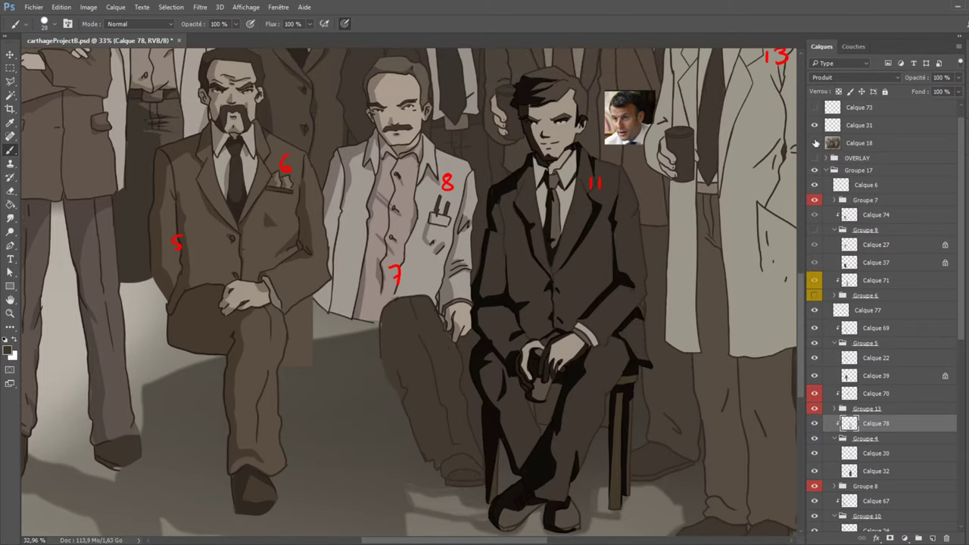
Compare figure 11's shading with the reference painting on Calque 18.
{"action": "left_click", "coordinate": [814, 142]}
{"action": "left_click", "coordinate": [815, 142]}
{"action": "left_click", "coordinate": [815, 143]}
{"action": "left_click", "coordinate": [814, 142]}
{"action": "left_click", "coordinate": [815, 143]}
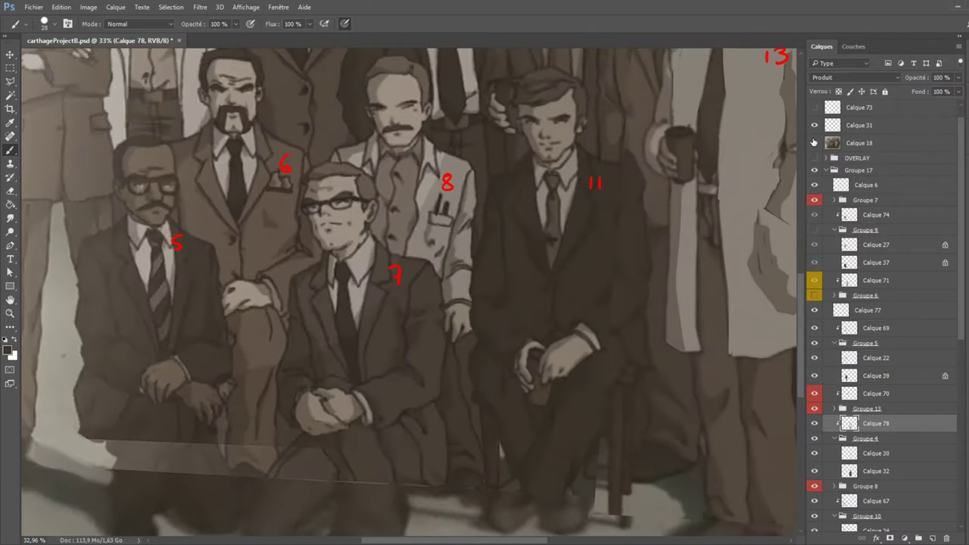
{"action": "left_click", "coordinate": [814, 142]}
{"action": "left_click", "coordinate": [814, 143]}
{"action": "left_click", "coordinate": [815, 142]}
{"action": "left_click", "coordinate": [815, 142]}
{"action": "left_click", "coordinate": [815, 142]}
{"action": "left_click", "coordinate": [815, 142]}
{"action": "left_click", "coordinate": [815, 143]}
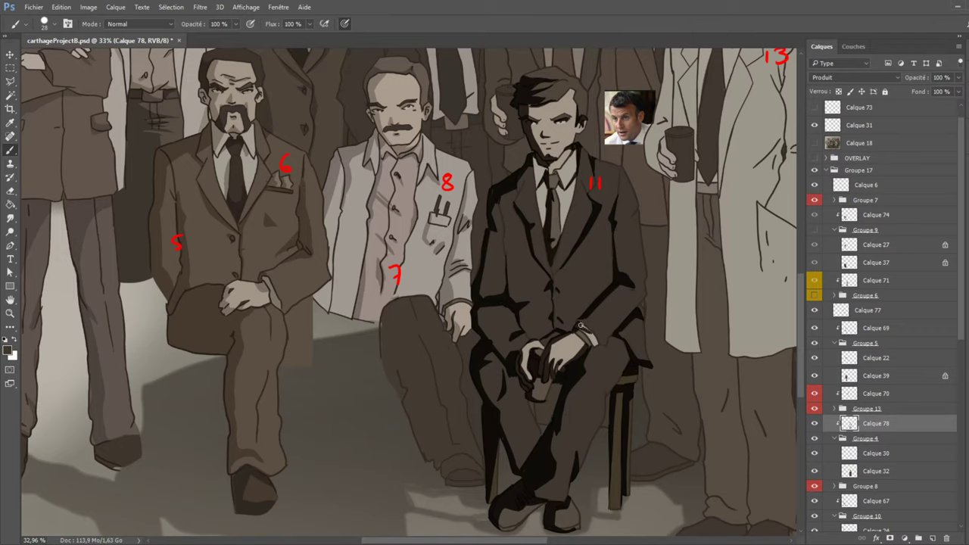
Preview the OVERLAY group briefly and hide the layer Calque 31.
{"action": "left_click", "coordinate": [815, 157]}
{"action": "left_click", "coordinate": [815, 158]}
{"action": "left_click", "coordinate": [815, 128]}
Check figure 11's suit, hands and stool against the Calque 18 reference with Calque 31 hidden.
{"action": "left_click", "coordinate": [815, 142]}
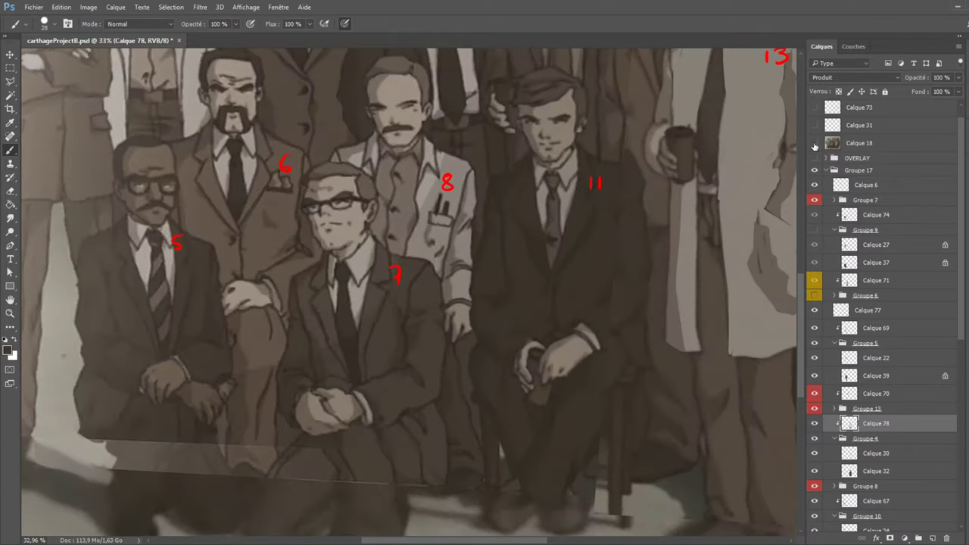
{"action": "left_click", "coordinate": [814, 143]}
{"action": "left_click", "coordinate": [815, 143]}
{"action": "left_click", "coordinate": [814, 144]}
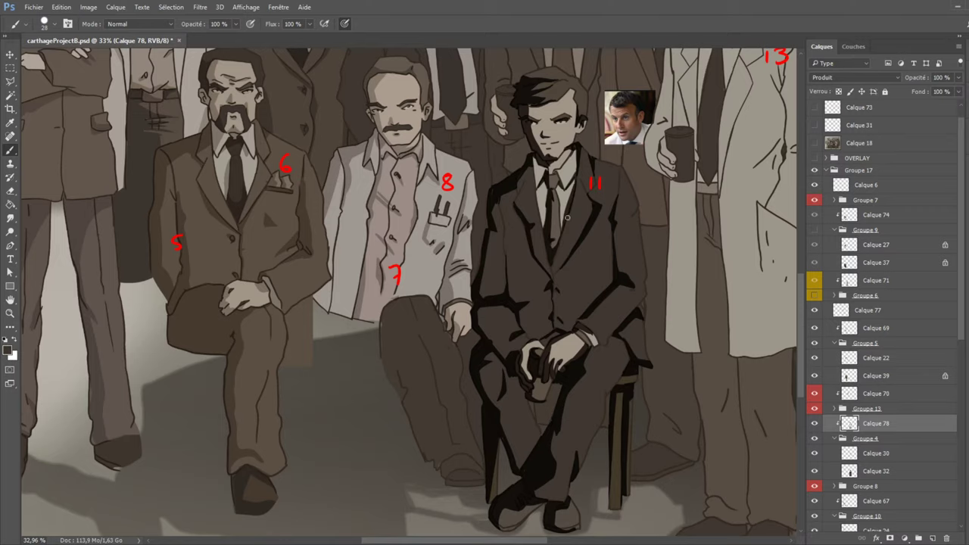
{"action": "left_click", "coordinate": [813, 144]}
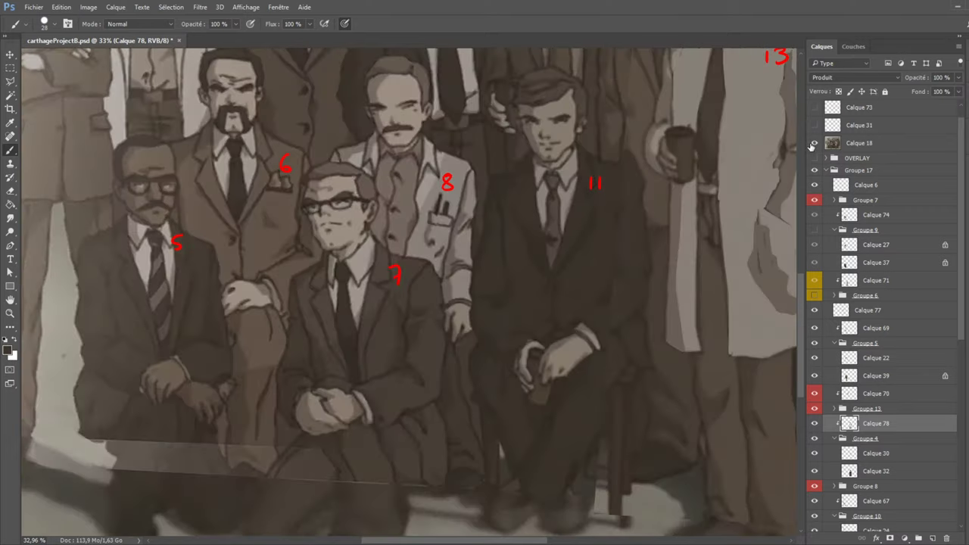
{"action": "left_click", "coordinate": [813, 144]}
{"action": "left_click", "coordinate": [813, 144]}
{"action": "left_click", "coordinate": [814, 144]}
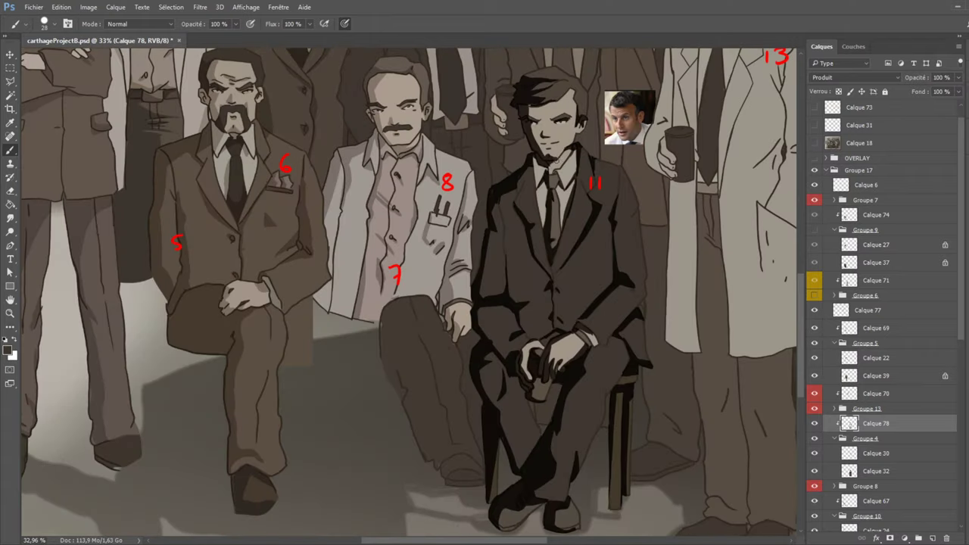
{"action": "left_click", "coordinate": [814, 144]}
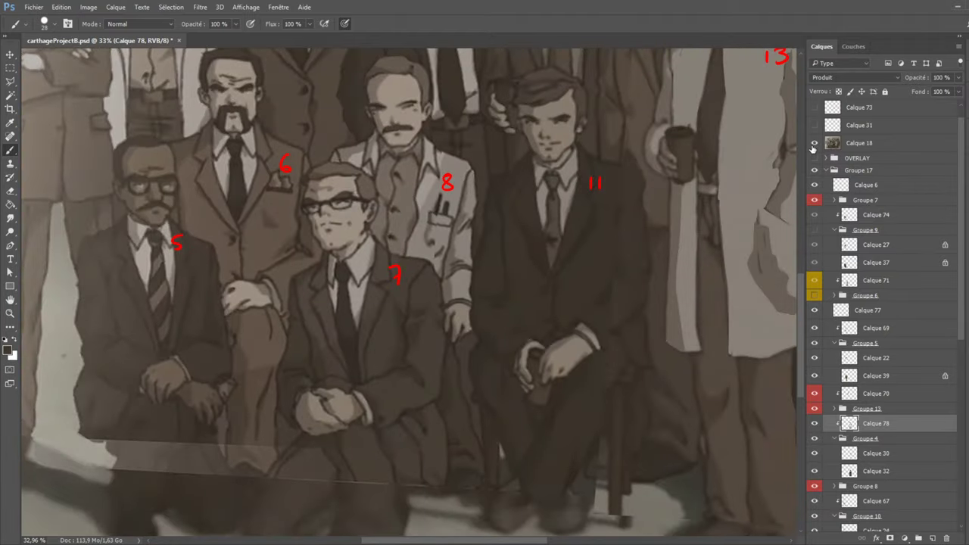
{"action": "left_click", "coordinate": [813, 144]}
{"action": "left_click", "coordinate": [813, 144]}
{"action": "left_click", "coordinate": [814, 144]}
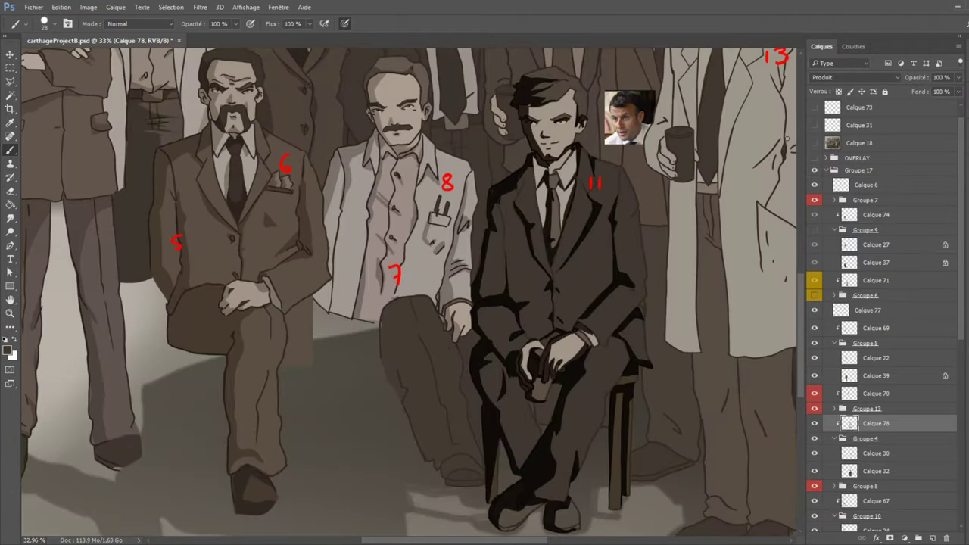
{"action": "key", "text": "e"}
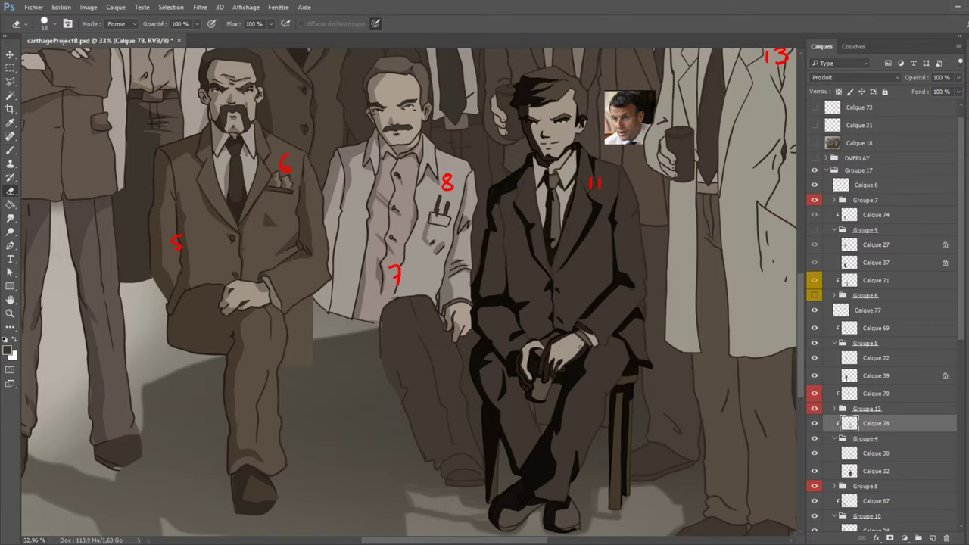
{"action": "key", "text": "b"}
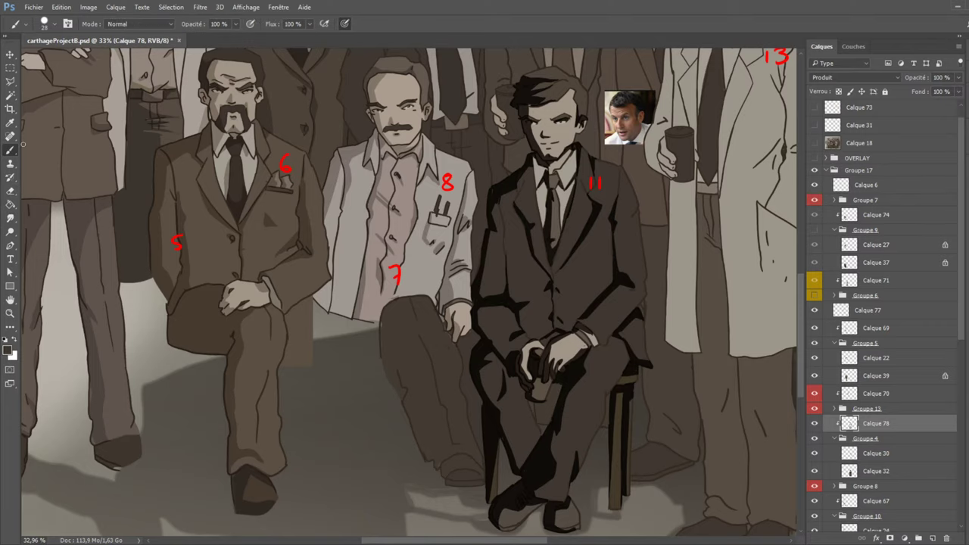
Delete the empty layer Calque 77.
{"action": "scroll", "coordinate": [203, 258], "scroll_direction": "down", "scroll_amount": 2}
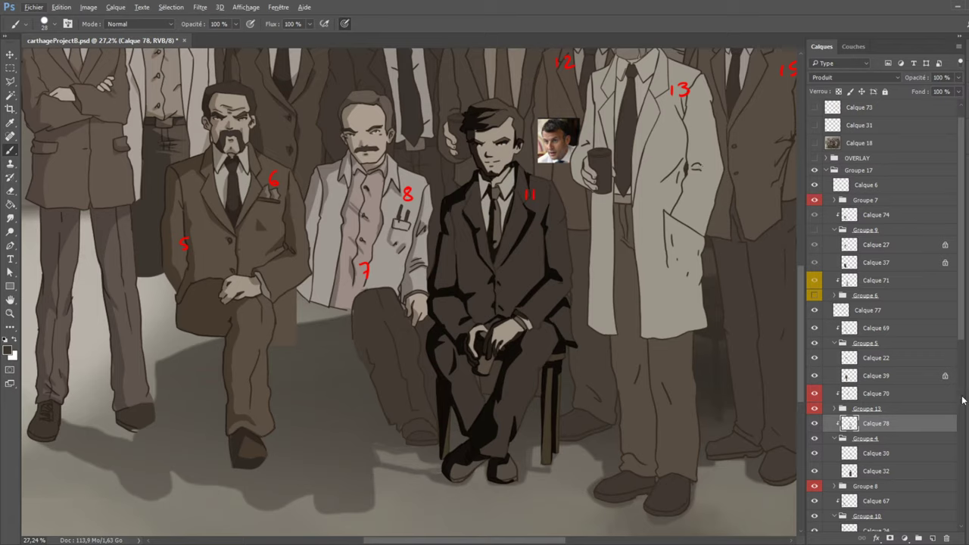
{"action": "left_click", "coordinate": [871, 310]}
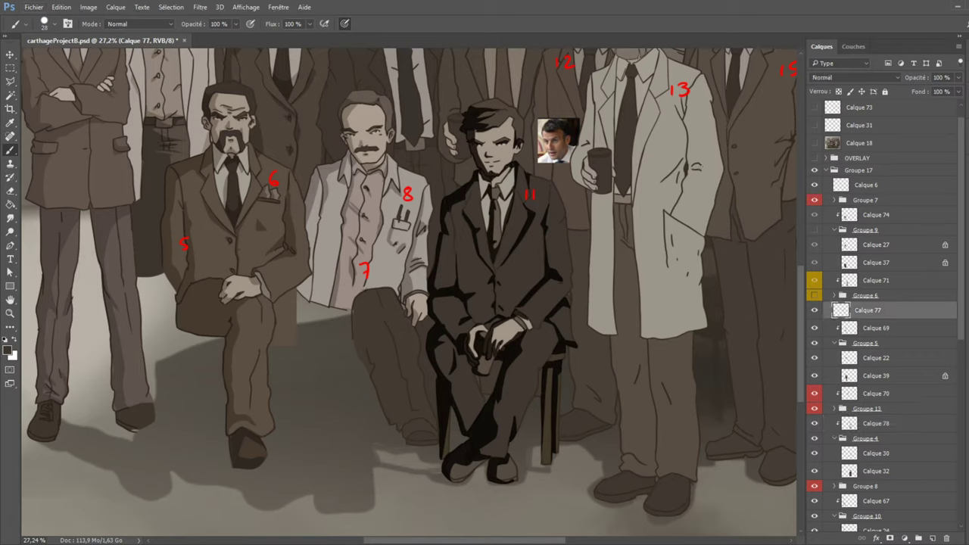
{"action": "left_click_drag", "start_coordinate": [871, 311], "coordinate": [946, 538]}
Lower the opacity of Calque 78, figure 11's multiply shading layer.
{"action": "left_click", "coordinate": [876, 405]}
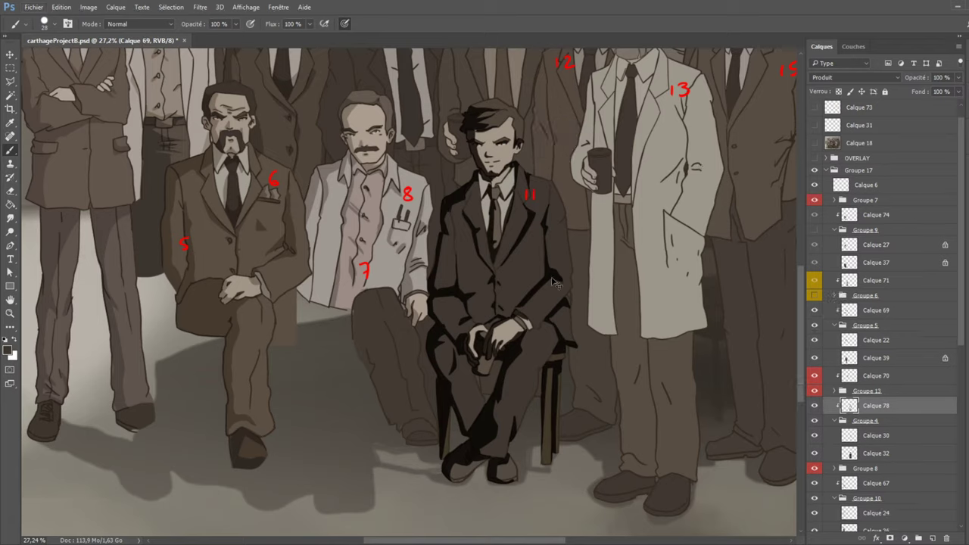
{"action": "left_click", "coordinate": [957, 77]}
{"action": "left_click_drag", "start_coordinate": [955, 88], "coordinate": [892, 86]}
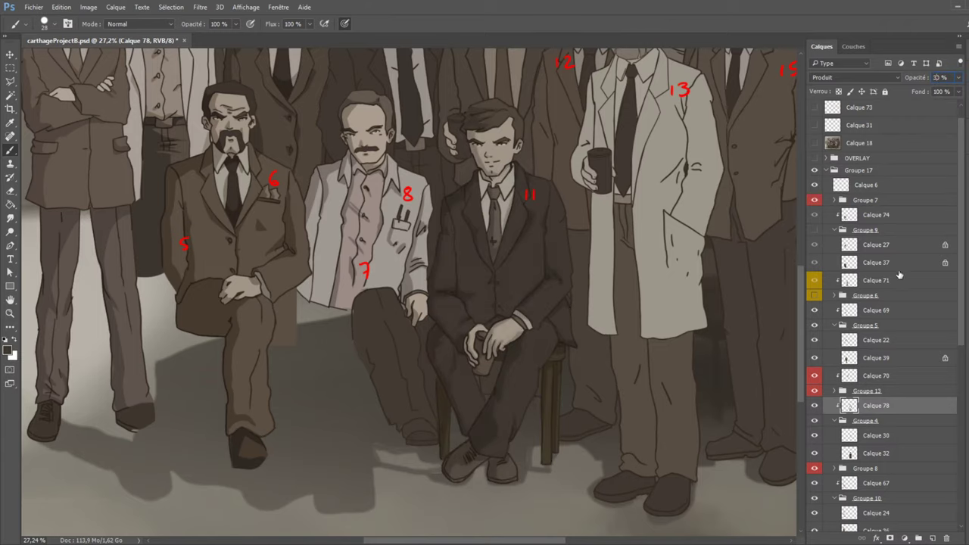
Select Groupe 9 and make figure 5 visible again.
{"action": "left_click", "coordinate": [528, 171], "text": "ctrl"}
{"action": "left_click", "coordinate": [900, 232]}
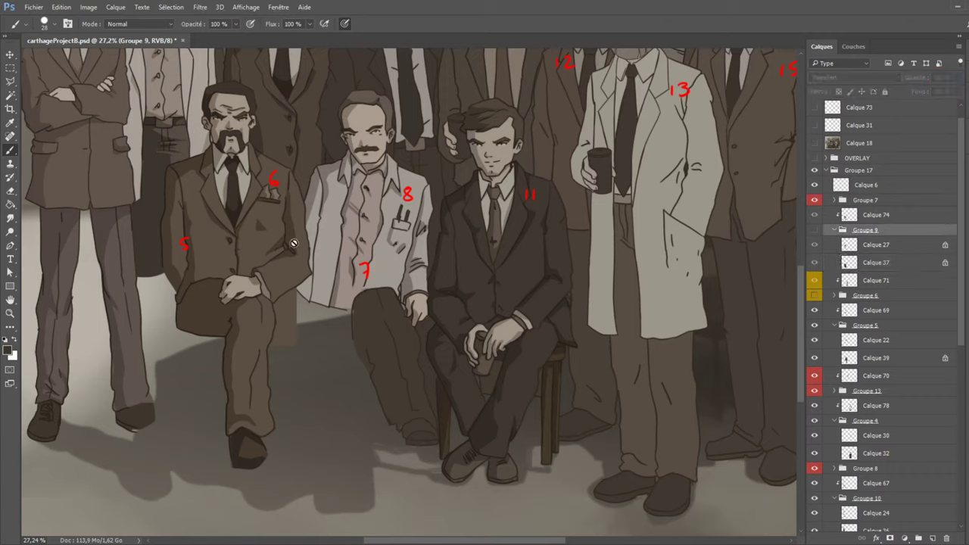
{"action": "key", "text": "m"}
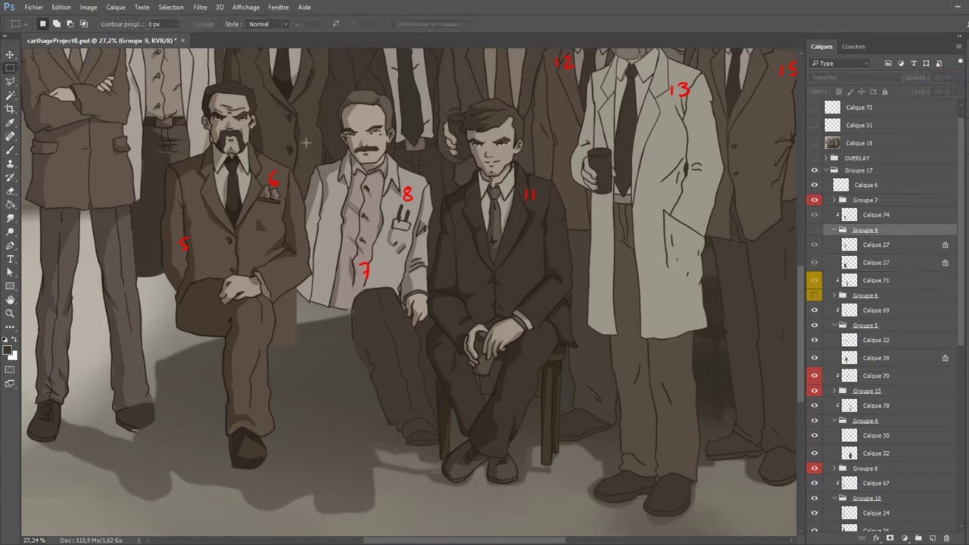
{"action": "left_click", "coordinate": [815, 230]}
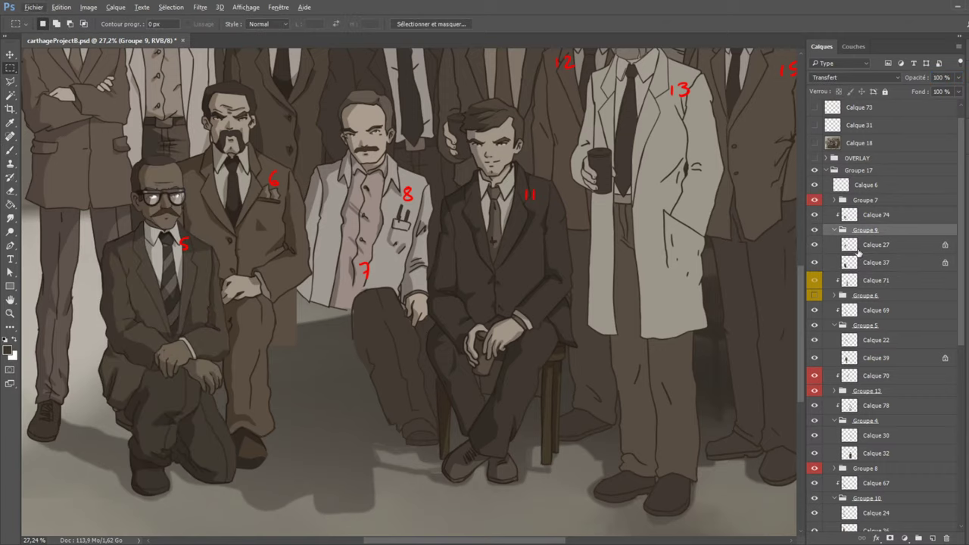
Make Groupe 6 with figure 7 visible again and select the OVERLAY group.
{"action": "scroll", "coordinate": [841, 273], "scroll_direction": "down", "scroll_amount": 6}
{"action": "scroll", "coordinate": [839, 275], "scroll_direction": "up", "scroll_amount": 6}
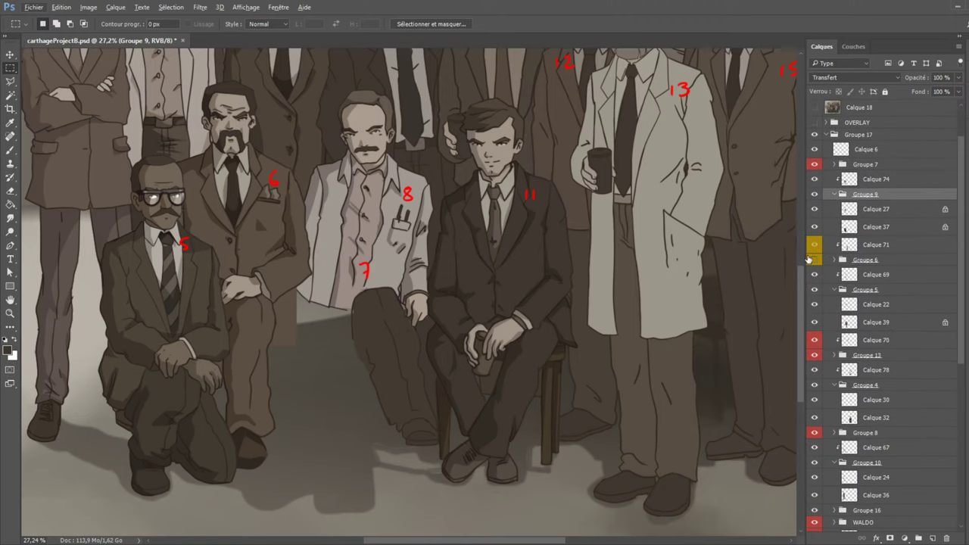
{"action": "key", "text": "ctrl+0"}
{"action": "scroll", "coordinate": [768, 463], "scroll_direction": "up", "scroll_amount": 3}
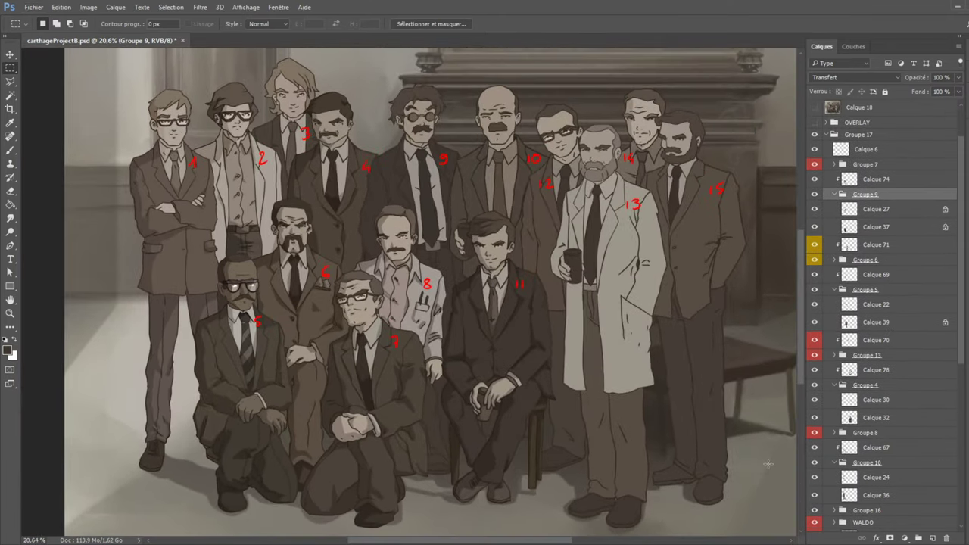
{"action": "left_click", "coordinate": [871, 122]}
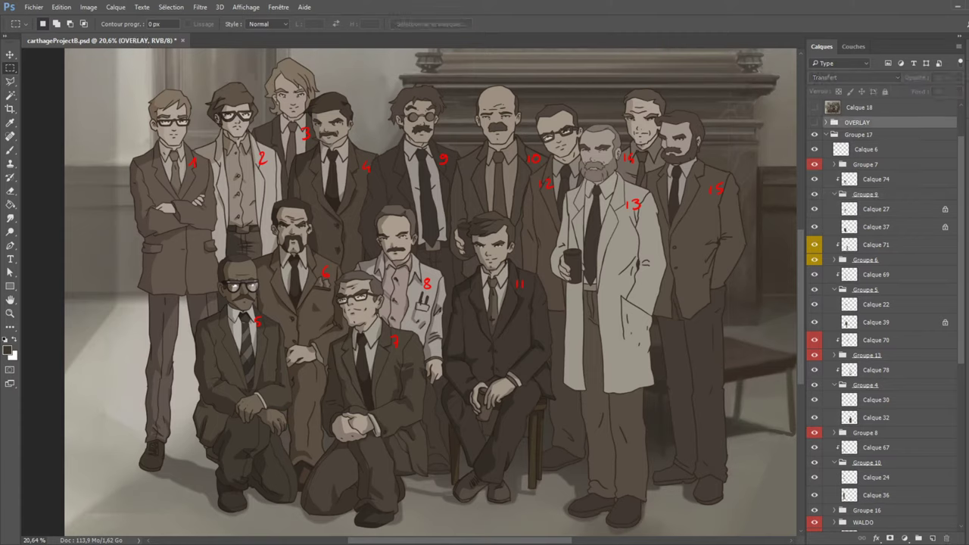
Add a new layer above the OVERLAY group and handwrite "WHO ARE THOSE MEN ?..." in red across the lower half of the illustration with a larger brush.
{"action": "left_click", "coordinate": [933, 538]}
{"action": "left_click", "coordinate": [10, 151]}
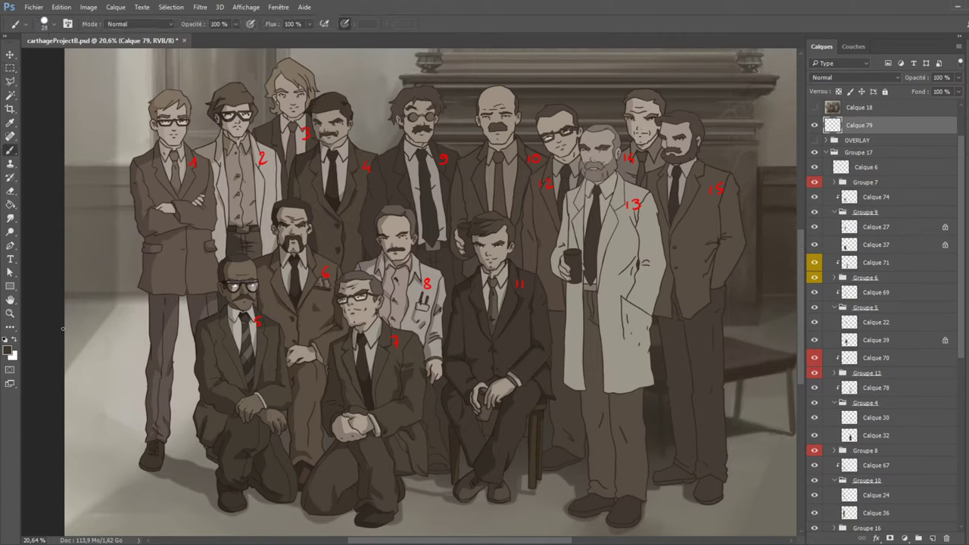
{"action": "left_click", "coordinate": [331, 272], "text": "alt"}
{"action": "key", "text": "bracketright"}
{"action": "key", "text": "bracketright"}
{"action": "left_click_drag", "start_coordinate": [438, 369], "coordinate": [486, 388]}
{"action": "left_click_drag", "start_coordinate": [472, 379], "coordinate": [503, 369]}
{"action": "mouse_move", "coordinate": [529, 385]}
{"action": "left_mouse_down"}
{"action": "mouse_move", "coordinate": [537, 361]}
{"action": "mouse_move", "coordinate": [545, 384]}
{"action": "left_mouse_up"}
{"action": "left_click_drag", "start_coordinate": [531, 376], "coordinate": [582, 383]}
{"action": "mouse_move", "coordinate": [570, 370]}
{"action": "left_mouse_down"}
{"action": "mouse_move", "coordinate": [610, 383]}
{"action": "mouse_move", "coordinate": [623, 361]}
{"action": "left_mouse_up"}
{"action": "left_click_drag", "start_coordinate": [630, 356], "coordinate": [630, 379]}
{"action": "mouse_move", "coordinate": [639, 353]}
{"action": "left_mouse_down"}
{"action": "mouse_move", "coordinate": [639, 380]}
{"action": "mouse_move", "coordinate": [654, 357]}
{"action": "left_mouse_up"}
{"action": "mouse_move", "coordinate": [676, 355]}
{"action": "left_mouse_down"}
{"action": "mouse_move", "coordinate": [665, 379]}
{"action": "mouse_move", "coordinate": [684, 377]}
{"action": "left_mouse_up"}
{"action": "mouse_move", "coordinate": [684, 377]}
{"action": "left_mouse_down"}
{"action": "mouse_move", "coordinate": [703, 374]}
{"action": "mouse_move", "coordinate": [700, 362]}
{"action": "left_mouse_up"}
{"action": "mouse_move", "coordinate": [448, 433]}
{"action": "left_mouse_down"}
{"action": "mouse_move", "coordinate": [462, 414]}
{"action": "mouse_move", "coordinate": [481, 409]}
{"action": "mouse_move", "coordinate": [481, 431]}
{"action": "left_mouse_up"}
{"action": "left_click_drag", "start_coordinate": [488, 409], "coordinate": [509, 413]}
{"action": "mouse_move", "coordinate": [504, 429]}
{"action": "left_mouse_down"}
{"action": "mouse_move", "coordinate": [515, 408]}
{"action": "mouse_move", "coordinate": [539, 402]}
{"action": "mouse_move", "coordinate": [581, 422]}
{"action": "left_mouse_up"}
{"action": "left_click", "coordinate": [580, 430]}
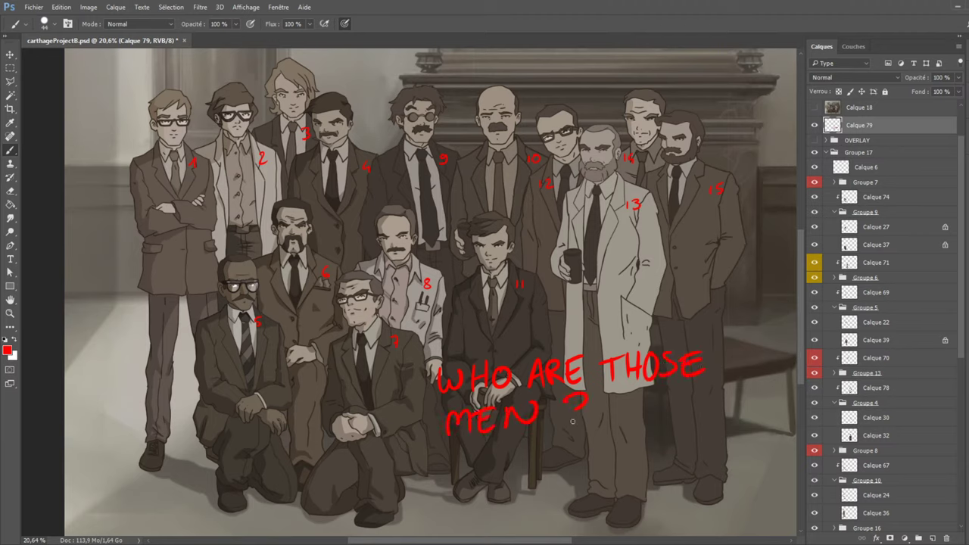
{"action": "left_click", "coordinate": [604, 418]}
{"action": "left_click", "coordinate": [618, 415]}
{"action": "left_click", "coordinate": [627, 416]}
Handwrite "(TAKING A BREAK ...)" in red below the question on the same layer.
{"action": "left_click_drag", "start_coordinate": [384, 453], "coordinate": [384, 465]}
{"action": "mouse_move", "coordinate": [377, 453]}
{"action": "left_mouse_down"}
{"action": "mouse_move", "coordinate": [410, 445]}
{"action": "mouse_move", "coordinate": [416, 467]}
{"action": "left_mouse_up"}
{"action": "left_click_drag", "start_coordinate": [406, 459], "coordinate": [428, 468]}
{"action": "mouse_move", "coordinate": [440, 450]}
{"action": "left_mouse_down"}
{"action": "mouse_move", "coordinate": [448, 473]}
{"action": "mouse_move", "coordinate": [471, 454]}
{"action": "mouse_move", "coordinate": [473, 469]}
{"action": "left_mouse_up"}
{"action": "mouse_move", "coordinate": [492, 454]}
{"action": "left_mouse_down"}
{"action": "mouse_move", "coordinate": [489, 477]}
{"action": "mouse_move", "coordinate": [542, 472]}
{"action": "left_mouse_up"}
{"action": "left_click_drag", "start_coordinate": [542, 453], "coordinate": [563, 469]}
{"action": "mouse_move", "coordinate": [568, 453]}
{"action": "left_mouse_down"}
{"action": "mouse_move", "coordinate": [568, 472]}
{"action": "mouse_move", "coordinate": [591, 473]}
{"action": "left_mouse_up"}
{"action": "left_click_drag", "start_coordinate": [590, 454], "coordinate": [624, 471]}
{"action": "left_click_drag", "start_coordinate": [610, 463], "coordinate": [632, 471]}
{"action": "left_click", "coordinate": [665, 464]}
{"action": "left_click", "coordinate": [681, 465]}
{"action": "left_click", "coordinate": [698, 466]}
{"action": "left_click_drag", "start_coordinate": [711, 433], "coordinate": [725, 478]}
{"action": "left_click_drag", "start_coordinate": [360, 425], "coordinate": [354, 483]}
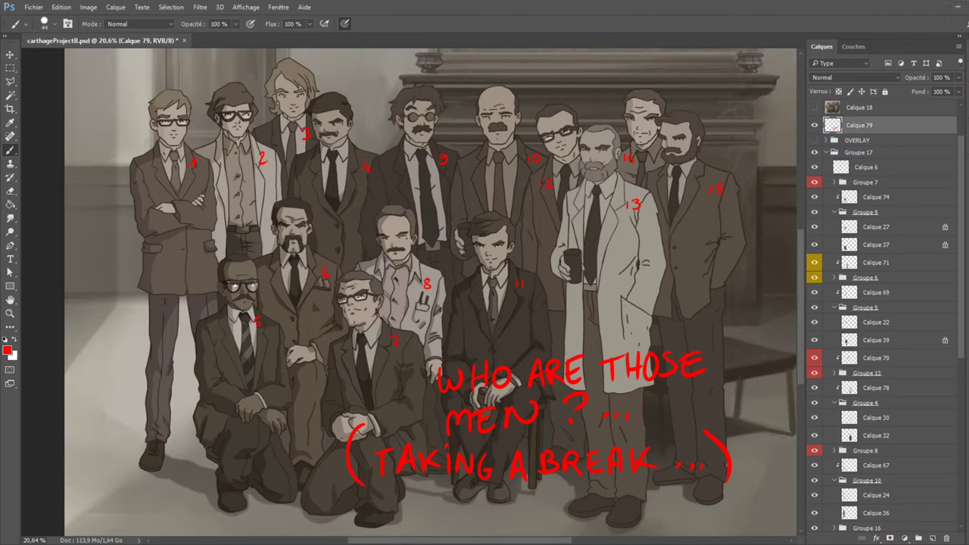
Compare the illustration with and without the red handwritten note, and leave its layer Calque 79 hidden.
{"action": "left_click", "coordinate": [815, 125]}
{"action": "left_click", "coordinate": [815, 125]}
{"action": "left_click", "coordinate": [816, 126]}
{"action": "left_click", "coordinate": [815, 125]}
{"action": "left_click", "coordinate": [815, 124]}
{"action": "left_click", "coordinate": [816, 125]}
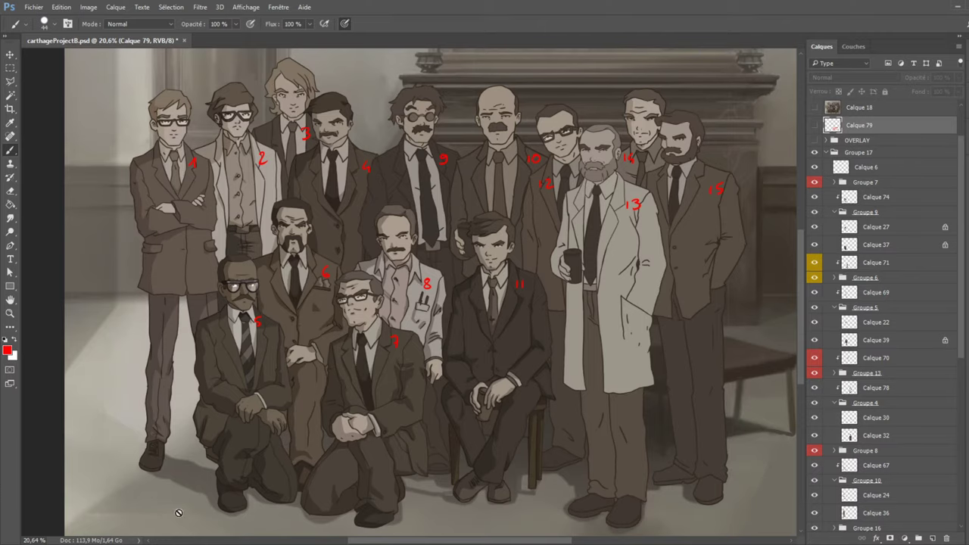
Create a new layer directly above figure 9's WALDO group and clip it to that group.
{"action": "scroll", "coordinate": [498, 133], "scroll_direction": "up", "scroll_amount": 1}
{"action": "scroll", "coordinate": [498, 133], "scroll_direction": "up", "scroll_amount": 3}
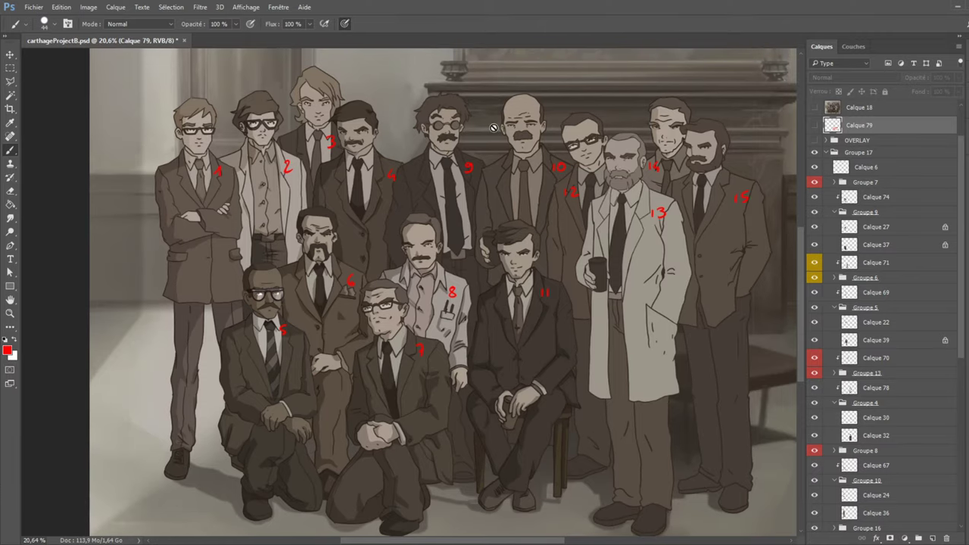
{"action": "scroll", "coordinate": [430, 133], "scroll_direction": "up", "scroll_amount": 1}
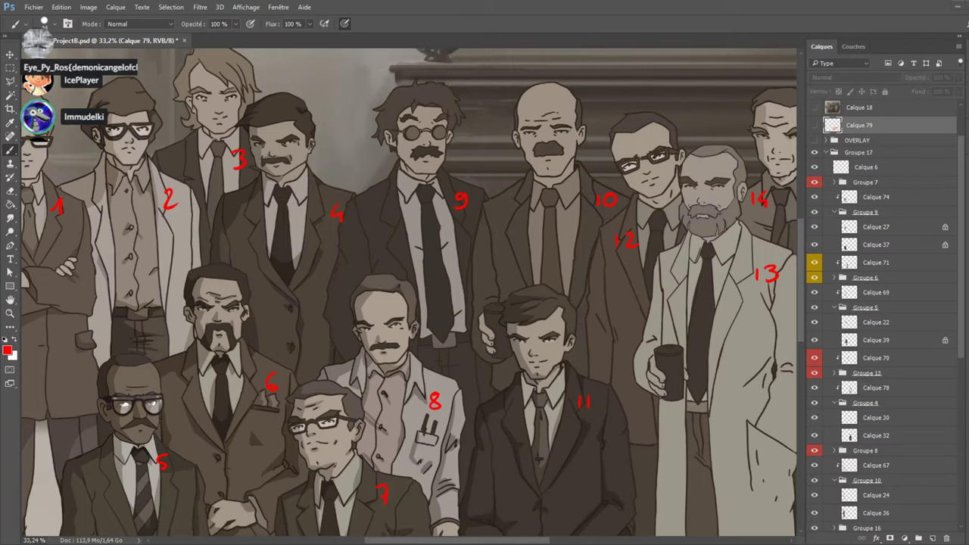
{"action": "scroll", "coordinate": [379, 305], "scroll_direction": "up", "scroll_amount": 2}
{"action": "scroll", "coordinate": [375, 311], "scroll_direction": "up", "scroll_amount": 2}
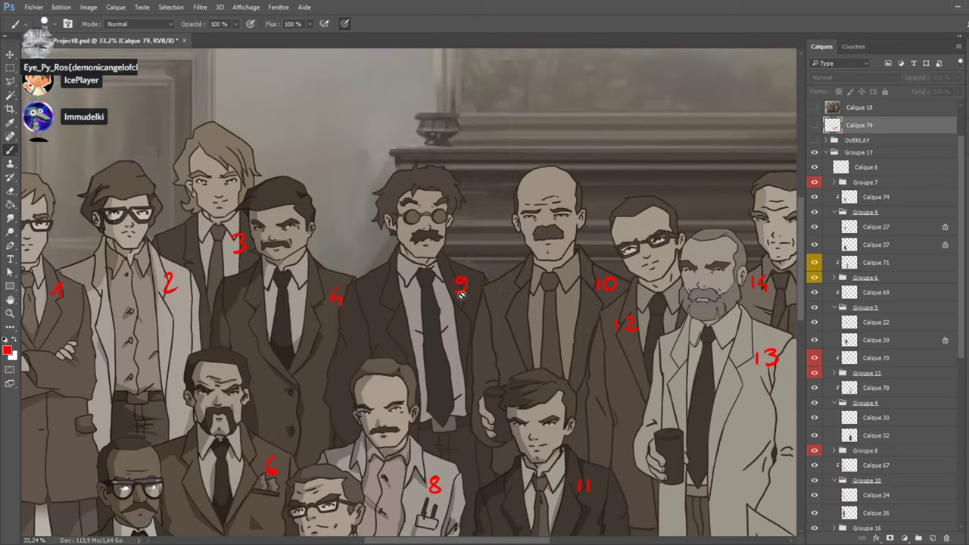
{"action": "left_click", "coordinate": [369, 307], "text": "ctrl"}
{"action": "scroll", "coordinate": [875, 418], "scroll_direction": "down", "scroll_amount": 3}
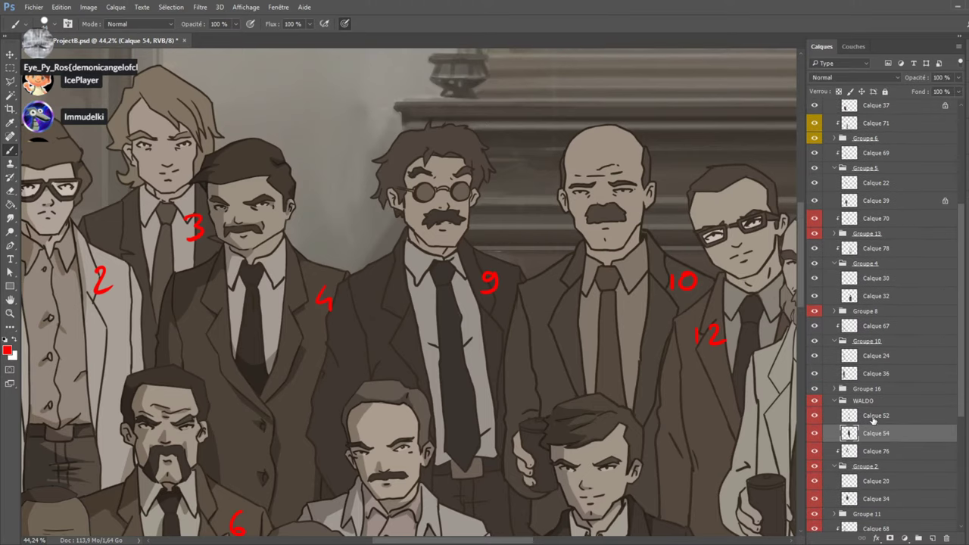
{"action": "left_click", "coordinate": [871, 402]}
{"action": "left_click", "coordinate": [932, 538]}
{"action": "key", "text": "ctrl+alt+g"}
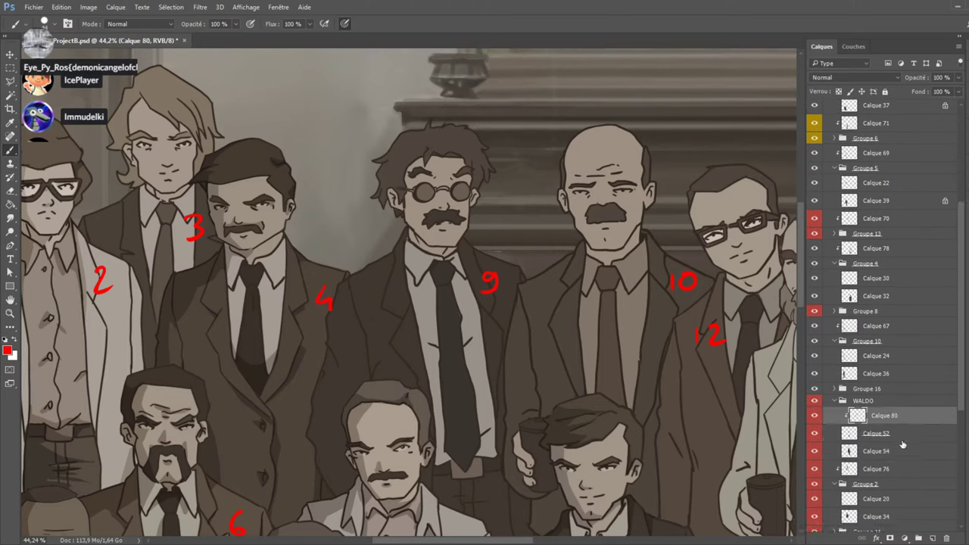
{"action": "left_click_drag", "start_coordinate": [907, 415], "coordinate": [913, 396]}
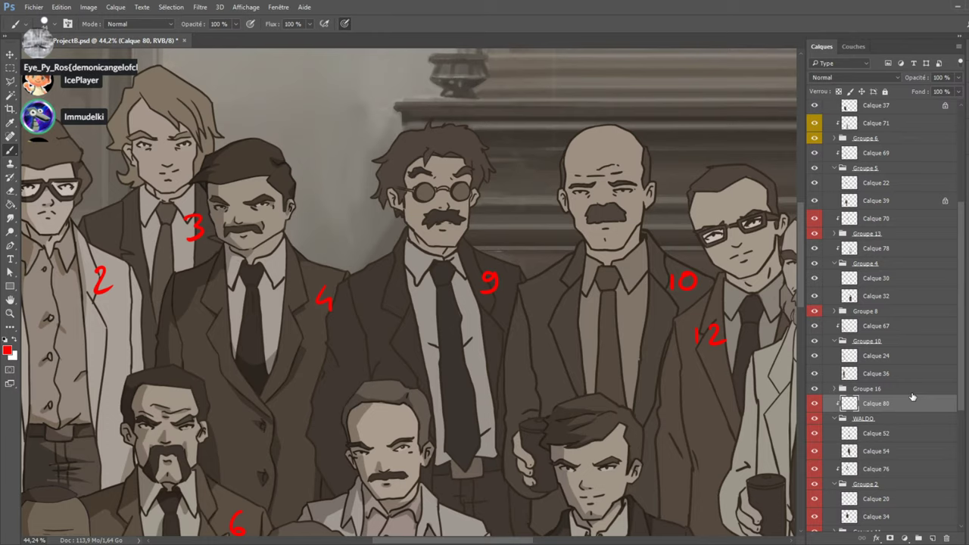
Paint dark brown shading over figure 9's shadowed eye, cheek and jaw, checking it against the reference painting on Calque 18.
{"action": "scroll", "coordinate": [703, 435], "scroll_direction": "up", "scroll_amount": 1}
{"action": "scroll", "coordinate": [848, 227], "scroll_direction": "up", "scroll_amount": 5}
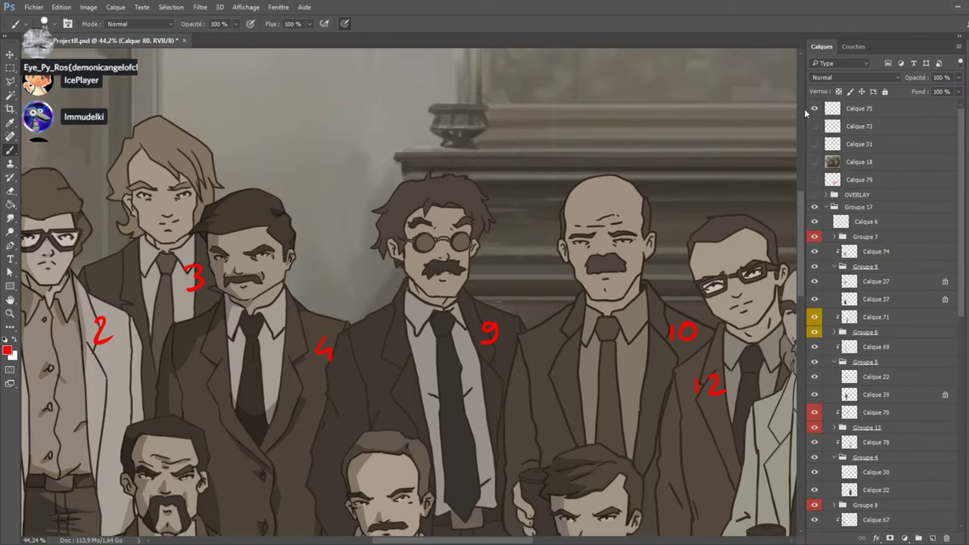
{"action": "left_click", "coordinate": [815, 165]}
{"action": "left_click", "coordinate": [815, 164]}
{"action": "left_click", "coordinate": [815, 165]}
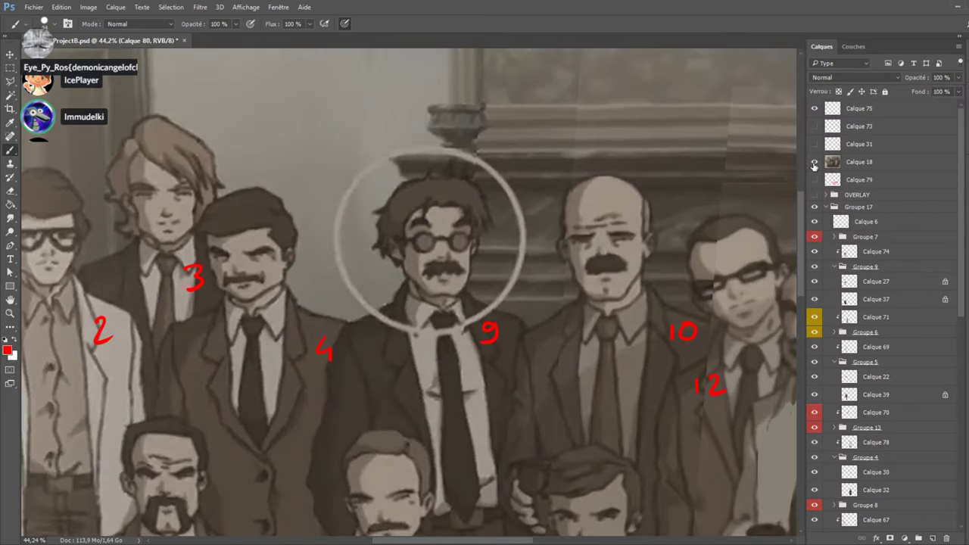
{"action": "left_click", "coordinate": [815, 164]}
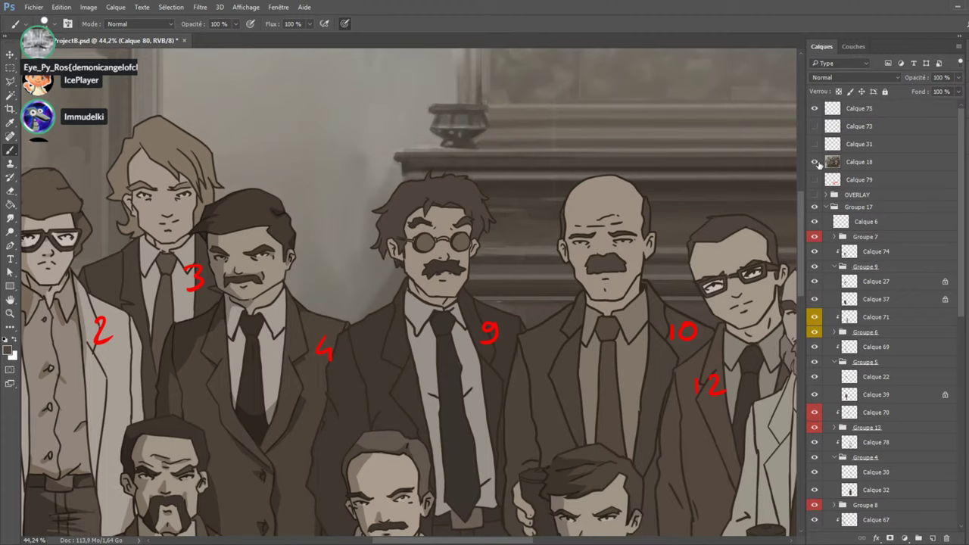
{"action": "left_click", "coordinate": [815, 164]}
{"action": "left_click", "coordinate": [814, 164]}
{"action": "left_click", "coordinate": [814, 163]}
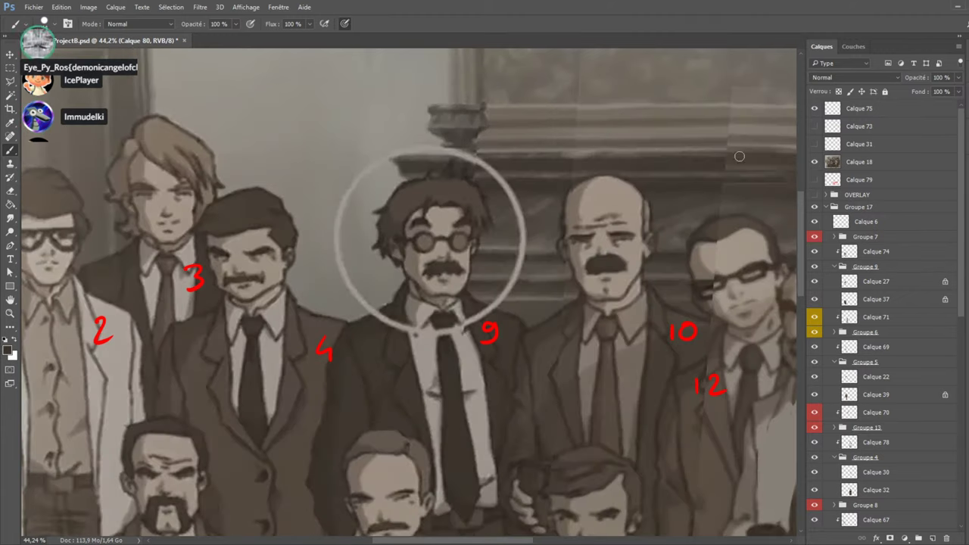
{"action": "left_click", "coordinate": [814, 162]}
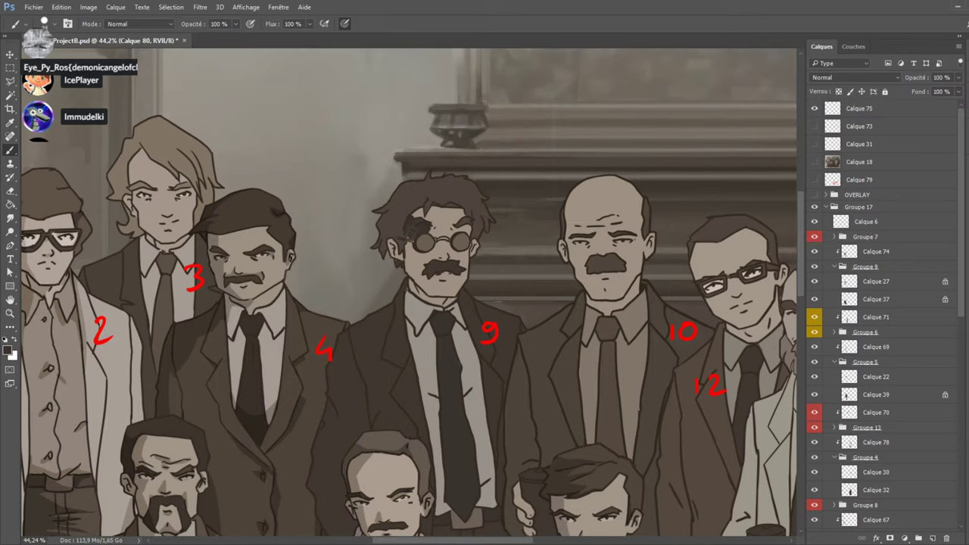
{"action": "mouse_move", "coordinate": [409, 240]}
{"action": "left_mouse_down"}
{"action": "mouse_move", "coordinate": [413, 294]}
{"action": "mouse_move", "coordinate": [425, 293]}
{"action": "mouse_move", "coordinate": [433, 256]}
{"action": "left_mouse_up"}
{"action": "left_click", "coordinate": [815, 162]}
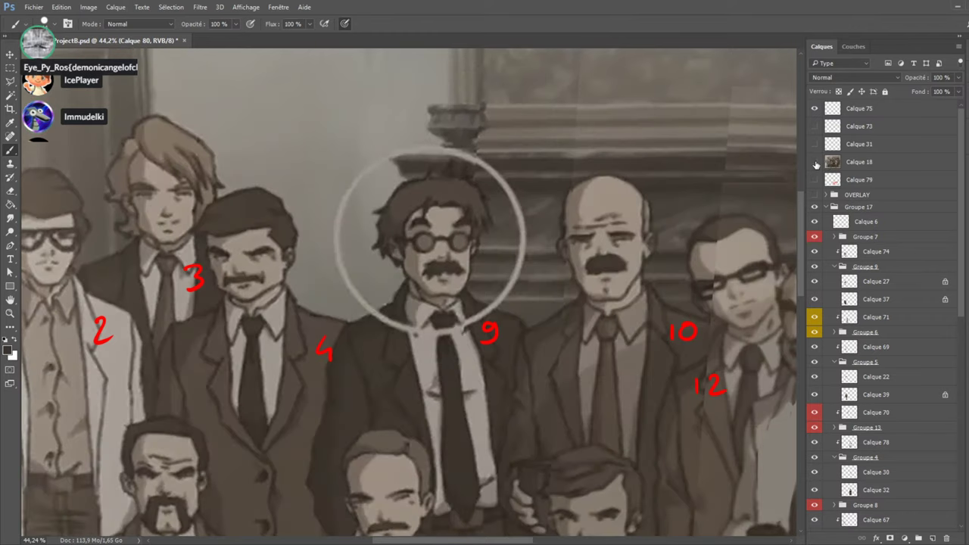
{"action": "left_click", "coordinate": [815, 162]}
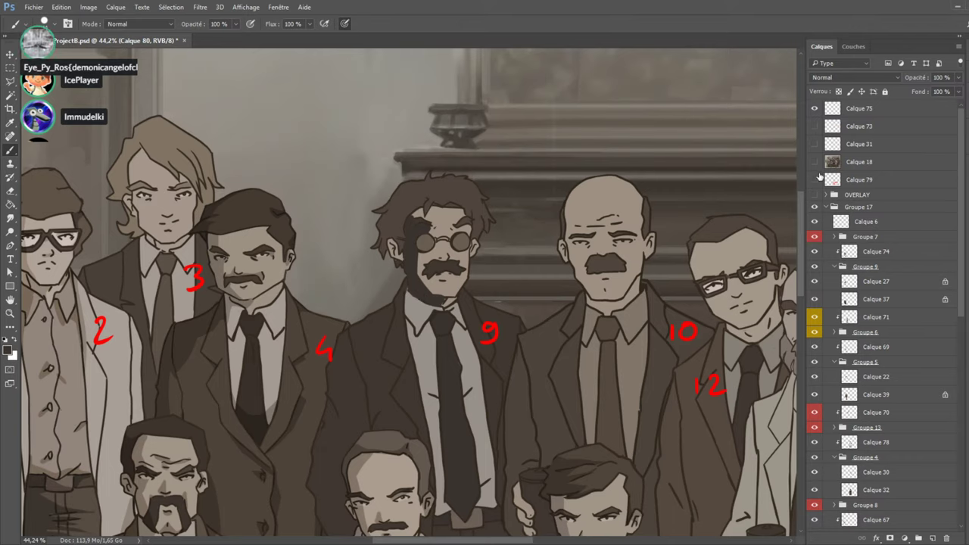
Shade figure 9's other eye socket and the hair on the shadowed side of the head, comparing with the Calque 18 reference.
{"action": "left_click", "coordinate": [815, 162]}
{"action": "left_click", "coordinate": [815, 162]}
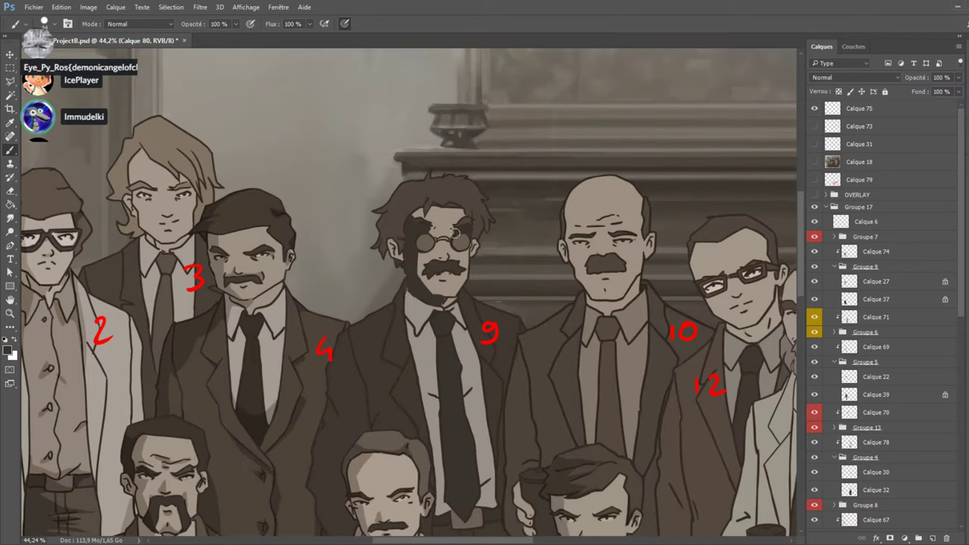
{"action": "left_click", "coordinate": [814, 163]}
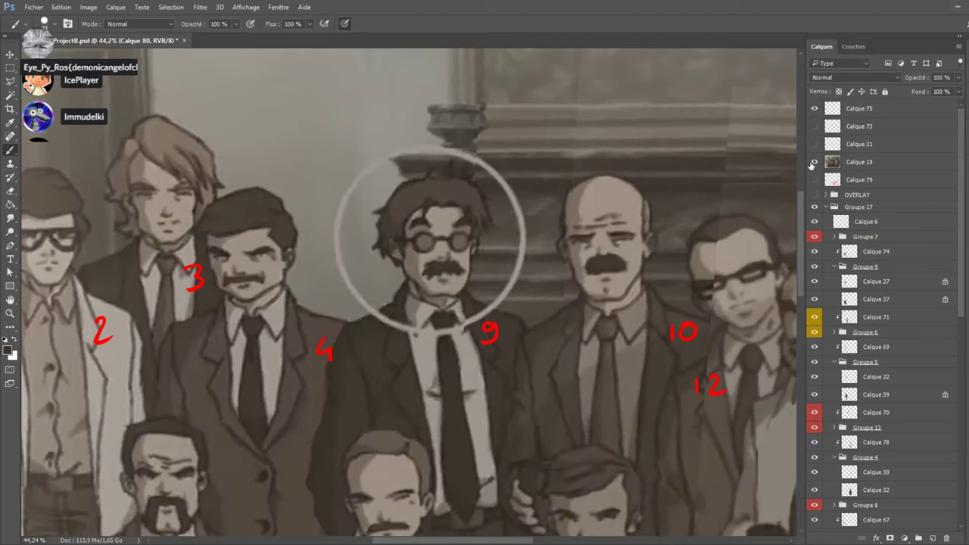
{"action": "left_click", "coordinate": [814, 163]}
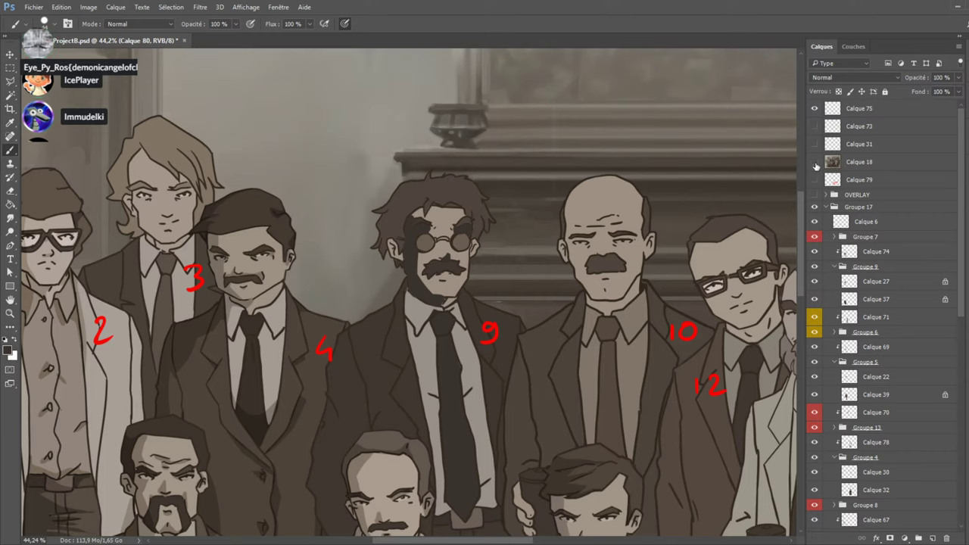
{"action": "left_click", "coordinate": [814, 163]}
{"action": "left_click", "coordinate": [814, 163]}
{"action": "mouse_move", "coordinate": [397, 227]}
{"action": "left_mouse_down"}
{"action": "mouse_move", "coordinate": [392, 250]}
{"action": "mouse_move", "coordinate": [386, 238]}
{"action": "left_mouse_up"}
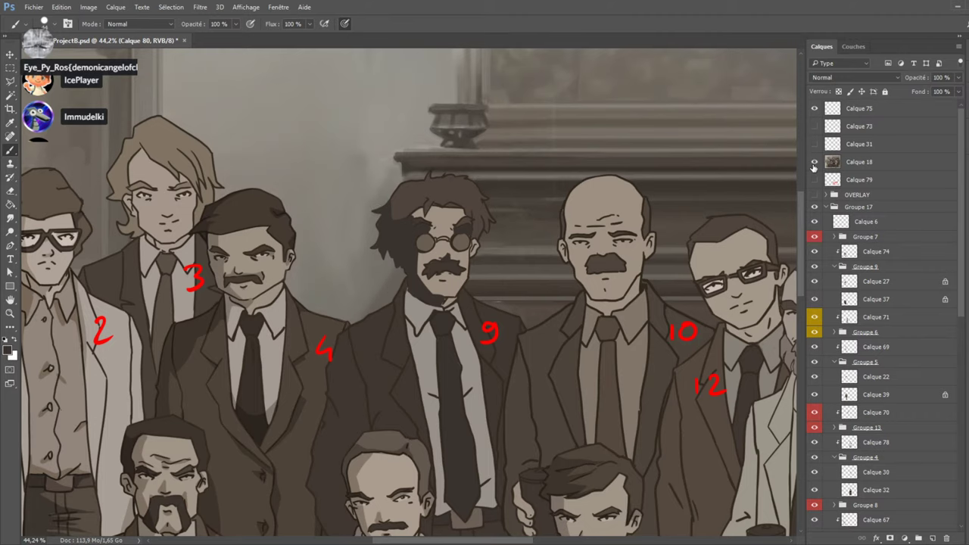
Check the Calque 18 reference and refine the shading along the lit side of figure 9's face and hair.
{"action": "left_click", "coordinate": [814, 163]}
{"action": "left_click", "coordinate": [814, 163]}
{"action": "left_click", "coordinate": [814, 163]}
{"action": "left_click", "coordinate": [815, 163]}
{"action": "left_click", "coordinate": [815, 163]}
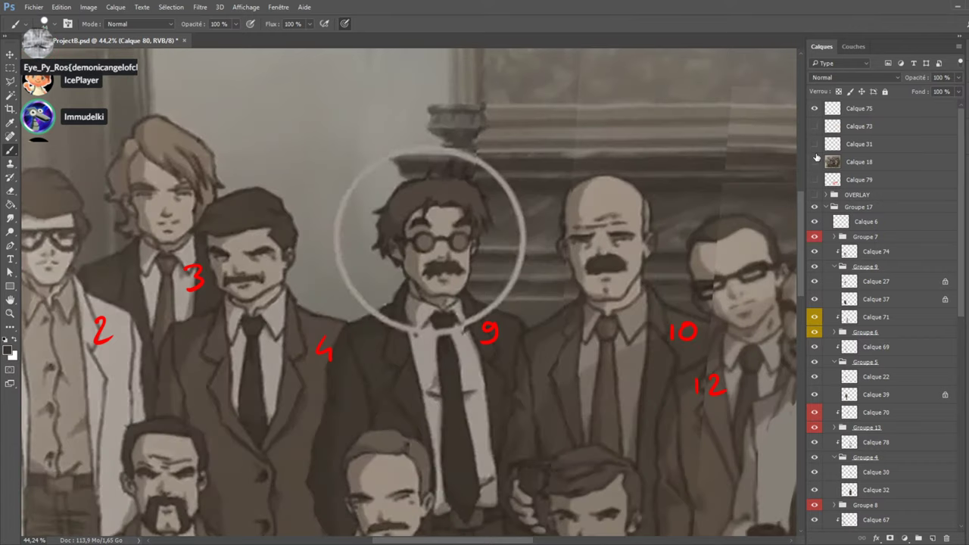
{"action": "left_click", "coordinate": [816, 161]}
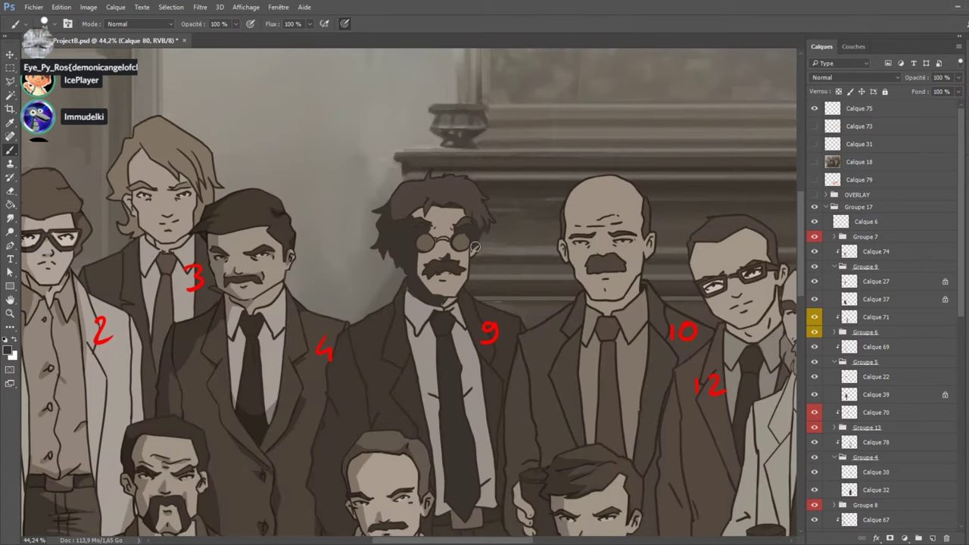
{"action": "left_click", "coordinate": [814, 163]}
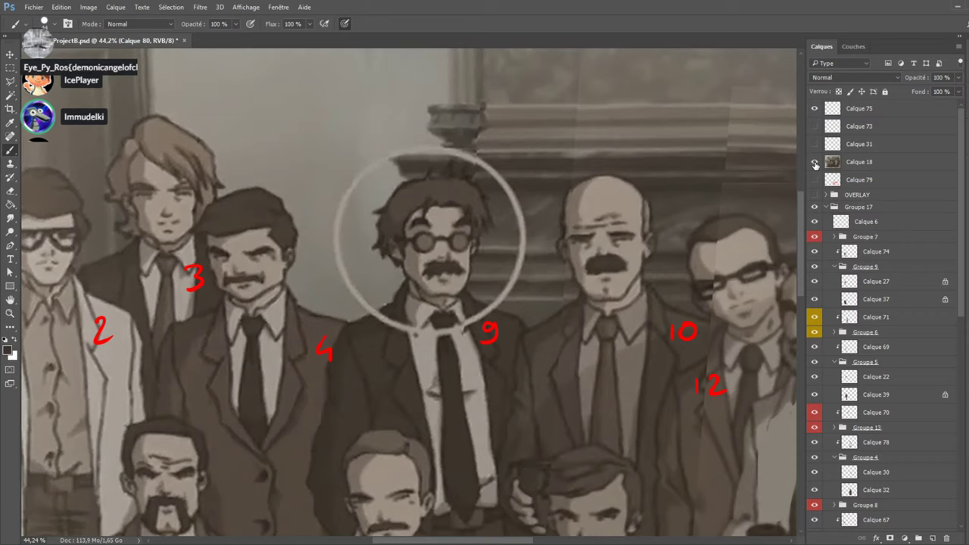
{"action": "left_click", "coordinate": [816, 162]}
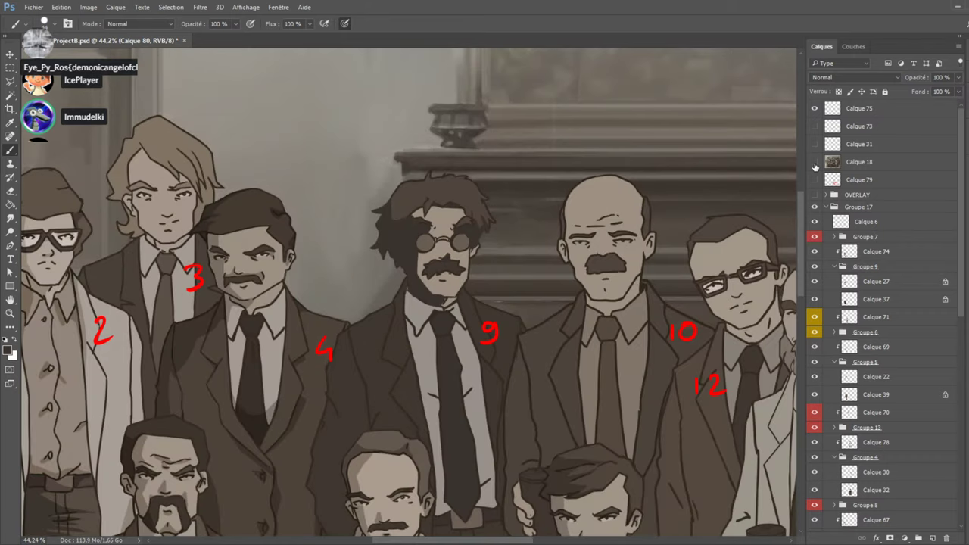
Extend the dark shading onto figure 9's neck and shirt collar, following the Calque 18 reference.
{"action": "left_click", "coordinate": [815, 163]}
{"action": "left_click", "coordinate": [814, 163]}
{"action": "left_click", "coordinate": [815, 164]}
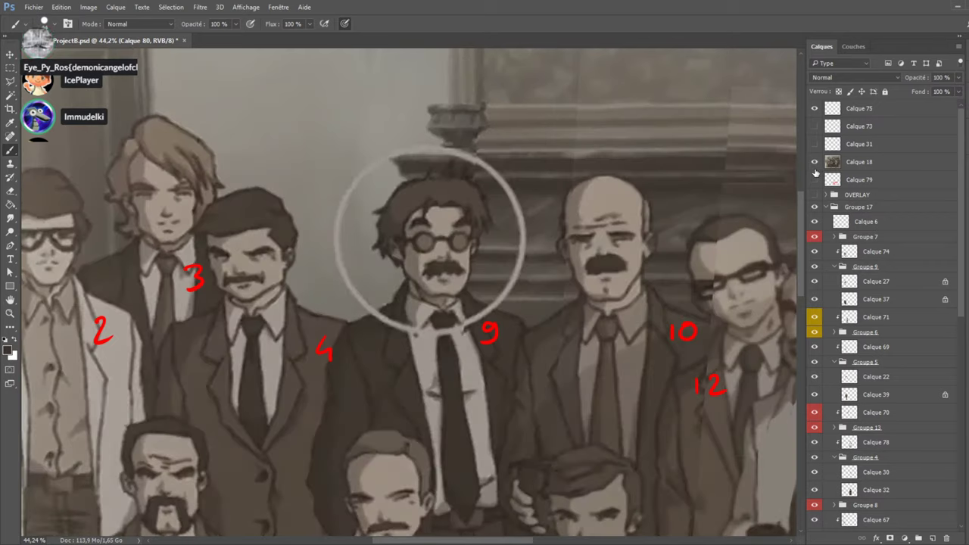
{"action": "left_click", "coordinate": [814, 163]}
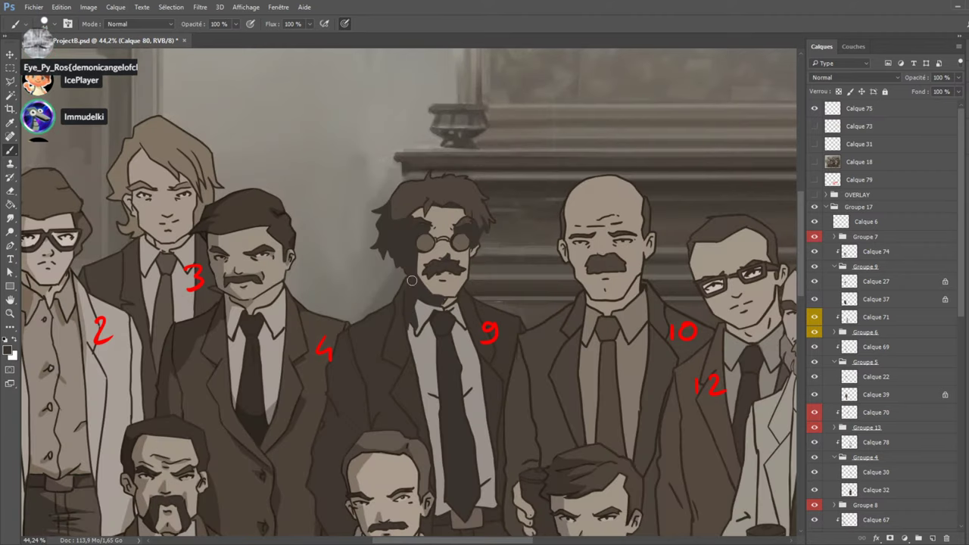
{"action": "left_click", "coordinate": [814, 163]}
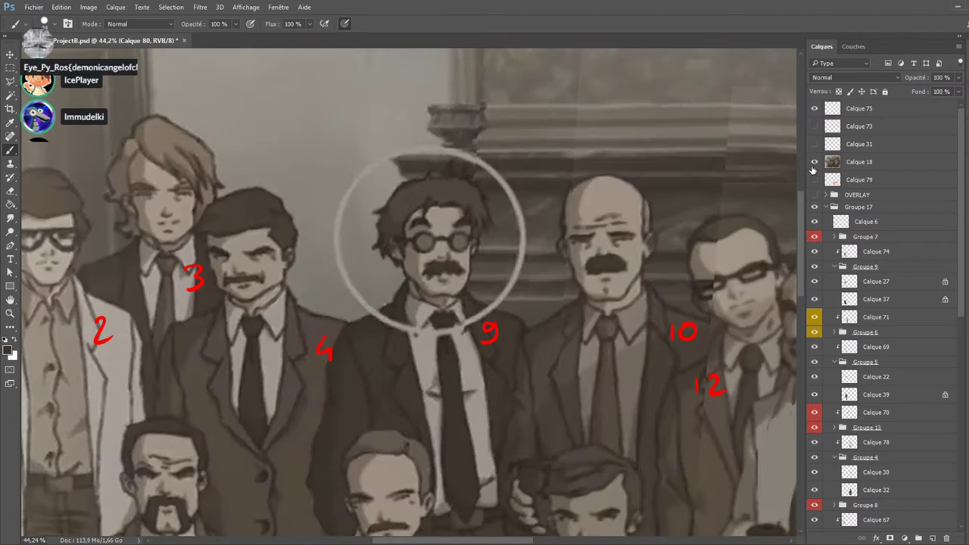
{"action": "left_click", "coordinate": [814, 163]}
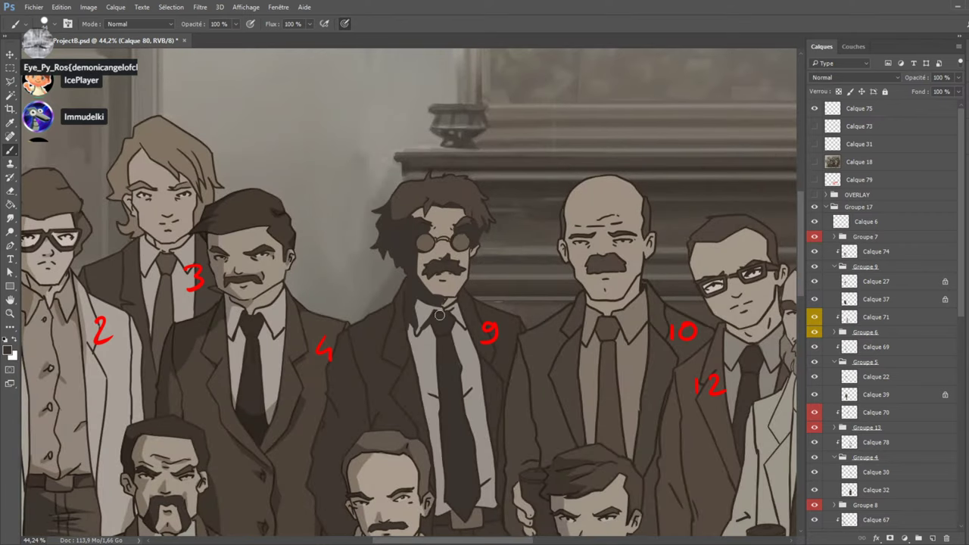
{"action": "key", "text": "z"}
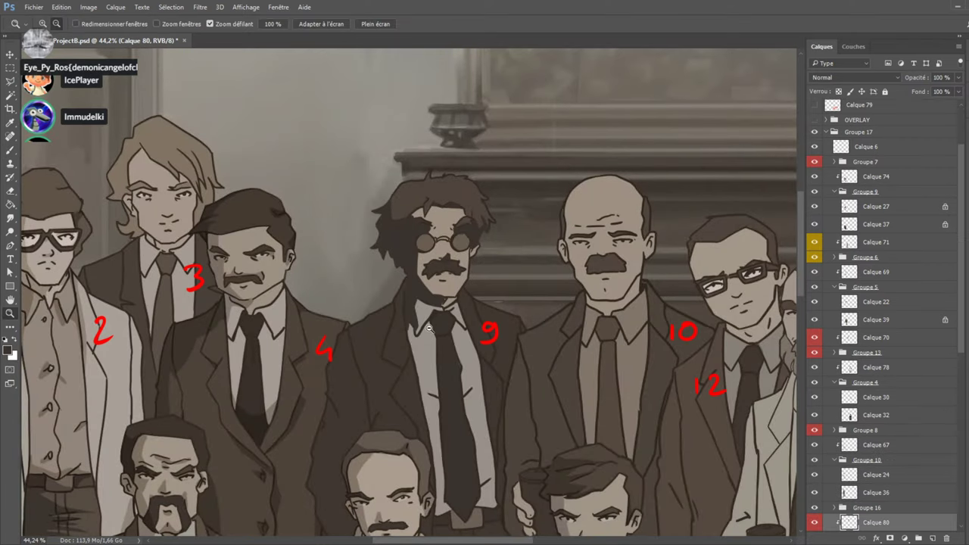
{"action": "key", "text": "b"}
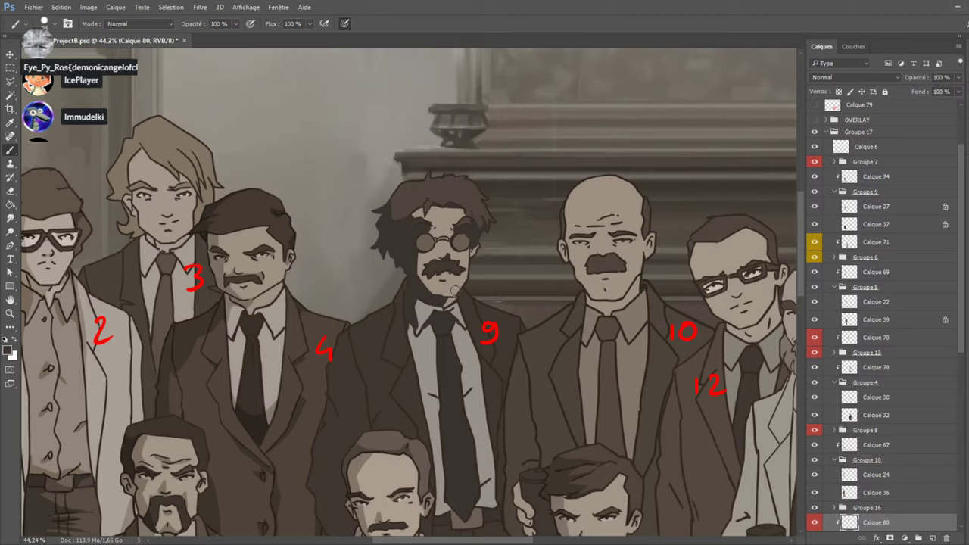
Set the blend mode of figure 9's clipped shading layer to Produit and return to the Brush tool.
{"action": "scroll", "coordinate": [486, 320], "scroll_direction": "down", "scroll_amount": 2}
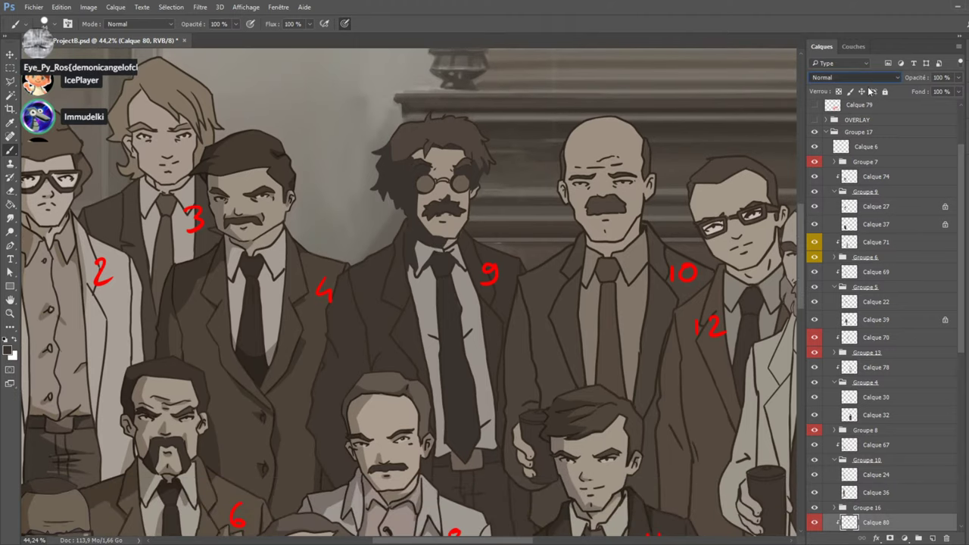
{"action": "key", "text": "shift+alt+m"}
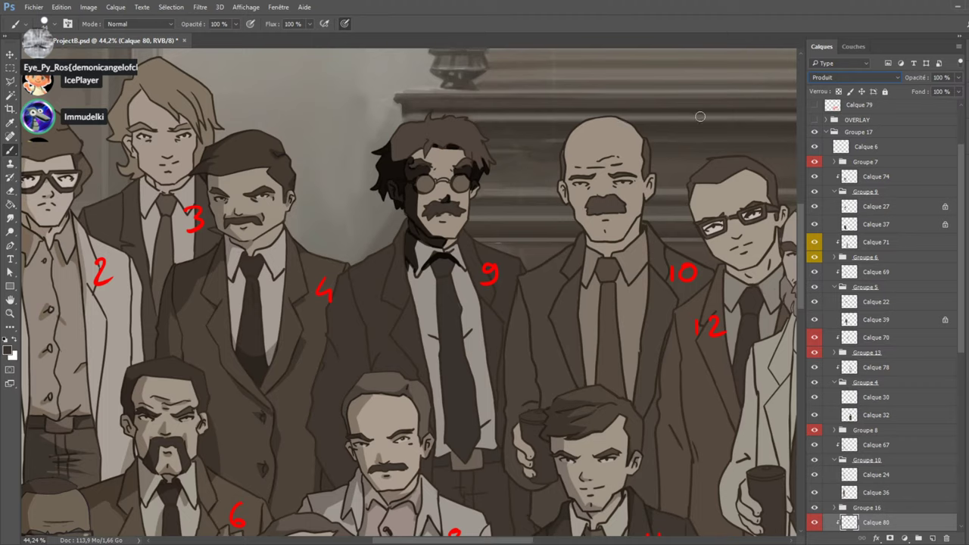
{"action": "key", "text": "e"}
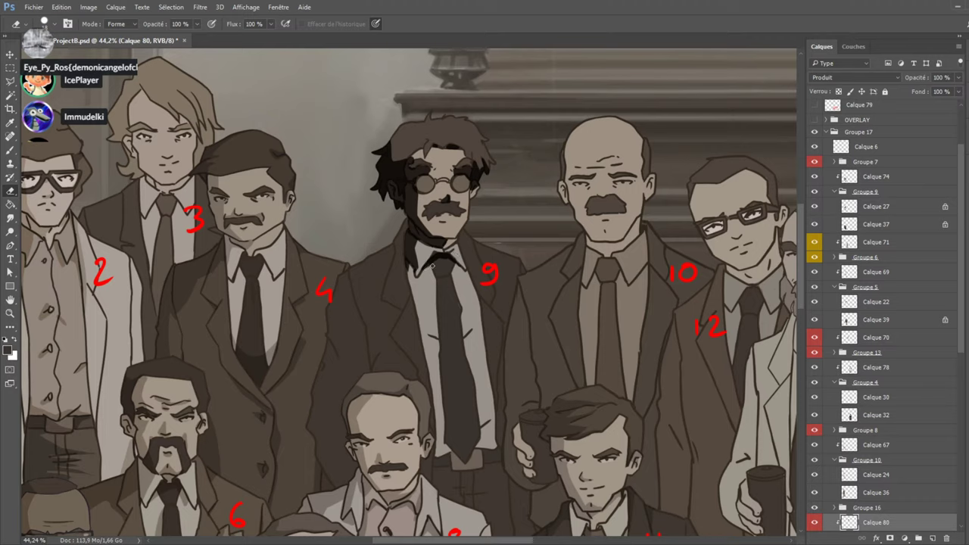
{"action": "left_click", "coordinate": [9, 152]}
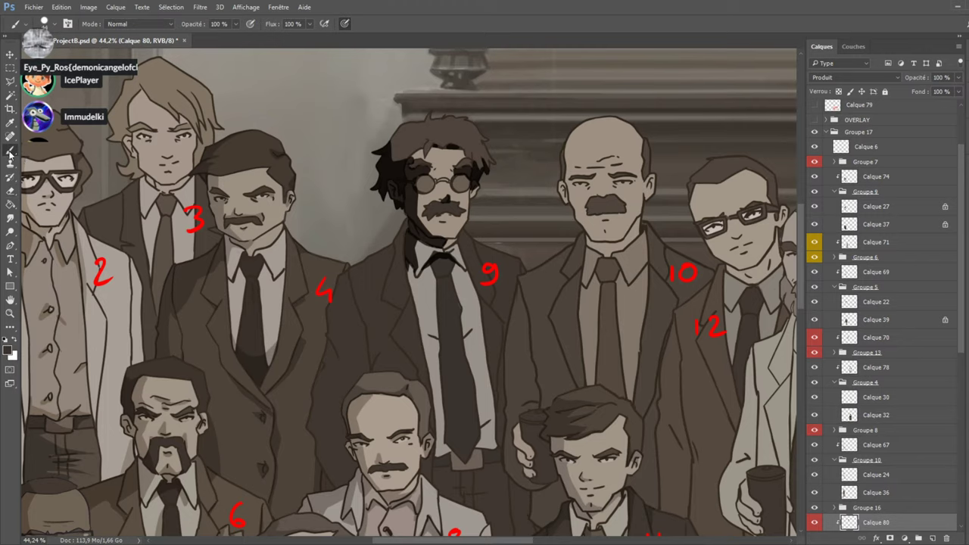
Paint small dark fold shadows on figure 9's shirt on both sides of the mid-tie, following the Calque 18 reference.
{"action": "scroll", "coordinate": [455, 182], "scroll_direction": "down", "scroll_amount": 2}
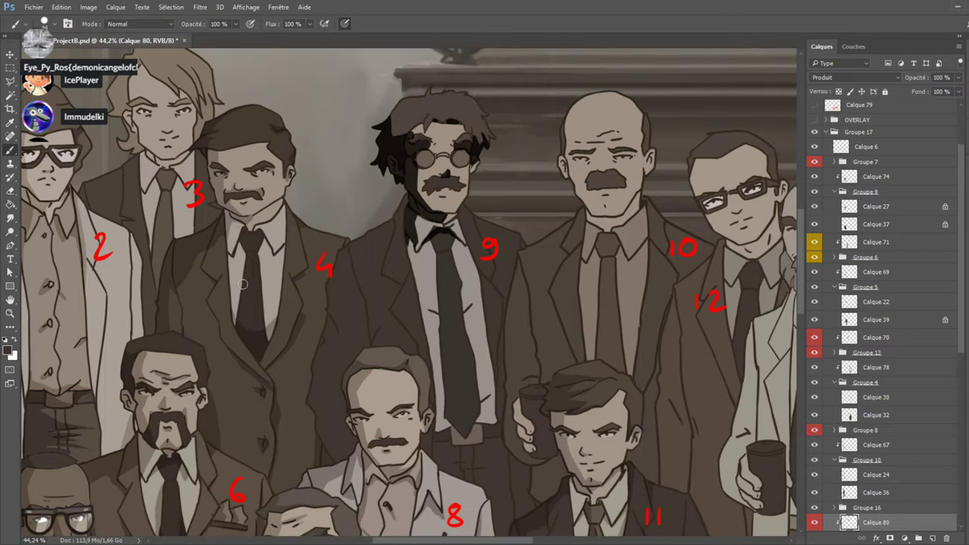
{"action": "scroll", "coordinate": [900, 206], "scroll_direction": "up", "scroll_amount": 2}
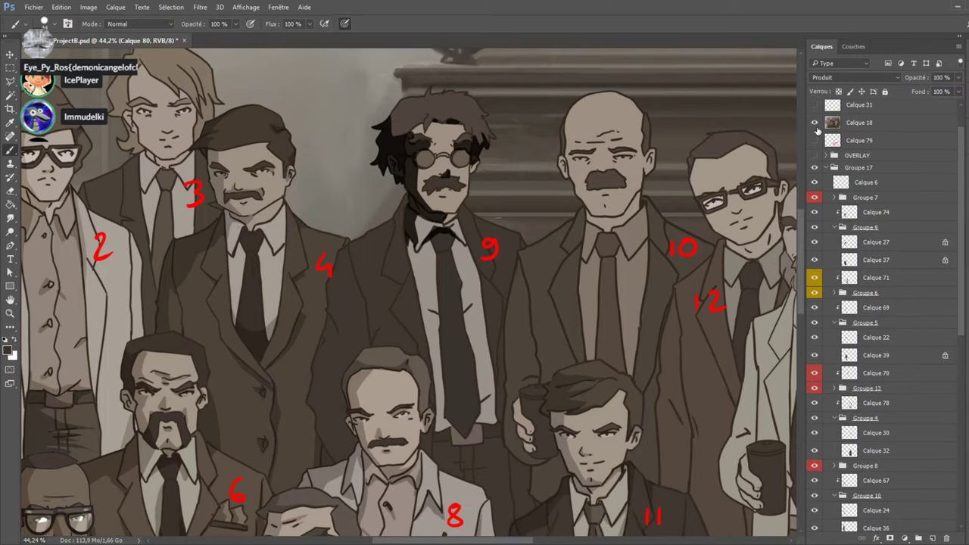
{"action": "left_click", "coordinate": [815, 122]}
{"action": "left_click", "coordinate": [814, 123]}
{"action": "scroll", "coordinate": [877, 157], "scroll_direction": "down", "scroll_amount": 2}
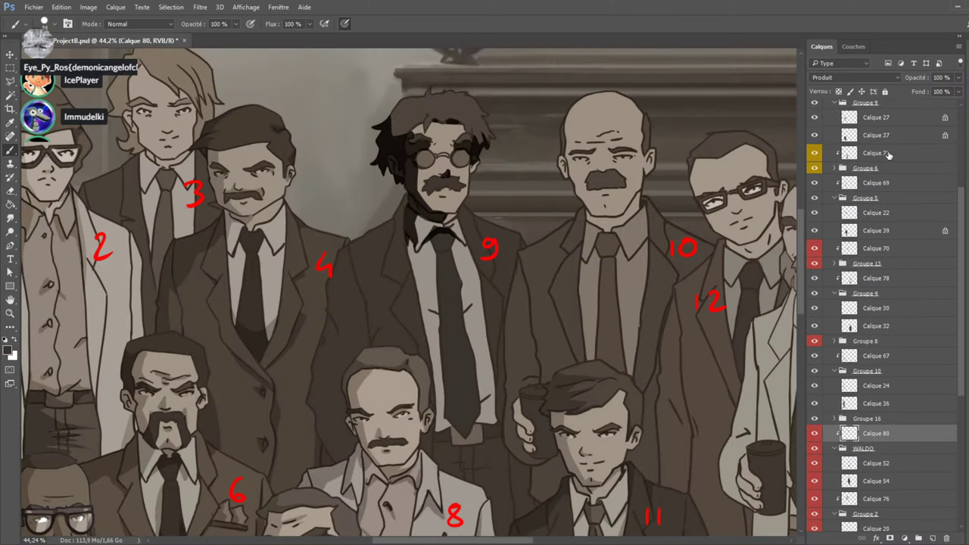
{"action": "scroll", "coordinate": [877, 156], "scroll_direction": "up", "scroll_amount": 2}
{"action": "left_click", "coordinate": [815, 105]}
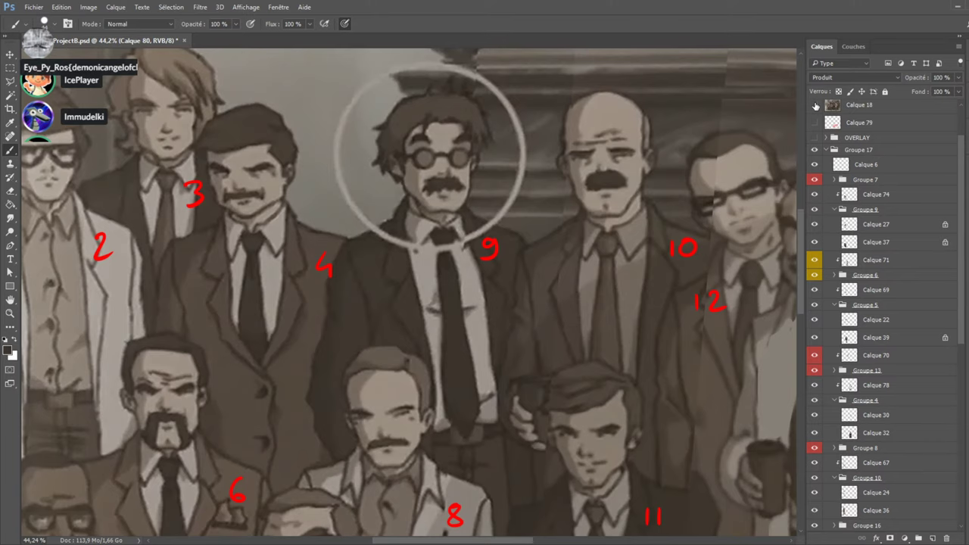
{"action": "left_click", "coordinate": [814, 105]}
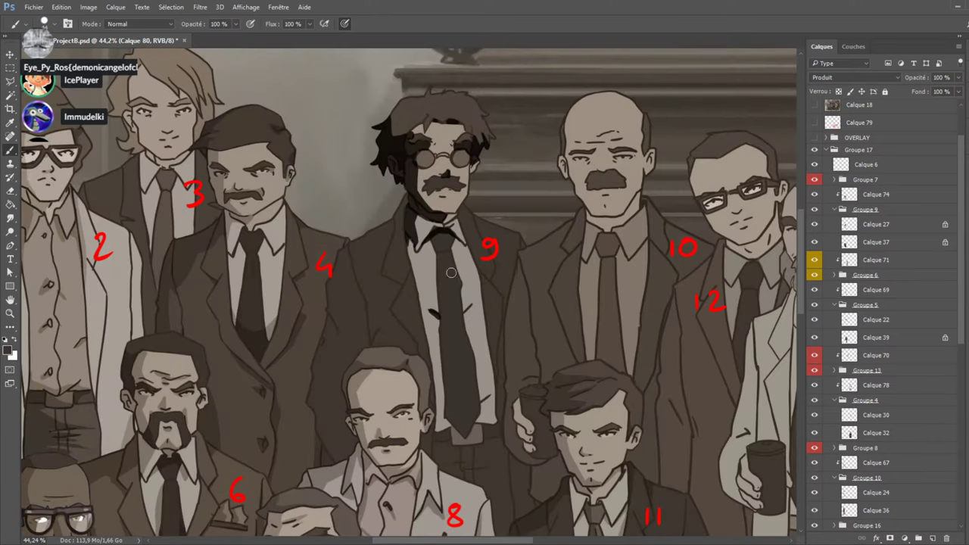
{"action": "left_click_drag", "start_coordinate": [469, 306], "coordinate": [462, 313]}
{"action": "left_click_drag", "start_coordinate": [440, 293], "coordinate": [438, 298]}
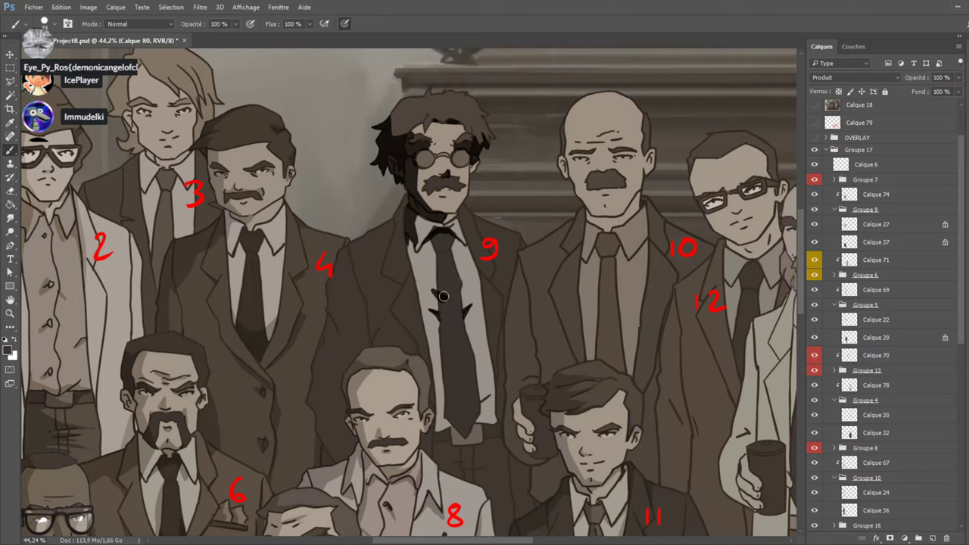
Compare with the Calque 18 reference and shade the edge and lower tip of figure 9's tie.
{"action": "scroll", "coordinate": [443, 314], "scroll_direction": "down", "scroll_amount": 1}
{"action": "scroll", "coordinate": [813, 146], "scroll_direction": "up", "scroll_amount": 2}
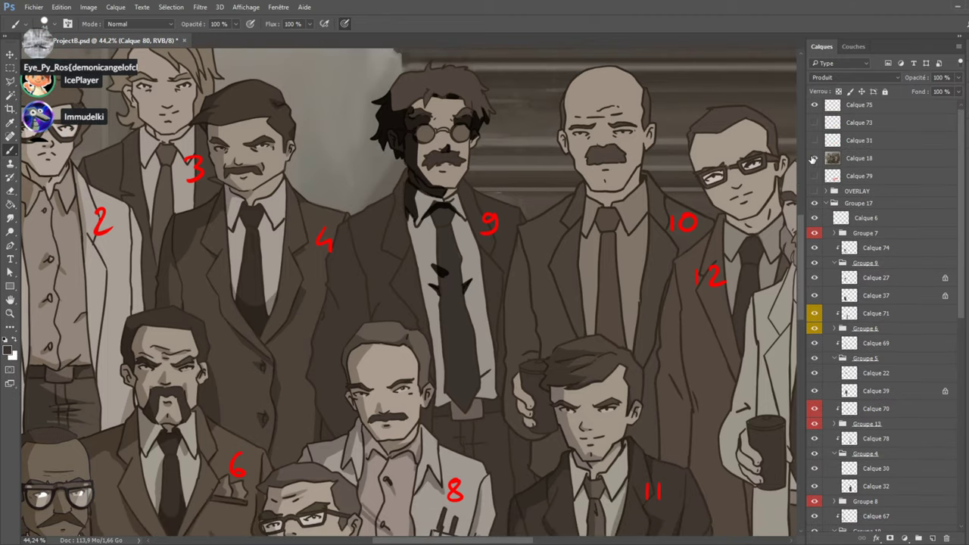
{"action": "left_click", "coordinate": [814, 158]}
{"action": "left_click", "coordinate": [813, 157]}
{"action": "left_click", "coordinate": [813, 157]}
{"action": "left_click", "coordinate": [813, 158]}
{"action": "left_click", "coordinate": [813, 157]}
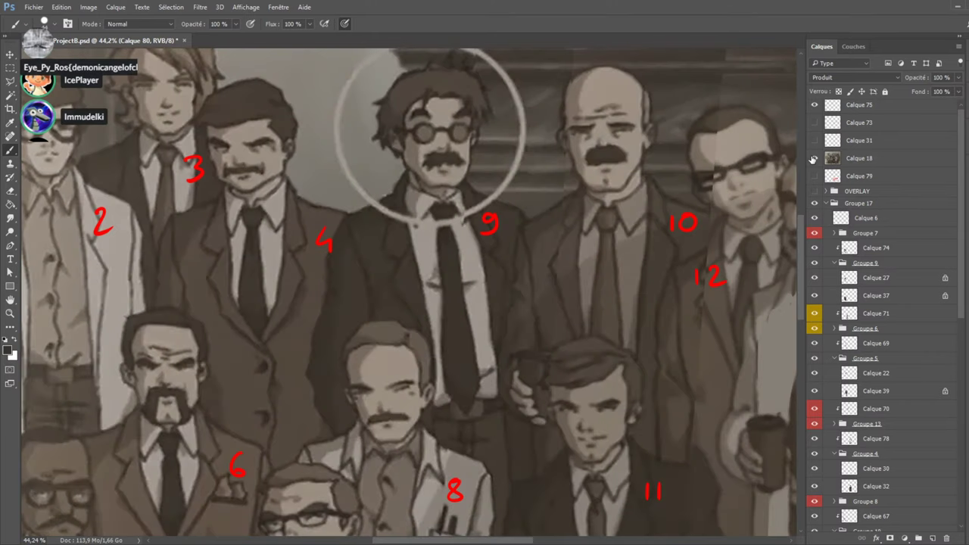
{"action": "left_click", "coordinate": [813, 157]}
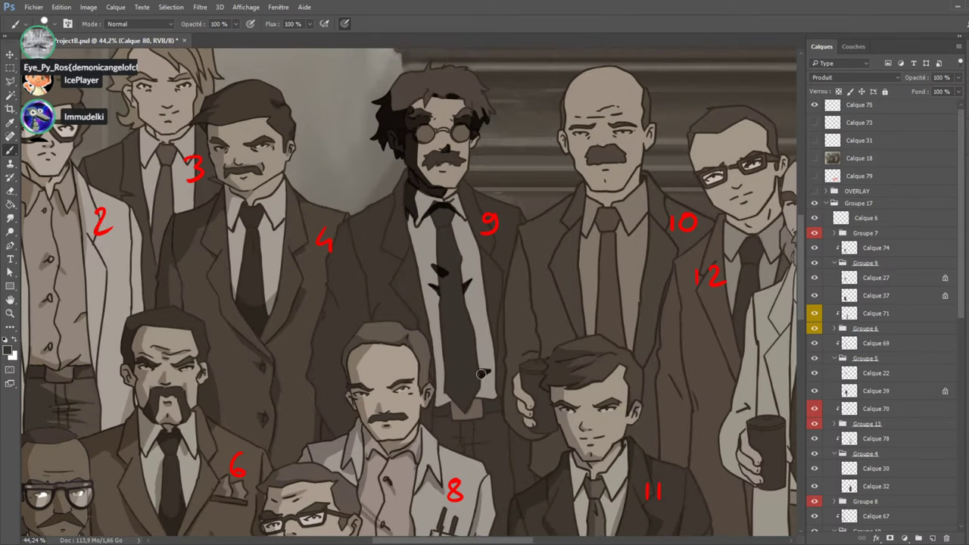
{"action": "left_click", "coordinate": [814, 157]}
{"action": "left_click", "coordinate": [815, 159]}
{"action": "mouse_move", "coordinate": [441, 308]}
{"action": "left_mouse_down"}
{"action": "mouse_move", "coordinate": [448, 382]}
{"action": "mouse_move", "coordinate": [467, 401]}
{"action": "mouse_move", "coordinate": [454, 401]}
{"action": "mouse_move", "coordinate": [465, 405]}
{"action": "mouse_move", "coordinate": [477, 388]}
{"action": "mouse_move", "coordinate": [462, 396]}
{"action": "mouse_move", "coordinate": [466, 408]}
{"action": "mouse_move", "coordinate": [474, 390]}
{"action": "mouse_move", "coordinate": [463, 392]}
{"action": "left_mouse_up"}
Darken the bottom of figure 9's shirt on both sides of the tie tip, checking against the Calque 18 reference.
{"action": "left_click", "coordinate": [815, 158]}
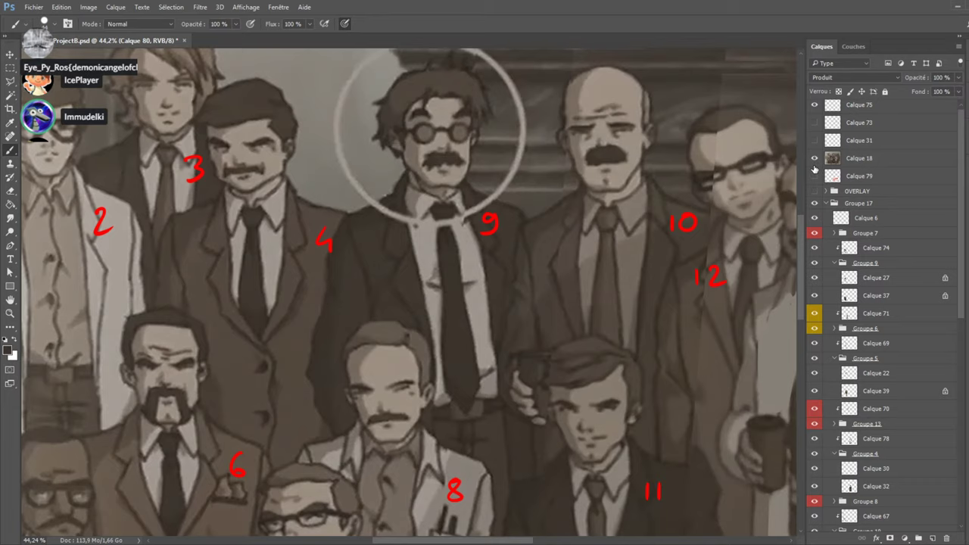
{"action": "left_click", "coordinate": [815, 159]}
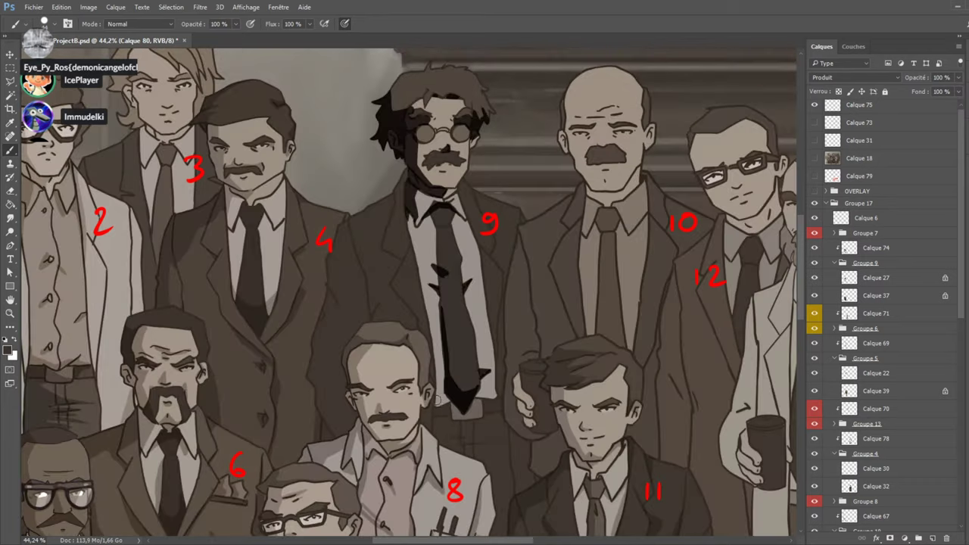
{"action": "left_click_drag", "start_coordinate": [437, 399], "coordinate": [441, 400]}
{"action": "left_click", "coordinate": [815, 159]}
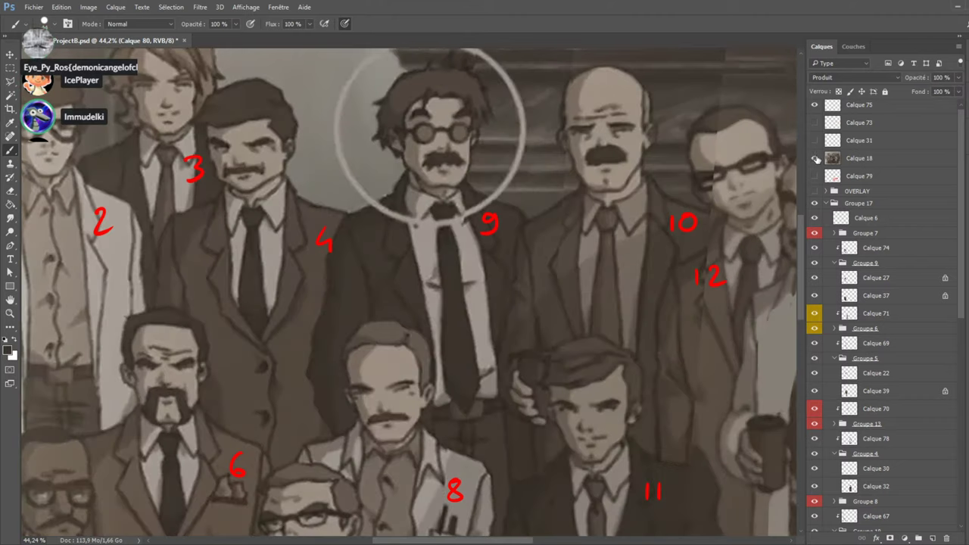
{"action": "left_click", "coordinate": [815, 159]}
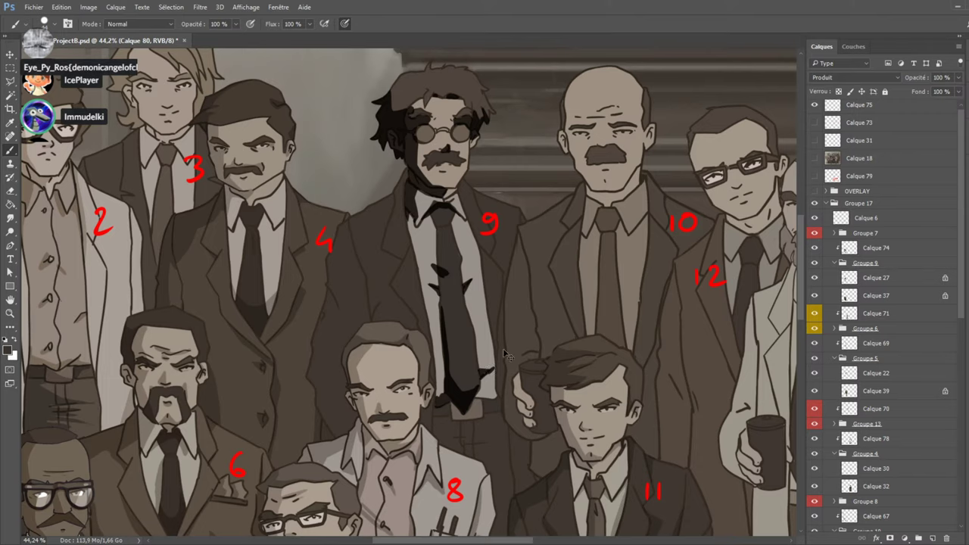
{"action": "left_click", "coordinate": [815, 160]}
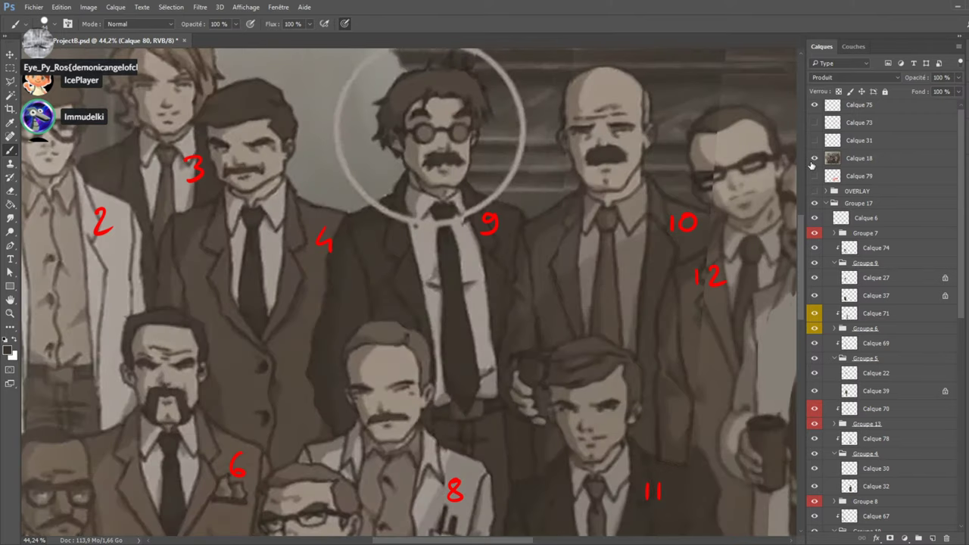
{"action": "left_click", "coordinate": [814, 159]}
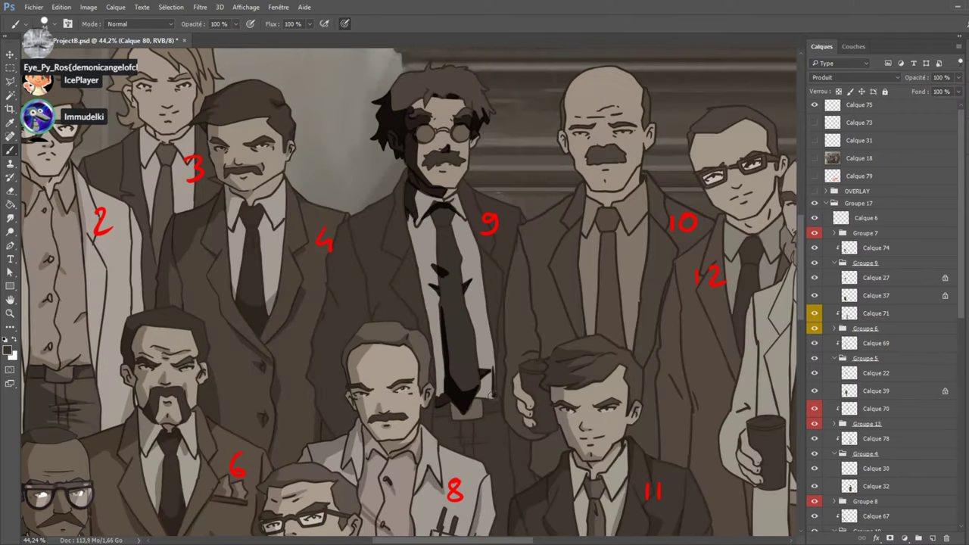
{"action": "left_click_drag", "start_coordinate": [488, 394], "coordinate": [490, 373]}
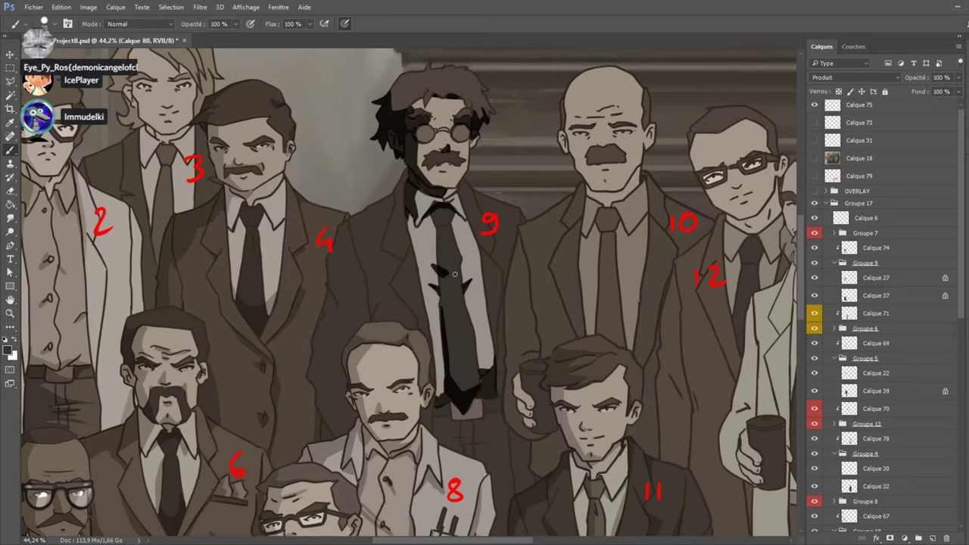
Outline the shadow along figure 9's jacket shoulder and outer sleeve next to figure 4, following the Calque 18 reference.
{"action": "left_click", "coordinate": [815, 157]}
{"action": "left_click", "coordinate": [815, 157]}
{"action": "left_click_drag", "start_coordinate": [358, 226], "coordinate": [394, 213]}
{"action": "left_click", "coordinate": [815, 157]}
{"action": "left_click", "coordinate": [814, 159]}
{"action": "left_click_drag", "start_coordinate": [350, 236], "coordinate": [337, 300]}
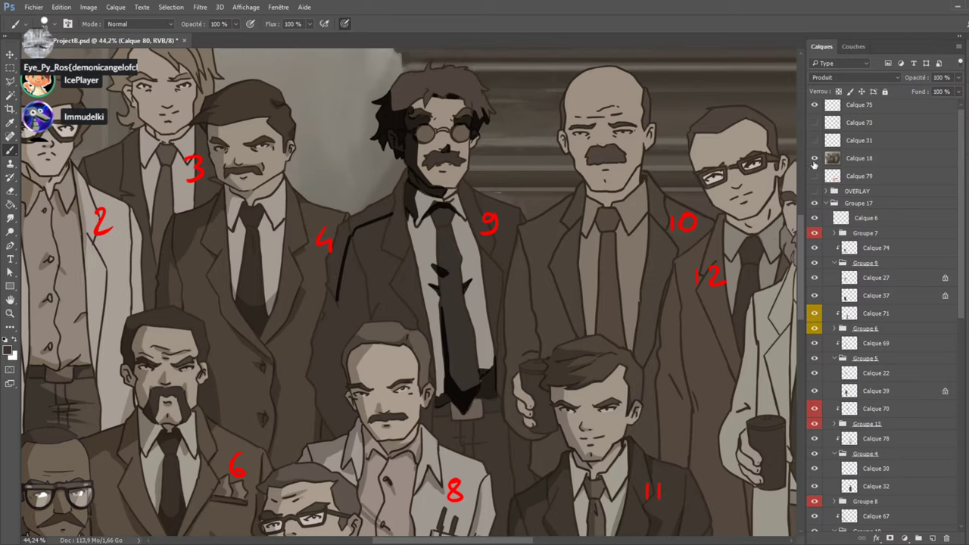
{"action": "left_click", "coordinate": [814, 157]}
{"action": "mouse_move", "coordinate": [337, 297]}
{"action": "left_mouse_down"}
{"action": "mouse_move", "coordinate": [323, 357]}
{"action": "mouse_move", "coordinate": [330, 347]}
{"action": "mouse_move", "coordinate": [339, 437]}
{"action": "left_mouse_up"}
{"action": "left_click", "coordinate": [814, 158]}
{"action": "left_click", "coordinate": [814, 157]}
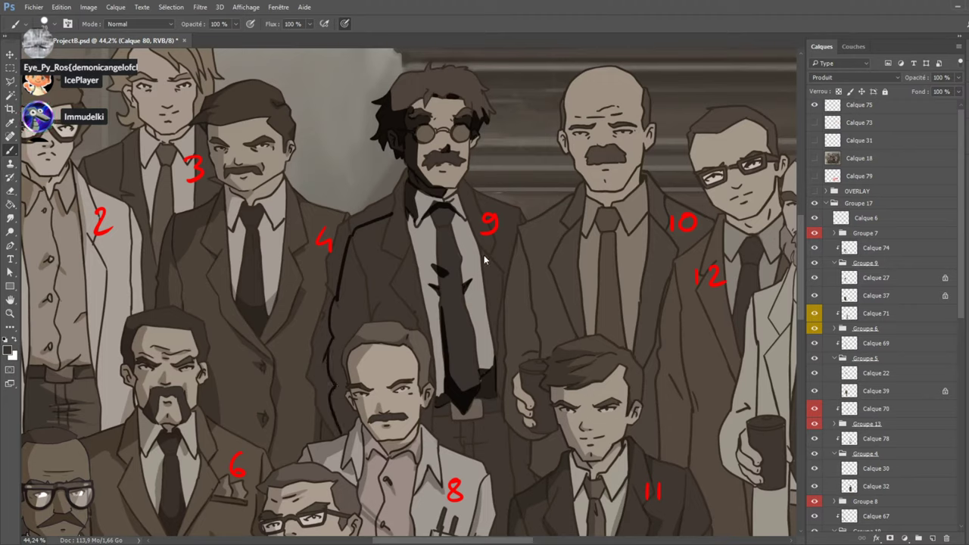
Check the Calque 18 reference and paint a small fold shadow on figure 9's jacket front on layer Calque 80.
{"action": "left_click", "coordinate": [862, 164]}
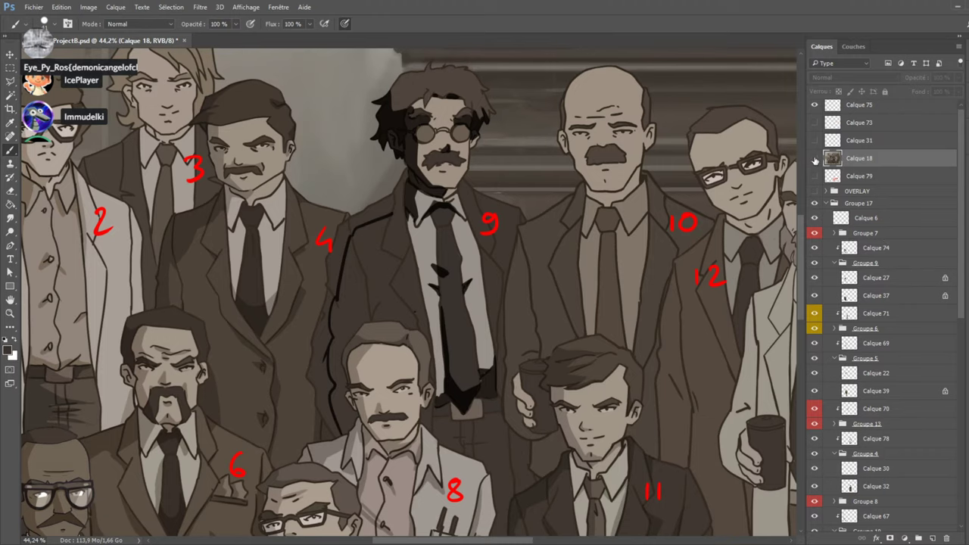
{"action": "left_click", "coordinate": [815, 159]}
{"action": "left_click", "coordinate": [815, 158]}
{"action": "key", "text": "ctrl+shift+alt+n"}
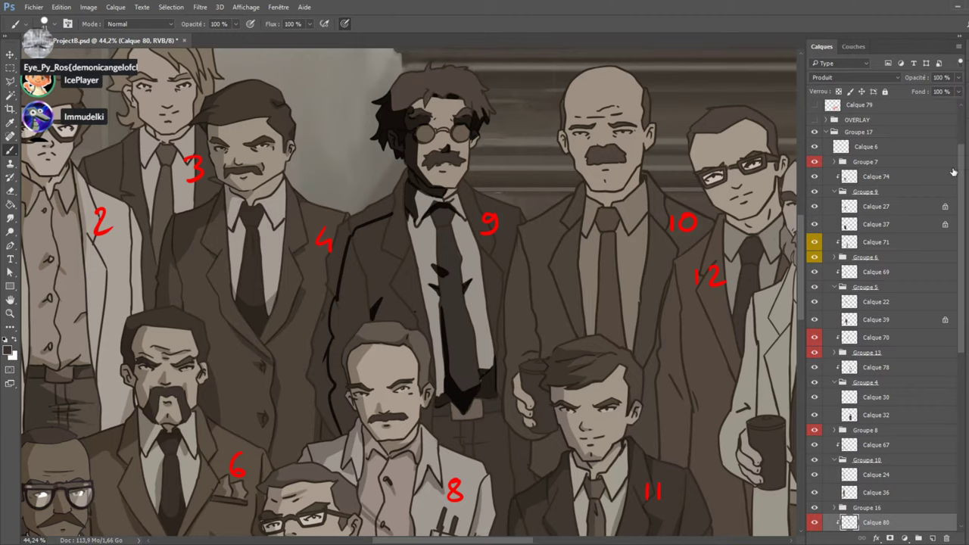
Shade the lapel notch and the lower lapel edge of figure 9's jacket on figure 4's side, using the Calque 18 reference.
{"action": "left_click_drag", "start_coordinate": [960, 174], "coordinate": [962, 154]}
{"action": "left_click", "coordinate": [815, 135]}
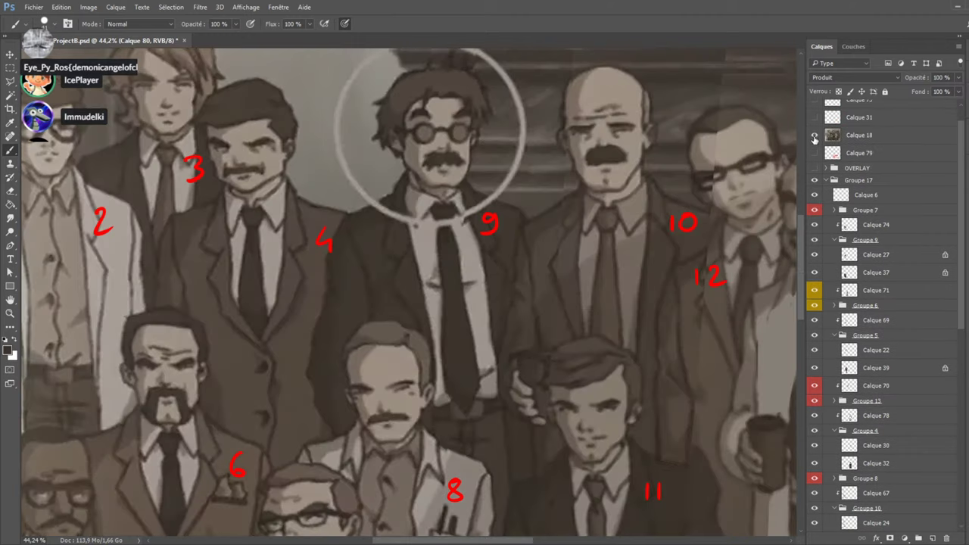
{"action": "left_click", "coordinate": [814, 136]}
{"action": "mouse_move", "coordinate": [386, 260]}
{"action": "left_mouse_down"}
{"action": "mouse_move", "coordinate": [400, 262]}
{"action": "mouse_move", "coordinate": [410, 241]}
{"action": "left_mouse_up"}
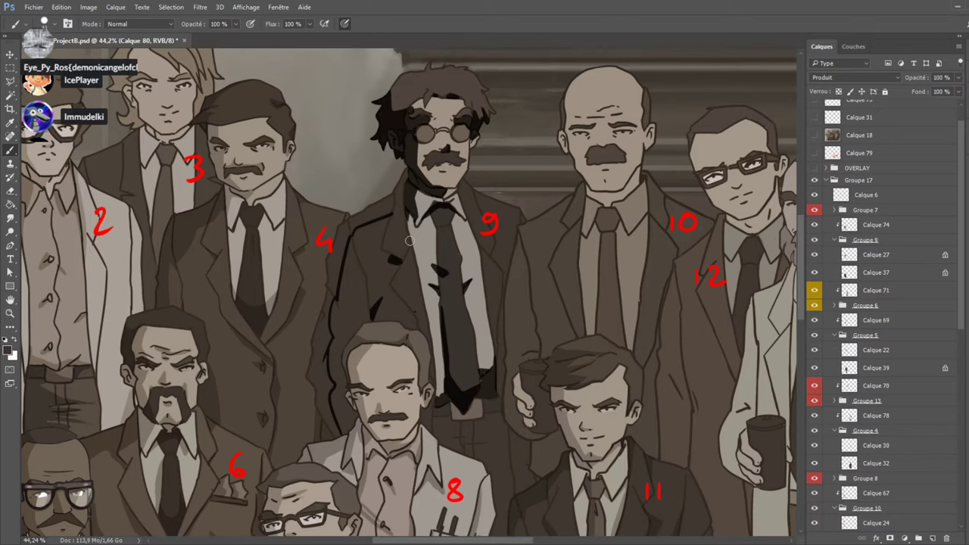
{"action": "left_click", "coordinate": [815, 136]}
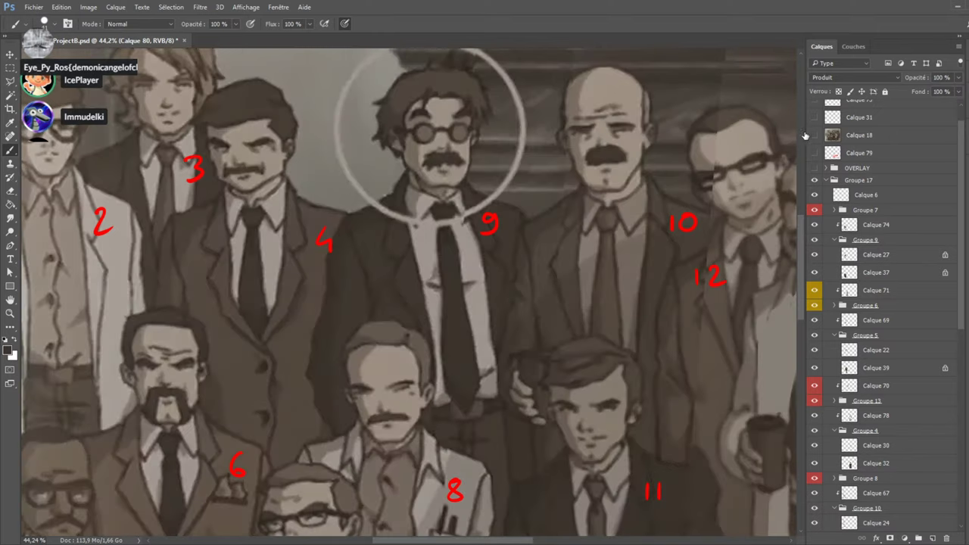
{"action": "left_click", "coordinate": [814, 136]}
{"action": "left_click_drag", "start_coordinate": [390, 291], "coordinate": [415, 316]}
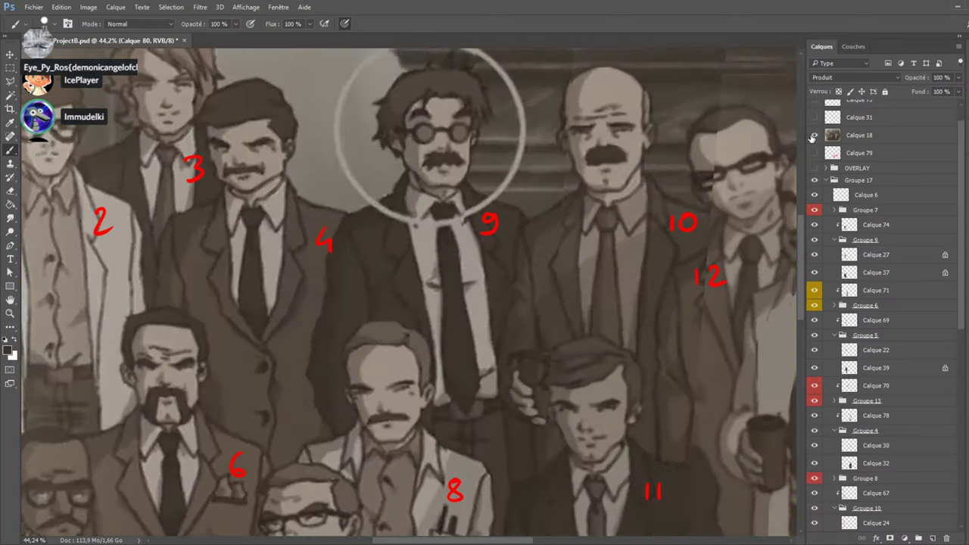
Fill in the dark shadow across figure 9's shoulder and down the outer sleeve beside figure 4, after rechecking Calque 18.
{"action": "left_click", "coordinate": [813, 135]}
{"action": "left_click", "coordinate": [814, 137]}
{"action": "left_click", "coordinate": [814, 136]}
{"action": "left_click", "coordinate": [814, 136]}
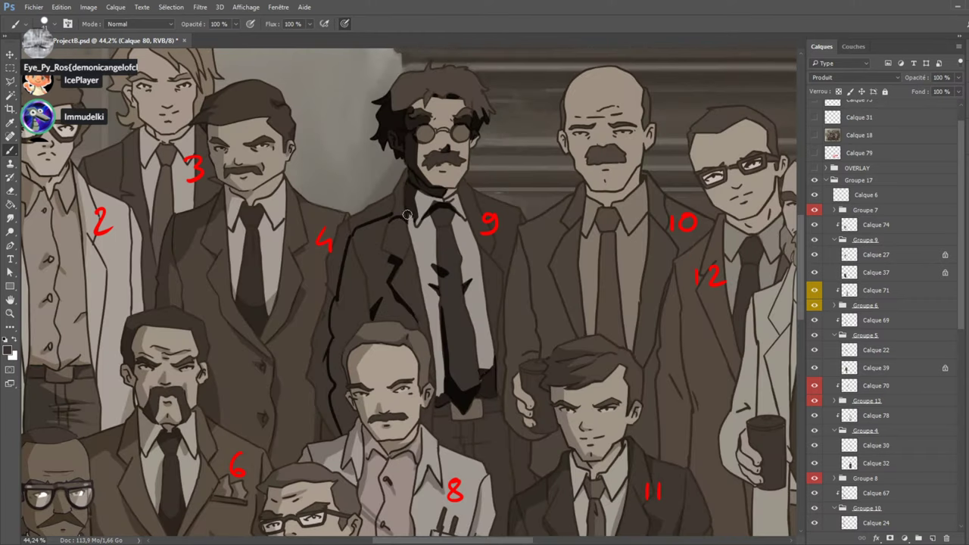
{"action": "mouse_move", "coordinate": [392, 220]}
{"action": "left_mouse_down"}
{"action": "mouse_move", "coordinate": [401, 170]}
{"action": "mouse_move", "coordinate": [410, 162]}
{"action": "mouse_move", "coordinate": [352, 225]}
{"action": "mouse_move", "coordinate": [380, 210]}
{"action": "mouse_move", "coordinate": [352, 217]}
{"action": "mouse_move", "coordinate": [333, 242]}
{"action": "left_mouse_up"}
{"action": "mouse_move", "coordinate": [380, 204]}
{"action": "left_mouse_down"}
{"action": "mouse_move", "coordinate": [348, 230]}
{"action": "mouse_move", "coordinate": [335, 272]}
{"action": "mouse_move", "coordinate": [330, 261]}
{"action": "mouse_move", "coordinate": [330, 287]}
{"action": "mouse_move", "coordinate": [335, 262]}
{"action": "left_mouse_up"}
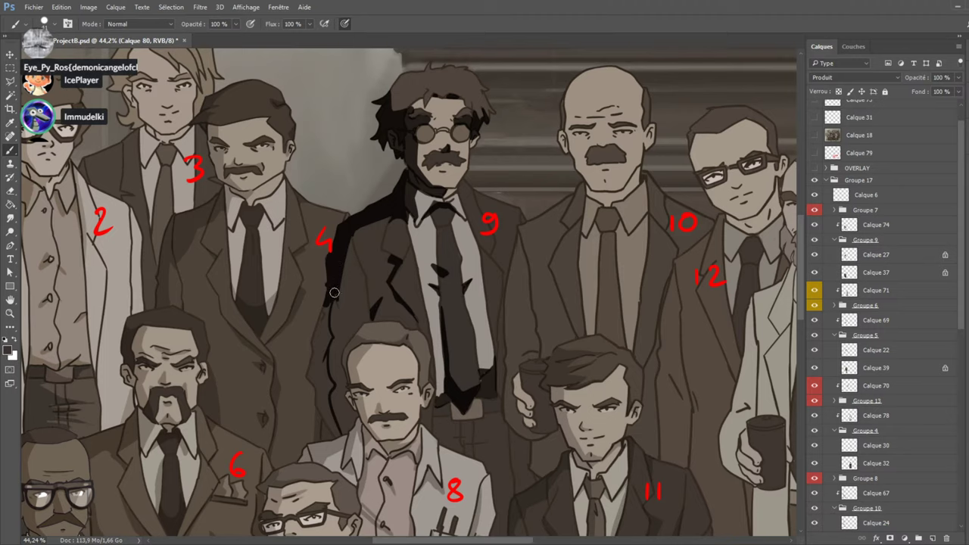
{"action": "mouse_move", "coordinate": [328, 300]}
{"action": "left_mouse_down"}
{"action": "mouse_move", "coordinate": [329, 336]}
{"action": "mouse_move", "coordinate": [312, 368]}
{"action": "mouse_move", "coordinate": [318, 355]}
{"action": "mouse_move", "coordinate": [329, 431]}
{"action": "mouse_move", "coordinate": [329, 387]}
{"action": "left_mouse_up"}
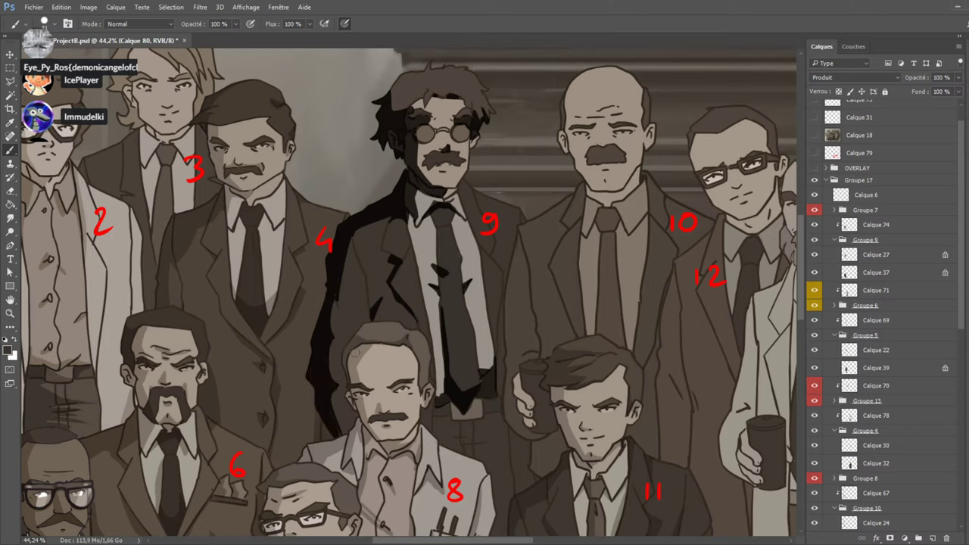
Shade the jacket edge beside the lower shirt on figure 10's side of figure 9, comparing with the Calque 18 reference.
{"action": "left_click", "coordinate": [814, 134]}
{"action": "left_click", "coordinate": [814, 134]}
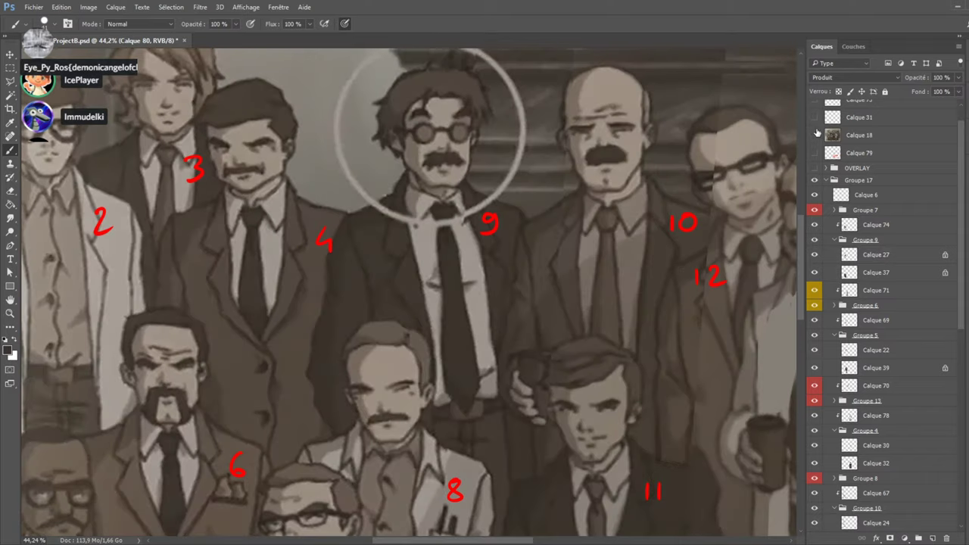
{"action": "mouse_move", "coordinate": [501, 338]}
{"action": "left_mouse_down"}
{"action": "mouse_move", "coordinate": [502, 393]}
{"action": "mouse_move", "coordinate": [483, 379]}
{"action": "left_mouse_up"}
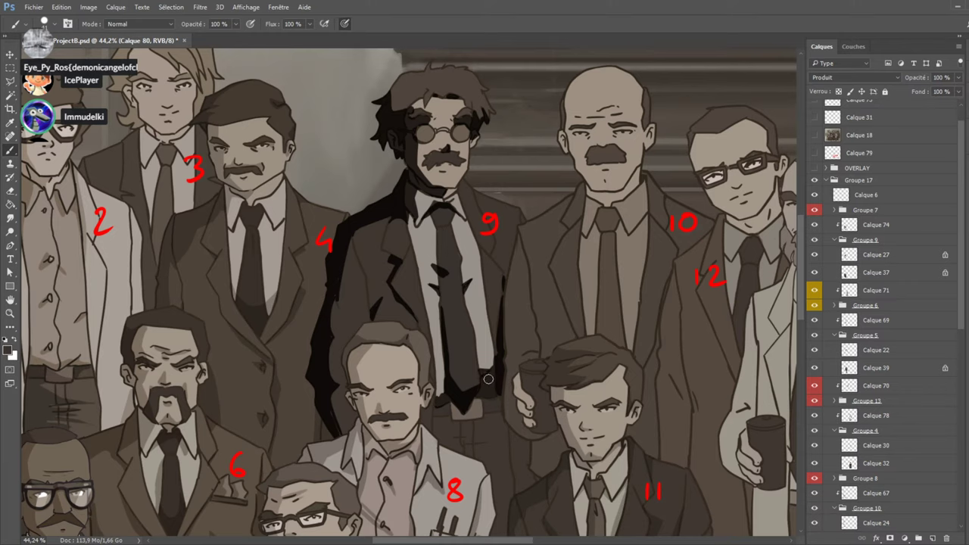
{"action": "left_click", "coordinate": [814, 135]}
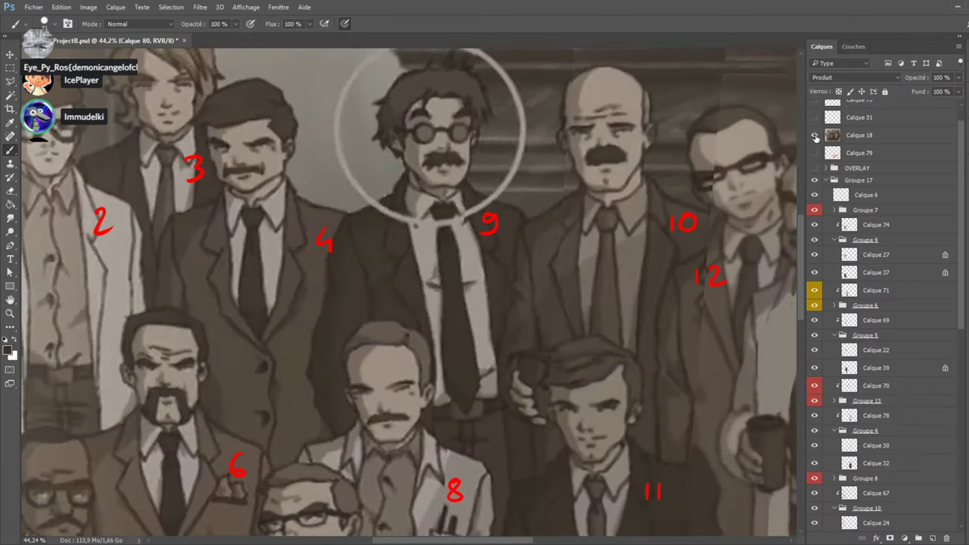
{"action": "left_click", "coordinate": [815, 135]}
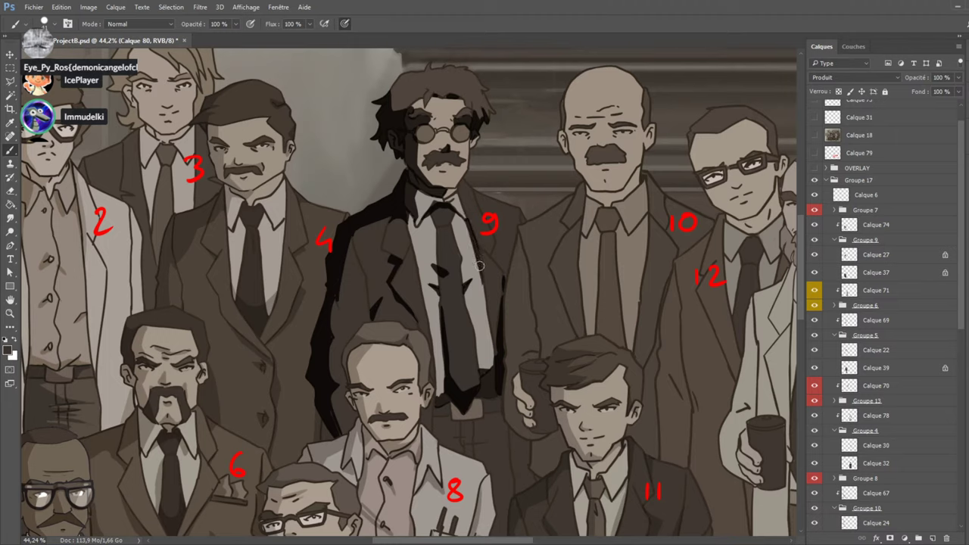
Add thin shadows along the jacket edges bordering figure 9's shirt and refine the shirt fold, comparing with Calque 18.
{"action": "left_click", "coordinate": [815, 136]}
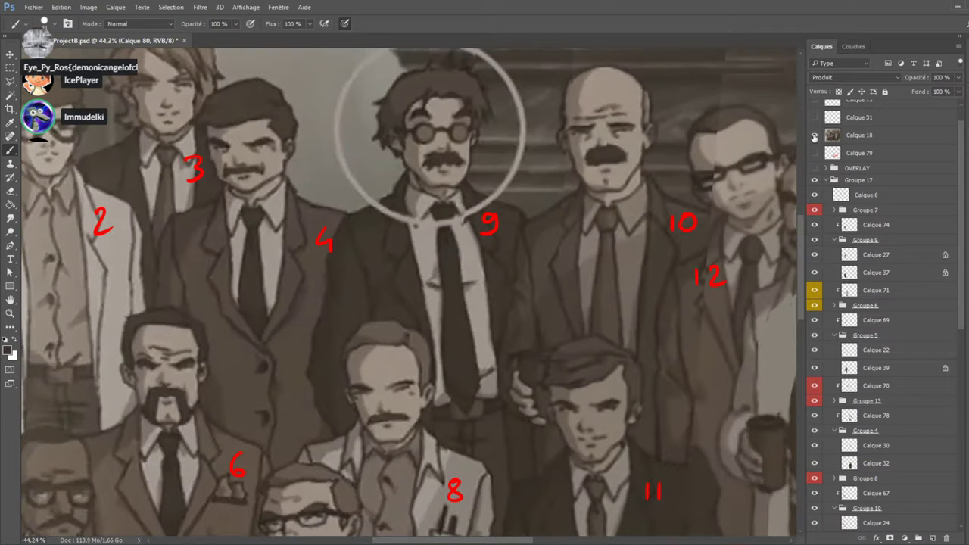
{"action": "left_click", "coordinate": [815, 136]}
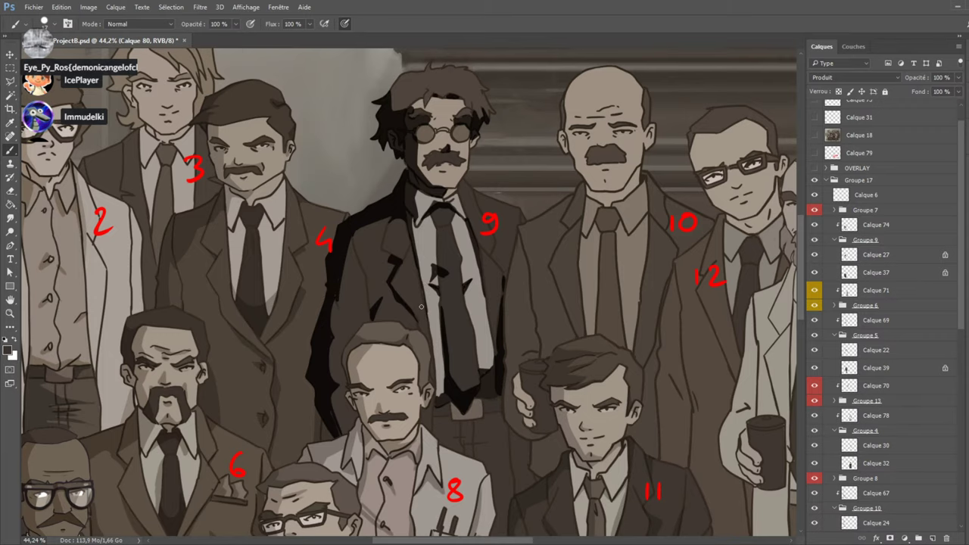
{"action": "left_click", "coordinate": [815, 137]}
{"action": "left_click", "coordinate": [816, 138]}
{"action": "left_click", "coordinate": [815, 137]}
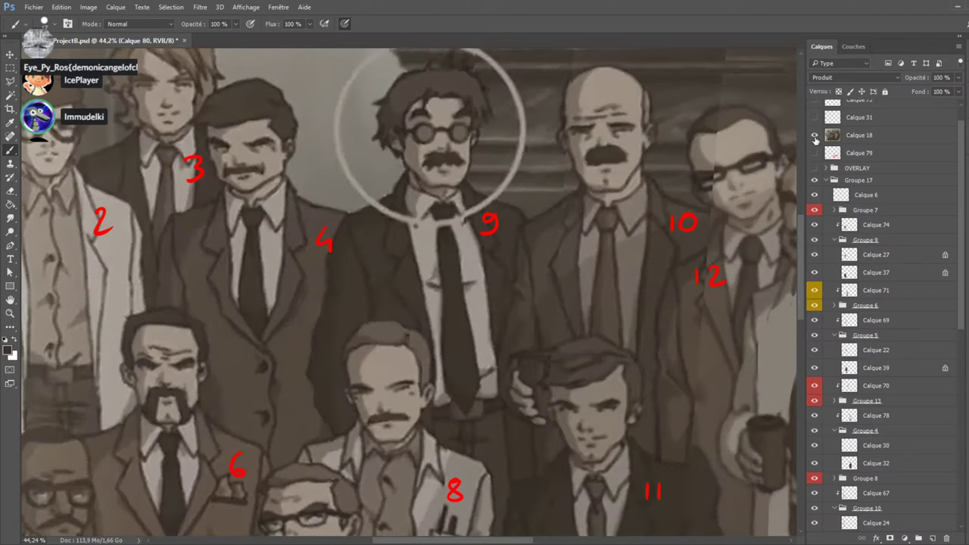
{"action": "left_click", "coordinate": [815, 137]}
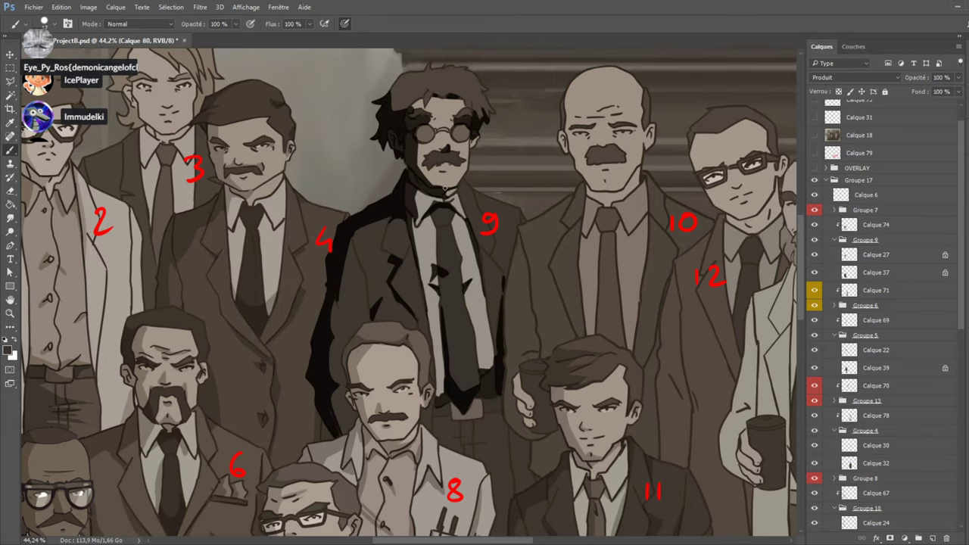
Compare the shading on figure 9's face, shirt and jacket with the Calque 18 reference.
{"action": "left_click", "coordinate": [815, 137]}
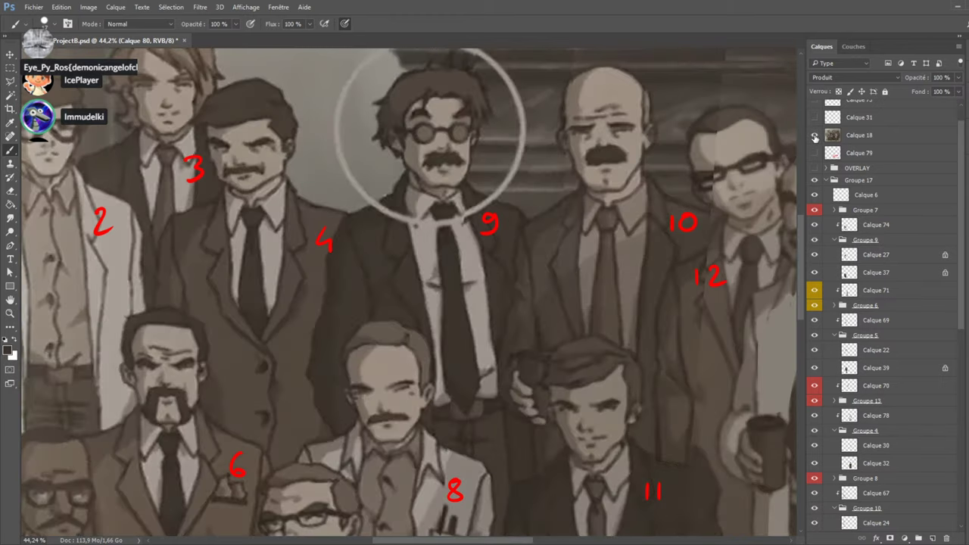
{"action": "left_click", "coordinate": [814, 138]}
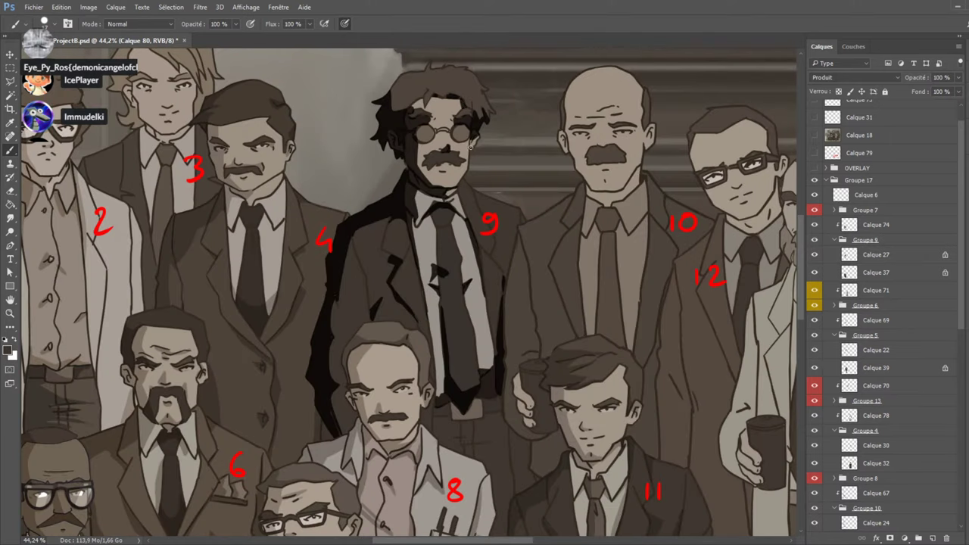
{"action": "left_click", "coordinate": [814, 138]}
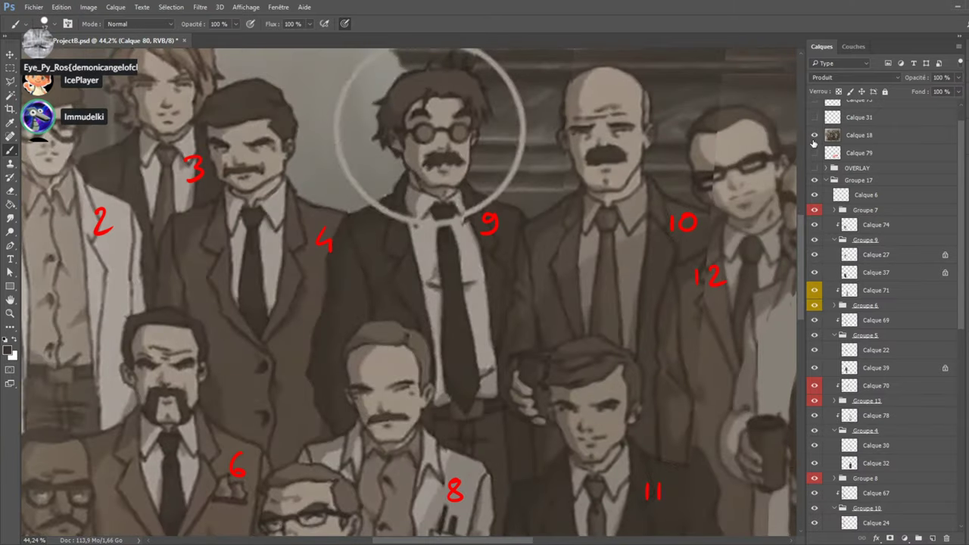
{"action": "left_click", "coordinate": [814, 138]}
{"action": "left_click", "coordinate": [814, 139]}
{"action": "left_click", "coordinate": [814, 136]}
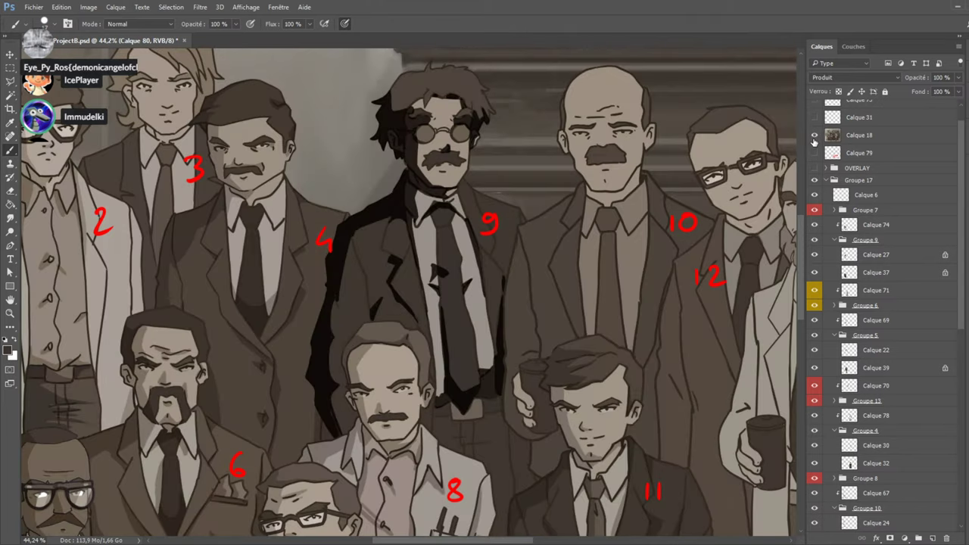
{"action": "left_click", "coordinate": [815, 137]}
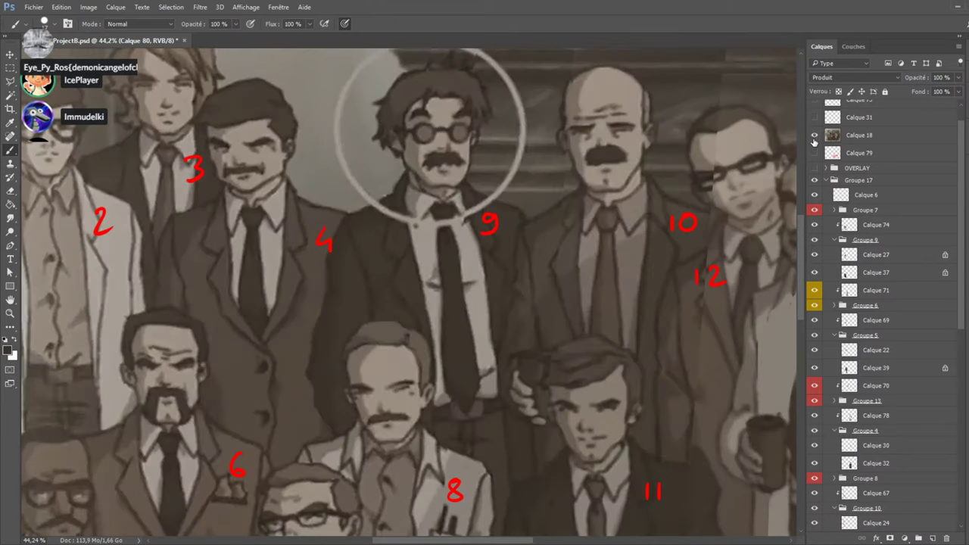
{"action": "left_click", "coordinate": [815, 141]}
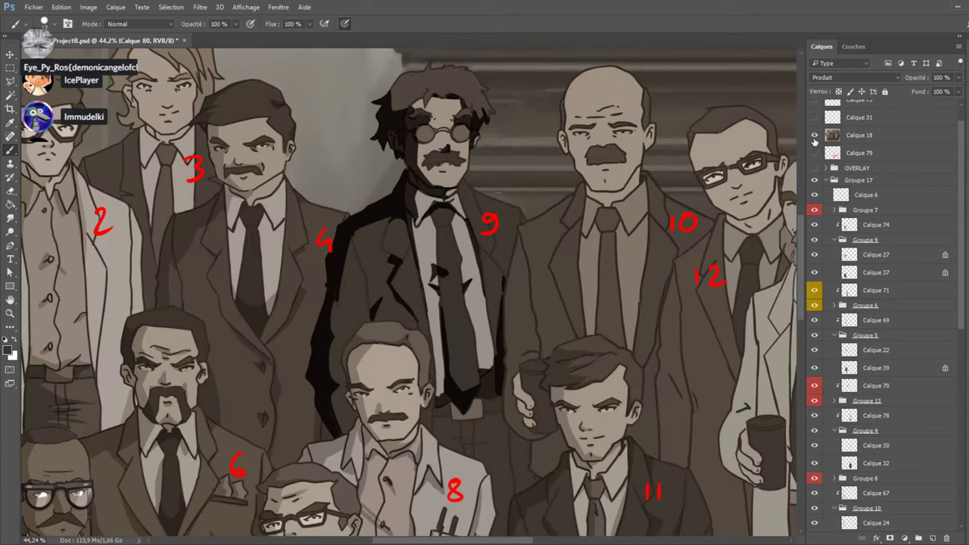
{"action": "left_click", "coordinate": [814, 141]}
{"action": "left_click", "coordinate": [814, 141]}
{"action": "left_click", "coordinate": [815, 141]}
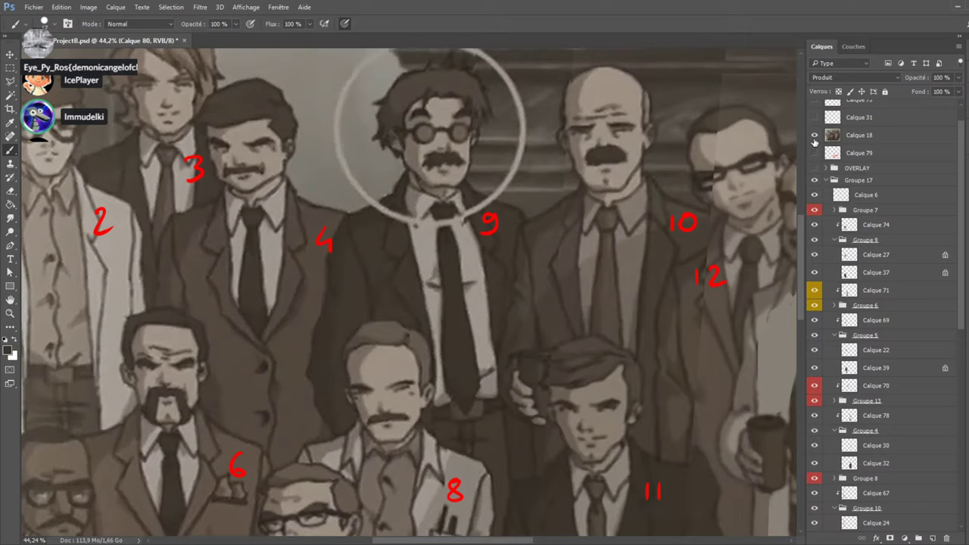
{"action": "left_click", "coordinate": [814, 141]}
{"action": "left_click", "coordinate": [815, 138]}
{"action": "left_click", "coordinate": [814, 138]}
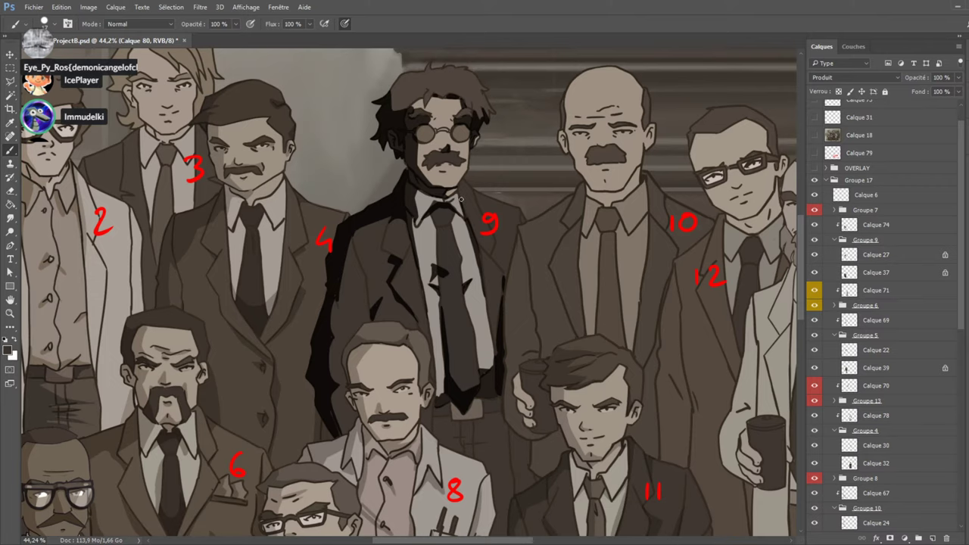
Shade the belt and trouser fly just below figure 9's tie, following the Calque 18 reference.
{"action": "scroll", "coordinate": [412, 293], "scroll_direction": "down", "scroll_amount": 3}
{"action": "scroll", "coordinate": [413, 293], "scroll_direction": "up", "scroll_amount": 1}
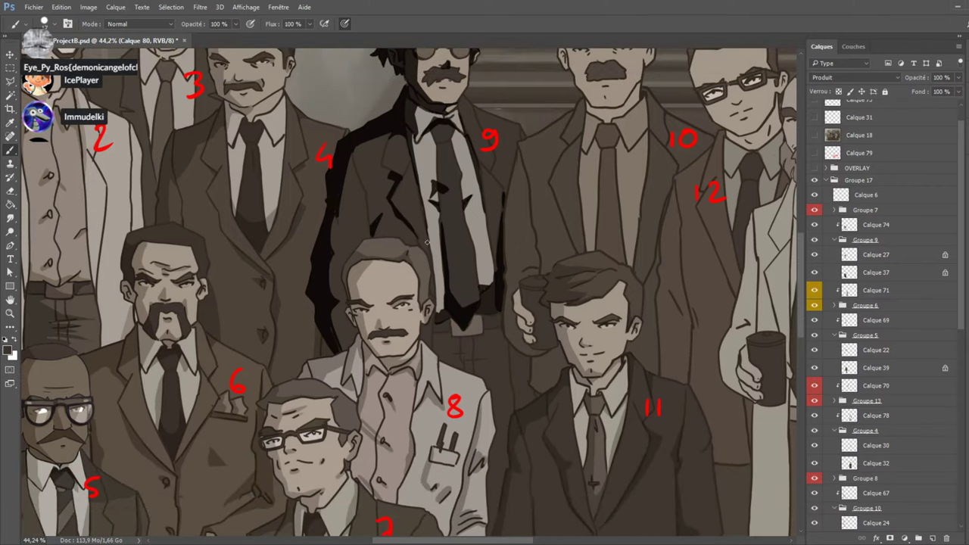
{"action": "scroll", "coordinate": [807, 141], "scroll_direction": "up", "scroll_amount": 1}
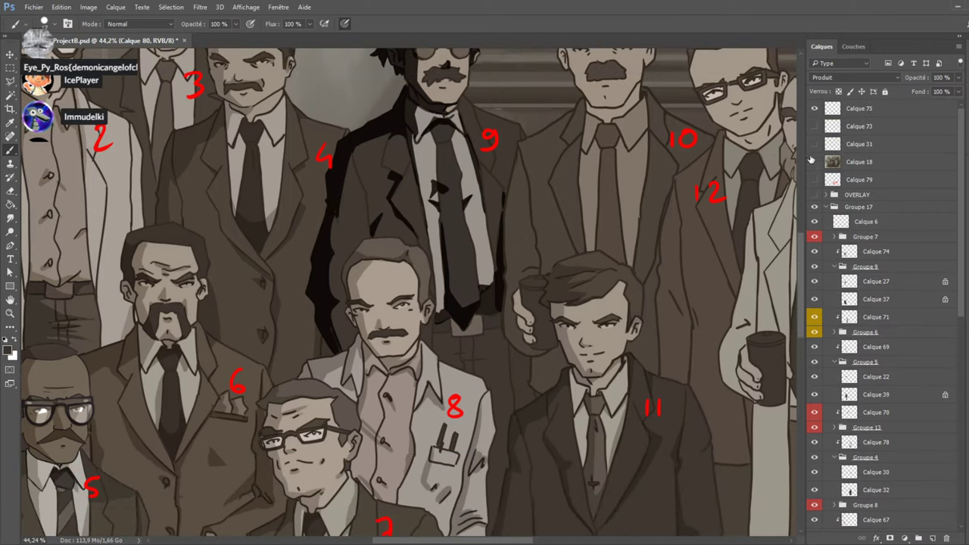
{"action": "left_click", "coordinate": [813, 165]}
{"action": "left_click", "coordinate": [813, 163]}
{"action": "left_click", "coordinate": [813, 163]}
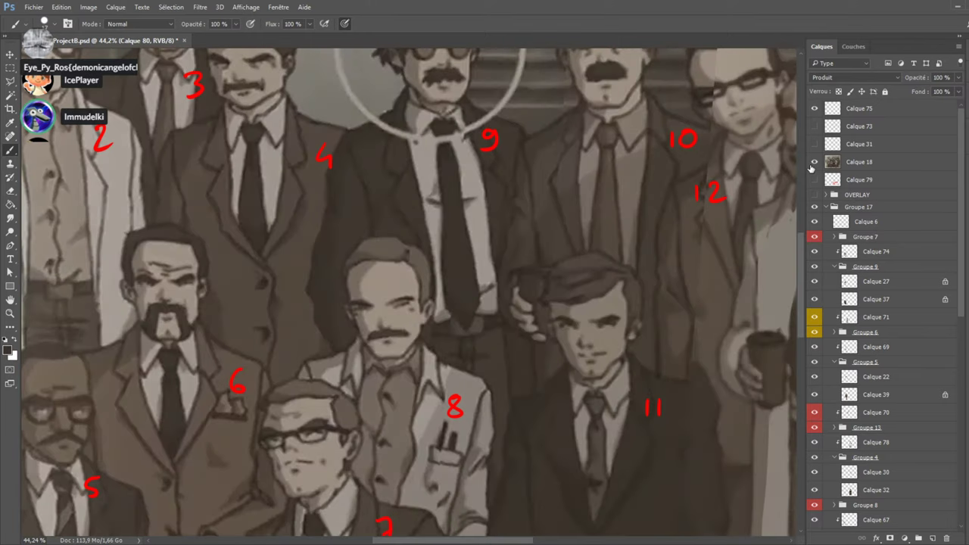
{"action": "left_click", "coordinate": [814, 163]}
{"action": "mouse_move", "coordinate": [464, 333]}
{"action": "left_mouse_down"}
{"action": "mouse_move", "coordinate": [475, 359]}
{"action": "mouse_move", "coordinate": [463, 361]}
{"action": "mouse_move", "coordinate": [457, 333]}
{"action": "left_mouse_up"}
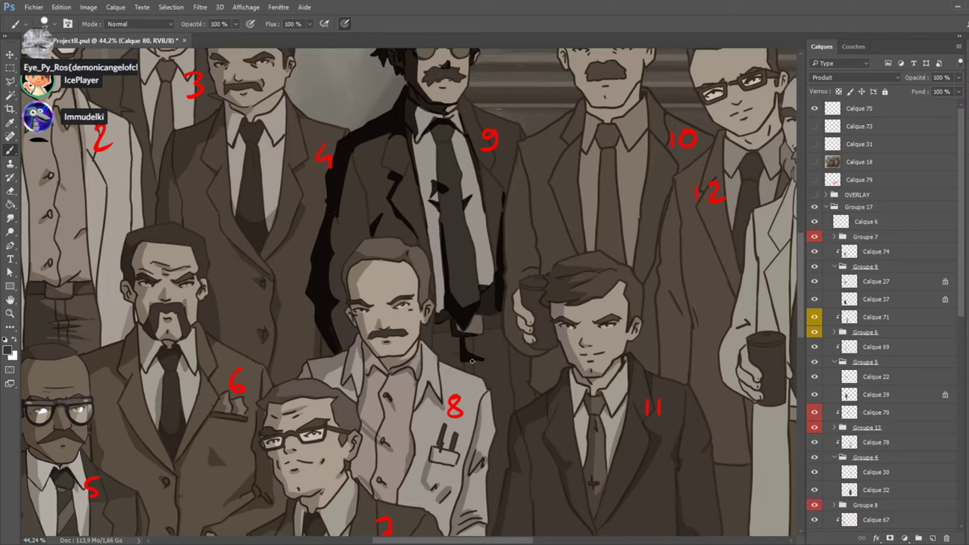
Shade figure 9's waist between the tie tip and figure 8's head, comparing with the Calque 18 reference.
{"action": "left_click", "coordinate": [814, 162]}
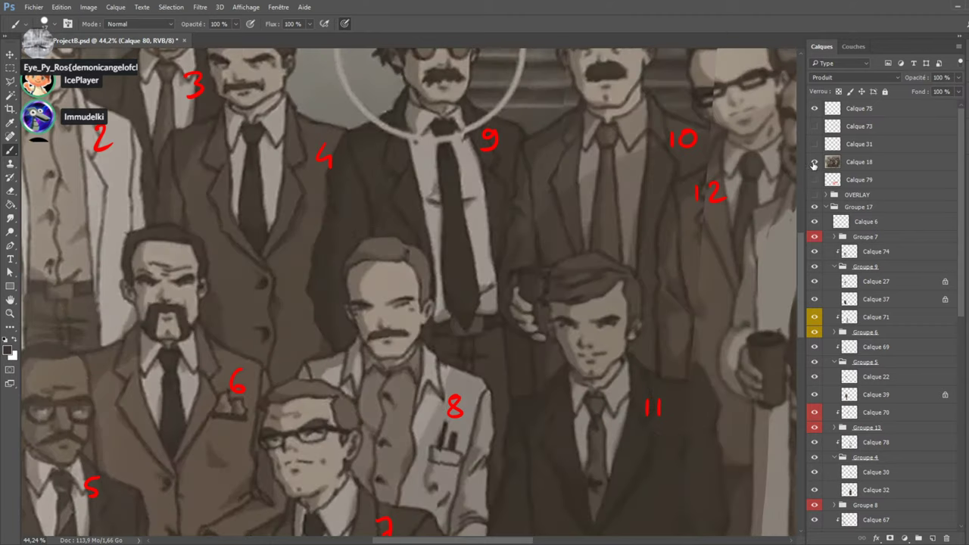
{"action": "left_click", "coordinate": [814, 162]}
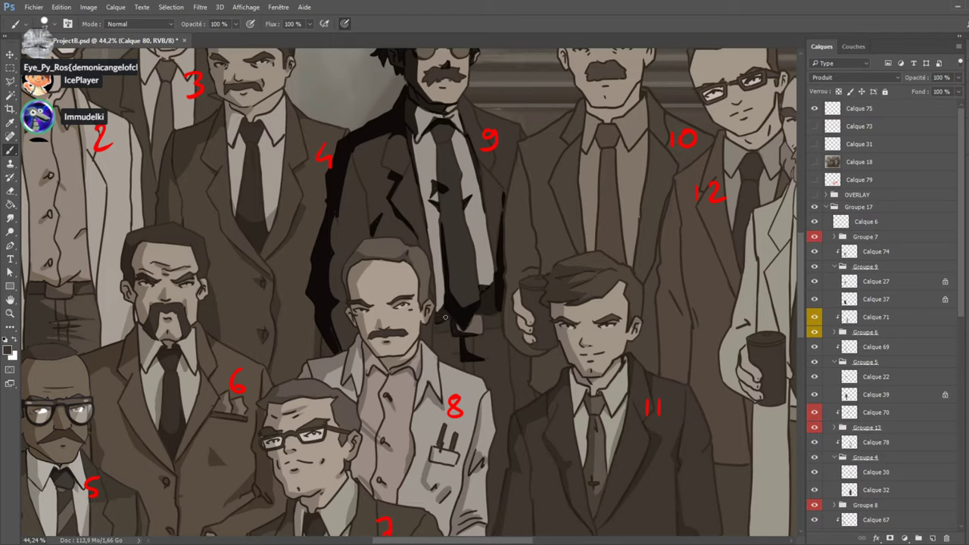
{"action": "mouse_move", "coordinate": [437, 326]}
{"action": "left_mouse_down"}
{"action": "mouse_move", "coordinate": [437, 351]}
{"action": "mouse_move", "coordinate": [446, 321]}
{"action": "left_mouse_up"}
{"action": "left_click", "coordinate": [816, 163]}
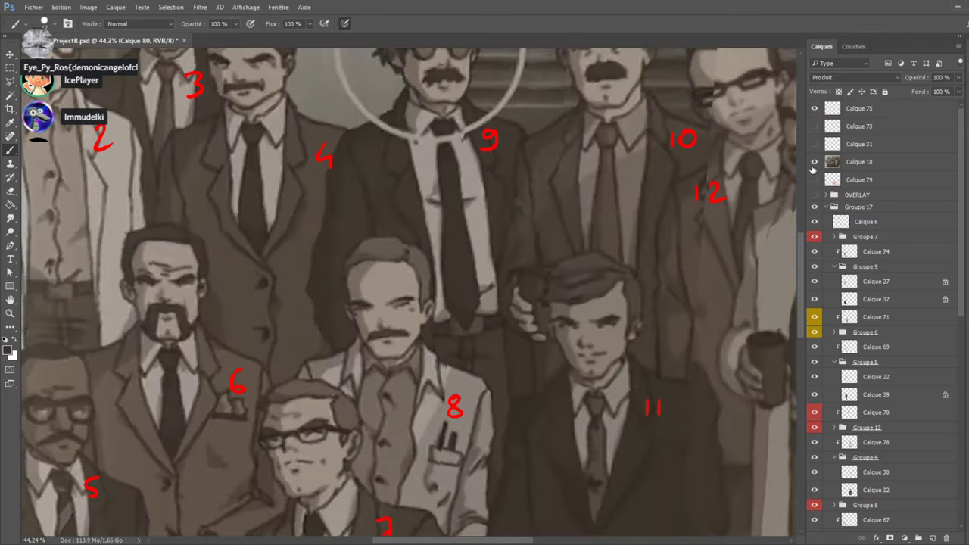
{"action": "left_click", "coordinate": [816, 163]}
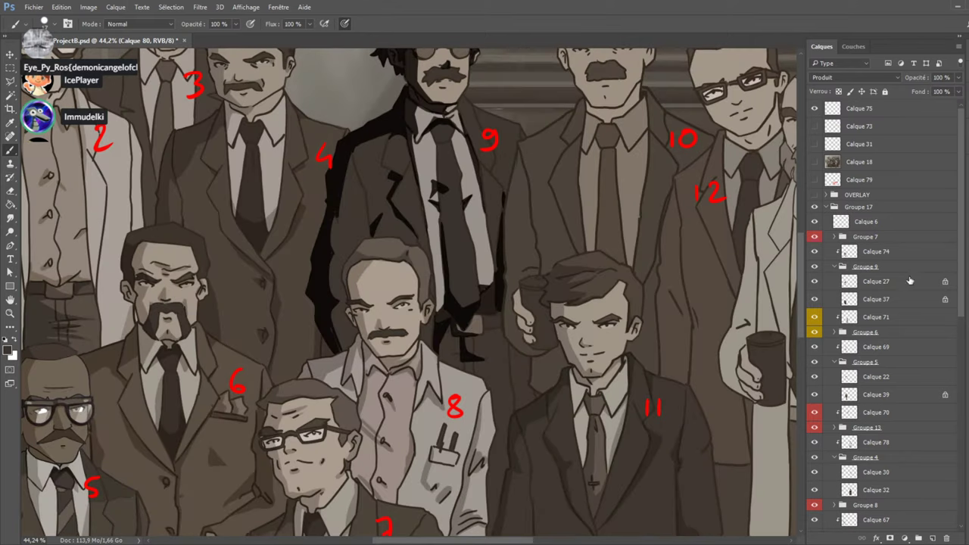
Check figure 9 with and without the Calque 80 shading layer.
{"action": "scroll", "coordinate": [825, 386], "scroll_direction": "down", "scroll_amount": 5}
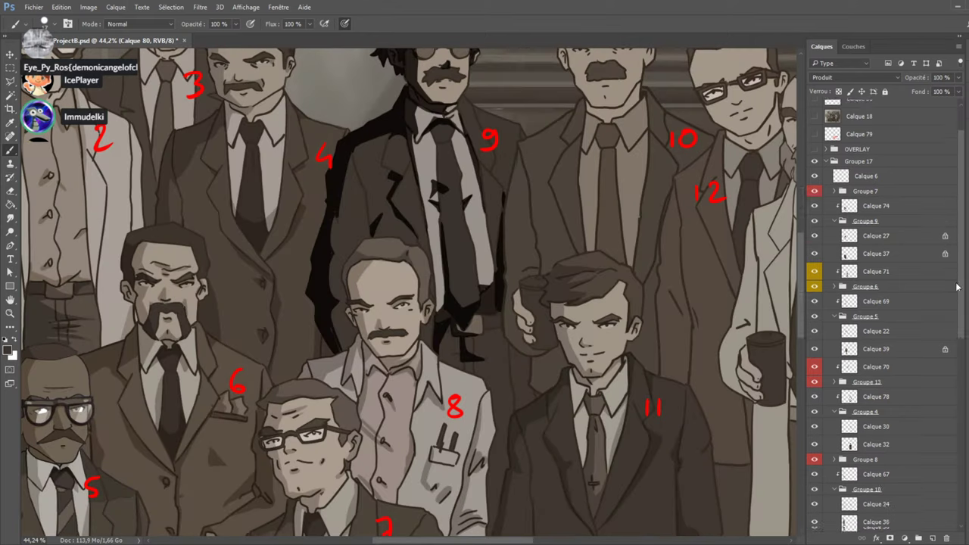
{"action": "left_click", "coordinate": [814, 390]}
{"action": "left_click", "coordinate": [814, 391]}
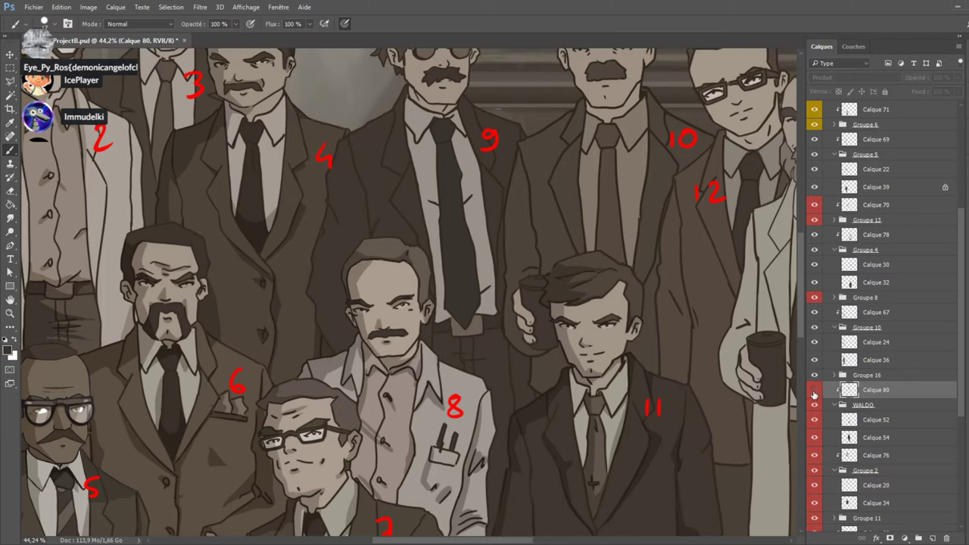
{"action": "left_click", "coordinate": [814, 390]}
Hide figure 8's Groupe 13 and its Calque 70, and extend the trouser shadow along figure 9's jacket edge on Calque 80.
{"action": "left_click", "coordinate": [443, 382], "text": "ctrl"}
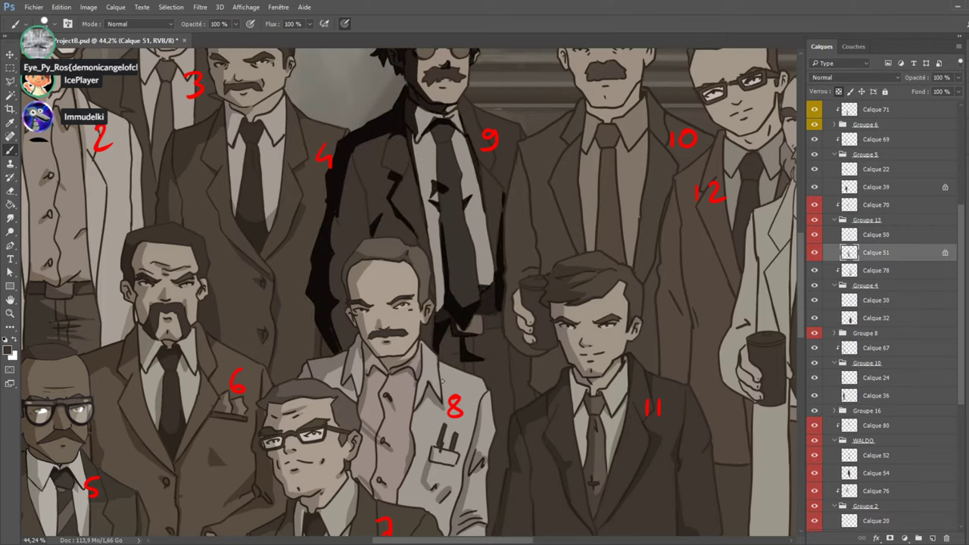
{"action": "left_click", "coordinate": [814, 221]}
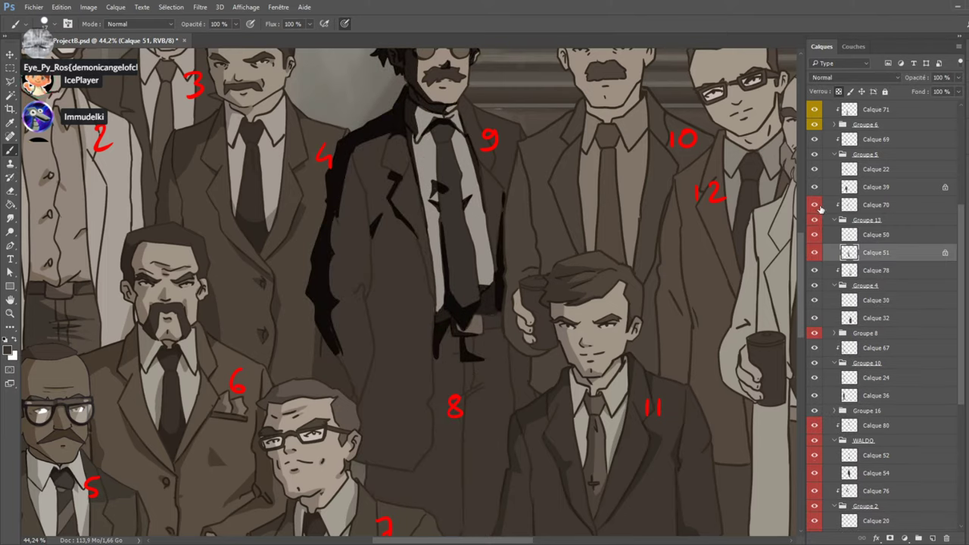
{"action": "left_click", "coordinate": [818, 210]}
{"action": "left_click", "coordinate": [817, 221]}
{"action": "left_click", "coordinate": [434, 344], "text": "ctrl"}
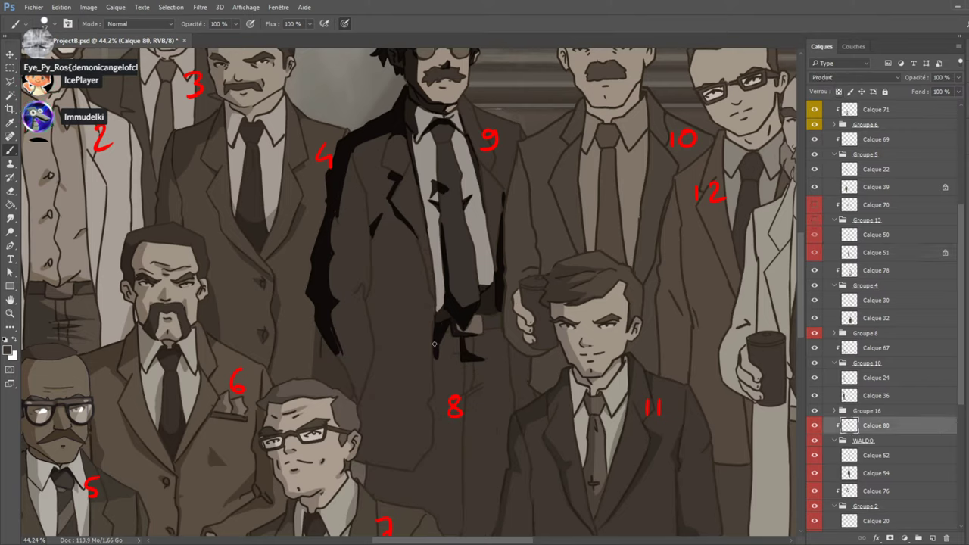
{"action": "left_click_drag", "start_coordinate": [435, 375], "coordinate": [446, 323]}
Paint a shadow down the inner sleeve line of figure 9's jacket with an elbow crease, following the Calque 18 reference.
{"action": "scroll", "coordinate": [439, 399], "scroll_direction": "up", "scroll_amount": 1}
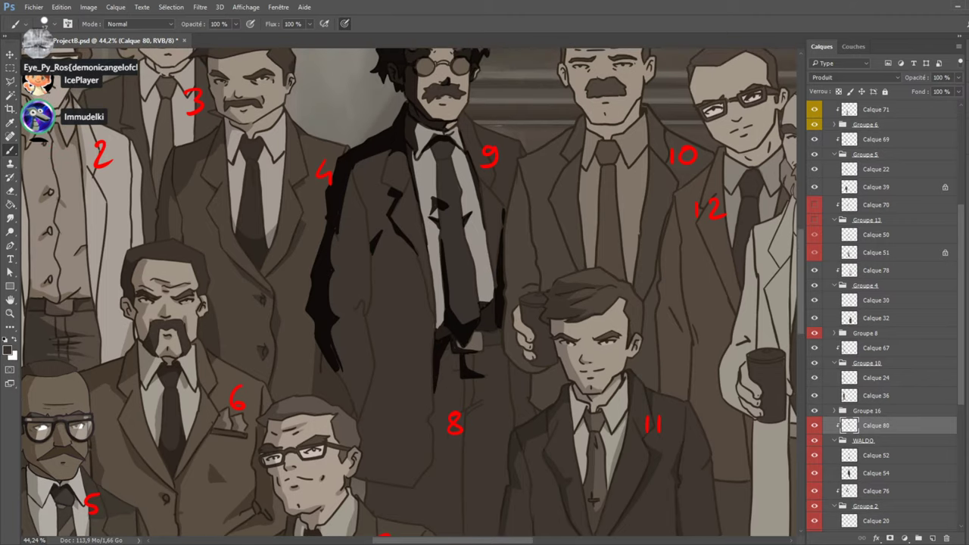
{"action": "scroll", "coordinate": [853, 220], "scroll_direction": "up", "scroll_amount": 5}
{"action": "scroll", "coordinate": [853, 219], "scroll_direction": "up", "scroll_amount": 2}
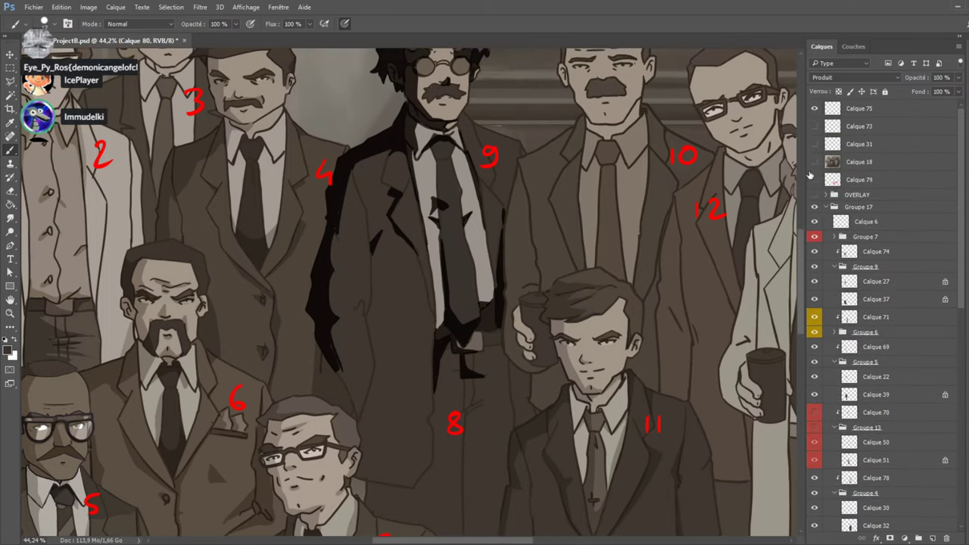
{"action": "left_click", "coordinate": [814, 162]}
{"action": "left_click", "coordinate": [812, 167]}
{"action": "left_click", "coordinate": [813, 162]}
{"action": "left_click", "coordinate": [813, 162]}
{"action": "left_click", "coordinate": [814, 163]}
{"action": "left_click", "coordinate": [815, 162]}
{"action": "left_click", "coordinate": [814, 163]}
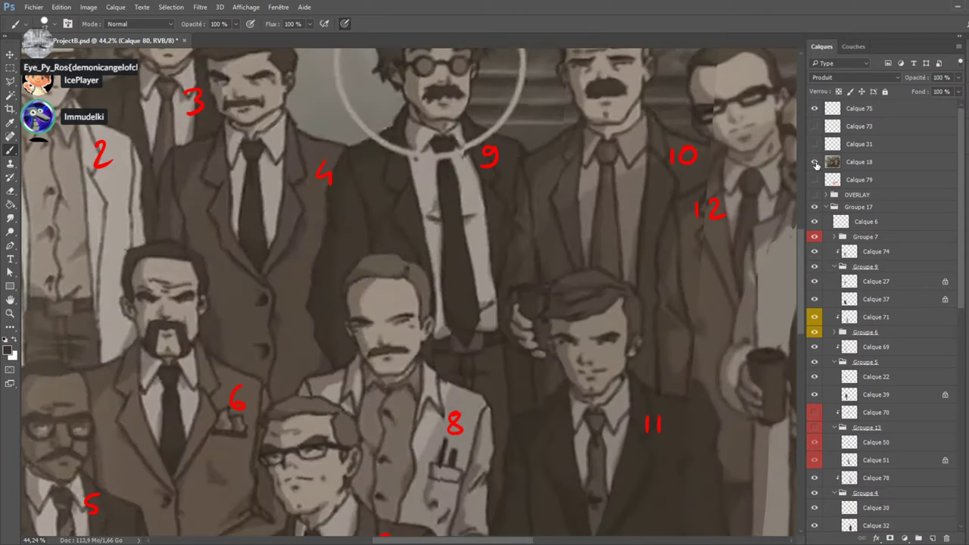
{"action": "left_click", "coordinate": [815, 162]}
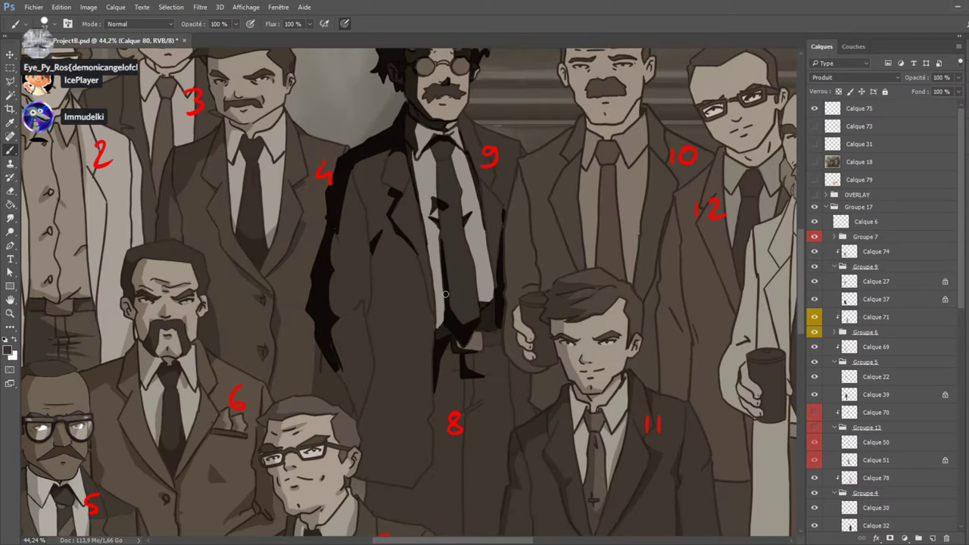
{"action": "left_click_drag", "start_coordinate": [371, 253], "coordinate": [374, 328]}
{"action": "mouse_move", "coordinate": [372, 291]}
{"action": "left_mouse_down"}
{"action": "mouse_move", "coordinate": [355, 311]}
{"action": "mouse_move", "coordinate": [371, 299]}
{"action": "mouse_move", "coordinate": [355, 310]}
{"action": "mouse_move", "coordinate": [366, 319]}
{"action": "mouse_move", "coordinate": [363, 305]}
{"action": "mouse_move", "coordinate": [374, 350]}
{"action": "mouse_move", "coordinate": [371, 315]}
{"action": "mouse_move", "coordinate": [379, 372]}
{"action": "left_mouse_up"}
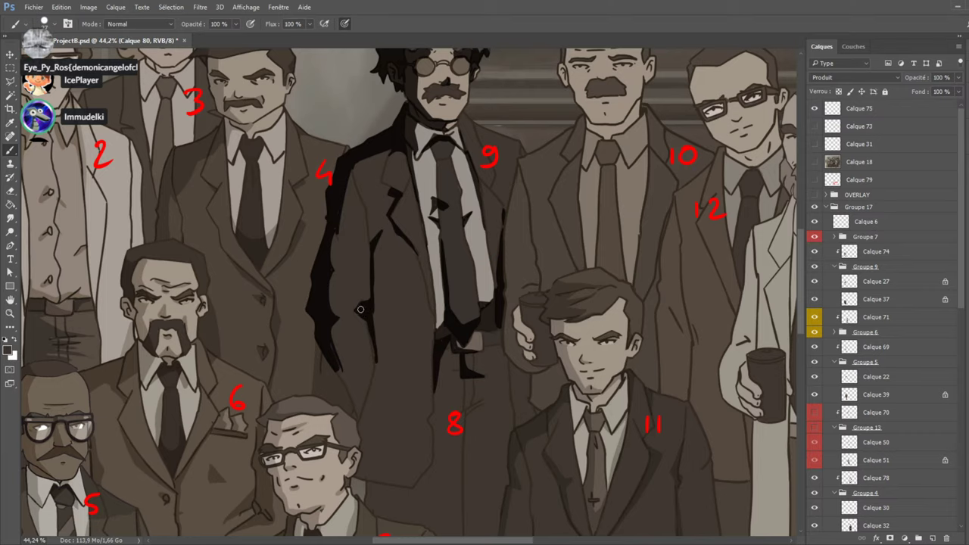
Compare figure 9's new sleeve shadow and waist shading with the Calque 18 reference.
{"action": "left_click", "coordinate": [814, 162]}
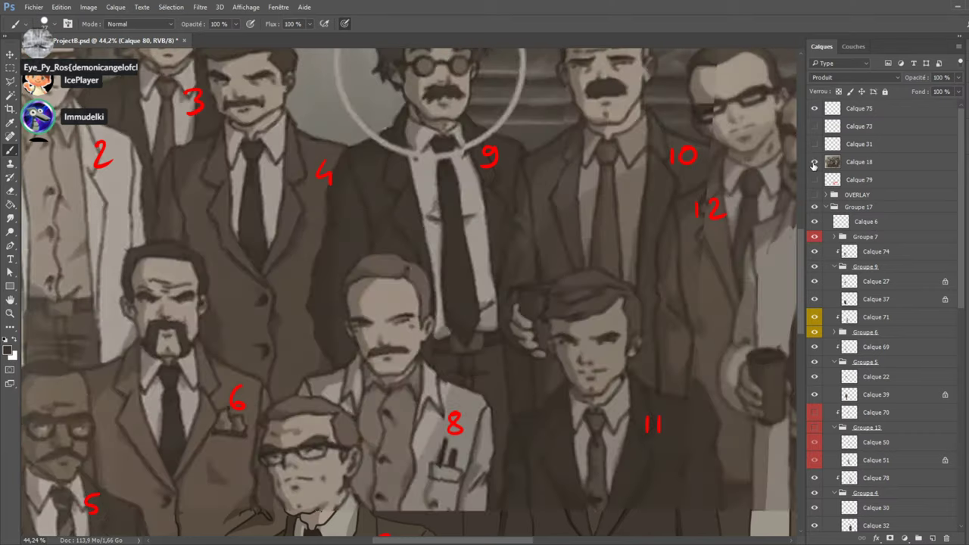
{"action": "left_click", "coordinate": [814, 163]}
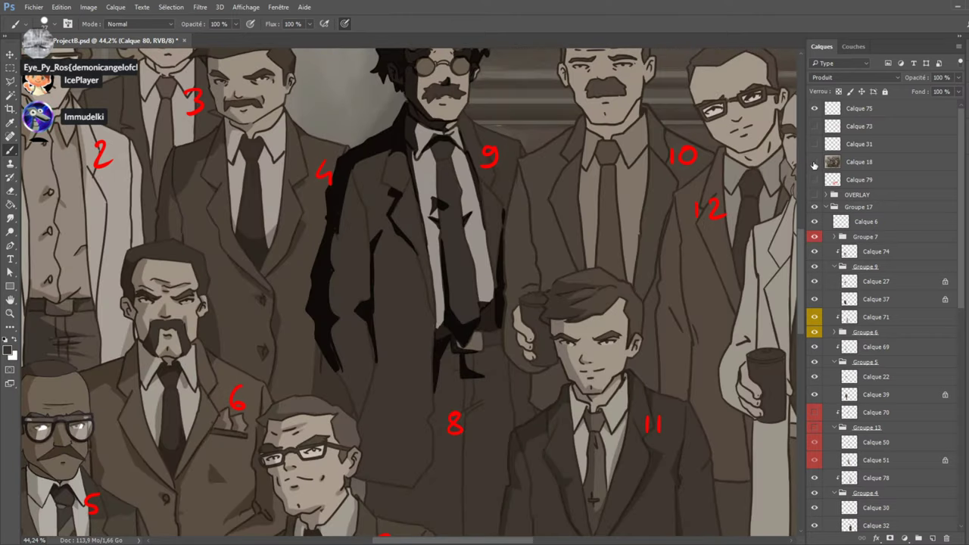
{"action": "left_click", "coordinate": [814, 162]}
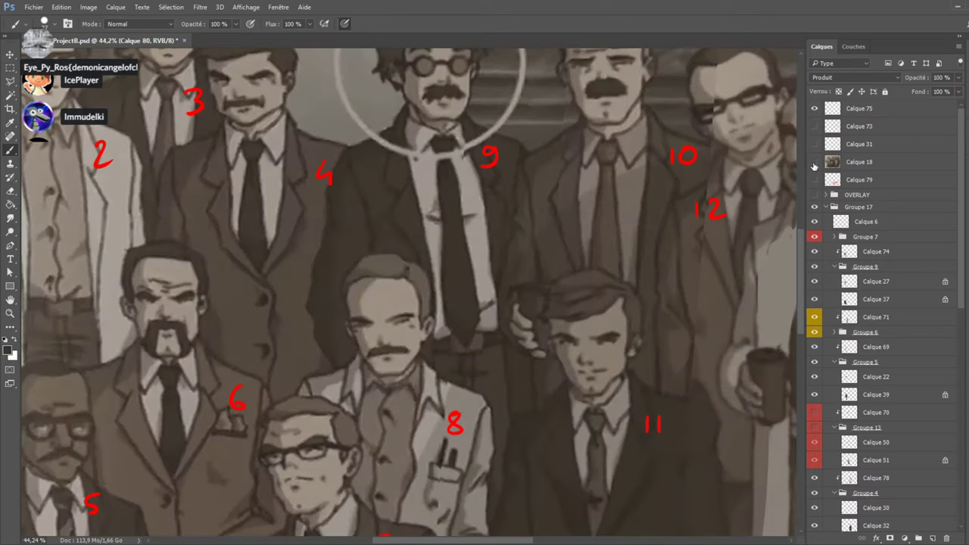
{"action": "left_click", "coordinate": [815, 162]}
{"action": "left_click", "coordinate": [814, 162]}
{"action": "left_click", "coordinate": [814, 163]}
{"action": "left_click", "coordinate": [814, 162]}
{"action": "left_click", "coordinate": [814, 162]}
{"action": "left_click", "coordinate": [814, 163]}
{"action": "left_click", "coordinate": [814, 162]}
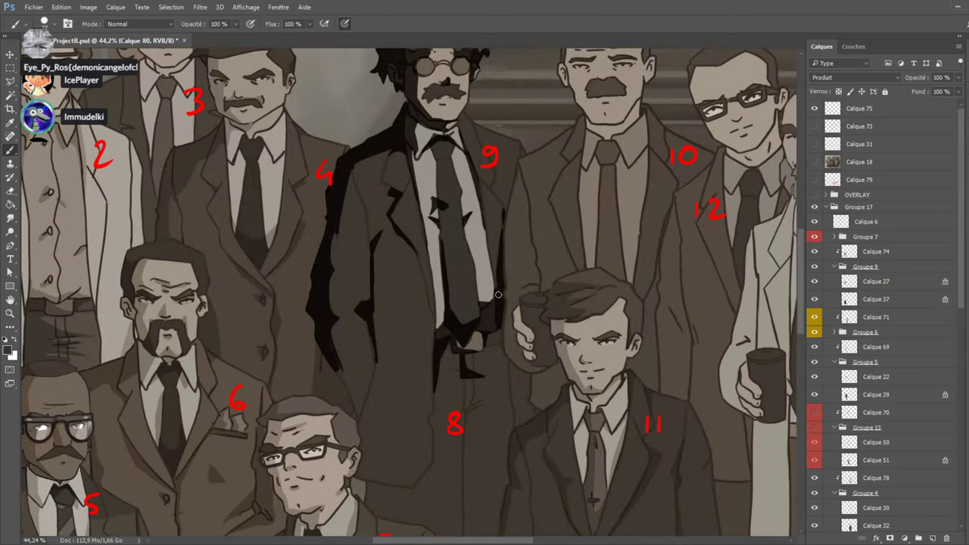
Check figure 9 and its neighbours by hiding and restoring Calque 80, Groupe 4 and Groupe 5 in turn.
{"action": "left_click_drag", "start_coordinate": [962, 260], "coordinate": [946, 302]}
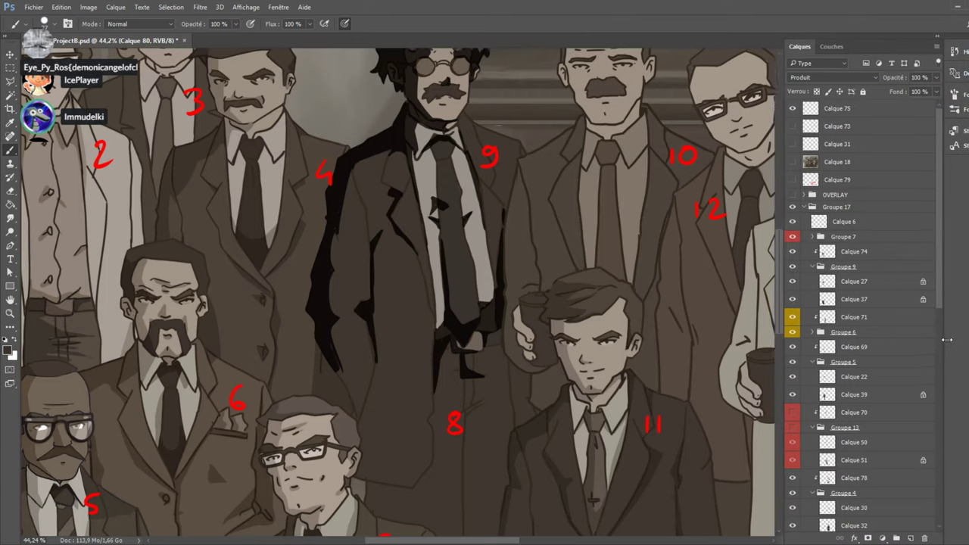
{"action": "scroll", "coordinate": [924, 381], "scroll_direction": "down", "scroll_amount": 5}
{"action": "scroll", "coordinate": [924, 380], "scroll_direction": "down", "scroll_amount": 1}
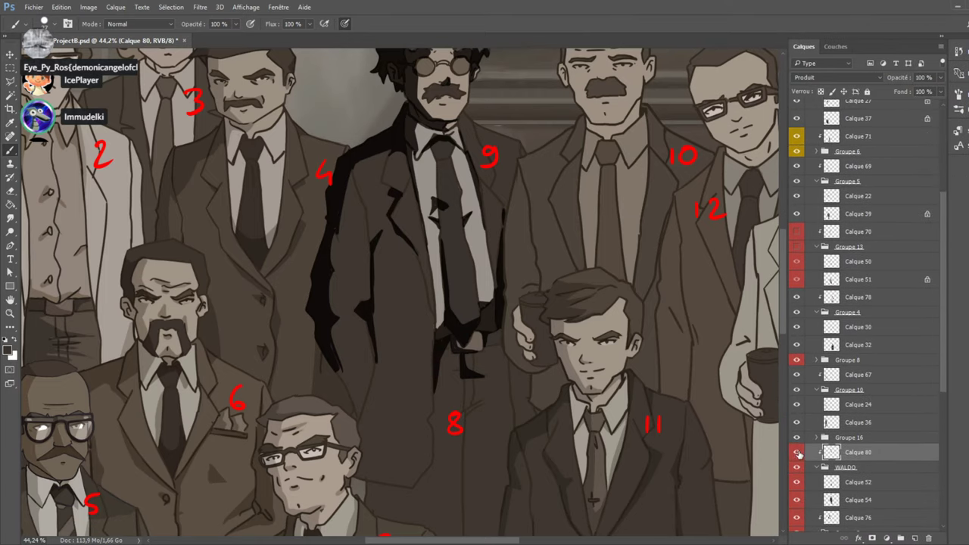
{"action": "left_click", "coordinate": [796, 455]}
{"action": "left_click", "coordinate": [796, 455]}
{"action": "left_click", "coordinate": [796, 313]}
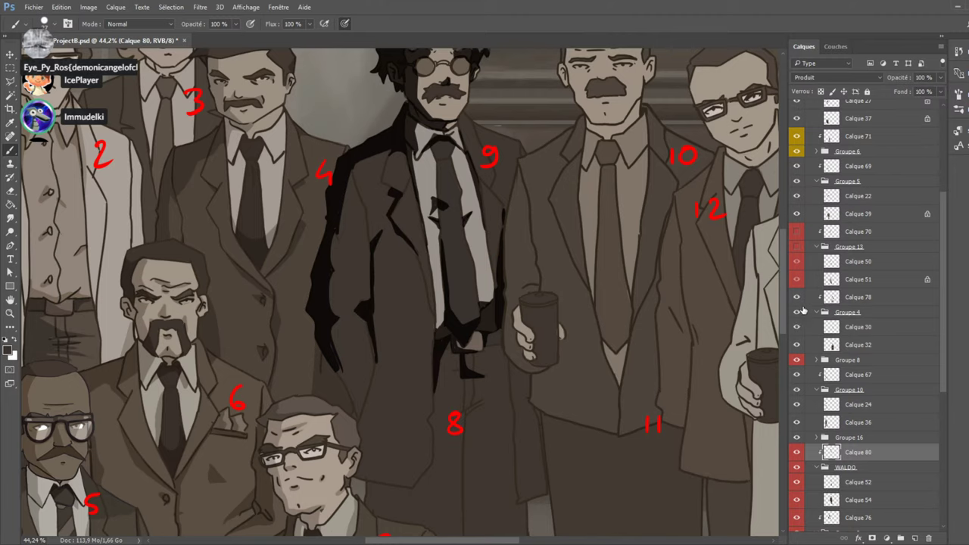
{"action": "left_click", "coordinate": [797, 312]}
{"action": "left_click", "coordinate": [796, 182]}
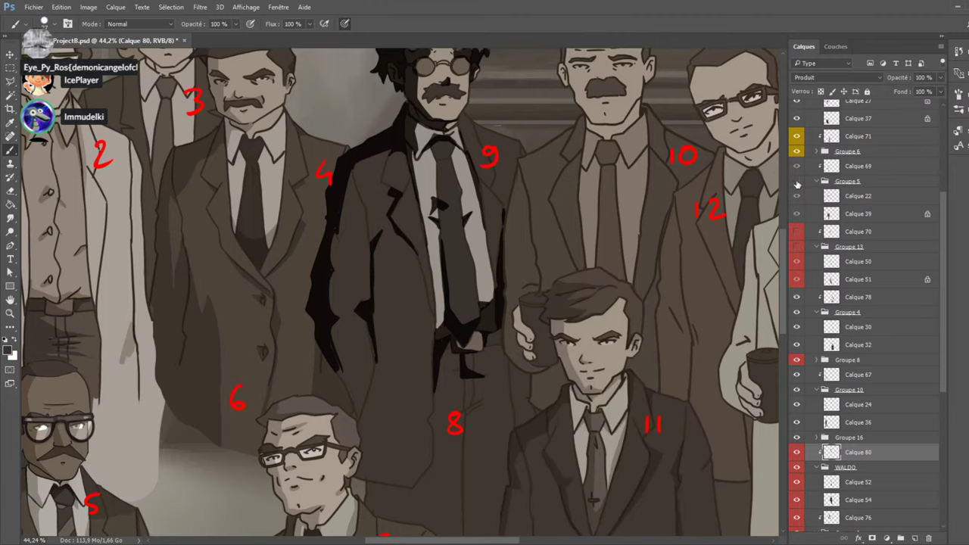
{"action": "left_click", "coordinate": [795, 183]}
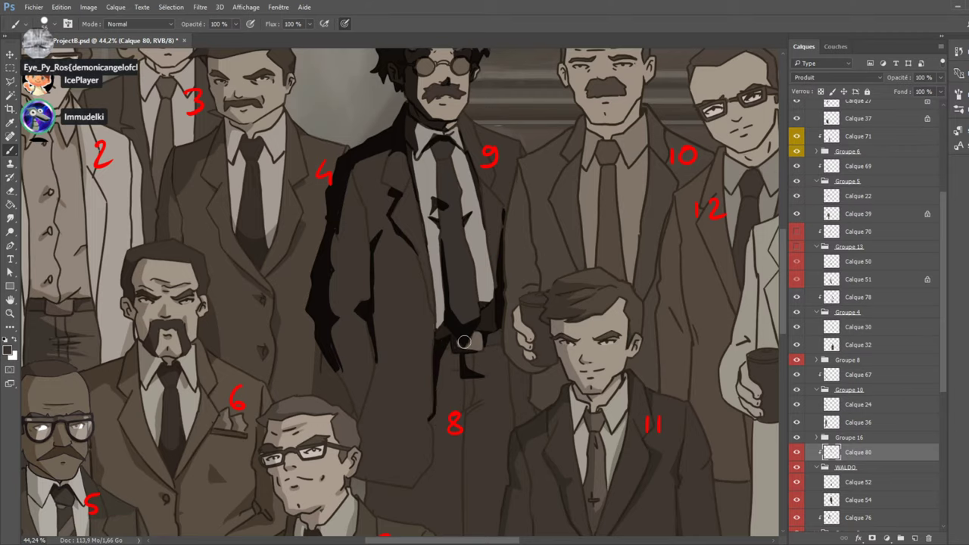
Paint a shadow down the centre line of figure 9's trousers and another beneath the jacket's lower hem on Calque 80.
{"action": "scroll", "coordinate": [785, 270], "scroll_direction": "down", "scroll_amount": 5}
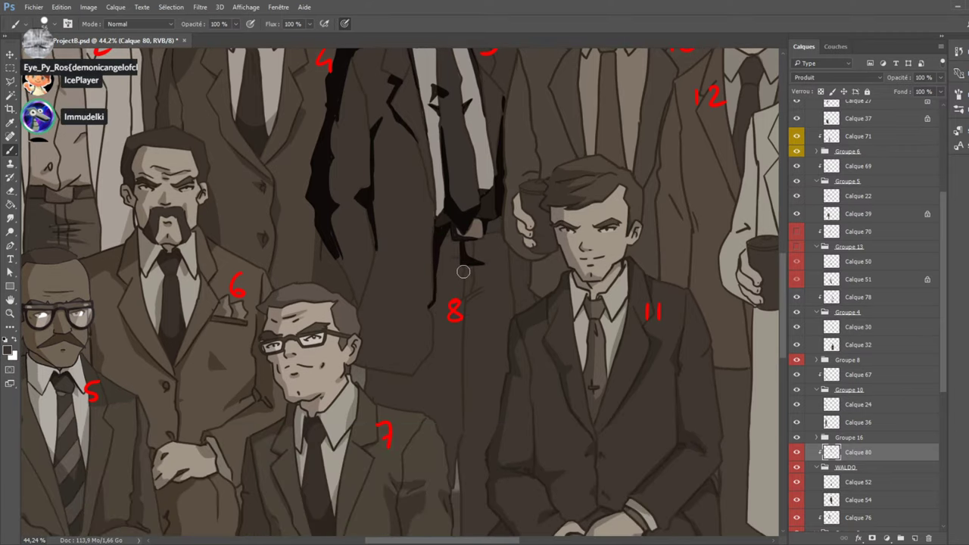
{"action": "mouse_move", "coordinate": [465, 287]}
{"action": "left_mouse_down"}
{"action": "mouse_move", "coordinate": [467, 263]}
{"action": "mouse_move", "coordinate": [466, 387]}
{"action": "mouse_move", "coordinate": [463, 374]}
{"action": "mouse_move", "coordinate": [468, 390]}
{"action": "mouse_move", "coordinate": [467, 347]}
{"action": "mouse_move", "coordinate": [474, 415]}
{"action": "mouse_move", "coordinate": [471, 441]}
{"action": "mouse_move", "coordinate": [465, 411]}
{"action": "mouse_move", "coordinate": [468, 446]}
{"action": "mouse_move", "coordinate": [467, 405]}
{"action": "mouse_move", "coordinate": [454, 515]}
{"action": "left_mouse_up"}
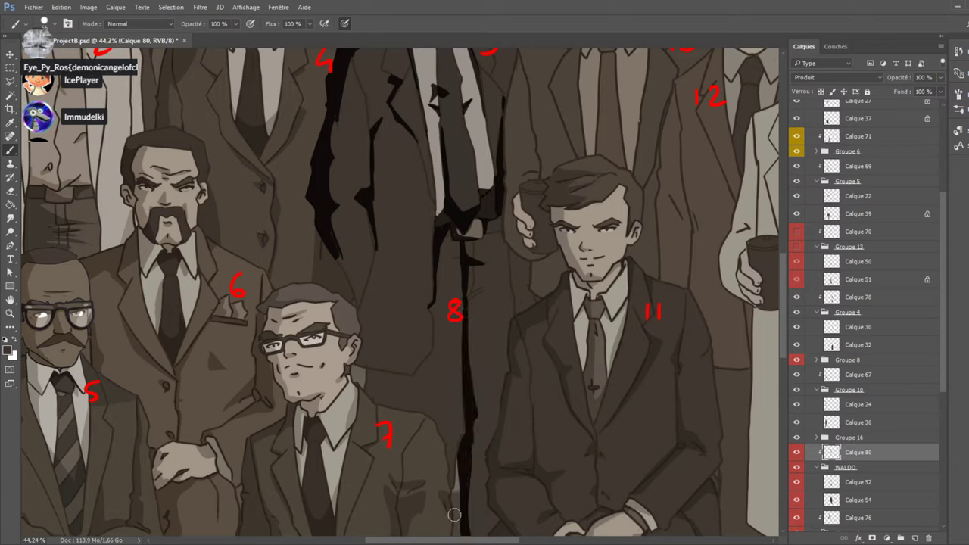
{"action": "scroll", "coordinate": [691, 339], "scroll_direction": "down", "scroll_amount": 5}
{"action": "mouse_move", "coordinate": [466, 342]}
{"action": "left_mouse_down"}
{"action": "mouse_move", "coordinate": [480, 479]}
{"action": "mouse_move", "coordinate": [459, 343]}
{"action": "mouse_move", "coordinate": [464, 528]}
{"action": "left_mouse_up"}
{"action": "scroll", "coordinate": [784, 318], "scroll_direction": "up", "scroll_amount": 4}
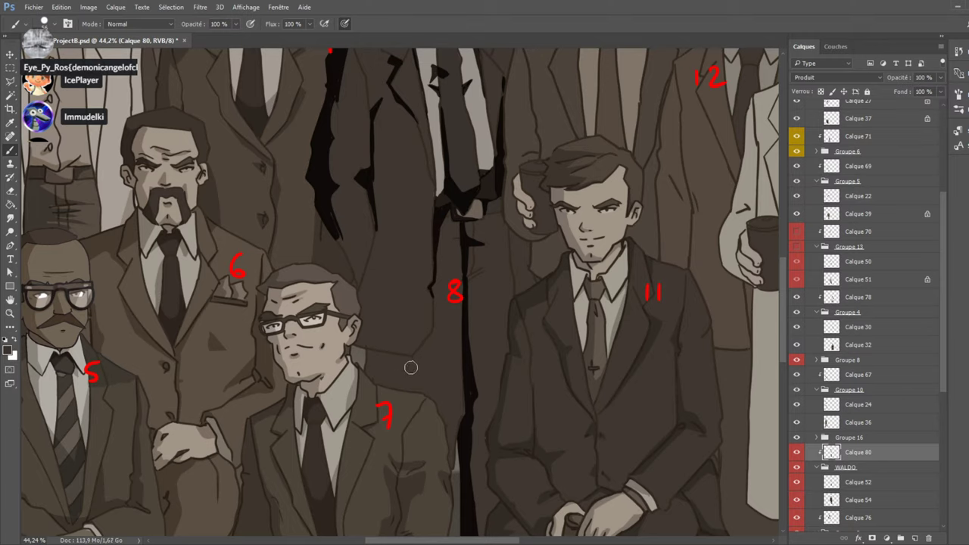
{"action": "mouse_move", "coordinate": [411, 368]}
{"action": "left_mouse_down"}
{"action": "mouse_move", "coordinate": [431, 333]}
{"action": "mouse_move", "coordinate": [409, 370]}
{"action": "mouse_move", "coordinate": [404, 357]}
{"action": "mouse_move", "coordinate": [374, 353]}
{"action": "mouse_move", "coordinate": [391, 360]}
{"action": "mouse_move", "coordinate": [406, 347]}
{"action": "mouse_move", "coordinate": [371, 352]}
{"action": "mouse_move", "coordinate": [413, 359]}
{"action": "mouse_move", "coordinate": [415, 372]}
{"action": "mouse_move", "coordinate": [432, 336]}
{"action": "mouse_move", "coordinate": [415, 381]}
{"action": "mouse_move", "coordinate": [413, 362]}
{"action": "mouse_move", "coordinate": [387, 357]}
{"action": "mouse_move", "coordinate": [404, 358]}
{"action": "mouse_move", "coordinate": [434, 332]}
{"action": "mouse_move", "coordinate": [414, 375]}
{"action": "mouse_move", "coordinate": [365, 371]}
{"action": "mouse_move", "coordinate": [371, 426]}
{"action": "mouse_move", "coordinate": [388, 360]}
{"action": "mouse_move", "coordinate": [355, 457]}
{"action": "mouse_move", "coordinate": [409, 365]}
{"action": "mouse_move", "coordinate": [389, 376]}
{"action": "mouse_move", "coordinate": [420, 373]}
{"action": "mouse_move", "coordinate": [423, 358]}
{"action": "mouse_move", "coordinate": [387, 379]}
{"action": "mouse_move", "coordinate": [416, 379]}
{"action": "mouse_move", "coordinate": [422, 351]}
{"action": "mouse_move", "coordinate": [388, 370]}
{"action": "mouse_move", "coordinate": [422, 371]}
{"action": "left_mouse_up"}
{"action": "scroll", "coordinate": [422, 372], "scroll_direction": "up", "scroll_amount": 3}
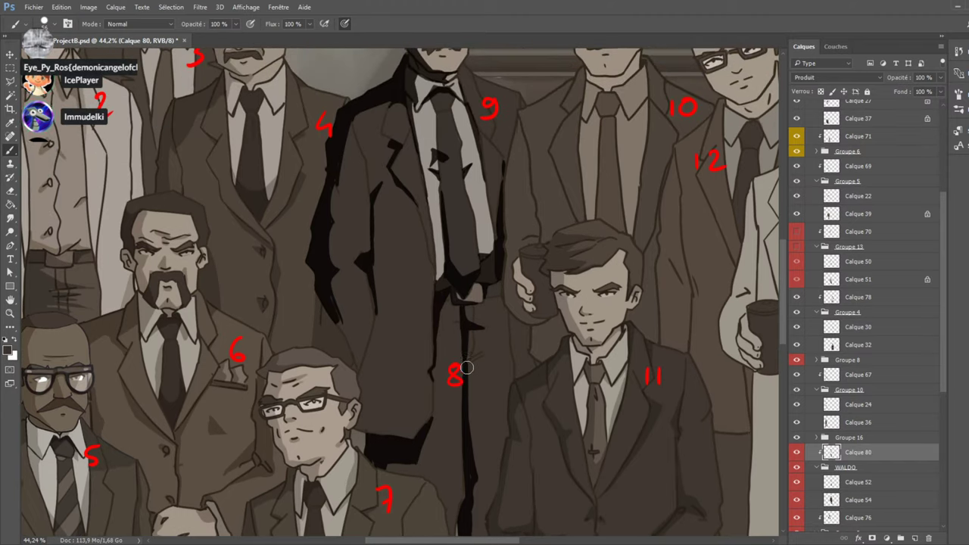
Hide figure 7's Groupe 6 with its clipped Calque 71, and make Calque 80 active again.
{"action": "left_click", "coordinate": [347, 393], "text": "ctrl"}
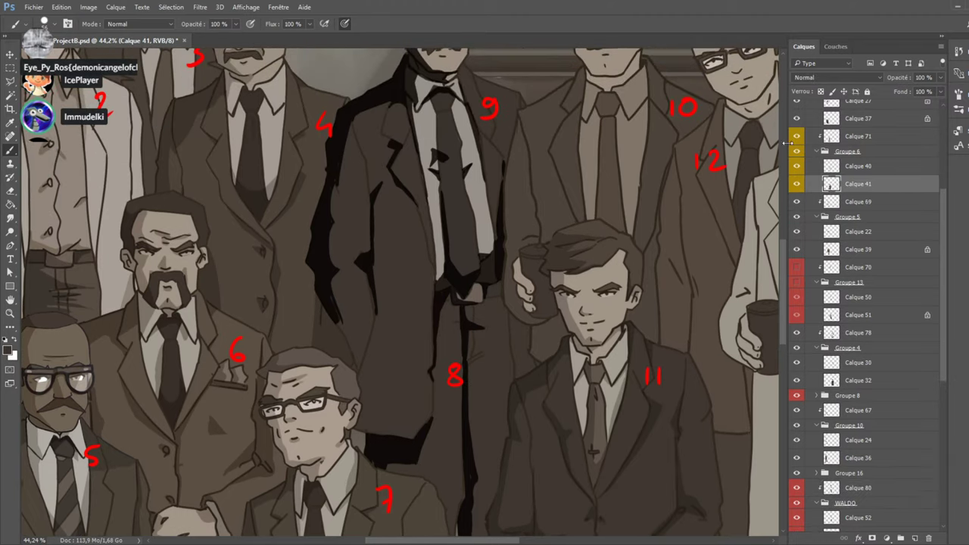
{"action": "left_click", "coordinate": [796, 150]}
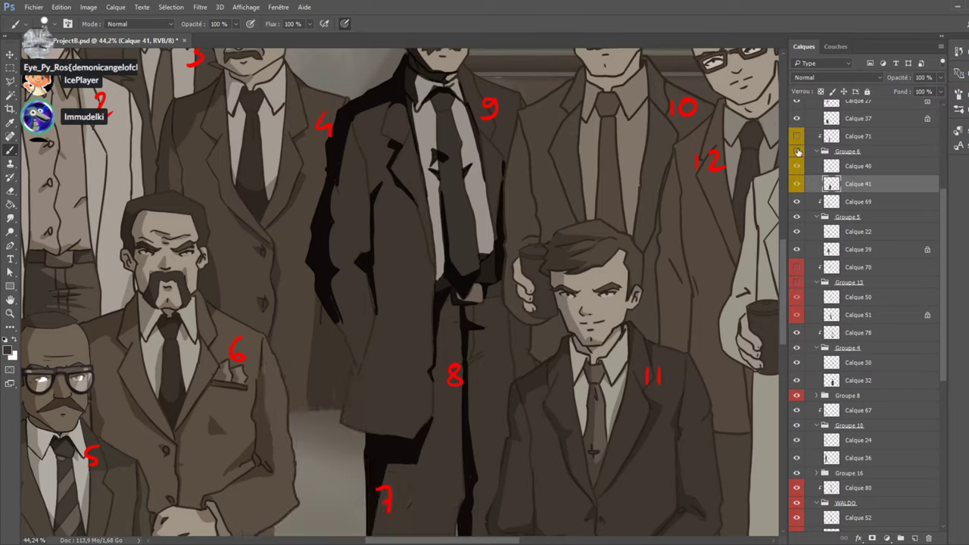
{"action": "left_click", "coordinate": [386, 455], "text": "ctrl"}
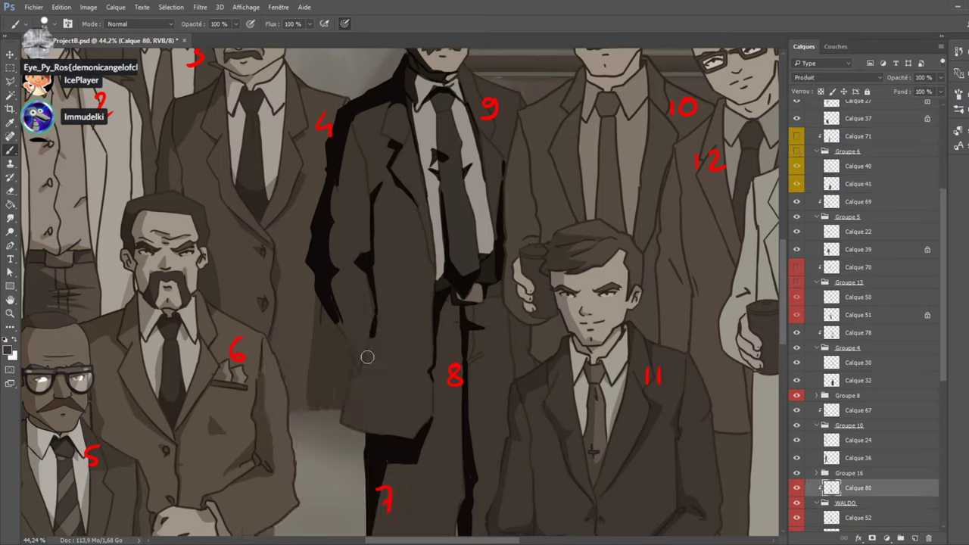
Shade the lower corner and cuff of figure 9's jacket on the side facing figure 4, and add creases to the upper trousers.
{"action": "mouse_move", "coordinate": [367, 357]}
{"action": "left_mouse_down"}
{"action": "mouse_move", "coordinate": [344, 426]}
{"action": "mouse_move", "coordinate": [355, 427]}
{"action": "mouse_move", "coordinate": [351, 371]}
{"action": "mouse_move", "coordinate": [359, 395]}
{"action": "mouse_move", "coordinate": [373, 380]}
{"action": "mouse_move", "coordinate": [355, 378]}
{"action": "mouse_move", "coordinate": [372, 340]}
{"action": "mouse_move", "coordinate": [365, 372]}
{"action": "mouse_move", "coordinate": [351, 363]}
{"action": "mouse_move", "coordinate": [367, 406]}
{"action": "mouse_move", "coordinate": [374, 321]}
{"action": "mouse_move", "coordinate": [370, 426]}
{"action": "mouse_move", "coordinate": [363, 387]}
{"action": "mouse_move", "coordinate": [360, 436]}
{"action": "mouse_move", "coordinate": [385, 340]}
{"action": "mouse_move", "coordinate": [375, 325]}
{"action": "mouse_move", "coordinate": [374, 407]}
{"action": "mouse_move", "coordinate": [402, 444]}
{"action": "mouse_move", "coordinate": [381, 434]}
{"action": "mouse_move", "coordinate": [372, 444]}
{"action": "mouse_move", "coordinate": [402, 449]}
{"action": "mouse_move", "coordinate": [380, 382]}
{"action": "mouse_move", "coordinate": [367, 397]}
{"action": "mouse_move", "coordinate": [394, 409]}
{"action": "left_mouse_up"}
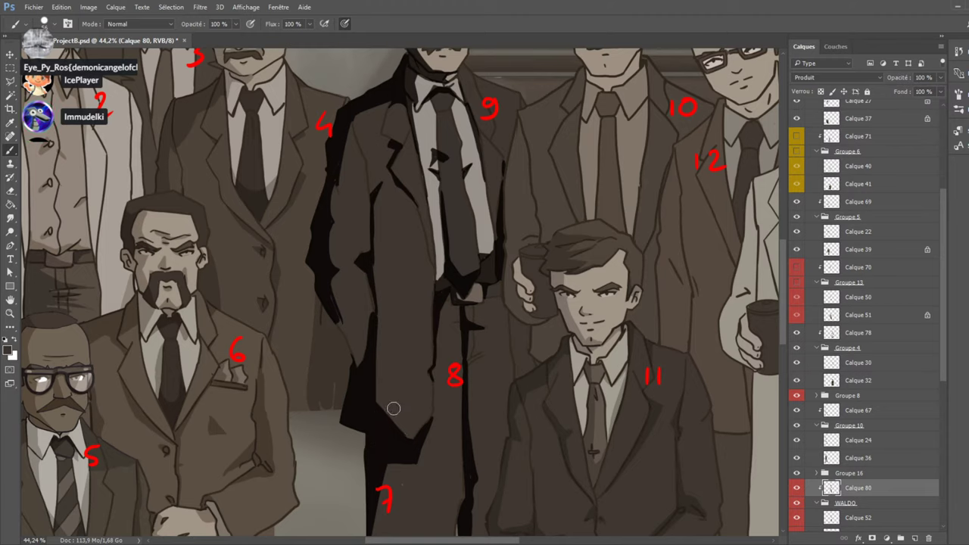
{"action": "mouse_move", "coordinate": [371, 352]}
{"action": "left_mouse_down"}
{"action": "mouse_move", "coordinate": [370, 316]}
{"action": "mouse_move", "coordinate": [365, 367]}
{"action": "mouse_move", "coordinate": [376, 317]}
{"action": "mouse_move", "coordinate": [362, 376]}
{"action": "left_mouse_up"}
{"action": "left_click_drag", "start_coordinate": [361, 324], "coordinate": [352, 376]}
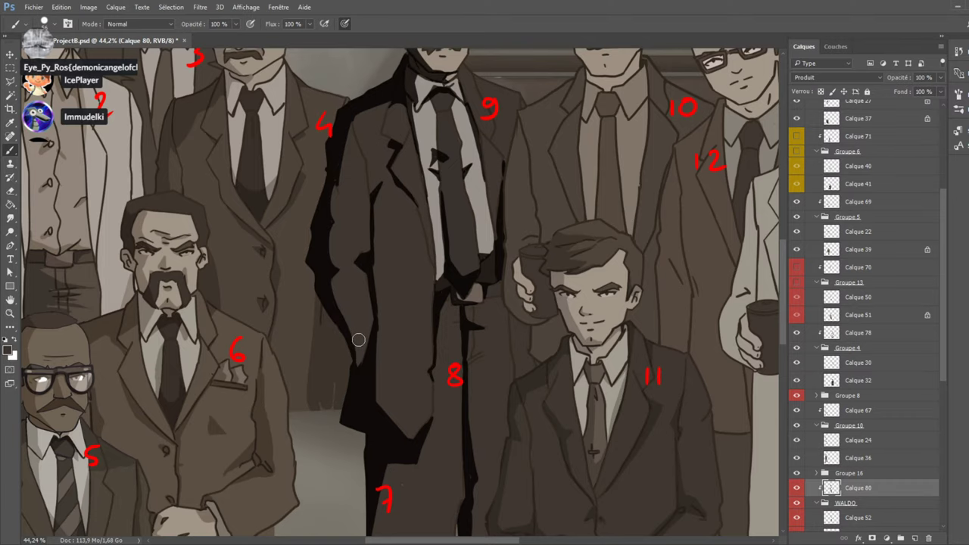
{"action": "scroll", "coordinate": [355, 341], "scroll_direction": "up", "scroll_amount": 3}
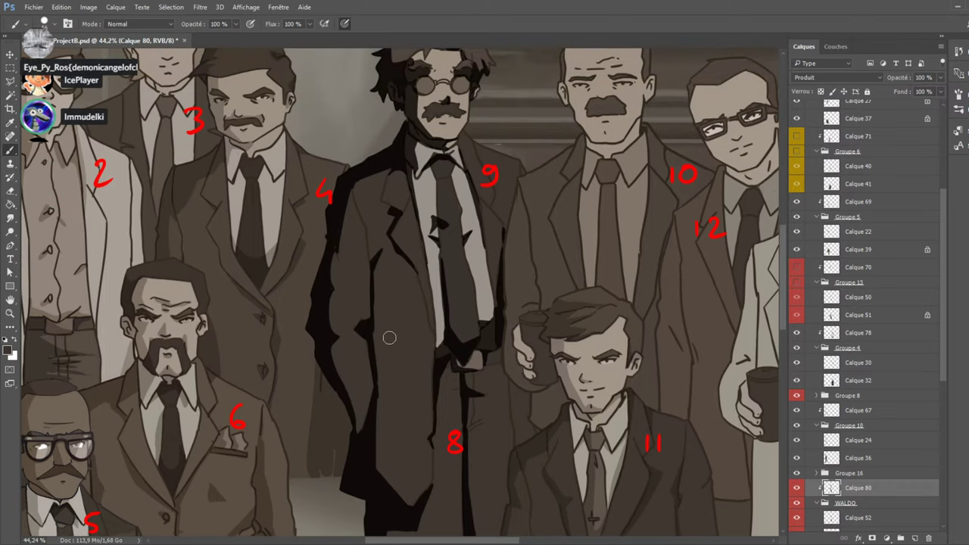
{"action": "scroll", "coordinate": [450, 368], "scroll_direction": "down", "scroll_amount": 5}
{"action": "scroll", "coordinate": [452, 338], "scroll_direction": "down", "scroll_amount": 2}
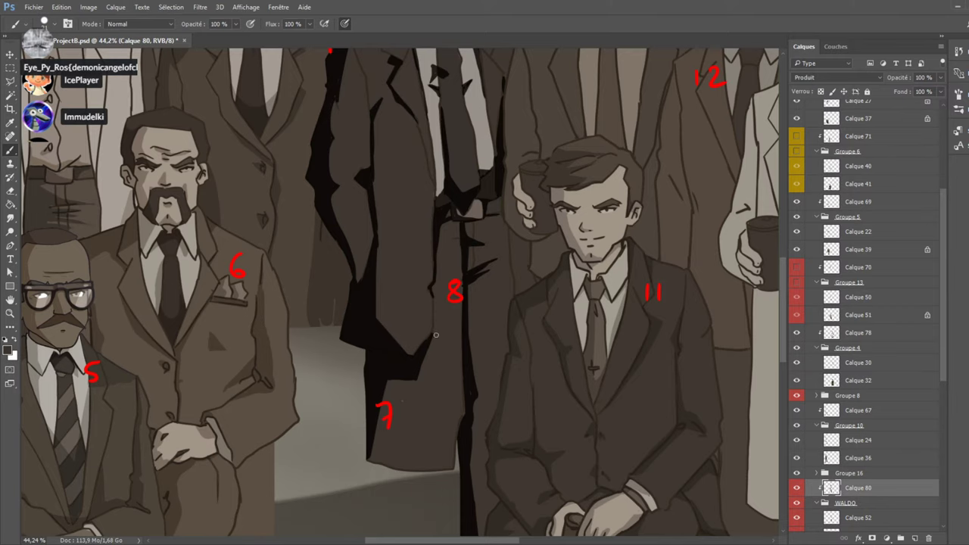
Add a small shadow at the lapel notch of figure 9's jacket on the side facing figure 10.
{"action": "scroll", "coordinate": [452, 229], "scroll_direction": "down", "scroll_amount": 5}
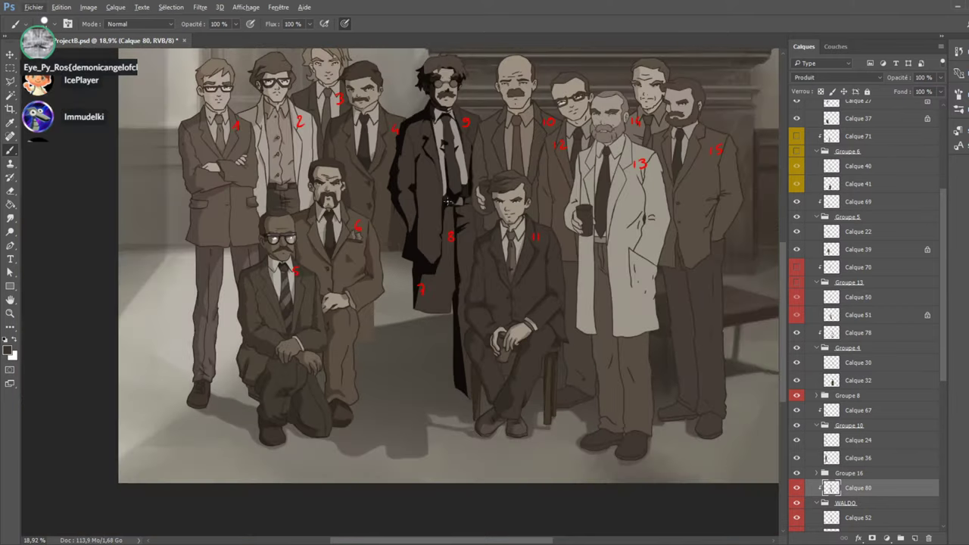
{"action": "scroll", "coordinate": [452, 229], "scroll_direction": "up", "scroll_amount": 3}
{"action": "scroll", "coordinate": [454, 135], "scroll_direction": "up", "scroll_amount": 4}
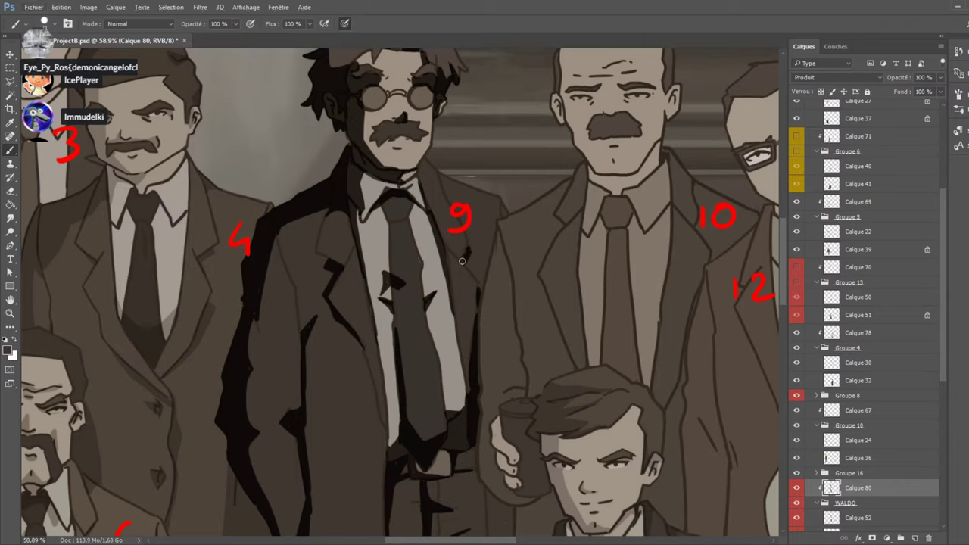
{"action": "left_click_drag", "start_coordinate": [470, 256], "coordinate": [468, 240]}
Hide figure 10's Groupe 16 and return to Calque 80 for shading figure 9.
{"action": "left_click", "coordinate": [527, 246], "text": "ctrl"}
{"action": "left_click", "coordinate": [797, 473]}
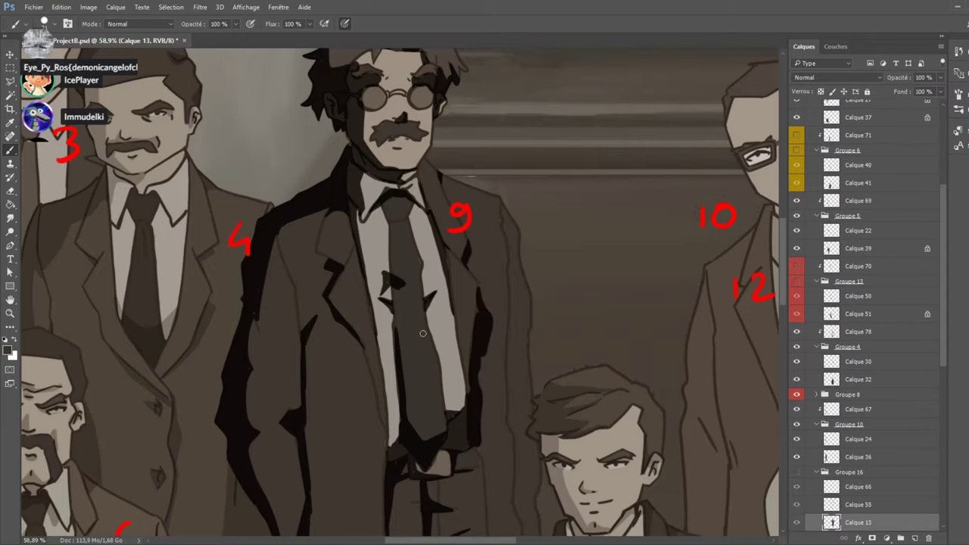
{"action": "key", "text": "ctrl+alt+shift+n"}
{"action": "scroll", "coordinate": [556, 327], "scroll_direction": "down", "scroll_amount": 2}
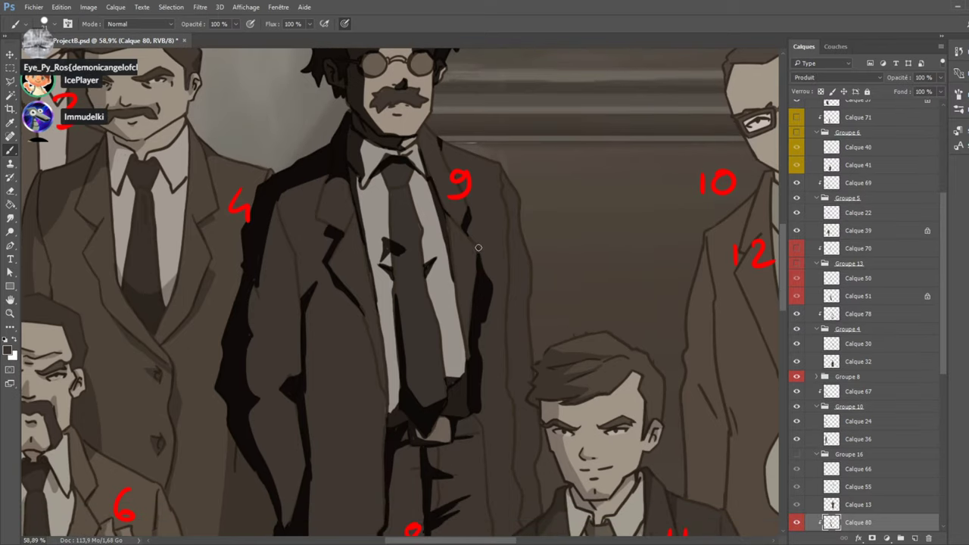
Paint shadows along figure 9's jacket opening and down the sleeve seam on the side facing figure 10.
{"action": "mouse_move", "coordinate": [478, 248]}
{"action": "left_mouse_down"}
{"action": "mouse_move", "coordinate": [490, 280]}
{"action": "mouse_move", "coordinate": [491, 242]}
{"action": "mouse_move", "coordinate": [477, 357]}
{"action": "left_mouse_up"}
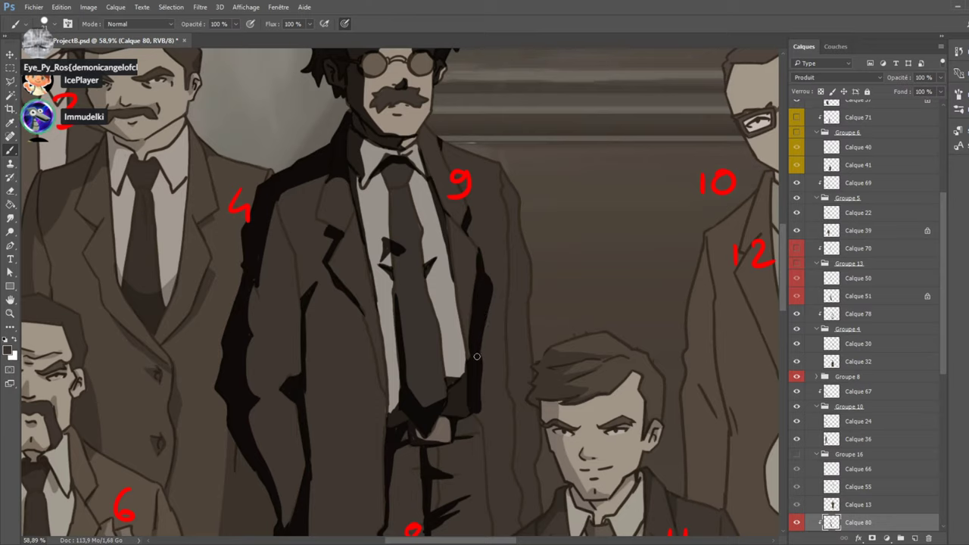
{"action": "mouse_move", "coordinate": [503, 170]}
{"action": "left_mouse_down"}
{"action": "mouse_move", "coordinate": [509, 246]}
{"action": "mouse_move", "coordinate": [506, 192]}
{"action": "left_mouse_up"}
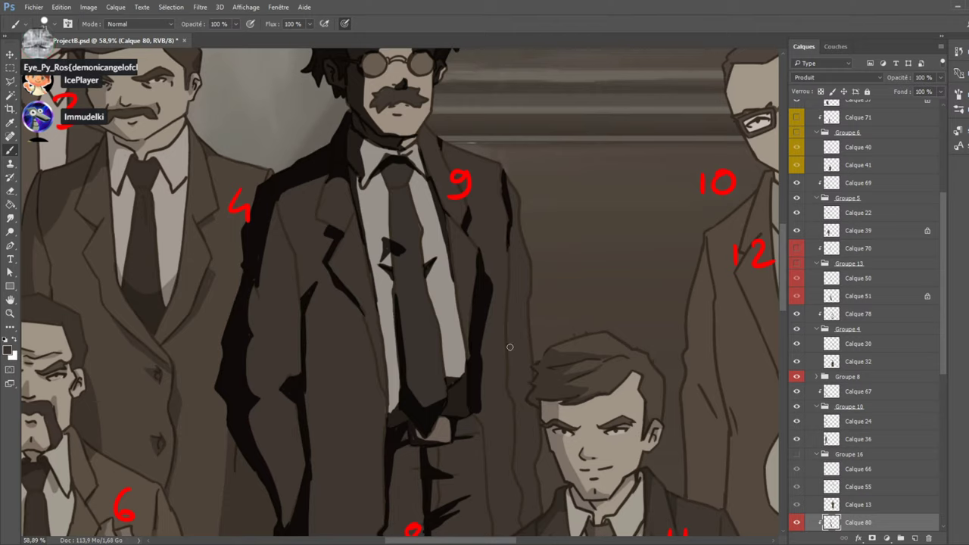
{"action": "left_click_drag", "start_coordinate": [509, 334], "coordinate": [511, 388]}
{"action": "left_click_drag", "start_coordinate": [507, 319], "coordinate": [516, 435]}
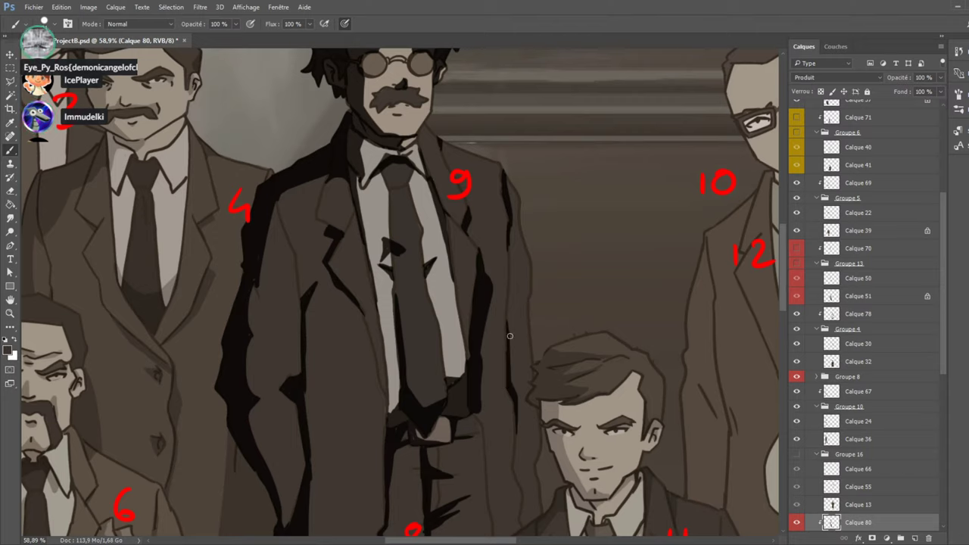
{"action": "left_click_drag", "start_coordinate": [518, 390], "coordinate": [518, 440]}
{"action": "left_click_drag", "start_coordinate": [517, 365], "coordinate": [507, 318]}
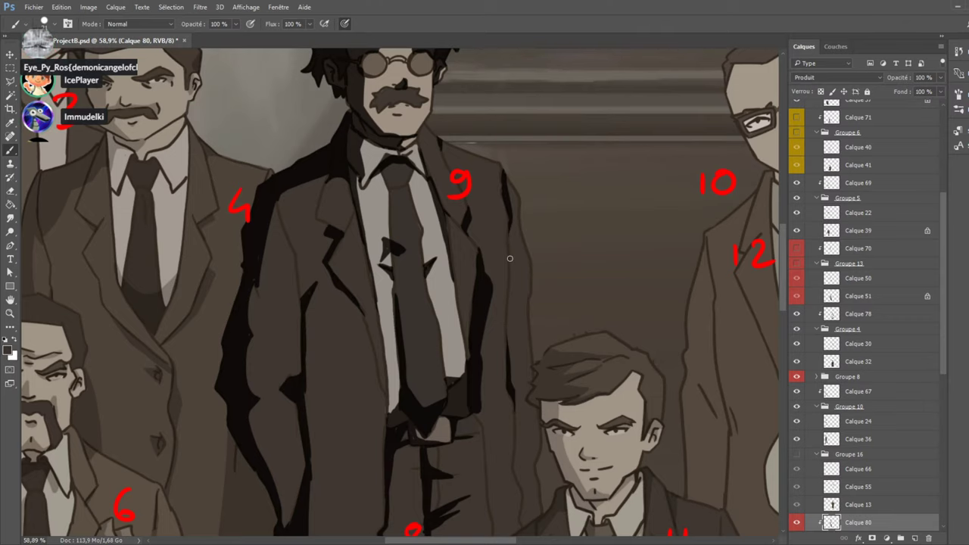
Paint a thin shadow between figure 9's trousers and the inner jacket edge just below the belt.
{"action": "scroll", "coordinate": [447, 192], "scroll_direction": "down", "scroll_amount": 5}
{"action": "scroll", "coordinate": [425, 407], "scroll_direction": "up", "scroll_amount": 4}
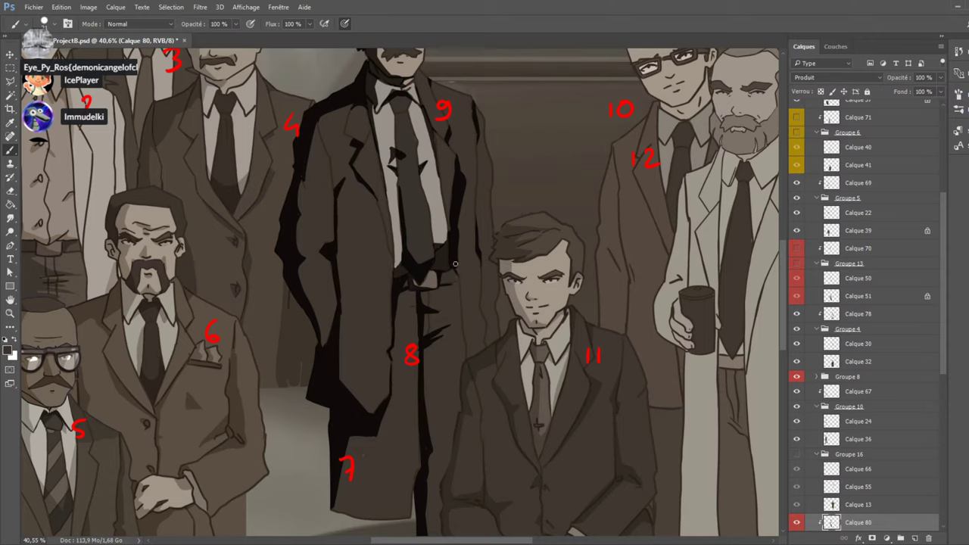
{"action": "left_click_drag", "start_coordinate": [461, 304], "coordinate": [461, 325]}
{"action": "scroll", "coordinate": [449, 328], "scroll_direction": "down", "scroll_amount": 3}
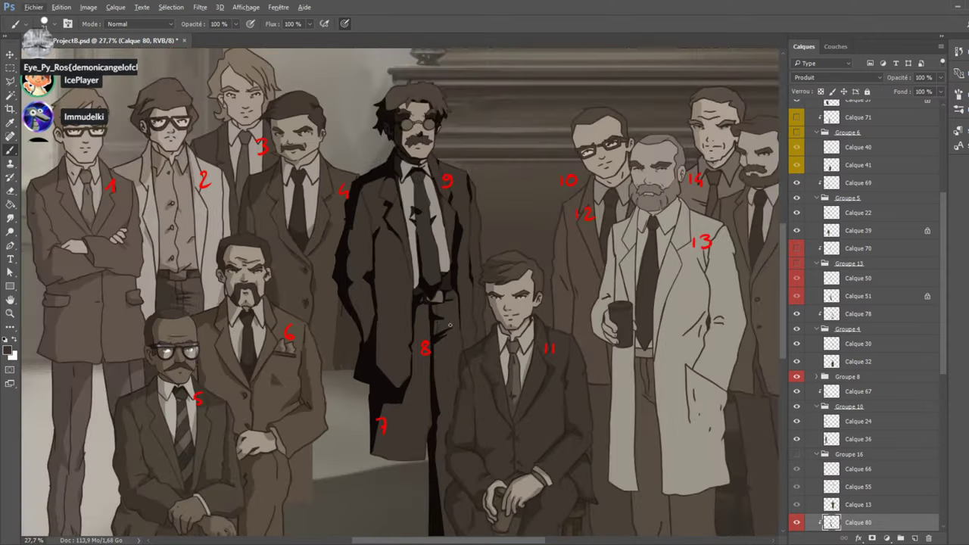
Hide figure 11's Groupe 4 with its clipped Calque 78, and return to Calque 80.
{"action": "scroll", "coordinate": [796, 240], "scroll_direction": "up", "scroll_amount": 5}
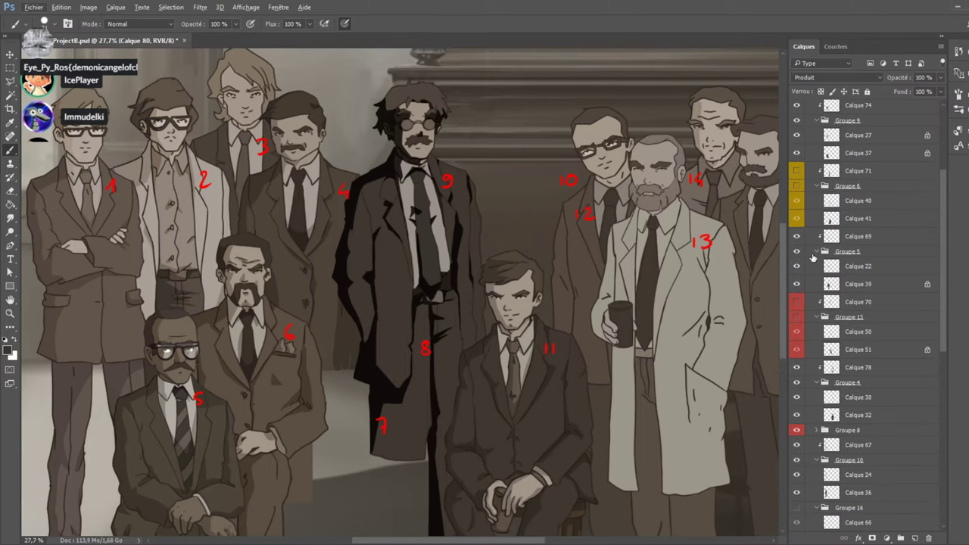
{"action": "left_click", "coordinate": [796, 167]}
{"action": "left_click", "coordinate": [797, 168]}
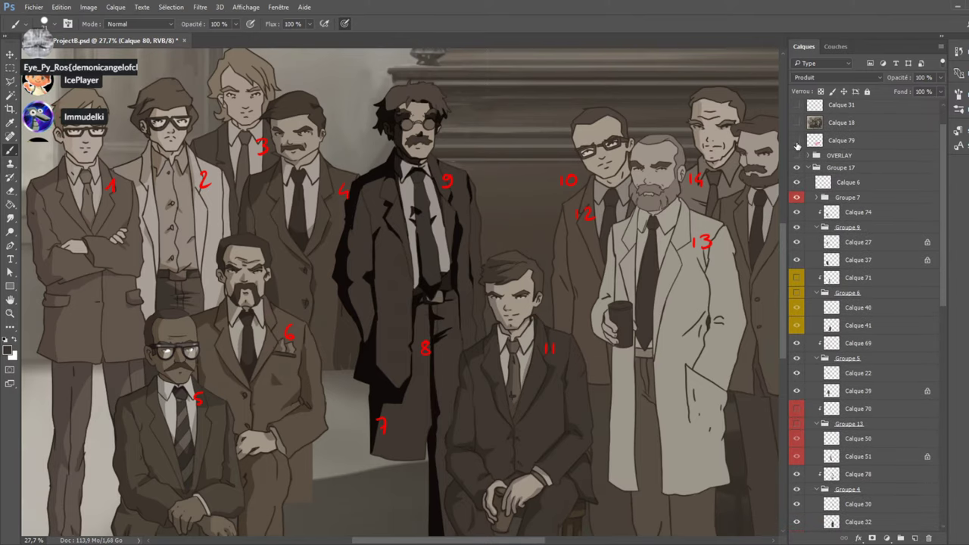
{"action": "left_click", "coordinate": [858, 522]}
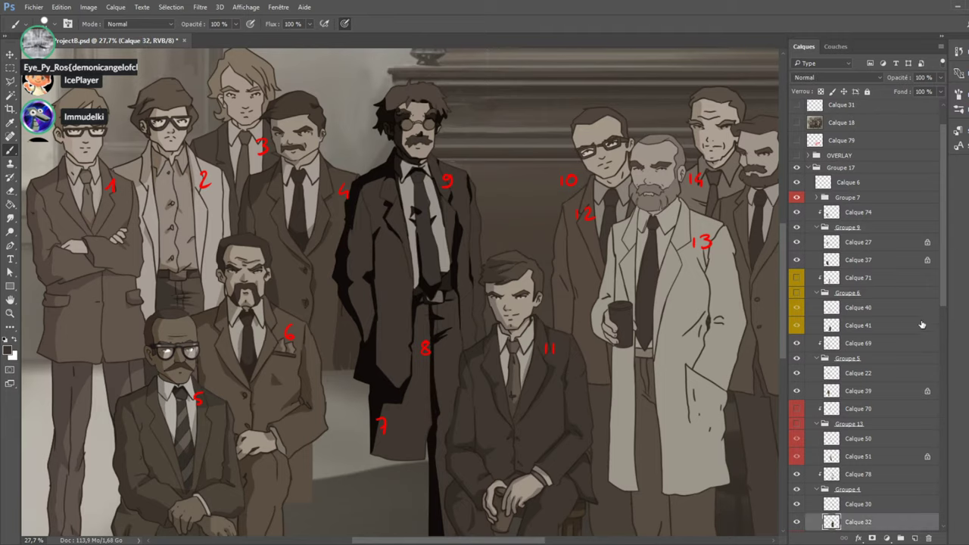
{"action": "scroll", "coordinate": [803, 454], "scroll_direction": "down", "scroll_amount": 1}
{"action": "left_click", "coordinate": [797, 421]}
{"action": "scroll", "coordinate": [401, 319], "scroll_direction": "up", "scroll_amount": 3}
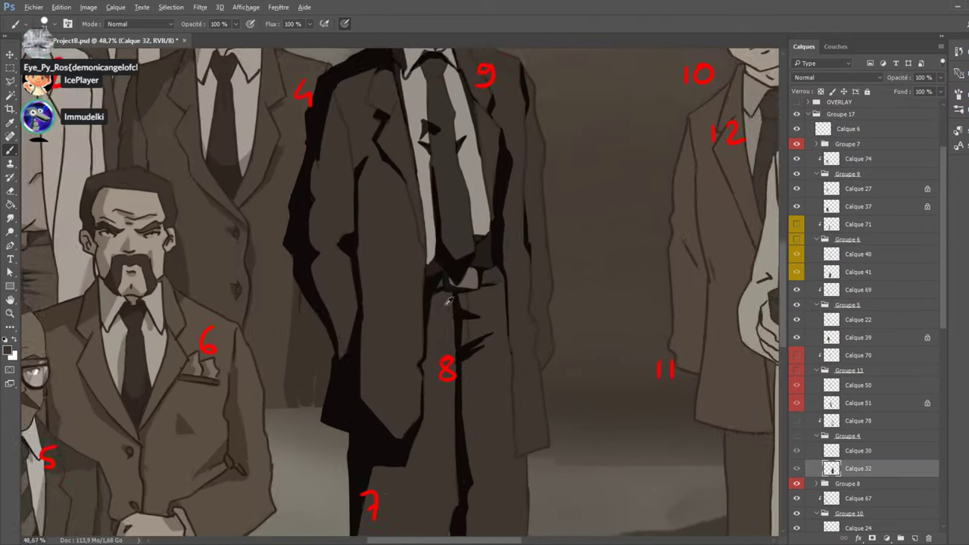
{"action": "left_click", "coordinate": [645, 244], "text": "ctrl"}
{"action": "scroll", "coordinate": [826, 424], "scroll_direction": "down", "scroll_amount": 3}
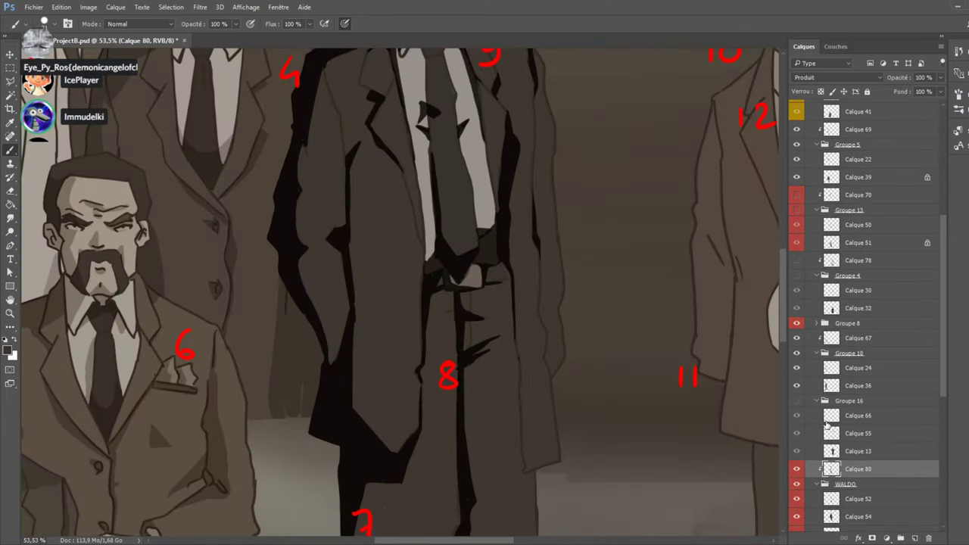
Shade figure 9's lower sleeve and cuff facing figure 10, and continue the shadow down the jacket edge to the hem.
{"action": "mouse_move", "coordinate": [540, 281]}
{"action": "left_mouse_down"}
{"action": "mouse_move", "coordinate": [547, 356]}
{"action": "mouse_move", "coordinate": [553, 376]}
{"action": "mouse_move", "coordinate": [546, 323]}
{"action": "mouse_move", "coordinate": [558, 357]}
{"action": "left_mouse_up"}
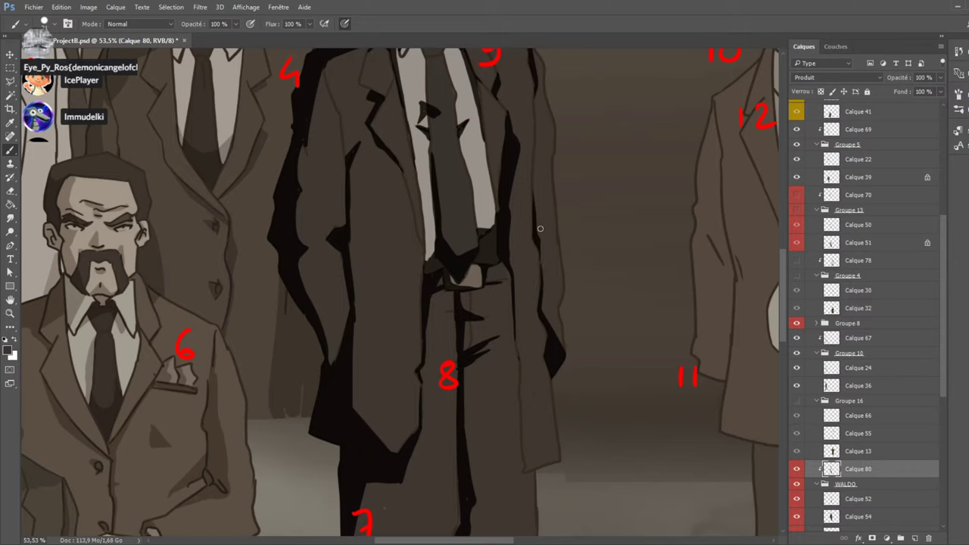
{"action": "left_click_drag", "start_coordinate": [530, 321], "coordinate": [538, 331]}
{"action": "mouse_move", "coordinate": [536, 427]}
{"action": "left_mouse_down"}
{"action": "mouse_move", "coordinate": [527, 472]}
{"action": "mouse_move", "coordinate": [521, 393]}
{"action": "mouse_move", "coordinate": [526, 451]}
{"action": "mouse_move", "coordinate": [548, 472]}
{"action": "mouse_move", "coordinate": [529, 456]}
{"action": "mouse_move", "coordinate": [528, 473]}
{"action": "mouse_move", "coordinate": [552, 465]}
{"action": "left_mouse_up"}
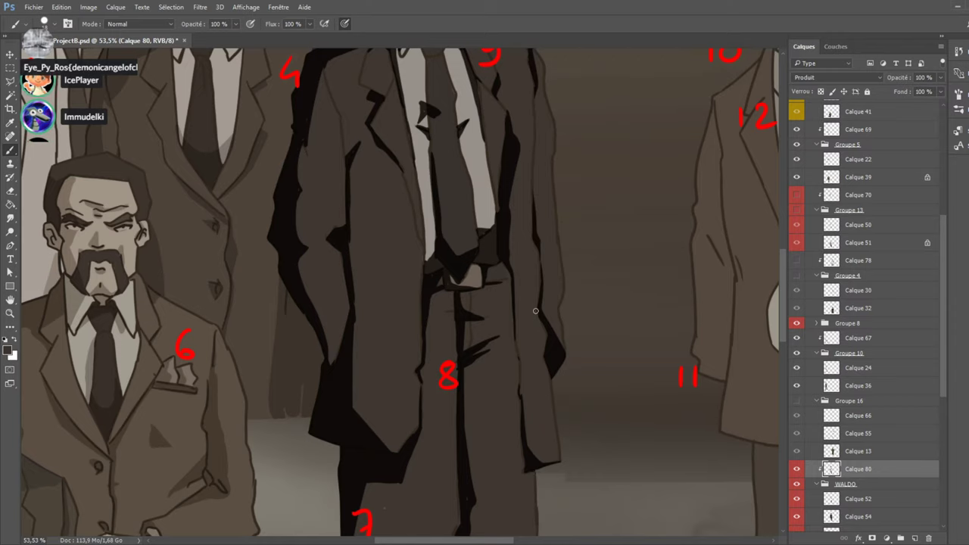
Set the opacity of Calque 80 to 30% and switch to the Rectangular Marquee tool.
{"action": "scroll", "coordinate": [535, 310], "scroll_direction": "down", "scroll_amount": 5}
{"action": "scroll", "coordinate": [556, 274], "scroll_direction": "up", "scroll_amount": 3}
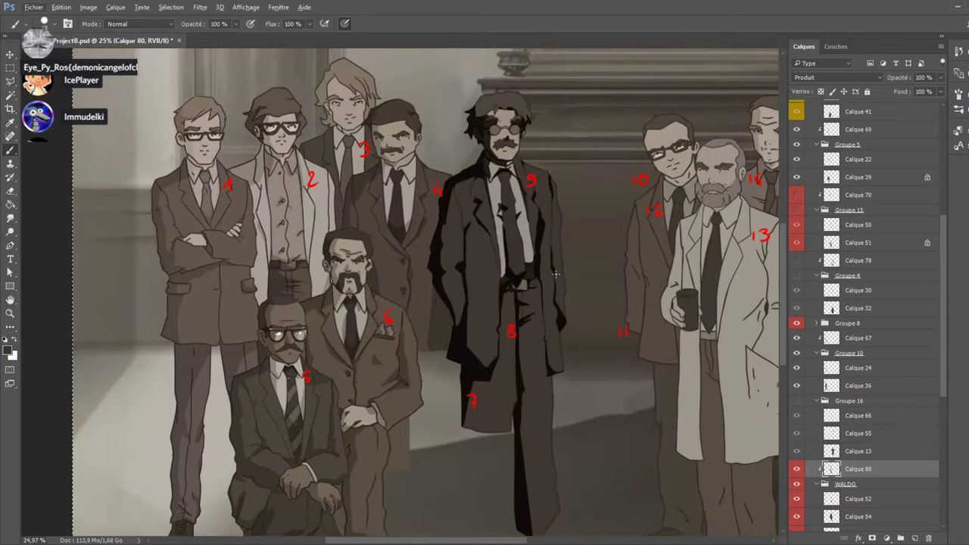
{"action": "scroll", "coordinate": [556, 274], "scroll_direction": "up", "scroll_amount": 3}
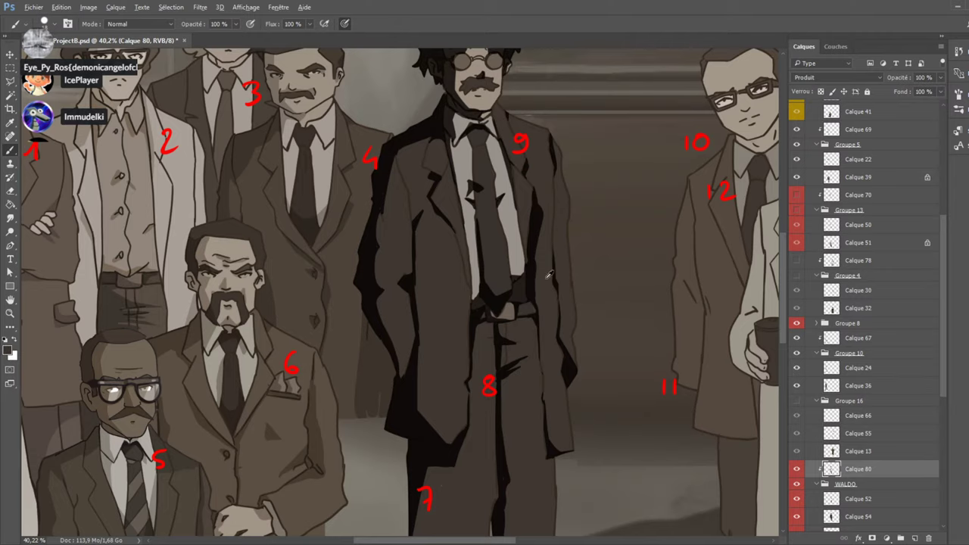
{"action": "scroll", "coordinate": [310, 227], "scroll_direction": "down", "scroll_amount": 4}
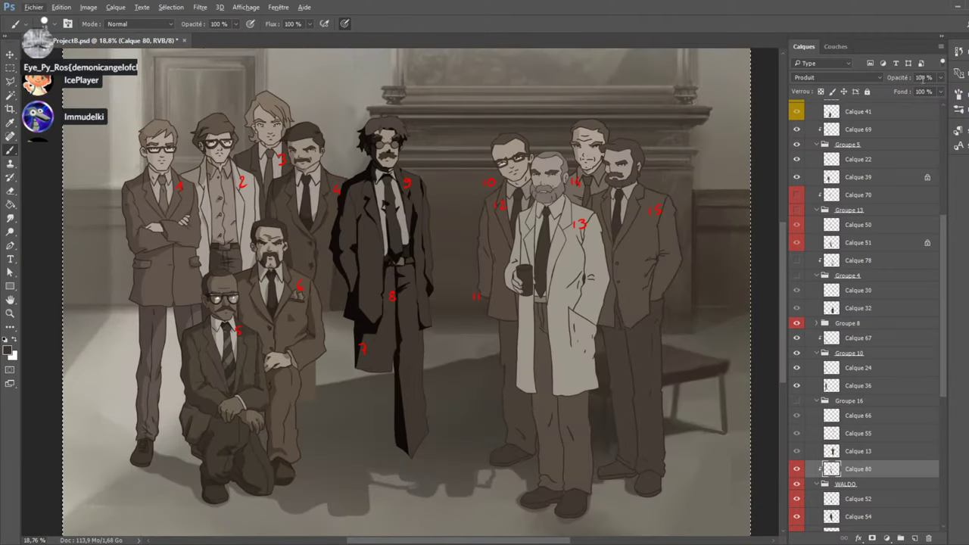
{"action": "left_click_drag", "start_coordinate": [899, 82], "coordinate": [846, 83]}
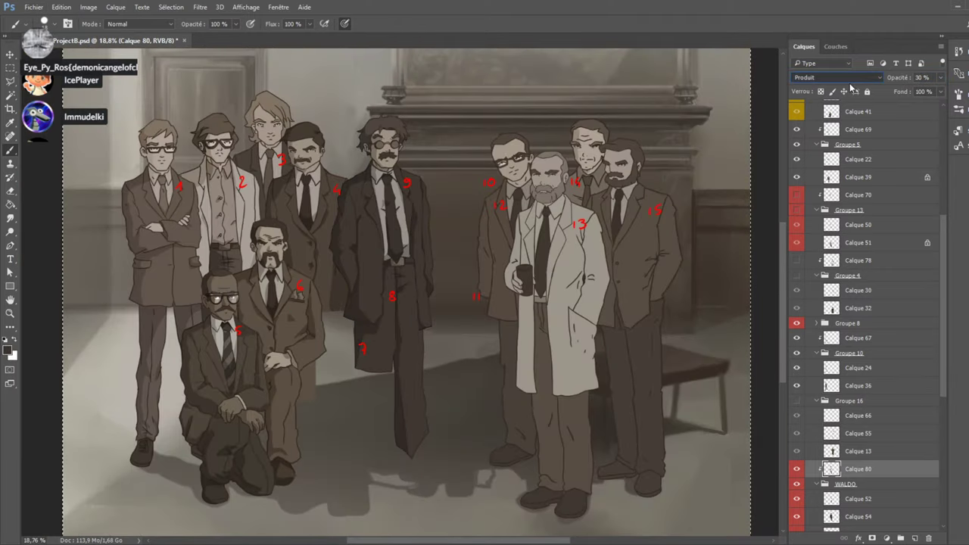
{"action": "left_click", "coordinate": [12, 68]}
{"action": "scroll", "coordinate": [360, 234], "scroll_direction": "up", "scroll_amount": 5}
{"action": "scroll", "coordinate": [858, 267], "scroll_direction": "up", "scroll_amount": 5}
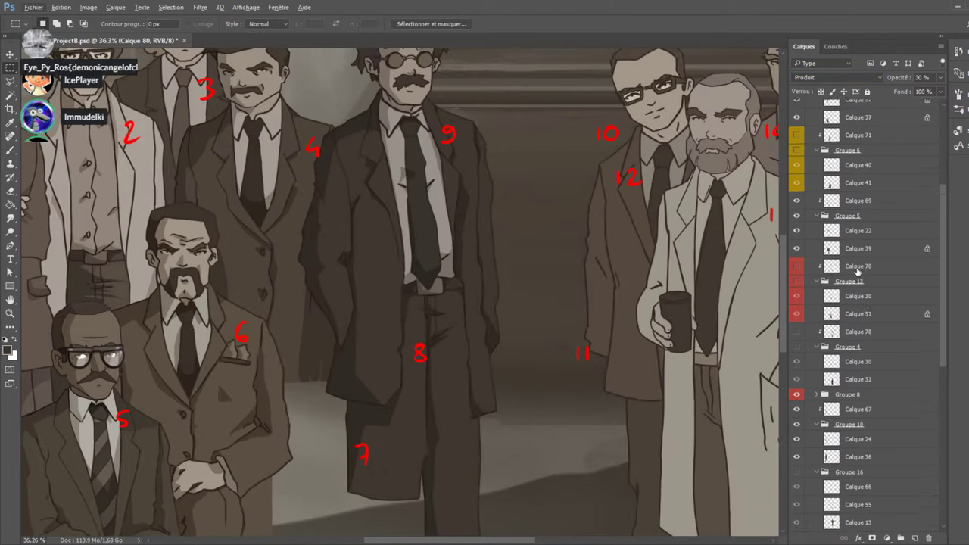
Compare figure 9's finished jacket and trouser shading with the Calque 18 reference by showing and hiding it repeatedly.
{"action": "scroll", "coordinate": [856, 266], "scroll_direction": "up", "scroll_amount": 2}
{"action": "left_click", "coordinate": [796, 162]}
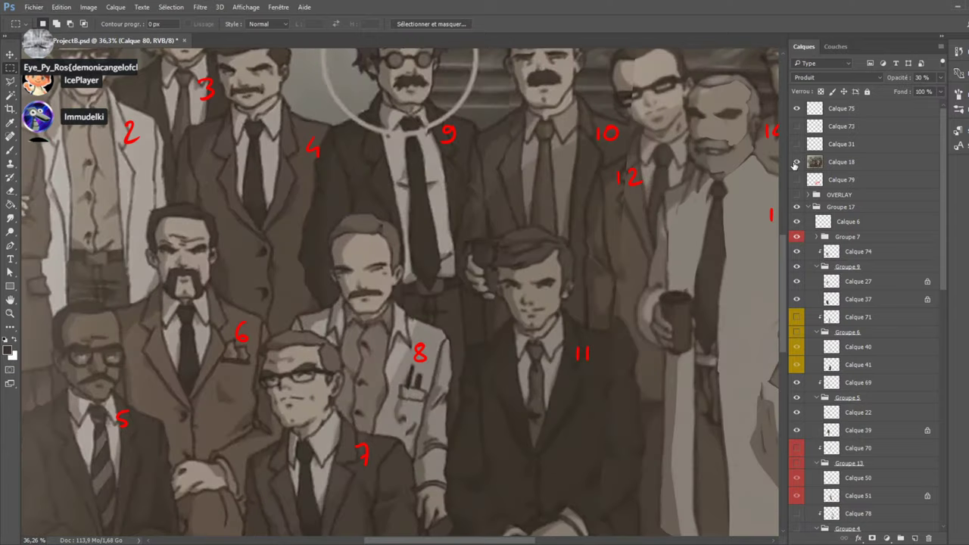
{"action": "left_click", "coordinate": [795, 162]}
{"action": "left_click", "coordinate": [796, 163]}
{"action": "left_click", "coordinate": [795, 163]}
{"action": "left_click", "coordinate": [796, 163]}
{"action": "left_click", "coordinate": [795, 163]}
{"action": "left_click", "coordinate": [795, 163]}
{"action": "left_click", "coordinate": [795, 163]}
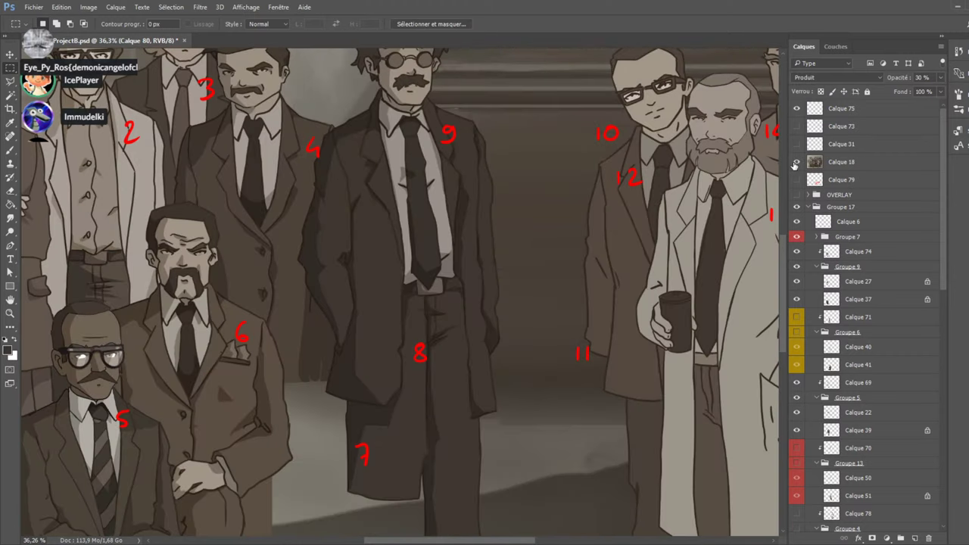
Check figure 9's suit shading against the Calque 18 reference by alternately showing and hiding that layer.
{"action": "left_click", "coordinate": [795, 163]}
{"action": "left_click", "coordinate": [795, 163]}
{"action": "left_click", "coordinate": [795, 163]}
{"action": "left_click", "coordinate": [795, 163]}
{"action": "left_click", "coordinate": [796, 163]}
{"action": "left_click", "coordinate": [796, 163]}
{"action": "left_click", "coordinate": [795, 163]}
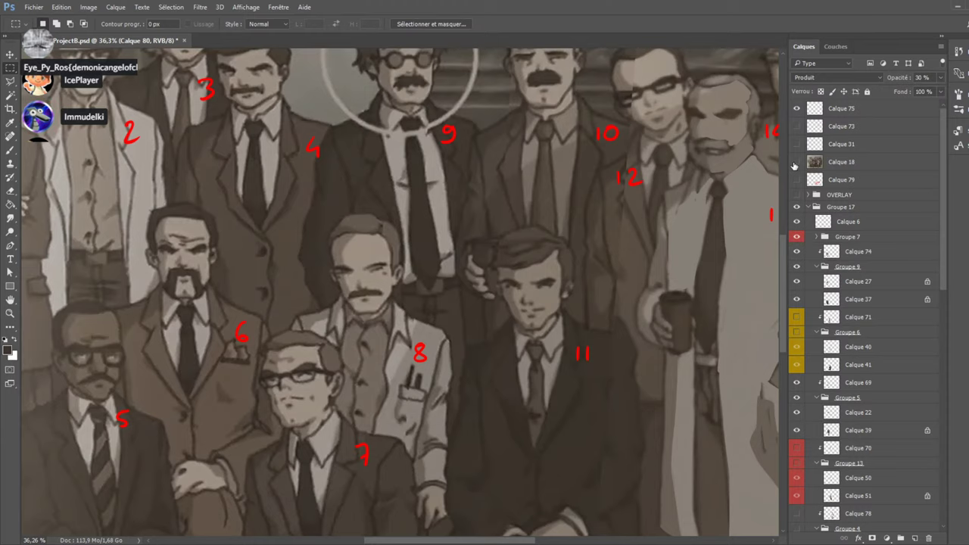
{"action": "left_click", "coordinate": [795, 163]}
Fit the whole illustration in view and compare the entire group with the Calque 18 reference by toggling its visibility.
{"action": "key", "text": "ctrl+0"}
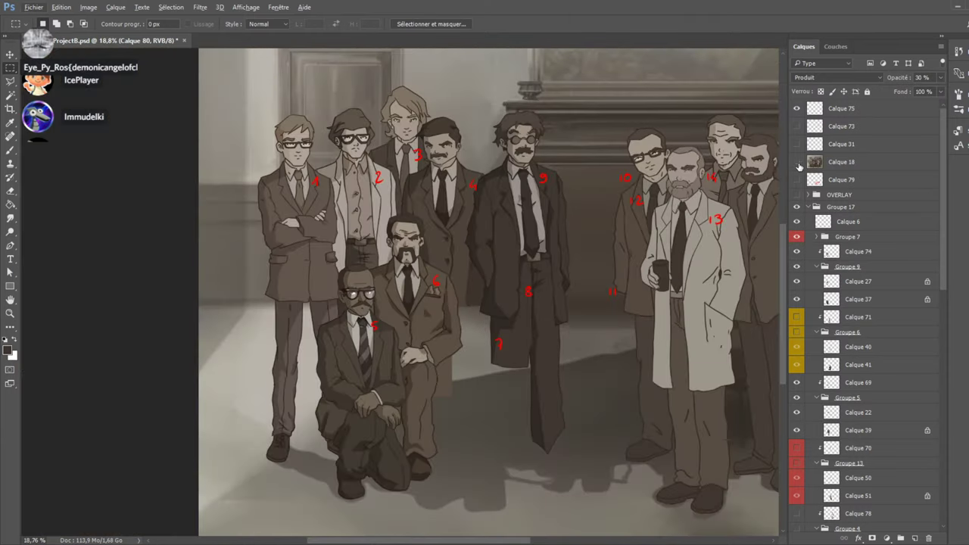
{"action": "left_click", "coordinate": [796, 163]}
{"action": "left_click", "coordinate": [796, 163]}
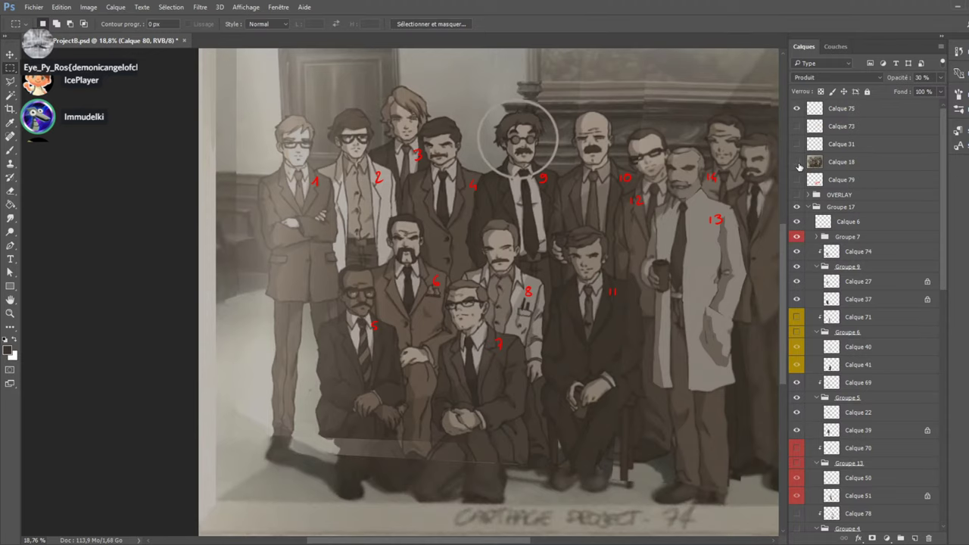
{"action": "left_click", "coordinate": [796, 162]}
{"action": "left_click", "coordinate": [796, 162]}
{"action": "left_click", "coordinate": [797, 162]}
{"action": "left_click", "coordinate": [796, 162]}
{"action": "left_click", "coordinate": [796, 162]}
{"action": "left_click", "coordinate": [796, 162]}
{"action": "left_click", "coordinate": [797, 162]}
{"action": "left_click", "coordinate": [797, 162]}
{"action": "left_click", "coordinate": [797, 162]}
{"action": "left_click", "coordinate": [797, 162]}
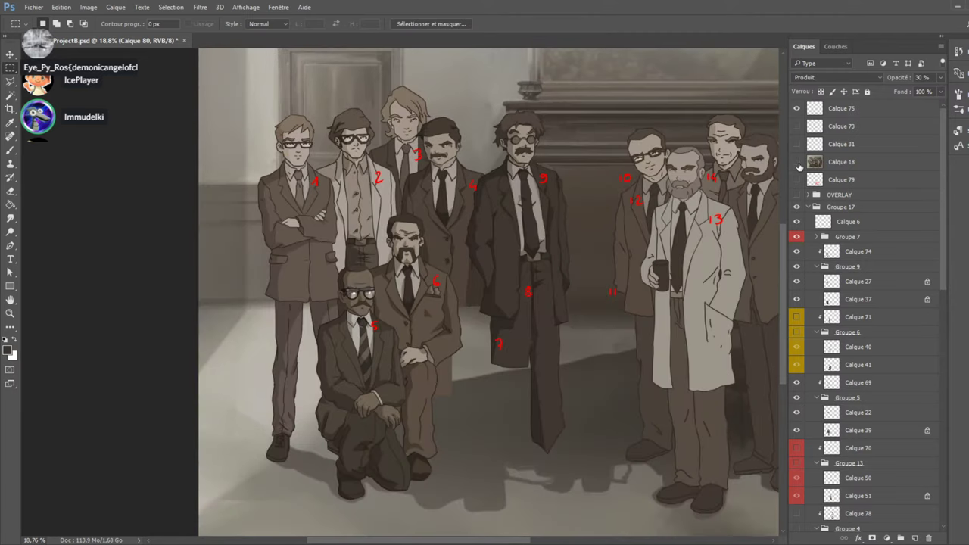
{"action": "left_click", "coordinate": [797, 162]}
{"action": "left_click", "coordinate": [796, 162]}
Collapse Groupe 9 and Groupe 6, and show figure 7's Groupe 6 with its clipped Calque 71.
{"action": "left_click", "coordinate": [817, 266]}
{"action": "left_click", "coordinate": [819, 296]}
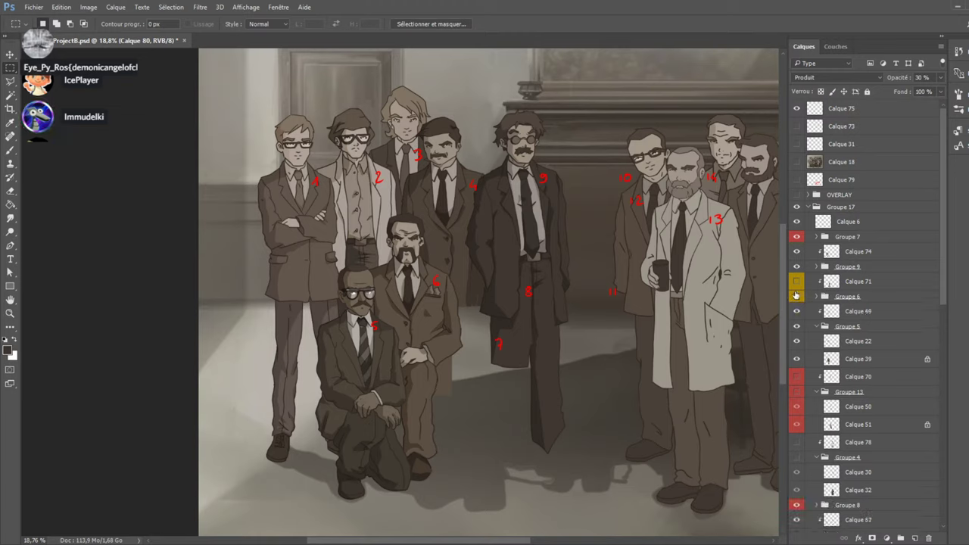
{"action": "left_click", "coordinate": [795, 296]}
{"action": "left_click", "coordinate": [795, 296]}
{"action": "left_click", "coordinate": [795, 296]}
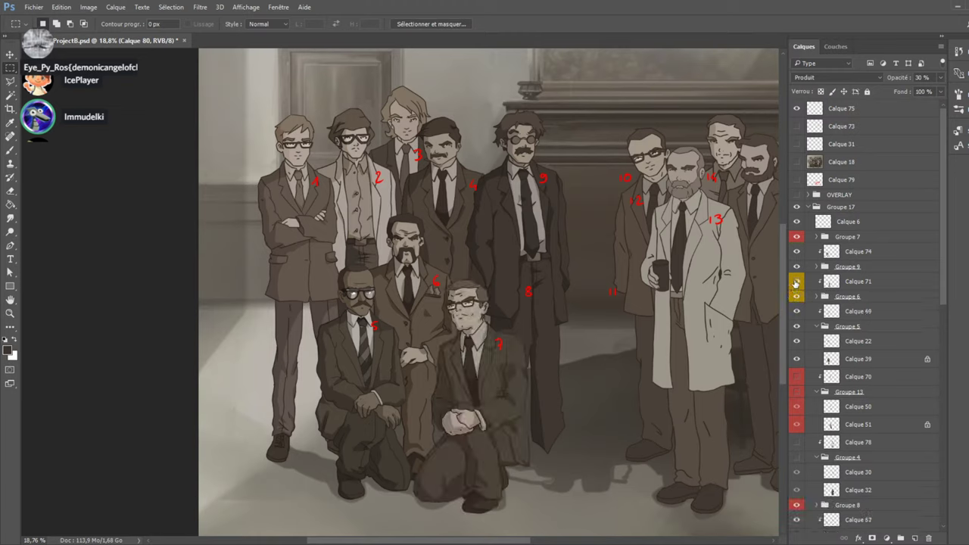
Collapse Groupe 13, Groupe 4, Groupe 10 and Groupe 16, and make figure 10's Groupe 16 visible.
{"action": "left_click", "coordinate": [818, 392]}
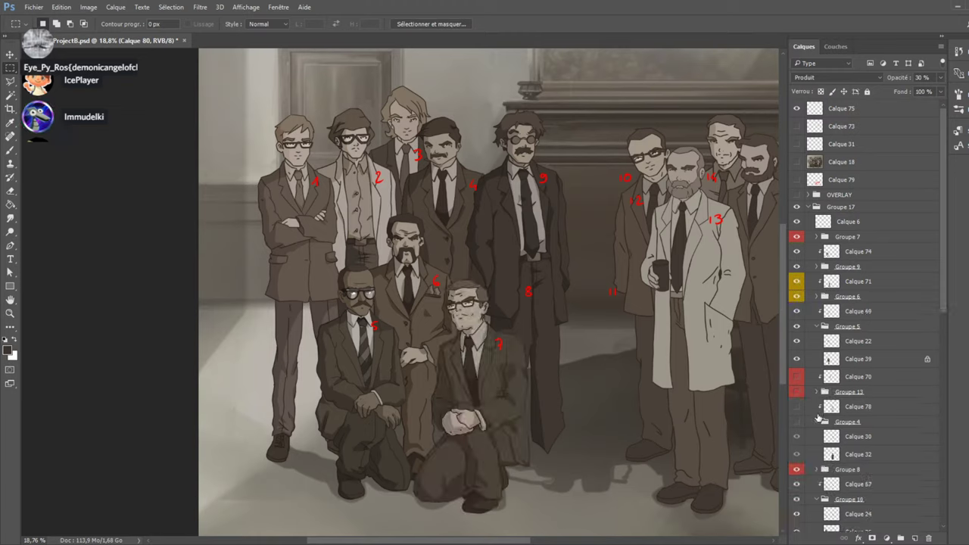
{"action": "left_click", "coordinate": [817, 422]}
{"action": "left_click", "coordinate": [797, 463]}
{"action": "left_click", "coordinate": [796, 463]}
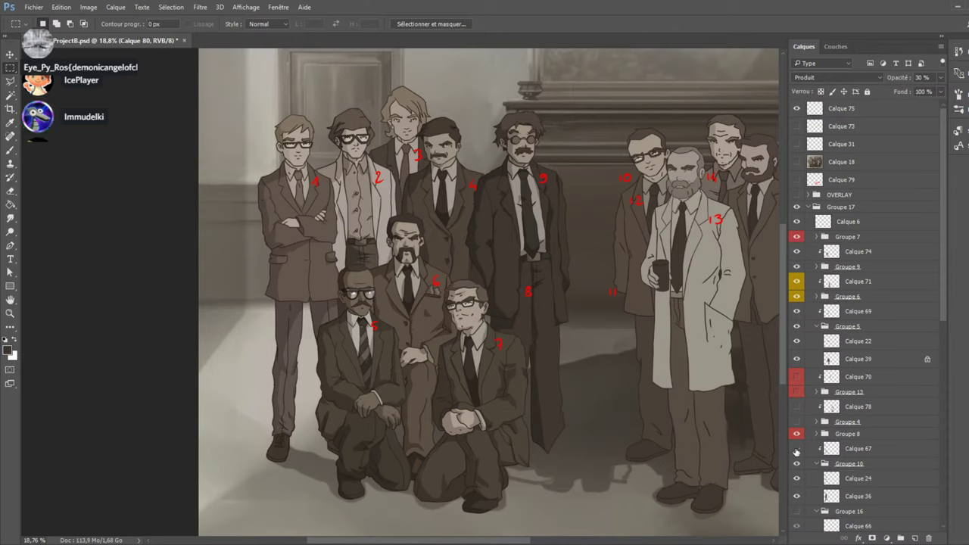
{"action": "left_click", "coordinate": [796, 463]}
{"action": "left_click", "coordinate": [797, 463]}
{"action": "left_click", "coordinate": [817, 463]}
{"action": "left_click", "coordinate": [817, 475]}
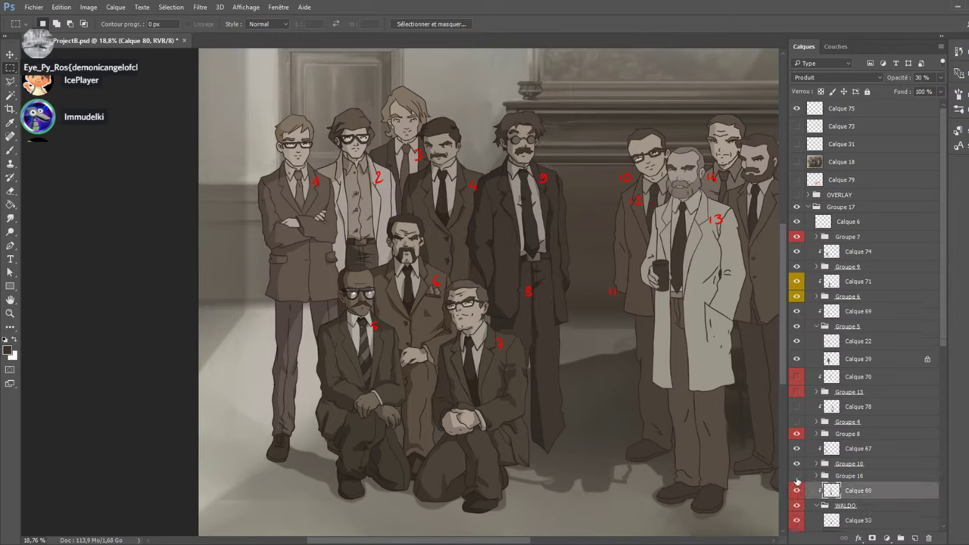
{"action": "left_click", "coordinate": [797, 475]}
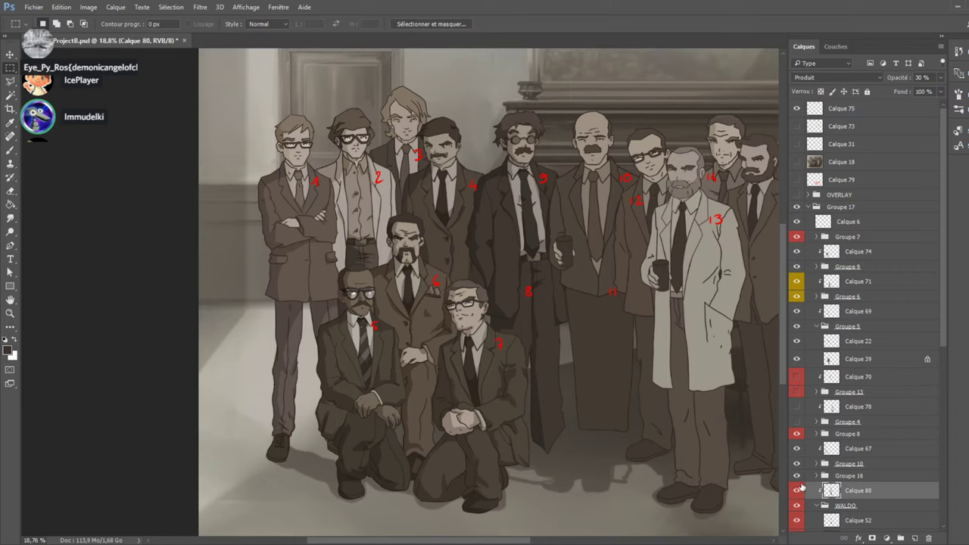
{"action": "left_click", "coordinate": [797, 490]}
{"action": "left_click", "coordinate": [796, 490]}
Create a new layer for figure 10's shading and place it directly above Groupe 16 as a clipping mask.
{"action": "scroll", "coordinate": [623, 129], "scroll_direction": "up", "scroll_amount": 1}
{"action": "scroll", "coordinate": [630, 149], "scroll_direction": "up", "scroll_amount": 1}
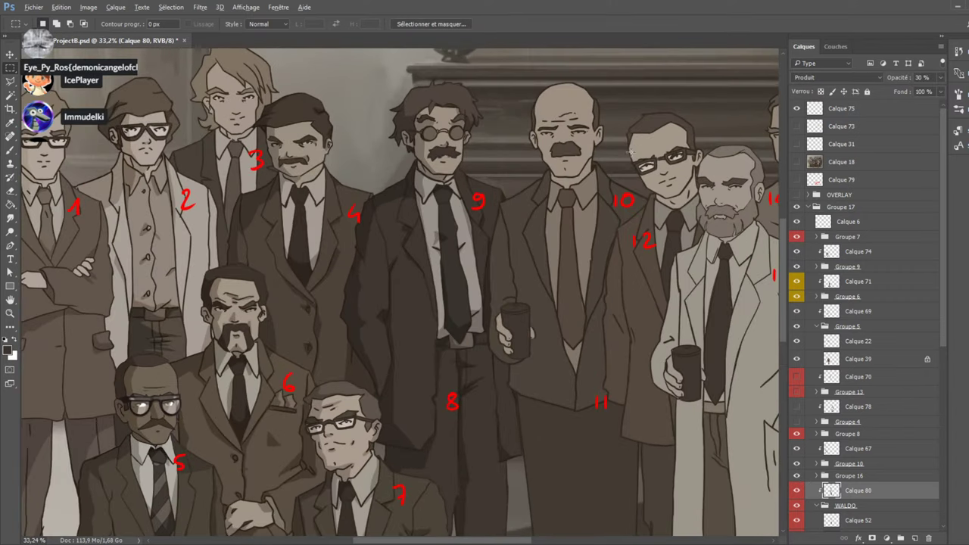
{"action": "left_click", "coordinate": [836, 476]}
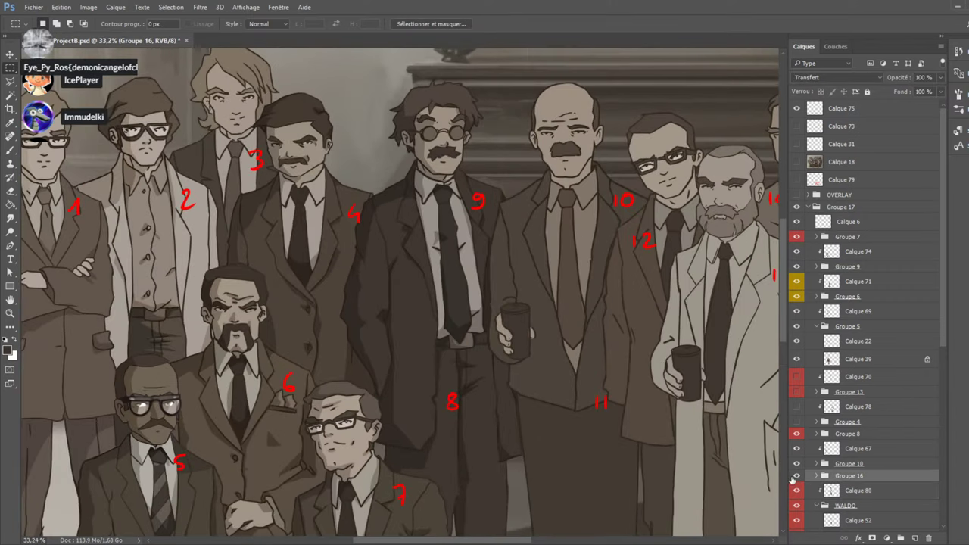
{"action": "left_click", "coordinate": [554, 345], "text": "ctrl"}
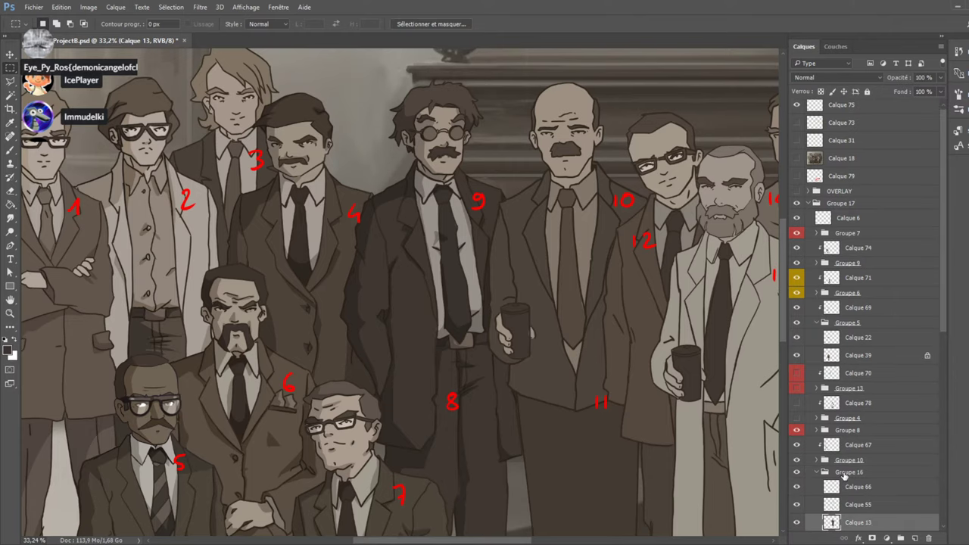
{"action": "left_click", "coordinate": [844, 475]}
{"action": "left_click", "coordinate": [915, 537]}
{"action": "key", "text": "ctrl+alt+g"}
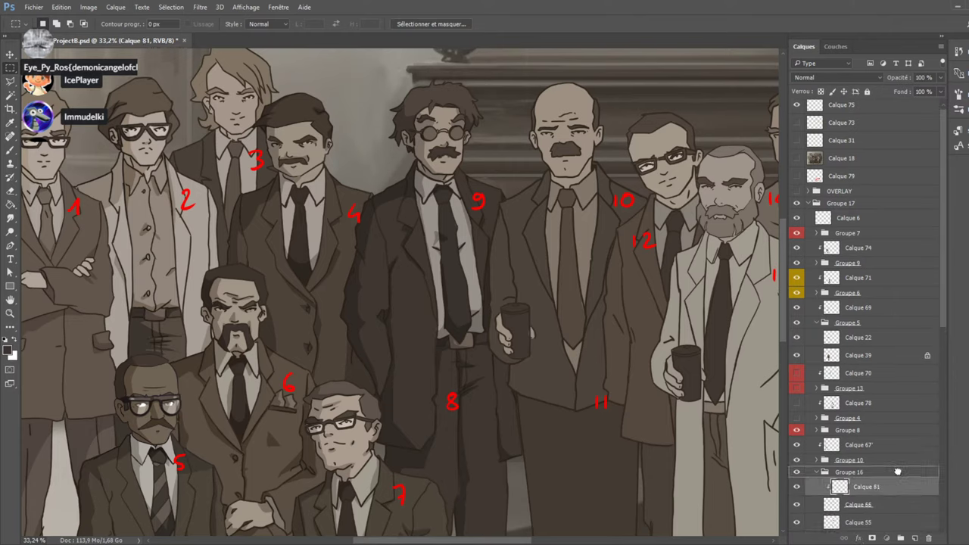
{"action": "left_click_drag", "start_coordinate": [897, 472], "coordinate": [900, 469]}
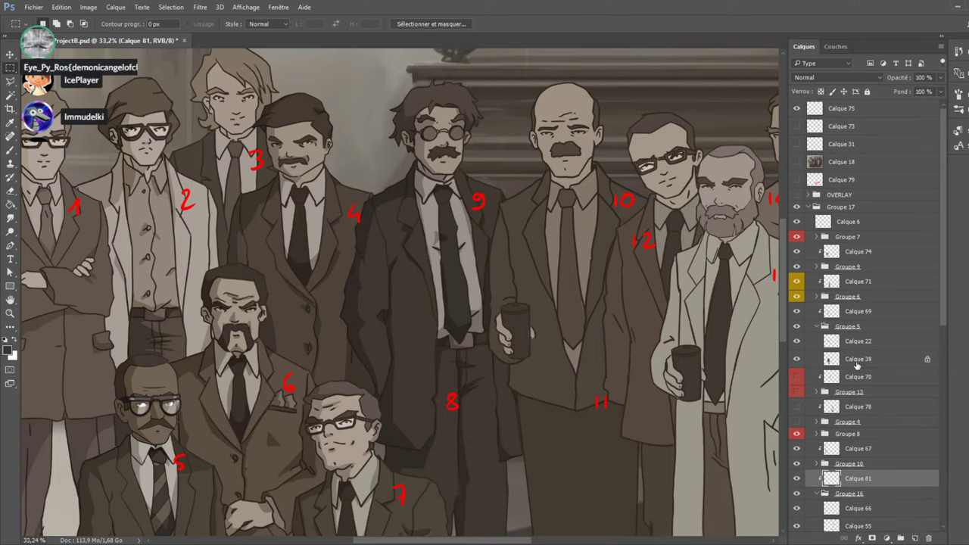
Activate the Brush tool and examine the shadows on figure 10 in the Calque 18 reference, leaving the reference hidden.
{"action": "left_click", "coordinate": [796, 162]}
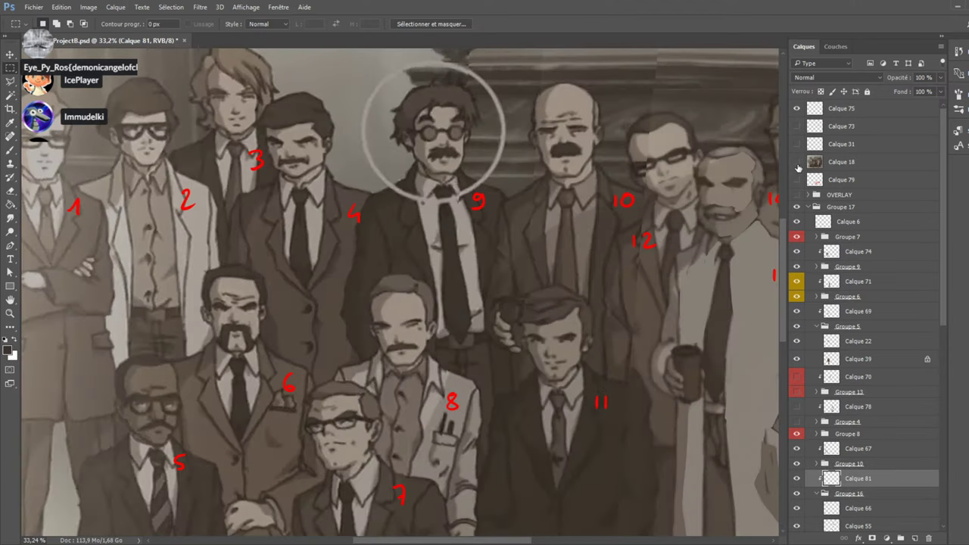
{"action": "left_click", "coordinate": [796, 162]}
{"action": "key", "text": "b"}
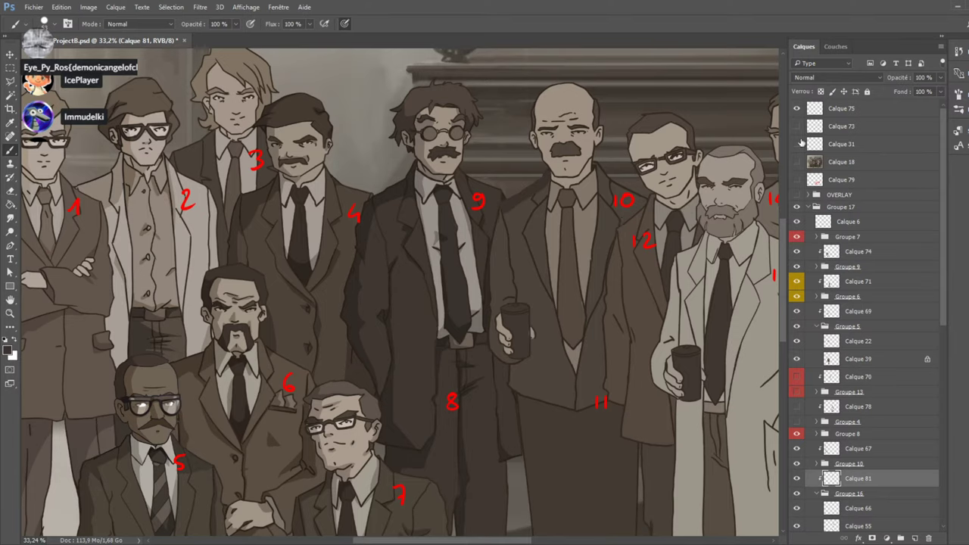
{"action": "left_click", "coordinate": [797, 162]}
{"action": "left_click", "coordinate": [796, 167]}
{"action": "left_click", "coordinate": [796, 167]}
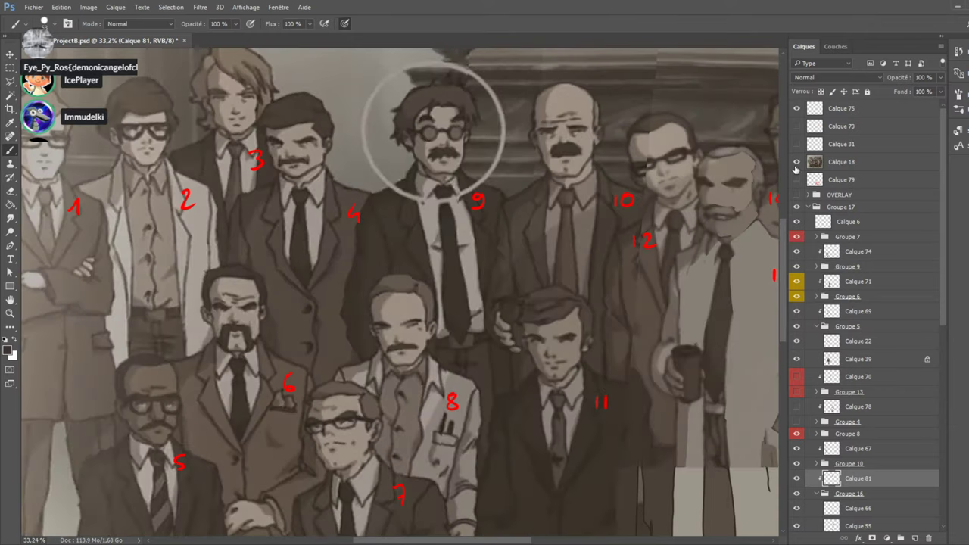
{"action": "left_click", "coordinate": [796, 164]}
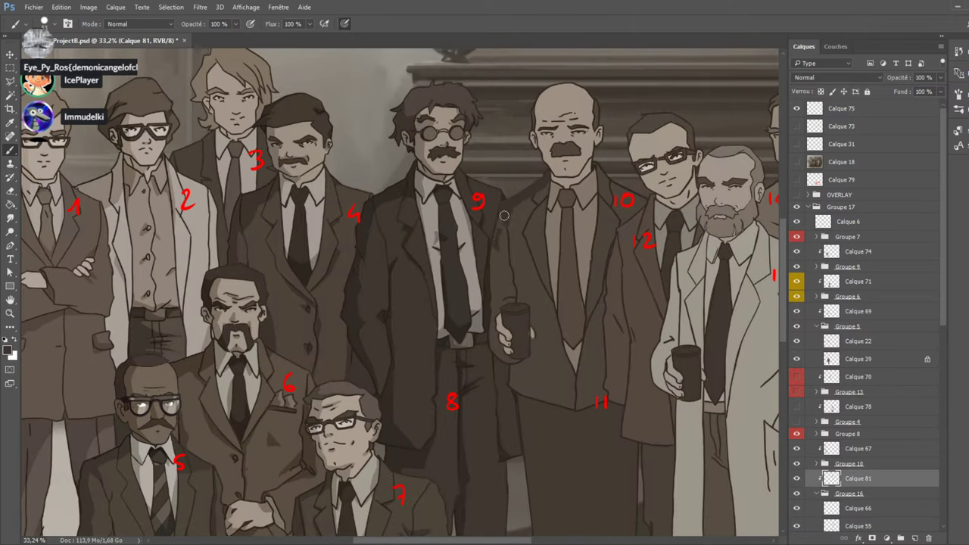
{"action": "left_click", "coordinate": [796, 165]}
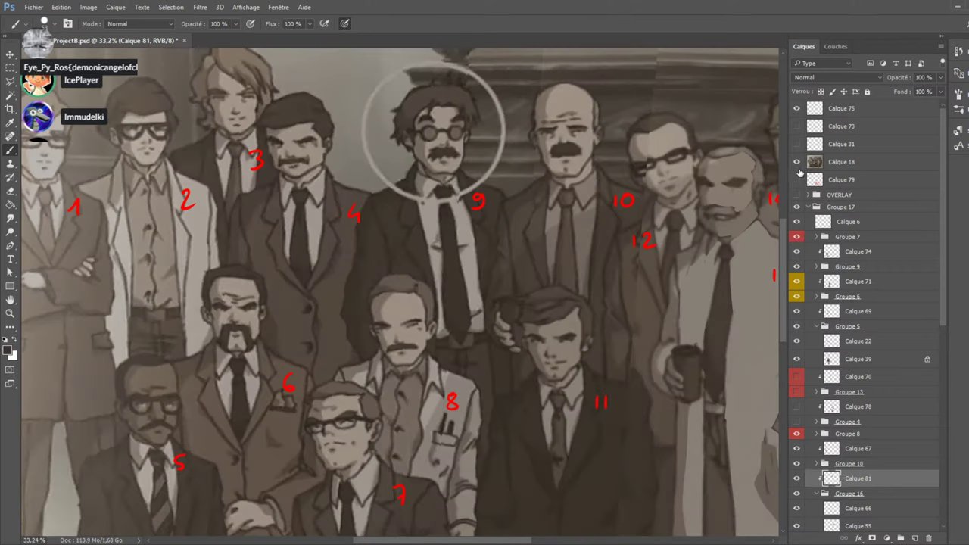
{"action": "left_click", "coordinate": [796, 164]}
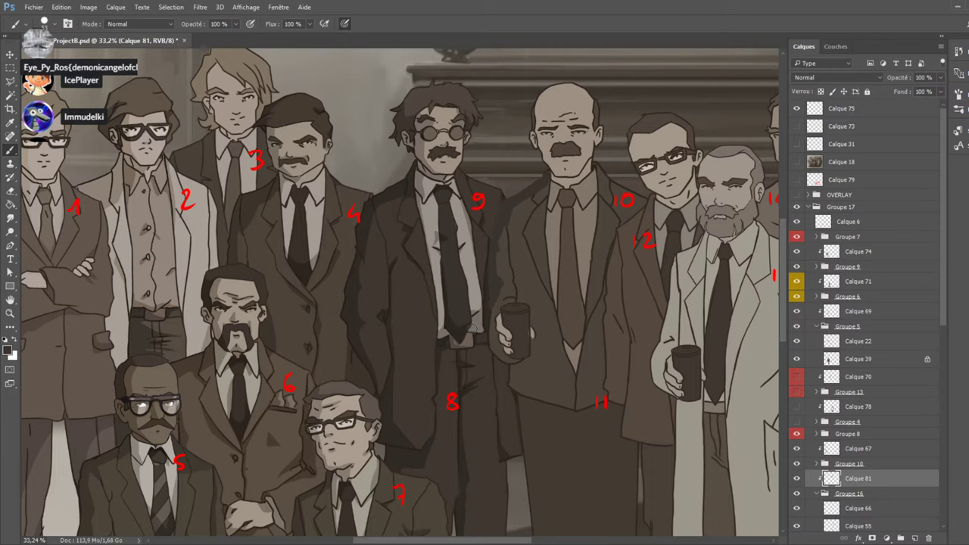
Paint a shadow along figure 10's shoulder and sleeve beside figure 9, with Calque 81 set to Produit at 35% opacity.
{"action": "scroll", "coordinate": [446, 303], "scroll_direction": "down", "scroll_amount": 1}
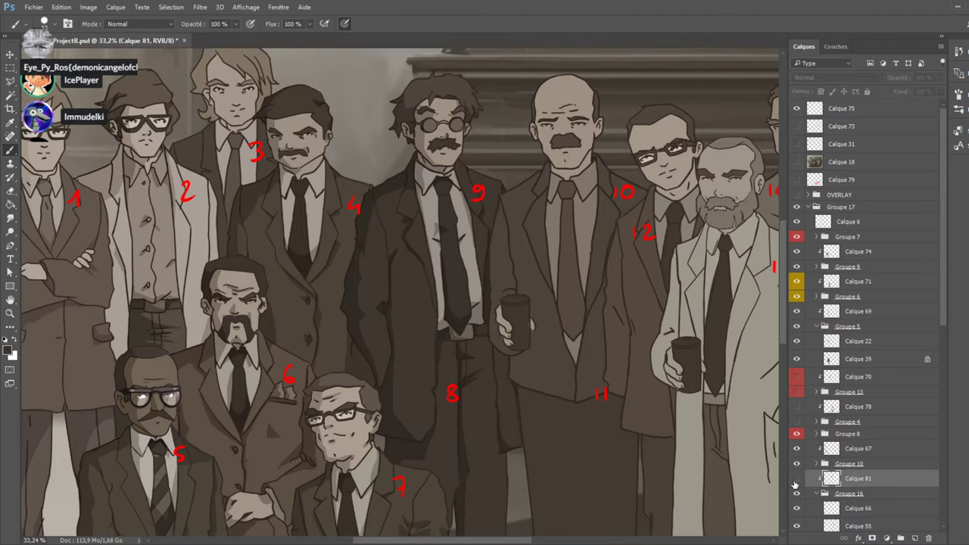
{"action": "left_click", "coordinate": [797, 478]}
{"action": "left_click", "coordinate": [797, 493]}
{"action": "left_click", "coordinate": [796, 493]}
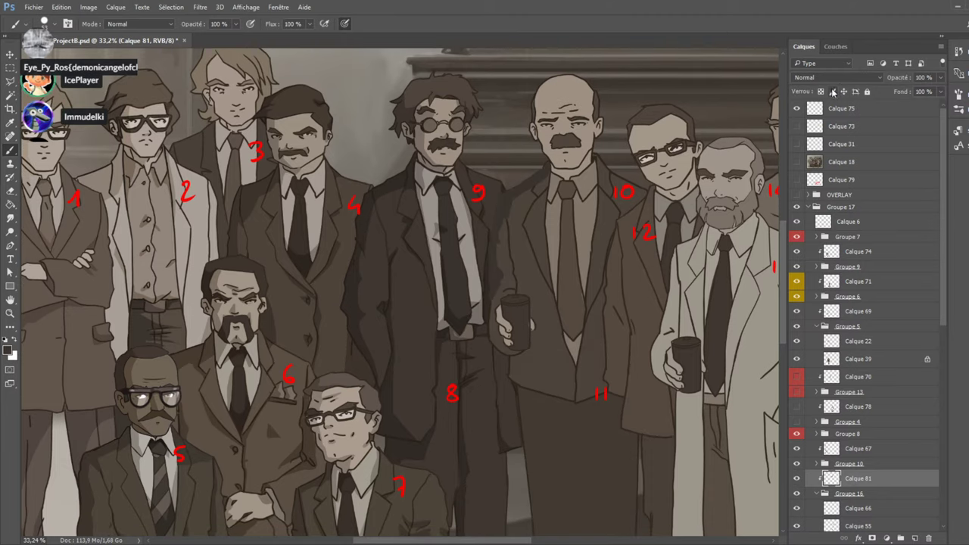
{"action": "left_click", "coordinate": [820, 80]}
{"action": "key", "text": "Down"}
{"action": "key", "text": "Down"}
{"action": "key", "text": "Down"}
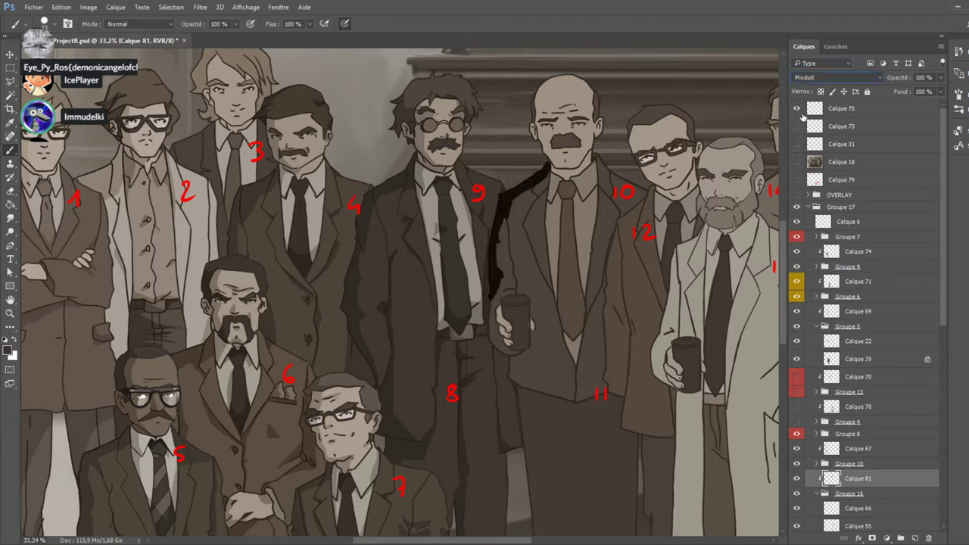
{"action": "left_click_drag", "start_coordinate": [941, 77], "coordinate": [904, 94]}
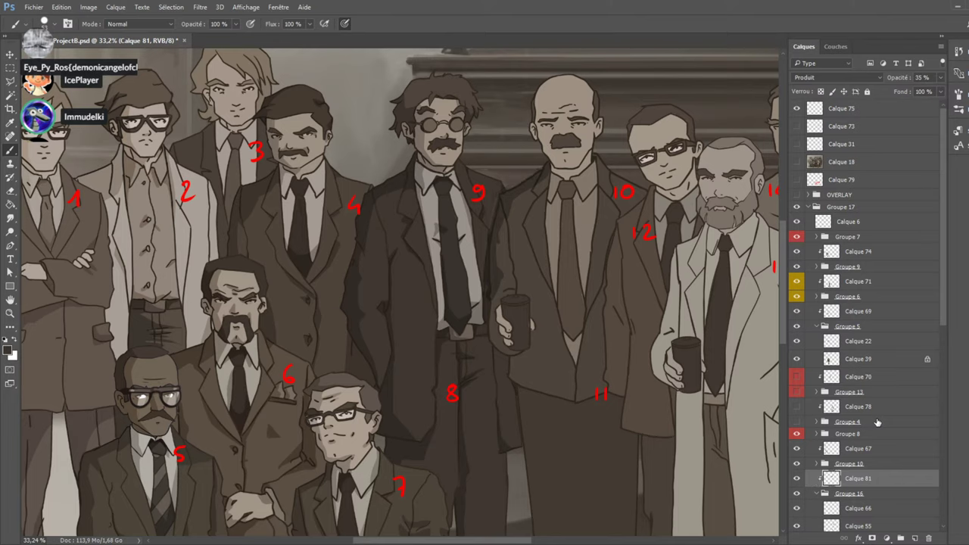
Refine figure 10's sleeve shadow with the Eraser and Brush tools, extending it below the hand holding the cup.
{"action": "left_click", "coordinate": [15, 191]}
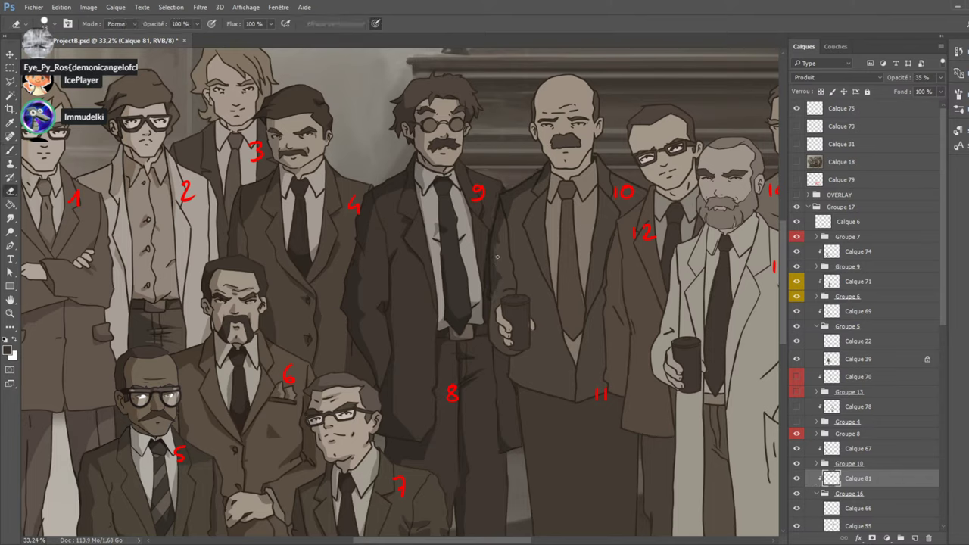
{"action": "left_click", "coordinate": [10, 150]}
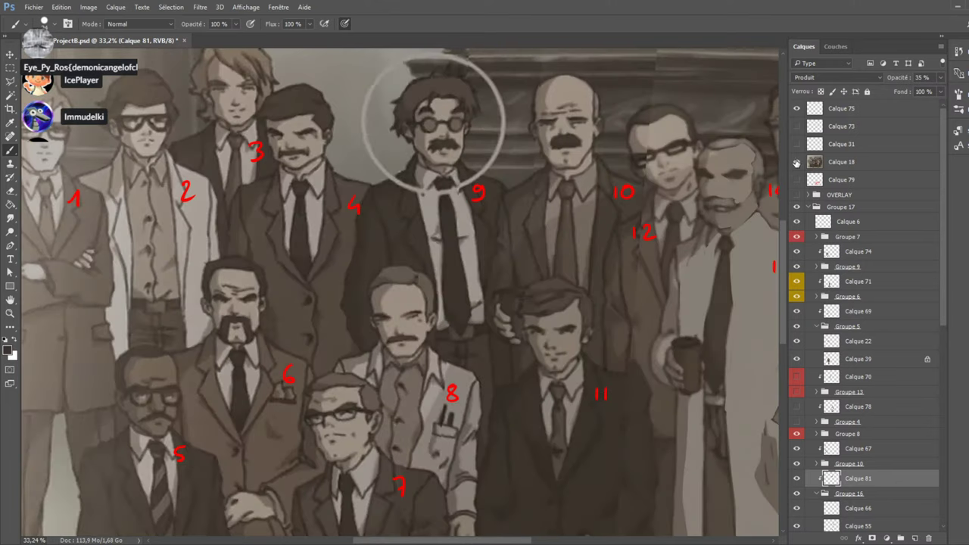
{"action": "left_click", "coordinate": [797, 162]}
{"action": "left_click", "coordinate": [797, 162]}
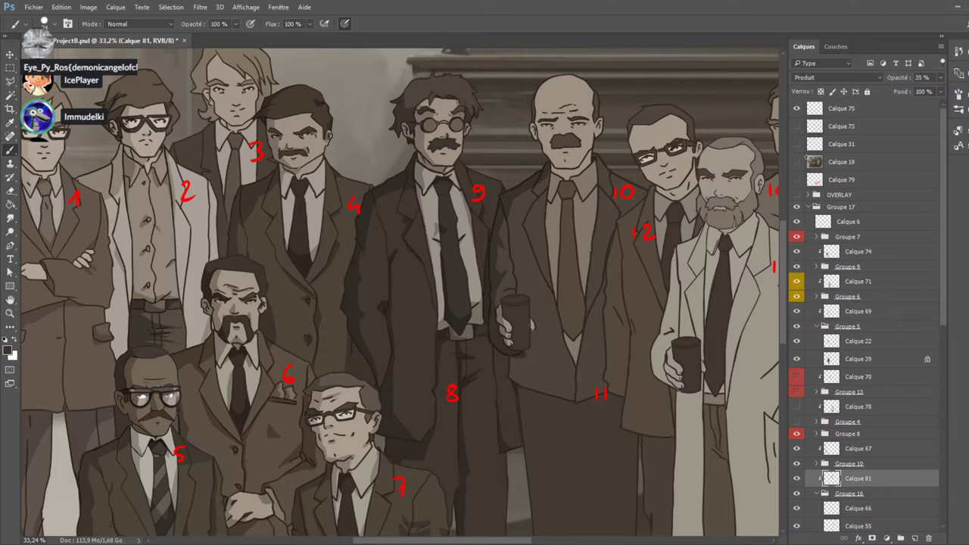
Shade the side of figure 10's face and bald head nearest figure 9, following the Calque 18 reference.
{"action": "left_click", "coordinate": [797, 162]}
{"action": "left_click", "coordinate": [796, 162]}
{"action": "left_click", "coordinate": [796, 162]}
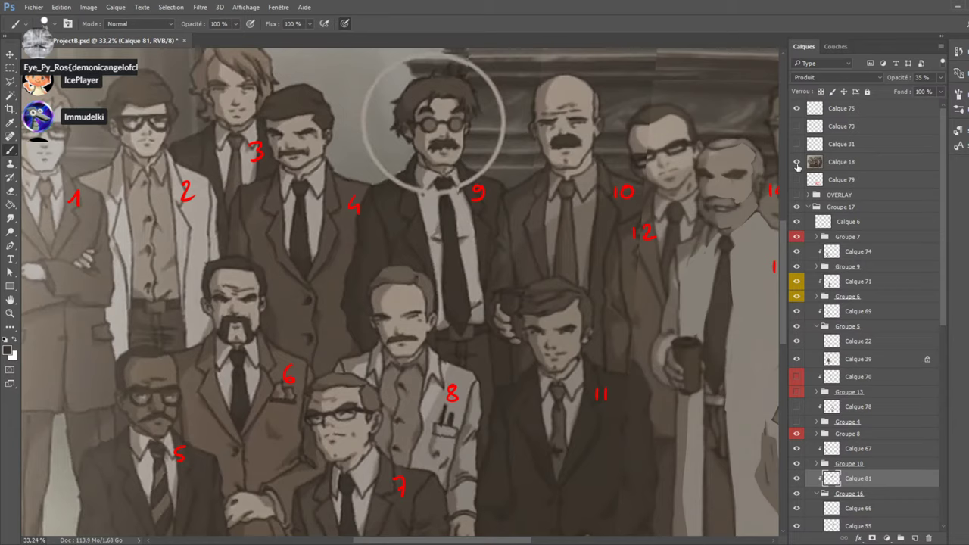
{"action": "left_click", "coordinate": [796, 163]}
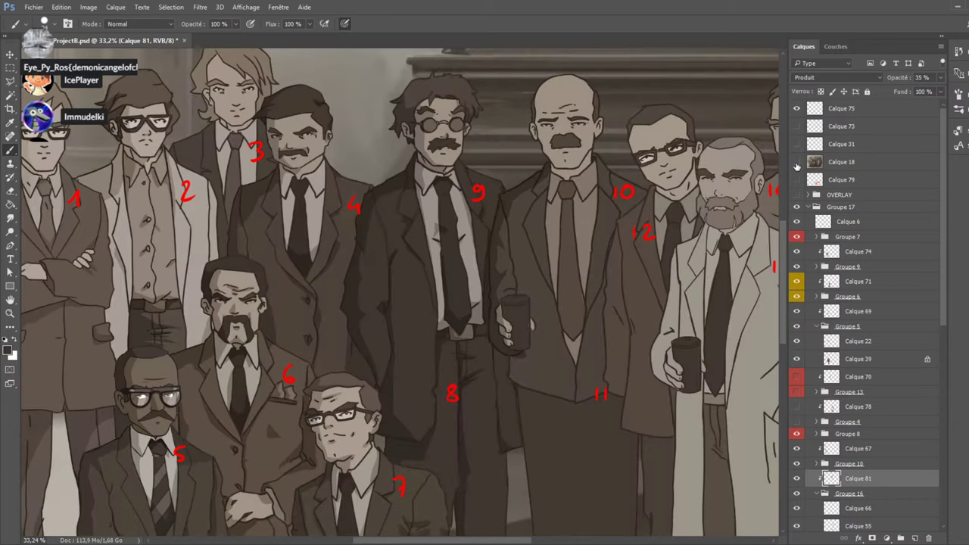
{"action": "left_click", "coordinate": [797, 163]}
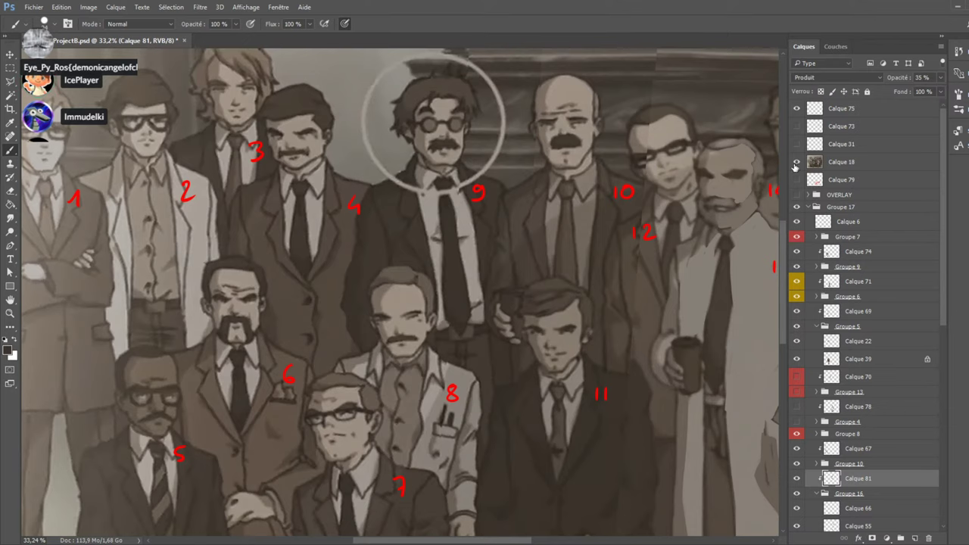
{"action": "left_click", "coordinate": [796, 163]}
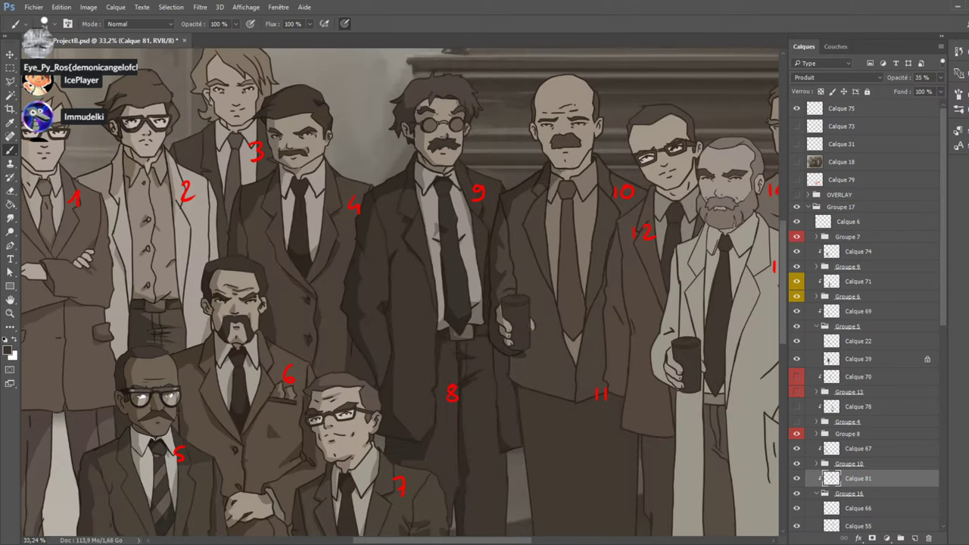
{"action": "left_click", "coordinate": [796, 163]}
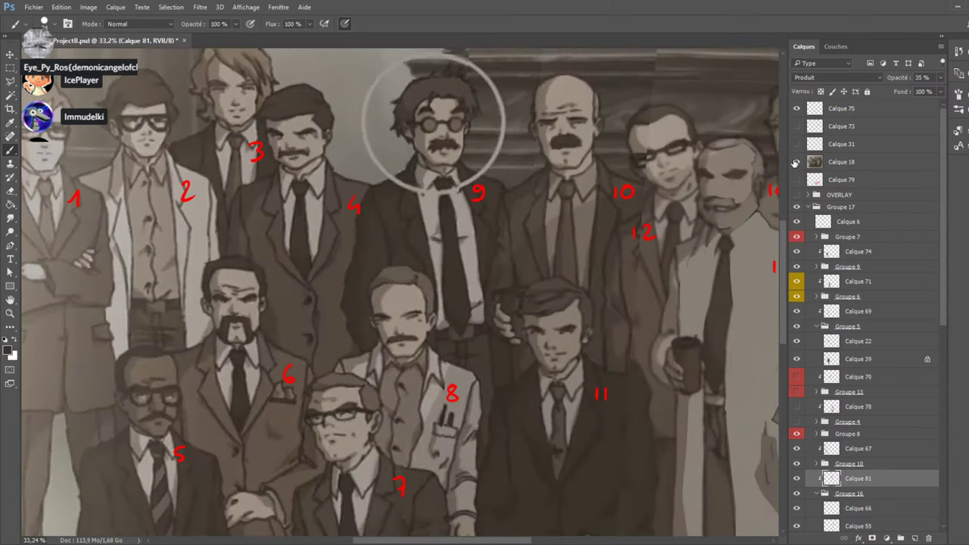
{"action": "left_click", "coordinate": [797, 163]}
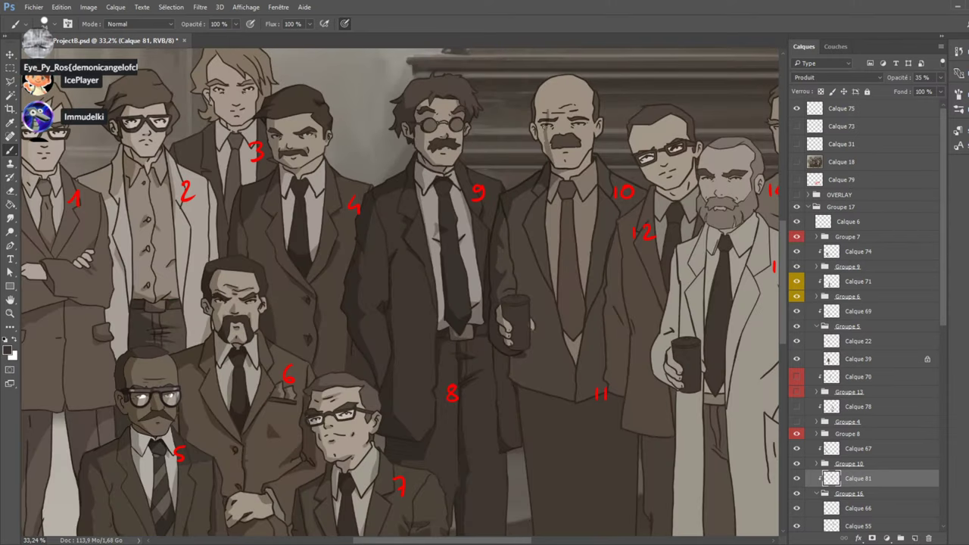
{"action": "mouse_move", "coordinate": [542, 123]}
{"action": "left_mouse_down"}
{"action": "mouse_move", "coordinate": [538, 154]}
{"action": "mouse_move", "coordinate": [537, 91]}
{"action": "mouse_move", "coordinate": [543, 121]}
{"action": "left_mouse_up"}
{"action": "left_click_drag", "start_coordinate": [541, 84], "coordinate": [549, 110]}
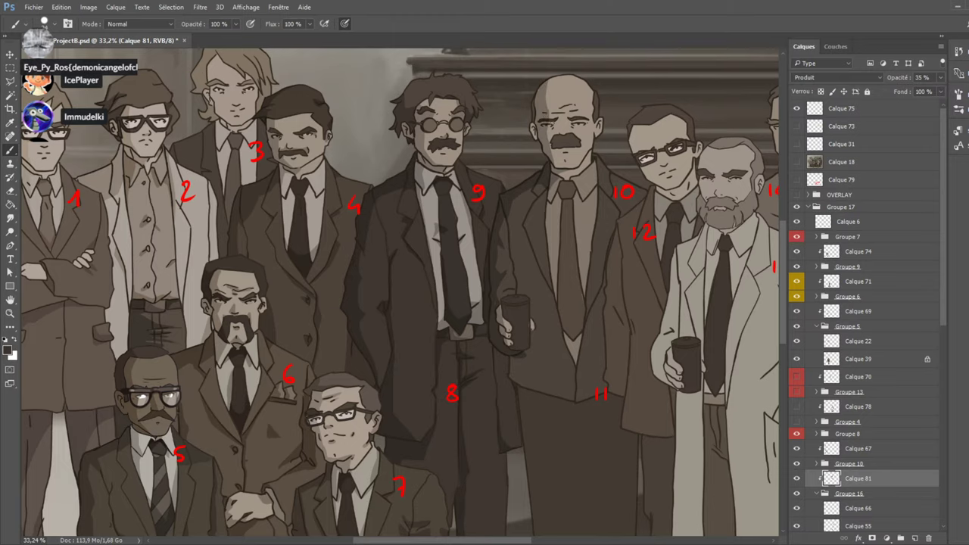
Add small shadows along the temple and the ear of figure 10's bald head, following the Calque 18 reference.
{"action": "left_click", "coordinate": [797, 163]}
{"action": "left_click", "coordinate": [797, 163]}
{"action": "left_click_drag", "start_coordinate": [533, 124], "coordinate": [536, 138]}
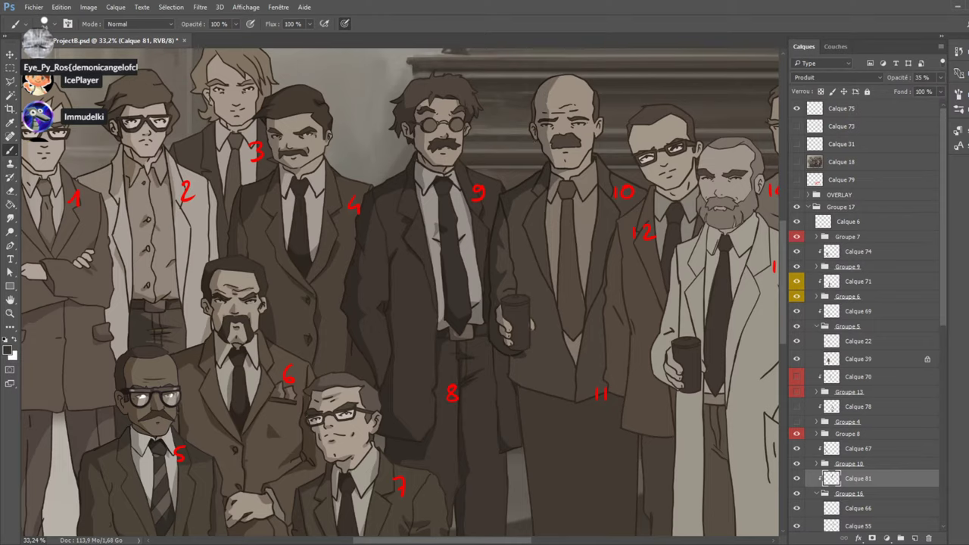
{"action": "left_click", "coordinate": [796, 163]}
{"action": "left_click", "coordinate": [796, 162]}
{"action": "left_click_drag", "start_coordinate": [598, 118], "coordinate": [602, 134]}
Shade figure 10's jaw, chin and neck above the collar, comparing against the Calque 18 reference.
{"action": "left_click", "coordinate": [796, 162]}
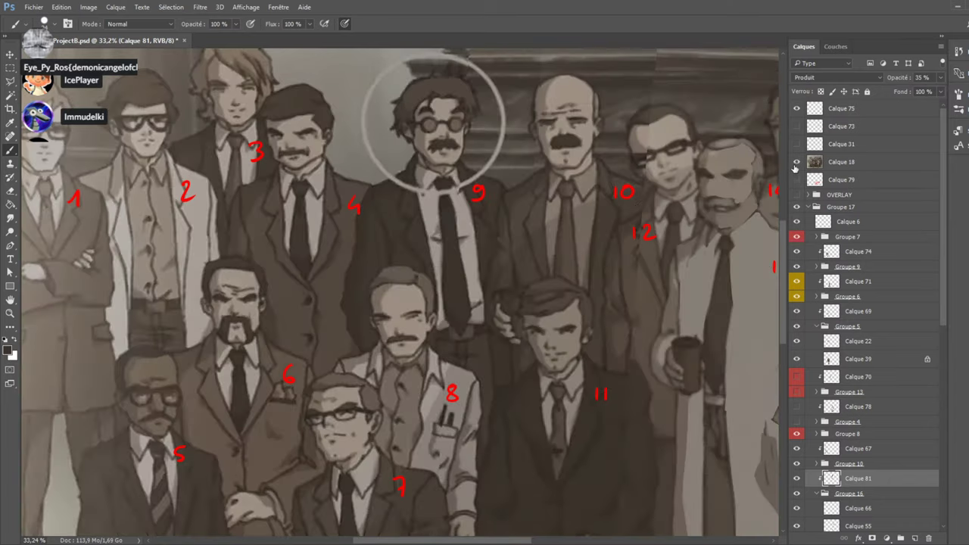
{"action": "left_click", "coordinate": [796, 162]}
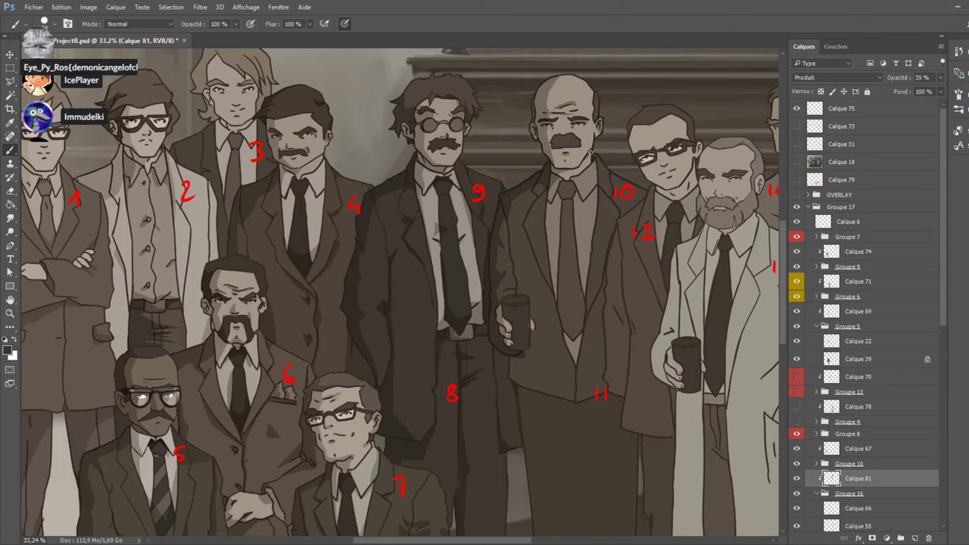
{"action": "left_click", "coordinate": [797, 162]}
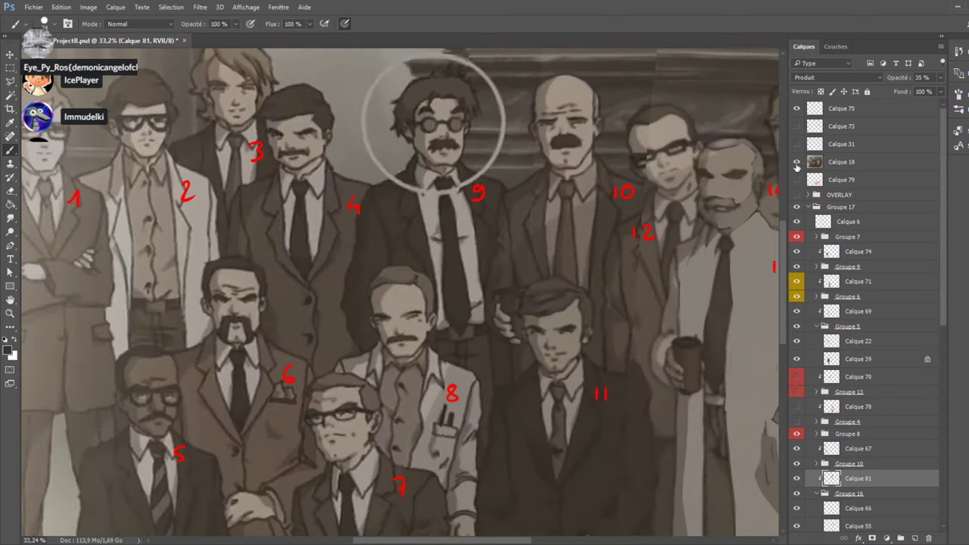
{"action": "left_click", "coordinate": [797, 162]}
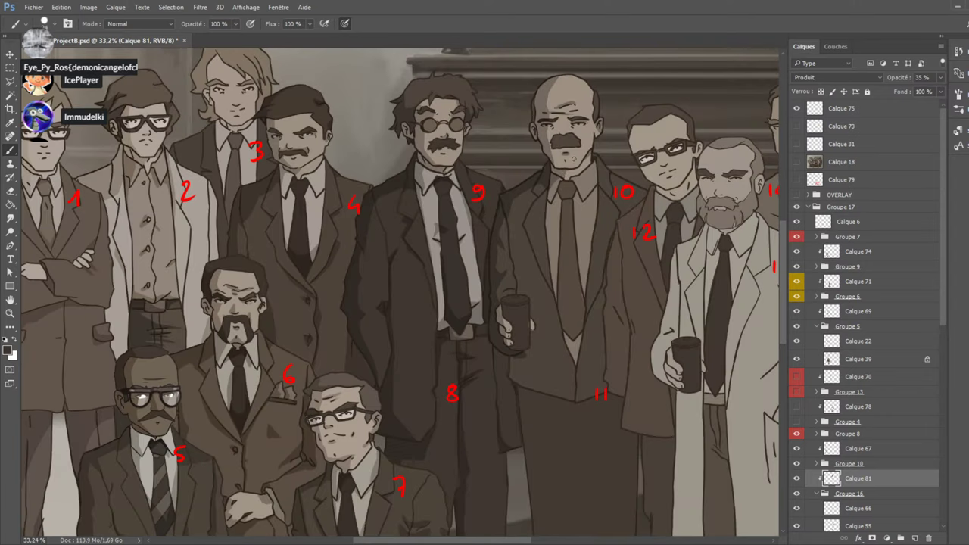
{"action": "left_click", "coordinate": [797, 163]}
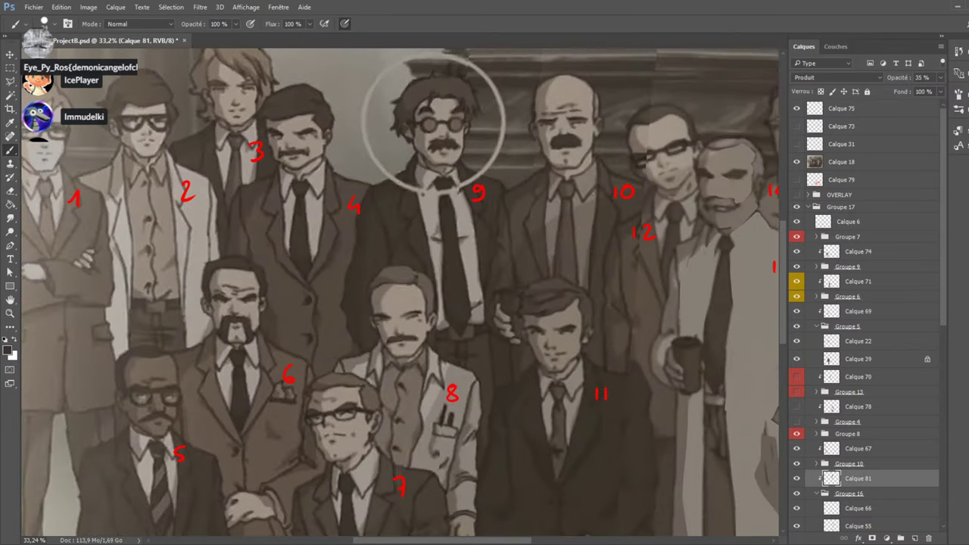
{"action": "left_click", "coordinate": [797, 162]}
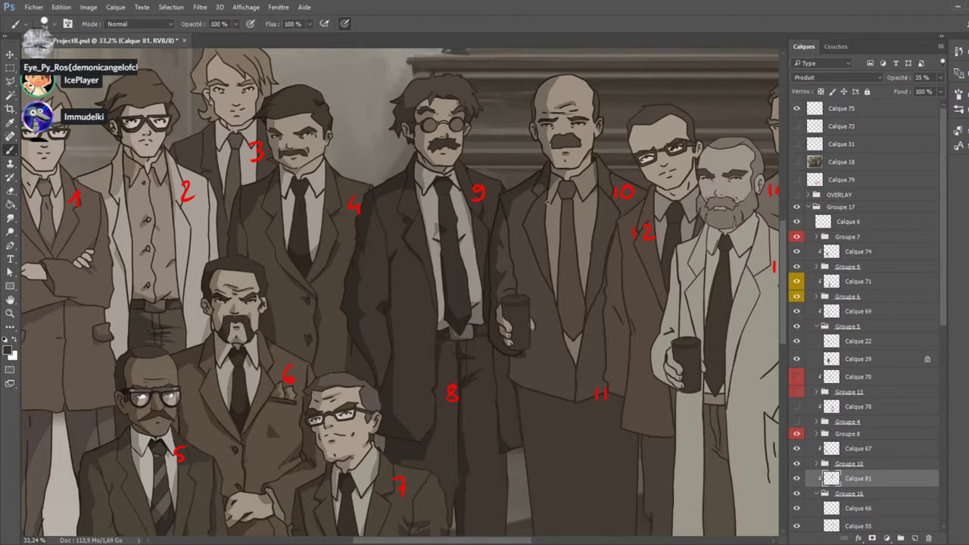
Paint shadows on figure 10's shirt and tie down to the jacket closure, guided by the Calque 18 reference.
{"action": "left_click", "coordinate": [796, 162]}
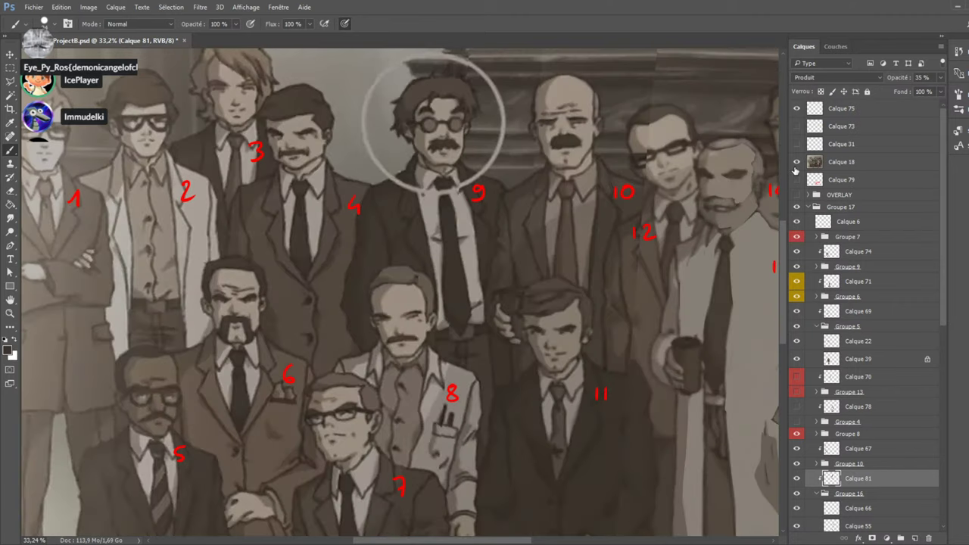
{"action": "left_click", "coordinate": [796, 166]}
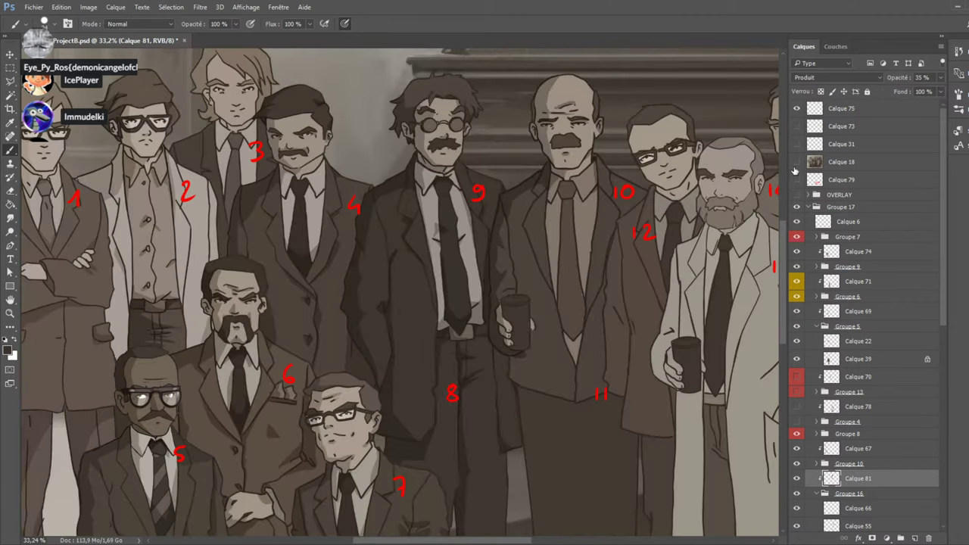
{"action": "left_click", "coordinate": [796, 166]}
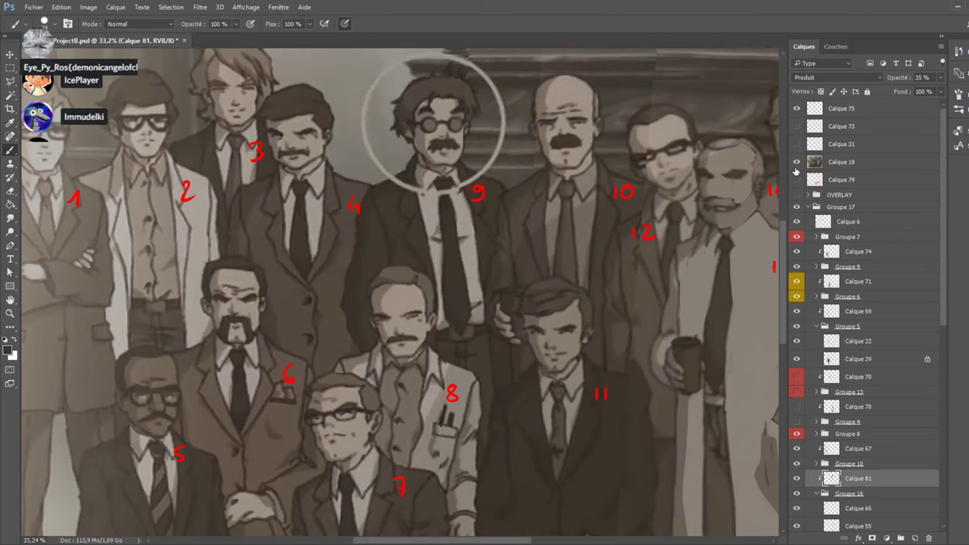
{"action": "left_click", "coordinate": [796, 164]}
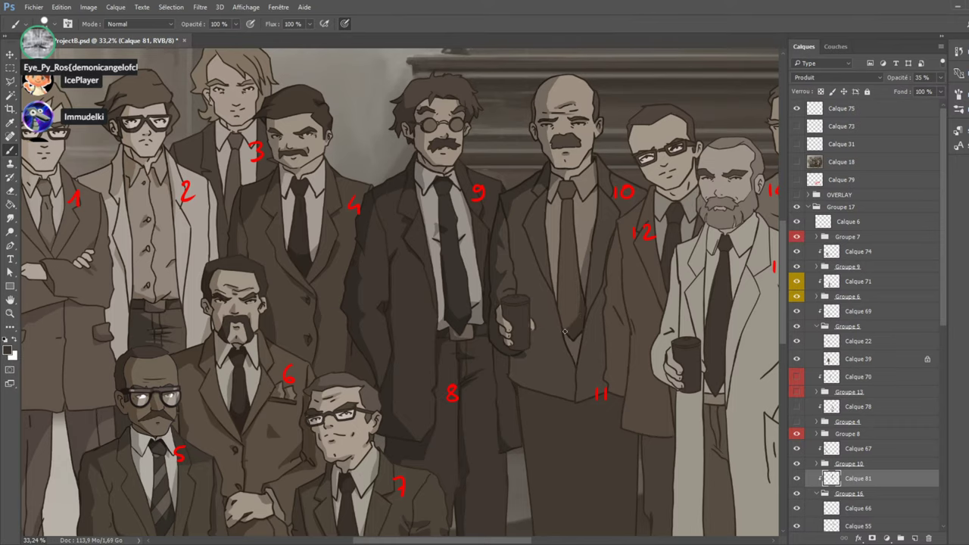
Shade figure 10's jacket lapel near the collar, checking it against the Calque 18 reference.
{"action": "left_click", "coordinate": [796, 165]}
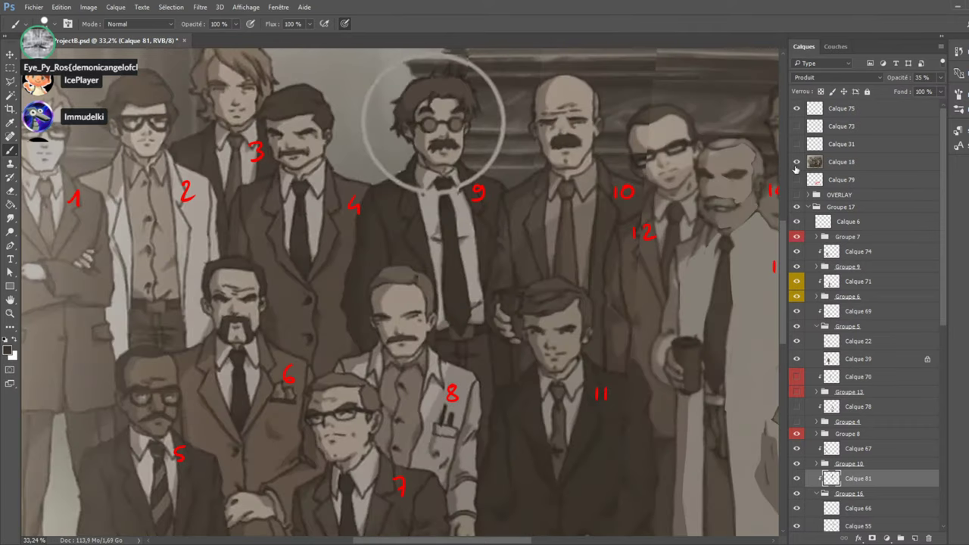
{"action": "left_click", "coordinate": [795, 165]}
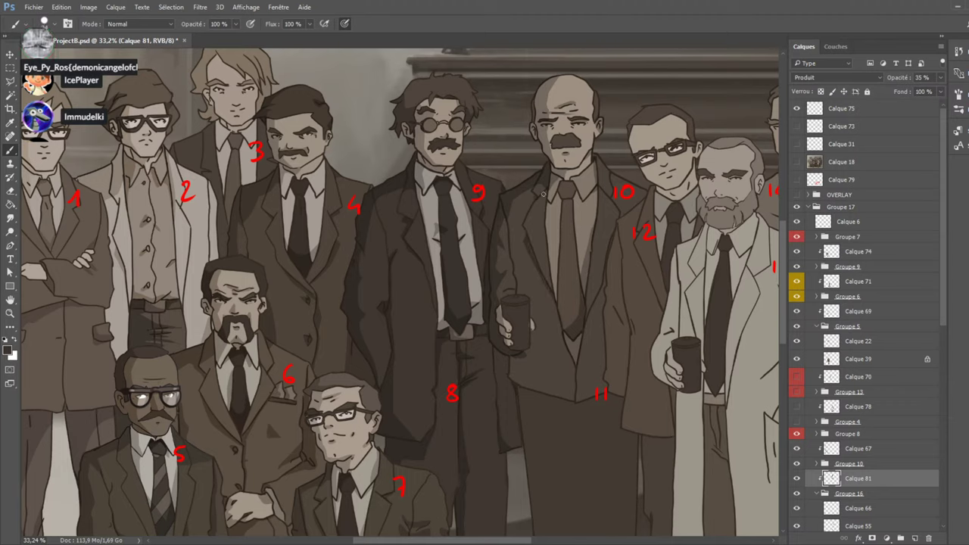
{"action": "left_click", "coordinate": [796, 165]}
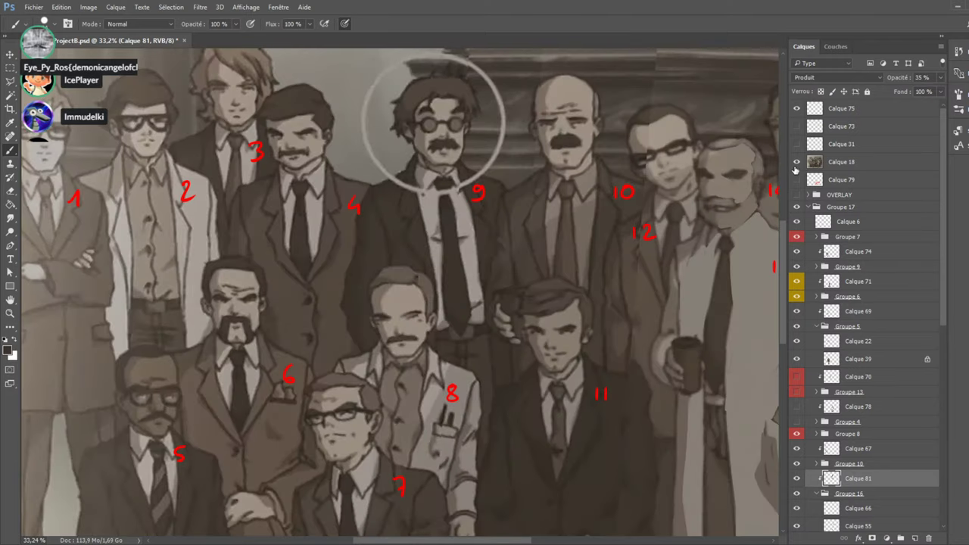
{"action": "left_click", "coordinate": [796, 164]}
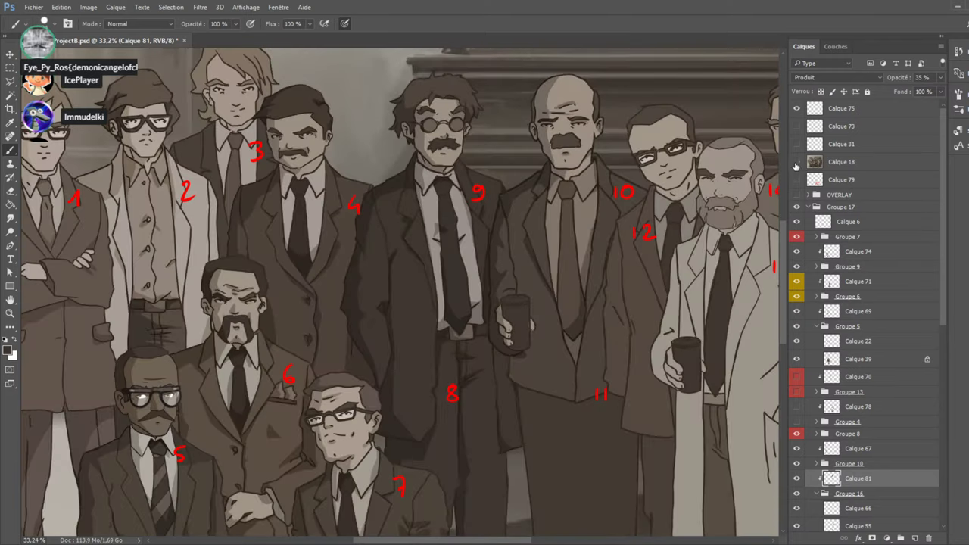
{"action": "left_click", "coordinate": [795, 163]}
{"action": "left_click", "coordinate": [795, 158]}
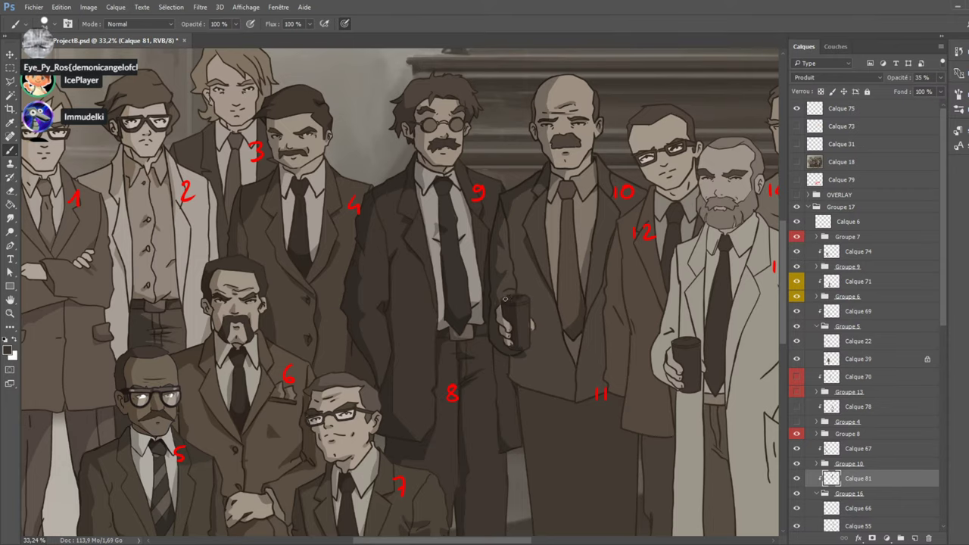
Shade the cup and hand of figure 10, comparing with the Calque 18 reference and leaving it hidden.
{"action": "left_click", "coordinate": [797, 164]}
{"action": "left_click", "coordinate": [797, 164]}
{"action": "left_click", "coordinate": [797, 164]}
{"action": "left_click", "coordinate": [796, 164]}
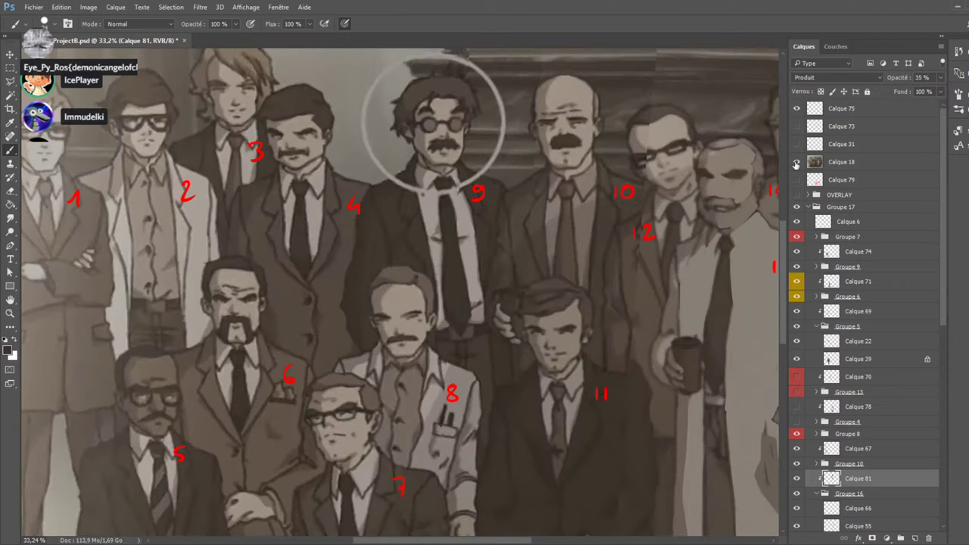
{"action": "left_click", "coordinate": [797, 164]}
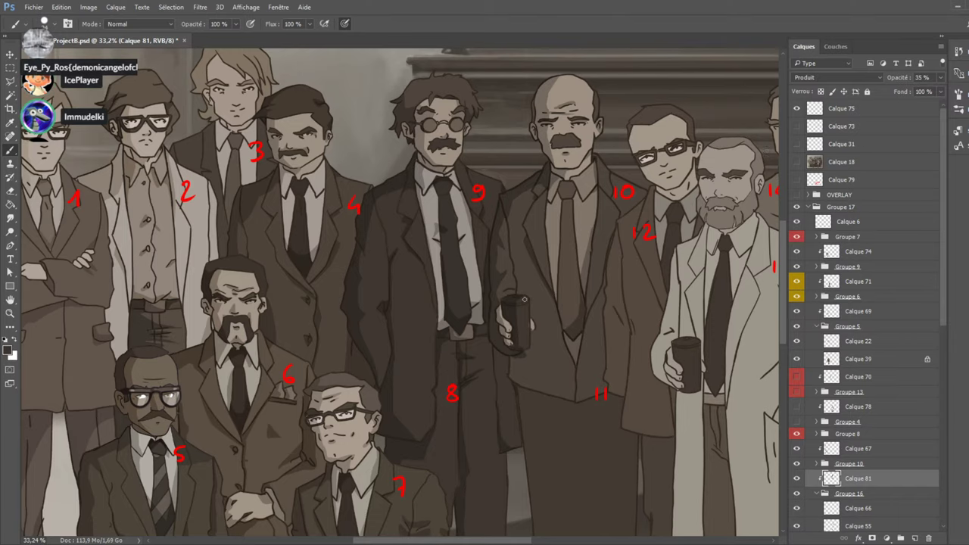
{"action": "left_click", "coordinate": [797, 164]}
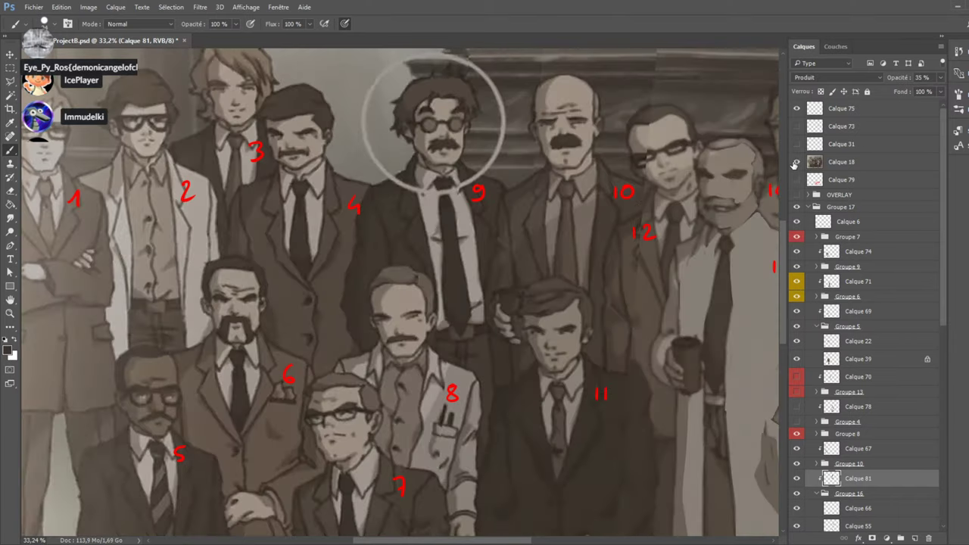
{"action": "left_click", "coordinate": [796, 163]}
{"action": "left_click", "coordinate": [795, 164]}
{"action": "left_click", "coordinate": [796, 164]}
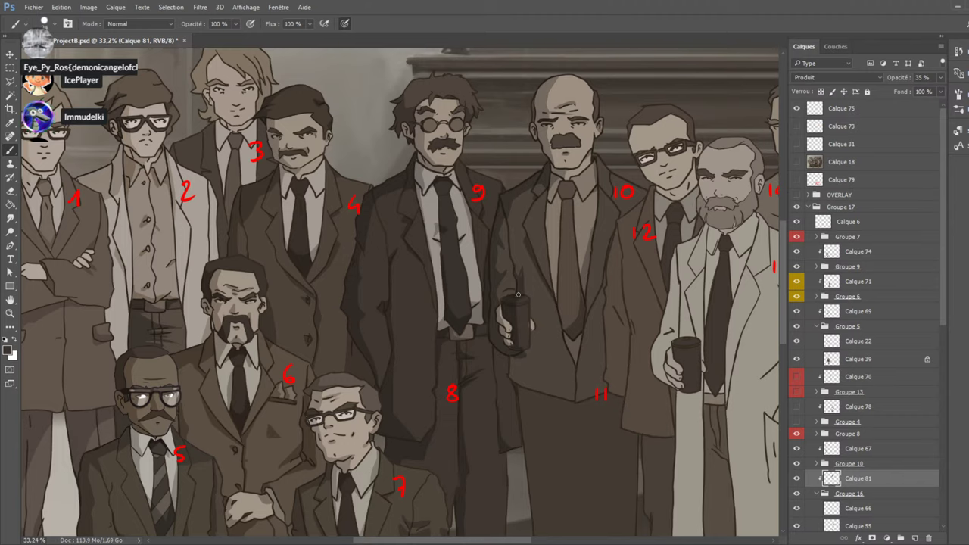
Shade figure 10's lower jacket front below the cup and the trousers beneath the hem, along the side near figure 9.
{"action": "mouse_move", "coordinate": [525, 358]}
{"action": "left_mouse_down"}
{"action": "mouse_move", "coordinate": [525, 375]}
{"action": "mouse_move", "coordinate": [515, 369]}
{"action": "mouse_move", "coordinate": [505, 382]}
{"action": "mouse_move", "coordinate": [530, 383]}
{"action": "left_mouse_up"}
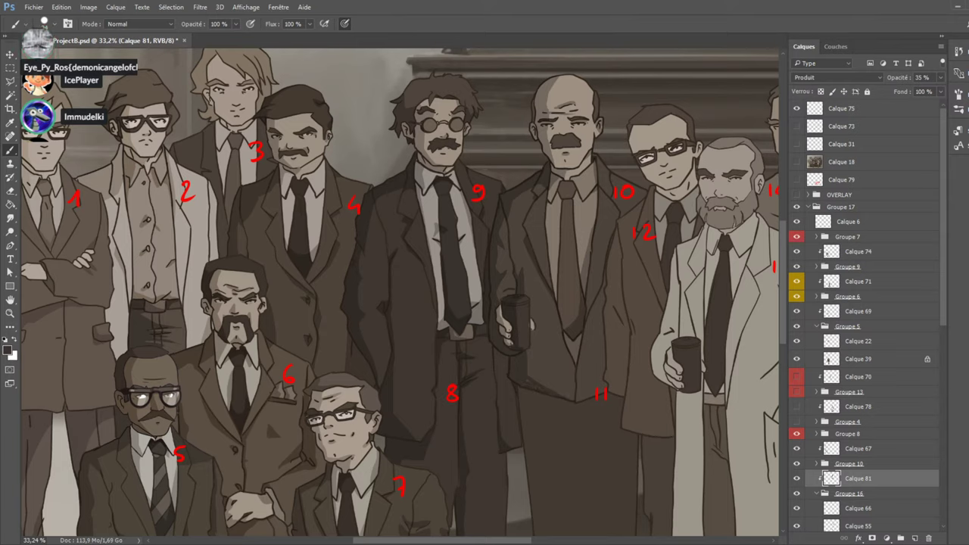
{"action": "mouse_move", "coordinate": [562, 389]}
{"action": "left_mouse_down"}
{"action": "mouse_move", "coordinate": [520, 389]}
{"action": "mouse_move", "coordinate": [570, 406]}
{"action": "mouse_move", "coordinate": [546, 410]}
{"action": "mouse_move", "coordinate": [554, 402]}
{"action": "mouse_move", "coordinate": [530, 461]}
{"action": "mouse_move", "coordinate": [541, 410]}
{"action": "mouse_move", "coordinate": [527, 445]}
{"action": "mouse_move", "coordinate": [534, 418]}
{"action": "left_mouse_up"}
{"action": "scroll", "coordinate": [783, 297], "scroll_direction": "down", "scroll_amount": 4}
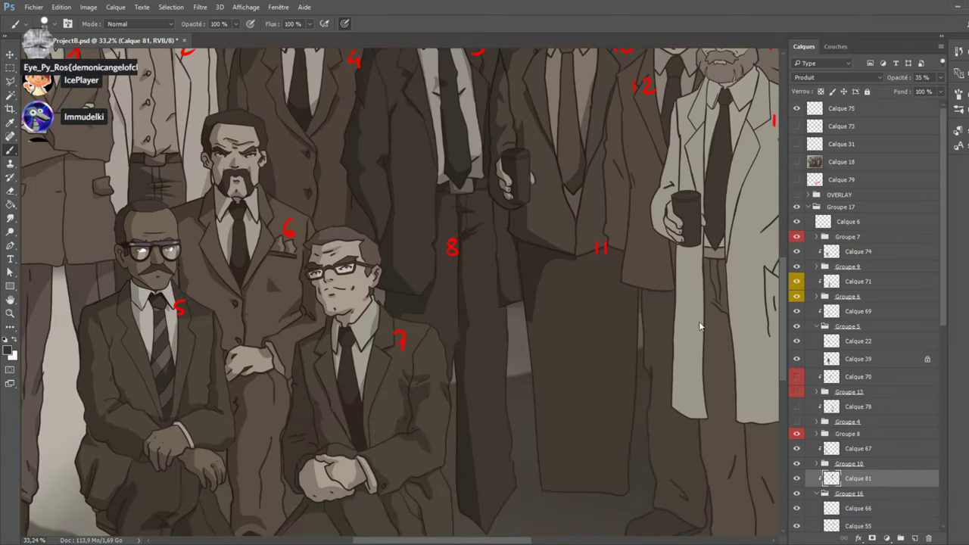
{"action": "mouse_move", "coordinate": [541, 268]}
{"action": "left_mouse_down"}
{"action": "mouse_move", "coordinate": [554, 510]}
{"action": "mouse_move", "coordinate": [541, 348]}
{"action": "mouse_move", "coordinate": [542, 469]}
{"action": "mouse_move", "coordinate": [542, 409]}
{"action": "left_mouse_up"}
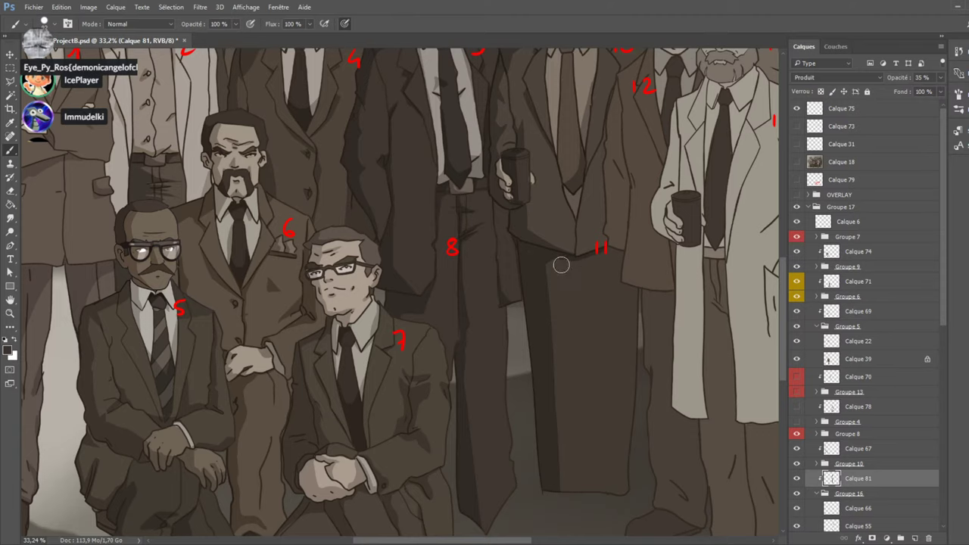
{"action": "left_click_drag", "start_coordinate": [565, 258], "coordinate": [575, 247]}
Hide figure 12's Groupe 8 to expose figure 10's far sleeve, and make Calque 81 the active layer again.
{"action": "scroll", "coordinate": [575, 247], "scroll_direction": "up", "scroll_amount": 7}
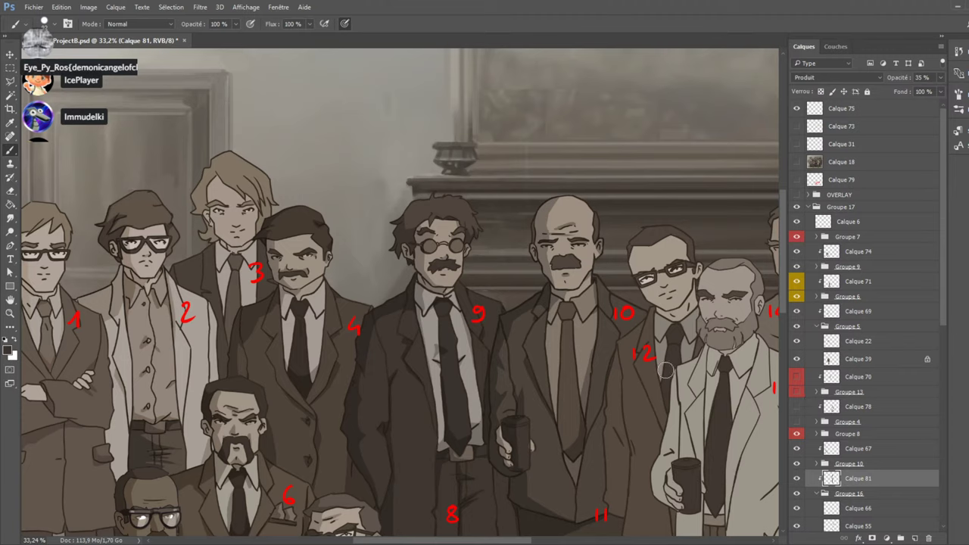
{"action": "left_click", "coordinate": [644, 402], "text": "ctrl"}
{"action": "left_click", "coordinate": [796, 434]}
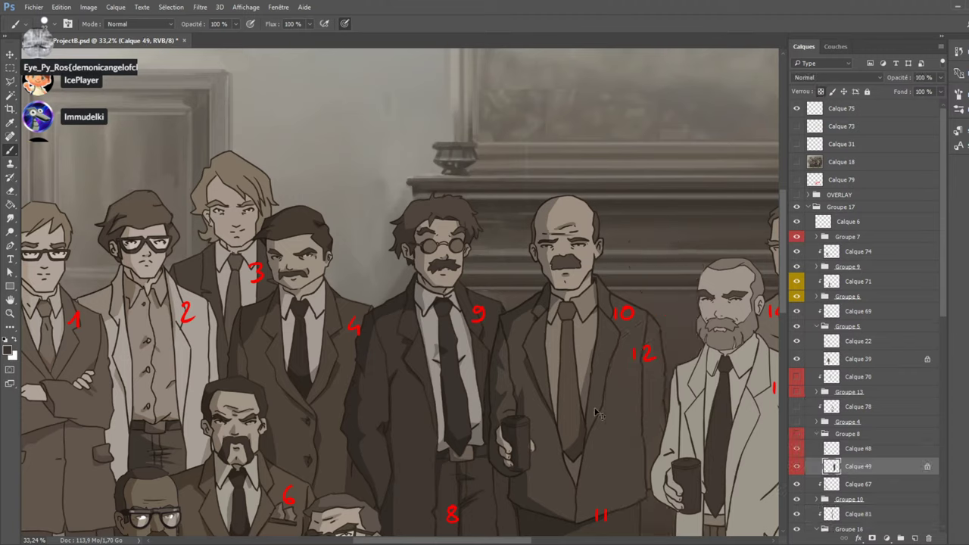
{"action": "left_click", "coordinate": [657, 379], "text": "ctrl"}
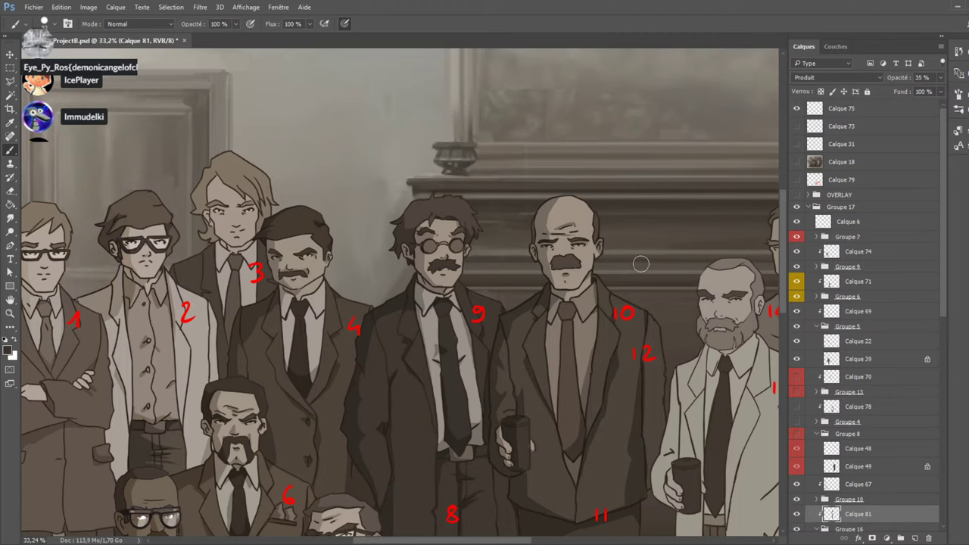
{"action": "scroll", "coordinate": [775, 302], "scroll_direction": "down", "scroll_amount": 3}
{"action": "scroll", "coordinate": [775, 302], "scroll_direction": "down", "scroll_amount": 2}
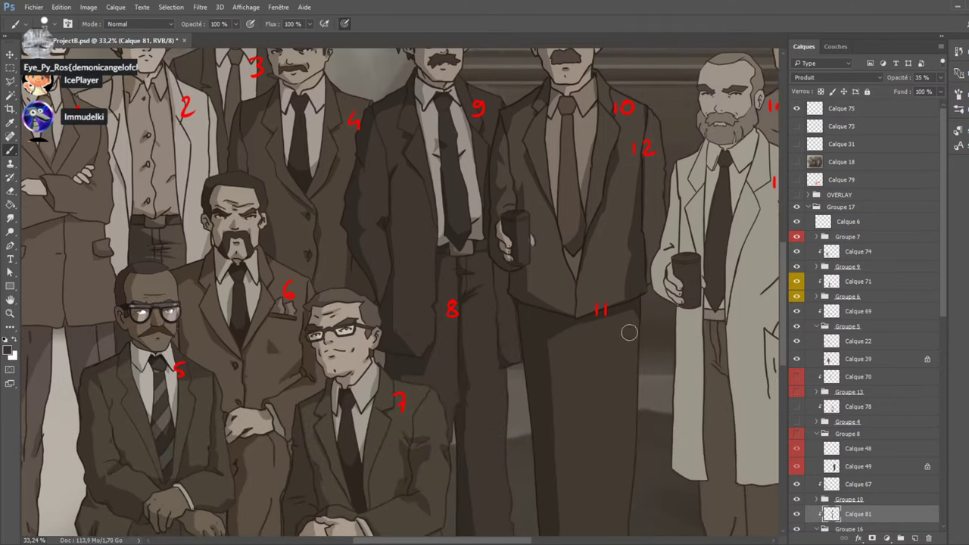
Shade the tie of figure 10 along its length, checking it against the reference sketch on layer Calque 18.
{"action": "scroll", "coordinate": [783, 308], "scroll_direction": "down", "scroll_amount": 4}
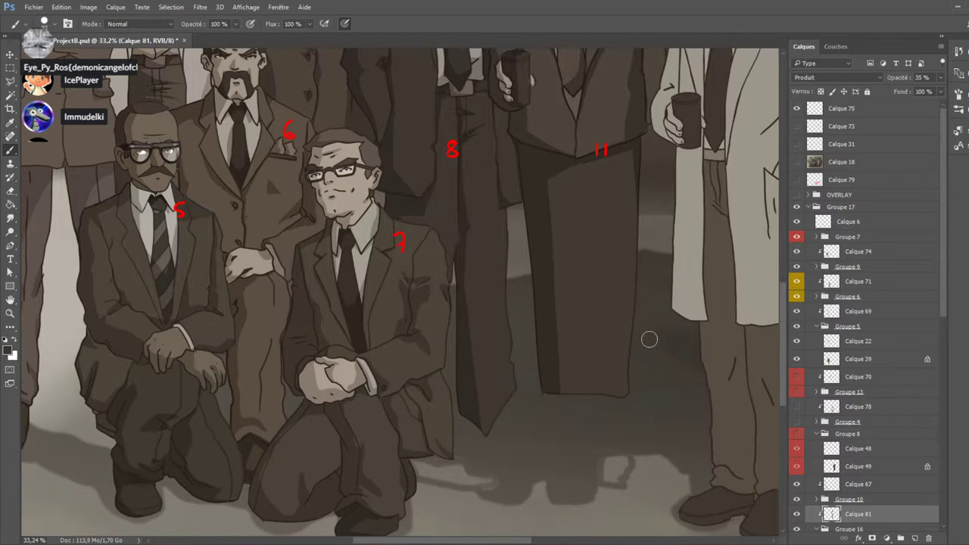
{"action": "scroll", "coordinate": [783, 305], "scroll_direction": "up", "scroll_amount": 9}
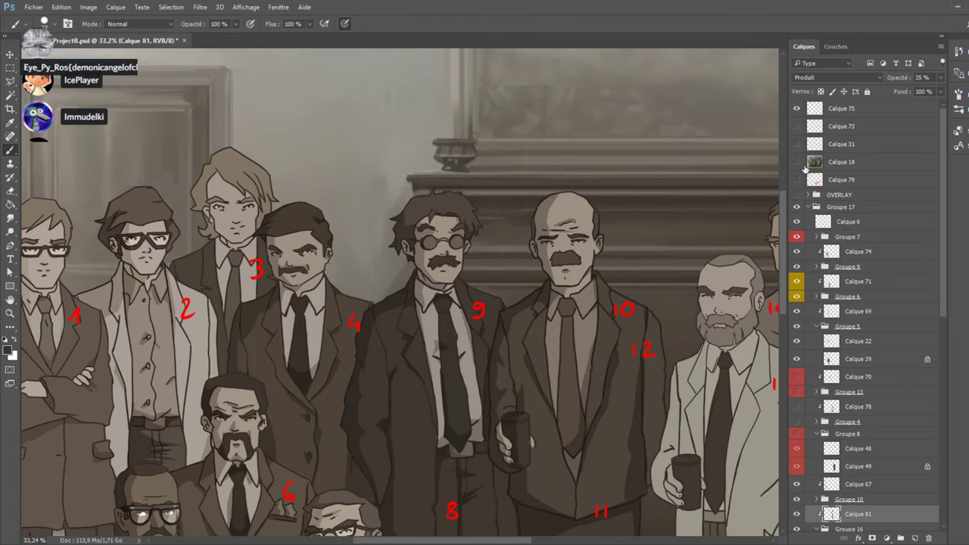
{"action": "left_click", "coordinate": [797, 165]}
{"action": "left_click", "coordinate": [797, 165]}
{"action": "left_click", "coordinate": [798, 163]}
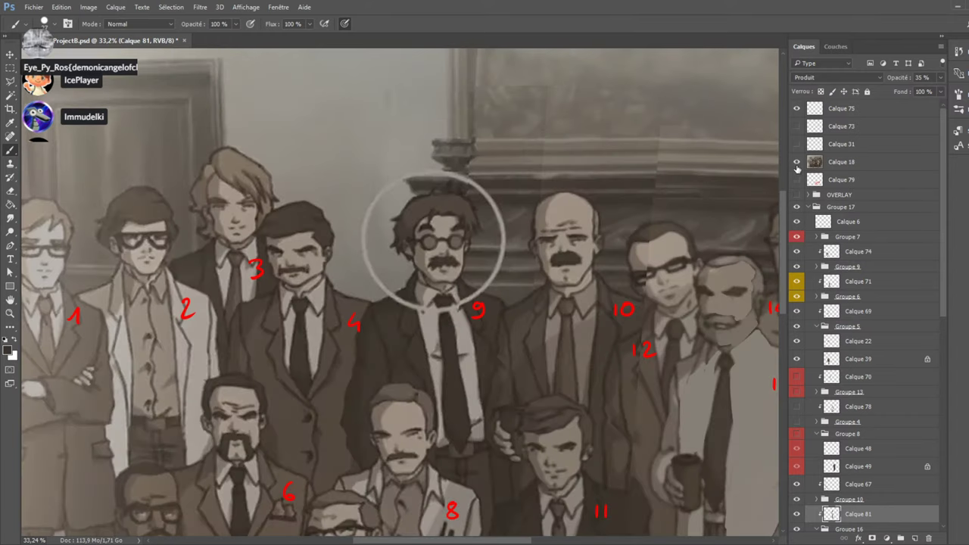
{"action": "left_click", "coordinate": [797, 165]}
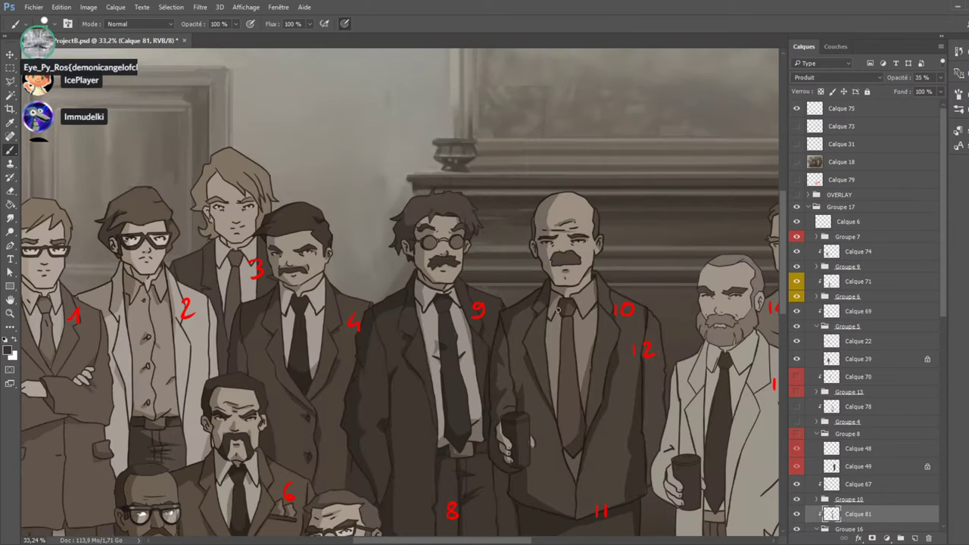
{"action": "left_click_drag", "start_coordinate": [565, 316], "coordinate": [564, 429]}
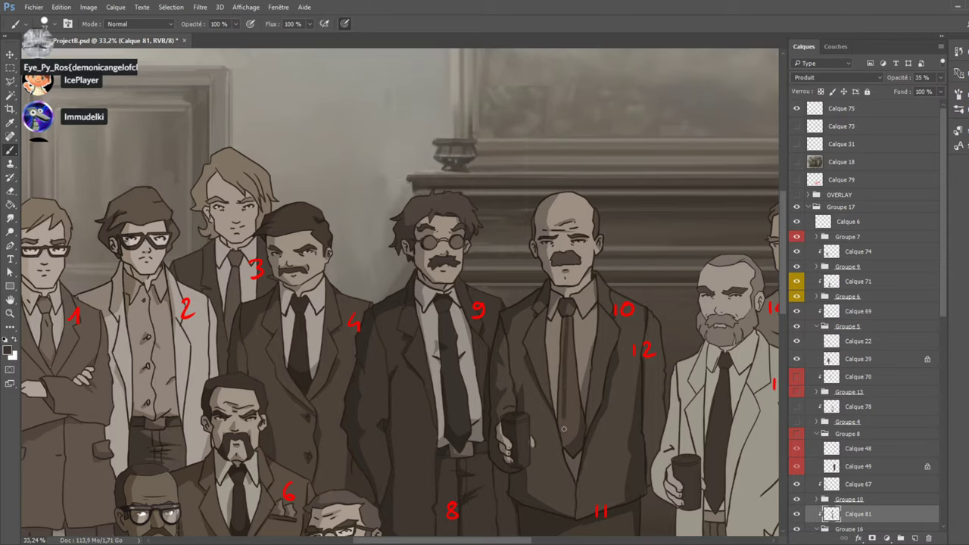
{"action": "left_click_drag", "start_coordinate": [564, 321], "coordinate": [560, 429]}
{"action": "left_click", "coordinate": [797, 164]}
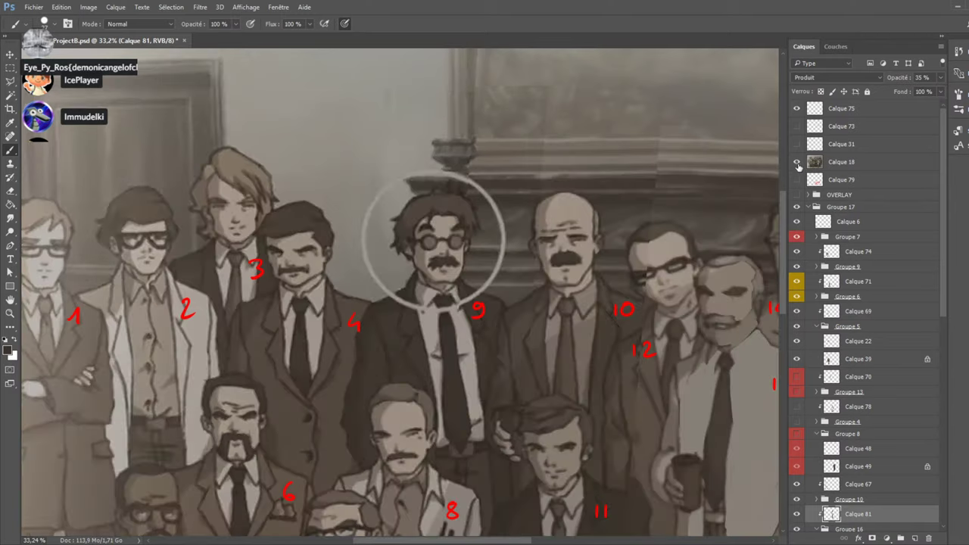
{"action": "left_click", "coordinate": [798, 164]}
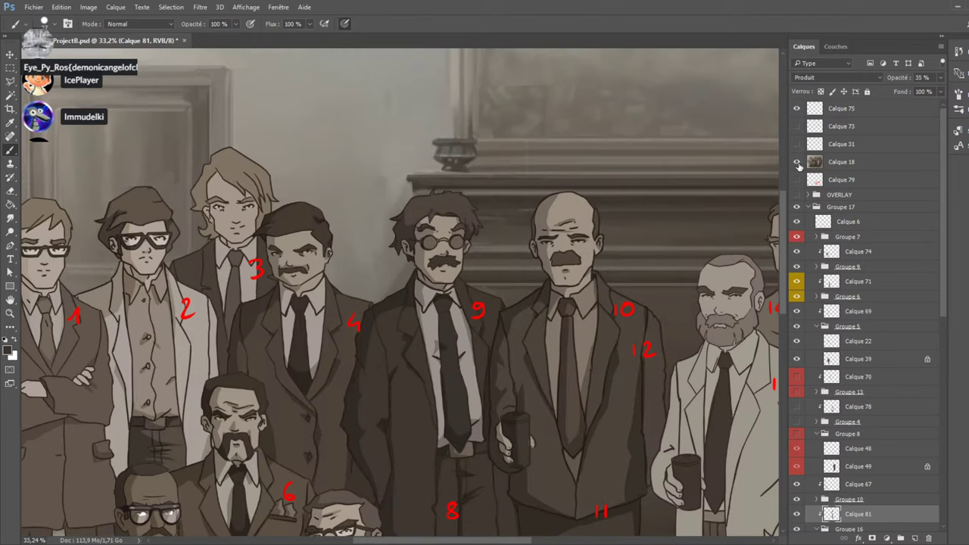
{"action": "left_click", "coordinate": [798, 163]}
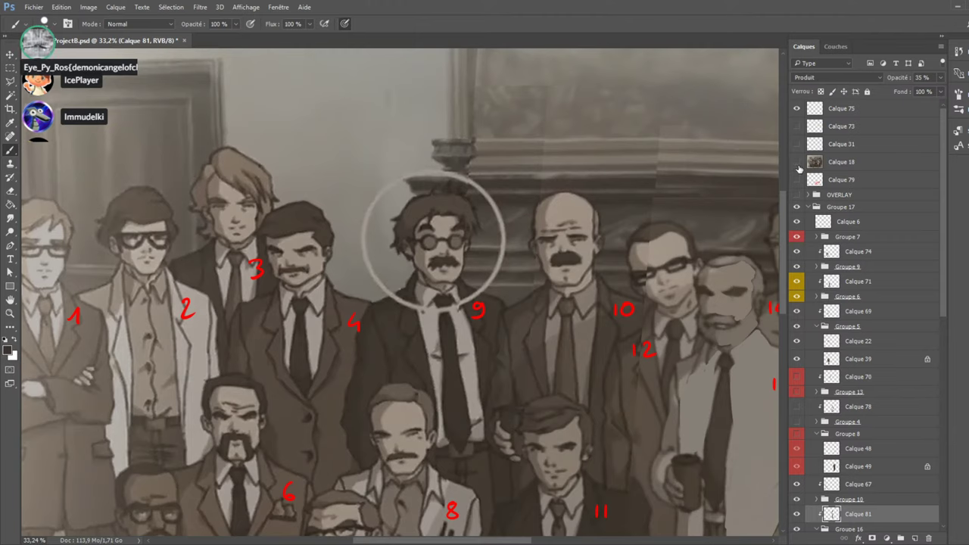
{"action": "left_click", "coordinate": [798, 163]}
{"action": "left_click", "coordinate": [798, 163]}
{"action": "left_click", "coordinate": [797, 164]}
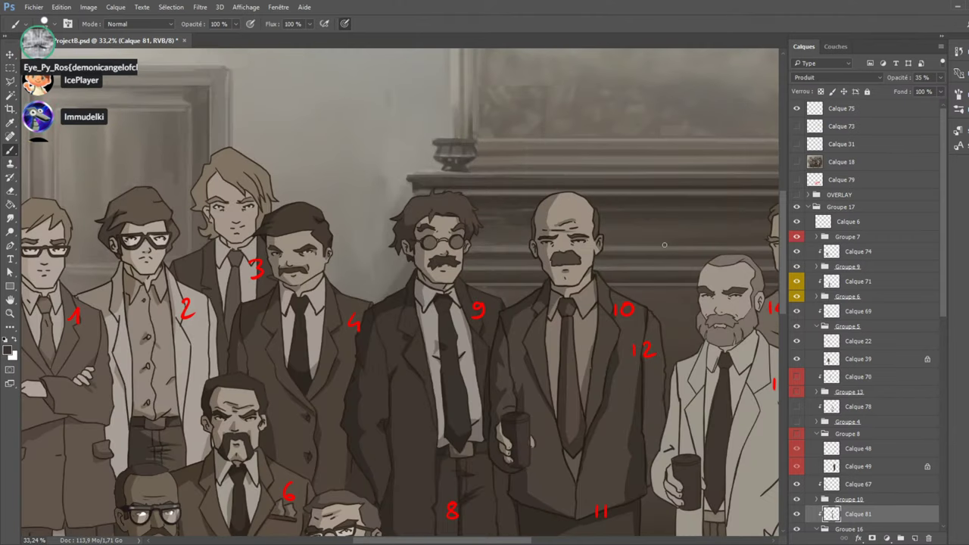
Sample figure 10's neck colour and select base colour layer Calque 13, toggling its visibility to check which areas it fills.
{"action": "scroll", "coordinate": [560, 278], "scroll_direction": "up", "scroll_amount": 3}
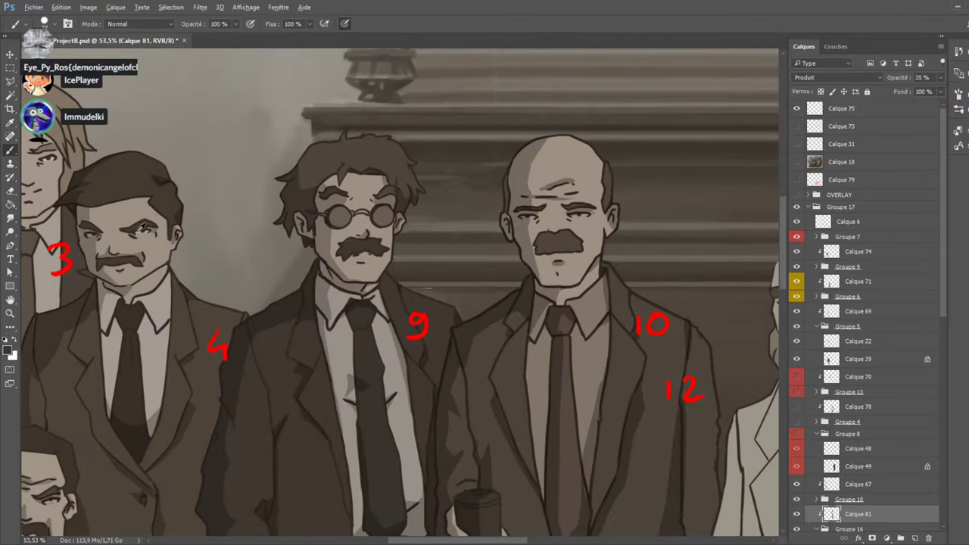
{"action": "left_click", "coordinate": [583, 274], "text": "alt"}
{"action": "scroll", "coordinate": [892, 375], "scroll_direction": "down", "scroll_amount": 2}
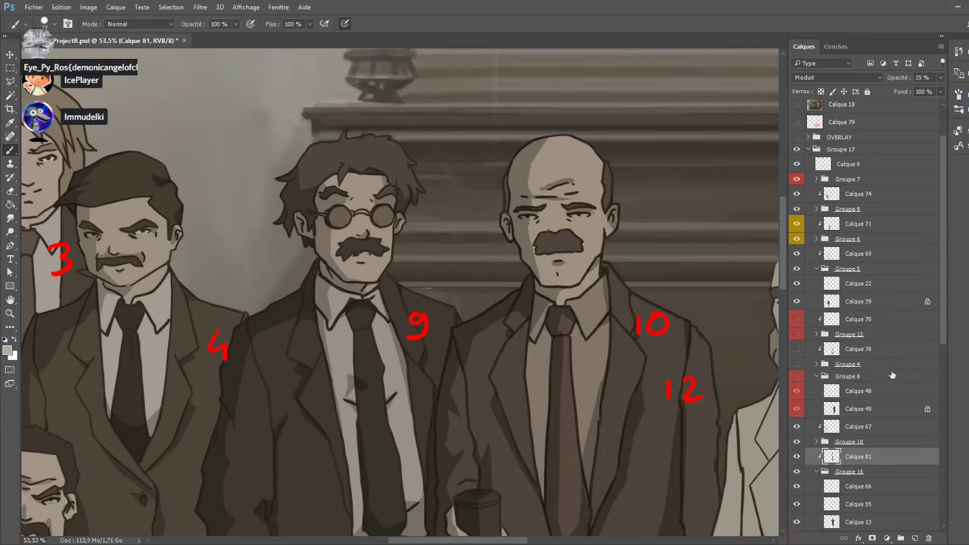
{"action": "left_click", "coordinate": [856, 522]}
{"action": "left_click", "coordinate": [797, 521]}
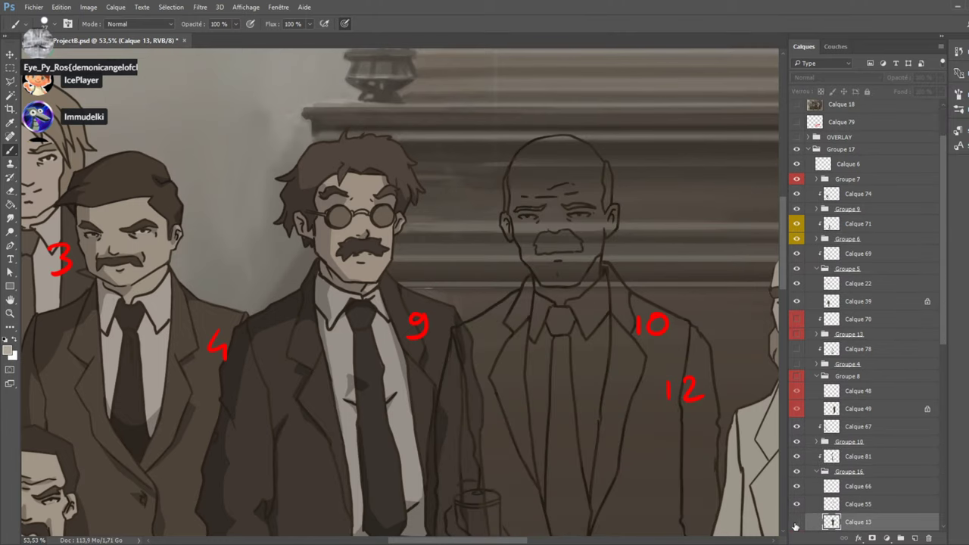
{"action": "left_click", "coordinate": [797, 522]}
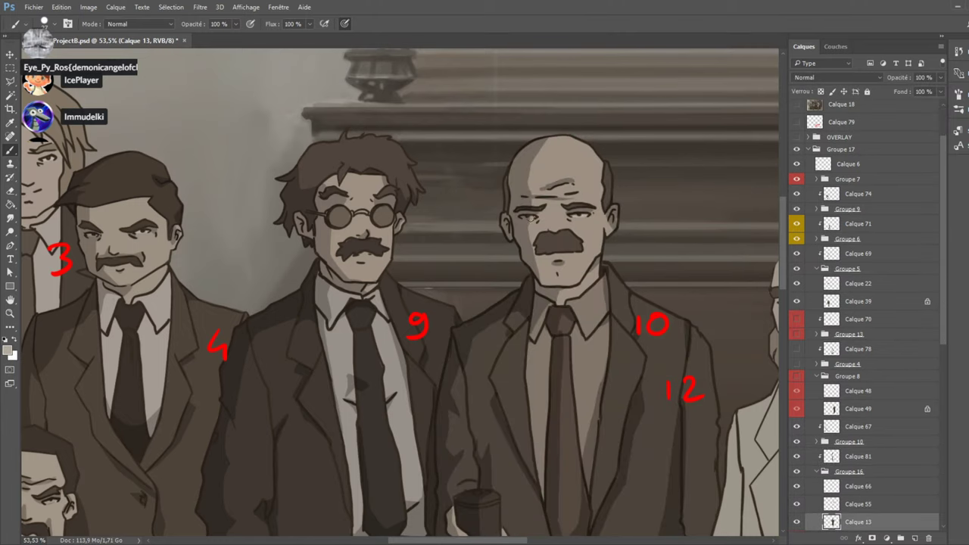
Select figure 4's base colour layer Calque 39 and hide the clipped layer Calque 69 above its group.
{"action": "scroll", "coordinate": [558, 193], "scroll_direction": "down", "scroll_amount": 4}
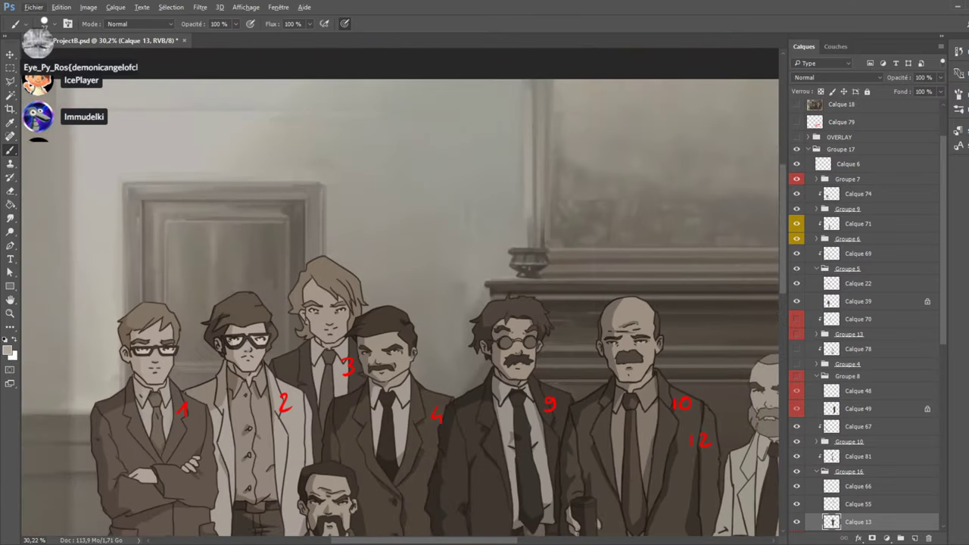
{"action": "left_click_drag", "start_coordinate": [379, 542], "coordinate": [424, 542]}
{"action": "scroll", "coordinate": [59, 473], "scroll_direction": "up", "scroll_amount": 4}
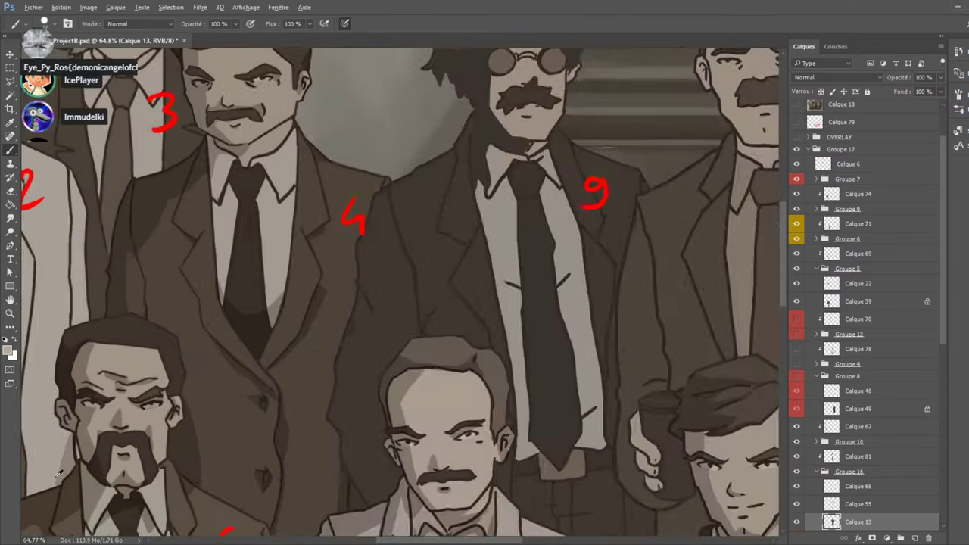
{"action": "scroll", "coordinate": [59, 473], "scroll_direction": "up", "scroll_amount": 1}
{"action": "left_click", "coordinate": [180, 409], "text": "ctrl"}
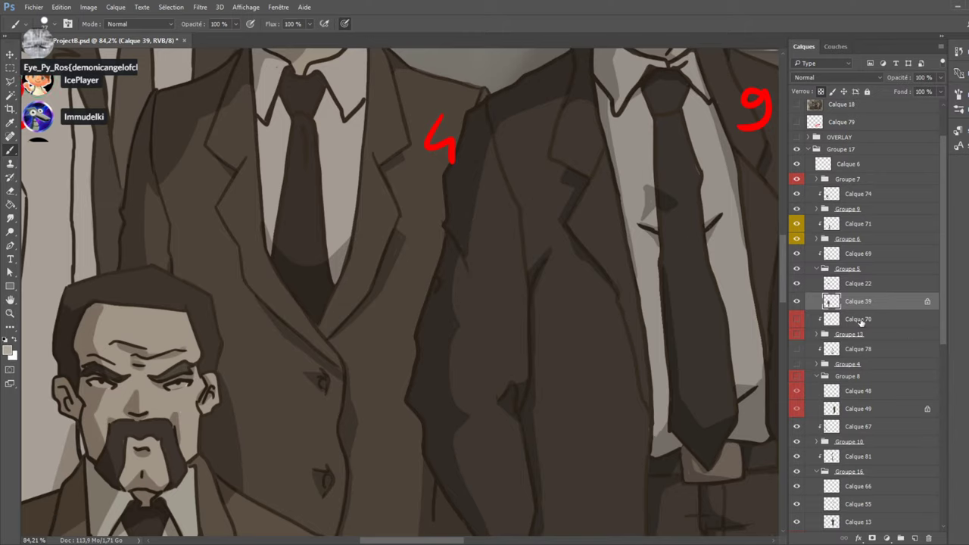
{"action": "left_click", "coordinate": [796, 302]}
{"action": "left_click", "coordinate": [795, 302]}
{"action": "left_click", "coordinate": [800, 258]}
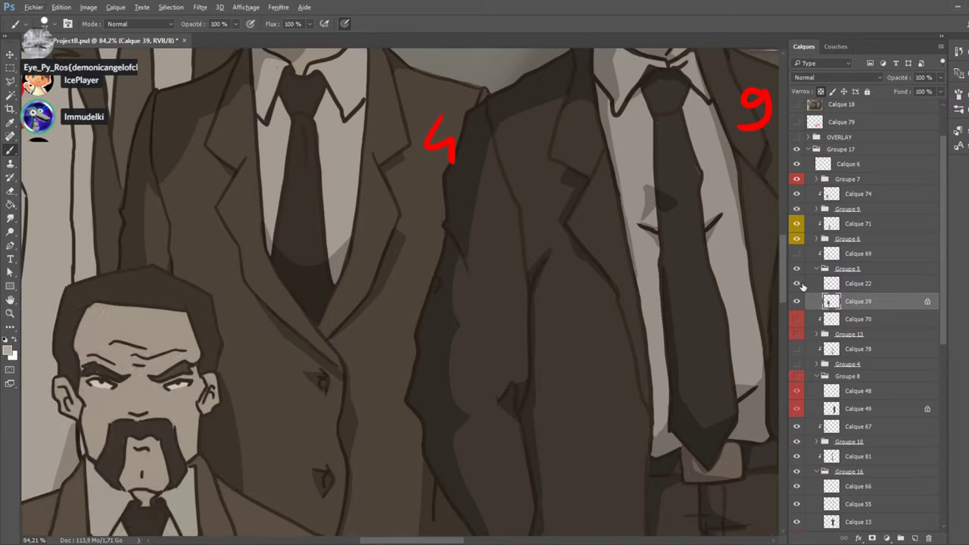
{"action": "key", "text": "d"}
Sample figure 10's skin colour and select figure 13's base colour layer Calque 45, toggling its visibility to verify what it contains.
{"action": "scroll", "coordinate": [367, 428], "scroll_direction": "down", "scroll_amount": 3}
{"action": "scroll", "coordinate": [616, 410], "scroll_direction": "right", "scroll_amount": 5}
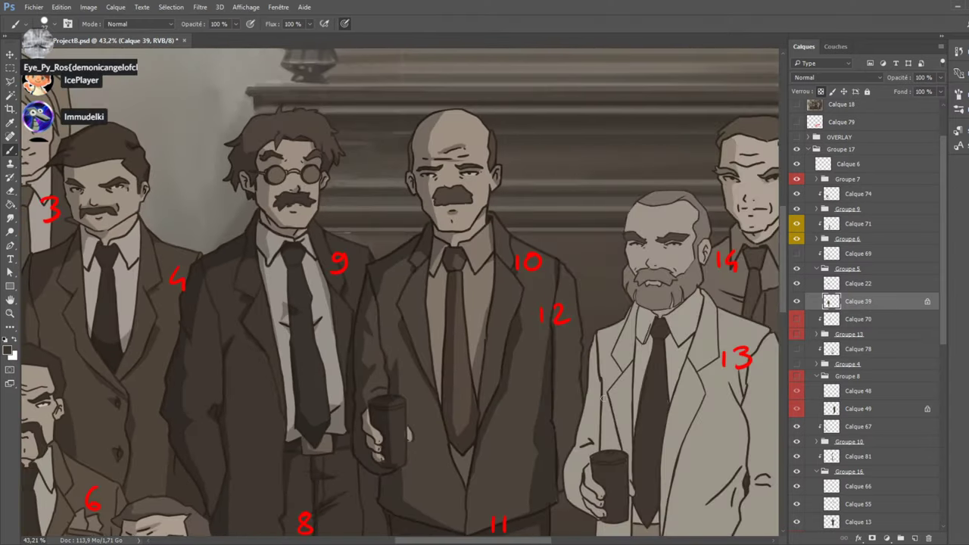
{"action": "scroll", "coordinate": [616, 410], "scroll_direction": "up", "scroll_amount": 2}
{"action": "scroll", "coordinate": [566, 425], "scroll_direction": "down", "scroll_amount": 3}
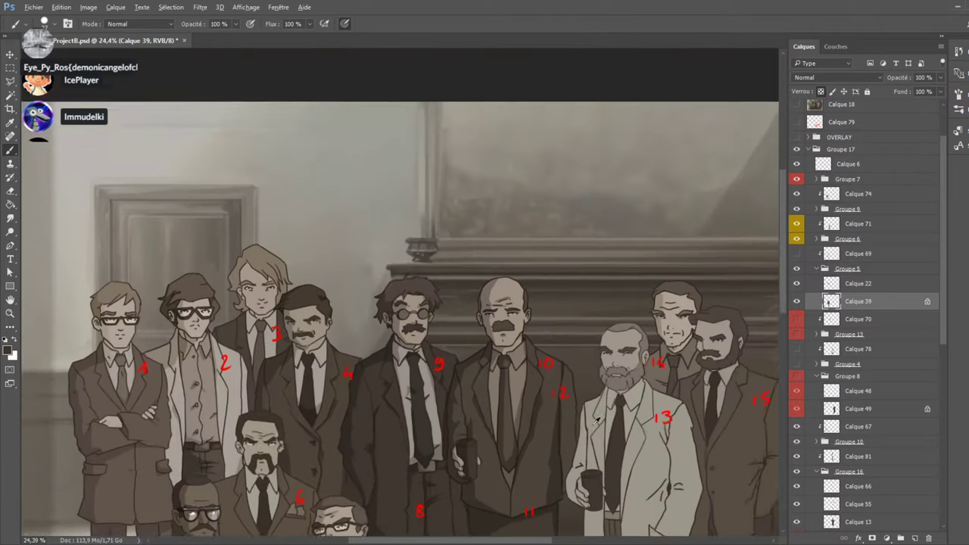
{"action": "scroll", "coordinate": [710, 382], "scroll_direction": "down", "scroll_amount": 2}
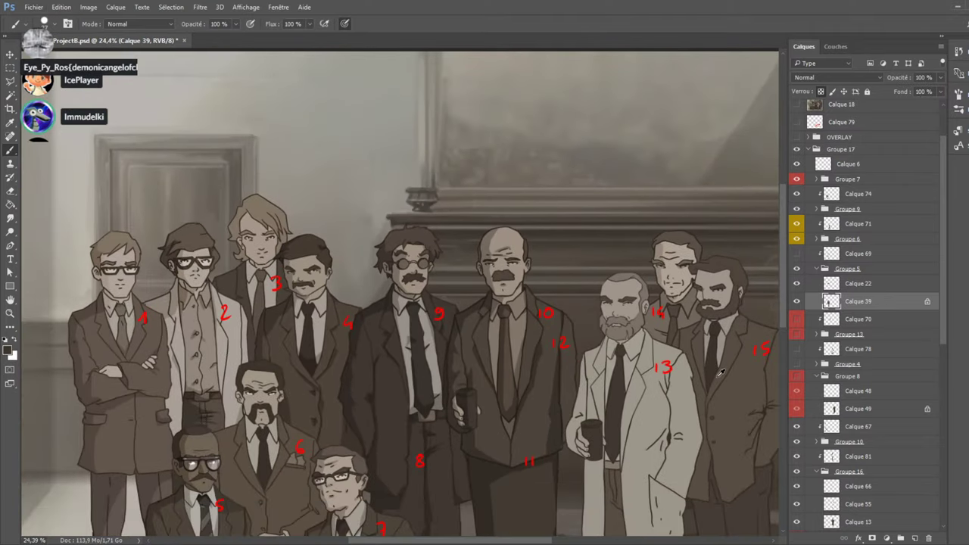
{"action": "scroll", "coordinate": [648, 307], "scroll_direction": "up", "scroll_amount": 4}
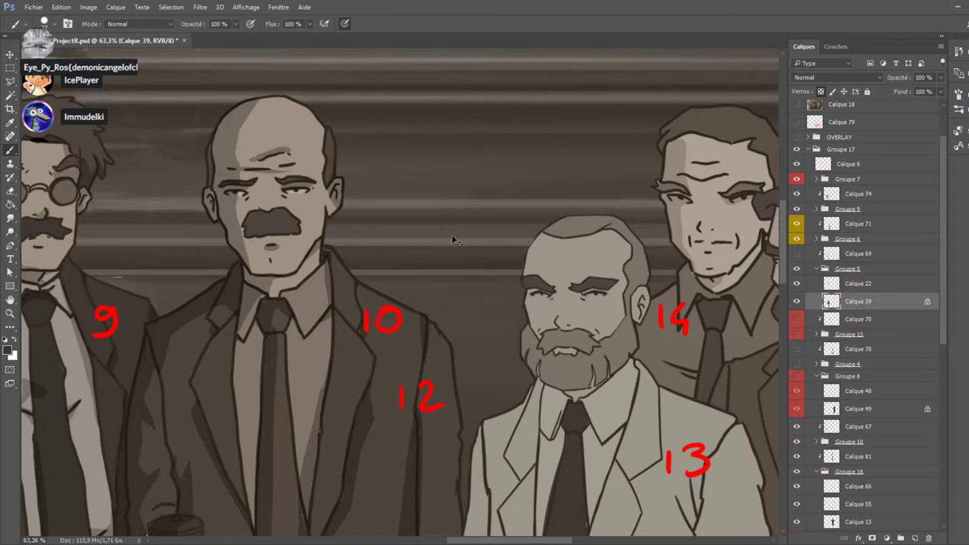
{"action": "left_click", "coordinate": [311, 197], "text": "ctrl"}
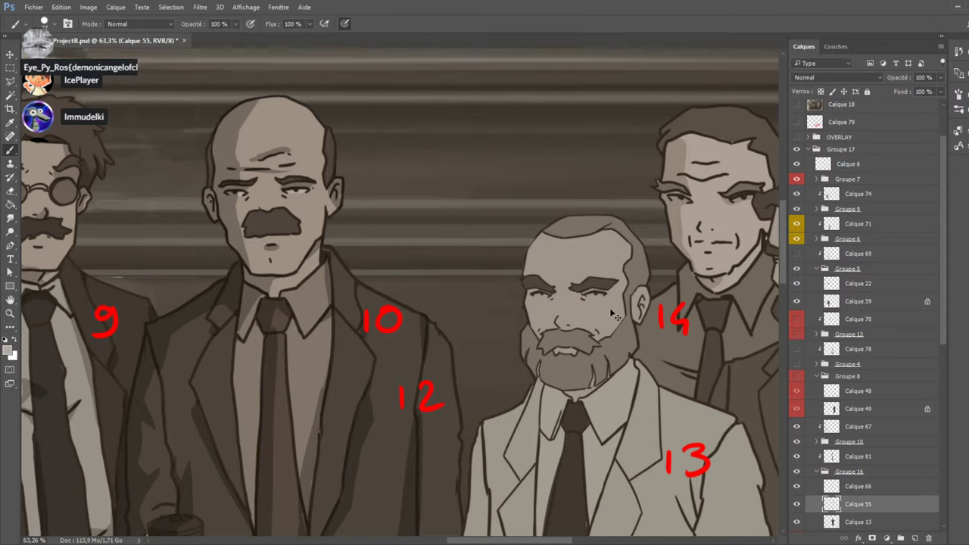
{"action": "left_click", "coordinate": [613, 315], "text": "ctrl"}
{"action": "left_click", "coordinate": [795, 231]}
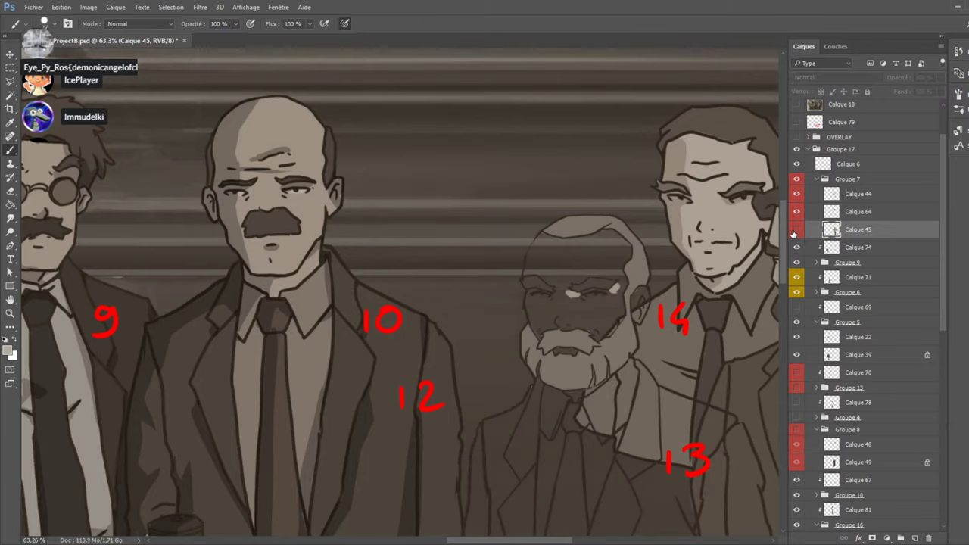
{"action": "left_click", "coordinate": [796, 230]}
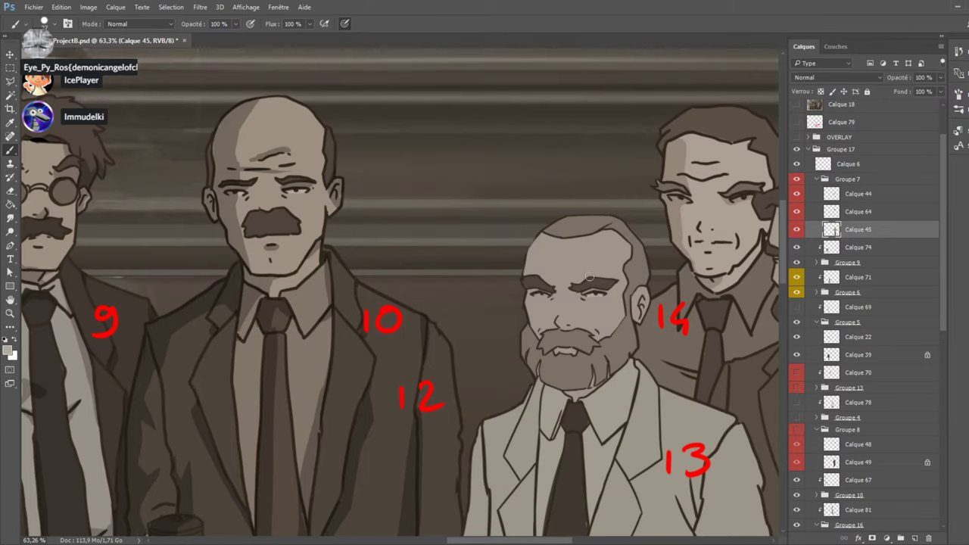
Show the reference layer Calque 18 and add a new layer clipped above Groupe 7 for figure 13.
{"action": "left_click", "coordinate": [796, 104]}
{"action": "left_click", "coordinate": [859, 181]}
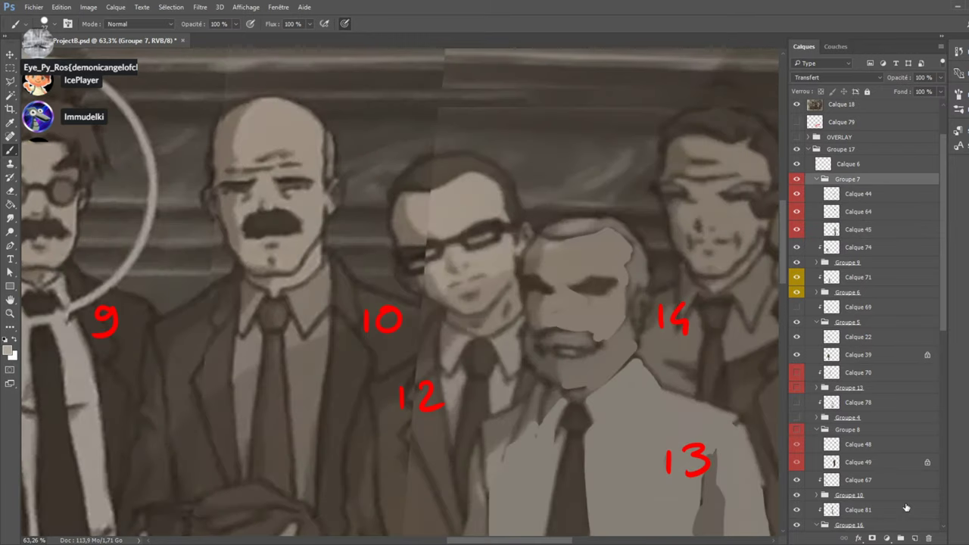
{"action": "left_click", "coordinate": [914, 538]}
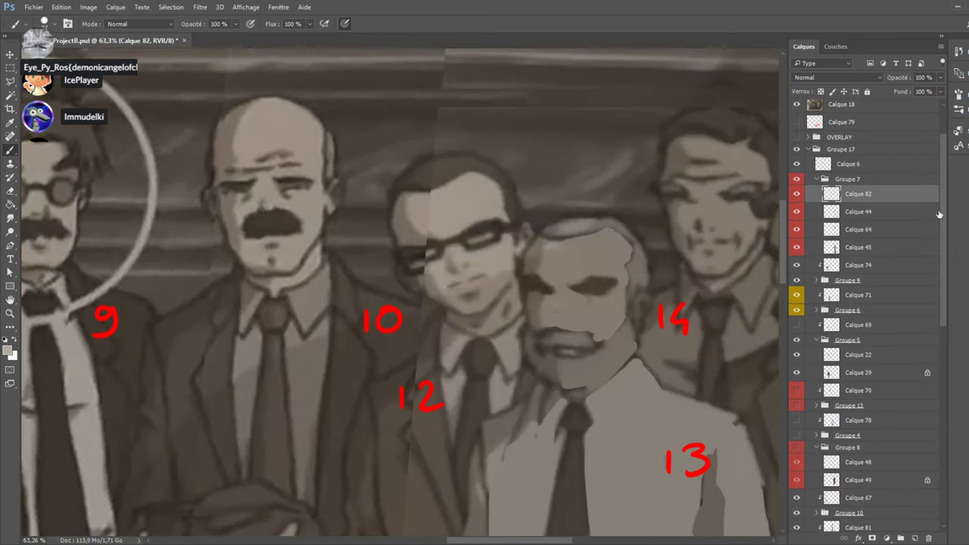
{"action": "left_click_drag", "start_coordinate": [909, 195], "coordinate": [908, 173]}
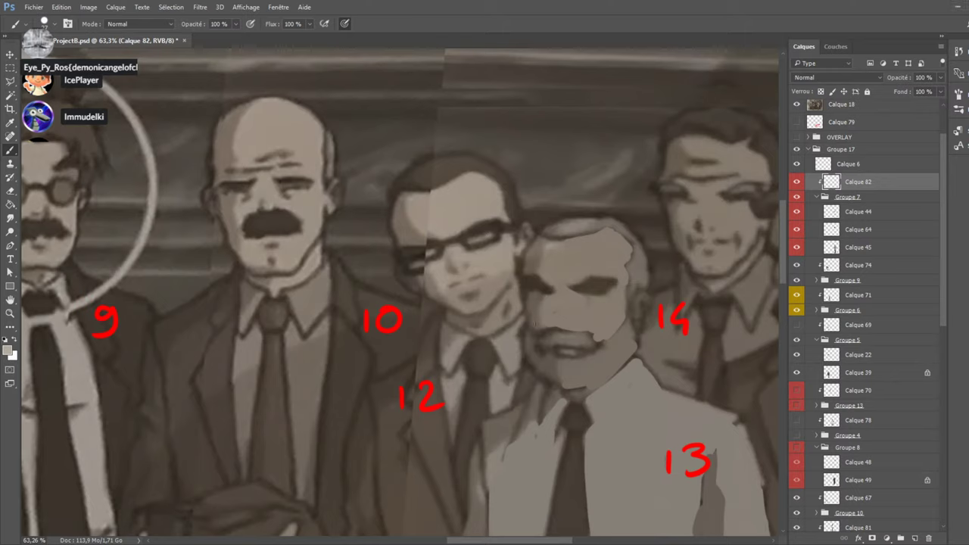
{"action": "left_click", "coordinate": [10, 67]}
{"action": "key", "text": "ctrl+shift+alt+n"}
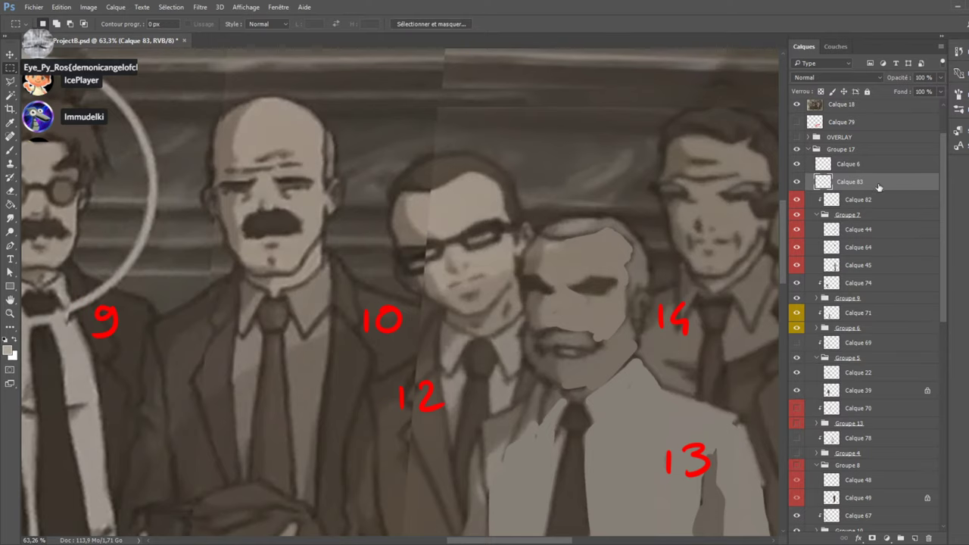
{"action": "key", "text": "Delete"}
Marquee the area around figures 12 and 13, paste the small reference crop there as a new layer, and move it above Calque 18.
{"action": "left_click_drag", "start_coordinate": [430, 172], "coordinate": [677, 508]}
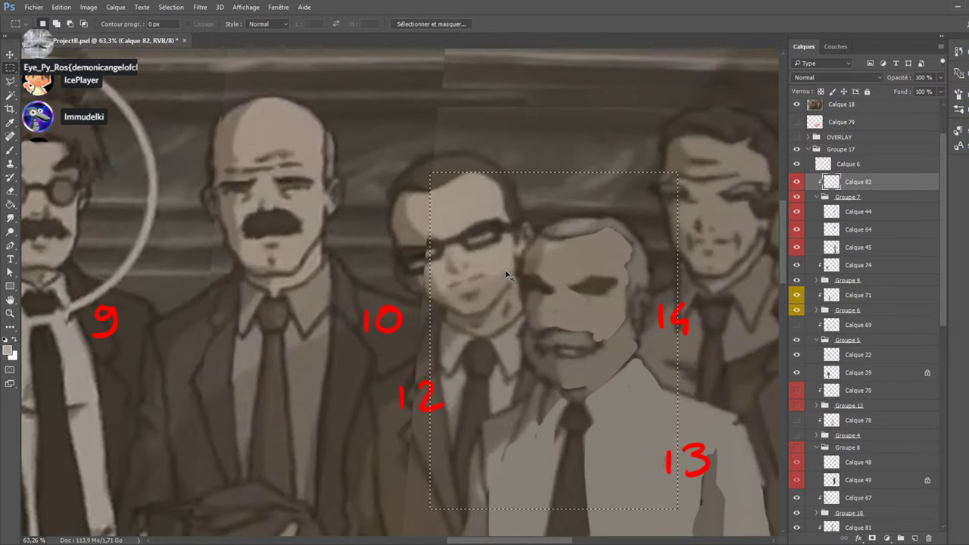
{"action": "key", "text": "ctrl+d"}
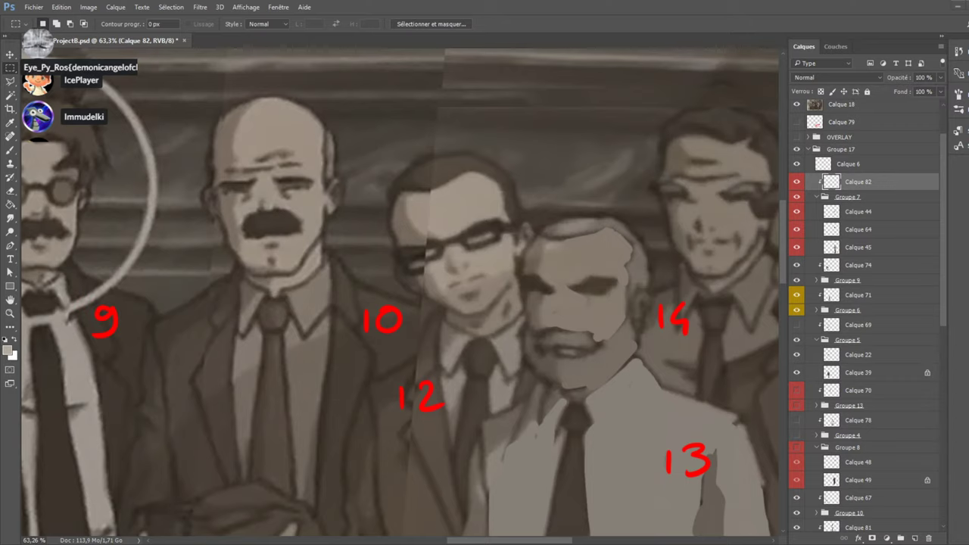
{"action": "key", "text": "ctrl+alt+z"}
{"action": "key", "text": "ctrl+alt+z"}
{"action": "key", "text": "ctrl+alt+z"}
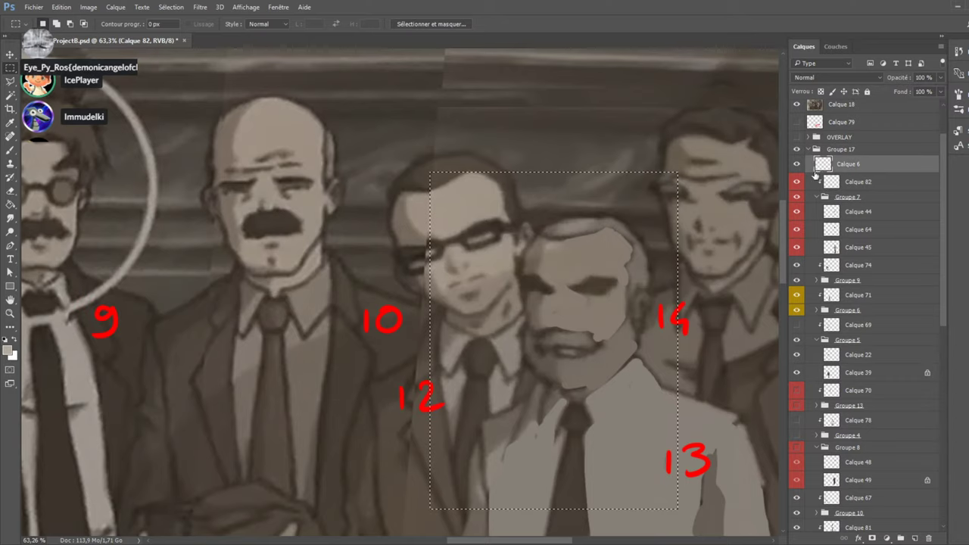
{"action": "scroll", "coordinate": [482, 337], "scroll_direction": "down", "scroll_amount": 4}
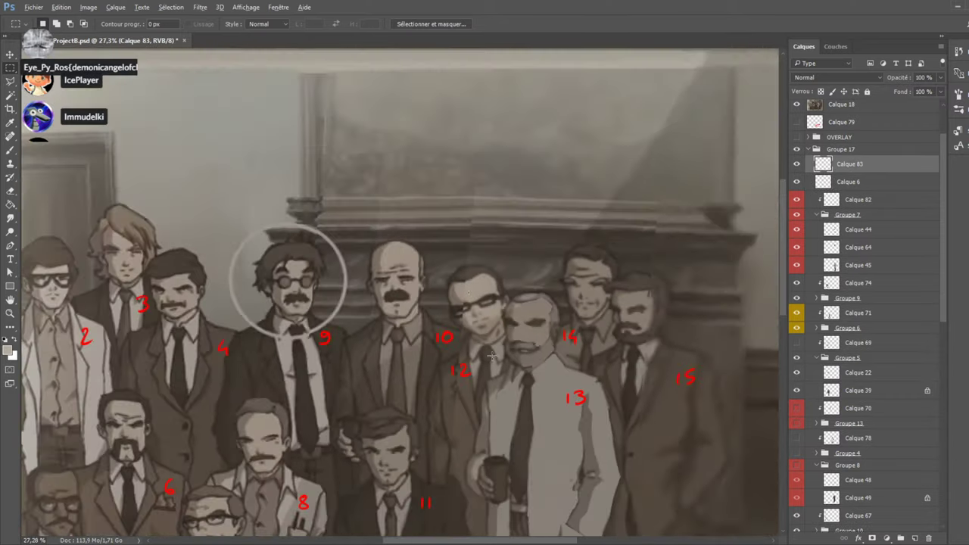
{"action": "scroll", "coordinate": [499, 393], "scroll_direction": "down", "scroll_amount": 2}
{"action": "key", "text": "ctrl+t"}
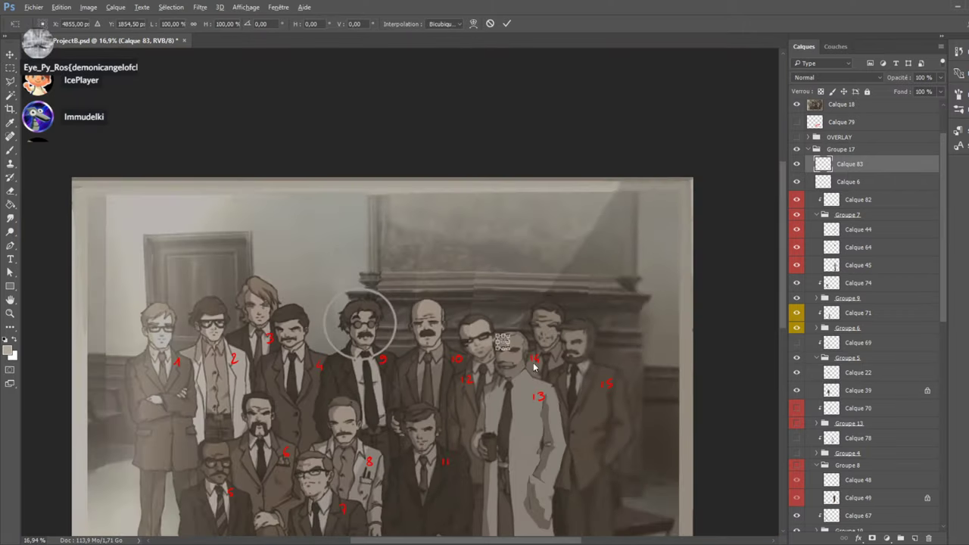
{"action": "key", "text": "Return"}
{"action": "left_click_drag", "start_coordinate": [872, 173], "coordinate": [841, 104]}
{"action": "scroll", "coordinate": [439, 330], "scroll_direction": "up", "scroll_amount": 3}
{"action": "scroll", "coordinate": [436, 362], "scroll_direction": "up", "scroll_amount": 3}
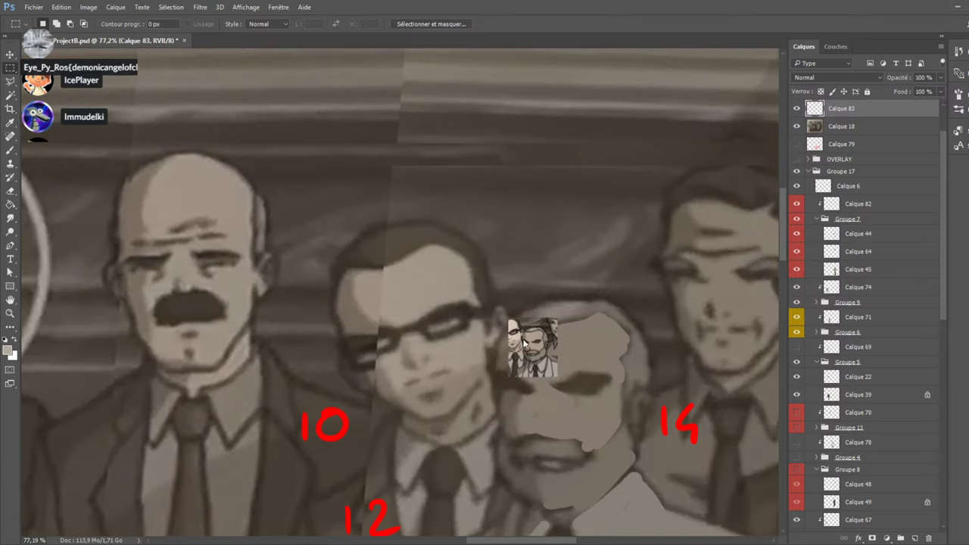
Enlarge the pasted reference crop to about four times its size and place it over figure 10's chest, beside figure 12.
{"action": "key", "text": "ctrl+t"}
{"action": "left_click_drag", "start_coordinate": [558, 376], "coordinate": [687, 542]}
{"action": "left_click_drag", "start_coordinate": [669, 433], "coordinate": [288, 433]}
{"action": "key", "text": "Return"}
{"action": "scroll", "coordinate": [288, 432], "scroll_direction": "down", "scroll_amount": 1}
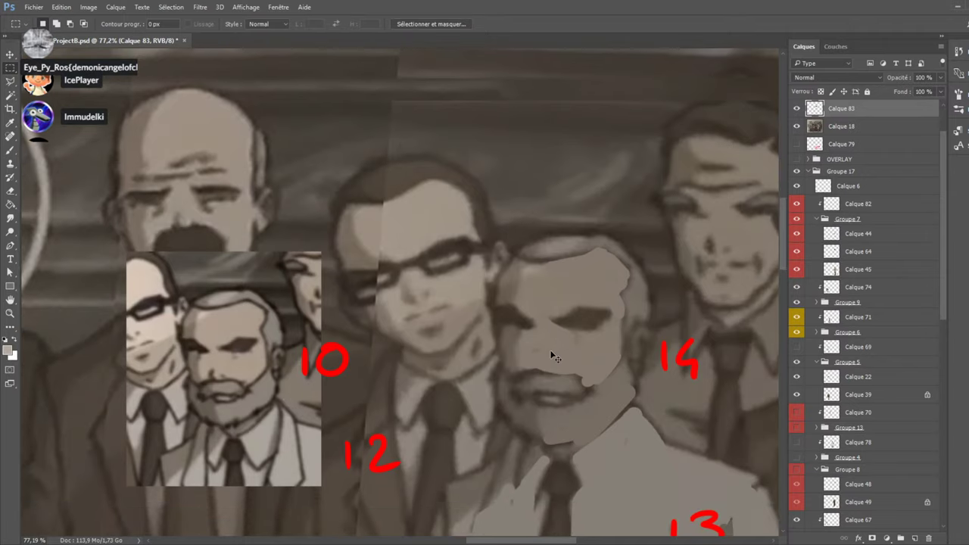
Hide the reference layer Calque 18 and move the pasted reference crop closer to figure 13.
{"action": "left_click", "coordinate": [796, 127]}
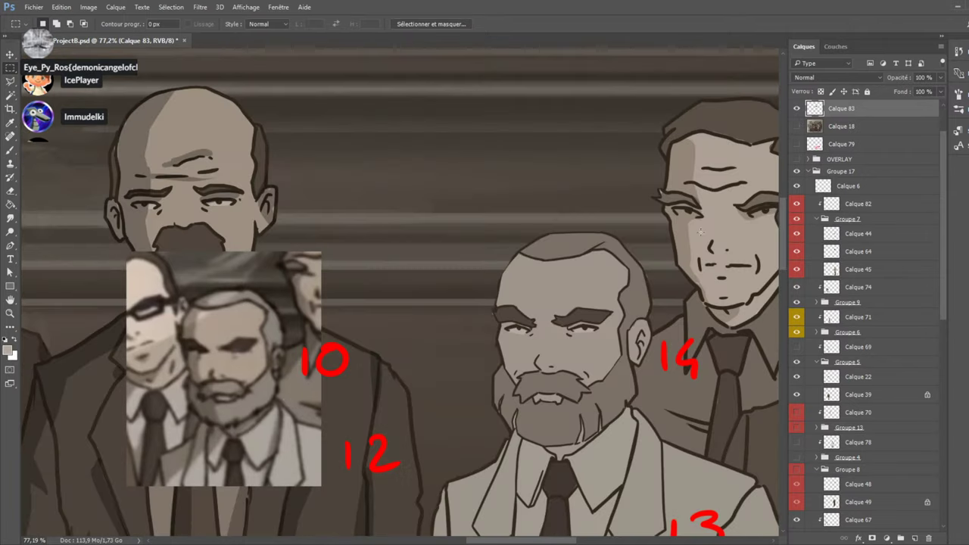
{"action": "left_click", "coordinate": [587, 358], "text": "ctrl"}
{"action": "left_click_drag", "start_coordinate": [234, 290], "coordinate": [329, 284]}
{"action": "scroll", "coordinate": [329, 285], "scroll_direction": "down", "scroll_amount": 1}
{"action": "scroll", "coordinate": [330, 285], "scroll_direction": "down", "scroll_amount": 2}
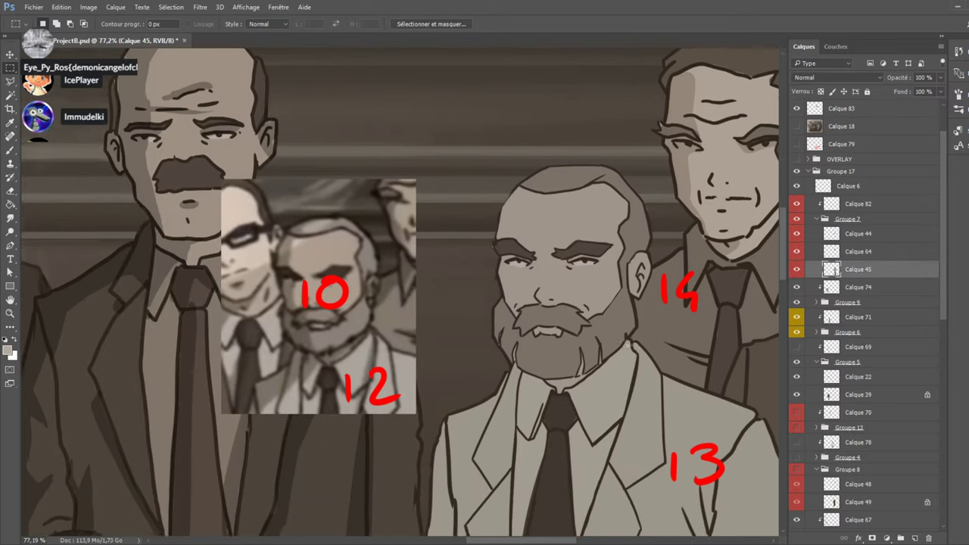
Toggle the visibility of figure 13's layers to check their contents, merge Calque 64 into Calque 45 and show the linework on Calque 44.
{"action": "left_click", "coordinate": [796, 251]}
{"action": "left_click", "coordinate": [797, 251]}
{"action": "left_click", "coordinate": [797, 256]}
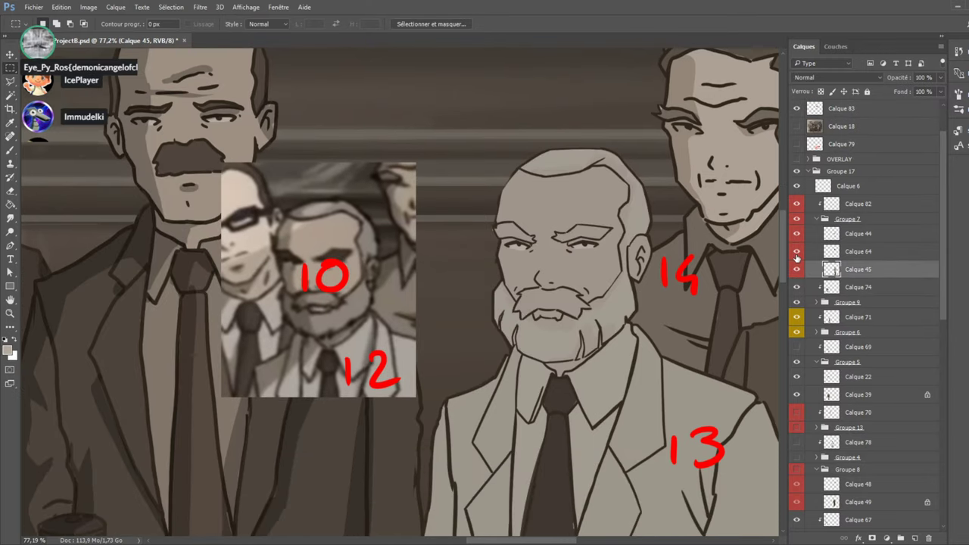
{"action": "left_click", "coordinate": [796, 256]}
{"action": "left_click", "coordinate": [797, 274]}
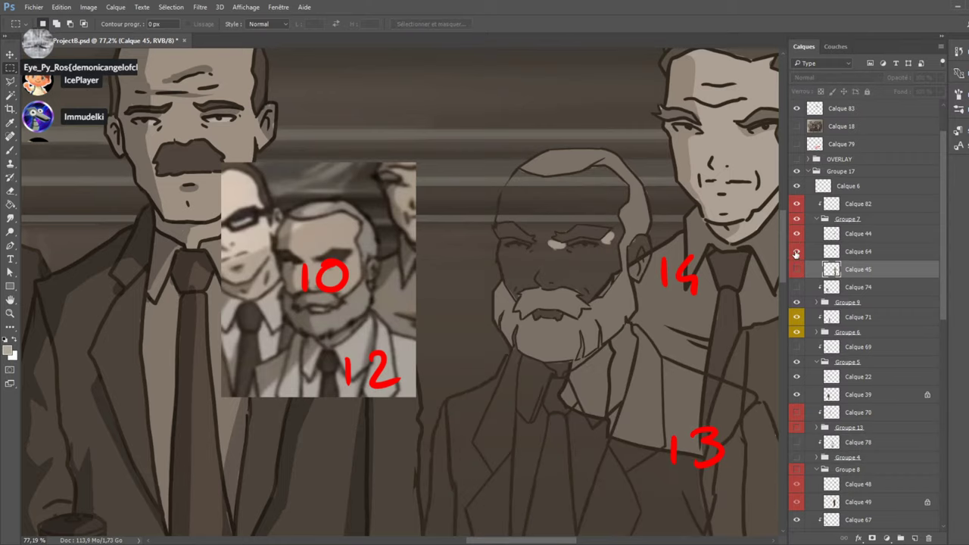
{"action": "left_click", "coordinate": [796, 235]}
{"action": "left_click", "coordinate": [797, 253]}
{"action": "left_click", "coordinate": [796, 250]}
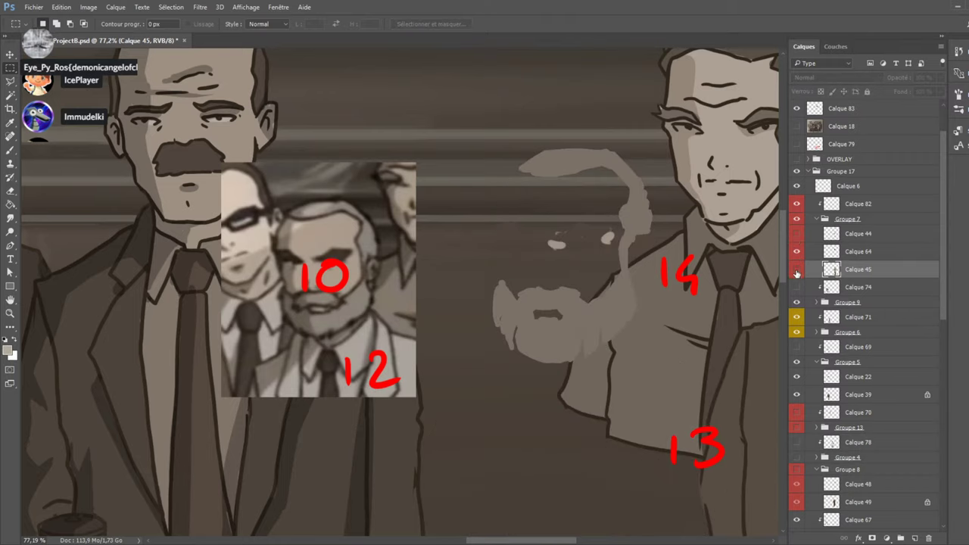
{"action": "left_click", "coordinate": [796, 268]}
{"action": "key", "text": "ctrl+e"}
{"action": "left_click", "coordinate": [797, 235]}
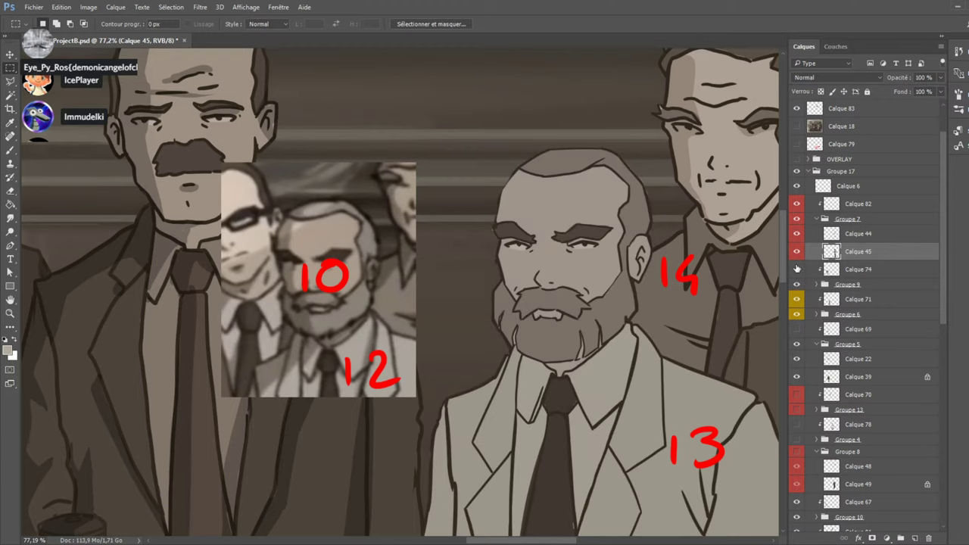
Check Calque 74 and Calque 82 by toggling their visibility, then make Calque 82 active for brush painting.
{"action": "left_click", "coordinate": [796, 269]}
{"action": "key", "text": "e"}
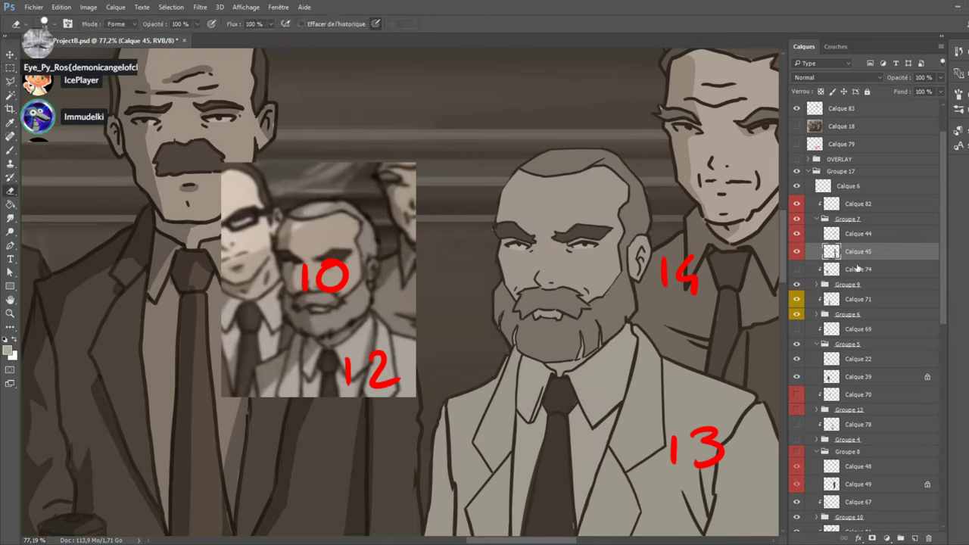
{"action": "left_click", "coordinate": [797, 204]}
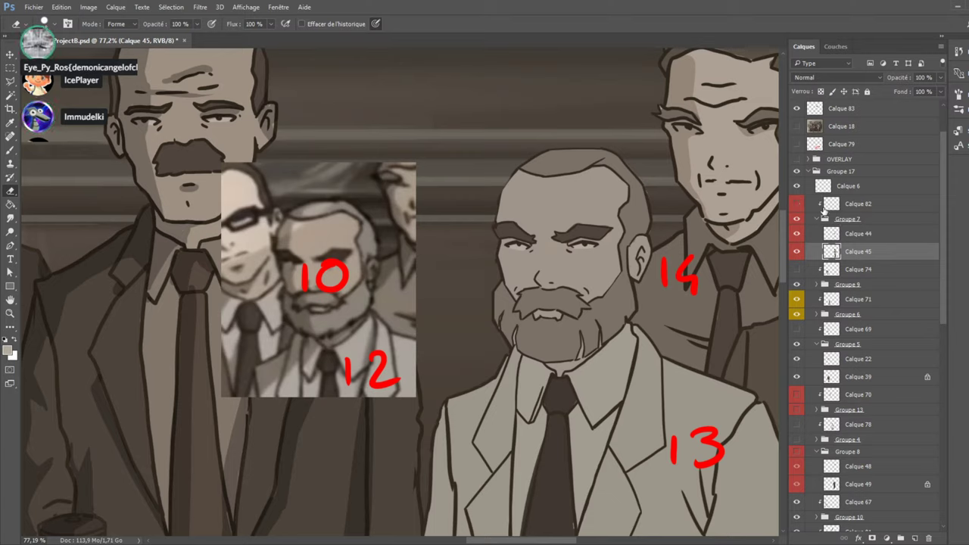
{"action": "left_click", "coordinate": [823, 209]}
{"action": "left_click", "coordinate": [797, 204]}
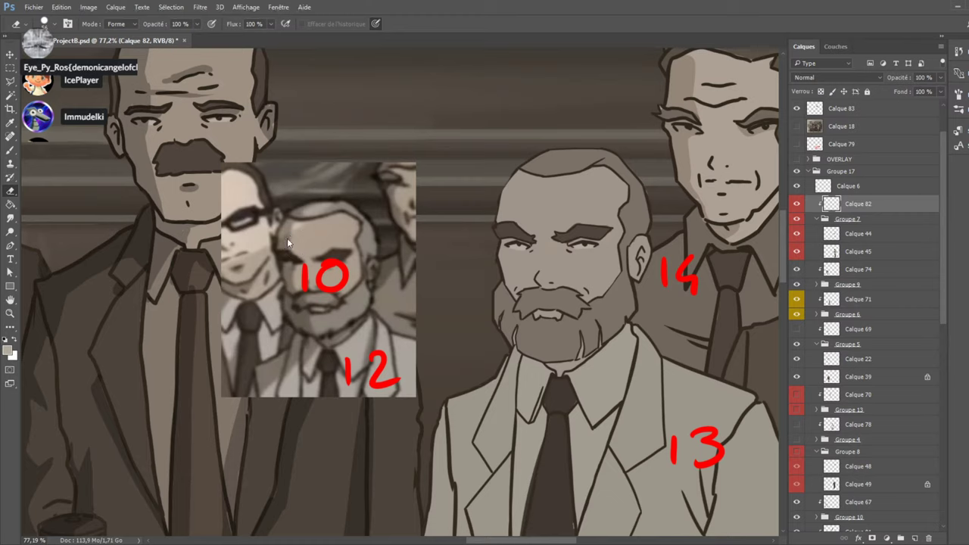
{"action": "left_click", "coordinate": [10, 150]}
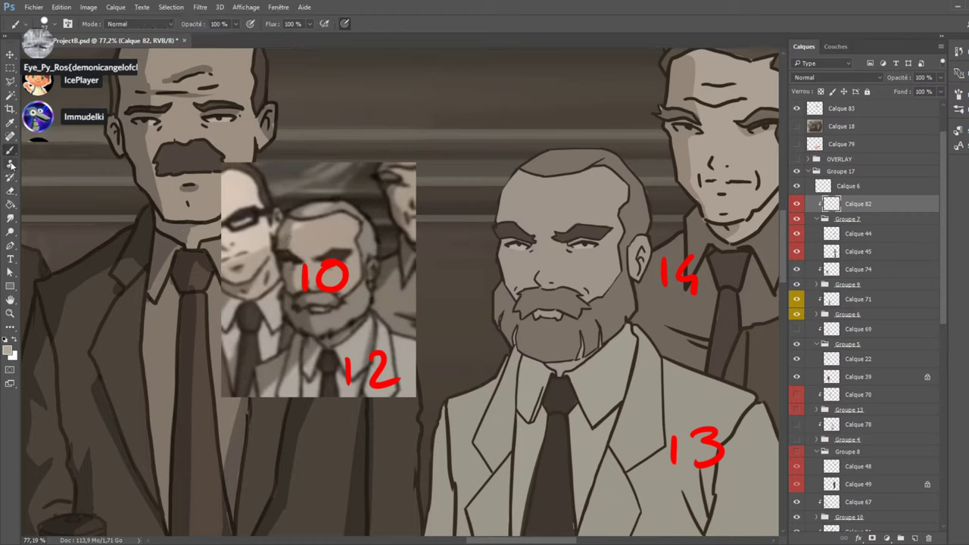
Sample the beard tone from the reference crop, set Calque 82's blend mode to Produit and shade figure 13's beard, moustache and shadowed cheek.
{"action": "left_click", "coordinate": [317, 324], "text": "alt"}
{"action": "left_click_drag", "start_coordinate": [535, 321], "coordinate": [530, 342]}
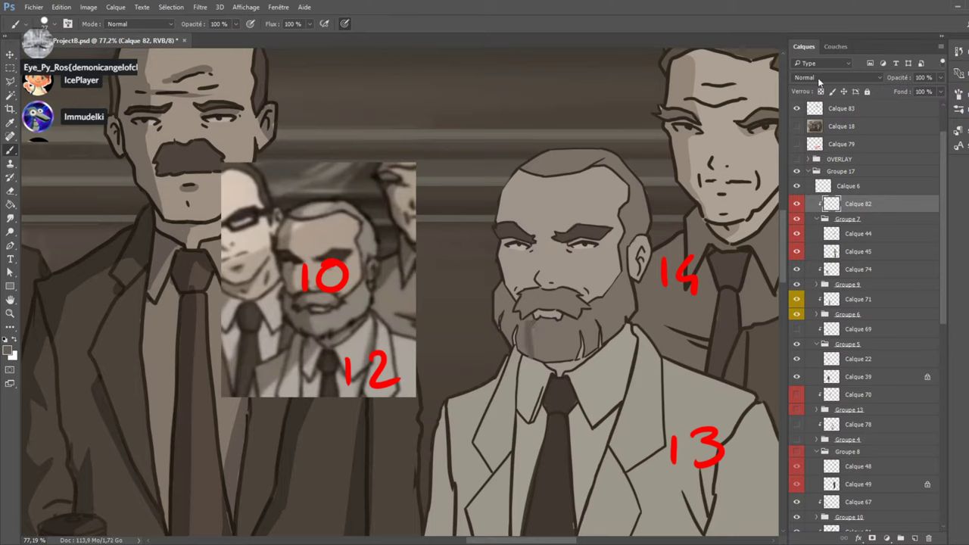
{"action": "scroll", "coordinate": [820, 78], "scroll_direction": "down", "scroll_amount": 3}
{"action": "left_click_drag", "start_coordinate": [547, 365], "coordinate": [580, 356]}
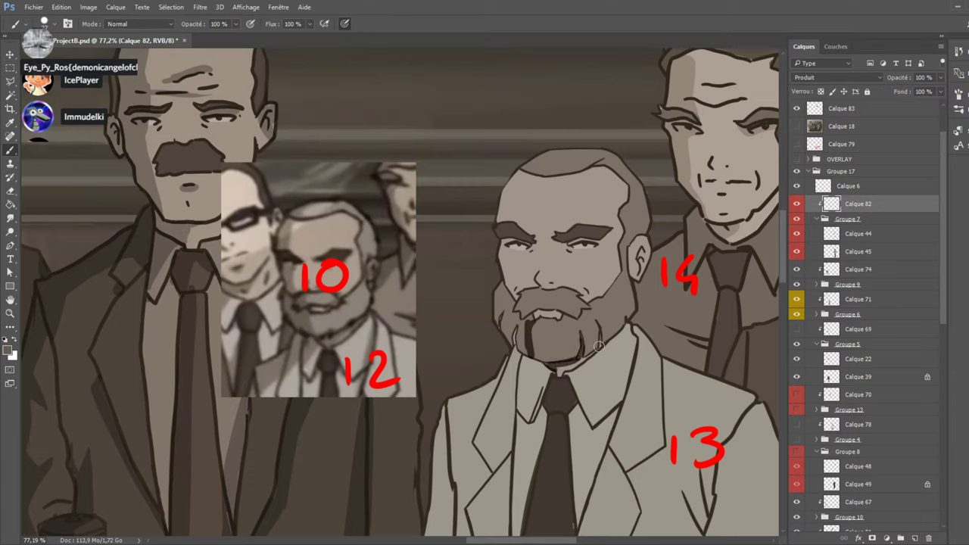
{"action": "mouse_move", "coordinate": [532, 295]}
{"action": "left_mouse_down"}
{"action": "mouse_move", "coordinate": [530, 307]}
{"action": "mouse_move", "coordinate": [596, 310]}
{"action": "left_mouse_up"}
{"action": "mouse_move", "coordinate": [534, 311]}
{"action": "left_mouse_down"}
{"action": "mouse_move", "coordinate": [527, 352]}
{"action": "mouse_move", "coordinate": [516, 327]}
{"action": "mouse_move", "coordinate": [509, 340]}
{"action": "mouse_move", "coordinate": [512, 310]}
{"action": "mouse_move", "coordinate": [501, 318]}
{"action": "mouse_move", "coordinate": [511, 261]}
{"action": "mouse_move", "coordinate": [520, 295]}
{"action": "mouse_move", "coordinate": [496, 257]}
{"action": "mouse_move", "coordinate": [512, 241]}
{"action": "left_mouse_up"}
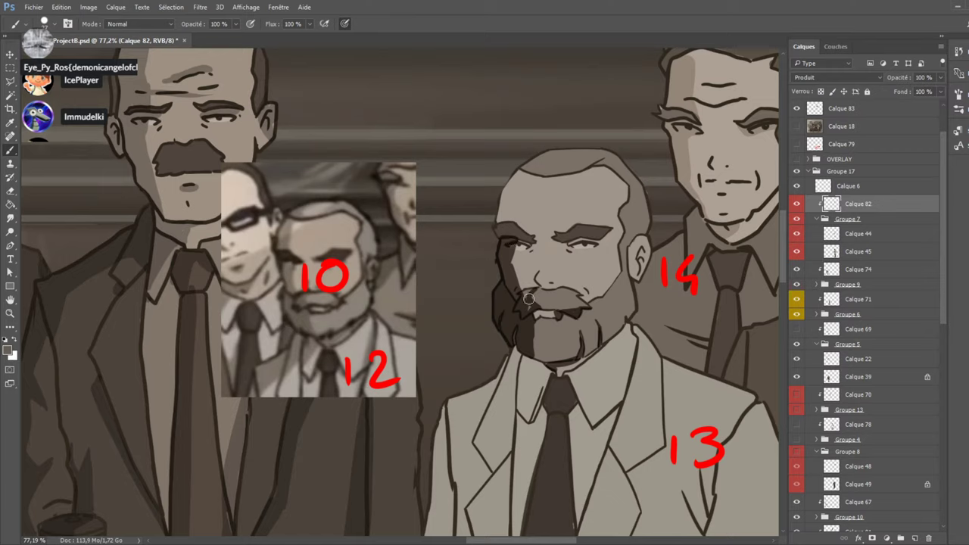
{"action": "mouse_move", "coordinate": [530, 308]}
{"action": "left_mouse_down"}
{"action": "mouse_move", "coordinate": [519, 287]}
{"action": "mouse_move", "coordinate": [530, 307]}
{"action": "mouse_move", "coordinate": [535, 285]}
{"action": "left_mouse_up"}
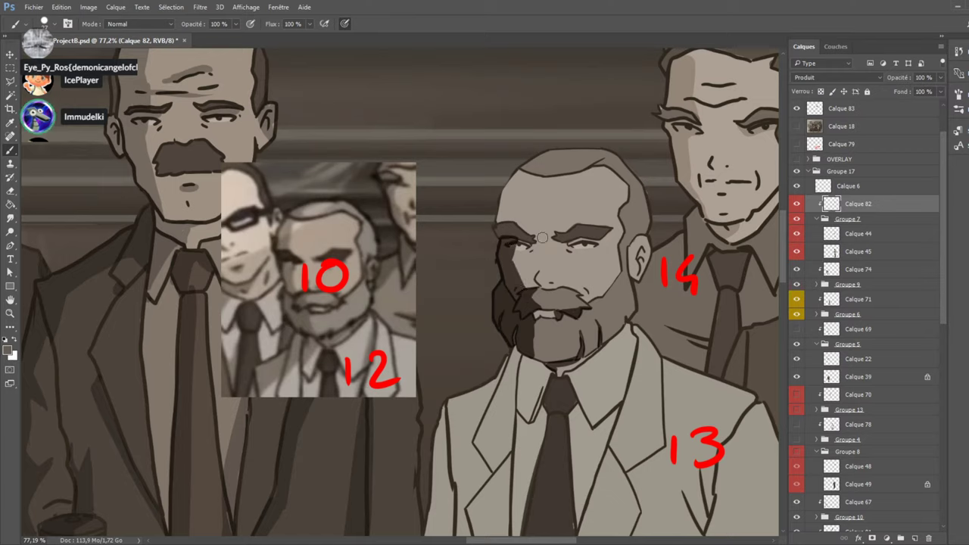
Paint shadows on figure 13's temple and forehead edge, inside the ear, and around the eyes.
{"action": "mouse_move", "coordinate": [506, 227]}
{"action": "left_mouse_down"}
{"action": "mouse_move", "coordinate": [513, 191]}
{"action": "mouse_move", "coordinate": [499, 217]}
{"action": "mouse_move", "coordinate": [527, 173]}
{"action": "left_mouse_up"}
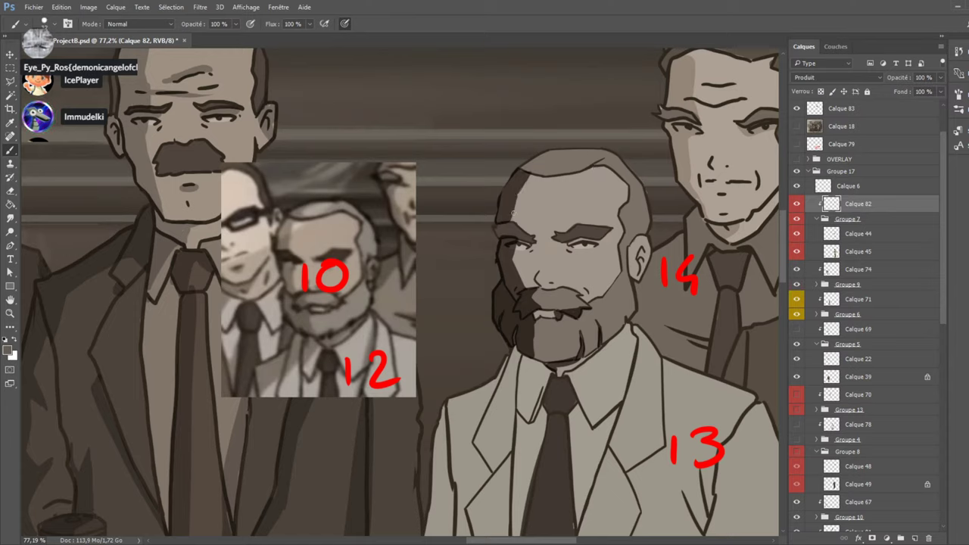
{"action": "left_click_drag", "start_coordinate": [513, 218], "coordinate": [529, 178]}
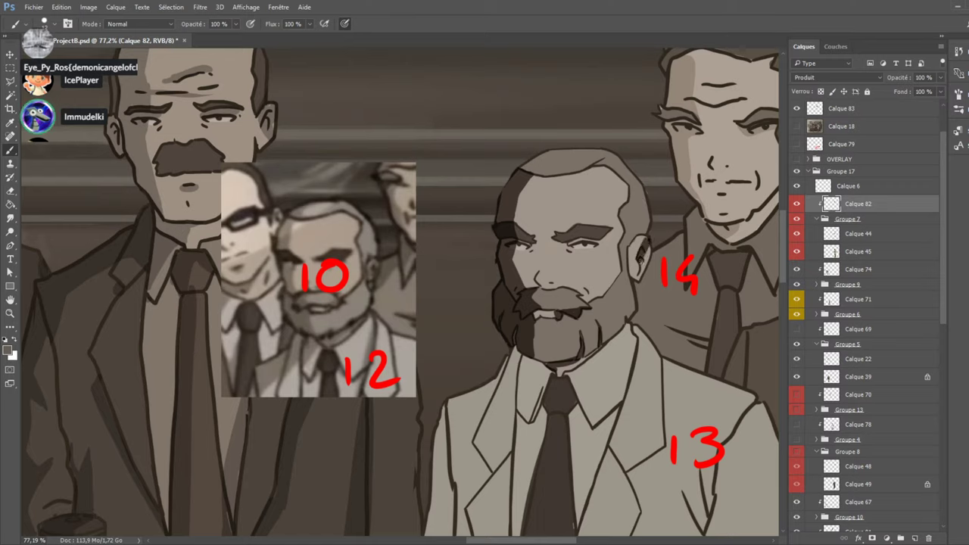
{"action": "left_click_drag", "start_coordinate": [644, 251], "coordinate": [634, 283]}
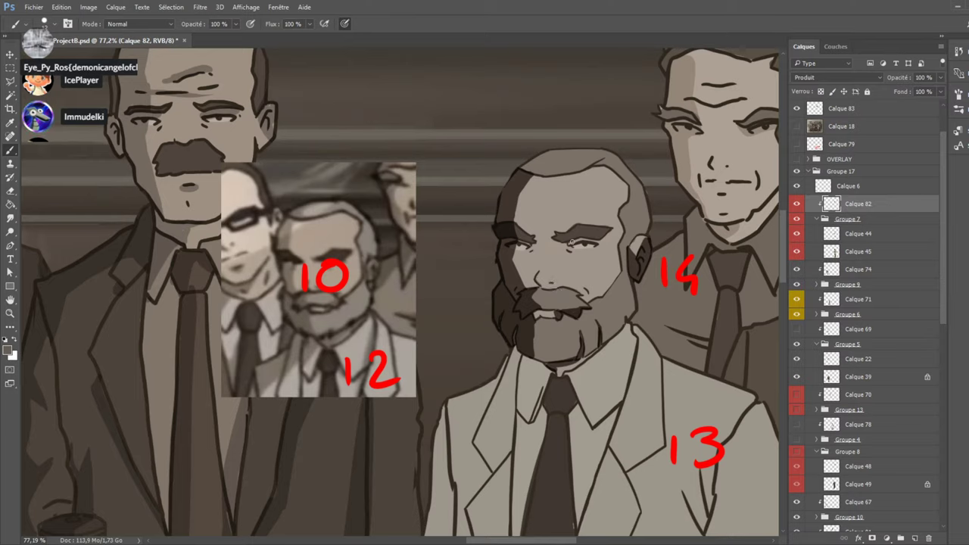
{"action": "left_click_drag", "start_coordinate": [567, 244], "coordinate": [596, 243]}
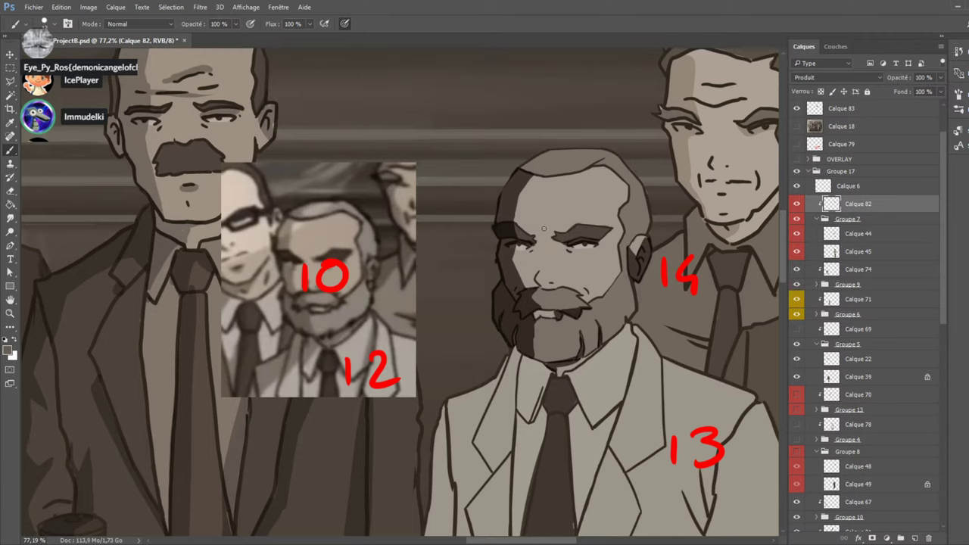
Extend the shadow across the chin of figure 13's beard and refine the moustache shading.
{"action": "scroll", "coordinate": [600, 255], "scroll_direction": "down", "scroll_amount": 3}
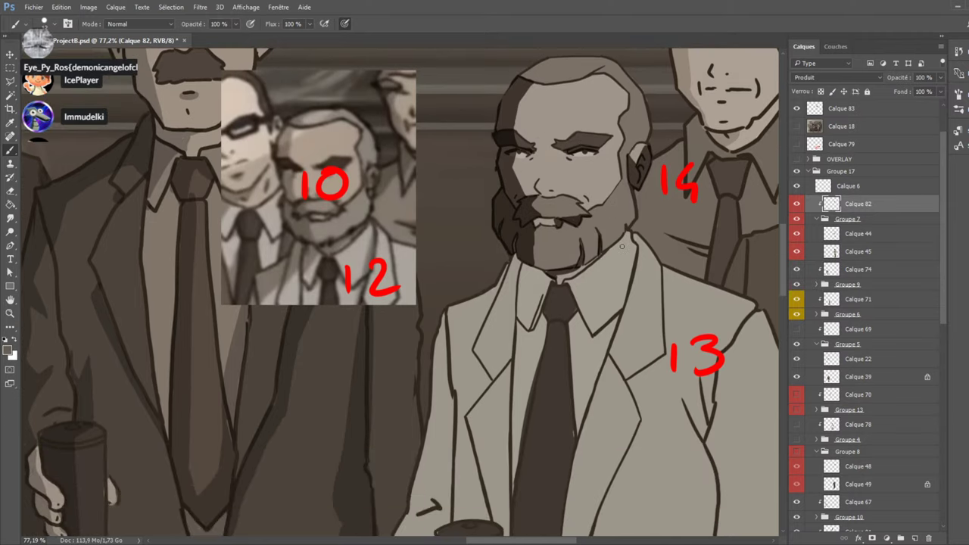
{"action": "left_click_drag", "start_coordinate": [533, 237], "coordinate": [538, 266]}
{"action": "left_click_drag", "start_coordinate": [537, 231], "coordinate": [553, 265]}
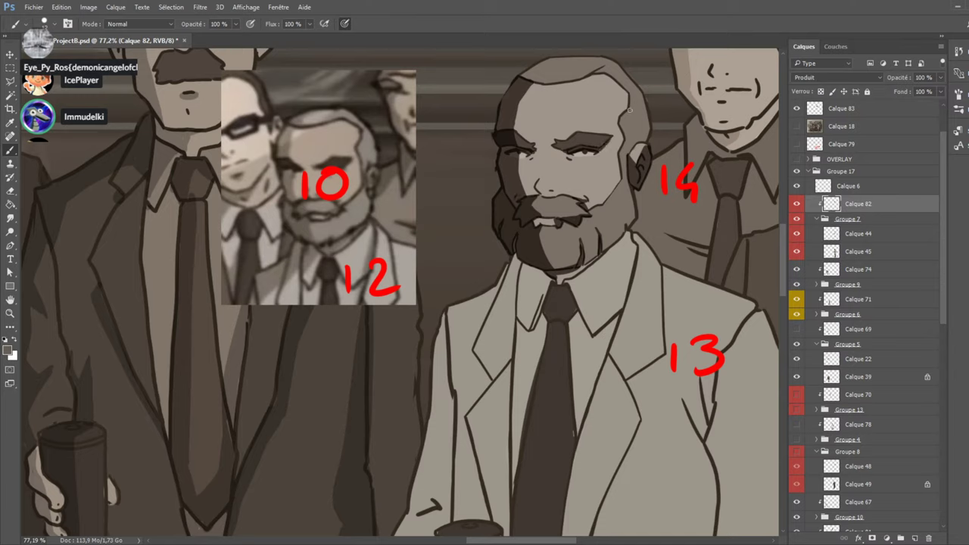
Shade figure 13's neck-side collar, upper lapel, shoulder and outer sleeve edge on the shadowed side of the jacket.
{"action": "scroll", "coordinate": [573, 203], "scroll_direction": "down", "scroll_amount": 3}
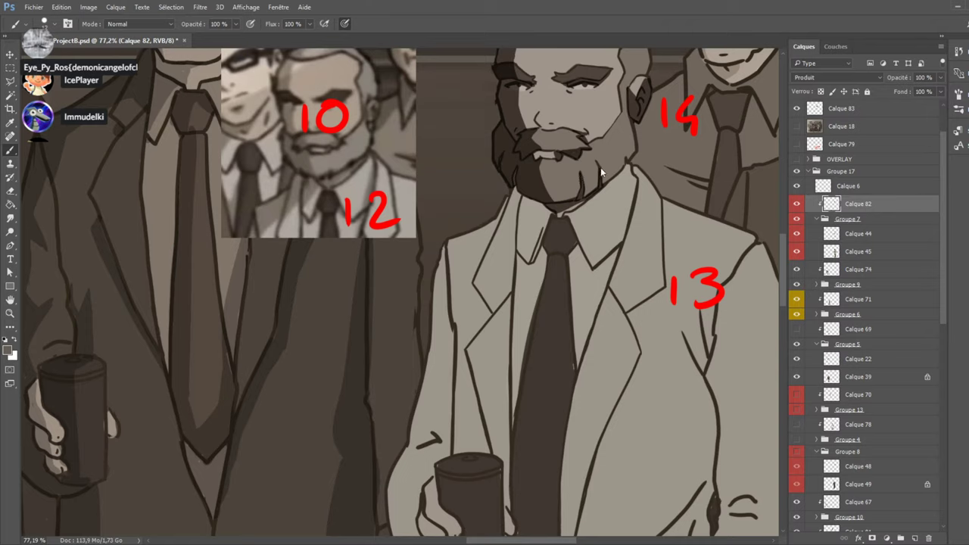
{"action": "mouse_move", "coordinate": [519, 248]}
{"action": "left_mouse_down"}
{"action": "mouse_move", "coordinate": [538, 204]}
{"action": "mouse_move", "coordinate": [519, 239]}
{"action": "mouse_move", "coordinate": [521, 198]}
{"action": "mouse_move", "coordinate": [533, 197]}
{"action": "left_mouse_up"}
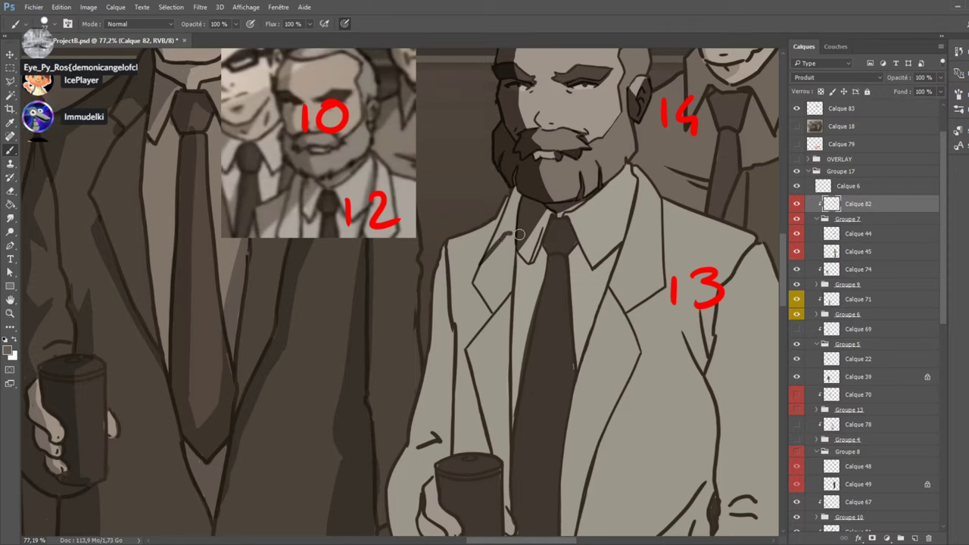
{"action": "mouse_move", "coordinate": [481, 262]}
{"action": "left_mouse_down"}
{"action": "mouse_move", "coordinate": [511, 212]}
{"action": "mouse_move", "coordinate": [517, 226]}
{"action": "mouse_move", "coordinate": [518, 195]}
{"action": "mouse_move", "coordinate": [496, 236]}
{"action": "left_mouse_up"}
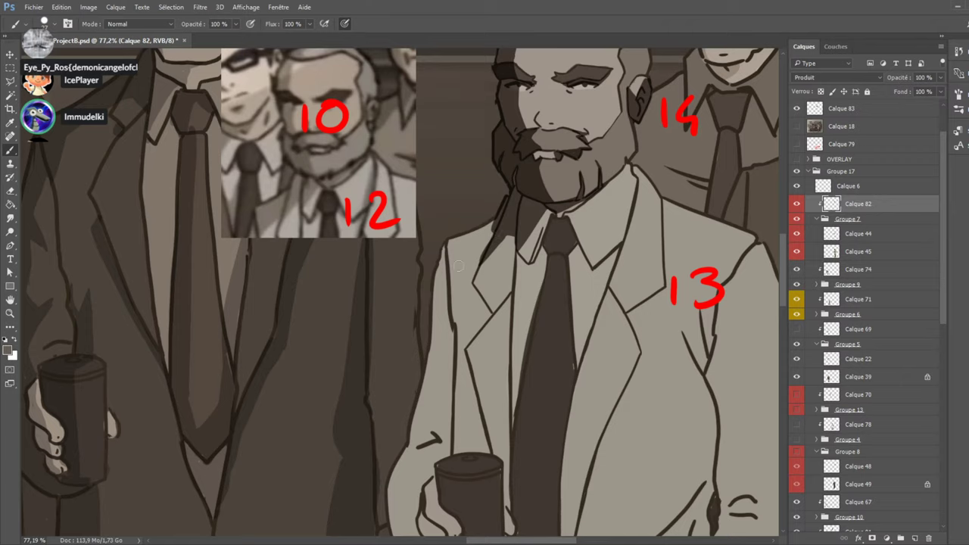
{"action": "mouse_move", "coordinate": [459, 265]}
{"action": "left_mouse_down"}
{"action": "mouse_move", "coordinate": [473, 240]}
{"action": "mouse_move", "coordinate": [447, 265]}
{"action": "mouse_move", "coordinate": [444, 252]}
{"action": "mouse_move", "coordinate": [427, 318]}
{"action": "left_mouse_up"}
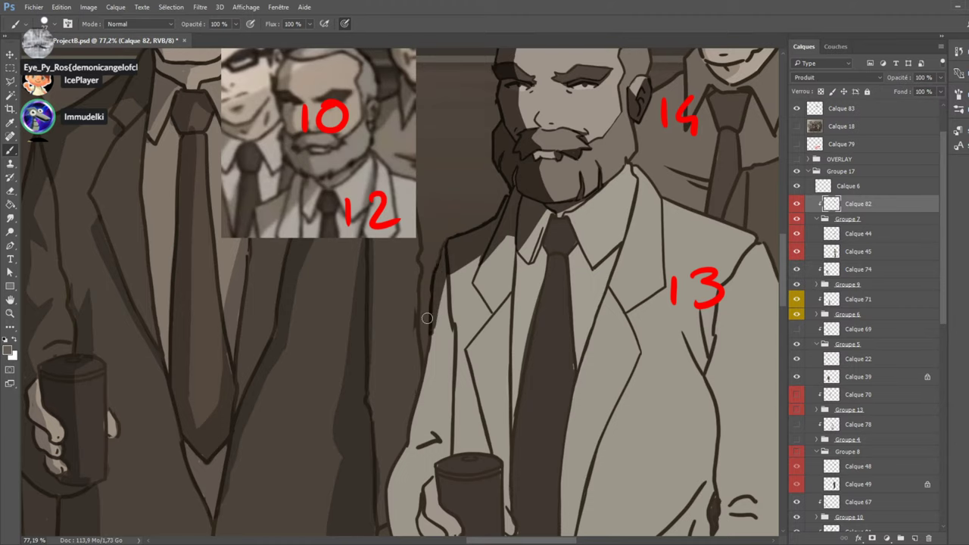
{"action": "scroll", "coordinate": [448, 349], "scroll_direction": "down", "scroll_amount": 3}
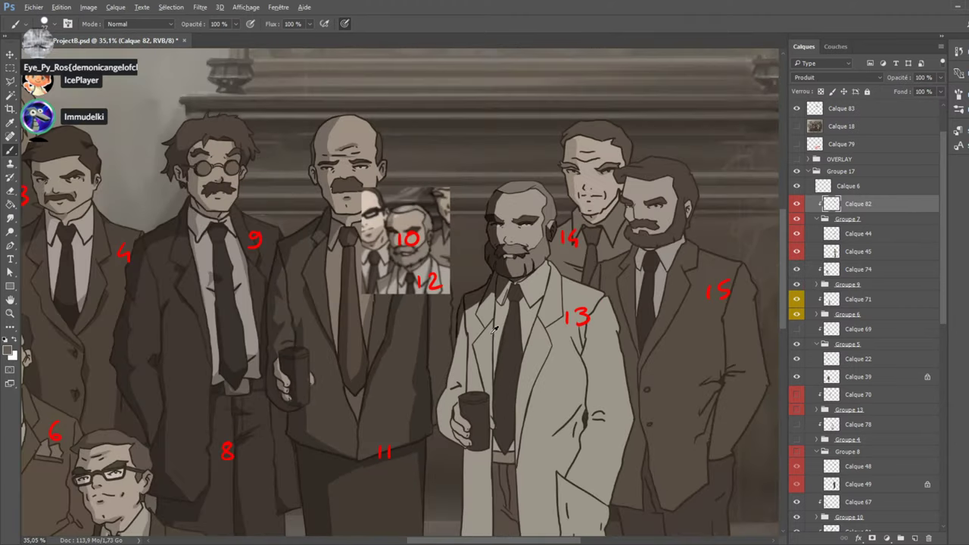
Paint a narrow shadow along the inner lapel beside figure 13's collar on the lit side.
{"action": "scroll", "coordinate": [515, 405], "scroll_direction": "up", "scroll_amount": 2}
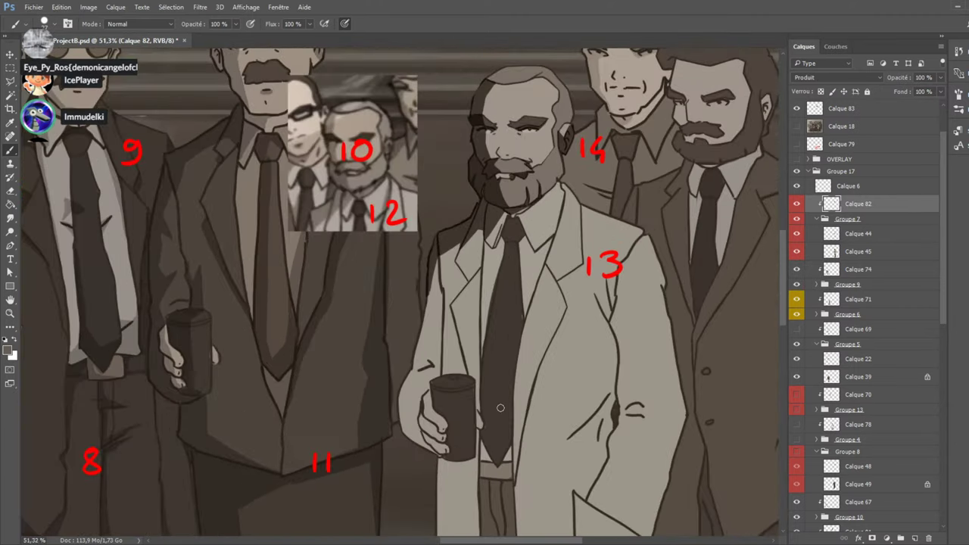
{"action": "left_click_drag", "start_coordinate": [565, 195], "coordinate": [539, 271]}
{"action": "scroll", "coordinate": [549, 249], "scroll_direction": "down", "scroll_amount": 2}
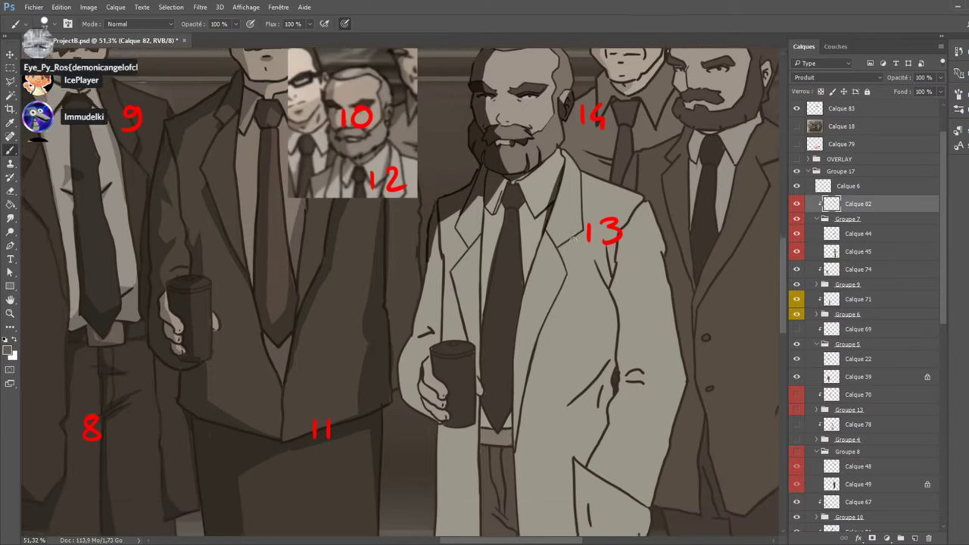
{"action": "scroll", "coordinate": [538, 229], "scroll_direction": "down", "scroll_amount": 3}
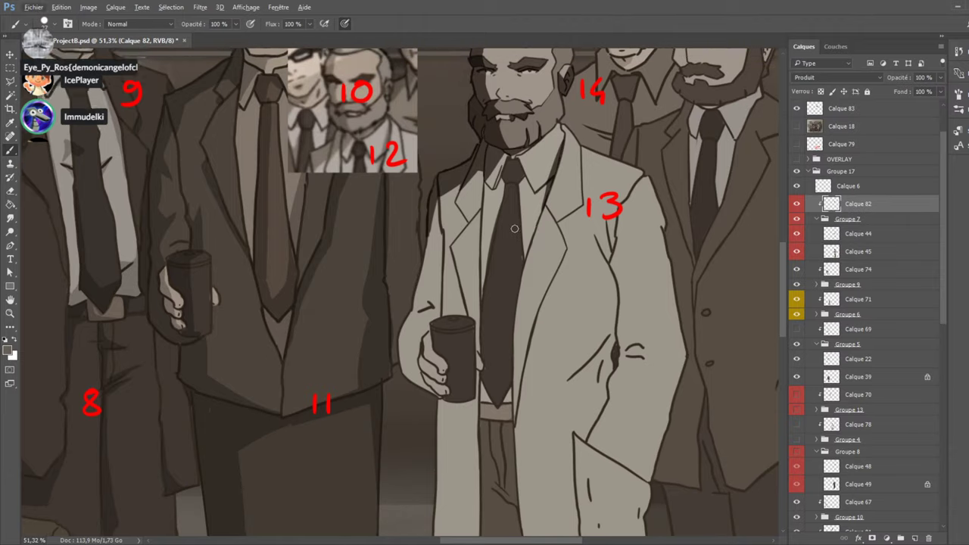
{"action": "scroll", "coordinate": [518, 225], "scroll_direction": "up", "scroll_amount": 2}
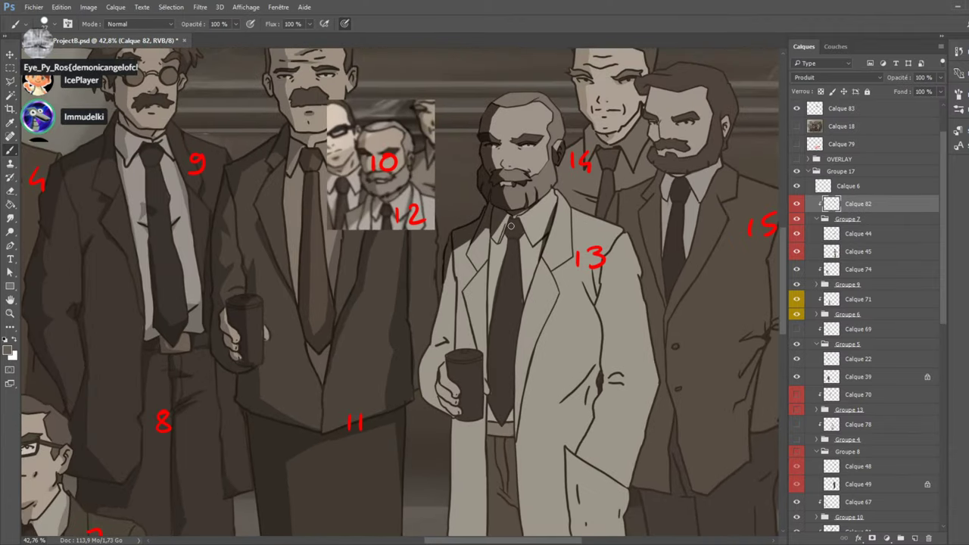
Select figure 13's base layer, Calque 45, and sample the lit skin colour beside the eye.
{"action": "scroll", "coordinate": [511, 225], "scroll_direction": "up", "scroll_amount": 3}
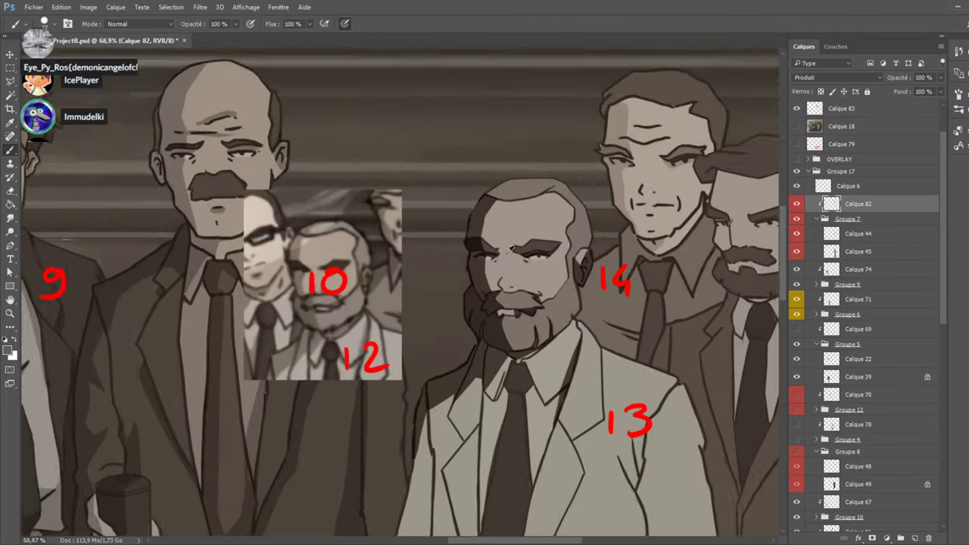
{"action": "scroll", "coordinate": [511, 249], "scroll_direction": "up", "scroll_amount": 3}
{"action": "left_click", "coordinate": [553, 265], "text": "ctrl"}
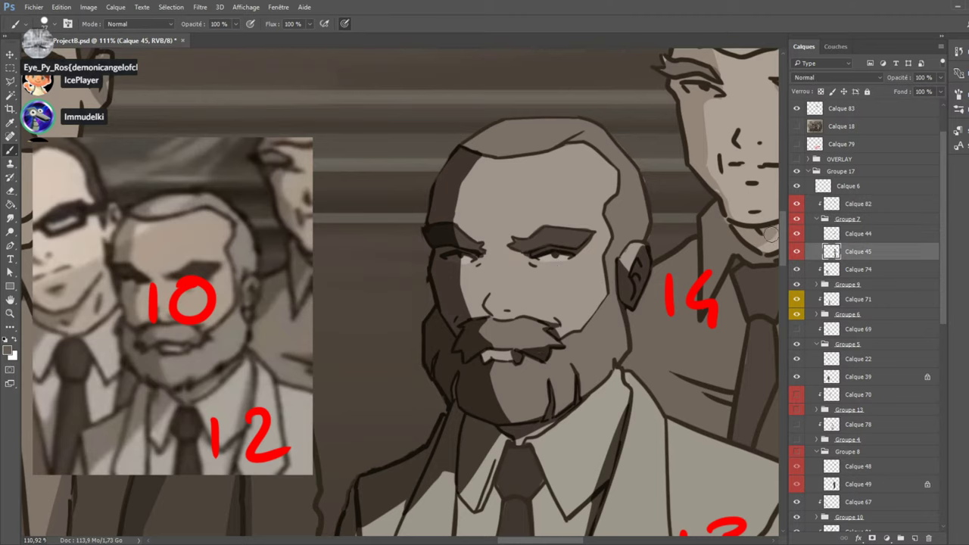
{"action": "scroll", "coordinate": [685, 234], "scroll_direction": "down", "scroll_amount": 2}
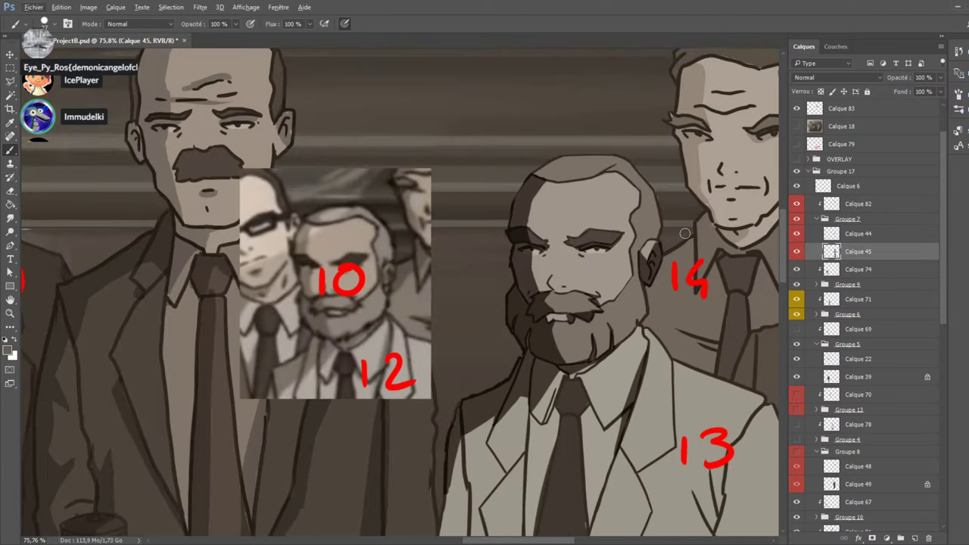
{"action": "left_click", "coordinate": [596, 247], "text": "alt"}
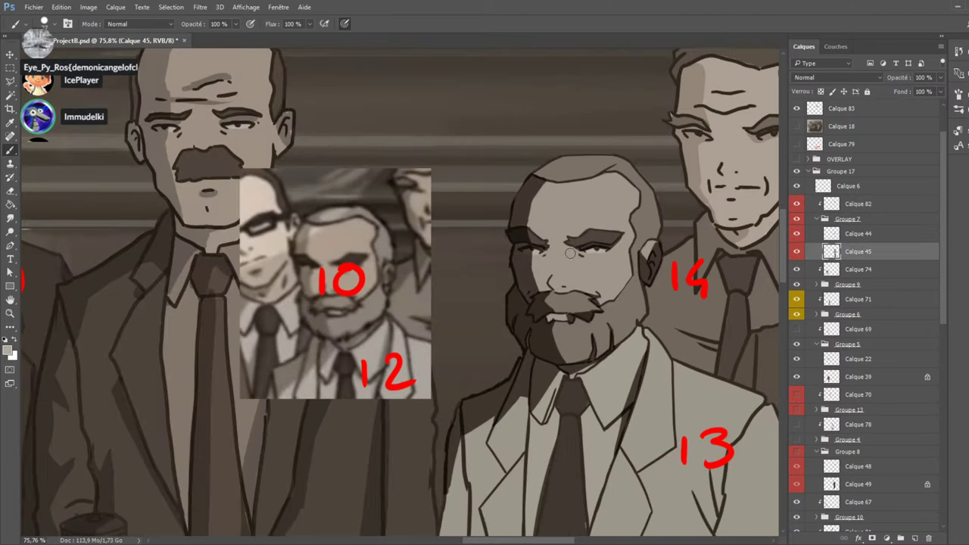
Select figure 14's base layer, Calque 57, and toggle its visibility to check what it contains.
{"action": "left_click", "coordinate": [748, 156], "text": "ctrl"}
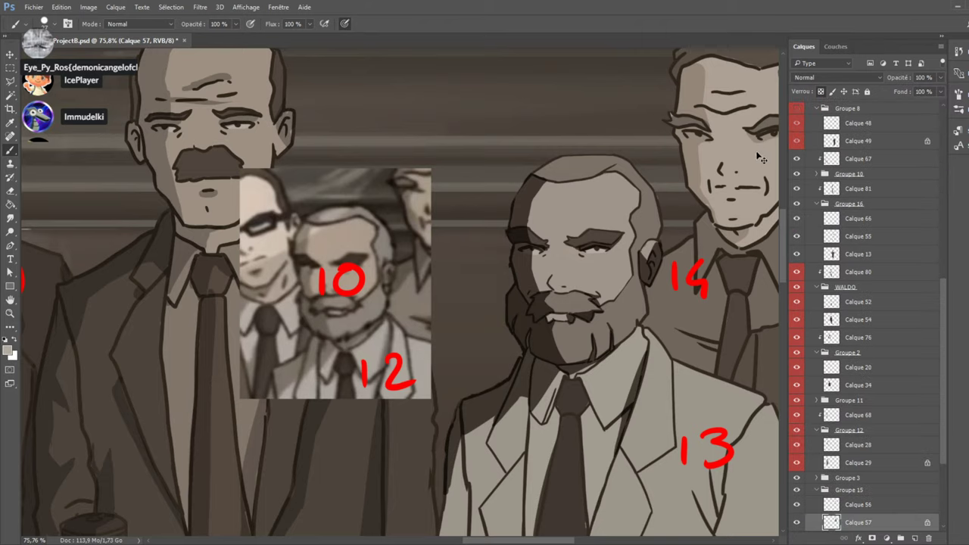
{"action": "scroll", "coordinate": [931, 350], "scroll_direction": "down", "scroll_amount": 2}
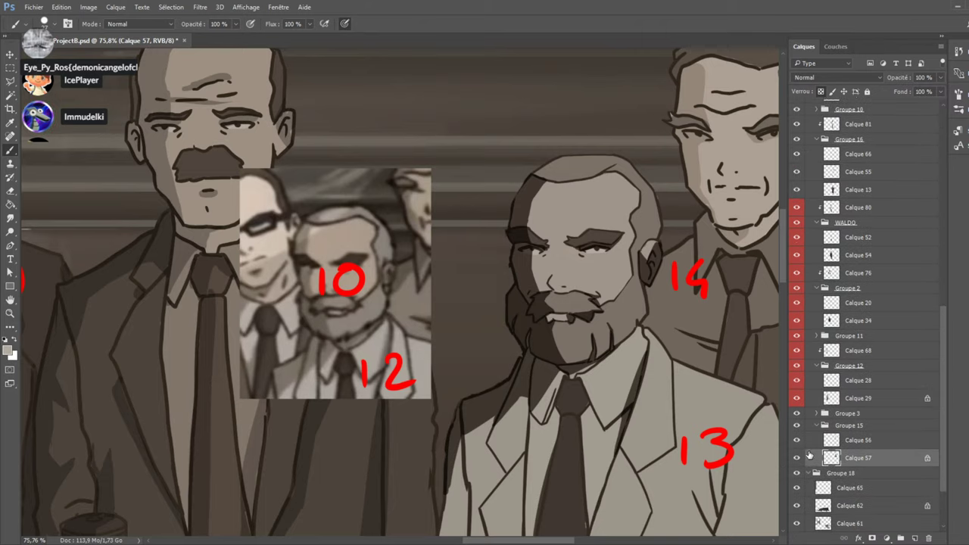
{"action": "left_click", "coordinate": [797, 459]}
{"action": "left_click", "coordinate": [797, 459]}
{"action": "scroll", "coordinate": [498, 506], "scroll_direction": "right", "scroll_amount": 2}
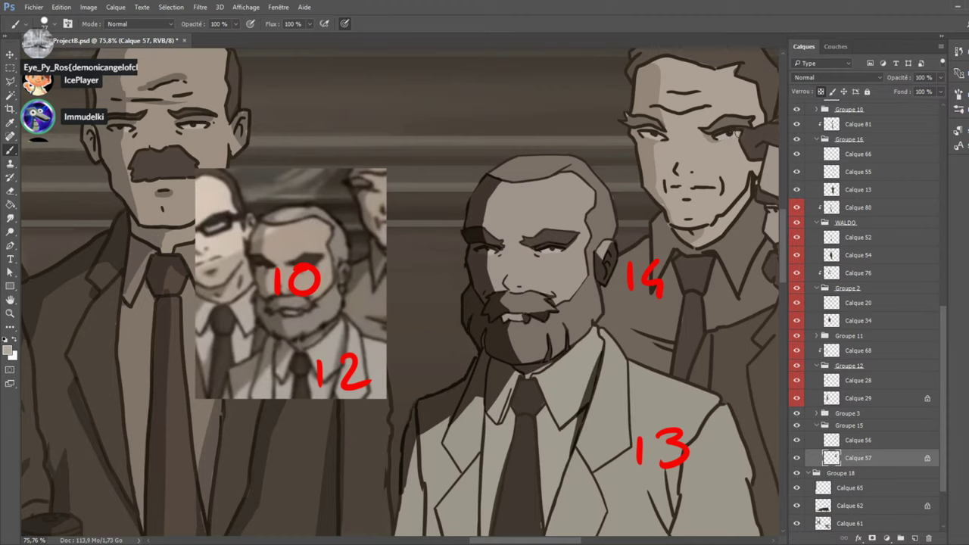
Select figure 15's base layer, Calque 47, inside Groupe 11 and toggle its visibility to check its contents.
{"action": "scroll", "coordinate": [740, 130], "scroll_direction": "down", "scroll_amount": 4}
{"action": "scroll", "coordinate": [761, 193], "scroll_direction": "up", "scroll_amount": 6}
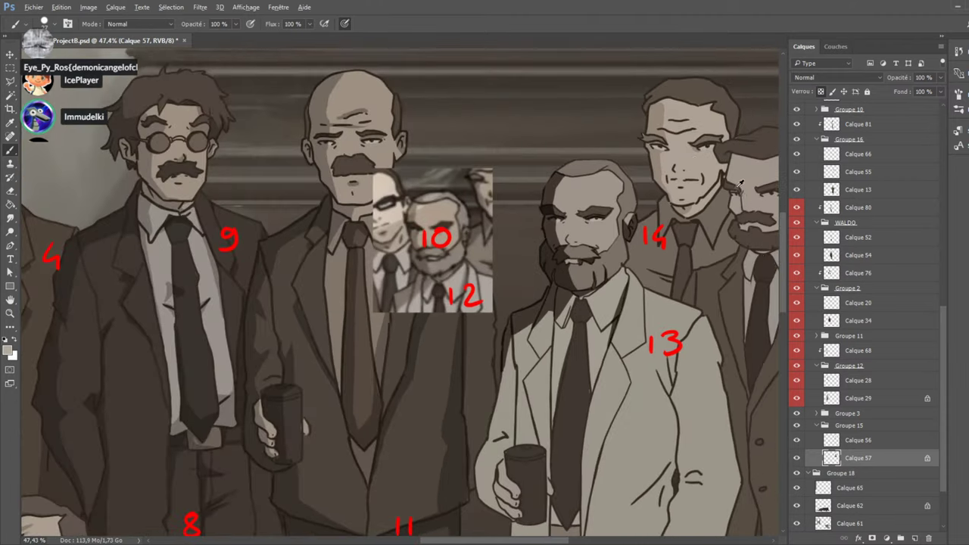
{"action": "left_click", "coordinate": [761, 193], "text": "ctrl"}
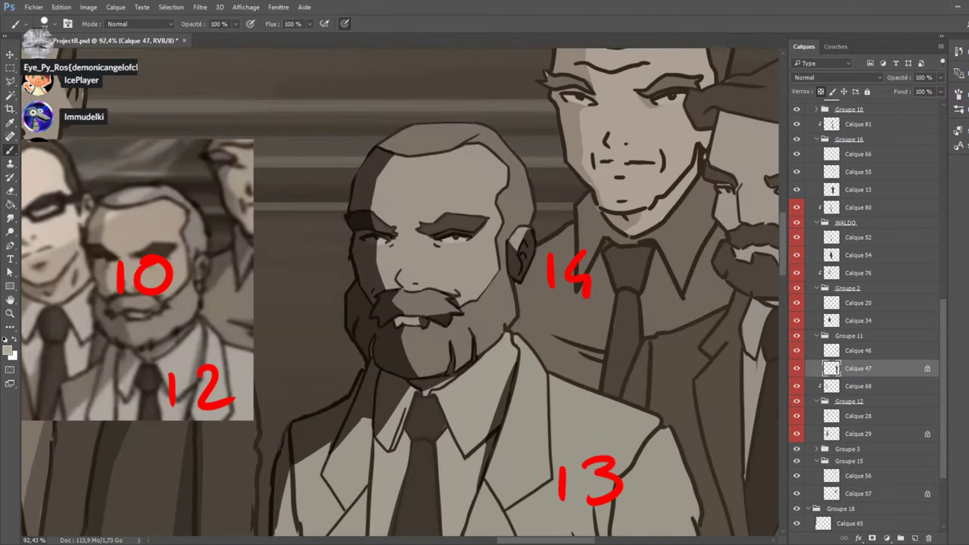
{"action": "scroll", "coordinate": [401, 295], "scroll_direction": "right", "scroll_amount": 4}
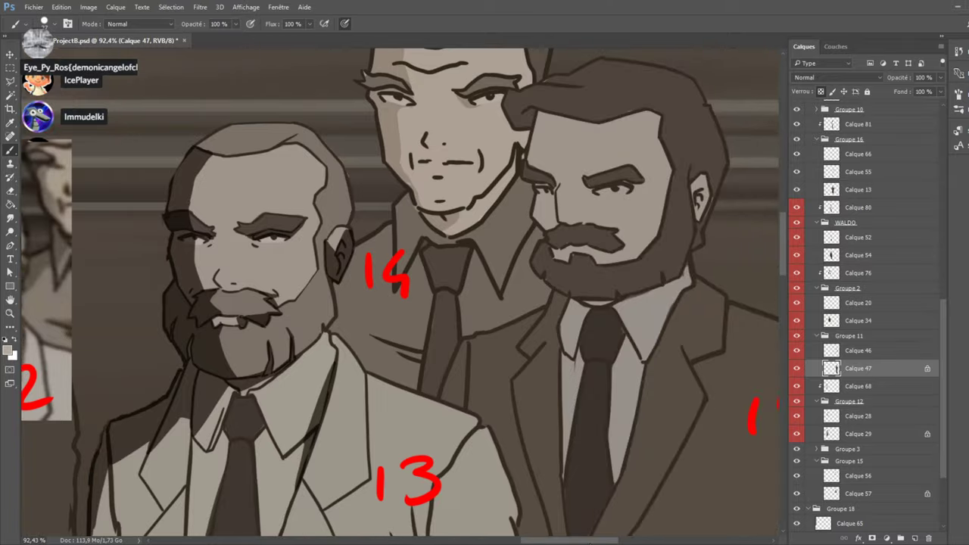
{"action": "left_click", "coordinate": [796, 368]}
{"action": "left_click", "coordinate": [797, 368]}
{"action": "scroll", "coordinate": [285, 400], "scroll_direction": "down", "scroll_amount": 3}
Reselect shadow layer Calque 82, resample the shadow colour with its blend mode at Normal, and restore Produit.
{"action": "left_click", "coordinate": [224, 335], "text": "ctrl"}
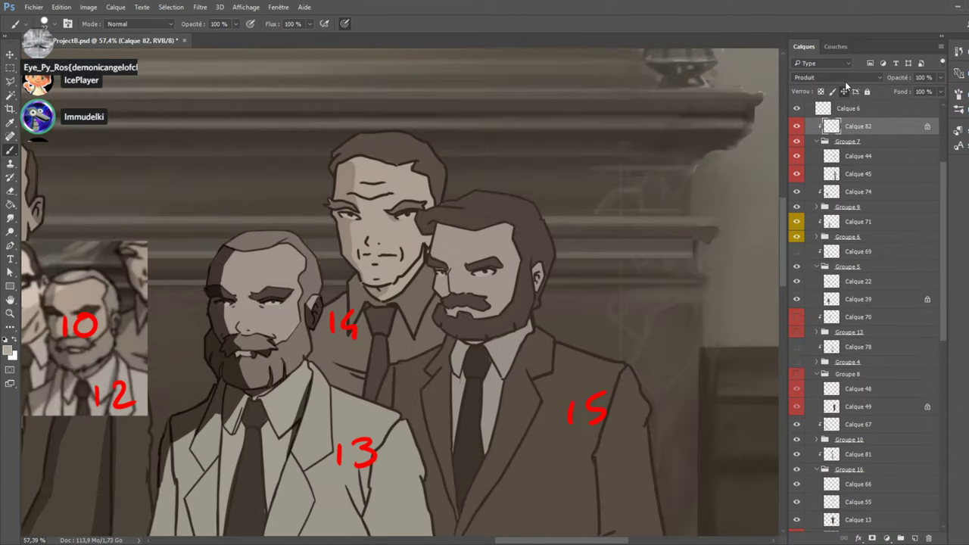
{"action": "scroll", "coordinate": [845, 79], "scroll_direction": "up", "scroll_amount": 3}
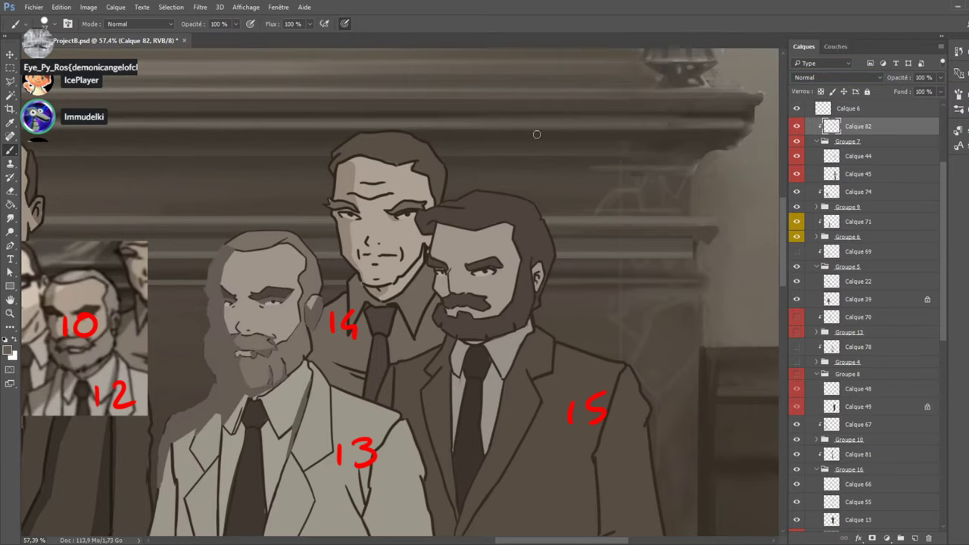
{"action": "key", "text": "shift+alt+m"}
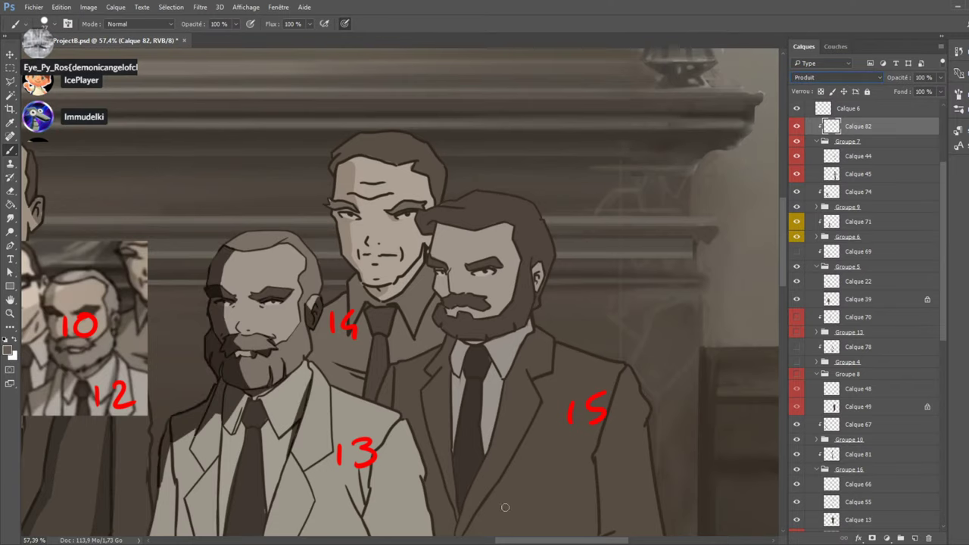
Delete the pasted reference crop layer, Calque 83, and reselect figure 13's shadow layer, Calque 82.
{"action": "left_click_drag", "start_coordinate": [537, 544], "coordinate": [504, 543]}
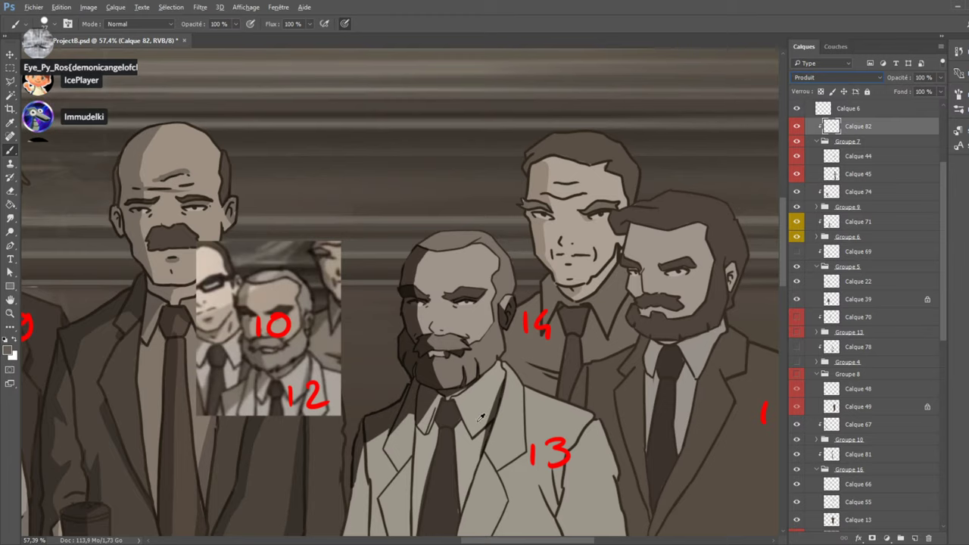
{"action": "left_click_drag", "start_coordinate": [781, 263], "coordinate": [784, 301]}
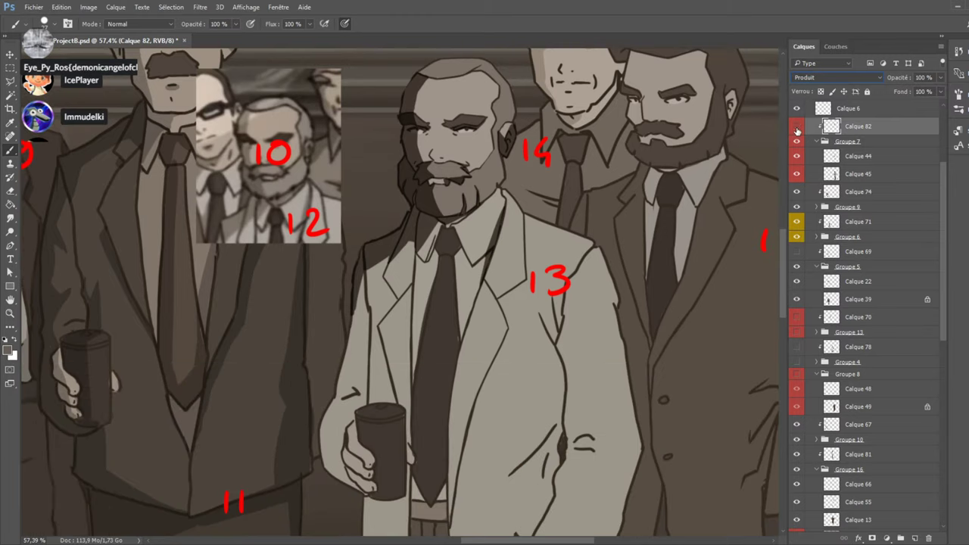
{"action": "key", "text": "shift+alt+n"}
{"action": "key", "text": "shift+alt+m"}
{"action": "key", "text": "alt+period"}
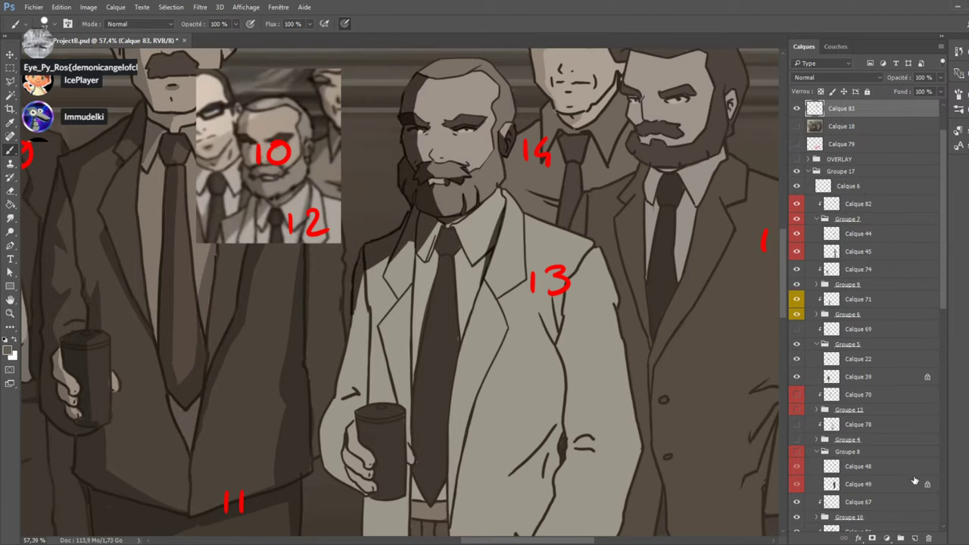
{"action": "left_click", "coordinate": [930, 538]}
{"action": "left_click", "coordinate": [873, 188]}
{"action": "scroll", "coordinate": [873, 188], "scroll_direction": "up", "scroll_amount": 1}
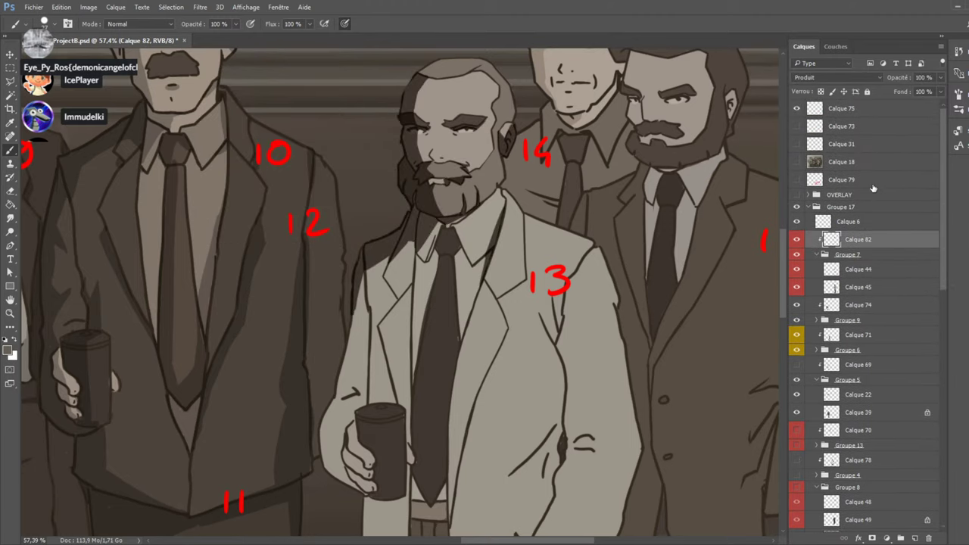
Check the reference image on Calque 18 and paint a long shadow down the outer edge of figure 13's coat below the cup.
{"action": "left_click", "coordinate": [797, 162]}
{"action": "scroll", "coordinate": [558, 82], "scroll_direction": "down", "scroll_amount": 5}
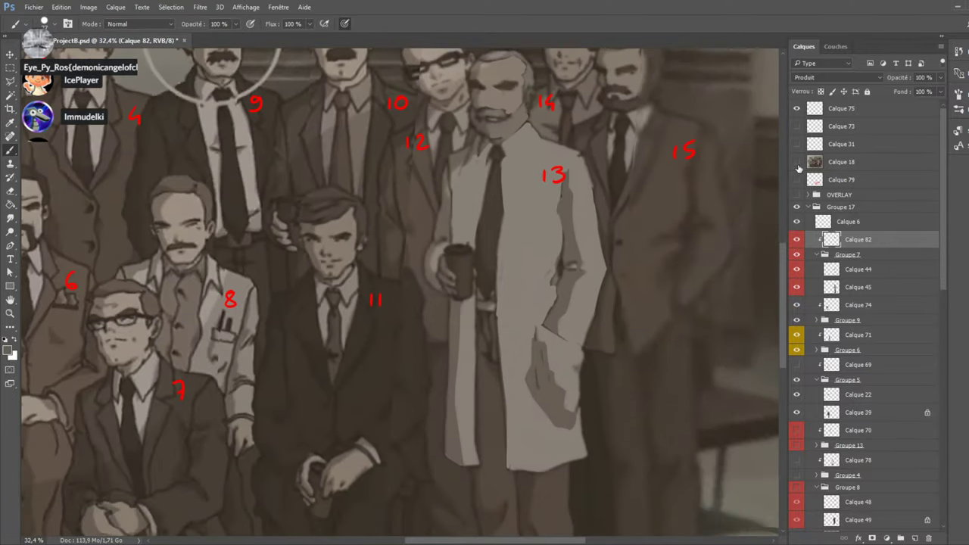
{"action": "left_click", "coordinate": [796, 161]}
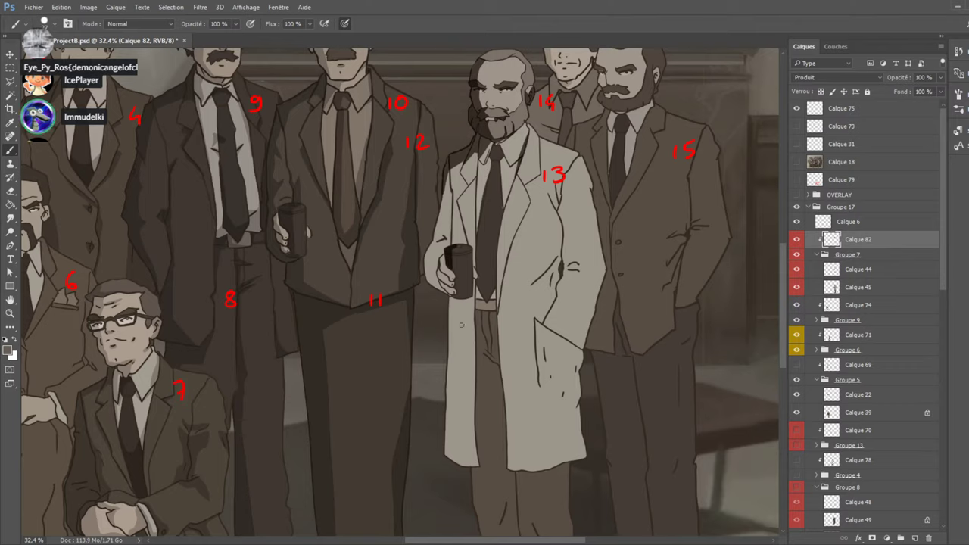
{"action": "left_click_drag", "start_coordinate": [455, 301], "coordinate": [456, 357]}
{"action": "left_click_drag", "start_coordinate": [451, 298], "coordinate": [446, 447]}
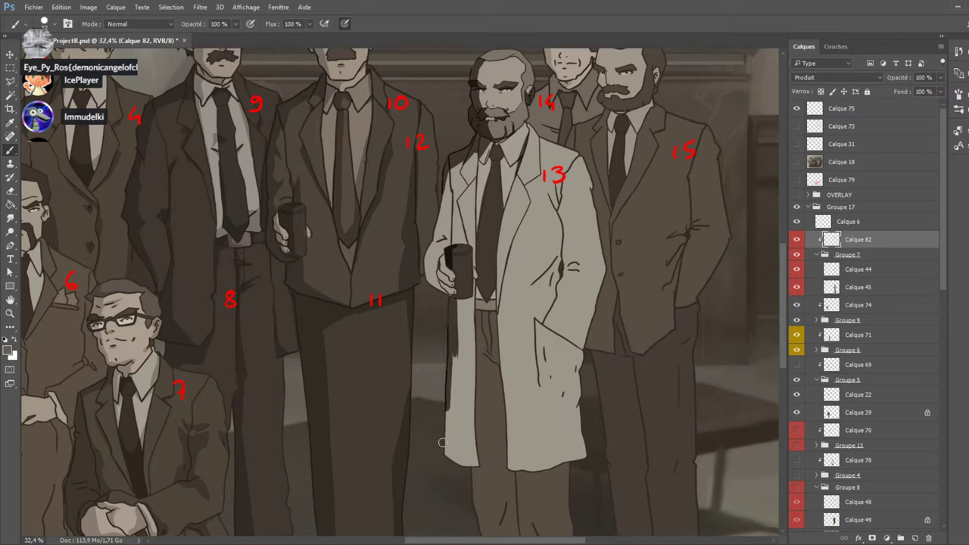
{"action": "left_click_drag", "start_coordinate": [453, 350], "coordinate": [449, 468]}
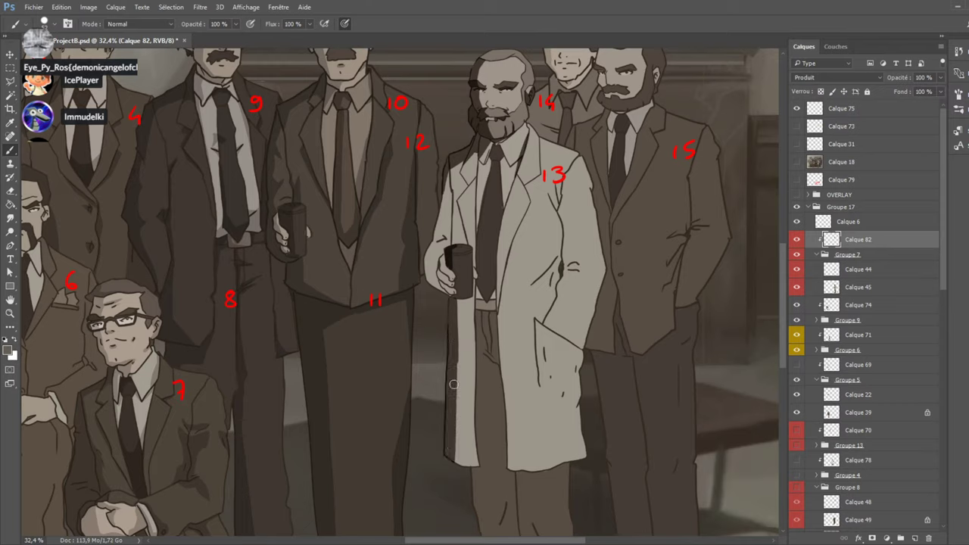
{"action": "left_click_drag", "start_coordinate": [457, 362], "coordinate": [451, 468]}
Compare with the reference and shade figure 13's waistband and upper trousers beside the coat opening, erasing any excess.
{"action": "scroll", "coordinate": [321, 470], "scroll_direction": "down", "scroll_amount": 3}
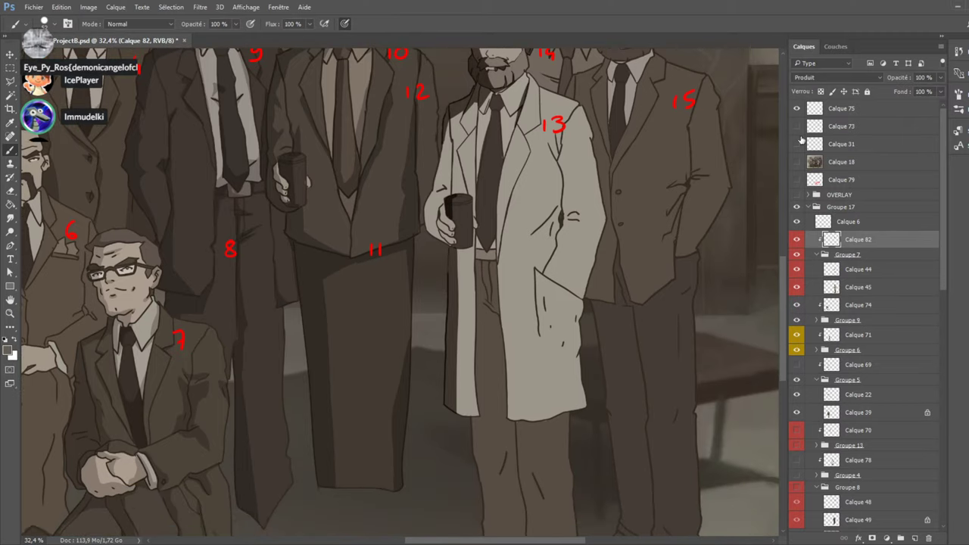
{"action": "left_click", "coordinate": [796, 163]}
{"action": "left_click", "coordinate": [796, 162]}
{"action": "mouse_move", "coordinate": [491, 257]}
{"action": "left_mouse_down"}
{"action": "mouse_move", "coordinate": [483, 265]}
{"action": "mouse_move", "coordinate": [486, 245]}
{"action": "mouse_move", "coordinate": [478, 249]}
{"action": "mouse_move", "coordinate": [473, 302]}
{"action": "mouse_move", "coordinate": [478, 247]}
{"action": "mouse_move", "coordinate": [475, 311]}
{"action": "mouse_move", "coordinate": [480, 258]}
{"action": "mouse_move", "coordinate": [478, 274]}
{"action": "mouse_move", "coordinate": [492, 246]}
{"action": "mouse_move", "coordinate": [477, 296]}
{"action": "mouse_move", "coordinate": [480, 264]}
{"action": "left_mouse_up"}
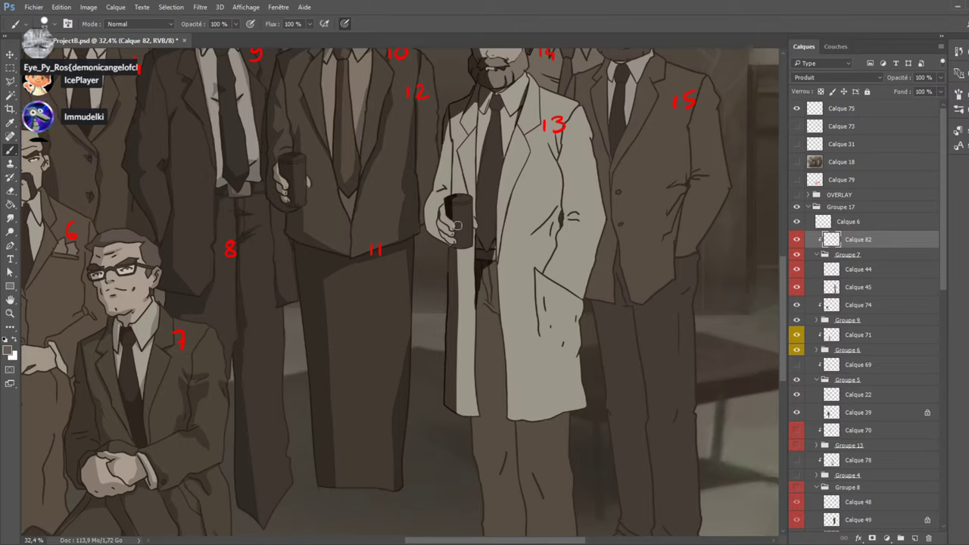
{"action": "key", "text": "e"}
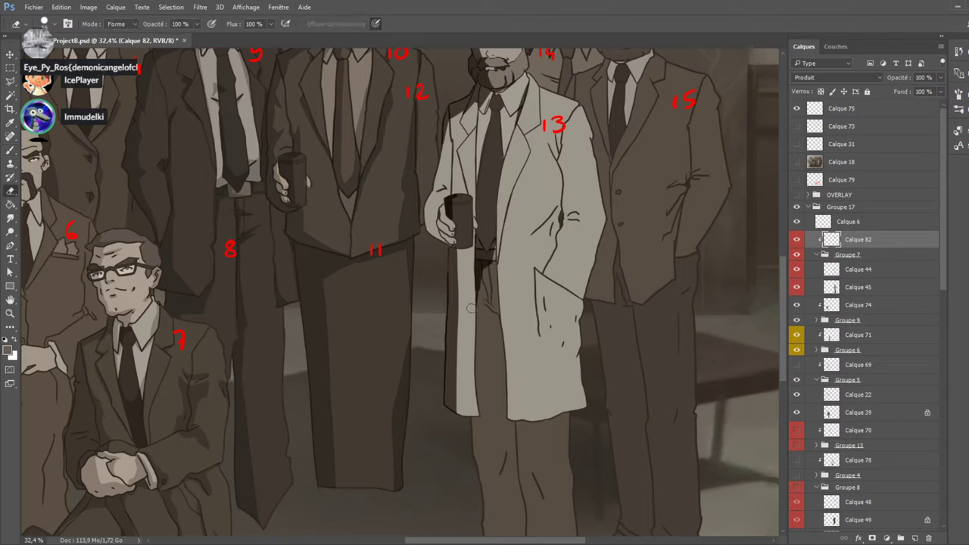
{"action": "left_click", "coordinate": [9, 150]}
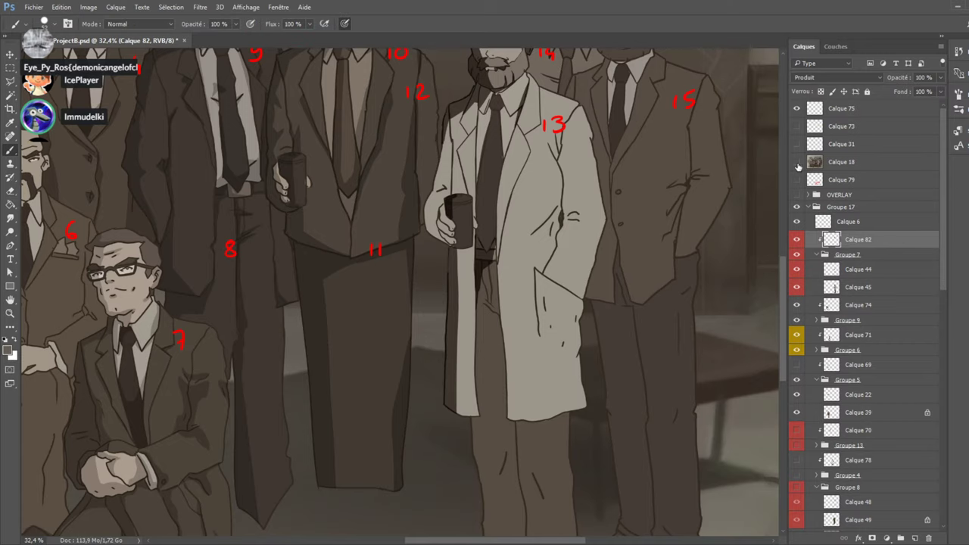
Check the reference and paint a diagonal fold shadow on figure 13's trousers below the waistband.
{"action": "left_click", "coordinate": [797, 162]}
{"action": "left_click", "coordinate": [797, 162]}
{"action": "mouse_move", "coordinate": [484, 305]}
{"action": "left_mouse_down"}
{"action": "mouse_move", "coordinate": [503, 332]}
{"action": "mouse_move", "coordinate": [486, 302]}
{"action": "mouse_move", "coordinate": [500, 330]}
{"action": "mouse_move", "coordinate": [489, 305]}
{"action": "left_mouse_up"}
{"action": "key", "text": "e"}
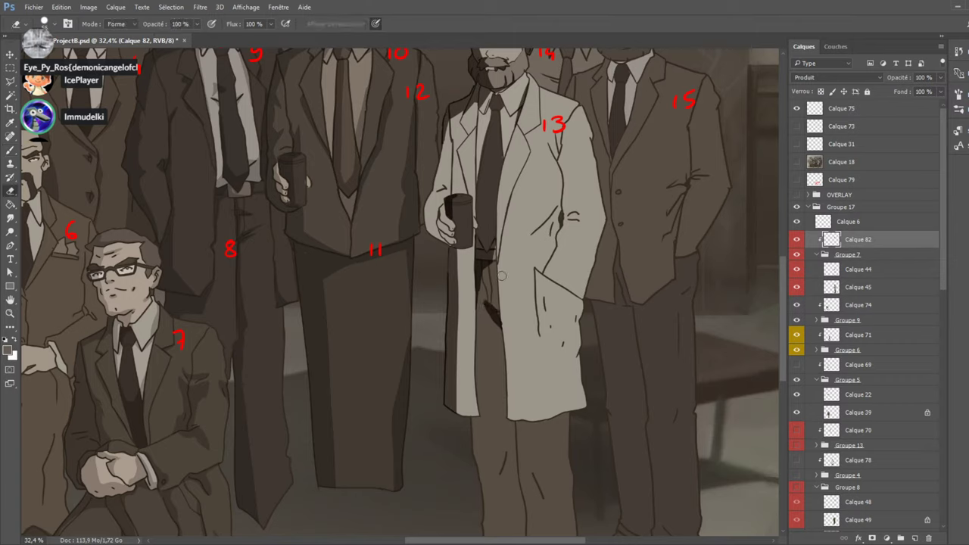
{"action": "key", "text": "b"}
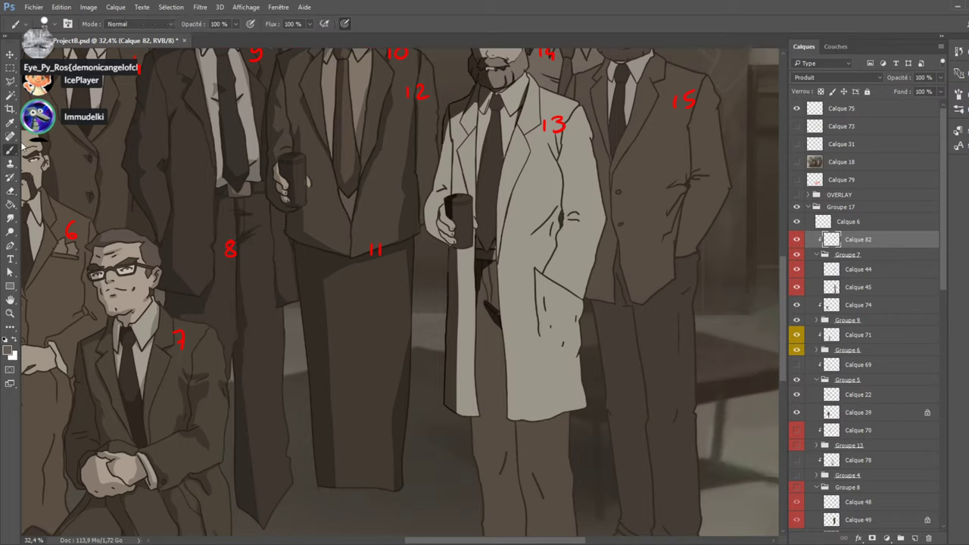
Compare with the reference and touch up the shadow at the hem of the narrow coat panel below the cup.
{"action": "left_click", "coordinate": [796, 163]}
{"action": "left_click", "coordinate": [797, 164]}
{"action": "left_click", "coordinate": [796, 163]}
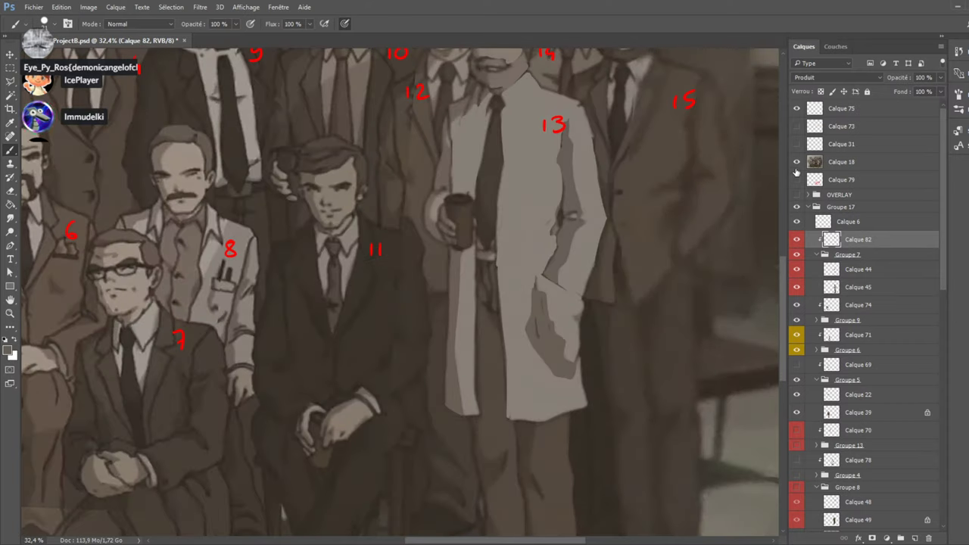
{"action": "left_click", "coordinate": [795, 166]}
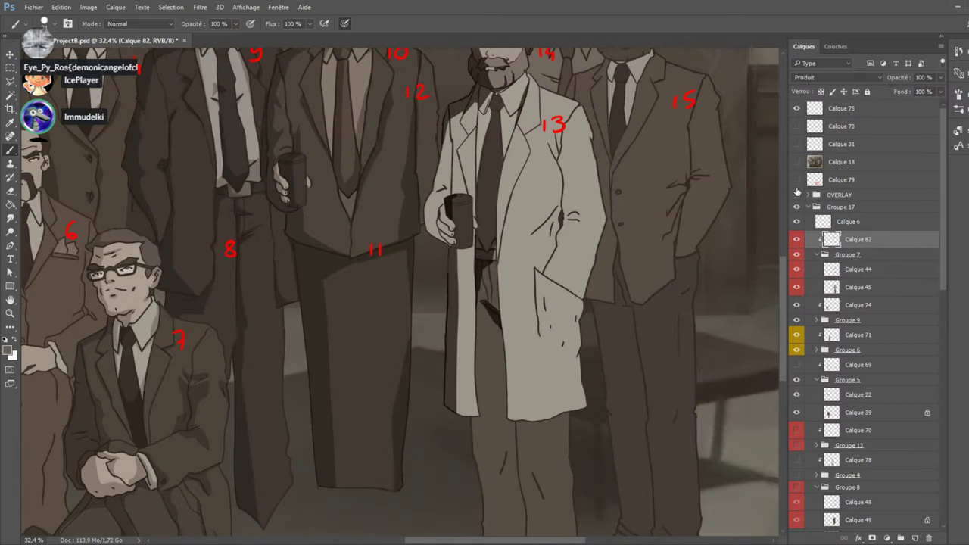
{"action": "mouse_move", "coordinate": [461, 416]}
{"action": "left_mouse_down"}
{"action": "mouse_move", "coordinate": [454, 330]}
{"action": "mouse_move", "coordinate": [456, 403]}
{"action": "left_mouse_up"}
Outline the shadow shape on figure 13's coat pocket, following the reference image on Calque 18.
{"action": "left_click", "coordinate": [795, 168]}
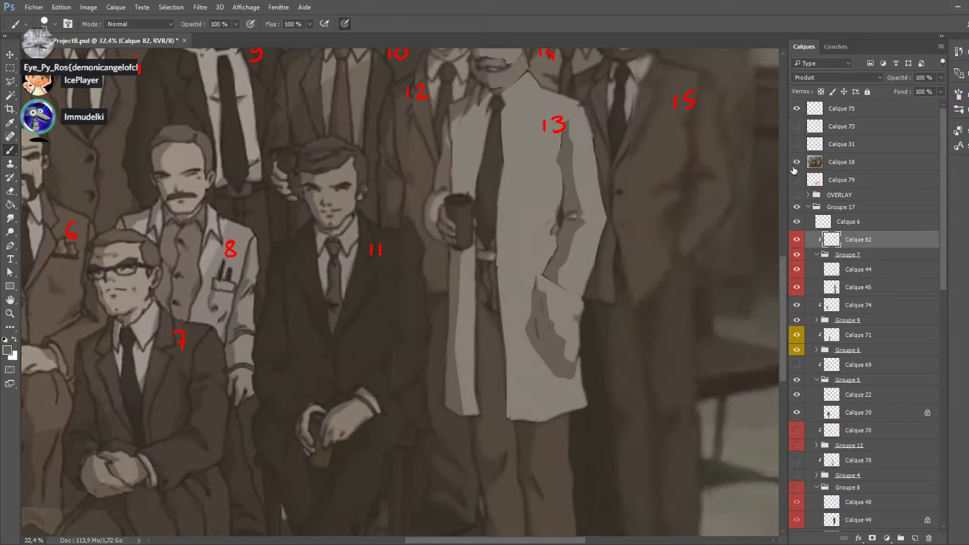
{"action": "left_click", "coordinate": [795, 165]}
{"action": "mouse_move", "coordinate": [535, 273]}
{"action": "left_mouse_down"}
{"action": "mouse_move", "coordinate": [528, 340]}
{"action": "mouse_move", "coordinate": [574, 371]}
{"action": "left_mouse_up"}
{"action": "left_click", "coordinate": [795, 165]}
{"action": "left_click", "coordinate": [795, 165]}
{"action": "left_click_drag", "start_coordinate": [543, 289], "coordinate": [546, 313]}
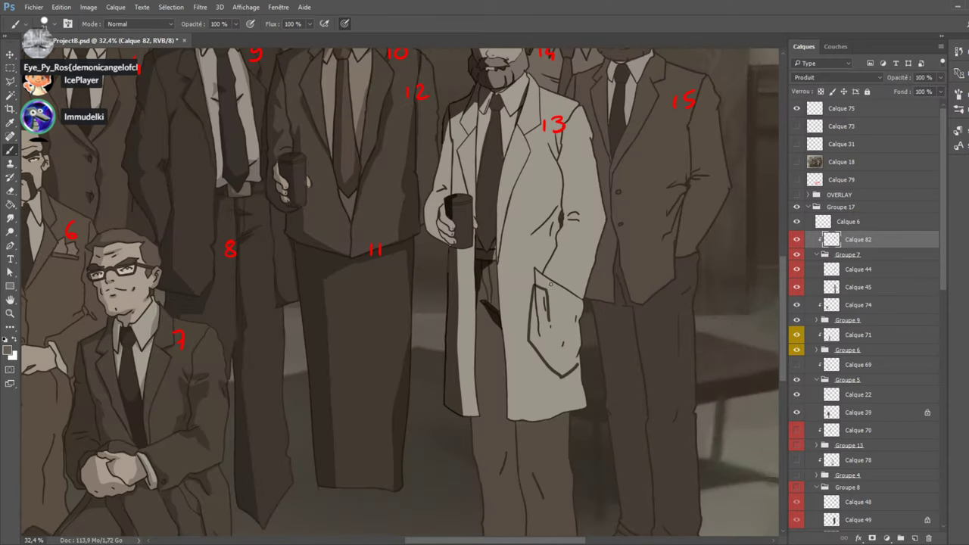
Paint the jagged inner edge of the coat pocket's shadow from the reference and fill the outlined area.
{"action": "left_click", "coordinate": [796, 162]}
{"action": "left_click", "coordinate": [796, 162]}
{"action": "left_click", "coordinate": [796, 162]}
{"action": "left_click", "coordinate": [795, 162]}
{"action": "left_click", "coordinate": [796, 162]}
{"action": "left_click", "coordinate": [796, 162]}
{"action": "mouse_move", "coordinate": [570, 377]}
{"action": "left_mouse_down"}
{"action": "mouse_move", "coordinate": [568, 347]}
{"action": "mouse_move", "coordinate": [582, 380]}
{"action": "mouse_move", "coordinate": [560, 389]}
{"action": "mouse_move", "coordinate": [581, 380]}
{"action": "mouse_move", "coordinate": [558, 379]}
{"action": "mouse_move", "coordinate": [589, 358]}
{"action": "mouse_move", "coordinate": [571, 398]}
{"action": "mouse_move", "coordinate": [579, 373]}
{"action": "mouse_move", "coordinate": [573, 381]}
{"action": "mouse_move", "coordinate": [556, 346]}
{"action": "left_mouse_up"}
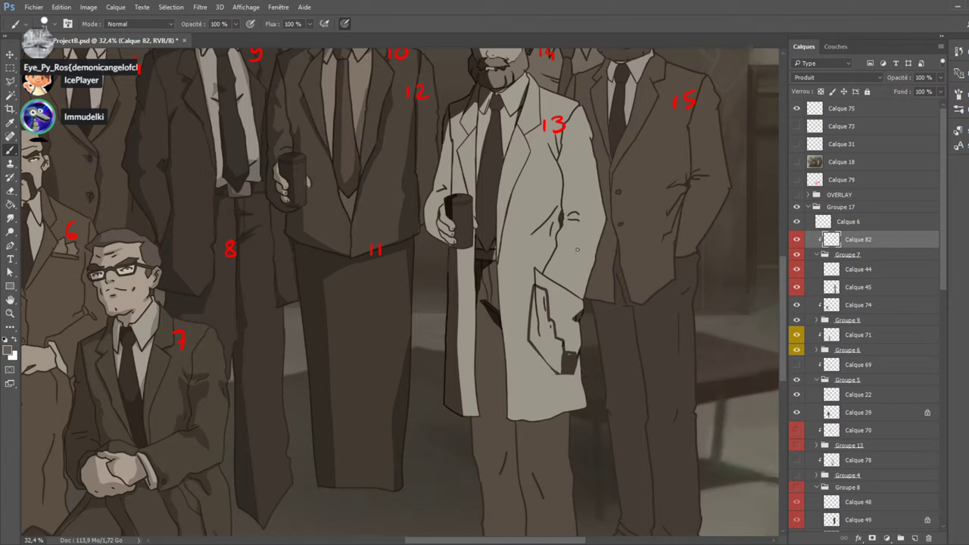
{"action": "mouse_move", "coordinate": [542, 291]}
{"action": "left_mouse_down"}
{"action": "mouse_move", "coordinate": [545, 317]}
{"action": "mouse_move", "coordinate": [539, 290]}
{"action": "mouse_move", "coordinate": [533, 333]}
{"action": "mouse_move", "coordinate": [558, 371]}
{"action": "mouse_move", "coordinate": [549, 324]}
{"action": "mouse_move", "coordinate": [557, 362]}
{"action": "left_mouse_up"}
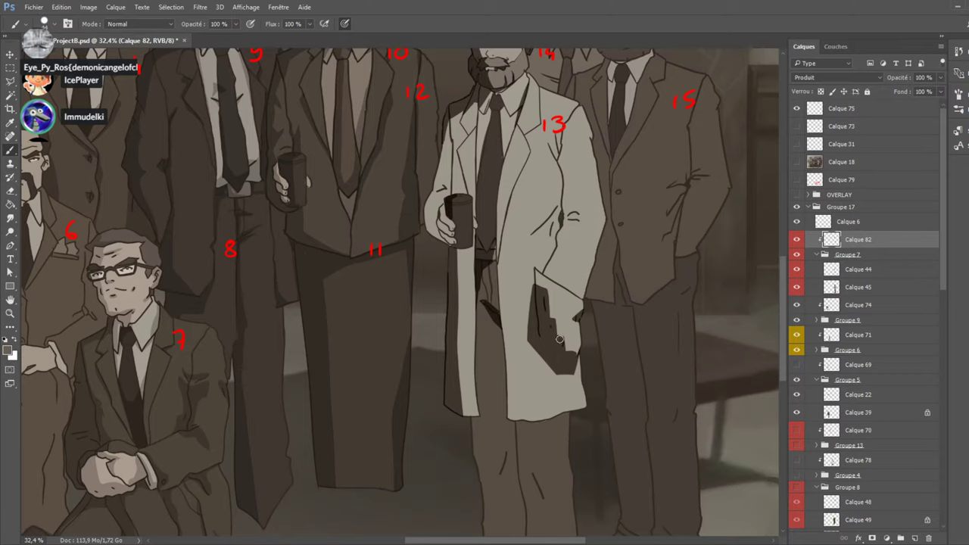
Paint the shadow down the inner side of figure 13's pocketed sleeve from shoulder to pocket, following the Calque 18 reference.
{"action": "left_click", "coordinate": [796, 162]}
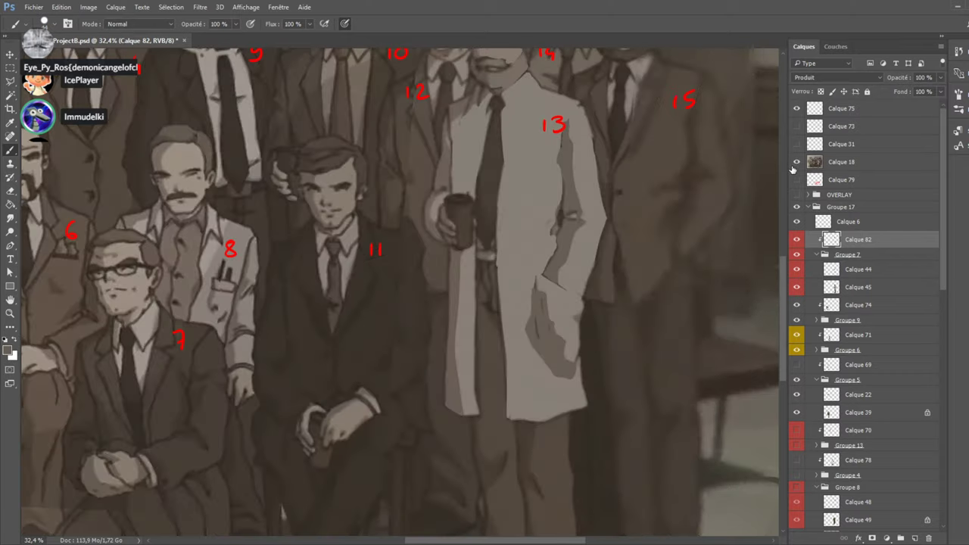
{"action": "left_click", "coordinate": [796, 162]}
{"action": "left_click_drag", "start_coordinate": [577, 220], "coordinate": [549, 275]}
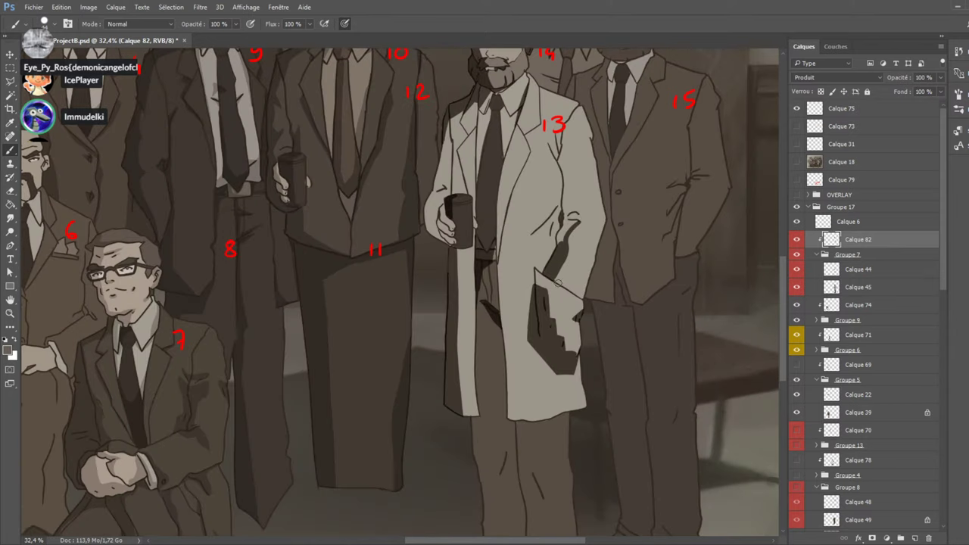
{"action": "mouse_move", "coordinate": [560, 242]}
{"action": "left_mouse_down"}
{"action": "mouse_move", "coordinate": [572, 219]}
{"action": "mouse_move", "coordinate": [564, 215]}
{"action": "left_mouse_up"}
{"action": "left_click", "coordinate": [796, 162]}
{"action": "left_click", "coordinate": [796, 162]}
{"action": "left_click_drag", "start_coordinate": [562, 123], "coordinate": [573, 212]}
{"action": "mouse_move", "coordinate": [564, 153]}
{"action": "left_mouse_down"}
{"action": "mouse_move", "coordinate": [564, 205]}
{"action": "mouse_move", "coordinate": [563, 131]}
{"action": "left_mouse_up"}
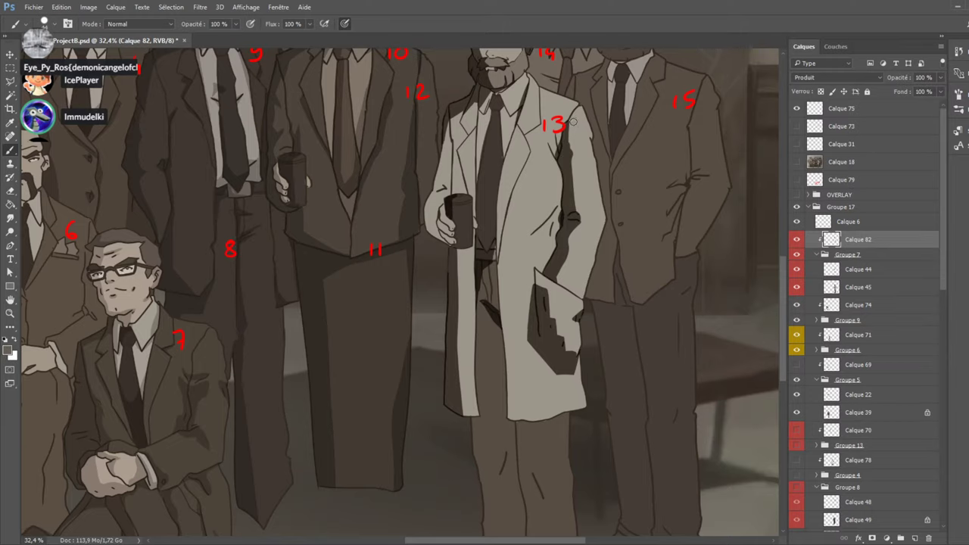
Compare with the reference and paint the shadow on the cuff and back of figure 13's hand holding the cup.
{"action": "scroll", "coordinate": [587, 152], "scroll_direction": "up", "scroll_amount": 3}
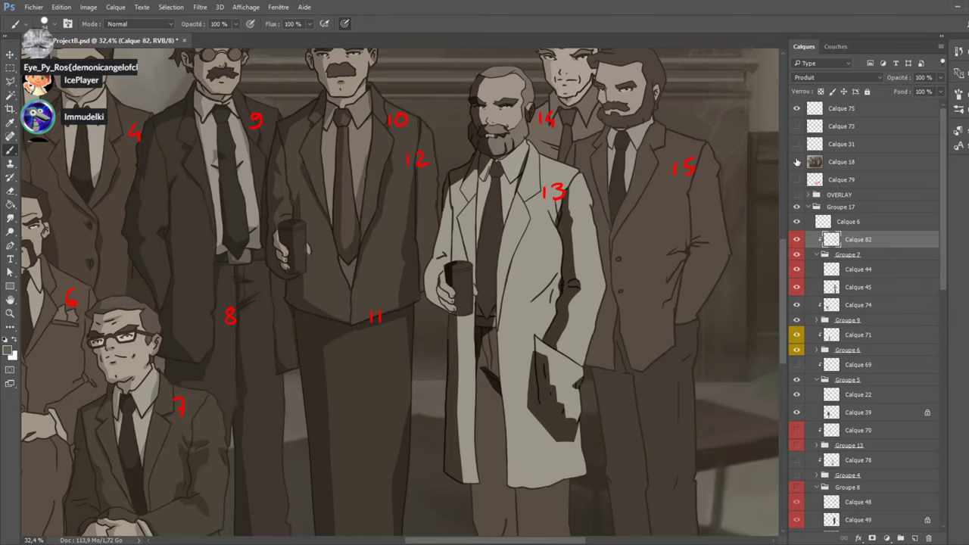
{"action": "left_click", "coordinate": [796, 162]}
{"action": "left_click", "coordinate": [797, 162]}
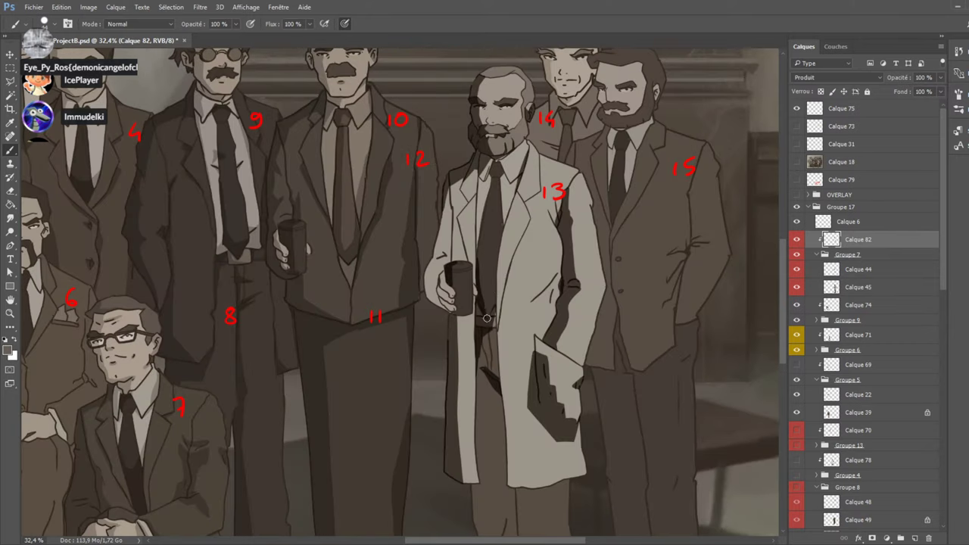
{"action": "left_click", "coordinate": [797, 163]}
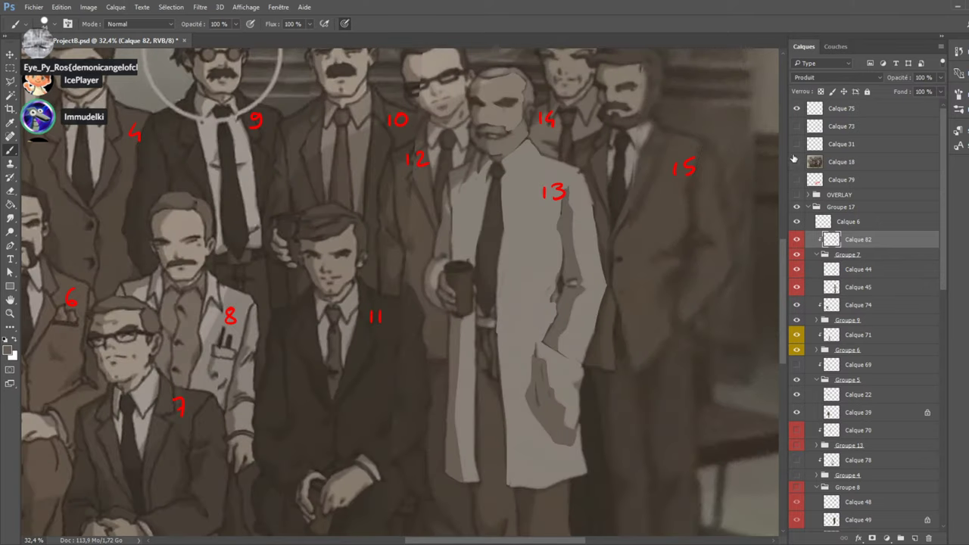
{"action": "left_click", "coordinate": [797, 162]}
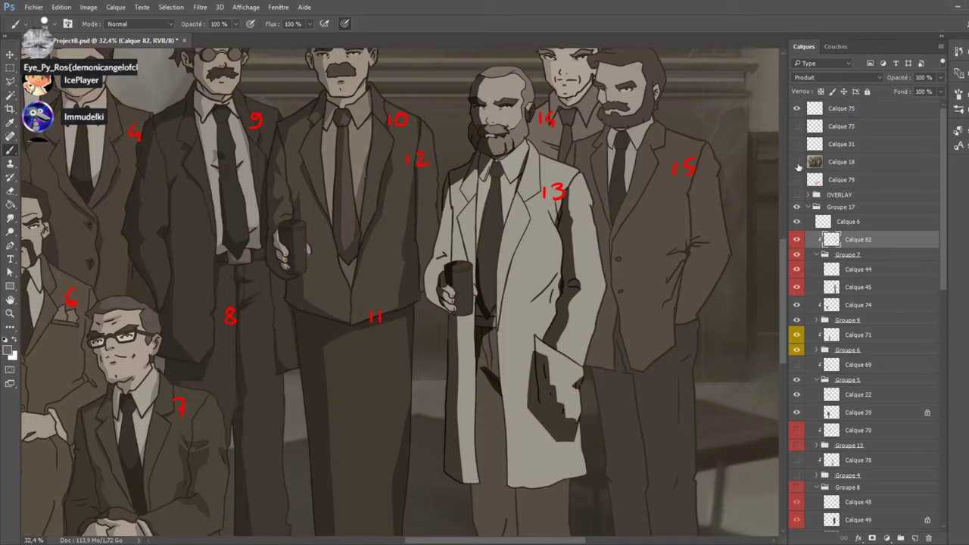
{"action": "left_click", "coordinate": [797, 162]}
{"action": "left_click", "coordinate": [796, 162]}
{"action": "left_click_drag", "start_coordinate": [448, 258], "coordinate": [430, 299]}
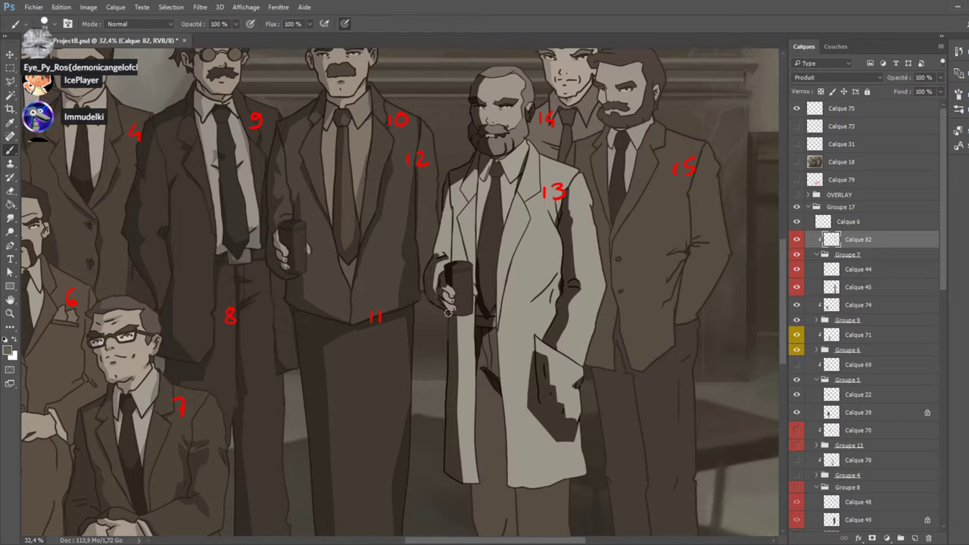
{"action": "mouse_move", "coordinate": [443, 252]}
{"action": "left_mouse_down"}
{"action": "mouse_move", "coordinate": [446, 203]}
{"action": "mouse_move", "coordinate": [438, 258]}
{"action": "left_mouse_up"}
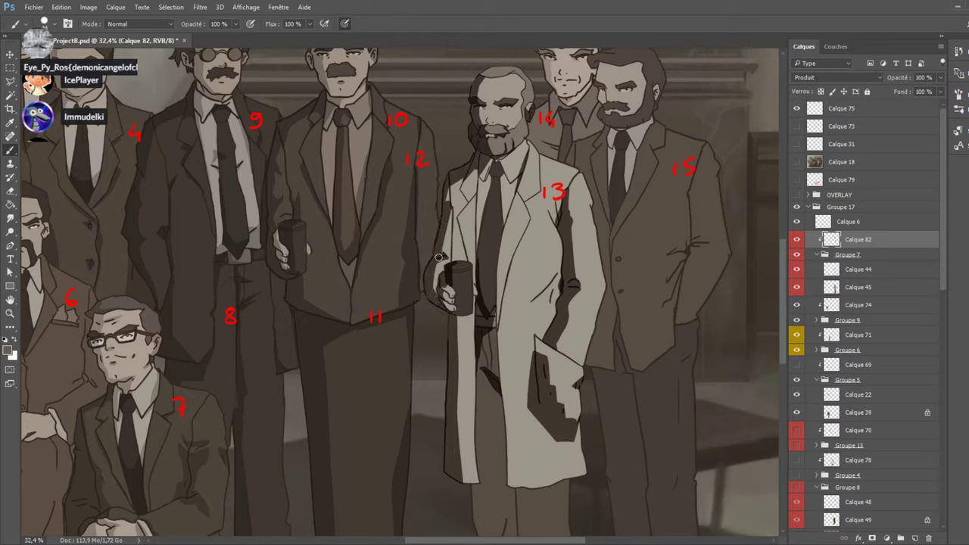
Check the coat against the Calque 18 reference and paint pointed fold shadows on figure 13's coat beside the elbow.
{"action": "left_click", "coordinate": [796, 162]}
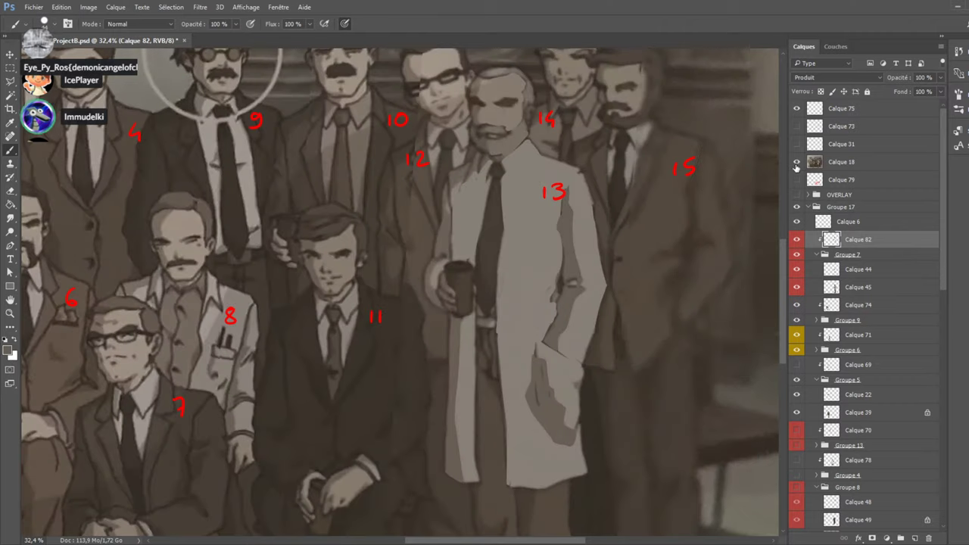
{"action": "left_click", "coordinate": [796, 162]}
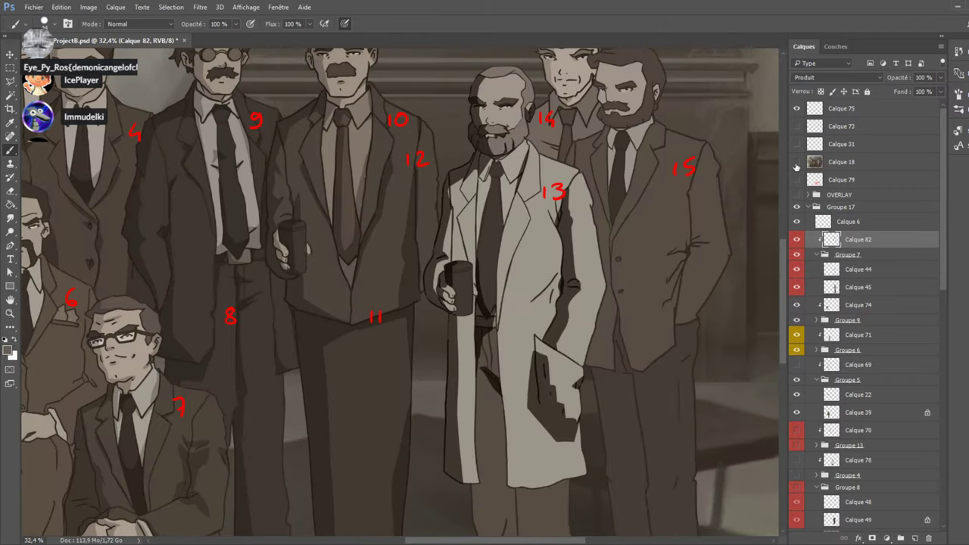
{"action": "left_click", "coordinate": [796, 162]}
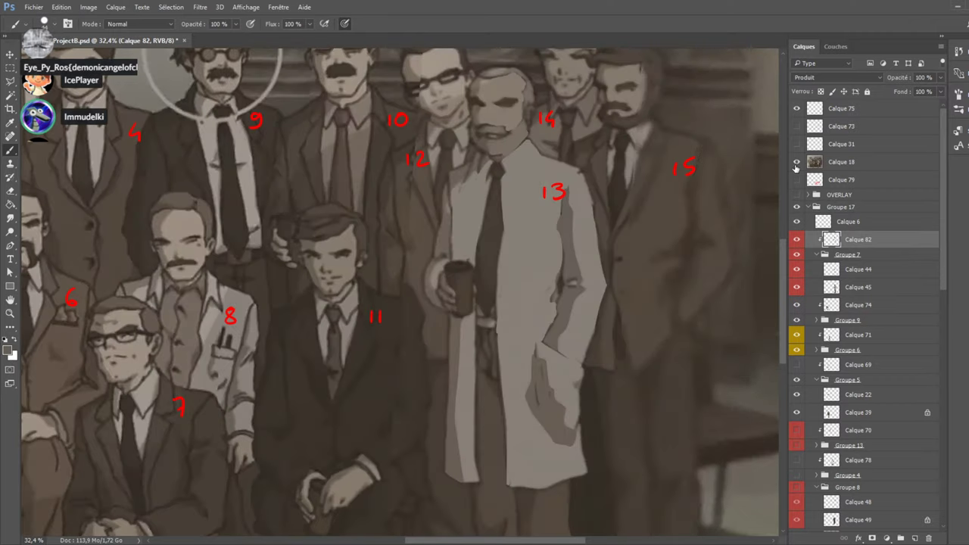
{"action": "left_click", "coordinate": [796, 162]}
{"action": "left_click", "coordinate": [796, 162]}
{"action": "left_click", "coordinate": [796, 162]}
{"action": "left_click", "coordinate": [796, 162]}
{"action": "left_click", "coordinate": [796, 162]}
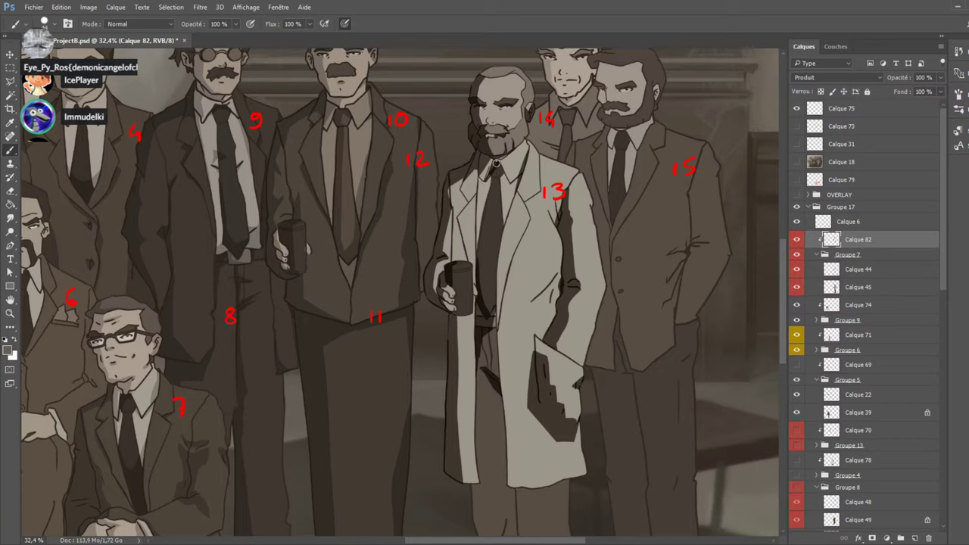
{"action": "left_click_drag", "start_coordinate": [534, 296], "coordinate": [562, 267]}
{"action": "left_click_drag", "start_coordinate": [550, 310], "coordinate": [560, 269]}
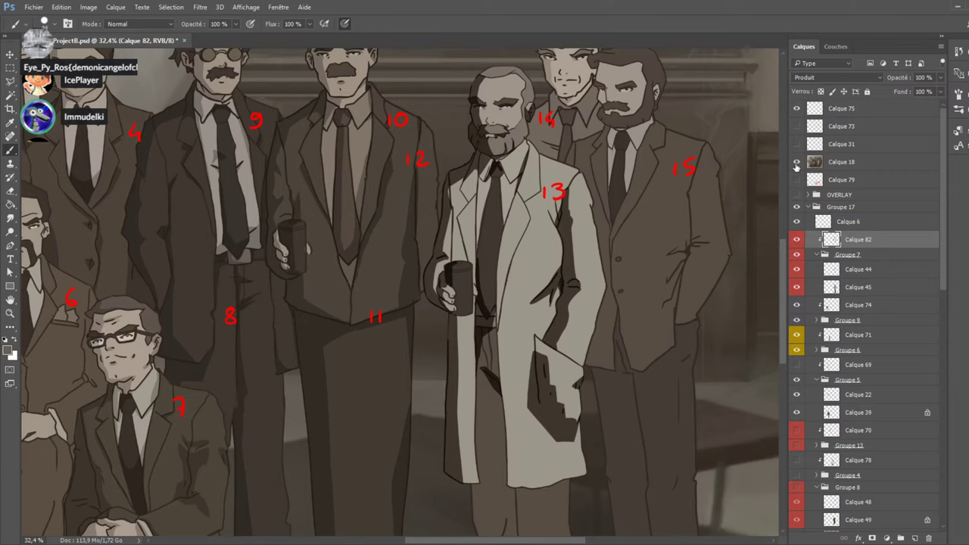
Consult the reference and paint a thin shadow on figure 13's shirt along the cup-side edge of the tie.
{"action": "left_click", "coordinate": [797, 161]}
{"action": "left_click", "coordinate": [797, 161]}
{"action": "mouse_move", "coordinate": [478, 208]}
{"action": "left_mouse_down"}
{"action": "mouse_move", "coordinate": [483, 181]}
{"action": "mouse_move", "coordinate": [477, 238]}
{"action": "left_mouse_up"}
Paint the shadow on figure 13's trousers along the narrow coat panel and continue it below the coat hem, following the reference.
{"action": "scroll", "coordinate": [482, 225], "scroll_direction": "down", "scroll_amount": 3}
{"action": "left_click", "coordinate": [796, 162]}
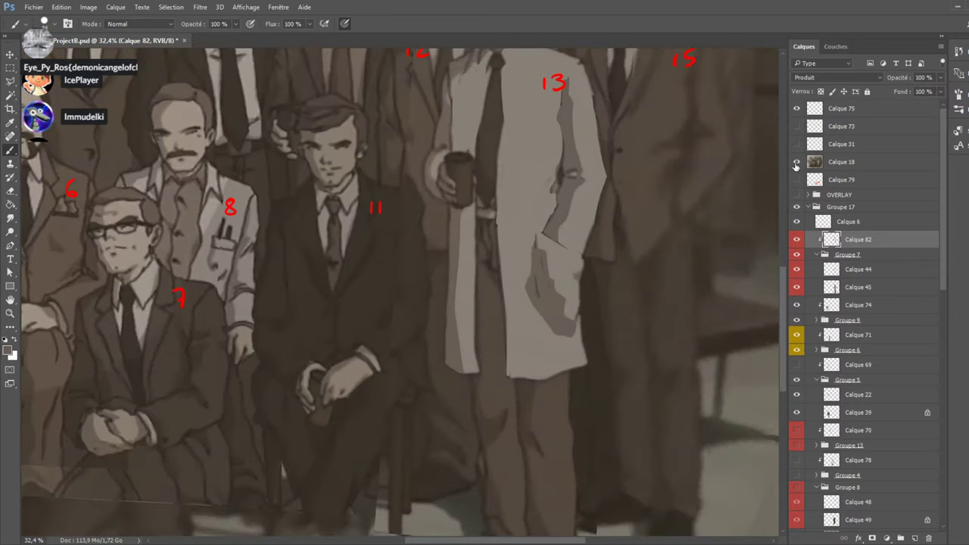
{"action": "left_click", "coordinate": [797, 163]}
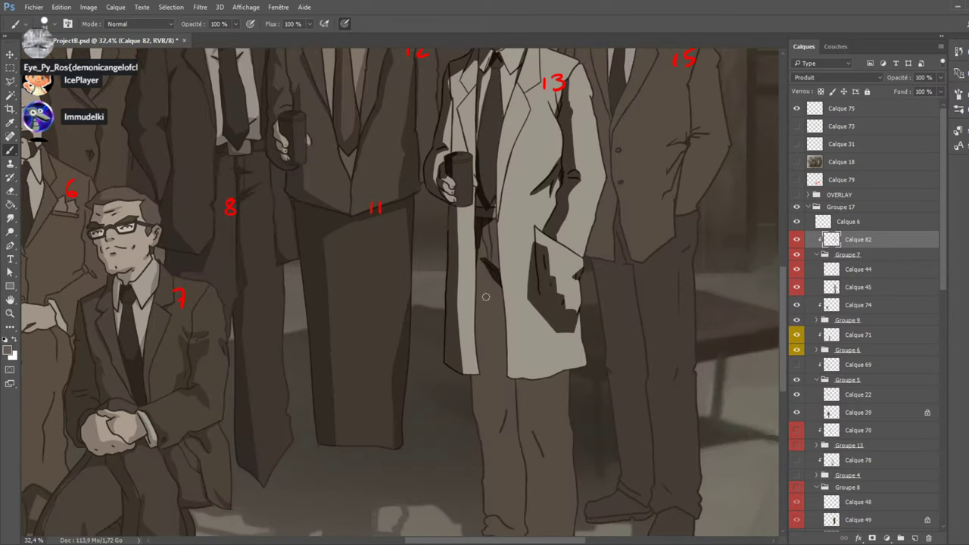
{"action": "left_click_drag", "start_coordinate": [477, 256], "coordinate": [480, 374]}
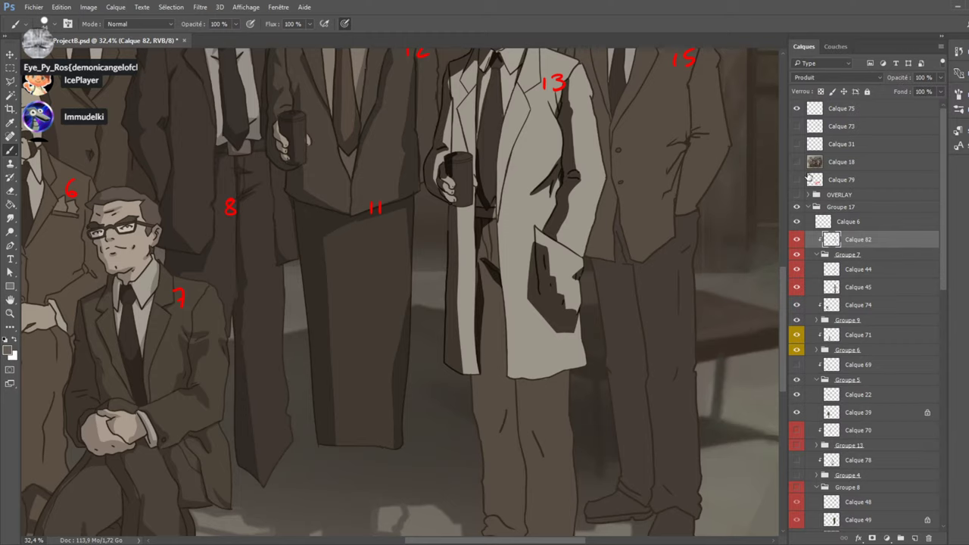
{"action": "left_click", "coordinate": [796, 163]}
{"action": "left_click", "coordinate": [796, 162]}
{"action": "mouse_move", "coordinate": [475, 377]}
{"action": "left_mouse_down"}
{"action": "mouse_move", "coordinate": [476, 424]}
{"action": "mouse_move", "coordinate": [471, 375]}
{"action": "mouse_move", "coordinate": [480, 372]}
{"action": "left_mouse_up"}
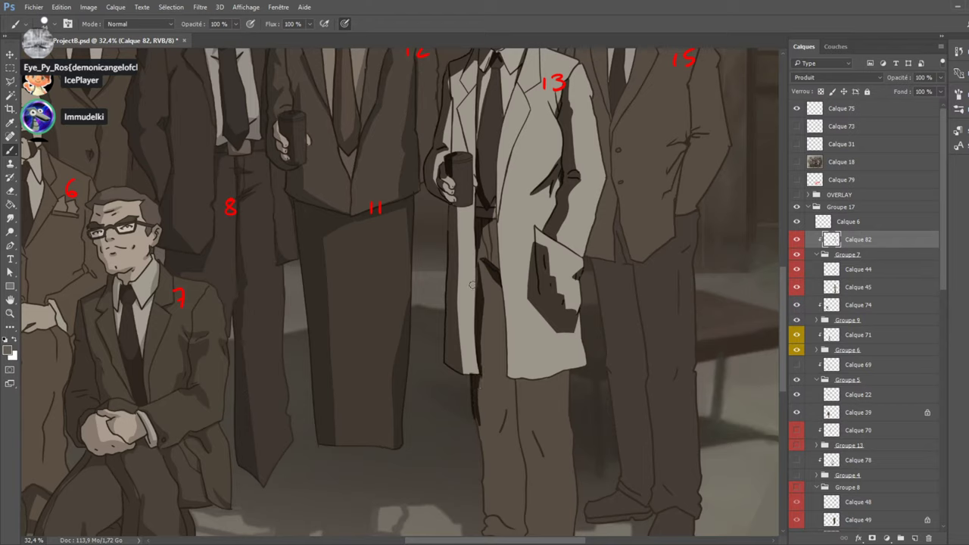
{"action": "key", "text": "e"}
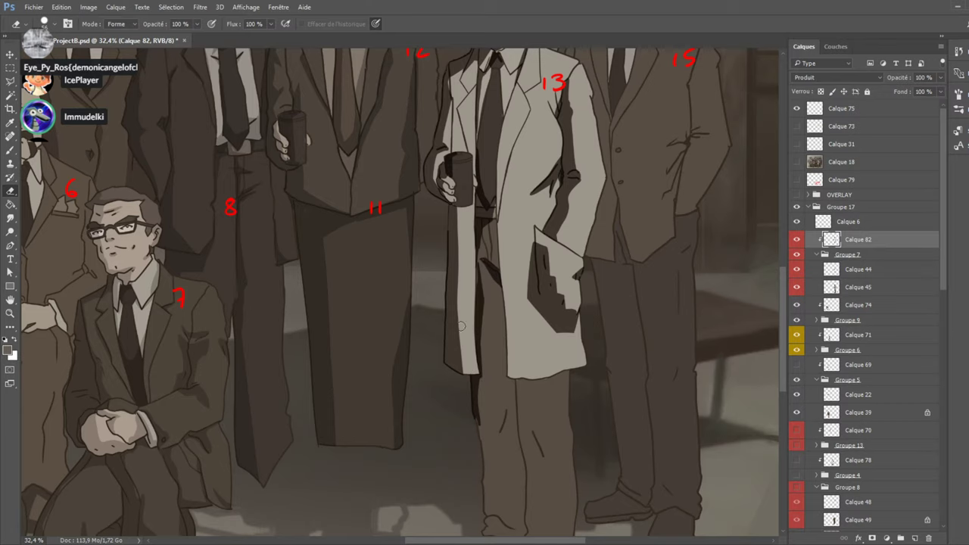
{"action": "key", "text": "b"}
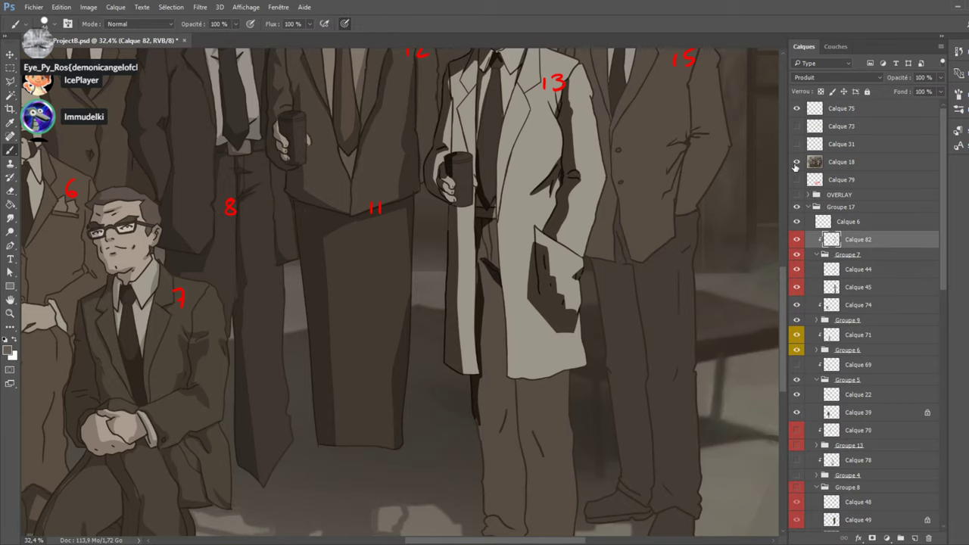
Paint the knee fold shadow on figure 13's cup-side trouser leg from the Calque 18 reference.
{"action": "left_click", "coordinate": [796, 164]}
{"action": "left_click", "coordinate": [797, 162]}
{"action": "mouse_move", "coordinate": [491, 413]}
{"action": "left_mouse_down"}
{"action": "mouse_move", "coordinate": [509, 409]}
{"action": "mouse_move", "coordinate": [484, 431]}
{"action": "mouse_move", "coordinate": [484, 413]}
{"action": "mouse_move", "coordinate": [477, 432]}
{"action": "mouse_move", "coordinate": [491, 403]}
{"action": "left_mouse_up"}
Paint the tapering shadow under the coat hem along the inner edge of figure 13's pocket-side trouser leg, following the reference.
{"action": "left_click", "coordinate": [796, 163]}
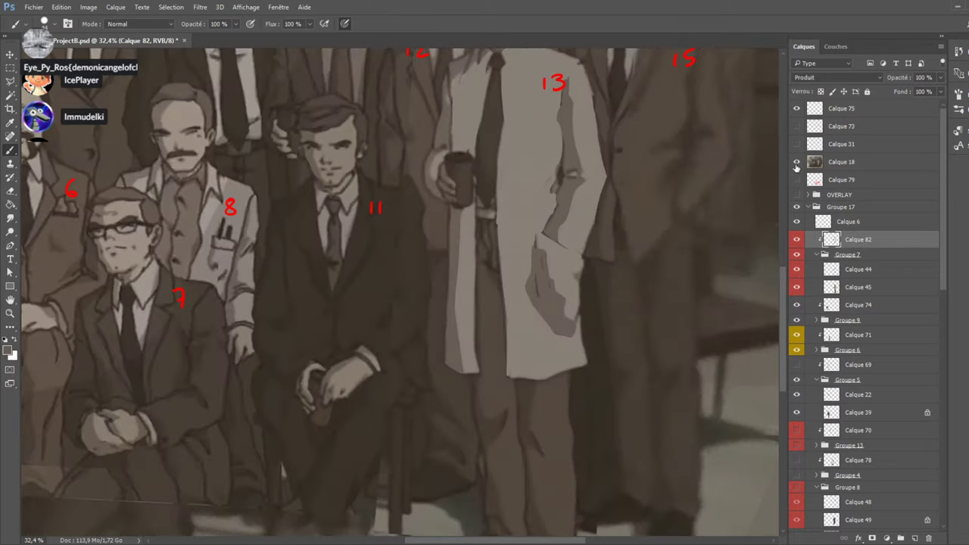
{"action": "left_click", "coordinate": [796, 164]}
{"action": "left_click_drag", "start_coordinate": [522, 389], "coordinate": [522, 432]}
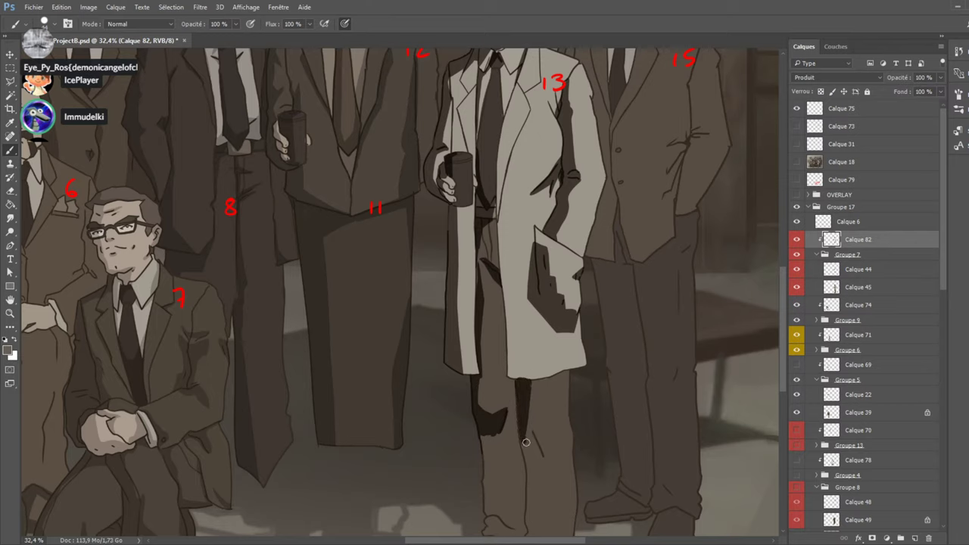
{"action": "left_click", "coordinate": [796, 162]}
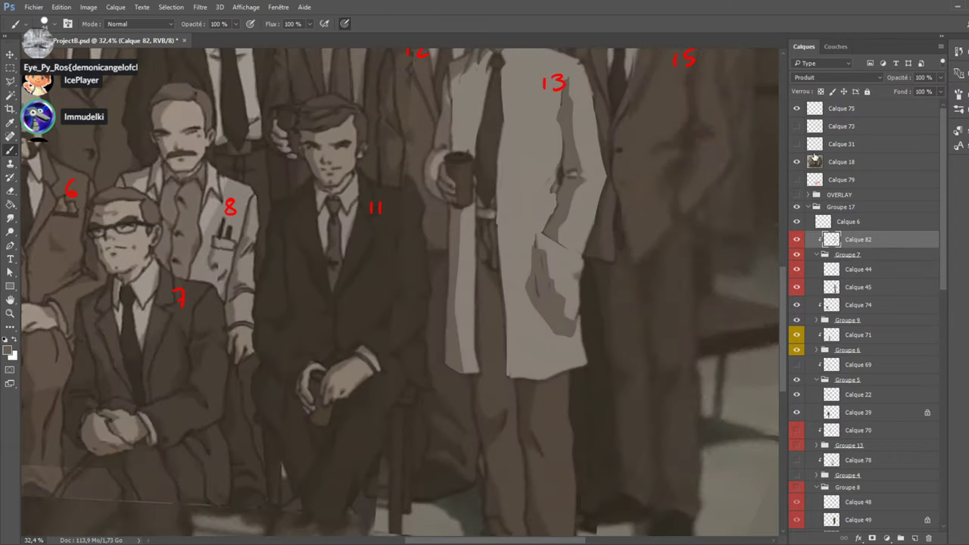
{"action": "left_click", "coordinate": [797, 163]}
{"action": "left_click_drag", "start_coordinate": [534, 388], "coordinate": [522, 455]}
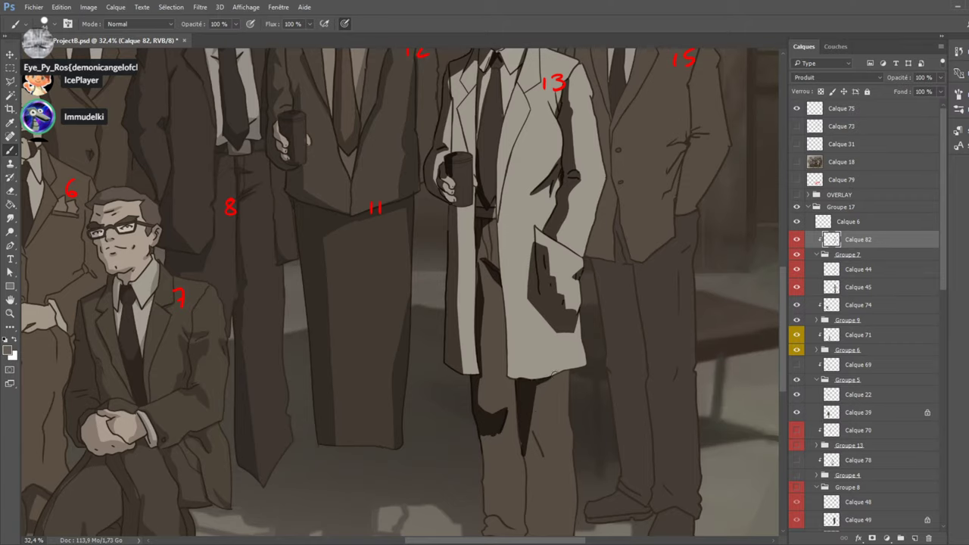
Extend the inner shadow of figure 13's pocket-side trouser leg down to the hem, including the knee fold from the reference.
{"action": "scroll", "coordinate": [545, 373], "scroll_direction": "down", "scroll_amount": 3}
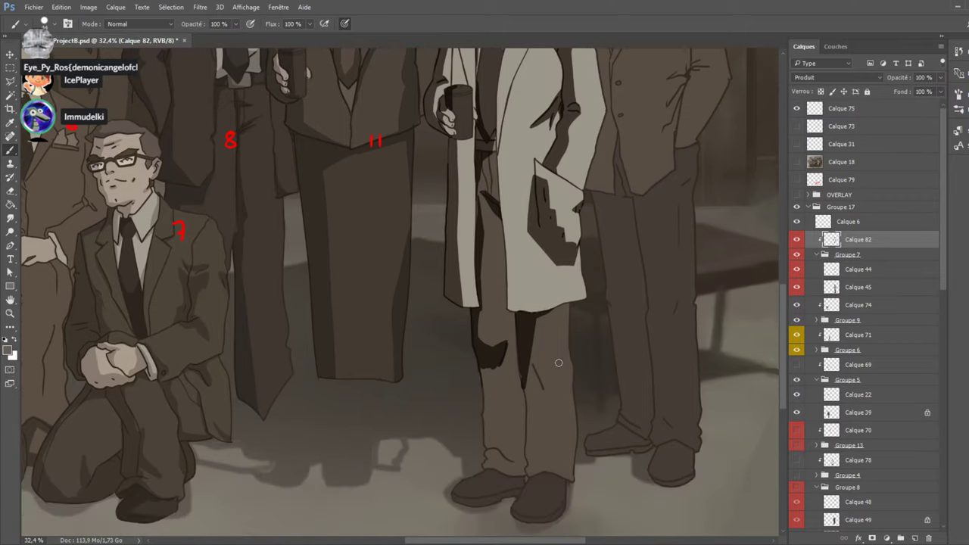
{"action": "left_click", "coordinate": [796, 162]}
{"action": "left_click", "coordinate": [796, 162]}
{"action": "left_click", "coordinate": [796, 164]}
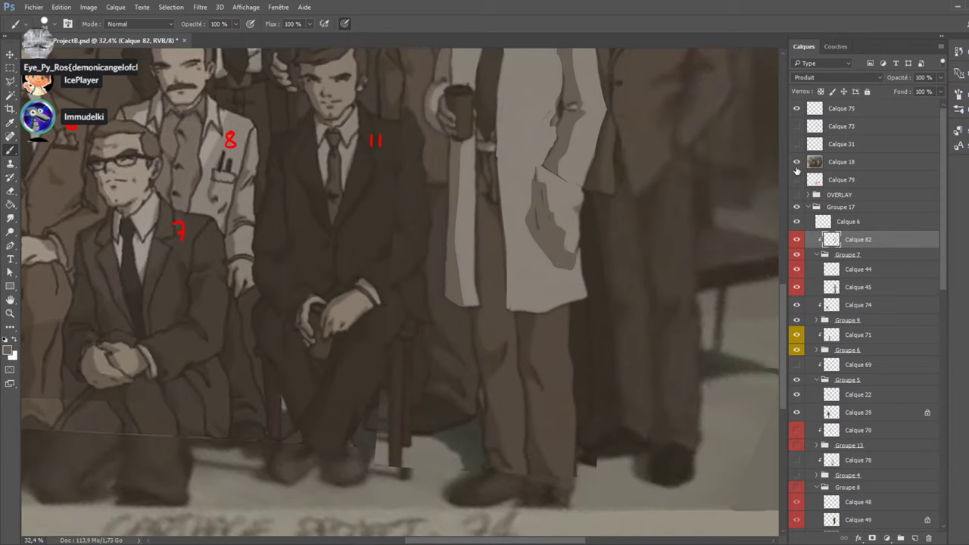
{"action": "left_click", "coordinate": [795, 165]}
{"action": "mouse_move", "coordinate": [521, 372]}
{"action": "left_mouse_down"}
{"action": "mouse_move", "coordinate": [529, 458]}
{"action": "mouse_move", "coordinate": [528, 410]}
{"action": "mouse_move", "coordinate": [539, 462]}
{"action": "mouse_move", "coordinate": [530, 468]}
{"action": "mouse_move", "coordinate": [556, 476]}
{"action": "left_mouse_up"}
{"action": "left_click", "coordinate": [797, 163]}
{"action": "left_click", "coordinate": [798, 163]}
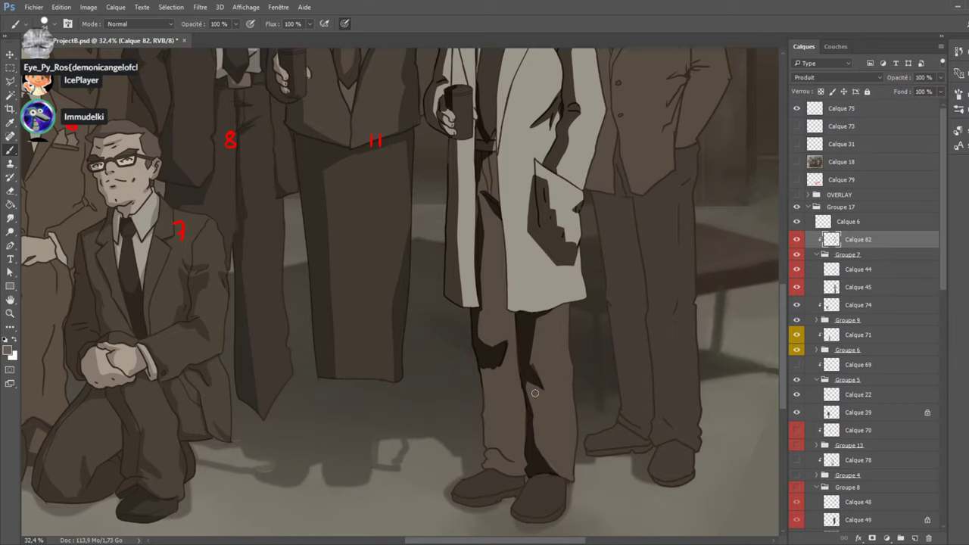
Continue the shadow down the outer edge of figure 13's cup-side trouser leg below the knee, checking against Calque 18.
{"action": "left_click", "coordinate": [796, 162]}
{"action": "left_click", "coordinate": [796, 162]}
{"action": "left_click_drag", "start_coordinate": [485, 376], "coordinate": [497, 359]}
{"action": "left_click", "coordinate": [796, 162]}
{"action": "left_click", "coordinate": [796, 162]}
{"action": "mouse_move", "coordinate": [486, 394]}
{"action": "left_mouse_down"}
{"action": "mouse_move", "coordinate": [502, 357]}
{"action": "mouse_move", "coordinate": [484, 429]}
{"action": "left_mouse_up"}
{"action": "left_click", "coordinate": [796, 162]}
{"action": "left_click", "coordinate": [796, 162]}
{"action": "left_click_drag", "start_coordinate": [484, 400], "coordinate": [489, 428]}
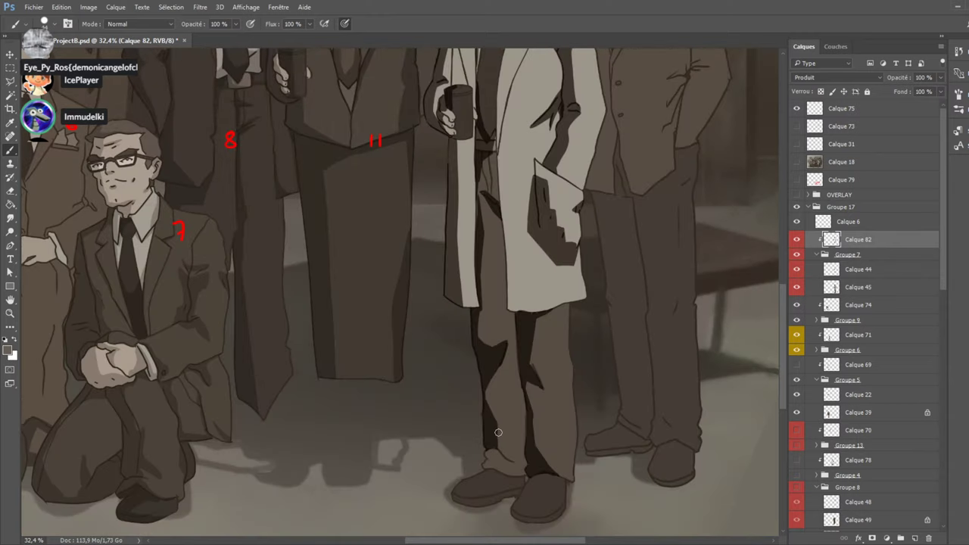
Paint the fold shadow at the hem of figure 13's cup-side trouser leg and compare the figure with Calque 82 hidden and shown.
{"action": "left_click", "coordinate": [795, 163]}
{"action": "left_click", "coordinate": [796, 164]}
{"action": "left_click_drag", "start_coordinate": [497, 418], "coordinate": [504, 455]}
{"action": "left_click", "coordinate": [797, 165]}
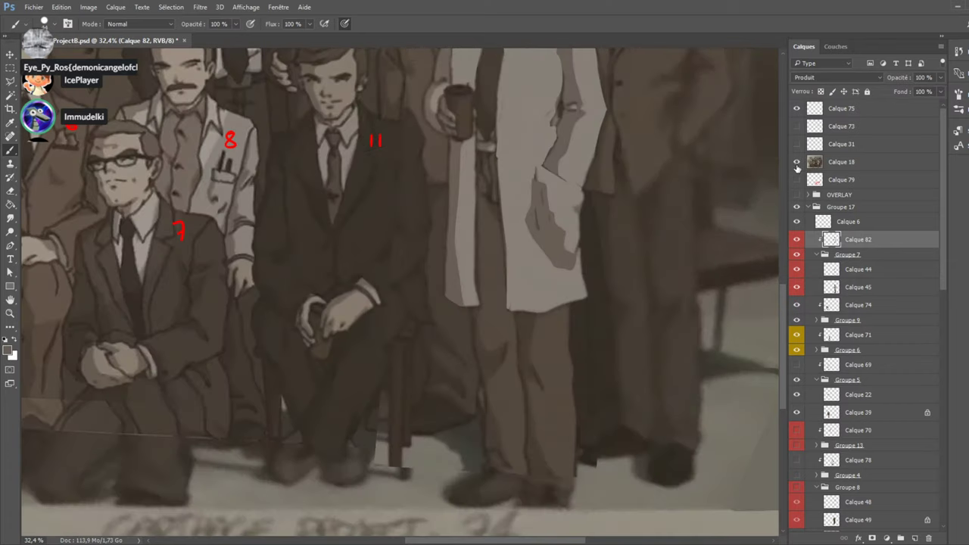
{"action": "left_click", "coordinate": [797, 164]}
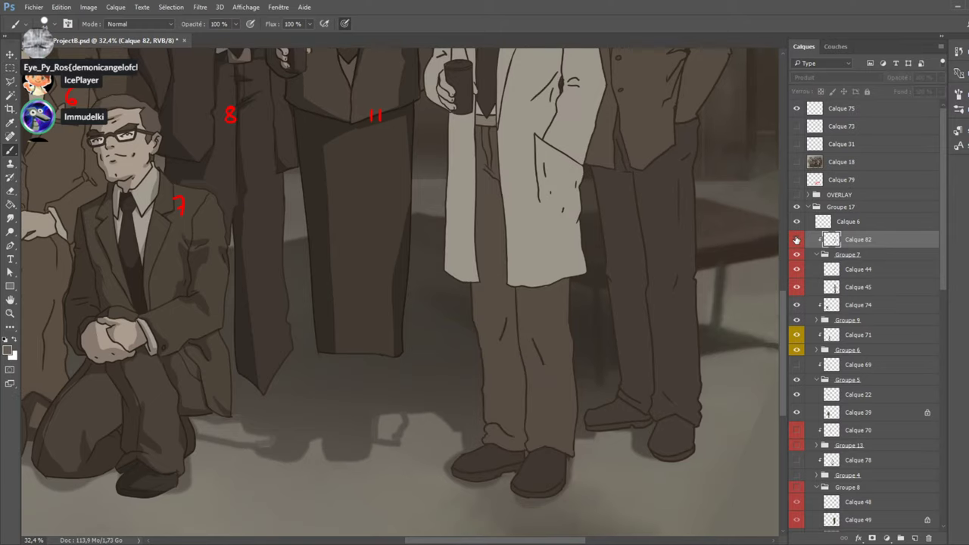
{"action": "left_click", "coordinate": [796, 240]}
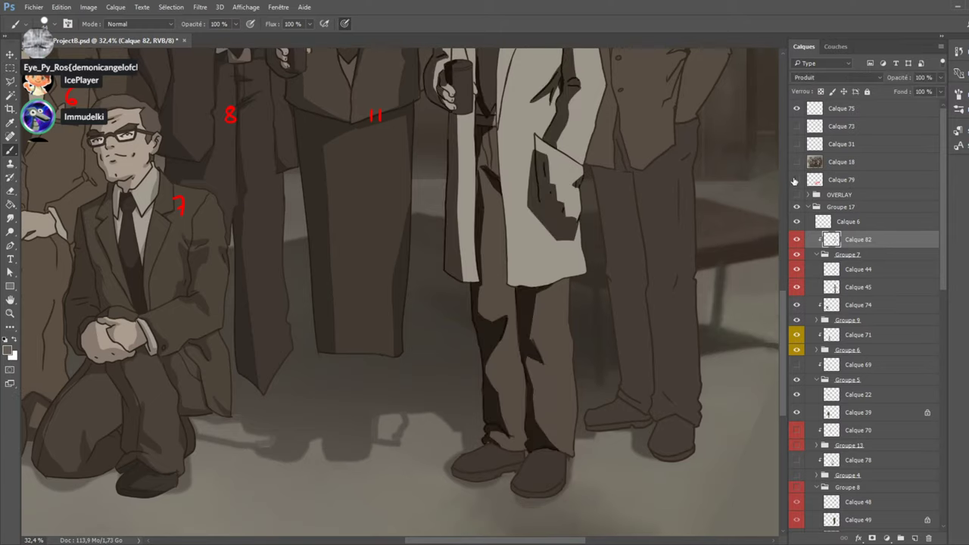
Recheck the Calque 18 reference and touch up the shadow along the bottom of figure 13's trousers.
{"action": "left_click", "coordinate": [798, 163]}
{"action": "left_click", "coordinate": [798, 162]}
{"action": "left_click", "coordinate": [798, 164]}
{"action": "left_click", "coordinate": [799, 164]}
{"action": "mouse_move", "coordinate": [490, 434]}
{"action": "left_mouse_down"}
{"action": "mouse_move", "coordinate": [509, 451]}
{"action": "mouse_move", "coordinate": [533, 446]}
{"action": "left_mouse_up"}
Shade the toe and sole of figure 13's cup-side shoe, following the reference.
{"action": "left_click", "coordinate": [797, 162]}
{"action": "left_click", "coordinate": [797, 162]}
{"action": "mouse_move", "coordinate": [494, 446]}
{"action": "left_mouse_down"}
{"action": "mouse_move", "coordinate": [466, 457]}
{"action": "mouse_move", "coordinate": [454, 471]}
{"action": "mouse_move", "coordinate": [463, 463]}
{"action": "mouse_move", "coordinate": [462, 476]}
{"action": "left_mouse_up"}
{"action": "left_click", "coordinate": [797, 163]}
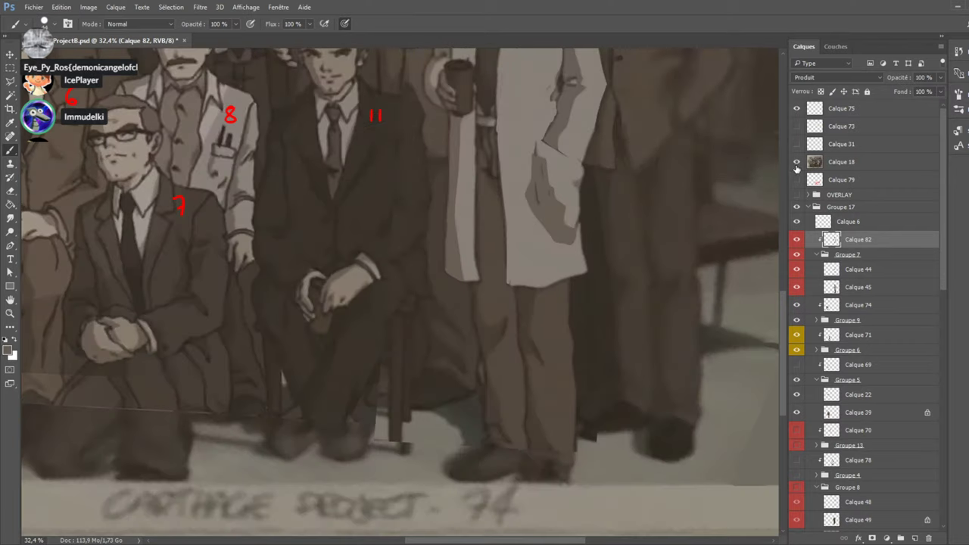
{"action": "left_click", "coordinate": [797, 163]}
{"action": "left_click_drag", "start_coordinate": [478, 467], "coordinate": [500, 477]}
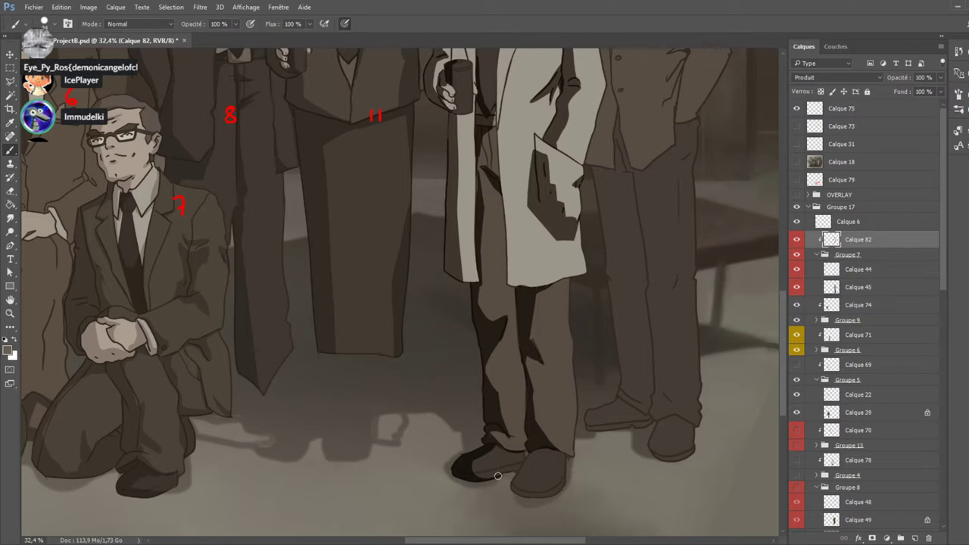
Study the feet in the Calque 18 reference and paint the shadow on the upper inner side of figure 13's pocket-side shoe.
{"action": "left_click", "coordinate": [796, 163]}
{"action": "left_click", "coordinate": [797, 164]}
{"action": "left_click", "coordinate": [796, 162]}
{"action": "left_click", "coordinate": [796, 162]}
{"action": "left_click", "coordinate": [797, 162]}
{"action": "left_click", "coordinate": [797, 164]}
{"action": "left_click", "coordinate": [796, 162]}
{"action": "left_click", "coordinate": [797, 163]}
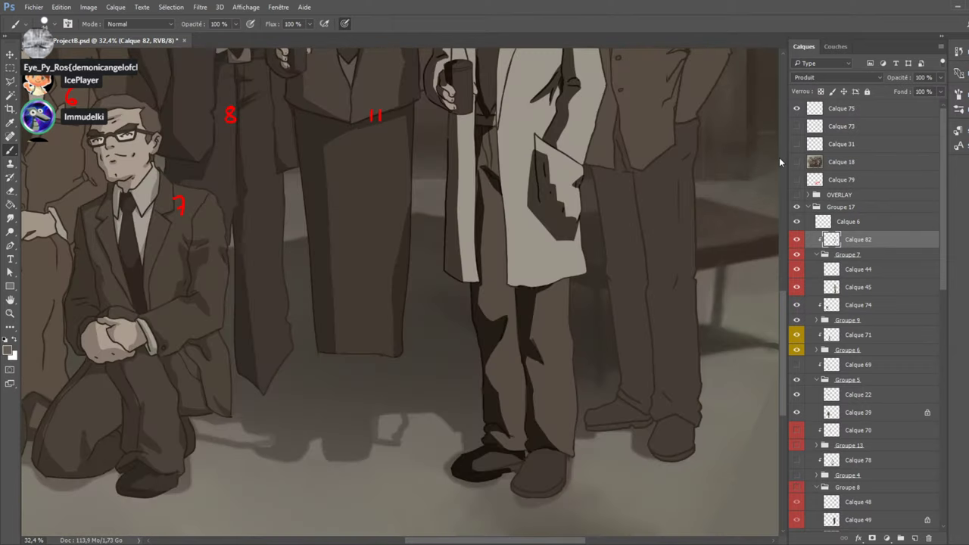
{"action": "mouse_move", "coordinate": [557, 452]}
{"action": "left_mouse_down"}
{"action": "mouse_move", "coordinate": [530, 453]}
{"action": "mouse_move", "coordinate": [513, 494]}
{"action": "mouse_move", "coordinate": [550, 458]}
{"action": "left_mouse_up"}
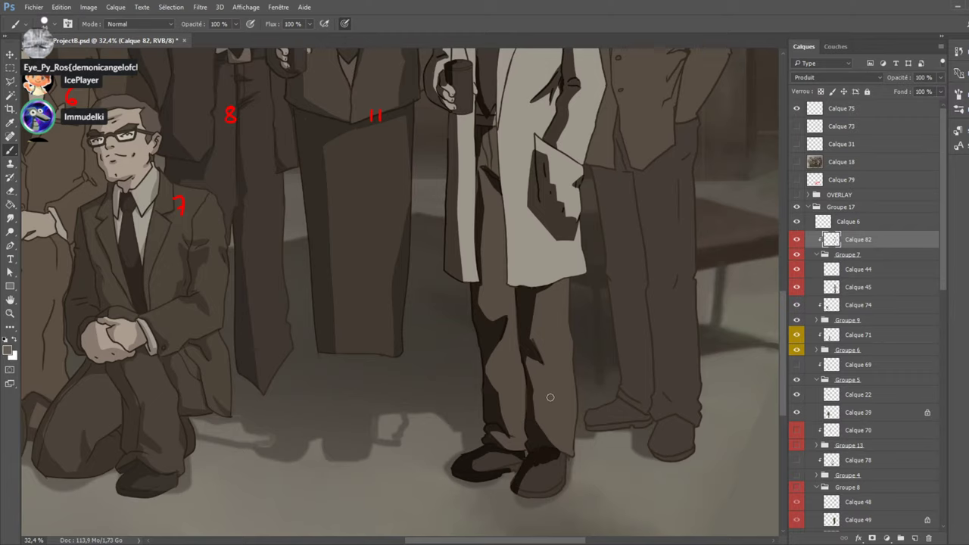
Check the Calque 18 reference and paint the shadow over the toe and sole of figure 13's pocket-side shoe.
{"action": "left_click", "coordinate": [796, 162]}
{"action": "left_click", "coordinate": [796, 162]}
{"action": "mouse_move", "coordinate": [539, 465]}
{"action": "left_mouse_down"}
{"action": "mouse_move", "coordinate": [543, 509]}
{"action": "mouse_move", "coordinate": [534, 500]}
{"action": "mouse_move", "coordinate": [571, 492]}
{"action": "mouse_move", "coordinate": [530, 492]}
{"action": "left_mouse_up"}
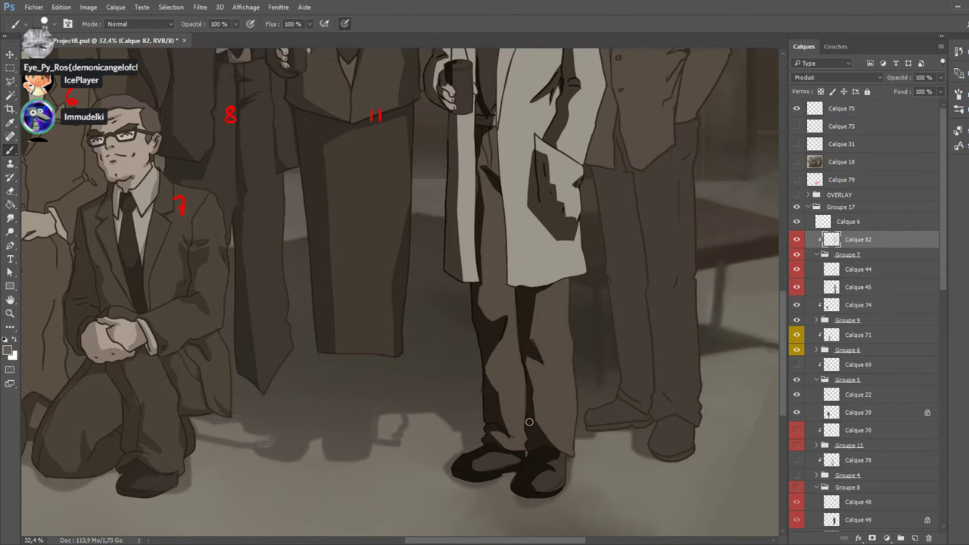
Compare figure 13's overall shading with the Calque 18 reference at full-figure and whole-picture scale.
{"action": "scroll", "coordinate": [534, 417], "scroll_direction": "down", "scroll_amount": 3}
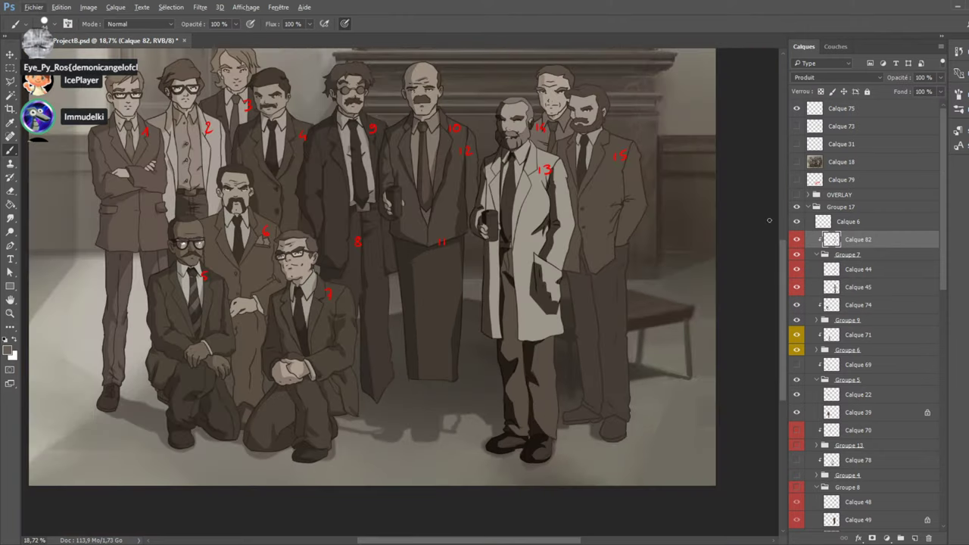
{"action": "left_click", "coordinate": [796, 162]}
{"action": "left_click", "coordinate": [793, 165]}
{"action": "left_click", "coordinate": [792, 164]}
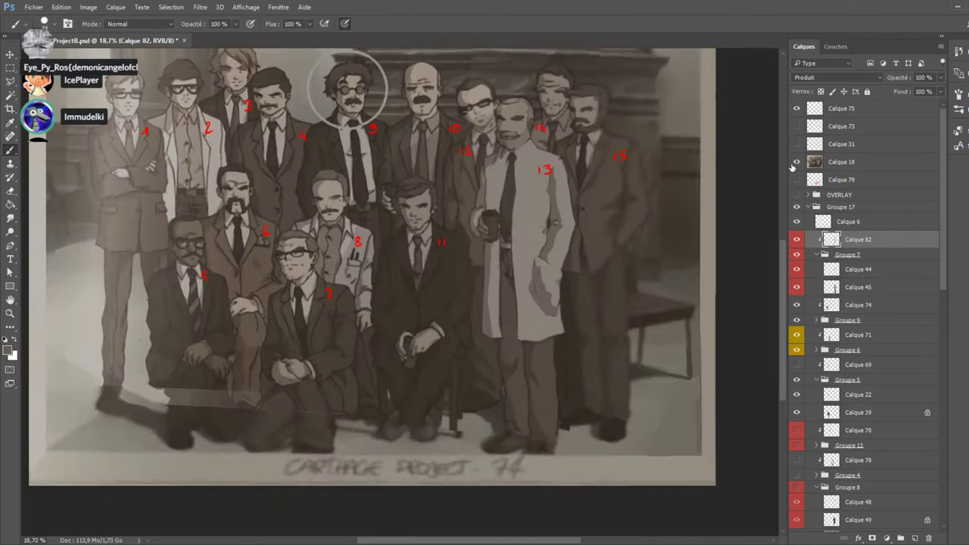
{"action": "left_click", "coordinate": [795, 162]}
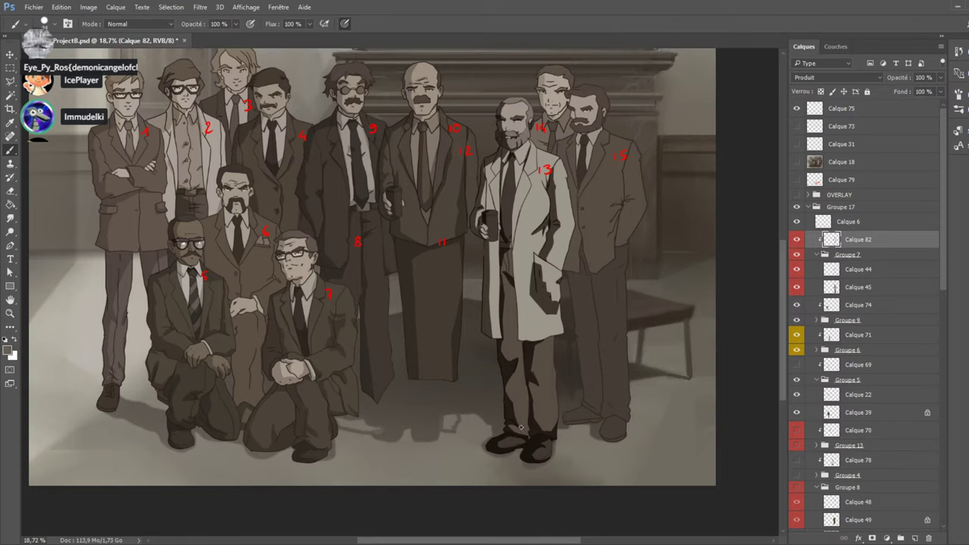
{"action": "scroll", "coordinate": [513, 425], "scroll_direction": "up", "scroll_amount": 3}
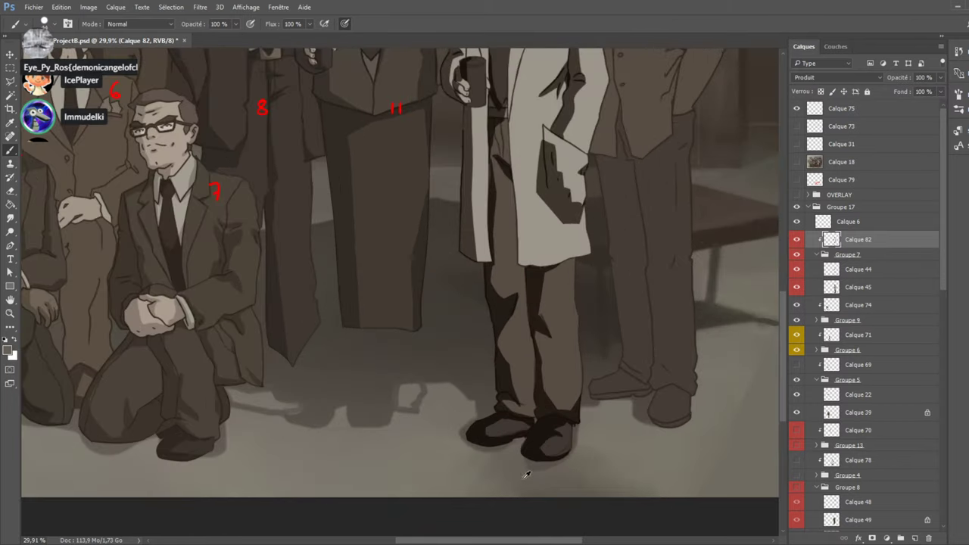
{"action": "scroll", "coordinate": [523, 470], "scroll_direction": "up", "scroll_amount": 2}
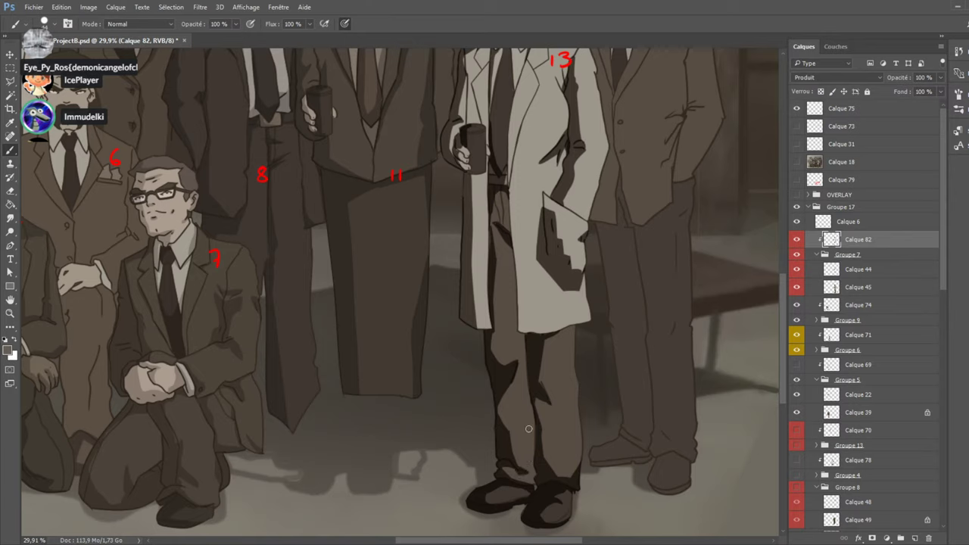
{"action": "left_click", "coordinate": [12, 192]}
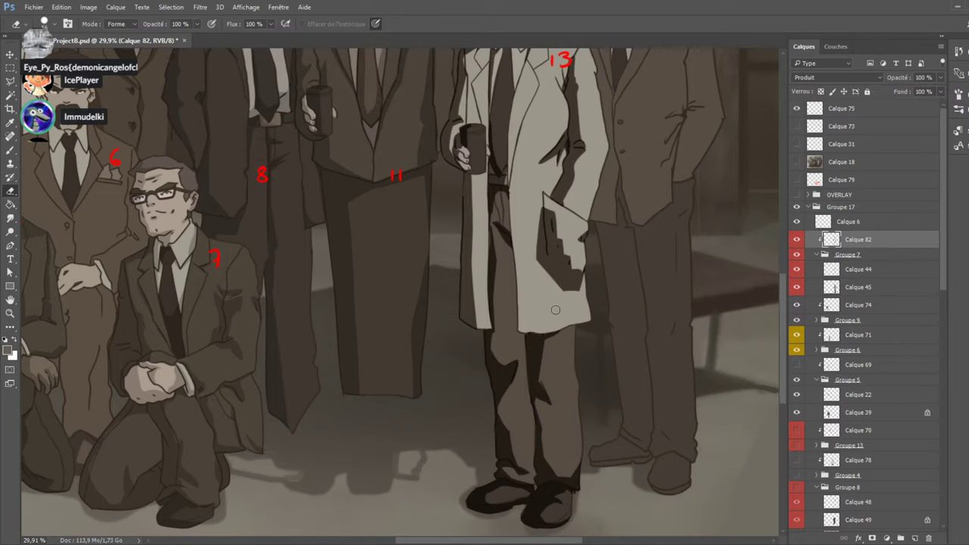
{"action": "scroll", "coordinate": [555, 309], "scroll_direction": "down", "scroll_amount": 5}
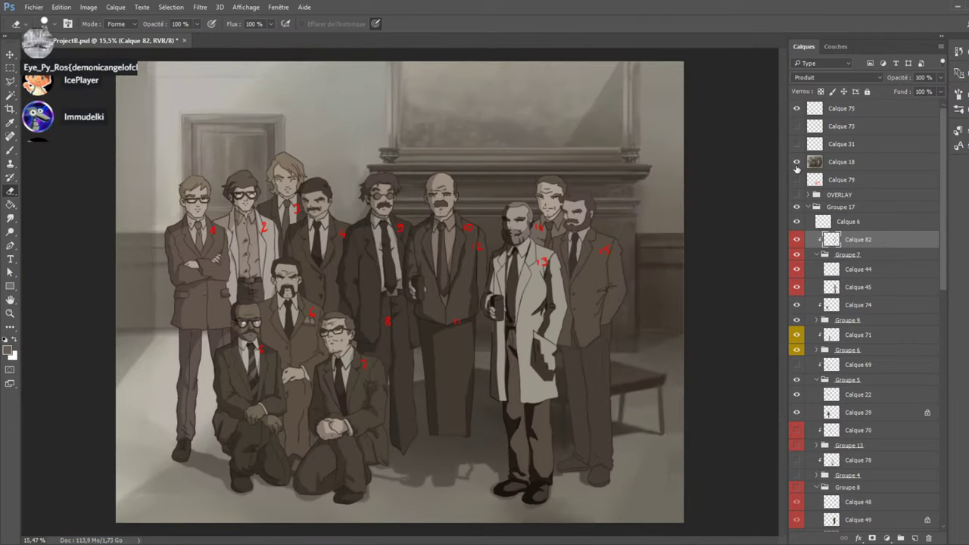
{"action": "left_click", "coordinate": [796, 162]}
{"action": "left_click", "coordinate": [796, 162]}
{"action": "left_click", "coordinate": [795, 165]}
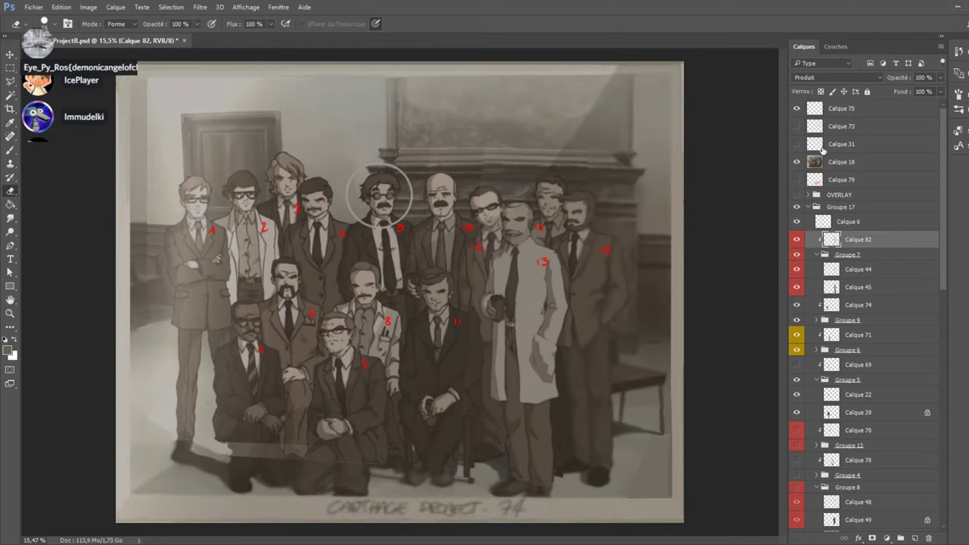
{"action": "left_click", "coordinate": [797, 162]}
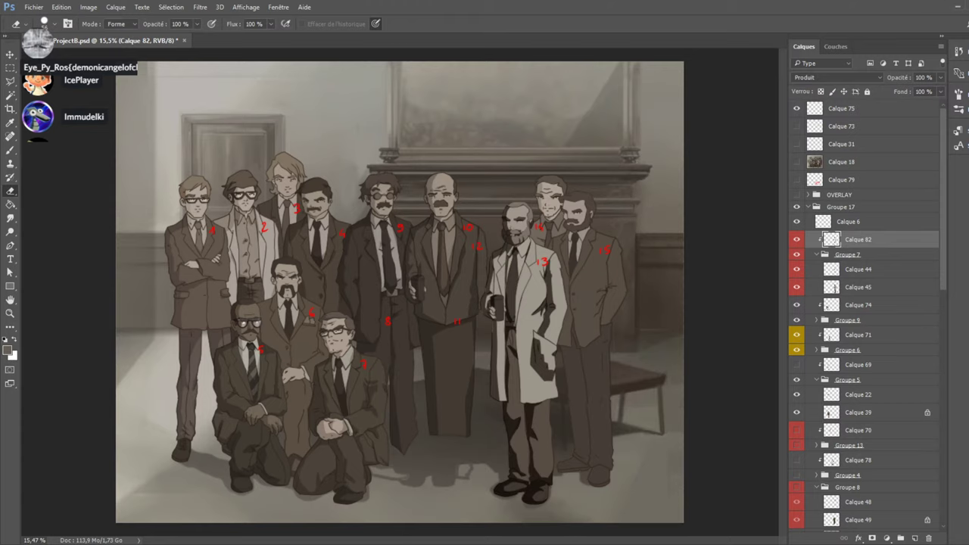
Trim the fold shadow on the front of figure 13's coat and erase the jagged edge of the pocket shadow.
{"action": "scroll", "coordinate": [567, 344], "scroll_direction": "up", "scroll_amount": 4}
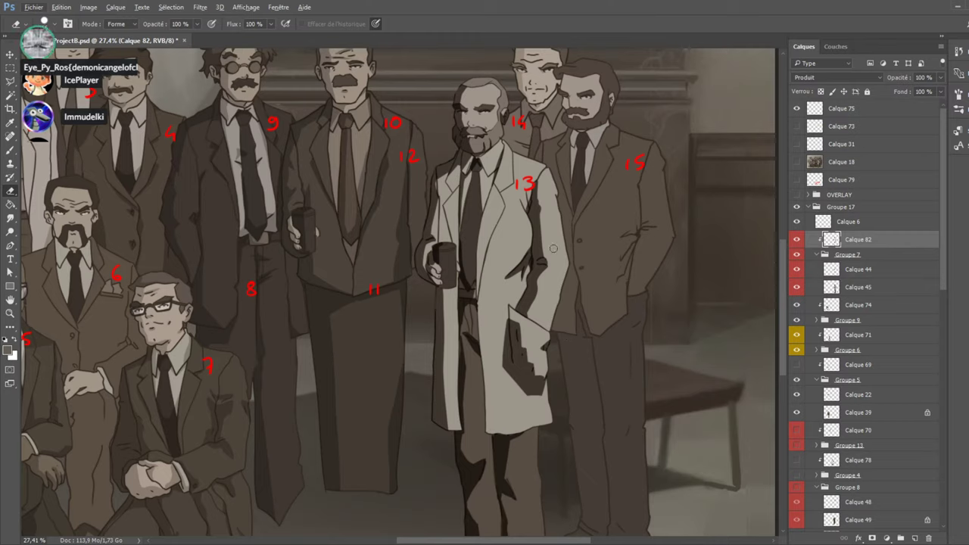
{"action": "left_click_drag", "start_coordinate": [528, 263], "coordinate": [518, 274]}
{"action": "key", "text": "b"}
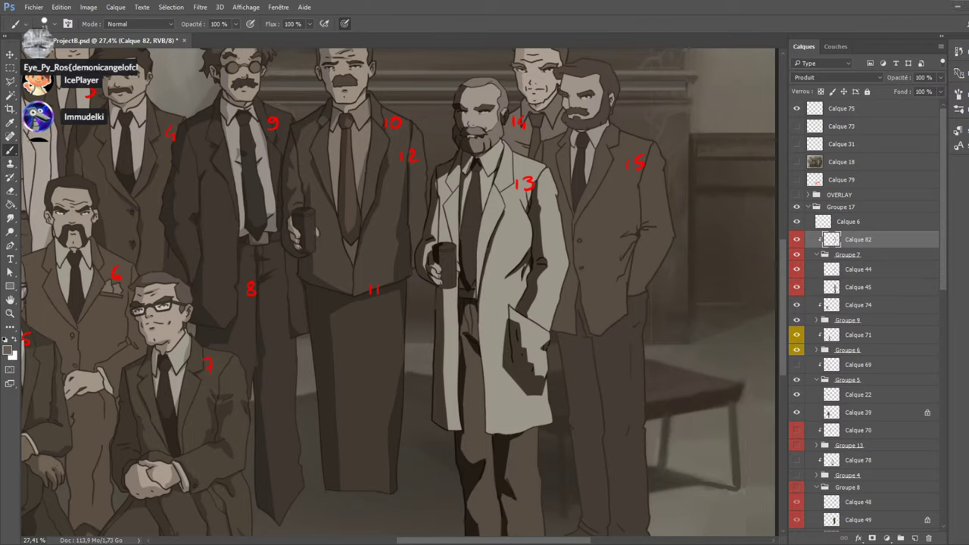
{"action": "left_click", "coordinate": [10, 190]}
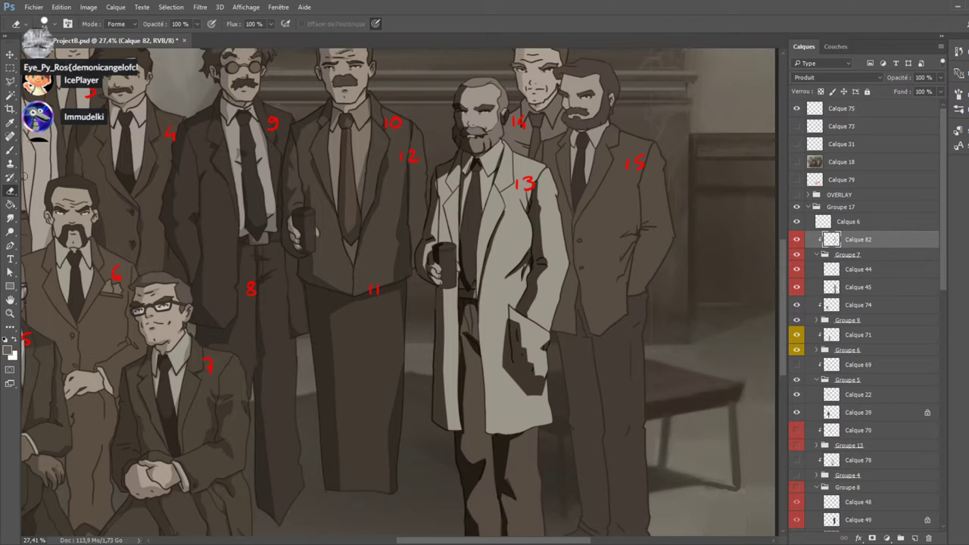
{"action": "mouse_move", "coordinate": [526, 337]}
{"action": "left_mouse_down"}
{"action": "mouse_move", "coordinate": [532, 362]}
{"action": "mouse_move", "coordinate": [527, 351]}
{"action": "left_mouse_up"}
Darken the lower tip of figure 13's tie with the brush.
{"action": "scroll", "coordinate": [529, 300], "scroll_direction": "down", "scroll_amount": 1}
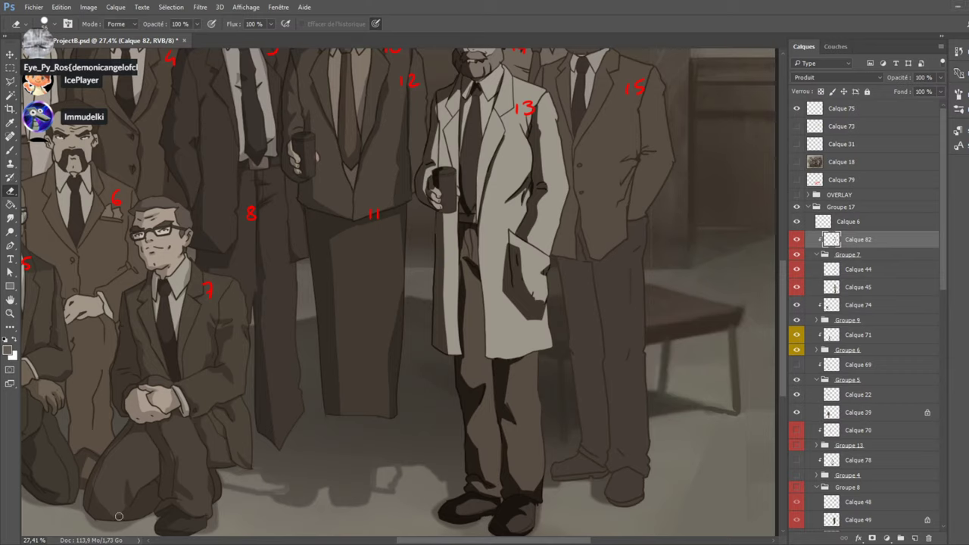
{"action": "key", "text": "b"}
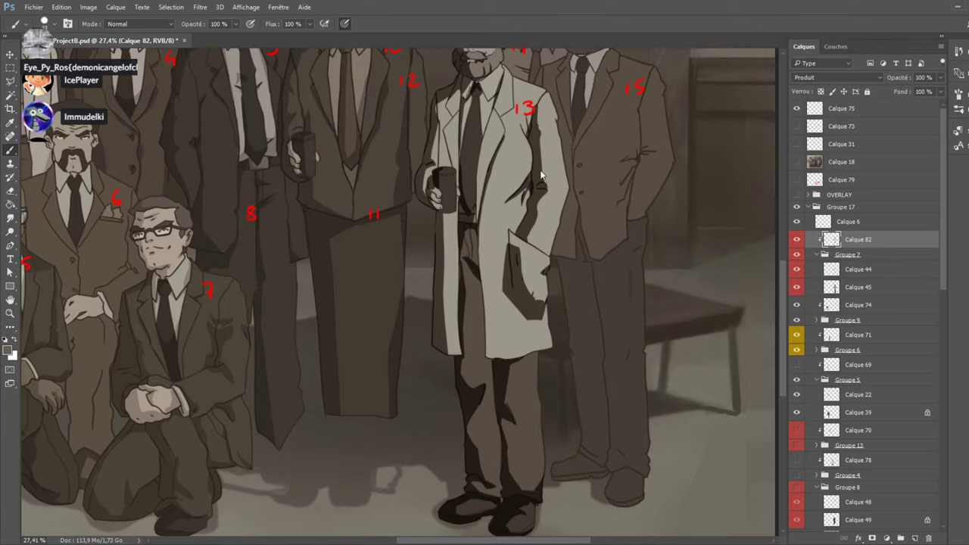
{"action": "left_click_drag", "start_coordinate": [466, 198], "coordinate": [474, 211]}
{"action": "scroll", "coordinate": [365, 269], "scroll_direction": "down", "scroll_amount": 3}
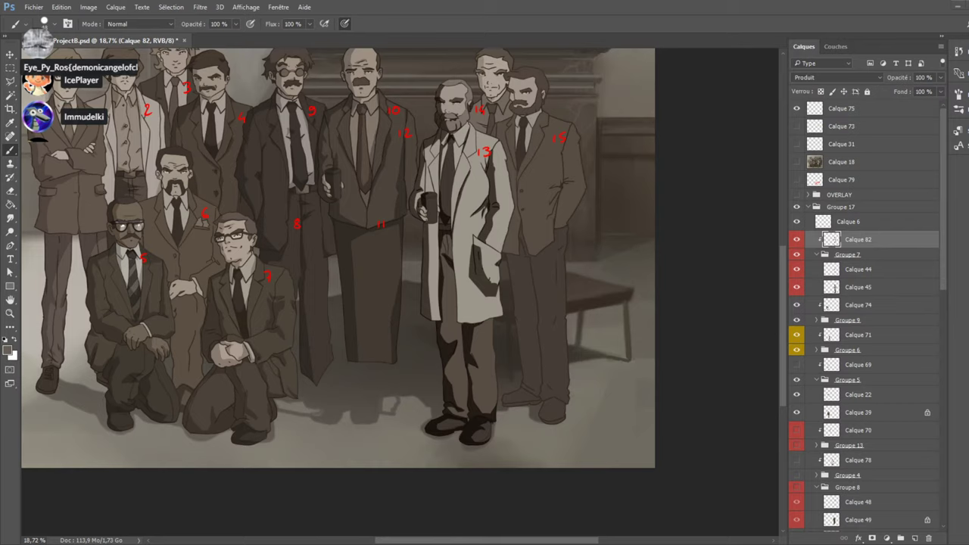
{"action": "scroll", "coordinate": [416, 166], "scroll_direction": "up", "scroll_amount": 4}
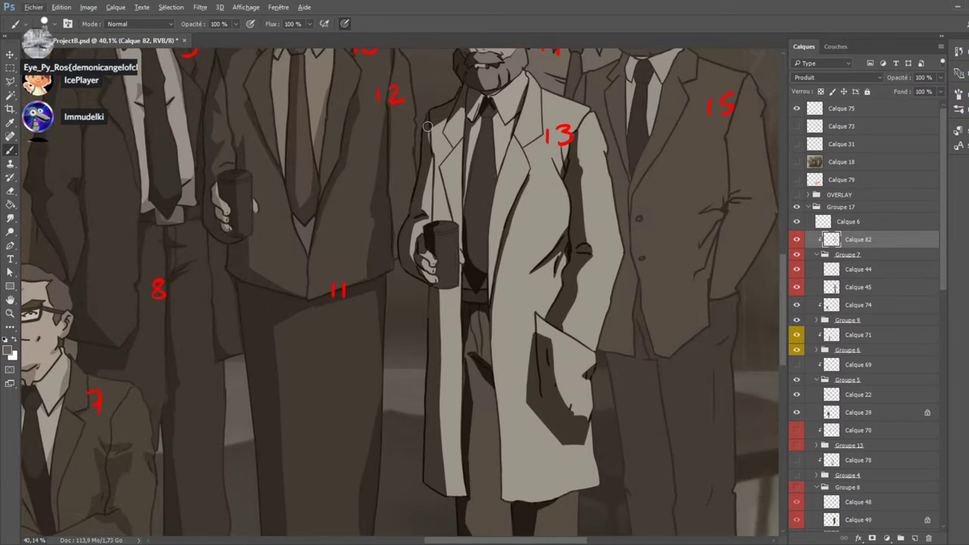
Paint a thin shadow under the cup-side lapel of figure 13's coat, undoing and retrying the stroke.
{"action": "left_click_drag", "start_coordinate": [440, 183], "coordinate": [448, 217]}
{"action": "key", "text": "ctrl+z"}
{"action": "left_click_drag", "start_coordinate": [440, 180], "coordinate": [449, 218]}
{"action": "key", "text": "ctrl+z"}
{"action": "scroll", "coordinate": [449, 161], "scroll_direction": "down", "scroll_amount": 4}
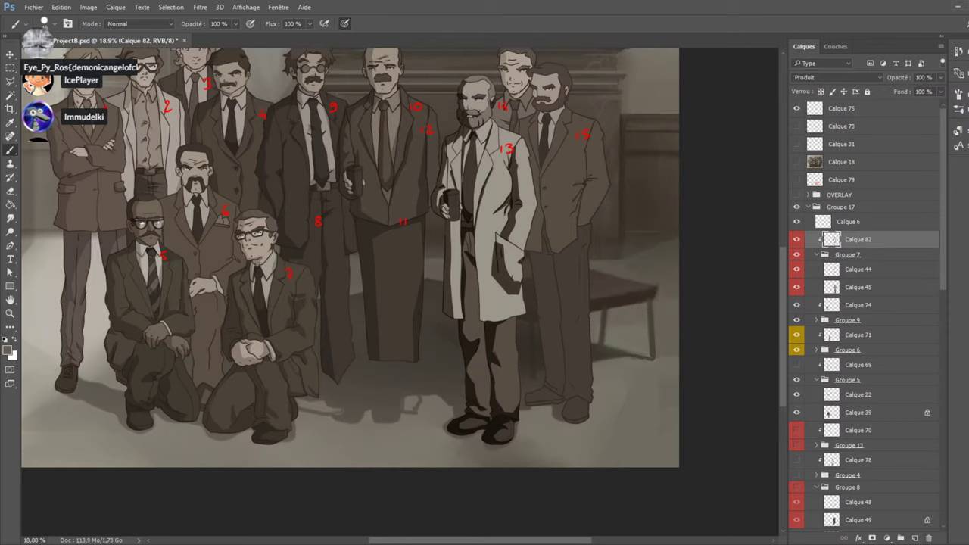
{"action": "scroll", "coordinate": [469, 150], "scroll_direction": "up", "scroll_amount": 7}
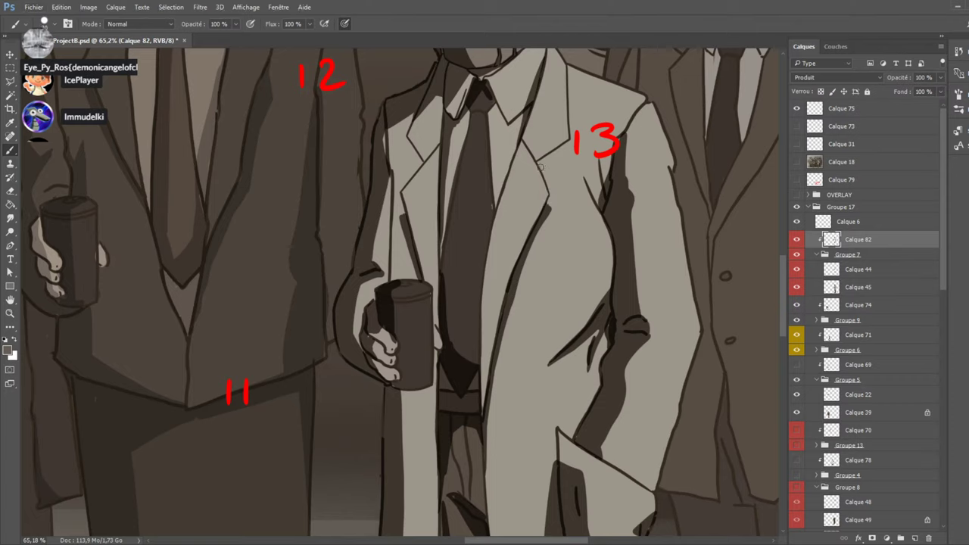
Paint shadows under the notch and along the edge of figure 13's pocket-side lapel, and beneath the shirt collar.
{"action": "left_click_drag", "start_coordinate": [540, 167], "coordinate": [567, 146]}
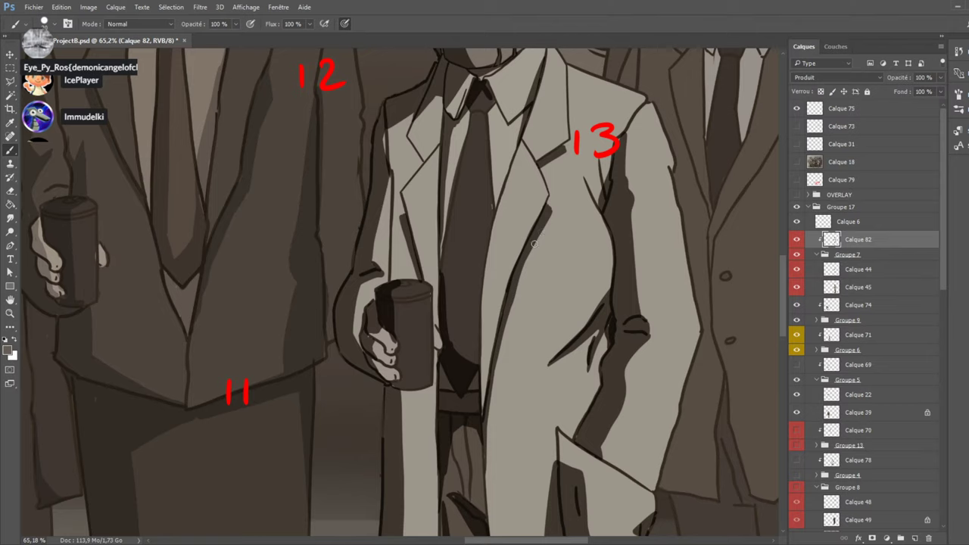
{"action": "left_click_drag", "start_coordinate": [542, 230], "coordinate": [518, 288]}
{"action": "left_click_drag", "start_coordinate": [555, 206], "coordinate": [527, 257]}
{"action": "left_click_drag", "start_coordinate": [449, 115], "coordinate": [457, 100]}
{"action": "scroll", "coordinate": [444, 171], "scroll_direction": "down", "scroll_amount": 5}
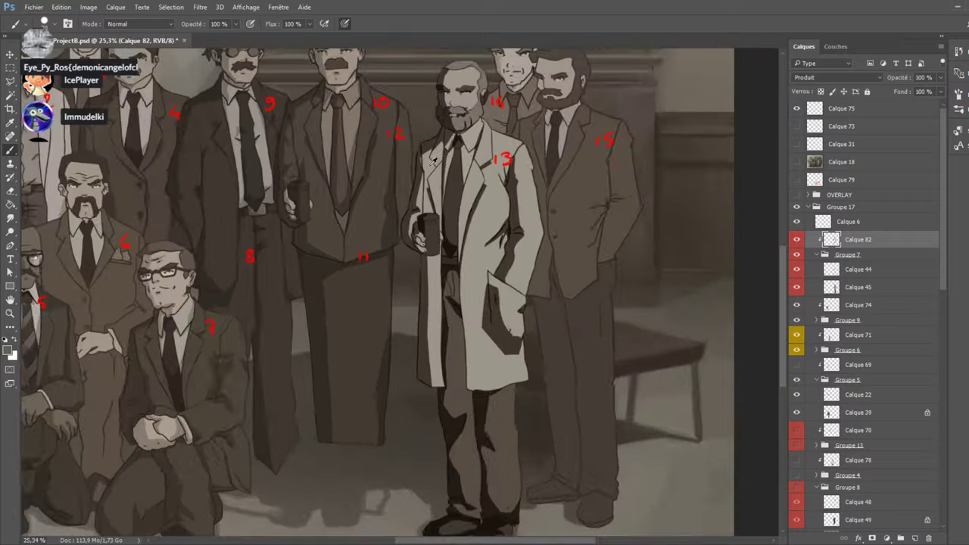
Try Calque 82 at 20% and 30% opacity, settle on 35%, and review the whole group.
{"action": "scroll", "coordinate": [434, 159], "scroll_direction": "down", "scroll_amount": 2}
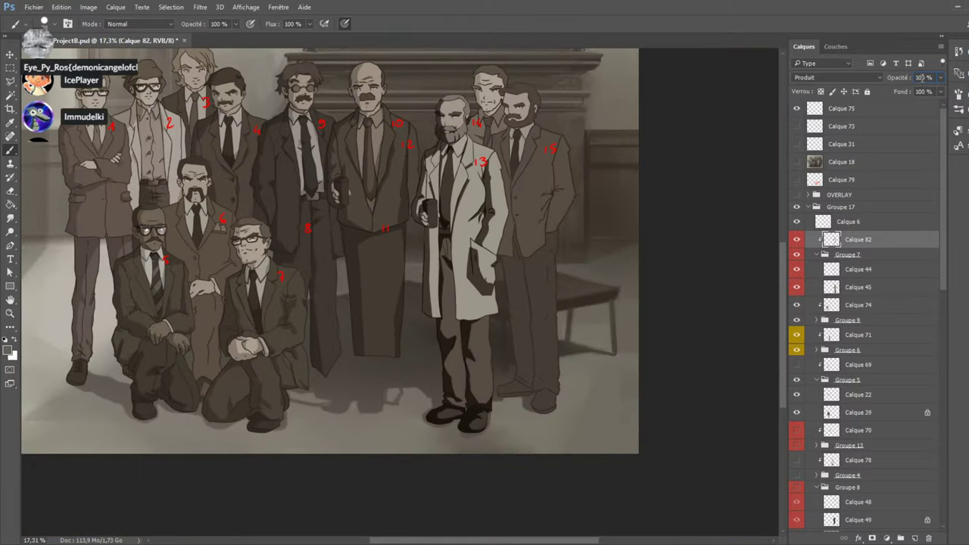
{"action": "double_click", "coordinate": [922, 77]}
{"action": "type", "text": "20"}
{"action": "key", "text": "Return"}
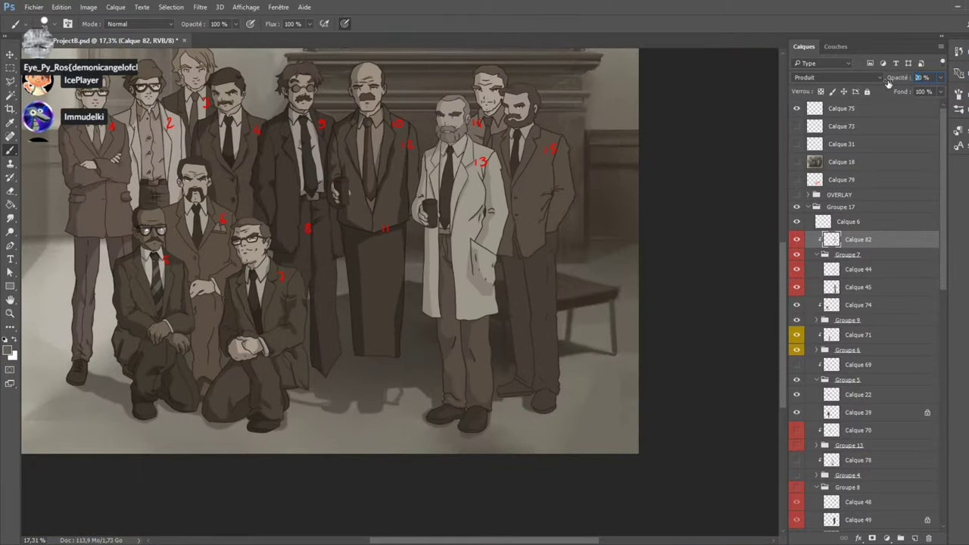
{"action": "type", "text": "30"}
{"action": "key", "text": "Return"}
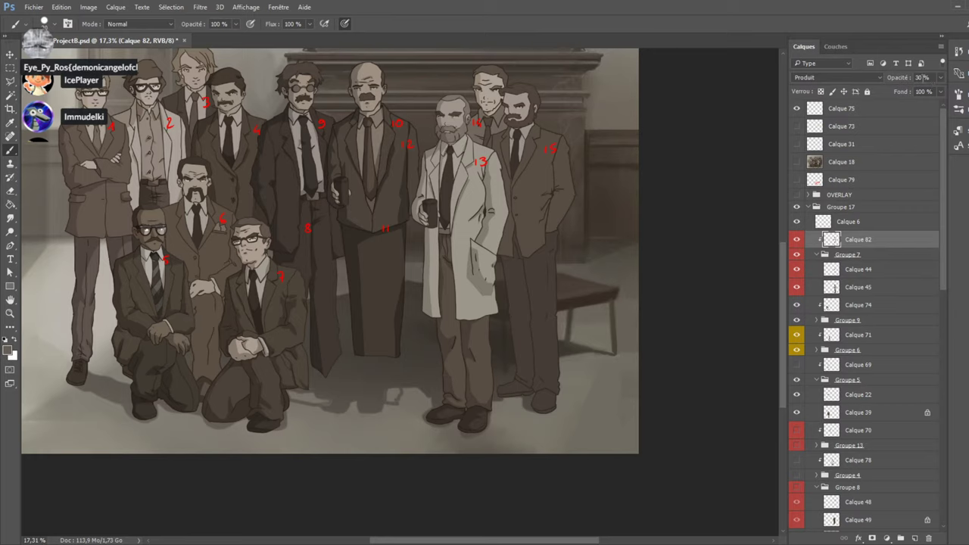
{"action": "type", "text": "5"}
{"action": "key", "text": "Return"}
{"action": "key", "text": "i"}
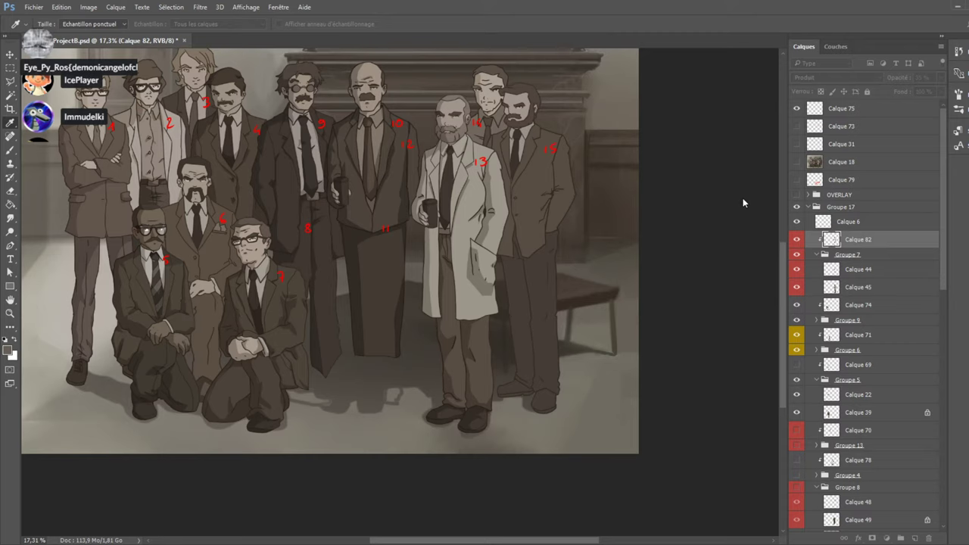
{"action": "key", "text": "b"}
{"action": "scroll", "coordinate": [400, 213], "scroll_direction": "up", "scroll_amount": 2}
{"action": "scroll", "coordinate": [400, 213], "scroll_direction": "up", "scroll_amount": 3}
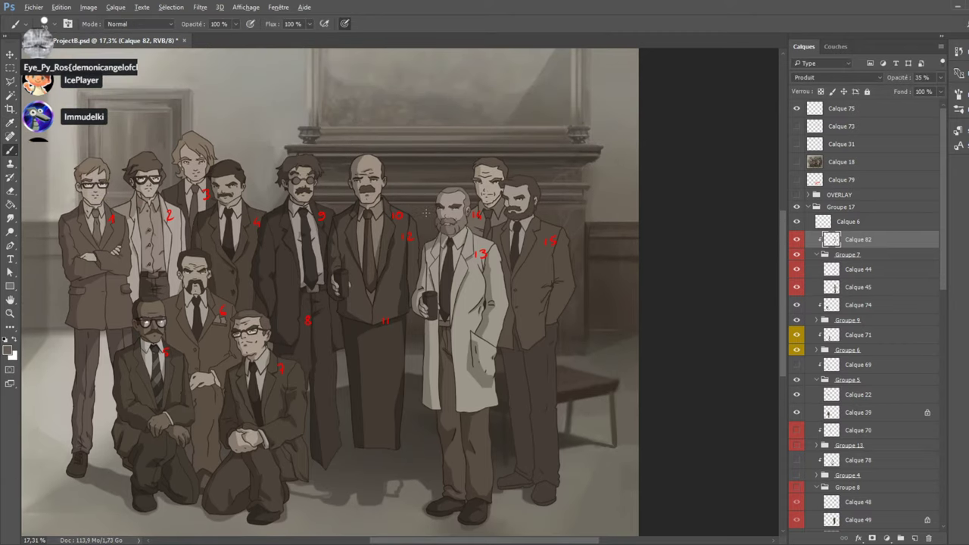
{"action": "scroll", "coordinate": [426, 213], "scroll_direction": "down", "scroll_amount": 2}
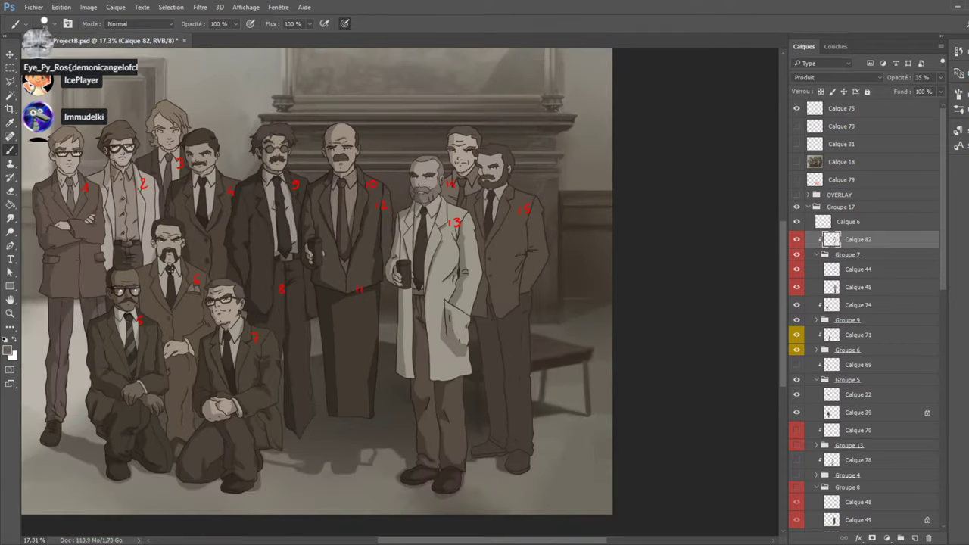
Show the hidden figures by turning on Calque 69, 70 and 78 together with Groupe 13, Groupe 4 and Groupe 8.
{"action": "left_click", "coordinate": [858, 413]}
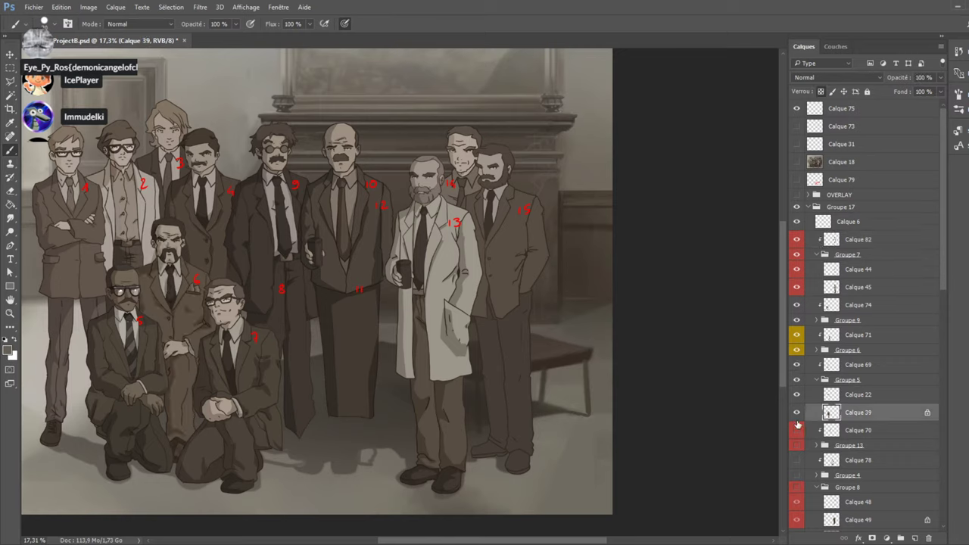
{"action": "left_click", "coordinate": [797, 445]}
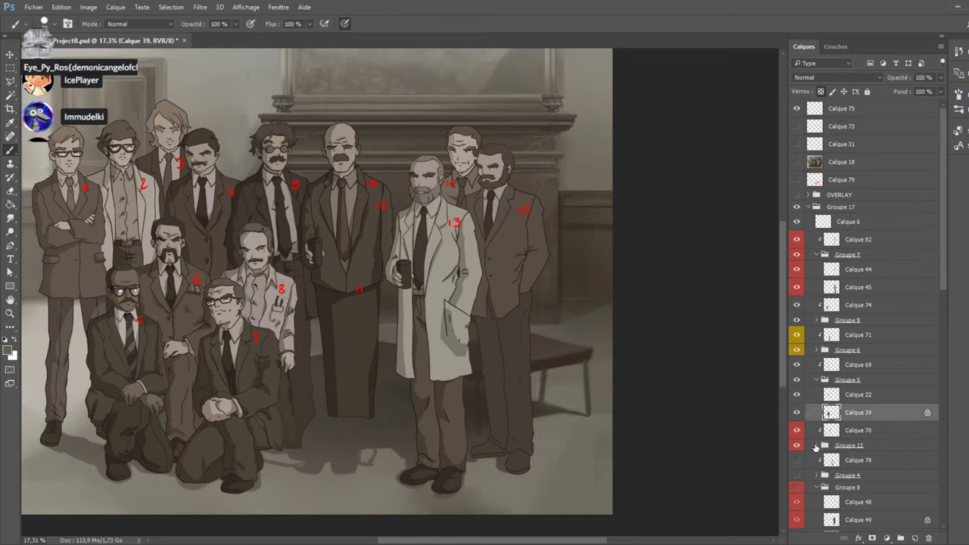
{"action": "left_click", "coordinate": [816, 446]}
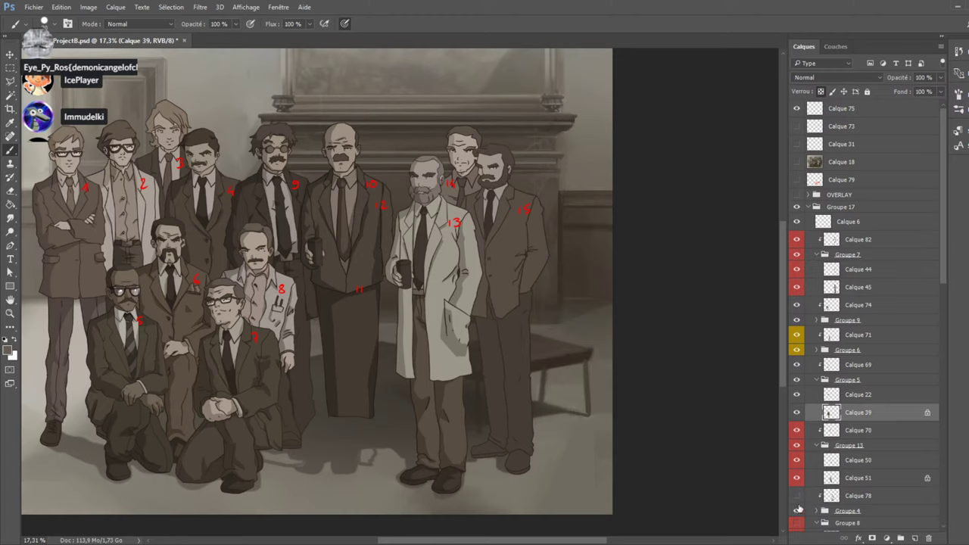
{"action": "left_click", "coordinate": [797, 496]}
{"action": "scroll", "coordinate": [796, 496], "scroll_direction": "down", "scroll_amount": 3}
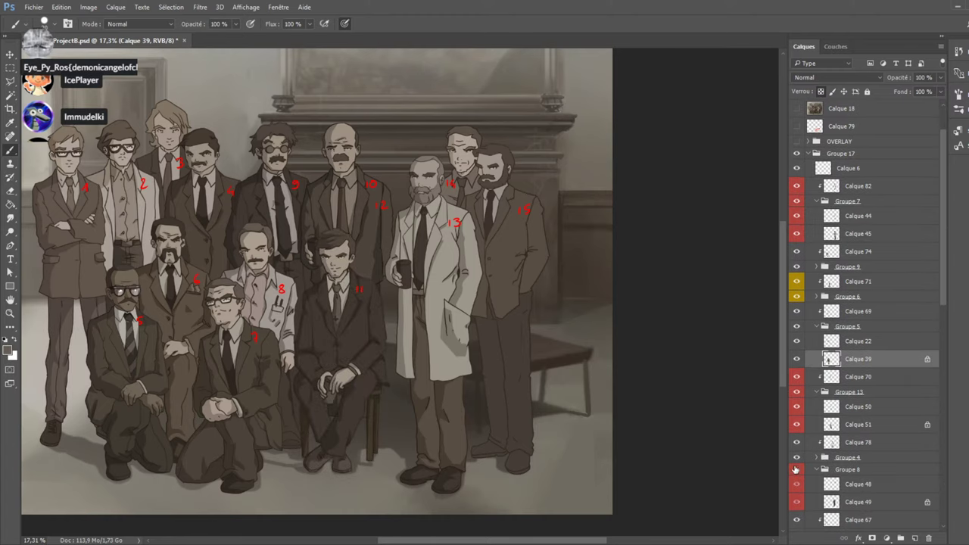
{"action": "left_click", "coordinate": [796, 469]}
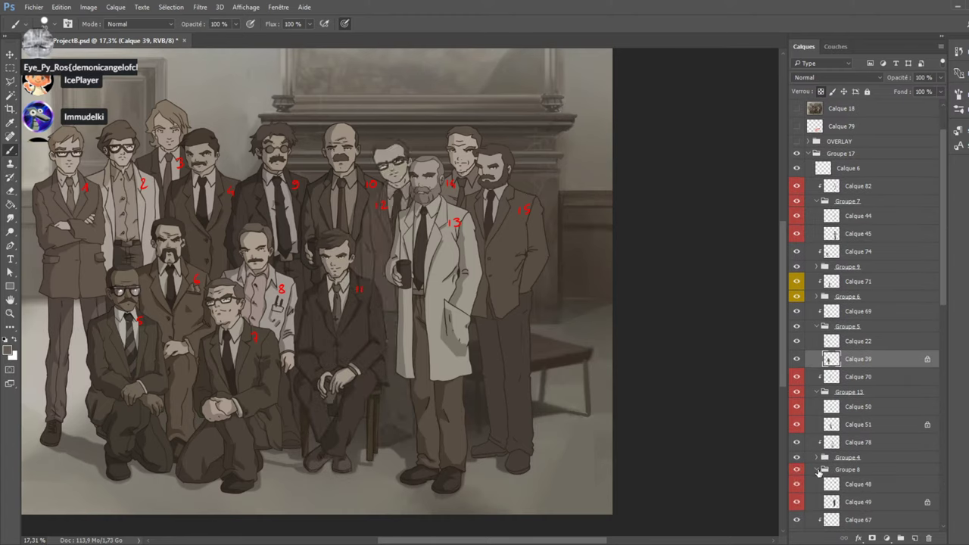
Collapse Groupe 8 and add a new clipped layer directly above it for figure 12's shading.
{"action": "left_click", "coordinate": [817, 470]}
{"action": "left_click", "coordinate": [839, 473]}
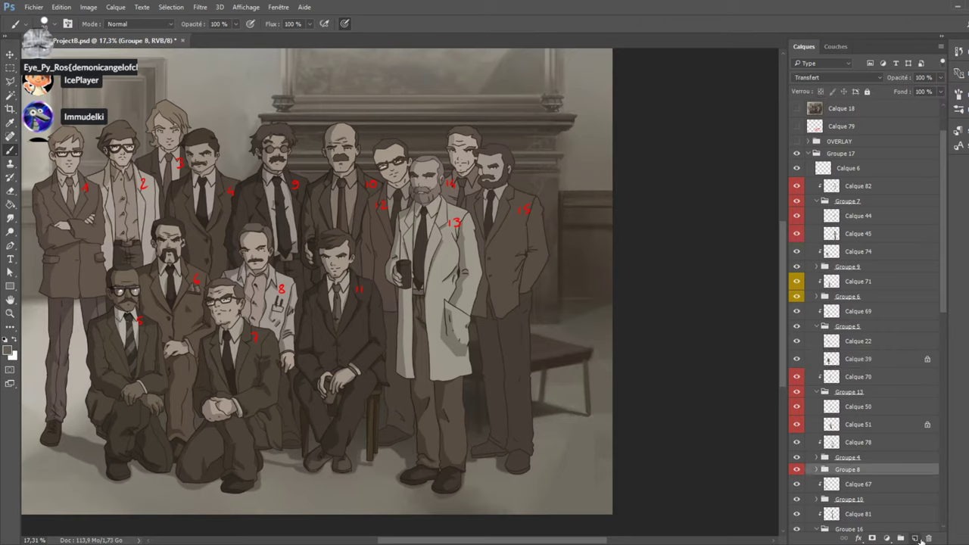
{"action": "left_click", "coordinate": [915, 538]}
Hide figure 13 by turning off Groupe 7 and Calque 82, exposing figure 12.
{"action": "left_click", "coordinate": [856, 235]}
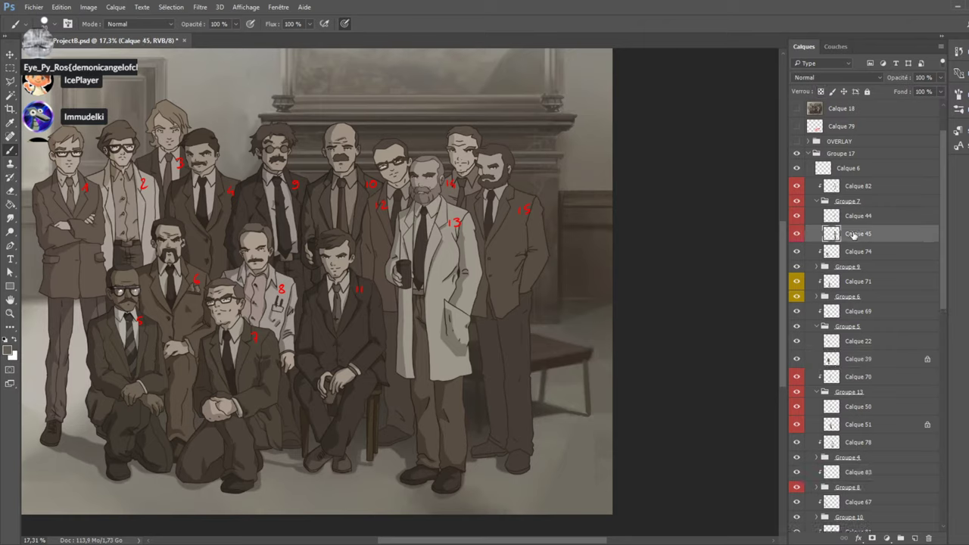
{"action": "left_click", "coordinate": [798, 191]}
{"action": "scroll", "coordinate": [420, 296], "scroll_direction": "up", "scroll_amount": 5}
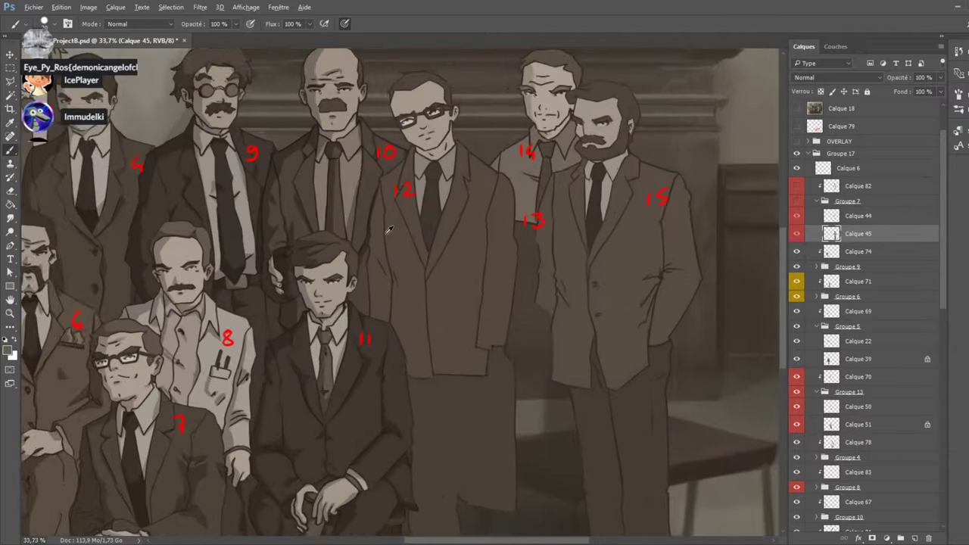
Select figure 12's colour layer Calque 49 and toggle its visibility to check what it contains.
{"action": "left_click", "coordinate": [428, 338], "text": "ctrl"}
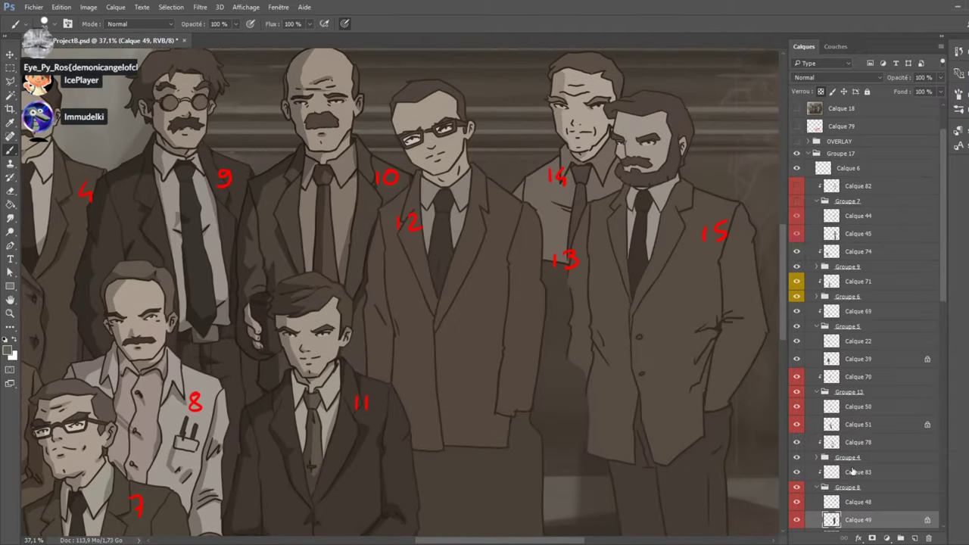
{"action": "scroll", "coordinate": [819, 486], "scroll_direction": "down", "scroll_amount": 2}
{"action": "left_click", "coordinate": [796, 485]}
{"action": "left_click", "coordinate": [796, 484]}
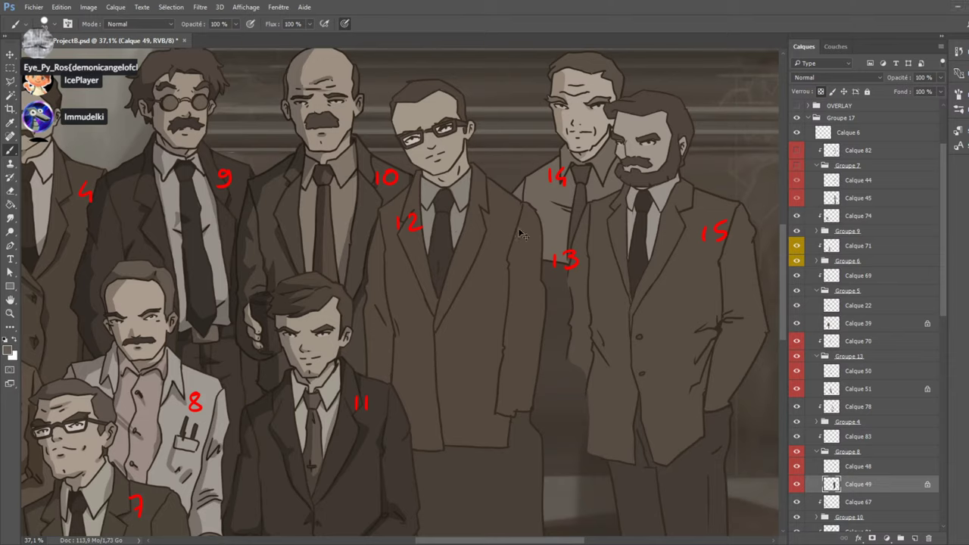
Paste the reference face onto a new layer above Calque 49, enlarge it to about 660%, and place it beside figure 12's head.
{"action": "key", "text": "ctrl+shift+alt+n"}
{"action": "scroll", "coordinate": [388, 316], "scroll_direction": "up", "scroll_amount": 2}
{"action": "left_click", "coordinate": [11, 53]}
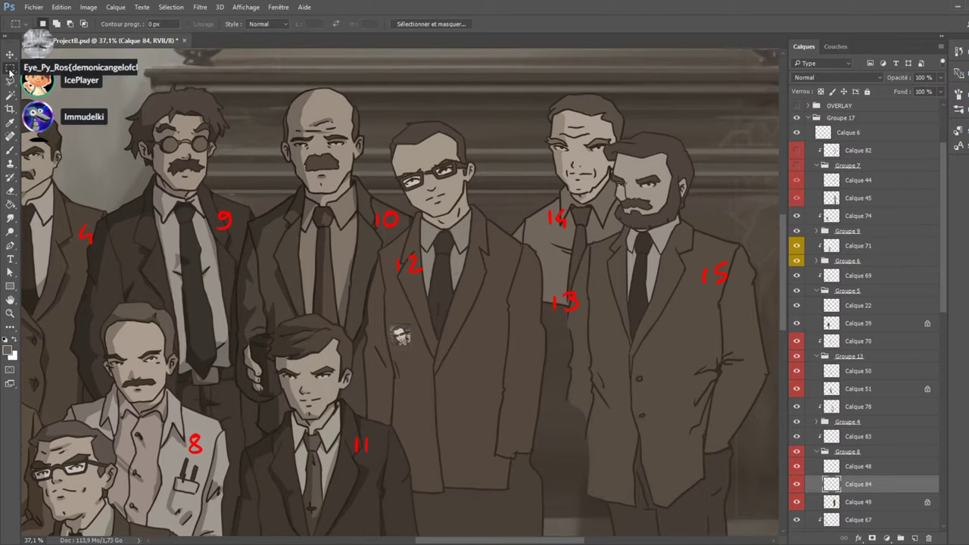
{"action": "key", "text": "ctrl+t"}
{"action": "left_click_drag", "start_coordinate": [411, 323], "coordinate": [520, 201]}
{"action": "left_click_drag", "start_coordinate": [489, 231], "coordinate": [573, 131]}
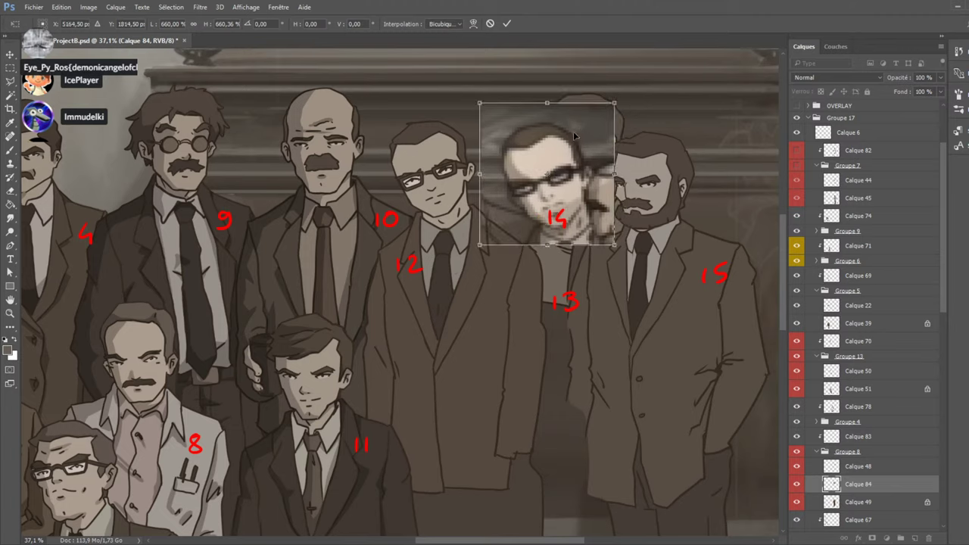
{"action": "key", "text": "Return"}
On figure 12's line layer Calque 48, erase the curved nose line and redraw the nose with smaller marks.
{"action": "key", "text": "m"}
{"action": "scroll", "coordinate": [573, 131], "scroll_direction": "up", "scroll_amount": 3}
{"action": "scroll", "coordinate": [445, 273], "scroll_direction": "up", "scroll_amount": 4}
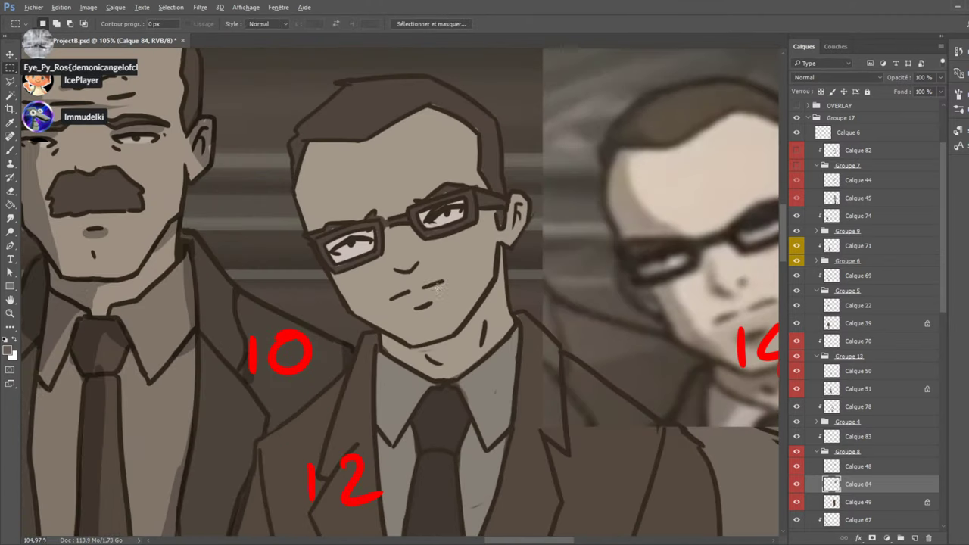
{"action": "key", "text": "alt+bracketright"}
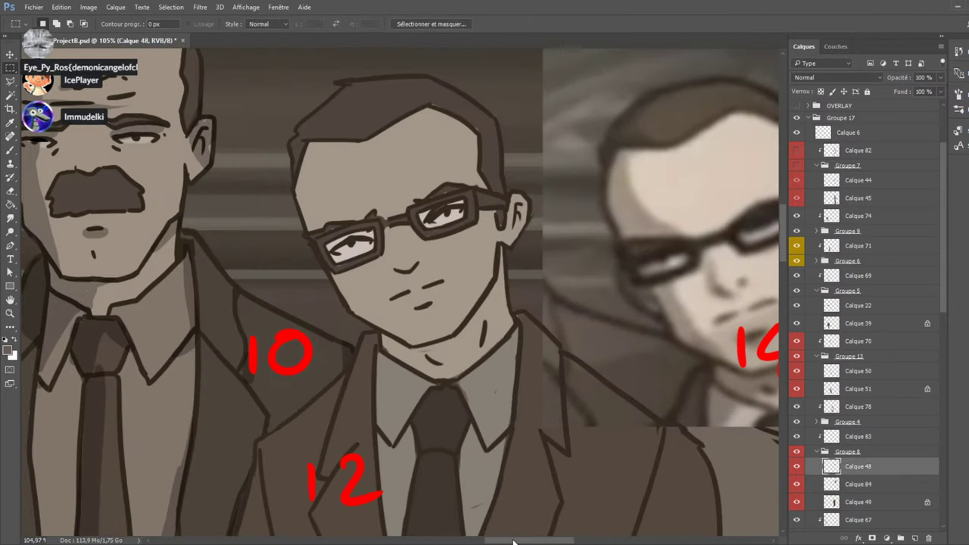
{"action": "left_click_drag", "start_coordinate": [513, 542], "coordinate": [524, 542]}
{"action": "left_click", "coordinate": [10, 191]}
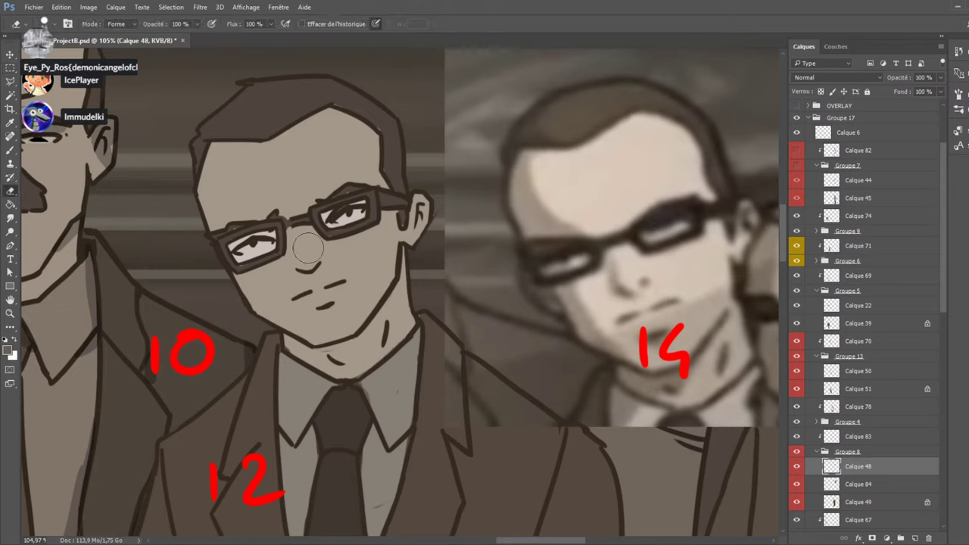
{"action": "key", "text": "b"}
{"action": "left_click_drag", "start_coordinate": [298, 266], "coordinate": [316, 272]}
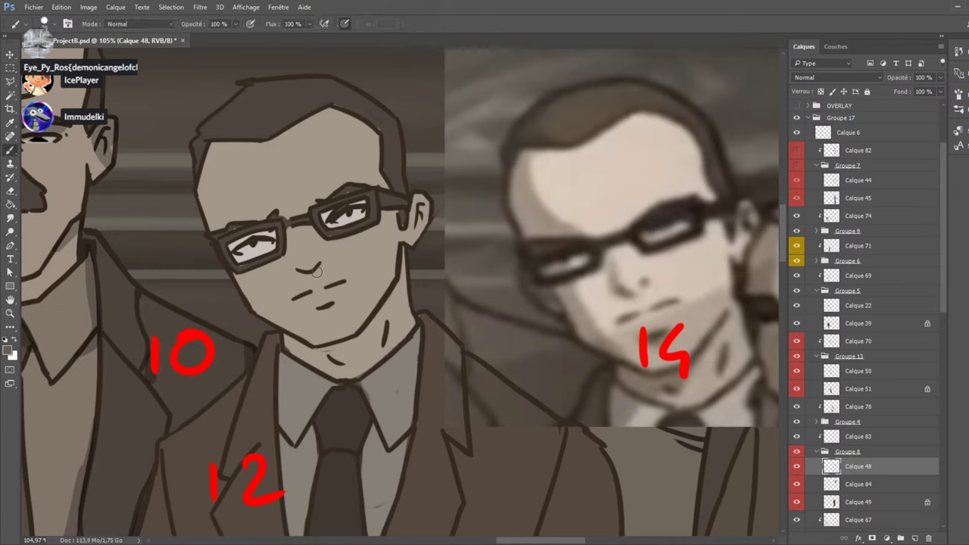
{"action": "key", "text": "e"}
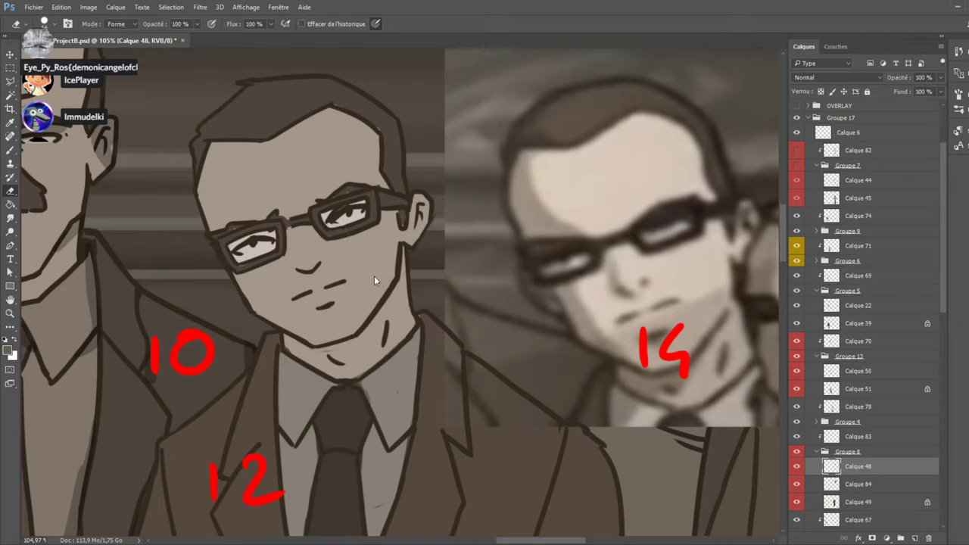
{"action": "mouse_move", "coordinate": [314, 262]}
{"action": "left_mouse_down"}
{"action": "mouse_move", "coordinate": [300, 270]}
{"action": "mouse_move", "coordinate": [309, 277]}
{"action": "left_mouse_up"}
{"action": "key", "text": "b"}
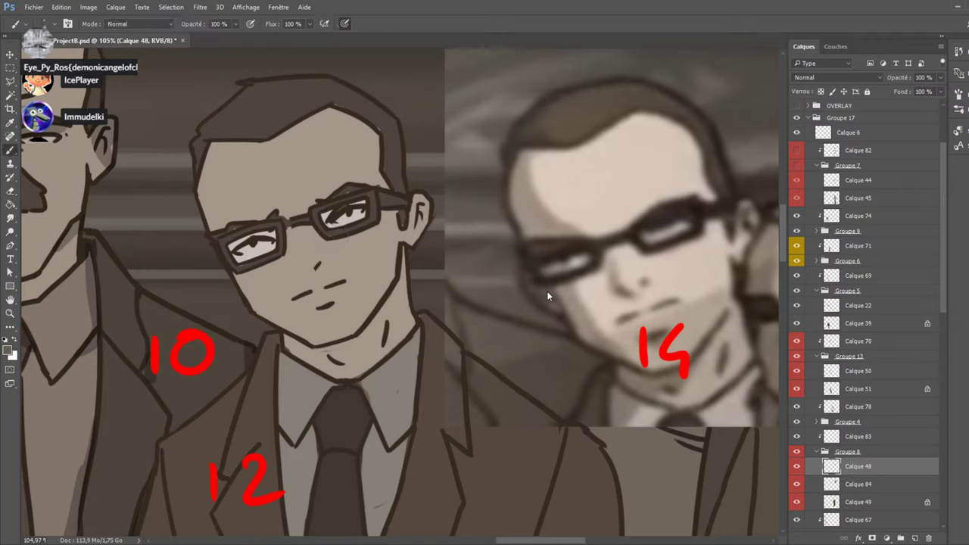
{"action": "mouse_move", "coordinate": [313, 271]}
{"action": "left_mouse_down"}
{"action": "mouse_move", "coordinate": [318, 263]}
{"action": "mouse_move", "coordinate": [307, 276]}
{"action": "left_mouse_up"}
Redraw figure 12's mouth line in the dark outline colour to match the enlarged reference.
{"action": "key", "text": "x"}
{"action": "left_click_drag", "start_coordinate": [322, 288], "coordinate": [346, 280]}
{"action": "key", "text": "ctrl+z"}
{"action": "key", "text": "ctrl+z"}
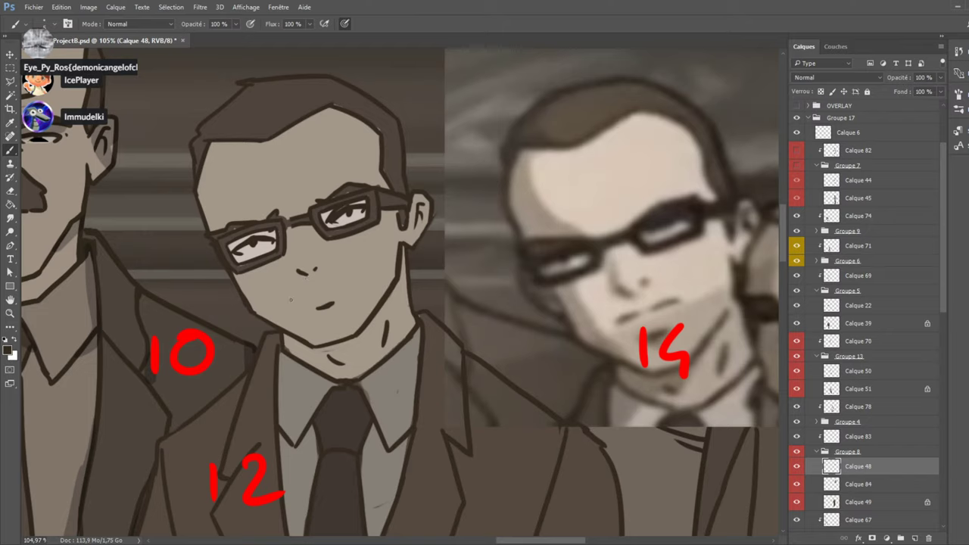
{"action": "mouse_move", "coordinate": [290, 300]}
{"action": "left_mouse_down"}
{"action": "mouse_move", "coordinate": [348, 282]}
{"action": "mouse_move", "coordinate": [326, 289]}
{"action": "left_mouse_up"}
{"action": "key", "text": "ctrl+z"}
{"action": "left_click_drag", "start_coordinate": [349, 280], "coordinate": [312, 294]}
Rework figure 12's jaw and neck lines below the ear, leaving a gap at the top of the jaw.
{"action": "left_click_drag", "start_coordinate": [399, 239], "coordinate": [399, 294]}
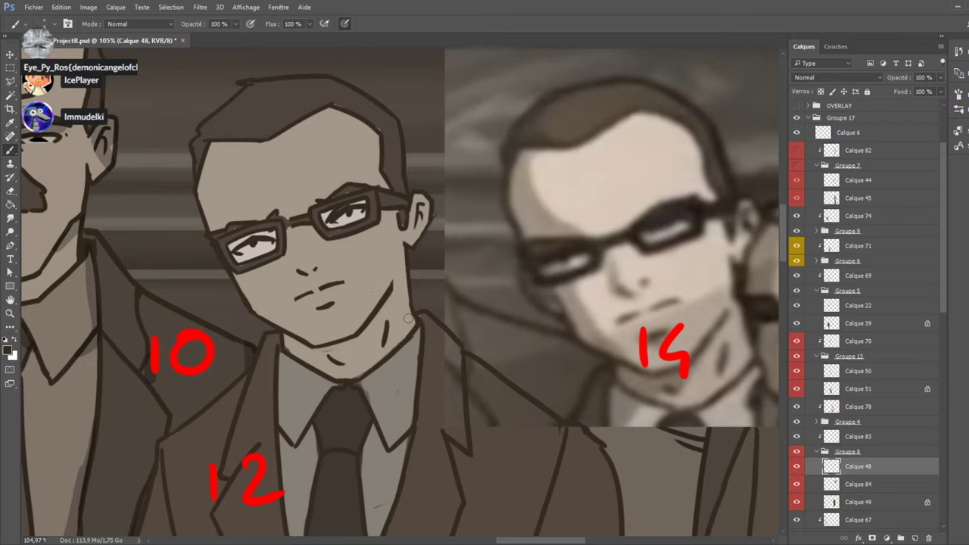
{"action": "left_click_drag", "start_coordinate": [399, 279], "coordinate": [402, 243]}
{"action": "left_click_drag", "start_coordinate": [409, 308], "coordinate": [414, 326]}
{"action": "left_click_drag", "start_coordinate": [394, 273], "coordinate": [389, 287]}
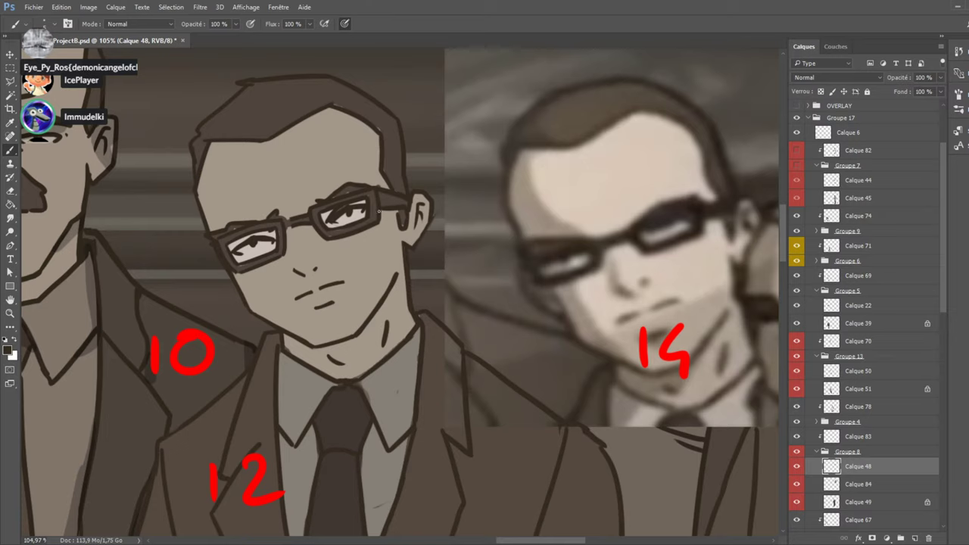
Touch up figure 12's glasses and temple area using colour layer Calque 49 and line layer Calque 48.
{"action": "left_click", "coordinate": [377, 222], "text": "ctrl"}
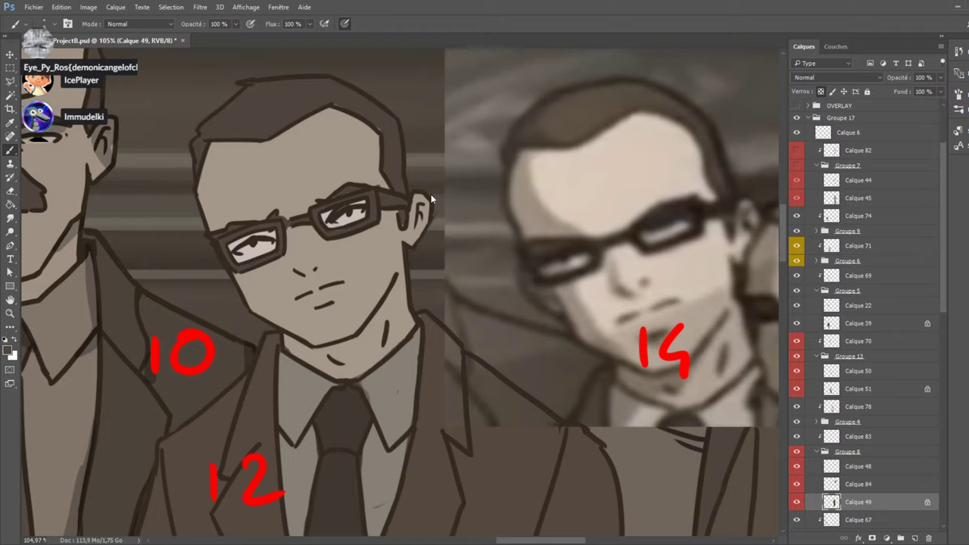
{"action": "key", "text": "bracketright"}
{"action": "key", "text": "alt+bracketright"}
{"action": "key", "text": "alt+bracketright"}
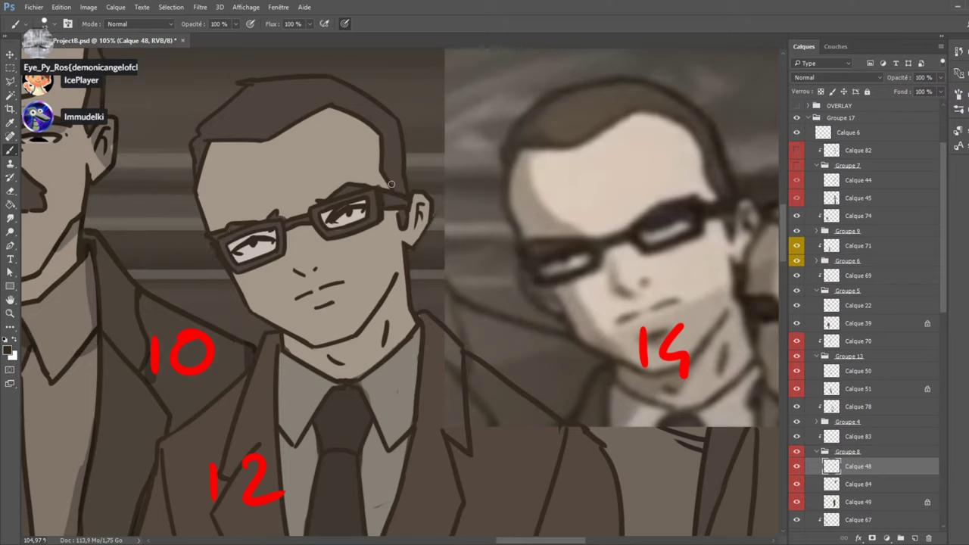
{"action": "scroll", "coordinate": [385, 190], "scroll_direction": "down", "scroll_amount": 3}
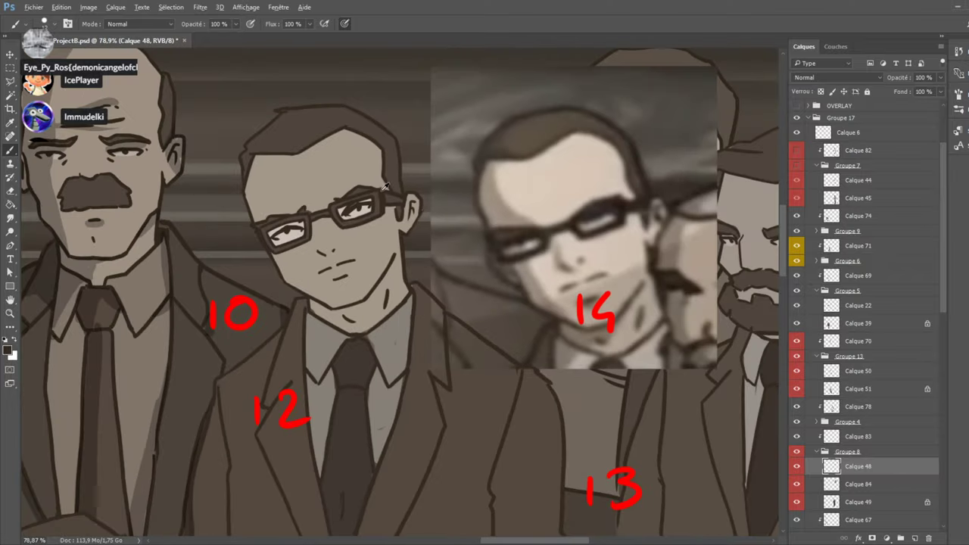
{"action": "scroll", "coordinate": [265, 198], "scroll_direction": "up", "scroll_amount": 3}
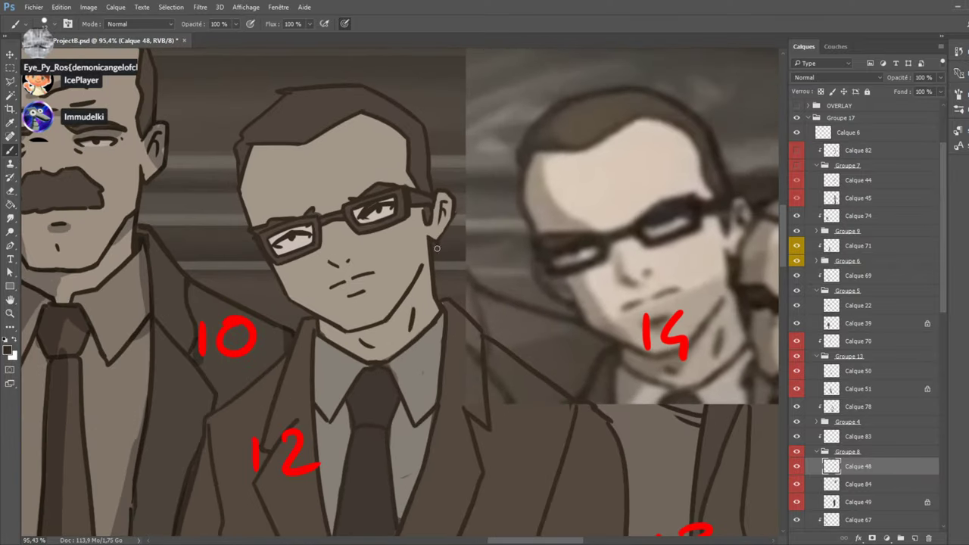
Unlock the transparent pixels of figure 12's colour layer Calque 49 and check the figure against its neighbours.
{"action": "left_click", "coordinate": [430, 218], "text": "ctrl"}
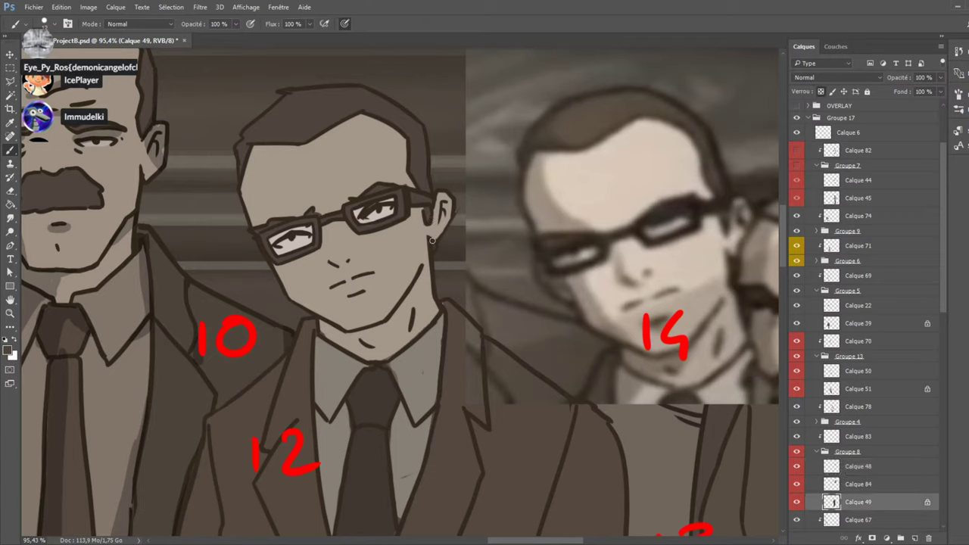
{"action": "left_click", "coordinate": [821, 92]}
{"action": "scroll", "coordinate": [447, 196], "scroll_direction": "down", "scroll_amount": 3}
{"action": "scroll", "coordinate": [404, 100], "scroll_direction": "up", "scroll_amount": 2}
{"action": "scroll", "coordinate": [403, 99], "scroll_direction": "down", "scroll_amount": 4}
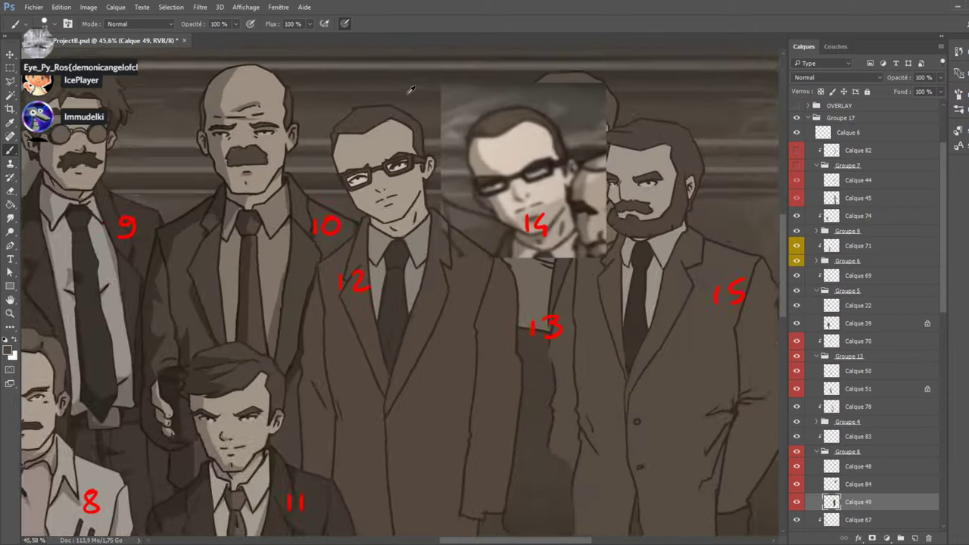
{"action": "scroll", "coordinate": [406, 211], "scroll_direction": "up", "scroll_amount": 3}
{"action": "scroll", "coordinate": [403, 215], "scroll_direction": "up", "scroll_amount": 1}
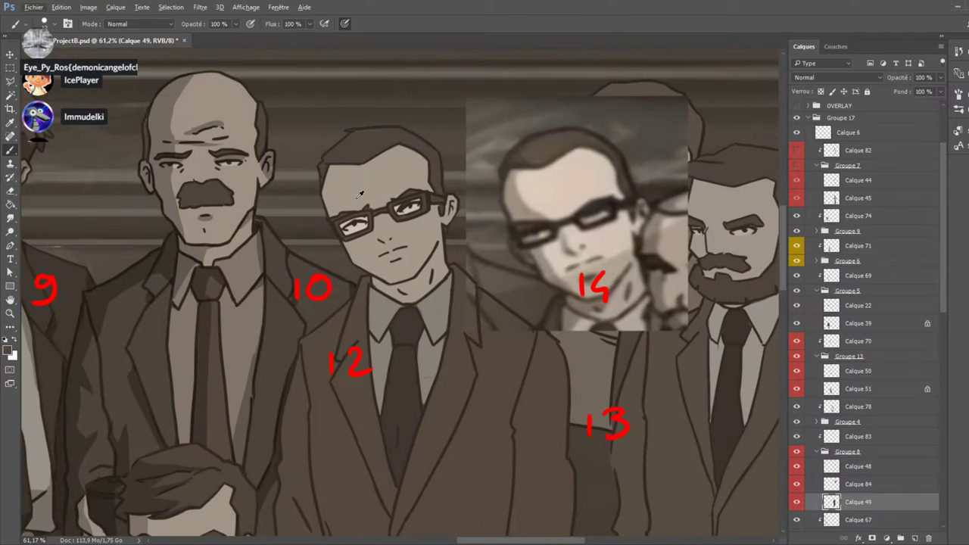
{"action": "scroll", "coordinate": [404, 216], "scroll_direction": "up", "scroll_amount": 1}
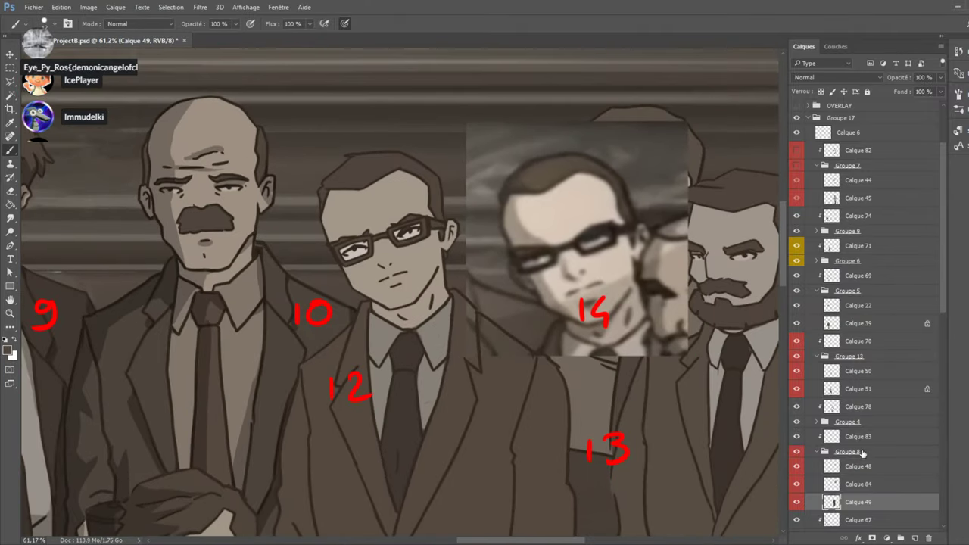
On Calque 83, block in shadow over one side of figure 12's forehead and hair, and set the blend mode to Produit.
{"action": "left_click", "coordinate": [849, 453]}
{"action": "left_click", "coordinate": [832, 437]}
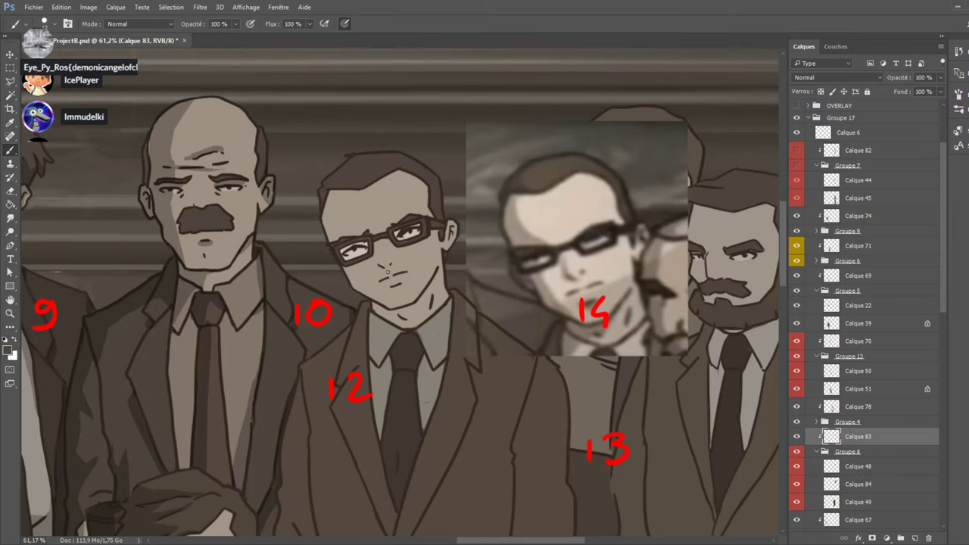
{"action": "mouse_move", "coordinate": [340, 198]}
{"action": "left_mouse_down"}
{"action": "mouse_move", "coordinate": [352, 233]}
{"action": "mouse_move", "coordinate": [336, 196]}
{"action": "mouse_move", "coordinate": [325, 235]}
{"action": "left_mouse_up"}
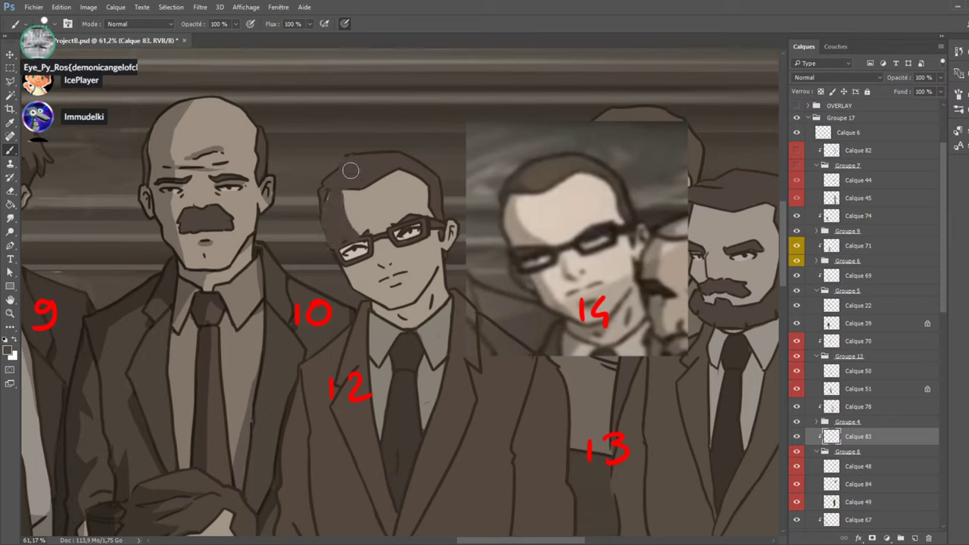
{"action": "left_click_drag", "start_coordinate": [350, 169], "coordinate": [324, 188]}
{"action": "left_click", "coordinate": [822, 78]}
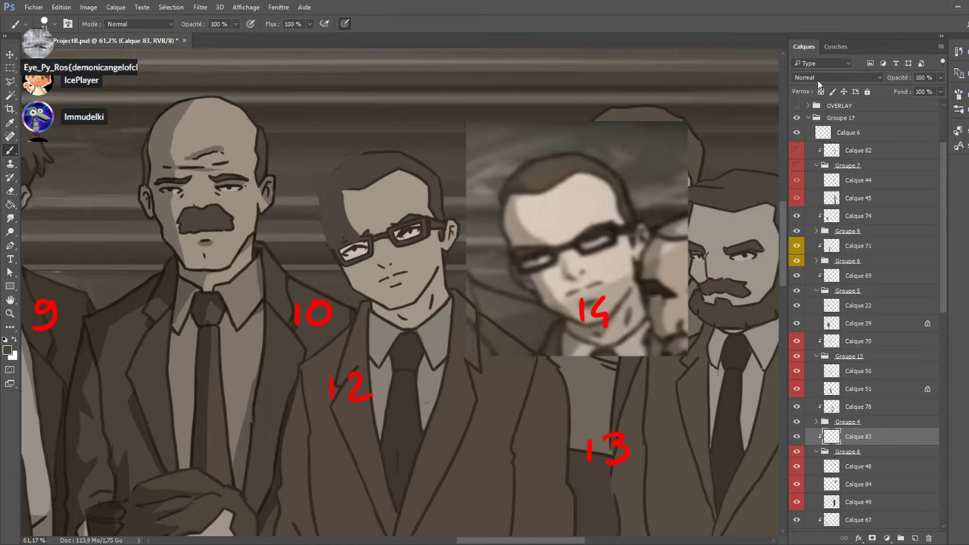
{"action": "key", "text": "Down"}
{"action": "key", "text": "Down"}
{"action": "key", "text": "Down"}
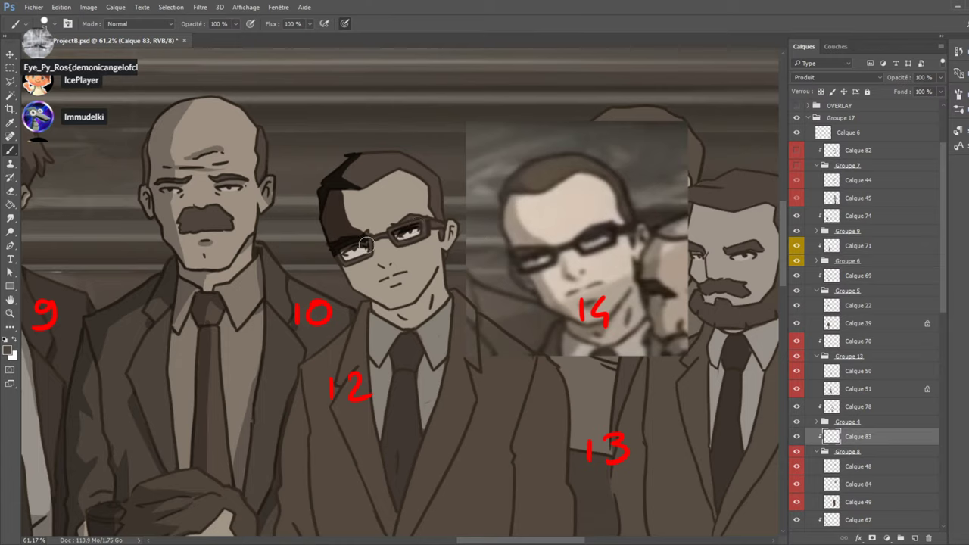
Extend figure 12's shadow around the shaded eye and down the cheek, adding shading at the nose and below the lip.
{"action": "mouse_move", "coordinate": [339, 258]}
{"action": "left_mouse_down"}
{"action": "mouse_move", "coordinate": [353, 287]}
{"action": "mouse_move", "coordinate": [342, 254]}
{"action": "left_mouse_up"}
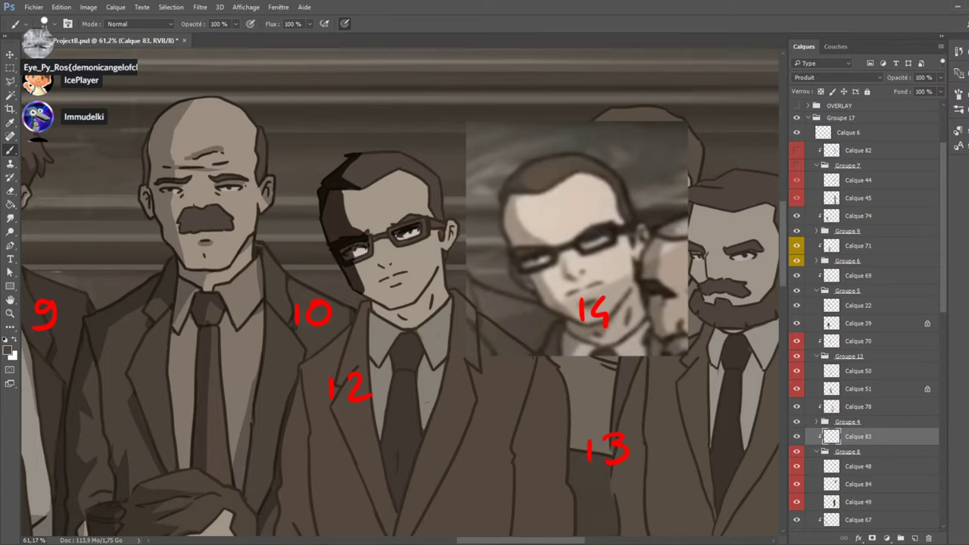
{"action": "mouse_move", "coordinate": [350, 248]}
{"action": "left_mouse_down"}
{"action": "mouse_move", "coordinate": [367, 253]}
{"action": "mouse_move", "coordinate": [356, 311]}
{"action": "left_mouse_up"}
{"action": "left_click_drag", "start_coordinate": [389, 287], "coordinate": [399, 286]}
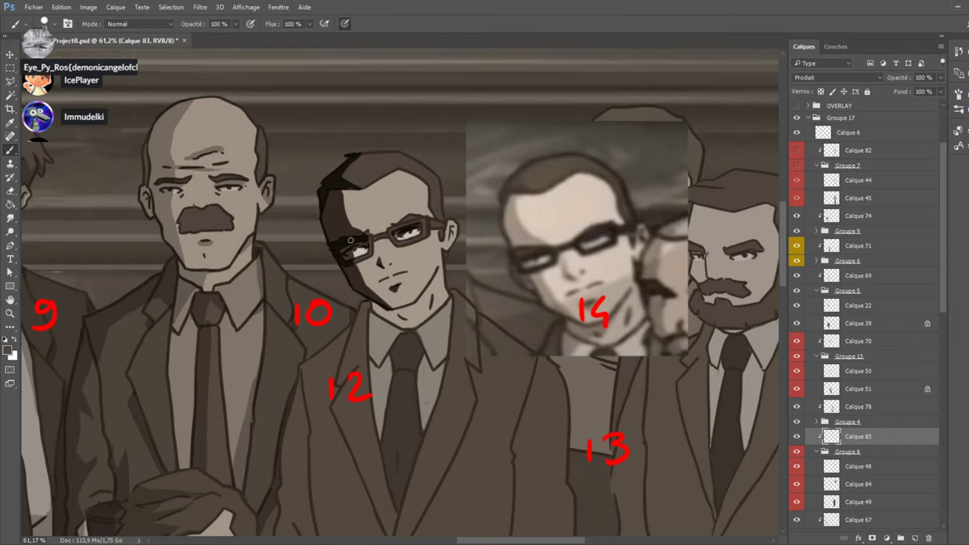
Paint figure 12's shadows under the jaw and chin, and shade the ear and sideburn.
{"action": "left_click_drag", "start_coordinate": [433, 280], "coordinate": [404, 319]}
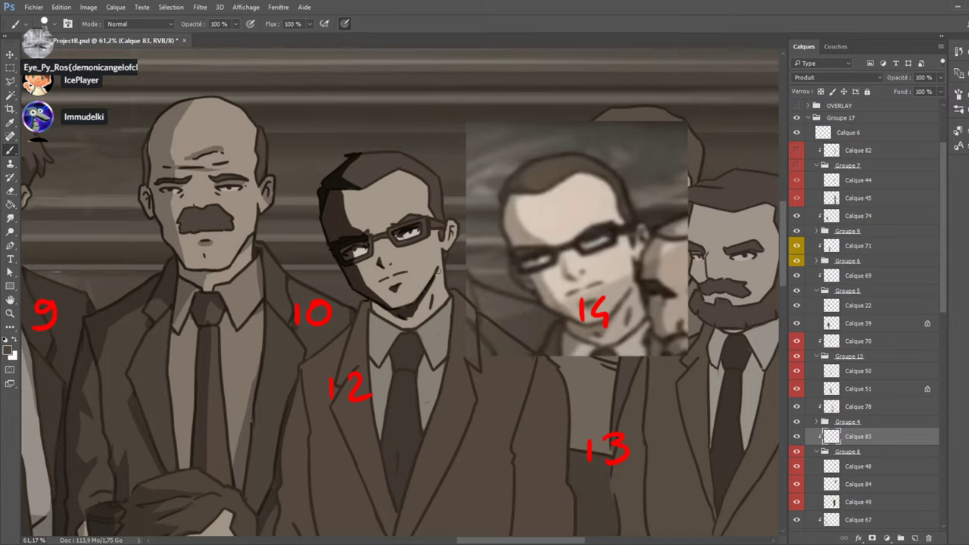
{"action": "left_click_drag", "start_coordinate": [437, 270], "coordinate": [415, 315]}
{"action": "left_click_drag", "start_coordinate": [395, 318], "coordinate": [375, 311]}
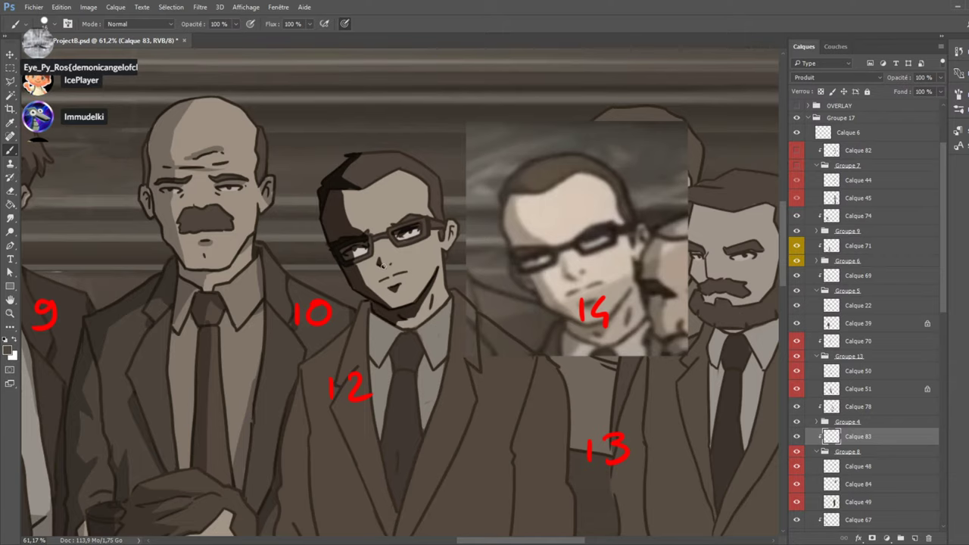
{"action": "scroll", "coordinate": [383, 265], "scroll_direction": "down", "scroll_amount": 1}
{"action": "mouse_move", "coordinate": [447, 198]}
{"action": "left_mouse_down"}
{"action": "mouse_move", "coordinate": [444, 213]}
{"action": "mouse_move", "coordinate": [445, 189]}
{"action": "mouse_move", "coordinate": [442, 197]}
{"action": "left_mouse_up"}
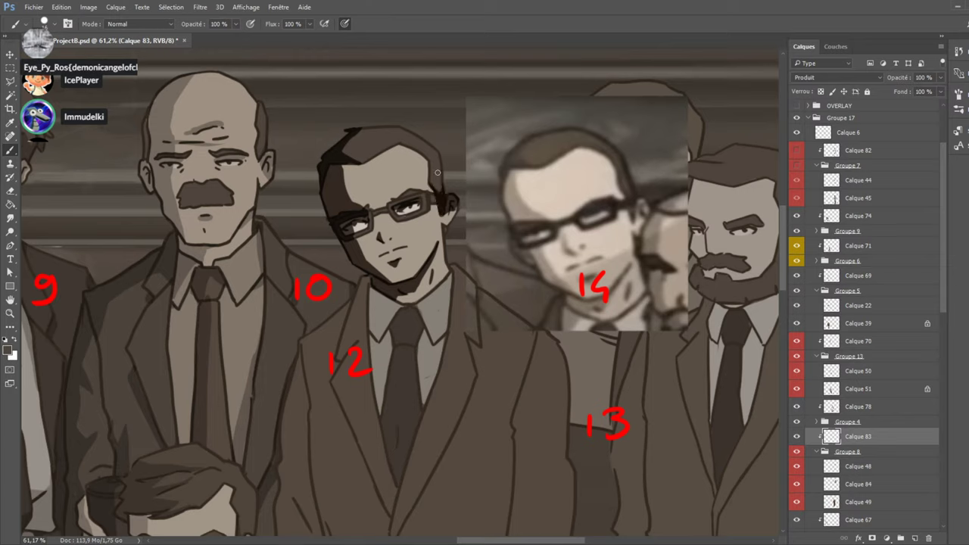
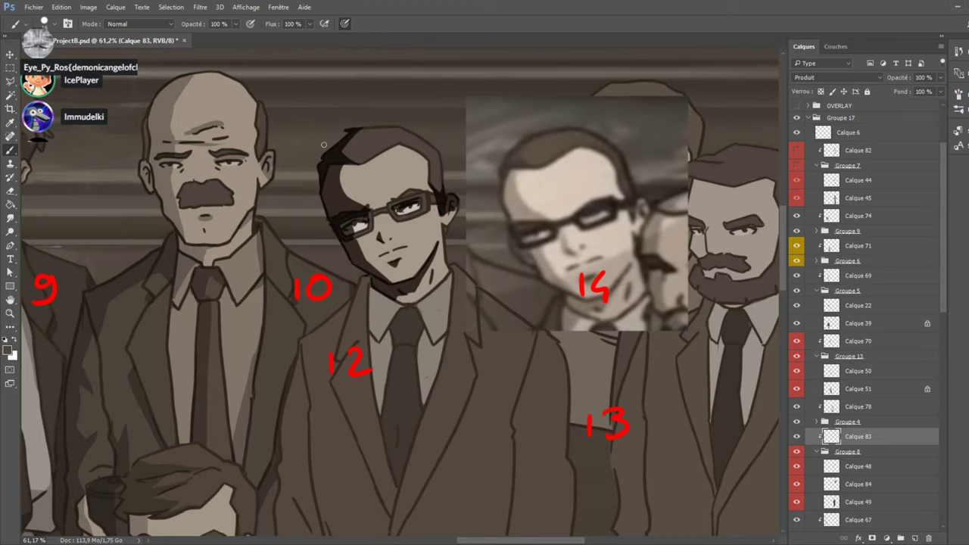
Delete the pasted reference layer Calque 84 and reselect figure 12's shading layer Calque 83.
{"action": "scroll", "coordinate": [324, 144], "scroll_direction": "down", "scroll_amount": 2}
{"action": "scroll", "coordinate": [306, 168], "scroll_direction": "down", "scroll_amount": 1}
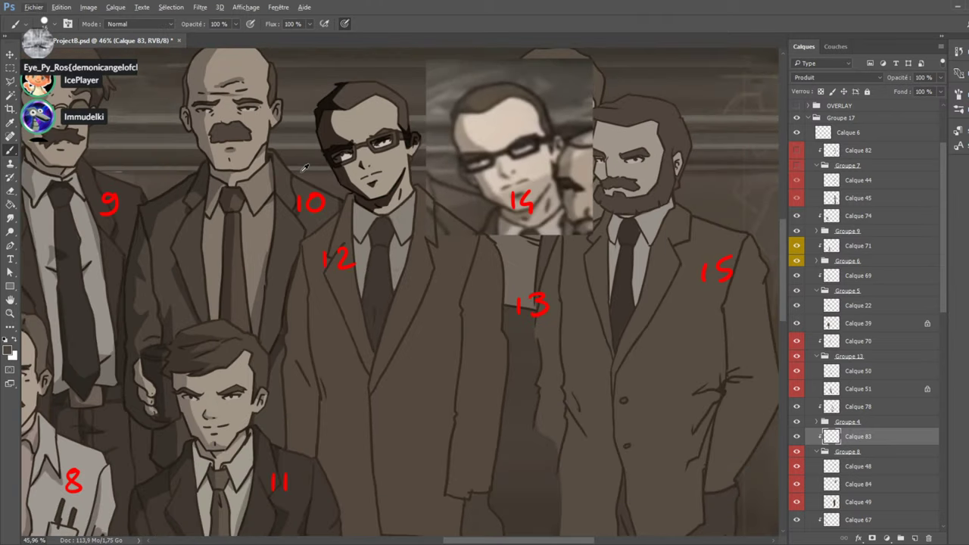
{"action": "scroll", "coordinate": [306, 168], "scroll_direction": "up", "scroll_amount": 1}
{"action": "left_click", "coordinate": [496, 158], "text": "ctrl"}
{"action": "left_click_drag", "start_coordinate": [852, 485], "coordinate": [928, 539]}
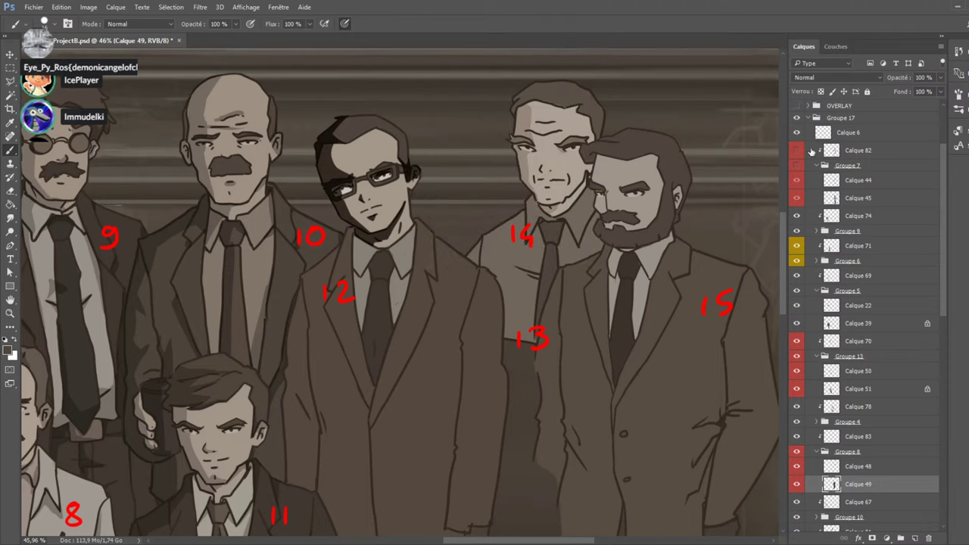
{"action": "left_click", "coordinate": [848, 438]}
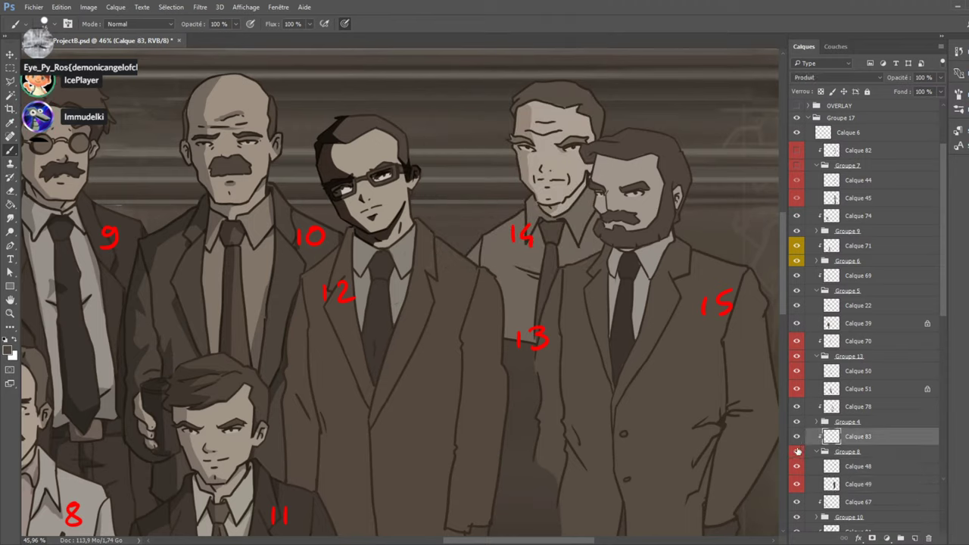
{"action": "scroll", "coordinate": [844, 439], "scroll_direction": "up", "scroll_amount": 3}
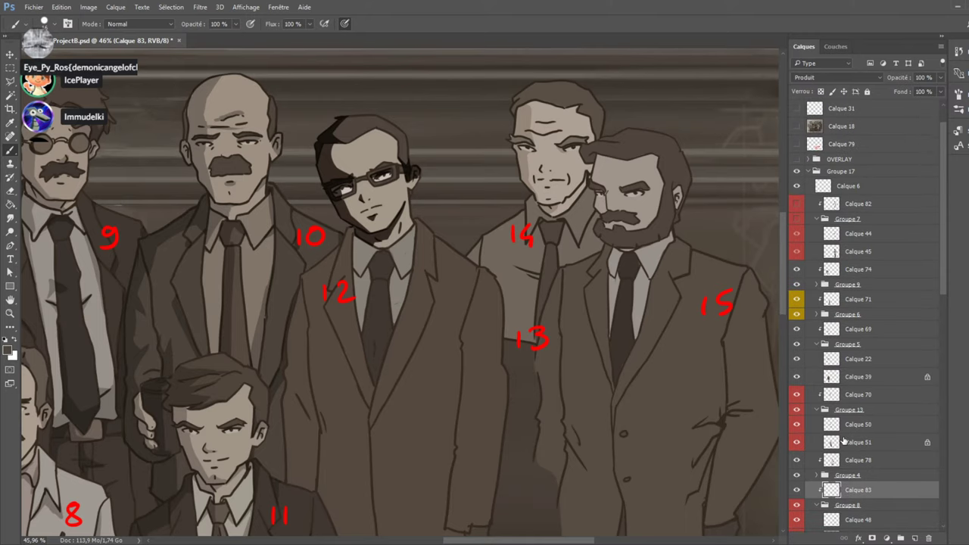
Using the Calque 18 reference for comparison, paint shadow on figure 12's shirt collar and the shirt strip beside the lapel on Calque 83.
{"action": "scroll", "coordinate": [833, 173], "scroll_direction": "up", "scroll_amount": 1}
{"action": "left_click", "coordinate": [796, 144]}
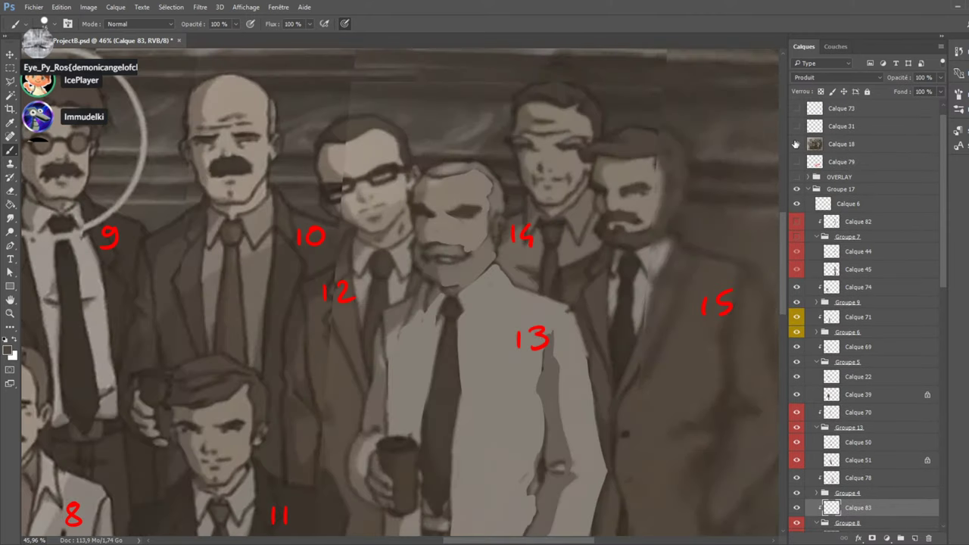
{"action": "left_click", "coordinate": [796, 144]}
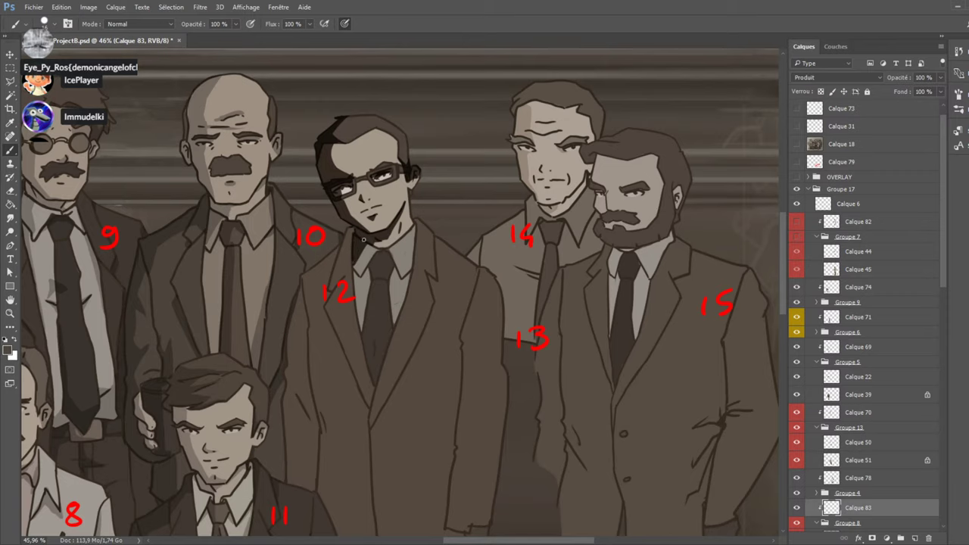
{"action": "left_click", "coordinate": [795, 143]}
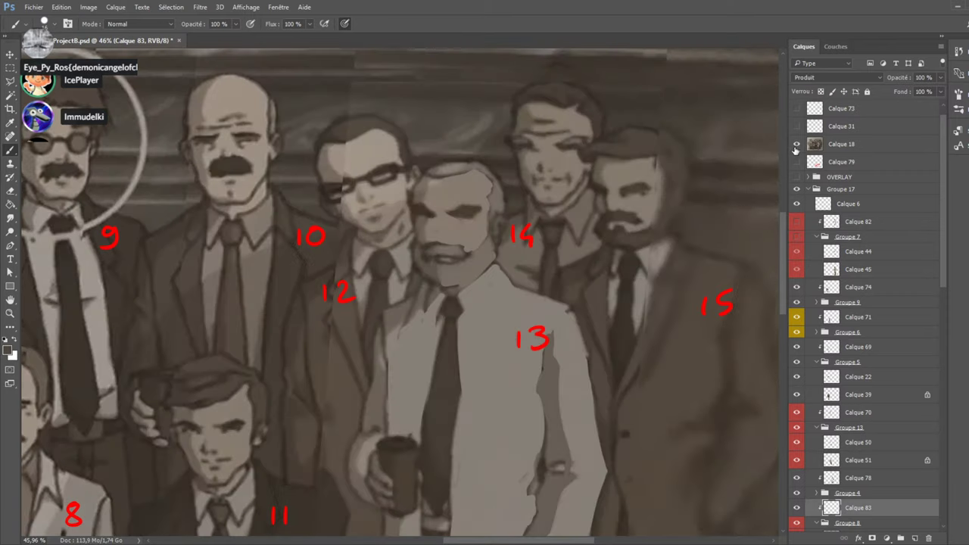
{"action": "left_click", "coordinate": [796, 145]}
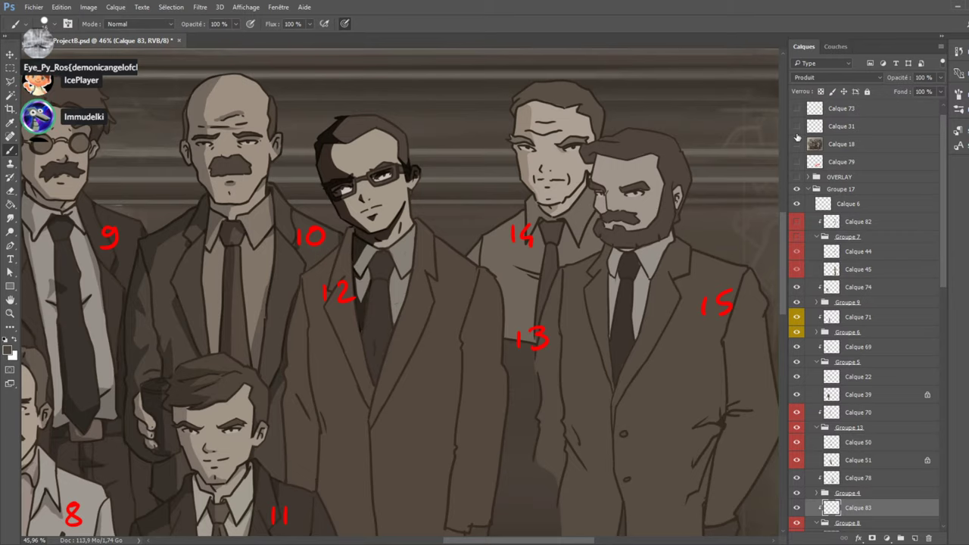
Shade figure 12's tie knot and one edge of the tie down to its tip, comparing with Calque 18.
{"action": "left_click", "coordinate": [796, 144]}
{"action": "left_click", "coordinate": [797, 146]}
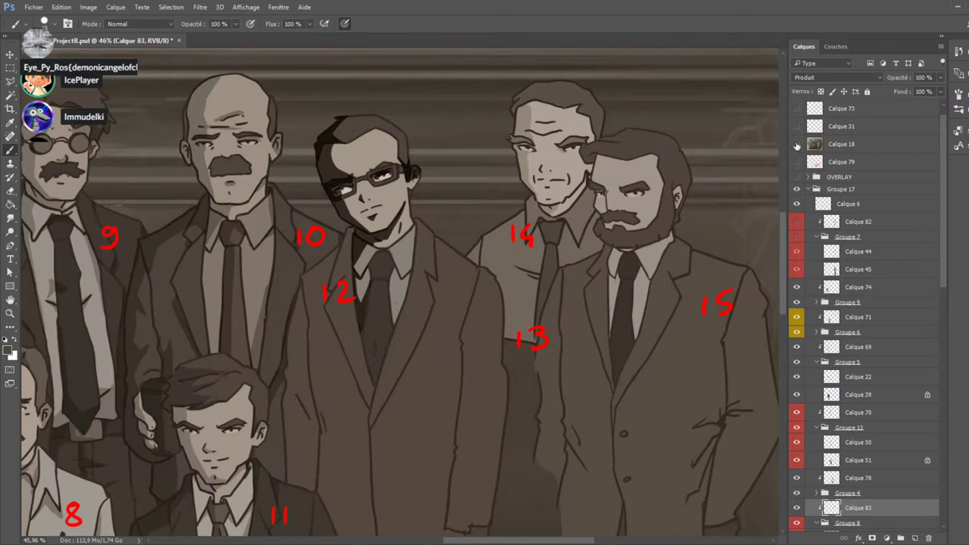
{"action": "left_click", "coordinate": [796, 146]}
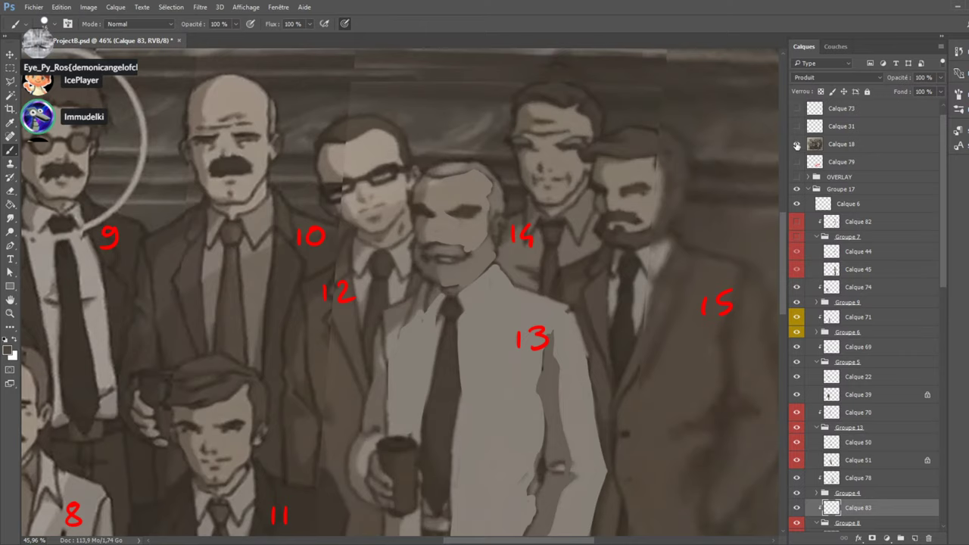
{"action": "left_click", "coordinate": [796, 146]}
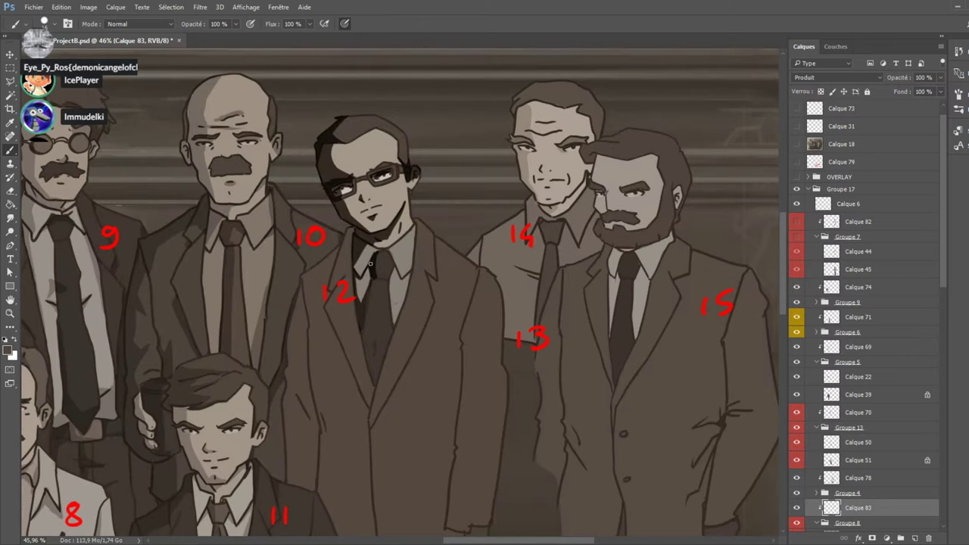
{"action": "left_click", "coordinate": [796, 145]}
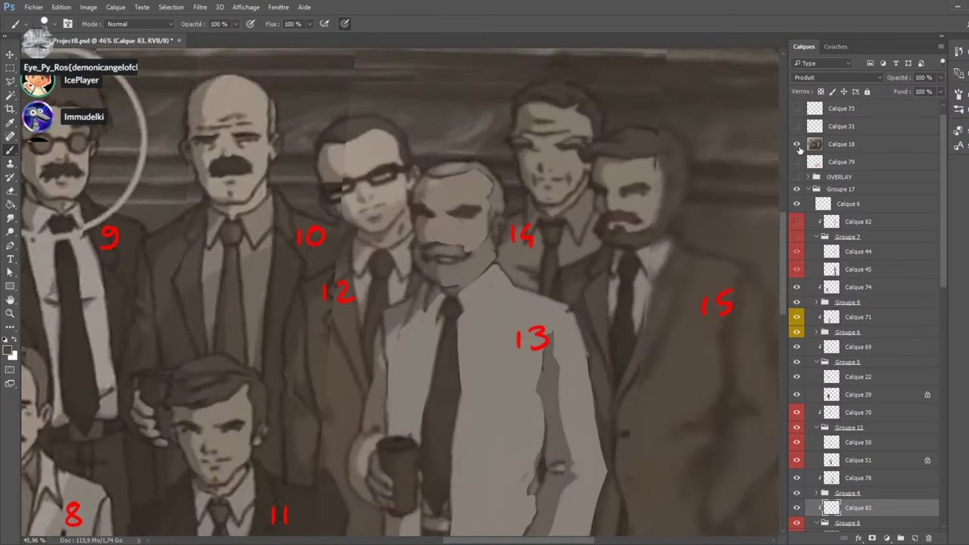
{"action": "left_click", "coordinate": [796, 144]}
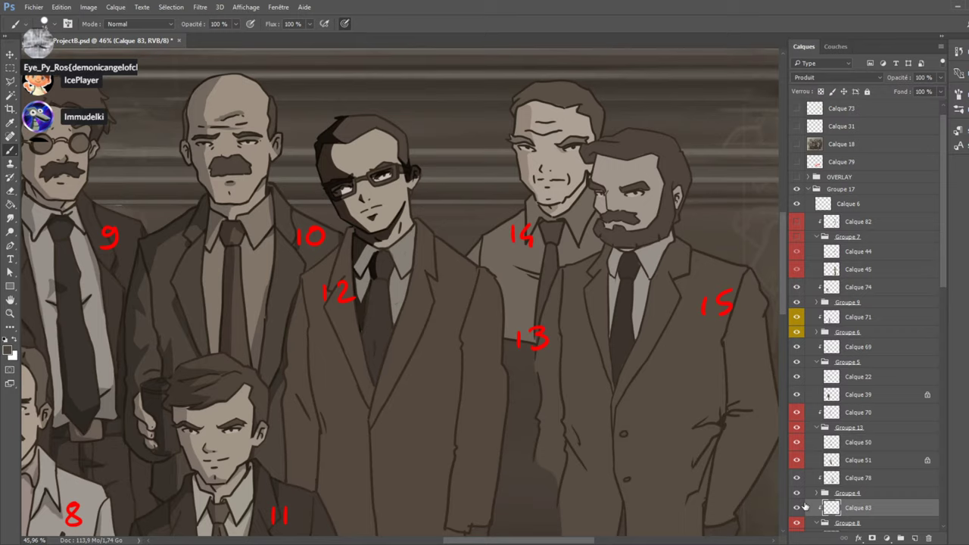
{"action": "left_click", "coordinate": [797, 508]}
{"action": "left_click", "coordinate": [796, 508]}
{"action": "left_click_drag", "start_coordinate": [374, 275], "coordinate": [367, 354]}
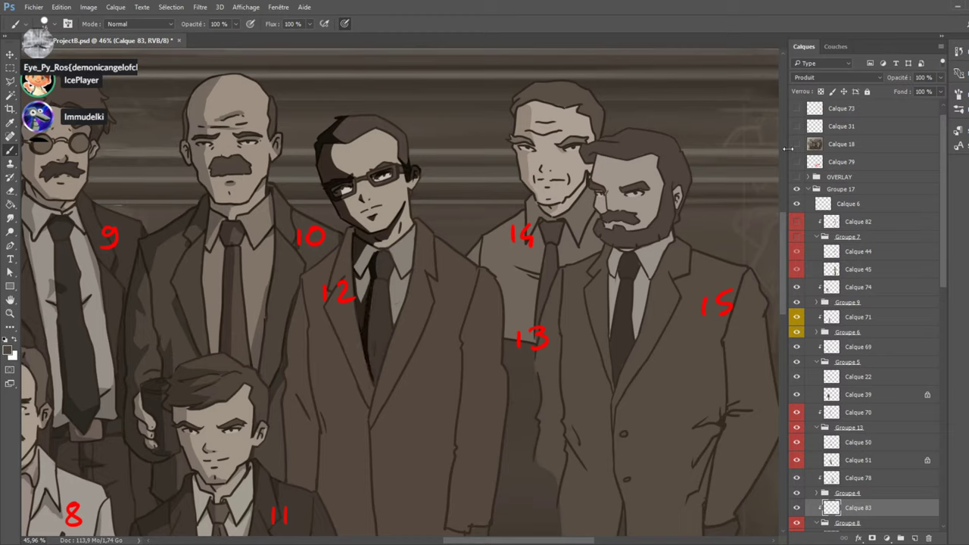
Paint shadow over figure 12's jacket shoulder from the collar to the top of the sleeve, following Calque 18.
{"action": "left_click", "coordinate": [796, 144]}
{"action": "left_click", "coordinate": [796, 144]}
{"action": "left_click_drag", "start_coordinate": [352, 257], "coordinate": [348, 229]}
{"action": "left_click", "coordinate": [796, 146]}
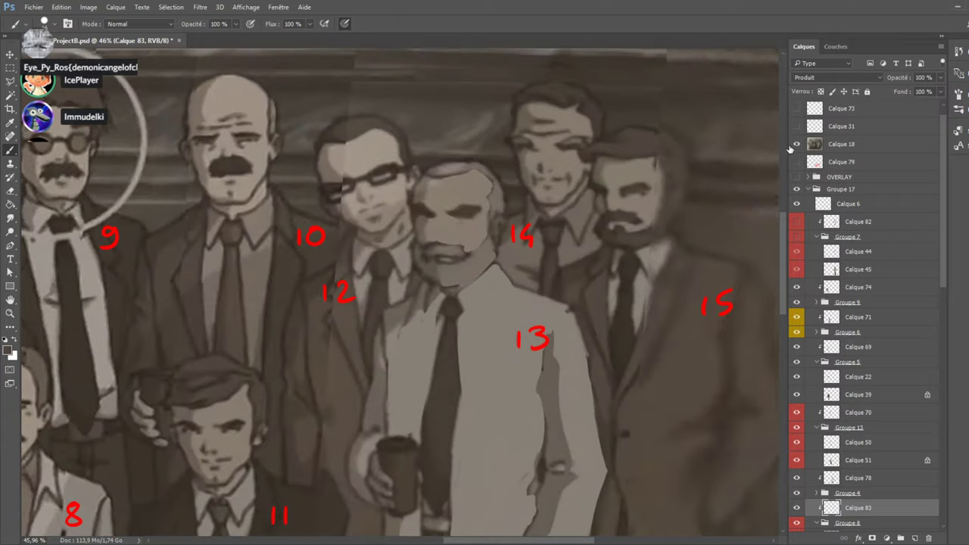
{"action": "left_click", "coordinate": [795, 144]}
{"action": "mouse_move", "coordinate": [316, 284]}
{"action": "left_mouse_down"}
{"action": "mouse_move", "coordinate": [336, 252]}
{"action": "mouse_move", "coordinate": [306, 277]}
{"action": "left_mouse_up"}
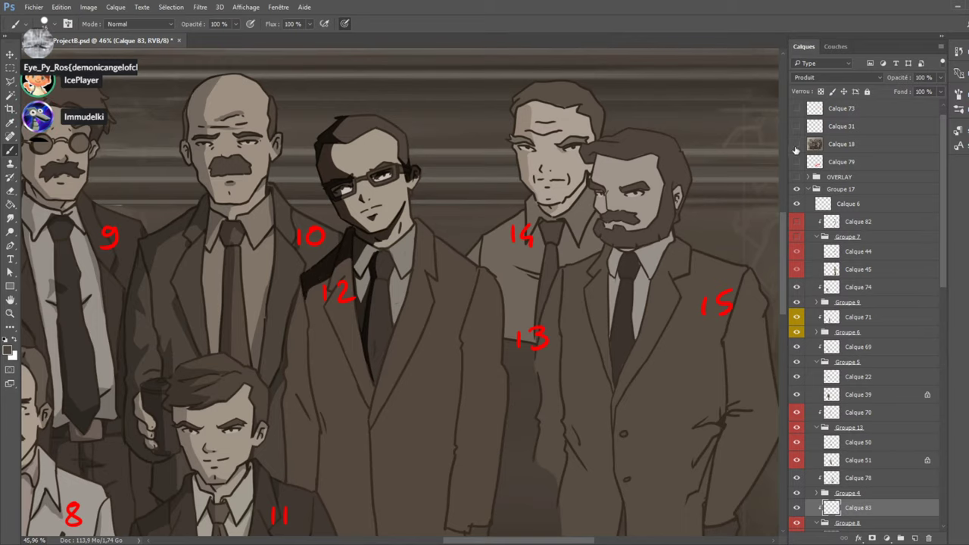
Shade the elbow fold and outer upper sleeve of figure 12's jacket, checking against Calque 18.
{"action": "left_click", "coordinate": [796, 147]}
{"action": "left_click", "coordinate": [795, 147]}
{"action": "mouse_move", "coordinate": [319, 430]}
{"action": "left_mouse_down"}
{"action": "mouse_move", "coordinate": [309, 399]}
{"action": "mouse_move", "coordinate": [319, 430]}
{"action": "left_mouse_up"}
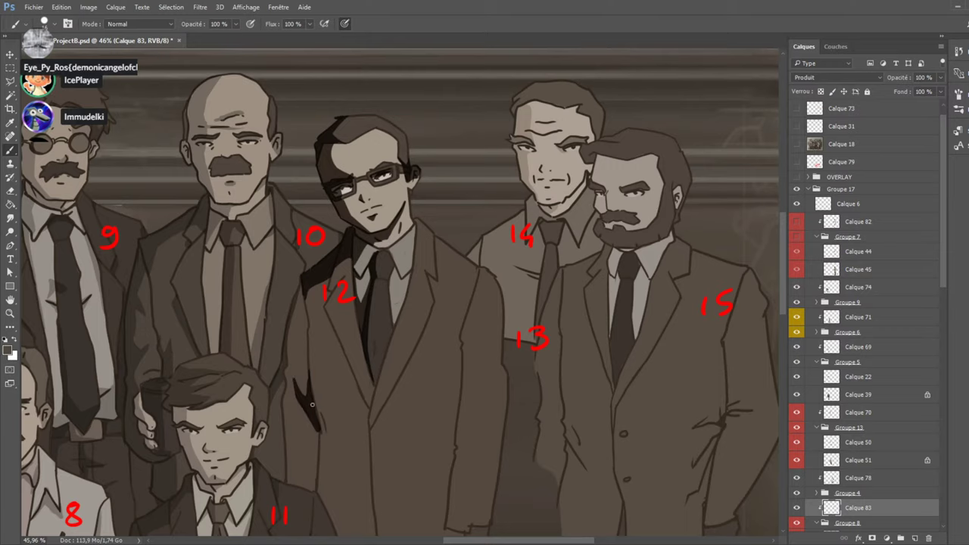
{"action": "left_click", "coordinate": [797, 147]}
{"action": "left_click", "coordinate": [796, 147]}
{"action": "mouse_move", "coordinate": [290, 382]}
{"action": "left_mouse_down"}
{"action": "mouse_move", "coordinate": [305, 293]}
{"action": "mouse_move", "coordinate": [293, 367]}
{"action": "mouse_move", "coordinate": [292, 313]}
{"action": "mouse_move", "coordinate": [299, 295]}
{"action": "mouse_move", "coordinate": [292, 367]}
{"action": "left_mouse_up"}
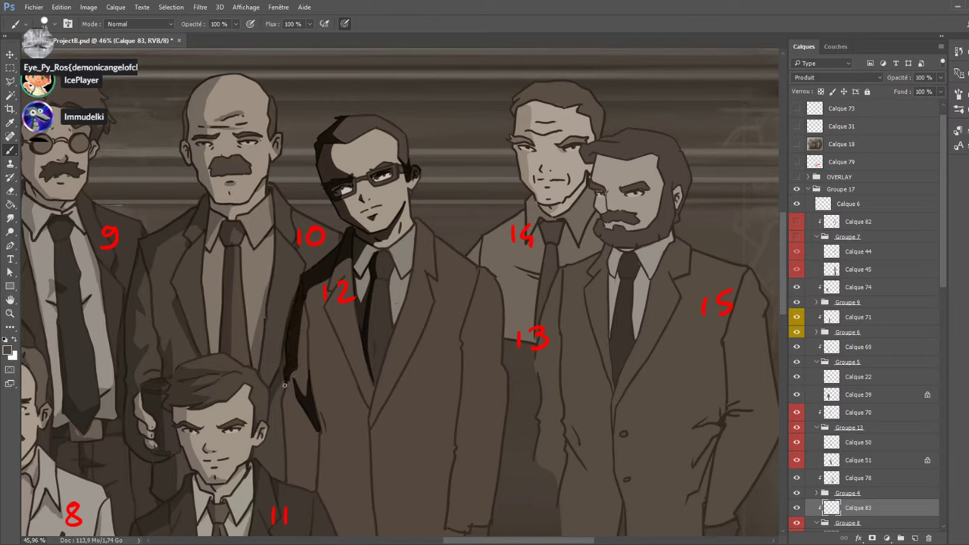
Extend figure 12's shadow around the lower sleeve and down the jacket's side edge to the hem.
{"action": "scroll", "coordinate": [385, 264], "scroll_direction": "down", "scroll_amount": 2}
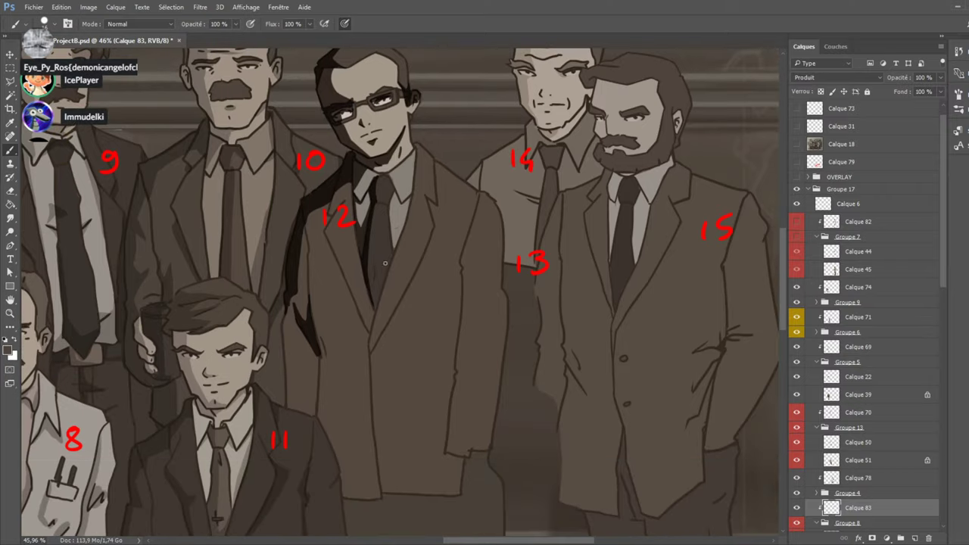
{"action": "left_click", "coordinate": [796, 146]}
{"action": "left_click", "coordinate": [796, 147]}
{"action": "mouse_move", "coordinate": [290, 333]}
{"action": "left_mouse_down"}
{"action": "mouse_move", "coordinate": [301, 349]}
{"action": "mouse_move", "coordinate": [288, 352]}
{"action": "mouse_move", "coordinate": [286, 387]}
{"action": "left_mouse_up"}
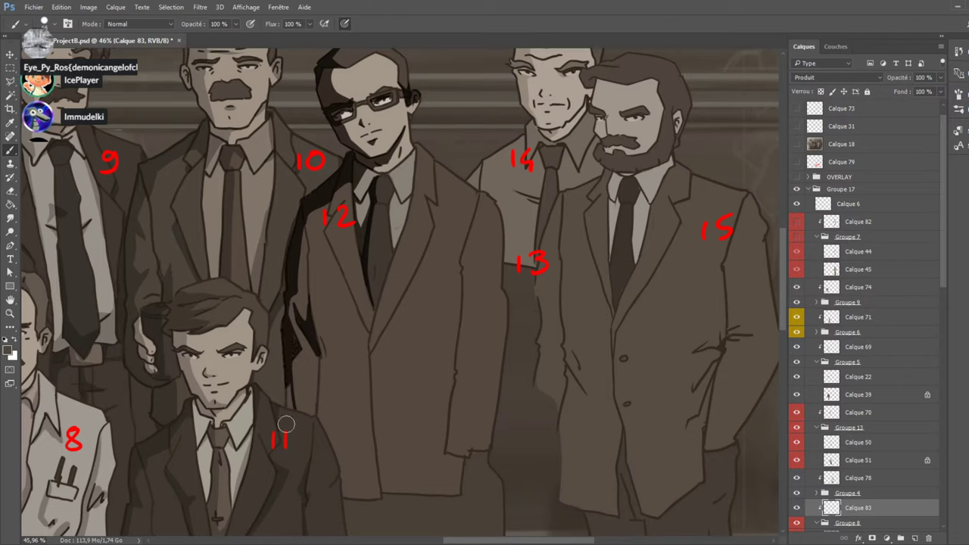
{"action": "left_click", "coordinate": [796, 146]}
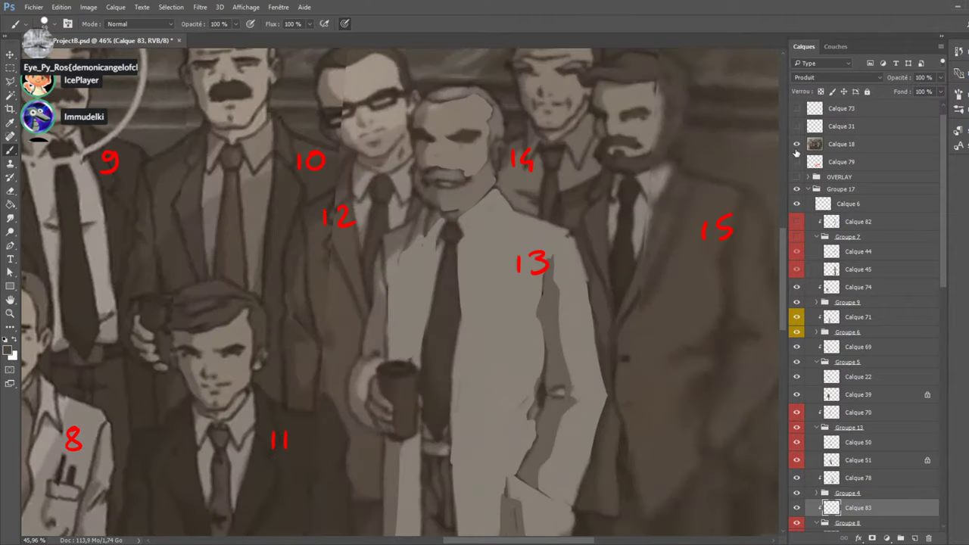
{"action": "left_click", "coordinate": [796, 145]}
{"action": "left_click_drag", "start_coordinate": [289, 368], "coordinate": [306, 409]}
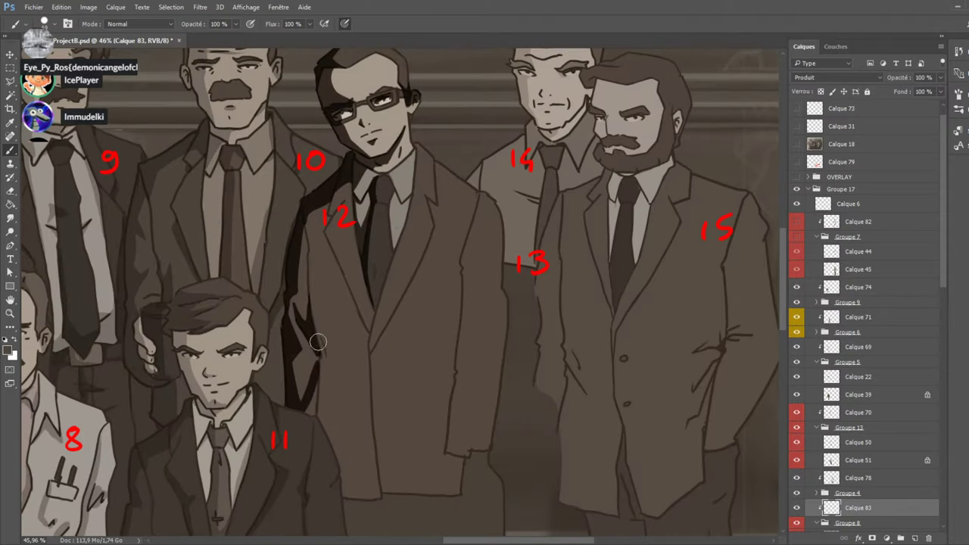
{"action": "left_click_drag", "start_coordinate": [318, 341], "coordinate": [304, 407]}
{"action": "left_click_drag", "start_coordinate": [318, 354], "coordinate": [339, 509]}
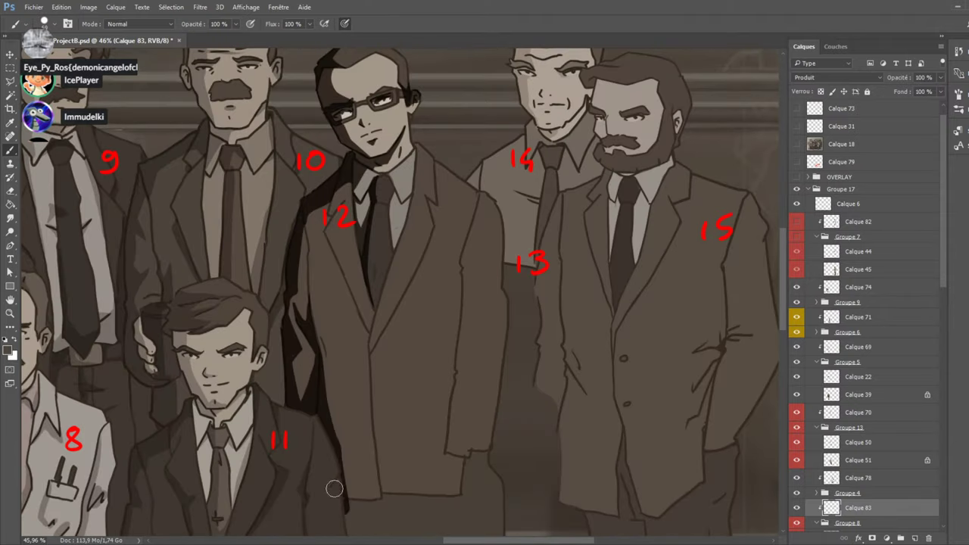
{"action": "mouse_move", "coordinate": [326, 444]}
{"action": "left_mouse_down"}
{"action": "mouse_move", "coordinate": [348, 489]}
{"action": "mouse_move", "coordinate": [380, 518]}
{"action": "left_mouse_up"}
Continue figure 12's shadow beside figure 11 from the jacket hem to the knee, adding a diagonal trouser fold.
{"action": "scroll", "coordinate": [494, 318], "scroll_direction": "down", "scroll_amount": 8}
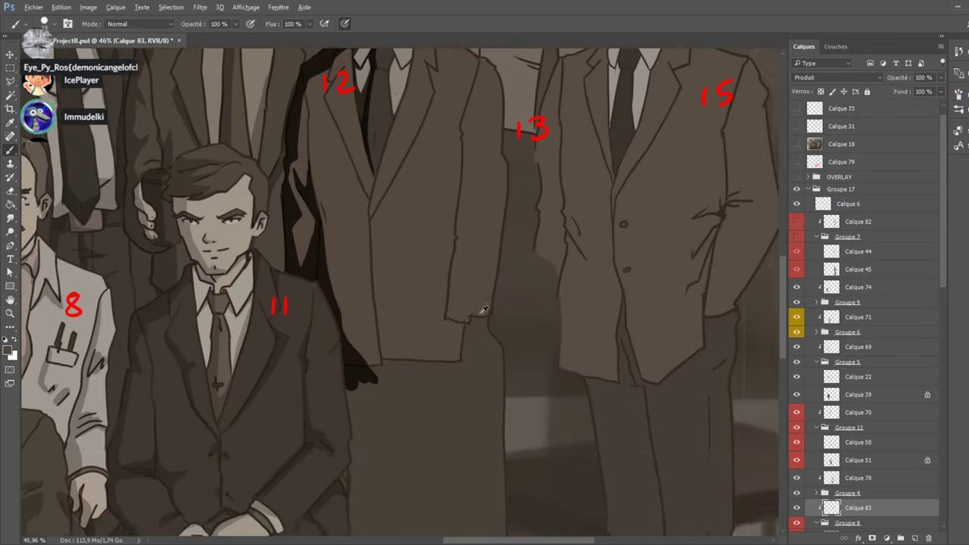
{"action": "scroll", "coordinate": [524, 426], "scroll_direction": "up", "scroll_amount": 3}
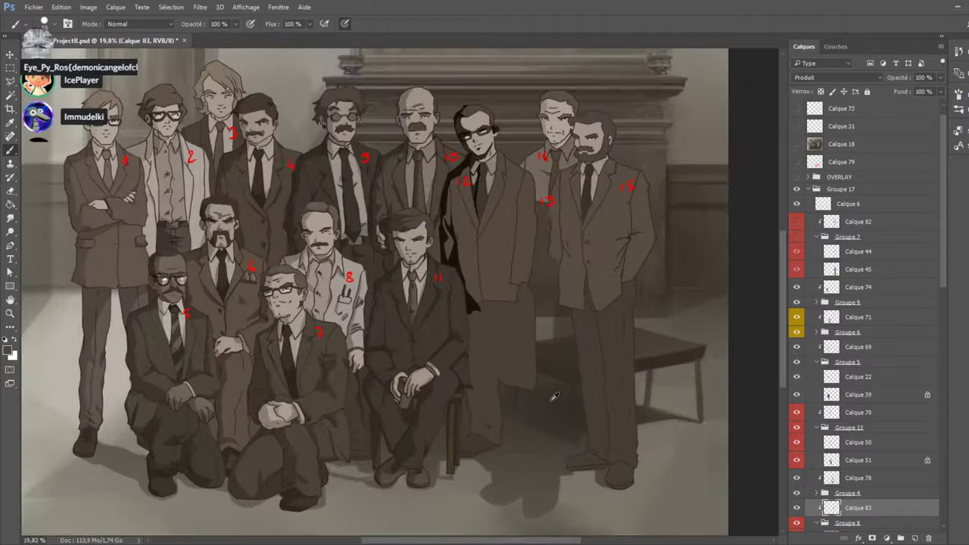
{"action": "left_click", "coordinate": [797, 144]}
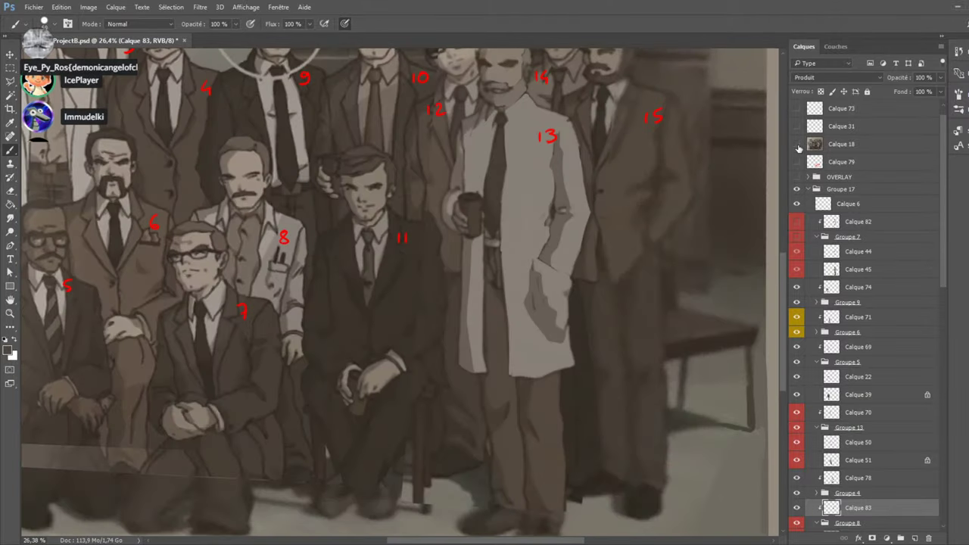
{"action": "left_click", "coordinate": [797, 144]}
{"action": "scroll", "coordinate": [469, 386], "scroll_direction": "up", "scroll_amount": 3}
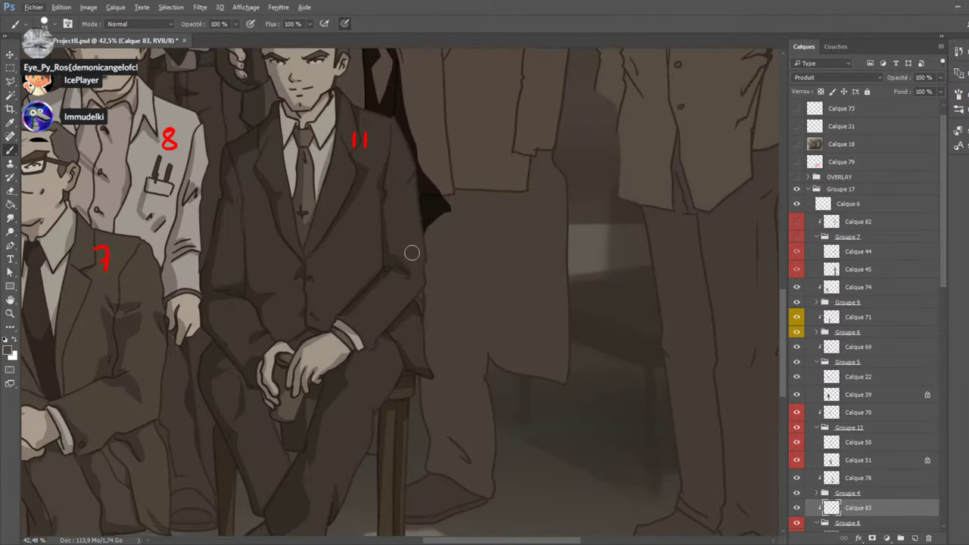
{"action": "mouse_move", "coordinate": [418, 342]}
{"action": "left_mouse_down"}
{"action": "mouse_move", "coordinate": [429, 236]}
{"action": "mouse_move", "coordinate": [425, 430]}
{"action": "mouse_move", "coordinate": [422, 329]}
{"action": "mouse_move", "coordinate": [461, 425]}
{"action": "mouse_move", "coordinate": [429, 383]}
{"action": "mouse_move", "coordinate": [464, 428]}
{"action": "mouse_move", "coordinate": [462, 403]}
{"action": "mouse_move", "coordinate": [452, 410]}
{"action": "mouse_move", "coordinate": [482, 449]}
{"action": "mouse_move", "coordinate": [435, 383]}
{"action": "mouse_move", "coordinate": [477, 444]}
{"action": "left_mouse_up"}
{"action": "left_click", "coordinate": [797, 144]}
{"action": "left_click", "coordinate": [796, 144]}
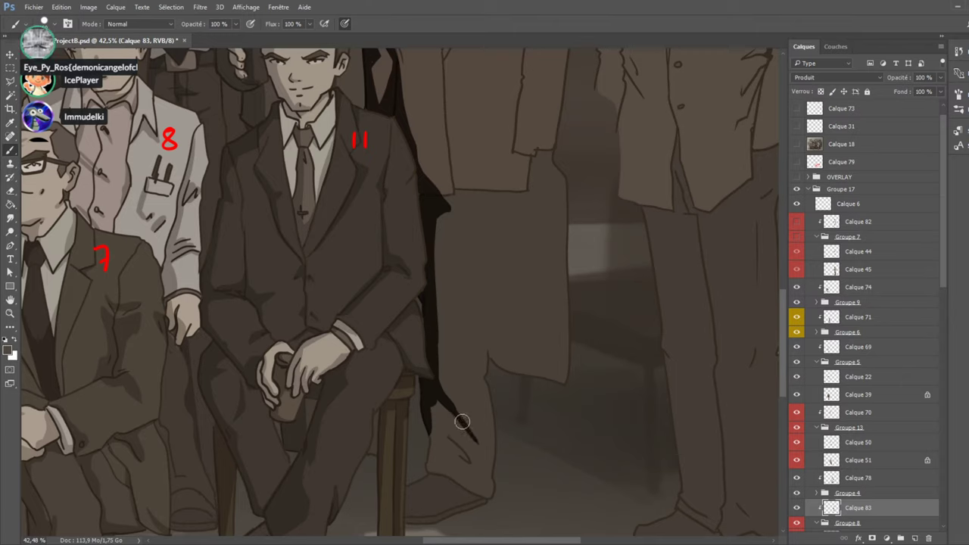
{"action": "left_click_drag", "start_coordinate": [443, 396], "coordinate": [478, 446]}
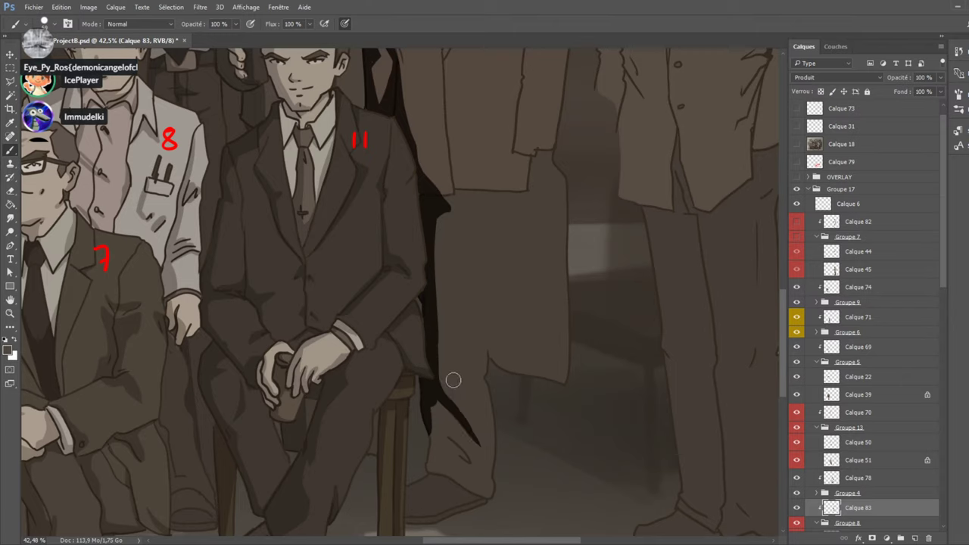
Paint a second fold shadow on figure 12's lower trouser leg and fill the dark area along the calf.
{"action": "left_click", "coordinate": [796, 143]}
{"action": "left_click", "coordinate": [797, 144]}
{"action": "mouse_move", "coordinate": [433, 407]}
{"action": "left_mouse_down"}
{"action": "mouse_move", "coordinate": [478, 477]}
{"action": "mouse_move", "coordinate": [451, 455]}
{"action": "mouse_move", "coordinate": [429, 407]}
{"action": "left_mouse_up"}
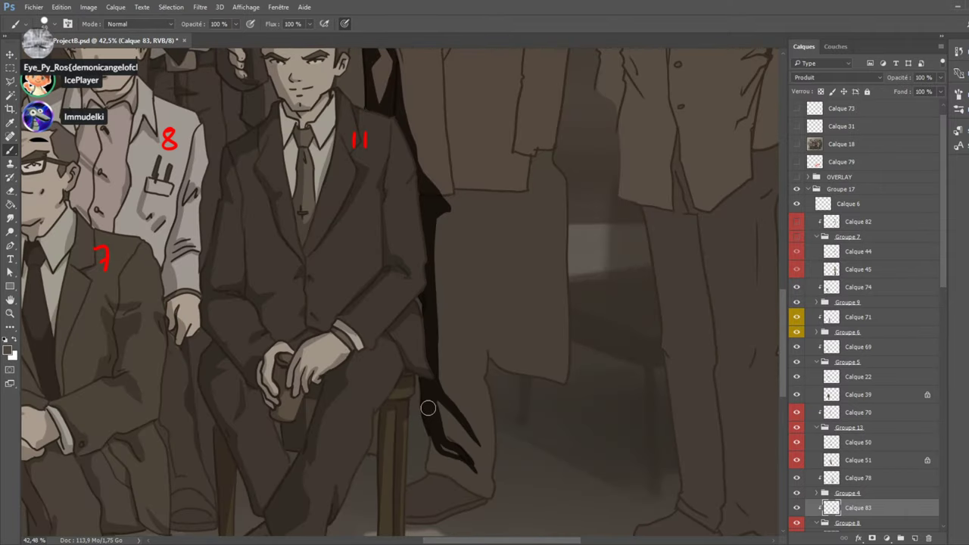
{"action": "mouse_move", "coordinate": [457, 444]}
{"action": "left_mouse_down"}
{"action": "mouse_move", "coordinate": [477, 471]}
{"action": "mouse_move", "coordinate": [465, 446]}
{"action": "left_mouse_up"}
Shade the bottom edge of figure 12's trouser leg above the shoe, comparing with Calque 18.
{"action": "left_click", "coordinate": [797, 144]}
{"action": "left_click", "coordinate": [796, 146]}
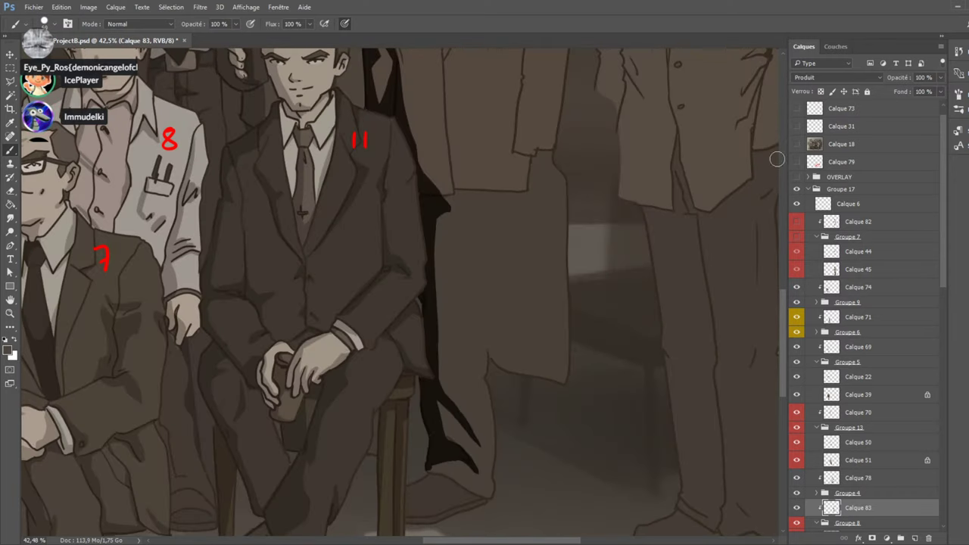
{"action": "left_click", "coordinate": [797, 144]}
{"action": "left_click", "coordinate": [797, 145]}
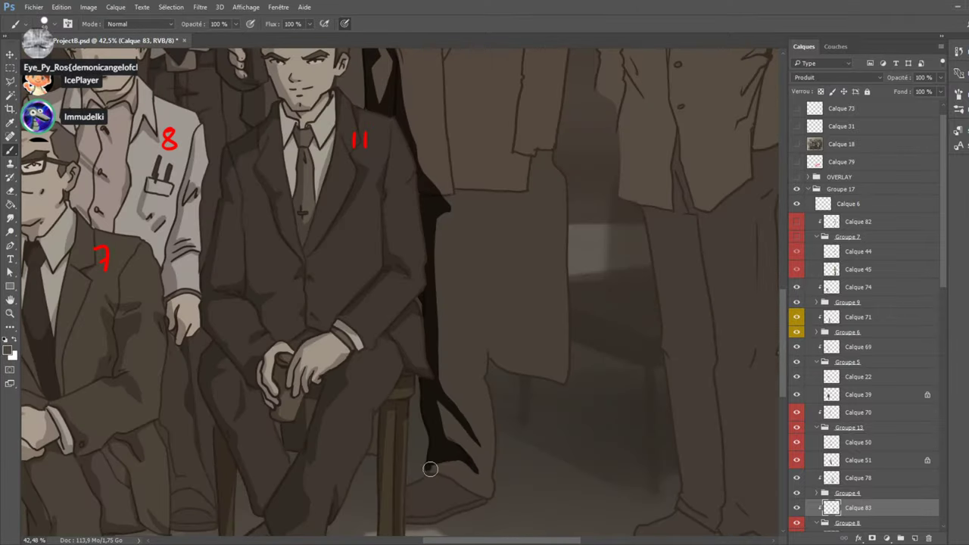
{"action": "left_click_drag", "start_coordinate": [428, 465], "coordinate": [492, 503]}
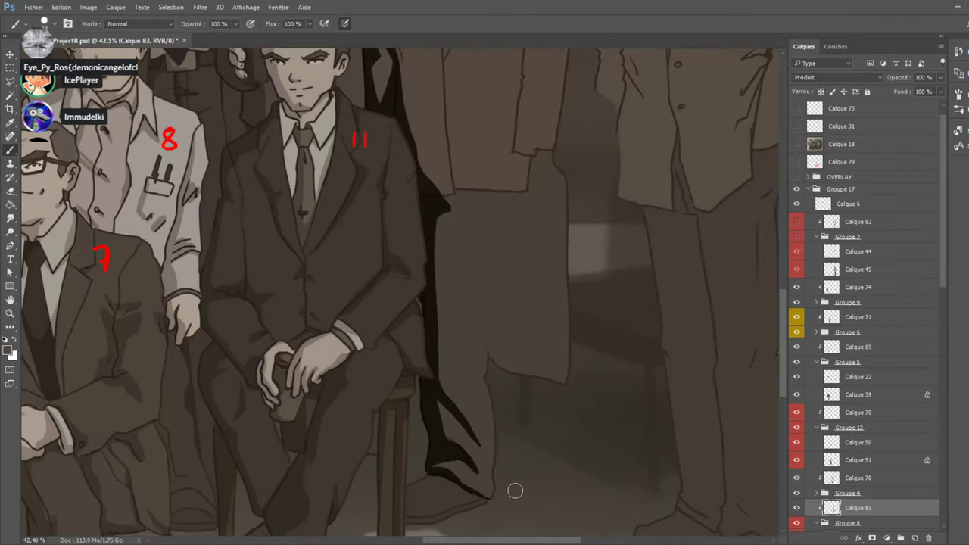
Paint shadow on figure 12's shoe over the toe, along the sole and under the trouser hem, following Calque 18.
{"action": "scroll", "coordinate": [558, 342], "scroll_direction": "down", "scroll_amount": 2}
{"action": "left_click", "coordinate": [796, 144]}
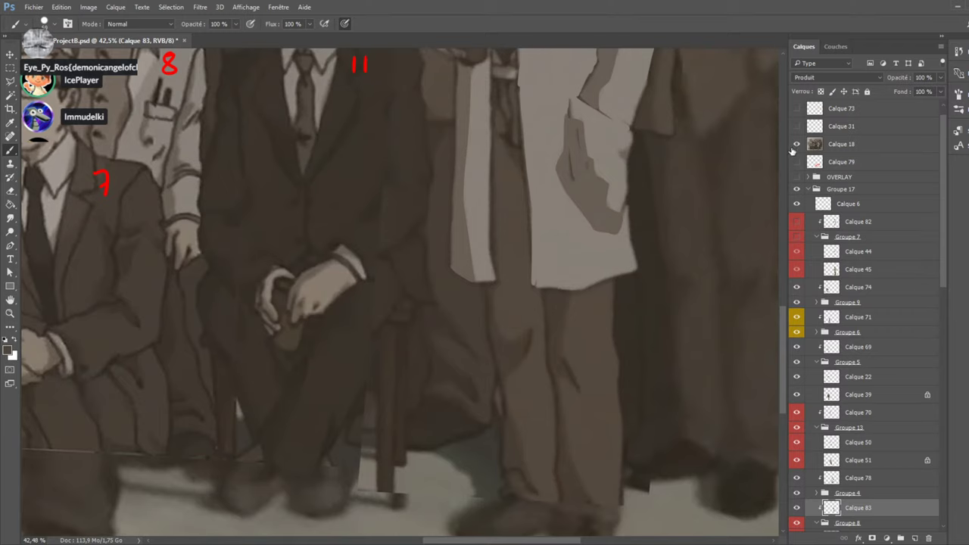
{"action": "left_click", "coordinate": [796, 145]}
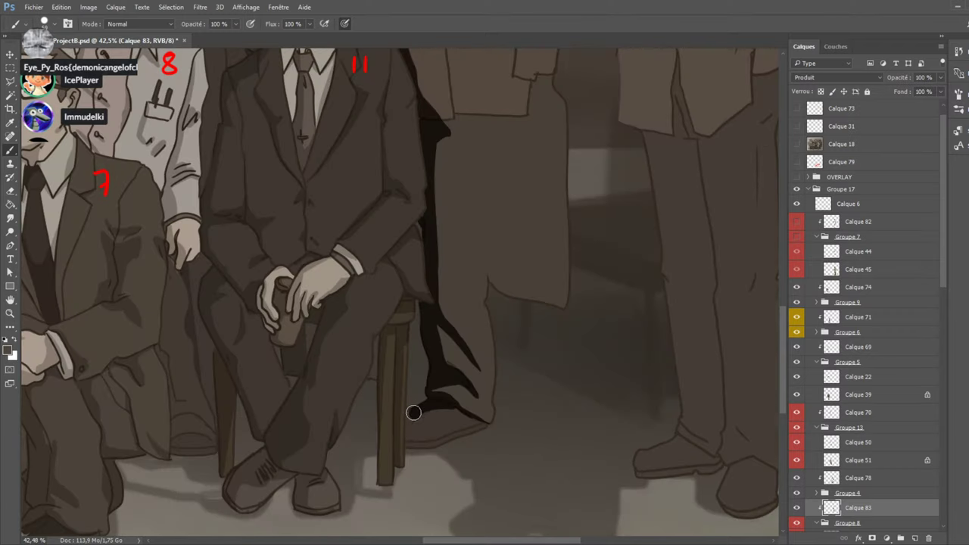
{"action": "mouse_move", "coordinate": [413, 412]}
{"action": "left_mouse_down"}
{"action": "mouse_move", "coordinate": [409, 457]}
{"action": "mouse_move", "coordinate": [414, 406]}
{"action": "mouse_move", "coordinate": [443, 457]}
{"action": "left_mouse_up"}
{"action": "left_click", "coordinate": [796, 144]}
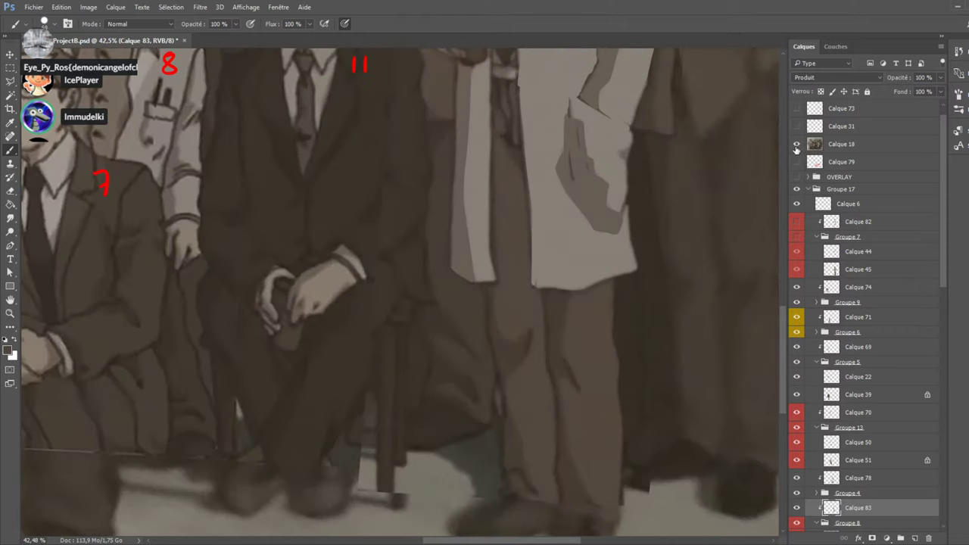
{"action": "left_click", "coordinate": [796, 145]}
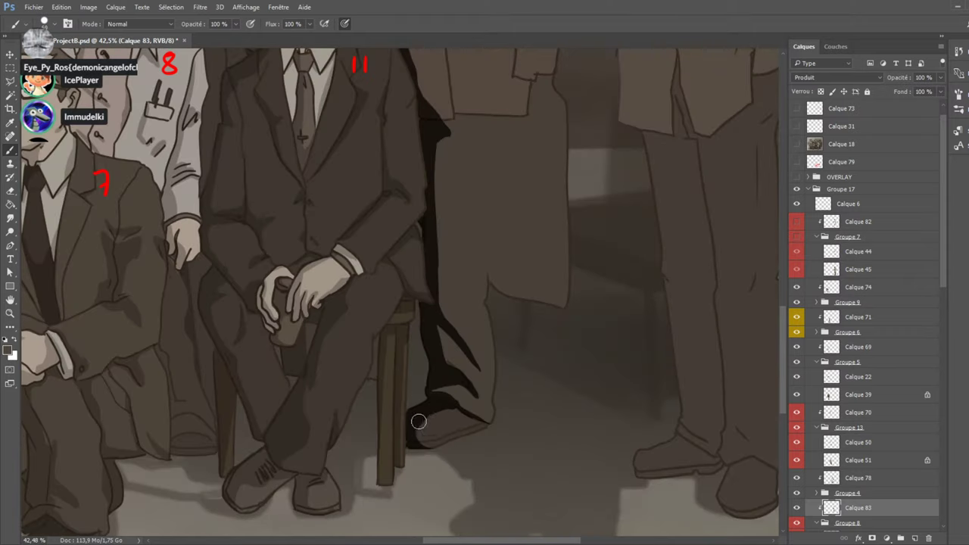
{"action": "mouse_move", "coordinate": [417, 417]}
{"action": "left_mouse_down"}
{"action": "mouse_move", "coordinate": [445, 402]}
{"action": "mouse_move", "coordinate": [420, 441]}
{"action": "mouse_move", "coordinate": [414, 433]}
{"action": "mouse_move", "coordinate": [488, 430]}
{"action": "mouse_move", "coordinate": [448, 407]}
{"action": "mouse_move", "coordinate": [477, 416]}
{"action": "left_mouse_up"}
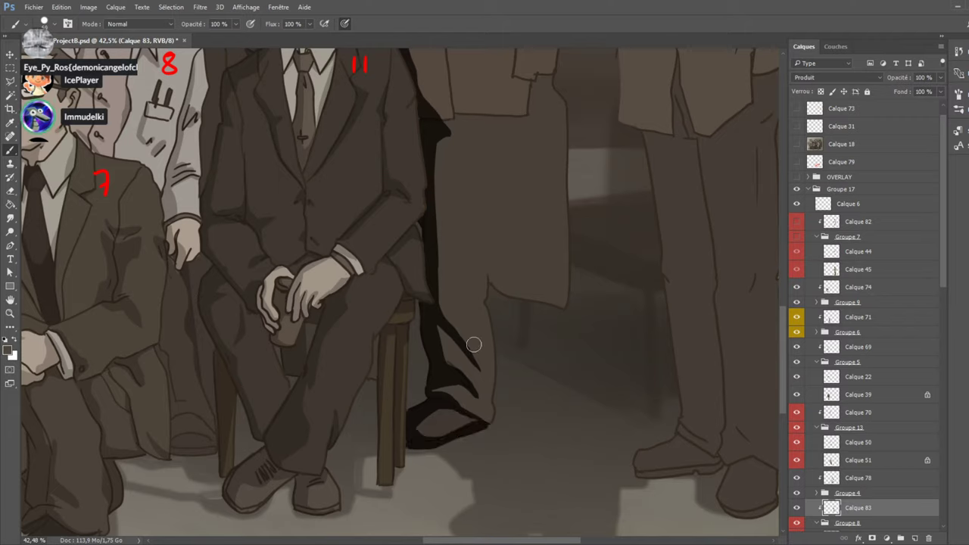
Clean up the shadow edge at figure 12's trouser hem above the shoe with the Eraser and compare with Calque 18.
{"action": "key", "text": "e"}
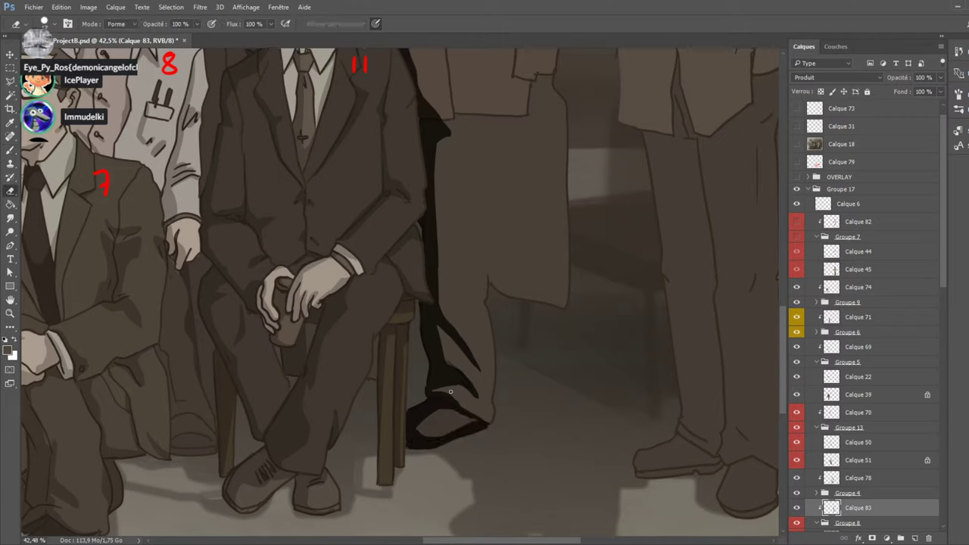
{"action": "left_click", "coordinate": [10, 151]}
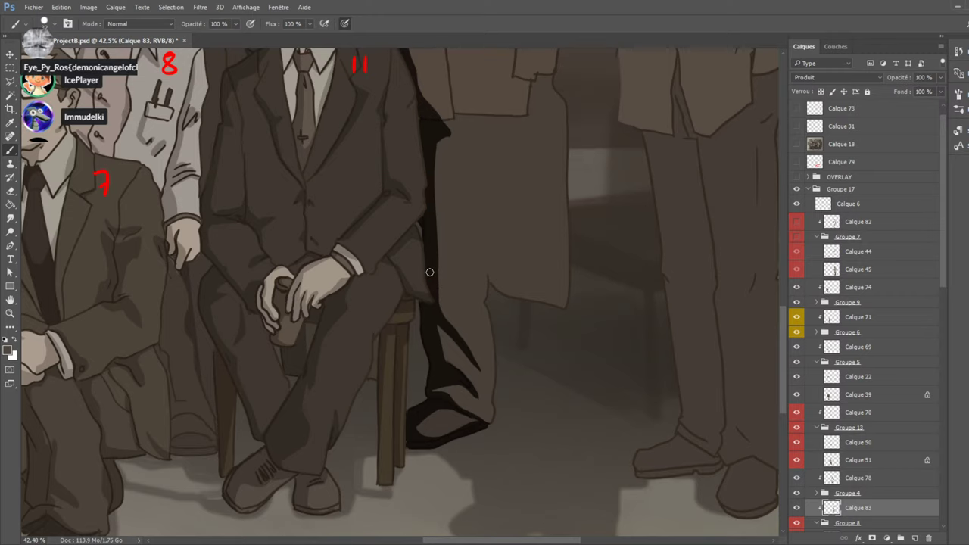
{"action": "scroll", "coordinate": [429, 272], "scroll_direction": "down", "scroll_amount": 3}
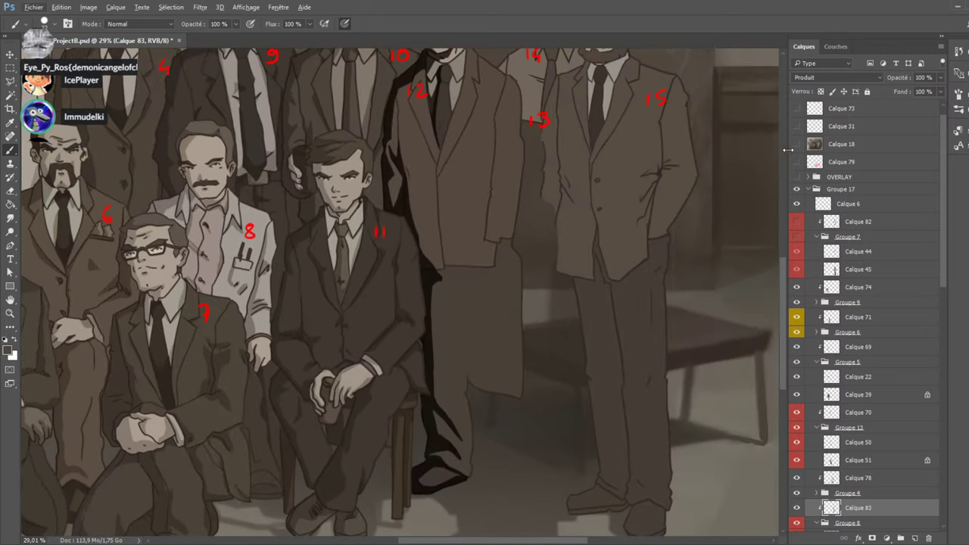
{"action": "left_click", "coordinate": [796, 144]}
{"action": "left_click", "coordinate": [796, 145]}
Paint a thin shadow under figure 12's jacket lapel beside the red 12, checking Calque 18 and redoing a stroke.
{"action": "scroll", "coordinate": [483, 58], "scroll_direction": "up", "scroll_amount": 5}
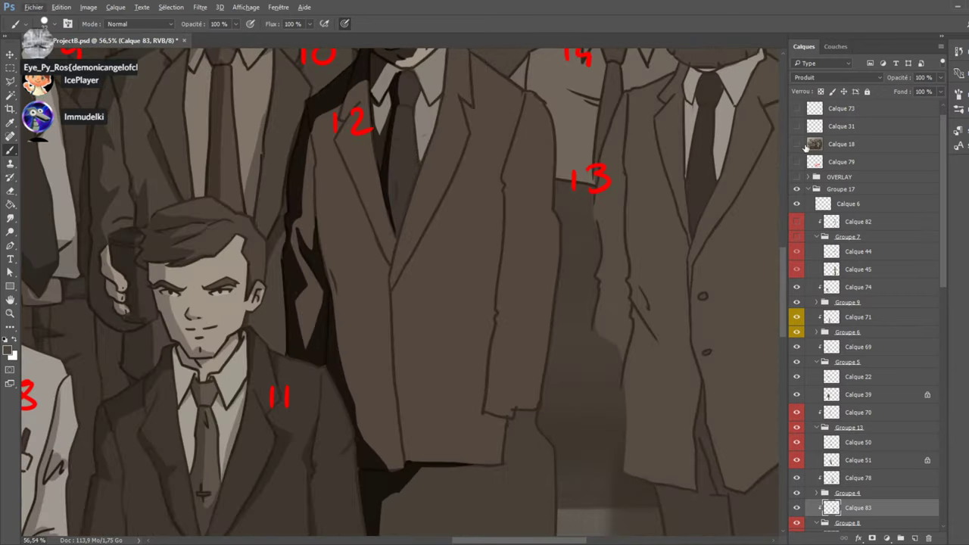
{"action": "left_click", "coordinate": [796, 144]}
{"action": "left_click", "coordinate": [797, 144]}
{"action": "mouse_move", "coordinate": [338, 160]}
{"action": "left_mouse_down"}
{"action": "mouse_move", "coordinate": [383, 237]}
{"action": "mouse_move", "coordinate": [342, 160]}
{"action": "mouse_move", "coordinate": [361, 205]}
{"action": "left_mouse_up"}
{"action": "key", "text": "ctrl+z"}
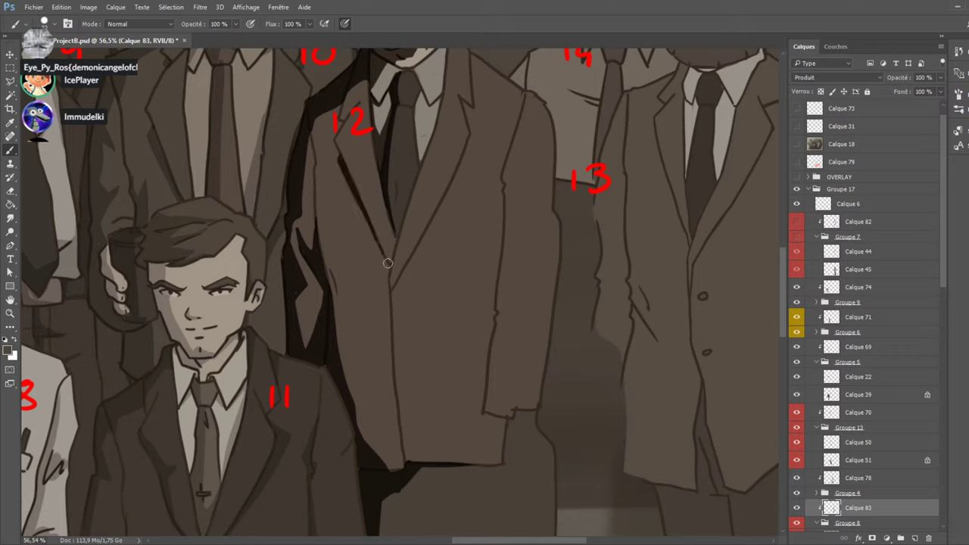
Paint thin shadows under the collar notch and along figure 12's opposite lapel, down to the point where both lapels meet.
{"action": "mouse_move", "coordinate": [467, 106]}
{"action": "left_mouse_down"}
{"action": "mouse_move", "coordinate": [464, 97]}
{"action": "mouse_move", "coordinate": [473, 113]}
{"action": "mouse_move", "coordinate": [459, 172]}
{"action": "left_mouse_up"}
{"action": "key", "text": "ctrl+z"}
{"action": "left_click_drag", "start_coordinate": [469, 84], "coordinate": [475, 55]}
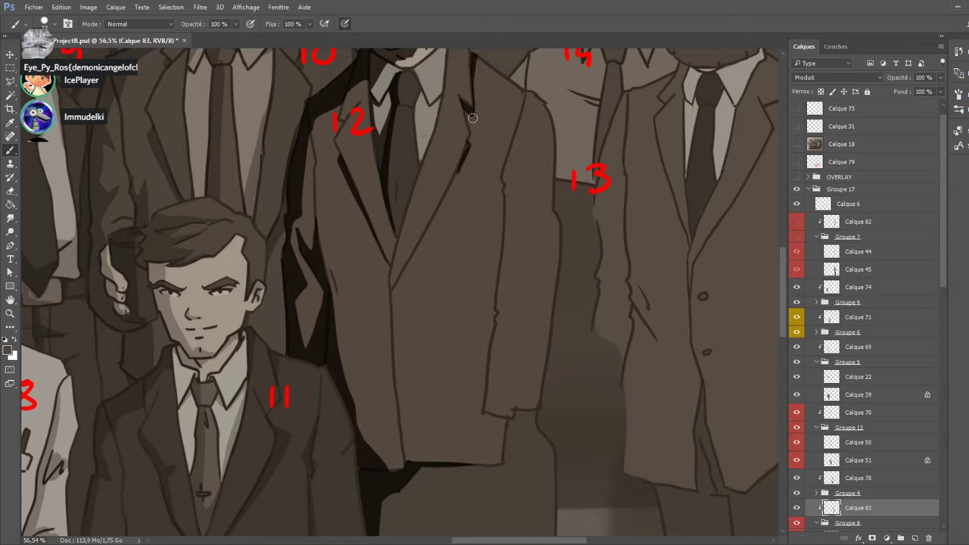
{"action": "left_click_drag", "start_coordinate": [415, 246], "coordinate": [471, 150]}
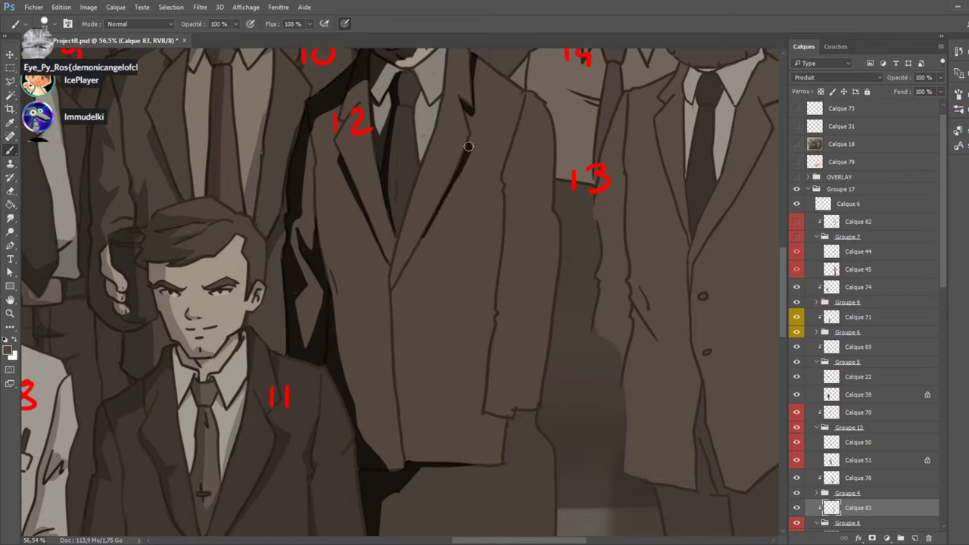
{"action": "left_click_drag", "start_coordinate": [415, 250], "coordinate": [393, 285]}
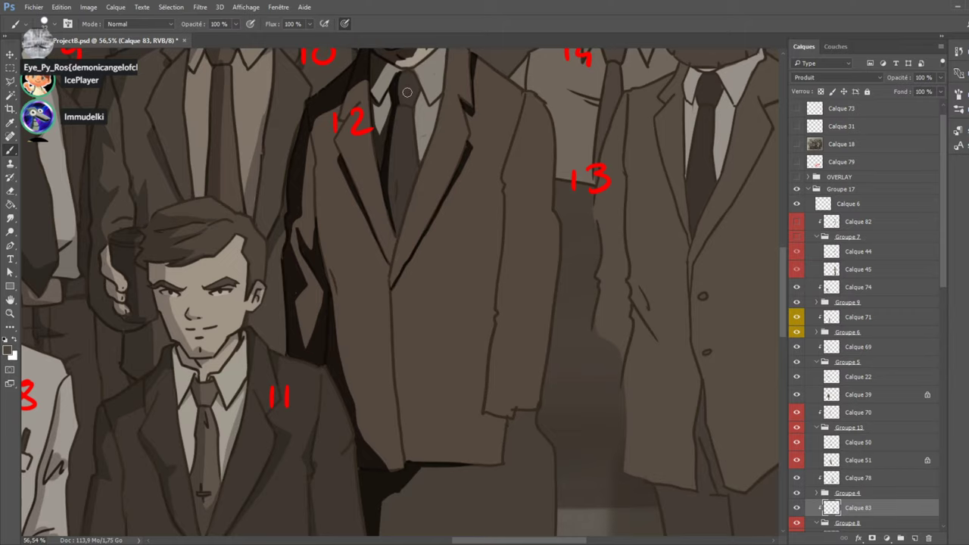
{"action": "left_click", "coordinate": [797, 144]}
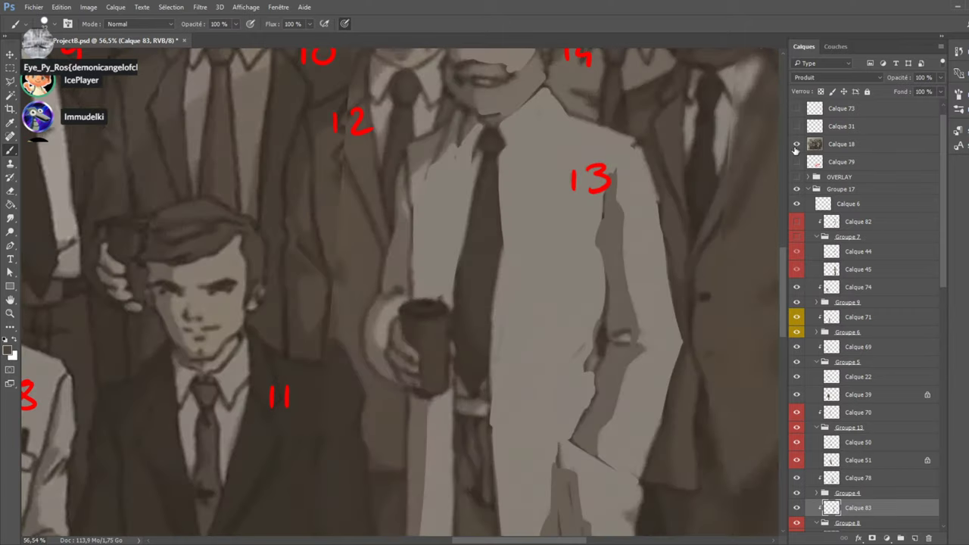
{"action": "left_click", "coordinate": [796, 145]}
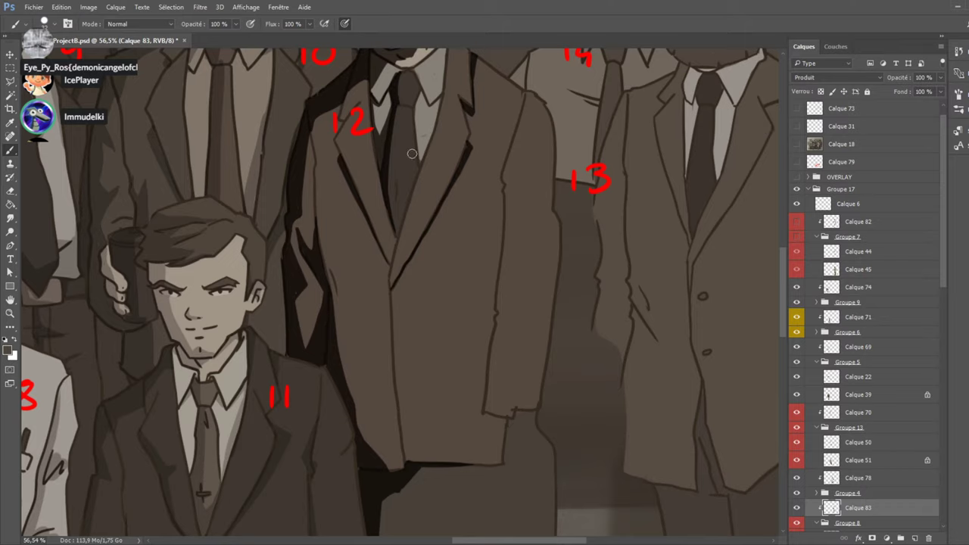
{"action": "mouse_move", "coordinate": [412, 154]}
{"action": "left_mouse_down"}
{"action": "mouse_move", "coordinate": [430, 138]}
{"action": "mouse_move", "coordinate": [396, 237]}
{"action": "mouse_move", "coordinate": [425, 144]}
{"action": "mouse_move", "coordinate": [410, 151]}
{"action": "mouse_move", "coordinate": [389, 129]}
{"action": "mouse_move", "coordinate": [424, 148]}
{"action": "mouse_move", "coordinate": [392, 146]}
{"action": "mouse_move", "coordinate": [415, 152]}
{"action": "mouse_move", "coordinate": [403, 165]}
{"action": "mouse_move", "coordinate": [389, 151]}
{"action": "mouse_move", "coordinate": [397, 220]}
{"action": "left_mouse_up"}
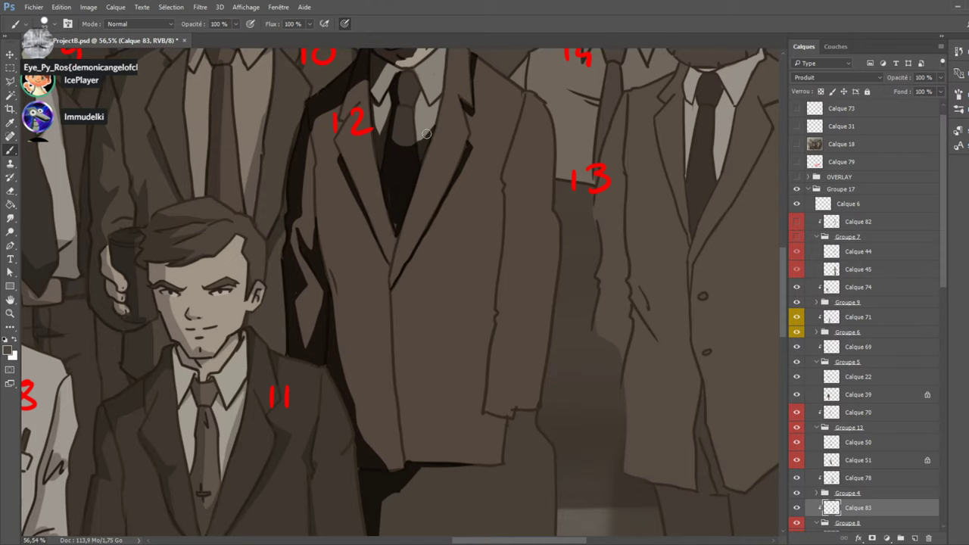
{"action": "scroll", "coordinate": [426, 134], "scroll_direction": "down", "scroll_amount": 3}
{"action": "scroll", "coordinate": [421, 131], "scroll_direction": "up", "scroll_amount": 1}
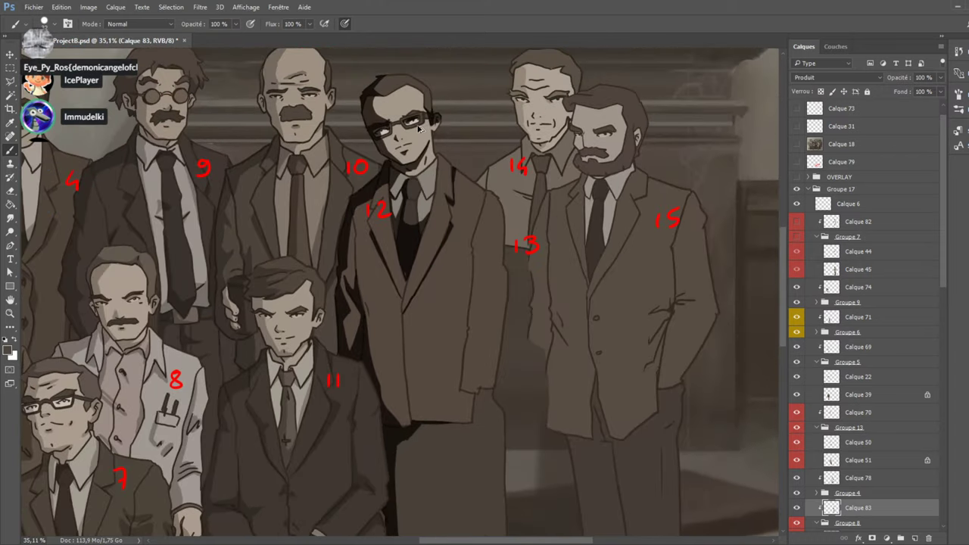
{"action": "key", "text": "ctrl+alt+z"}
{"action": "key", "text": "ctrl+alt+z"}
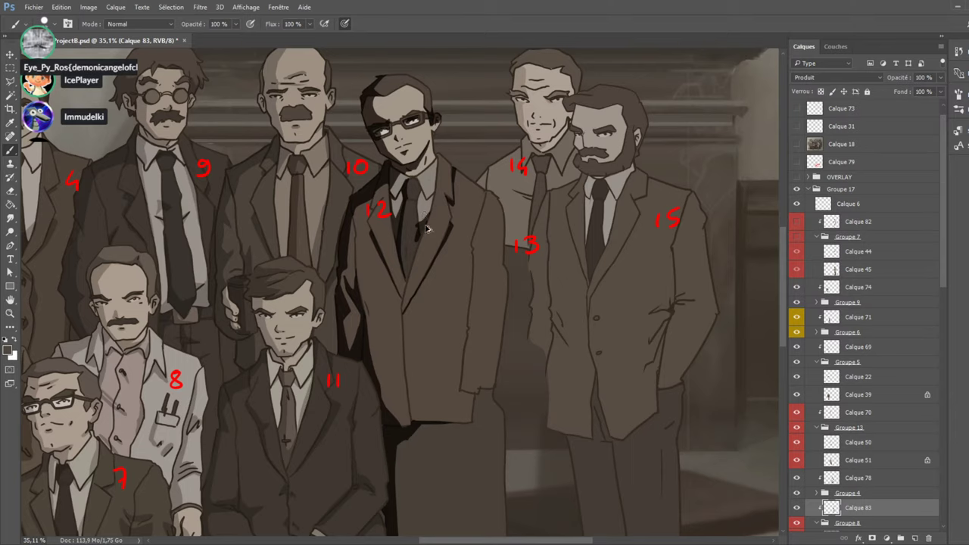
Shade the opening around the lower end of figure 12's tie between the lapels, keeping the tie itself clear with the Eraser.
{"action": "key", "text": "ctrl+alt+z"}
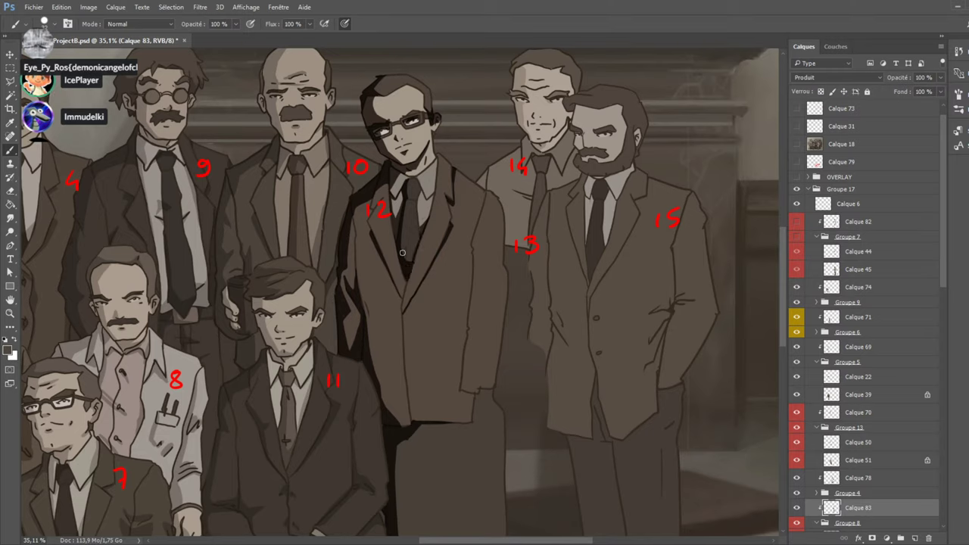
{"action": "key", "text": "e"}
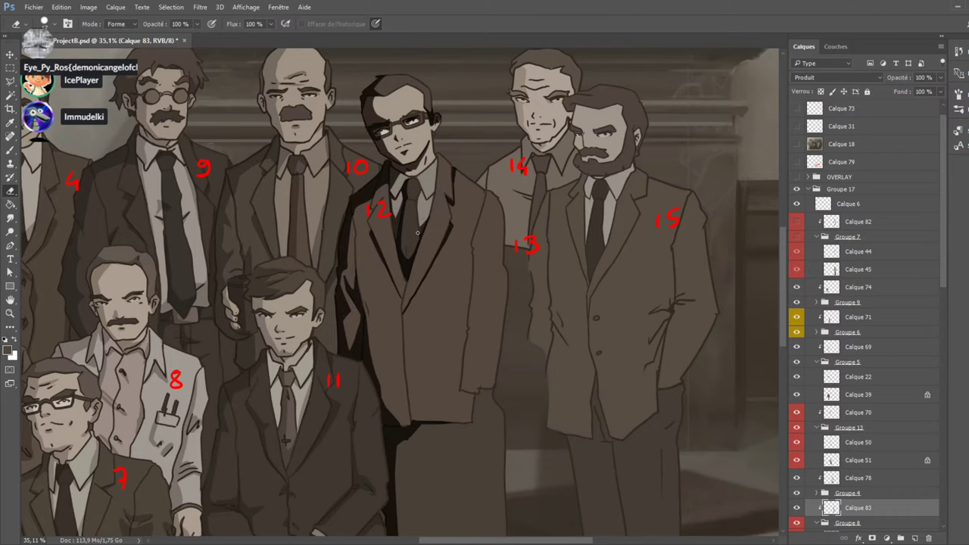
{"action": "left_click", "coordinate": [10, 150]}
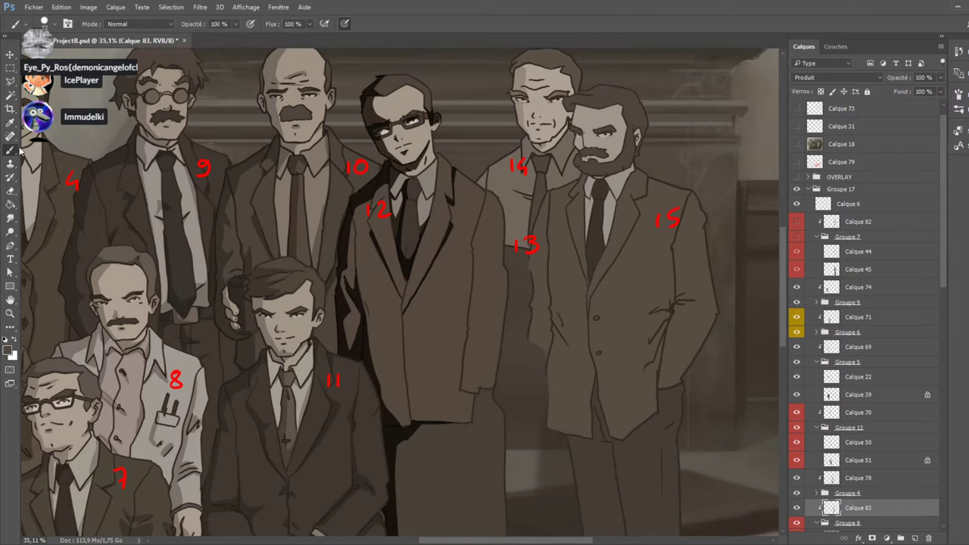
Thicken the shadow down the shaded side of figure 12's jacket and along its front edge to the hem, following Calque 18.
{"action": "left_click", "coordinate": [796, 144]}
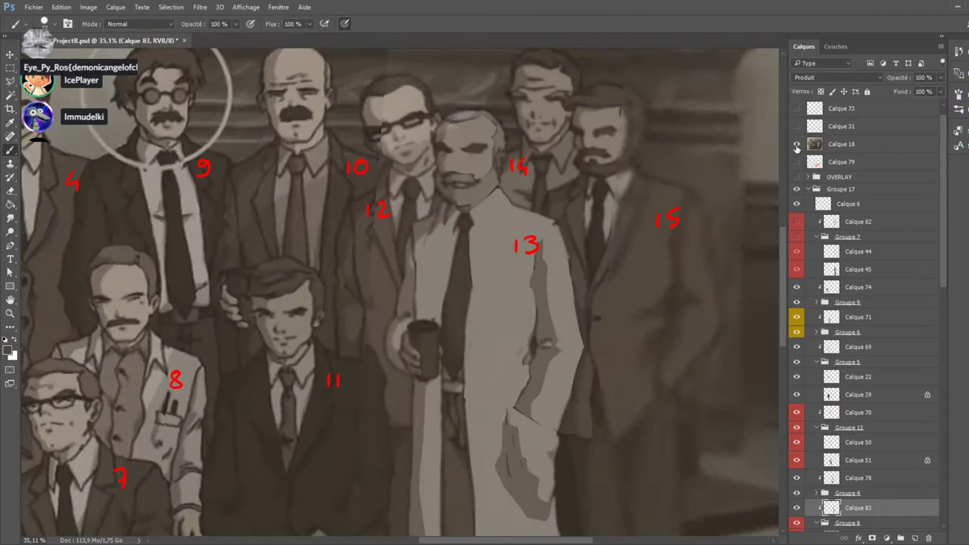
{"action": "left_click", "coordinate": [796, 145]}
{"action": "left_click", "coordinate": [797, 146]}
{"action": "left_click", "coordinate": [797, 146]}
{"action": "left_click", "coordinate": [796, 146]}
{"action": "left_click", "coordinate": [797, 146]}
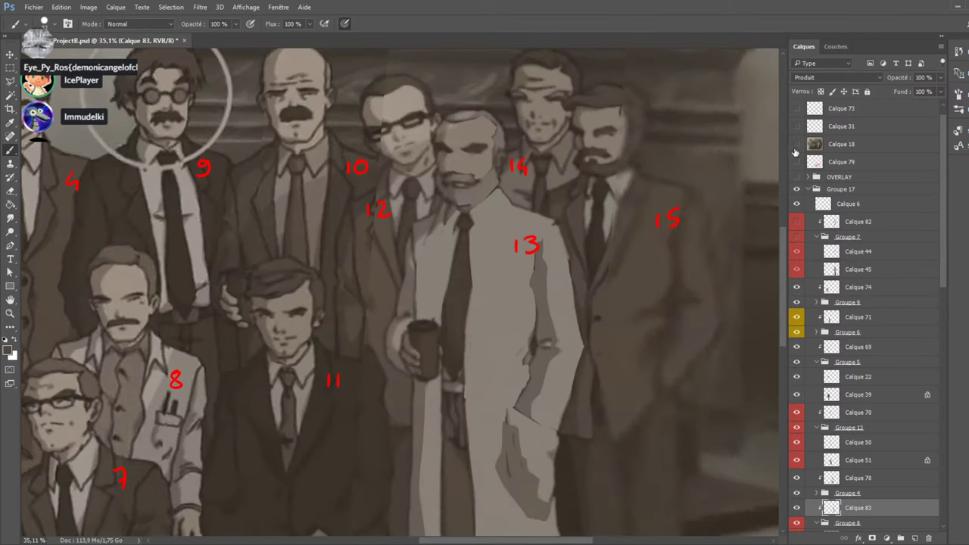
{"action": "left_click", "coordinate": [797, 146]}
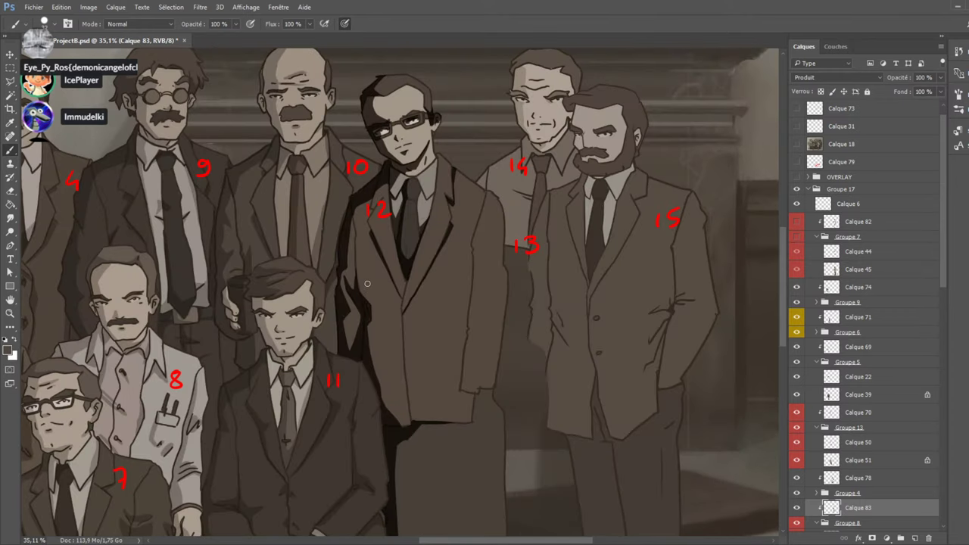
{"action": "left_click", "coordinate": [796, 148]}
{"action": "left_click", "coordinate": [796, 147]}
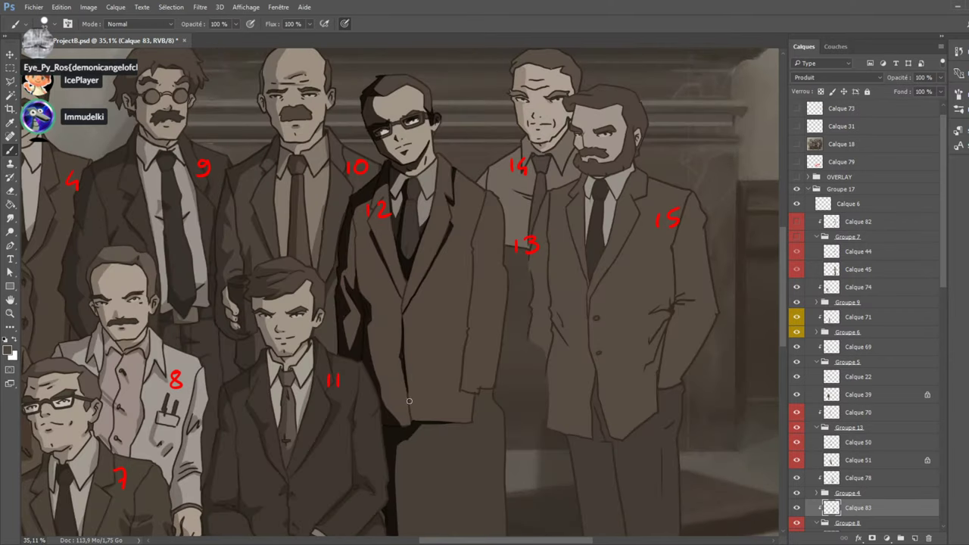
{"action": "left_click_drag", "start_coordinate": [400, 355], "coordinate": [410, 425]}
Paint a shadow along the inner edge of figure 12's sleeve nearest figure 13 and darken the area below the cuff.
{"action": "left_click", "coordinate": [795, 148]}
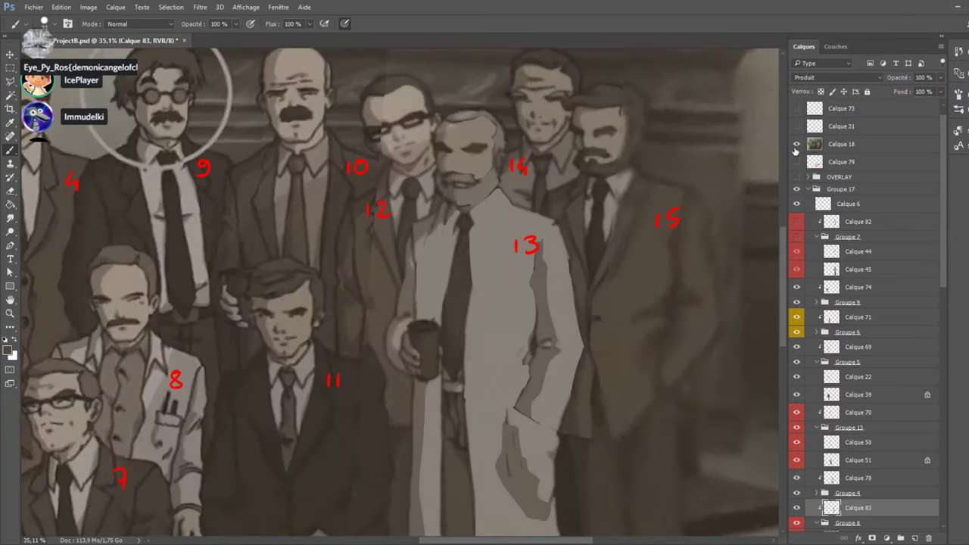
{"action": "left_click", "coordinate": [796, 145]}
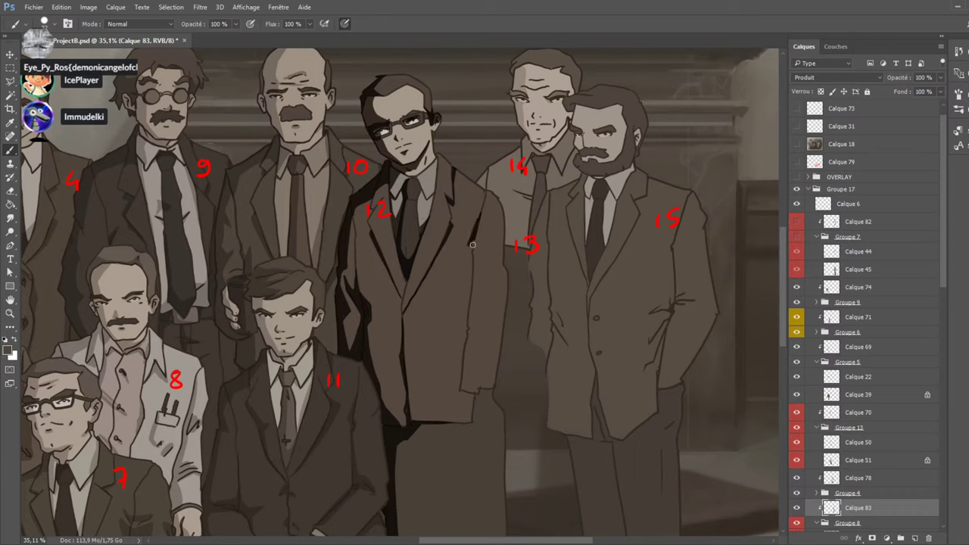
{"action": "mouse_move", "coordinate": [470, 247]}
{"action": "left_mouse_down"}
{"action": "mouse_move", "coordinate": [469, 207]}
{"action": "mouse_move", "coordinate": [455, 412]}
{"action": "mouse_move", "coordinate": [478, 395]}
{"action": "left_mouse_up"}
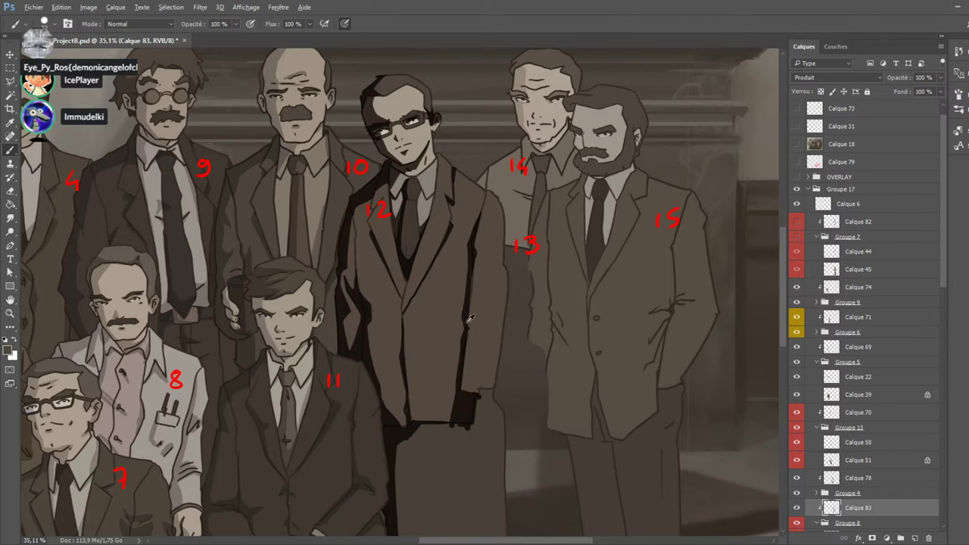
{"action": "scroll", "coordinate": [470, 318], "scroll_direction": "down", "scroll_amount": 3}
{"action": "scroll", "coordinate": [447, 308], "scroll_direction": "up", "scroll_amount": 2}
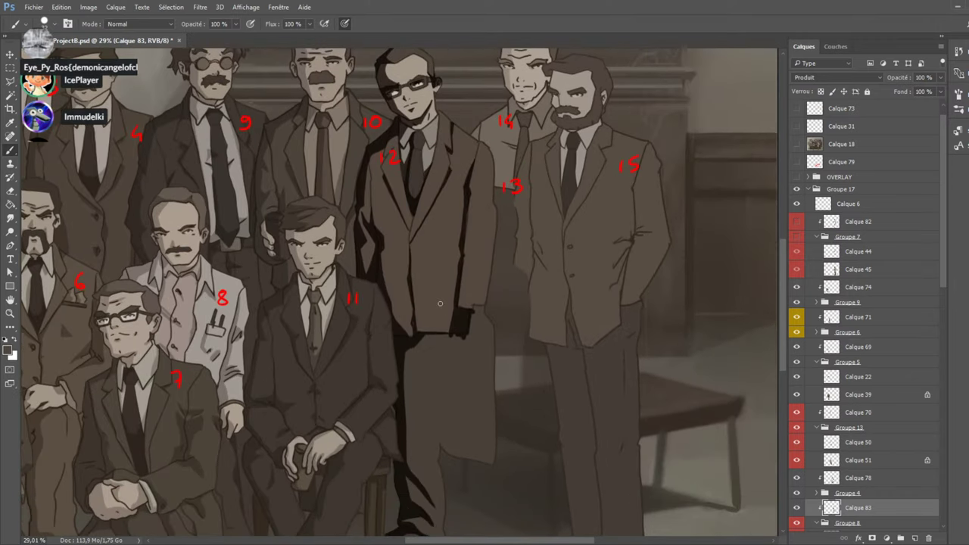
Paint a dark vertical shadow between figure 12's leg and the hanging coat, from below the cuff to the coat's lower edge.
{"action": "mouse_move", "coordinate": [478, 306]}
{"action": "left_mouse_down"}
{"action": "mouse_move", "coordinate": [456, 357]}
{"action": "mouse_move", "coordinate": [445, 458]}
{"action": "left_mouse_up"}
{"action": "left_click_drag", "start_coordinate": [447, 336], "coordinate": [444, 456]}
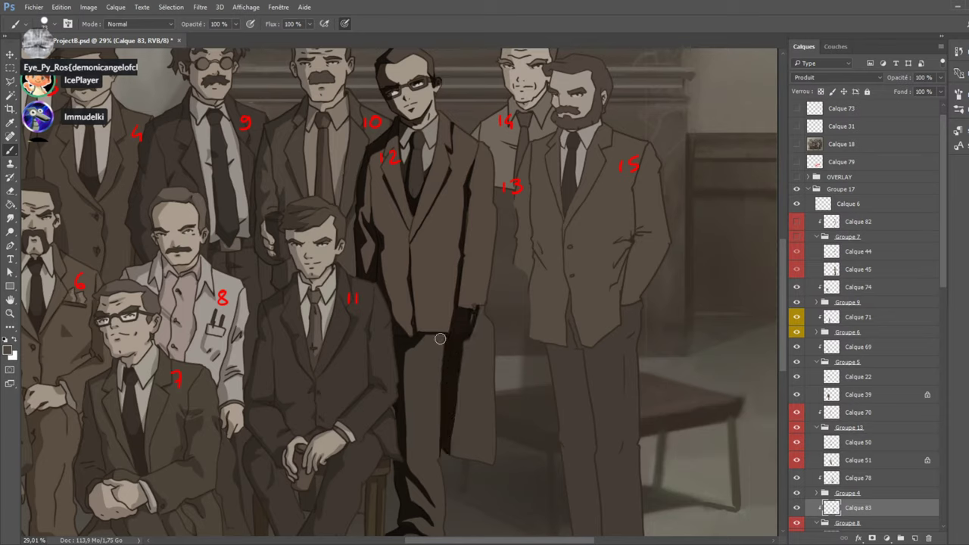
{"action": "left_click_drag", "start_coordinate": [451, 335], "coordinate": [441, 359]}
Compare figure 12's clothing shadows with the painted reference on Calque 18 by repeatedly showing and hiding it.
{"action": "left_click", "coordinate": [797, 144]}
{"action": "left_click", "coordinate": [796, 144]}
{"action": "left_click", "coordinate": [797, 144]}
{"action": "left_click", "coordinate": [796, 144]}
{"action": "left_click", "coordinate": [796, 144]}
{"action": "left_click", "coordinate": [796, 144]}
{"action": "left_click", "coordinate": [797, 144]}
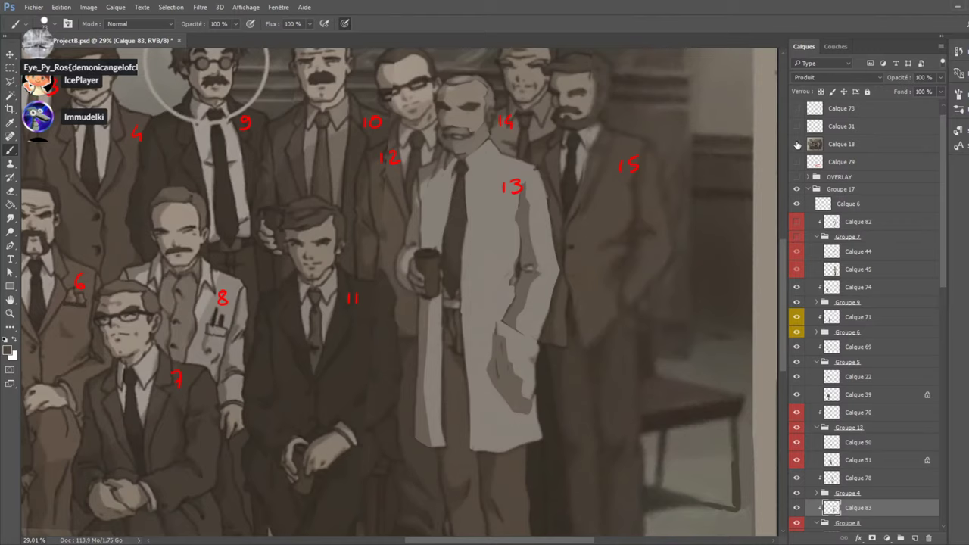
{"action": "left_click", "coordinate": [797, 144]}
{"action": "left_click", "coordinate": [797, 144]}
{"action": "left_click", "coordinate": [796, 144]}
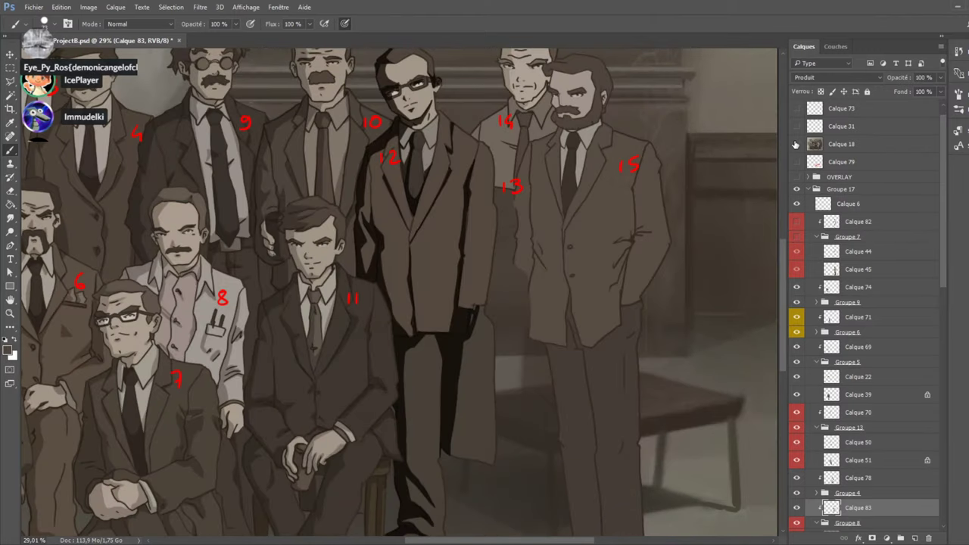
{"action": "left_click", "coordinate": [796, 144]}
{"action": "left_click", "coordinate": [797, 144]}
{"action": "left_click", "coordinate": [797, 144]}
{"action": "left_click", "coordinate": [796, 144]}
{"action": "left_click", "coordinate": [796, 143]}
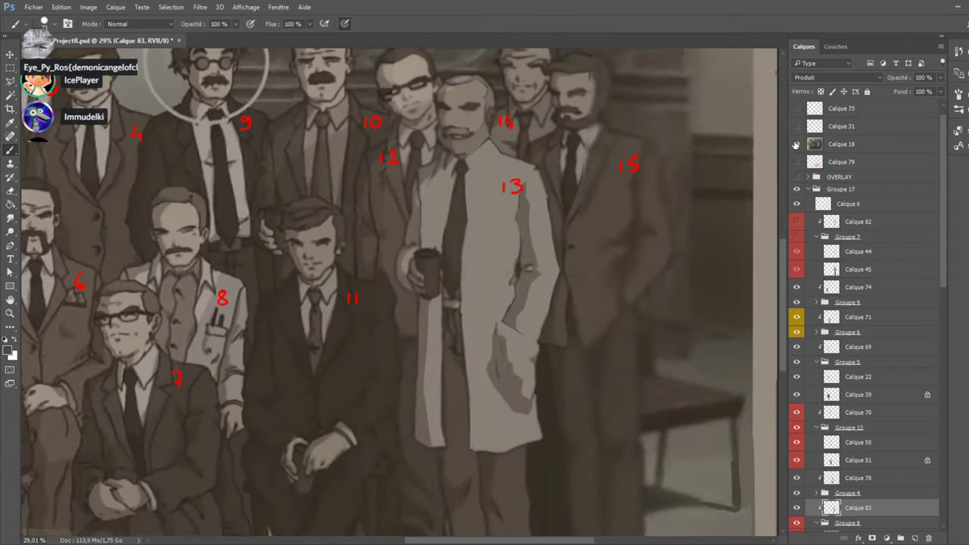
{"action": "left_click", "coordinate": [796, 144]}
{"action": "left_click", "coordinate": [796, 144]}
{"action": "left_click", "coordinate": [796, 144]}
{"action": "left_click", "coordinate": [796, 144]}
{"action": "left_click", "coordinate": [796, 144]}
{"action": "left_click", "coordinate": [796, 144]}
{"action": "left_click", "coordinate": [795, 144]}
{"action": "left_click", "coordinate": [796, 143]}
{"action": "left_click", "coordinate": [796, 144]}
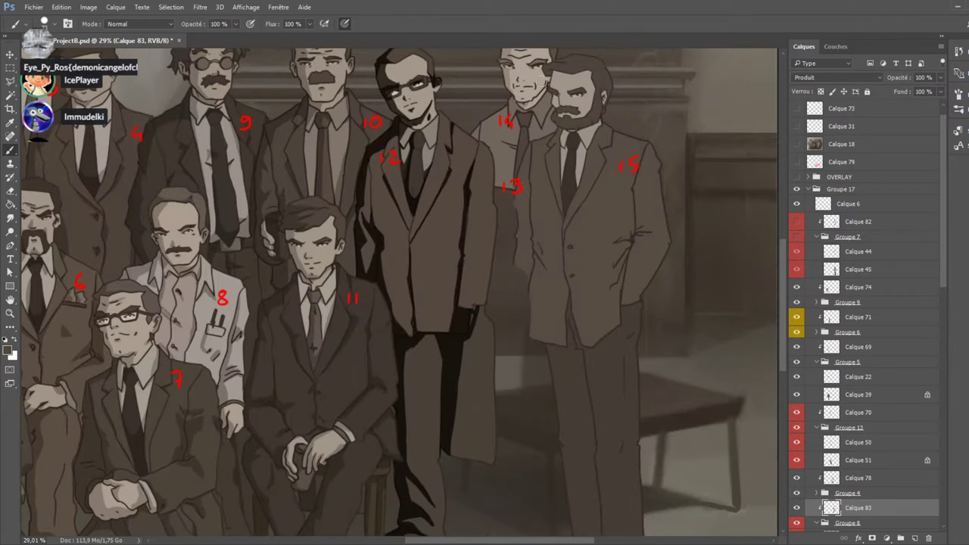
Retouch the mouth line on figure 12's face on Calque 48 and compare the whole figure with Calque 18.
{"action": "scroll", "coordinate": [389, 123], "scroll_direction": "up", "scroll_amount": 1}
{"action": "scroll", "coordinate": [390, 123], "scroll_direction": "up", "scroll_amount": 5}
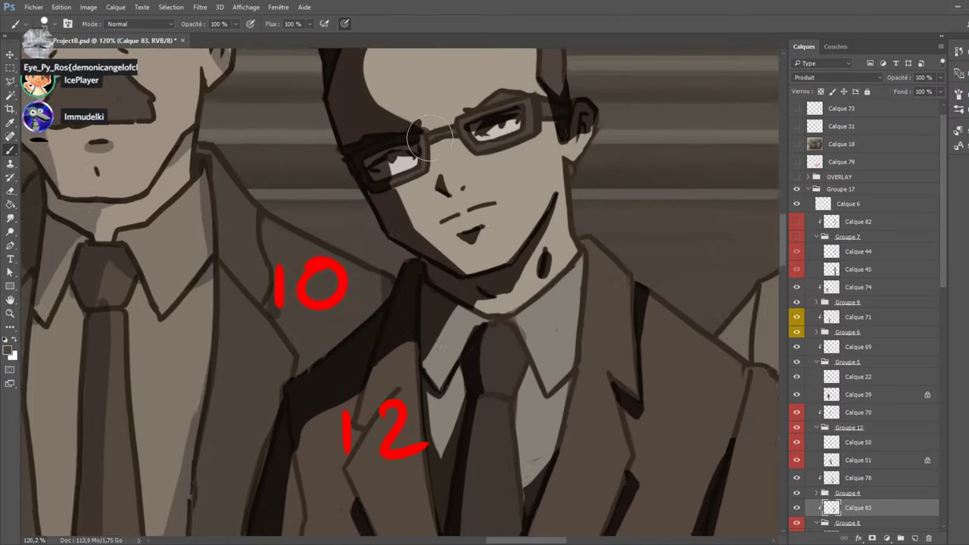
{"action": "key", "text": "alt+bracketleft"}
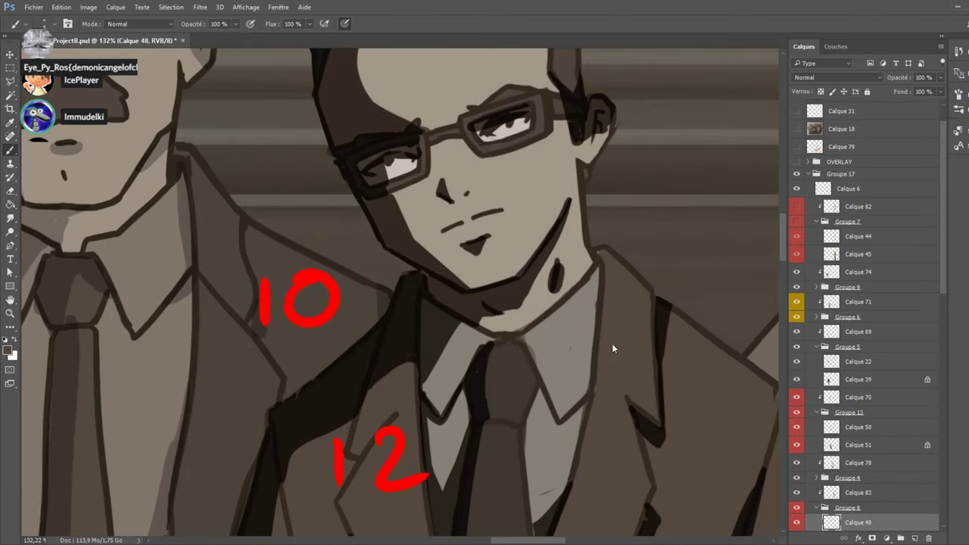
{"action": "left_click_drag", "start_coordinate": [472, 216], "coordinate": [522, 206]}
{"action": "left_click", "coordinate": [466, 218]}
{"action": "scroll", "coordinate": [210, 114], "scroll_direction": "down", "scroll_amount": 10}
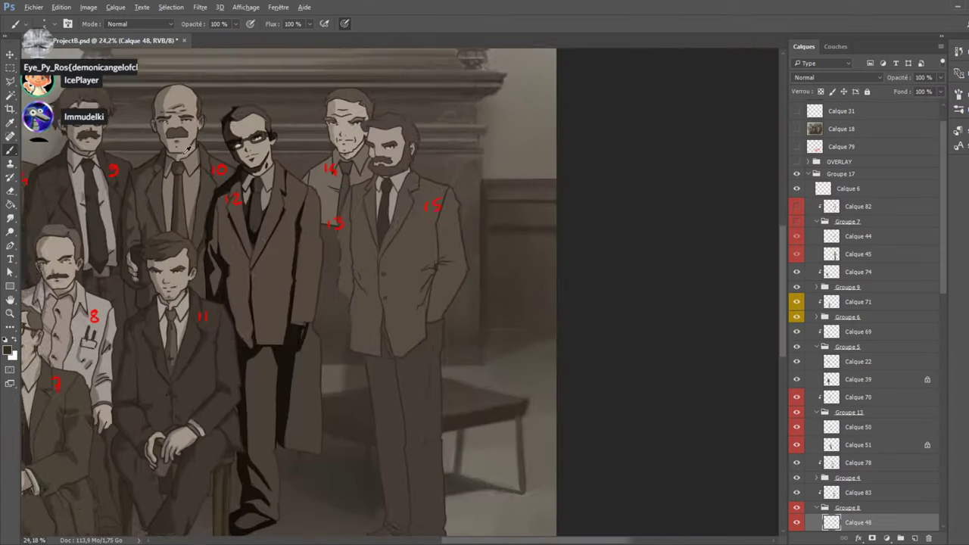
{"action": "left_click", "coordinate": [797, 129]}
{"action": "left_click", "coordinate": [797, 129]}
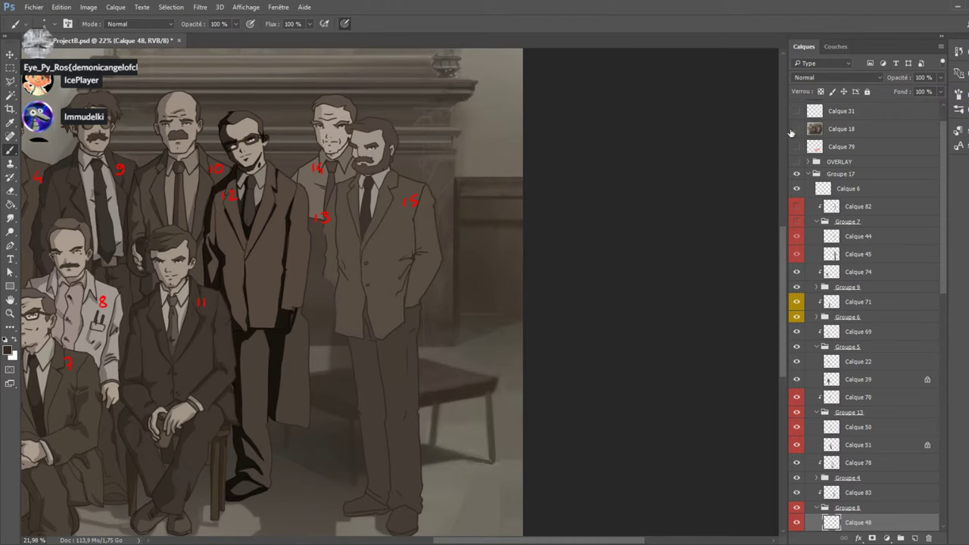
Set the opacity of figure 12's shadow layer, Calque 83, to 30%.
{"action": "scroll", "coordinate": [856, 407], "scroll_direction": "down", "scroll_amount": 1}
{"action": "scroll", "coordinate": [856, 406], "scroll_direction": "down", "scroll_amount": 3}
{"action": "left_click", "coordinate": [831, 422]}
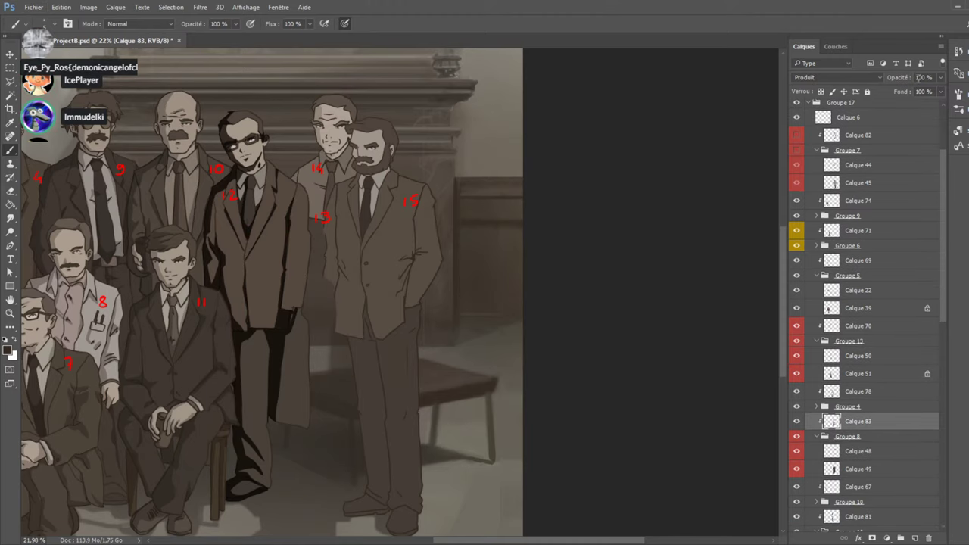
{"action": "type", "text": "3"}
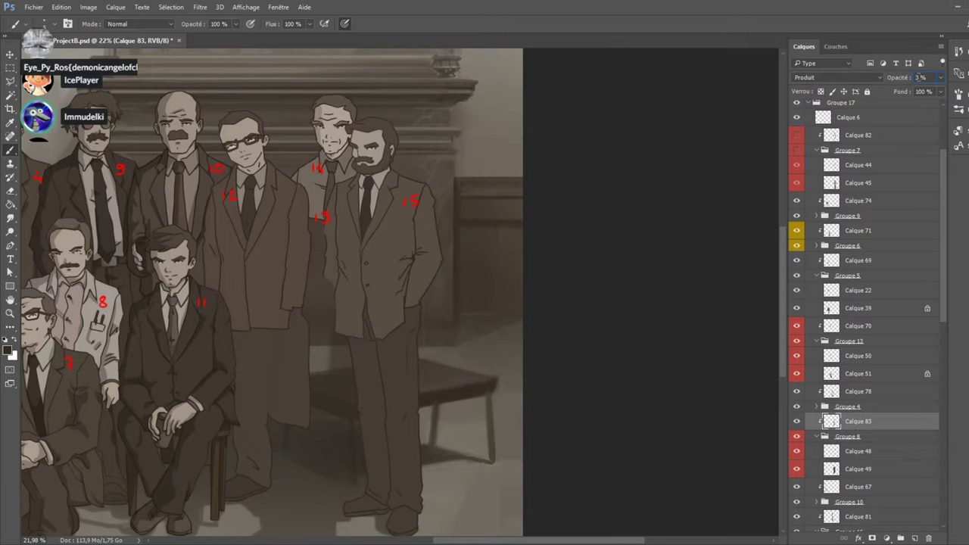
{"action": "type", "text": "0"}
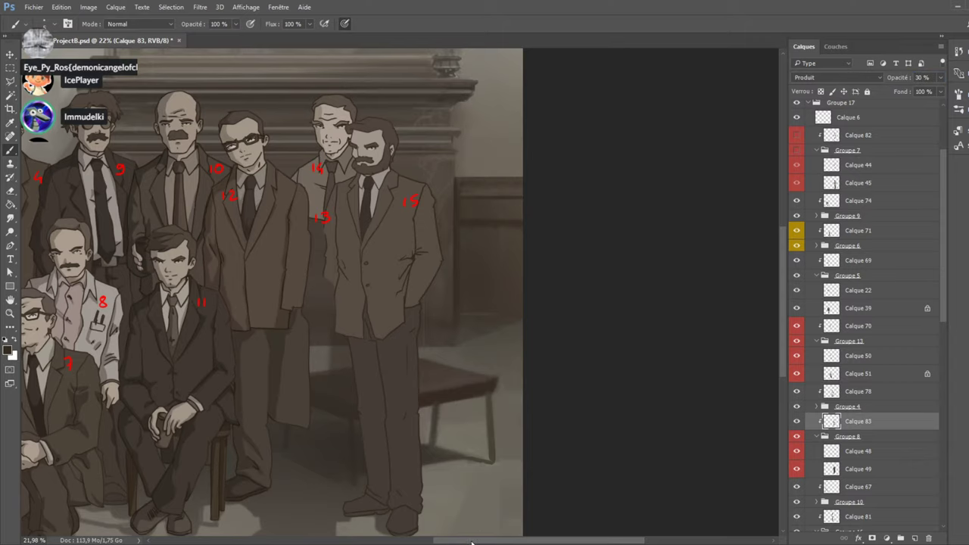
Compare the softened shading on figure 12 and its neighbours with the reference on Calque 18 by repeatedly showing and hiding it.
{"action": "left_click_drag", "start_coordinate": [471, 542], "coordinate": [433, 542]}
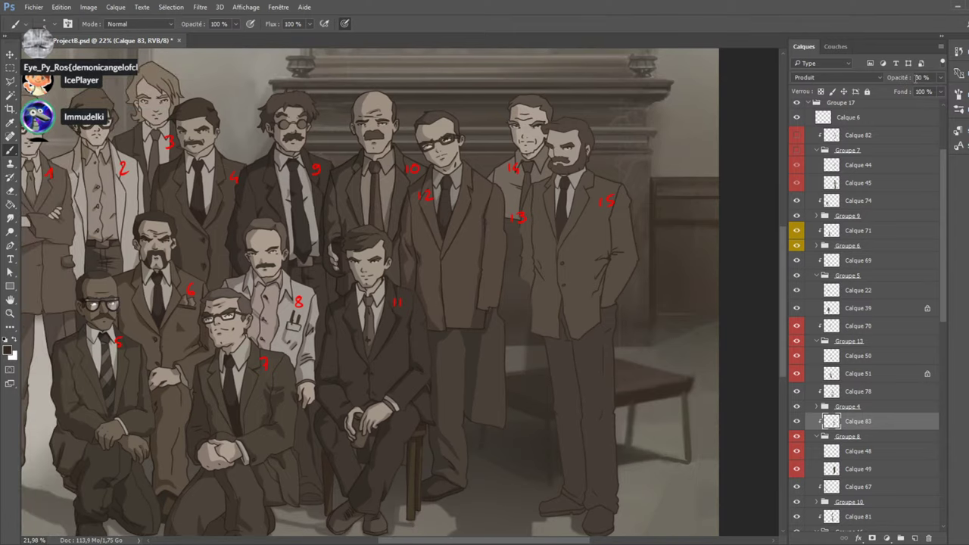
{"action": "scroll", "coordinate": [874, 163], "scroll_direction": "up", "scroll_amount": 3}
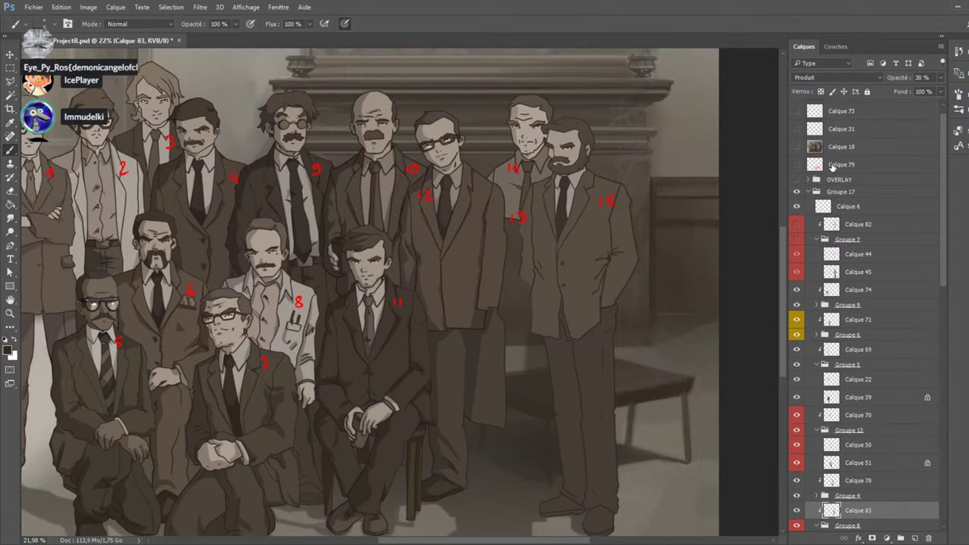
{"action": "left_click", "coordinate": [798, 153]}
{"action": "left_click", "coordinate": [798, 154]}
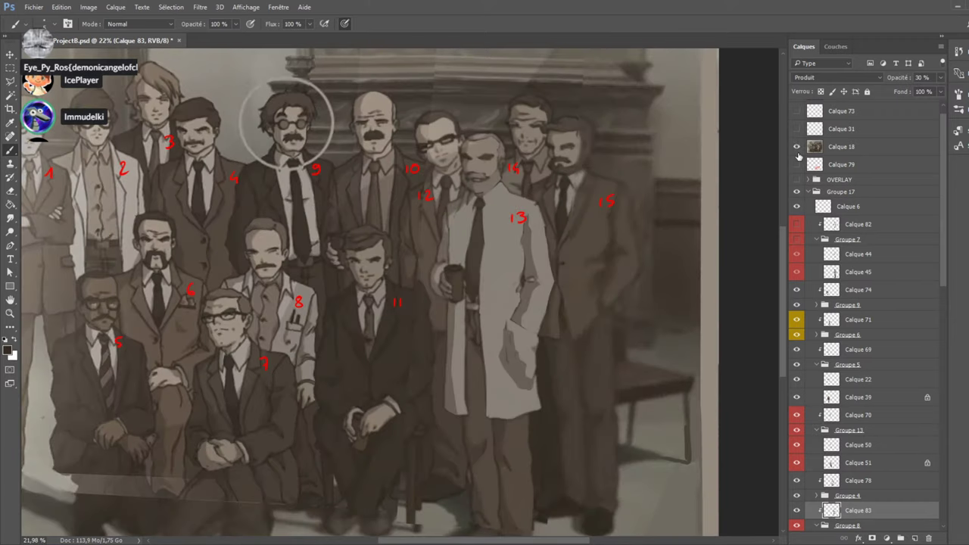
{"action": "left_click", "coordinate": [798, 153]}
{"action": "left_click", "coordinate": [798, 154]}
{"action": "left_click", "coordinate": [798, 153]}
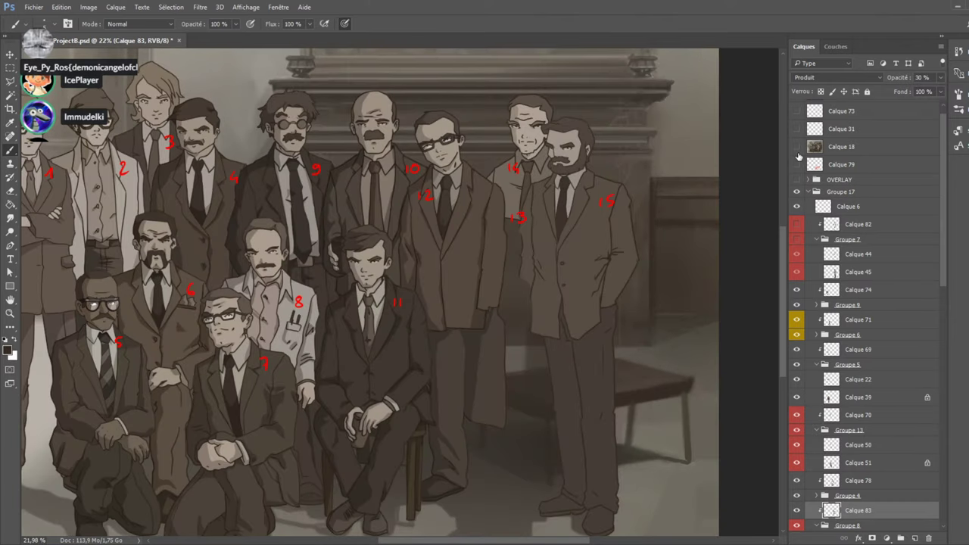
{"action": "left_click", "coordinate": [798, 155]}
{"action": "left_click", "coordinate": [799, 156]}
{"action": "left_click", "coordinate": [798, 155]}
{"action": "scroll", "coordinate": [375, 391], "scroll_direction": "up", "scroll_amount": 2}
{"action": "scroll", "coordinate": [386, 378], "scroll_direction": "down", "scroll_amount": 3}
{"action": "scroll", "coordinate": [426, 336], "scroll_direction": "up", "scroll_amount": 4}
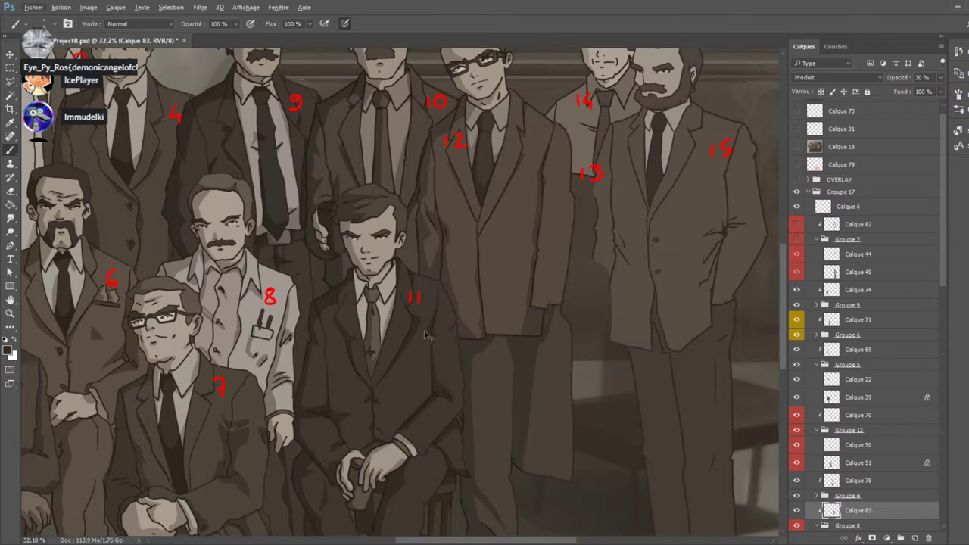
Select figure 11's shadow layer, Calque 78, and compare the whole portrait with Calque 18 by switching the reference on and off.
{"action": "left_click", "coordinate": [421, 327], "text": "ctrl"}
{"action": "key", "text": "e"}
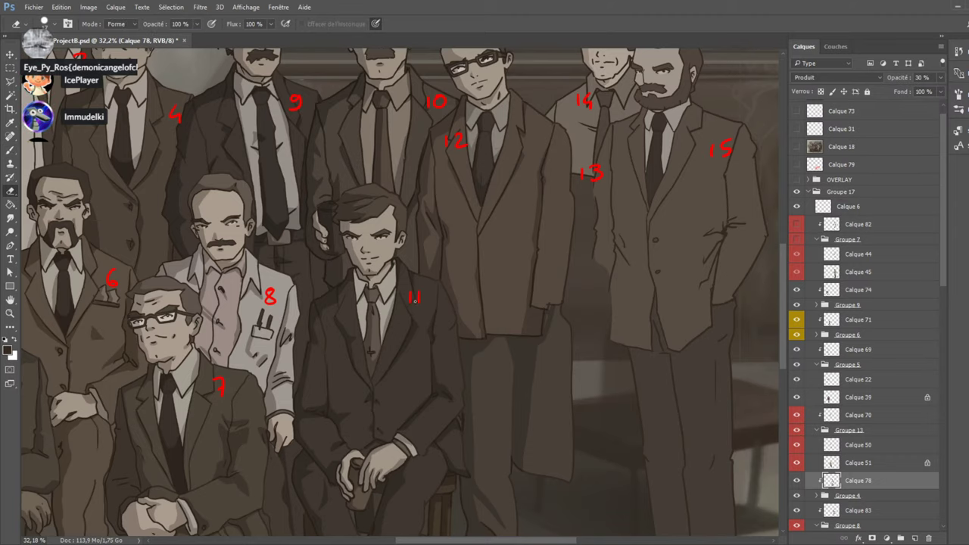
{"action": "key", "text": "ctrl+0"}
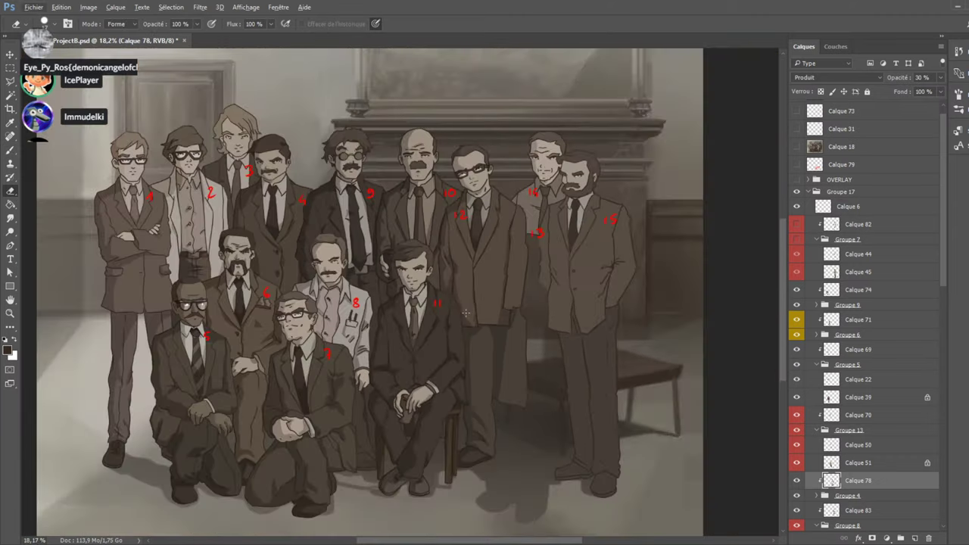
{"action": "left_click", "coordinate": [795, 146]}
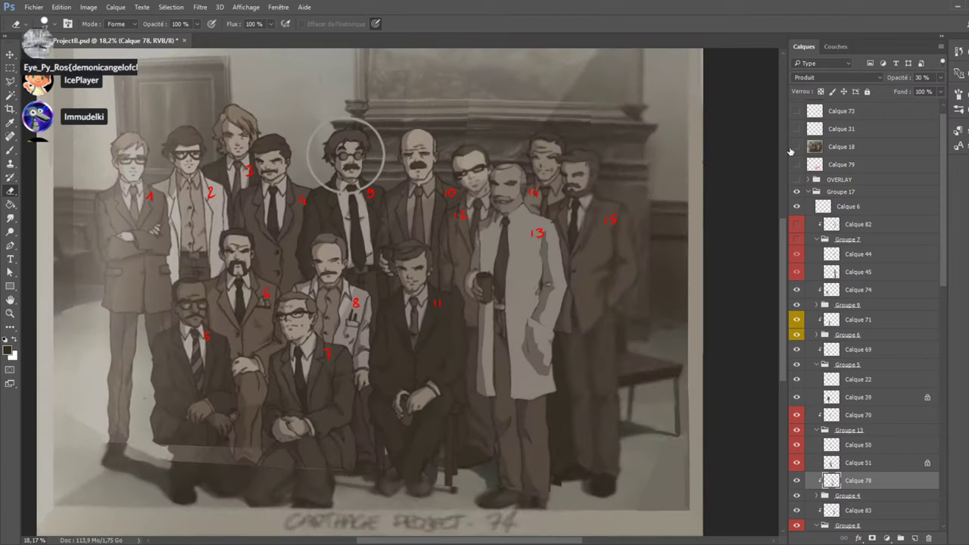
{"action": "left_click", "coordinate": [792, 147]}
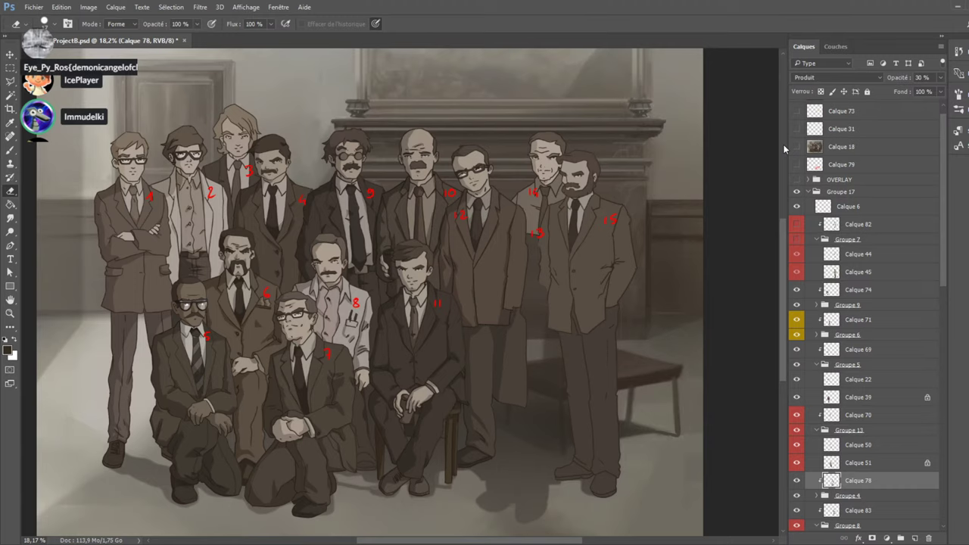
{"action": "left_click", "coordinate": [795, 149]}
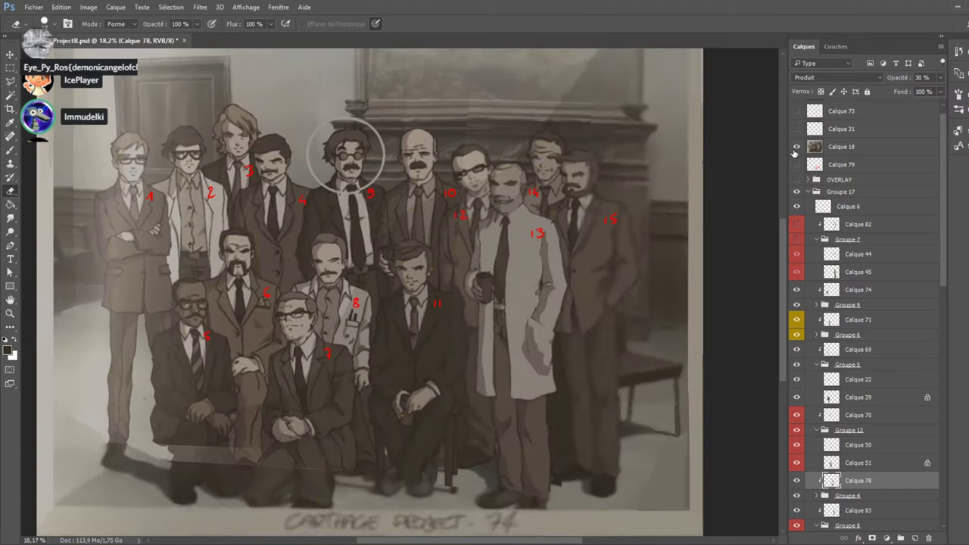
{"action": "left_click", "coordinate": [795, 150]}
{"action": "left_click", "coordinate": [795, 151]}
{"action": "left_click", "coordinate": [795, 151]}
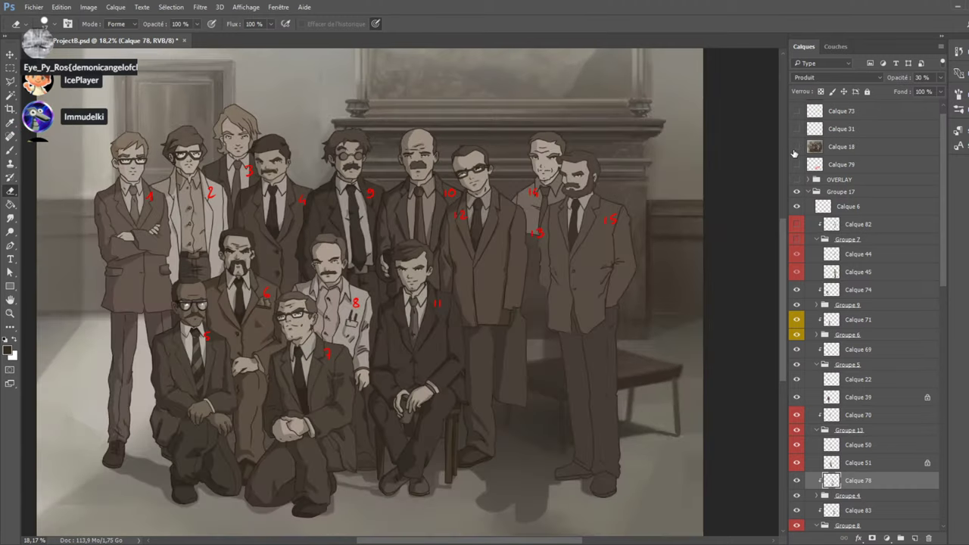
{"action": "left_click", "coordinate": [795, 150]}
{"action": "left_click", "coordinate": [795, 148]}
Make figure 13's Groupe 7 visible and check it against the reference on Calque 18.
{"action": "left_click", "coordinate": [798, 239]}
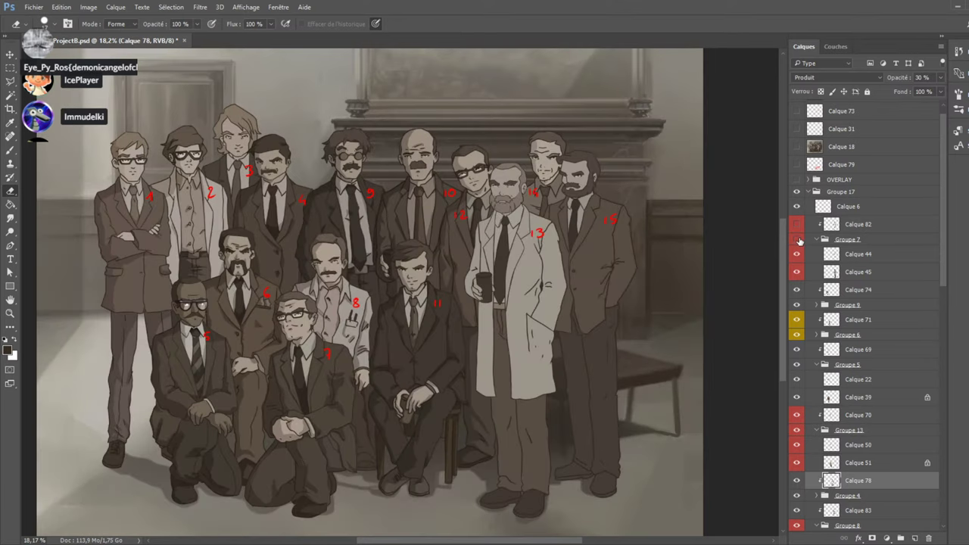
{"action": "left_click", "coordinate": [798, 240]}
{"action": "left_click", "coordinate": [796, 239]}
{"action": "left_click", "coordinate": [796, 145]}
{"action": "left_click", "coordinate": [795, 146]}
Check what Groupe 13, OVERLAY and Groupe 17 contribute to the portrait by switching the visibility of each one.
{"action": "left_click", "coordinate": [796, 429]}
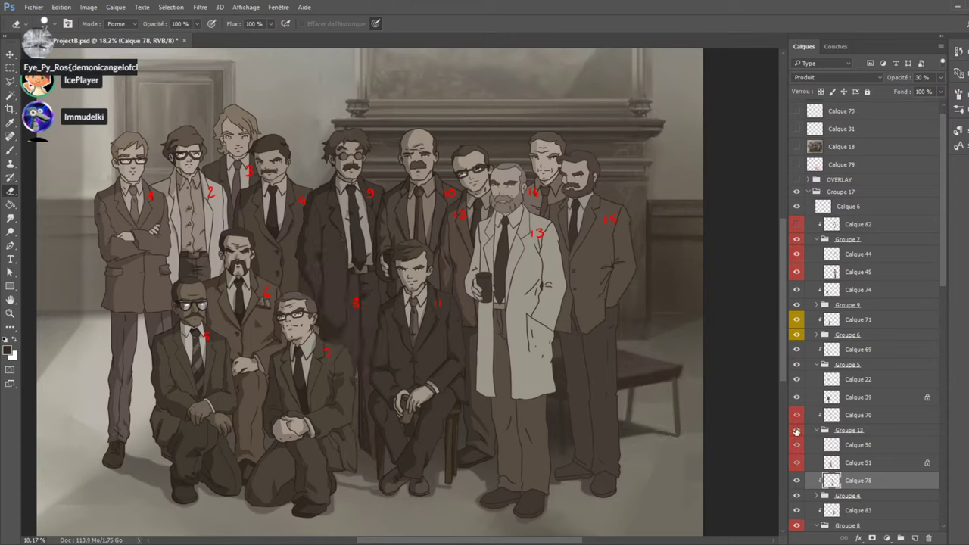
{"action": "left_click", "coordinate": [796, 429]}
{"action": "left_click", "coordinate": [797, 180]}
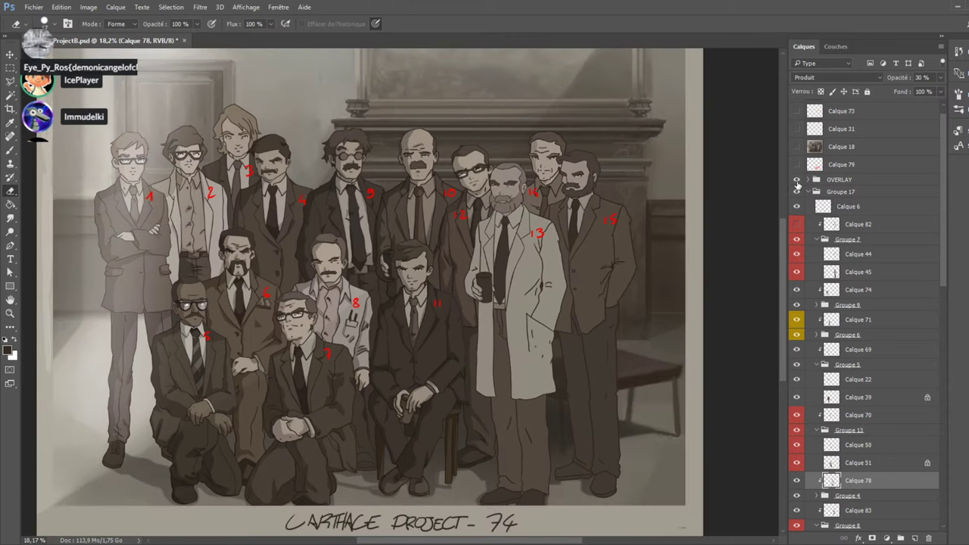
{"action": "left_click", "coordinate": [796, 180]}
{"action": "left_click", "coordinate": [796, 192]}
{"action": "left_click", "coordinate": [795, 192]}
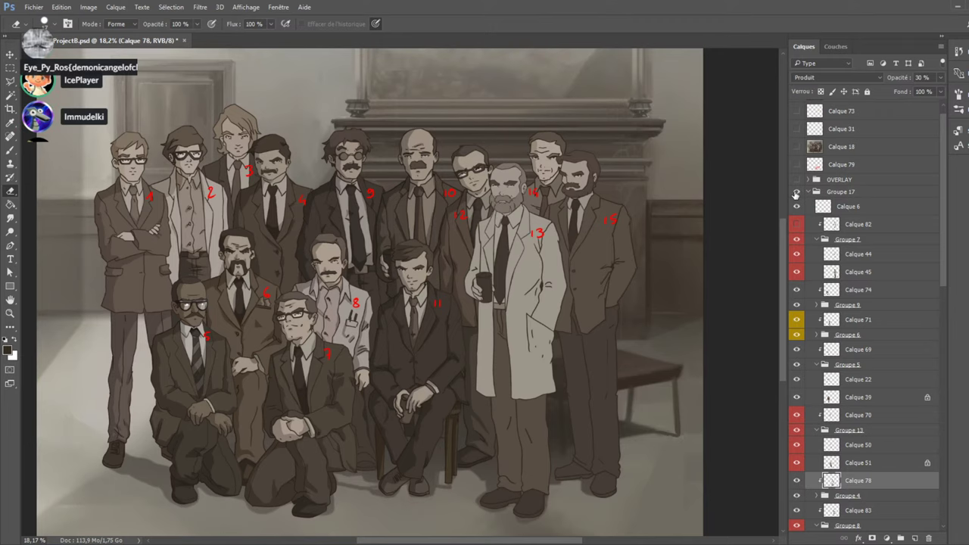
Fill a rectangular selection over the gap between figures 13 and 15 with a black-to-transparent gradient on new layer Calque 85.
{"action": "left_click", "coordinate": [915, 538]}
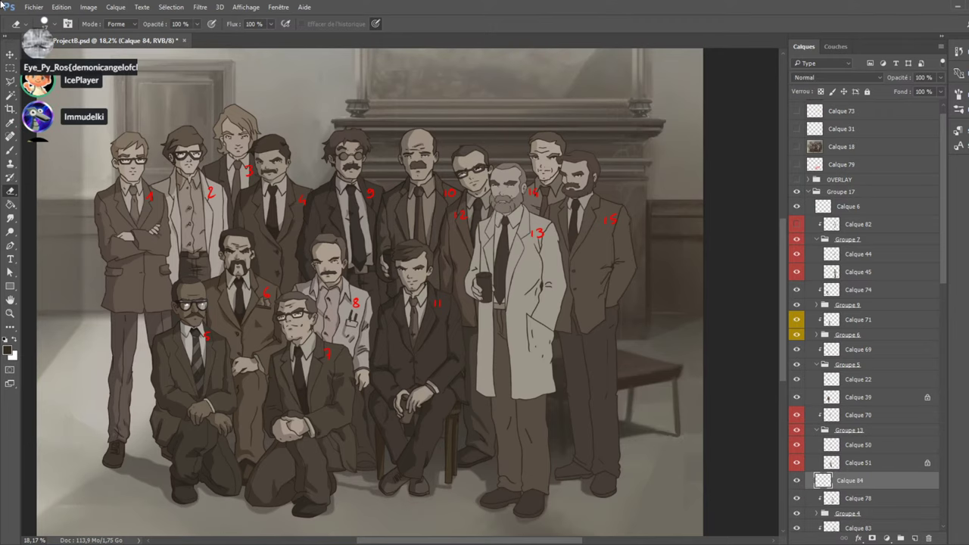
{"action": "left_click", "coordinate": [10, 67]}
{"action": "left_click_drag", "start_coordinate": [592, 309], "coordinate": [529, 449]}
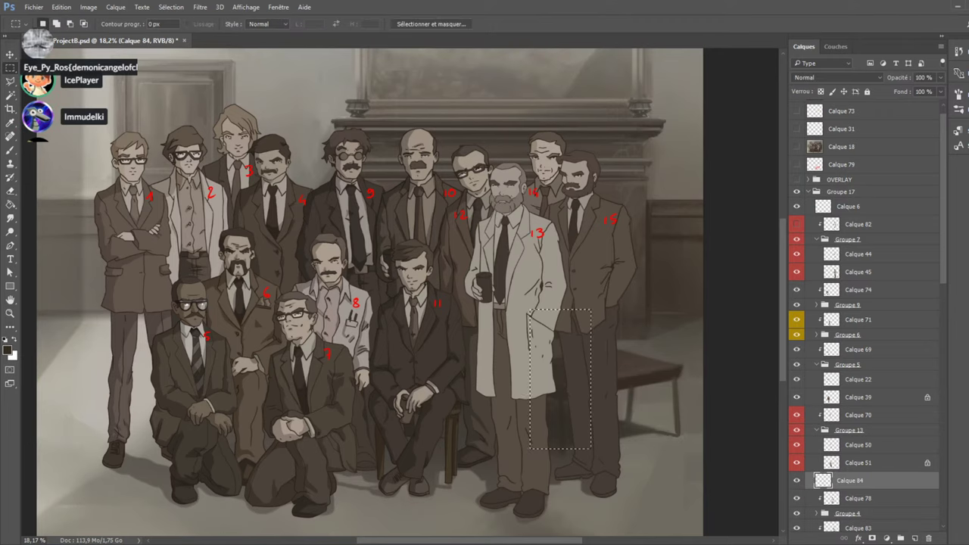
{"action": "left_click", "coordinate": [915, 538]}
{"action": "left_click", "coordinate": [10, 204]}
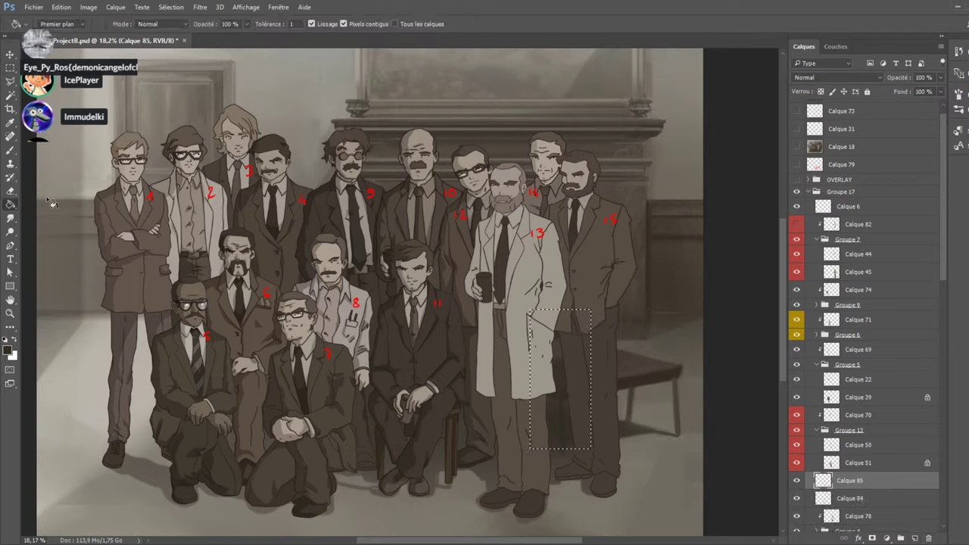
{"action": "left_click", "coordinate": [4, 339]}
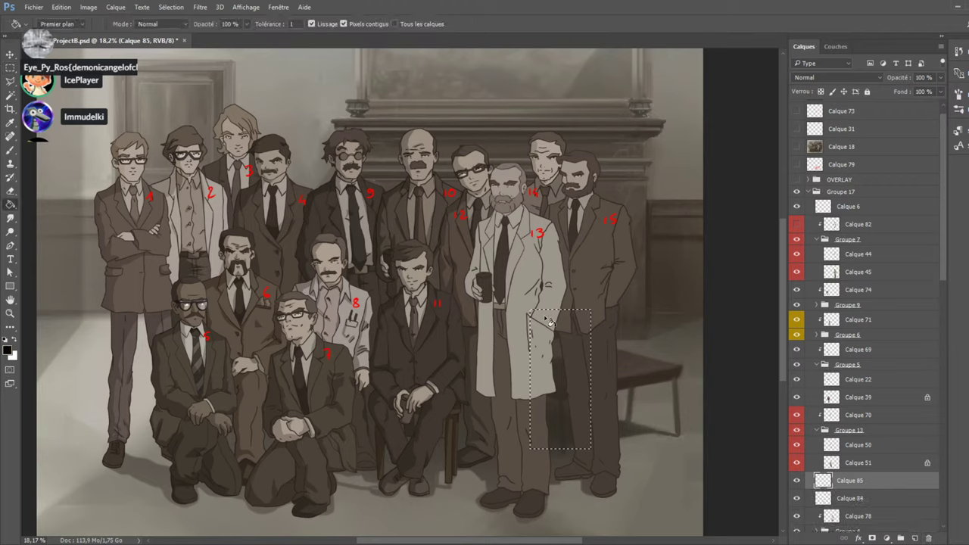
{"action": "key", "text": "shift+g"}
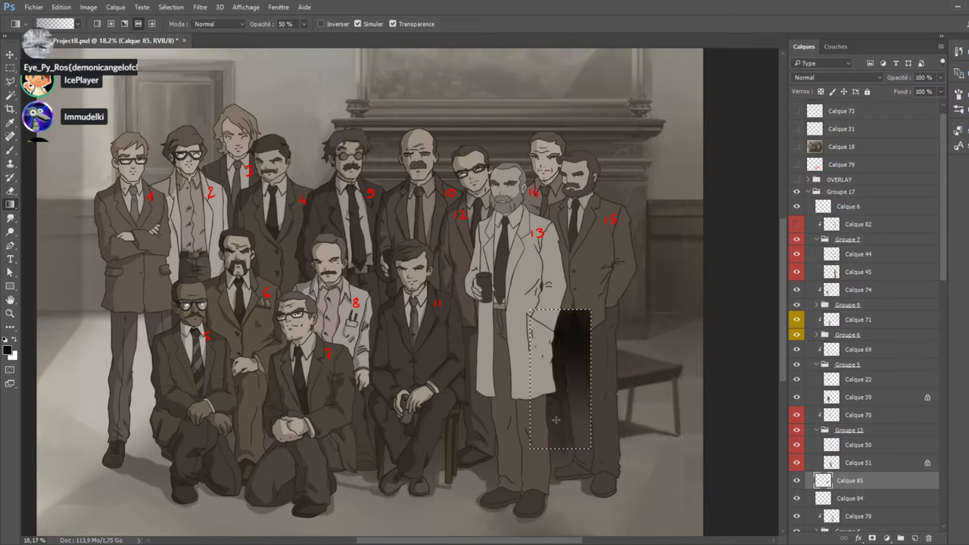
Collapse Groupe 8 and Groupe 16 and move Calque 85 into Groupe 15, directly beneath Calque 57.
{"action": "scroll", "coordinate": [839, 415], "scroll_direction": "down", "scroll_amount": 5}
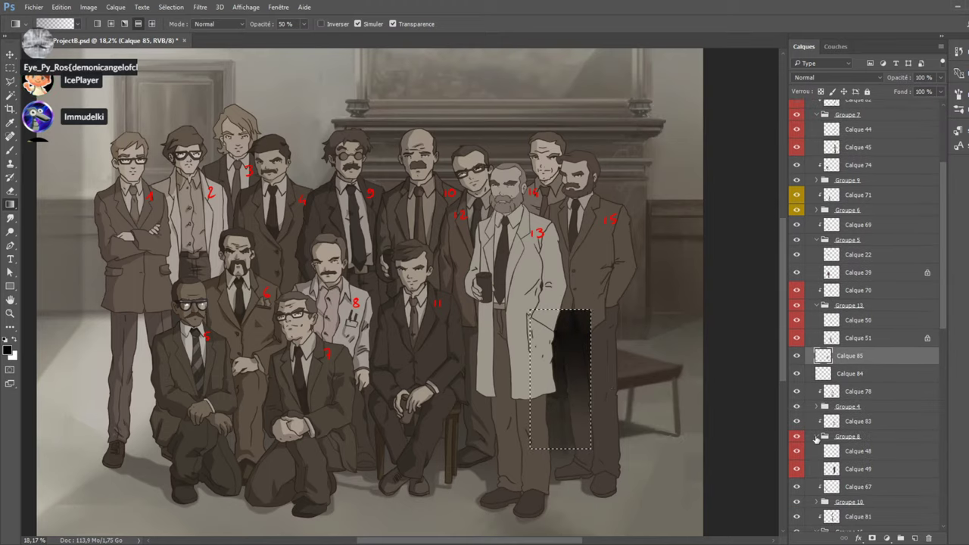
{"action": "scroll", "coordinate": [822, 428], "scroll_direction": "down", "scroll_amount": 3}
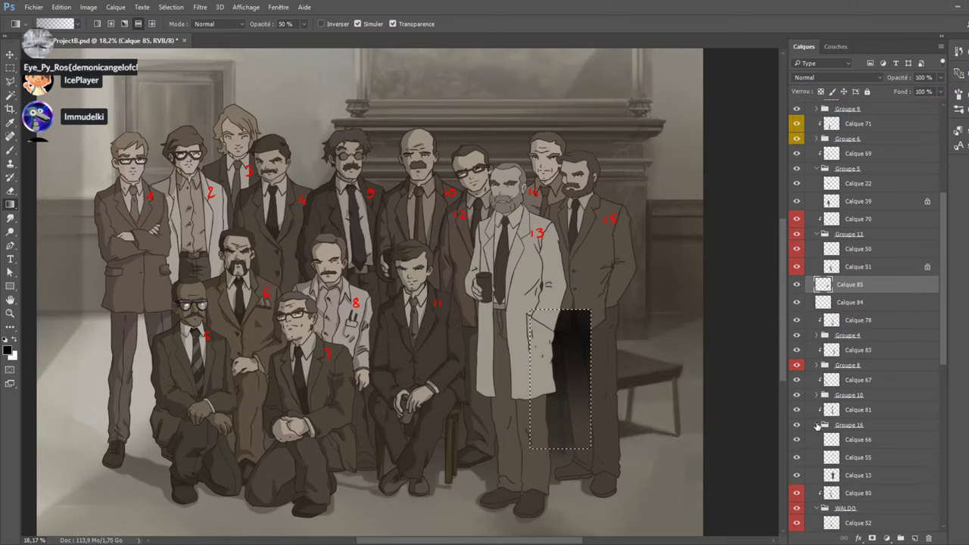
{"action": "left_click", "coordinate": [817, 425]}
{"action": "left_click_drag", "start_coordinate": [871, 293], "coordinate": [858, 435]}
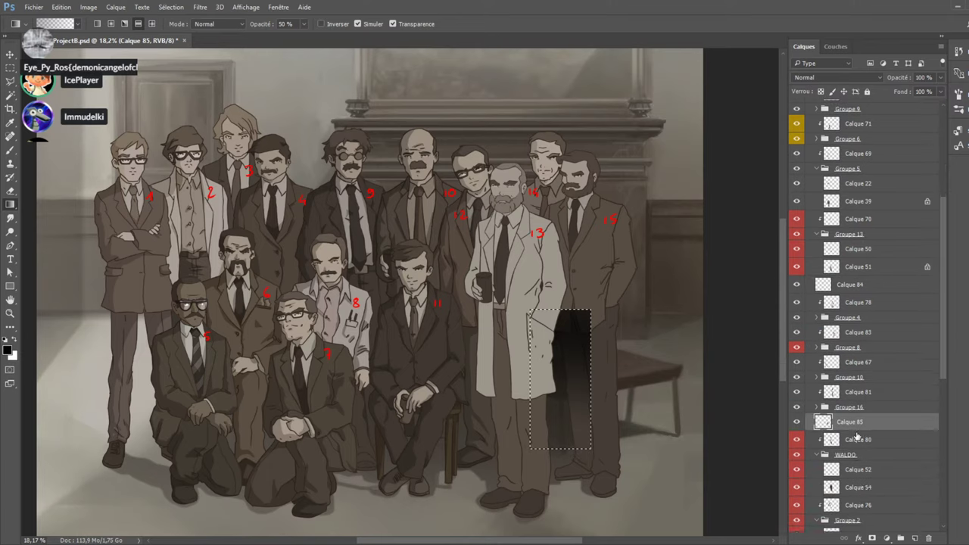
{"action": "scroll", "coordinate": [858, 434], "scroll_direction": "down", "scroll_amount": 10}
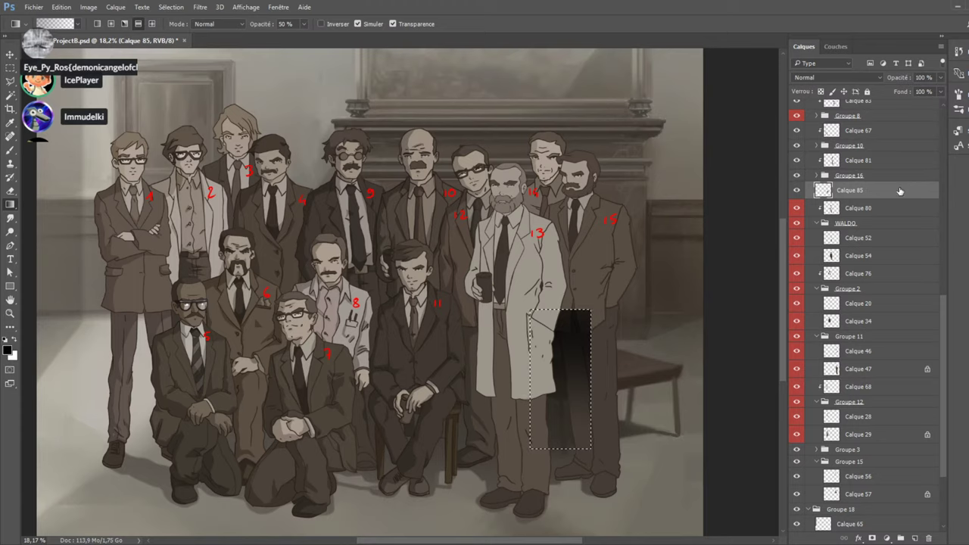
{"action": "left_click_drag", "start_coordinate": [900, 191], "coordinate": [915, 458]}
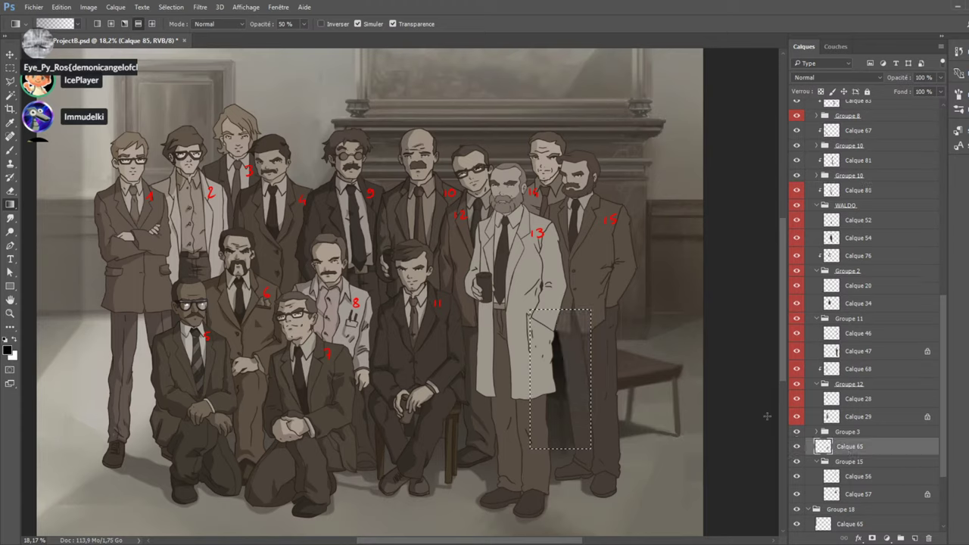
{"action": "key", "text": "alt+bracketleft"}
{"action": "key", "text": "alt+bracketleft"}
{"action": "key", "text": "alt+bracketleft"}
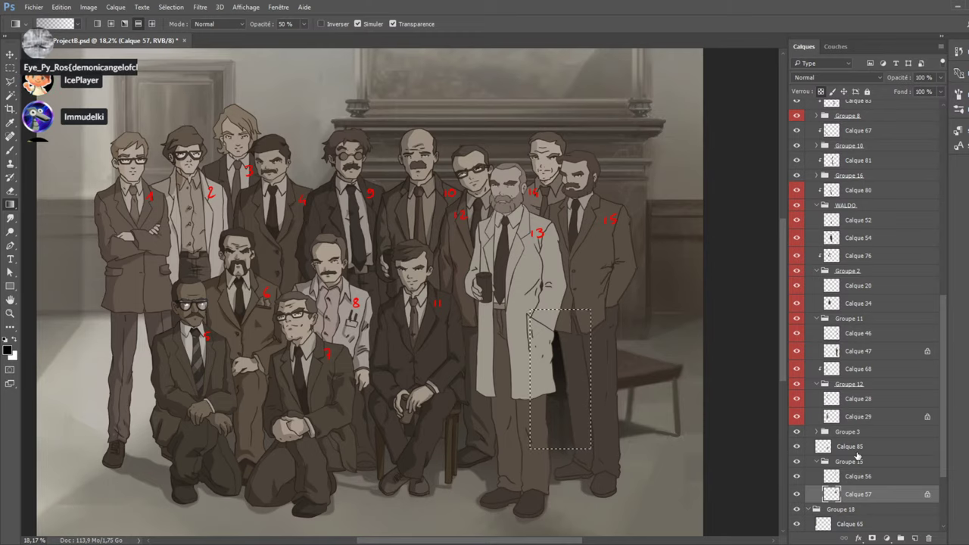
{"action": "left_click_drag", "start_coordinate": [858, 455], "coordinate": [868, 501]}
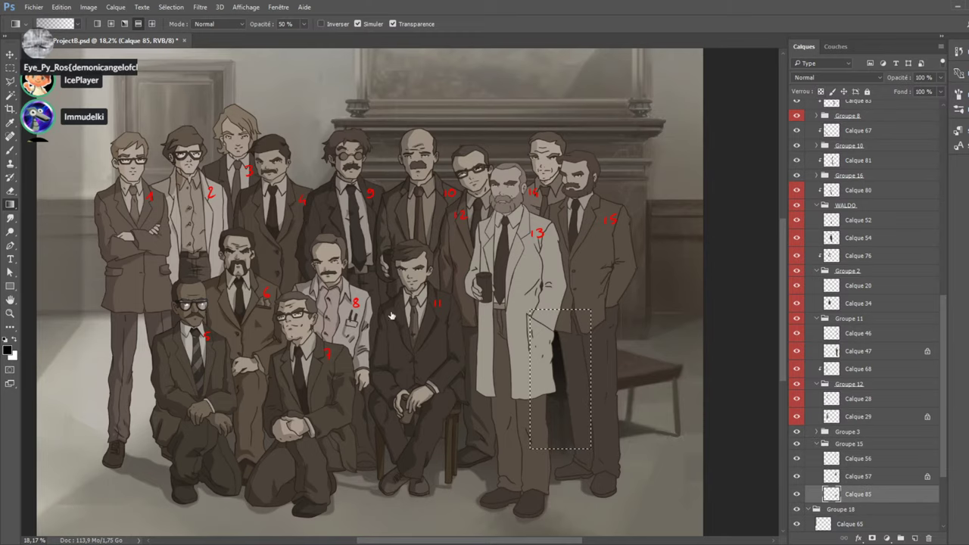
Clear the selection, lock Calque 85's transparent pixels and recolour its gradient dark brown.
{"action": "left_click", "coordinate": [10, 67]}
{"action": "scroll", "coordinate": [270, 150], "scroll_direction": "down", "scroll_amount": 3}
{"action": "scroll", "coordinate": [270, 151], "scroll_direction": "up", "scroll_amount": 2}
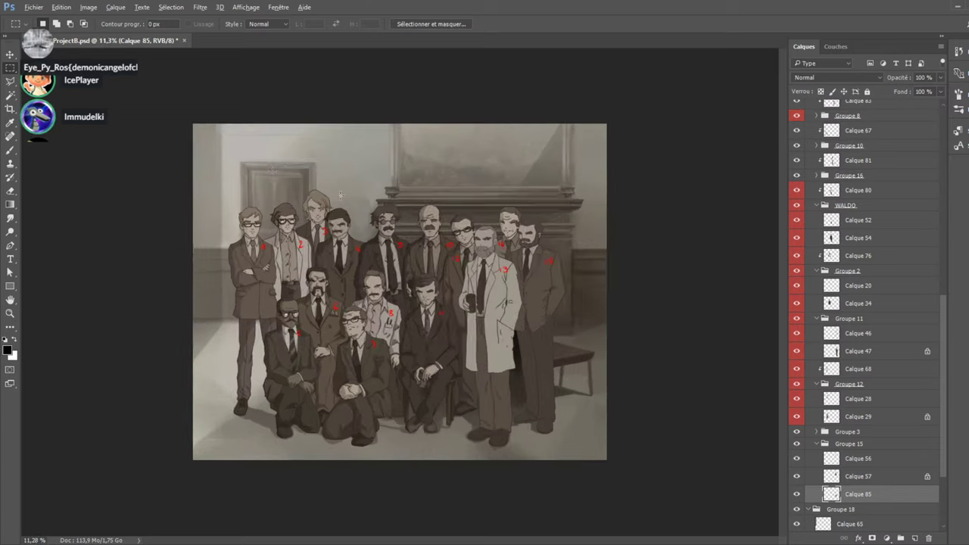
{"action": "left_click", "coordinate": [9, 286]}
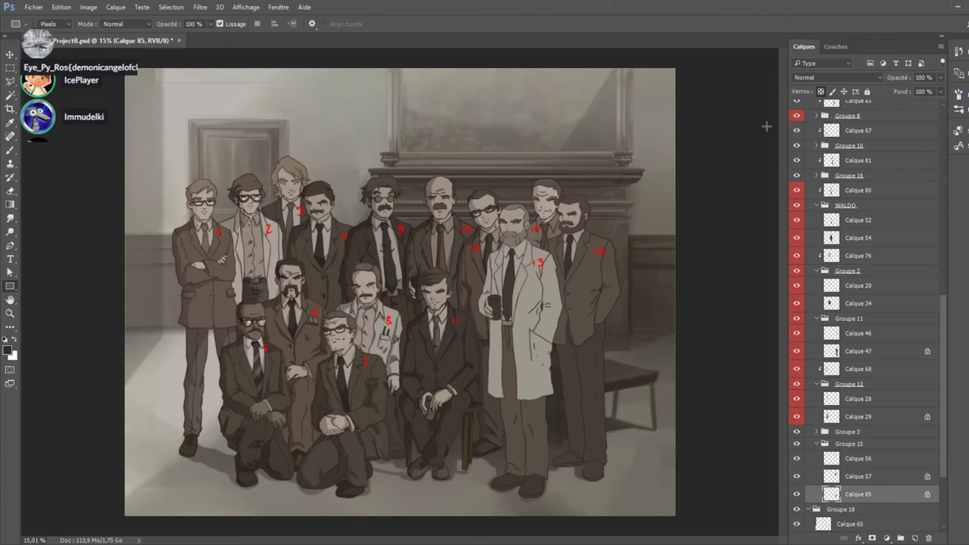
{"action": "scroll", "coordinate": [455, 333], "scroll_direction": "up", "scroll_amount": 1}
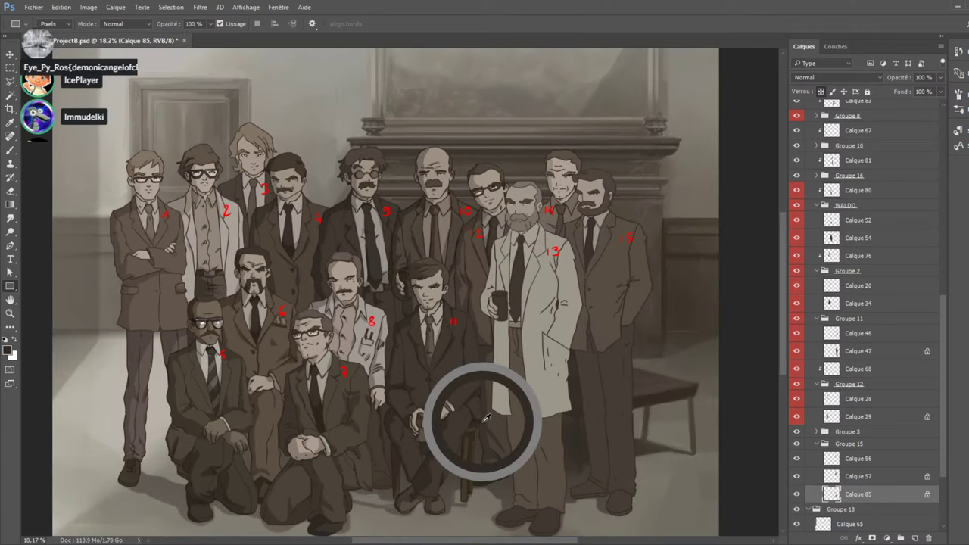
{"action": "scroll", "coordinate": [352, 445], "scroll_direction": "down", "scroll_amount": 3}
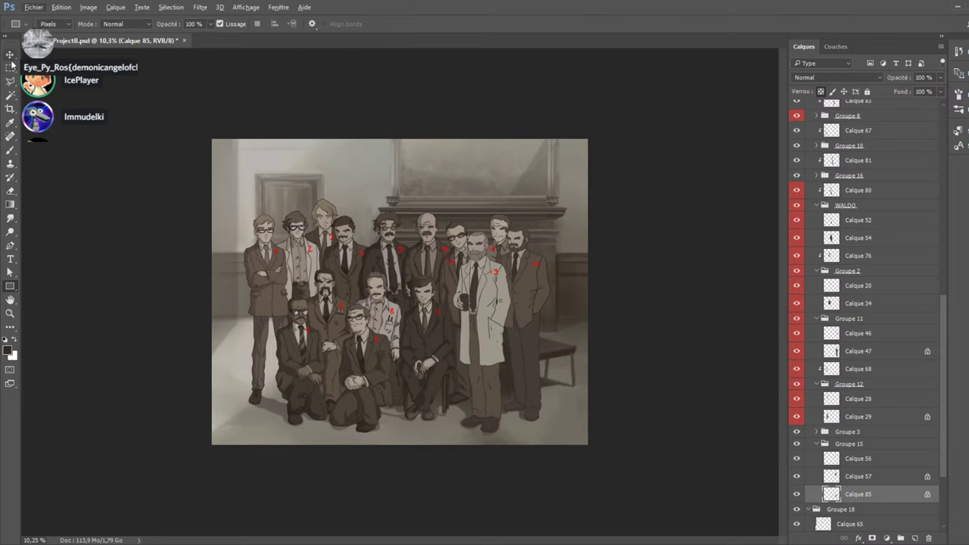
{"action": "left_click", "coordinate": [10, 204]}
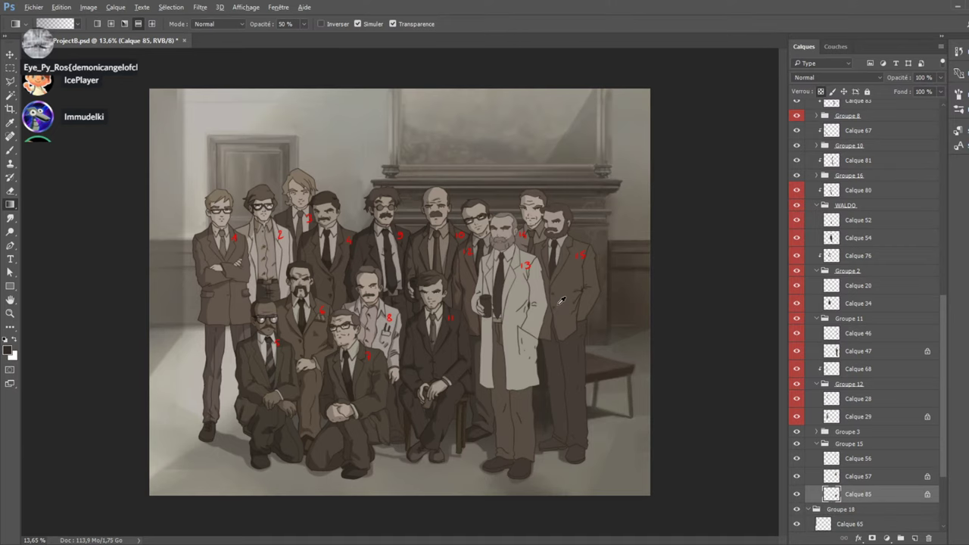
Hide figure 13 by switching off Groupe 7 and its clipped shading layer Calque 82, and collapse the group.
{"action": "scroll", "coordinate": [561, 302], "scroll_direction": "up", "scroll_amount": 3}
{"action": "left_click", "coordinate": [10, 74]}
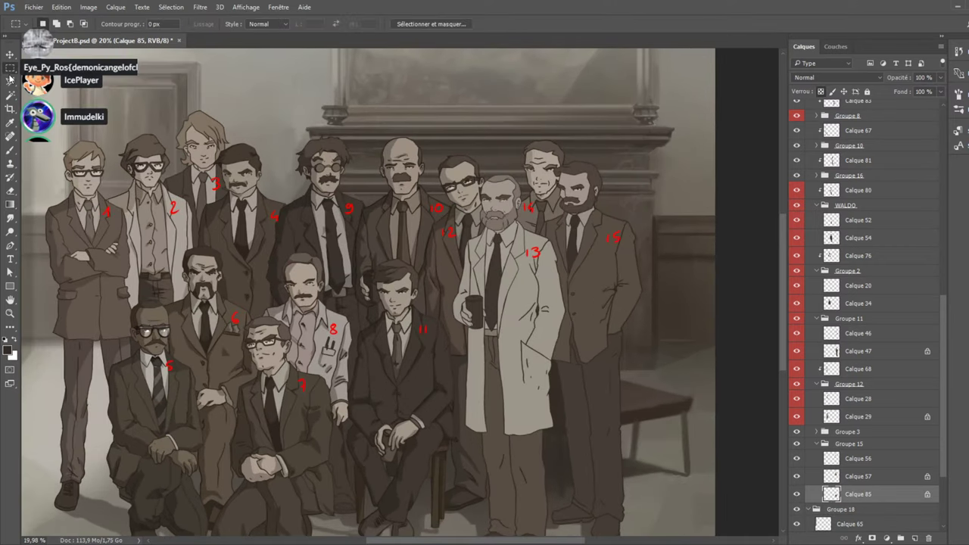
{"action": "scroll", "coordinate": [450, 266], "scroll_direction": "up", "scroll_amount": 2}
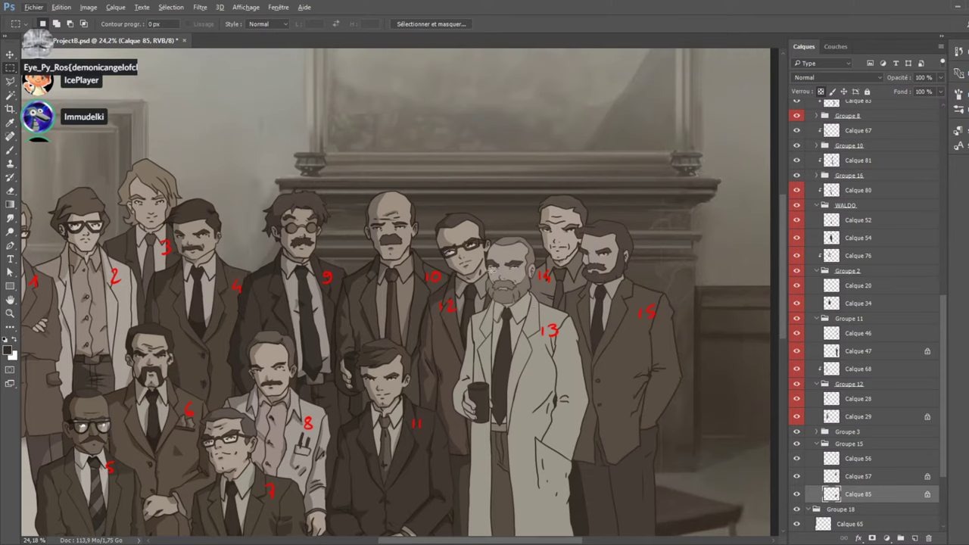
{"action": "left_click", "coordinate": [548, 331], "text": "ctrl"}
{"action": "scroll", "coordinate": [799, 174], "scroll_direction": "up", "scroll_amount": 2}
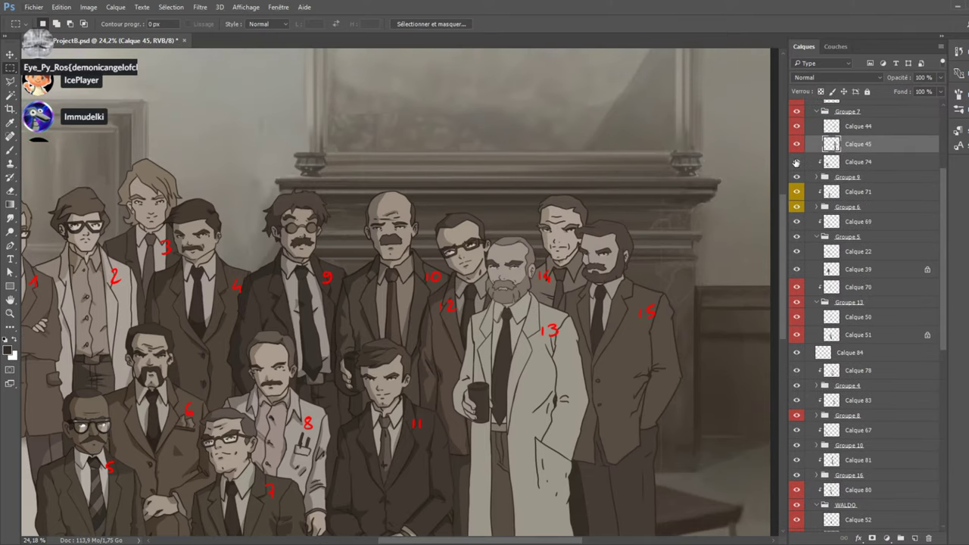
{"action": "scroll", "coordinate": [800, 136], "scroll_direction": "up", "scroll_amount": 2}
{"action": "left_click", "coordinate": [796, 133]}
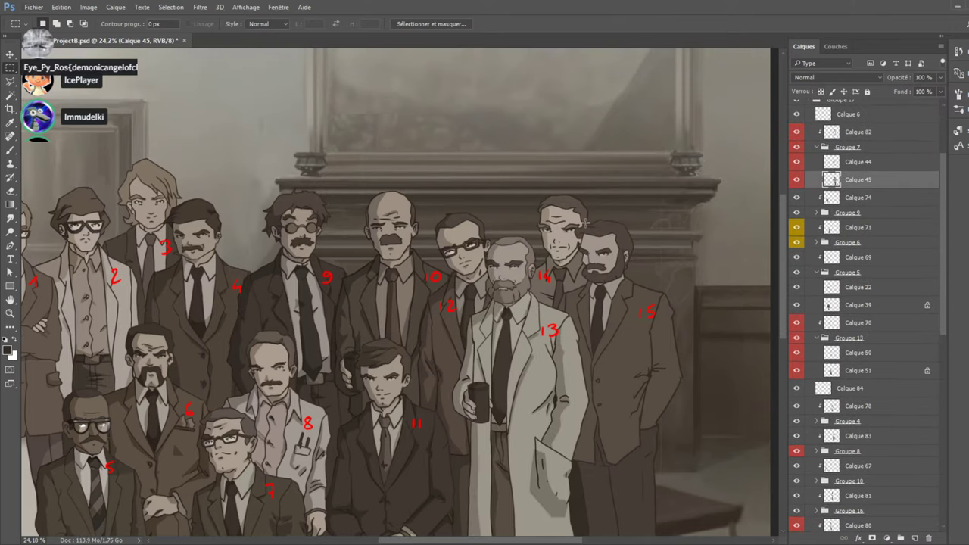
{"action": "scroll", "coordinate": [804, 324], "scroll_direction": "up", "scroll_amount": 3}
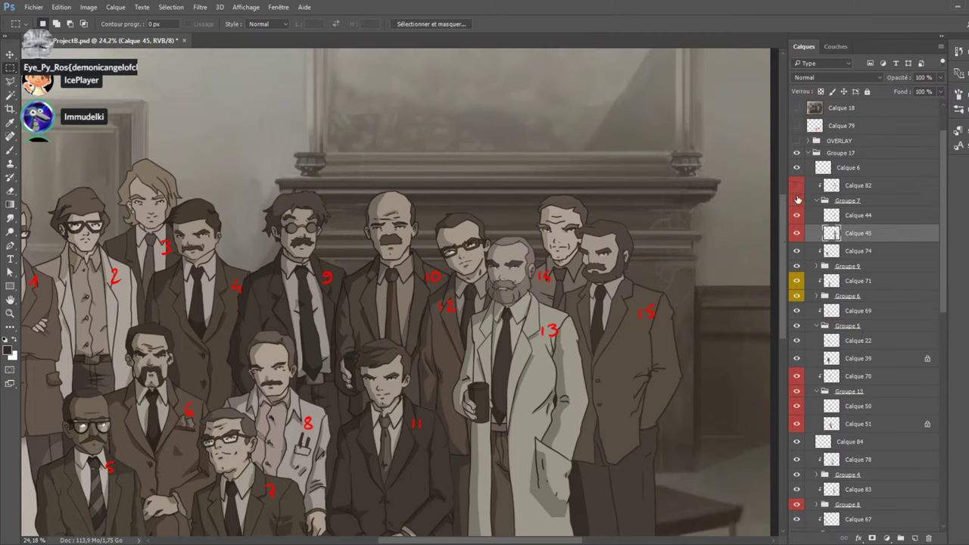
{"action": "left_click", "coordinate": [797, 200]}
{"action": "left_click", "coordinate": [813, 203]}
{"action": "left_click", "coordinate": [816, 200]}
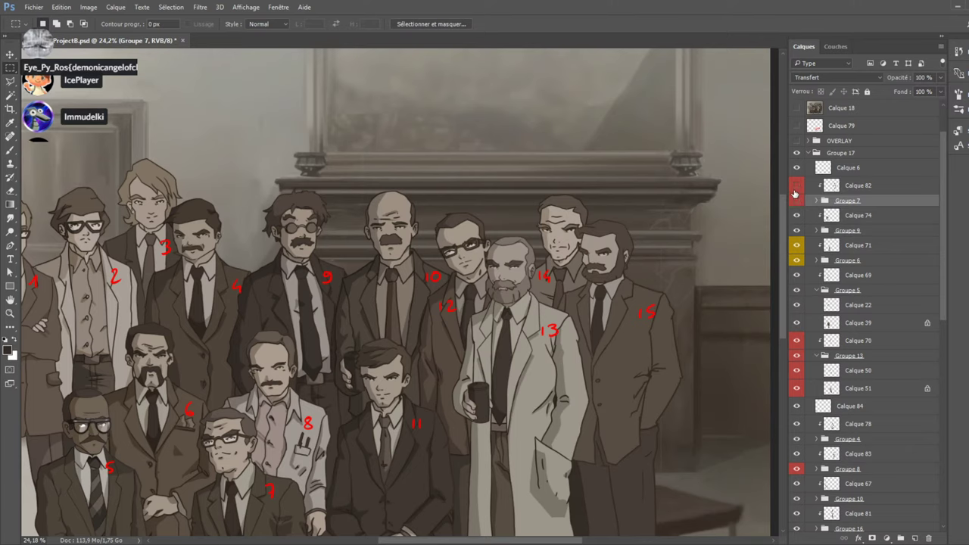
{"action": "left_click", "coordinate": [796, 199]}
{"action": "scroll", "coordinate": [533, 304], "scroll_direction": "up", "scroll_amount": 5}
Save the document and refill figure 14's face on Calque 57 with a skin tone sampled from the portrait.
{"action": "left_click", "coordinate": [553, 279], "text": "ctrl"}
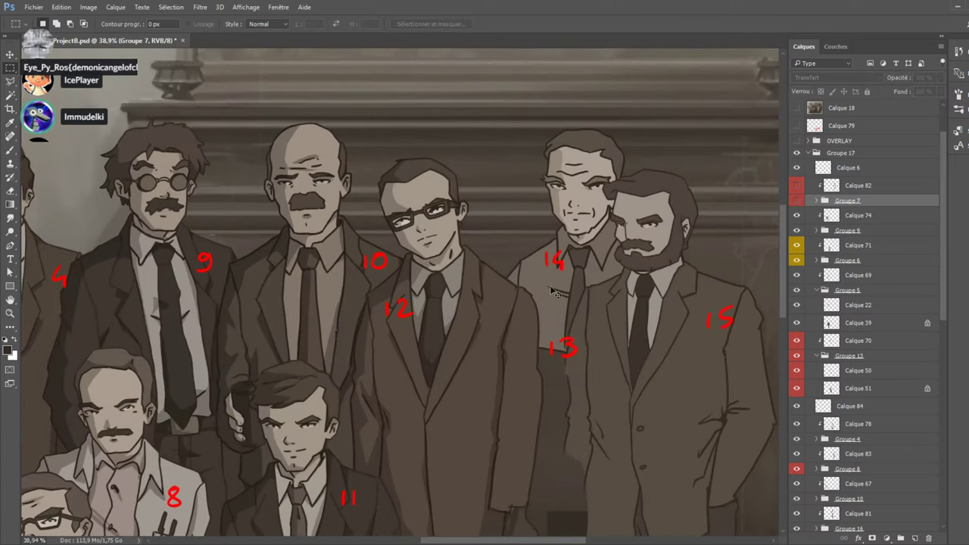
{"action": "left_click", "coordinate": [796, 522]}
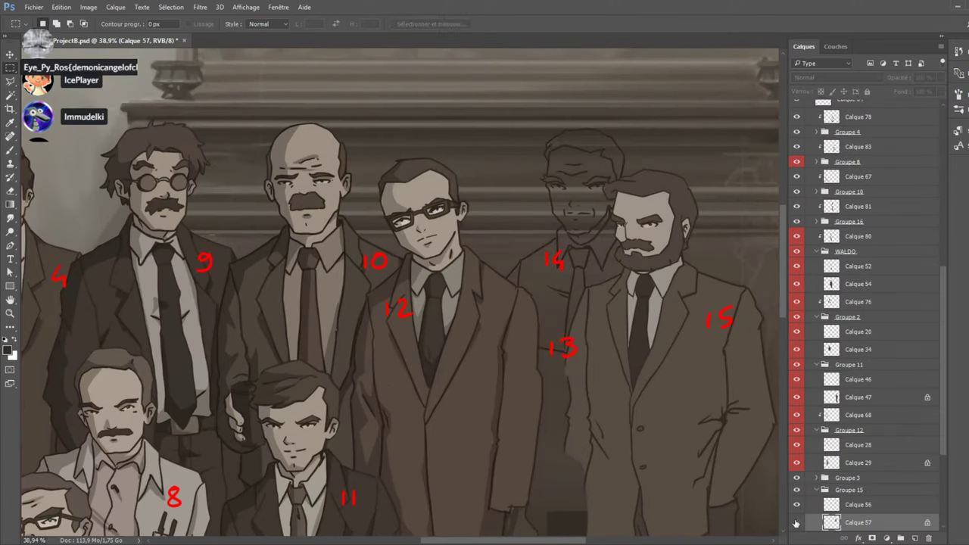
{"action": "left_click", "coordinate": [796, 523]}
{"action": "left_click", "coordinate": [11, 205]}
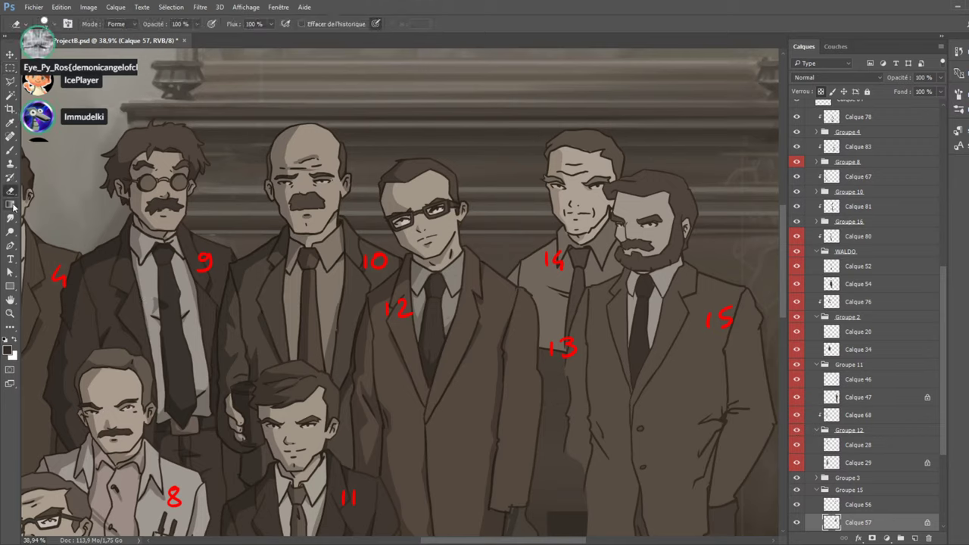
{"action": "left_click", "coordinate": [41, 209]}
{"action": "key", "text": "ctrl+s"}
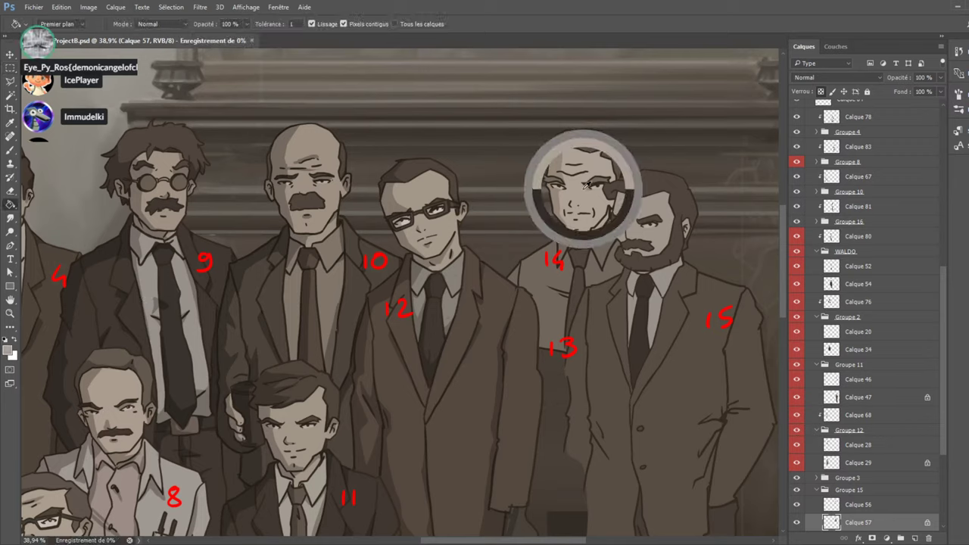
{"action": "left_click", "coordinate": [584, 188]}
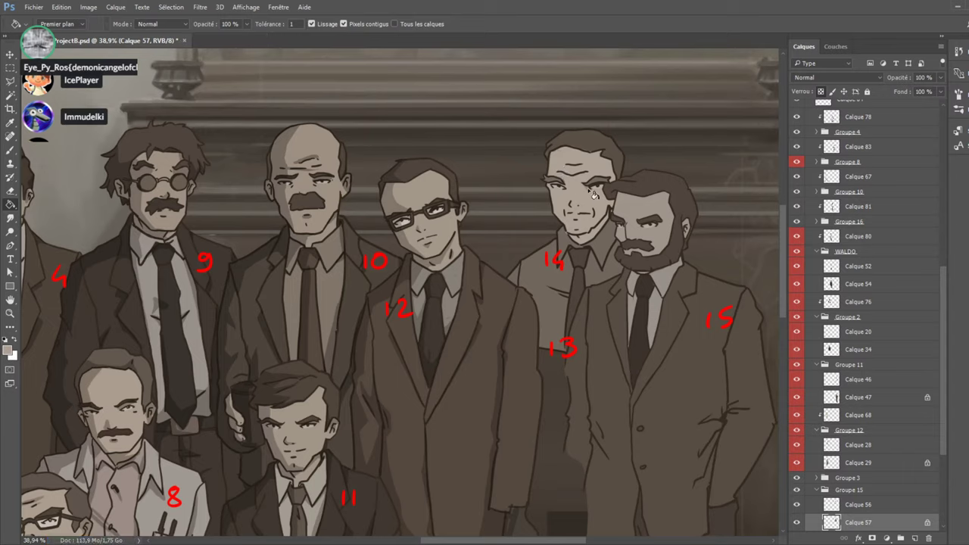
Add a new layer directly above Groupe 15 and clip it to that group for figure 14's shading.
{"action": "left_click", "coordinate": [854, 491]}
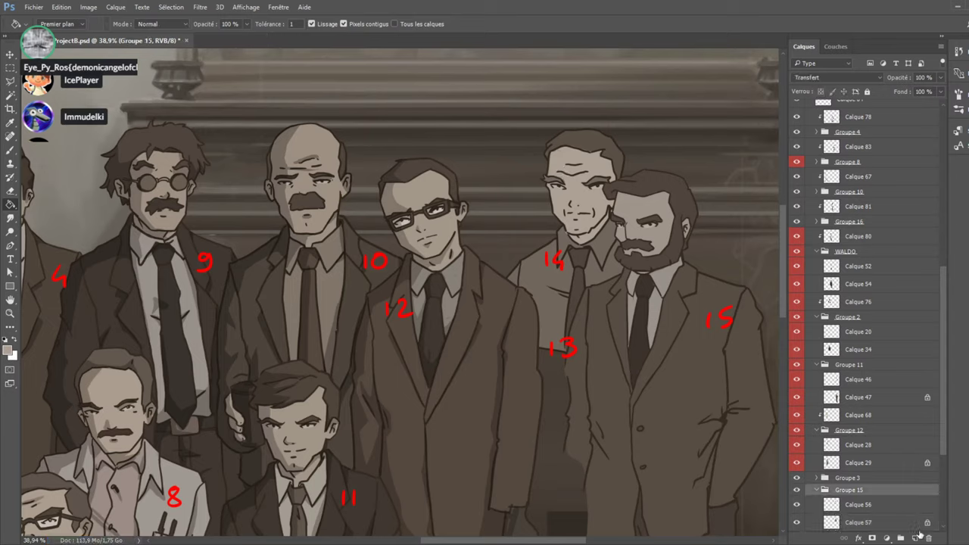
{"action": "left_click", "coordinate": [917, 529]}
{"action": "scroll", "coordinate": [890, 521], "scroll_direction": "down", "scroll_amount": 1}
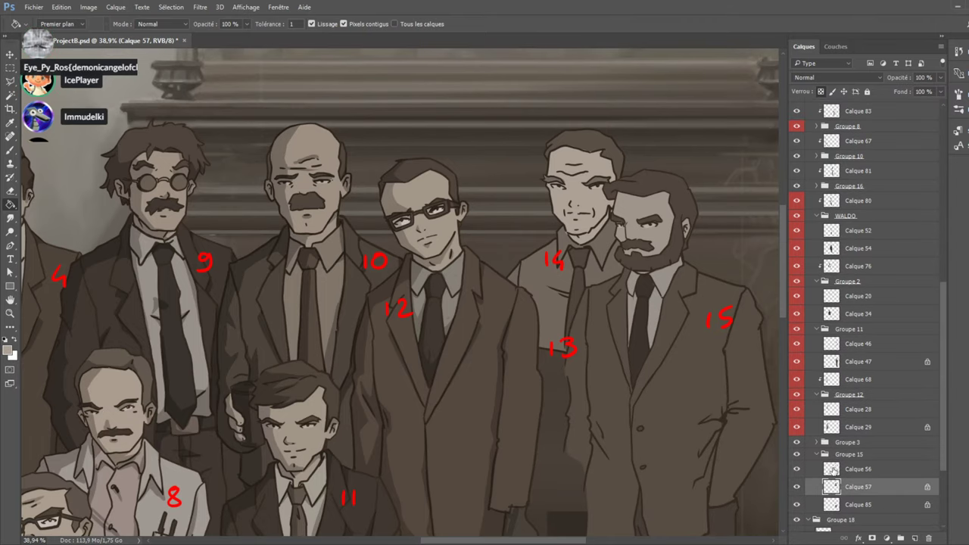
{"action": "left_click", "coordinate": [807, 469]}
{"action": "left_click", "coordinate": [799, 470]}
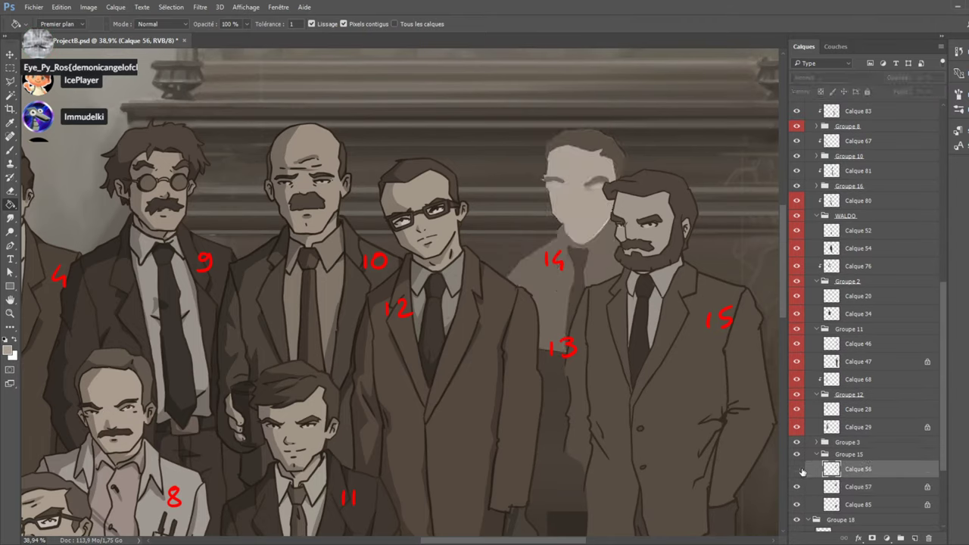
{"action": "left_click", "coordinate": [797, 469]}
{"action": "left_click", "coordinate": [855, 454]}
{"action": "left_click", "coordinate": [915, 538]}
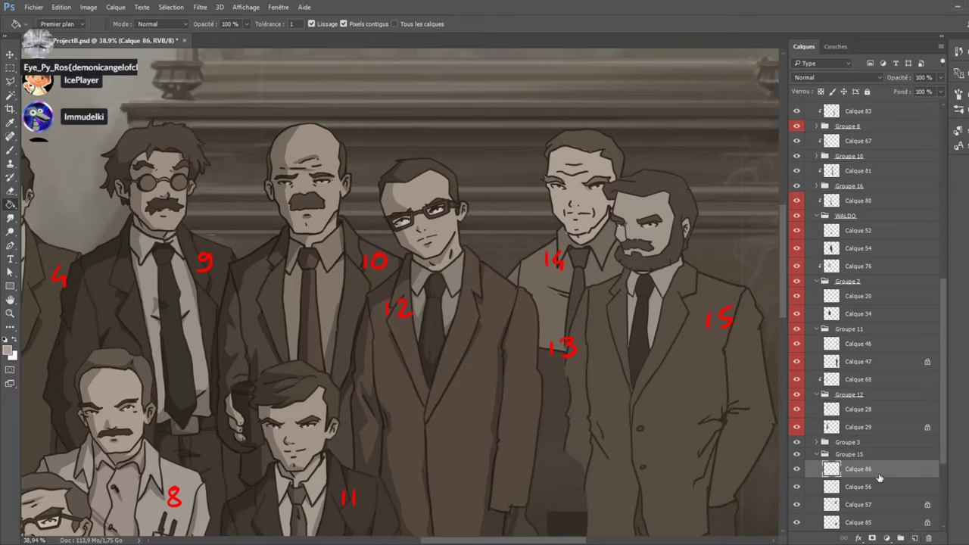
{"action": "left_click_drag", "start_coordinate": [879, 478], "coordinate": [891, 456]}
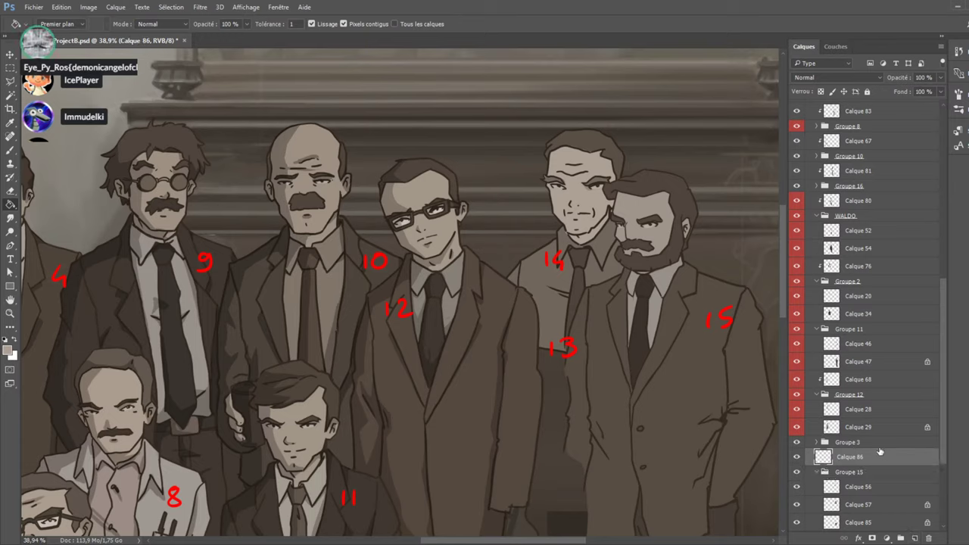
Hide figure 12 by switching off Groupe 8 and its clipped shading layer Calque 83, and collapse the group.
{"action": "left_click", "coordinate": [10, 67]}
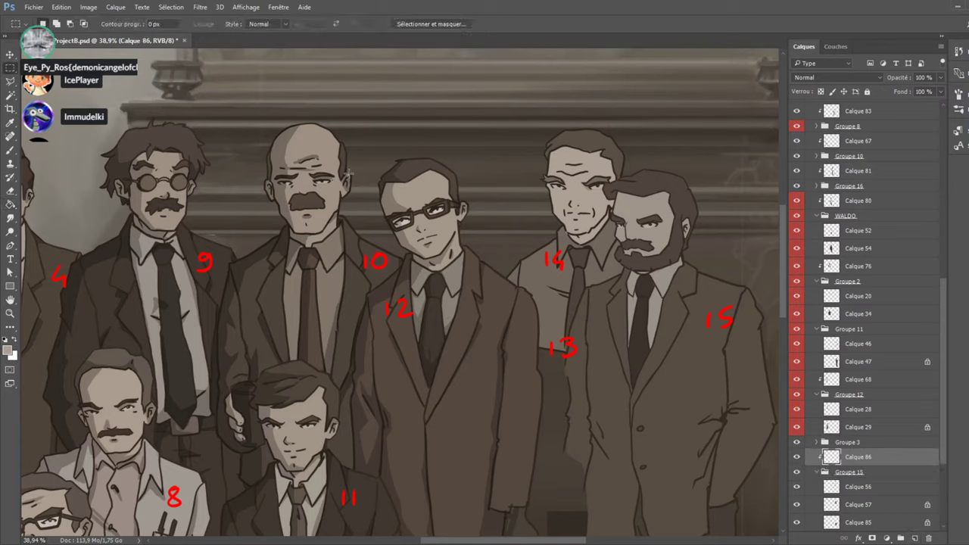
{"action": "left_click", "coordinate": [405, 195], "text": "ctrl"}
{"action": "left_click", "coordinate": [797, 113]}
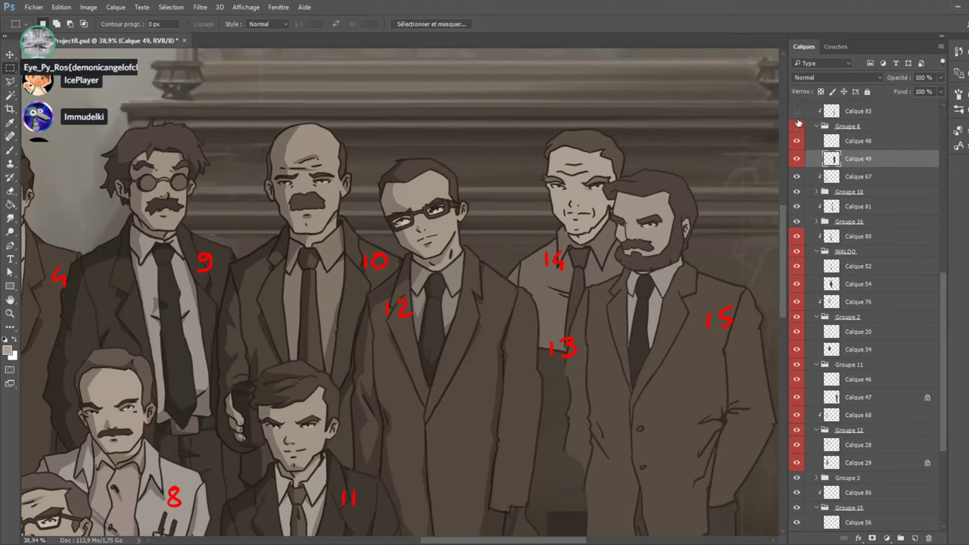
{"action": "left_click", "coordinate": [796, 126]}
{"action": "left_click", "coordinate": [809, 126]}
{"action": "left_click", "coordinate": [818, 126]}
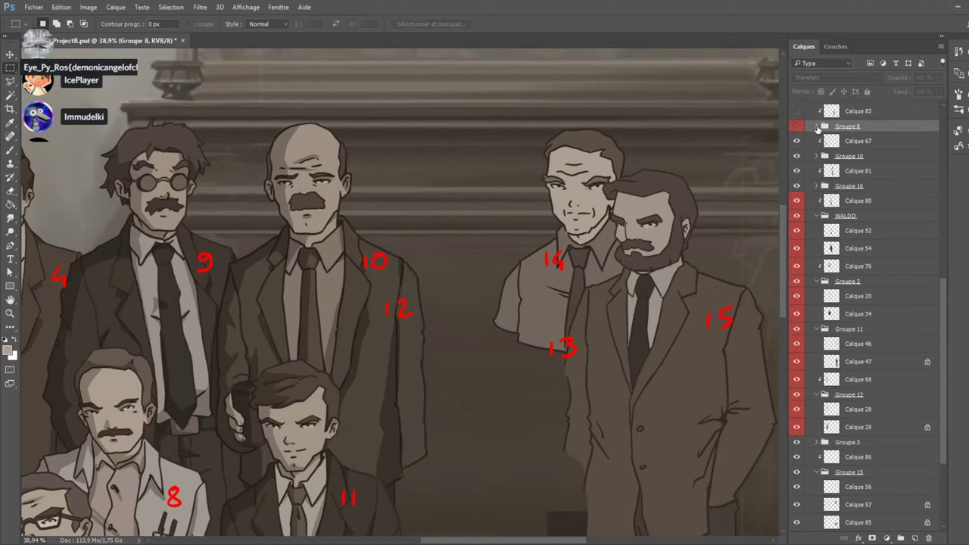
Collapse Groupe 2 and Groupe 11, and hide figure 15's Groupe 11 to expose figure 14.
{"action": "left_click", "coordinate": [809, 359]}
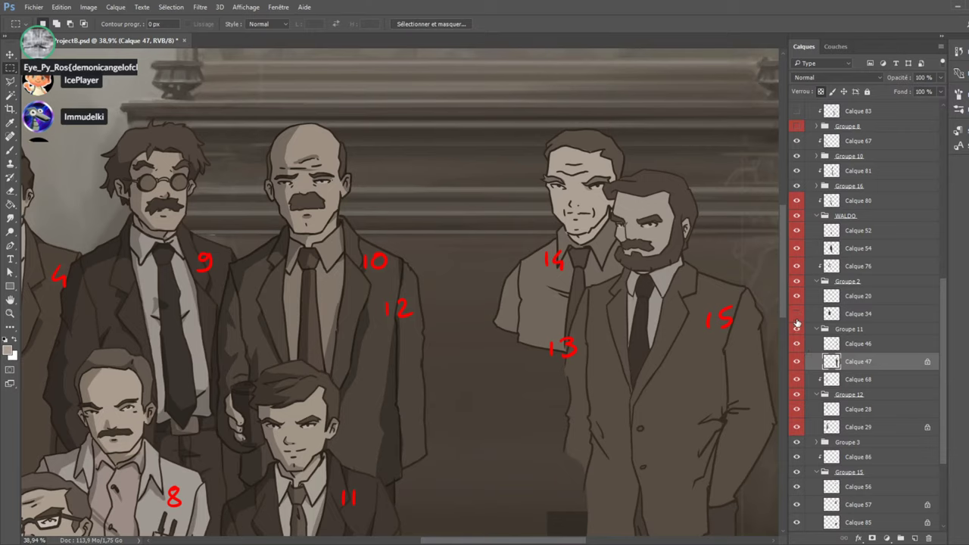
{"action": "left_click", "coordinate": [796, 313]}
{"action": "left_click", "coordinate": [838, 316]}
{"action": "scroll", "coordinate": [749, 315], "scroll_direction": "down", "scroll_amount": 2}
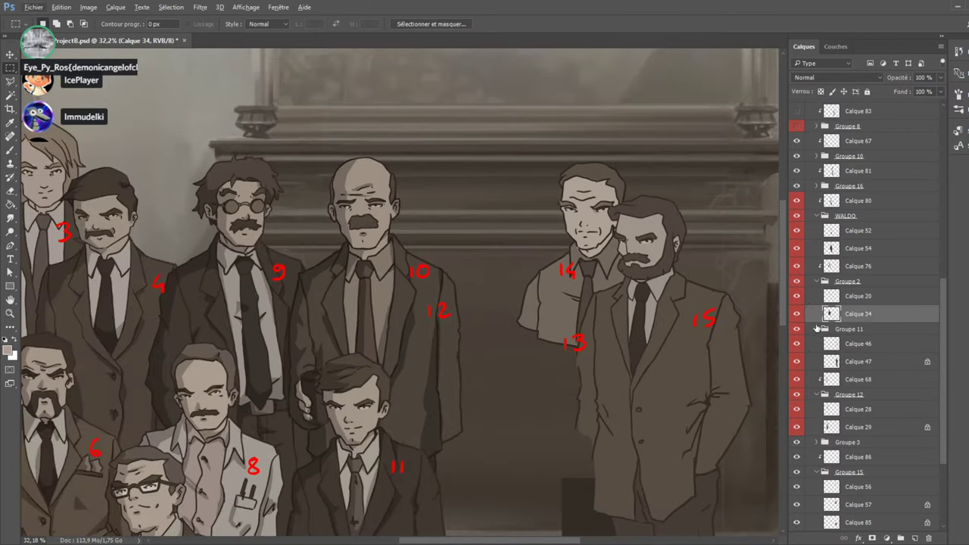
{"action": "left_click", "coordinate": [824, 330]}
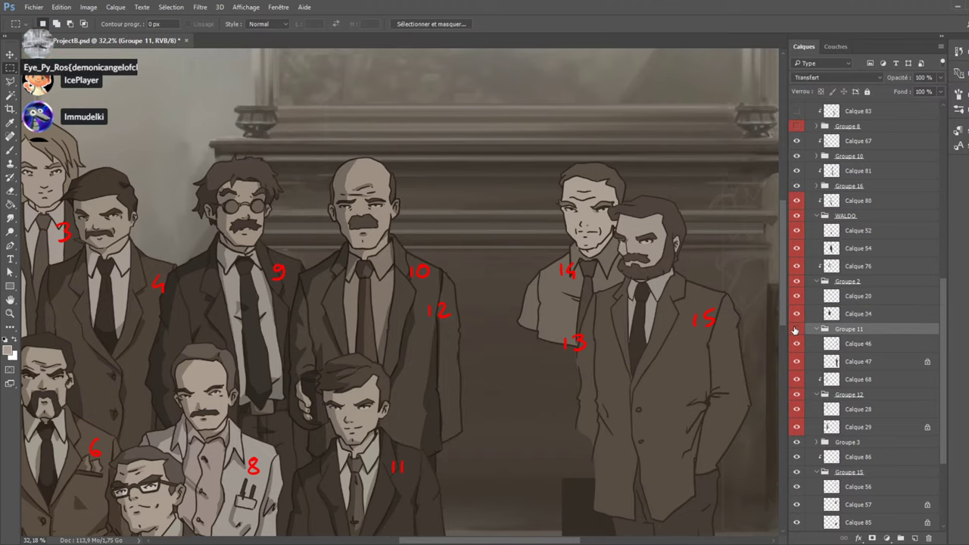
{"action": "left_click", "coordinate": [796, 331]}
{"action": "left_click", "coordinate": [795, 331]}
{"action": "left_click", "coordinate": [816, 330]}
{"action": "left_click", "coordinate": [817, 281]}
{"action": "left_click", "coordinate": [816, 323]}
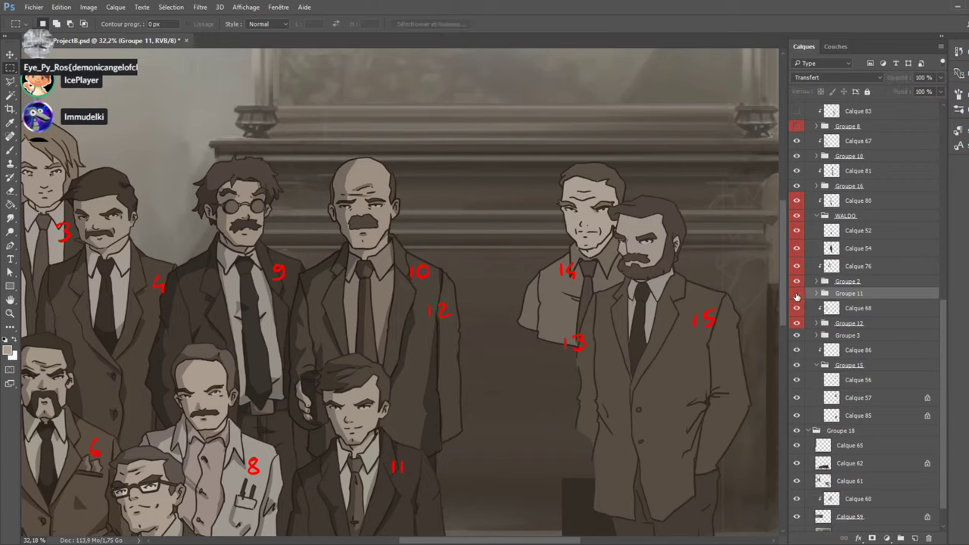
{"action": "left_click", "coordinate": [796, 293]}
Select figure 14's base colour layer Calque 57 and unlock its transparent pixels.
{"action": "scroll", "coordinate": [594, 274], "scroll_direction": "up", "scroll_amount": 3}
{"action": "left_click", "coordinate": [633, 286], "text": "ctrl"}
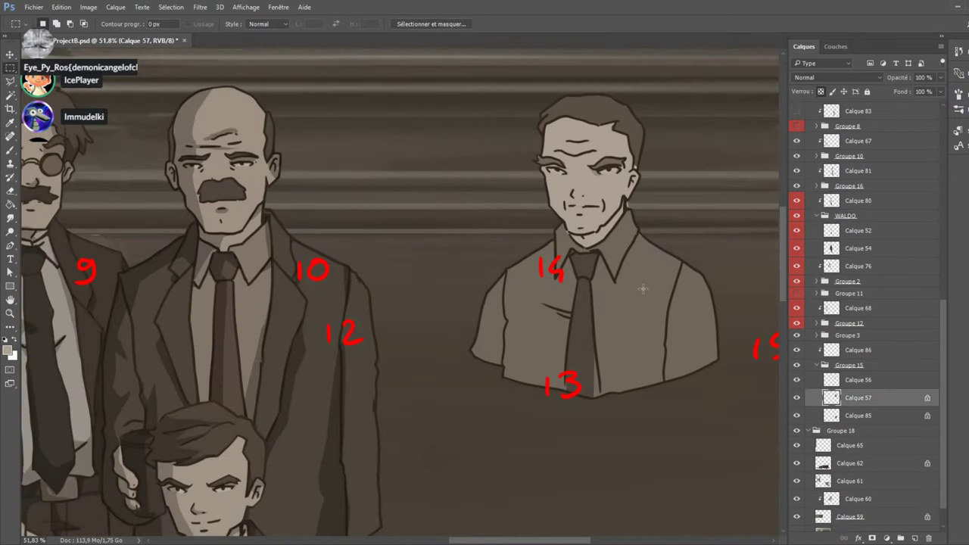
{"action": "scroll", "coordinate": [617, 281], "scroll_direction": "up", "scroll_amount": 2}
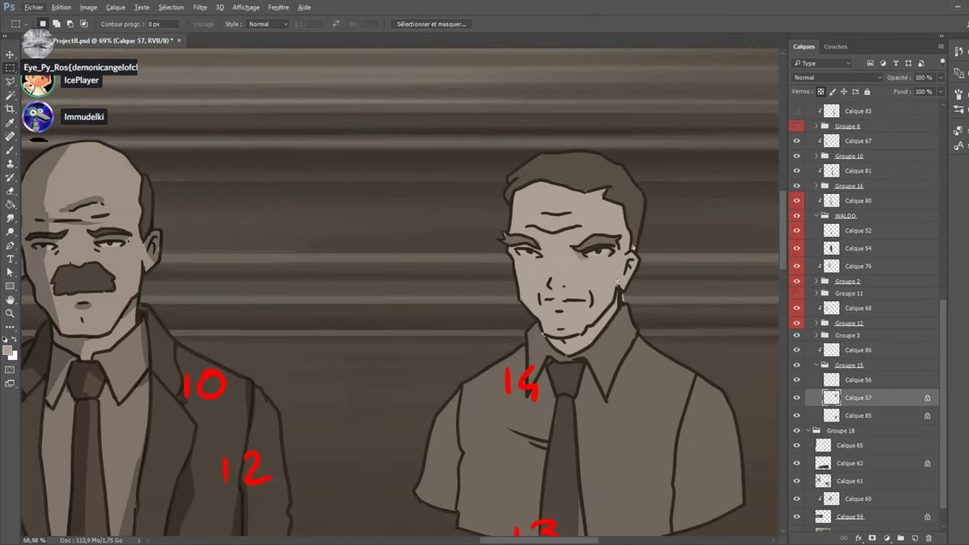
{"action": "left_click", "coordinate": [11, 191]}
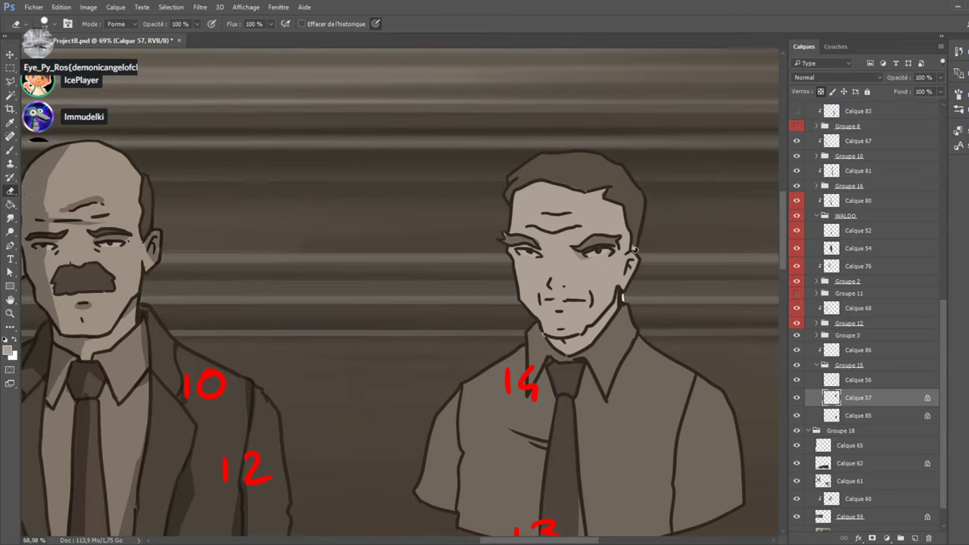
{"action": "left_click", "coordinate": [821, 91]}
Check what Calque 57 and Calque 85 contribute by switching the visibility of each one.
{"action": "left_click", "coordinate": [841, 415]}
{"action": "left_click", "coordinate": [796, 398]}
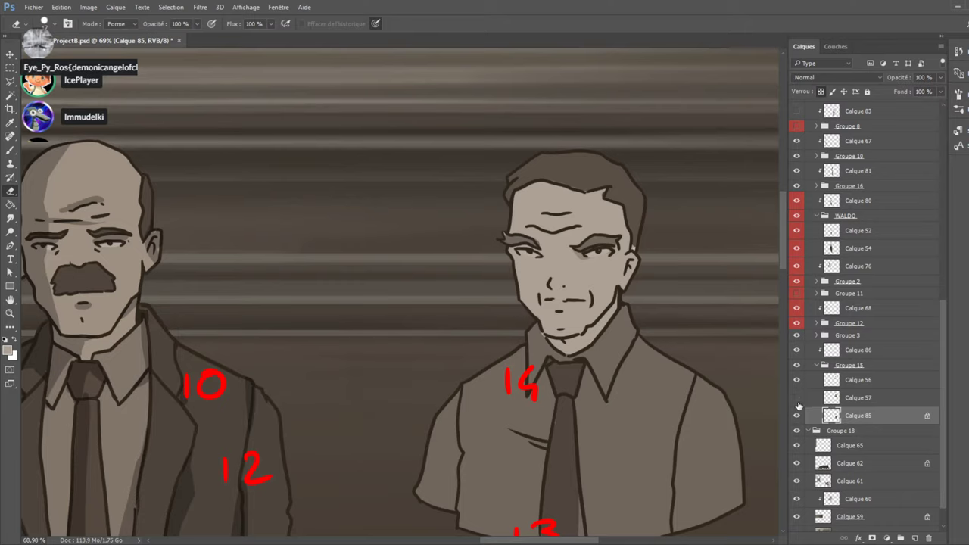
{"action": "left_click", "coordinate": [797, 415]}
{"action": "left_click", "coordinate": [797, 415]}
{"action": "left_click", "coordinate": [796, 397]}
Touch up the gaps in figure 14's base colours on Calque 57 with sampled tones, and select Calque 56.
{"action": "key", "text": "b"}
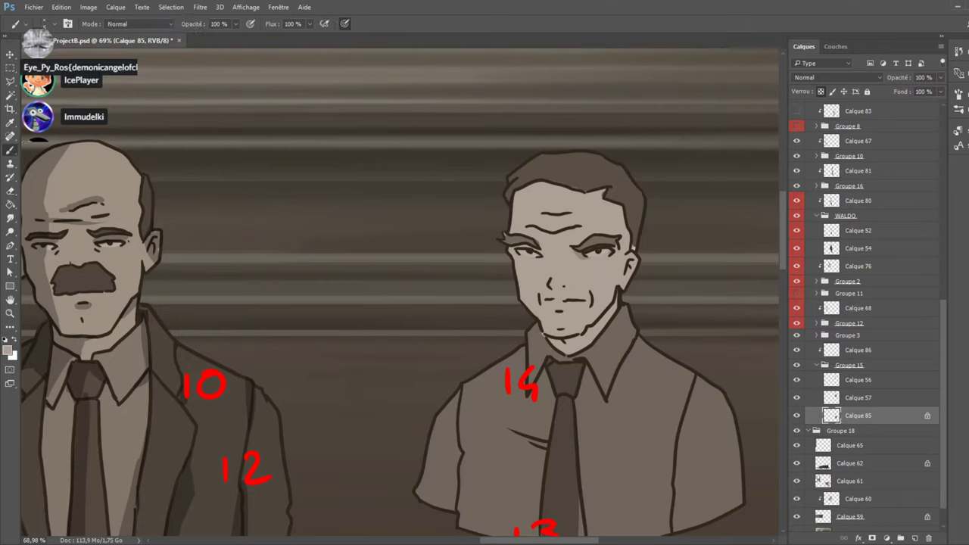
{"action": "left_click", "coordinate": [867, 398]}
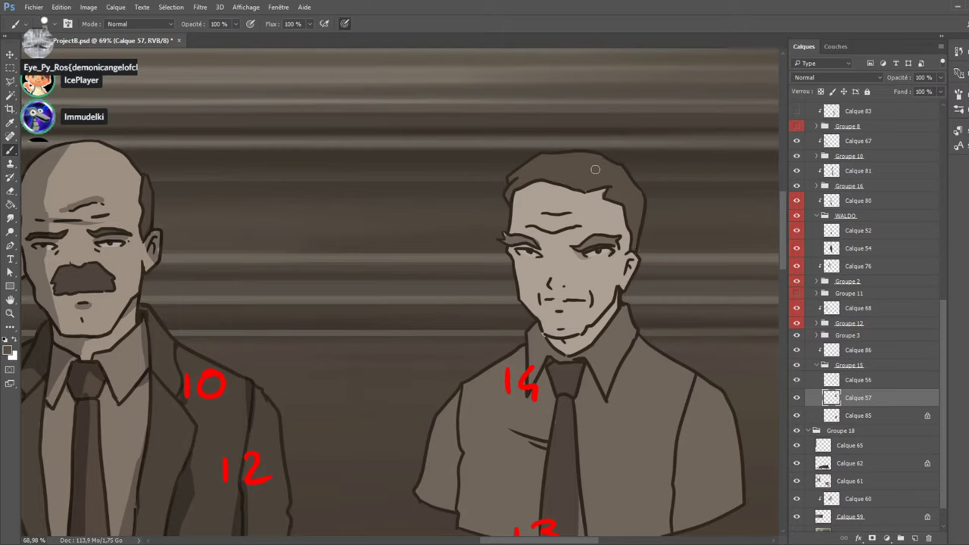
{"action": "left_click", "coordinate": [547, 337], "text": "alt"}
{"action": "left_click", "coordinate": [613, 241], "text": "alt"}
{"action": "key", "text": "alt+bracketright"}
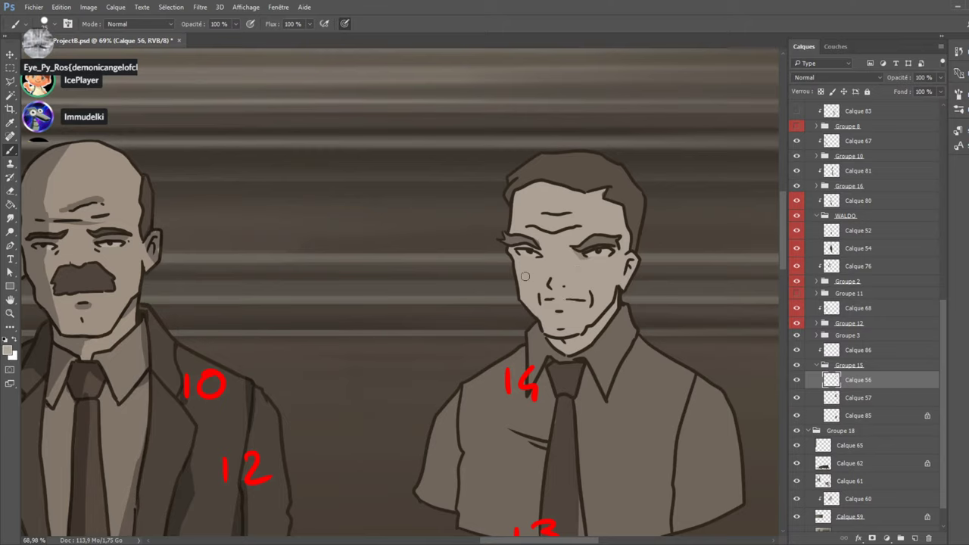
Switch to a dark painting colour, adjust the brush size and select figure 14's base colour layer Calque 57.
{"action": "key", "text": "bracketleft"}
{"action": "key", "text": "d"}
{"action": "scroll", "coordinate": [575, 347], "scroll_direction": "down", "scroll_amount": 3}
{"action": "scroll", "coordinate": [550, 430], "scroll_direction": "up", "scroll_amount": 2}
{"action": "key", "text": "alt+bracketleft"}
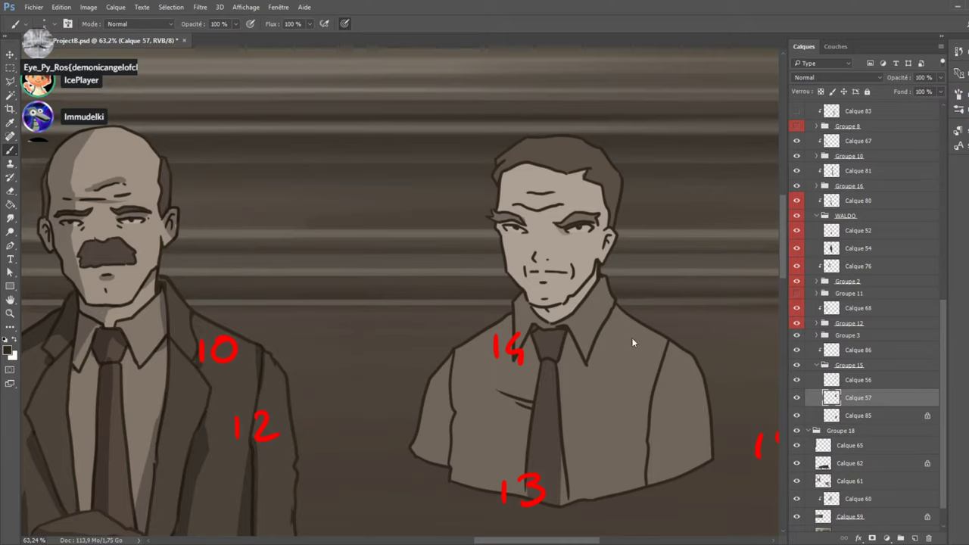
{"action": "key", "text": "bracketright"}
Hide the clipped layer Calque 86 and check figure 14's base colours by switching the visibility of Calque 57 off and on.
{"action": "left_click", "coordinate": [796, 400]}
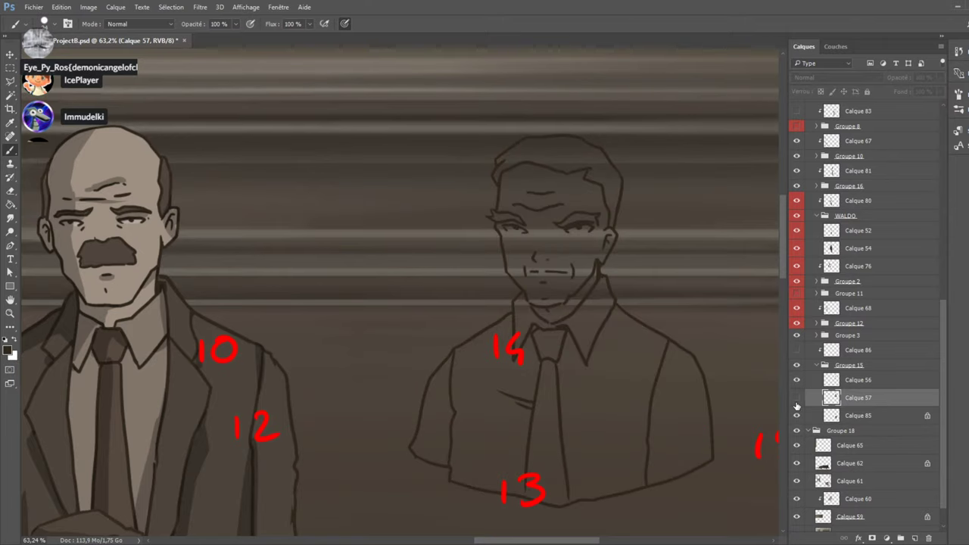
{"action": "left_click", "coordinate": [797, 399]}
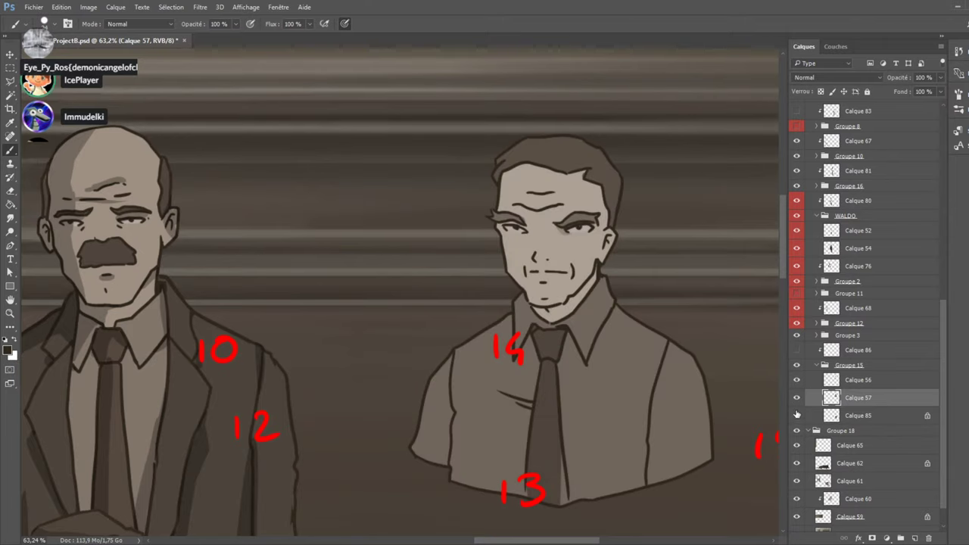
{"action": "left_click", "coordinate": [797, 398]}
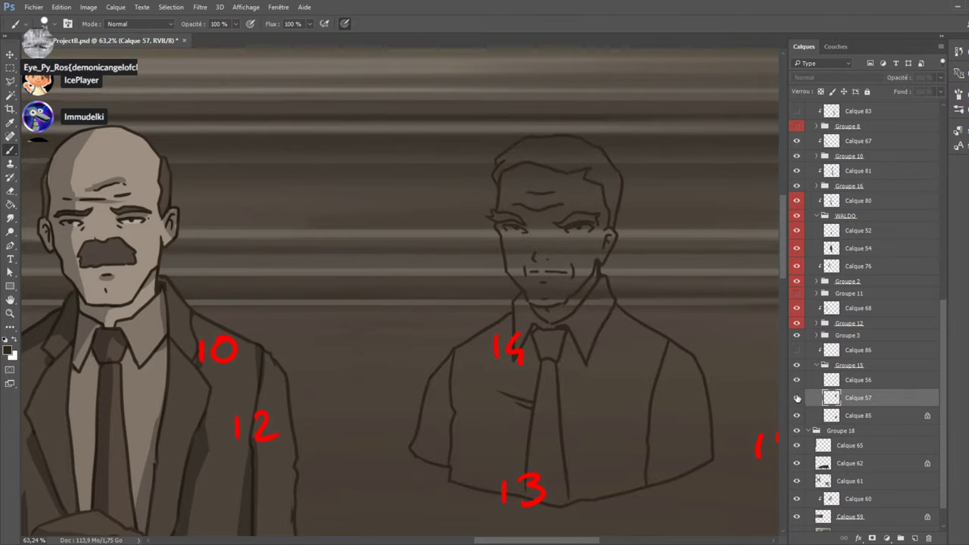
{"action": "left_click", "coordinate": [797, 398]}
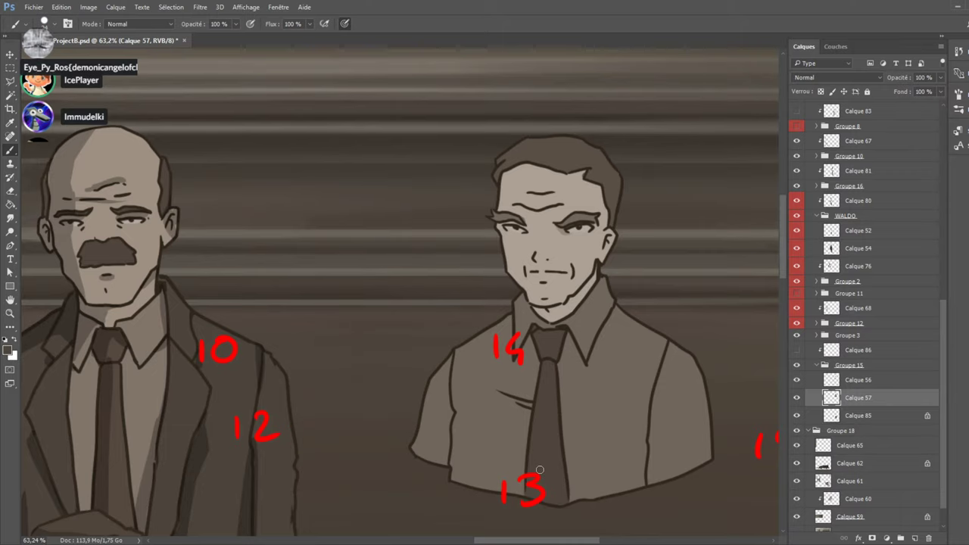
Show the image layer Calque 18 above the group portrait as a reference.
{"action": "scroll", "coordinate": [818, 138], "scroll_direction": "up", "scroll_amount": 10}
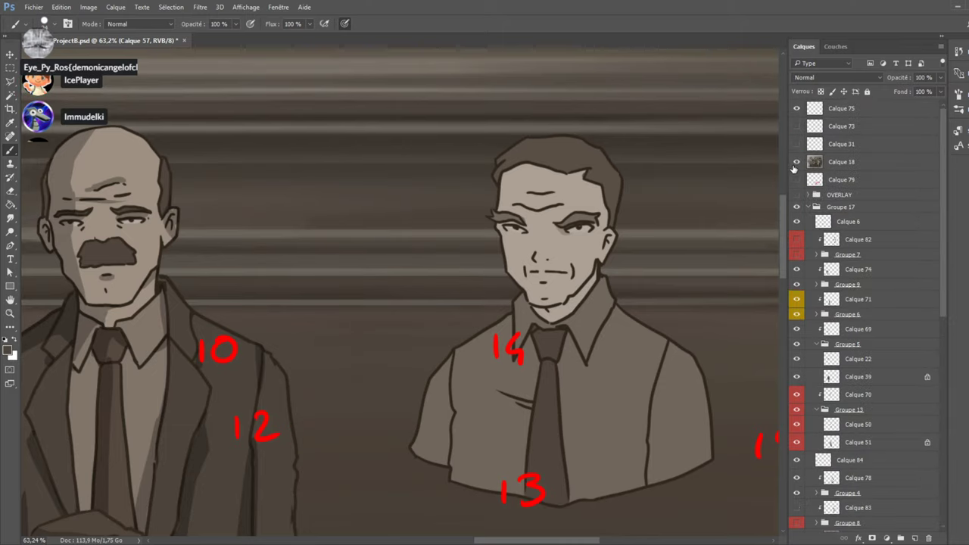
Check the reference layer Calque 18 and inspect what Calque 56 and Calque 57 in Groupe 15 contain.
{"action": "left_click", "coordinate": [795, 164]}
{"action": "left_click", "coordinate": [796, 163]}
{"action": "scroll", "coordinate": [939, 312], "scroll_direction": "down", "scroll_amount": 10}
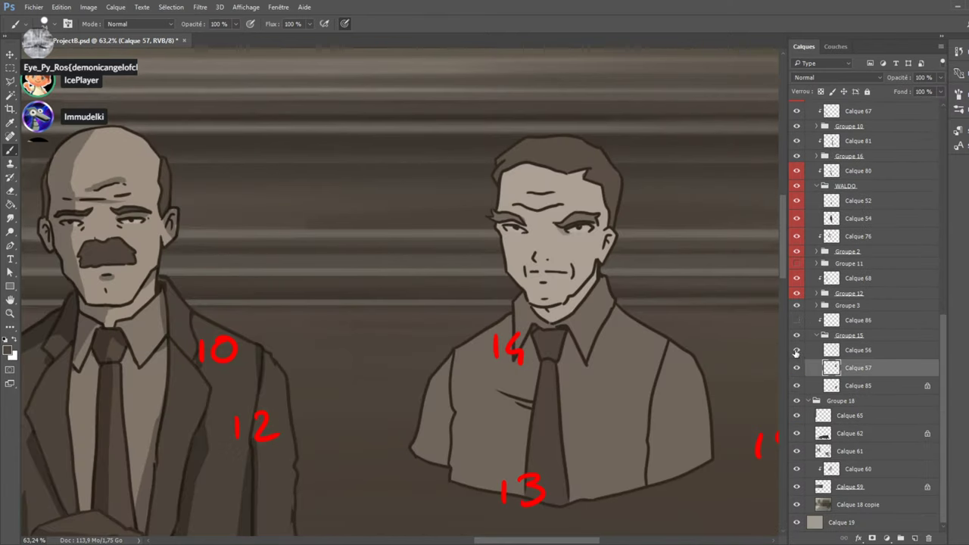
{"action": "left_click", "coordinate": [796, 351]}
{"action": "left_click", "coordinate": [796, 350]}
{"action": "left_click", "coordinate": [858, 350]}
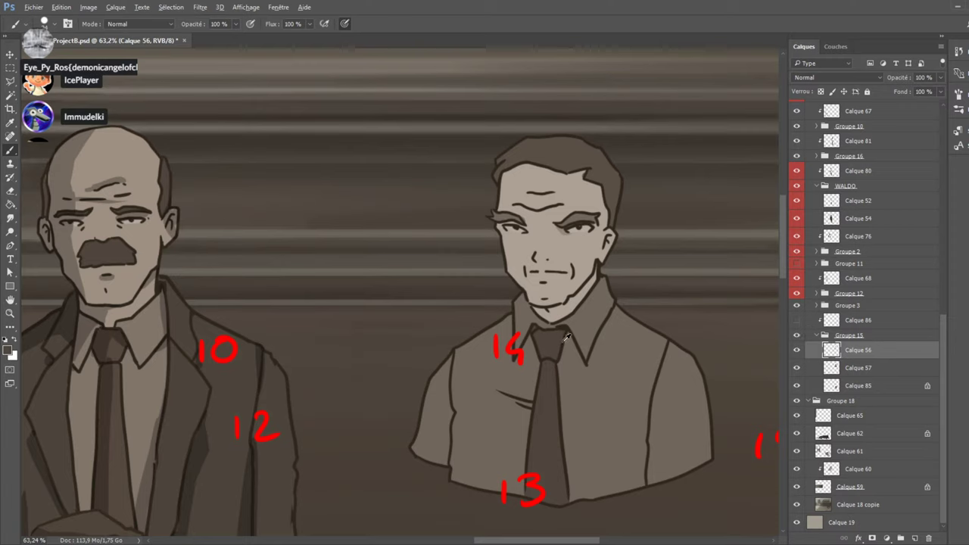
{"action": "key", "text": "x"}
{"action": "left_click", "coordinate": [852, 368]}
{"action": "left_click", "coordinate": [796, 368]}
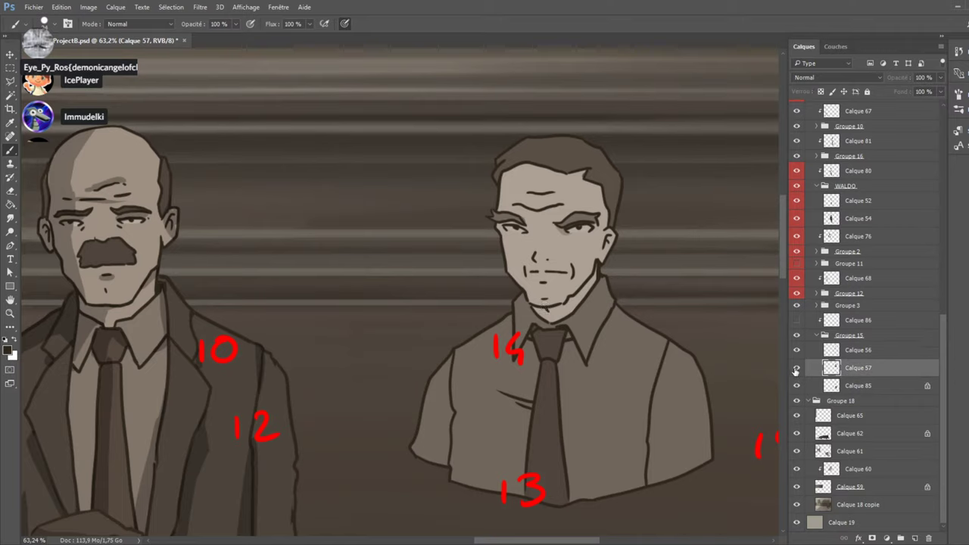
{"action": "left_click", "coordinate": [796, 368]}
{"action": "left_click", "coordinate": [797, 369]}
Show the clipped layer Calque 86 above Groupe 15 and make it the active layer.
{"action": "left_click", "coordinate": [797, 320]}
{"action": "left_click", "coordinate": [887, 315]}
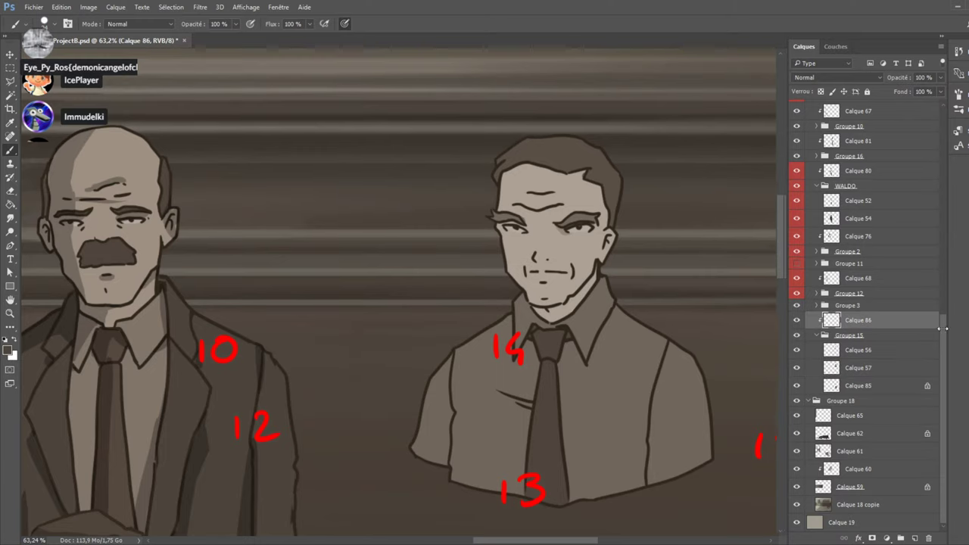
{"action": "mouse_move", "coordinate": [947, 334]}
{"action": "left_mouse_down"}
{"action": "mouse_move", "coordinate": [937, 195]}
{"action": "mouse_move", "coordinate": [936, 349]}
{"action": "left_mouse_up"}
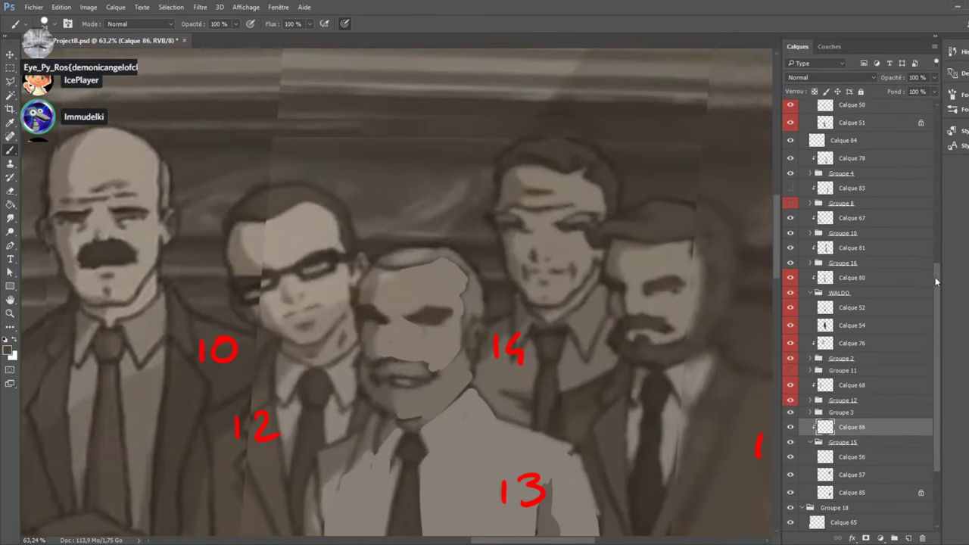
Collapse the layer groups Groupe 5 and Groupe 13.
{"action": "left_click_drag", "start_coordinate": [937, 272], "coordinate": [937, 129]}
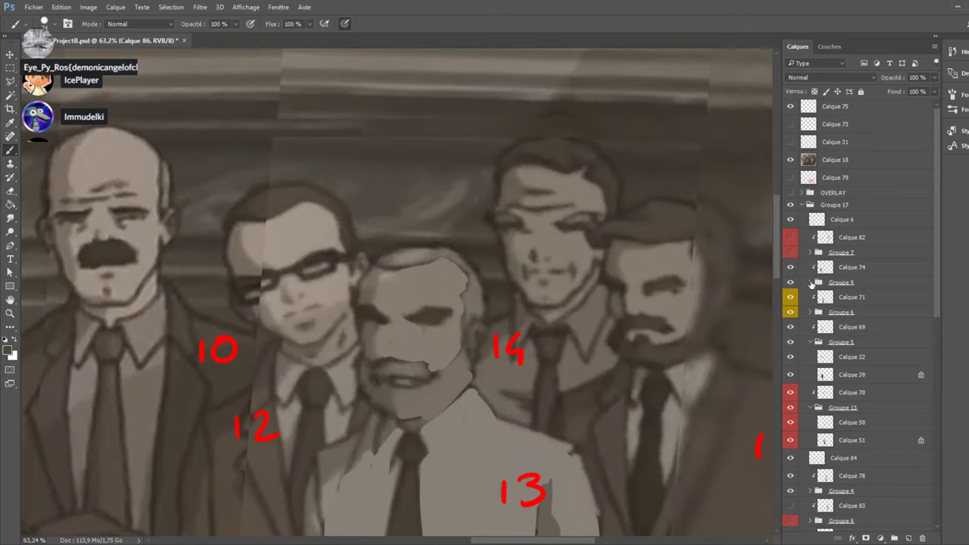
{"action": "left_click", "coordinate": [812, 343]}
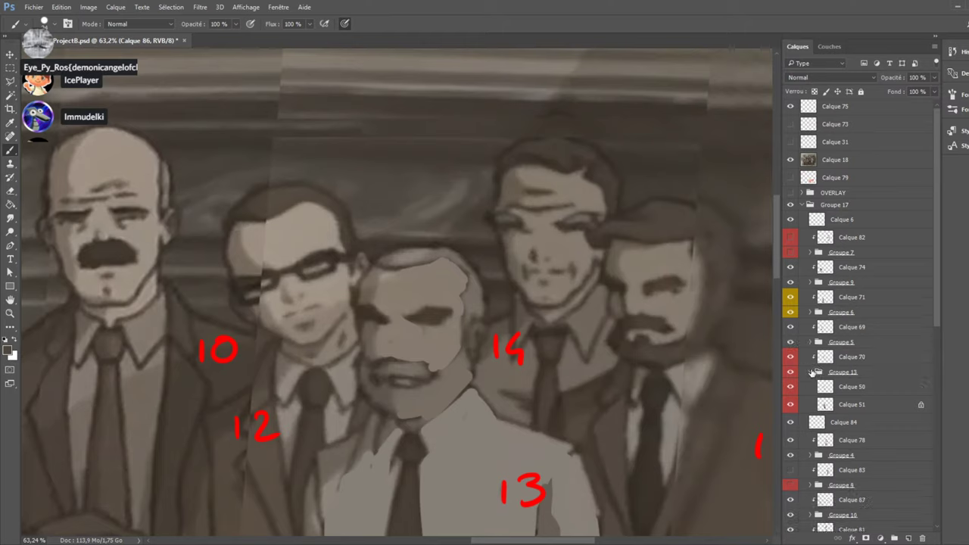
{"action": "left_click", "coordinate": [813, 372]}
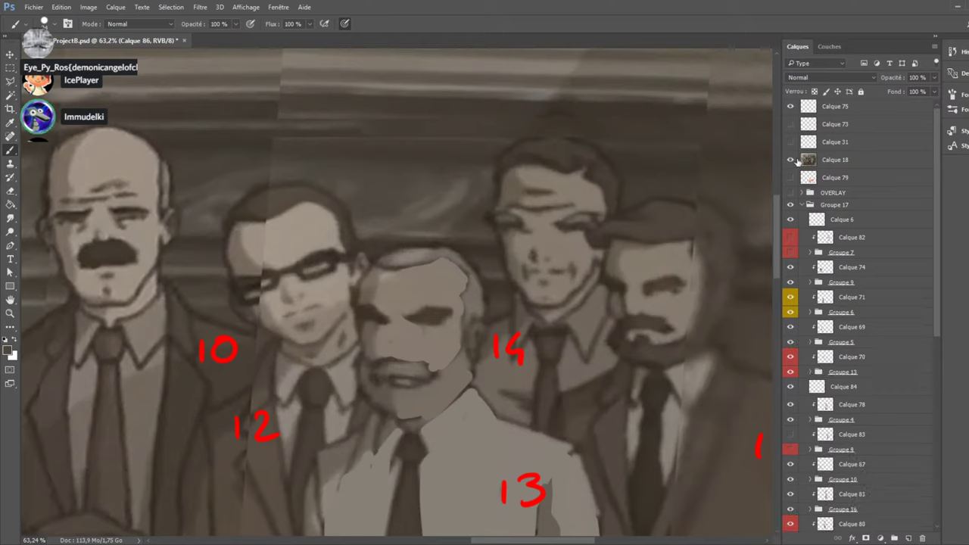
Using the reference Calque 18 as a guide, paint a dark shadow over man 14's left forehead, eye socket and cheek.
{"action": "left_click", "coordinate": [790, 162]}
{"action": "scroll", "coordinate": [934, 221], "scroll_direction": "down", "scroll_amount": 5}
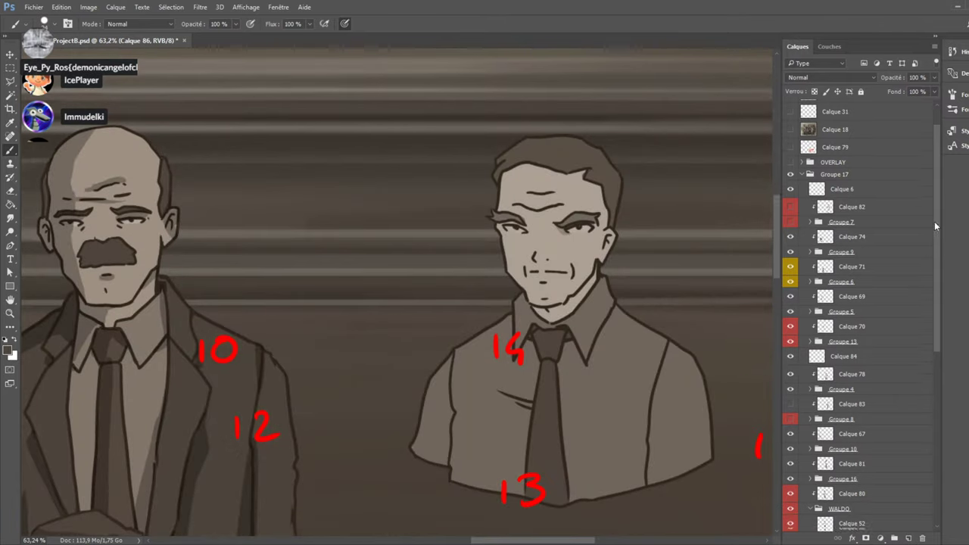
{"action": "scroll", "coordinate": [918, 327], "scroll_direction": "up", "scroll_amount": 5}
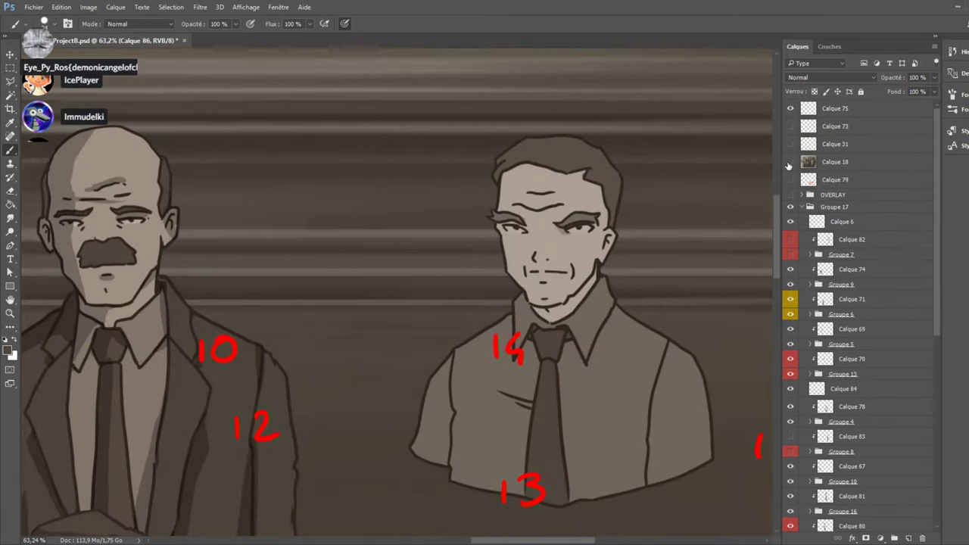
{"action": "left_click", "coordinate": [789, 162]}
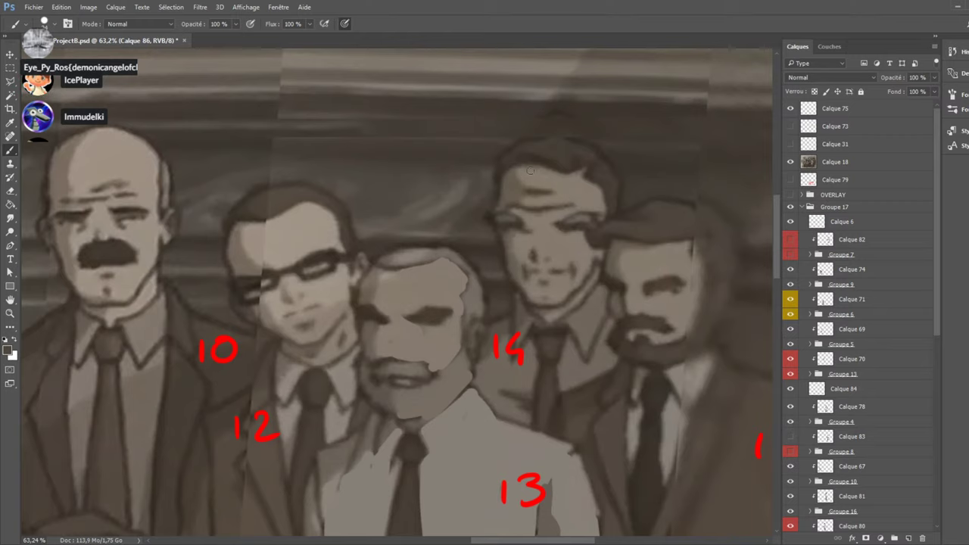
{"action": "left_click", "coordinate": [790, 162]}
{"action": "mouse_move", "coordinate": [516, 180]}
{"action": "left_mouse_down"}
{"action": "mouse_move", "coordinate": [550, 195]}
{"action": "mouse_move", "coordinate": [518, 199]}
{"action": "mouse_move", "coordinate": [516, 170]}
{"action": "mouse_move", "coordinate": [528, 214]}
{"action": "mouse_move", "coordinate": [517, 205]}
{"action": "mouse_move", "coordinate": [548, 203]}
{"action": "mouse_move", "coordinate": [507, 200]}
{"action": "mouse_move", "coordinate": [508, 174]}
{"action": "mouse_move", "coordinate": [499, 206]}
{"action": "left_mouse_up"}
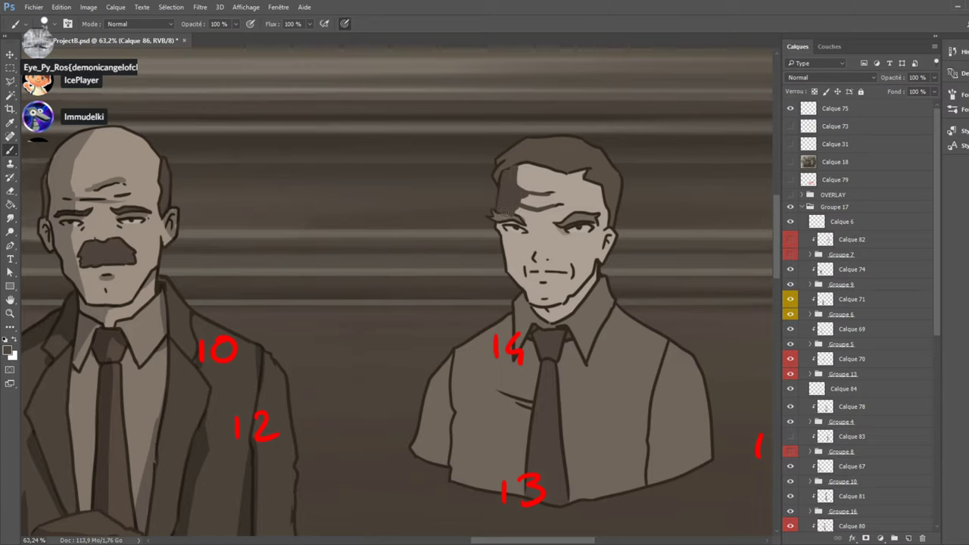
{"action": "left_click", "coordinate": [790, 161]}
{"action": "left_click", "coordinate": [789, 161]}
{"action": "mouse_move", "coordinate": [501, 226]}
{"action": "left_mouse_down"}
{"action": "mouse_move", "coordinate": [506, 258]}
{"action": "mouse_move", "coordinate": [511, 223]}
{"action": "left_mouse_up"}
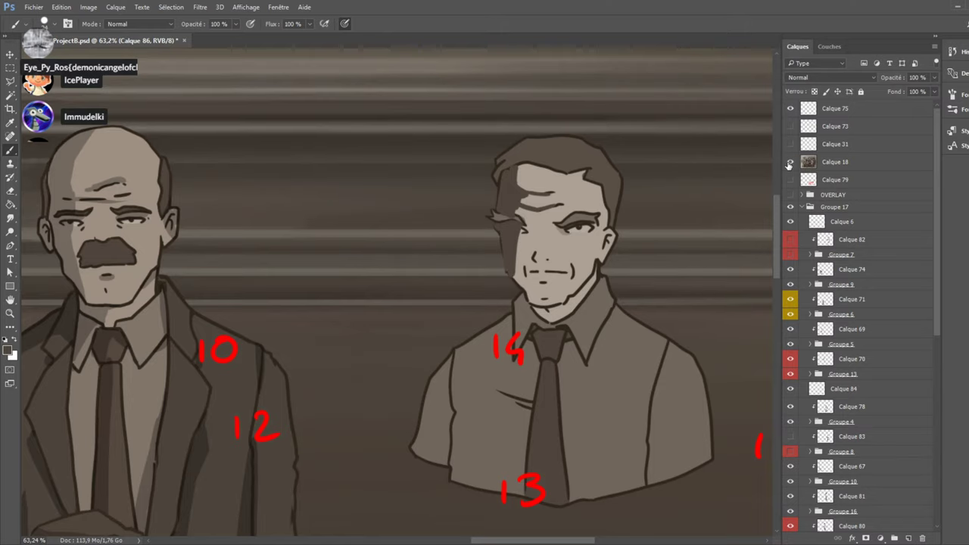
Extend man 14's face shadow down the left jaw and chin, and thicken the crease on the right cheek.
{"action": "left_click", "coordinate": [790, 162]}
{"action": "left_click", "coordinate": [790, 162]}
{"action": "left_click_drag", "start_coordinate": [571, 264], "coordinate": [573, 275]}
{"action": "mouse_move", "coordinate": [520, 280]}
{"action": "left_mouse_down"}
{"action": "mouse_move", "coordinate": [523, 288]}
{"action": "mouse_move", "coordinate": [524, 273]}
{"action": "mouse_move", "coordinate": [530, 299]}
{"action": "mouse_move", "coordinate": [541, 284]}
{"action": "mouse_move", "coordinate": [538, 309]}
{"action": "mouse_move", "coordinate": [548, 319]}
{"action": "mouse_move", "coordinate": [542, 310]}
{"action": "mouse_move", "coordinate": [568, 300]}
{"action": "left_mouse_up"}
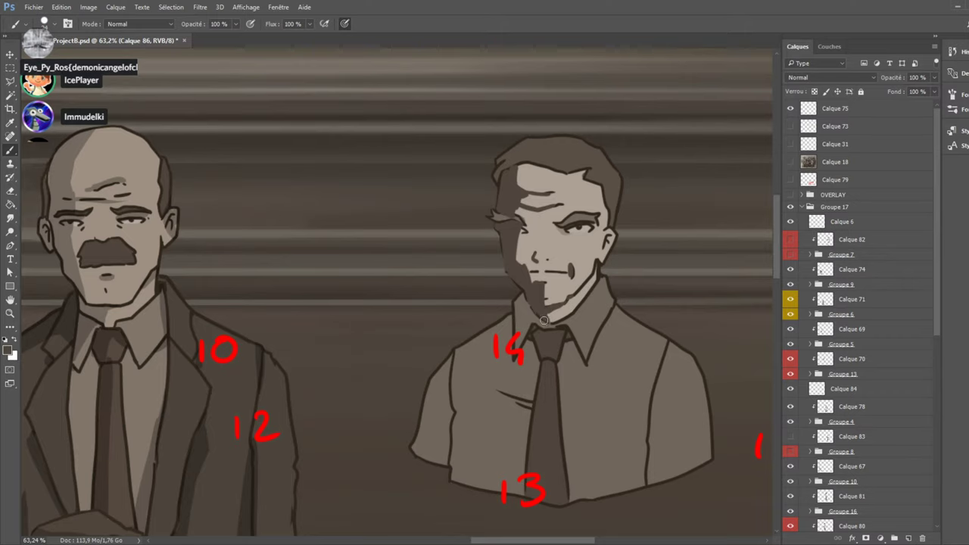
{"action": "left_click", "coordinate": [791, 162]}
{"action": "left_click", "coordinate": [791, 162]}
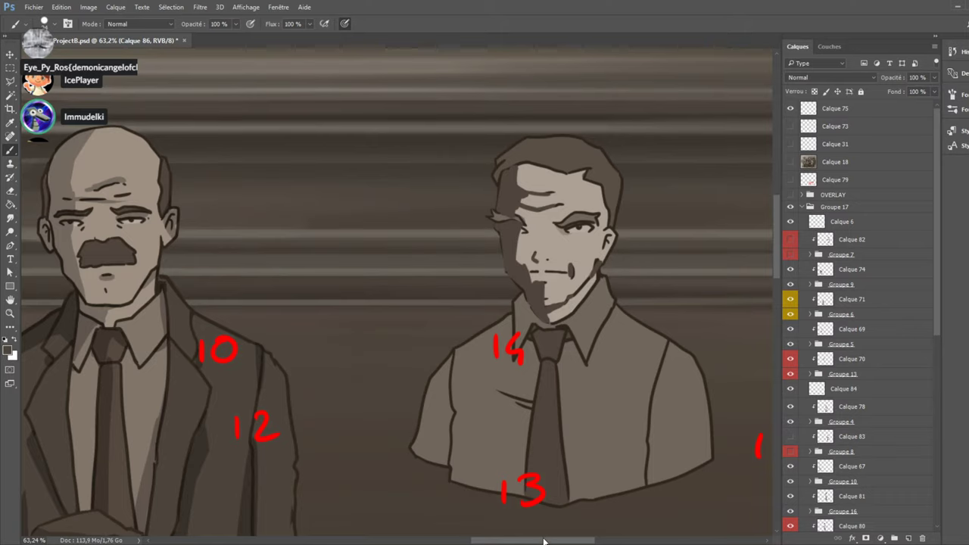
Shade the underside of man 14's chin and the left side of his neck and collar, following the reference.
{"action": "mouse_move", "coordinate": [546, 540]}
{"action": "left_mouse_down"}
{"action": "mouse_move", "coordinate": [562, 536]}
{"action": "mouse_move", "coordinate": [535, 537]}
{"action": "left_mouse_up"}
{"action": "left_click", "coordinate": [791, 162]}
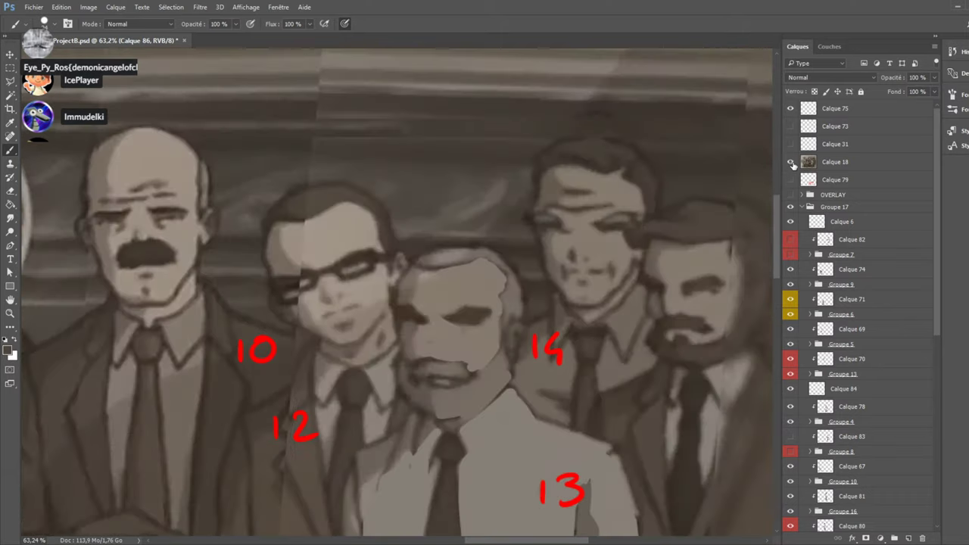
{"action": "left_click", "coordinate": [790, 162]}
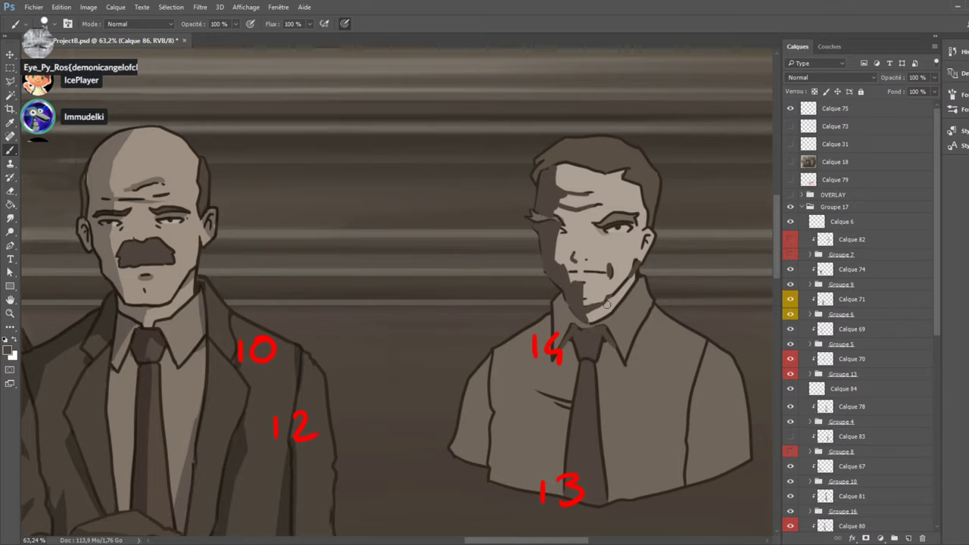
{"action": "left_click", "coordinate": [790, 162]}
{"action": "left_click", "coordinate": [790, 162]}
{"action": "mouse_move", "coordinate": [554, 331]}
{"action": "left_mouse_down"}
{"action": "mouse_move", "coordinate": [569, 313]}
{"action": "mouse_move", "coordinate": [558, 305]}
{"action": "left_mouse_up"}
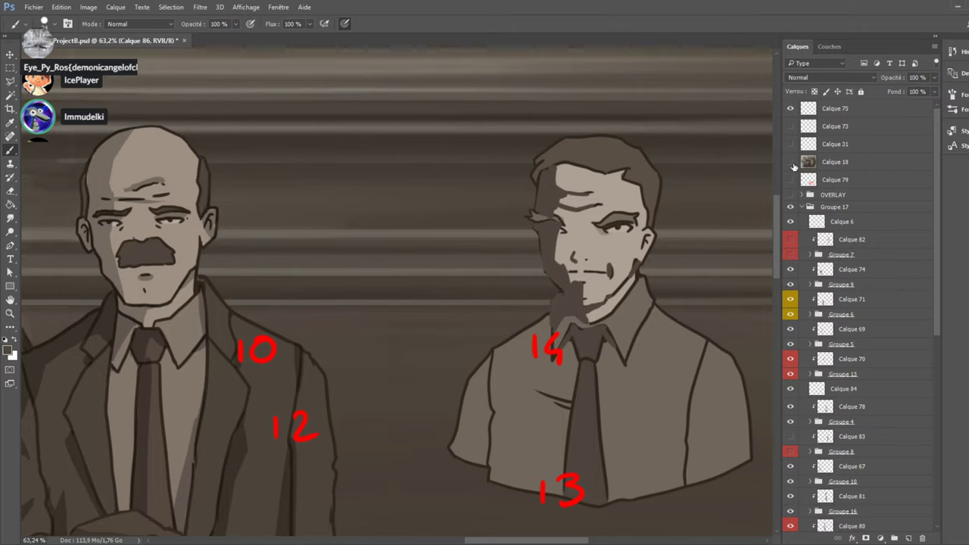
Paint a shadow band along the top edge of man 14's left shoulder.
{"action": "left_click", "coordinate": [790, 162]}
{"action": "left_click", "coordinate": [790, 162]}
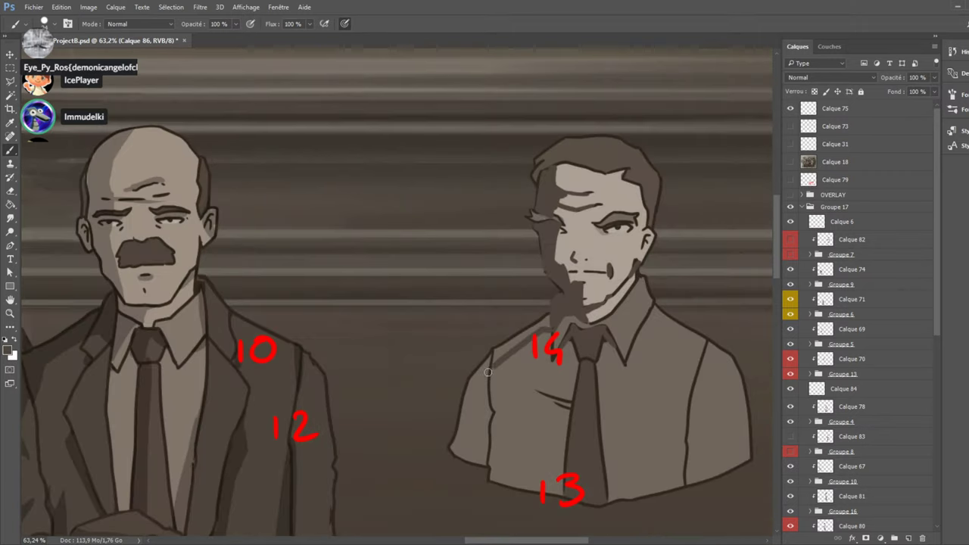
{"action": "mouse_move", "coordinate": [488, 372]}
{"action": "left_mouse_down"}
{"action": "mouse_move", "coordinate": [551, 324]}
{"action": "mouse_move", "coordinate": [492, 352]}
{"action": "left_mouse_up"}
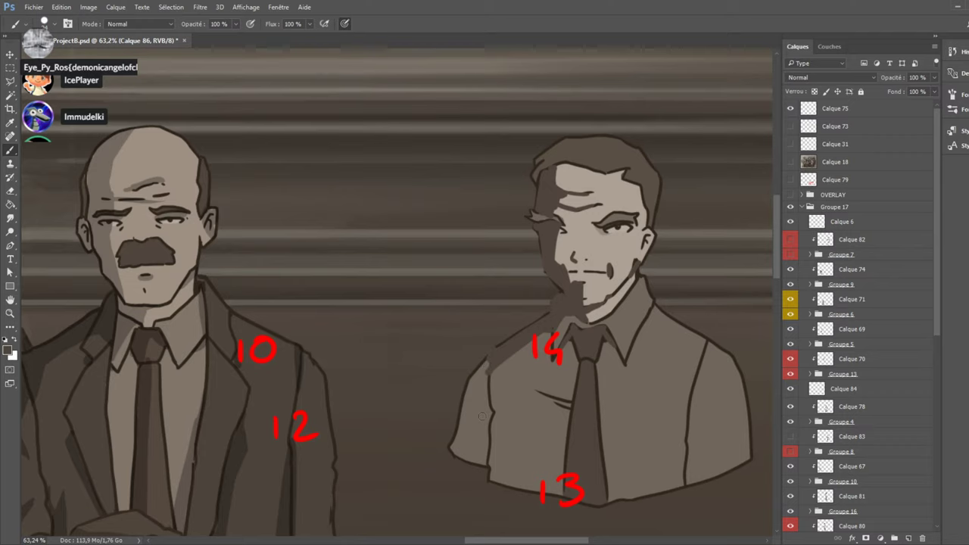
Fill the shirt fold beside man 14's tie with a tapered shadow, based on the reference.
{"action": "left_click", "coordinate": [790, 162]}
{"action": "left_click", "coordinate": [791, 162]}
{"action": "left_click_drag", "start_coordinate": [540, 392], "coordinate": [568, 409]}
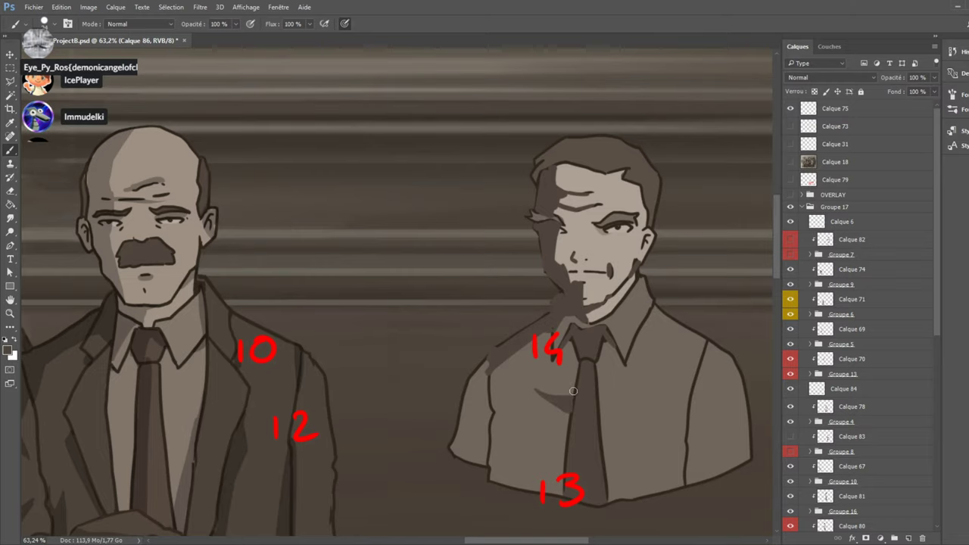
Shade the outer edge and the shoulder seam of man 14's left sleeve.
{"action": "left_click", "coordinate": [790, 162]}
{"action": "left_click", "coordinate": [791, 162]}
{"action": "mouse_move", "coordinate": [486, 362]}
{"action": "left_mouse_down"}
{"action": "mouse_move", "coordinate": [489, 395]}
{"action": "mouse_move", "coordinate": [470, 382]}
{"action": "mouse_move", "coordinate": [454, 452]}
{"action": "left_mouse_up"}
{"action": "left_click_drag", "start_coordinate": [474, 378], "coordinate": [470, 428]}
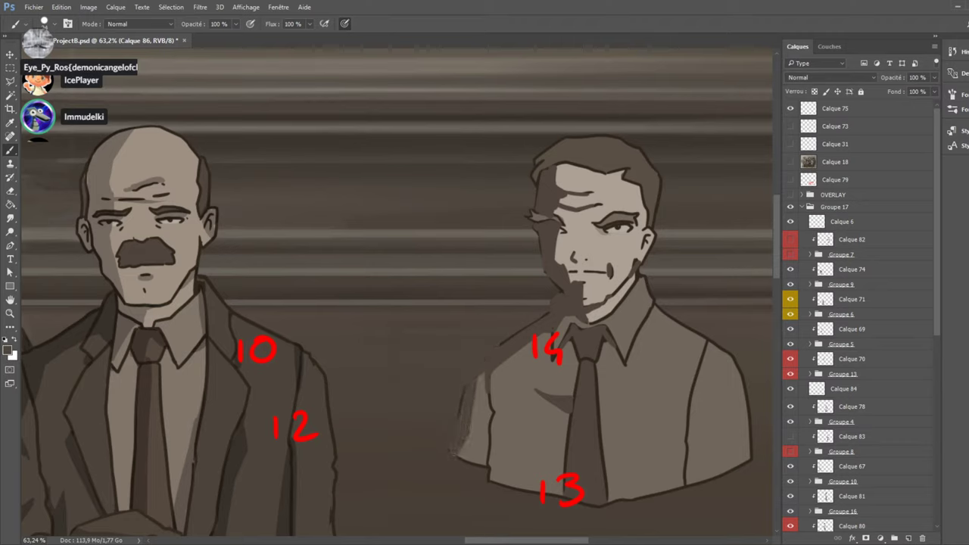
Shade man 14's ear and the right edge of his face, checking against the reference.
{"action": "left_click", "coordinate": [791, 162]}
{"action": "left_click", "coordinate": [790, 162]}
{"action": "left_click", "coordinate": [791, 163]}
{"action": "left_click", "coordinate": [790, 164]}
{"action": "left_click", "coordinate": [791, 162]}
{"action": "left_click", "coordinate": [792, 162]}
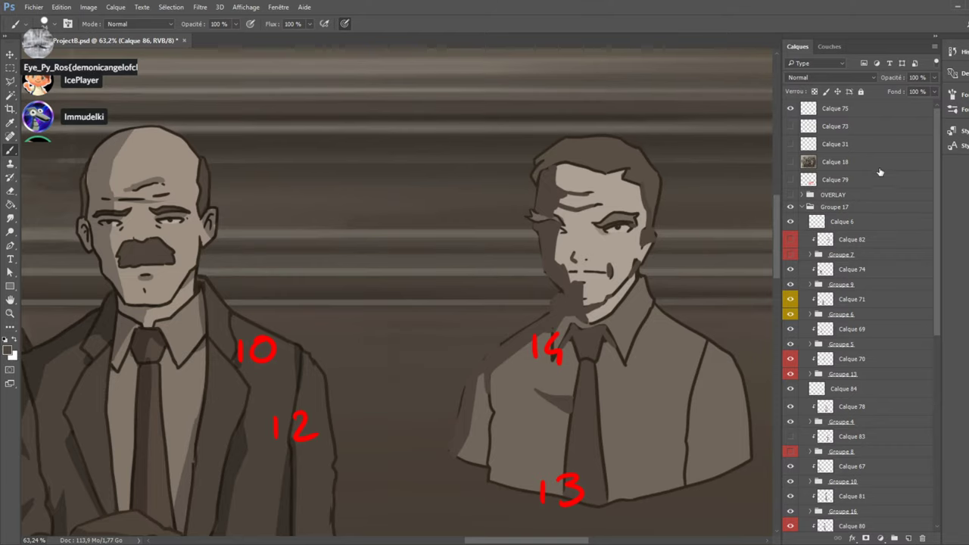
Set the blend mode of Calque 86 to Produit and compare the shading with the reference.
{"action": "left_click", "coordinate": [814, 77]}
{"action": "left_click", "coordinate": [801, 132]}
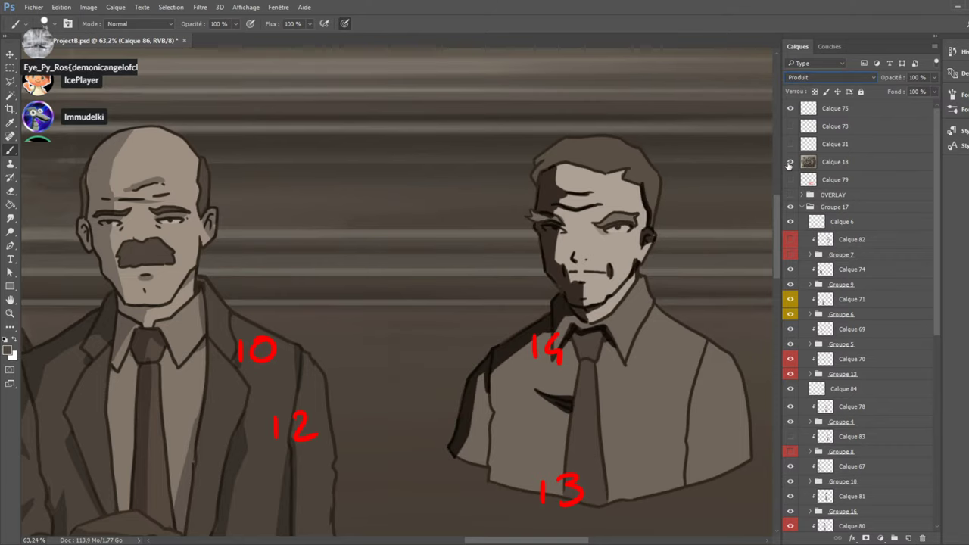
{"action": "left_click", "coordinate": [791, 162]}
{"action": "left_click", "coordinate": [790, 162]}
Paint shadows along man 14's hairline and up the left side of his hair.
{"action": "left_click_drag", "start_coordinate": [619, 165], "coordinate": [632, 166]}
{"action": "mouse_move", "coordinate": [549, 168]}
{"action": "left_mouse_down"}
{"action": "mouse_move", "coordinate": [606, 159]}
{"action": "mouse_move", "coordinate": [607, 172]}
{"action": "left_mouse_up"}
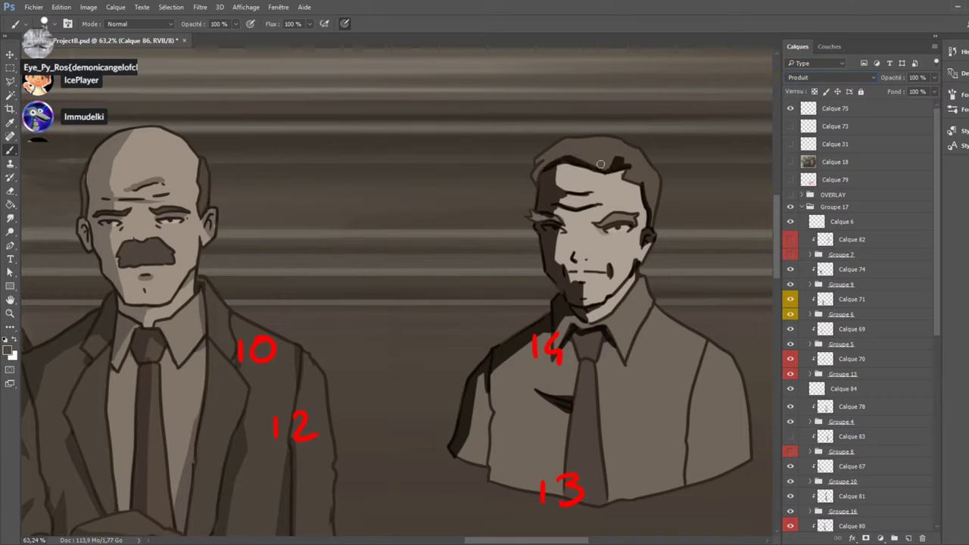
{"action": "left_click", "coordinate": [790, 162]}
{"action": "left_click", "coordinate": [790, 162]}
{"action": "mouse_move", "coordinate": [560, 152]}
{"action": "left_mouse_down"}
{"action": "mouse_move", "coordinate": [538, 185]}
{"action": "mouse_move", "coordinate": [561, 145]}
{"action": "left_mouse_up"}
Add shadow to the hair at man 14's right temple and darken his right eyebrow, following the reference.
{"action": "left_click", "coordinate": [790, 162]}
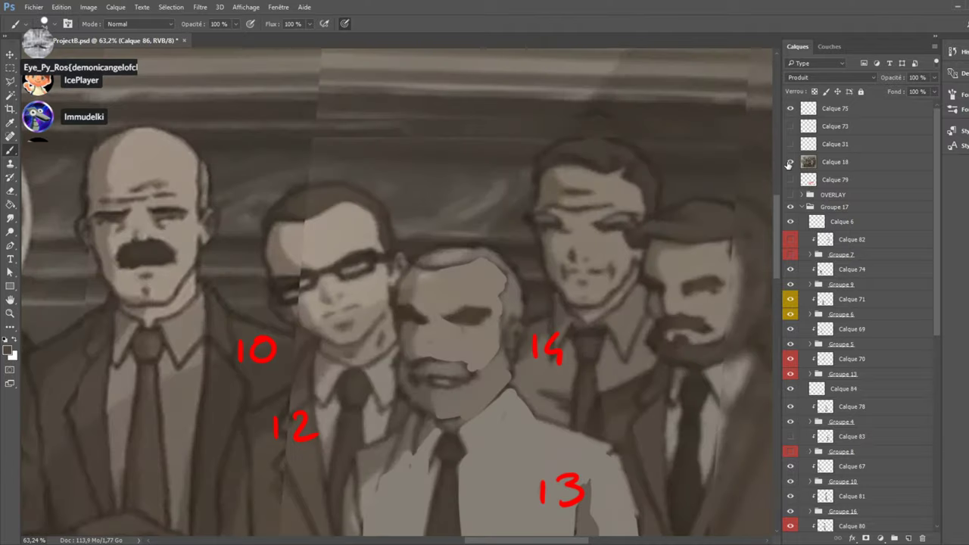
{"action": "left_click", "coordinate": [791, 162]}
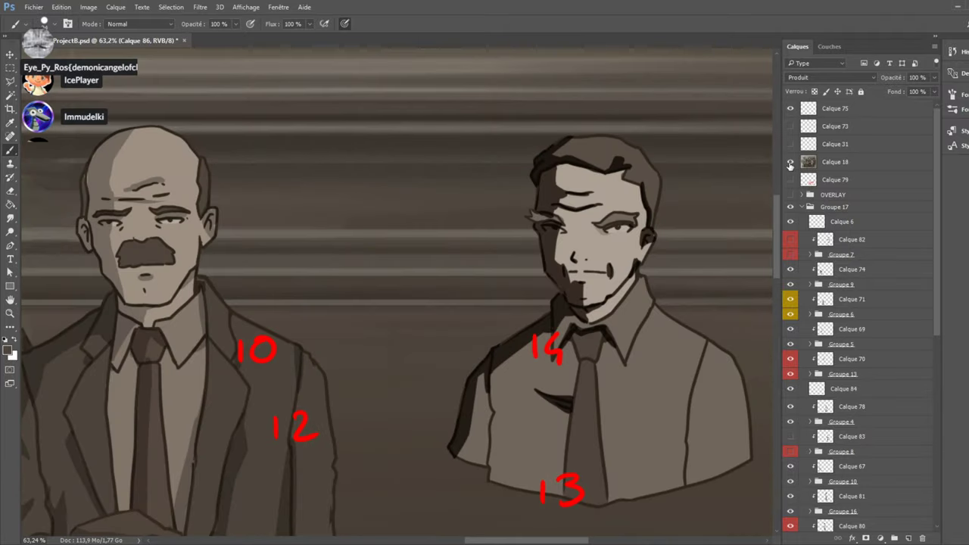
{"action": "left_click", "coordinate": [791, 163]}
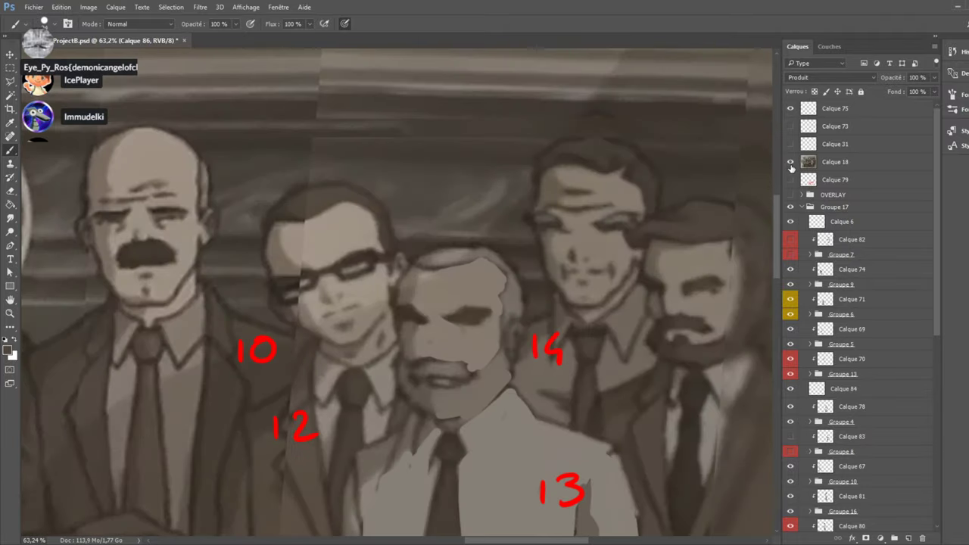
{"action": "left_click", "coordinate": [790, 164]}
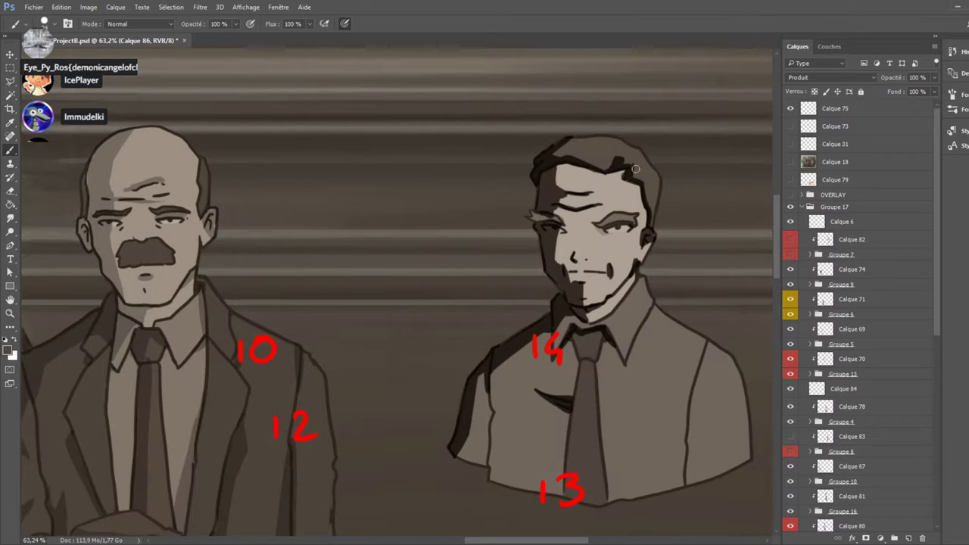
{"action": "left_click", "coordinate": [791, 162]}
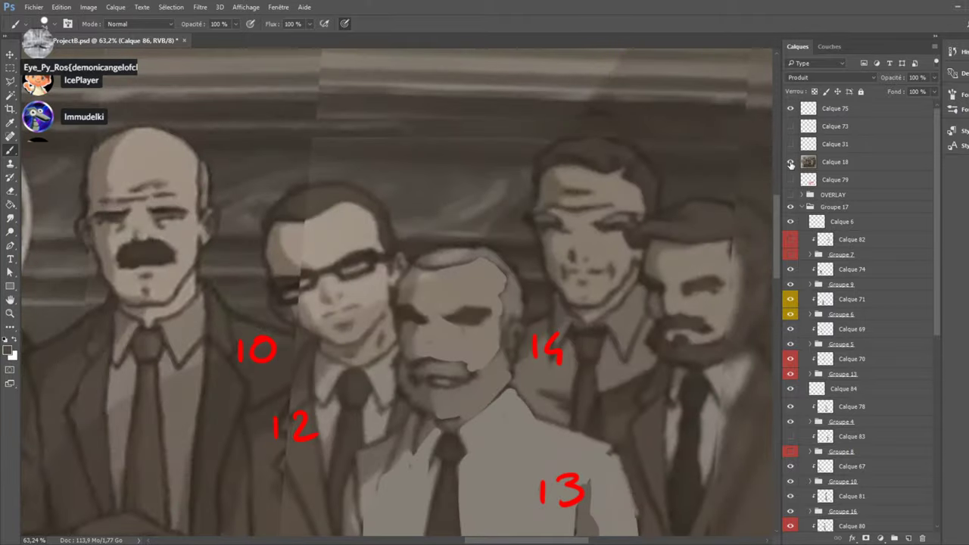
{"action": "left_click", "coordinate": [791, 162]}
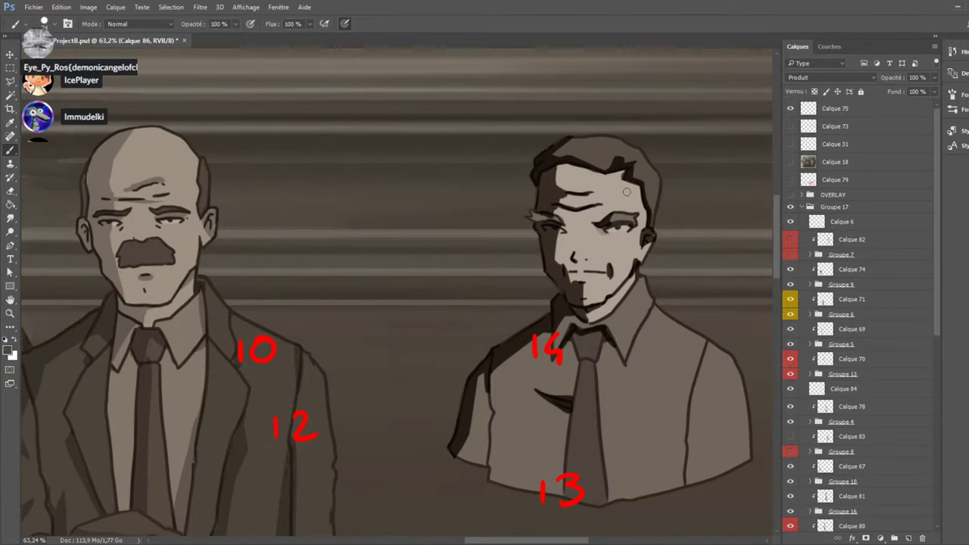
Darken man 14's left eyebrow and refine the small shadows around his eyes, comparing repeatedly with the reference.
{"action": "left_click", "coordinate": [791, 162]}
{"action": "left_click", "coordinate": [791, 162]}
{"action": "left_click", "coordinate": [791, 162]}
{"action": "left_click", "coordinate": [790, 162]}
{"action": "left_click", "coordinate": [791, 162]}
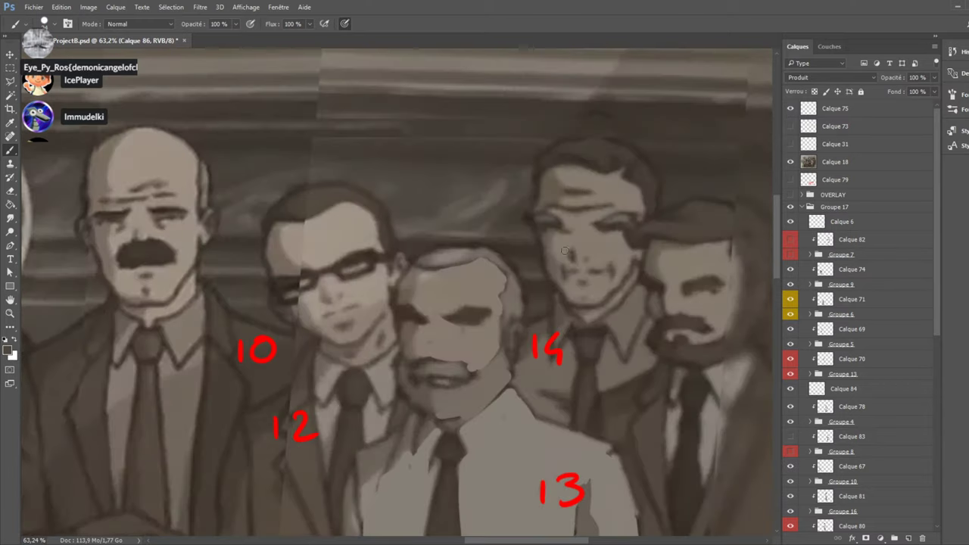
{"action": "left_click", "coordinate": [790, 162]}
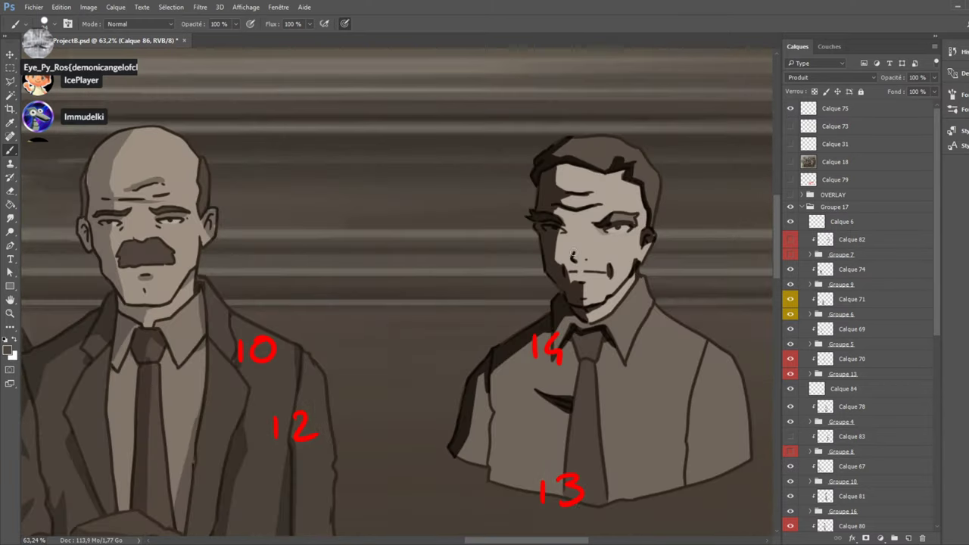
{"action": "left_click", "coordinate": [789, 163]}
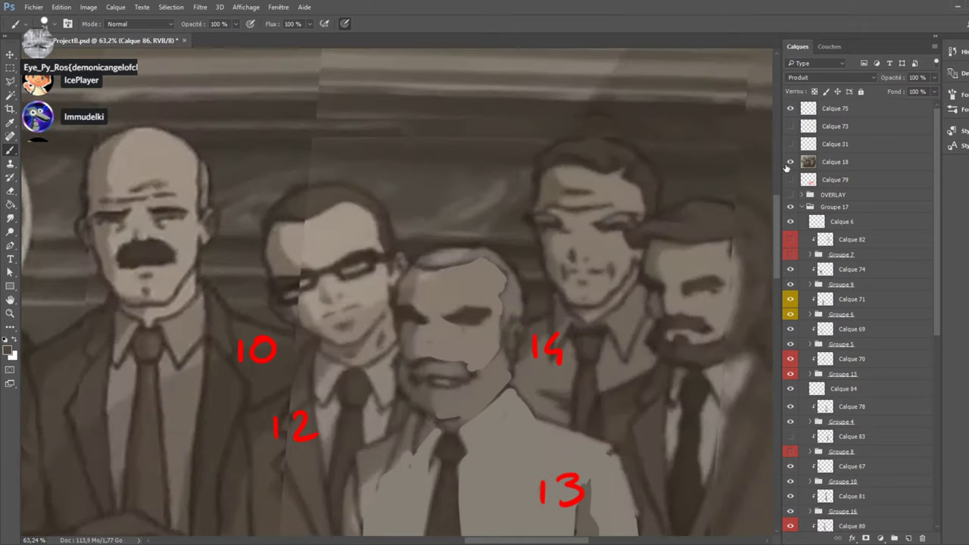
{"action": "left_click", "coordinate": [790, 162]}
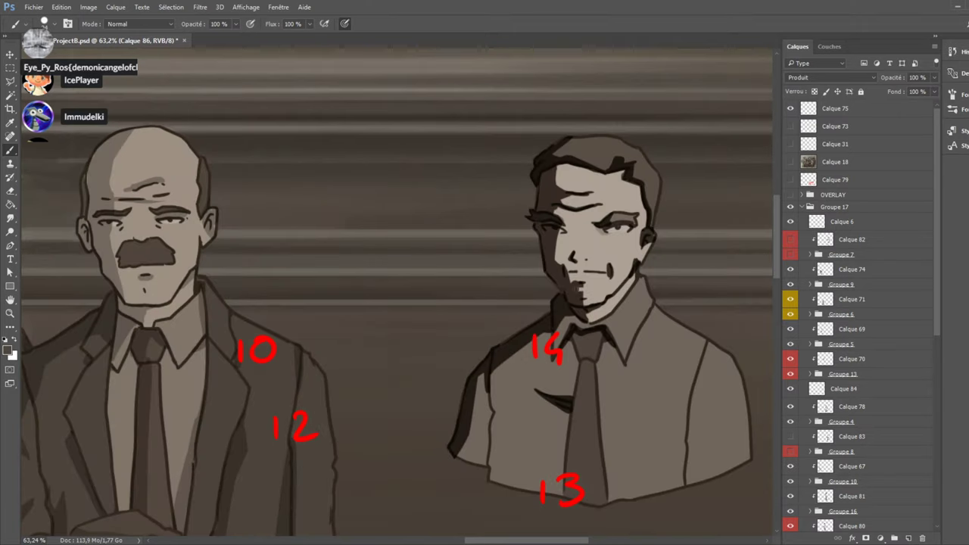
Reshape the shadow at the left corner of man 14's mouth and along his chin, checking it against Calque 18.
{"action": "left_click_drag", "start_coordinate": [574, 289], "coordinate": [579, 301]}
{"action": "left_click", "coordinate": [790, 162]}
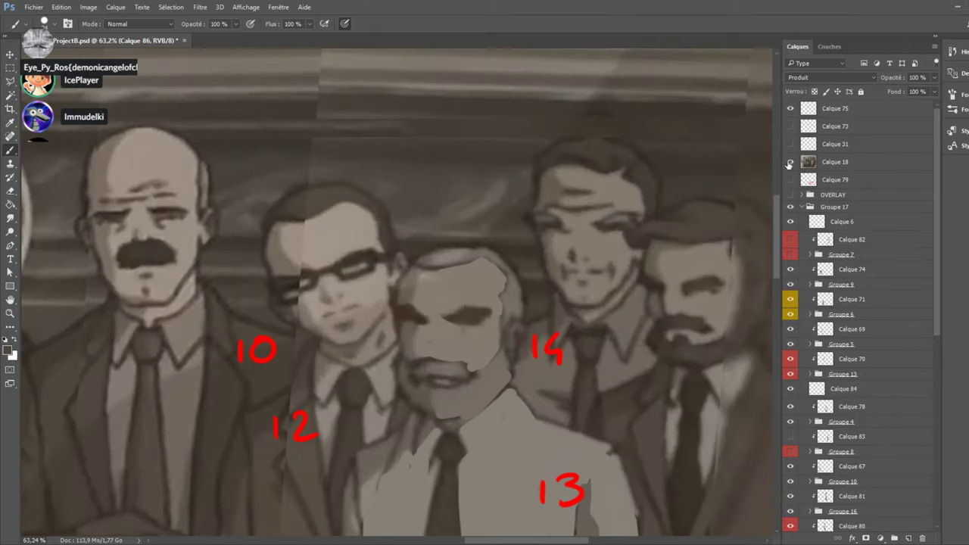
{"action": "left_click", "coordinate": [789, 162]}
{"action": "left_click_drag", "start_coordinate": [576, 277], "coordinate": [570, 290]}
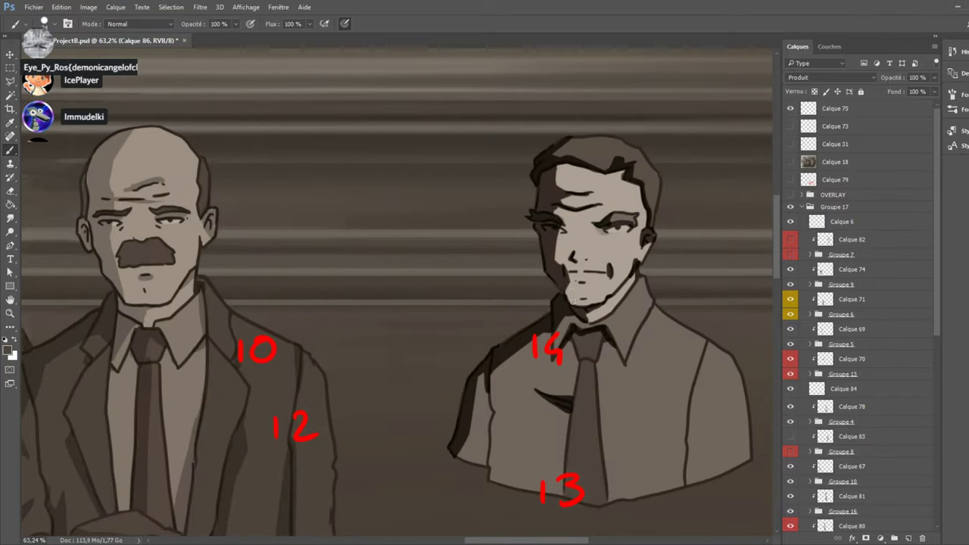
{"action": "left_click", "coordinate": [790, 163]}
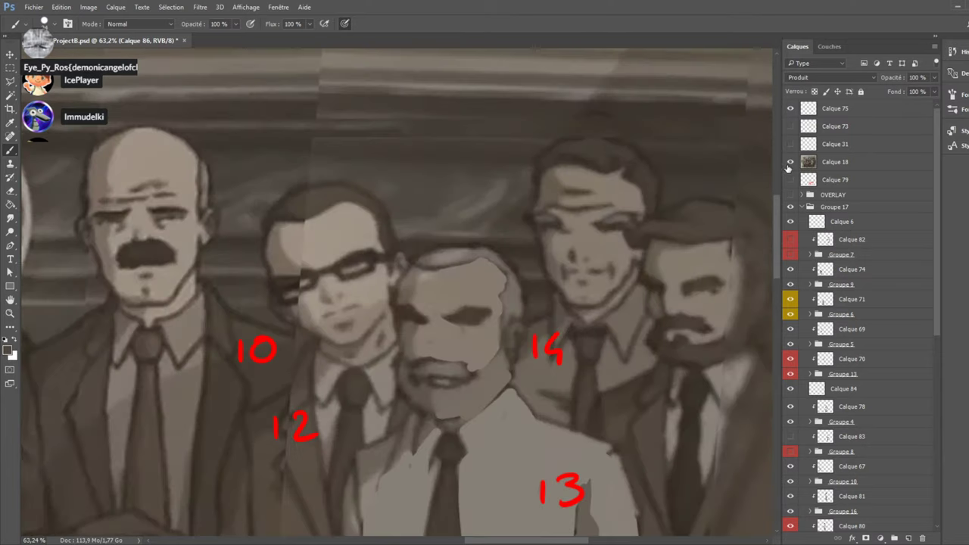
{"action": "left_click", "coordinate": [791, 164]}
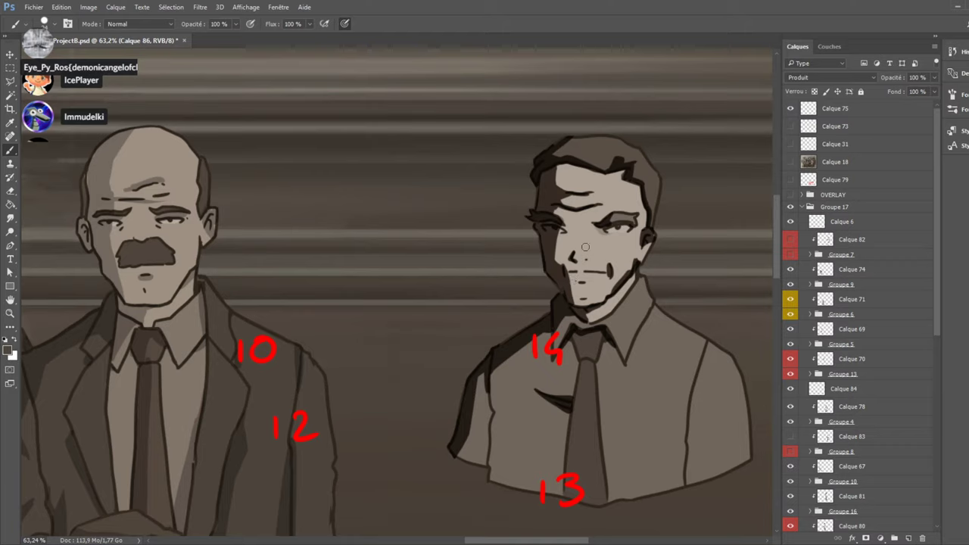
Shade man 14's right jawline and mouth crease and the edge of his right shirt collar, following the reference.
{"action": "left_click_drag", "start_coordinate": [630, 271], "coordinate": [612, 288]}
{"action": "left_click", "coordinate": [789, 162]}
{"action": "left_click", "coordinate": [789, 162]}
{"action": "left_click", "coordinate": [790, 163]}
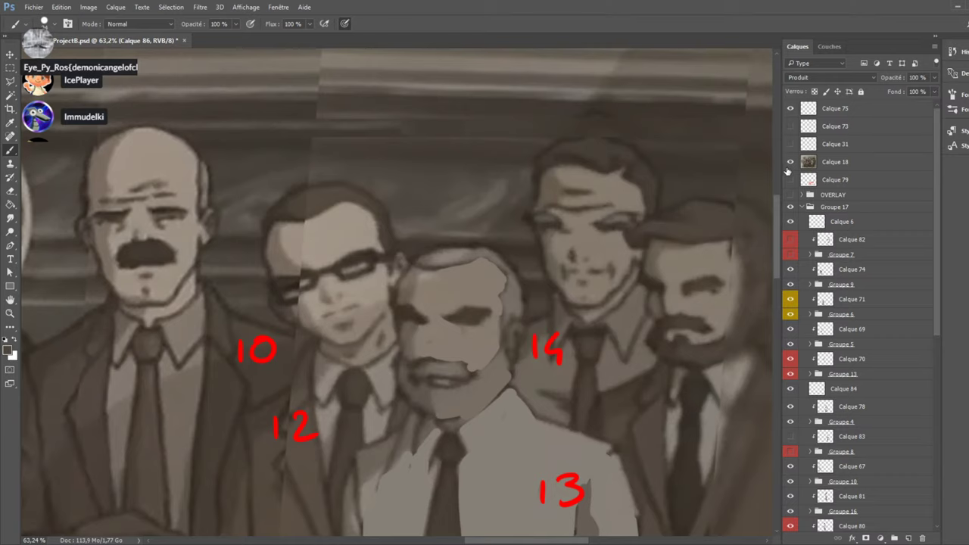
{"action": "left_click", "coordinate": [790, 164]}
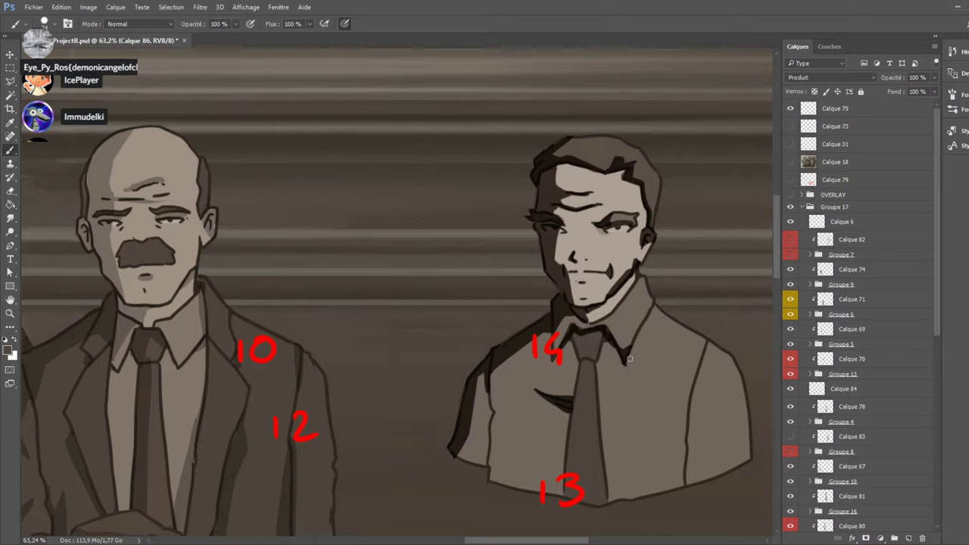
Paint shadows on man 14's tie knot and down the left edge of his tie, comparing with the reference.
{"action": "left_click", "coordinate": [790, 162]}
{"action": "left_click", "coordinate": [788, 168]}
{"action": "left_click", "coordinate": [786, 169]}
{"action": "left_click", "coordinate": [790, 162]}
{"action": "left_click", "coordinate": [789, 163]}
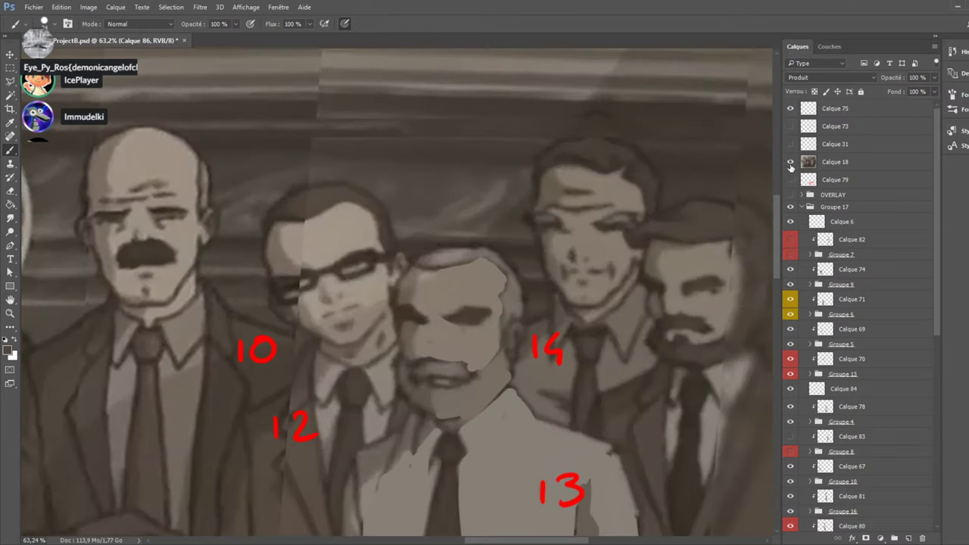
{"action": "left_click", "coordinate": [790, 162]}
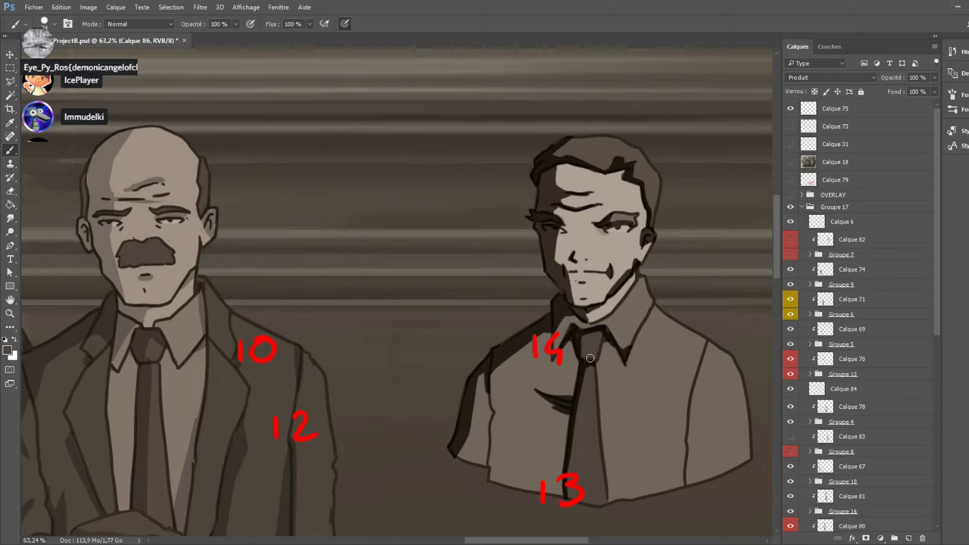
{"action": "left_click", "coordinate": [790, 162]}
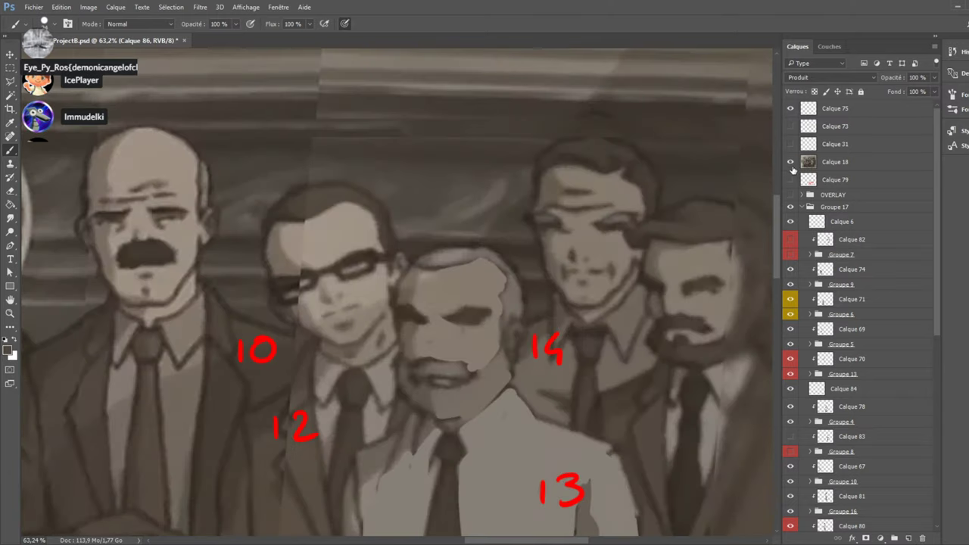
{"action": "left_click", "coordinate": [790, 162]}
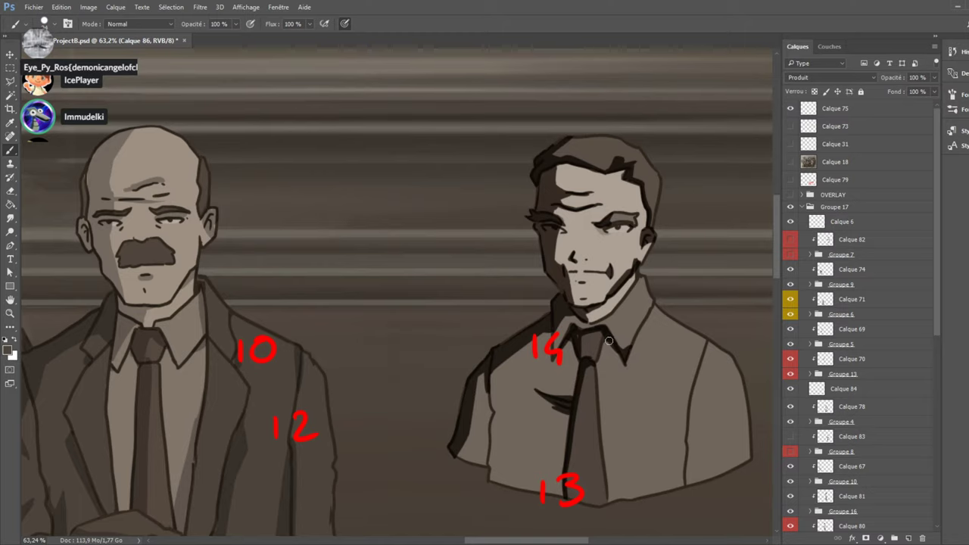
{"action": "left_click", "coordinate": [791, 162]}
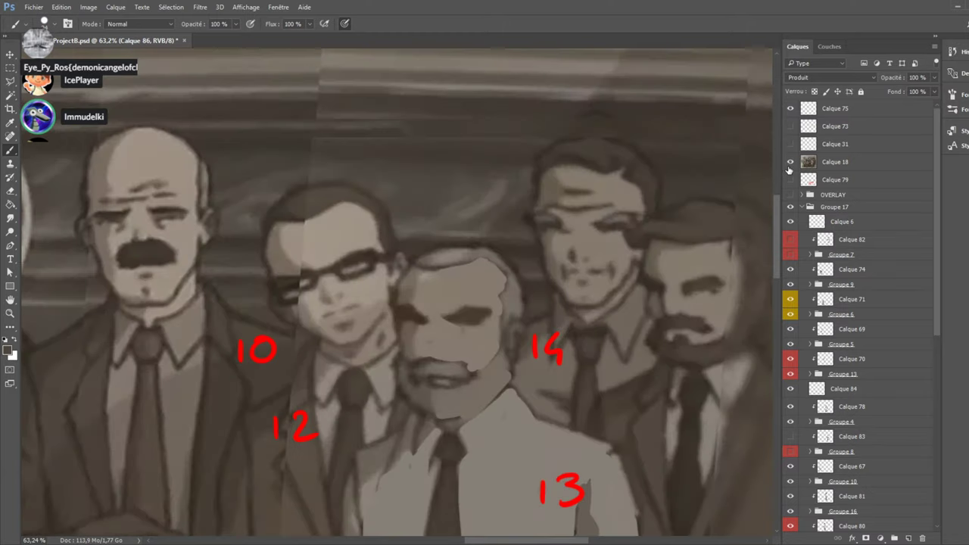
{"action": "left_click", "coordinate": [790, 162]}
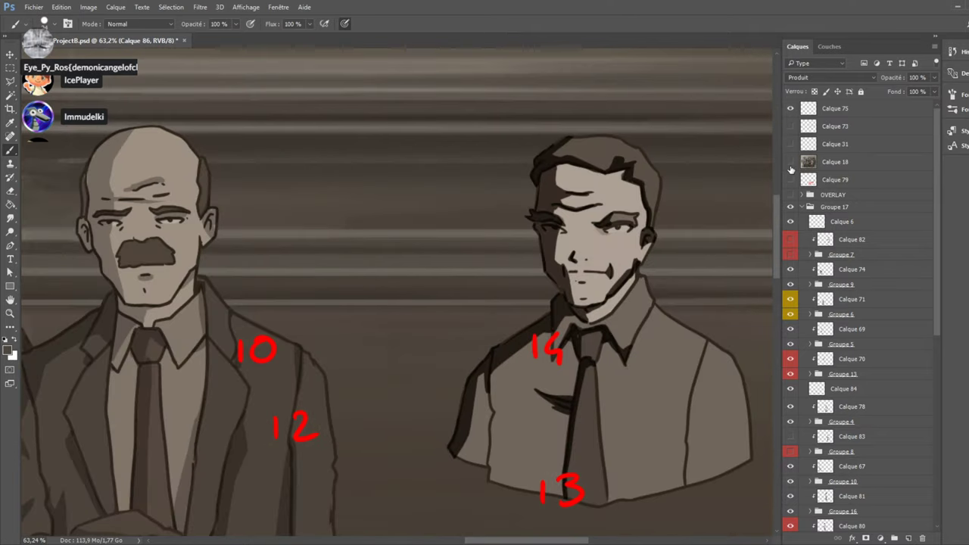
Extend the shadow down the seam between man 14's left sleeve and his shirt front.
{"action": "left_click", "coordinate": [791, 162]}
{"action": "left_click", "coordinate": [790, 162]}
{"action": "left_click", "coordinate": [791, 162]}
{"action": "left_click", "coordinate": [790, 162]}
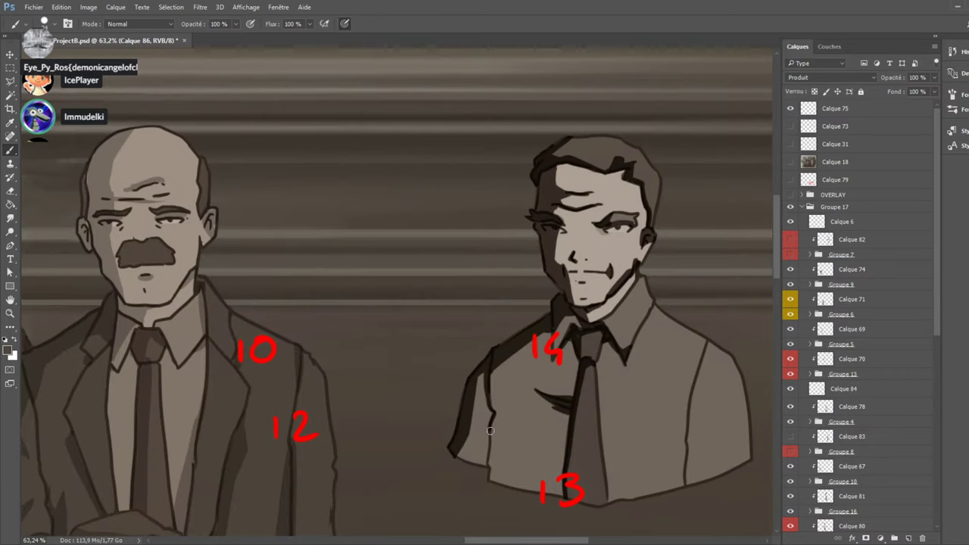
{"action": "mouse_move", "coordinate": [491, 431]}
{"action": "left_mouse_down"}
{"action": "mouse_move", "coordinate": [500, 491]}
{"action": "mouse_move", "coordinate": [492, 421]}
{"action": "mouse_move", "coordinate": [490, 448]}
{"action": "left_mouse_up"}
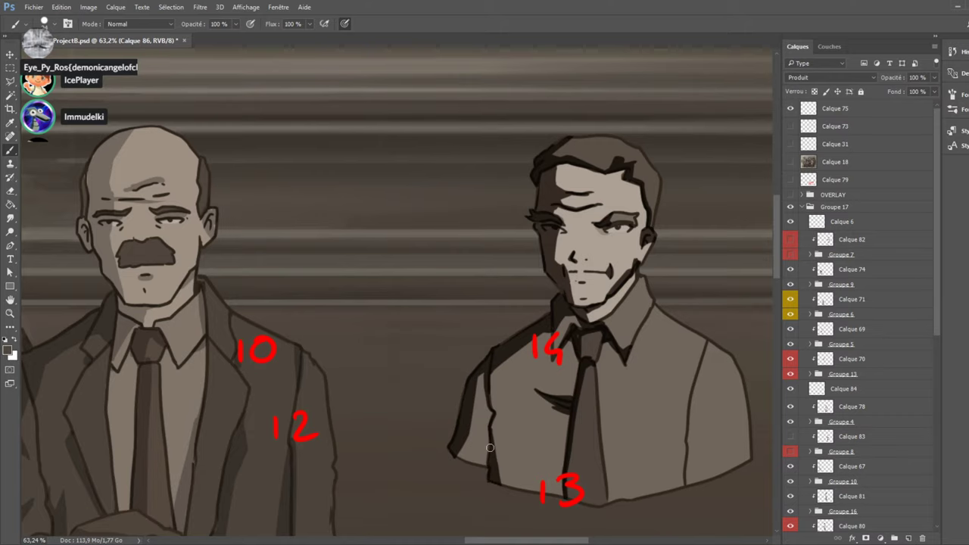
Paint shadows along man 14's right sleeve seam, beside the right edge of his tie and at the right shoulder.
{"action": "left_click", "coordinate": [791, 164]}
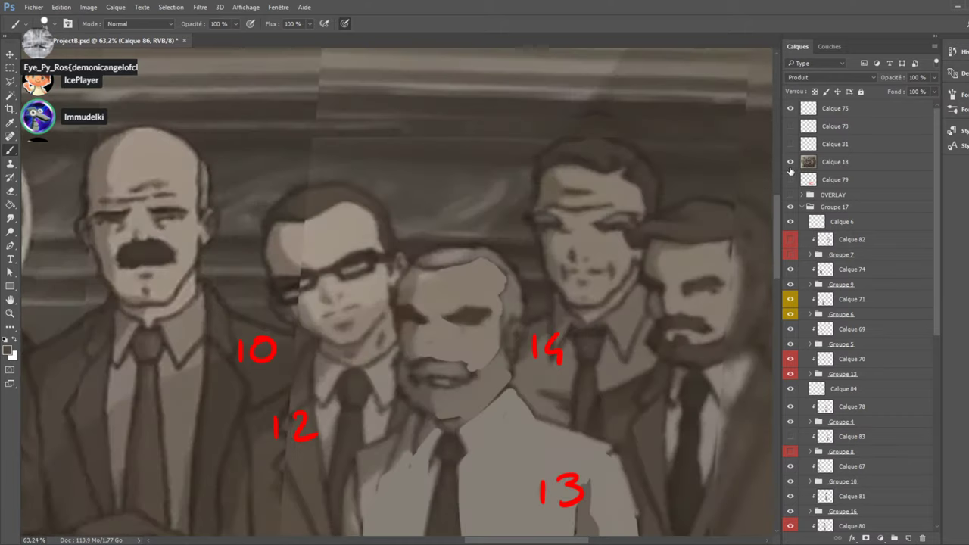
{"action": "left_click", "coordinate": [790, 164]}
{"action": "mouse_move", "coordinate": [693, 385]}
{"action": "left_mouse_down"}
{"action": "mouse_move", "coordinate": [675, 483]}
{"action": "mouse_move", "coordinate": [685, 442]}
{"action": "mouse_move", "coordinate": [680, 496]}
{"action": "mouse_move", "coordinate": [692, 405]}
{"action": "mouse_move", "coordinate": [688, 499]}
{"action": "mouse_move", "coordinate": [685, 449]}
{"action": "mouse_move", "coordinate": [672, 488]}
{"action": "mouse_move", "coordinate": [683, 446]}
{"action": "left_mouse_up"}
{"action": "left_click_drag", "start_coordinate": [596, 402], "coordinate": [615, 500]}
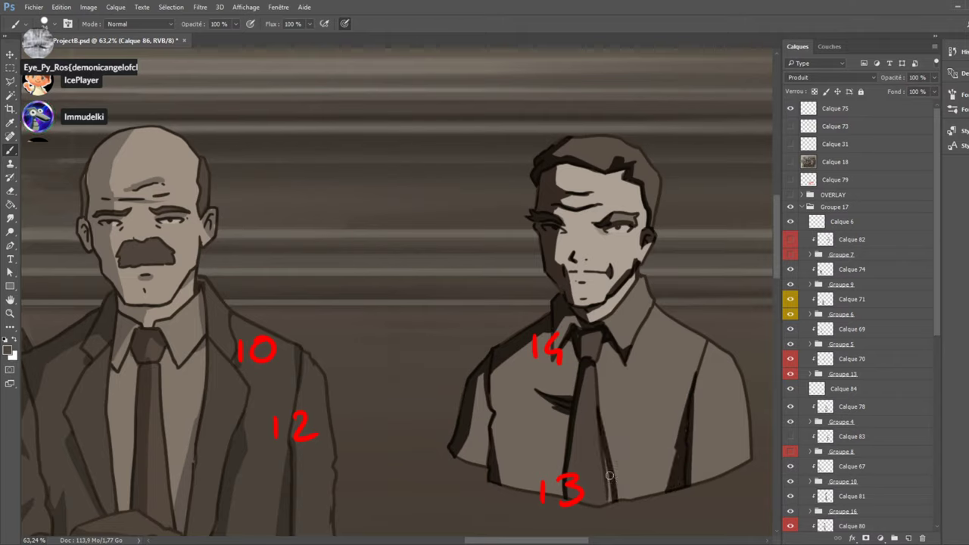
{"action": "left_click_drag", "start_coordinate": [608, 452], "coordinate": [611, 504]}
{"action": "left_click", "coordinate": [791, 164]}
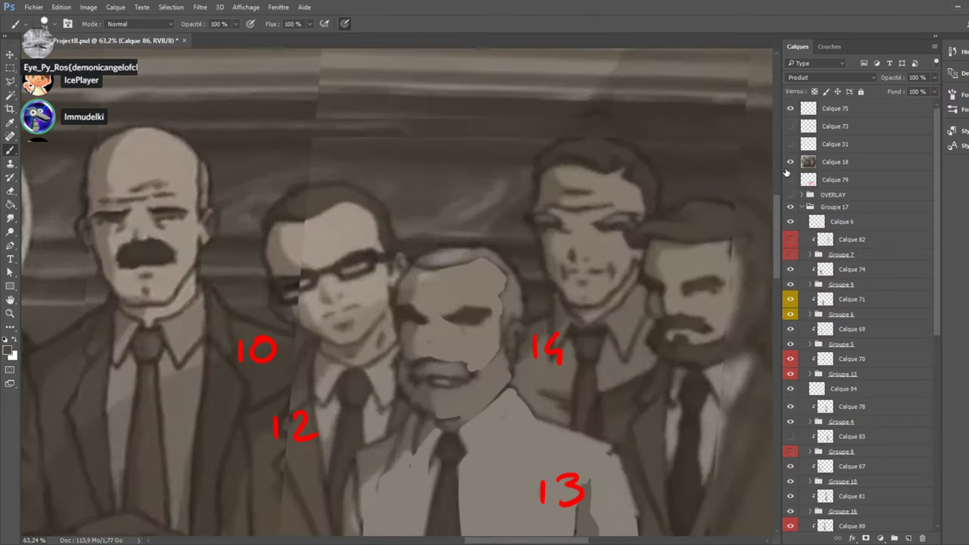
{"action": "left_click", "coordinate": [790, 163]}
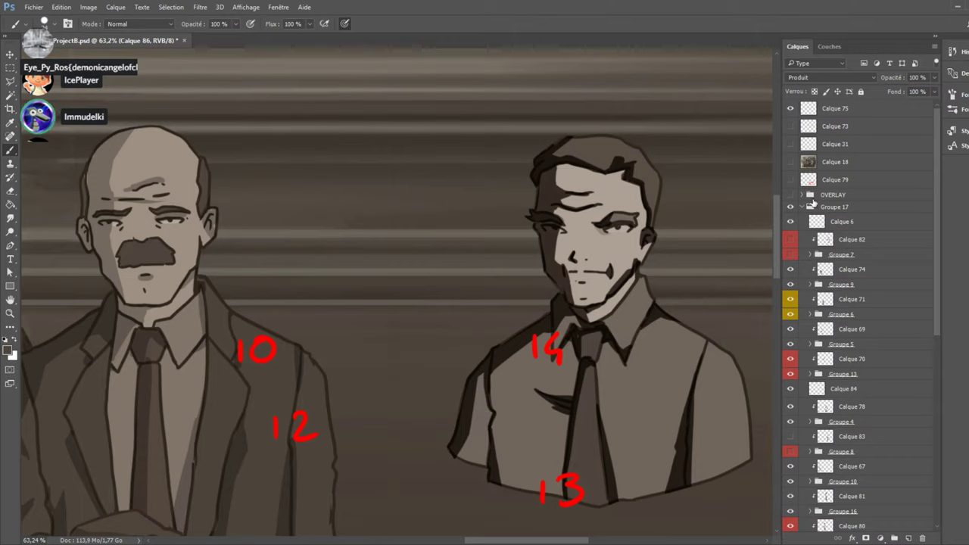
Lower the opacity of the shadow layer Calque 86 to 30 %.
{"action": "scroll", "coordinate": [849, 112], "scroll_direction": "down", "scroll_amount": 8}
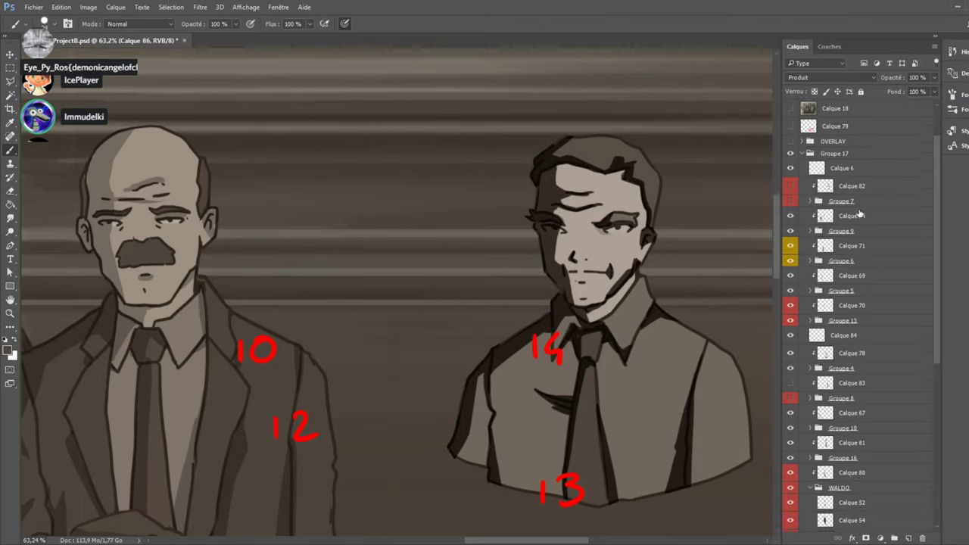
{"action": "left_click", "coordinate": [914, 78]}
{"action": "type", "text": "20"}
{"action": "key", "text": "Return"}
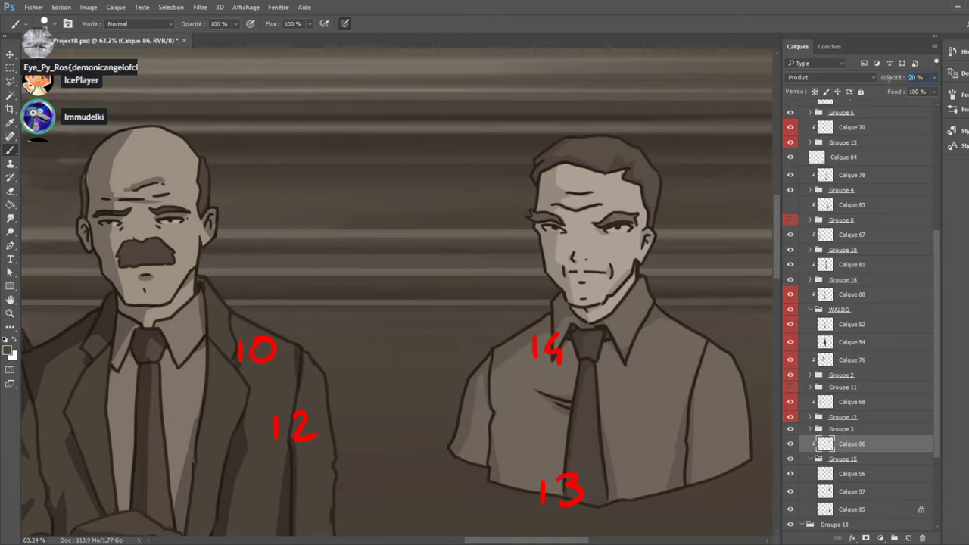
{"action": "type", "text": "30"}
{"action": "key", "text": "Return"}
{"action": "scroll", "coordinate": [929, 287], "scroll_direction": "up", "scroll_amount": 2}
{"action": "scroll", "coordinate": [928, 287], "scroll_direction": "up", "scroll_amount": 7}
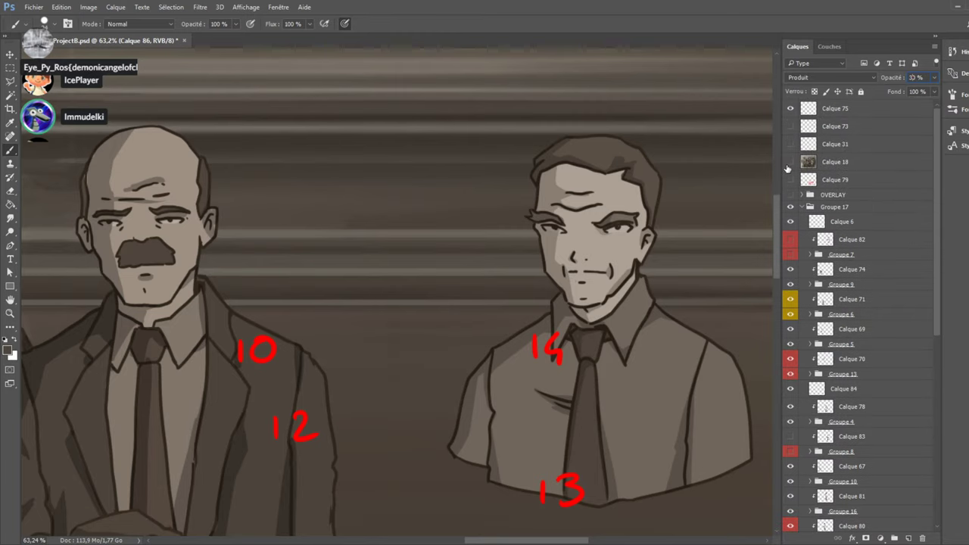
Compare man 14's softened shading with the reference painting on Calque 18.
{"action": "left_click", "coordinate": [790, 161]}
{"action": "left_click", "coordinate": [790, 161]}
{"action": "left_click", "coordinate": [790, 162]}
{"action": "left_click", "coordinate": [786, 164]}
{"action": "left_click", "coordinate": [786, 164]}
{"action": "left_click", "coordinate": [786, 164]}
{"action": "left_click", "coordinate": [786, 165]}
{"action": "left_click", "coordinate": [786, 164]}
Choose the Paint Bucket, sample a colour from man 14 in the Calque 18 reference, and make Calque 57 active.
{"action": "scroll", "coordinate": [849, 303], "scroll_direction": "down", "scroll_amount": 8}
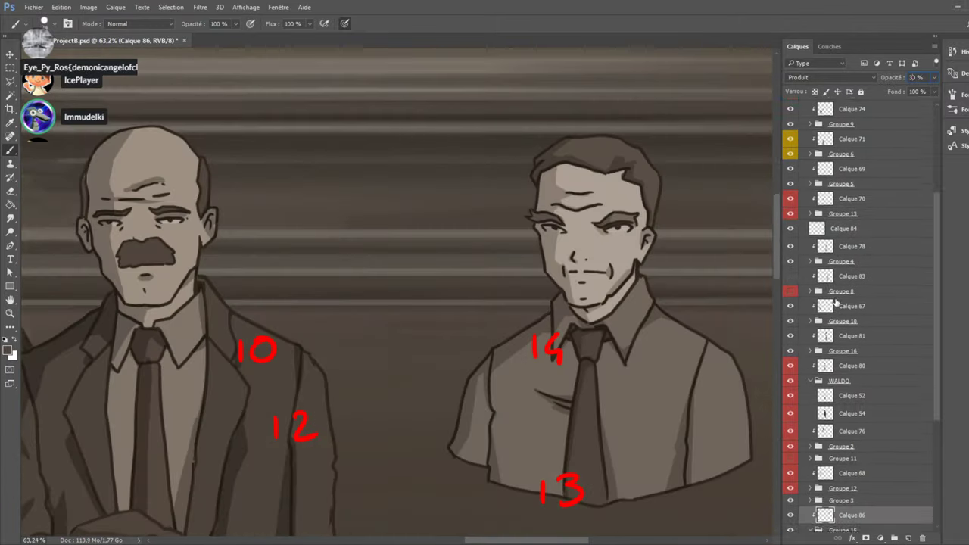
{"action": "left_click", "coordinate": [606, 276], "text": "ctrl"}
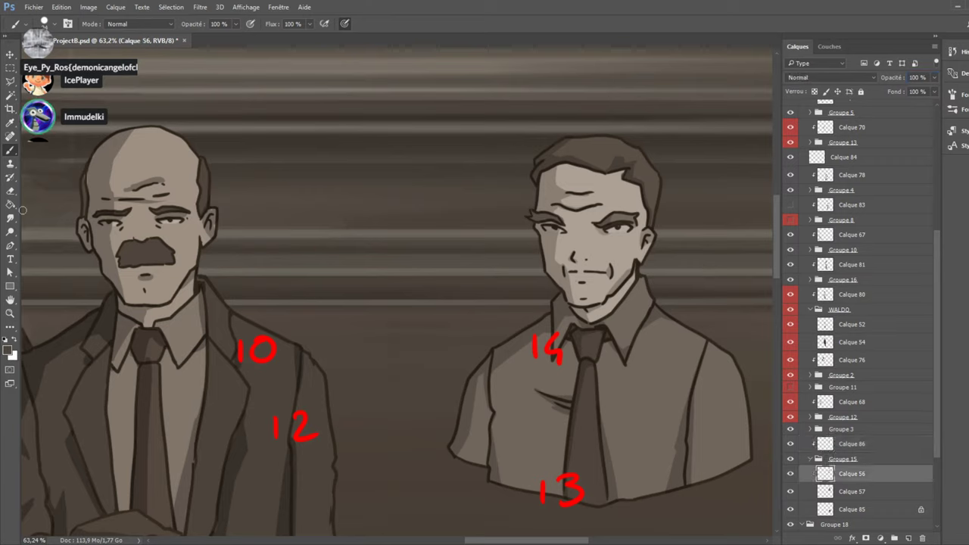
{"action": "key", "text": "e"}
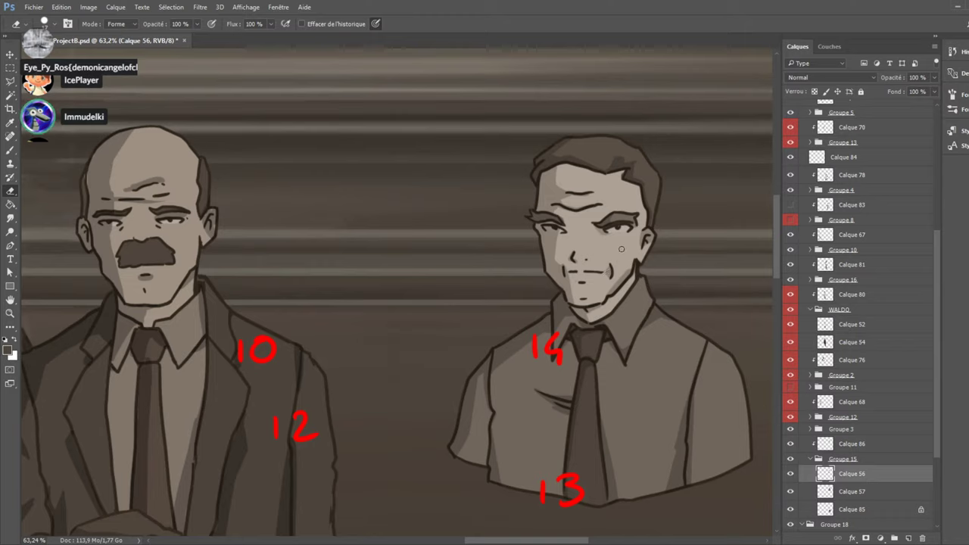
{"action": "left_click", "coordinate": [11, 203]}
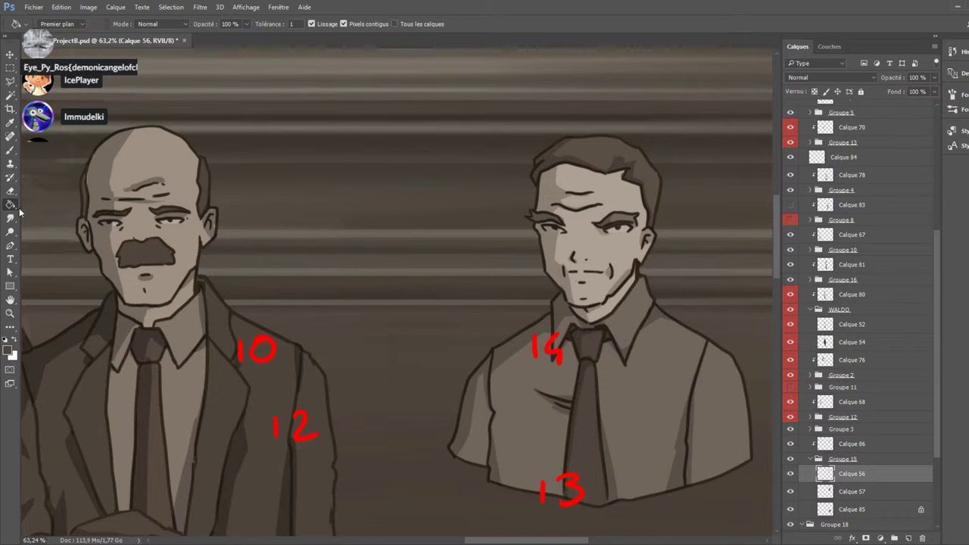
{"action": "scroll", "coordinate": [869, 156], "scroll_direction": "up", "scroll_amount": 5}
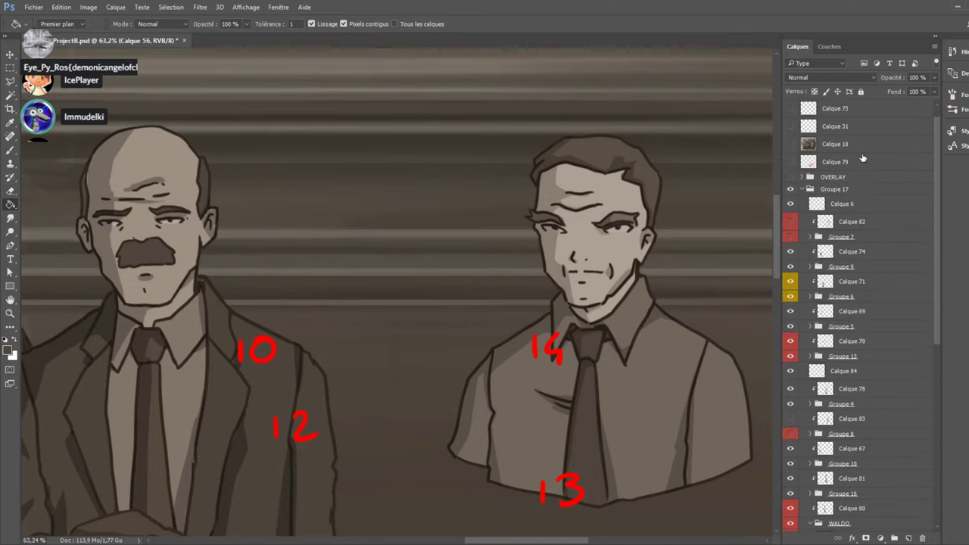
{"action": "left_click", "coordinate": [789, 163]}
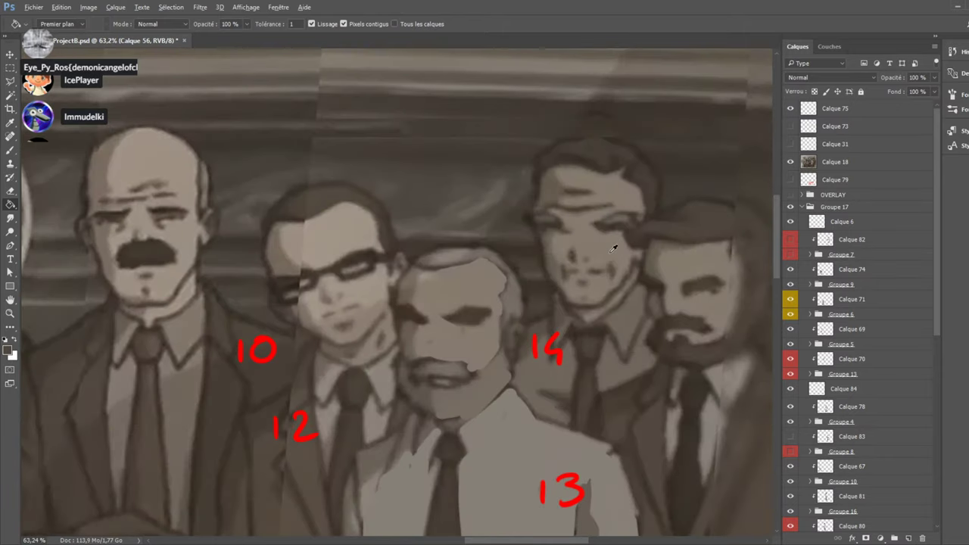
{"action": "left_click", "coordinate": [792, 181]}
{"action": "scroll", "coordinate": [803, 303], "scroll_direction": "down", "scroll_amount": 5}
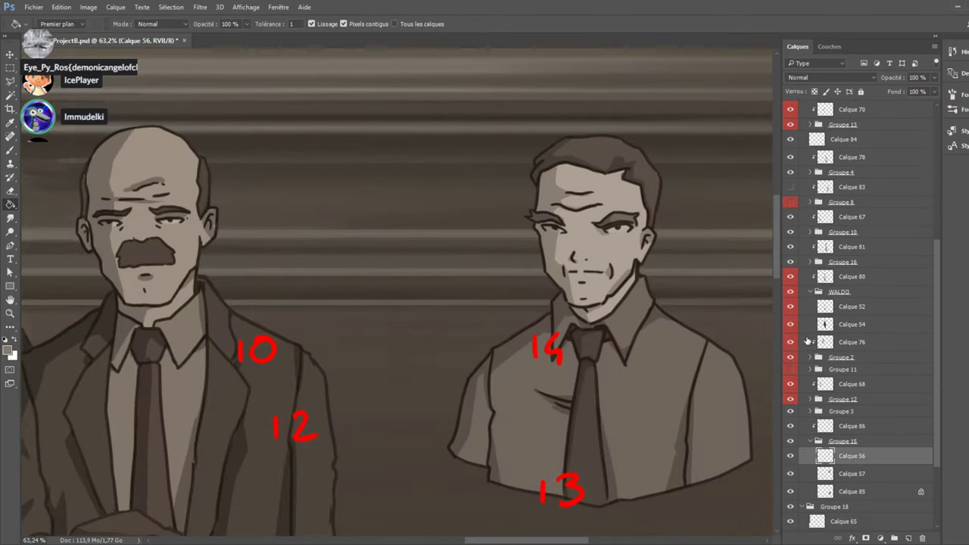
{"action": "left_click", "coordinate": [790, 473]}
{"action": "left_click", "coordinate": [791, 473]}
{"action": "left_click", "coordinate": [851, 473]}
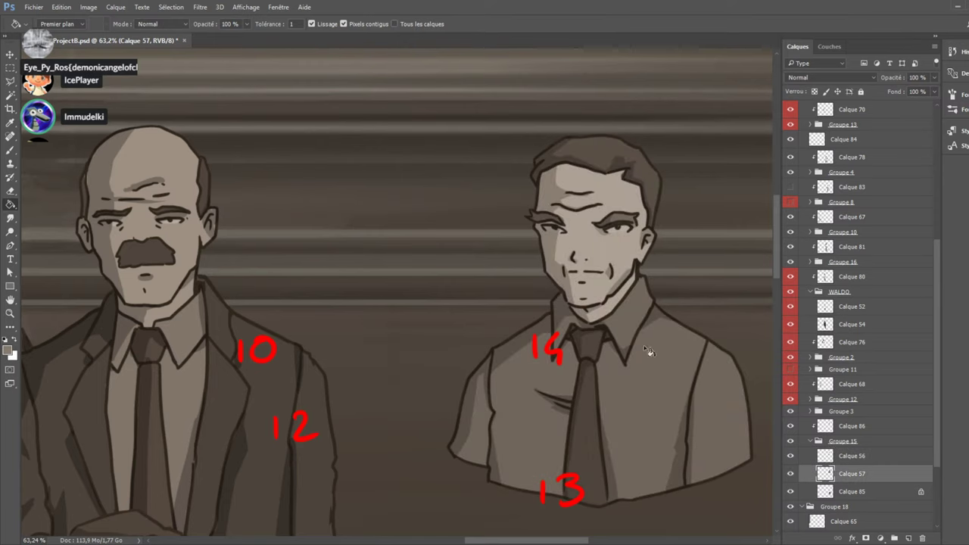
Compare the shading of the whole group illustration with the reference on Calque 18.
{"action": "scroll", "coordinate": [601, 242], "scroll_direction": "down", "scroll_amount": 5}
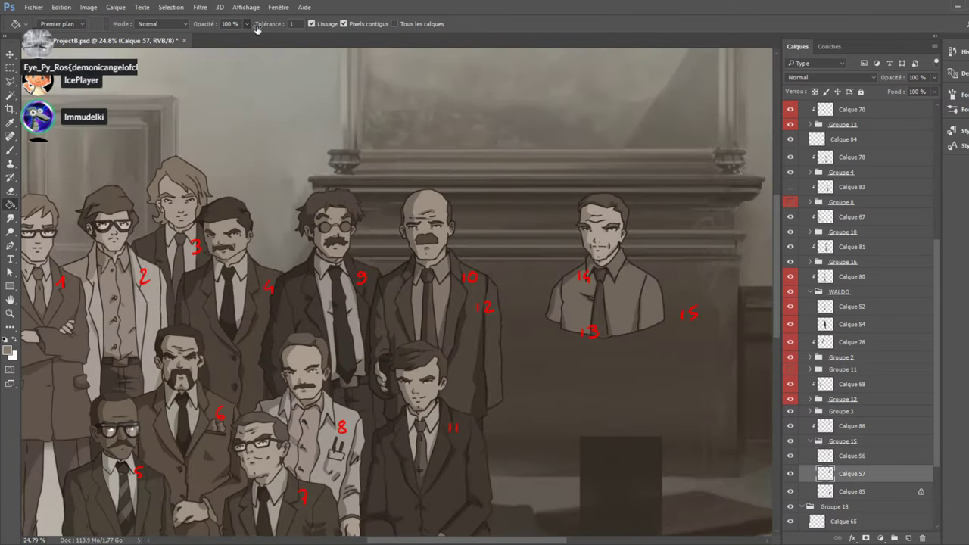
{"action": "left_click", "coordinate": [879, 291]}
{"action": "scroll", "coordinate": [878, 291], "scroll_direction": "up", "scroll_amount": 5}
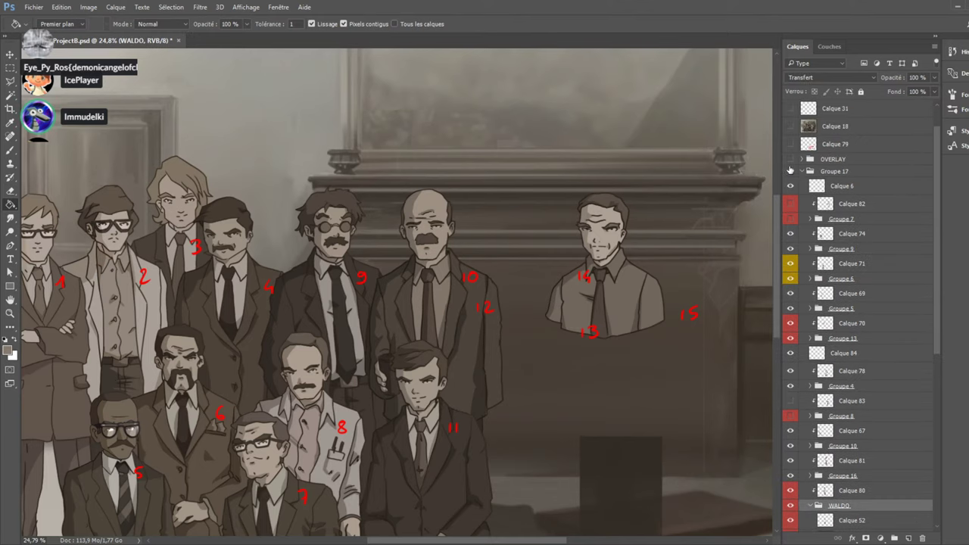
{"action": "left_click", "coordinate": [790, 126]}
{"action": "left_click", "coordinate": [789, 129]}
{"action": "left_click", "coordinate": [789, 129]}
{"action": "left_click", "coordinate": [789, 131]}
On line-art layer Calque 56, erase and redraw the outer corner of man 14's eye beside the ear in the sampled dark line colour.
{"action": "scroll", "coordinate": [604, 220], "scroll_direction": "up", "scroll_amount": 10}
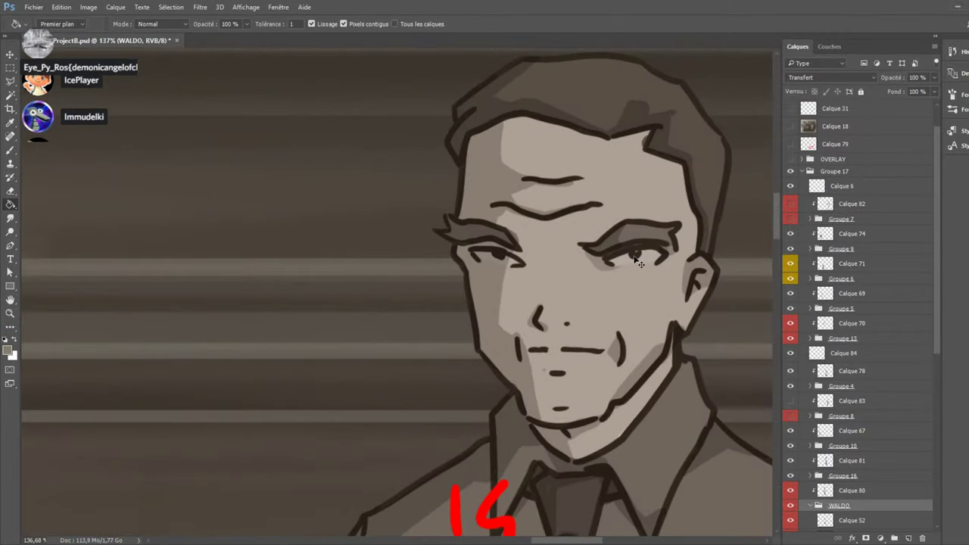
{"action": "left_click", "coordinate": [638, 262], "text": "ctrl"}
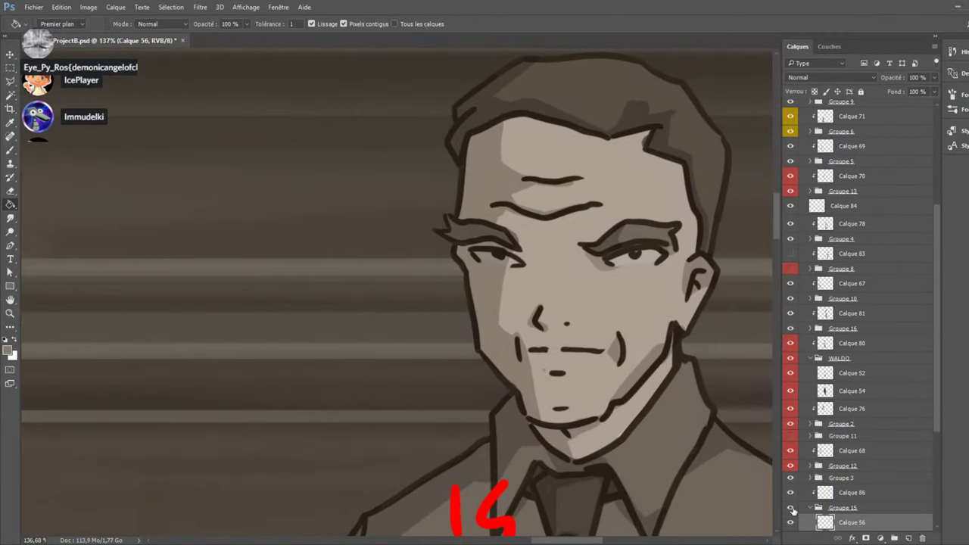
{"action": "key", "text": "e"}
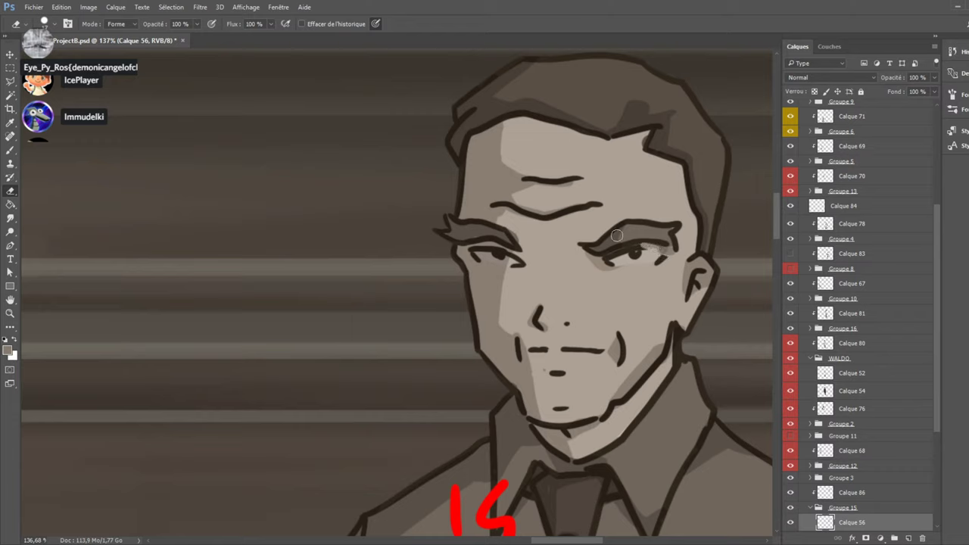
{"action": "key", "text": "b"}
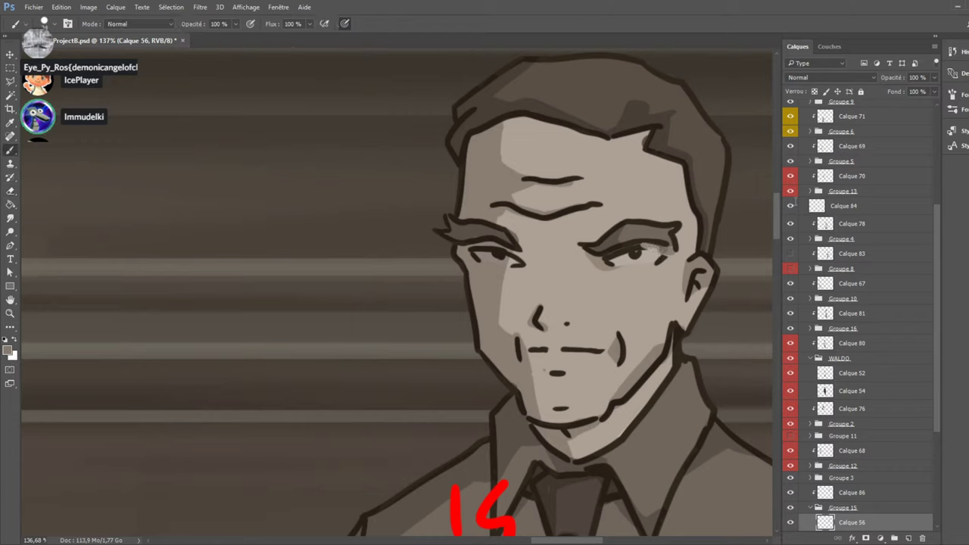
{"action": "left_click", "coordinate": [643, 248], "text": "alt"}
{"action": "scroll", "coordinate": [860, 293], "scroll_direction": "down", "scroll_amount": 3}
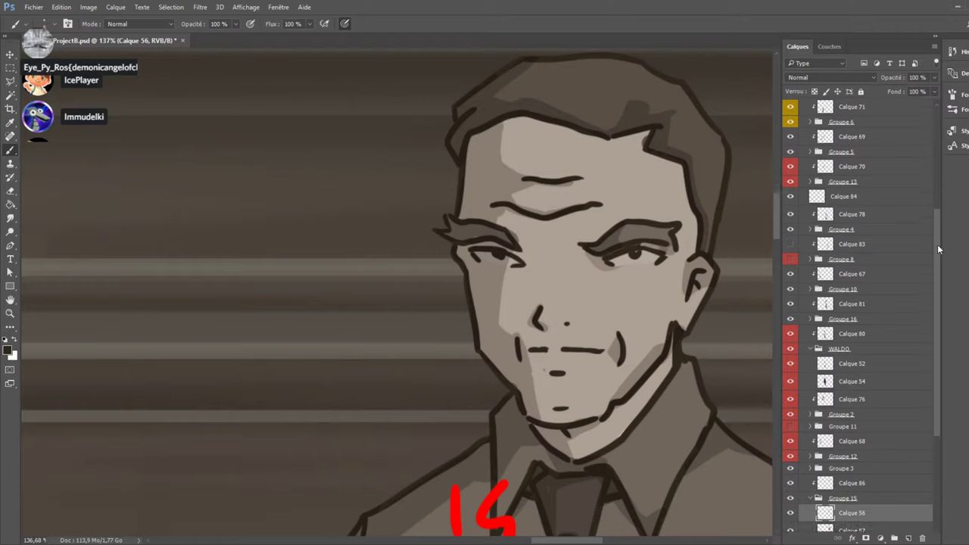
Check man 14's colours without the Calque 56 line art, then redraw the irises of his eyes on that layer.
{"action": "left_click", "coordinate": [790, 437]}
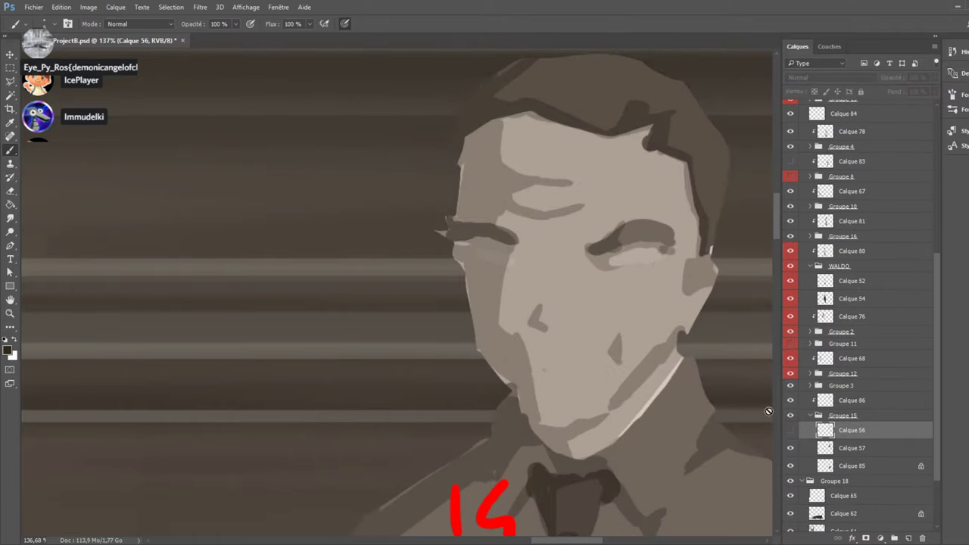
{"action": "key", "text": "ctrl+"}
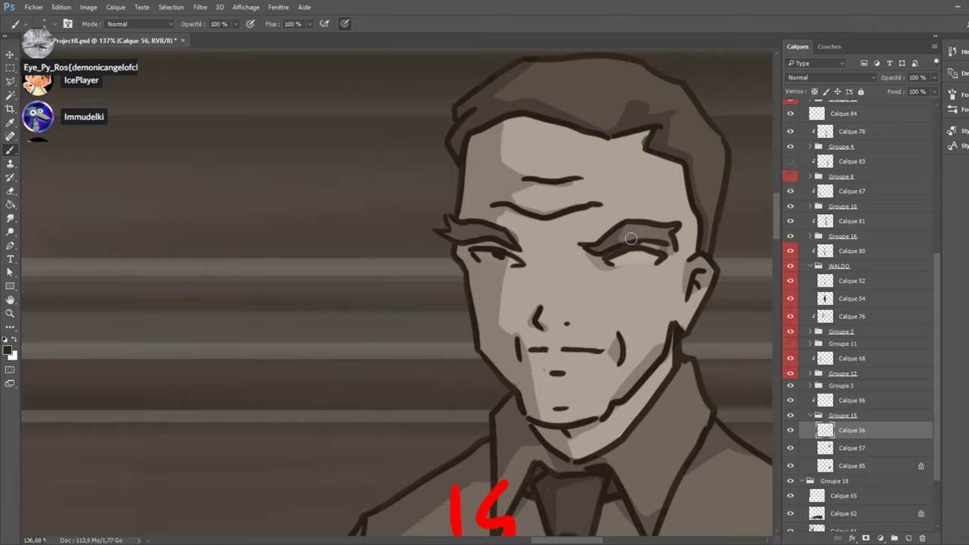
{"action": "key", "text": "bracketleft"}
{"action": "key", "text": "bracketleft"}
{"action": "key", "text": "bracketright"}
{"action": "key", "text": "bracketright"}
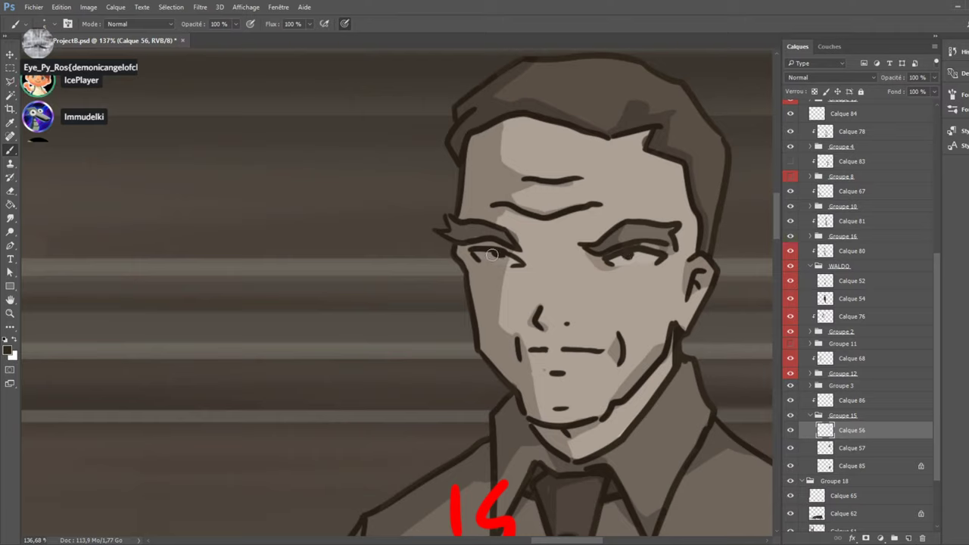
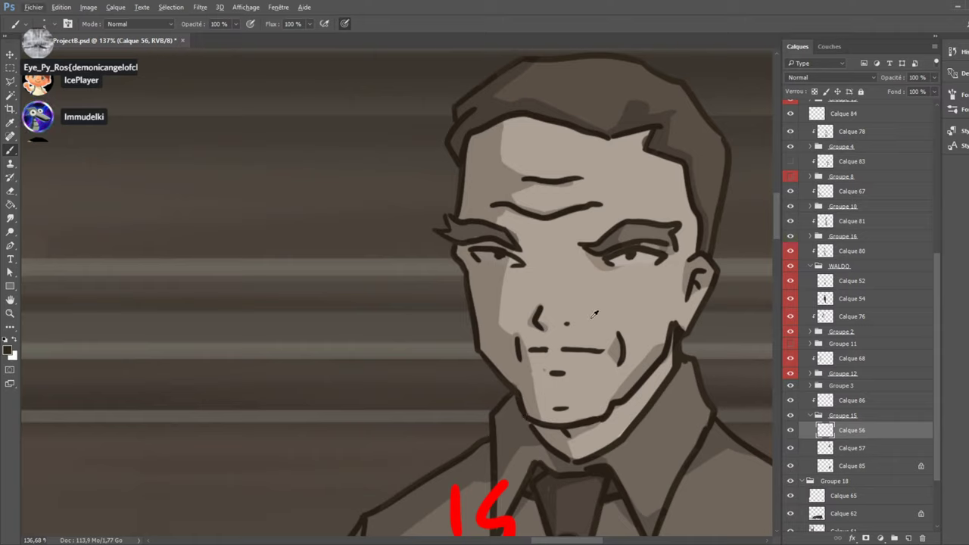
{"action": "left_click", "coordinate": [654, 121], "text": "ctrl"}
{"action": "left_click", "coordinate": [643, 157], "text": "alt"}
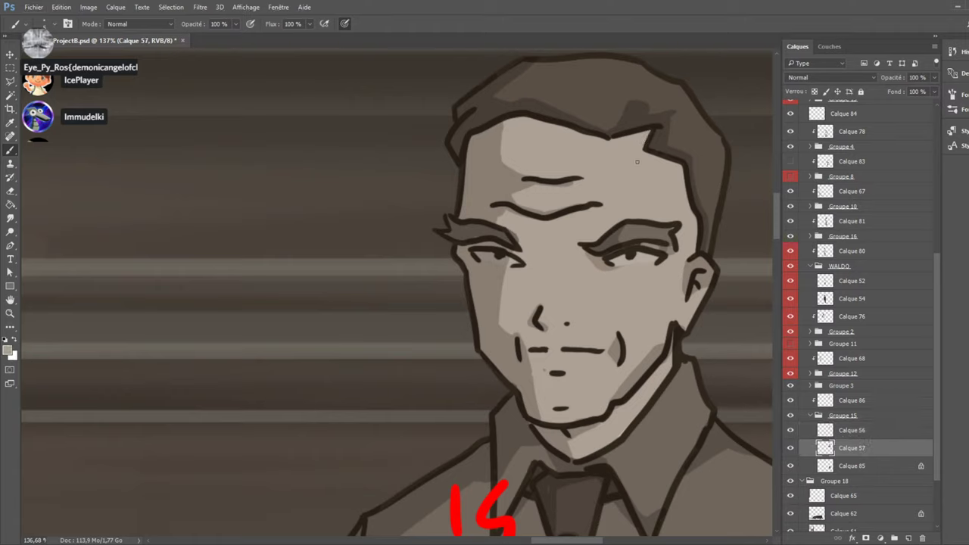
{"action": "left_click", "coordinate": [670, 113], "text": "alt"}
{"action": "left_click_drag", "start_coordinate": [669, 113], "coordinate": [667, 146]}
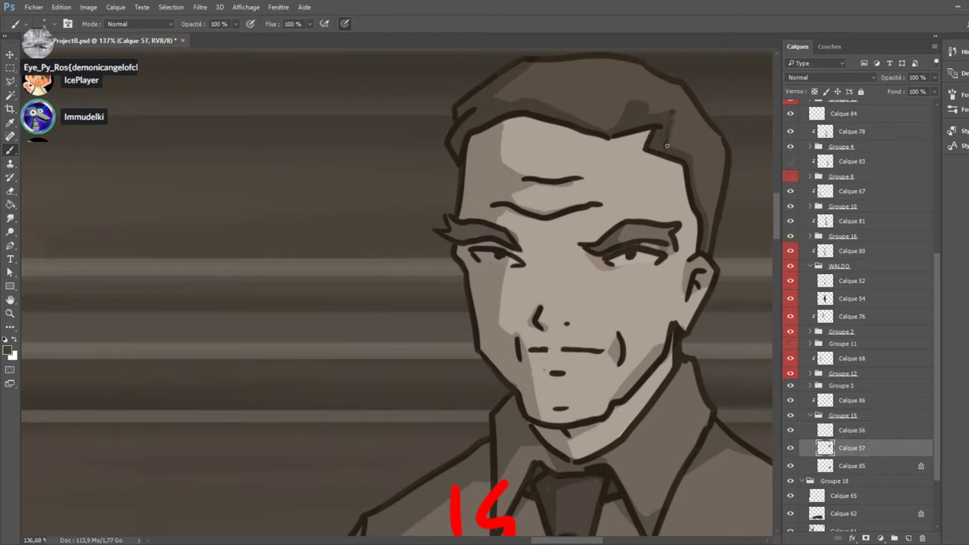
{"action": "key", "text": "ctrl+z"}
Make man 14's clipped shadow layer Calque 86 active and select the whole canvas.
{"action": "left_click", "coordinate": [852, 400]}
{"action": "scroll", "coordinate": [409, 92], "scroll_direction": "down", "scroll_amount": 2}
{"action": "key", "text": "e"}
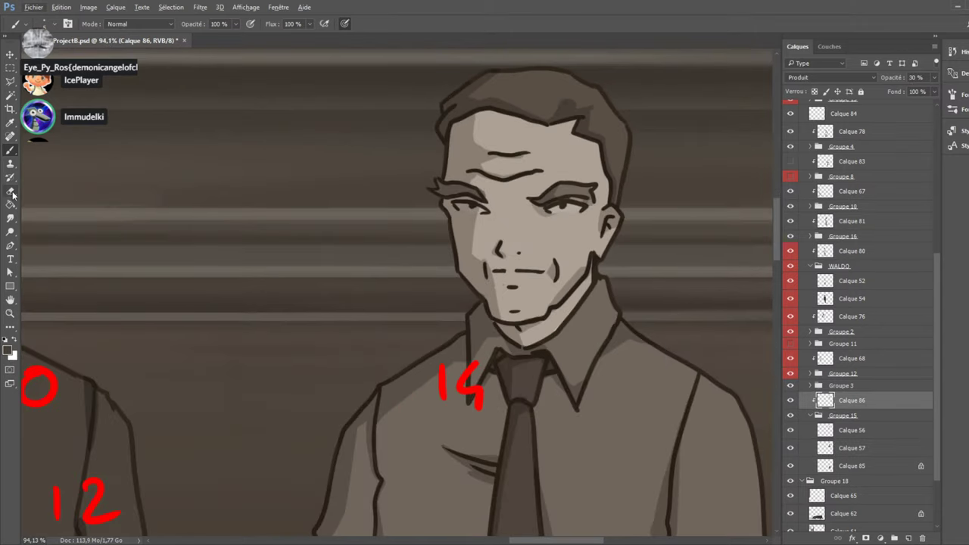
{"action": "scroll", "coordinate": [651, 277], "scroll_direction": "down", "scroll_amount": 5}
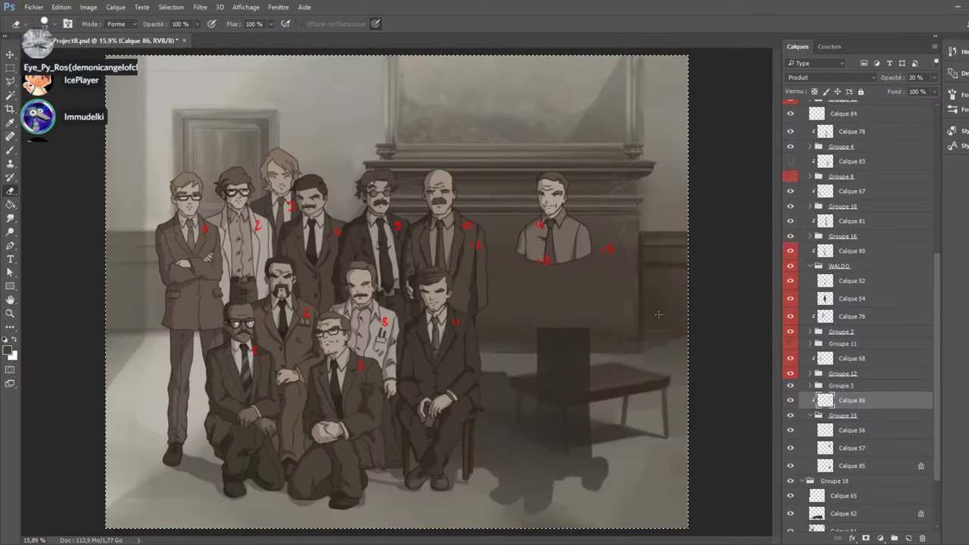
{"action": "scroll", "coordinate": [652, 303], "scroll_direction": "up", "scroll_amount": 1}
{"action": "left_click", "coordinate": [9, 69]}
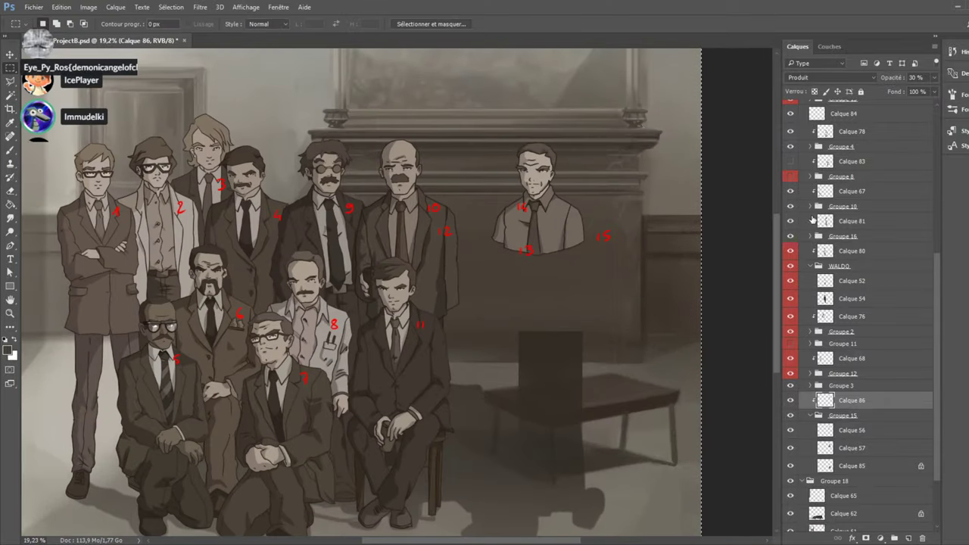
Collapse man 14's Groupe 15, then show and select Groupe 11 containing the bearded man 15.
{"action": "scroll", "coordinate": [807, 210], "scroll_direction": "up", "scroll_amount": 2}
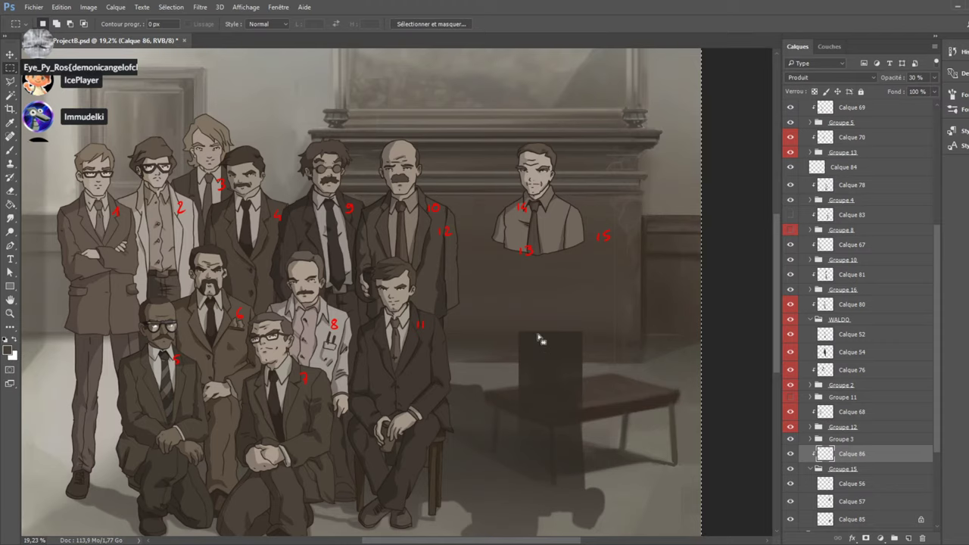
{"action": "left_click", "coordinate": [792, 469]}
{"action": "left_click", "coordinate": [792, 469]}
{"action": "left_click", "coordinate": [811, 470]}
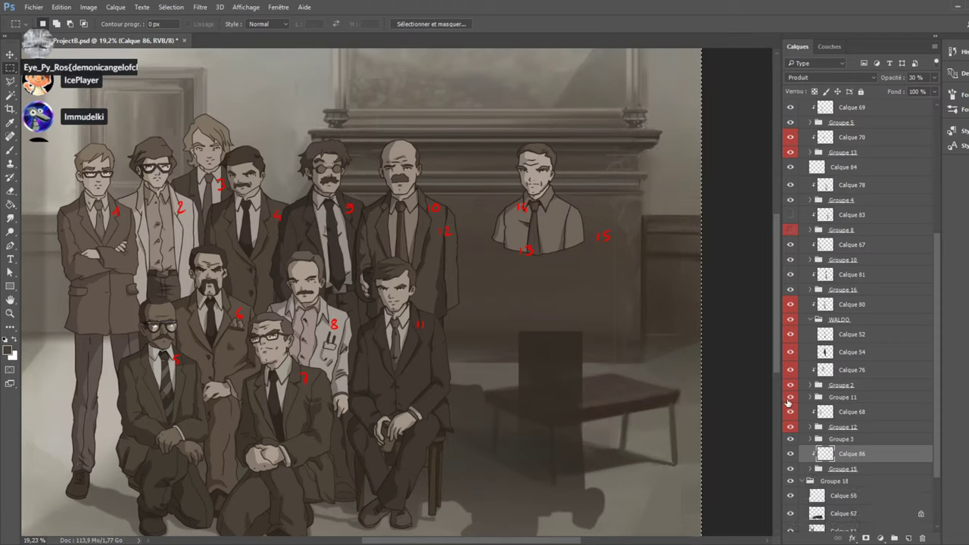
{"action": "left_click", "coordinate": [791, 398]}
{"action": "left_click", "coordinate": [808, 400]}
{"action": "scroll", "coordinate": [651, 277], "scroll_direction": "up", "scroll_amount": 3}
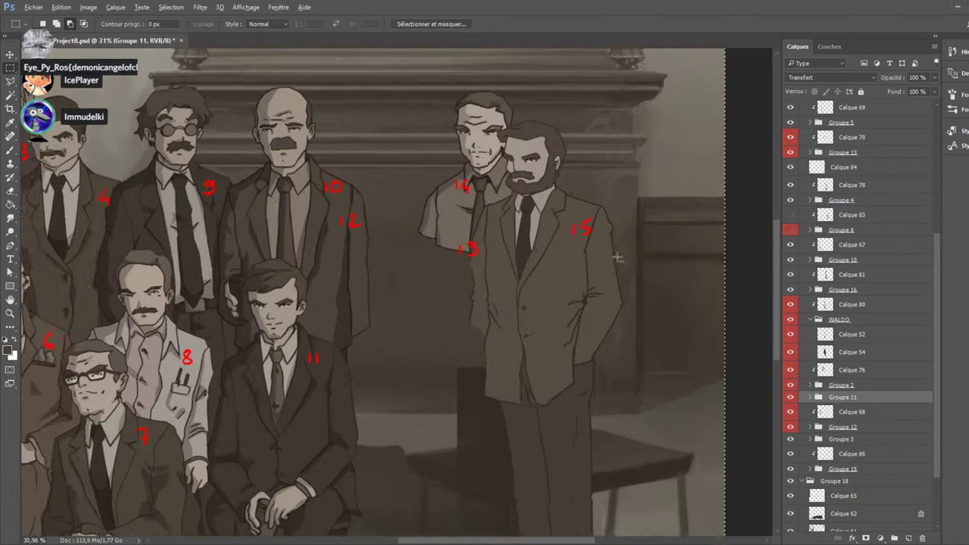
Show man 13's Groupe 7 together with its clipped shadow layer Calque 82.
{"action": "scroll", "coordinate": [848, 348], "scroll_direction": "up", "scroll_amount": 5}
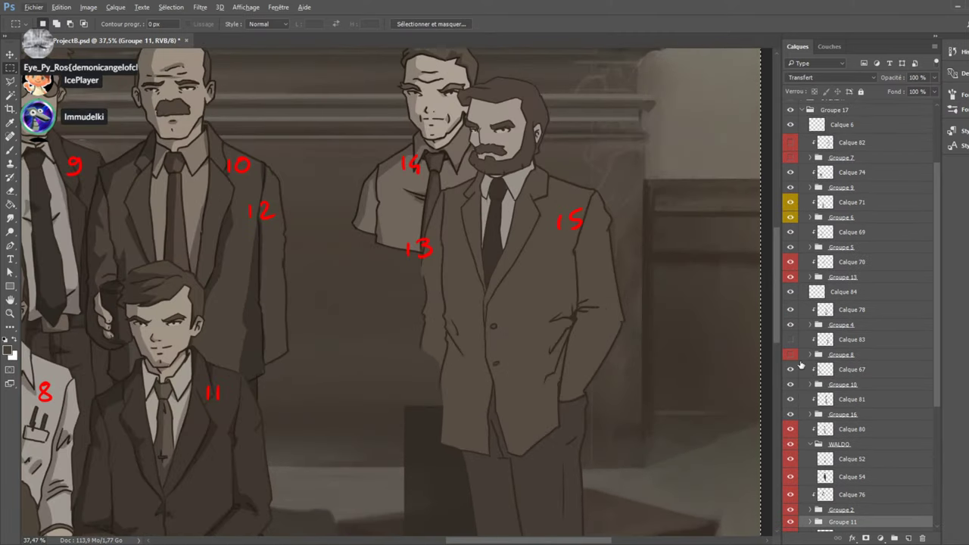
{"action": "left_click", "coordinate": [791, 355]}
{"action": "left_click", "coordinate": [791, 356]}
{"action": "left_click", "coordinate": [790, 157]}
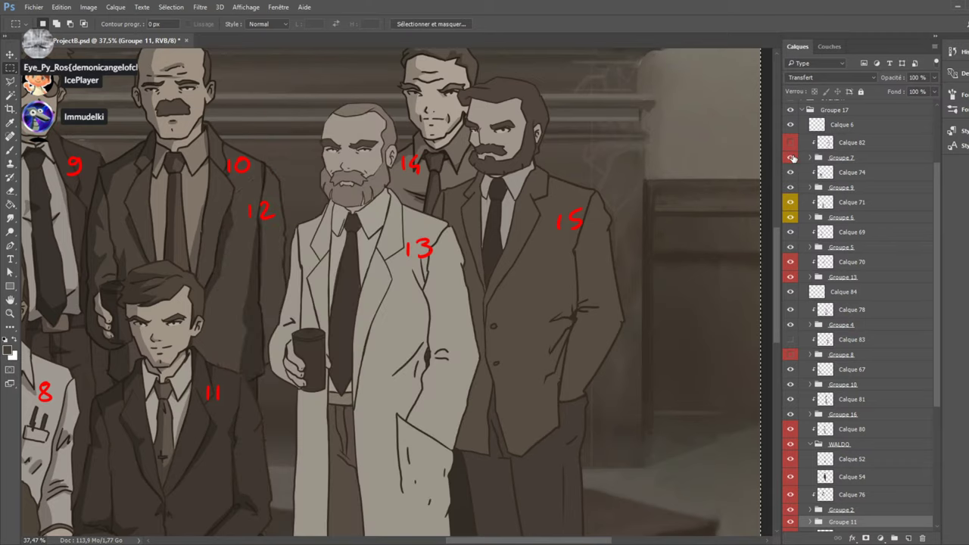
{"action": "left_click", "coordinate": [790, 158]}
{"action": "left_click", "coordinate": [790, 142]}
{"action": "left_click", "coordinate": [791, 158]}
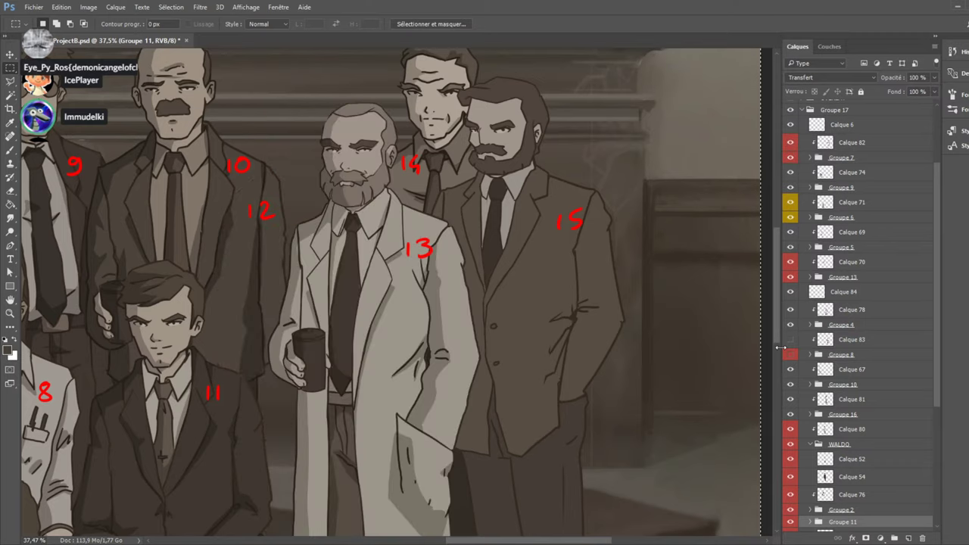
Show man 12's Groupe 8 with its shadow layer Calque 83, and hide man 13's Groupe 7.
{"action": "left_click", "coordinate": [791, 355]}
{"action": "left_click", "coordinate": [790, 157]}
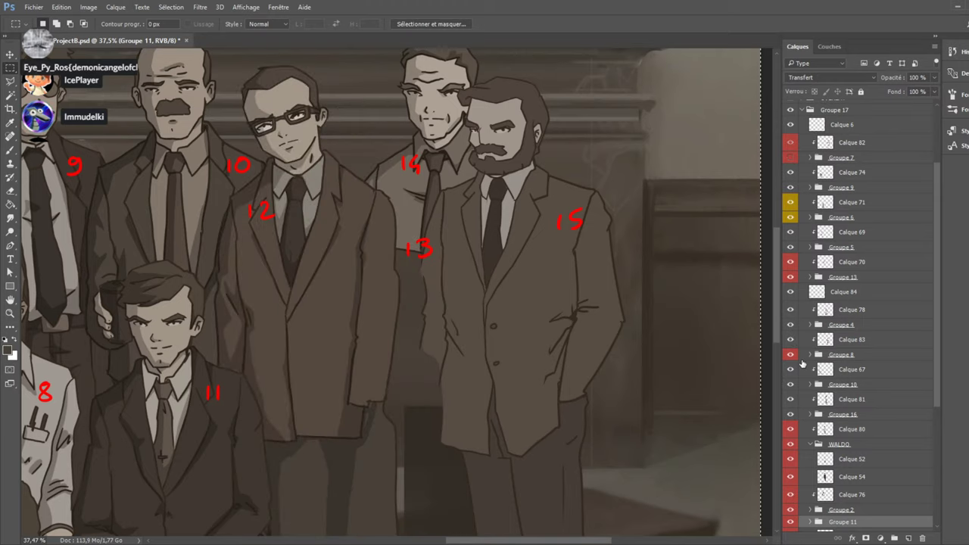
{"action": "left_click", "coordinate": [791, 325]}
{"action": "left_click", "coordinate": [790, 324]}
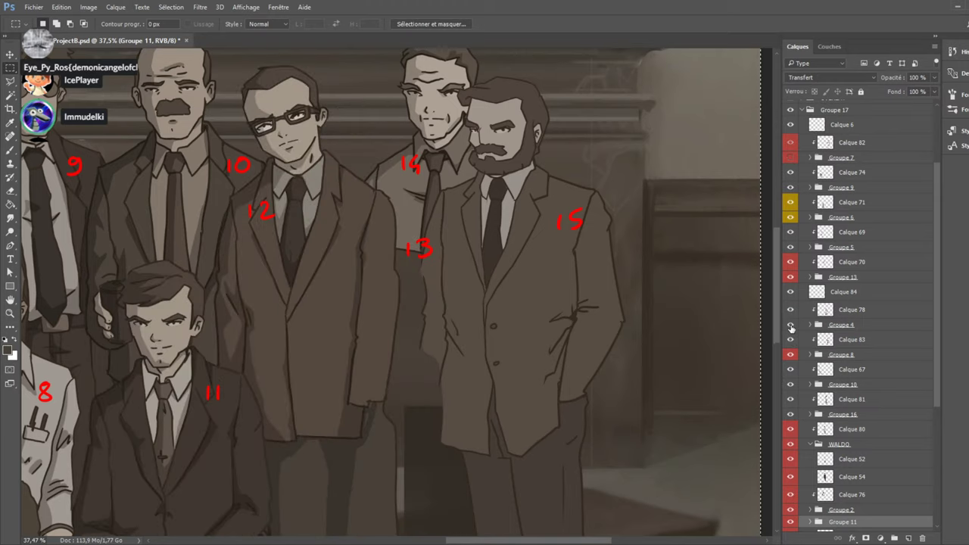
Examine man 15's face and suit, and identify his colour layer Calque 47 and line-art layer Calque 46.
{"action": "scroll", "coordinate": [520, 320], "scroll_direction": "up", "scroll_amount": 5}
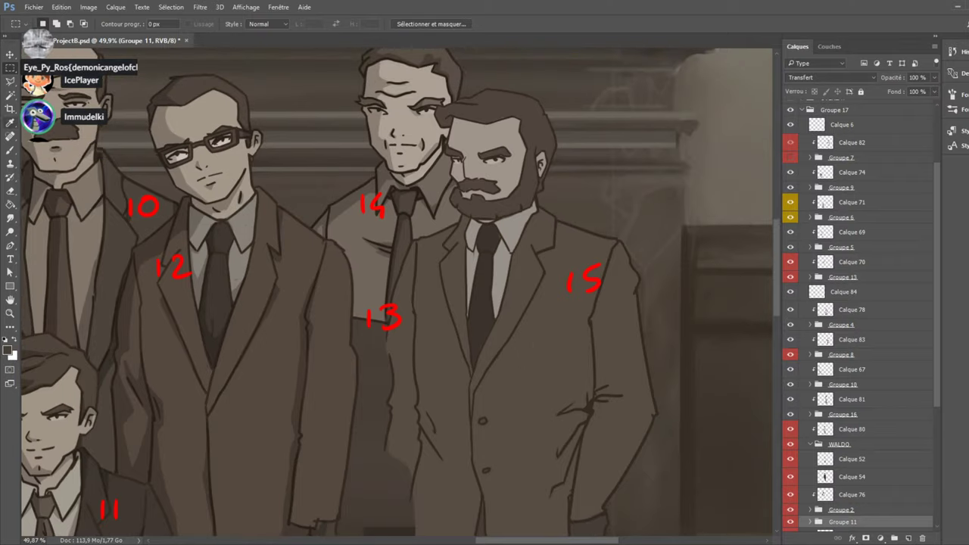
{"action": "scroll", "coordinate": [461, 194], "scroll_direction": "up", "scroll_amount": 1}
{"action": "scroll", "coordinate": [461, 194], "scroll_direction": "up", "scroll_amount": 2}
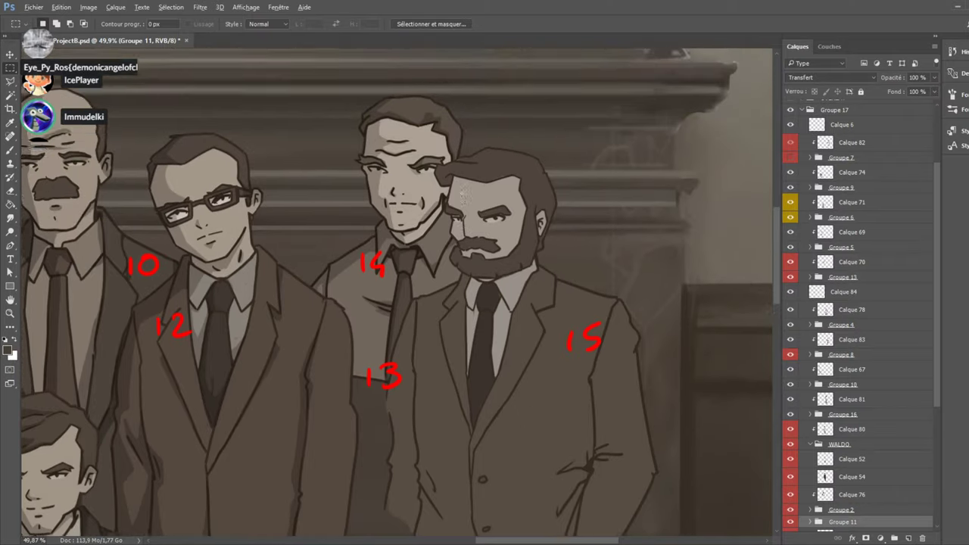
{"action": "scroll", "coordinate": [463, 193], "scroll_direction": "up", "scroll_amount": 4}
{"action": "scroll", "coordinate": [544, 228], "scroll_direction": "down", "scroll_amount": 2}
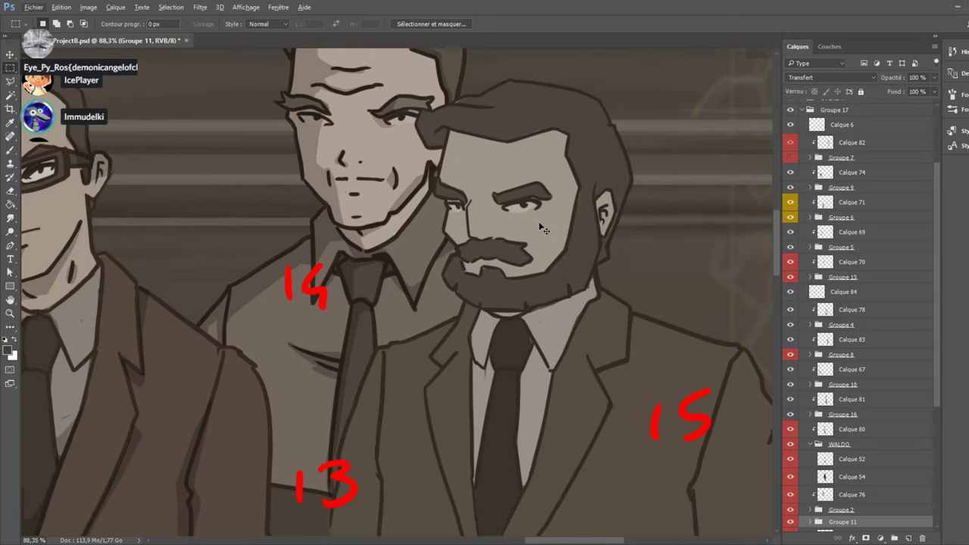
{"action": "left_click", "coordinate": [544, 229], "text": "ctrl"}
{"action": "scroll", "coordinate": [624, 352], "scroll_direction": "down", "scroll_amount": 2}
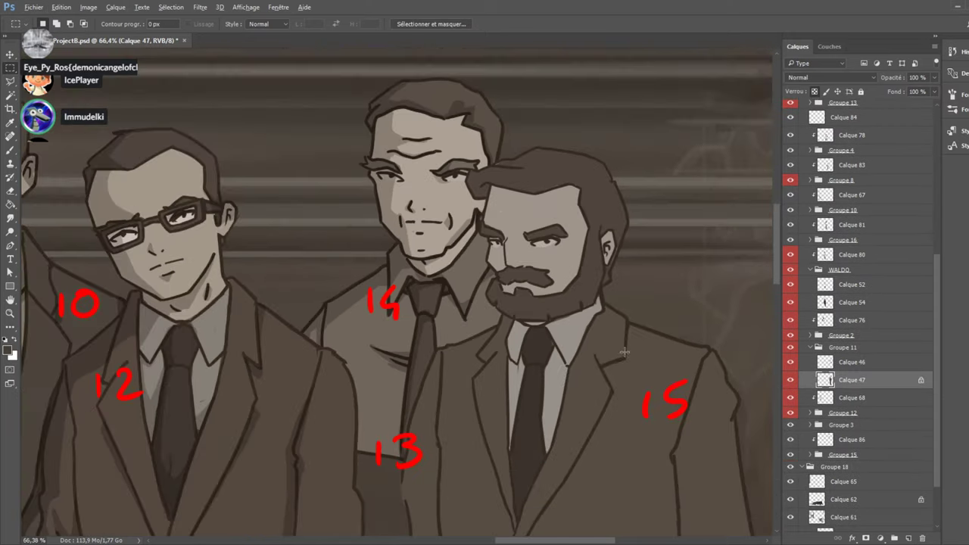
{"action": "scroll", "coordinate": [624, 352], "scroll_direction": "down", "scroll_amount": 1}
{"action": "scroll", "coordinate": [624, 352], "scroll_direction": "right", "scroll_amount": 2}
{"action": "scroll", "coordinate": [624, 352], "scroll_direction": "down", "scroll_amount": 1}
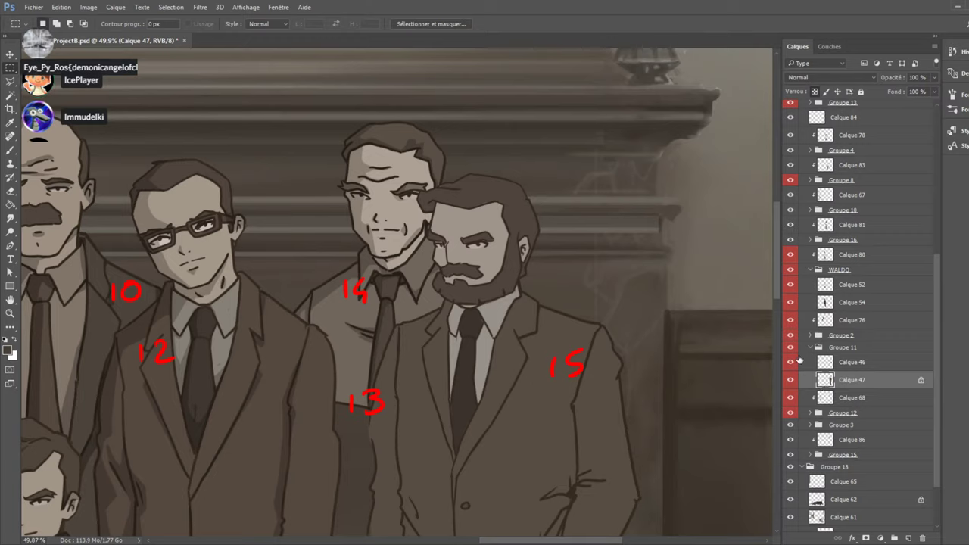
{"action": "left_click", "coordinate": [791, 362]}
{"action": "left_click", "coordinate": [791, 362]}
Create a new layer directly above Groupe 11 and clip it to that group.
{"action": "left_click", "coordinate": [842, 347]}
{"action": "left_click", "coordinate": [909, 538]}
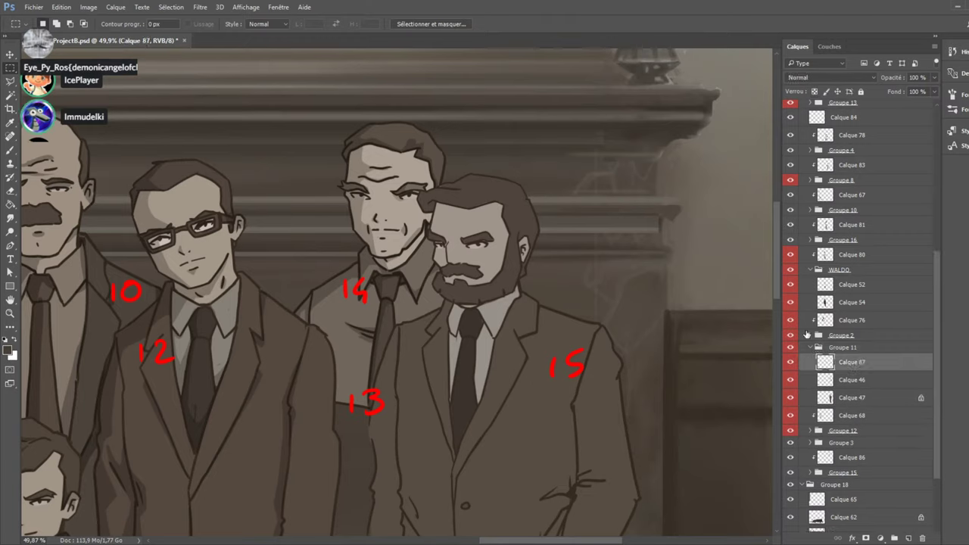
{"action": "left_click_drag", "start_coordinate": [844, 362], "coordinate": [857, 343]}
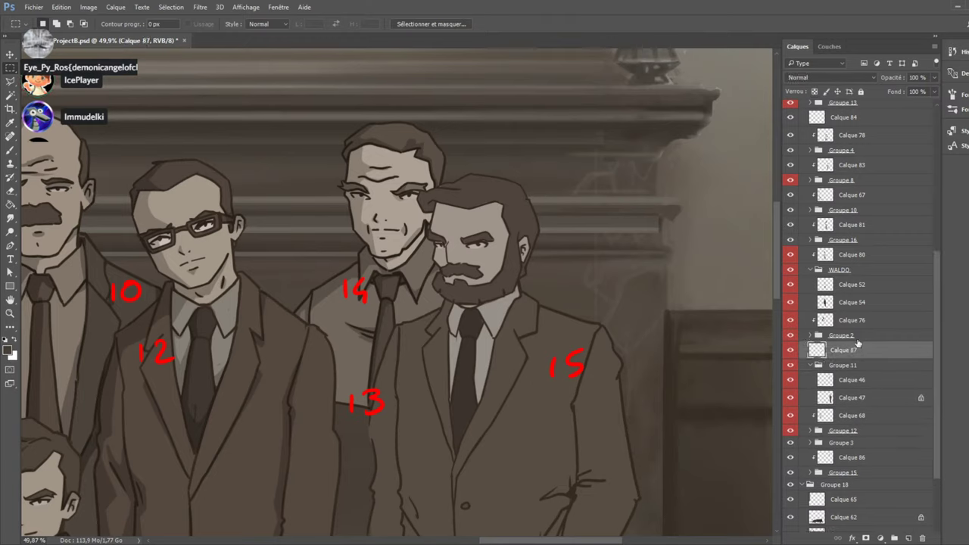
{"action": "key", "text": "ctrl+alt+g"}
Show the reference painting on Calque 18 and start brushing a shadow at man 15's temple on the new clipped layer.
{"action": "scroll", "coordinate": [833, 227], "scroll_direction": "up", "scroll_amount": 3}
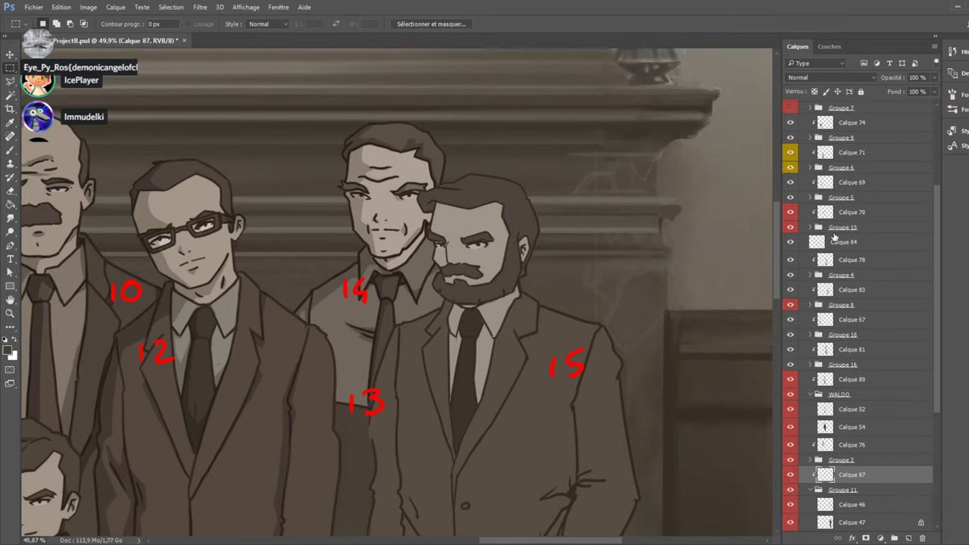
{"action": "scroll", "coordinate": [835, 237], "scroll_direction": "up", "scroll_amount": 3}
{"action": "left_click", "coordinate": [791, 162]}
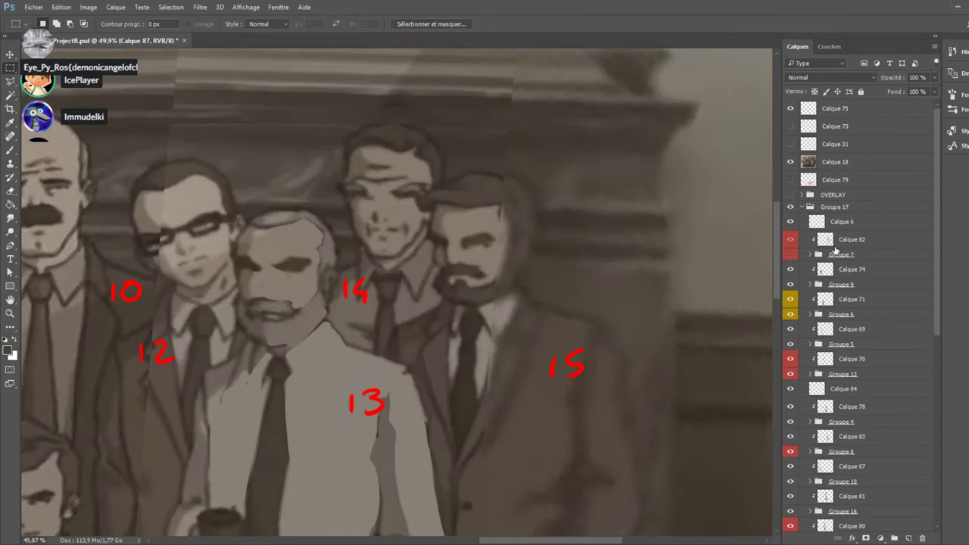
{"action": "scroll", "coordinate": [836, 250], "scroll_direction": "down", "scroll_amount": 5}
{"action": "key", "text": "b"}
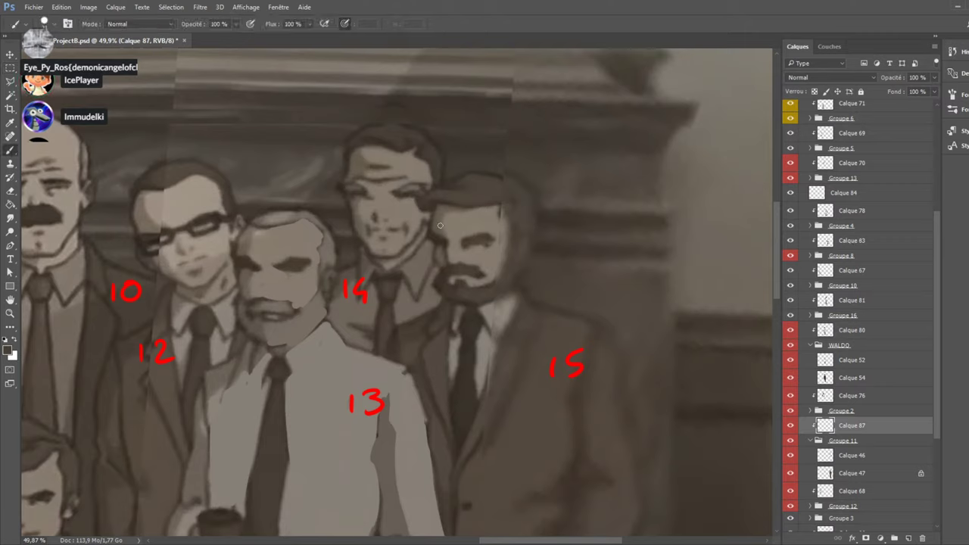
Hide the Calque 18 reference and set man 15's clipped shadow layer Calque 87 to the Produit blend mode.
{"action": "scroll", "coordinate": [931, 214], "scroll_direction": "up", "scroll_amount": 5}
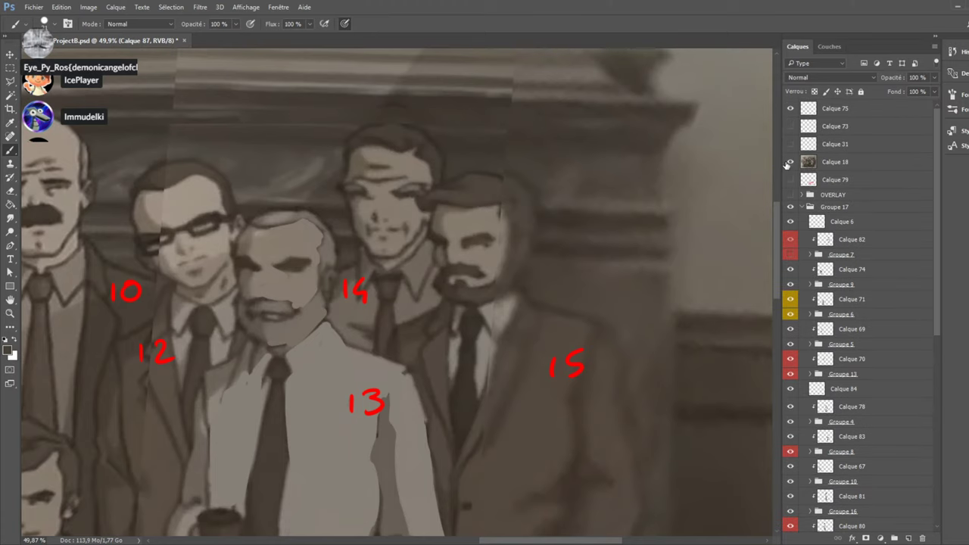
{"action": "left_click", "coordinate": [790, 162]}
{"action": "scroll", "coordinate": [917, 294], "scroll_direction": "down", "scroll_amount": 5}
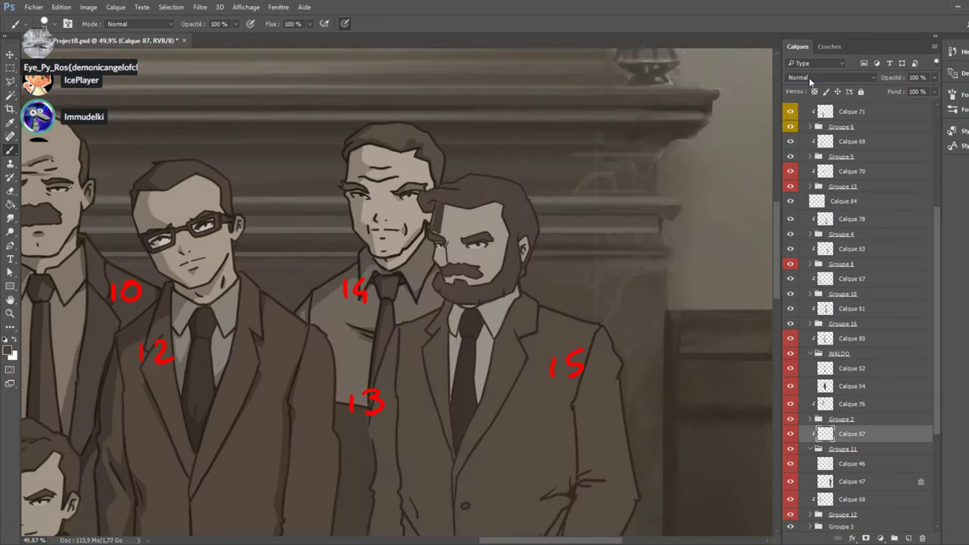
{"action": "key", "text": "shift+alt+m"}
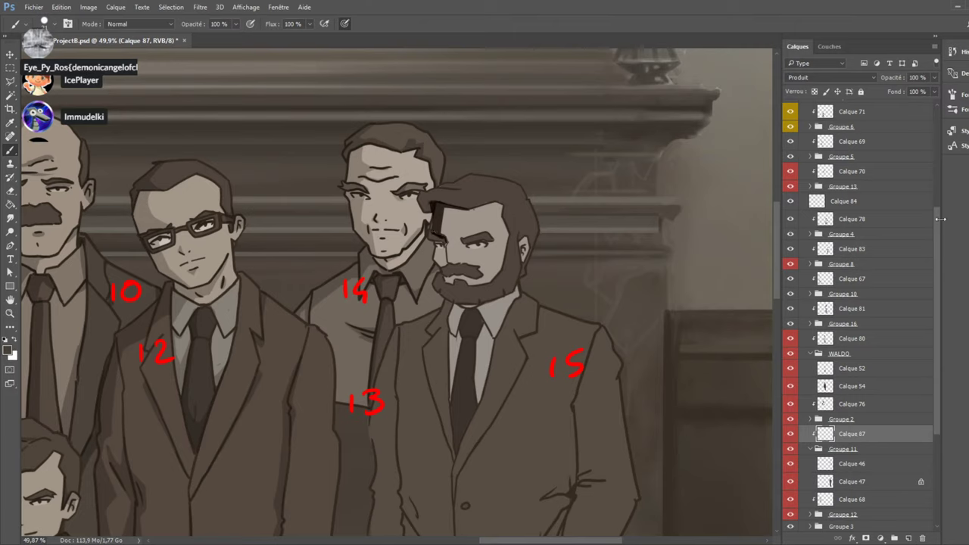
Using the Calque 18 painting as reference, brush the shadow down the side of man 15's face nearest man 14.
{"action": "left_click_drag", "start_coordinate": [942, 218], "coordinate": [937, 98]}
{"action": "left_click", "coordinate": [791, 162]}
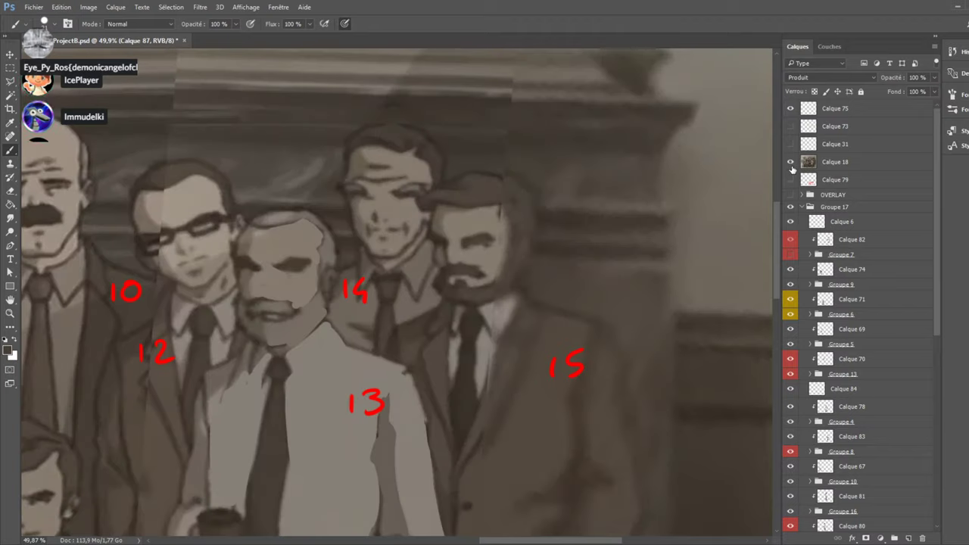
{"action": "left_click", "coordinate": [791, 162]}
{"action": "mouse_move", "coordinate": [445, 252]}
{"action": "left_mouse_down"}
{"action": "mouse_move", "coordinate": [438, 262]}
{"action": "mouse_move", "coordinate": [432, 242]}
{"action": "left_mouse_up"}
Check the Calque 18 reference and shade the side of man 15's beard nearest man 14, down to the chin.
{"action": "left_click", "coordinate": [790, 162]}
{"action": "left_click", "coordinate": [790, 162]}
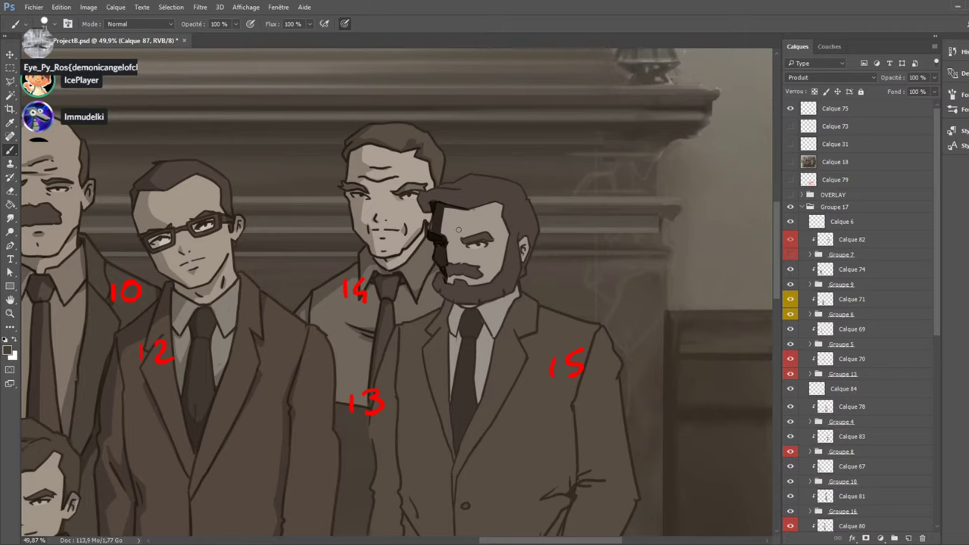
{"action": "left_click", "coordinate": [789, 163]}
{"action": "left_click", "coordinate": [790, 162]}
{"action": "mouse_move", "coordinate": [466, 285]}
{"action": "left_mouse_down"}
{"action": "mouse_move", "coordinate": [456, 282]}
{"action": "mouse_move", "coordinate": [450, 298]}
{"action": "mouse_move", "coordinate": [451, 284]}
{"action": "mouse_move", "coordinate": [433, 282]}
{"action": "left_mouse_up"}
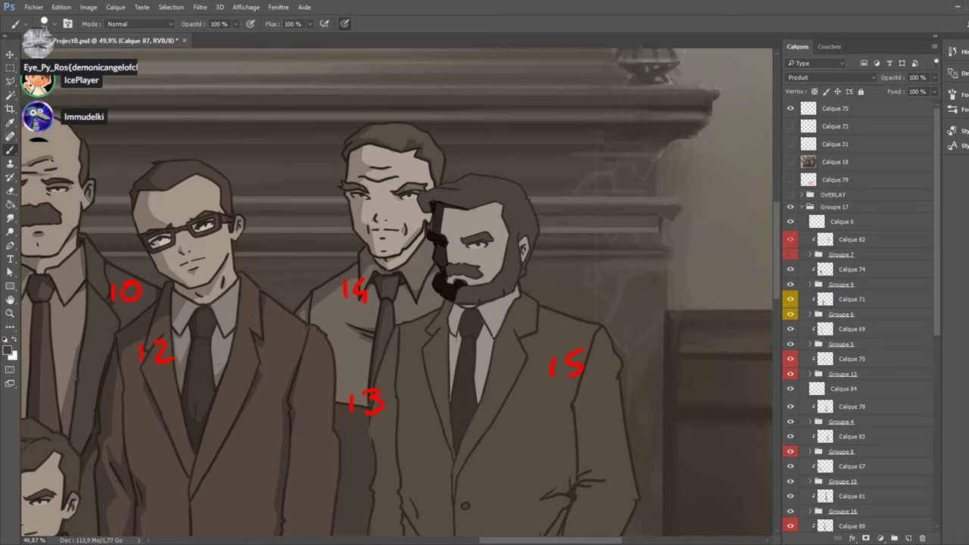
Shade the front of man 15's hair above the forehead and the inside of his ear, comparing with Calque 18.
{"action": "left_click", "coordinate": [790, 162]}
{"action": "left_click", "coordinate": [790, 162]}
{"action": "left_click_drag", "start_coordinate": [439, 186], "coordinate": [478, 187]}
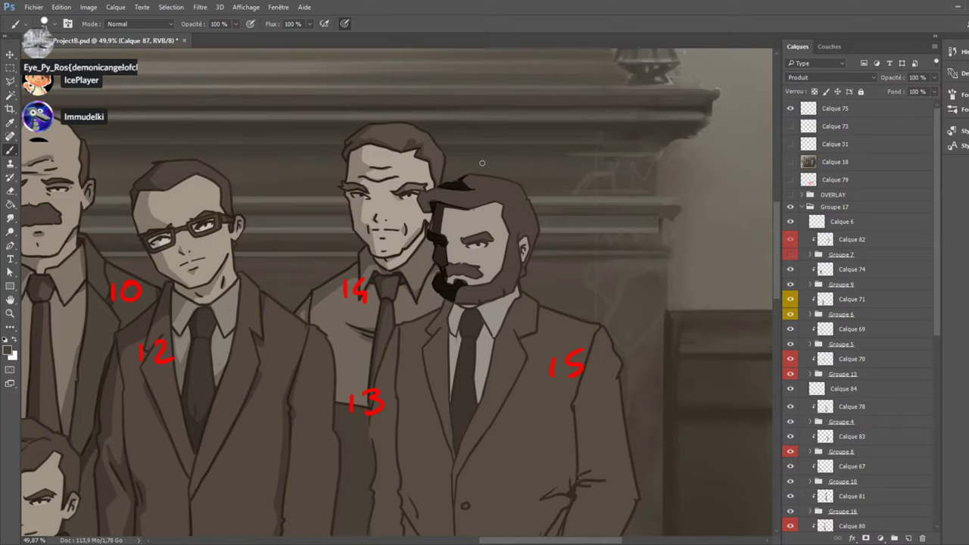
{"action": "left_click", "coordinate": [790, 163]}
{"action": "left_click", "coordinate": [790, 163]}
{"action": "left_click", "coordinate": [789, 163]}
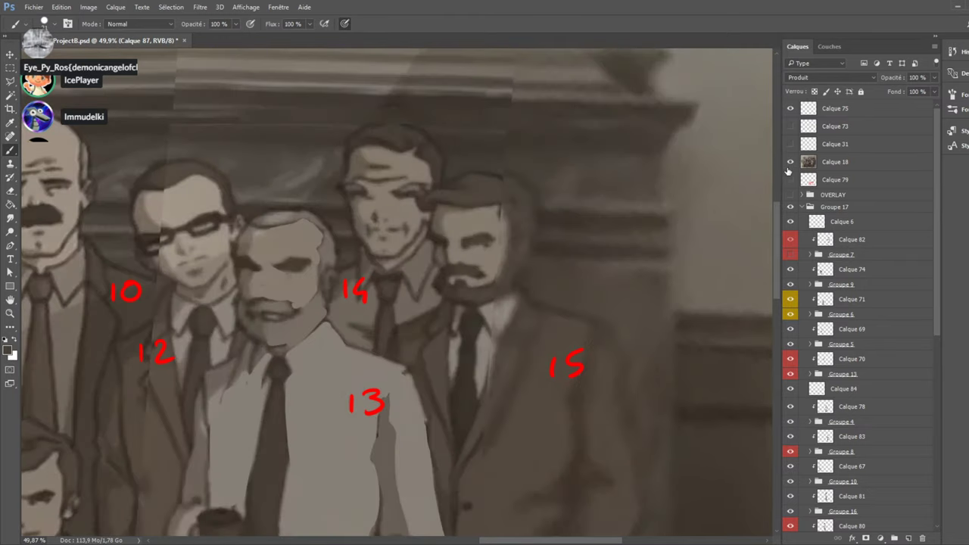
{"action": "left_click", "coordinate": [789, 164]}
{"action": "left_click_drag", "start_coordinate": [520, 236], "coordinate": [524, 256]}
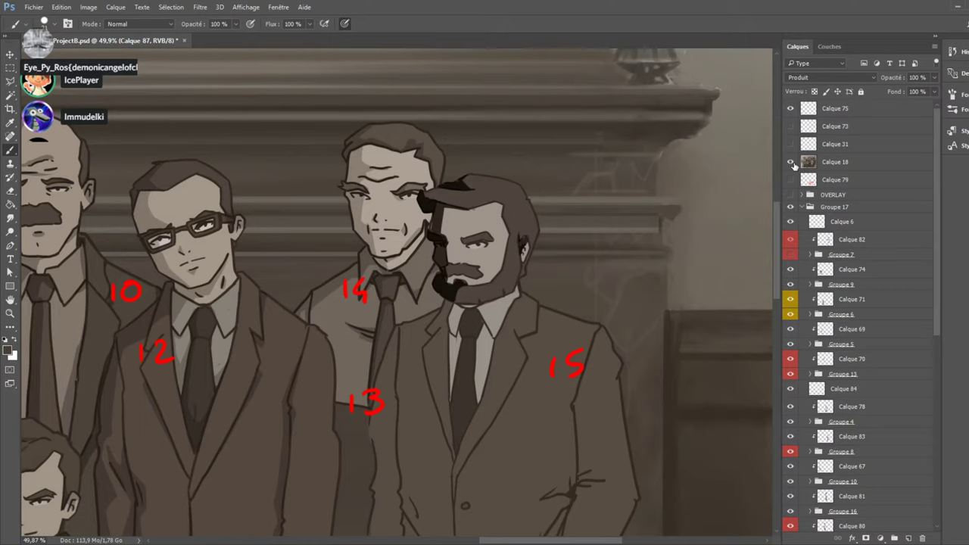
Compare man 15 with the Calque 18 reference and brush the shadow around his brow and eye.
{"action": "left_click", "coordinate": [790, 163]}
{"action": "left_click", "coordinate": [790, 164]}
{"action": "left_click_drag", "start_coordinate": [463, 244], "coordinate": [488, 241]}
Shade man 15's moustache and the neck beneath his beard, checking the shapes against the Calque 18 reference.
{"action": "left_click", "coordinate": [790, 162]}
{"action": "left_click", "coordinate": [789, 163]}
{"action": "left_click", "coordinate": [790, 163]}
{"action": "left_click", "coordinate": [790, 163]}
{"action": "left_click", "coordinate": [789, 163]}
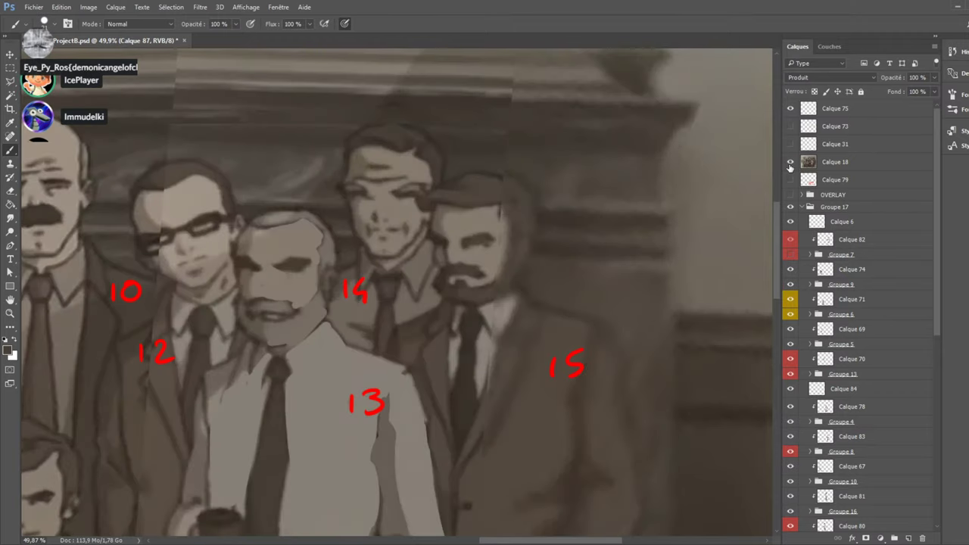
{"action": "left_click", "coordinate": [790, 163]}
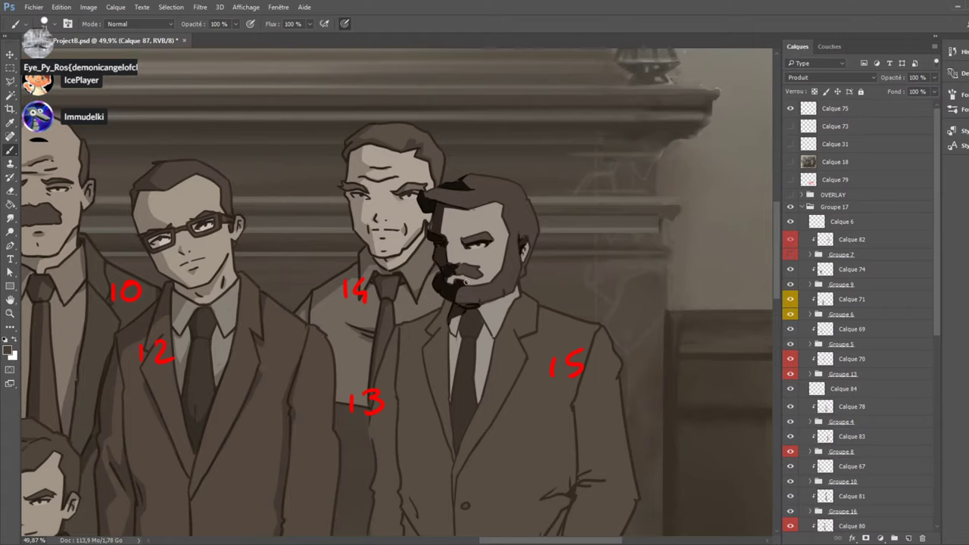
Brush shadows on man 15's collar and the narrow shirt strip between jacket and tie, following the Calque 18 reference.
{"action": "left_click", "coordinate": [789, 162]}
{"action": "left_click", "coordinate": [790, 162]}
{"action": "left_click", "coordinate": [790, 162]}
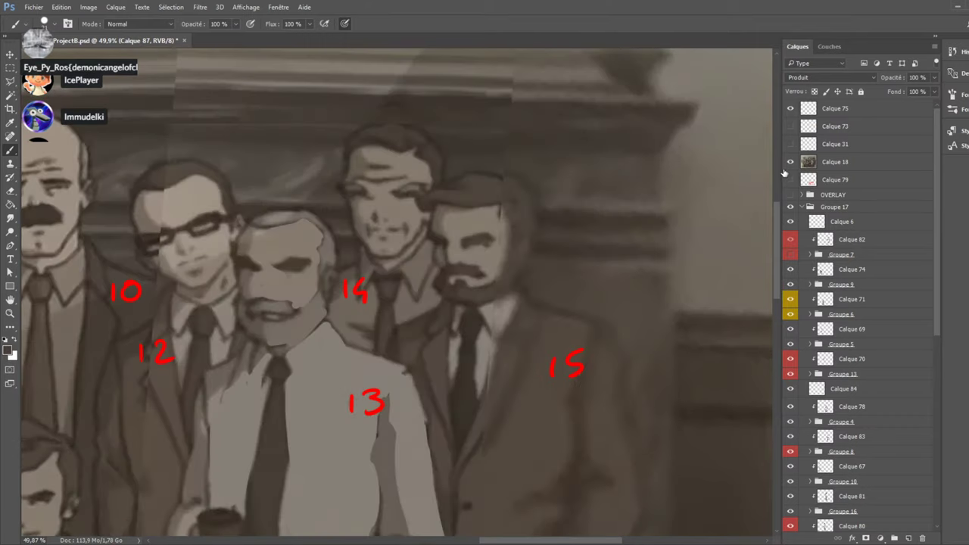
{"action": "left_click", "coordinate": [790, 162]}
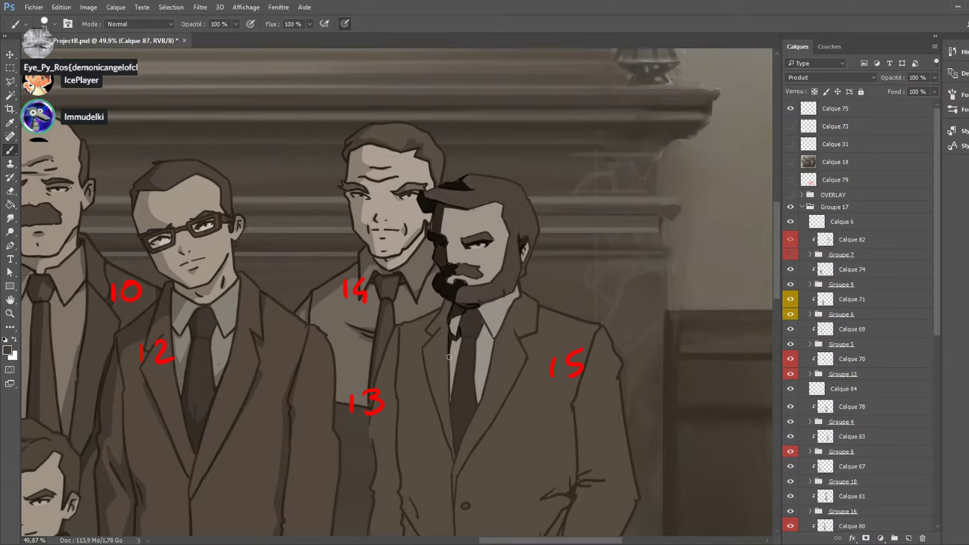
{"action": "left_click", "coordinate": [789, 162]}
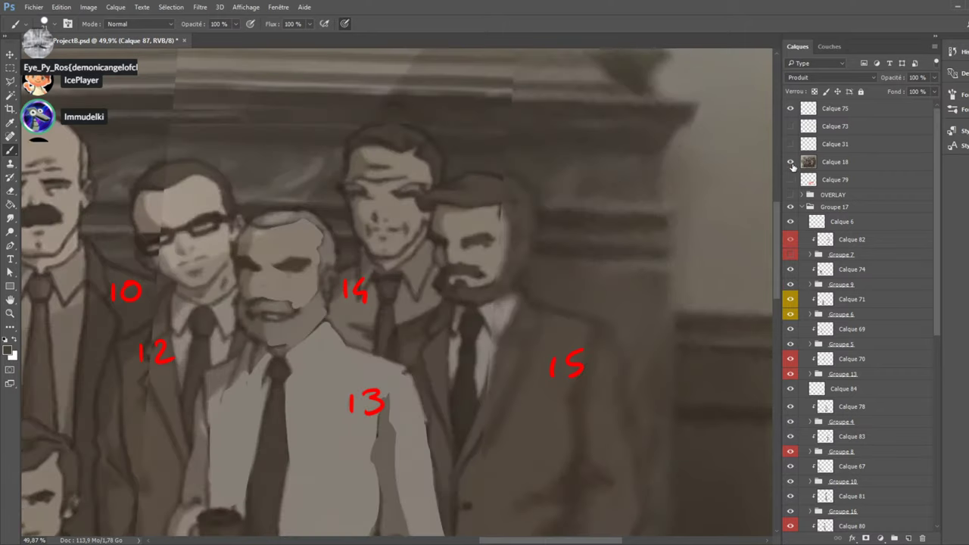
{"action": "left_click", "coordinate": [790, 162]}
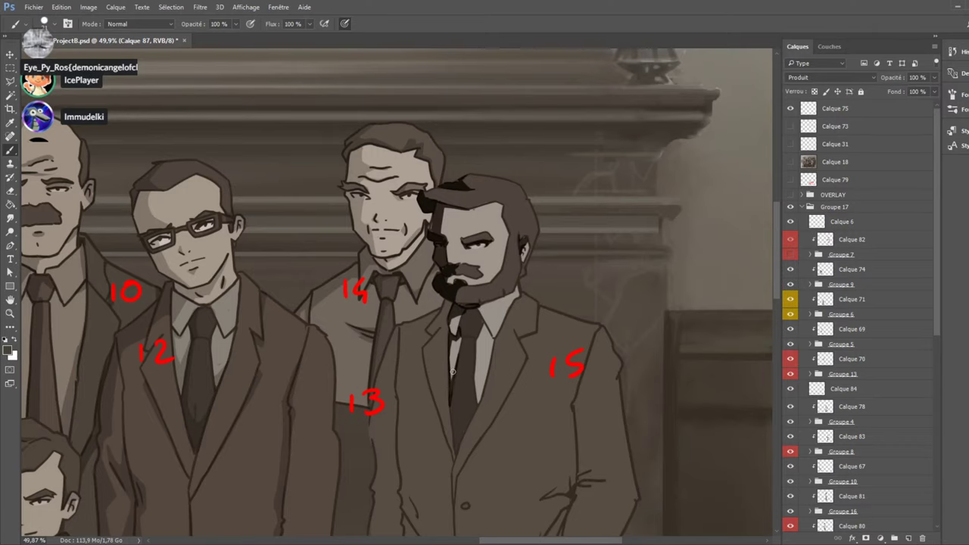
Shade the lower shirt edge and the length of man 15's tie on the side nearest man 14, guided by Calque 18.
{"action": "left_click", "coordinate": [790, 162]}
{"action": "left_click", "coordinate": [790, 162]}
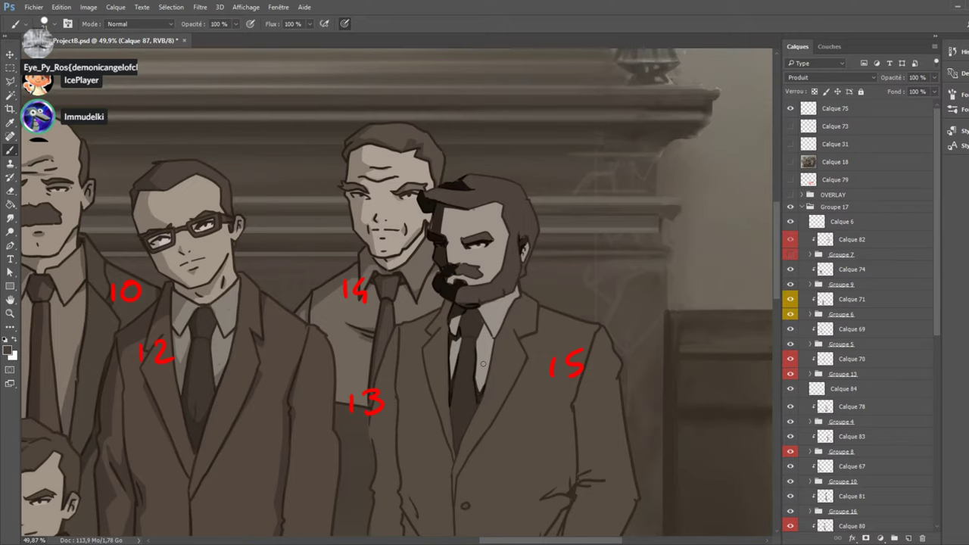
{"action": "left_click", "coordinate": [790, 164]}
{"action": "left_click", "coordinate": [790, 164]}
{"action": "left_click_drag", "start_coordinate": [461, 348], "coordinate": [455, 445]}
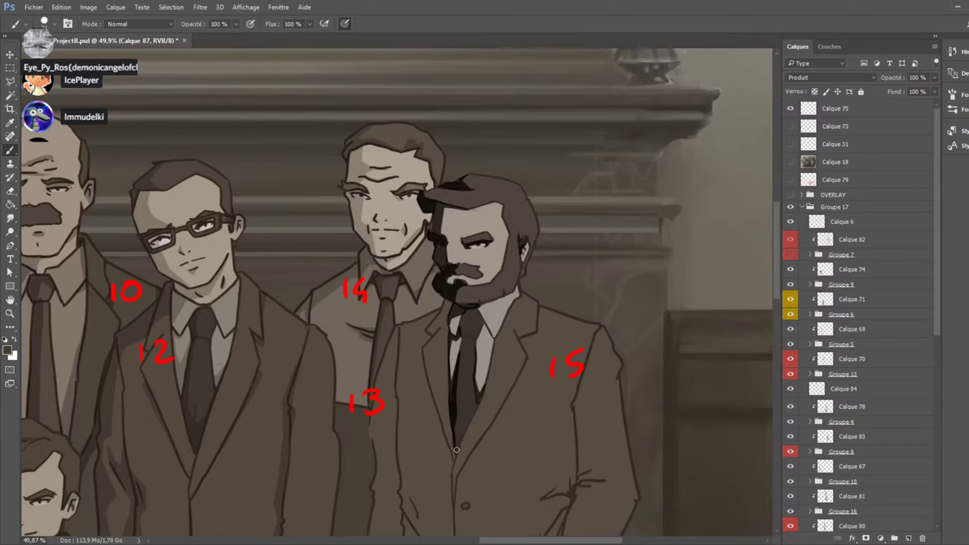
Shade man 15's collar around the tie knot and the lower edge of his beard, comparing with Calque 18.
{"action": "left_click", "coordinate": [789, 163]}
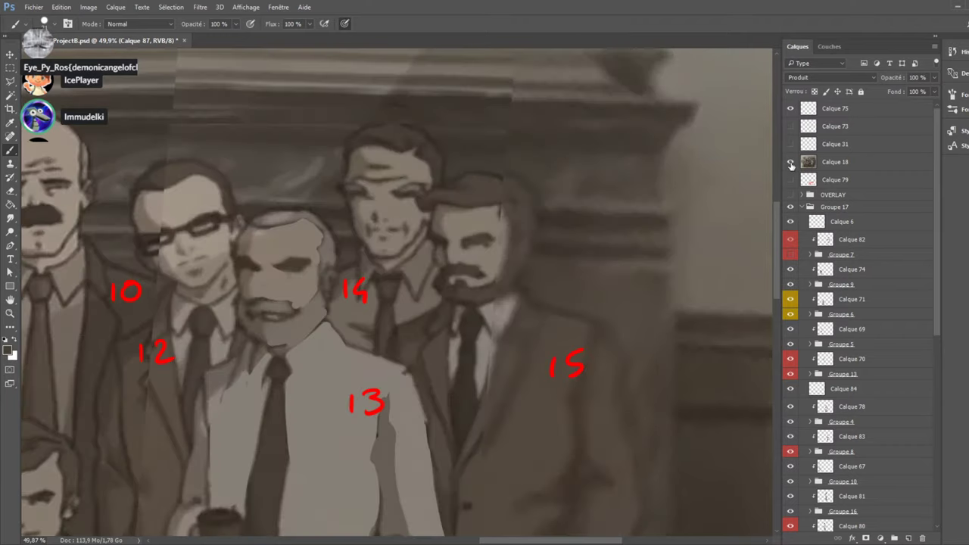
{"action": "left_click", "coordinate": [790, 163]}
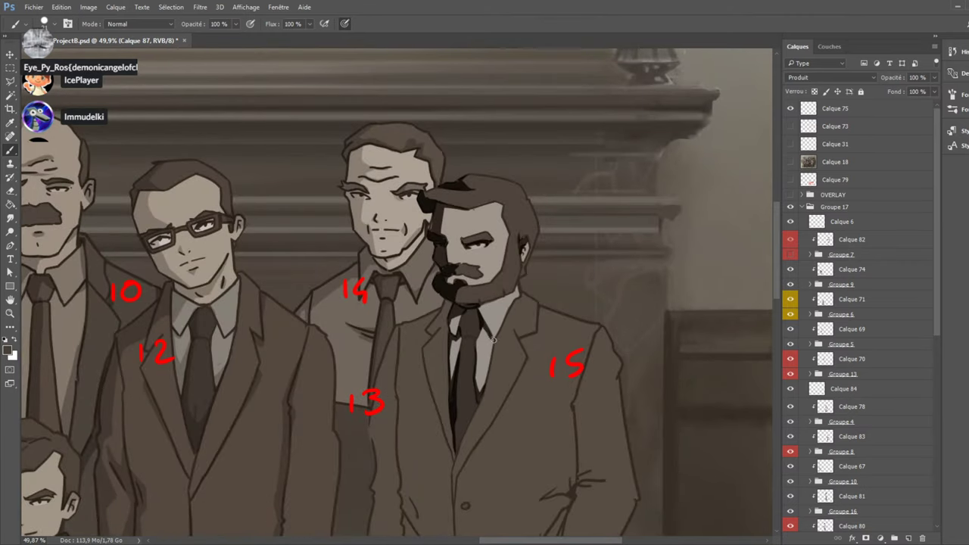
{"action": "left_click", "coordinate": [792, 162]}
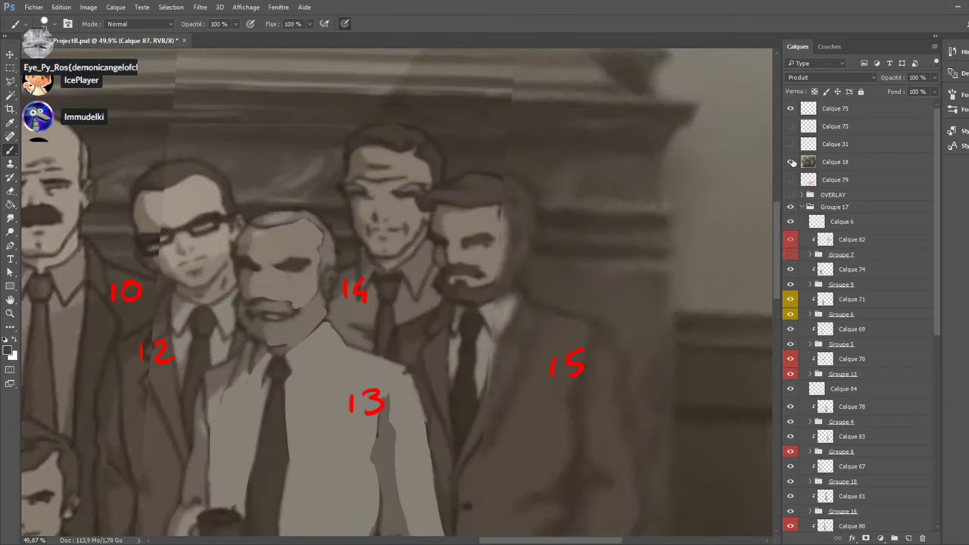
{"action": "left_click", "coordinate": [792, 162]}
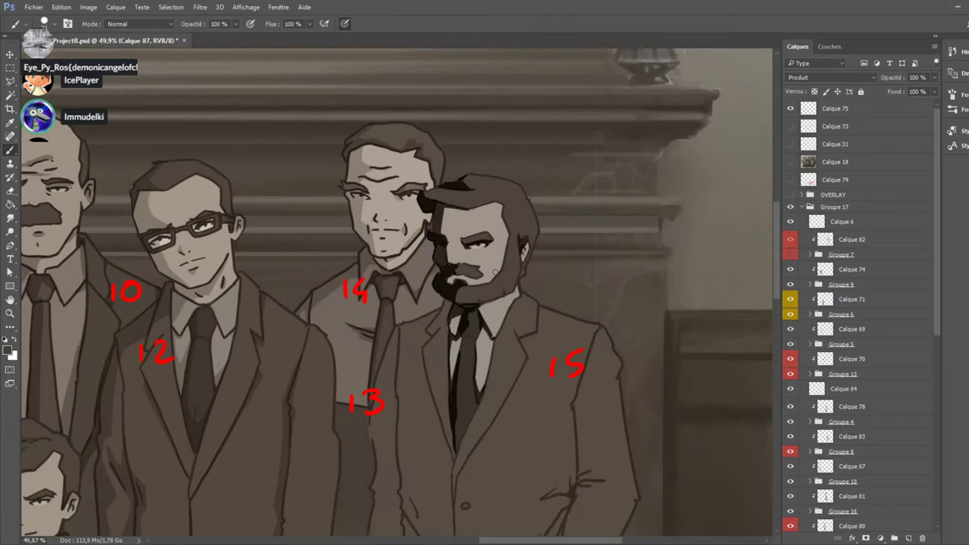
{"action": "left_click", "coordinate": [791, 162]}
{"action": "left_click", "coordinate": [790, 162]}
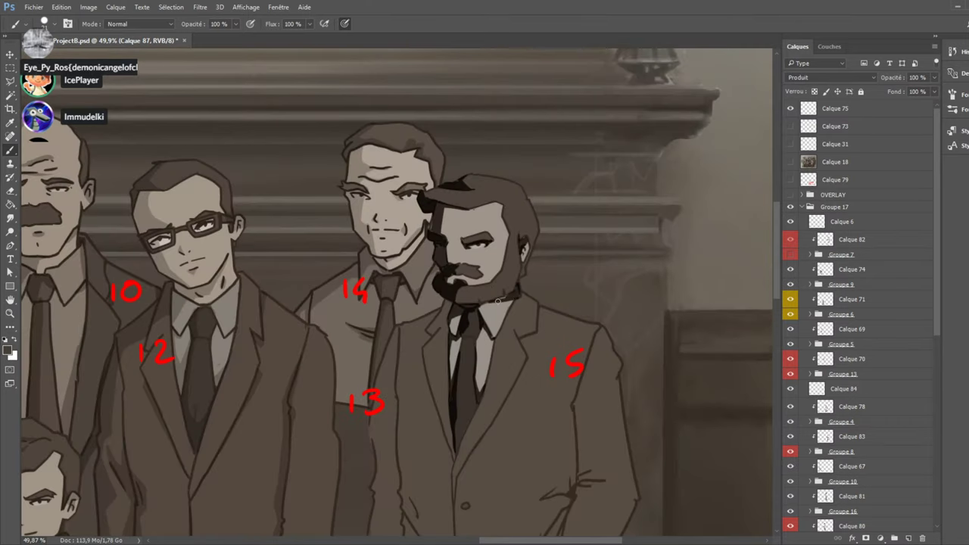
Brush the cast shadow across the shoulder of man 15's jacket nearest man 14, checking the Calque 18 reference.
{"action": "left_click", "coordinate": [791, 162]}
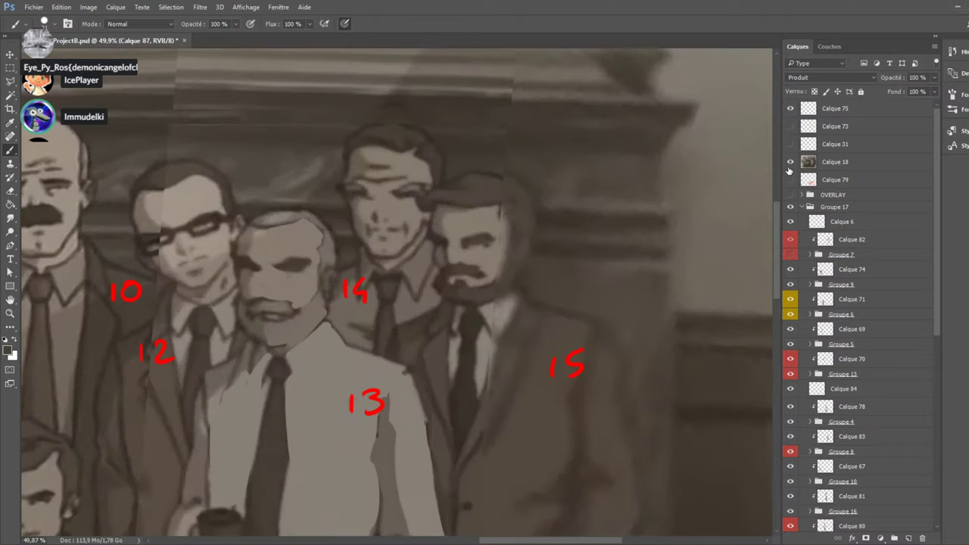
{"action": "left_click", "coordinate": [791, 162]}
{"action": "left_click_drag", "start_coordinate": [444, 312], "coordinate": [430, 319]}
{"action": "left_click", "coordinate": [791, 144]}
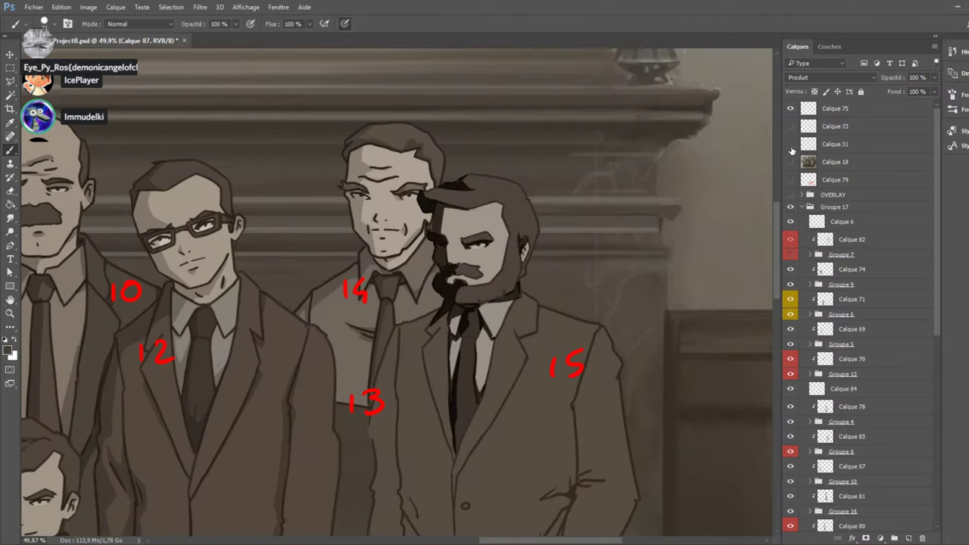
{"action": "left_click", "coordinate": [790, 145]}
{"action": "left_click", "coordinate": [791, 162]}
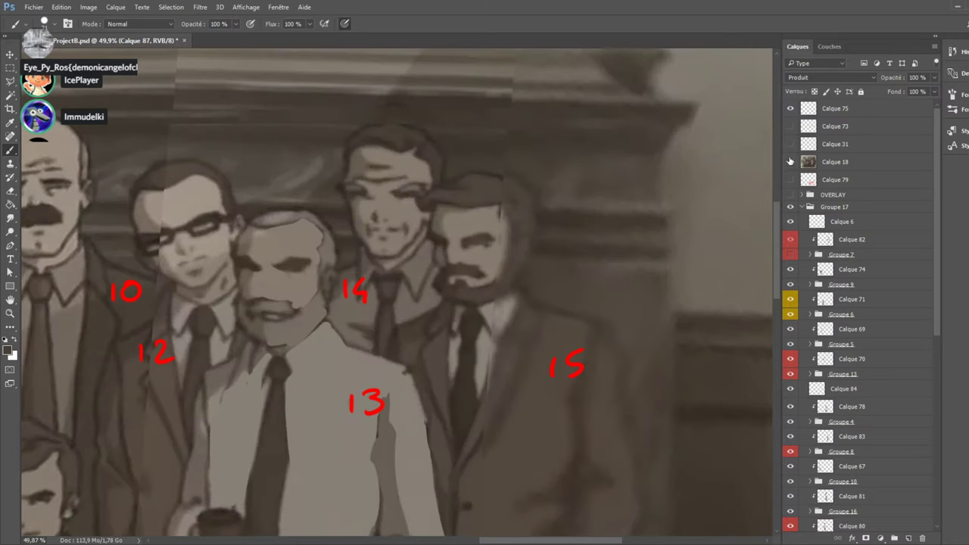
{"action": "left_click", "coordinate": [790, 162]}
{"action": "mouse_move", "coordinate": [400, 342]}
{"action": "left_mouse_down"}
{"action": "mouse_move", "coordinate": [439, 313]}
{"action": "mouse_move", "coordinate": [401, 325]}
{"action": "left_mouse_up"}
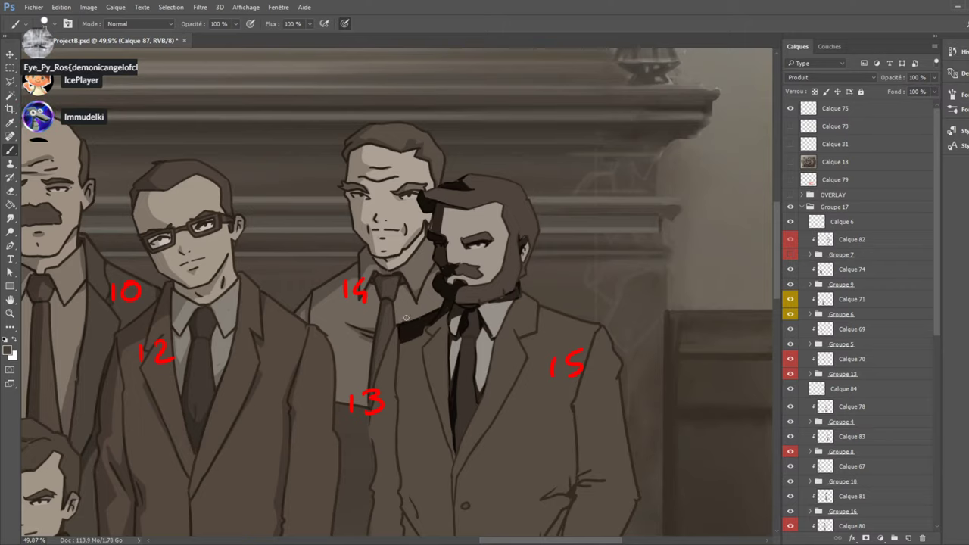
Shade the sleeve seam from man 15's outer shoulder down the arm beside the number 15, following Calque 18.
{"action": "left_click", "coordinate": [790, 161]}
{"action": "left_click", "coordinate": [791, 162]}
{"action": "left_click", "coordinate": [791, 162]}
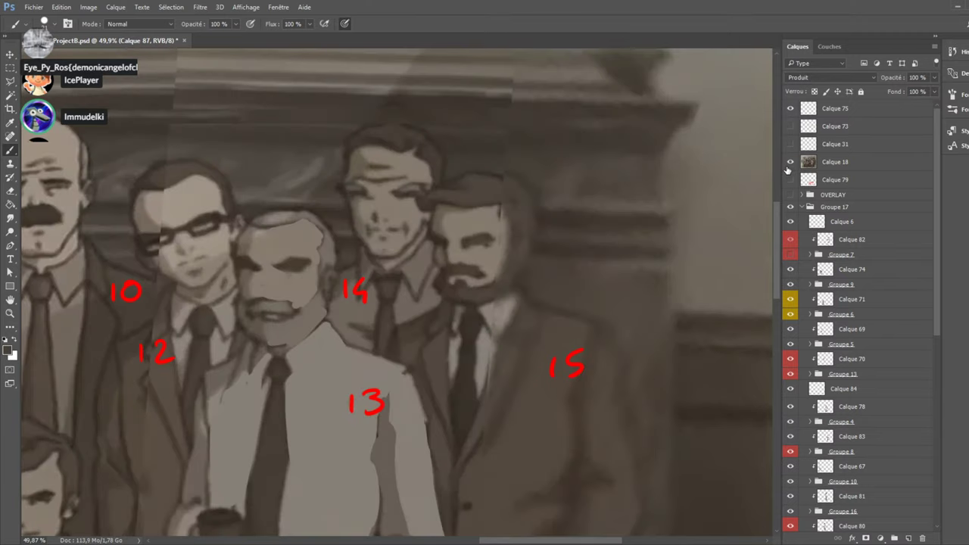
{"action": "left_click", "coordinate": [790, 162]}
{"action": "mouse_move", "coordinate": [597, 336]}
{"action": "left_mouse_down"}
{"action": "mouse_move", "coordinate": [571, 412]}
{"action": "mouse_move", "coordinate": [576, 440]}
{"action": "mouse_move", "coordinate": [573, 398]}
{"action": "left_mouse_up"}
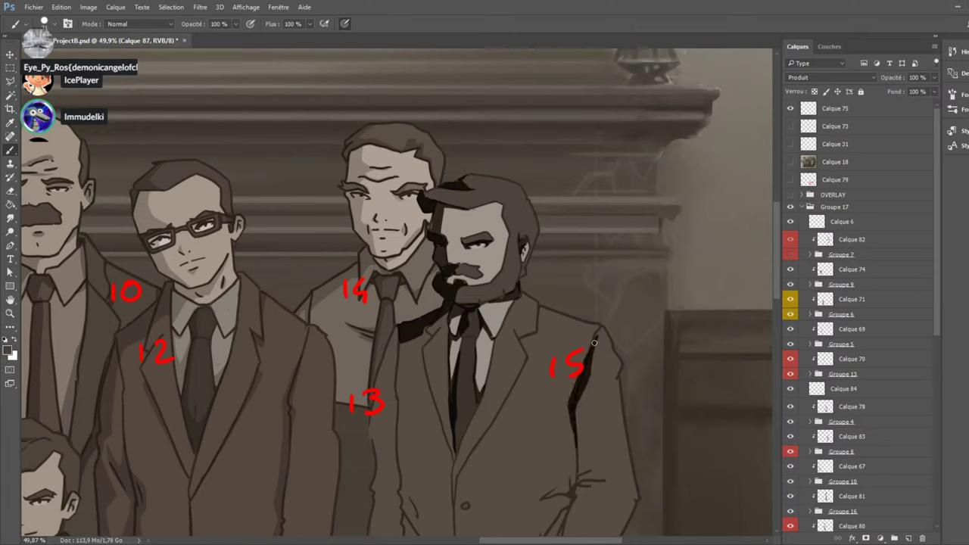
Brush a shadow beneath the lapel notch on the outer side of man 15's jacket, comparing with Calque 18.
{"action": "left_click", "coordinate": [791, 164]}
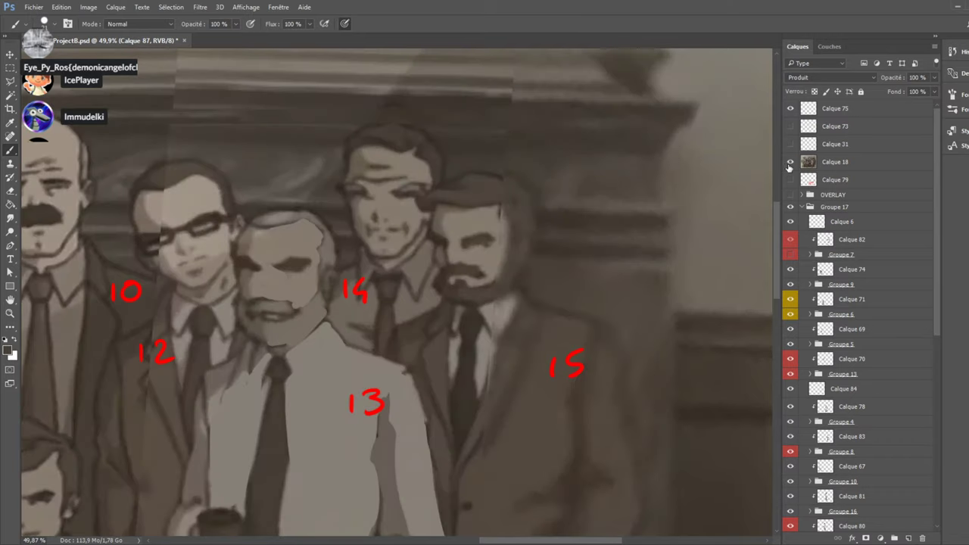
{"action": "left_click", "coordinate": [790, 164]}
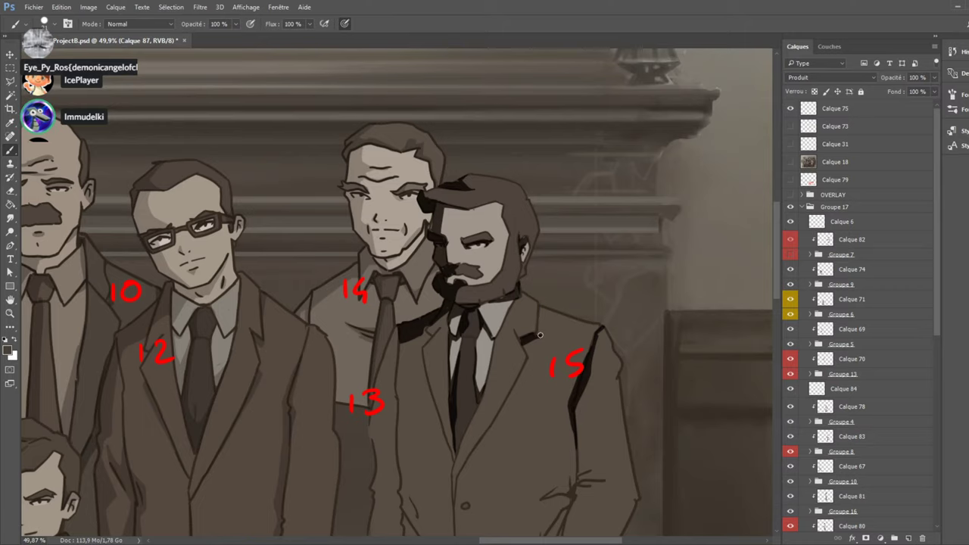
{"action": "left_click", "coordinate": [791, 162]}
{"action": "left_click", "coordinate": [790, 162]}
Shade the V-shaped jacket opening below man 15's tie and the lower edge of the lapel, guided by Calque 18.
{"action": "mouse_move", "coordinate": [452, 418]}
{"action": "left_mouse_down"}
{"action": "mouse_move", "coordinate": [481, 395]}
{"action": "mouse_move", "coordinate": [458, 434]}
{"action": "left_mouse_up"}
{"action": "left_click", "coordinate": [790, 162]}
{"action": "left_click", "coordinate": [790, 162]}
{"action": "mouse_move", "coordinate": [450, 428]}
{"action": "left_mouse_down"}
{"action": "mouse_move", "coordinate": [450, 444]}
{"action": "mouse_move", "coordinate": [449, 432]}
{"action": "left_mouse_up"}
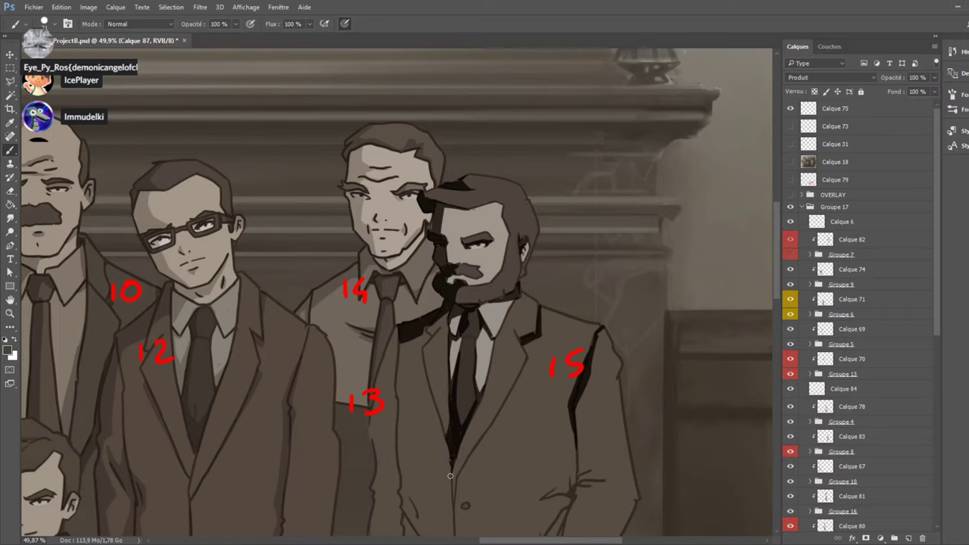
{"action": "mouse_move", "coordinate": [461, 474]}
{"action": "left_mouse_down"}
{"action": "mouse_move", "coordinate": [503, 409]}
{"action": "mouse_move", "coordinate": [470, 455]}
{"action": "left_mouse_up"}
Check the lower jacket on Calque 18 and outline the shadow on man 15's jacket from armpit to front closure.
{"action": "scroll", "coordinate": [776, 258], "scroll_direction": "down", "scroll_amount": 5}
{"action": "left_click", "coordinate": [790, 162]}
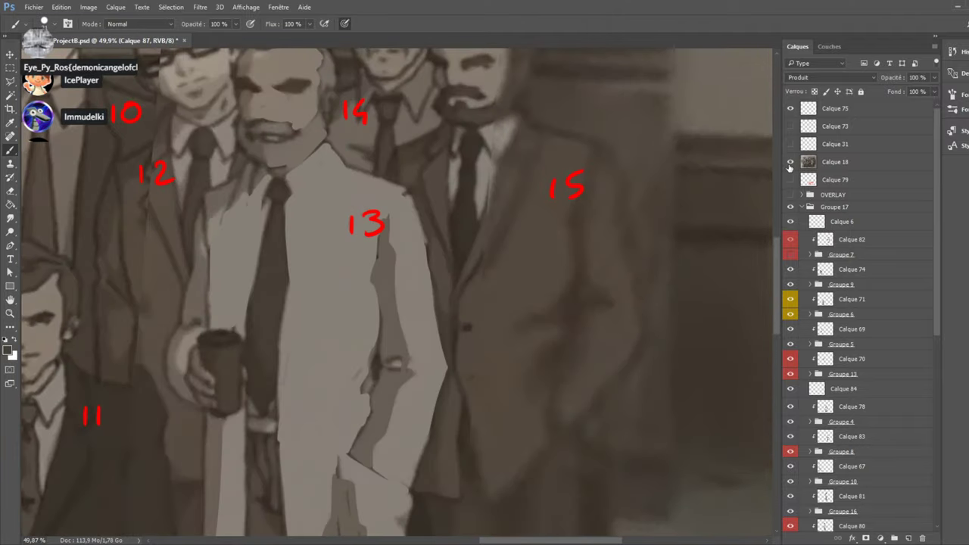
{"action": "left_click", "coordinate": [790, 162]}
{"action": "mouse_move", "coordinate": [449, 304]}
{"action": "left_mouse_down"}
{"action": "mouse_move", "coordinate": [449, 337]}
{"action": "mouse_move", "coordinate": [407, 284]}
{"action": "left_mouse_up"}
{"action": "left_click_drag", "start_coordinate": [397, 222], "coordinate": [427, 337]}
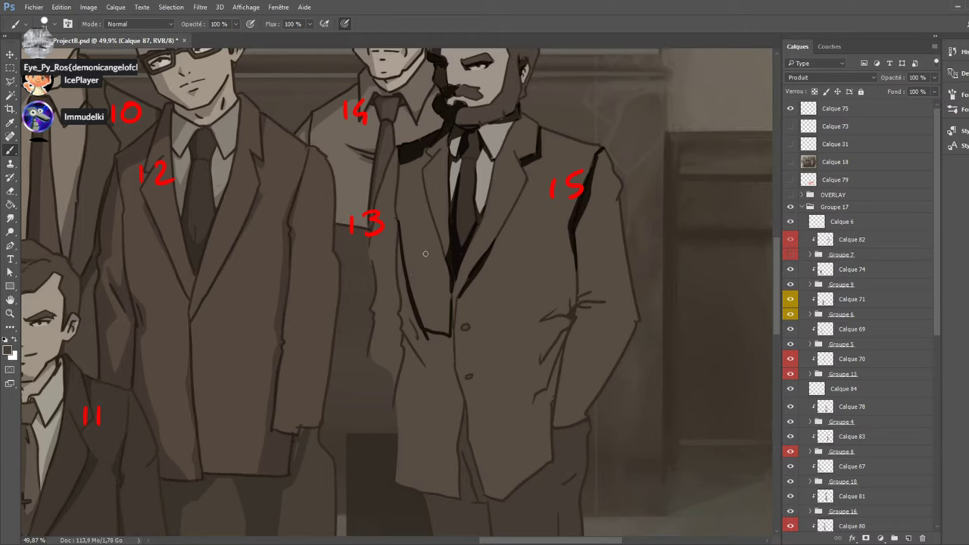
Fill in the shadow on the side of man 15's jacket down to the hem and darken both jacket buttons.
{"action": "left_click_drag", "start_coordinate": [396, 231], "coordinate": [419, 382]}
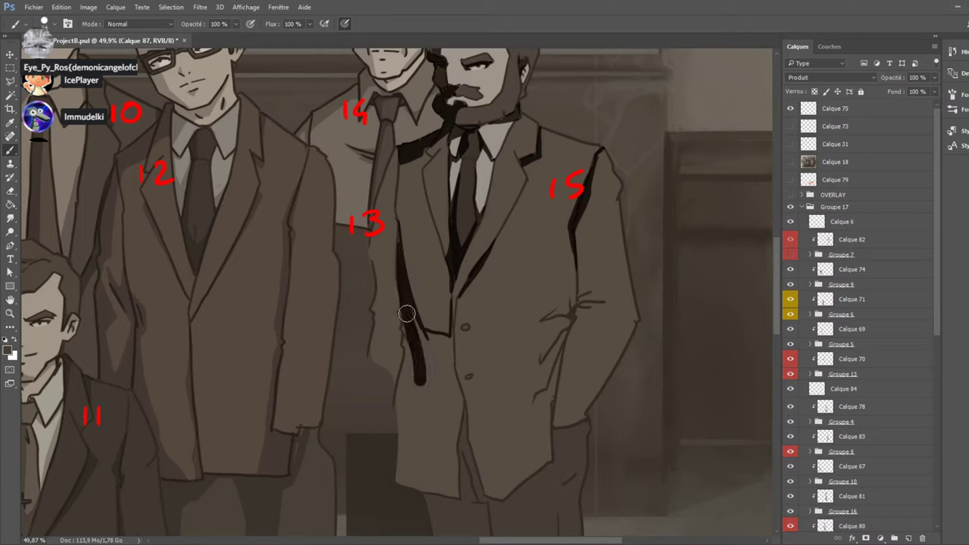
{"action": "mouse_move", "coordinate": [411, 321]}
{"action": "left_mouse_down"}
{"action": "mouse_move", "coordinate": [410, 351]}
{"action": "mouse_move", "coordinate": [435, 356]}
{"action": "mouse_move", "coordinate": [414, 310]}
{"action": "mouse_move", "coordinate": [447, 339]}
{"action": "mouse_move", "coordinate": [452, 295]}
{"action": "mouse_move", "coordinate": [452, 385]}
{"action": "left_mouse_up"}
{"action": "mouse_move", "coordinate": [444, 350]}
{"action": "left_mouse_down"}
{"action": "mouse_move", "coordinate": [452, 381]}
{"action": "mouse_move", "coordinate": [435, 390]}
{"action": "mouse_move", "coordinate": [420, 424]}
{"action": "mouse_move", "coordinate": [438, 344]}
{"action": "mouse_move", "coordinate": [423, 381]}
{"action": "mouse_move", "coordinate": [404, 374]}
{"action": "mouse_move", "coordinate": [388, 456]}
{"action": "left_mouse_up"}
{"action": "mouse_move", "coordinate": [408, 421]}
{"action": "left_mouse_down"}
{"action": "mouse_move", "coordinate": [400, 487]}
{"action": "mouse_move", "coordinate": [405, 447]}
{"action": "left_mouse_up"}
{"action": "left_click_drag", "start_coordinate": [462, 327], "coordinate": [474, 328]}
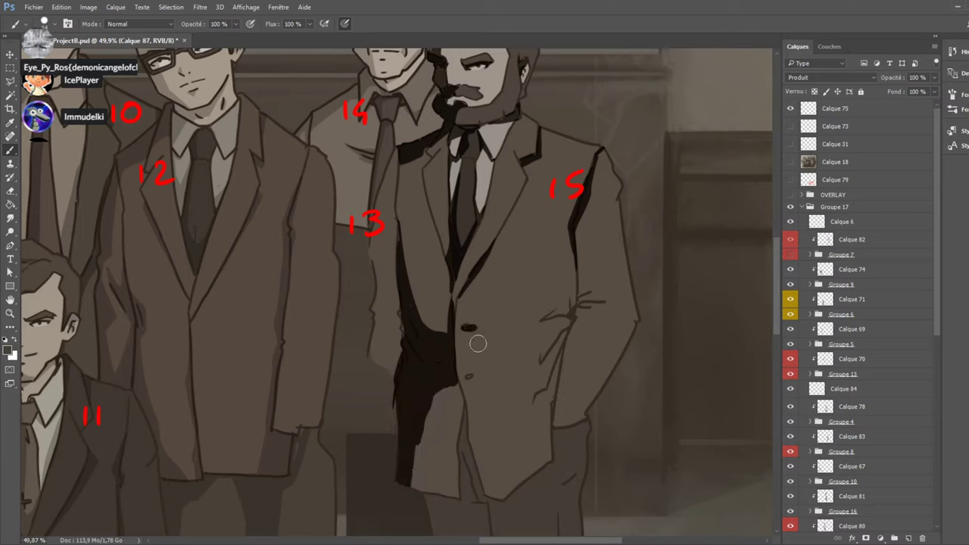
{"action": "left_click_drag", "start_coordinate": [463, 377], "coordinate": [472, 377]}
Shade the folds at man 15's elbow and the jacket edge beside the sleeve down along the hem.
{"action": "mouse_move", "coordinate": [580, 289]}
{"action": "left_mouse_down"}
{"action": "mouse_move", "coordinate": [565, 312]}
{"action": "mouse_move", "coordinate": [539, 324]}
{"action": "mouse_move", "coordinate": [573, 317]}
{"action": "mouse_move", "coordinate": [536, 326]}
{"action": "mouse_move", "coordinate": [578, 295]}
{"action": "mouse_move", "coordinate": [541, 361]}
{"action": "left_mouse_up"}
{"action": "mouse_move", "coordinate": [580, 309]}
{"action": "left_mouse_down"}
{"action": "mouse_move", "coordinate": [536, 368]}
{"action": "mouse_move", "coordinate": [558, 346]}
{"action": "mouse_move", "coordinate": [551, 368]}
{"action": "mouse_move", "coordinate": [563, 370]}
{"action": "mouse_move", "coordinate": [548, 386]}
{"action": "left_mouse_up"}
{"action": "mouse_move", "coordinate": [566, 344]}
{"action": "left_mouse_down"}
{"action": "mouse_move", "coordinate": [547, 377]}
{"action": "mouse_move", "coordinate": [547, 458]}
{"action": "left_mouse_up"}
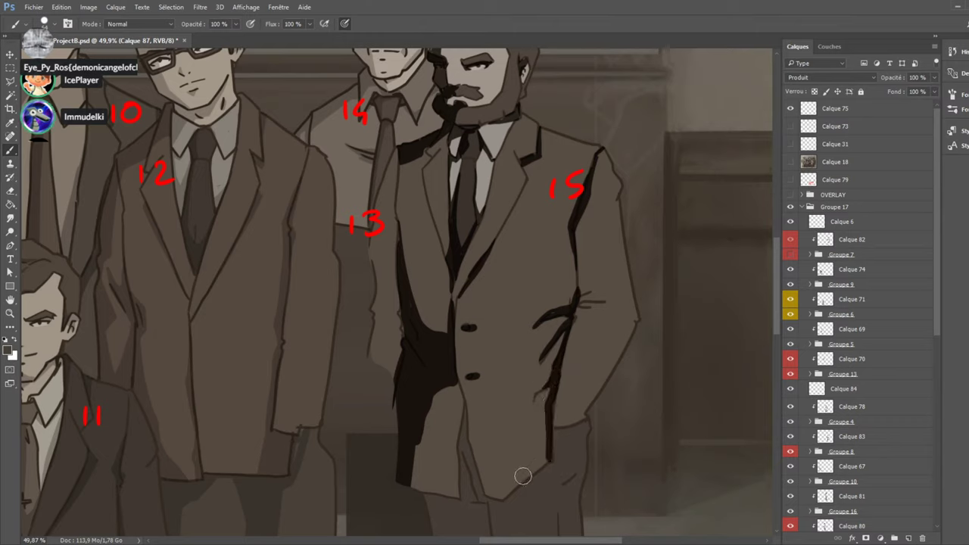
{"action": "left_click_drag", "start_coordinate": [502, 500], "coordinate": [553, 448]}
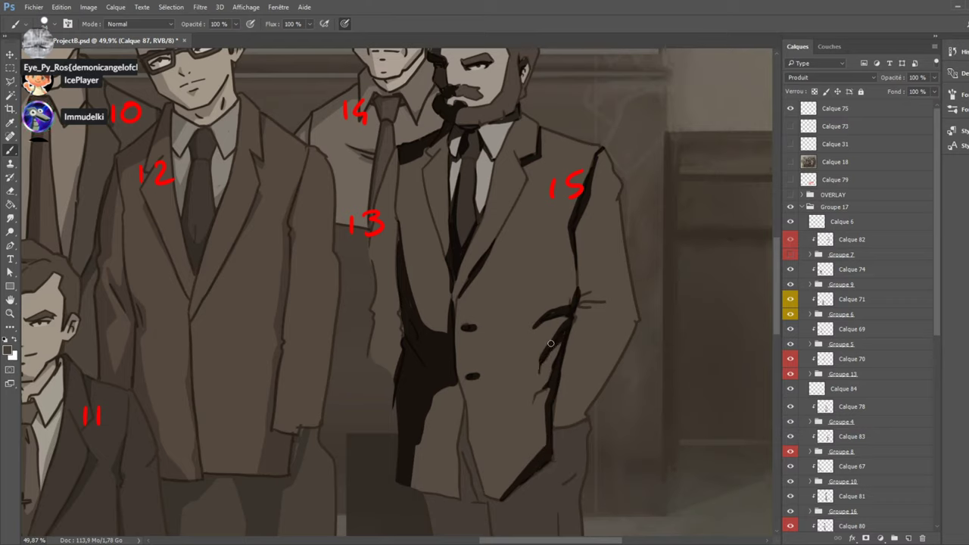
{"action": "left_click_drag", "start_coordinate": [559, 338], "coordinate": [544, 362]}
{"action": "left_click_drag", "start_coordinate": [565, 315], "coordinate": [569, 309]}
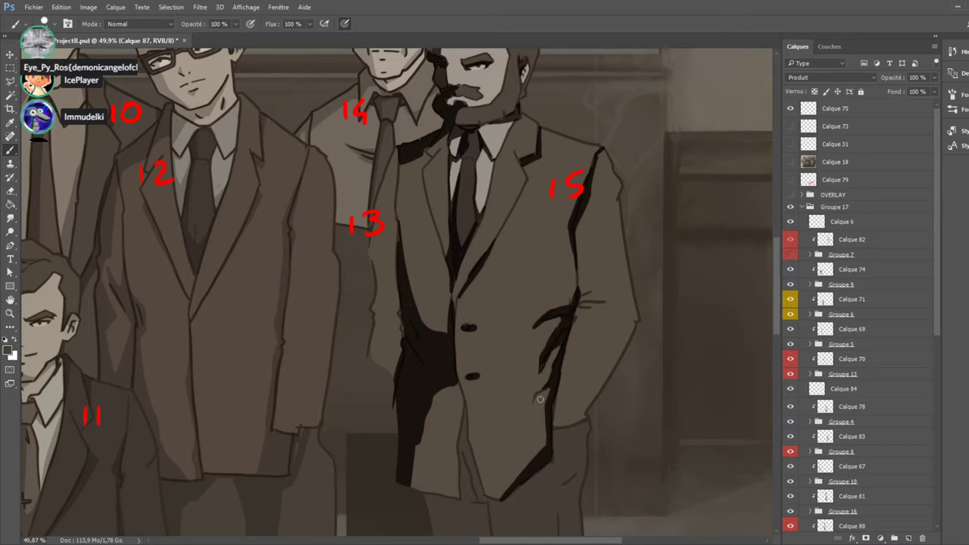
Add a small fold below man 15's elbow, darken the seam between sleeve and jacket toward the armpit, and check against Calque 18.
{"action": "left_click_drag", "start_coordinate": [539, 396], "coordinate": [553, 380]}
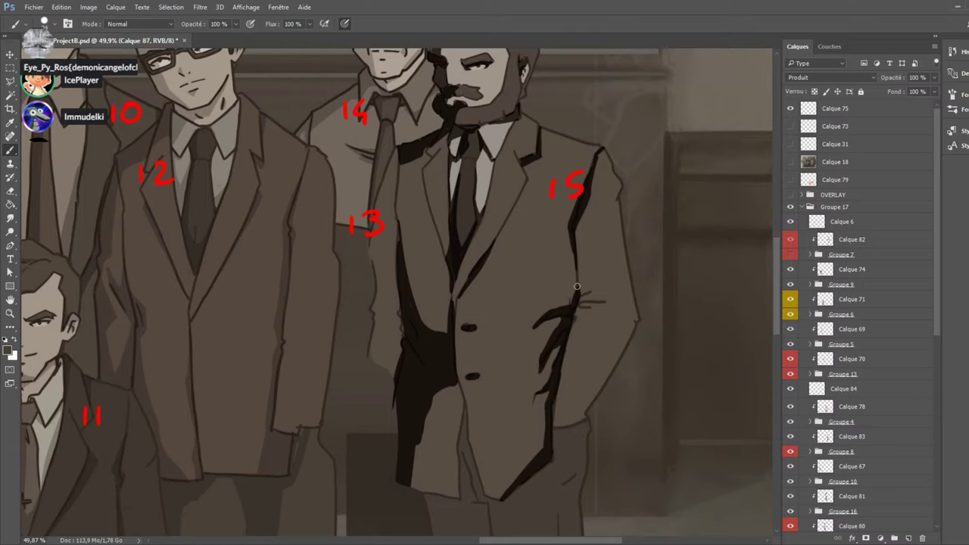
{"action": "left_click_drag", "start_coordinate": [577, 287], "coordinate": [574, 239]}
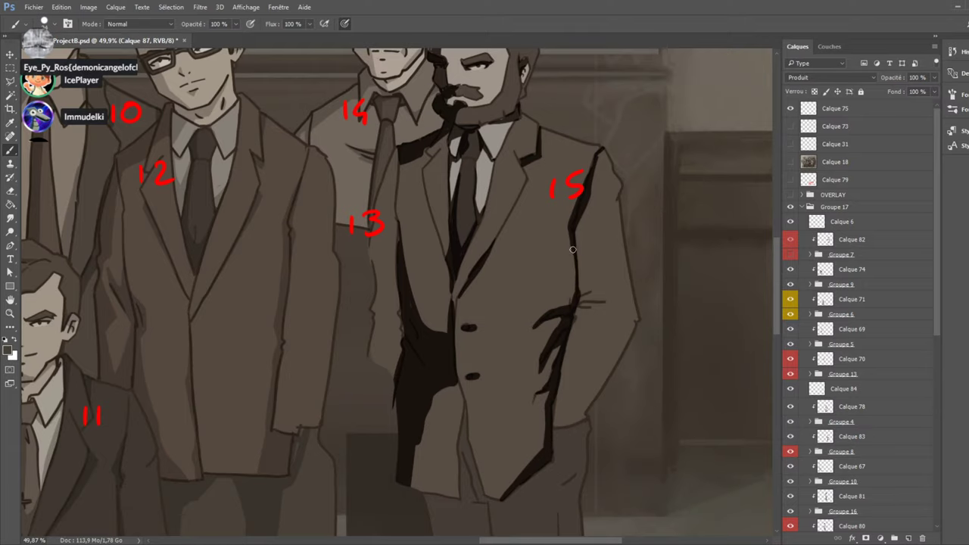
{"action": "left_click", "coordinate": [790, 162]}
{"action": "left_click", "coordinate": [790, 162]}
Shade man 15's shoulder and outer sleeve beside number 13 and the jacket front along the adjacent lapel, guided by Calque 18.
{"action": "left_click_drag", "start_coordinate": [400, 155], "coordinate": [371, 258]}
{"action": "mouse_move", "coordinate": [381, 214]}
{"action": "left_mouse_down"}
{"action": "mouse_move", "coordinate": [369, 312]}
{"action": "mouse_move", "coordinate": [374, 300]}
{"action": "left_mouse_up"}
{"action": "left_click", "coordinate": [789, 165]}
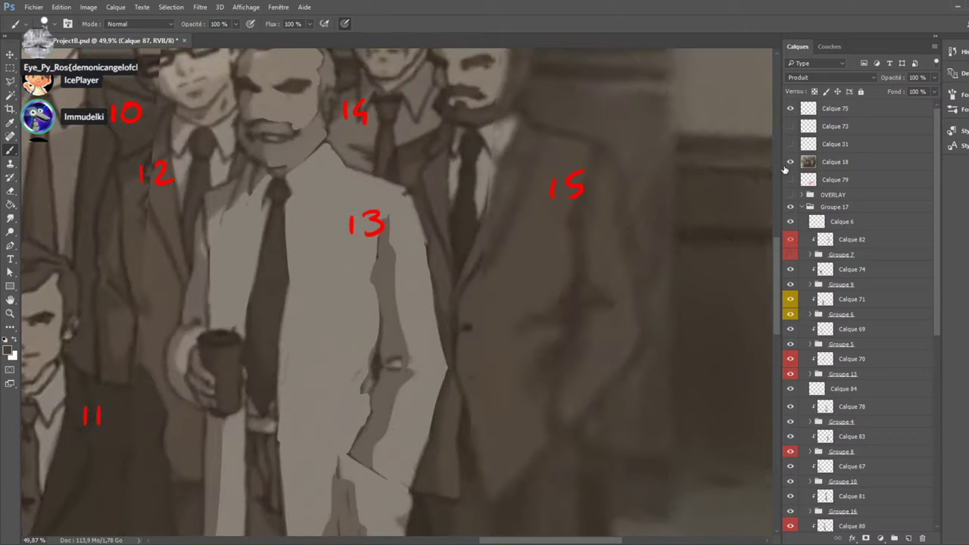
{"action": "left_click", "coordinate": [789, 166]}
{"action": "mouse_move", "coordinate": [429, 178]}
{"action": "left_mouse_down"}
{"action": "mouse_move", "coordinate": [405, 260]}
{"action": "mouse_move", "coordinate": [421, 215]}
{"action": "left_mouse_up"}
{"action": "left_click_drag", "start_coordinate": [427, 170], "coordinate": [406, 250]}
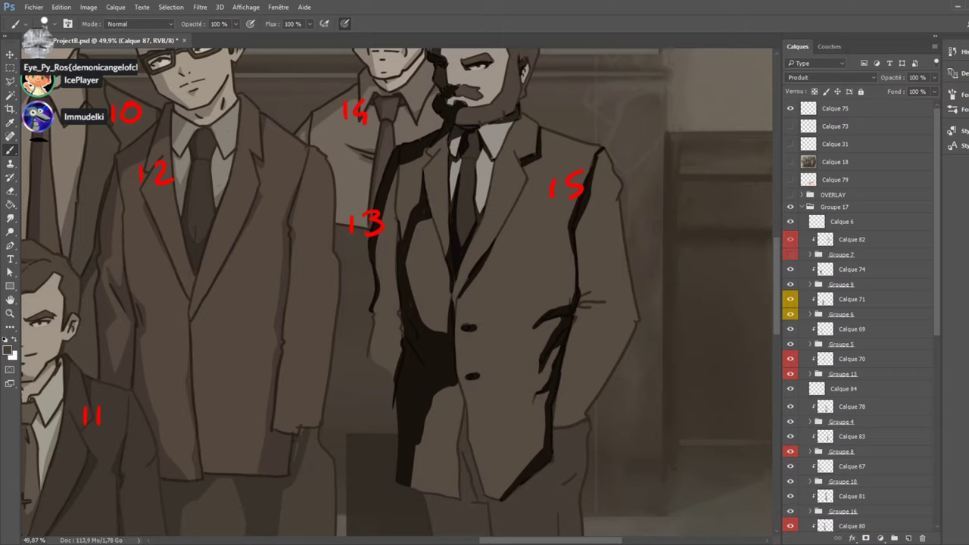
{"action": "left_click_drag", "start_coordinate": [399, 162], "coordinate": [403, 244]}
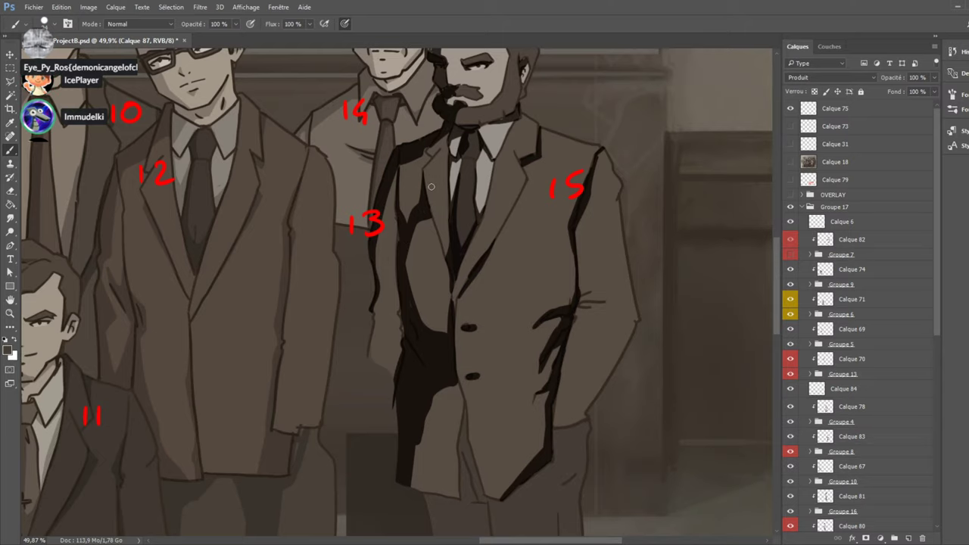
Compare with Calque 18 and deepen the shadows on man 15's lapel notch and shirt collar beside the number 15.
{"action": "left_click", "coordinate": [791, 162]}
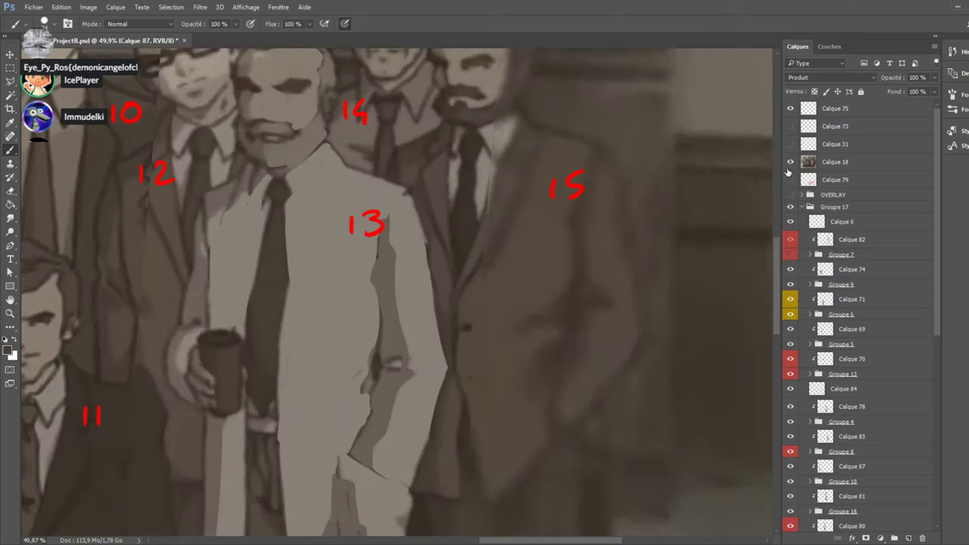
{"action": "left_click", "coordinate": [790, 163]}
{"action": "left_click", "coordinate": [790, 163]}
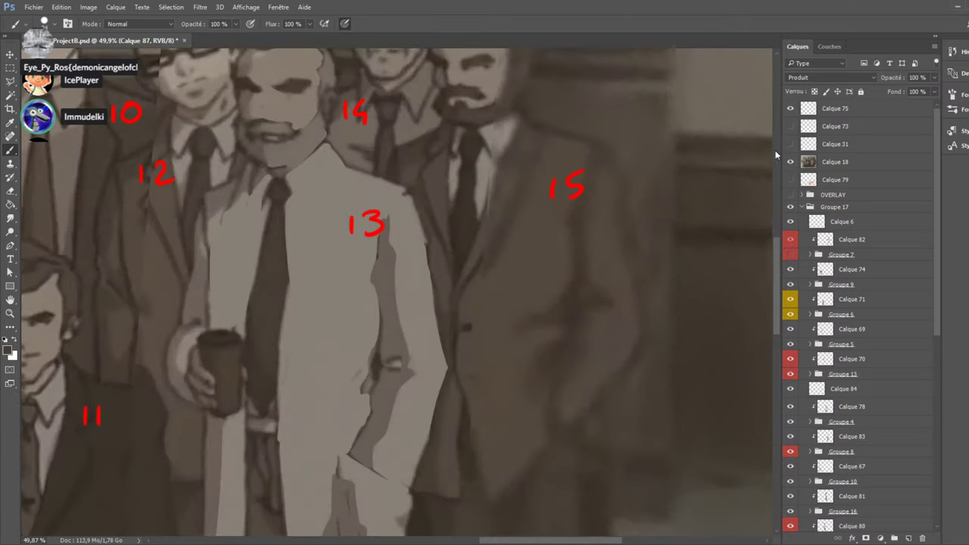
{"action": "left_click", "coordinate": [791, 163]}
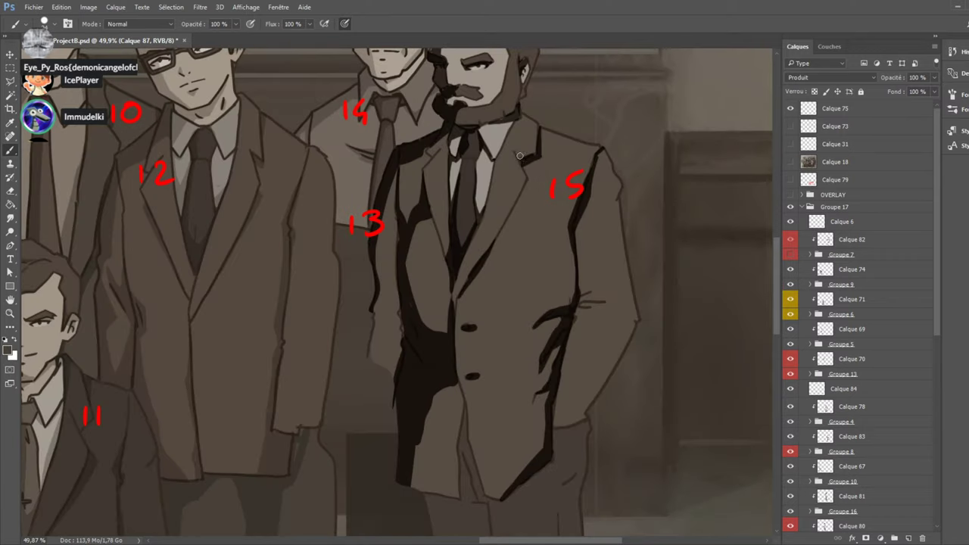
{"action": "left_click", "coordinate": [791, 162]}
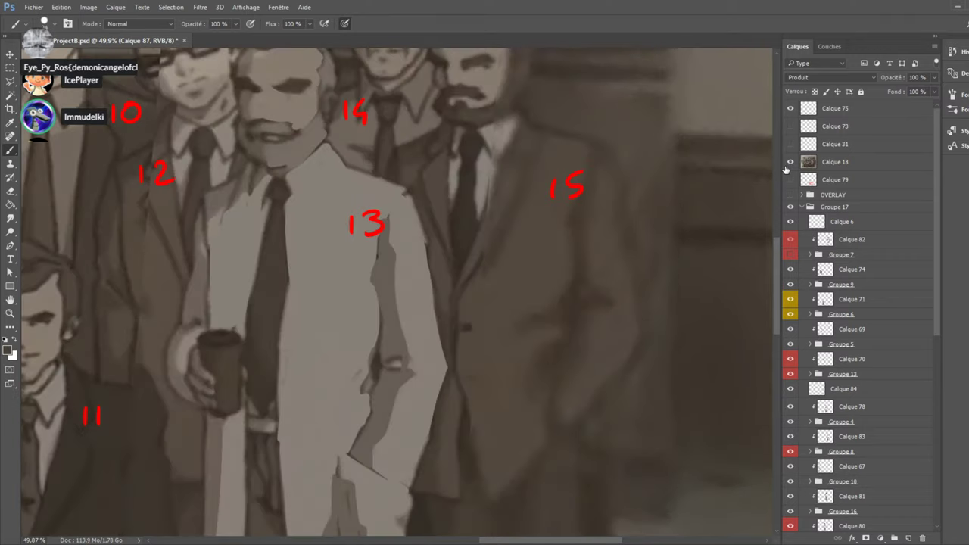
{"action": "left_click", "coordinate": [791, 162]}
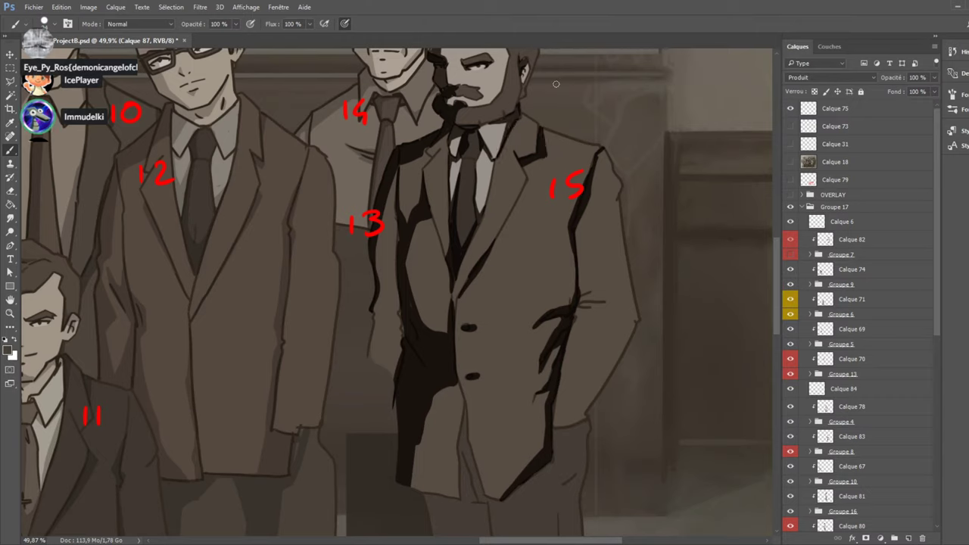
{"action": "left_click", "coordinate": [791, 162]}
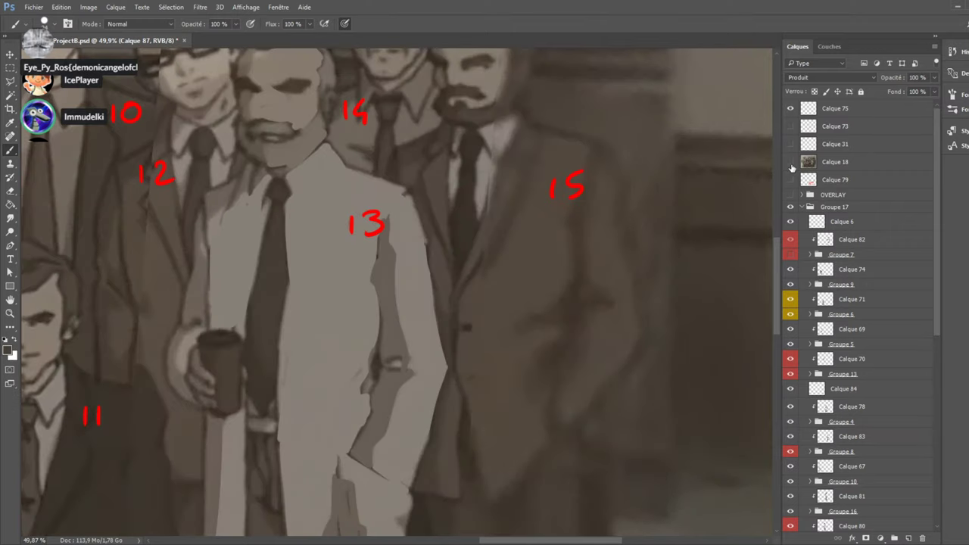
{"action": "left_click", "coordinate": [790, 162]}
{"action": "left_click", "coordinate": [790, 162]}
{"action": "left_click", "coordinate": [791, 162]}
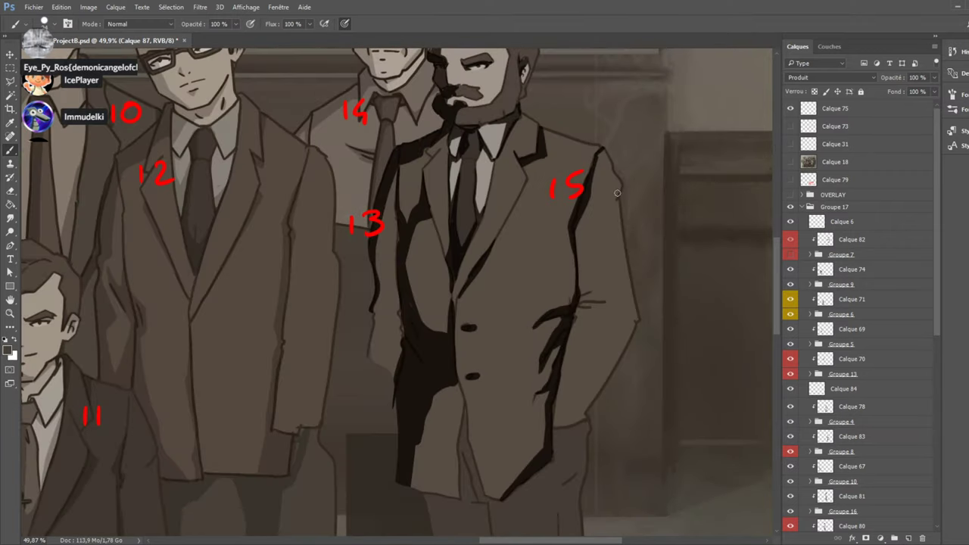
Shade the outer edge of man 15's bent sleeve down to the elbow and the folds inside the elbow.
{"action": "mouse_move", "coordinate": [617, 183]}
{"action": "left_mouse_down"}
{"action": "mouse_move", "coordinate": [610, 235]}
{"action": "mouse_move", "coordinate": [626, 215]}
{"action": "mouse_move", "coordinate": [615, 225]}
{"action": "mouse_move", "coordinate": [621, 215]}
{"action": "mouse_move", "coordinate": [630, 265]}
{"action": "left_mouse_up"}
{"action": "key", "text": "ctrl+z"}
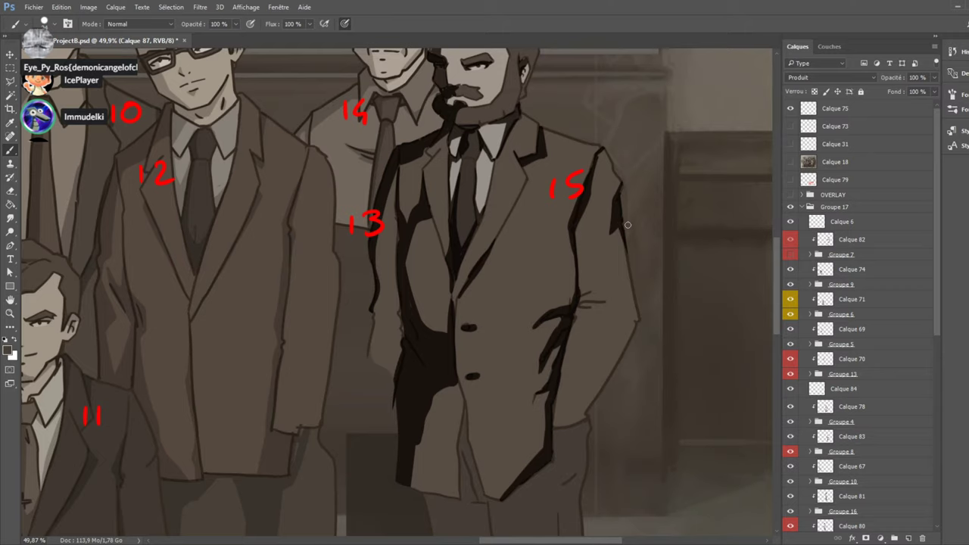
{"action": "left_click", "coordinate": [790, 162]}
{"action": "left_click", "coordinate": [790, 162]}
{"action": "mouse_move", "coordinate": [641, 318]}
{"action": "left_mouse_down"}
{"action": "mouse_move", "coordinate": [633, 265]}
{"action": "mouse_move", "coordinate": [635, 304]}
{"action": "mouse_move", "coordinate": [575, 296]}
{"action": "mouse_move", "coordinate": [611, 293]}
{"action": "mouse_move", "coordinate": [579, 304]}
{"action": "mouse_move", "coordinate": [610, 285]}
{"action": "mouse_move", "coordinate": [589, 297]}
{"action": "mouse_move", "coordinate": [614, 302]}
{"action": "mouse_move", "coordinate": [586, 305]}
{"action": "mouse_move", "coordinate": [612, 290]}
{"action": "mouse_move", "coordinate": [589, 309]}
{"action": "mouse_move", "coordinate": [583, 303]}
{"action": "mouse_move", "coordinate": [612, 300]}
{"action": "mouse_move", "coordinate": [592, 309]}
{"action": "mouse_move", "coordinate": [616, 302]}
{"action": "left_mouse_up"}
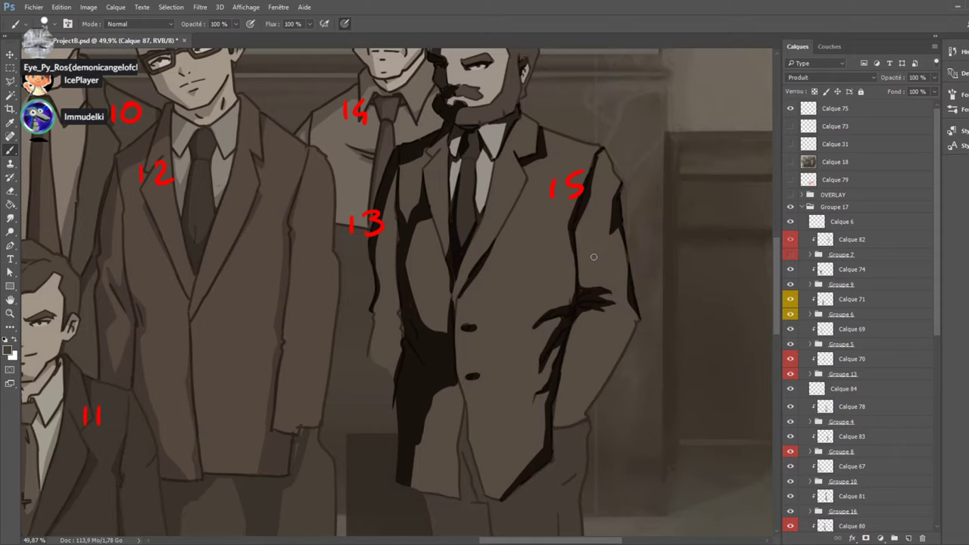
{"action": "left_click", "coordinate": [790, 163]}
{"action": "left_click", "coordinate": [790, 162]}
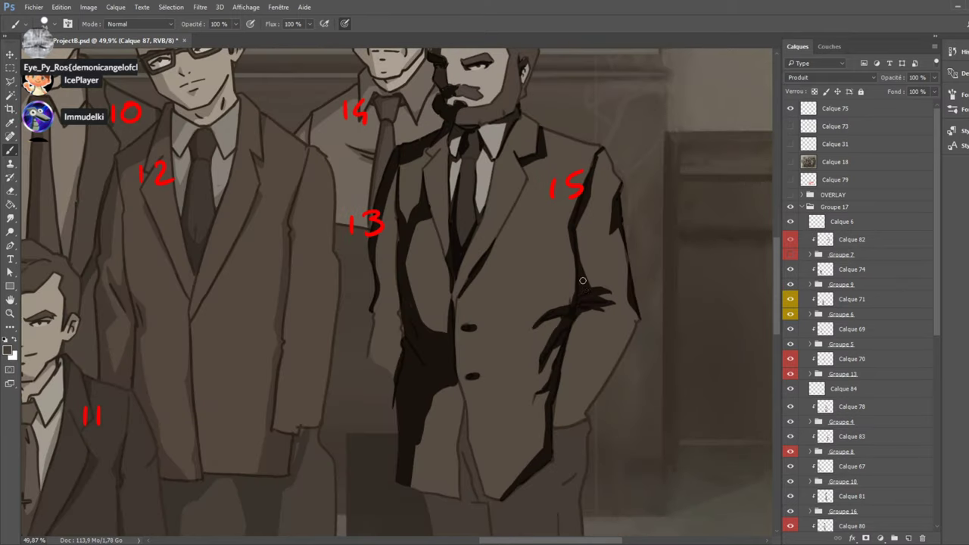
Compare the shading on man 15's sleeve and jacket with the reference painting on Calque 18.
{"action": "left_click", "coordinate": [790, 163]}
{"action": "left_click", "coordinate": [790, 162]}
{"action": "left_click", "coordinate": [790, 162]}
{"action": "left_click", "coordinate": [791, 163]}
{"action": "left_click", "coordinate": [791, 163]}
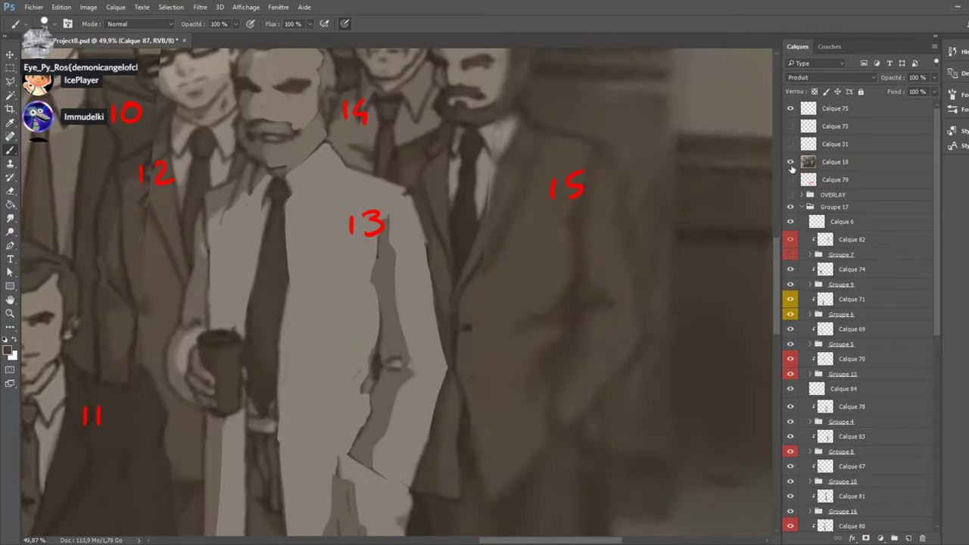
{"action": "left_click", "coordinate": [790, 163]}
{"action": "left_click", "coordinate": [791, 163]}
{"action": "left_click", "coordinate": [790, 163]}
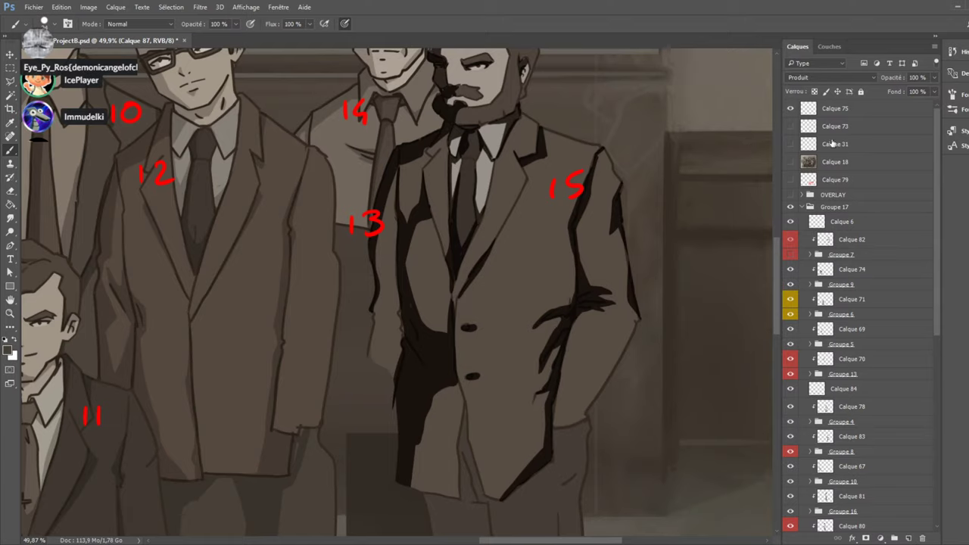
Shade the front edge of man 15's jacket down to its pointed hem and the sleeve end at the trouser pocket.
{"action": "left_click", "coordinate": [790, 162]}
{"action": "left_click", "coordinate": [791, 163]}
{"action": "mouse_move", "coordinate": [466, 405]}
{"action": "left_mouse_down"}
{"action": "mouse_move", "coordinate": [493, 498]}
{"action": "mouse_move", "coordinate": [493, 489]}
{"action": "left_mouse_up"}
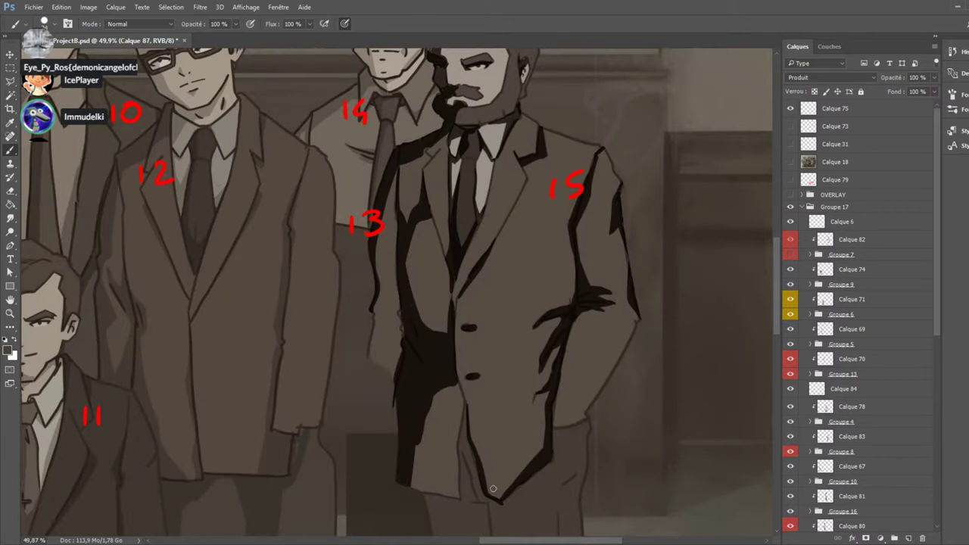
{"action": "scroll", "coordinate": [597, 352], "scroll_direction": "down", "scroll_amount": 4}
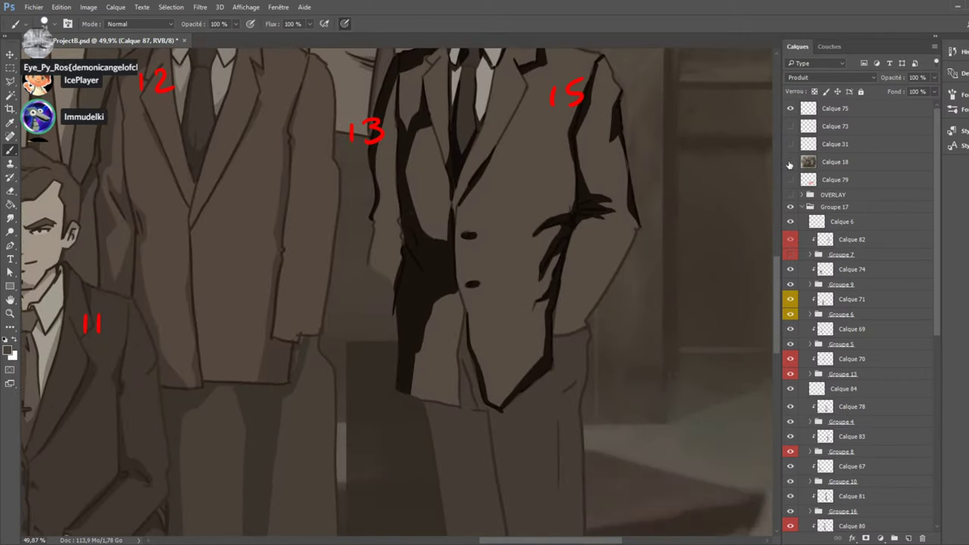
{"action": "left_click", "coordinate": [790, 163]}
{"action": "left_click", "coordinate": [791, 162]}
{"action": "mouse_move", "coordinate": [560, 303]}
{"action": "left_mouse_down"}
{"action": "mouse_move", "coordinate": [557, 347]}
{"action": "mouse_move", "coordinate": [560, 327]}
{"action": "mouse_move", "coordinate": [568, 334]}
{"action": "mouse_move", "coordinate": [599, 324]}
{"action": "left_mouse_up"}
{"action": "left_click_drag", "start_coordinate": [555, 350], "coordinate": [594, 318]}
Fill in the tapering shadow between man 15's trouser legs below the jacket's pointed hem, guided by Calque 18.
{"action": "left_click", "coordinate": [790, 163]}
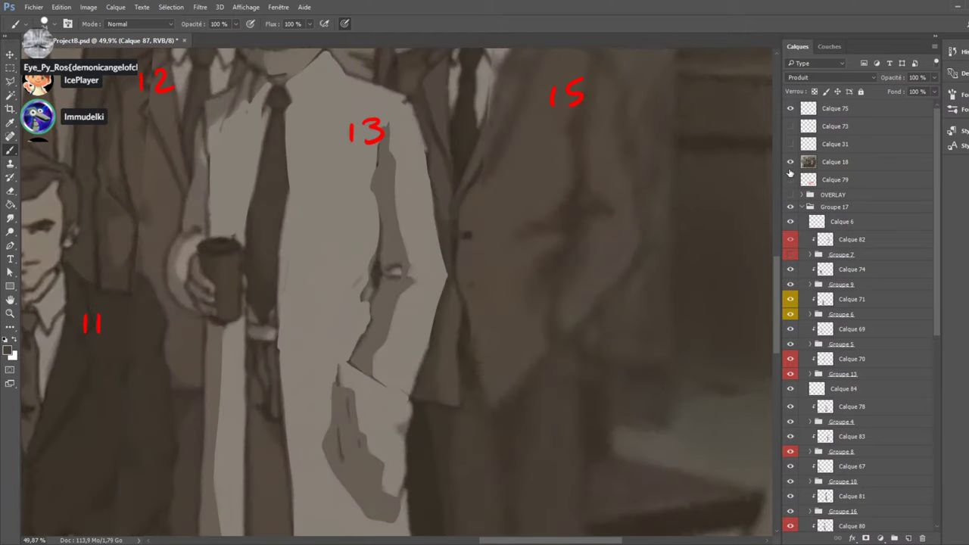
{"action": "left_click", "coordinate": [791, 162]}
{"action": "mouse_move", "coordinate": [523, 387]}
{"action": "left_mouse_down"}
{"action": "mouse_move", "coordinate": [502, 457]}
{"action": "mouse_move", "coordinate": [516, 396]}
{"action": "mouse_move", "coordinate": [495, 423]}
{"action": "mouse_move", "coordinate": [493, 407]}
{"action": "mouse_move", "coordinate": [506, 528]}
{"action": "left_mouse_up"}
{"action": "left_click_drag", "start_coordinate": [512, 413], "coordinate": [505, 529]}
{"action": "left_click_drag", "start_coordinate": [501, 453], "coordinate": [504, 508]}
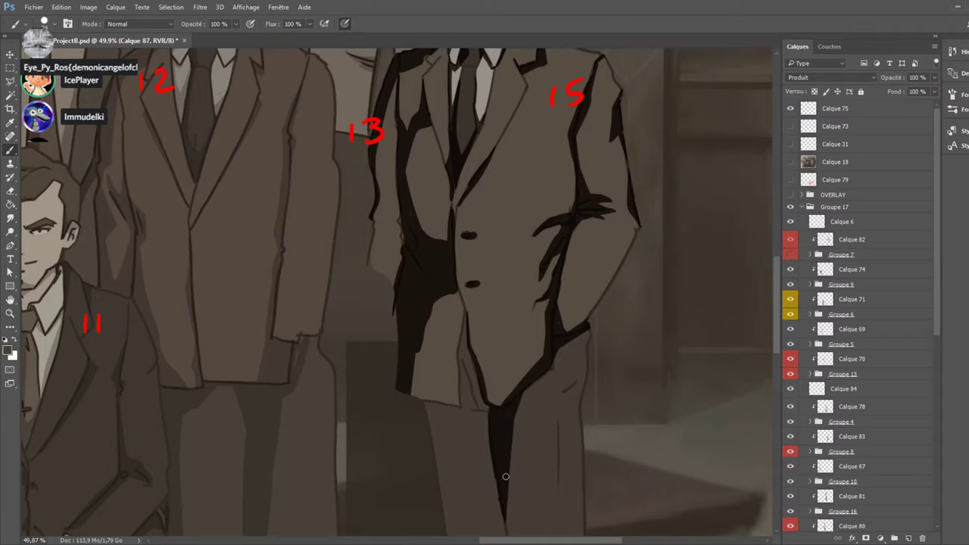
Shade the gap between man 15's two jacket flaps from below the lower button to the hem.
{"action": "left_click", "coordinate": [791, 163]}
{"action": "left_click", "coordinate": [792, 163]}
{"action": "mouse_move", "coordinate": [476, 356]}
{"action": "left_mouse_down"}
{"action": "mouse_move", "coordinate": [463, 398]}
{"action": "mouse_move", "coordinate": [465, 345]}
{"action": "left_mouse_up"}
{"action": "mouse_move", "coordinate": [464, 390]}
{"action": "left_mouse_down"}
{"action": "mouse_move", "coordinate": [468, 318]}
{"action": "mouse_move", "coordinate": [465, 379]}
{"action": "left_mouse_up"}
{"action": "left_click_drag", "start_coordinate": [463, 326], "coordinate": [466, 307]}
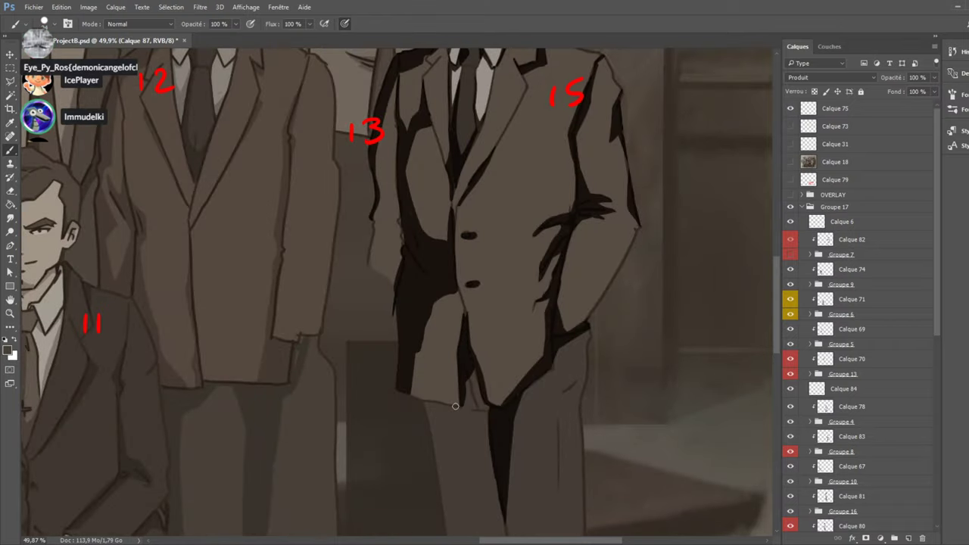
Shade man 15's trousers just below the jacket hem and along the outer edge of the rear leg to the knee.
{"action": "mouse_move", "coordinate": [457, 407]}
{"action": "left_mouse_down"}
{"action": "mouse_move", "coordinate": [433, 419]}
{"action": "mouse_move", "coordinate": [422, 402]}
{"action": "mouse_move", "coordinate": [446, 406]}
{"action": "mouse_move", "coordinate": [427, 408]}
{"action": "mouse_move", "coordinate": [437, 409]}
{"action": "mouse_move", "coordinate": [427, 434]}
{"action": "mouse_move", "coordinate": [431, 411]}
{"action": "mouse_move", "coordinate": [445, 511]}
{"action": "left_mouse_up"}
{"action": "left_click_drag", "start_coordinate": [437, 425], "coordinate": [443, 484]}
{"action": "scroll", "coordinate": [442, 530], "scroll_direction": "down", "scroll_amount": 5}
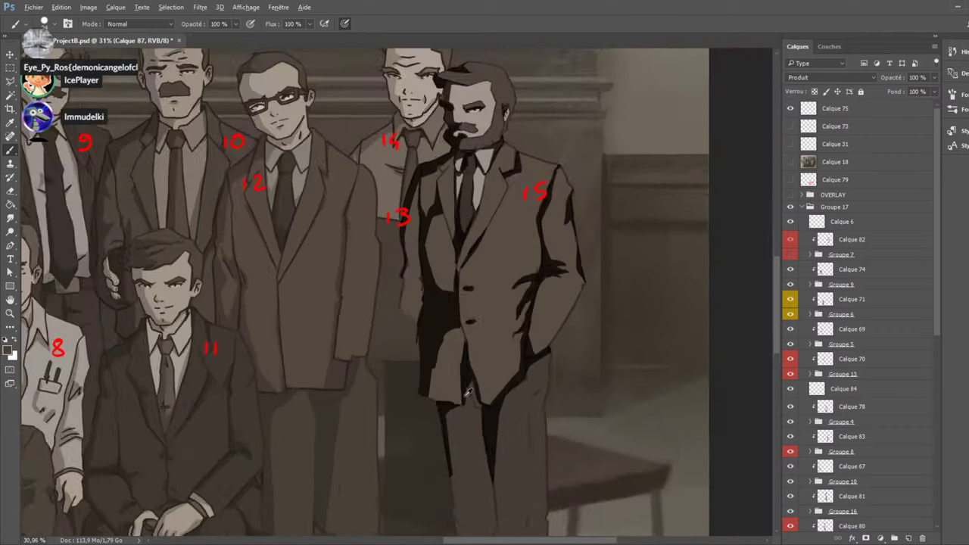
{"action": "scroll", "coordinate": [467, 450], "scroll_direction": "up", "scroll_amount": 1}
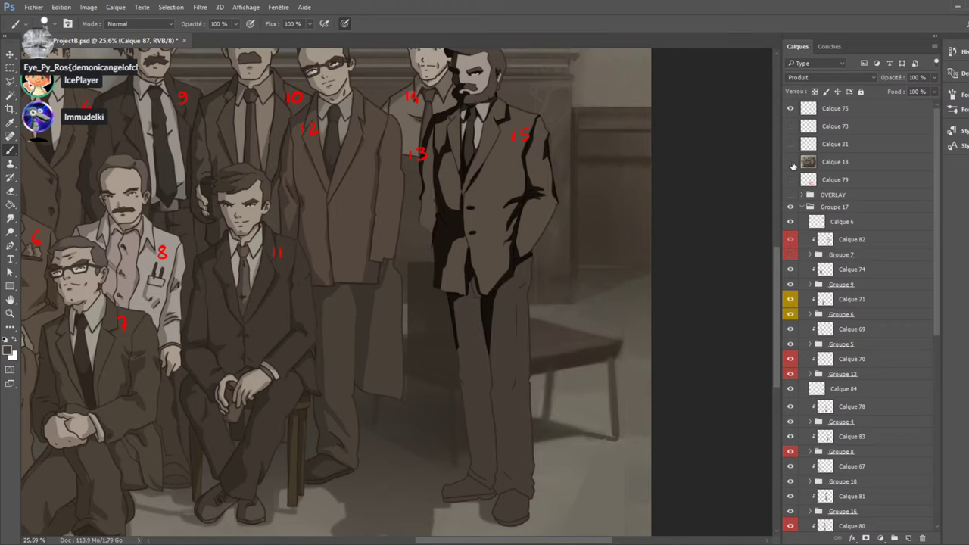
{"action": "left_click", "coordinate": [792, 162]}
{"action": "left_click", "coordinate": [791, 162]}
{"action": "mouse_move", "coordinate": [452, 302]}
{"action": "left_mouse_down"}
{"action": "mouse_move", "coordinate": [465, 399]}
{"action": "mouse_move", "coordinate": [455, 337]}
{"action": "mouse_move", "coordinate": [461, 388]}
{"action": "left_mouse_up"}
Continue the rear leg's shadow from the knee to the trouser cuff and shade the shoe, guided by Calque 18.
{"action": "left_click", "coordinate": [791, 162]}
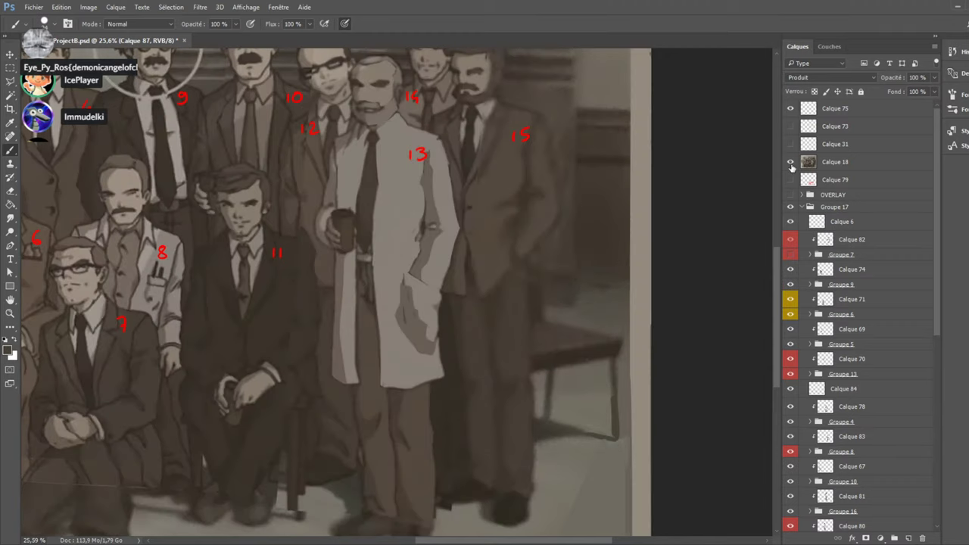
{"action": "left_click", "coordinate": [791, 162]}
{"action": "left_click_drag", "start_coordinate": [464, 415], "coordinate": [472, 474]}
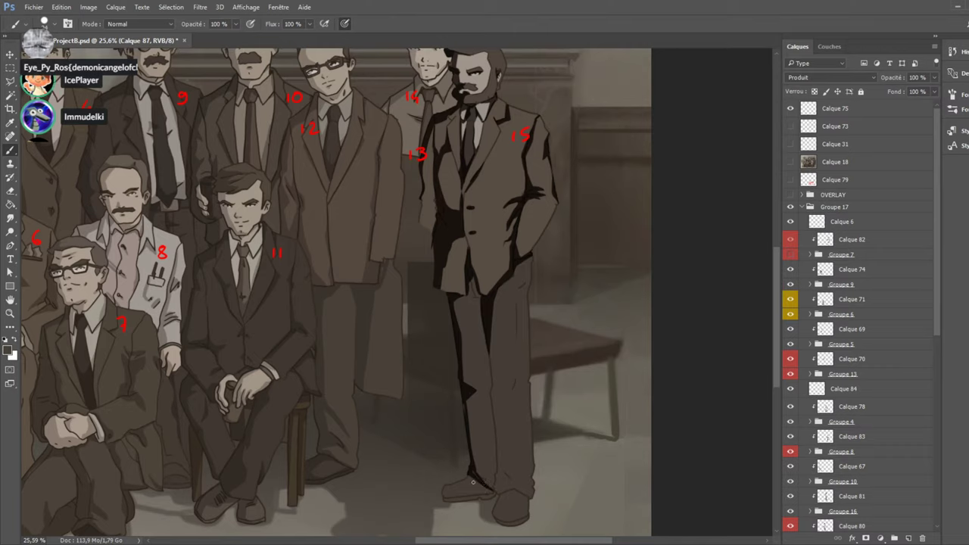
{"action": "mouse_move", "coordinate": [444, 489]}
{"action": "left_mouse_down"}
{"action": "mouse_move", "coordinate": [466, 485]}
{"action": "mouse_move", "coordinate": [447, 484]}
{"action": "mouse_move", "coordinate": [448, 499]}
{"action": "left_mouse_up"}
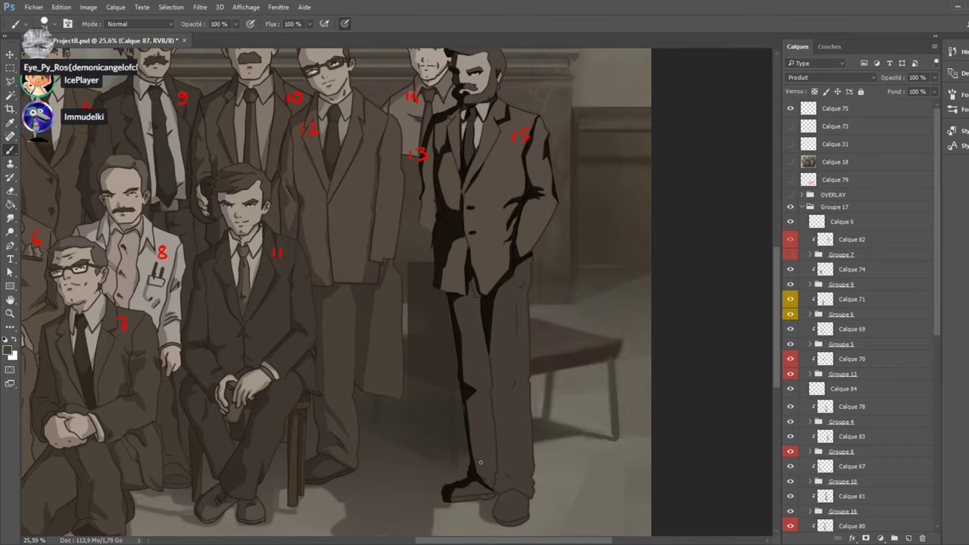
Check the lower legs on Calque 18 and shade the inner edge and hem fold of man 15's front trouser leg.
{"action": "left_click", "coordinate": [789, 163]}
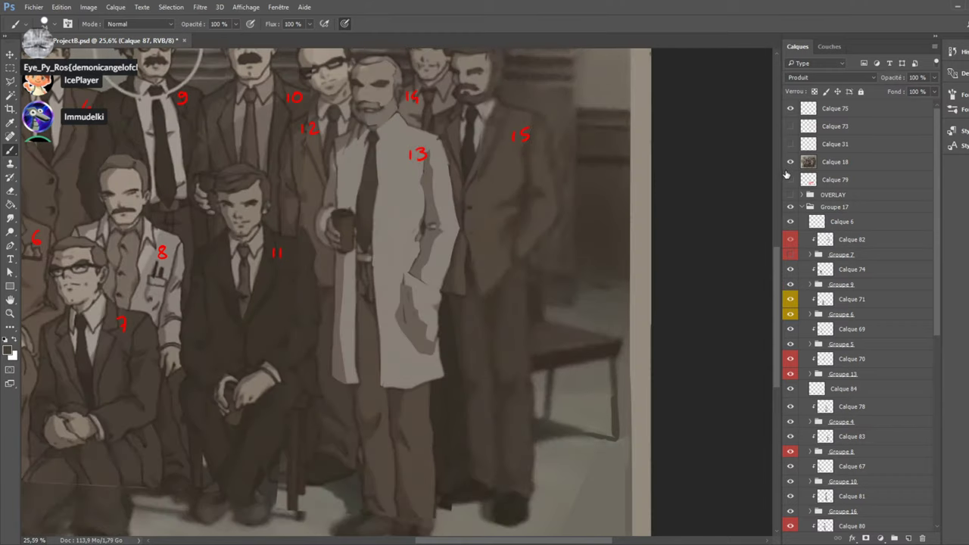
{"action": "left_click", "coordinate": [789, 163]}
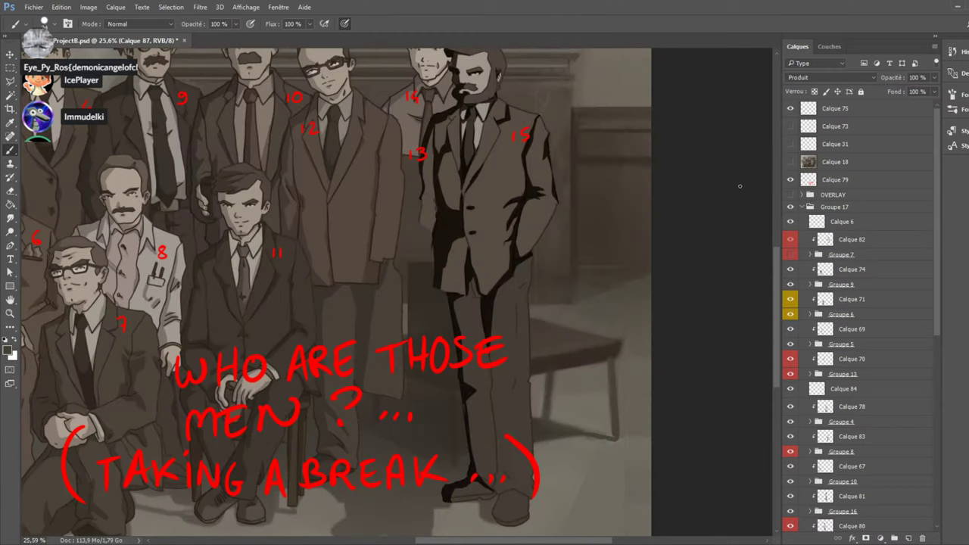
{"action": "left_click", "coordinate": [789, 163]}
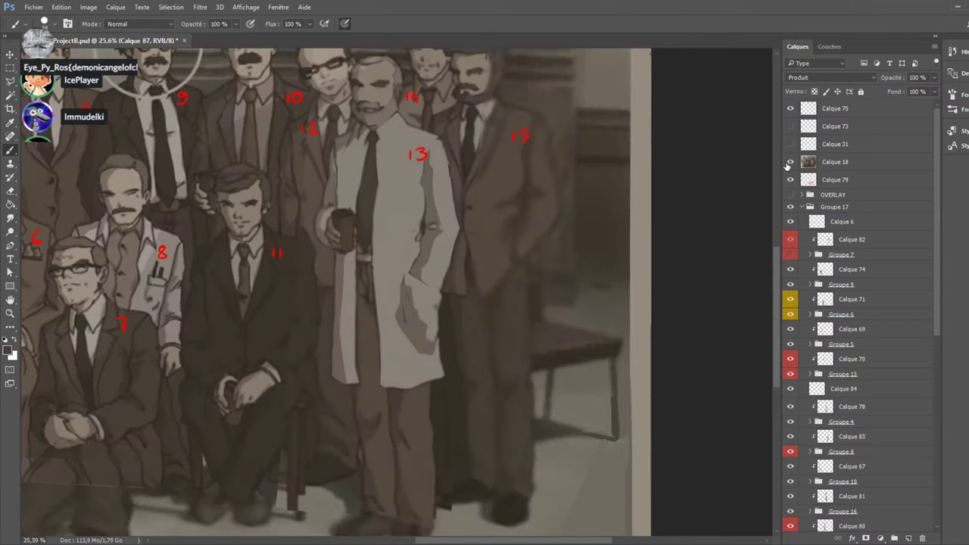
{"action": "left_click", "coordinate": [788, 163]}
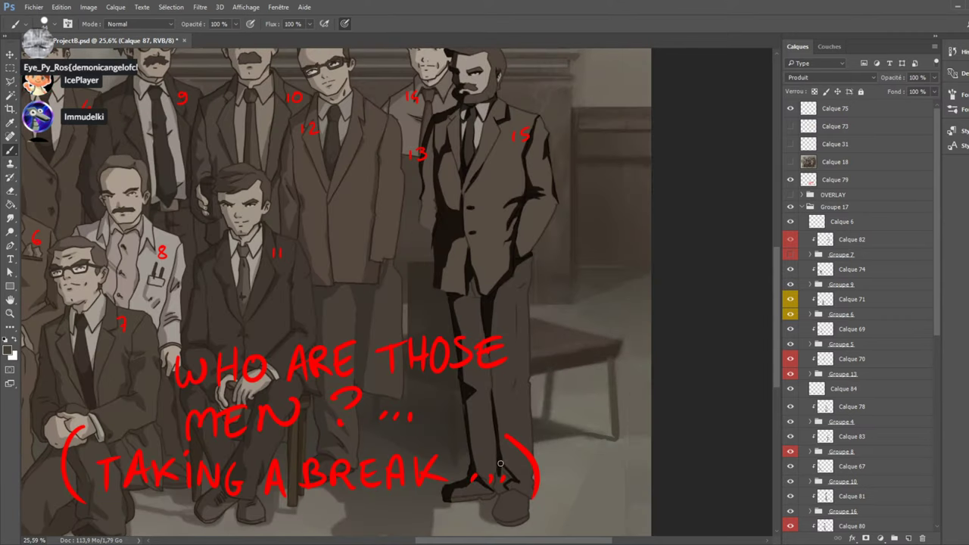
Delete Calque 79 with the handwritten break notice and reselect man 15's shading layer Calque 87.
{"action": "left_click", "coordinate": [447, 364], "text": "ctrl"}
{"action": "key", "text": "Delete"}
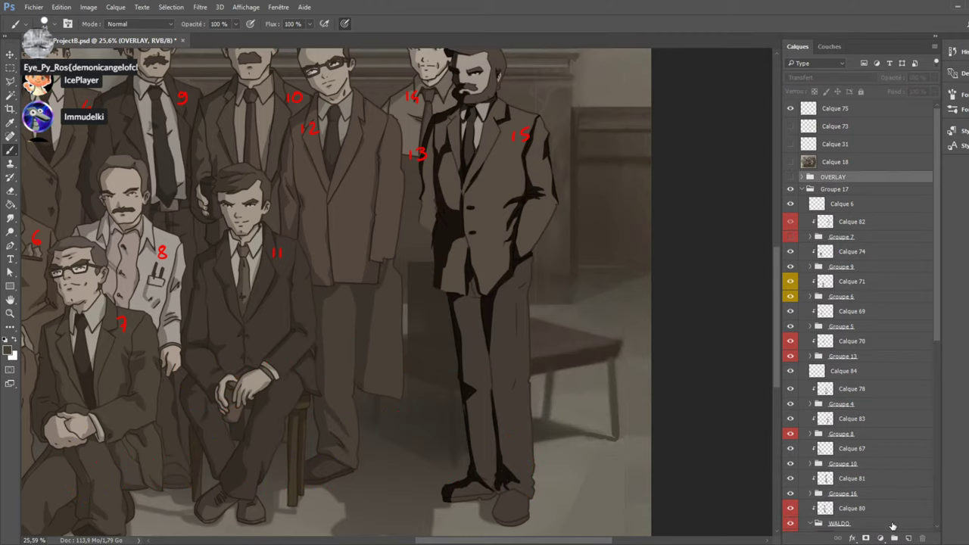
{"action": "left_click", "coordinate": [504, 486], "text": "ctrl"}
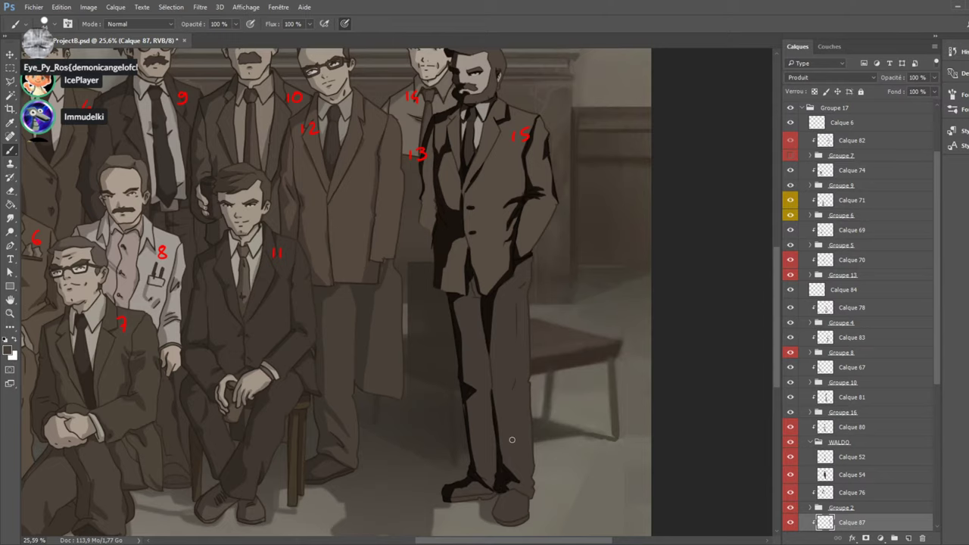
Check Calque 18 and shade the hem and outer lower edge of man 15's front trouser leg.
{"action": "scroll", "coordinate": [931, 165], "scroll_direction": "up", "scroll_amount": 3}
{"action": "left_click", "coordinate": [791, 162]}
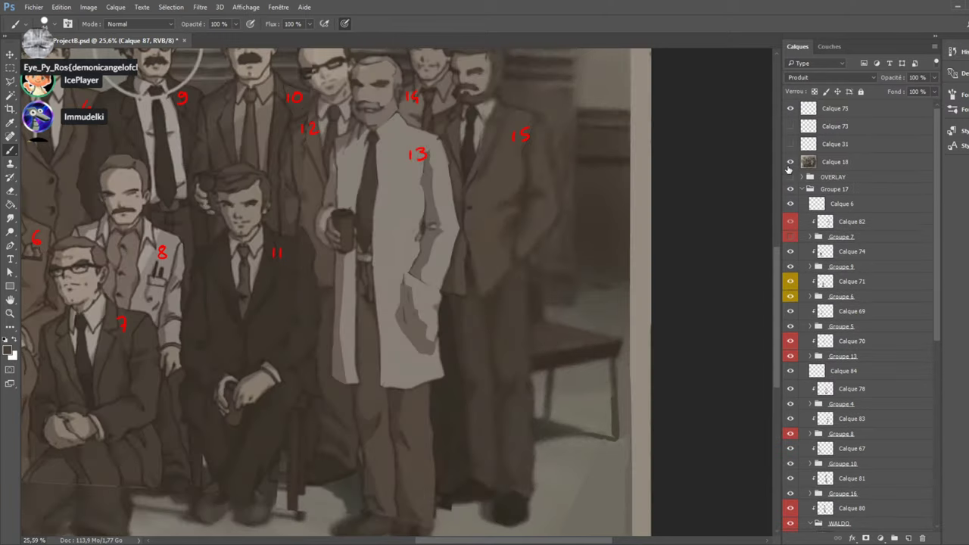
{"action": "left_click", "coordinate": [790, 162]}
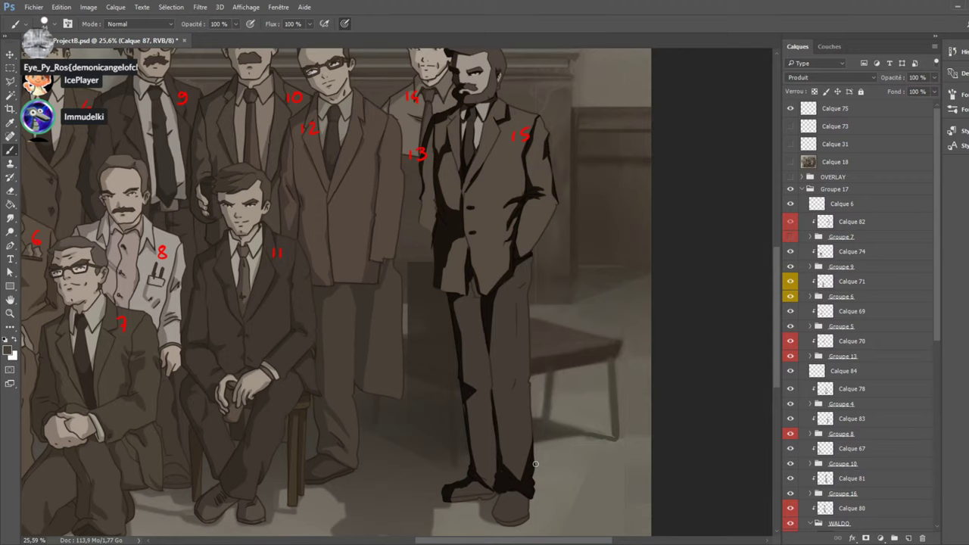
Compare man 15's legs with Calque 18 and deepen the shadow along the inner thigh of his front trouser leg.
{"action": "left_click", "coordinate": [789, 164]}
{"action": "left_click", "coordinate": [789, 167]}
{"action": "left_click", "coordinate": [790, 164]}
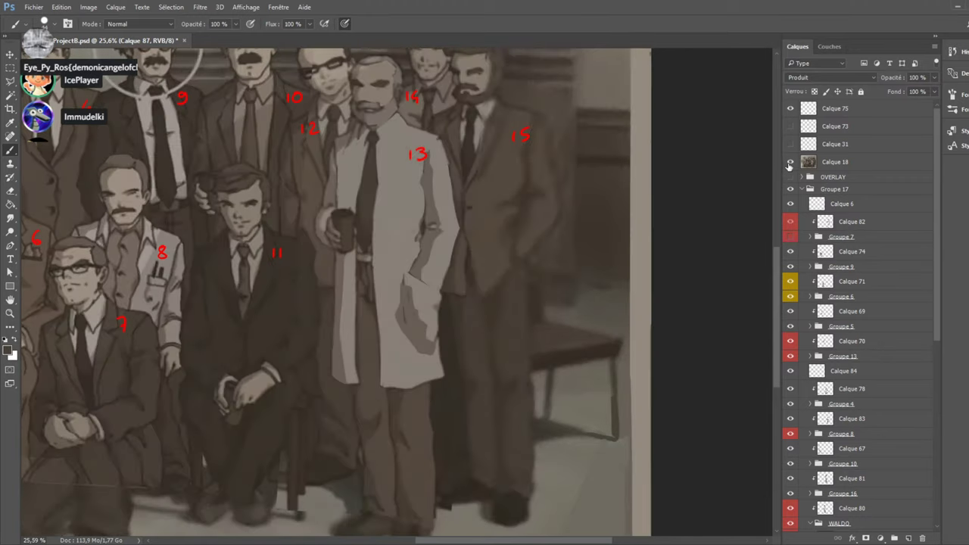
{"action": "left_click", "coordinate": [790, 164]}
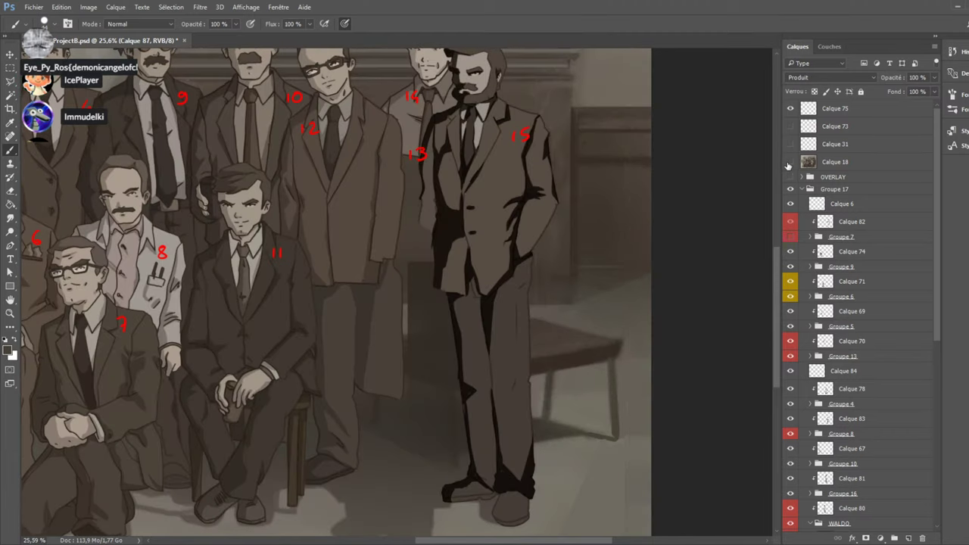
{"action": "left_click", "coordinate": [789, 164]}
{"action": "left_click", "coordinate": [789, 163]}
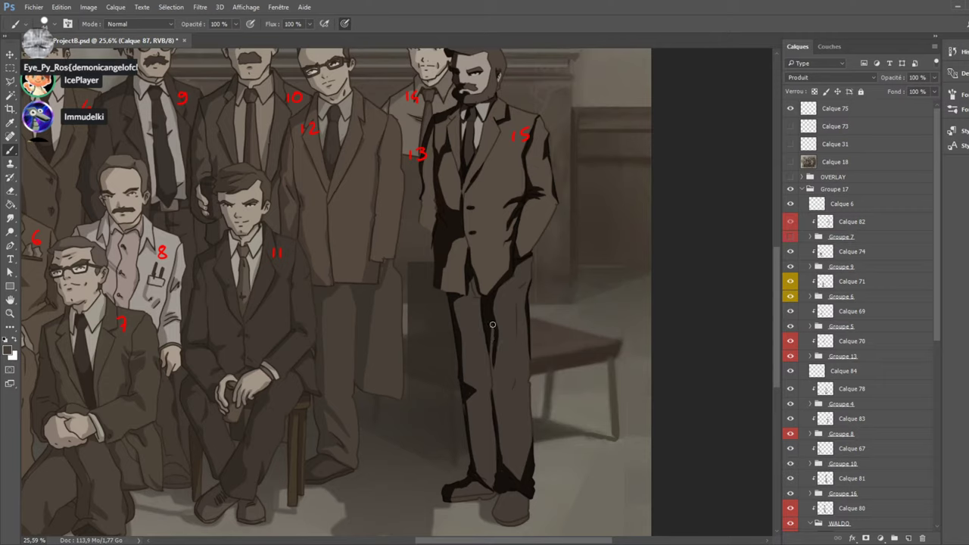
{"action": "left_click_drag", "start_coordinate": [493, 325], "coordinate": [492, 373]}
{"action": "left_click", "coordinate": [790, 162]}
{"action": "left_click", "coordinate": [789, 162]}
Shade the top of man 15's rear trouser leg under the jacket and the jacket's lower hem, checking Calque 18.
{"action": "left_click_drag", "start_coordinate": [460, 318], "coordinate": [455, 300]}
{"action": "left_click", "coordinate": [790, 162]}
{"action": "left_click", "coordinate": [790, 162]}
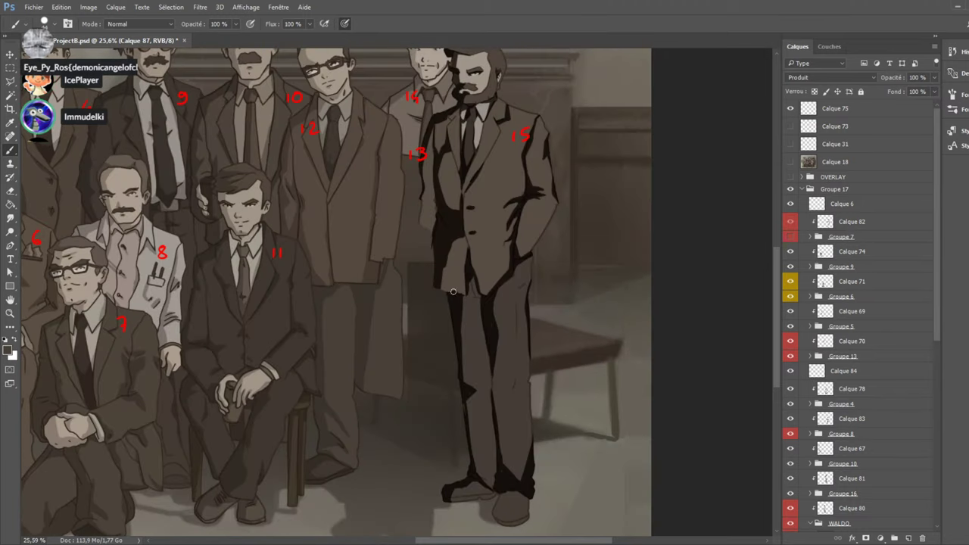
{"action": "mouse_move", "coordinate": [455, 294]}
{"action": "left_mouse_down"}
{"action": "mouse_move", "coordinate": [444, 231]}
{"action": "mouse_move", "coordinate": [443, 271]}
{"action": "left_mouse_up"}
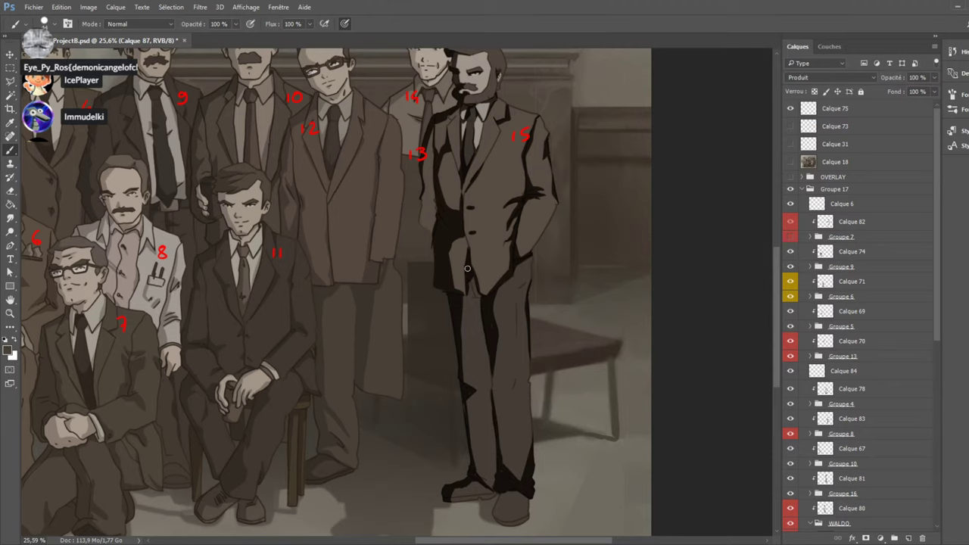
Check Calque 18 repeatedly and extend the shadow on man 15's rear trouser leg below the knee.
{"action": "left_click", "coordinate": [790, 162]}
{"action": "left_click", "coordinate": [790, 162]}
{"action": "left_click", "coordinate": [790, 162]}
{"action": "left_click", "coordinate": [790, 166]}
{"action": "left_click", "coordinate": [789, 166]}
{"action": "left_click", "coordinate": [790, 165]}
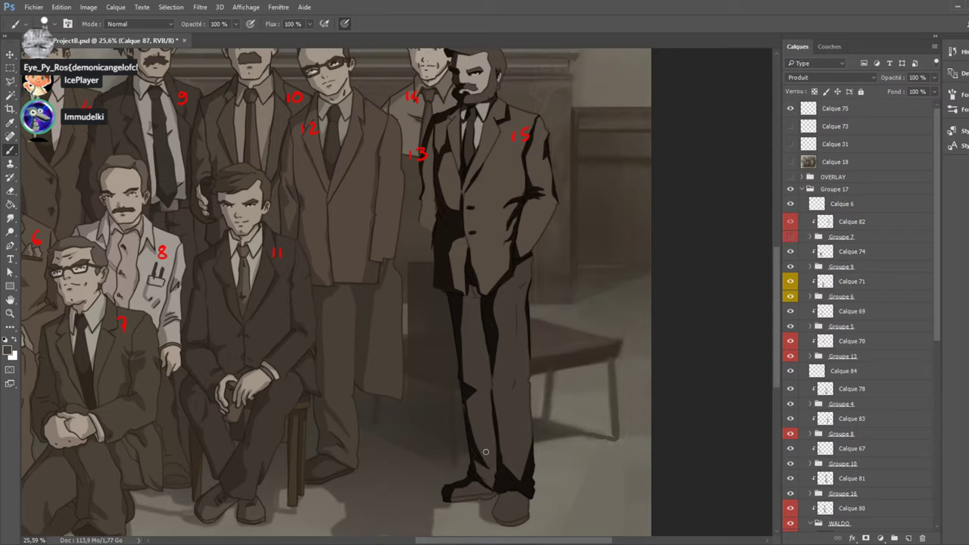
Check Calque 18 and add a pointed fold shadow at the inner knee of man 15's front trouser leg.
{"action": "left_click", "coordinate": [789, 162]}
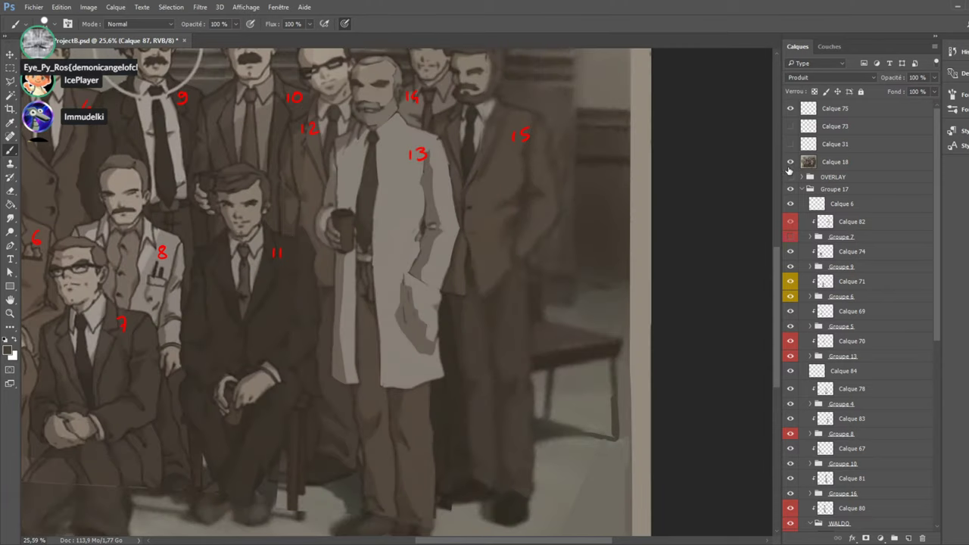
{"action": "left_click", "coordinate": [789, 162]}
{"action": "left_click", "coordinate": [790, 163]}
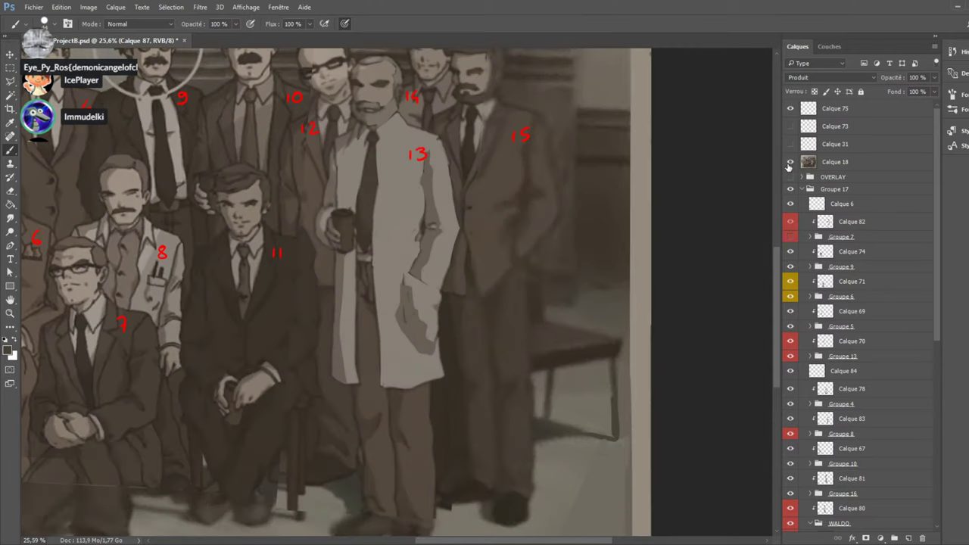
{"action": "left_click", "coordinate": [789, 162]}
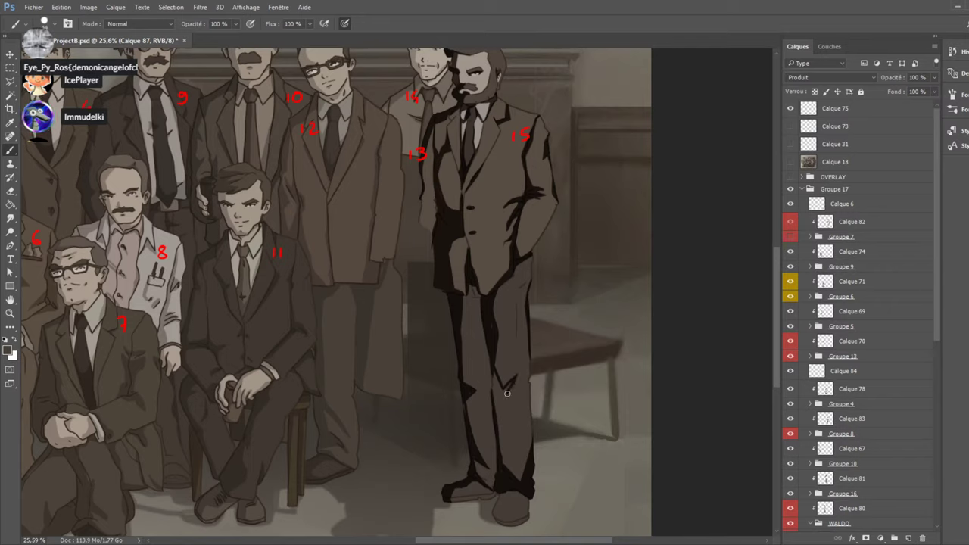
{"action": "left_click_drag", "start_coordinate": [497, 388], "coordinate": [492, 393]}
Shade the outer knee fold and widen the inner lower-leg shadow of man 15's front trouser leg, guided by Calque 18.
{"action": "left_click", "coordinate": [789, 162]}
{"action": "left_click", "coordinate": [790, 162]}
{"action": "left_click", "coordinate": [789, 162]}
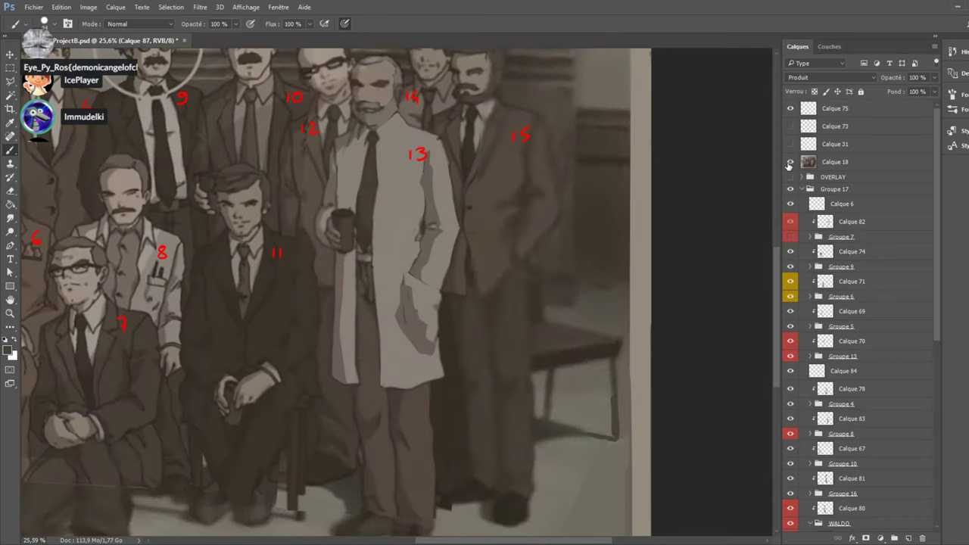
{"action": "left_click", "coordinate": [790, 162]}
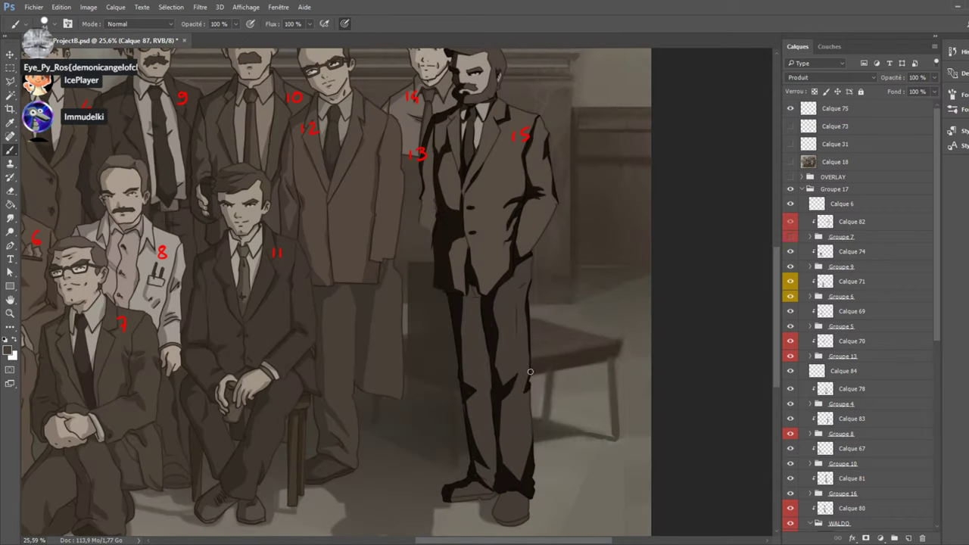
{"action": "left_click", "coordinate": [790, 162]}
{"action": "left_click", "coordinate": [789, 162]}
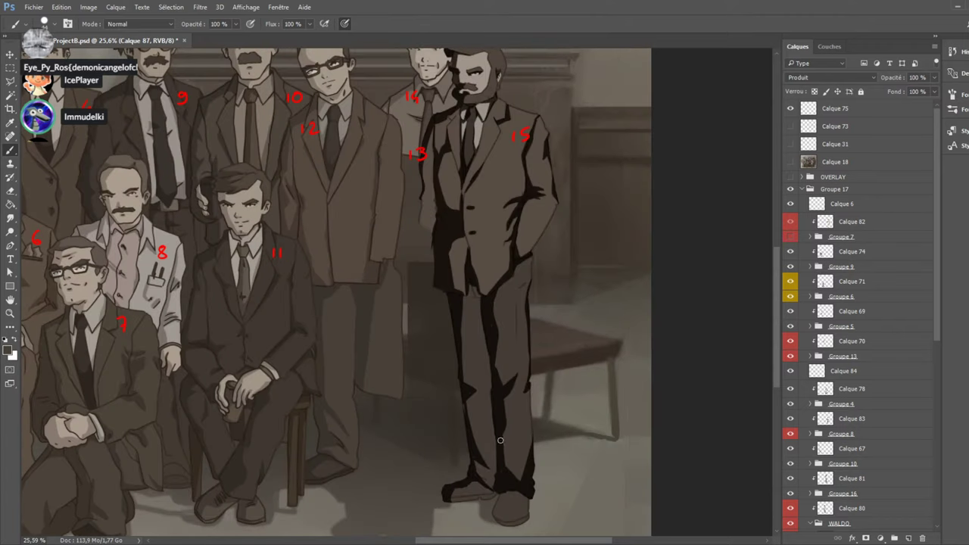
{"action": "left_click", "coordinate": [790, 162]}
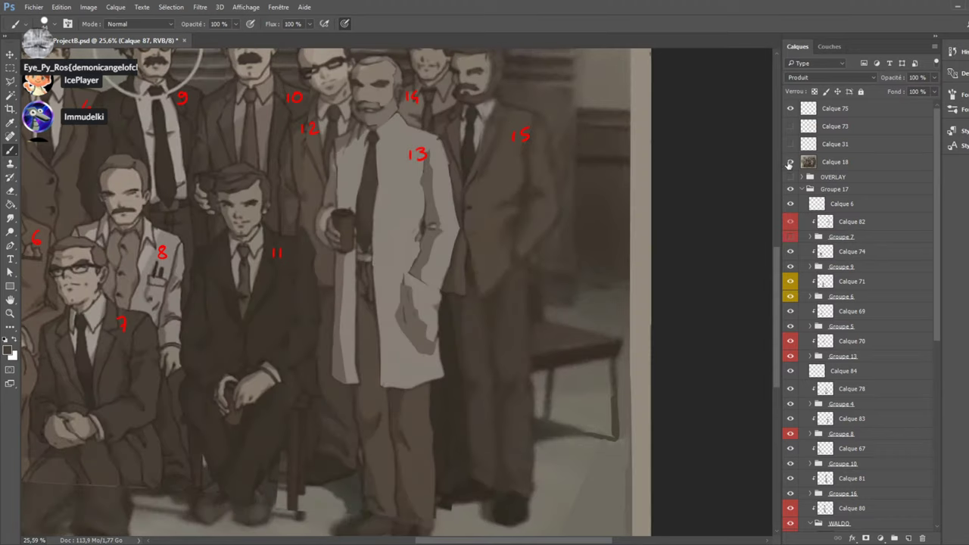
{"action": "left_click", "coordinate": [790, 162]}
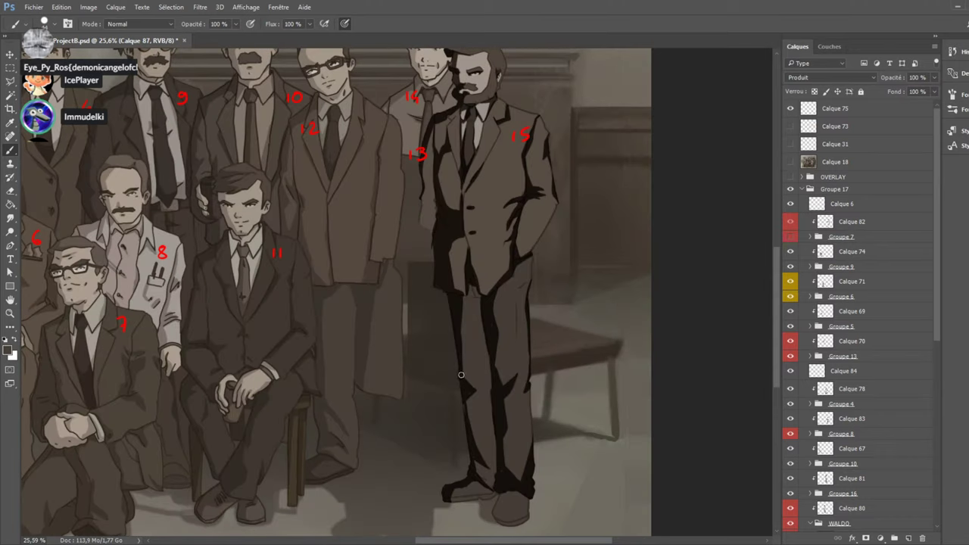
Compare with Calque 18 and shade man 15's outer hip where the front trouser leg meets the jacket.
{"action": "left_click", "coordinate": [788, 165]}
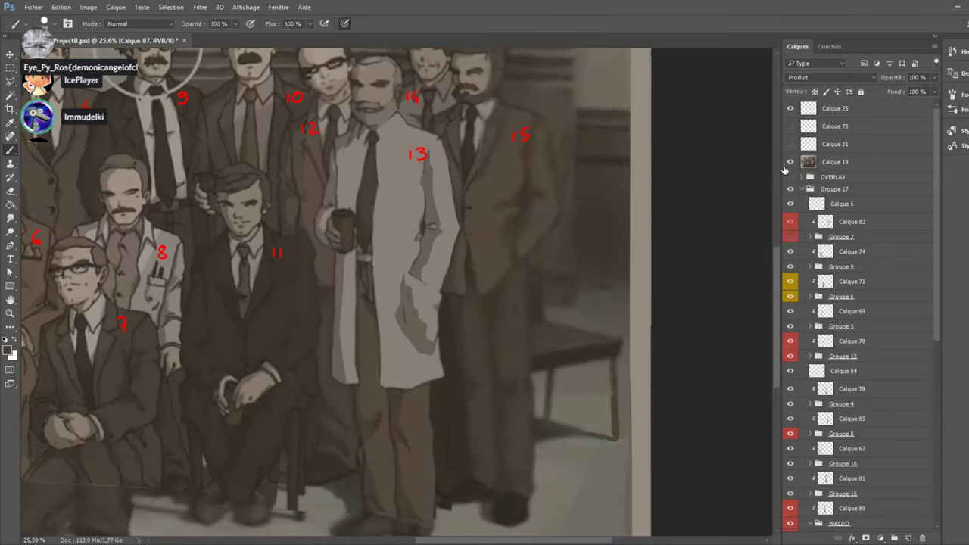
{"action": "left_click", "coordinate": [788, 166]}
{"action": "left_click", "coordinate": [787, 165]}
{"action": "left_click", "coordinate": [789, 163]}
{"action": "left_click", "coordinate": [787, 165]}
{"action": "left_click", "coordinate": [787, 164]}
{"action": "left_click", "coordinate": [788, 165]}
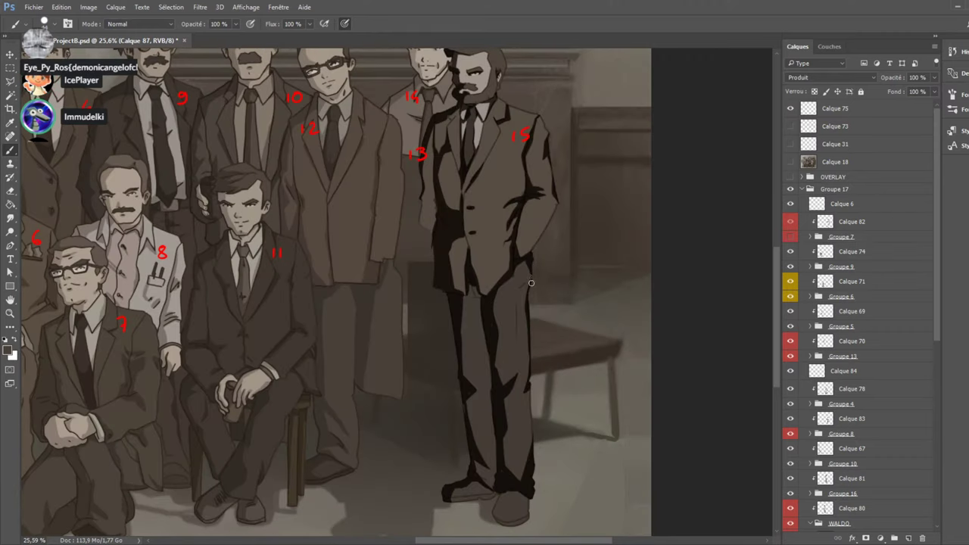
Check Calque 18 and add fold shadows at the elbow and forearm of man 15's sleeve beside the jacket.
{"action": "left_click", "coordinate": [787, 164]}
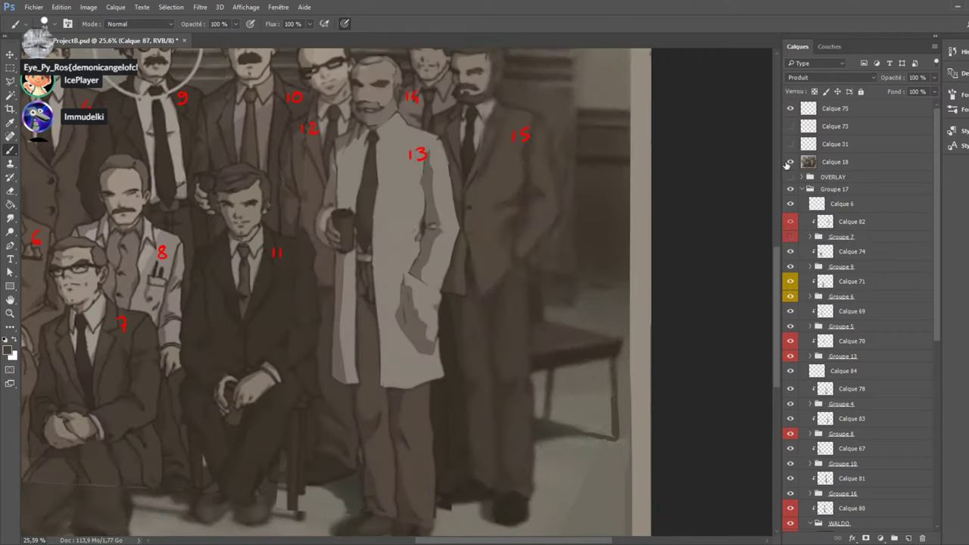
{"action": "left_click", "coordinate": [788, 164]}
{"action": "left_click_drag", "start_coordinate": [532, 195], "coordinate": [518, 241]}
{"action": "left_click", "coordinate": [789, 162]}
{"action": "left_click", "coordinate": [790, 164]}
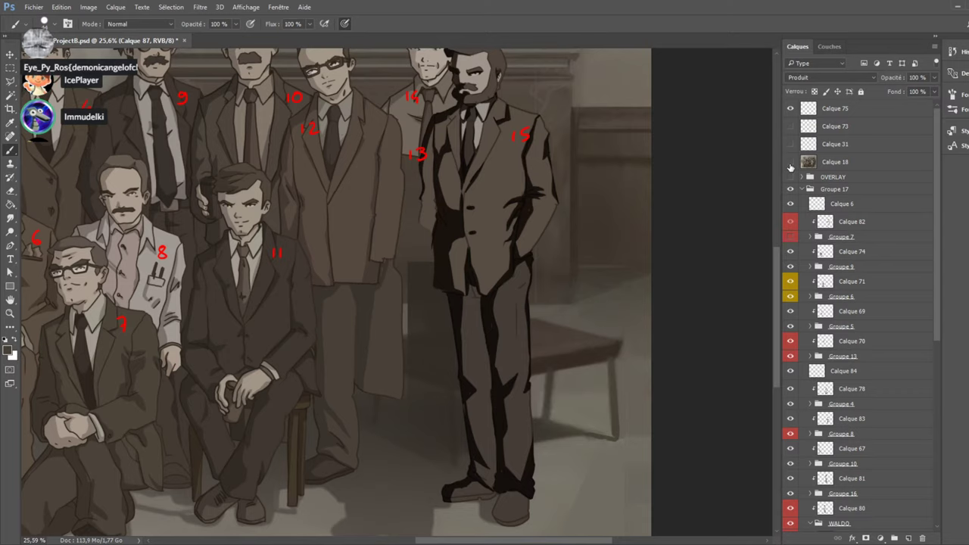
Check the feet on Calque 18 and shade the sides and sole of man 15's front shoe.
{"action": "left_click", "coordinate": [791, 163]}
{"action": "left_click", "coordinate": [790, 163]}
{"action": "left_click", "coordinate": [790, 163]}
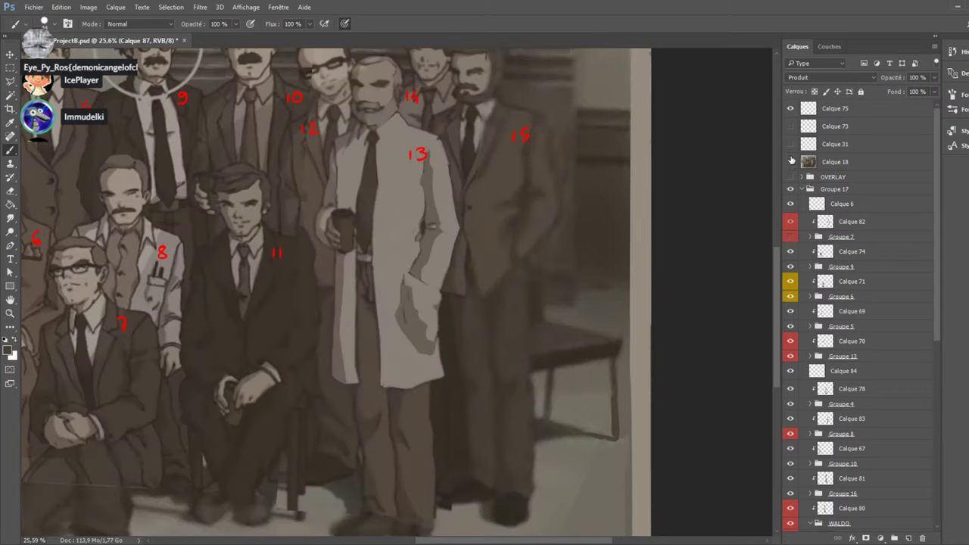
{"action": "left_click", "coordinate": [790, 163]}
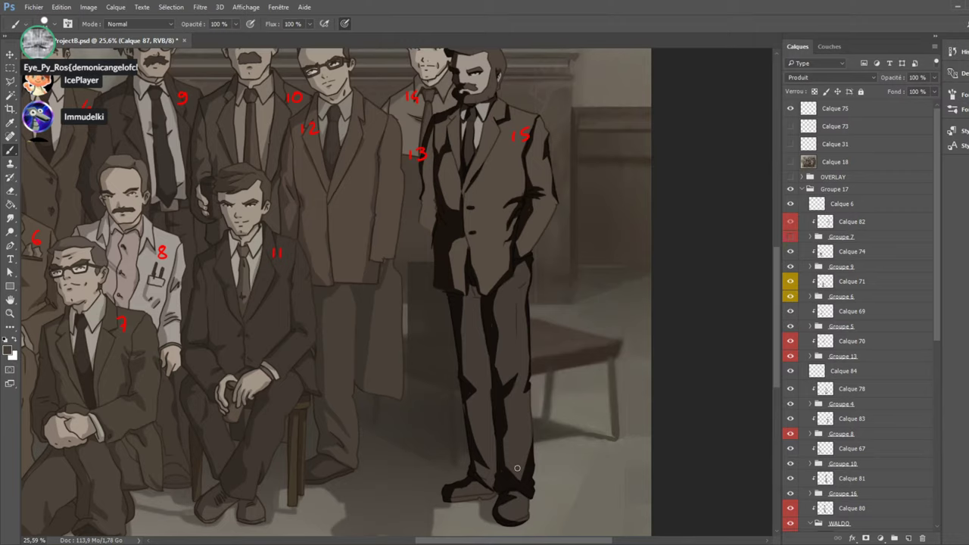
Select man 15's colour layer Calque 47, hide shading layer Calque 87 and repaint both shoes in a darker brown.
{"action": "scroll", "coordinate": [535, 485], "scroll_direction": "down", "scroll_amount": 3}
{"action": "scroll", "coordinate": [835, 390], "scroll_direction": "down", "scroll_amount": 3}
{"action": "scroll", "coordinate": [835, 389], "scroll_direction": "down", "scroll_amount": 6}
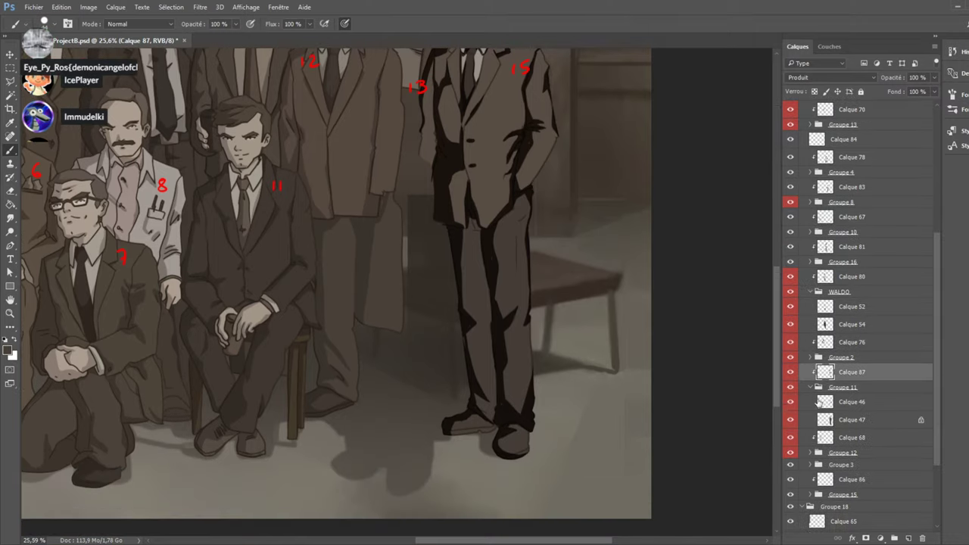
{"action": "left_click", "coordinate": [516, 452], "text": "ctrl"}
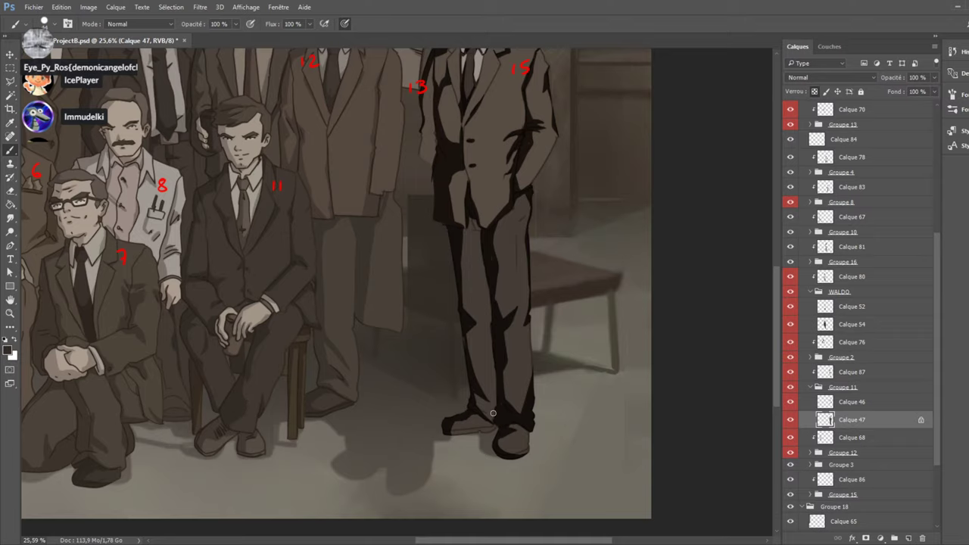
{"action": "mouse_move", "coordinate": [506, 438]}
{"action": "left_mouse_down"}
{"action": "mouse_move", "coordinate": [521, 411]}
{"action": "mouse_move", "coordinate": [528, 442]}
{"action": "left_mouse_up"}
{"action": "left_click", "coordinate": [790, 371]}
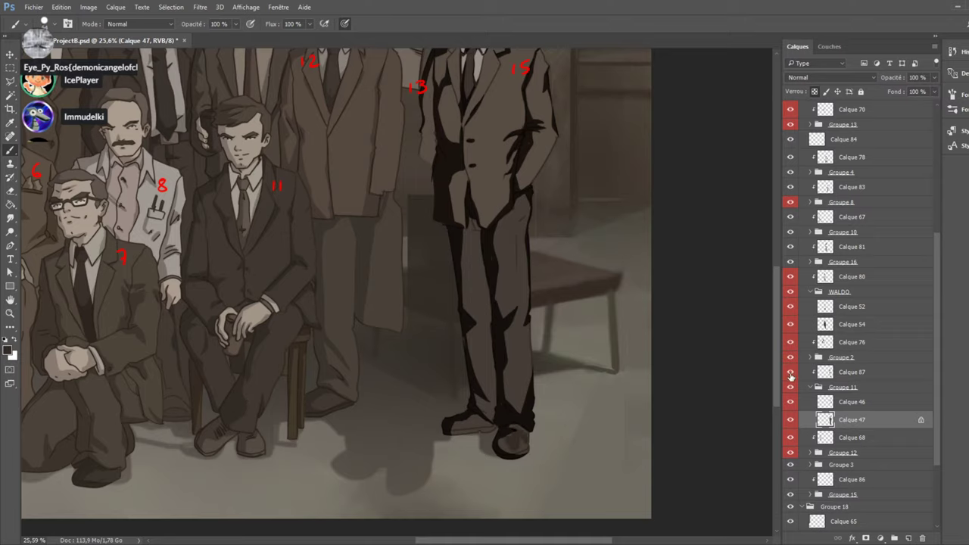
{"action": "mouse_move", "coordinate": [496, 446]}
{"action": "left_mouse_down"}
{"action": "mouse_move", "coordinate": [525, 441]}
{"action": "mouse_move", "coordinate": [516, 429]}
{"action": "mouse_move", "coordinate": [529, 435]}
{"action": "mouse_move", "coordinate": [517, 392]}
{"action": "mouse_move", "coordinate": [485, 414]}
{"action": "mouse_move", "coordinate": [492, 430]}
{"action": "mouse_move", "coordinate": [462, 406]}
{"action": "mouse_move", "coordinate": [490, 433]}
{"action": "mouse_move", "coordinate": [454, 415]}
{"action": "mouse_move", "coordinate": [461, 434]}
{"action": "mouse_move", "coordinate": [450, 432]}
{"action": "mouse_move", "coordinate": [482, 437]}
{"action": "left_mouse_up"}
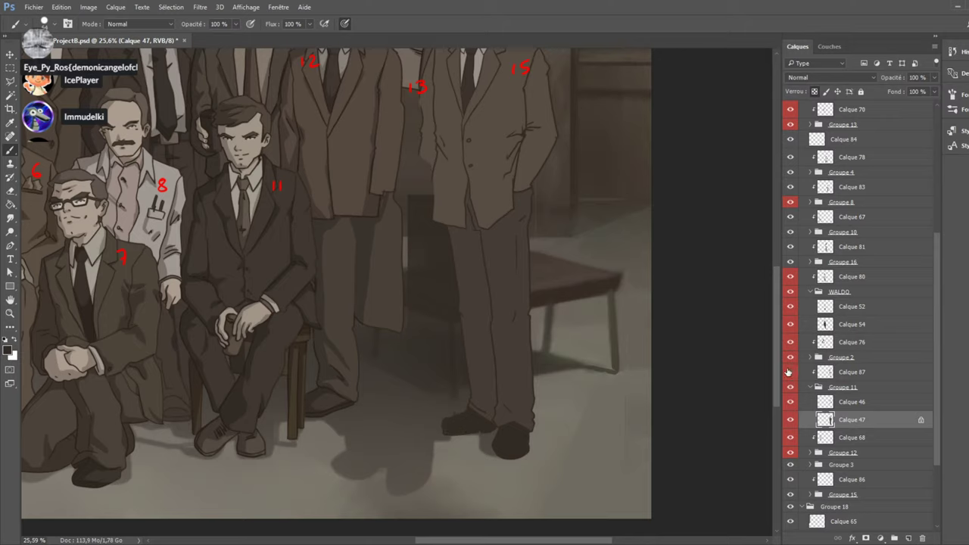
Show and reselect shading layer Calque 87, then lower its opacity to 33% with the whole illustration in view.
{"action": "left_click", "coordinate": [791, 372]}
{"action": "left_click", "coordinate": [801, 375]}
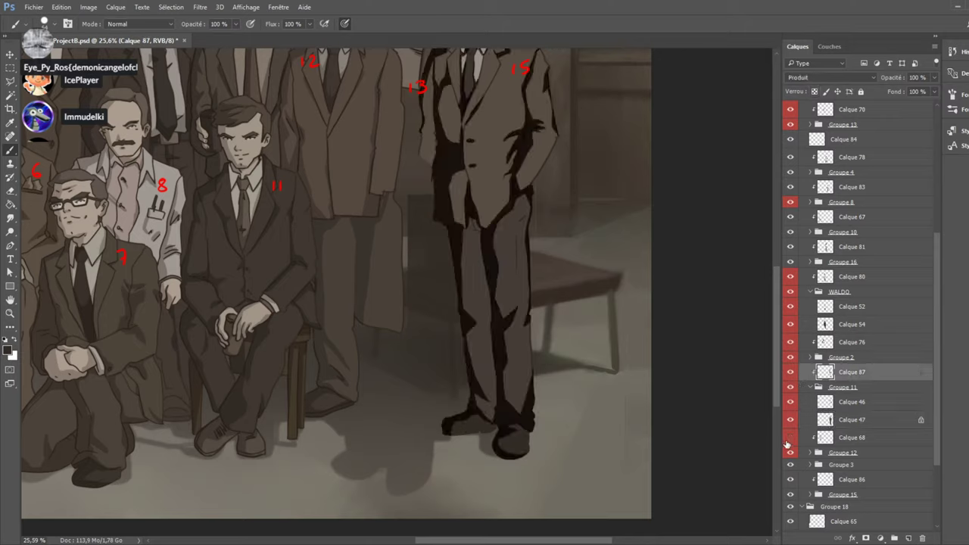
{"action": "left_click", "coordinate": [790, 438]}
{"action": "key", "text": "ctrl+0"}
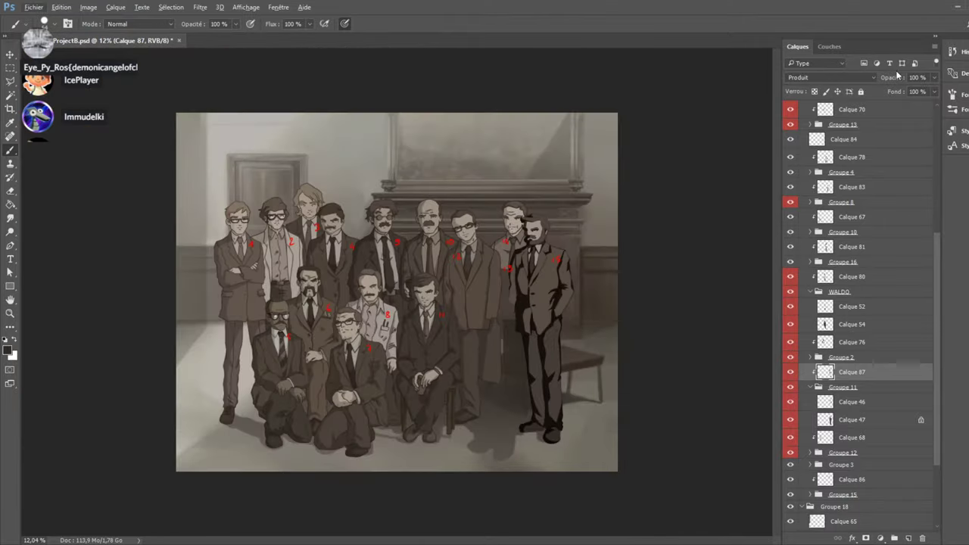
{"action": "mouse_move", "coordinate": [897, 74]}
{"action": "left_mouse_down"}
{"action": "mouse_move", "coordinate": [886, 82]}
{"action": "mouse_move", "coordinate": [912, 81]}
{"action": "left_mouse_up"}
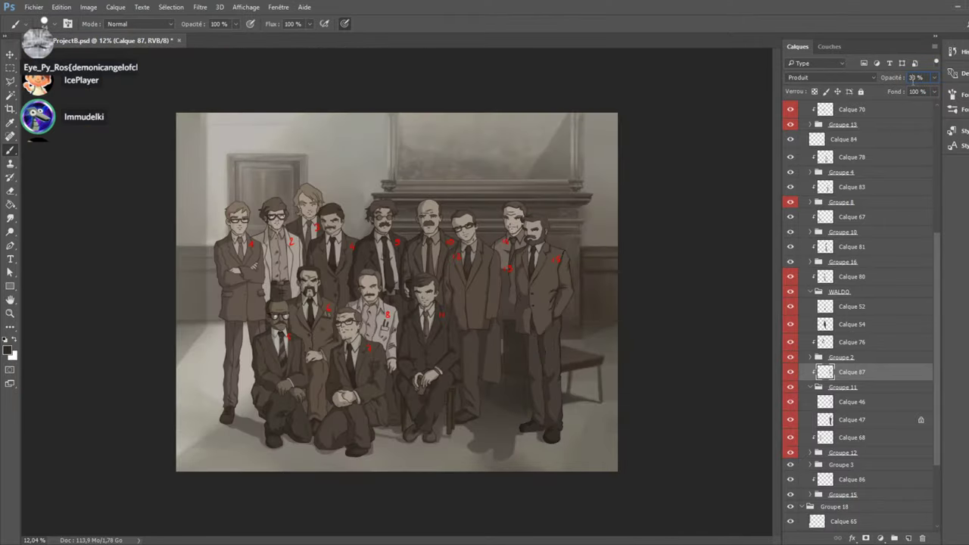
Show man 13's Groupe 7 and the OVERLAY group, and hide the red figure numbers on Calque 75.
{"action": "left_click", "coordinate": [870, 173]}
{"action": "scroll", "coordinate": [801, 230], "scroll_direction": "up", "scroll_amount": 2}
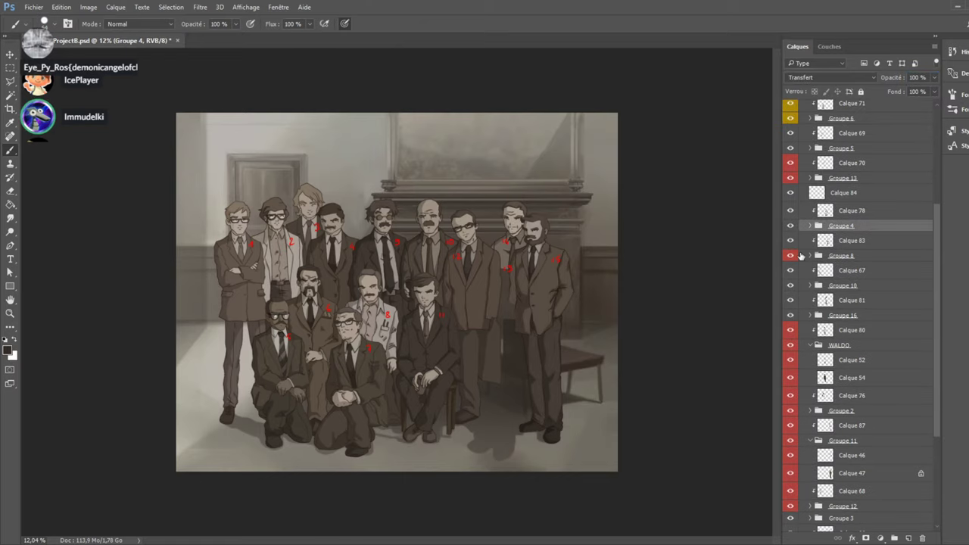
{"action": "scroll", "coordinate": [796, 254], "scroll_direction": "up", "scroll_amount": 4}
{"action": "left_click", "coordinate": [791, 237]}
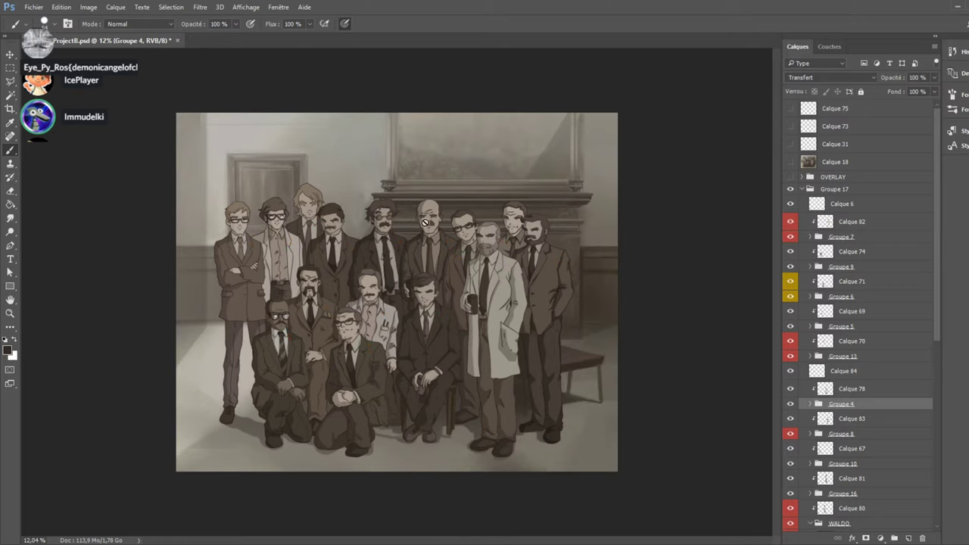
{"action": "key", "text": "ctrl+plus"}
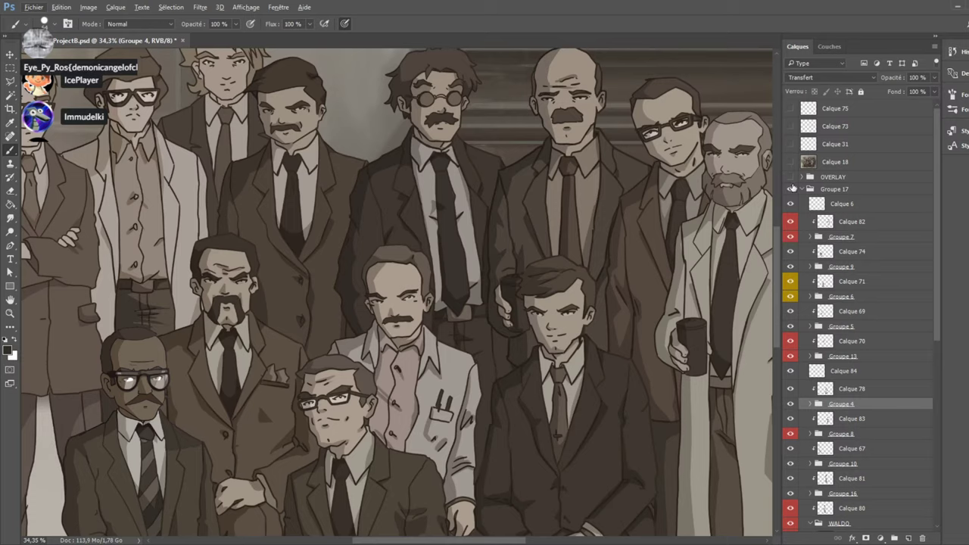
Examine the shaded figures from the front row's feet up to the back row's faces and compare man 13 with Calque 18.
{"action": "scroll", "coordinate": [477, 274], "scroll_direction": "down", "scroll_amount": 2}
{"action": "scroll", "coordinate": [477, 274], "scroll_direction": "down", "scroll_amount": 10}
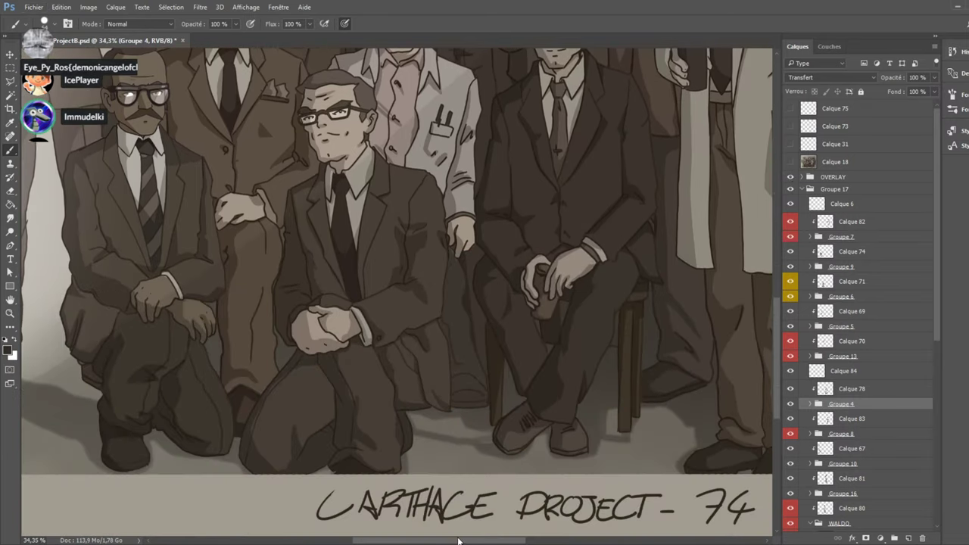
{"action": "scroll", "coordinate": [257, 118], "scroll_direction": "right", "scroll_amount": 8}
{"action": "scroll", "coordinate": [454, 227], "scroll_direction": "up", "scroll_amount": 3}
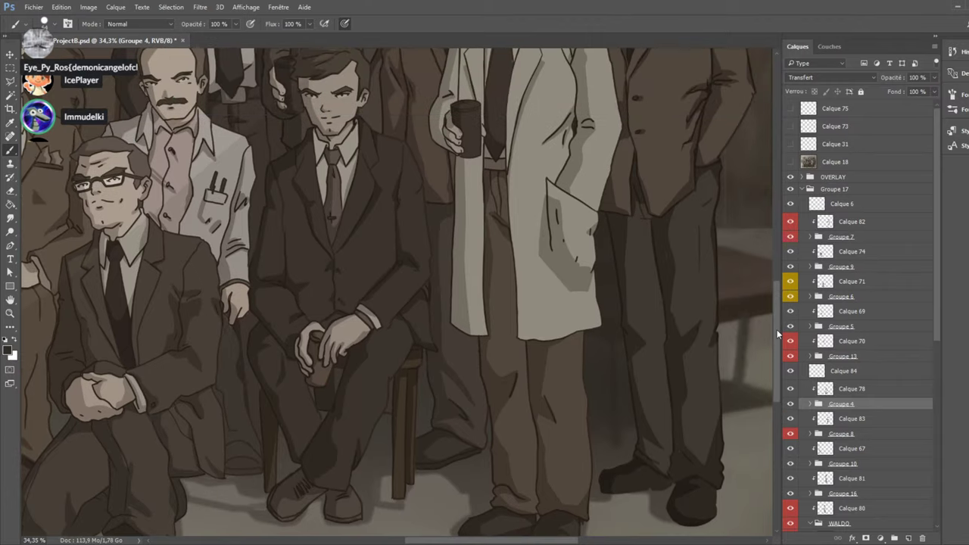
{"action": "scroll", "coordinate": [777, 330], "scroll_direction": "up", "scroll_amount": 9}
{"action": "scroll", "coordinate": [771, 265], "scroll_direction": "up", "scroll_amount": 3}
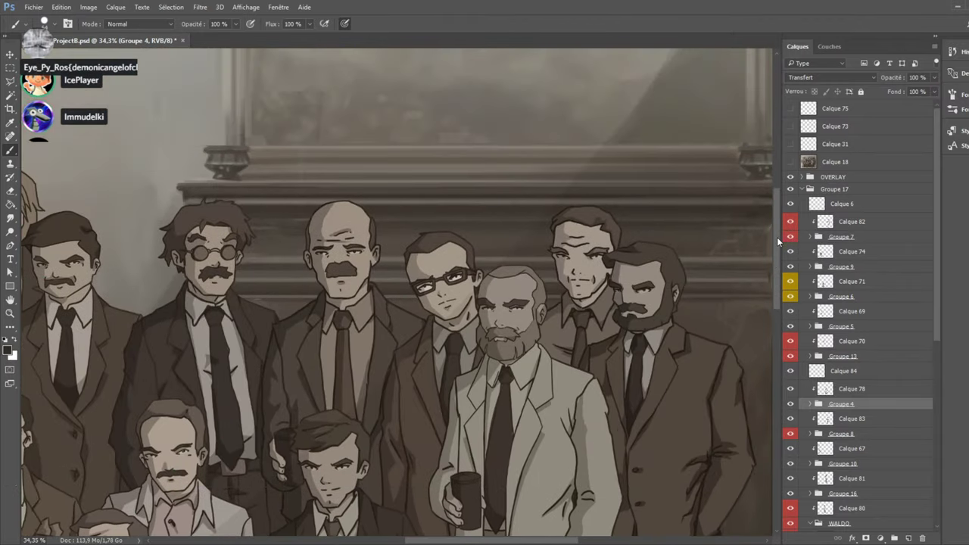
{"action": "scroll", "coordinate": [767, 115], "scroll_direction": "up", "scroll_amount": 2}
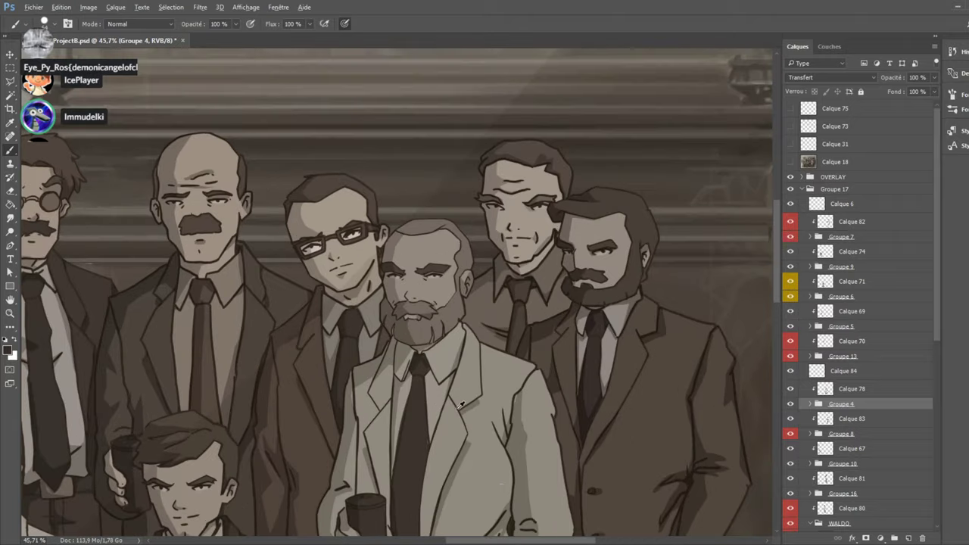
{"action": "left_click", "coordinate": [790, 161]}
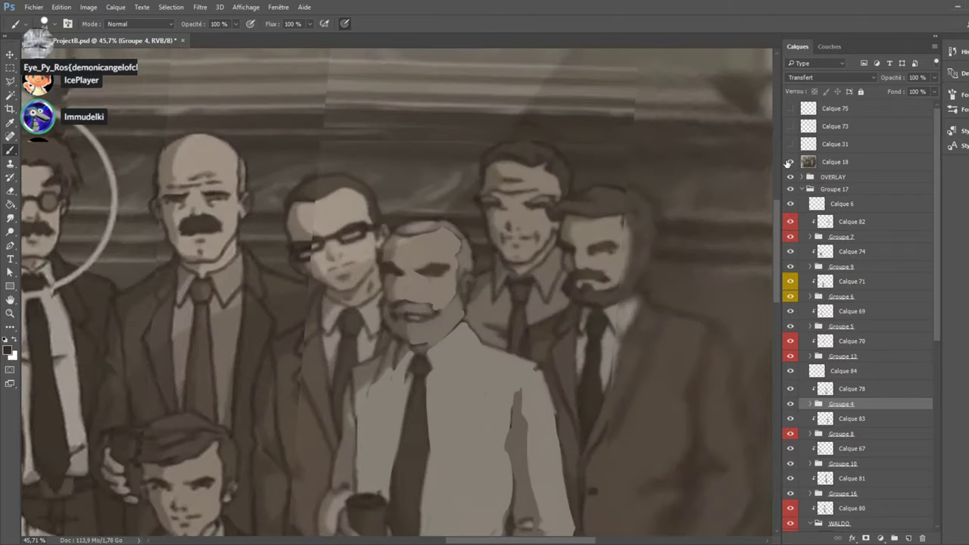
Compare the shading of the back-row men, from the bearded men to the man in round glasses, with Calque 18.
{"action": "left_click", "coordinate": [789, 161]}
{"action": "left_click", "coordinate": [790, 161]}
{"action": "left_click", "coordinate": [790, 161]}
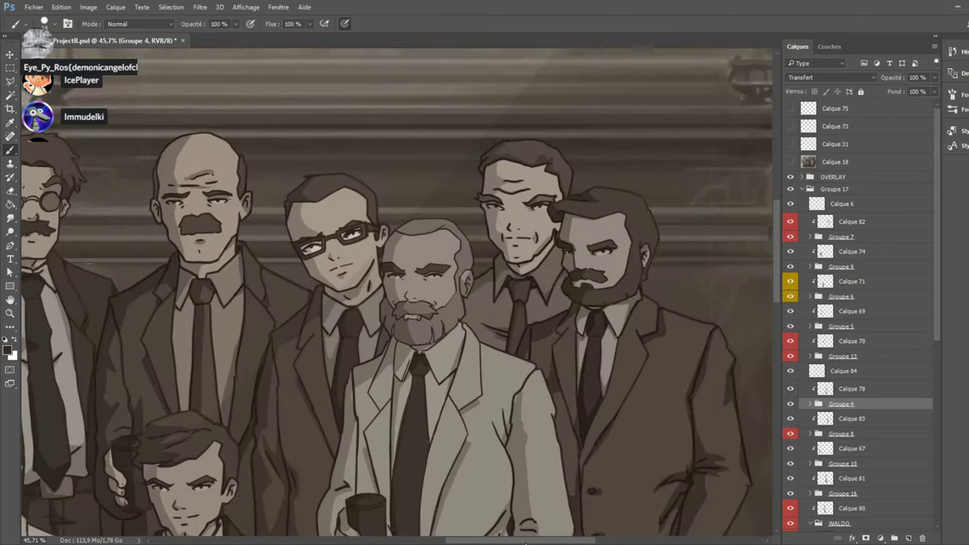
{"action": "scroll", "coordinate": [543, 534], "scroll_direction": "right", "scroll_amount": 3}
{"action": "scroll", "coordinate": [543, 539], "scroll_direction": "left", "scroll_amount": 10}
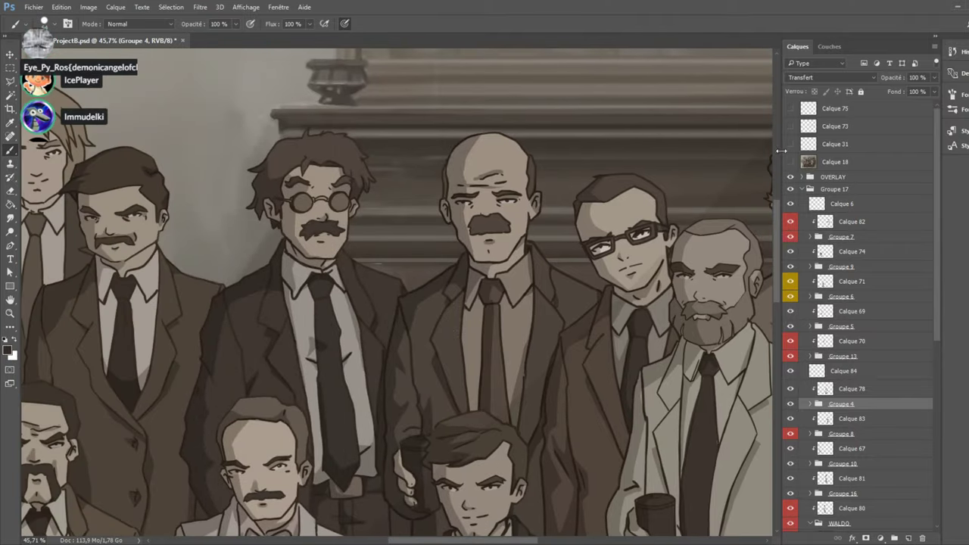
{"action": "left_click", "coordinate": [789, 161]}
{"action": "left_click", "coordinate": [791, 167]}
{"action": "left_click", "coordinate": [791, 166]}
{"action": "left_click", "coordinate": [792, 166]}
{"action": "left_click", "coordinate": [791, 165]}
{"action": "left_click", "coordinate": [792, 165]}
{"action": "left_click", "coordinate": [792, 165]}
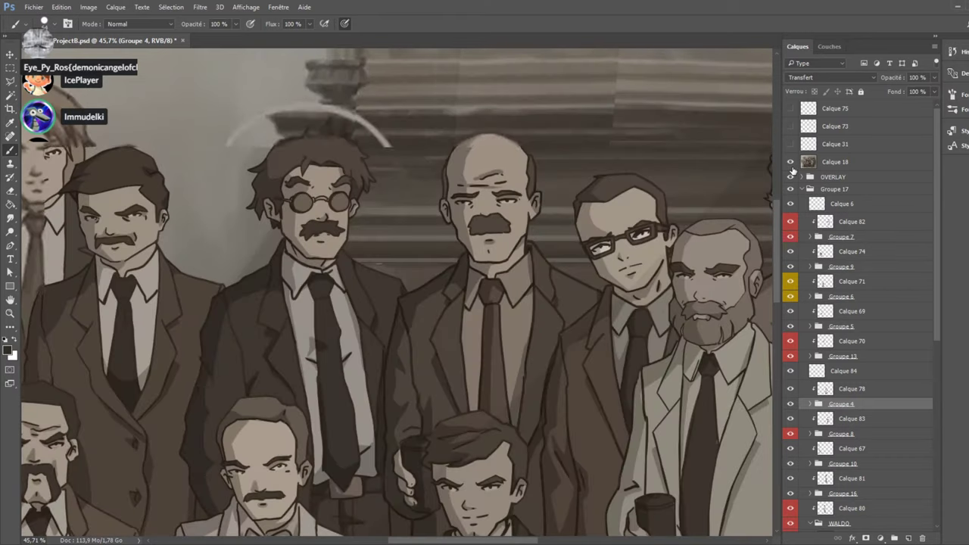
Compare the long-haired man and his neighbours at the other end of the back row with the Calque 18 reference.
{"action": "left_click_drag", "start_coordinate": [524, 538], "coordinate": [490, 538]}
{"action": "left_click", "coordinate": [791, 163]}
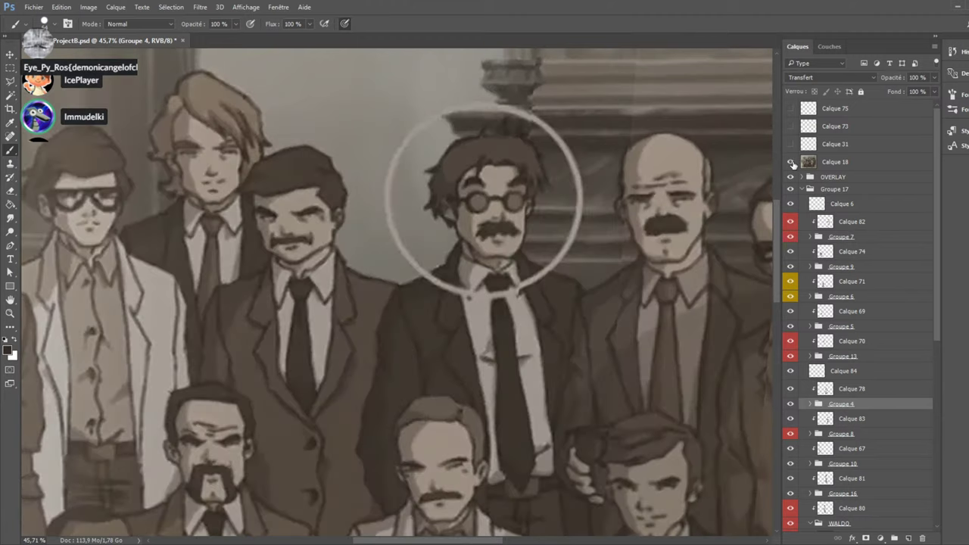
{"action": "left_click", "coordinate": [792, 164]}
{"action": "left_click", "coordinate": [792, 163]}
{"action": "left_click", "coordinate": [792, 164]}
{"action": "left_click", "coordinate": [792, 164]}
{"action": "left_click", "coordinate": [792, 164]}
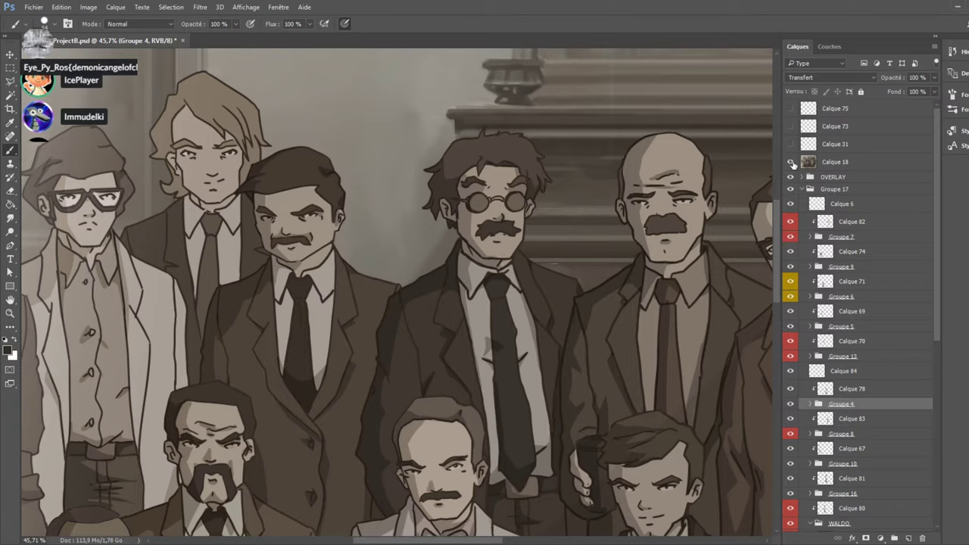
{"action": "left_click", "coordinate": [792, 163]}
{"action": "left_click", "coordinate": [792, 163]}
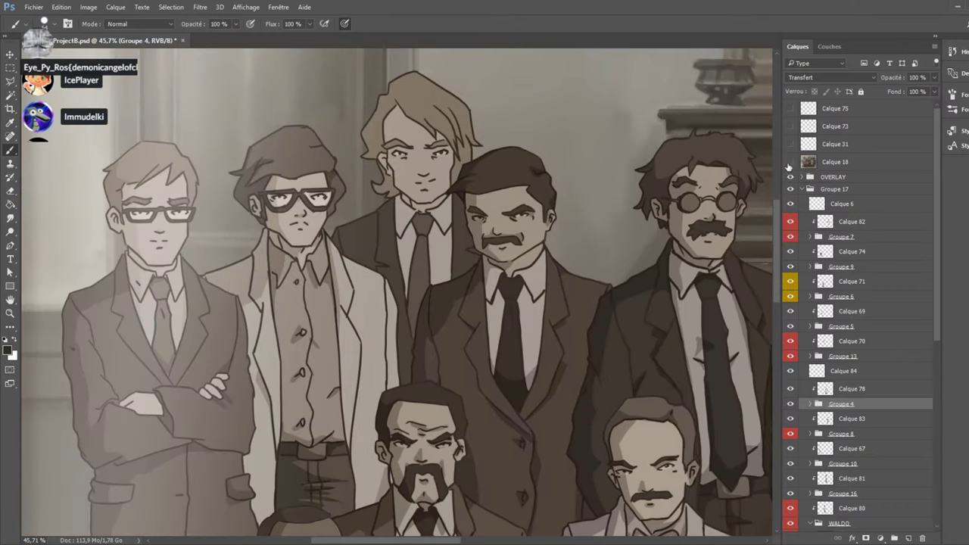
{"action": "left_click", "coordinate": [791, 163]}
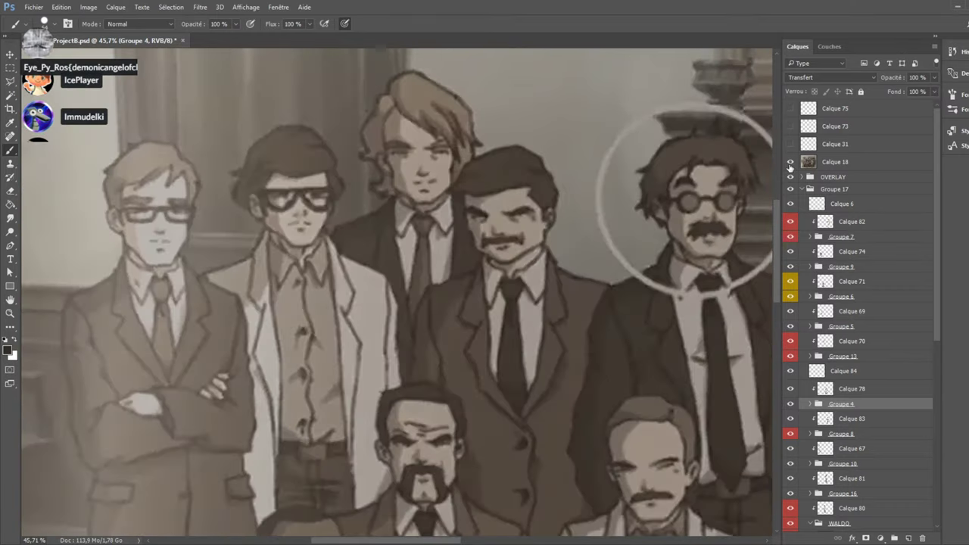
{"action": "left_click", "coordinate": [791, 163]}
{"action": "left_click", "coordinate": [791, 164]}
{"action": "left_click", "coordinate": [791, 164]}
Hide the Calque 18 reference and the OVERLAY group, and save the document.
{"action": "scroll", "coordinate": [382, 230], "scroll_direction": "up", "scroll_amount": 2}
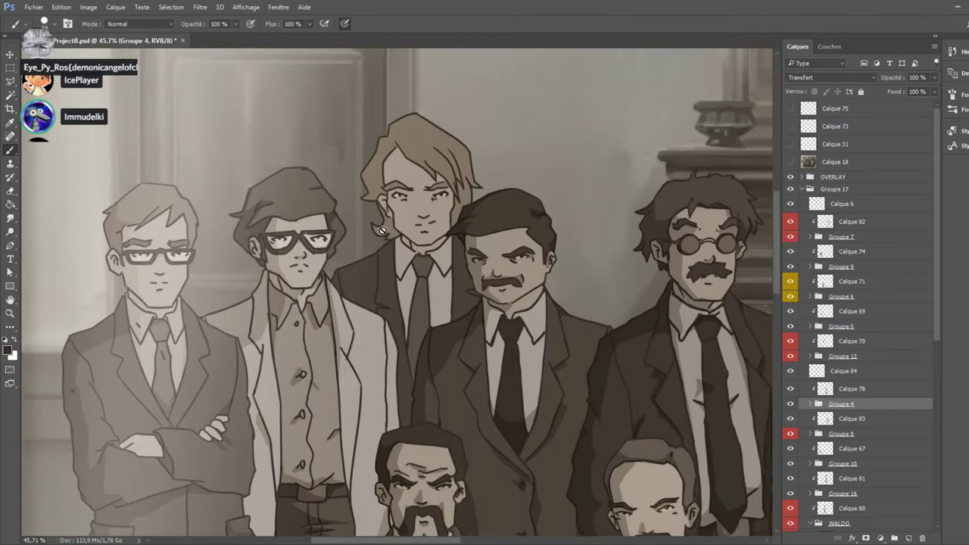
{"action": "scroll", "coordinate": [382, 229], "scroll_direction": "up", "scroll_amount": 1}
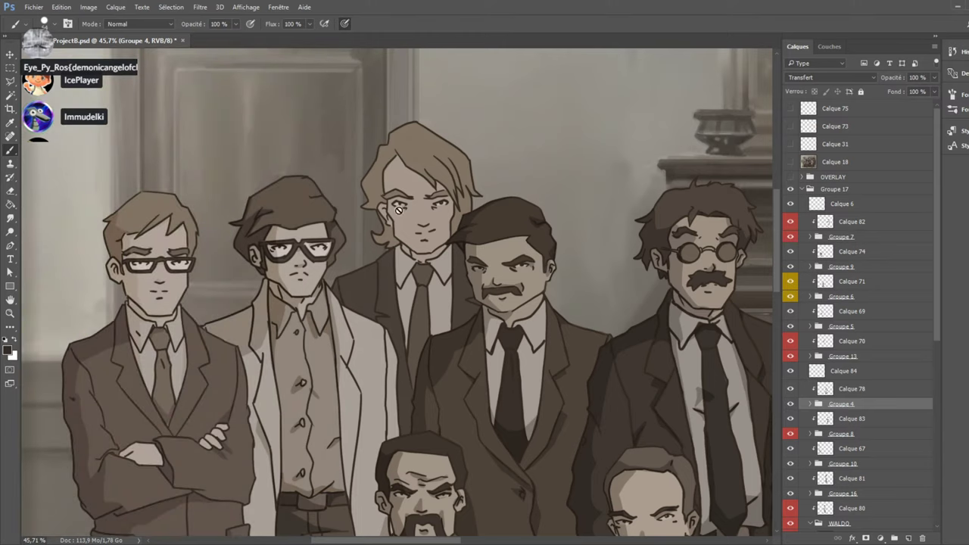
{"action": "key", "text": "ctrl+s"}
Add a new layer above Groupe 3, the long-haired man's group, and clip it to that group.
{"action": "scroll", "coordinate": [390, 258], "scroll_direction": "up", "scroll_amount": 2}
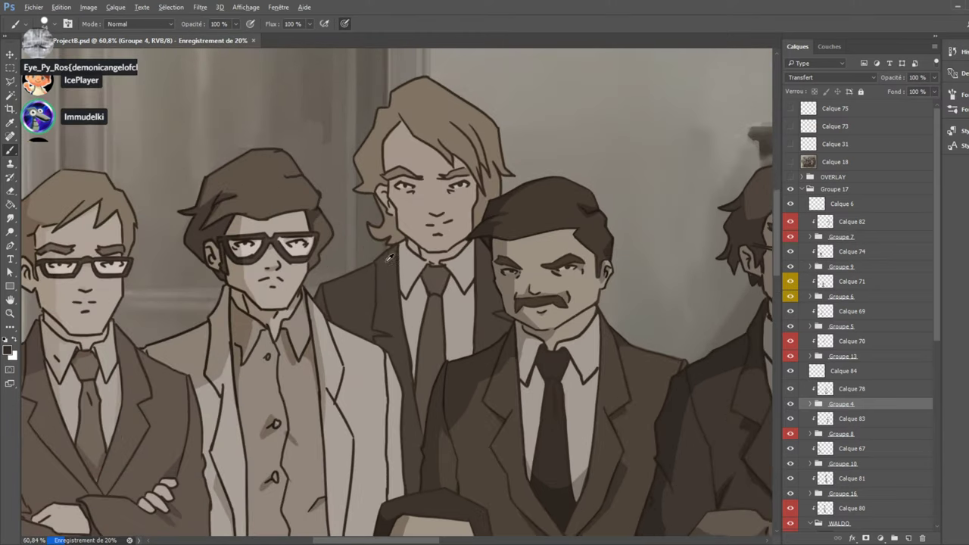
{"action": "left_click", "coordinate": [423, 285], "text": "ctrl"}
{"action": "scroll", "coordinate": [809, 401], "scroll_direction": "down", "scroll_amount": 2}
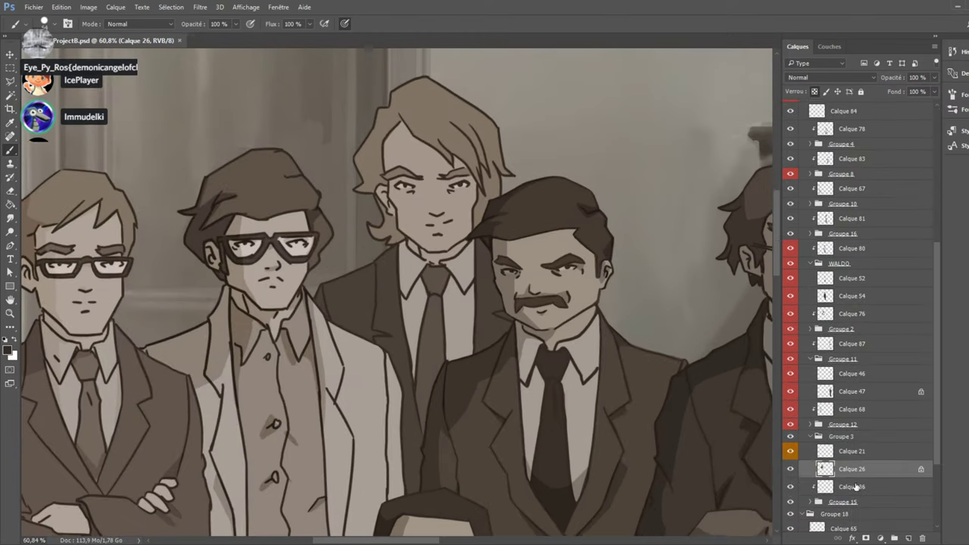
{"action": "left_click", "coordinate": [837, 439]}
{"action": "left_click", "coordinate": [907, 538]}
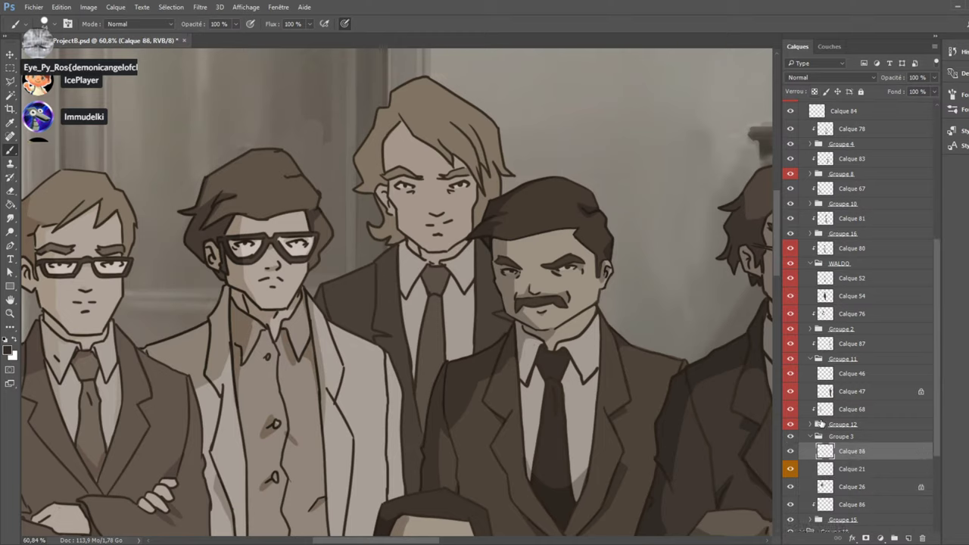
{"action": "left_click", "coordinate": [851, 427], "text": "alt"}
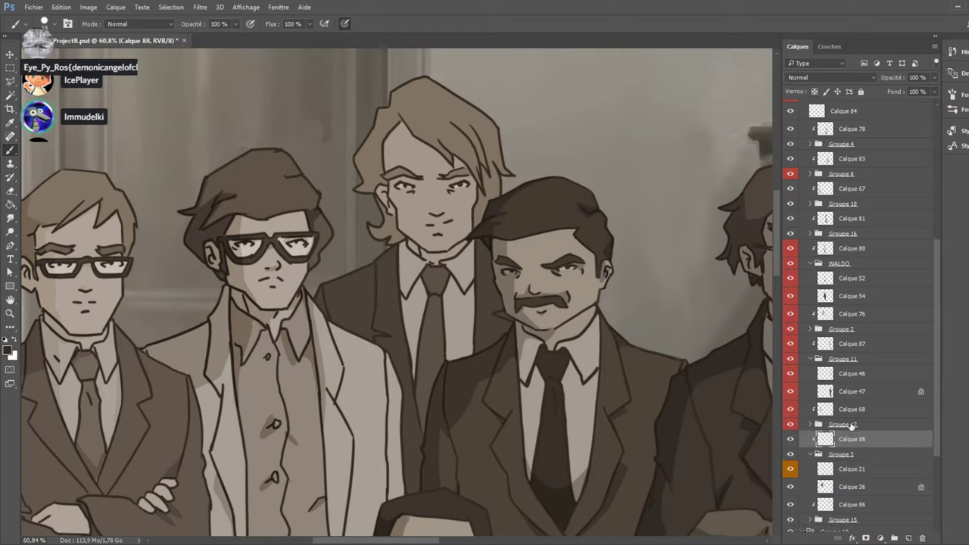
Hide Groupe 2 and Groupe 12, the moustached man and the white-jacketed man overlapping the long-haired man.
{"action": "key", "text": "m"}
{"action": "left_click", "coordinate": [557, 210], "text": "ctrl"}
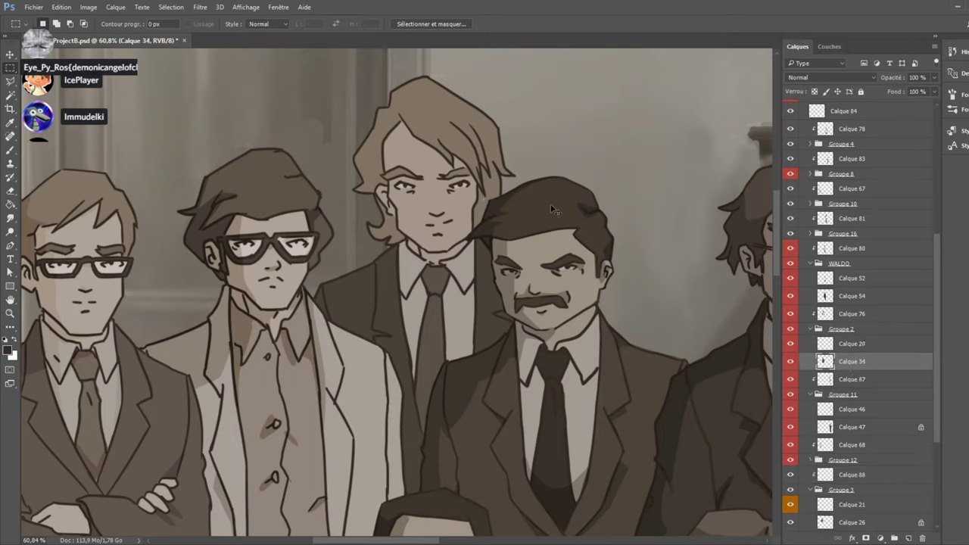
{"action": "left_click", "coordinate": [790, 329]}
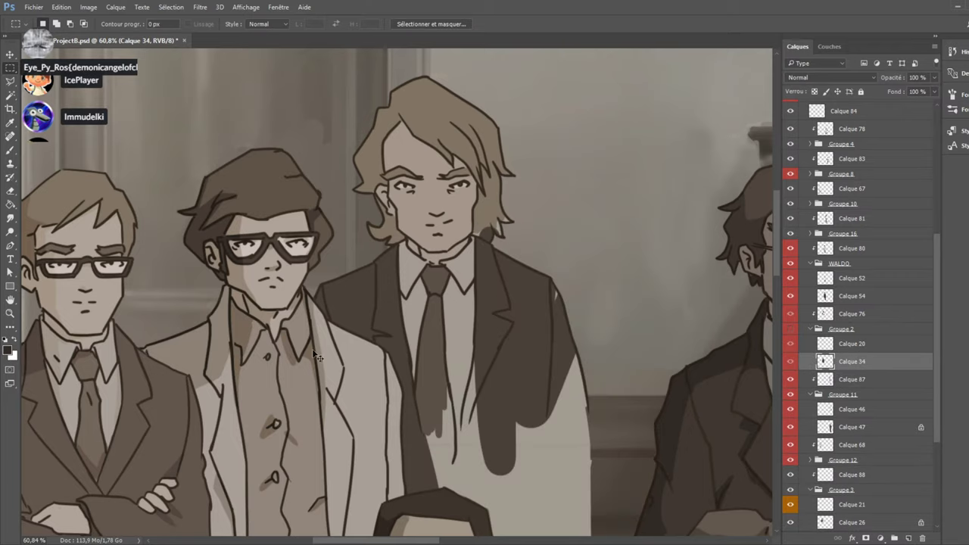
{"action": "left_click", "coordinate": [339, 350], "text": "ctrl"}
{"action": "left_click", "coordinate": [790, 459]}
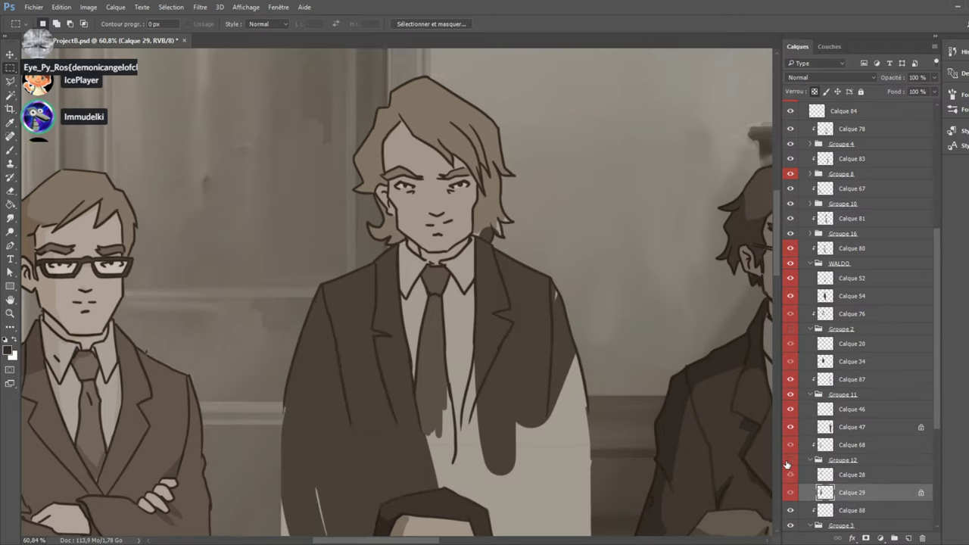
Select the long-haired man's colour layer Calque 26 and cover the dark spot at his hair tips with the sampled hair colour.
{"action": "left_click", "coordinate": [533, 274], "text": "ctrl"}
{"action": "scroll", "coordinate": [860, 523], "scroll_direction": "down", "scroll_amount": 2}
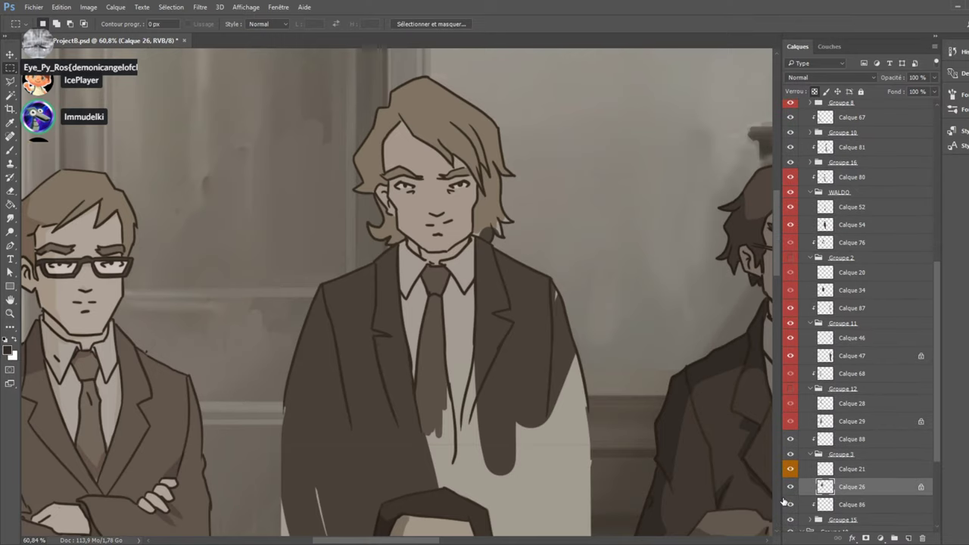
{"action": "left_click", "coordinate": [791, 487]}
{"action": "left_click", "coordinate": [791, 486]}
{"action": "key", "text": "b"}
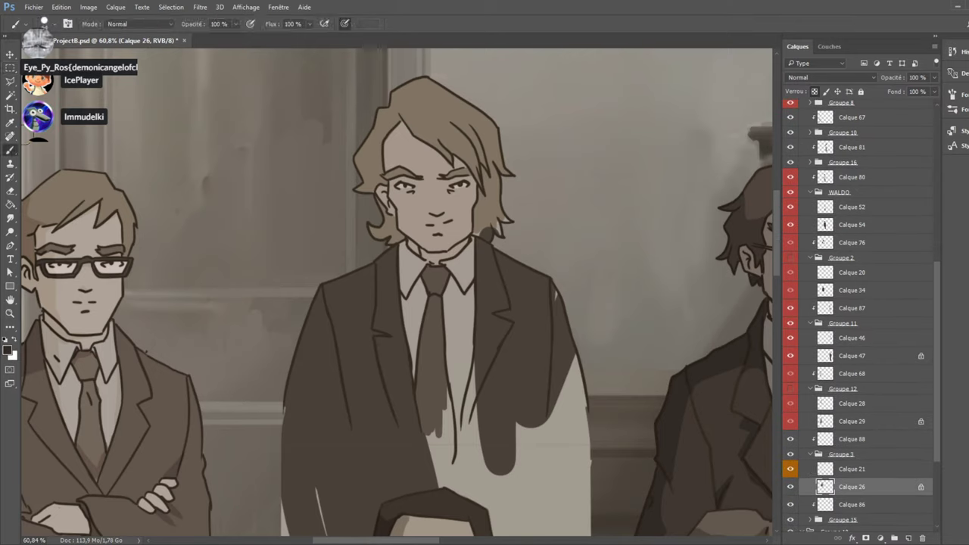
{"action": "left_click", "coordinate": [498, 203], "text": "alt"}
{"action": "left_click_drag", "start_coordinate": [483, 232], "coordinate": [491, 219]}
Fill the remaining pale areas of the long-haired man's jacket with its sampled dark brown, down to the bottom edge.
{"action": "left_click", "coordinate": [543, 317], "text": "alt"}
{"action": "left_click_drag", "start_coordinate": [568, 343], "coordinate": [583, 523]}
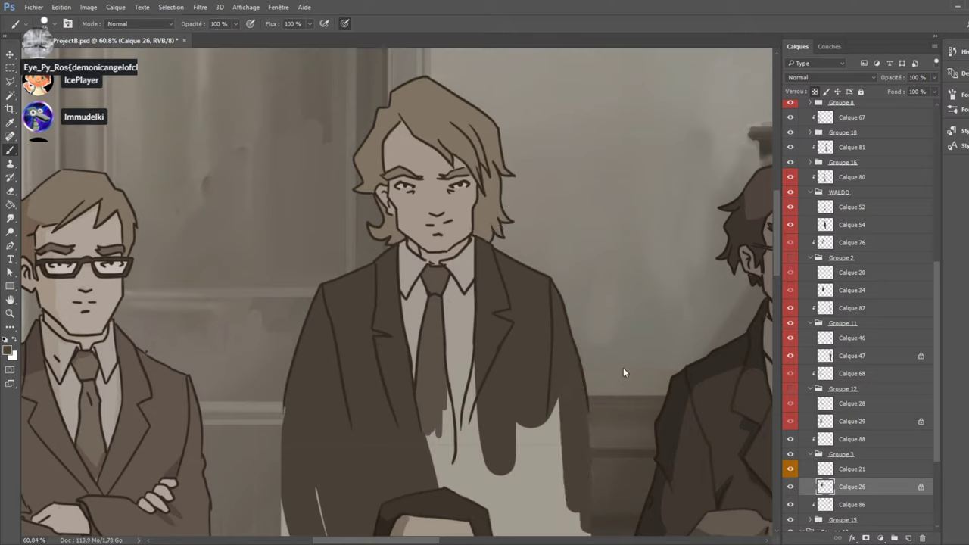
{"action": "mouse_move", "coordinate": [479, 353]}
{"action": "left_mouse_down"}
{"action": "mouse_move", "coordinate": [466, 437]}
{"action": "mouse_move", "coordinate": [479, 423]}
{"action": "mouse_move", "coordinate": [500, 497]}
{"action": "mouse_move", "coordinate": [533, 519]}
{"action": "mouse_move", "coordinate": [556, 428]}
{"action": "mouse_move", "coordinate": [591, 476]}
{"action": "left_mouse_up"}
{"action": "scroll", "coordinate": [777, 267], "scroll_direction": "down", "scroll_amount": 1}
{"action": "scroll", "coordinate": [777, 267], "scroll_direction": "down", "scroll_amount": 5}
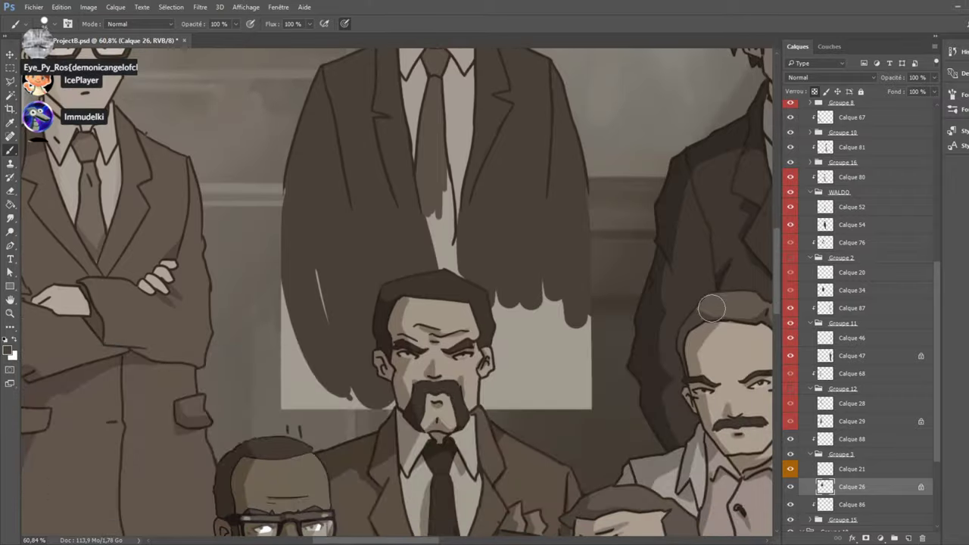
{"action": "mouse_move", "coordinate": [595, 310]}
{"action": "left_mouse_down"}
{"action": "mouse_move", "coordinate": [585, 414]}
{"action": "mouse_move", "coordinate": [544, 393]}
{"action": "mouse_move", "coordinate": [513, 351]}
{"action": "mouse_move", "coordinate": [490, 428]}
{"action": "left_mouse_up"}
{"action": "mouse_move", "coordinate": [332, 342]}
{"action": "left_mouse_down"}
{"action": "mouse_move", "coordinate": [285, 370]}
{"action": "mouse_move", "coordinate": [299, 417]}
{"action": "mouse_move", "coordinate": [328, 366]}
{"action": "mouse_move", "coordinate": [359, 402]}
{"action": "left_mouse_up"}
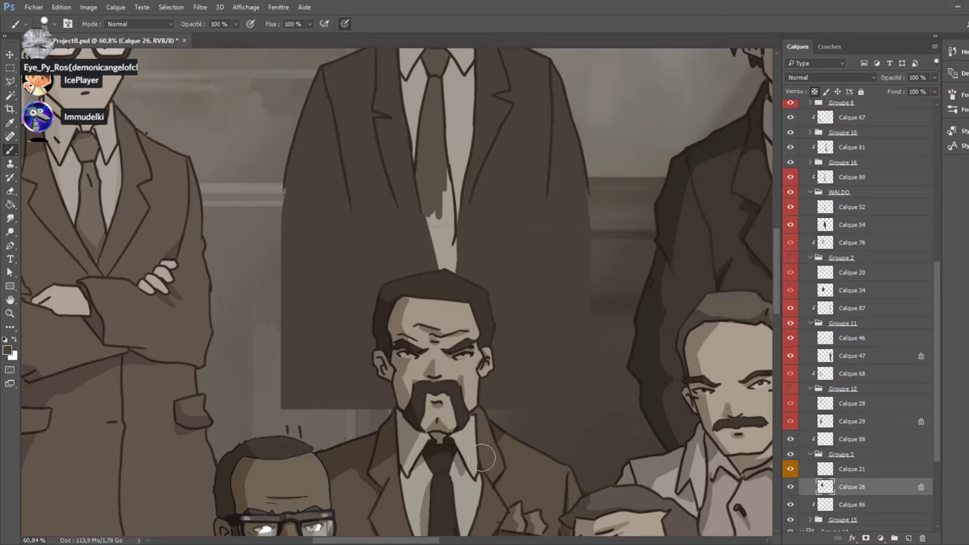
Extend the tie's sampled colour down to its tip, then try a jacket-coloured touch-up beside it and undo that stroke.
{"action": "scroll", "coordinate": [447, 325], "scroll_direction": "up", "scroll_amount": 2}
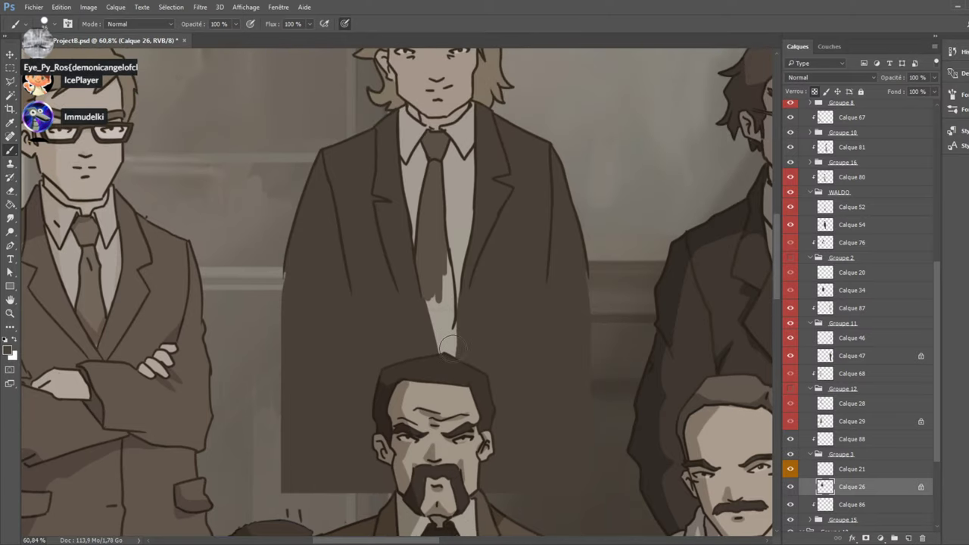
{"action": "left_click", "coordinate": [436, 256], "text": "alt"}
{"action": "mouse_move", "coordinate": [435, 255]}
{"action": "left_mouse_down"}
{"action": "mouse_move", "coordinate": [446, 354]}
{"action": "mouse_move", "coordinate": [431, 281]}
{"action": "mouse_move", "coordinate": [445, 360]}
{"action": "mouse_move", "coordinate": [438, 291]}
{"action": "left_mouse_up"}
{"action": "left_click", "coordinate": [476, 318], "text": "alt"}
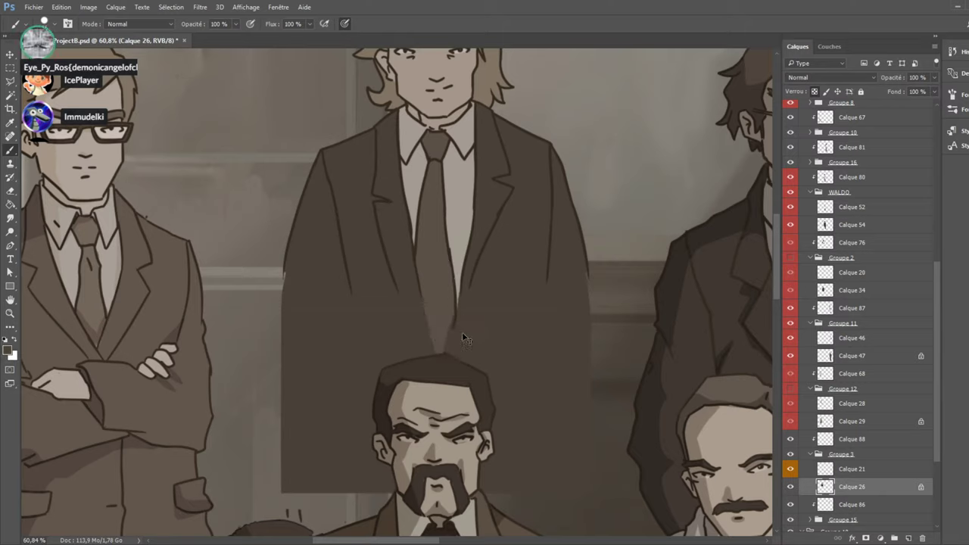
{"action": "left_click_drag", "start_coordinate": [454, 352], "coordinate": [466, 308]}
{"action": "key", "text": "ctrl+z"}
Show the Calque 18 reference over the illustration and leave the OVERLAY group hidden.
{"action": "scroll", "coordinate": [584, 296], "scroll_direction": "up", "scroll_amount": 5}
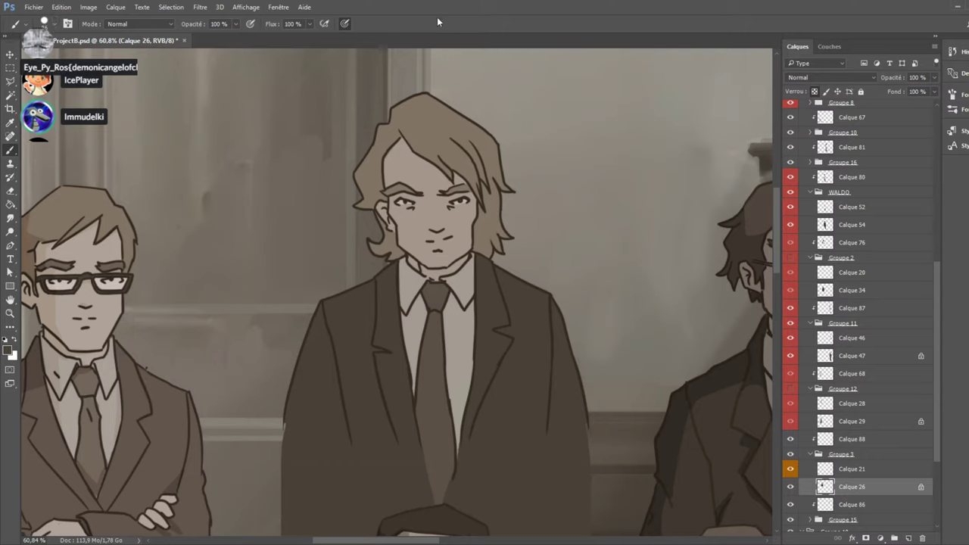
{"action": "scroll", "coordinate": [817, 279], "scroll_direction": "up", "scroll_amount": 3}
{"action": "scroll", "coordinate": [817, 278], "scroll_direction": "up", "scroll_amount": 12}
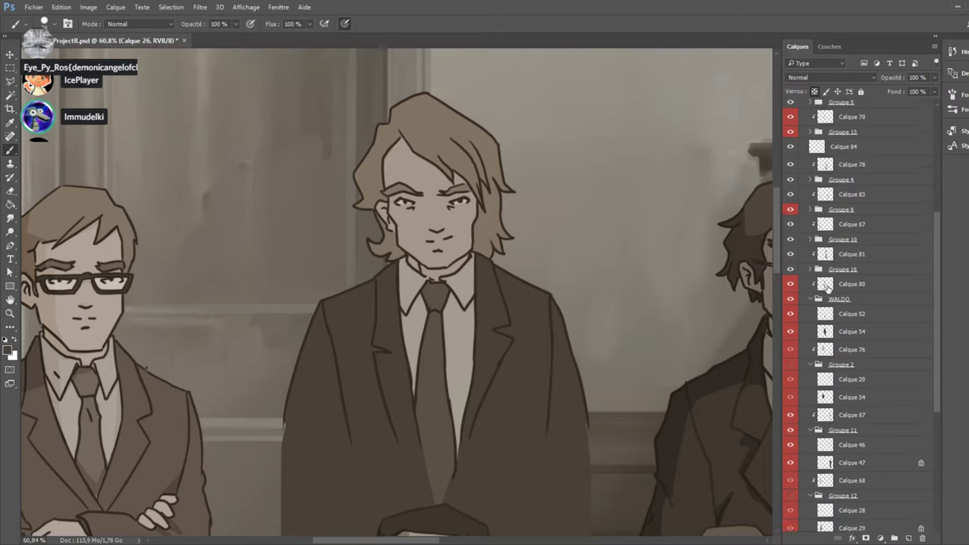
{"action": "scroll", "coordinate": [839, 151], "scroll_direction": "up", "scroll_amount": 2}
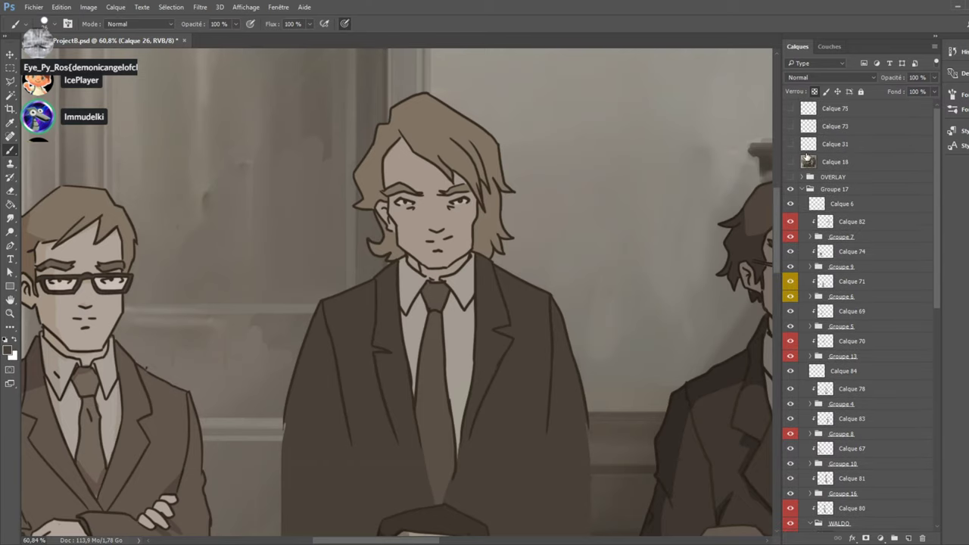
{"action": "scroll", "coordinate": [809, 168], "scroll_direction": "down", "scroll_amount": 10}
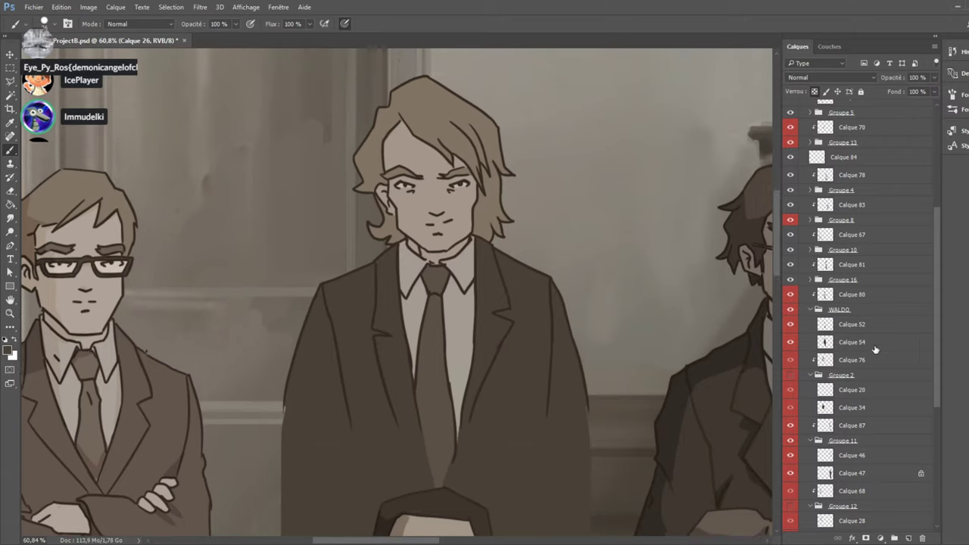
{"action": "scroll", "coordinate": [873, 353], "scroll_direction": "up", "scroll_amount": 8}
{"action": "scroll", "coordinate": [873, 354], "scroll_direction": "up", "scroll_amount": 2}
{"action": "left_click", "coordinate": [792, 176]}
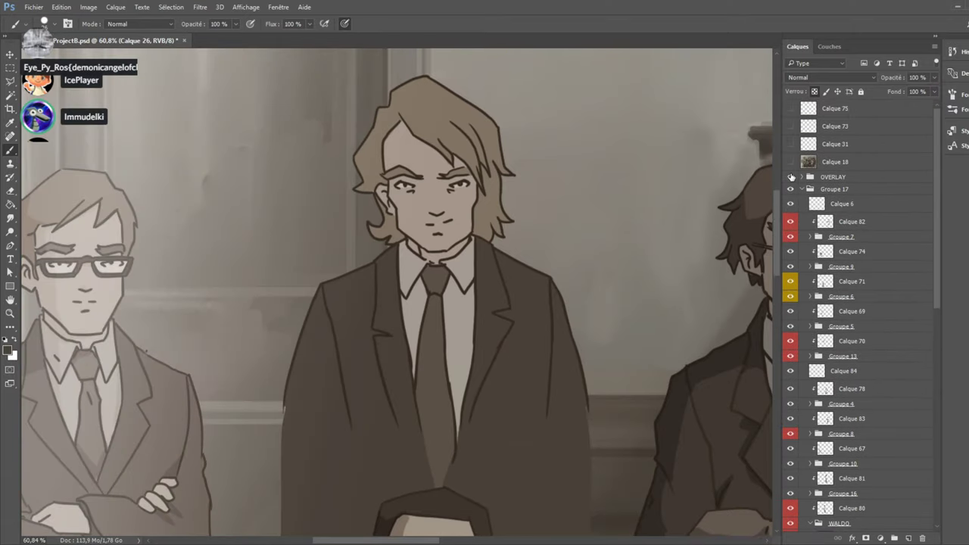
{"action": "left_click", "coordinate": [792, 175]}
{"action": "left_click", "coordinate": [790, 163]}
{"action": "scroll", "coordinate": [825, 349], "scroll_direction": "down", "scroll_amount": 16}
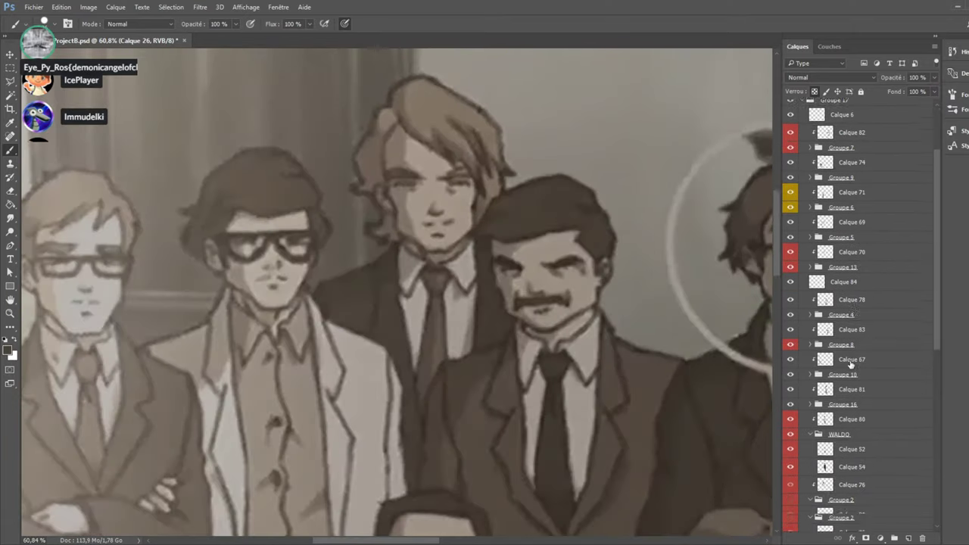
{"action": "scroll", "coordinate": [825, 351], "scroll_direction": "down", "scroll_amount": 3}
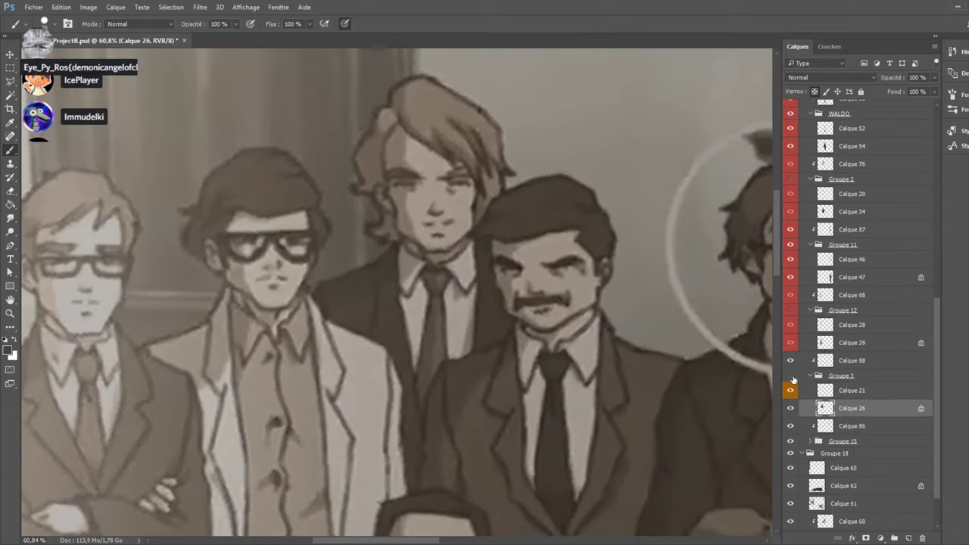
{"action": "left_click", "coordinate": [850, 376]}
{"action": "left_click", "coordinate": [909, 539]}
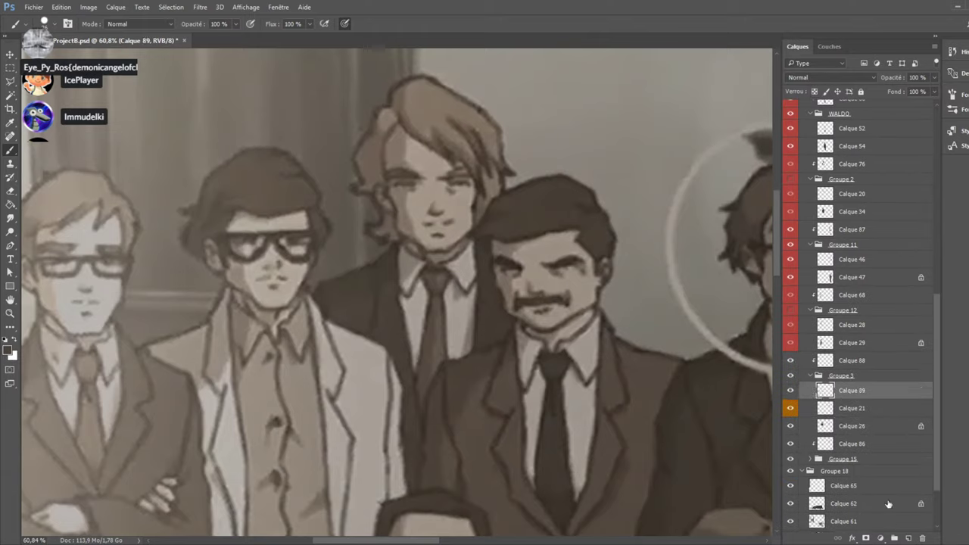
{"action": "scroll", "coordinate": [854, 428], "scroll_direction": "up", "scroll_amount": 3}
{"action": "left_click_drag", "start_coordinate": [864, 445], "coordinate": [871, 423]}
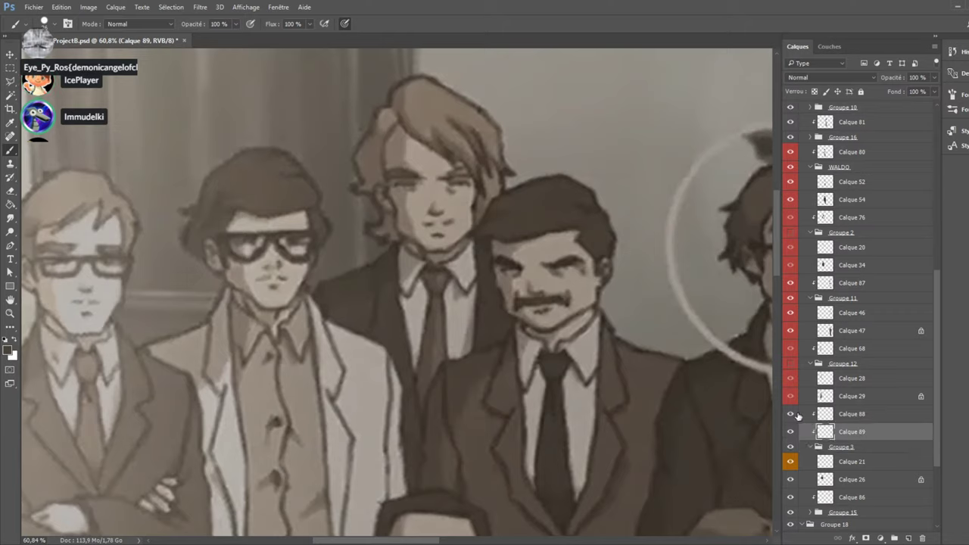
{"action": "left_click", "coordinate": [923, 538]}
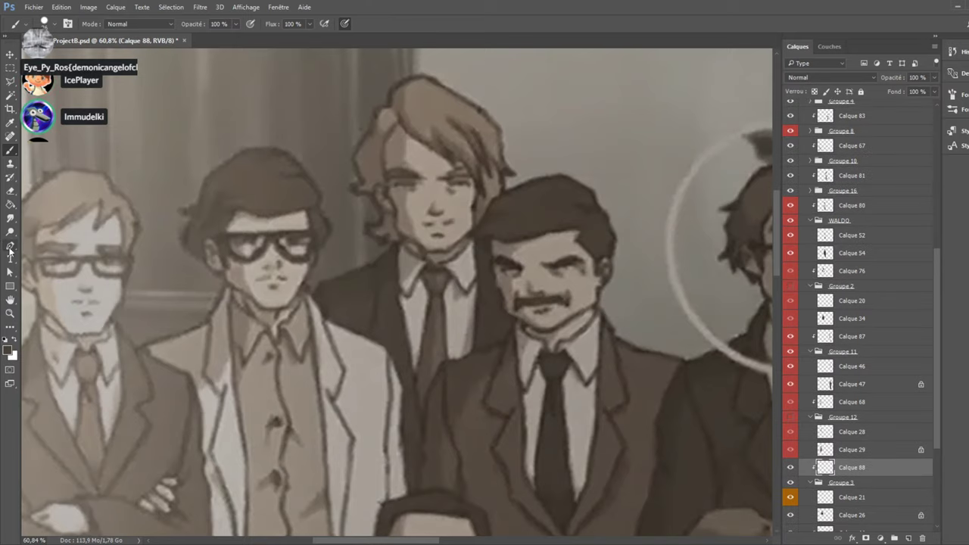
Hide the Calque 18 reference and paint black shadow on Calque 88 down the long-haired man's left-hand forehead and cheek and over both eyes.
{"action": "scroll", "coordinate": [831, 242], "scroll_direction": "up", "scroll_amount": 6}
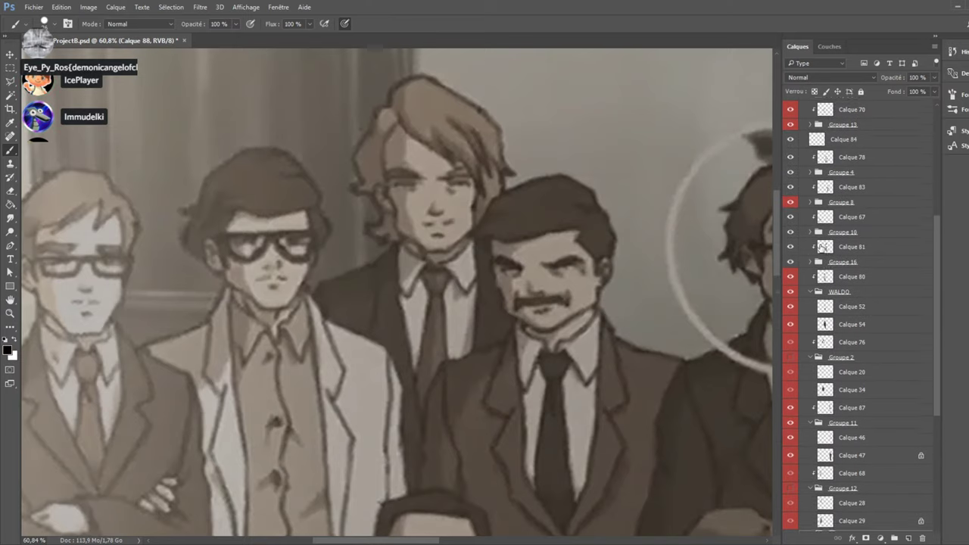
{"action": "scroll", "coordinate": [813, 241], "scroll_direction": "up", "scroll_amount": 1}
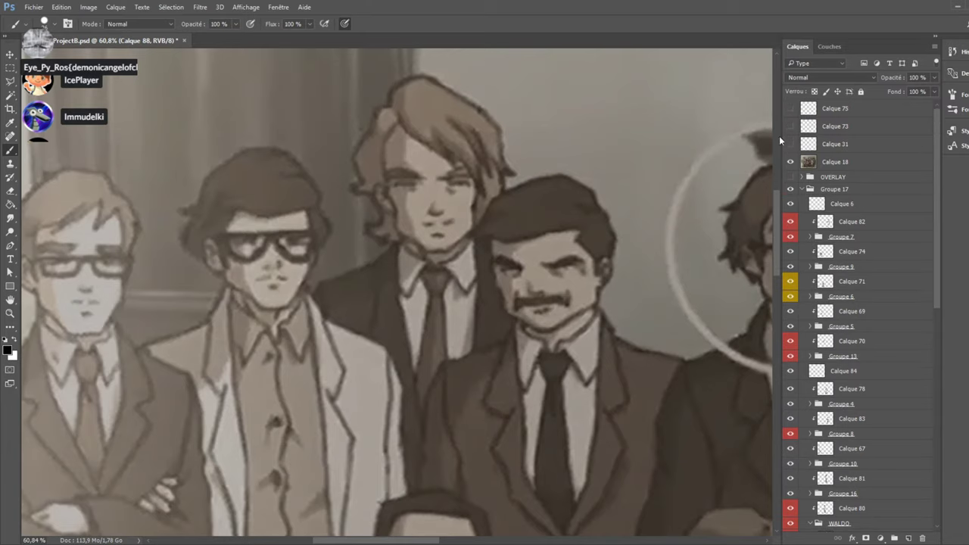
{"action": "left_click", "coordinate": [791, 166]}
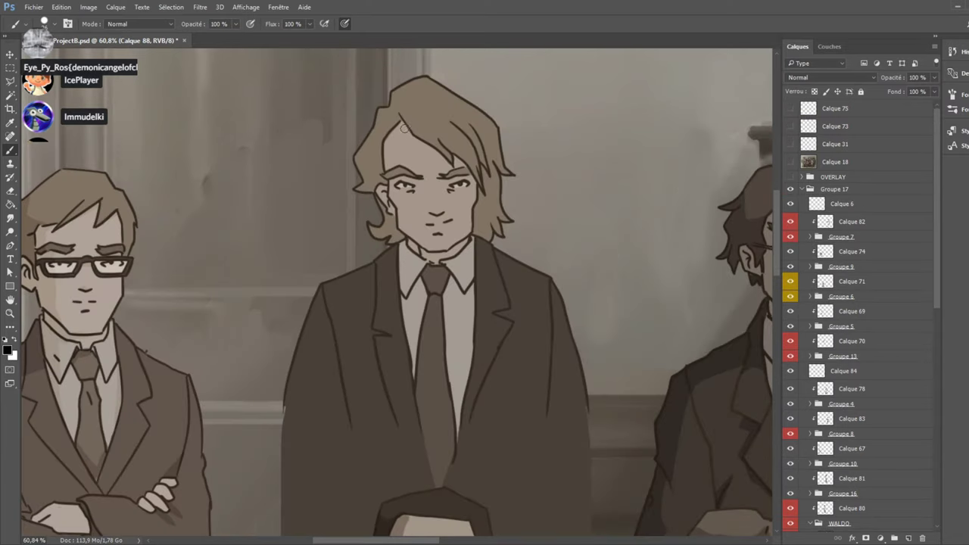
{"action": "mouse_move", "coordinate": [404, 129]}
{"action": "left_mouse_down"}
{"action": "mouse_move", "coordinate": [395, 160]}
{"action": "mouse_move", "coordinate": [401, 127]}
{"action": "mouse_move", "coordinate": [393, 139]}
{"action": "mouse_move", "coordinate": [394, 164]}
{"action": "mouse_move", "coordinate": [407, 130]}
{"action": "left_mouse_up"}
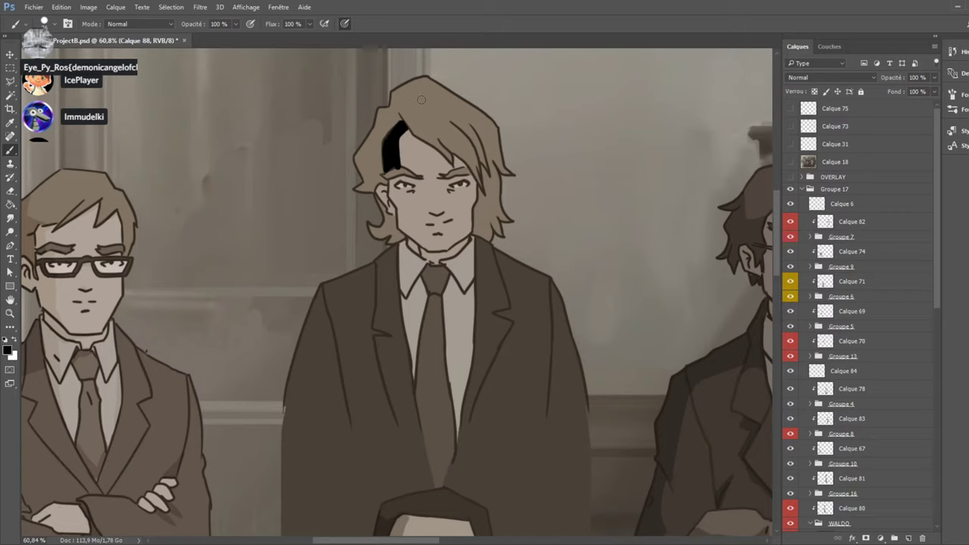
{"action": "left_click", "coordinate": [791, 162]}
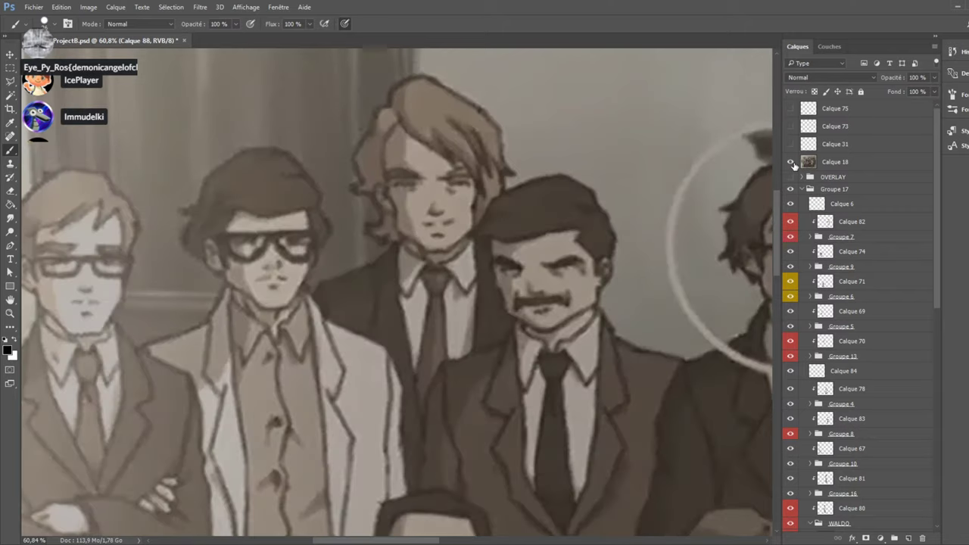
{"action": "left_click", "coordinate": [791, 162]}
{"action": "left_click_drag", "start_coordinate": [454, 179], "coordinate": [470, 177]}
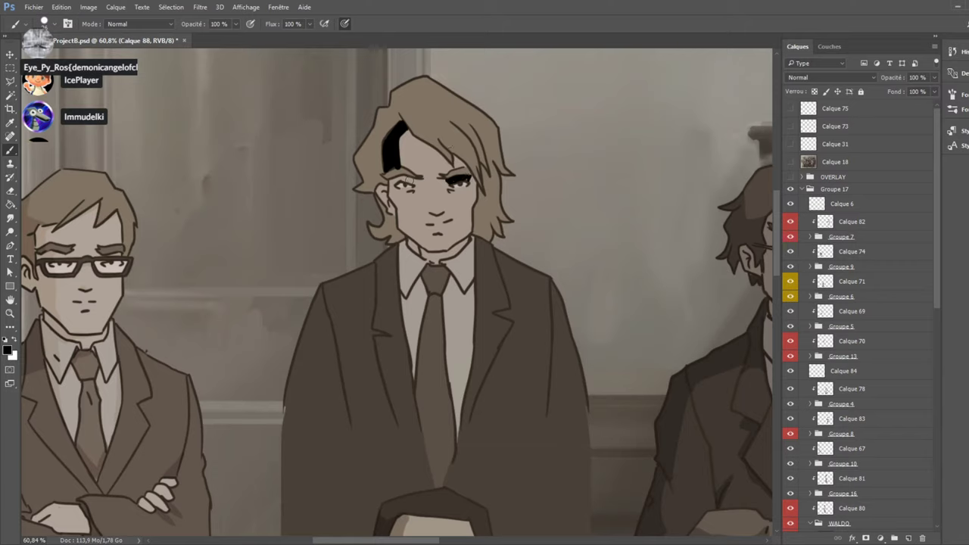
{"action": "mouse_move", "coordinate": [414, 181]}
{"action": "left_mouse_down"}
{"action": "mouse_move", "coordinate": [390, 179]}
{"action": "mouse_move", "coordinate": [397, 168]}
{"action": "mouse_move", "coordinate": [384, 176]}
{"action": "mouse_move", "coordinate": [399, 212]}
{"action": "mouse_move", "coordinate": [400, 192]}
{"action": "mouse_move", "coordinate": [400, 227]}
{"action": "mouse_move", "coordinate": [402, 191]}
{"action": "left_mouse_up"}
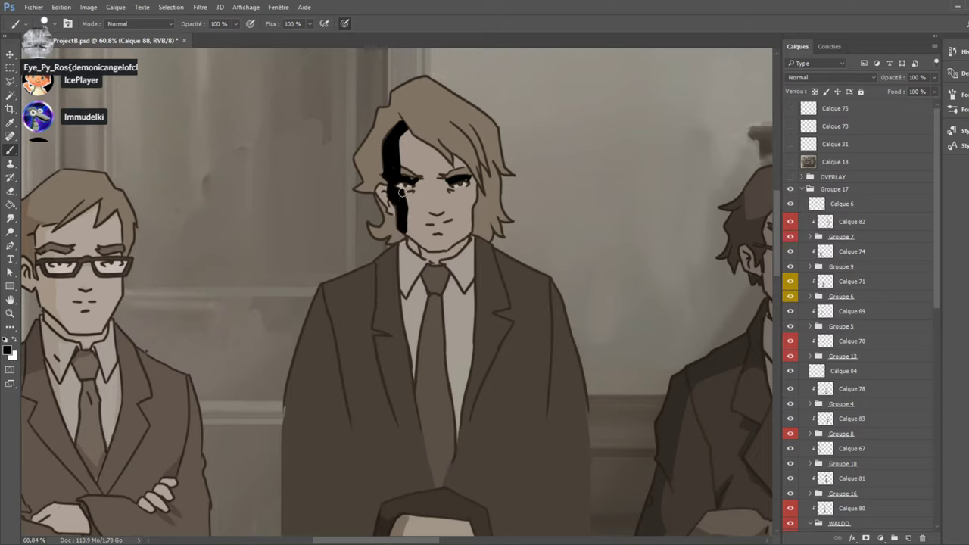
Paint black shadow over the left-hand side of his neck, under the right-hand collar point and down the shirt's right-hand edge, checking against Calque 18.
{"action": "mouse_move", "coordinate": [407, 237]}
{"action": "left_mouse_down"}
{"action": "mouse_move", "coordinate": [430, 252]}
{"action": "mouse_move", "coordinate": [399, 207]}
{"action": "mouse_move", "coordinate": [435, 264]}
{"action": "left_mouse_up"}
{"action": "left_click", "coordinate": [790, 162]}
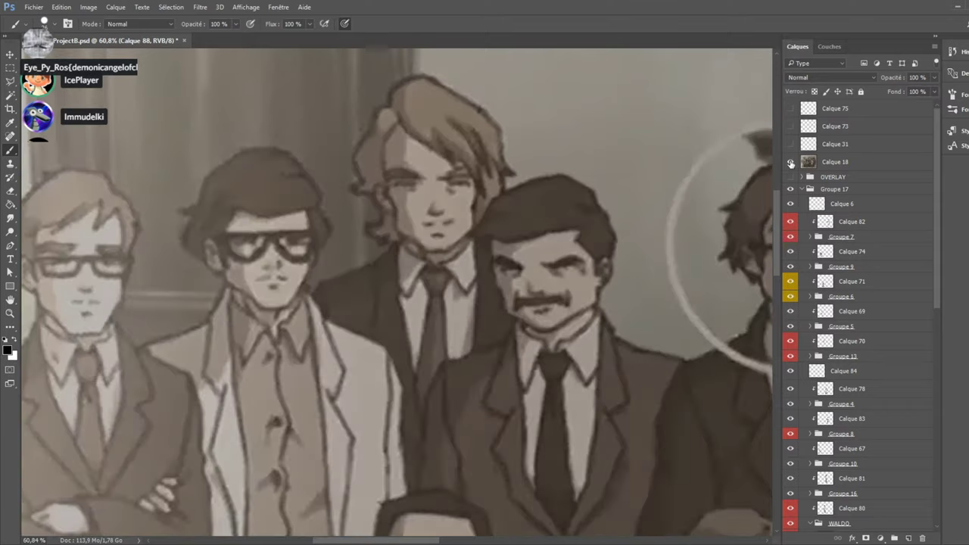
{"action": "left_click", "coordinate": [791, 162]}
{"action": "mouse_move", "coordinate": [453, 275]}
{"action": "left_mouse_down"}
{"action": "mouse_move", "coordinate": [411, 266]}
{"action": "mouse_move", "coordinate": [403, 244]}
{"action": "mouse_move", "coordinate": [400, 290]}
{"action": "mouse_move", "coordinate": [401, 252]}
{"action": "left_mouse_up"}
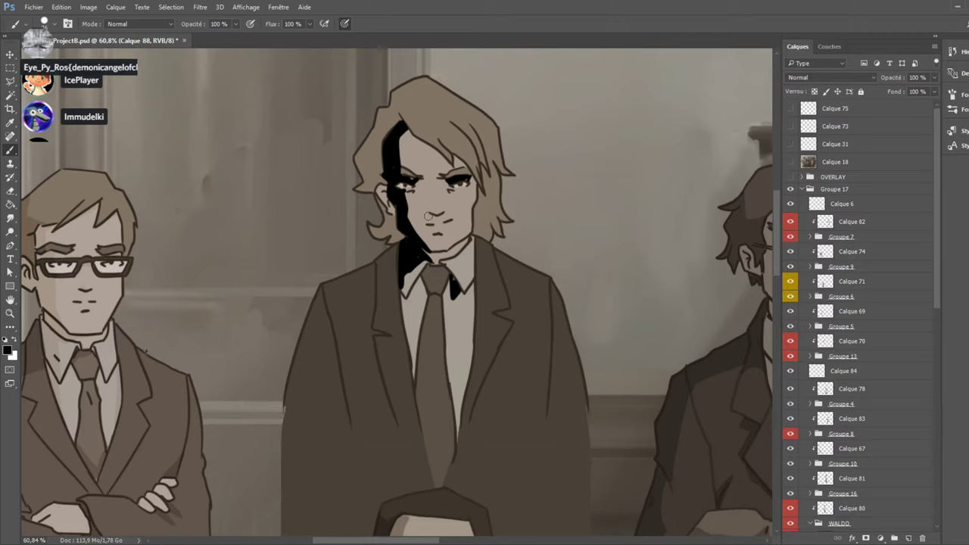
{"action": "left_click", "coordinate": [790, 163]}
{"action": "left_click", "coordinate": [789, 162]}
{"action": "mouse_move", "coordinate": [471, 296]}
{"action": "left_mouse_down"}
{"action": "mouse_move", "coordinate": [458, 442]}
{"action": "mouse_move", "coordinate": [463, 339]}
{"action": "left_mouse_up"}
{"action": "left_click_drag", "start_coordinate": [473, 304], "coordinate": [474, 285]}
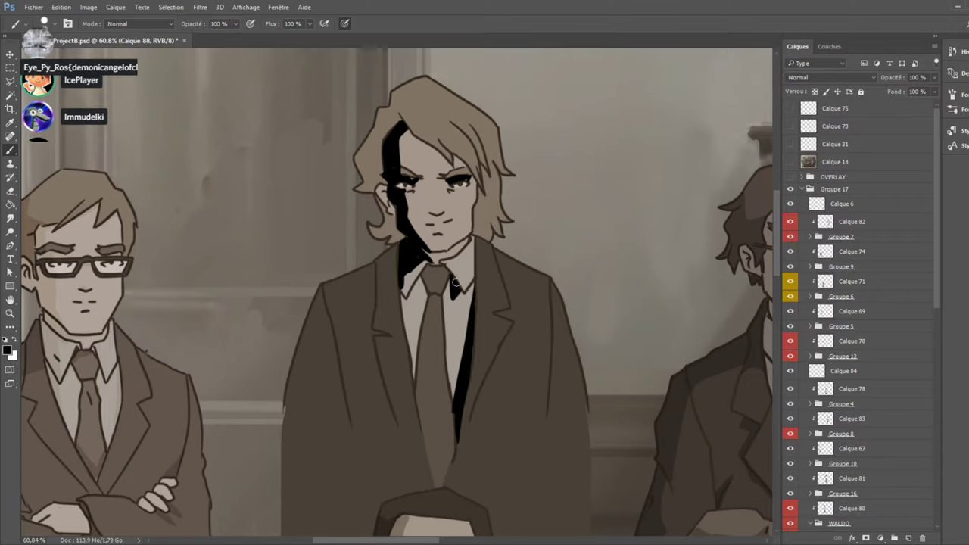
Shade the tie knot, the tie's left-hand side down towards its tip, and the shirt's edge beside the left-hand lapel in black.
{"action": "left_click", "coordinate": [790, 162]}
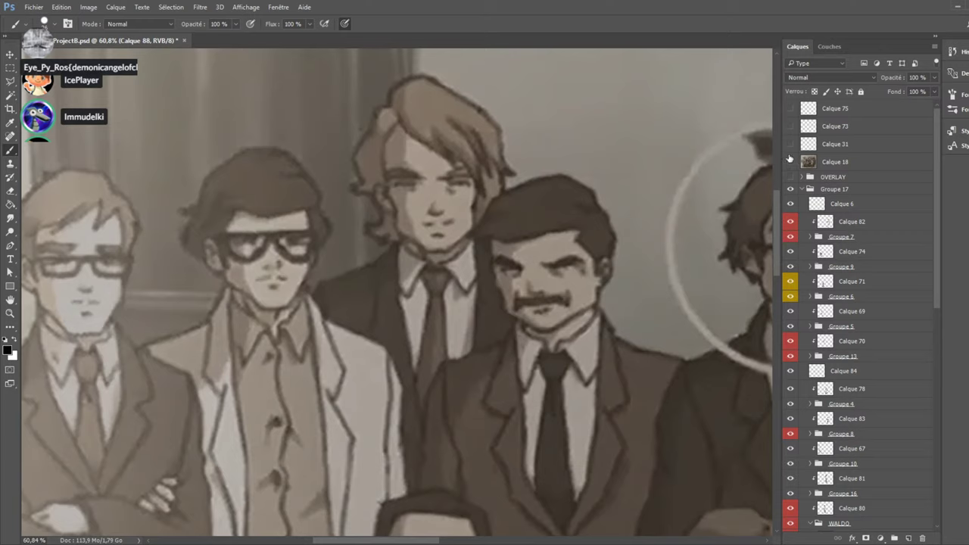
{"action": "left_click", "coordinate": [790, 161]}
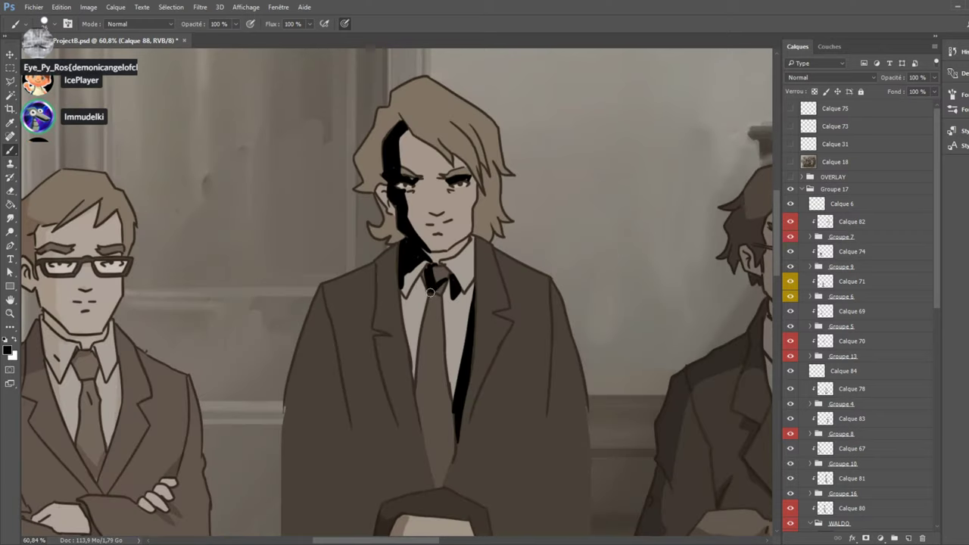
{"action": "left_click_drag", "start_coordinate": [407, 294], "coordinate": [430, 262]}
{"action": "left_click", "coordinate": [790, 162]}
{"action": "left_click", "coordinate": [790, 162]}
{"action": "left_click_drag", "start_coordinate": [430, 303], "coordinate": [418, 409]}
{"action": "mouse_move", "coordinate": [421, 354]}
{"action": "left_mouse_down"}
{"action": "mouse_move", "coordinate": [429, 452]}
{"action": "mouse_move", "coordinate": [432, 297]}
{"action": "left_mouse_up"}
{"action": "left_click", "coordinate": [790, 162]}
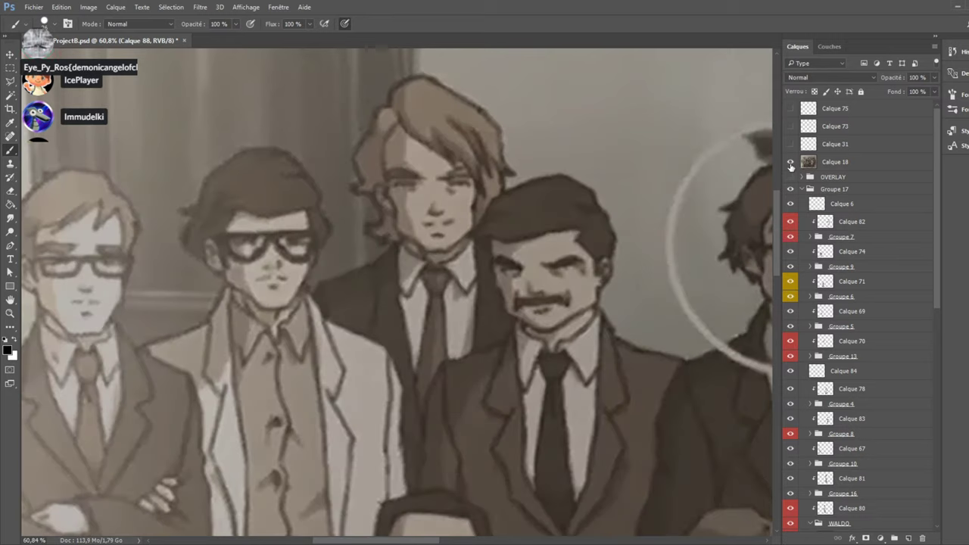
{"action": "left_click", "coordinate": [789, 162]}
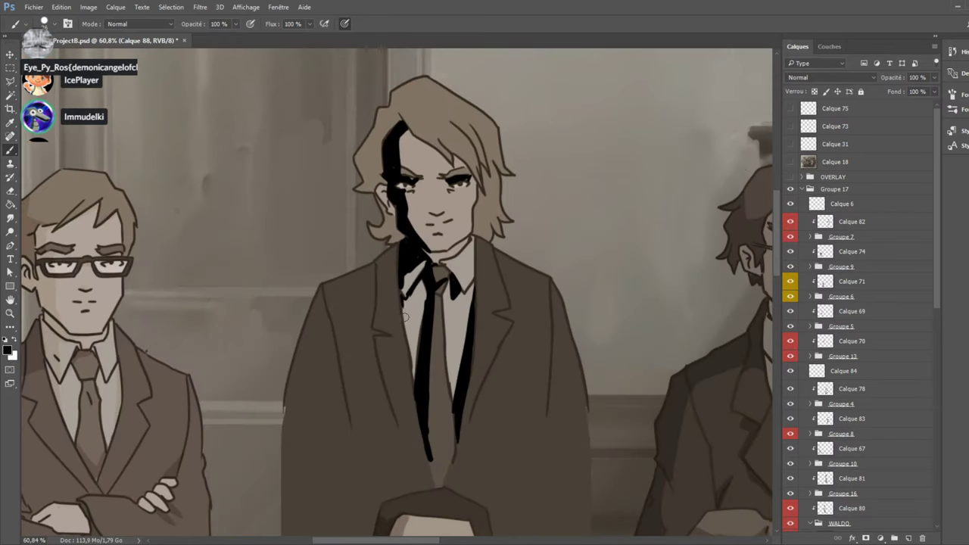
{"action": "left_click_drag", "start_coordinate": [403, 297], "coordinate": [410, 364]}
Paint black shadow strands along the lower edge and inner locks of his swept fringe, comparing with Calque 18.
{"action": "left_click", "coordinate": [790, 162]}
{"action": "left_click", "coordinate": [790, 162]}
{"action": "left_click_drag", "start_coordinate": [447, 115], "coordinate": [489, 171]}
{"action": "left_click_drag", "start_coordinate": [434, 128], "coordinate": [485, 187]}
{"action": "mouse_move", "coordinate": [438, 140]}
{"action": "left_mouse_down"}
{"action": "mouse_move", "coordinate": [470, 166]}
{"action": "mouse_move", "coordinate": [419, 121]}
{"action": "mouse_move", "coordinate": [411, 132]}
{"action": "mouse_move", "coordinate": [455, 156]}
{"action": "left_mouse_up"}
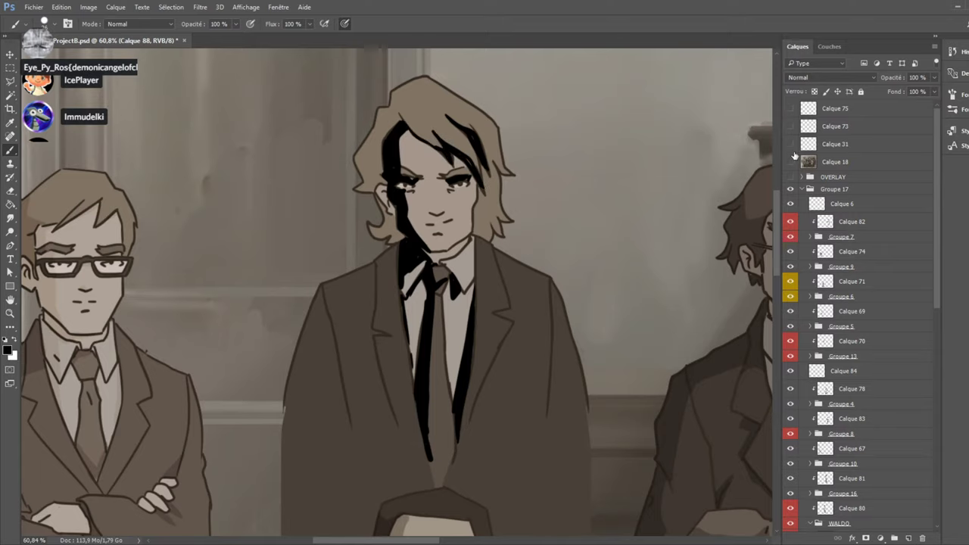
{"action": "left_click", "coordinate": [791, 161]}
{"action": "left_click", "coordinate": [790, 162]}
Shade the hair from the crown down the parting in black and widen the forehead shadow towards the left-hand eyebrow.
{"action": "mouse_move", "coordinate": [411, 129]}
{"action": "left_mouse_down"}
{"action": "mouse_move", "coordinate": [399, 79]}
{"action": "mouse_move", "coordinate": [410, 129]}
{"action": "mouse_move", "coordinate": [435, 149]}
{"action": "left_mouse_up"}
{"action": "left_click", "coordinate": [790, 162]}
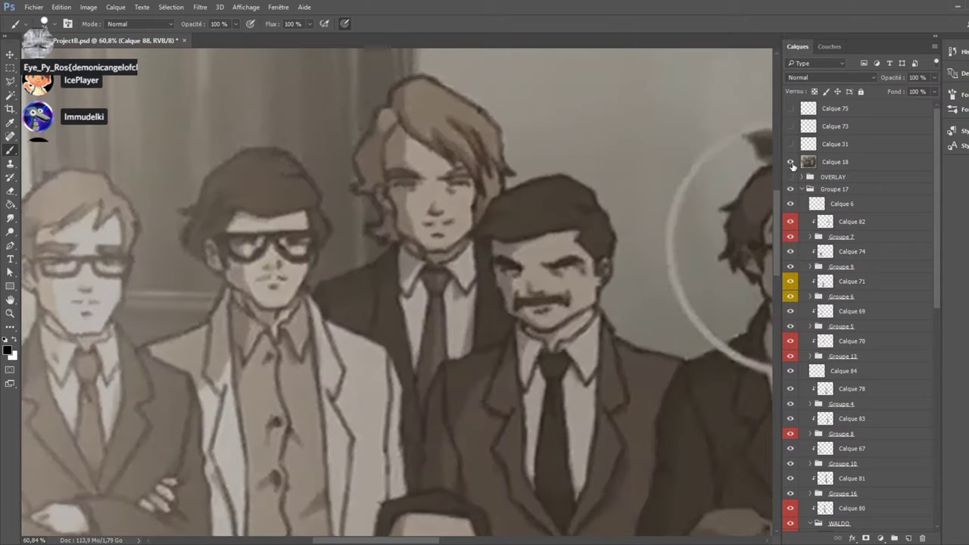
{"action": "left_click", "coordinate": [791, 162]}
{"action": "left_click_drag", "start_coordinate": [416, 135], "coordinate": [400, 161]}
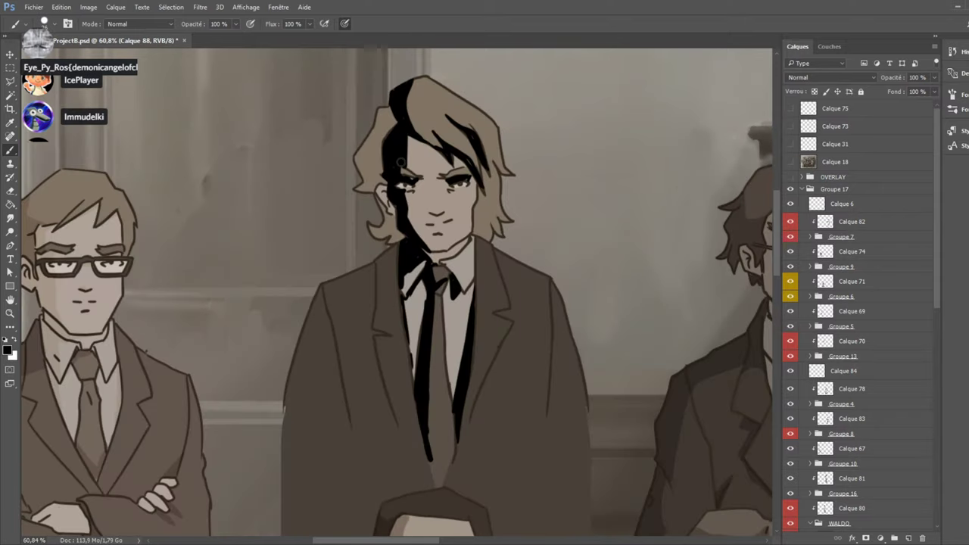
{"action": "left_click", "coordinate": [791, 162]}
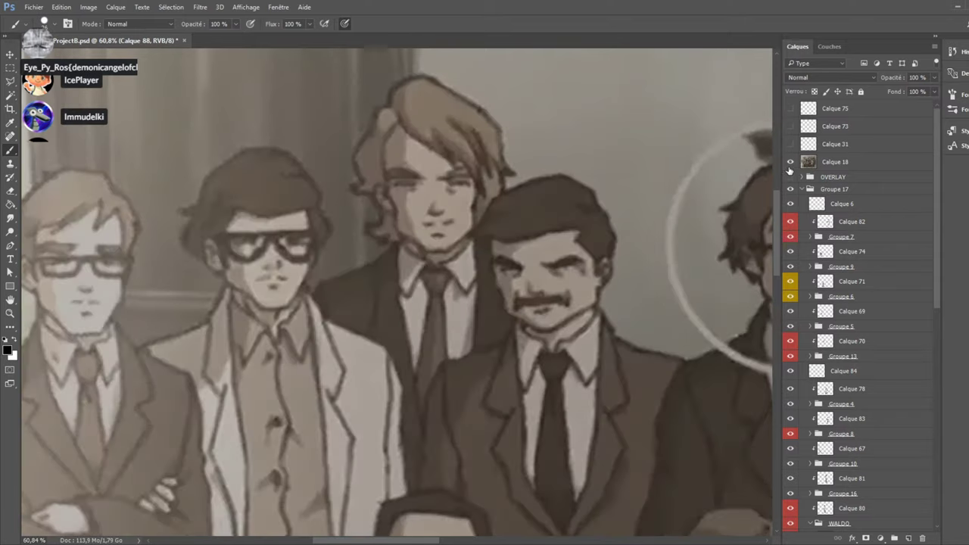
{"action": "left_click", "coordinate": [791, 162]}
{"action": "left_click_drag", "start_coordinate": [402, 168], "coordinate": [415, 156]}
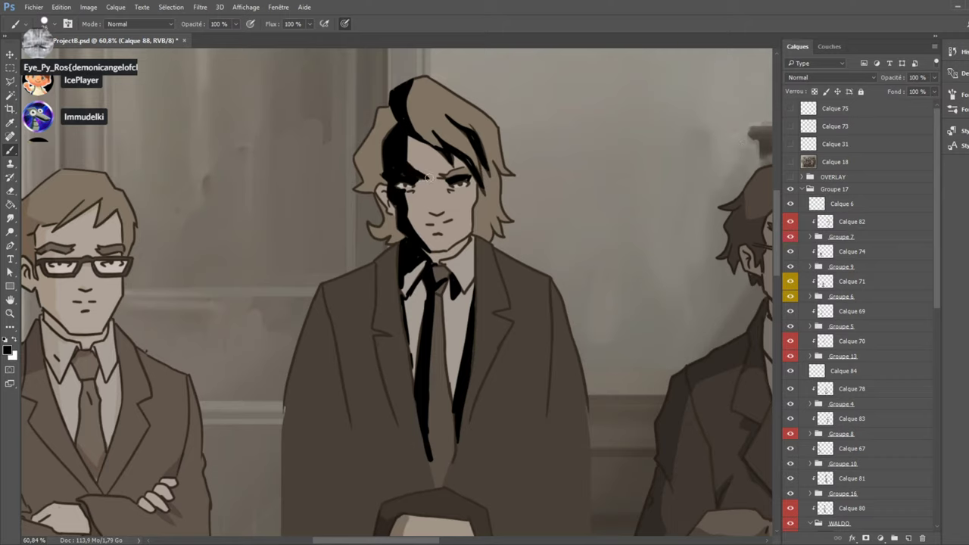
{"action": "left_click", "coordinate": [790, 162]}
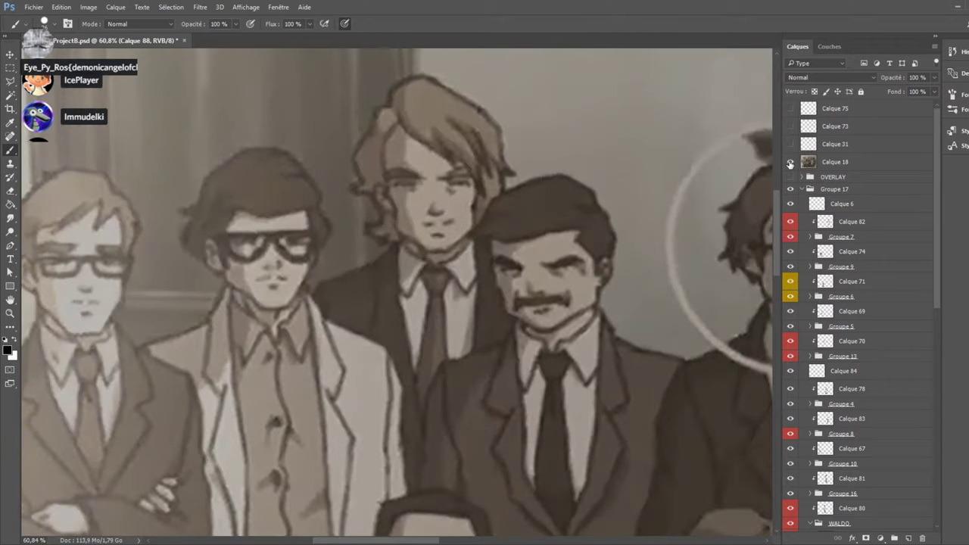
{"action": "left_click", "coordinate": [790, 162]}
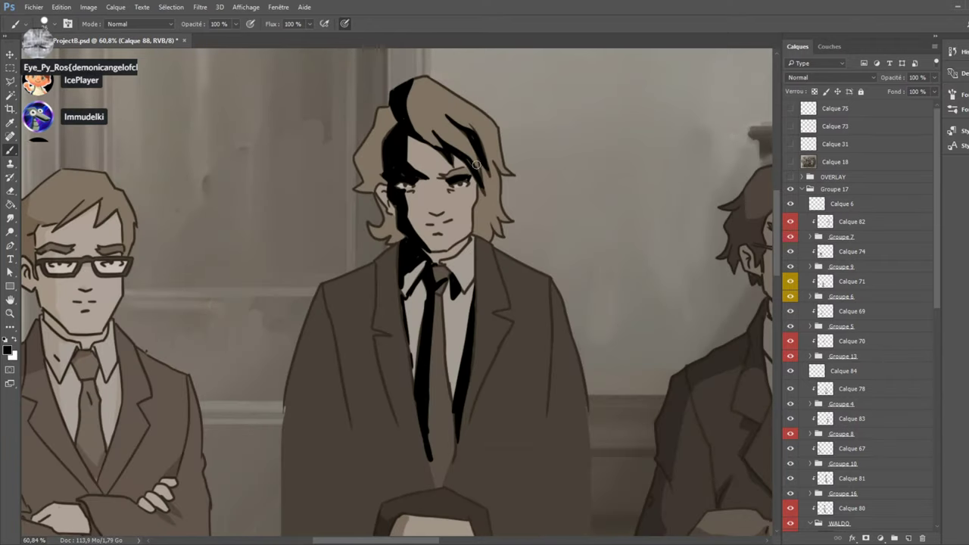
Thicken the fringe shadow out to its right-hand tip and continue it down the hair edge beside the face to the jaw.
{"action": "left_click", "coordinate": [791, 162]}
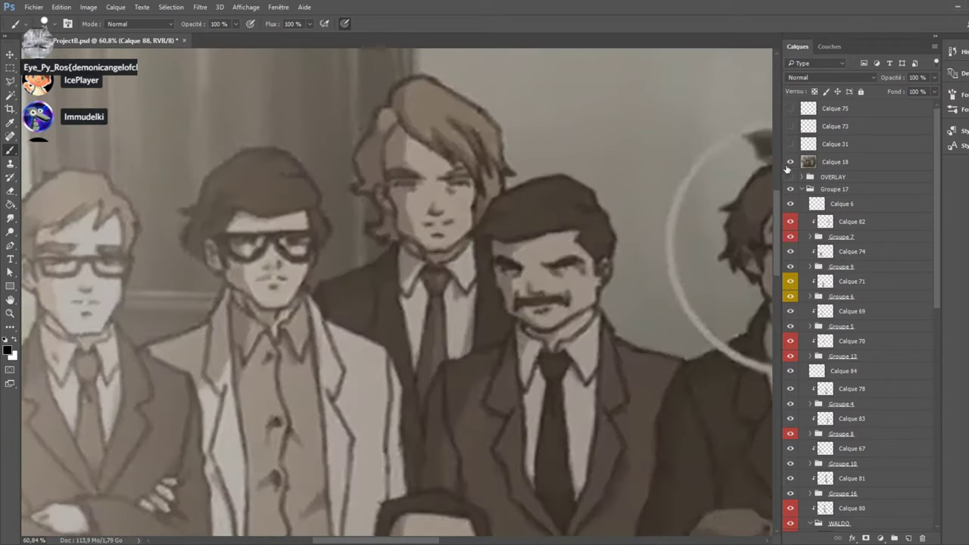
{"action": "left_click", "coordinate": [790, 162]}
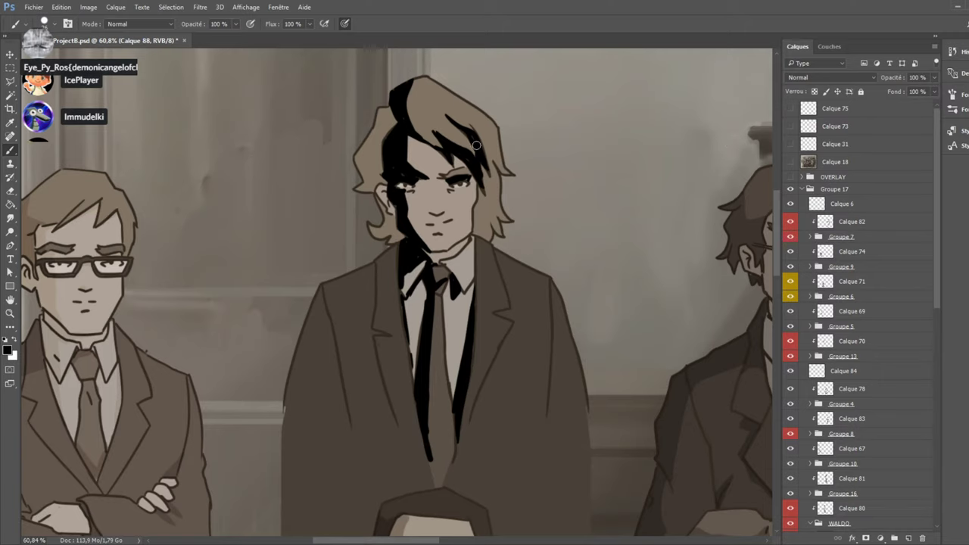
{"action": "left_click", "coordinate": [790, 163]}
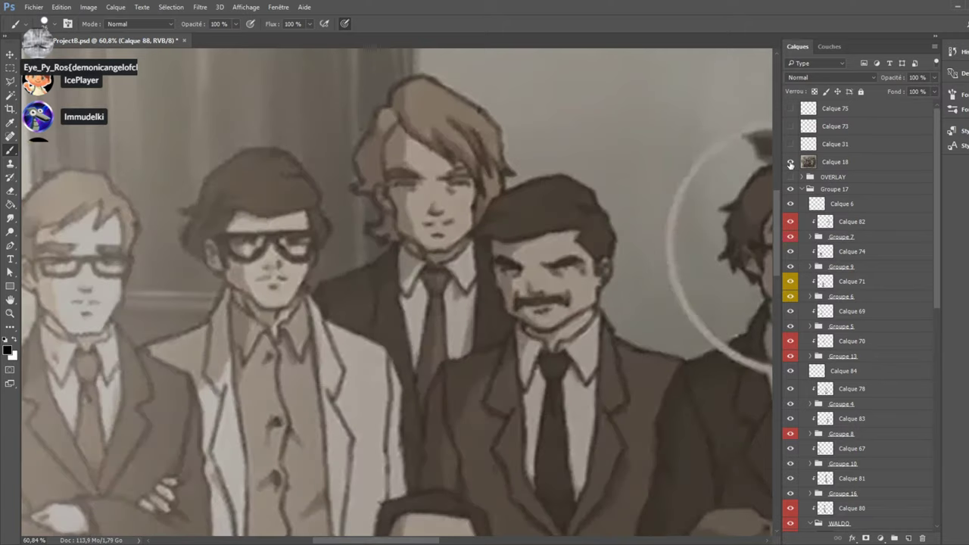
{"action": "left_click", "coordinate": [790, 163]}
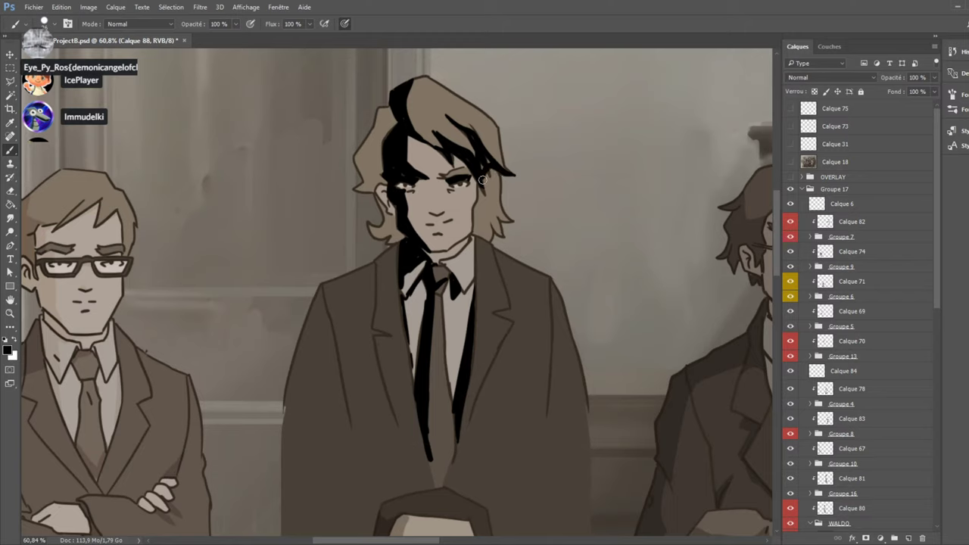
{"action": "mouse_move", "coordinate": [484, 161]}
{"action": "left_mouse_down"}
{"action": "mouse_move", "coordinate": [488, 189]}
{"action": "mouse_move", "coordinate": [486, 170]}
{"action": "mouse_move", "coordinate": [473, 235]}
{"action": "left_mouse_up"}
Fill the left-hand side hair and ear with black shadow, leaving a small lit patch beside the parting.
{"action": "left_click", "coordinate": [790, 163]}
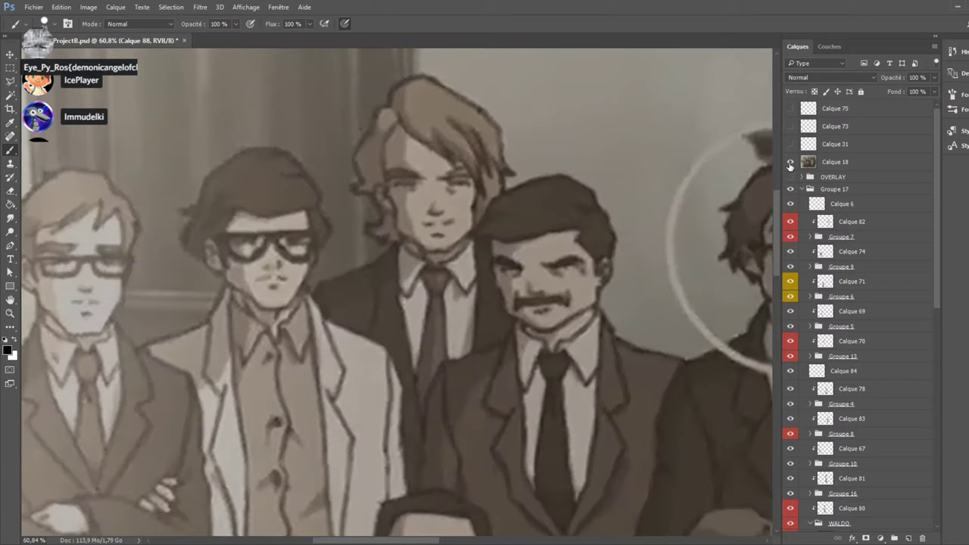
{"action": "left_click", "coordinate": [789, 163]}
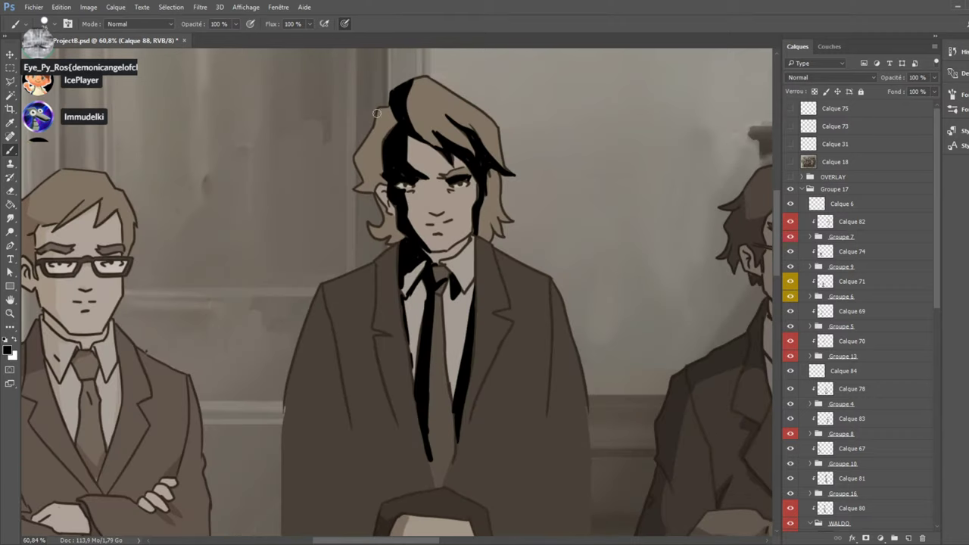
{"action": "left_click_drag", "start_coordinate": [392, 110], "coordinate": [362, 198]}
{"action": "mouse_move", "coordinate": [361, 142]}
{"action": "left_mouse_down"}
{"action": "mouse_move", "coordinate": [375, 220]}
{"action": "mouse_move", "coordinate": [390, 203]}
{"action": "mouse_move", "coordinate": [399, 229]}
{"action": "mouse_move", "coordinate": [374, 222]}
{"action": "mouse_move", "coordinate": [372, 232]}
{"action": "mouse_move", "coordinate": [384, 228]}
{"action": "mouse_move", "coordinate": [413, 234]}
{"action": "left_mouse_up"}
Shade under the jaw in black and add small shadows at the nose, beneath the eyes, around the mouth and on the chin.
{"action": "left_click", "coordinate": [789, 163]}
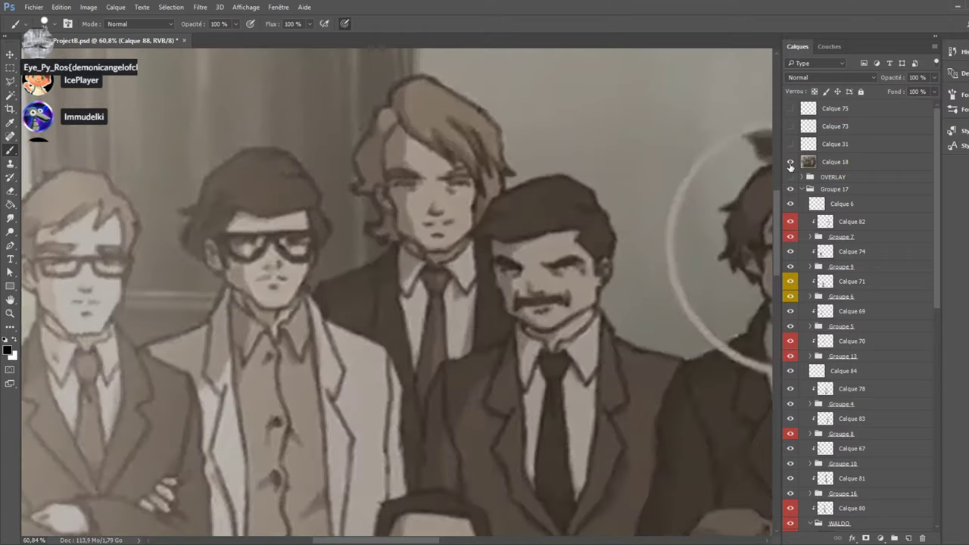
{"action": "left_click", "coordinate": [789, 163]}
{"action": "mouse_move", "coordinate": [440, 263]}
{"action": "left_mouse_down"}
{"action": "mouse_move", "coordinate": [464, 237]}
{"action": "mouse_move", "coordinate": [432, 255]}
{"action": "left_mouse_up"}
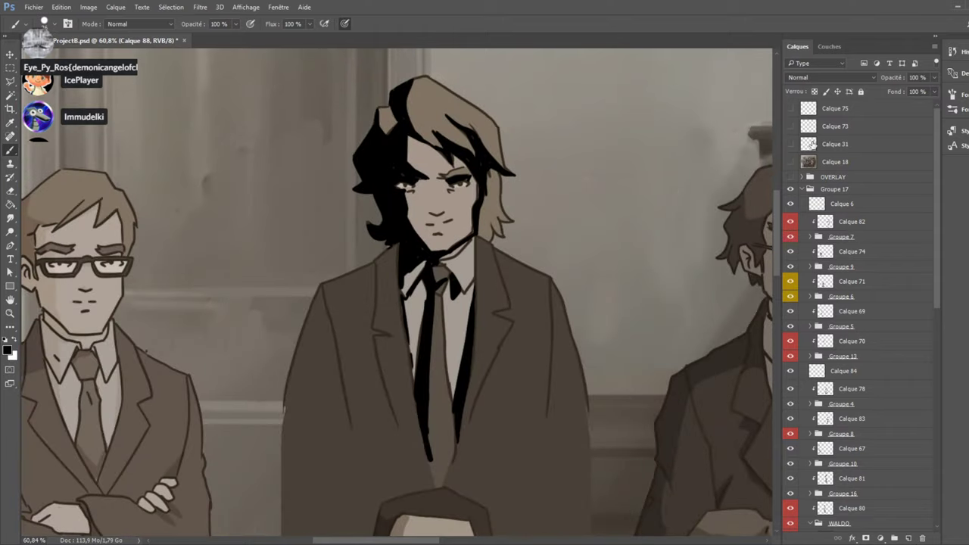
{"action": "left_click", "coordinate": [790, 163]}
{"action": "left_click", "coordinate": [790, 162]}
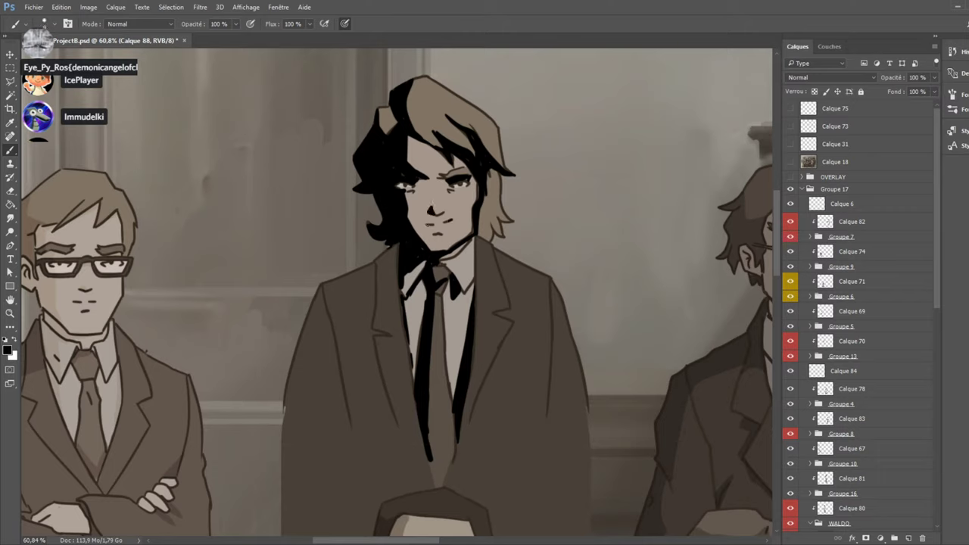
{"action": "left_click", "coordinate": [790, 162]}
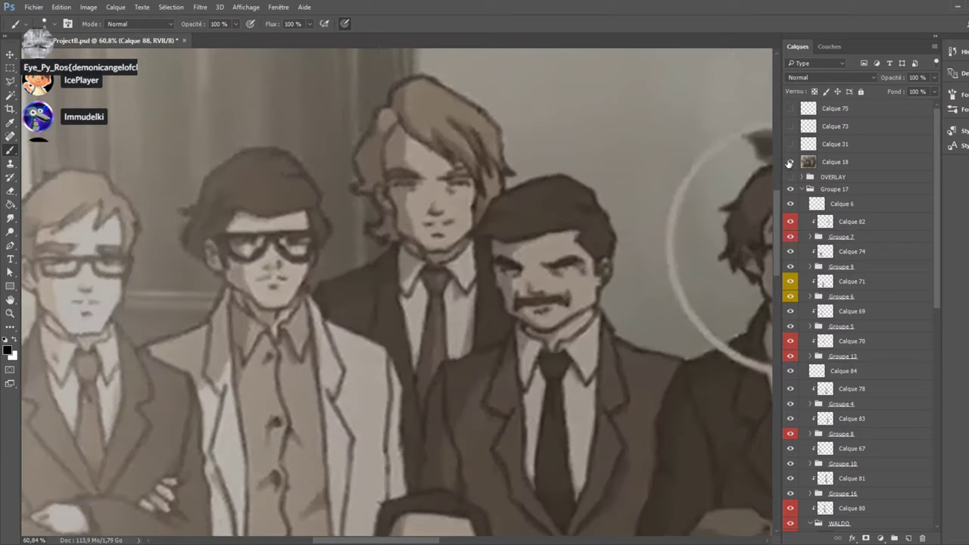
{"action": "left_click", "coordinate": [789, 162]}
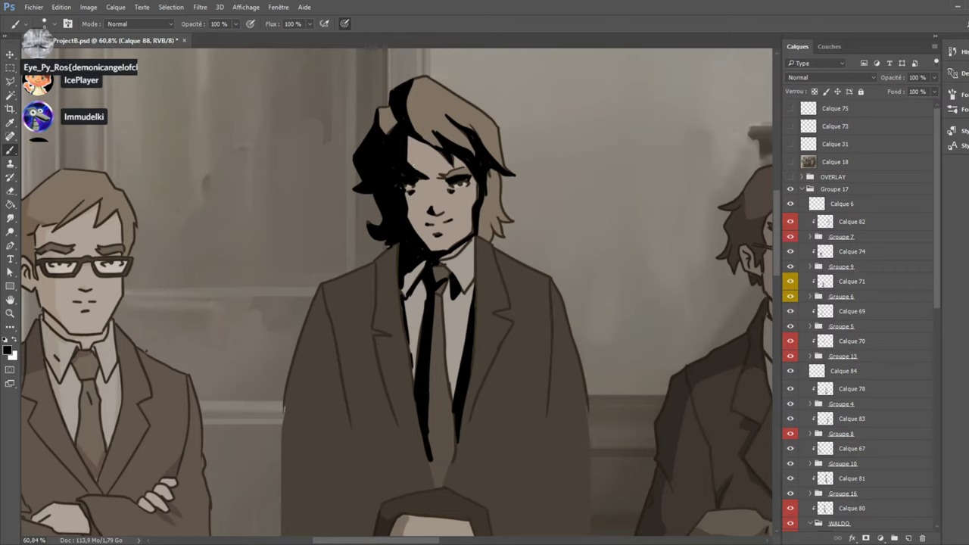
Check the Calque 18 reference and add black shadows beside the neck and at the notch of the right-hand lapel.
{"action": "left_click", "coordinate": [790, 162]}
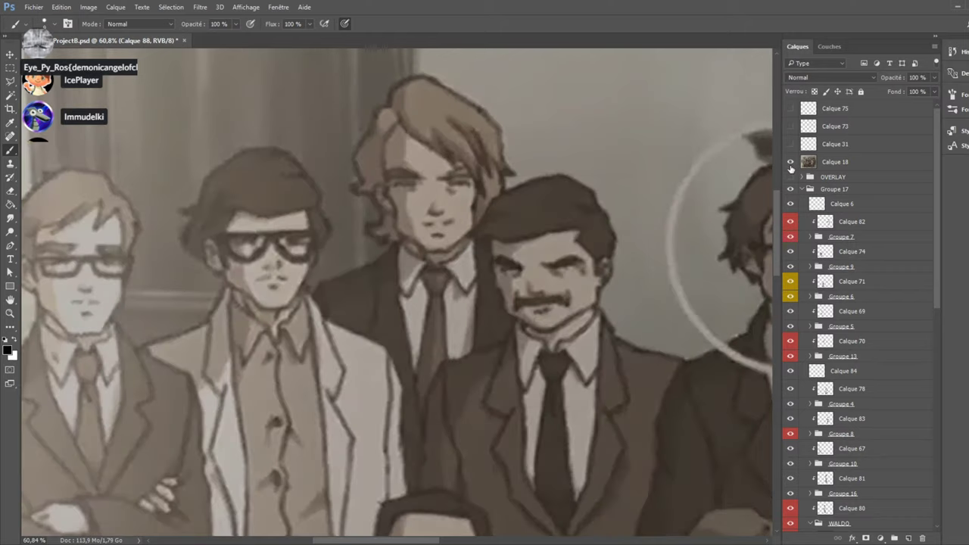
{"action": "left_click", "coordinate": [791, 162]}
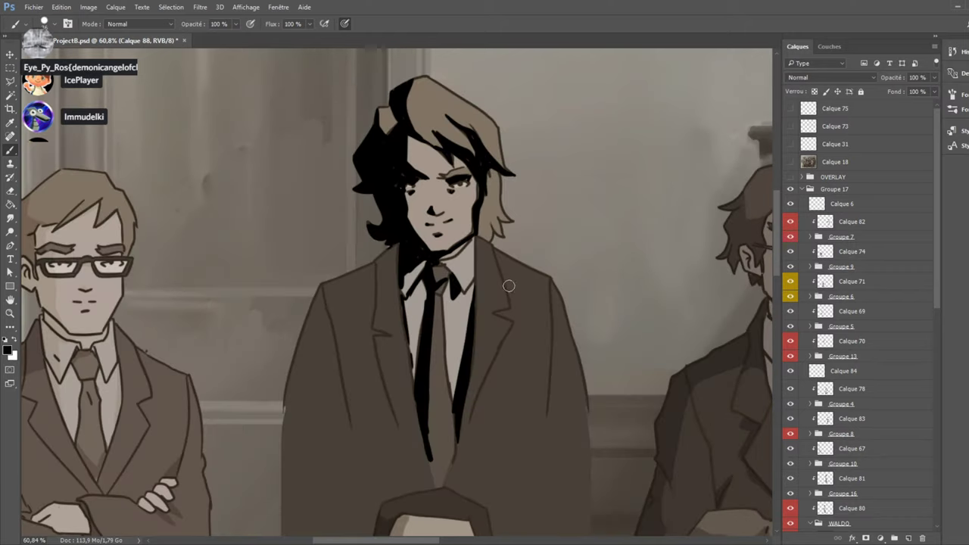
{"action": "left_click_drag", "start_coordinate": [492, 237], "coordinate": [500, 270]}
{"action": "left_click_drag", "start_coordinate": [494, 312], "coordinate": [513, 310]}
Compare with Calque 18 again and shade the left-hand shoulder and the outer edge of its sleeve in black.
{"action": "left_click", "coordinate": [790, 161]}
{"action": "left_click", "coordinate": [790, 161]}
{"action": "mouse_move", "coordinate": [398, 271]}
{"action": "left_mouse_down"}
{"action": "mouse_move", "coordinate": [347, 290]}
{"action": "mouse_move", "coordinate": [405, 254]}
{"action": "mouse_move", "coordinate": [390, 252]}
{"action": "mouse_move", "coordinate": [319, 298]}
{"action": "left_mouse_up"}
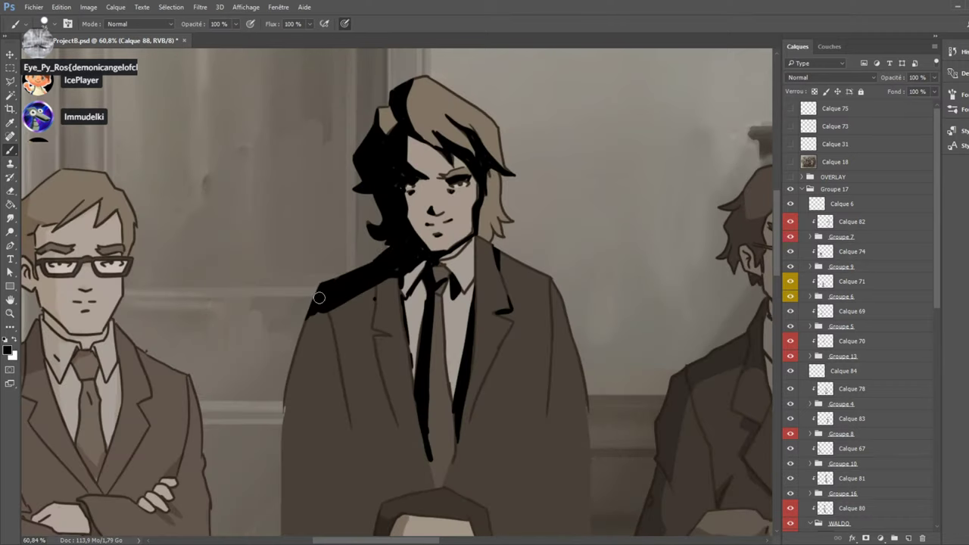
{"action": "left_click_drag", "start_coordinate": [284, 404], "coordinate": [327, 297]}
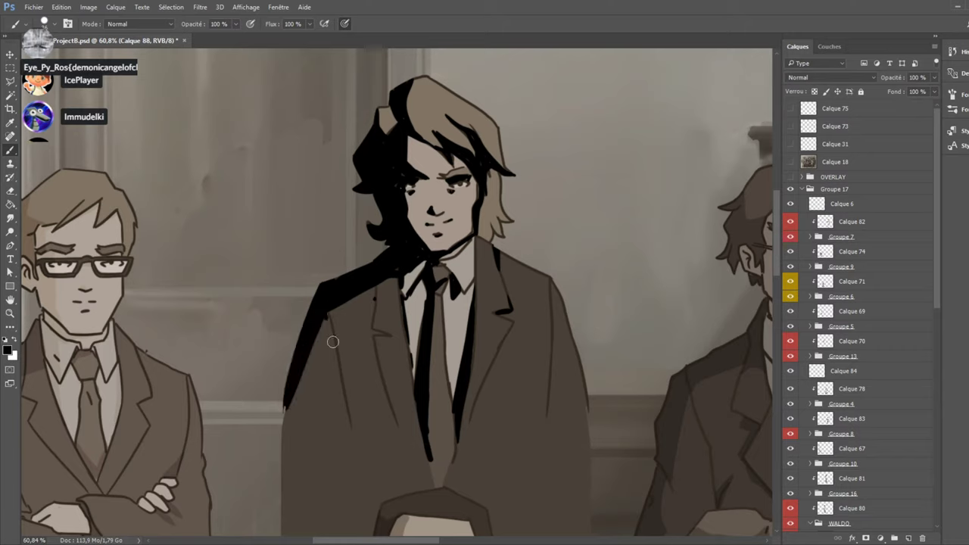
{"action": "mouse_move", "coordinate": [333, 342]}
{"action": "left_mouse_down"}
{"action": "mouse_move", "coordinate": [324, 305]}
{"action": "mouse_move", "coordinate": [327, 366]}
{"action": "mouse_move", "coordinate": [285, 488]}
{"action": "left_mouse_up"}
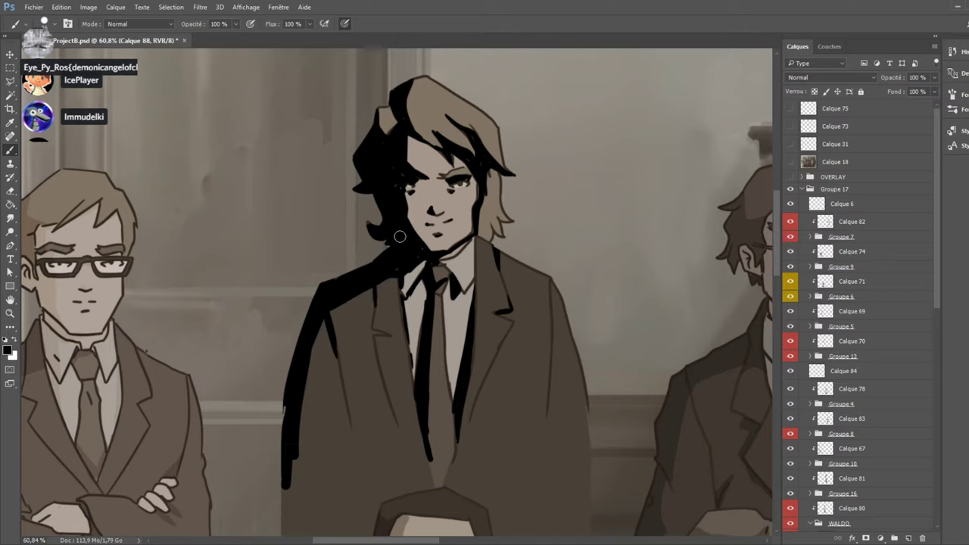
Shade the left-hand lapel and its notch, the lower part of the tie and the right-hand lapel edge in black.
{"action": "left_click_drag", "start_coordinate": [376, 303], "coordinate": [372, 266]}
{"action": "left_click_drag", "start_coordinate": [405, 327], "coordinate": [415, 392]}
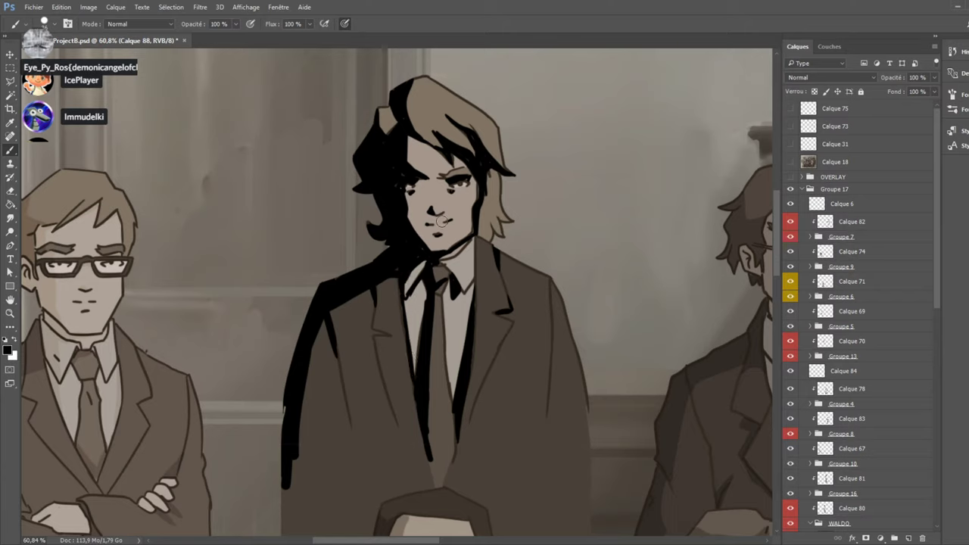
{"action": "left_click_drag", "start_coordinate": [374, 330], "coordinate": [388, 334]}
{"action": "mouse_move", "coordinate": [497, 354]}
{"action": "left_mouse_down"}
{"action": "mouse_move", "coordinate": [458, 483]}
{"action": "mouse_move", "coordinate": [450, 360]}
{"action": "mouse_move", "coordinate": [429, 424]}
{"action": "mouse_move", "coordinate": [424, 414]}
{"action": "mouse_move", "coordinate": [444, 459]}
{"action": "mouse_move", "coordinate": [437, 487]}
{"action": "mouse_move", "coordinate": [455, 441]}
{"action": "left_mouse_up"}
{"action": "left_click_drag", "start_coordinate": [441, 361], "coordinate": [453, 397]}
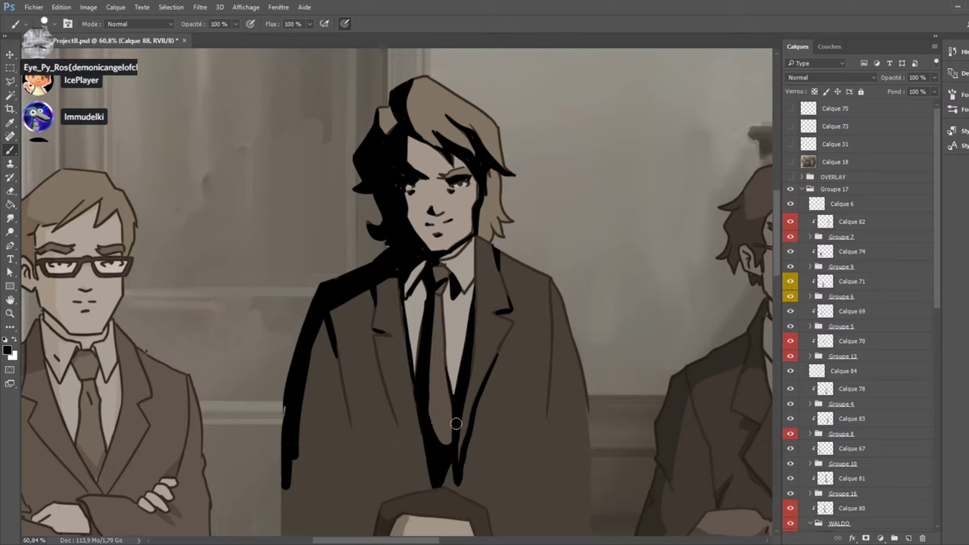
Shade the inner edges of both sleeves and fill the lower left-hand part of the jacket in black.
{"action": "mouse_move", "coordinate": [555, 316]}
{"action": "left_mouse_down"}
{"action": "mouse_move", "coordinate": [539, 503]}
{"action": "mouse_move", "coordinate": [544, 459]}
{"action": "left_mouse_up"}
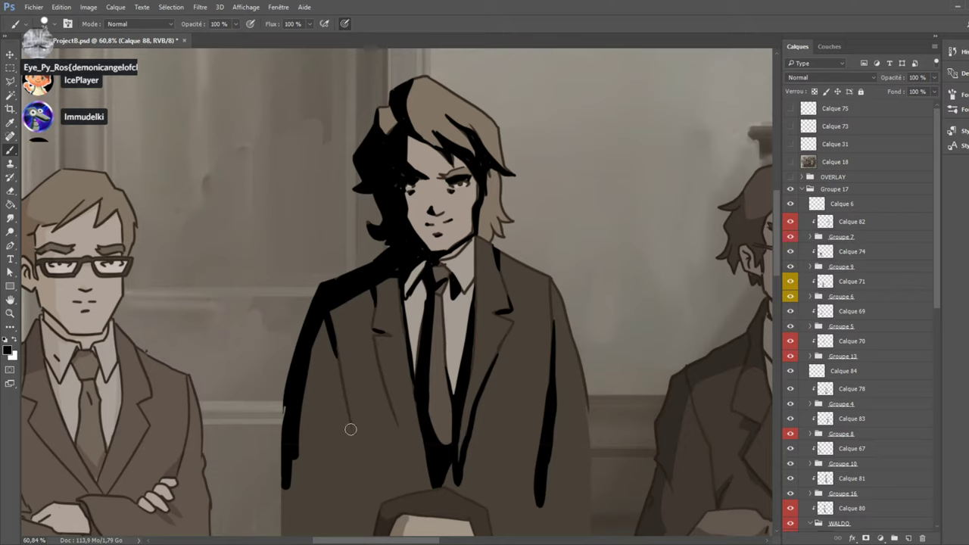
{"action": "mouse_move", "coordinate": [346, 403]}
{"action": "left_mouse_down"}
{"action": "mouse_move", "coordinate": [355, 521]}
{"action": "mouse_move", "coordinate": [349, 447]}
{"action": "mouse_move", "coordinate": [330, 504]}
{"action": "mouse_move", "coordinate": [303, 457]}
{"action": "mouse_move", "coordinate": [334, 500]}
{"action": "mouse_move", "coordinate": [314, 485]}
{"action": "mouse_move", "coordinate": [340, 459]}
{"action": "mouse_move", "coordinate": [346, 414]}
{"action": "left_mouse_up"}
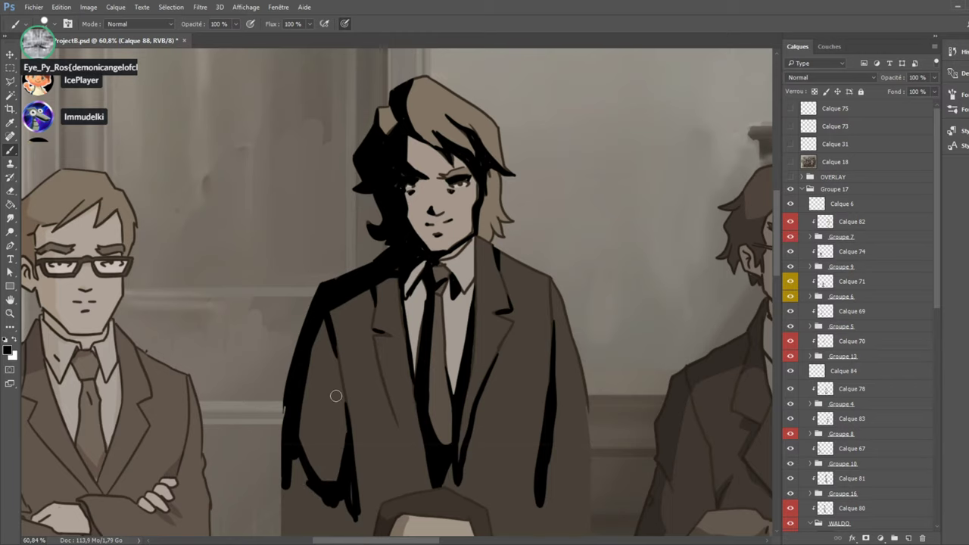
{"action": "scroll", "coordinate": [337, 396], "scroll_direction": "down", "scroll_amount": 5}
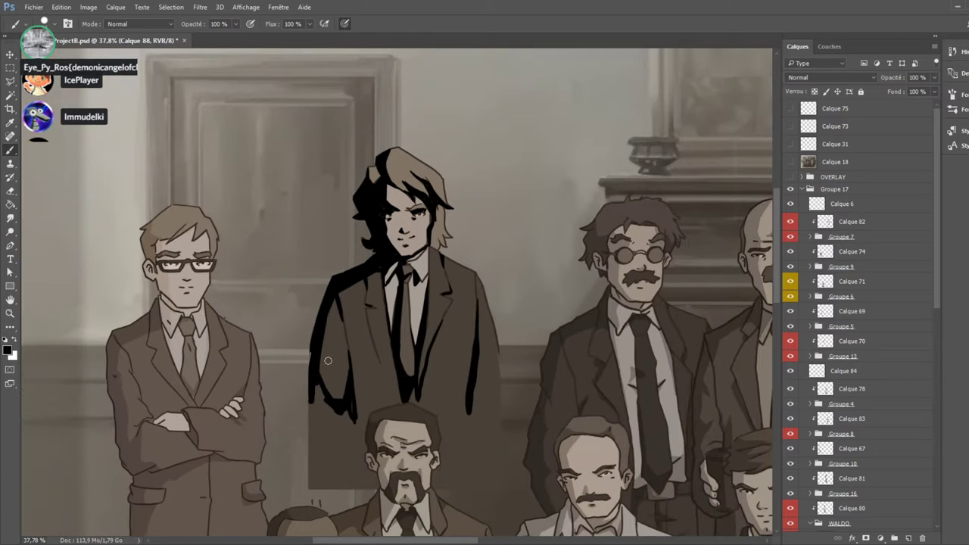
{"action": "mouse_move", "coordinate": [322, 399]}
{"action": "left_mouse_down"}
{"action": "mouse_move", "coordinate": [348, 456]}
{"action": "mouse_move", "coordinate": [341, 418]}
{"action": "mouse_move", "coordinate": [349, 402]}
{"action": "mouse_move", "coordinate": [349, 488]}
{"action": "mouse_move", "coordinate": [312, 409]}
{"action": "mouse_move", "coordinate": [306, 445]}
{"action": "mouse_move", "coordinate": [350, 400]}
{"action": "left_mouse_up"}
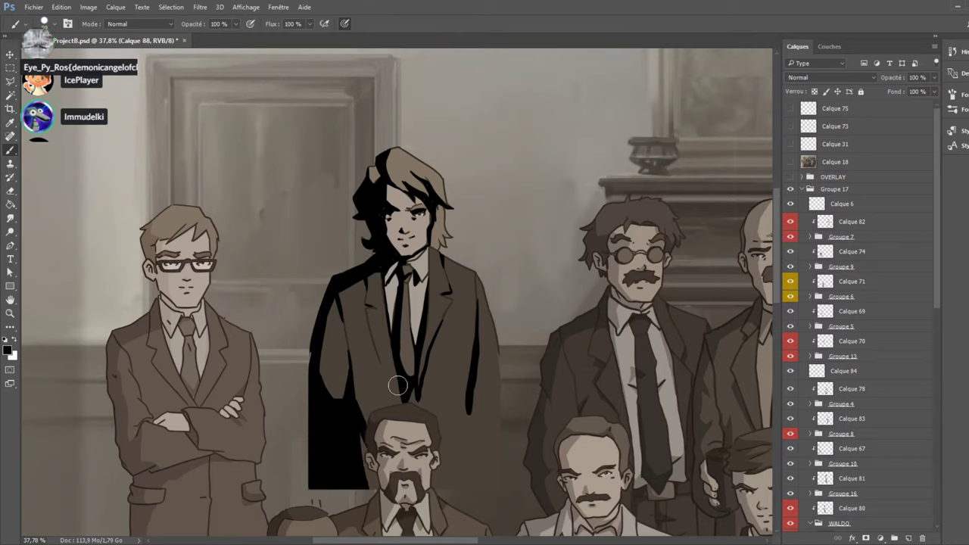
Continue the black shadow across the jacket's bottom and up the lower right-hand sleeve.
{"action": "mouse_move", "coordinate": [367, 441]}
{"action": "left_mouse_down"}
{"action": "mouse_move", "coordinate": [383, 490]}
{"action": "mouse_move", "coordinate": [380, 454]}
{"action": "mouse_move", "coordinate": [406, 458]}
{"action": "mouse_move", "coordinate": [471, 395]}
{"action": "mouse_move", "coordinate": [461, 436]}
{"action": "mouse_move", "coordinate": [473, 376]}
{"action": "mouse_move", "coordinate": [460, 489]}
{"action": "left_mouse_up"}
{"action": "left_click_drag", "start_coordinate": [474, 358], "coordinate": [497, 456]}
{"action": "mouse_move", "coordinate": [502, 411]}
{"action": "left_mouse_down"}
{"action": "mouse_move", "coordinate": [489, 480]}
{"action": "mouse_move", "coordinate": [472, 411]}
{"action": "mouse_move", "coordinate": [483, 475]}
{"action": "mouse_move", "coordinate": [462, 454]}
{"action": "mouse_move", "coordinate": [469, 437]}
{"action": "mouse_move", "coordinate": [442, 500]}
{"action": "left_mouse_up"}
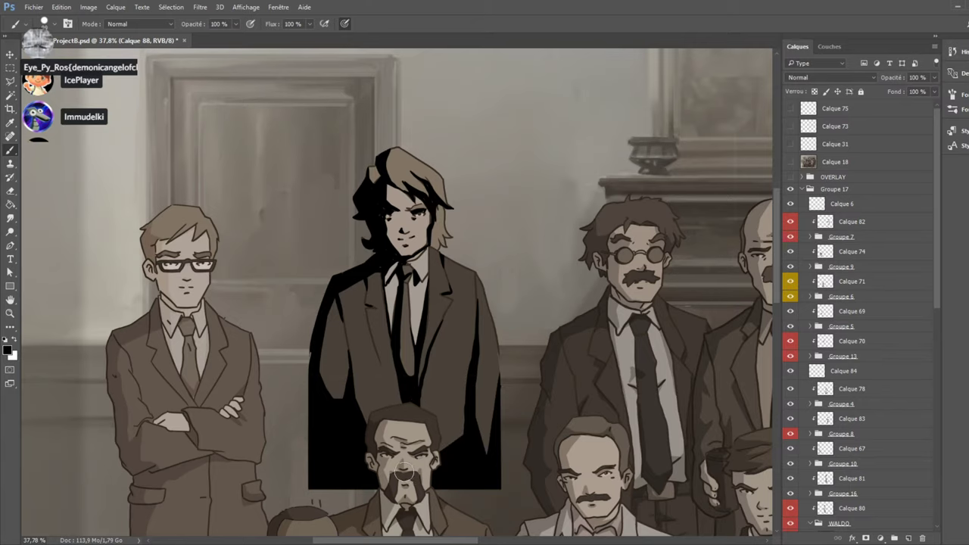
Hide Groupe 5, the man with the goatee in front of the long-haired man's jacket.
{"action": "scroll", "coordinate": [485, 454], "scroll_direction": "down", "scroll_amount": 3}
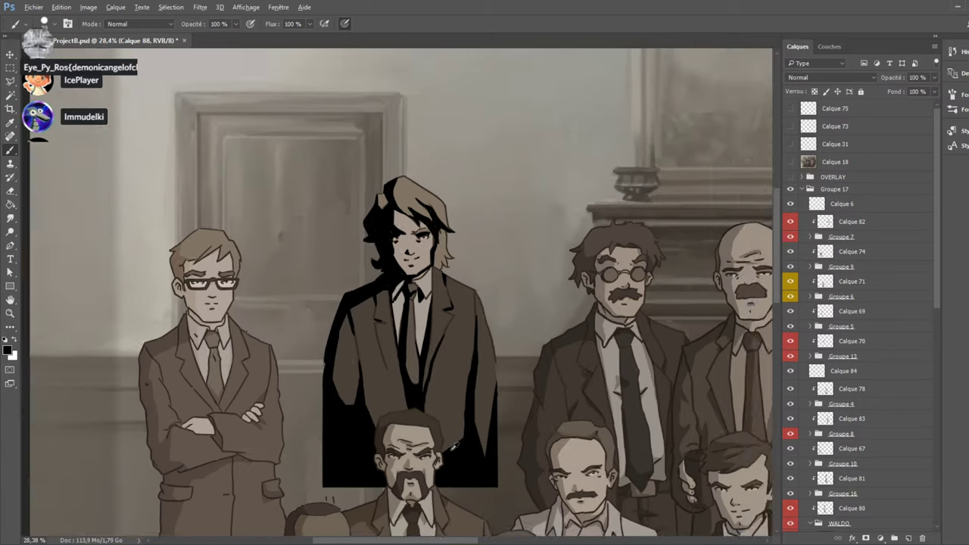
{"action": "left_click", "coordinate": [458, 424], "text": "ctrl"}
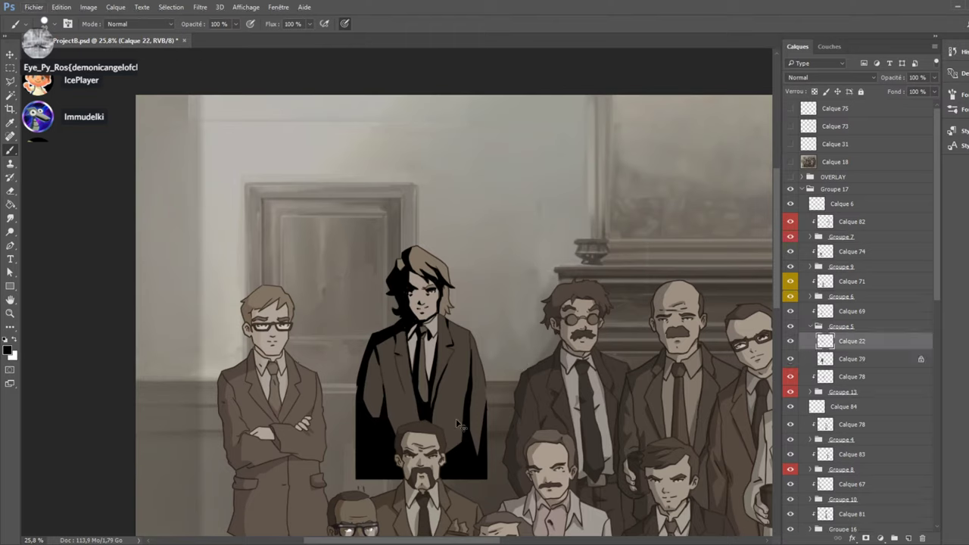
{"action": "left_click", "coordinate": [791, 326]}
Return to Calque 88 and fill the remaining gap in the shadow at the jacket's lower centre with the Brush.
{"action": "left_click", "coordinate": [451, 488], "text": "ctrl"}
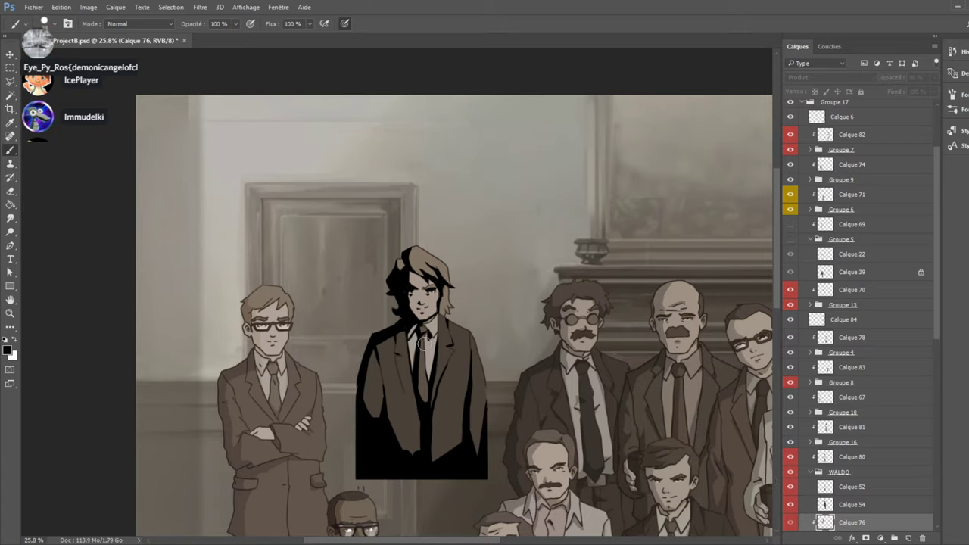
{"action": "scroll", "coordinate": [421, 342], "scroll_direction": "down", "scroll_amount": 2}
{"action": "scroll", "coordinate": [825, 450], "scroll_direction": "down", "scroll_amount": 1}
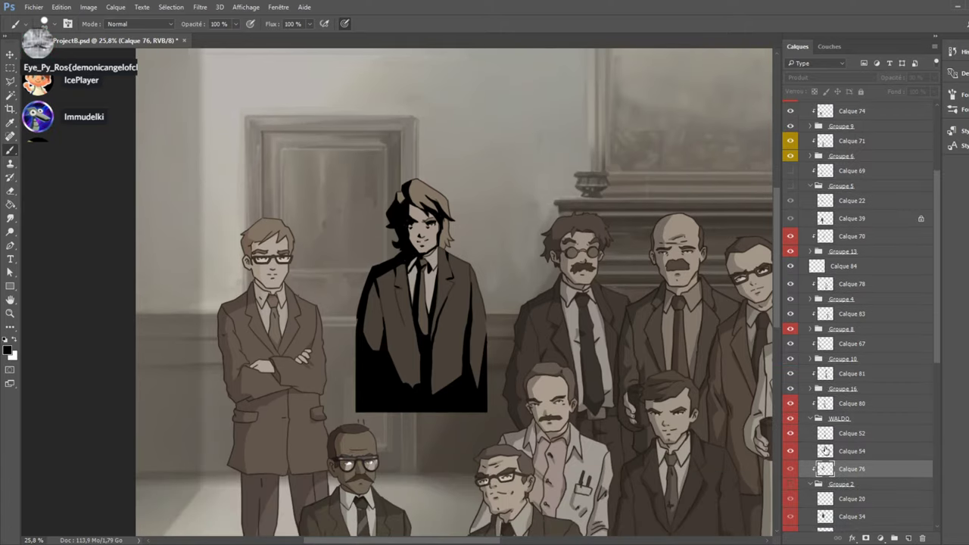
{"action": "left_click", "coordinate": [10, 67]}
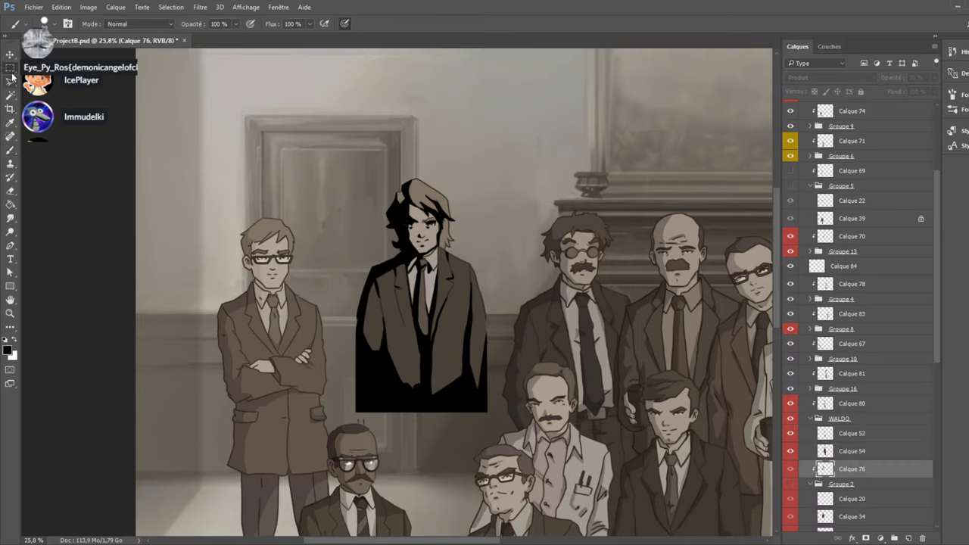
{"action": "key", "text": "ctrl+shift+alt+n"}
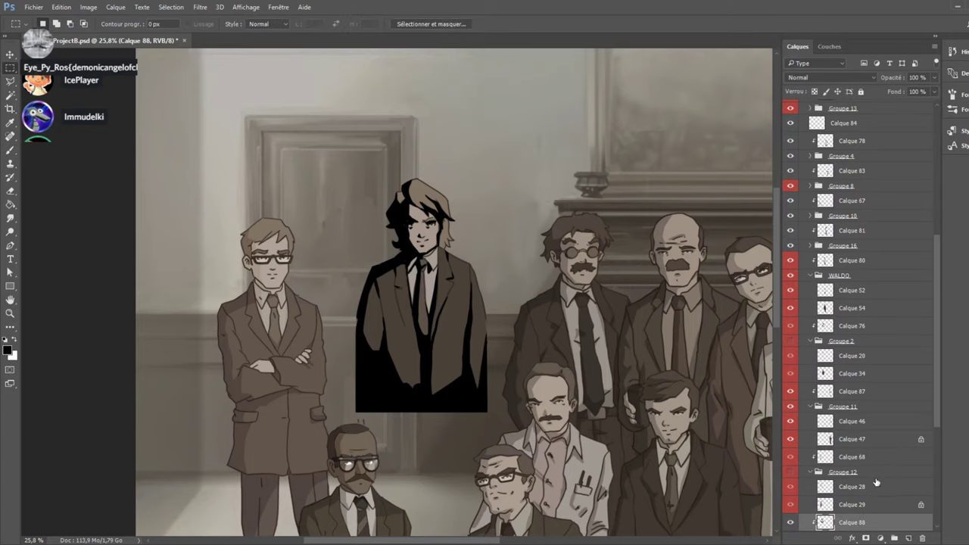
{"action": "scroll", "coordinate": [807, 447], "scroll_direction": "down", "scroll_amount": 1}
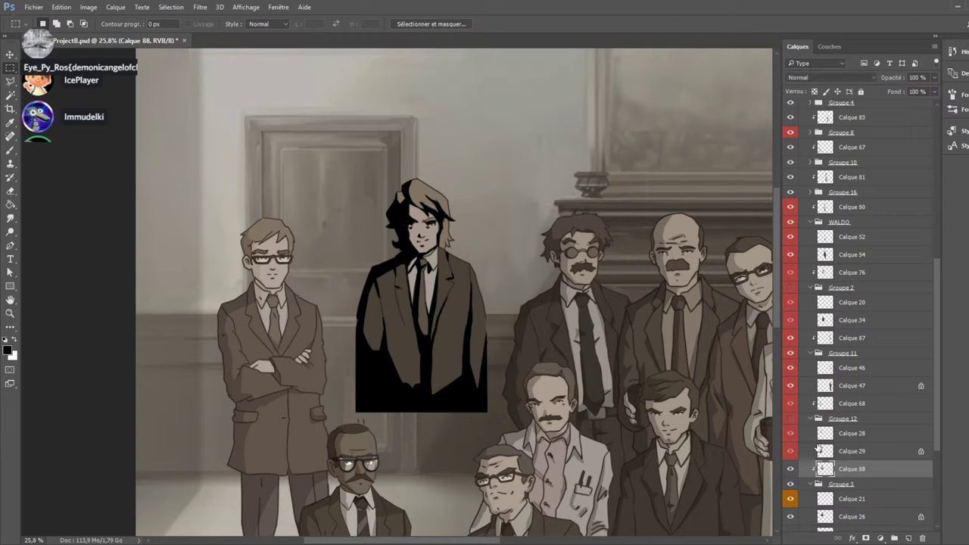
{"action": "left_click", "coordinate": [9, 149]}
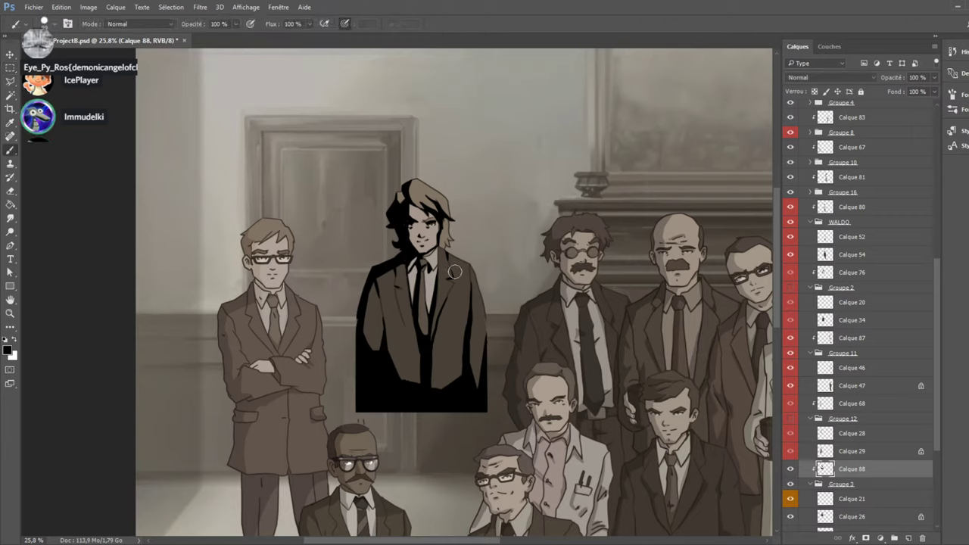
{"action": "scroll", "coordinate": [457, 258], "scroll_direction": "up", "scroll_amount": 2}
{"action": "scroll", "coordinate": [456, 248], "scroll_direction": "up", "scroll_amount": 2}
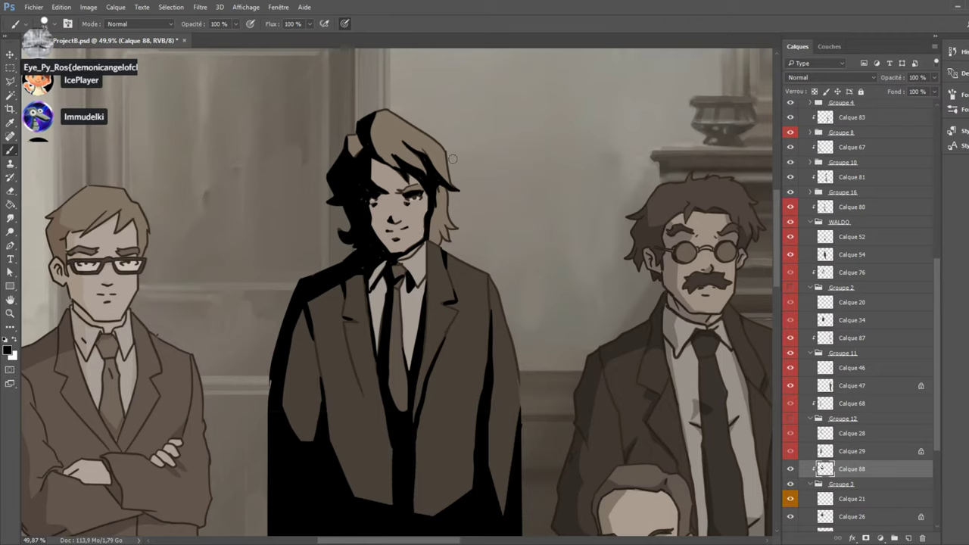
Show Groupe 12 and set Calque 88 to 30 % opacity with the Produit blending mode.
{"action": "left_click", "coordinate": [792, 421]}
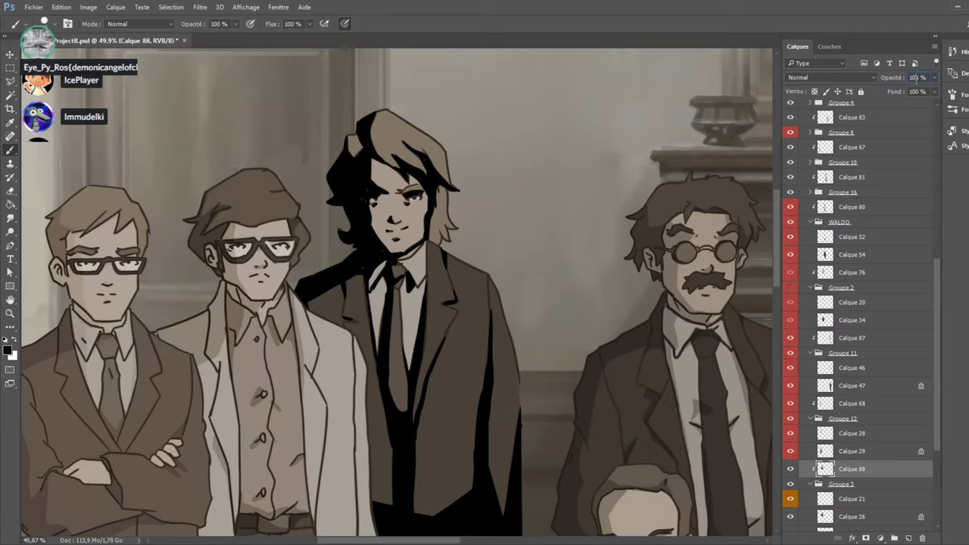
{"action": "left_click_drag", "start_coordinate": [892, 77], "coordinate": [836, 81]}
{"action": "key", "text": "shift+alt+m"}
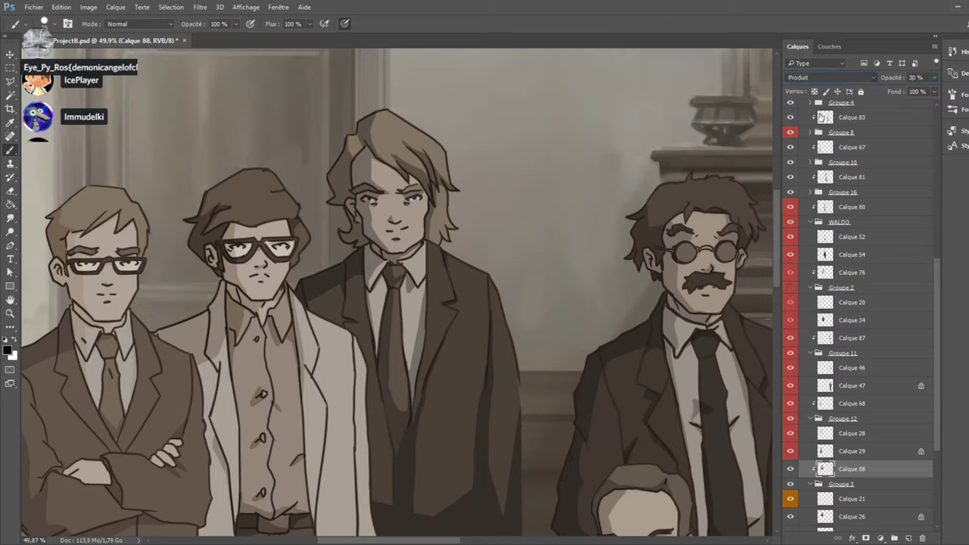
Set Calque 88 to Densité couleur +, lock its transparent pixels and recolour its shadows in a light brown.
{"action": "scroll", "coordinate": [845, 74], "scroll_direction": "down", "scroll_amount": 1}
{"action": "left_click", "coordinate": [10, 312]}
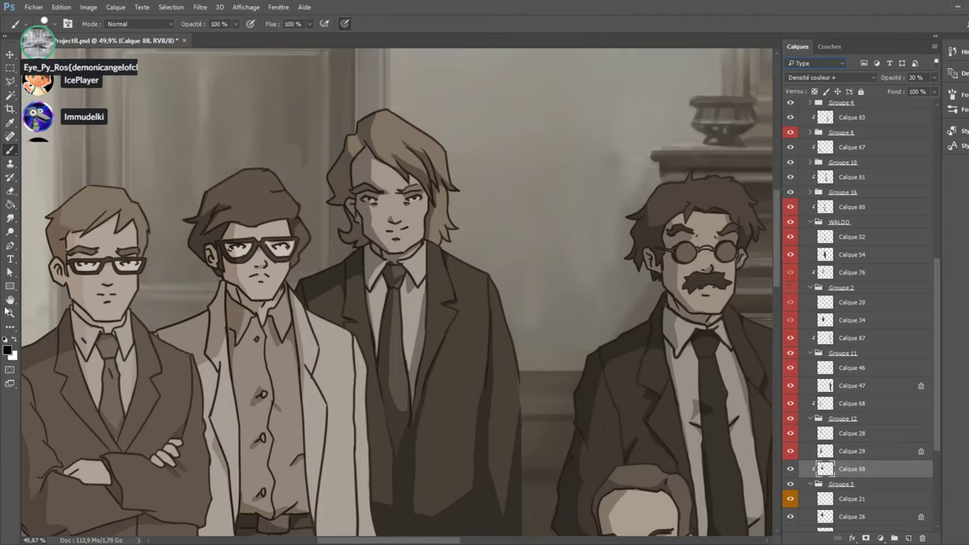
{"action": "left_click", "coordinate": [11, 286]}
{"action": "scroll", "coordinate": [306, 308], "scroll_direction": "down", "scroll_amount": 5}
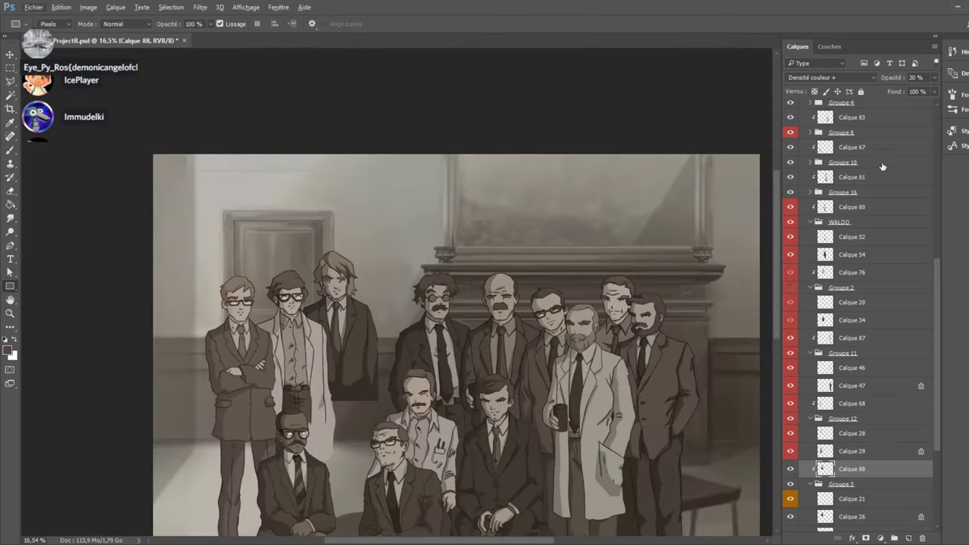
{"action": "scroll", "coordinate": [349, 336], "scroll_direction": "up", "scroll_amount": 3}
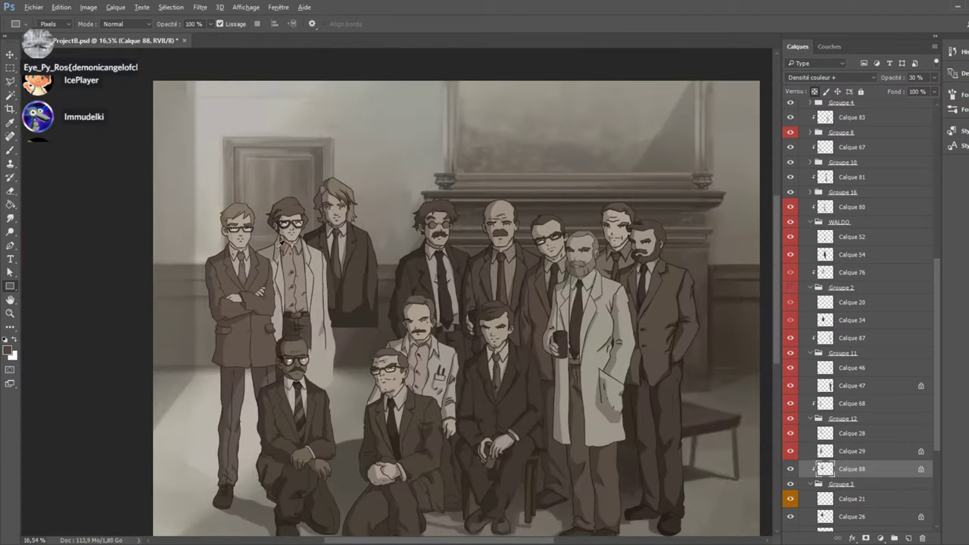
{"action": "scroll", "coordinate": [211, 243], "scroll_direction": "up", "scroll_amount": 2}
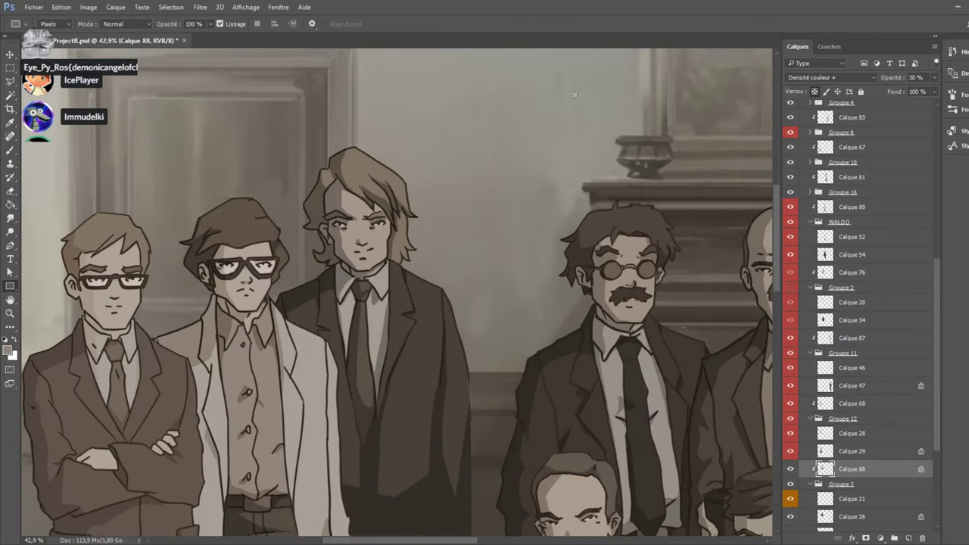
{"action": "scroll", "coordinate": [278, 315], "scroll_direction": "down", "scroll_amount": 5}
{"action": "scroll", "coordinate": [274, 374], "scroll_direction": "up", "scroll_amount": 4}
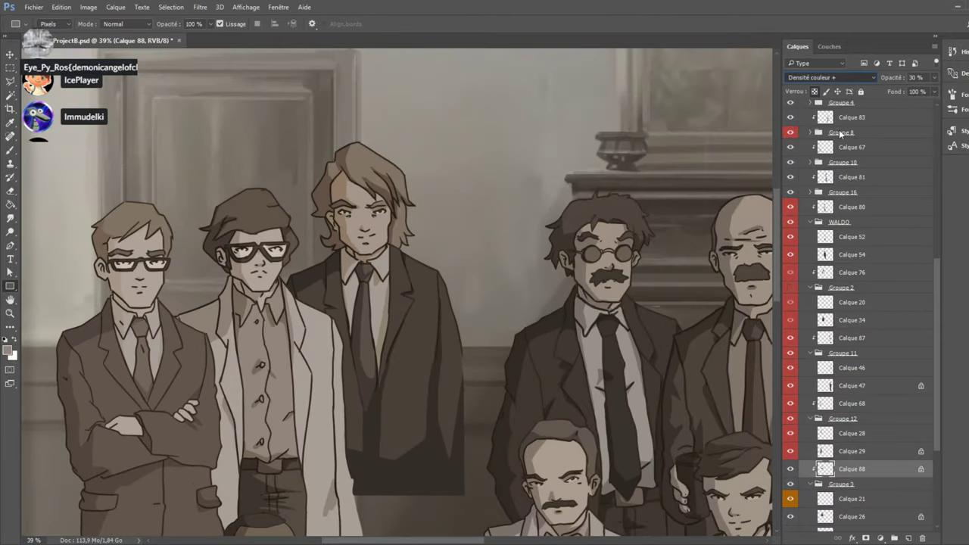
Change the blending mode of Calque 88 to Densité linéaire +.
{"action": "key", "text": "shift+plus"}
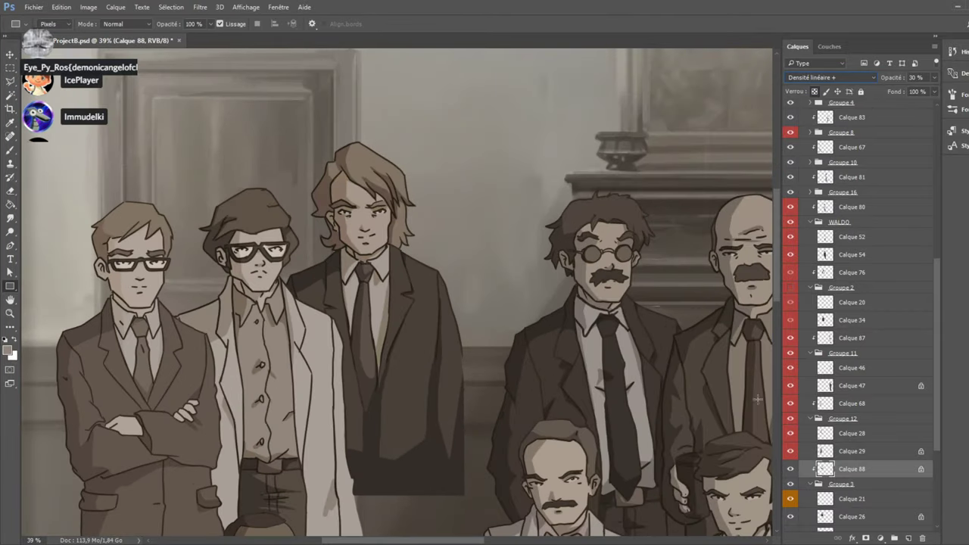
{"action": "key", "text": "m"}
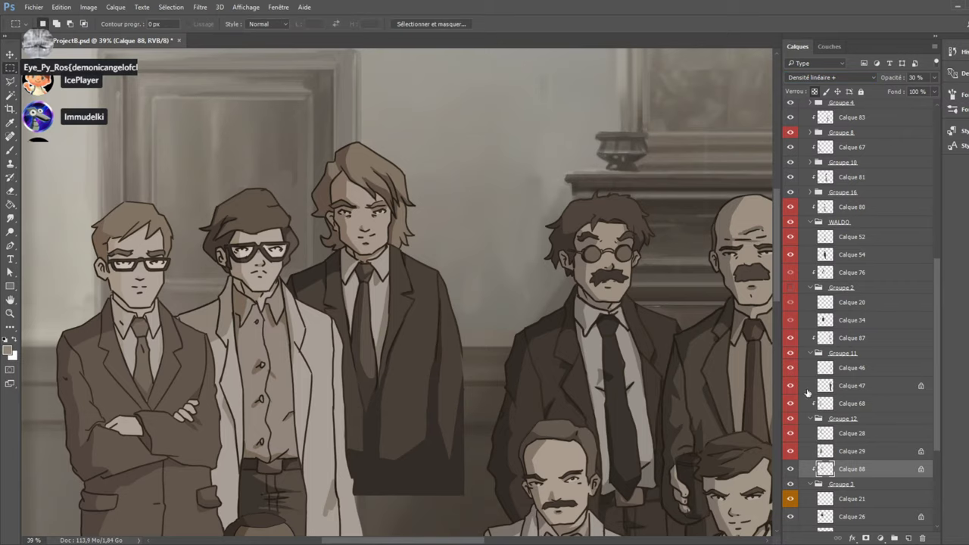
{"action": "scroll", "coordinate": [392, 378], "scroll_direction": "up", "scroll_amount": 1}
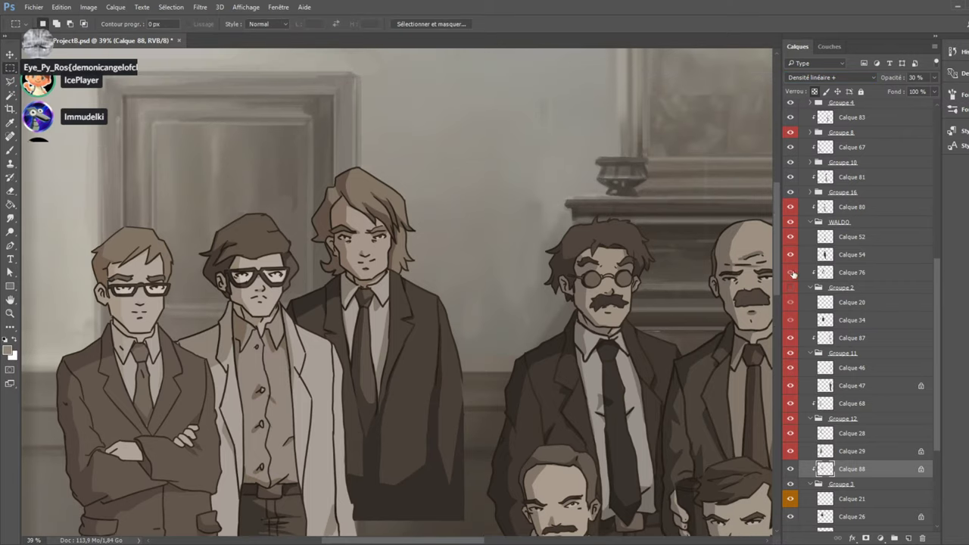
Show Groupe 2 with the moustached man and collapse Groupe 11 and Groupe 12 in the layer list.
{"action": "left_click", "coordinate": [791, 303]}
{"action": "left_click", "coordinate": [811, 354]}
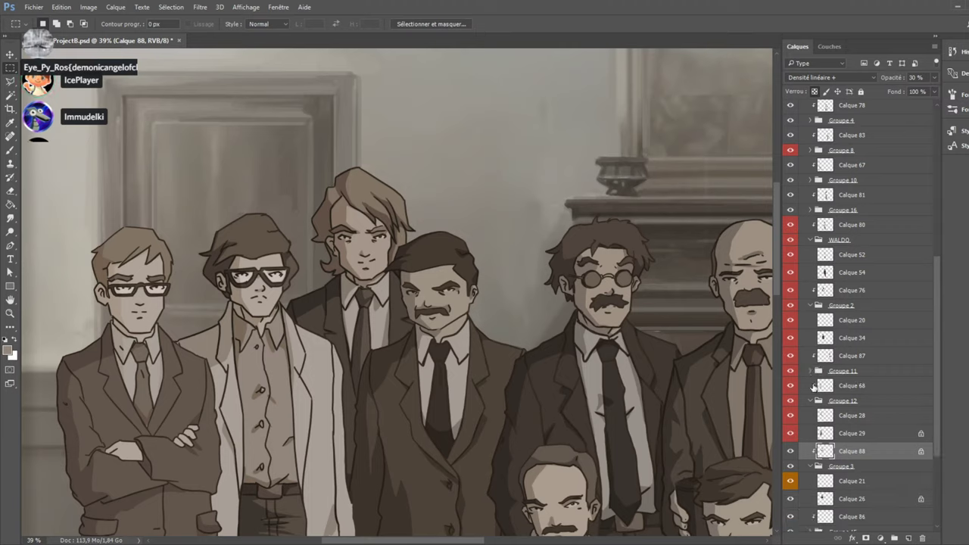
{"action": "left_click", "coordinate": [812, 401]}
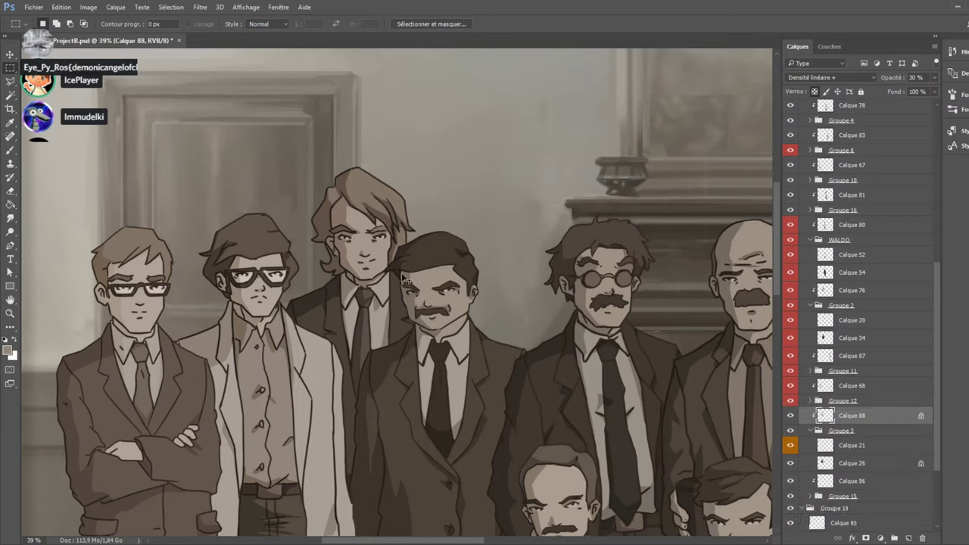
Select Calque 76, compare the picture with and without it, and set its blending mode to Densité linéaire +.
{"action": "left_click", "coordinate": [448, 284], "text": "ctrl"}
{"action": "left_click", "coordinate": [791, 290]}
{"action": "left_click", "coordinate": [791, 290]}
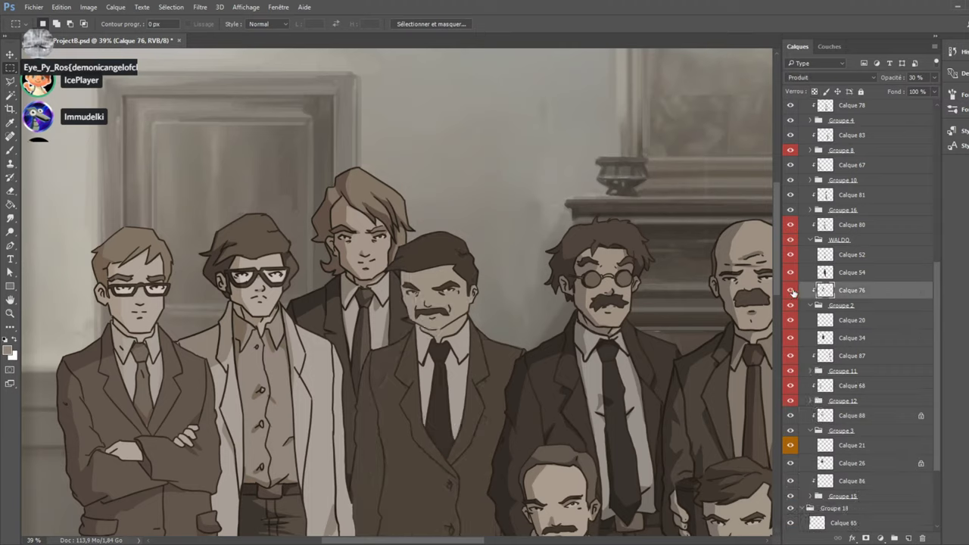
{"action": "key", "text": "shift+plus"}
{"action": "key", "text": "shift+plus"}
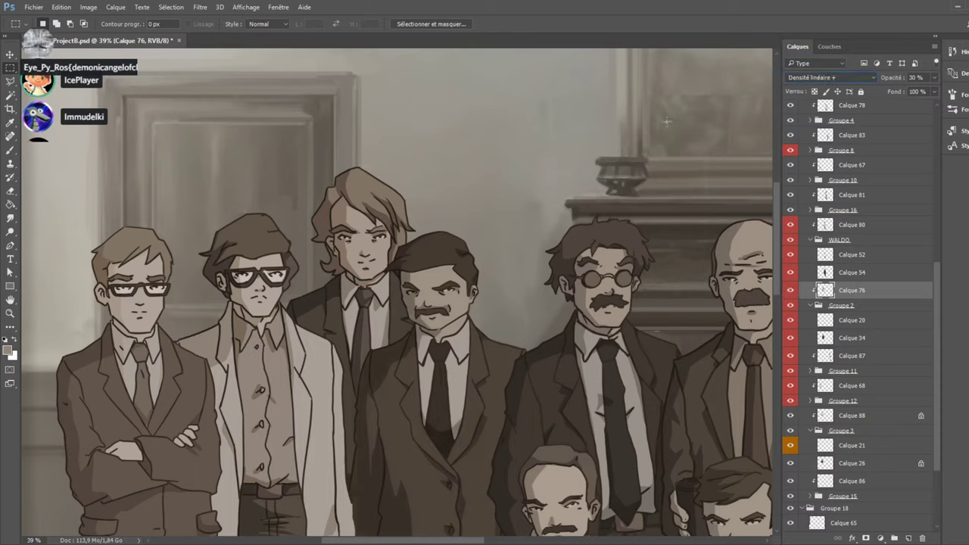
Lock the transparent pixels of Calque 76 and recolour its shadows in a light grey-brown with the pixel Rectangle tool.
{"action": "left_click_drag", "start_coordinate": [708, 119], "coordinate": [166, 504]}
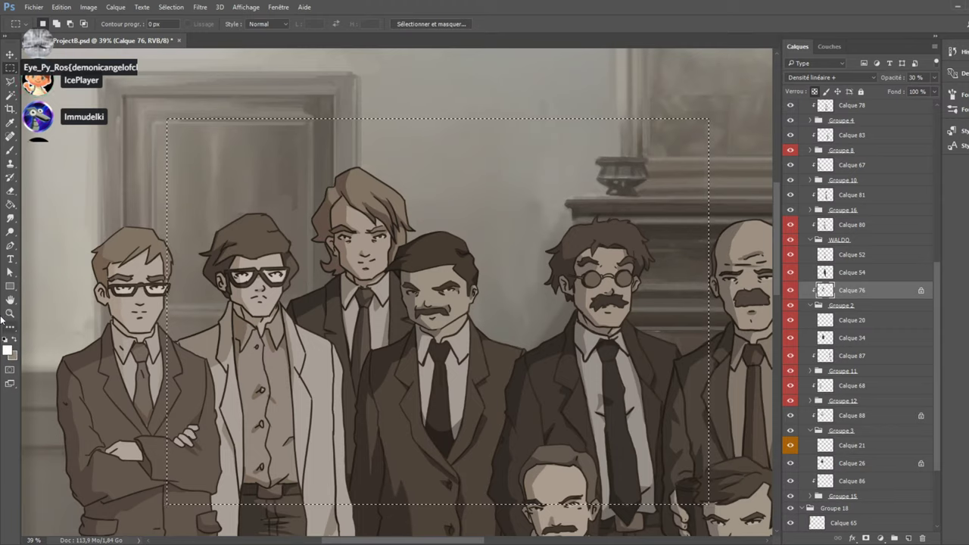
{"action": "key", "text": "u"}
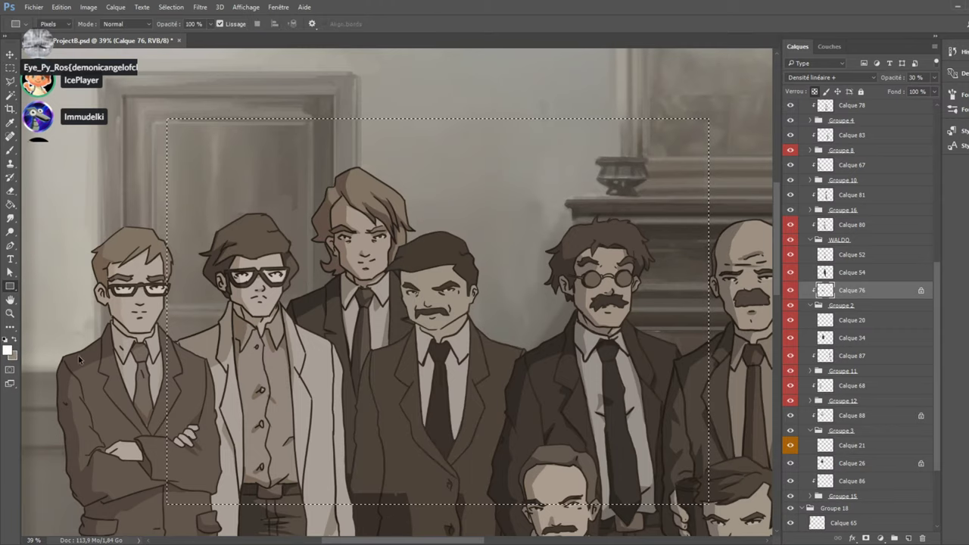
{"action": "scroll", "coordinate": [307, 381], "scroll_direction": "down", "scroll_amount": 3}
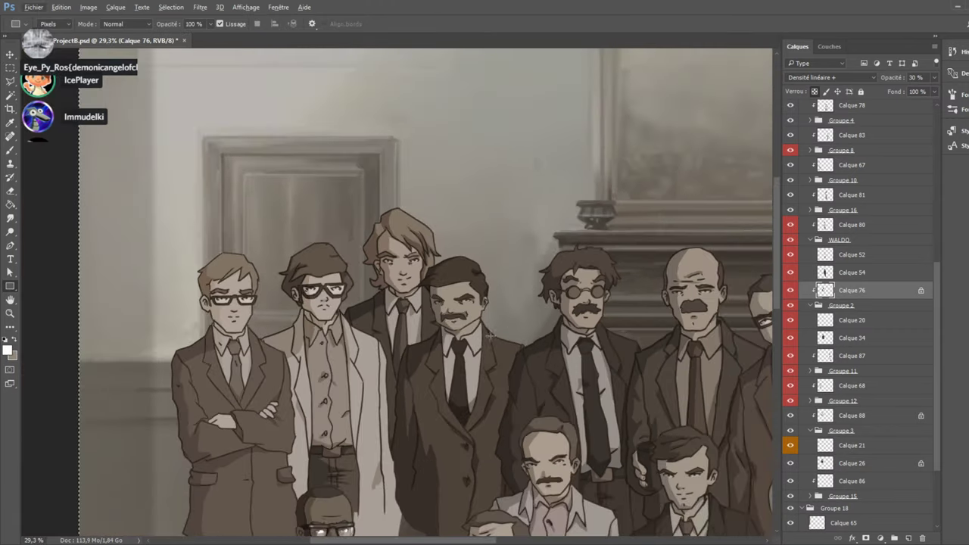
{"action": "scroll", "coordinate": [307, 381], "scroll_direction": "down", "scroll_amount": 2}
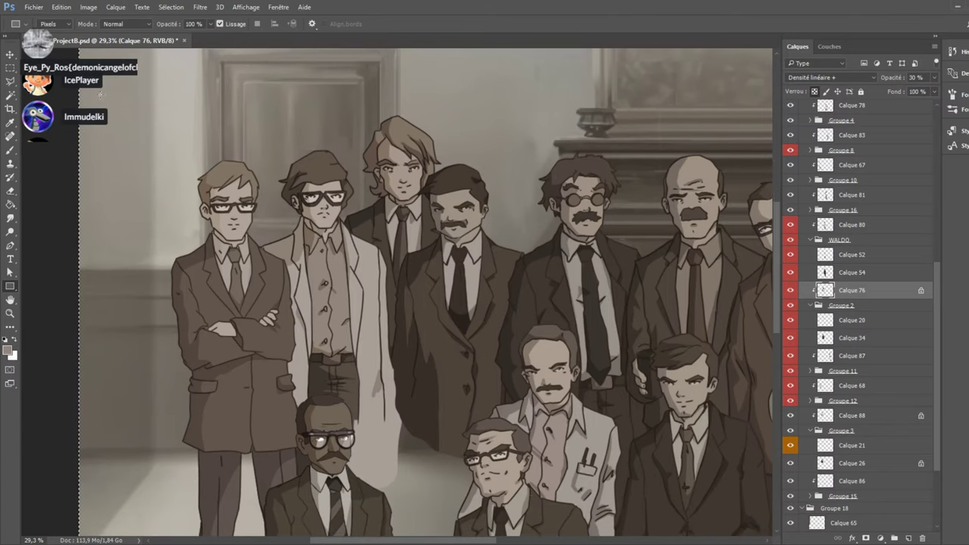
{"action": "scroll", "coordinate": [517, 350], "scroll_direction": "down", "scroll_amount": 2}
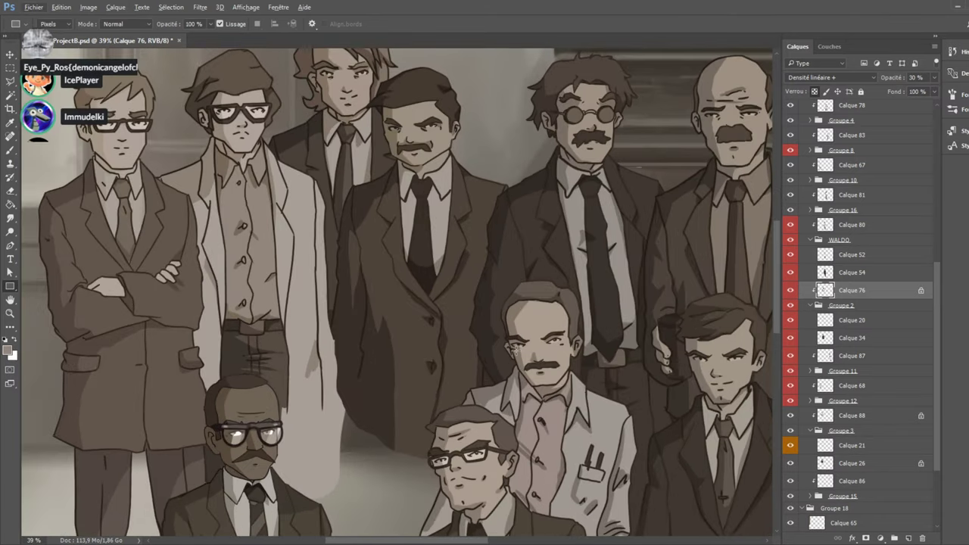
{"action": "scroll", "coordinate": [519, 353], "scroll_direction": "up", "scroll_amount": 1}
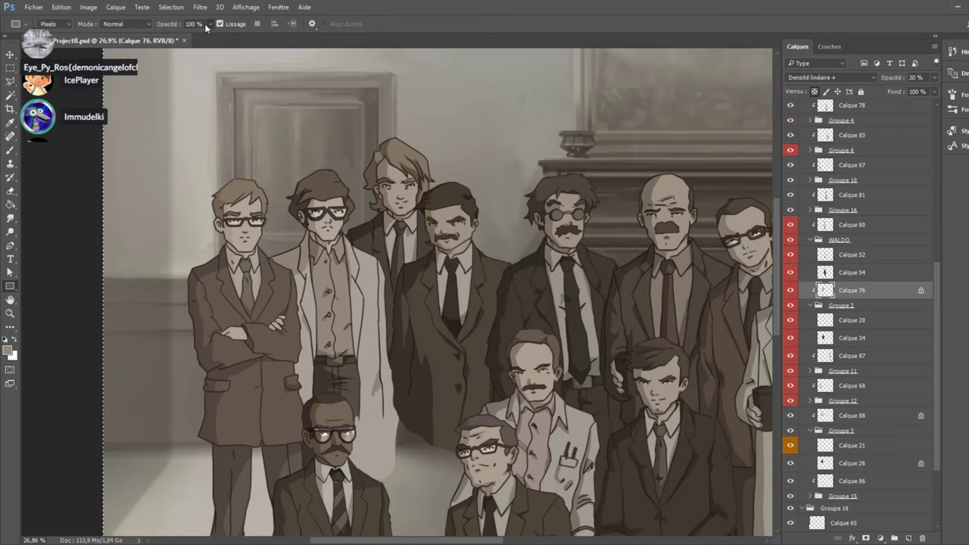
Set the Rectangle tool's opacity to 51 % and raise it to 63 %.
{"action": "key", "text": "5"}
{"action": "key", "text": "1"}
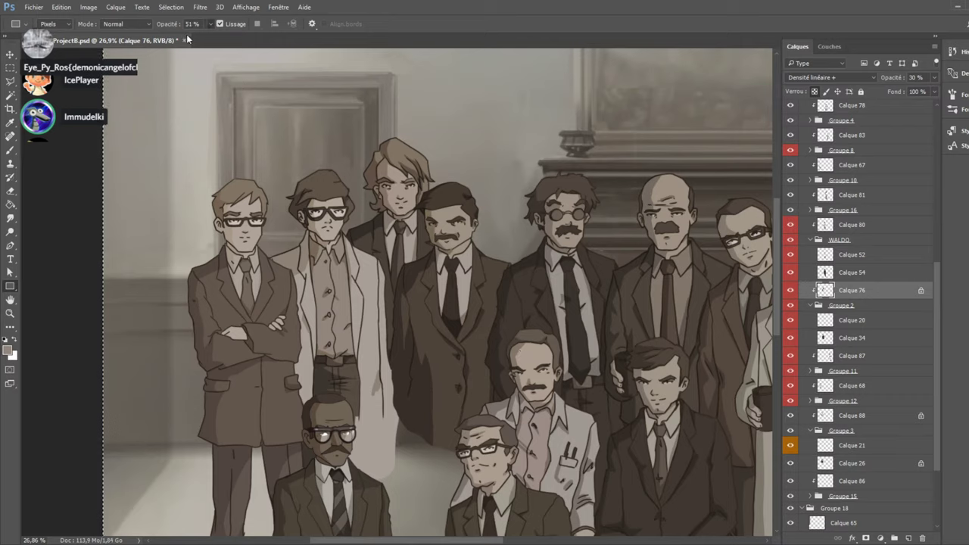
{"action": "scroll", "coordinate": [400, 295], "scroll_direction": "down", "scroll_amount": 6}
{"action": "scroll", "coordinate": [401, 296], "scroll_direction": "right", "scroll_amount": 6}
{"action": "scroll", "coordinate": [262, 398], "scroll_direction": "up", "scroll_amount": 4}
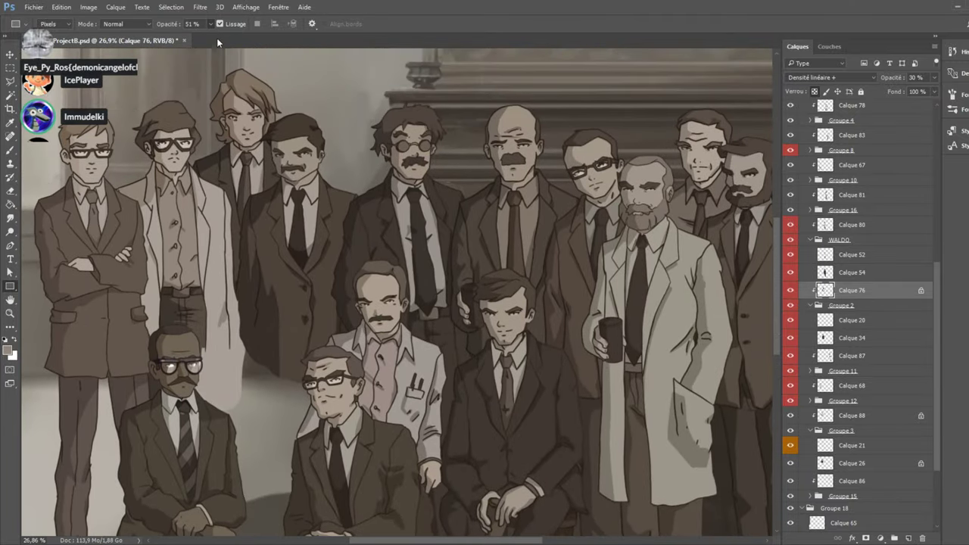
{"action": "key", "text": "6"}
{"action": "key", "text": "3"}
{"action": "scroll", "coordinate": [424, 250], "scroll_direction": "down", "scroll_amount": 2}
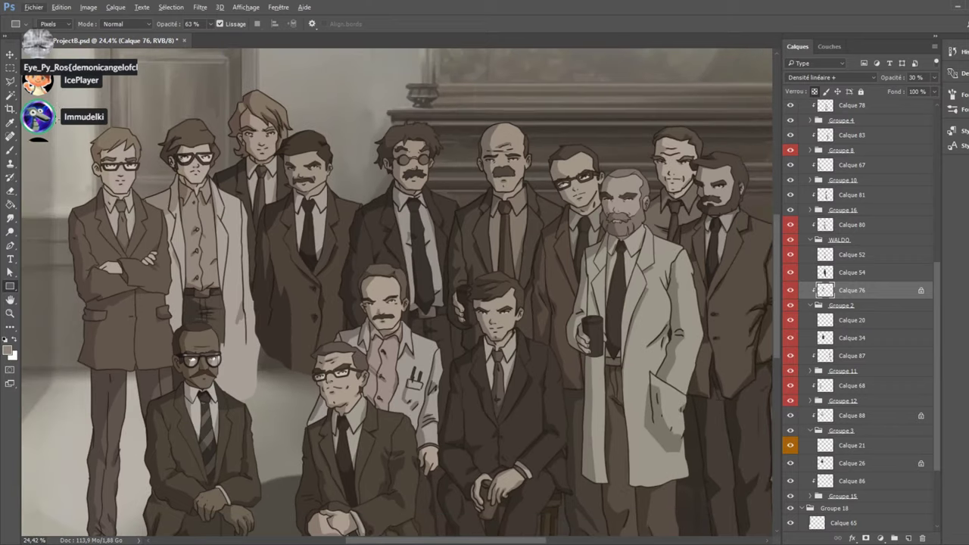
{"action": "scroll", "coordinate": [397, 295], "scroll_direction": "down", "scroll_amount": 1}
{"action": "scroll", "coordinate": [397, 296], "scroll_direction": "left", "scroll_amount": 3}
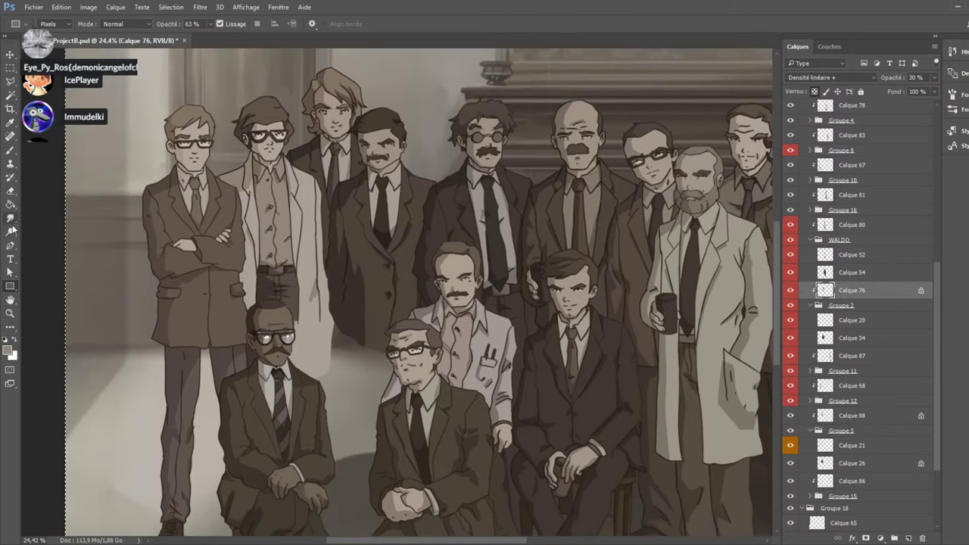
Switch to the Rectangular Marquee tool and examine the shading of the standing and seated men across the group.
{"action": "left_click", "coordinate": [11, 68]}
{"action": "scroll", "coordinate": [287, 334], "scroll_direction": "up", "scroll_amount": 2}
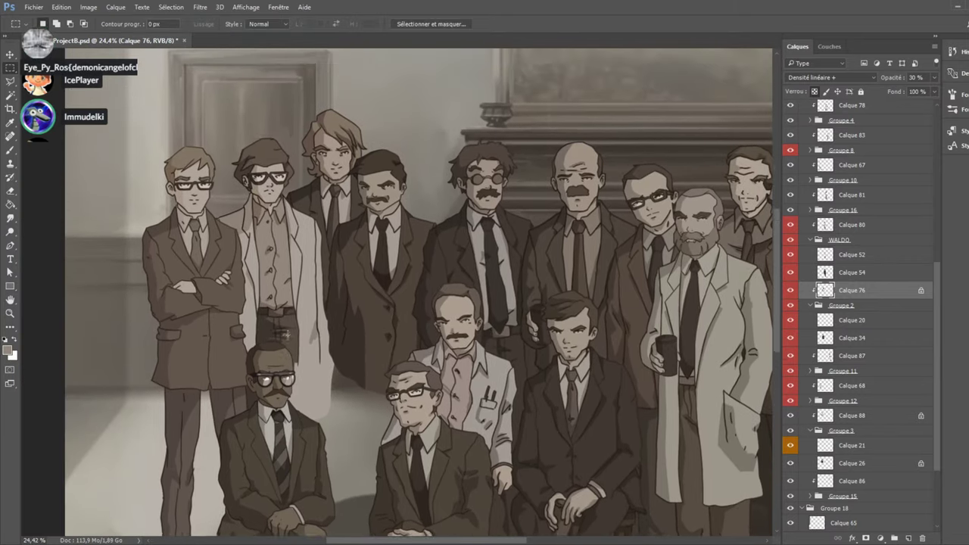
{"action": "scroll", "coordinate": [288, 333], "scroll_direction": "up", "scroll_amount": 4}
{"action": "scroll", "coordinate": [441, 343], "scroll_direction": "up", "scroll_amount": 1, "text": "alt"}
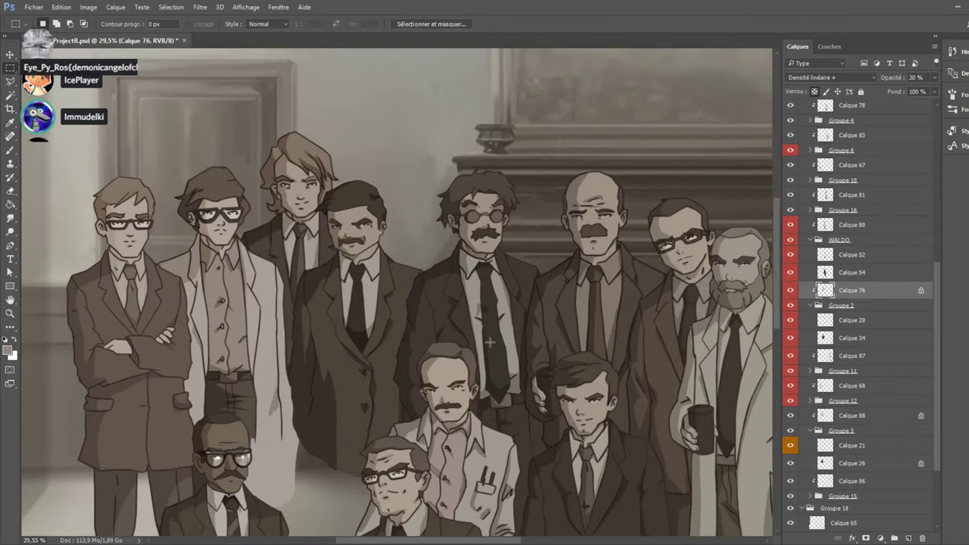
{"action": "left_click_drag", "start_coordinate": [433, 543], "coordinate": [452, 485]}
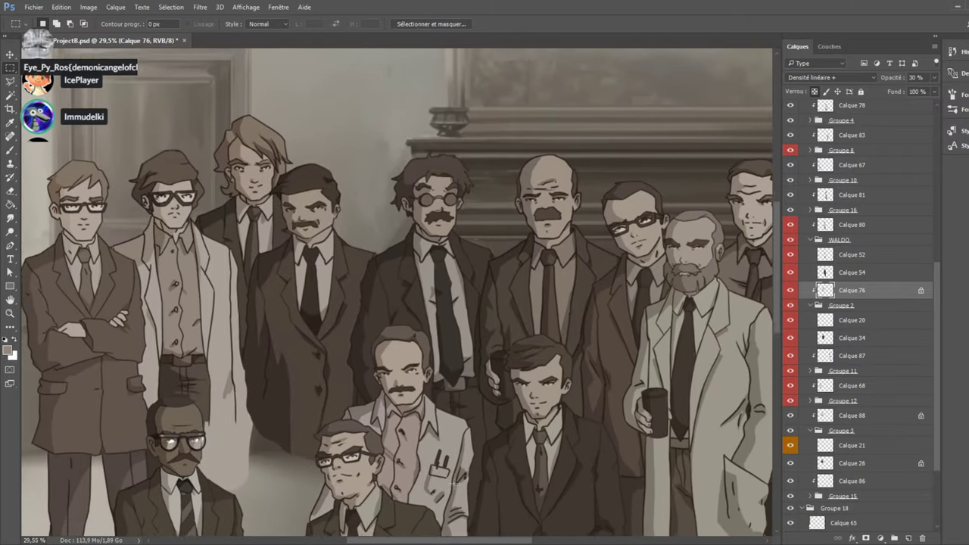
{"action": "scroll", "coordinate": [453, 482], "scroll_direction": "up", "scroll_amount": 2}
{"action": "scroll", "coordinate": [456, 483], "scroll_direction": "down", "scroll_amount": 3}
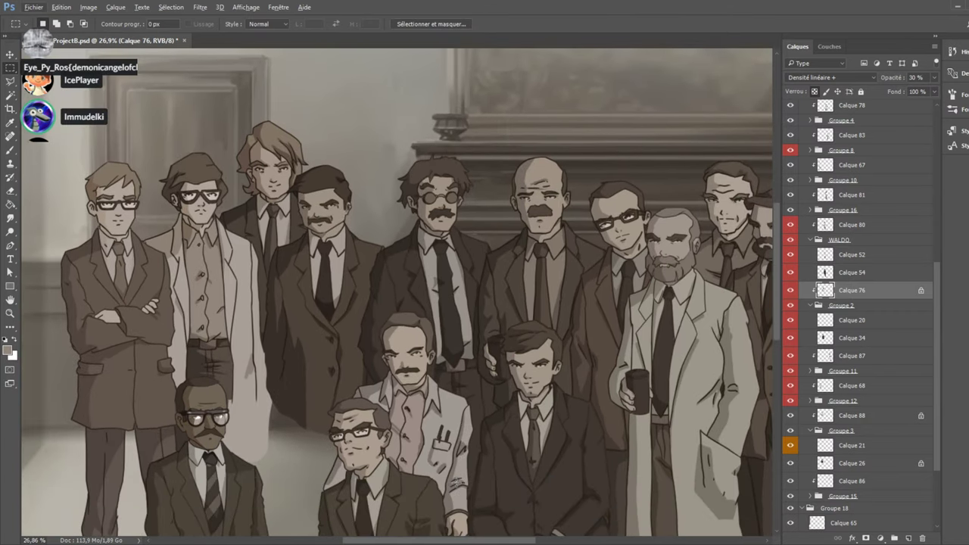
{"action": "scroll", "coordinate": [216, 386], "scroll_direction": "up", "scroll_amount": 3}
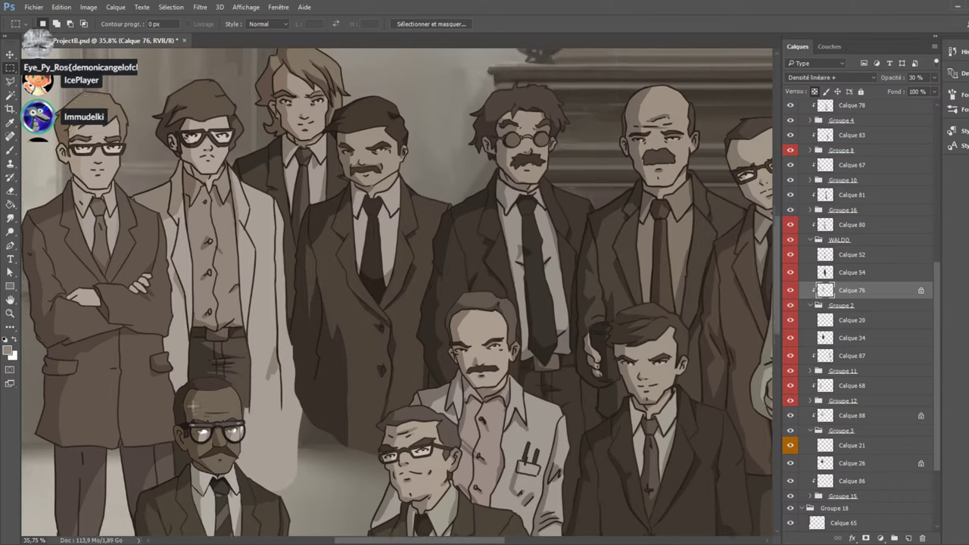
Show Groupe 5 with the goateed man and its clipped shadow layer Calque 69.
{"action": "scroll", "coordinate": [925, 387], "scroll_direction": "up", "scroll_amount": 3}
{"action": "scroll", "coordinate": [926, 387], "scroll_direction": "up", "scroll_amount": 6}
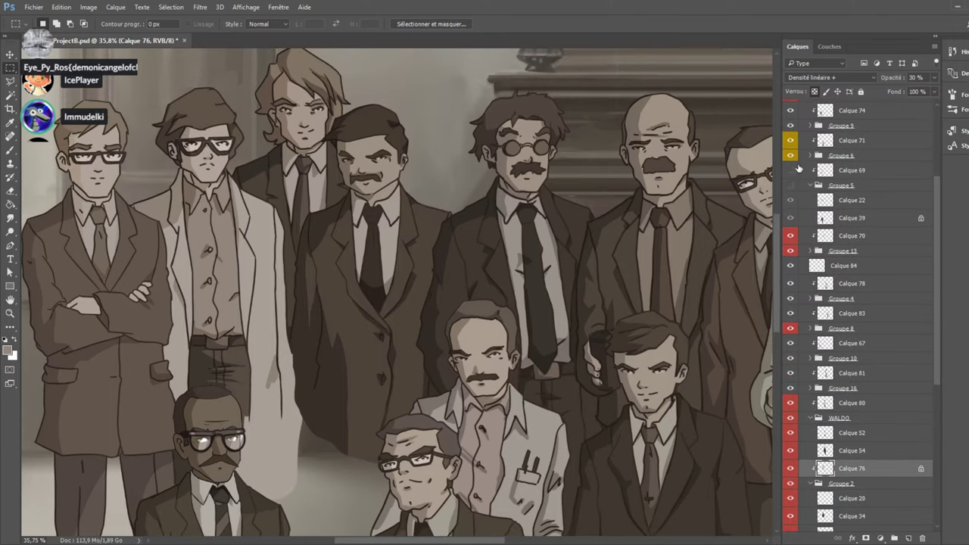
{"action": "left_click", "coordinate": [791, 185]}
{"action": "left_click", "coordinate": [791, 170]}
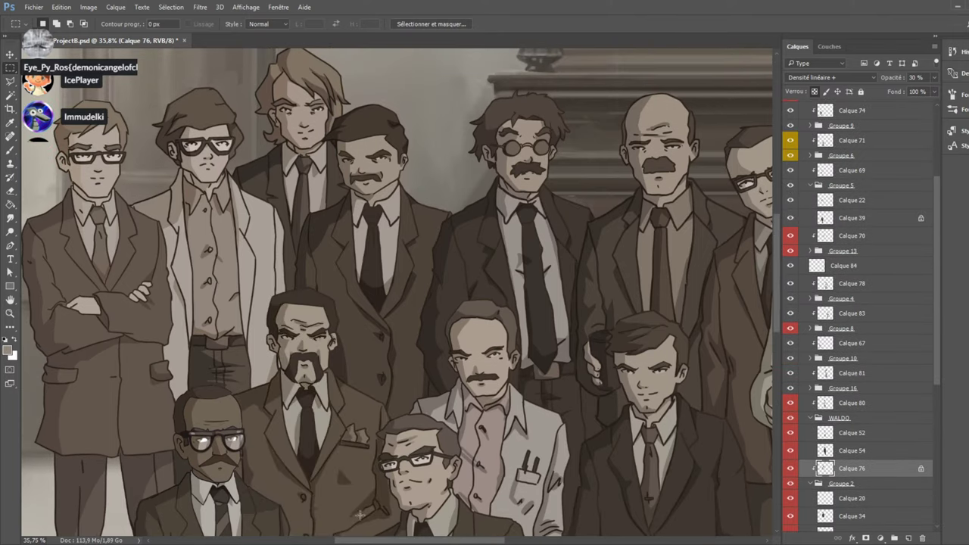
Compare the shaded men in front of the fireplace with the Calque 18 reference, and leave the reference hidden.
{"action": "scroll", "coordinate": [386, 511], "scroll_direction": "up", "scroll_amount": 3}
{"action": "left_click_drag", "start_coordinate": [430, 542], "coordinate": [511, 542]}
{"action": "mouse_move", "coordinate": [773, 291]}
{"action": "left_mouse_down"}
{"action": "mouse_move", "coordinate": [756, 404]}
{"action": "mouse_move", "coordinate": [780, 282]}
{"action": "left_mouse_up"}
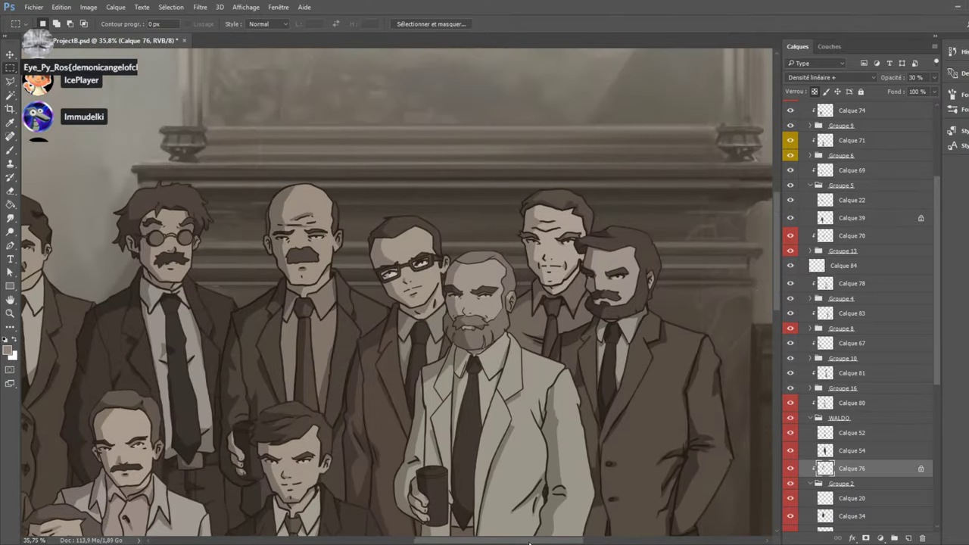
{"action": "mouse_move", "coordinate": [530, 543]}
{"action": "left_mouse_down"}
{"action": "mouse_move", "coordinate": [475, 542]}
{"action": "mouse_move", "coordinate": [534, 542]}
{"action": "left_mouse_up"}
{"action": "scroll", "coordinate": [791, 189], "scroll_direction": "up", "scroll_amount": 5}
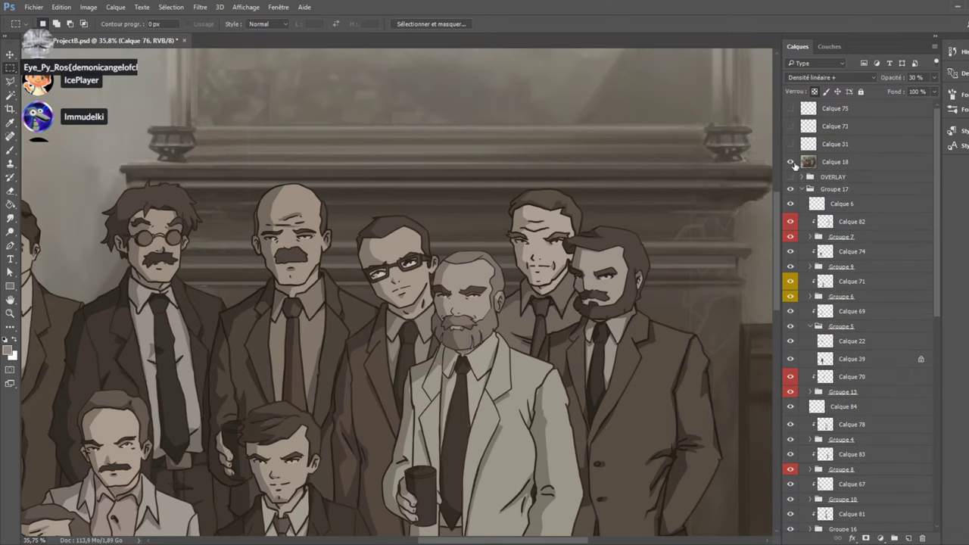
{"action": "left_click", "coordinate": [792, 162]}
{"action": "left_click", "coordinate": [792, 162]}
{"action": "left_click", "coordinate": [792, 162]}
{"action": "left_click", "coordinate": [792, 162]}
{"action": "scroll", "coordinate": [479, 419], "scroll_direction": "down", "scroll_amount": 2}
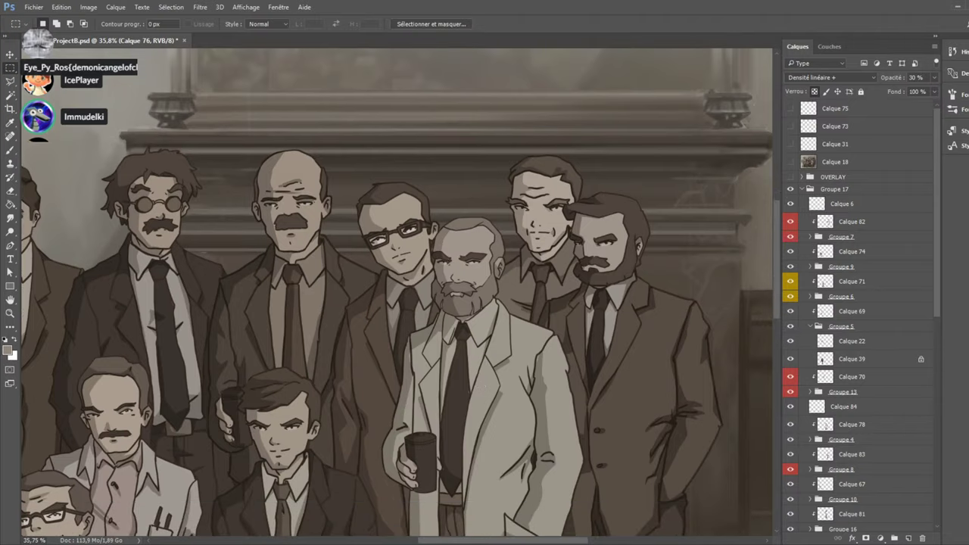
Save the document and show the OVERLAY group over the illustration.
{"action": "left_click_drag", "start_coordinate": [507, 540], "coordinate": [385, 541]}
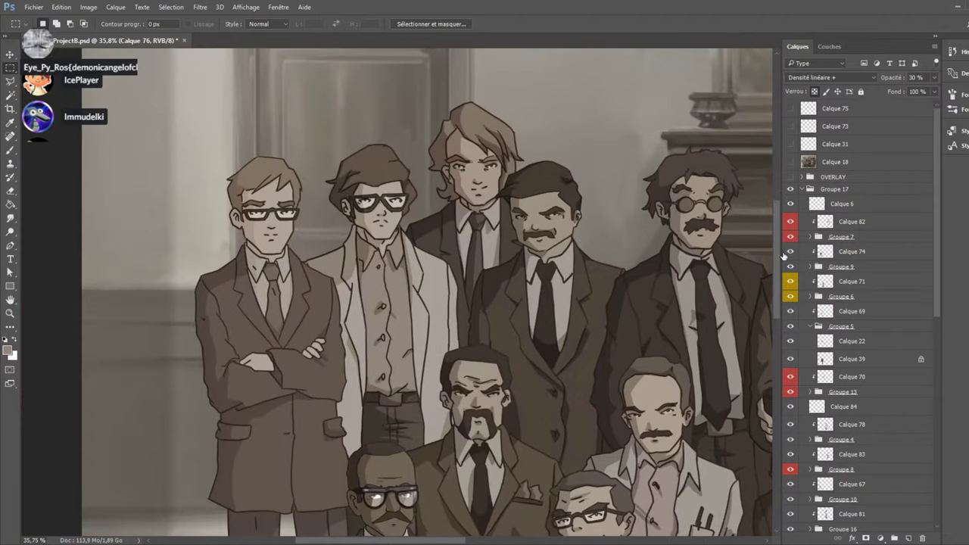
{"action": "left_click_drag", "start_coordinate": [777, 263], "coordinate": [772, 330]}
{"action": "left_click_drag", "start_coordinate": [451, 542], "coordinate": [580, 543]}
{"action": "scroll", "coordinate": [502, 491], "scroll_direction": "up", "scroll_amount": 1}
{"action": "scroll", "coordinate": [503, 491], "scroll_direction": "up", "scroll_amount": 2}
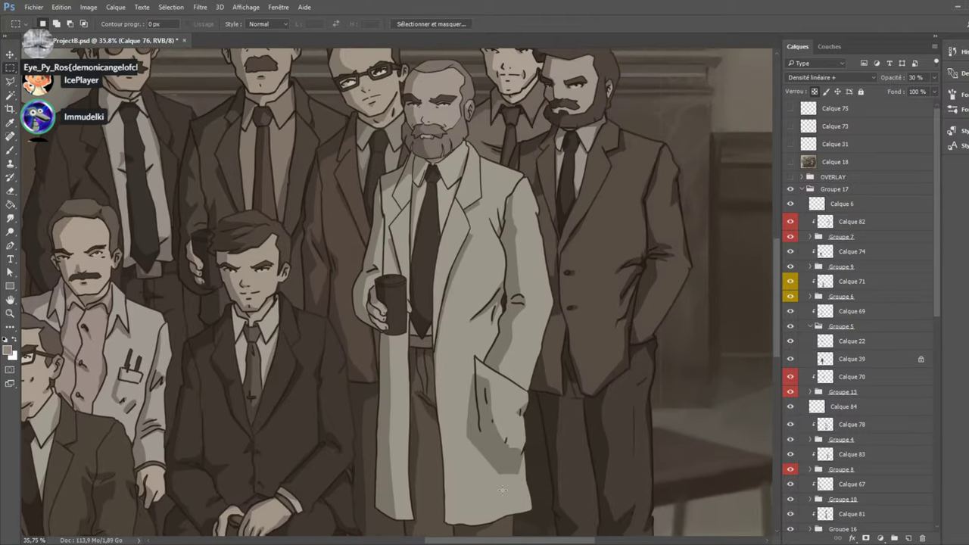
{"action": "key", "text": "ctrl+s"}
{"action": "left_click", "coordinate": [790, 177]}
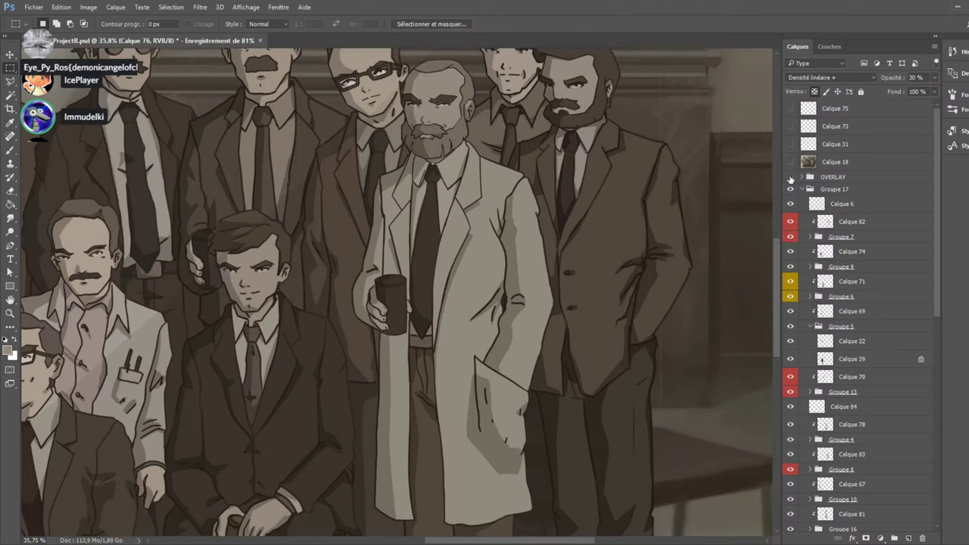
{"action": "left_click_drag", "start_coordinate": [560, 541], "coordinate": [469, 540]}
{"action": "scroll", "coordinate": [470, 379], "scroll_direction": "up", "scroll_amount": 3}
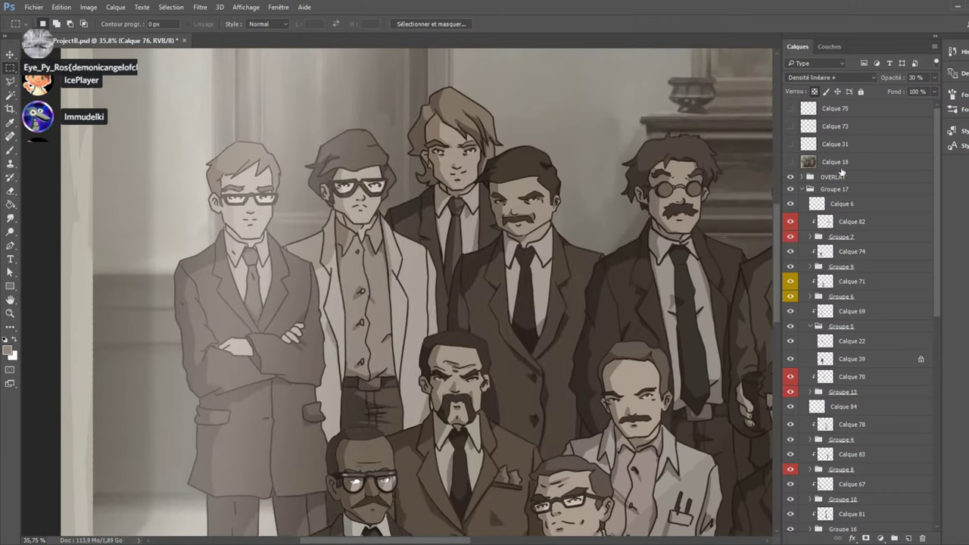
Compare the picture with and without the OVERLAY group, Calque 18, Calque 31, Calque 73 and Calque 75.
{"action": "left_click", "coordinate": [790, 176]}
{"action": "left_click", "coordinate": [790, 176]}
{"action": "left_click", "coordinate": [789, 161]}
{"action": "left_click", "coordinate": [790, 161]}
{"action": "left_click", "coordinate": [792, 144]}
{"action": "left_click", "coordinate": [792, 144]}
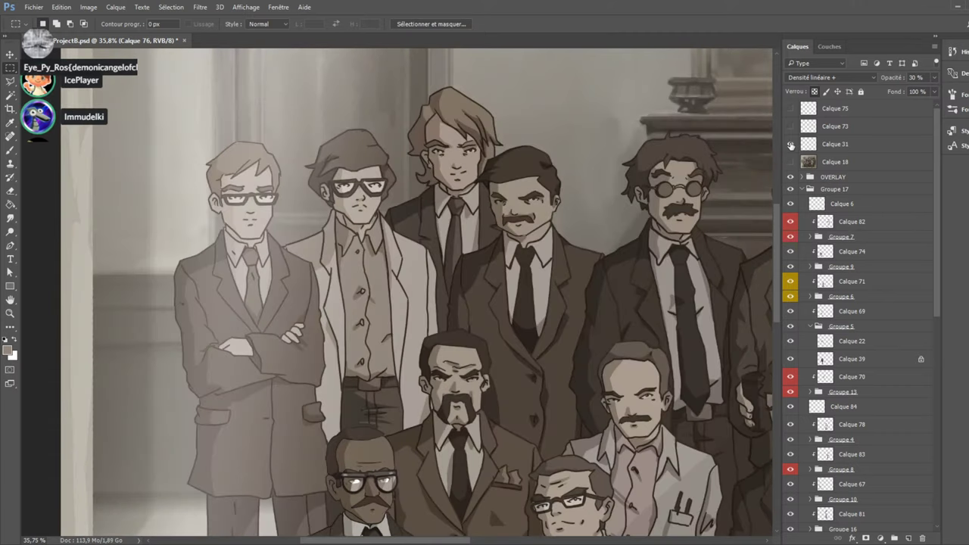
{"action": "left_click", "coordinate": [791, 126]}
{"action": "left_click", "coordinate": [791, 126]}
{"action": "left_click", "coordinate": [790, 109]}
{"action": "left_click", "coordinate": [790, 108]}
Delete Calque 73, check Calque 31 and Calque 18 on and off, and save the document.
{"action": "left_click", "coordinate": [833, 125]}
{"action": "left_click_drag", "start_coordinate": [833, 125], "coordinate": [923, 538]}
{"action": "left_click", "coordinate": [791, 126]}
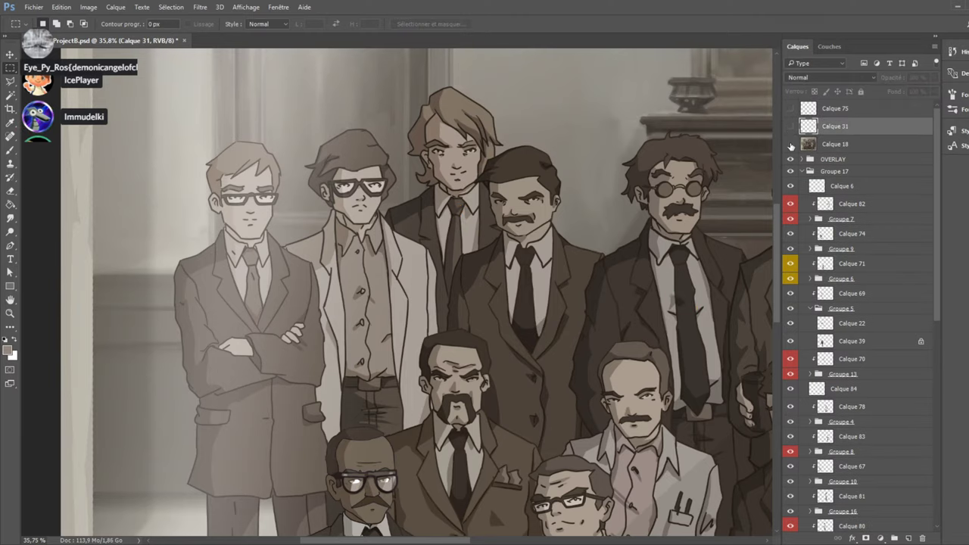
{"action": "left_click", "coordinate": [790, 144]}
{"action": "left_click", "coordinate": [791, 144]}
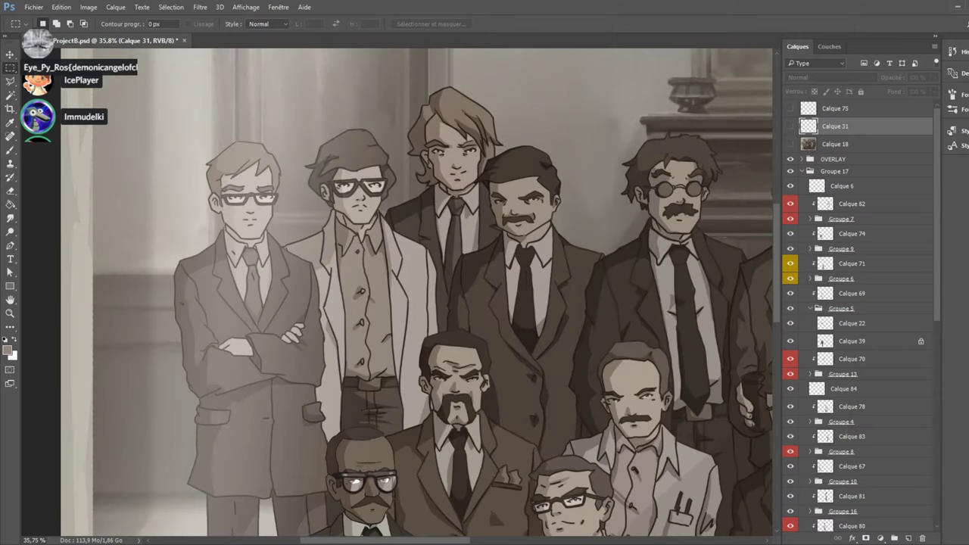
{"action": "key", "text": "ctrl+s"}
Examine the shading and faces of the men across the group with the OVERLAY lighting shown.
{"action": "left_click_drag", "start_coordinate": [388, 542], "coordinate": [461, 542]}
{"action": "scroll", "coordinate": [311, 486], "scroll_direction": "up", "scroll_amount": 4}
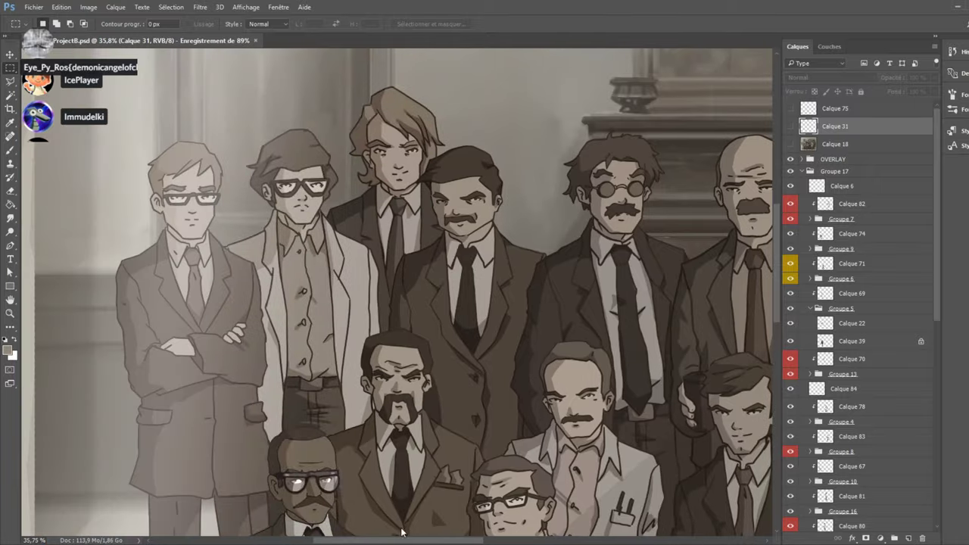
{"action": "scroll", "coordinate": [311, 486], "scroll_direction": "up", "scroll_amount": 3}
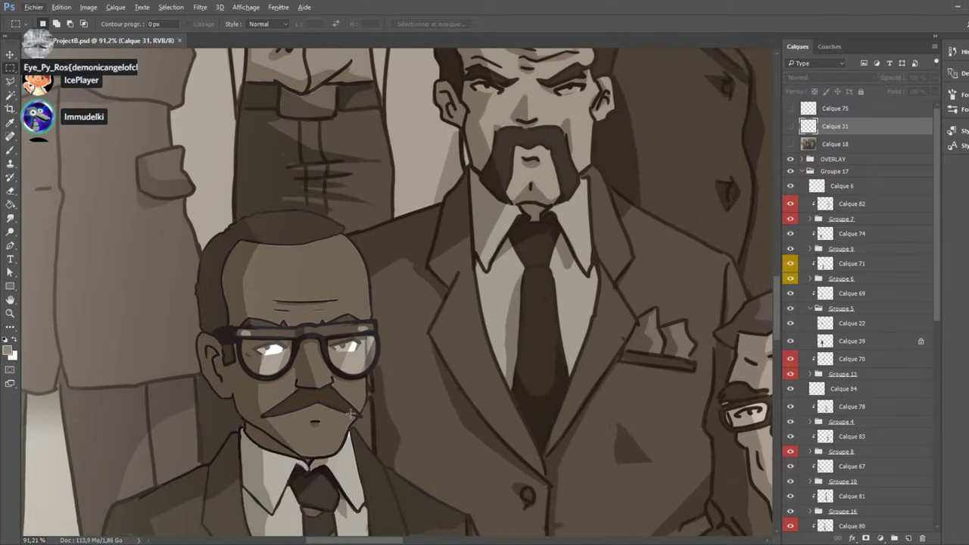
{"action": "scroll", "coordinate": [348, 415], "scroll_direction": "down", "scroll_amount": 7}
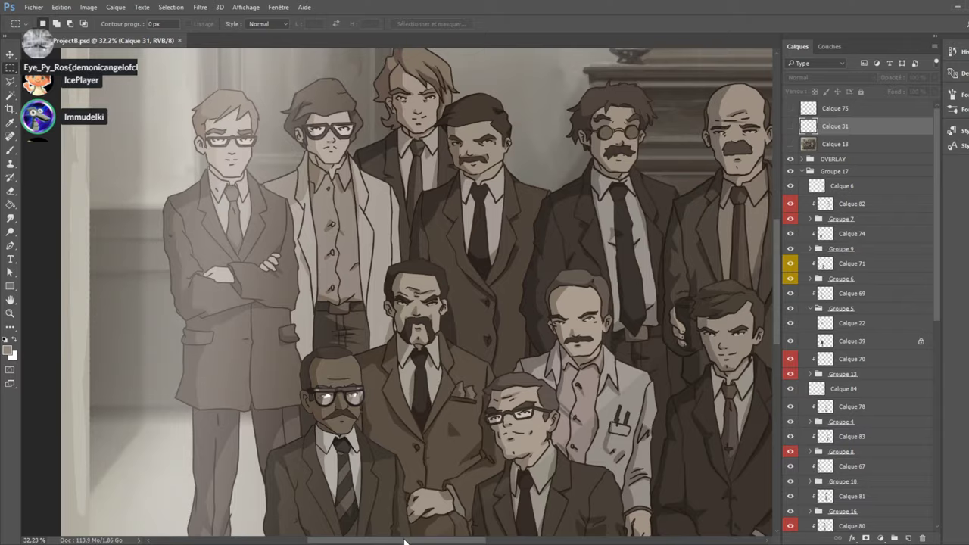
{"action": "left_click_drag", "start_coordinate": [405, 542], "coordinate": [466, 520]}
{"action": "scroll", "coordinate": [311, 469], "scroll_direction": "up", "scroll_amount": 3}
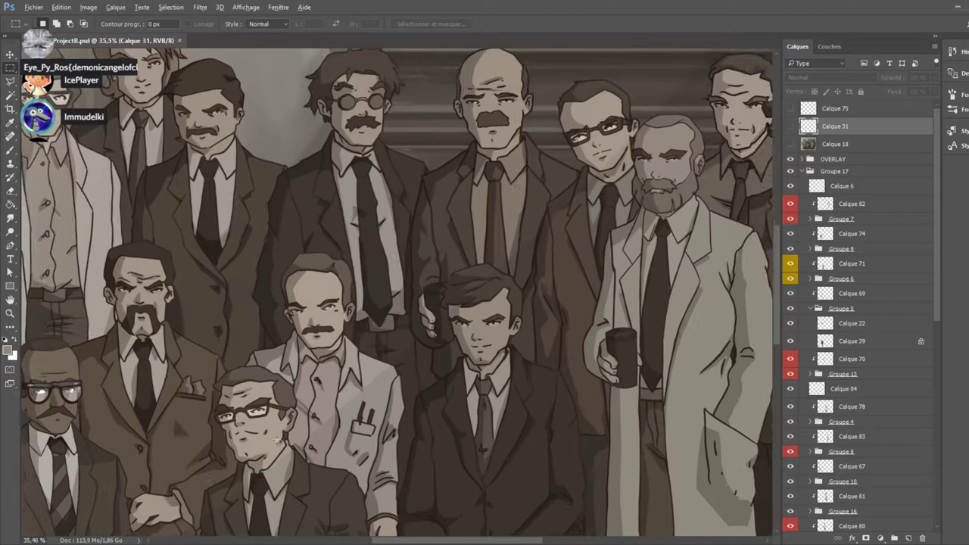
{"action": "scroll", "coordinate": [325, 484], "scroll_direction": "up", "scroll_amount": 3}
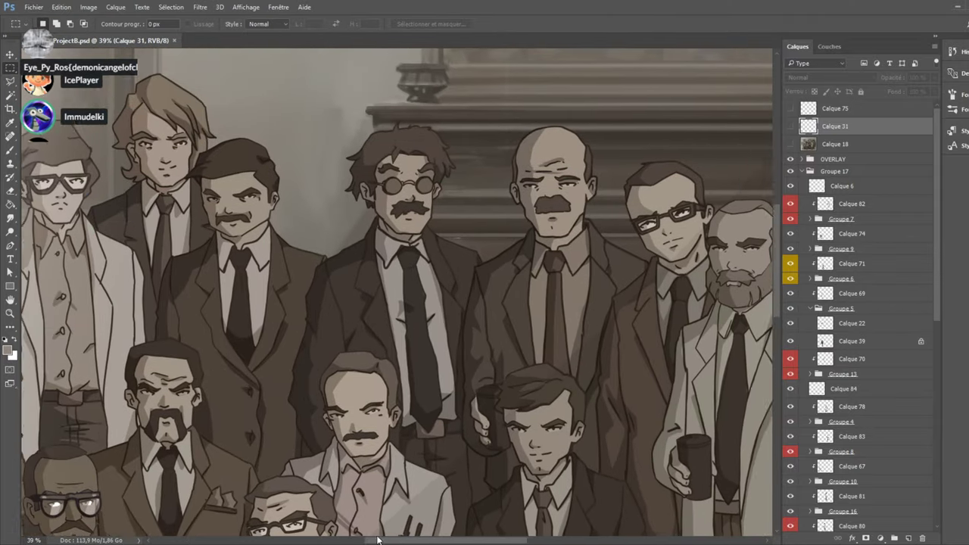
{"action": "left_click_drag", "start_coordinate": [388, 541], "coordinate": [371, 539]}
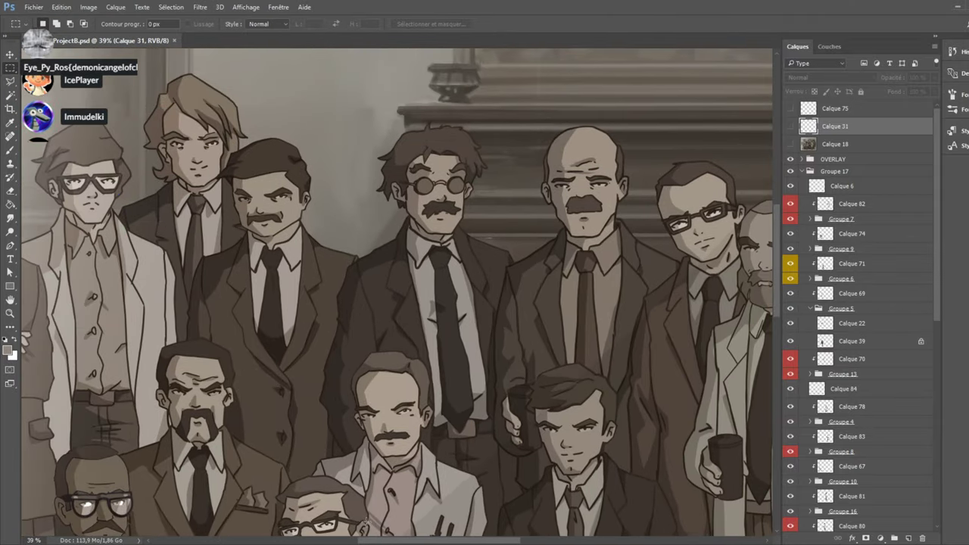